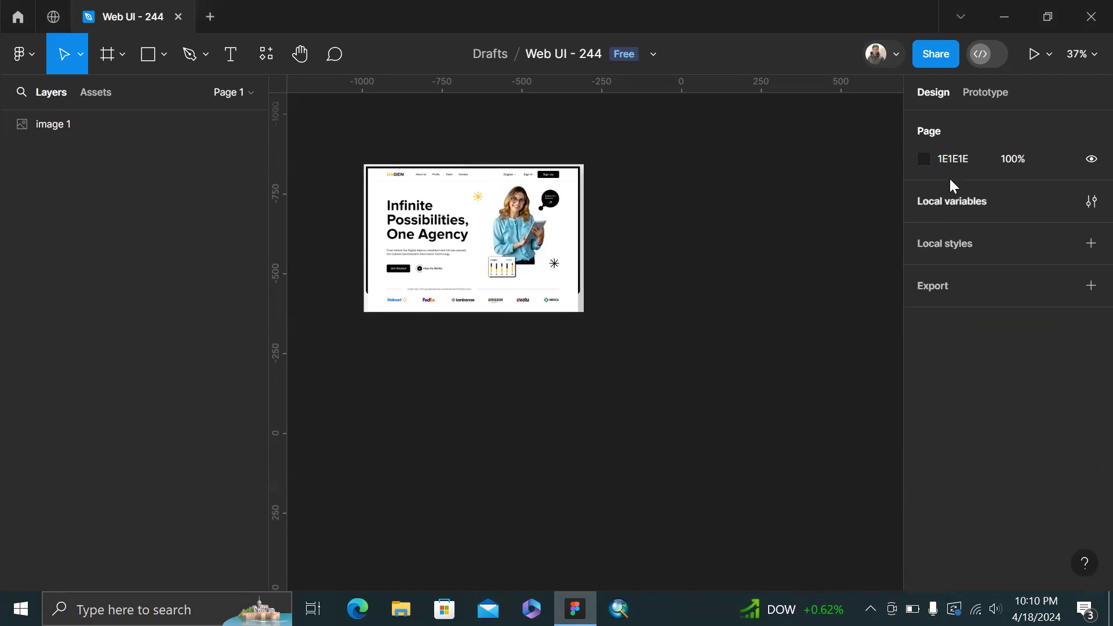
Create a new frame using the 1440×1024 Desktop preset
key("f")
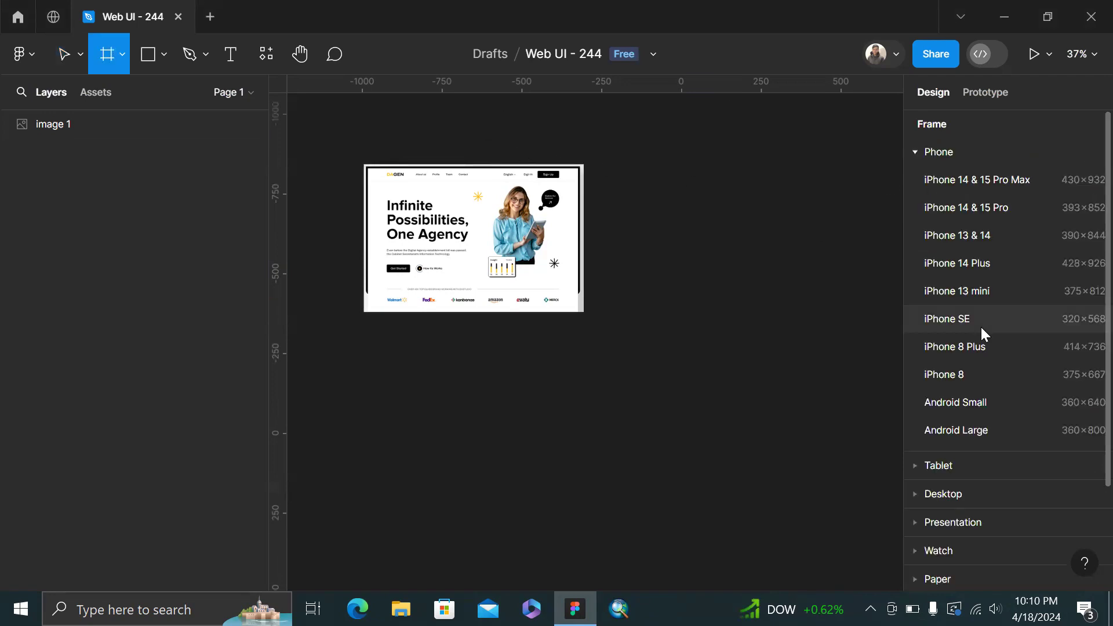
scroll(979, 325, "down", 2)
left_click(909, 362)
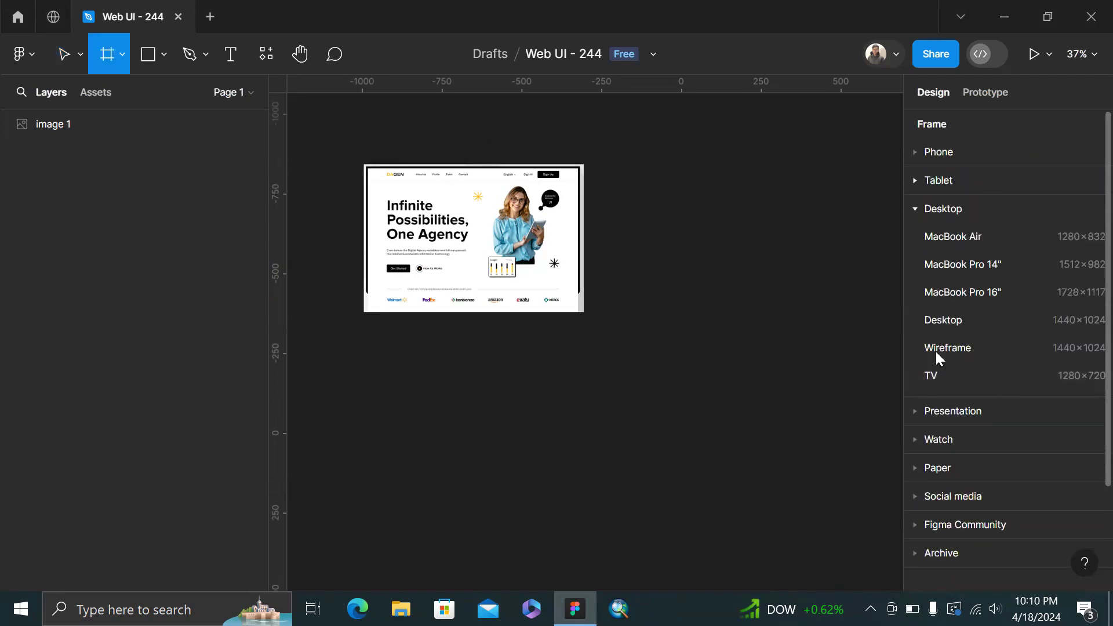
left_click(956, 321)
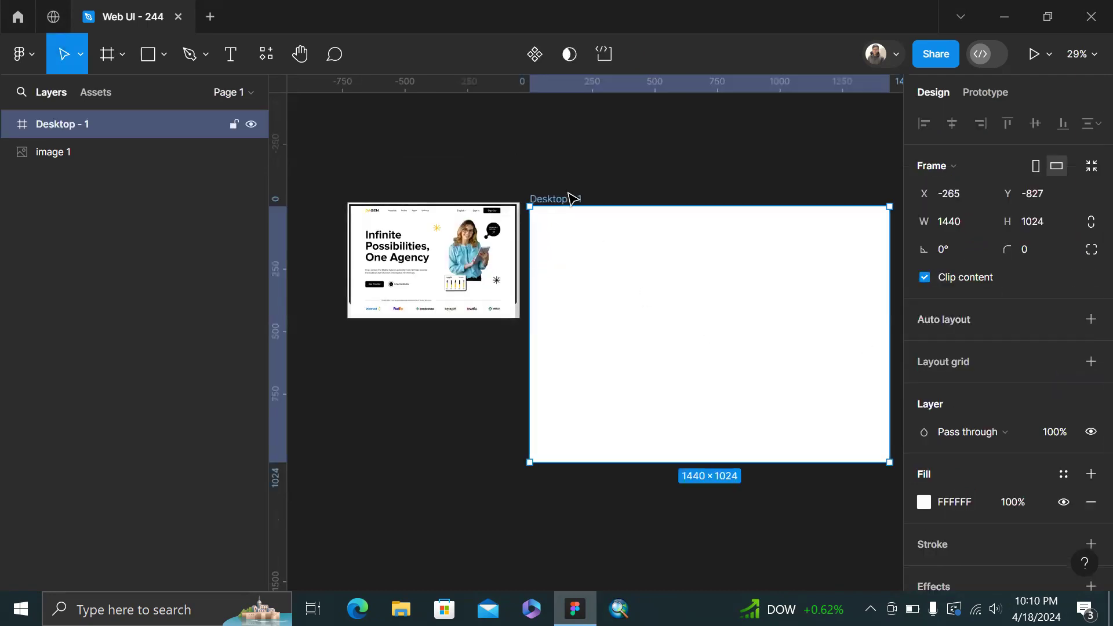
Scale the reference image up proportionally to roughly the size of the Desktop frame, keeping it beside the frame
scroll(561, 192, "up", 2)
left_click(401, 295)
scroll(401, 294, "left", 2)
scroll(401, 295, "down", 3)
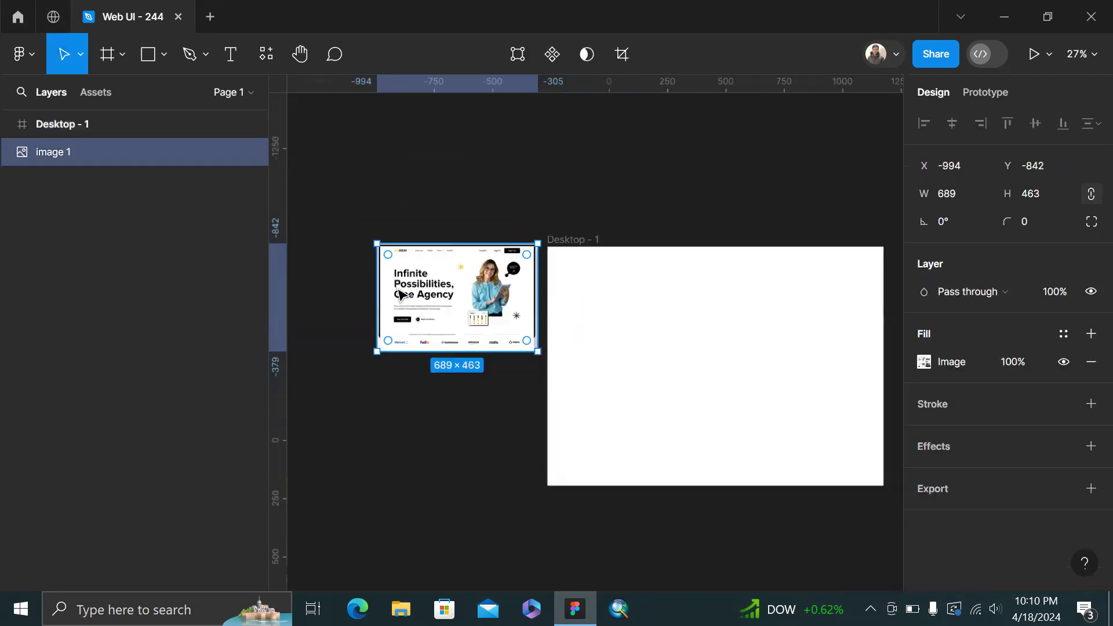
key("k")
left_click_drag(374, 348, 525, 360)
left_click(572, 173)
Add a layout grid to the Desktop frame and change its type to columns
scroll(573, 173, "right", 2)
scroll(573, 174, "up", 3)
scroll(573, 173, "right", 6)
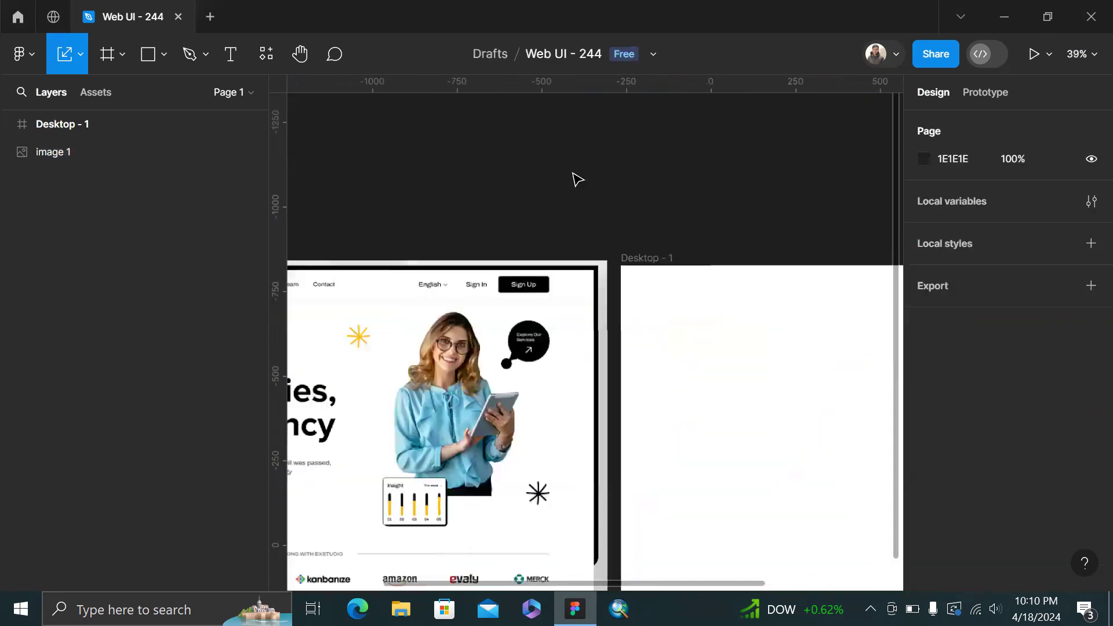
left_click(584, 262)
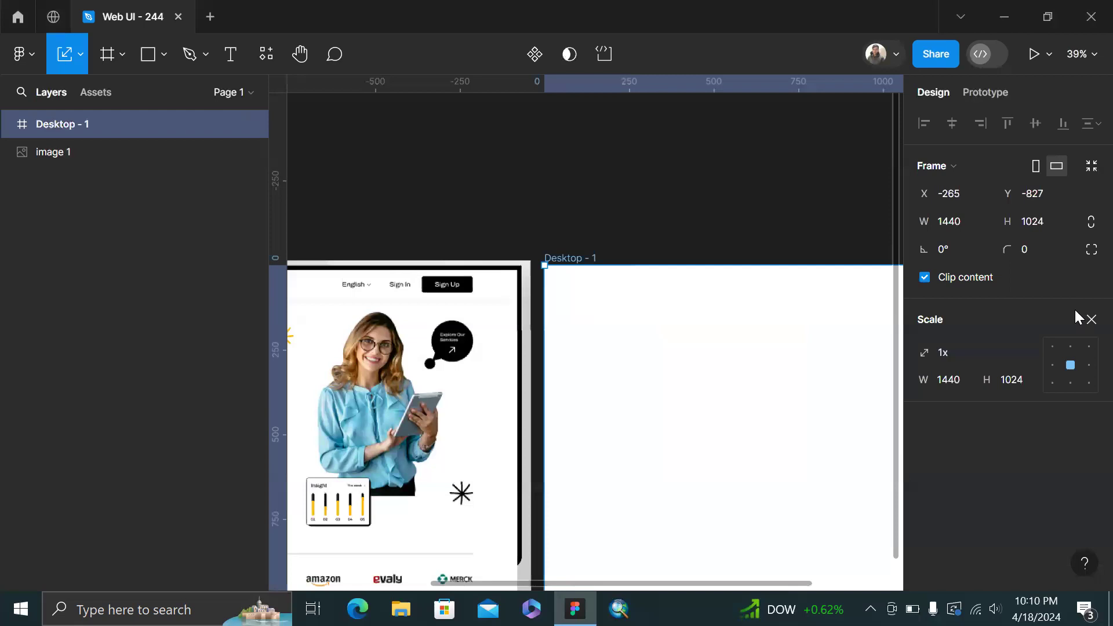
key("v")
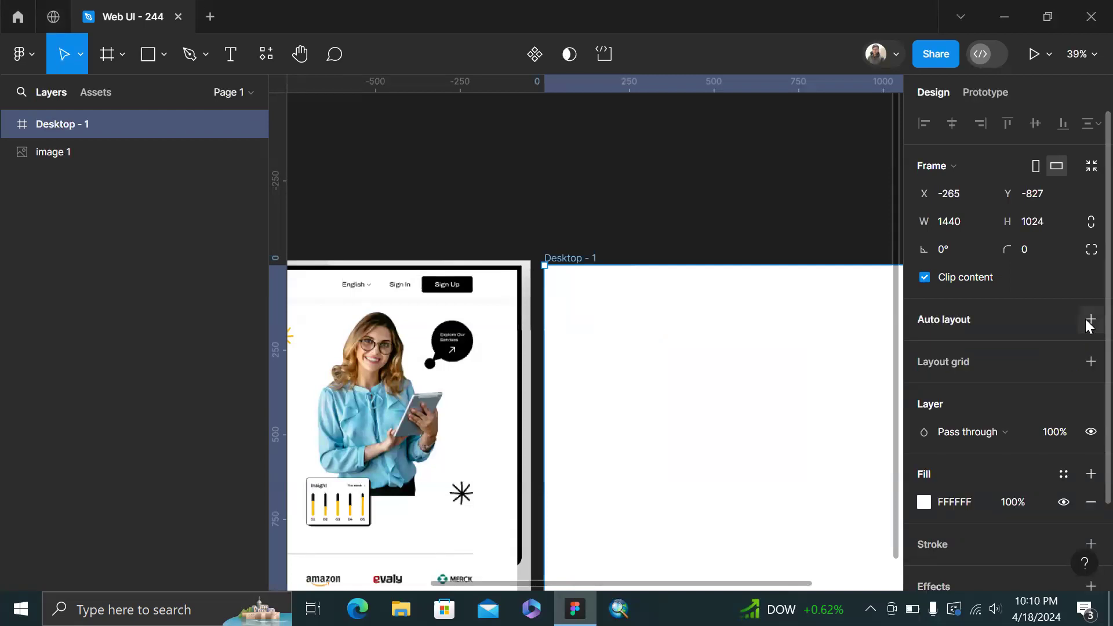
left_click(1089, 362)
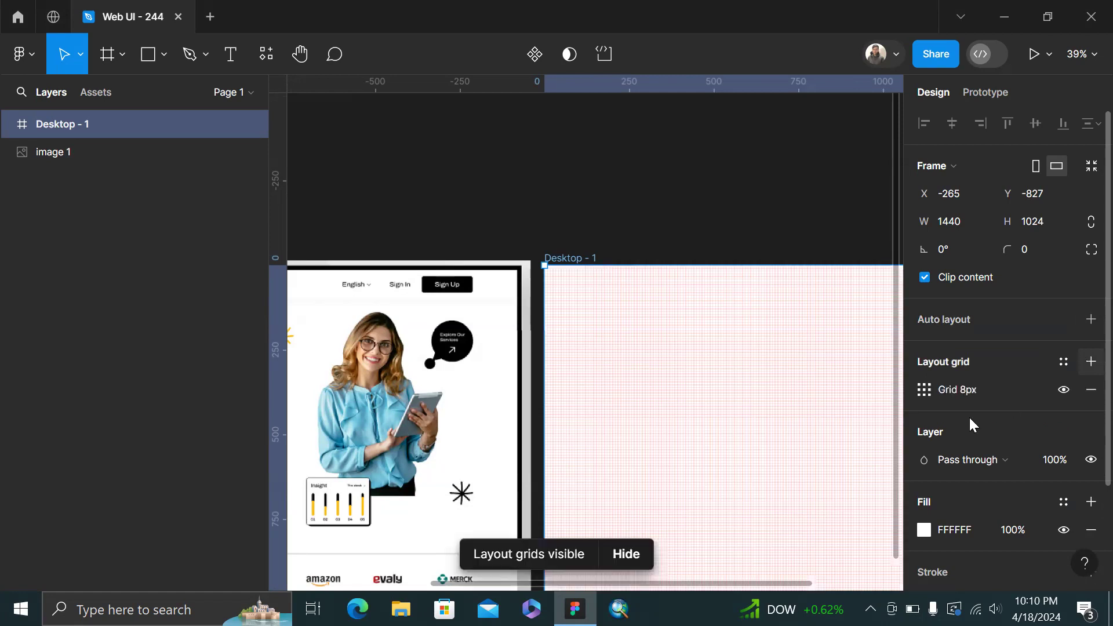
left_click(925, 391)
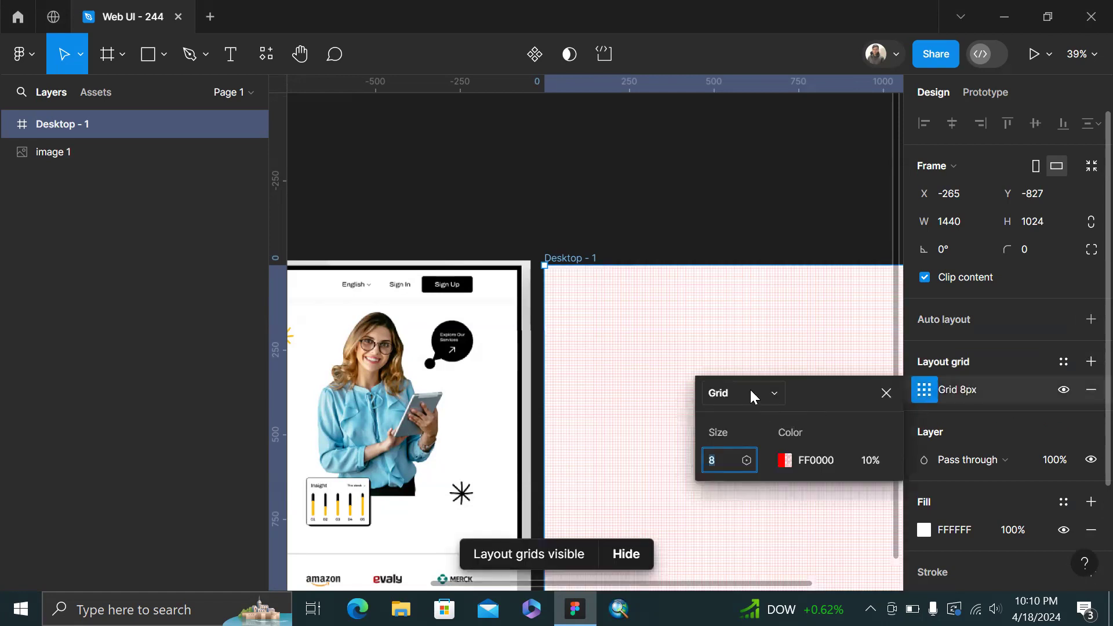
left_click(749, 387)
left_click(750, 419)
Set the column grid to 8 columns with a margin of 120 and a gutter of 30
type("8")
left_click(860, 490)
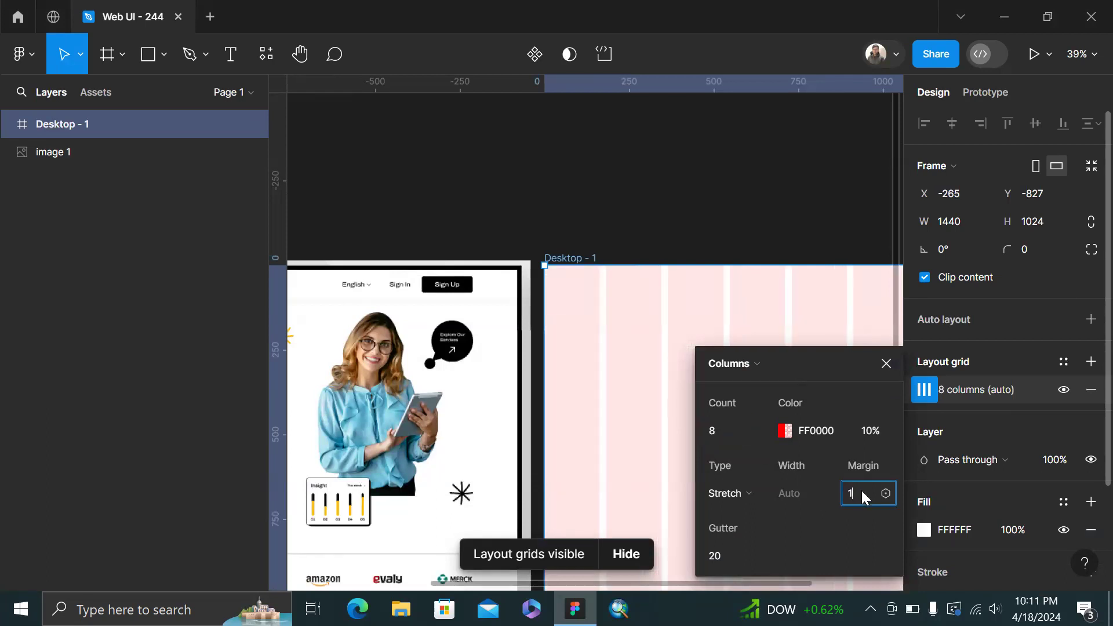
key("Return")
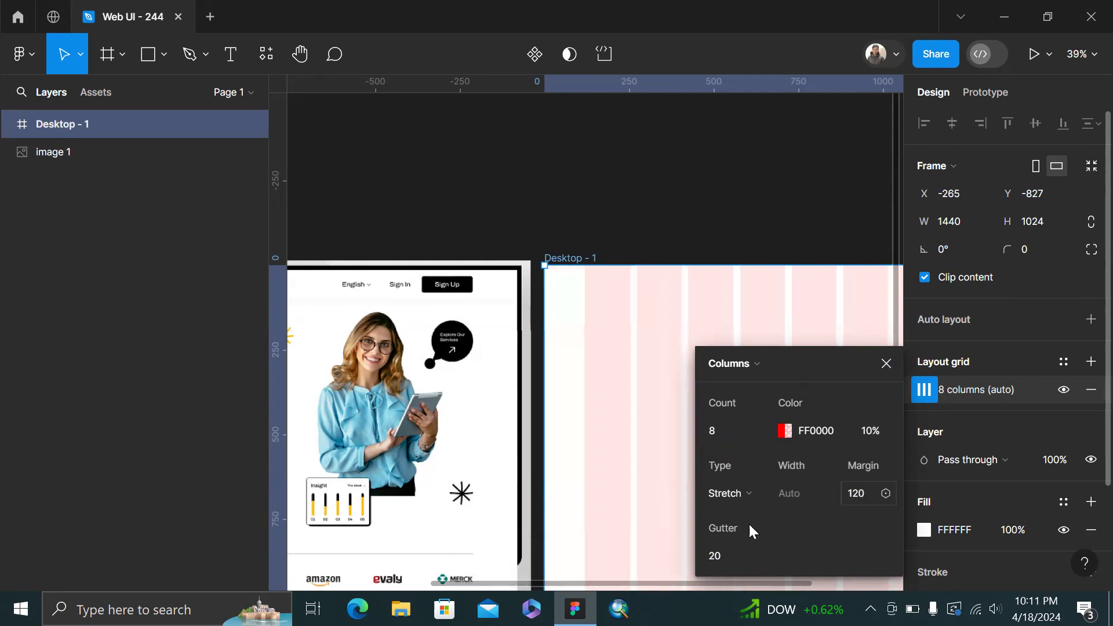
left_click(724, 557)
type("30")
key("Return")
left_click(668, 185)
Add a text layer reading "DAGEN" at the logo in the header of the reference image
scroll(698, 102, "down", 3)
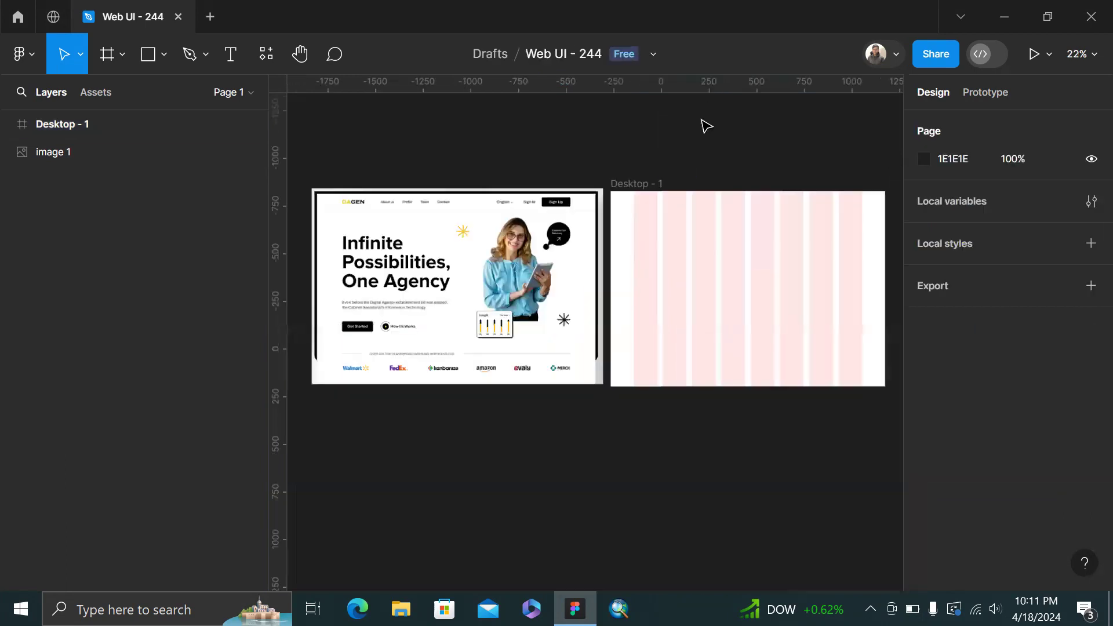
scroll(686, 211, "up", 2)
scroll(585, 202, "left", 5)
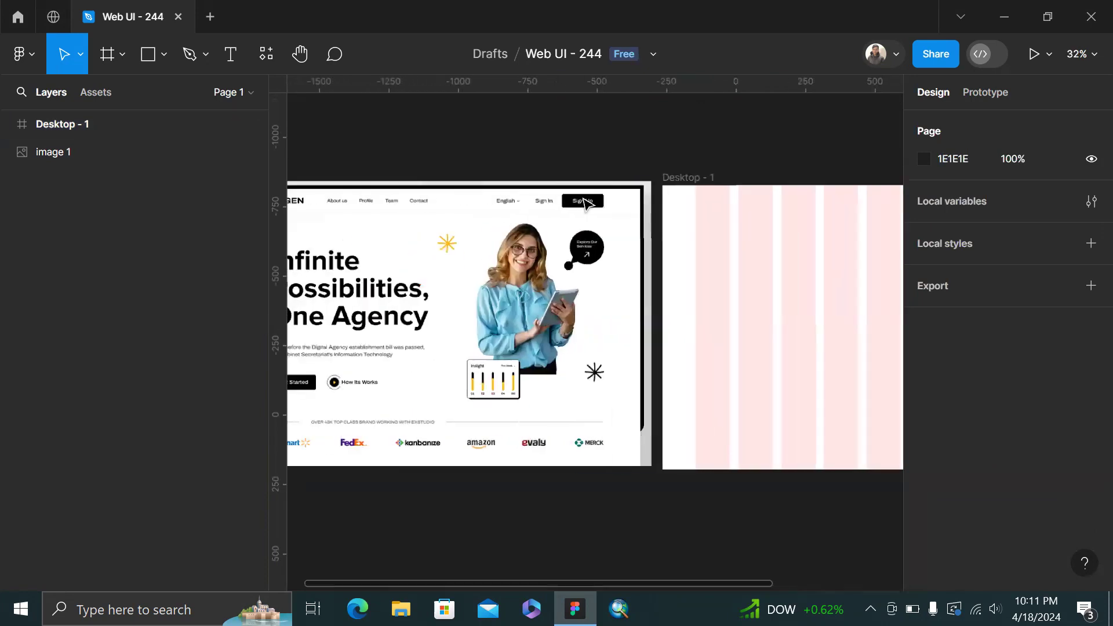
scroll(671, 162, "right", 2)
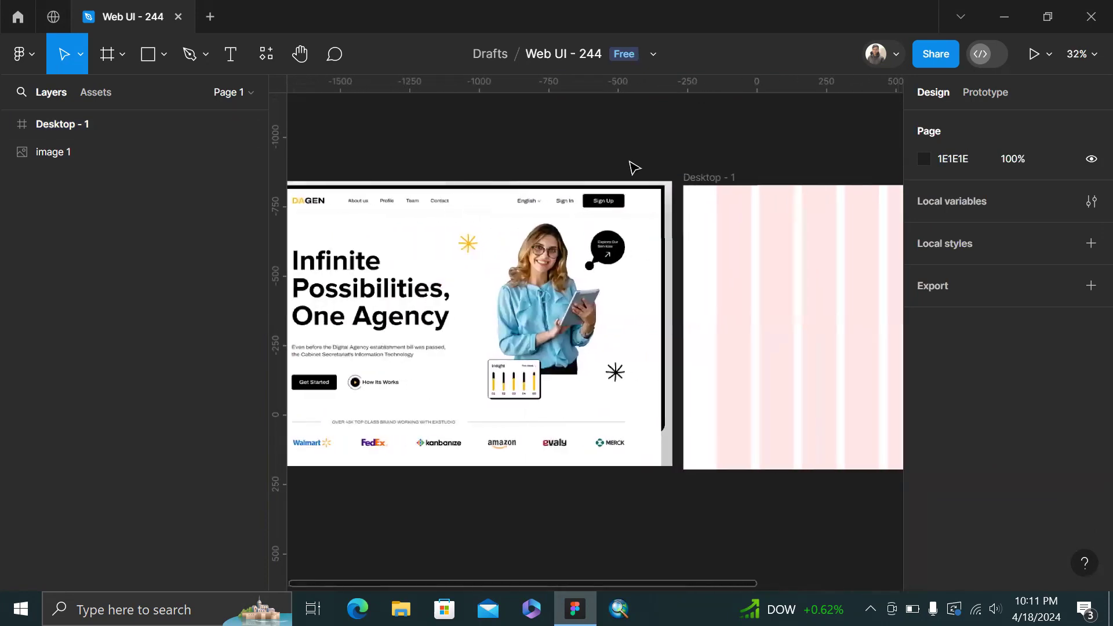
scroll(443, 177, "up", 5)
scroll(442, 176, "left", 3)
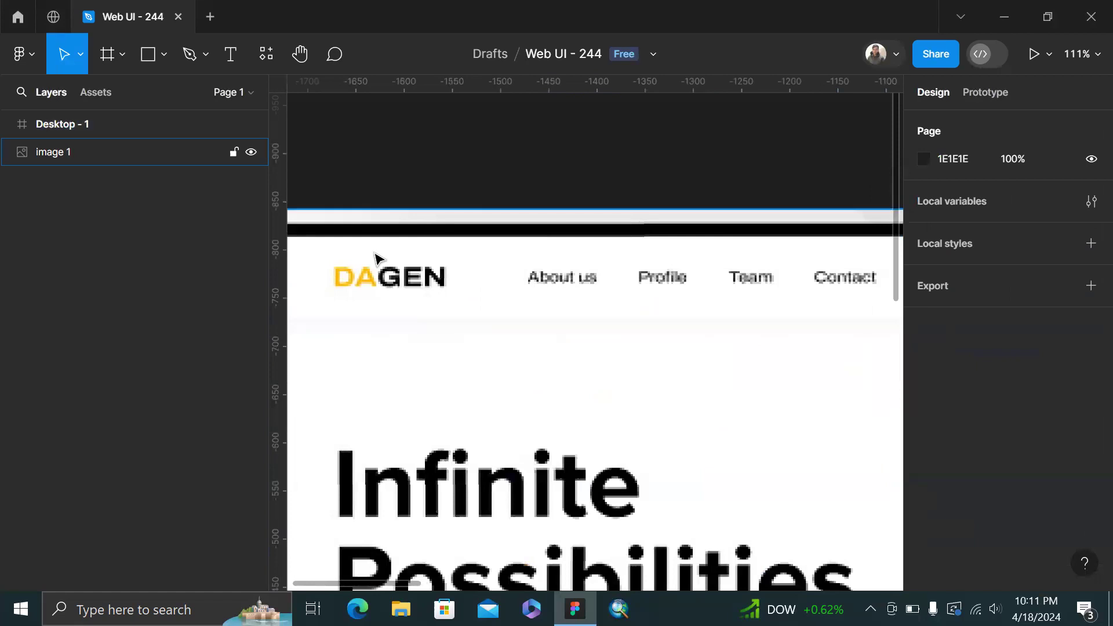
scroll(371, 266, "up", 1)
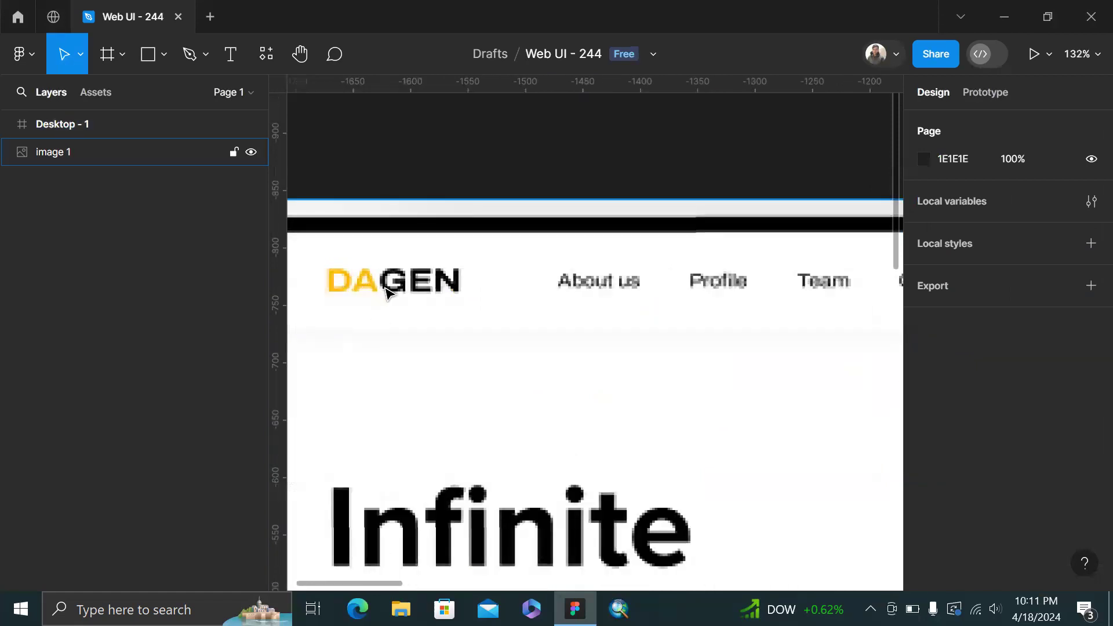
key("t")
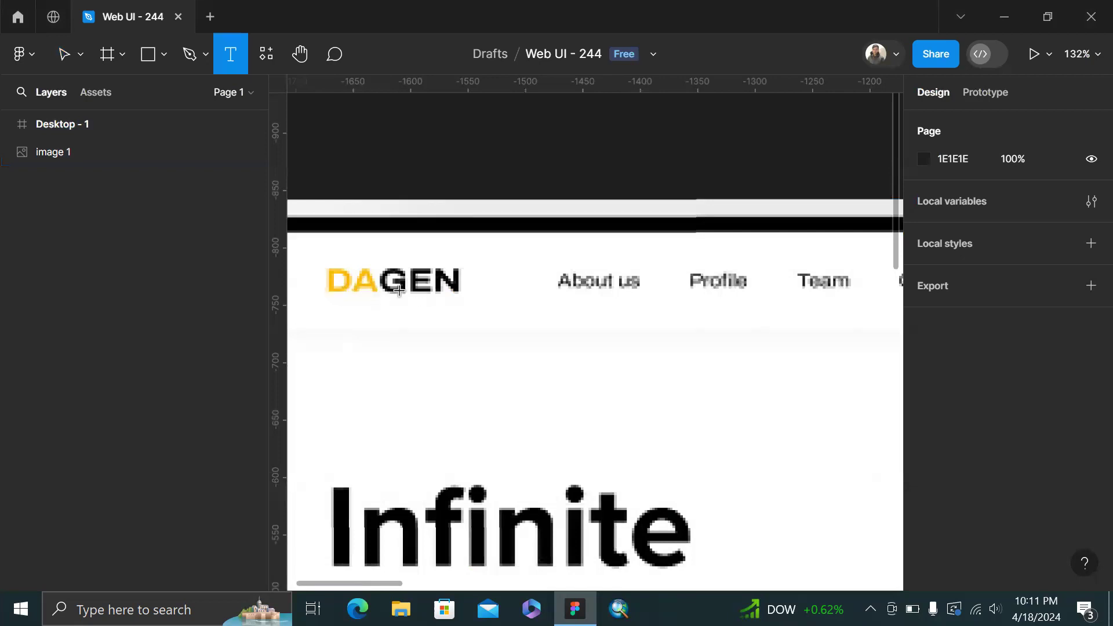
left_click(400, 296)
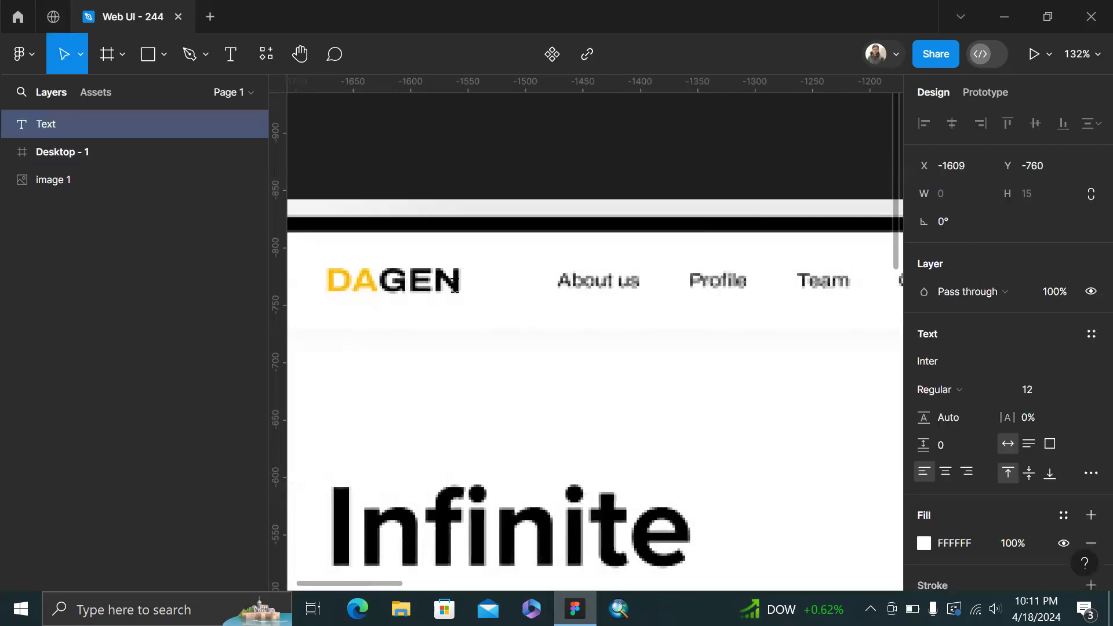
type("DA")
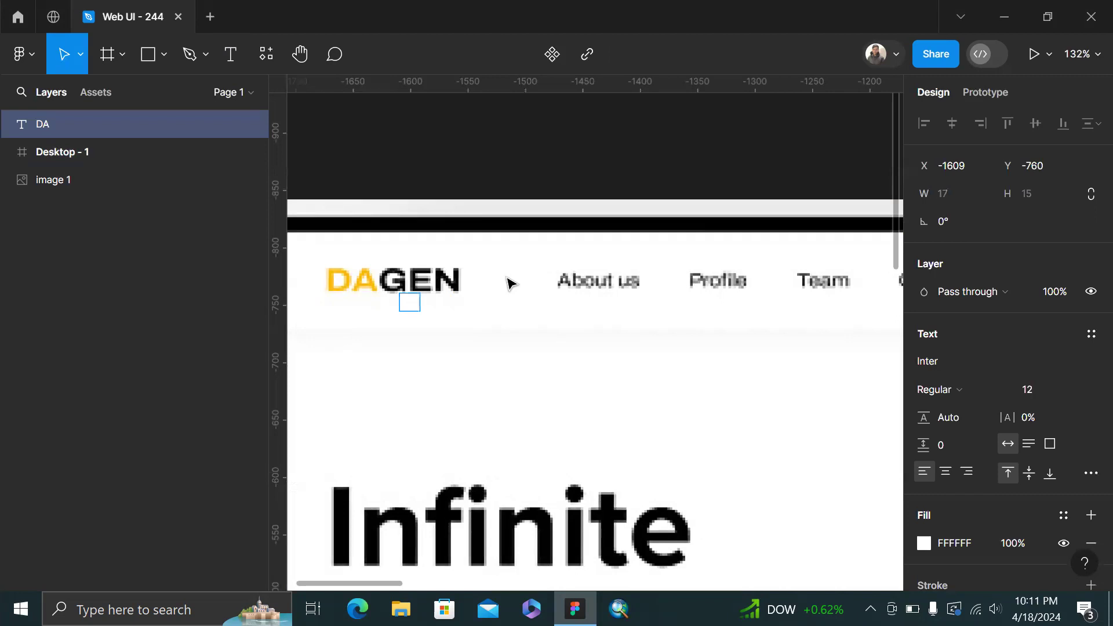
type("GEN")
key("Escape")
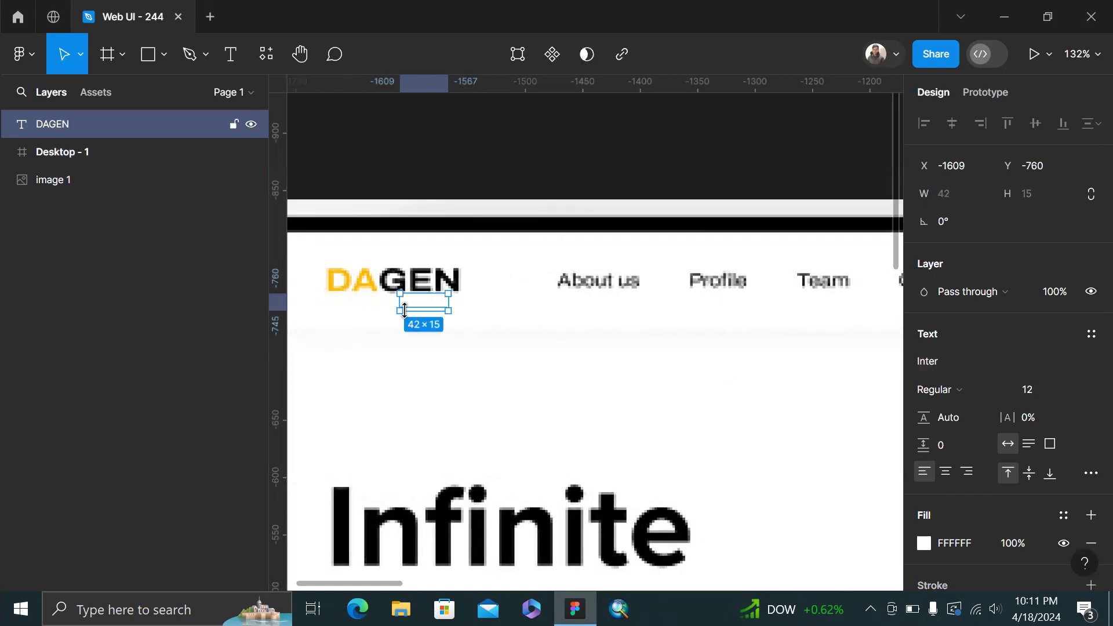
Move the DAGEN text onto the empty canvas above the reference image and scale it to about 118 × 41
scroll(409, 314, "down", 5)
left_click_drag(409, 314, 425, 188)
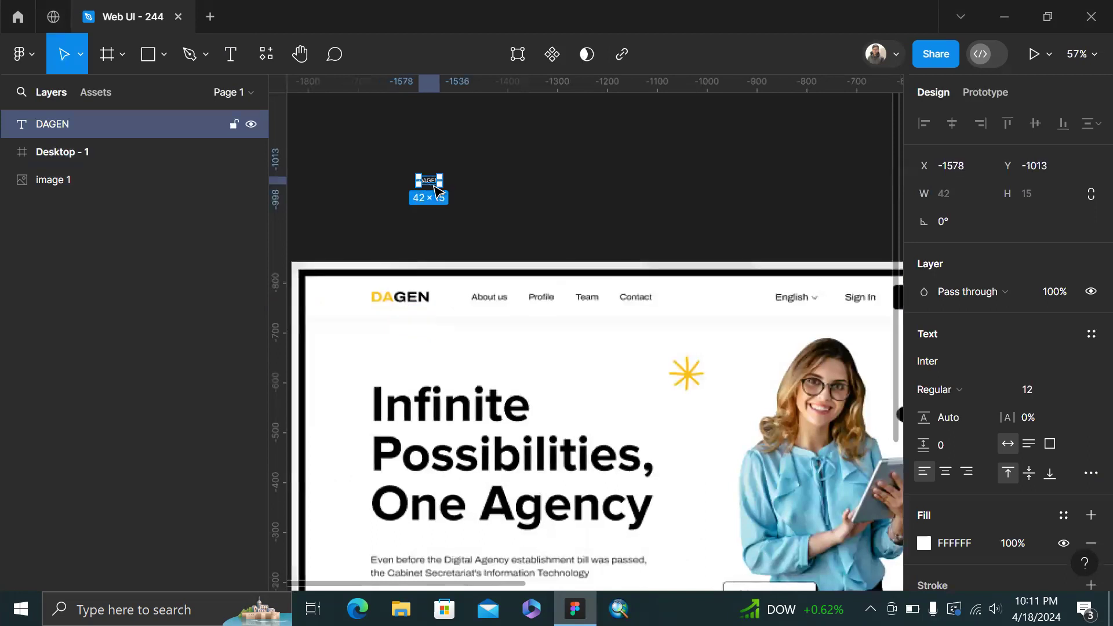
scroll(429, 192, "up", 3)
key("k")
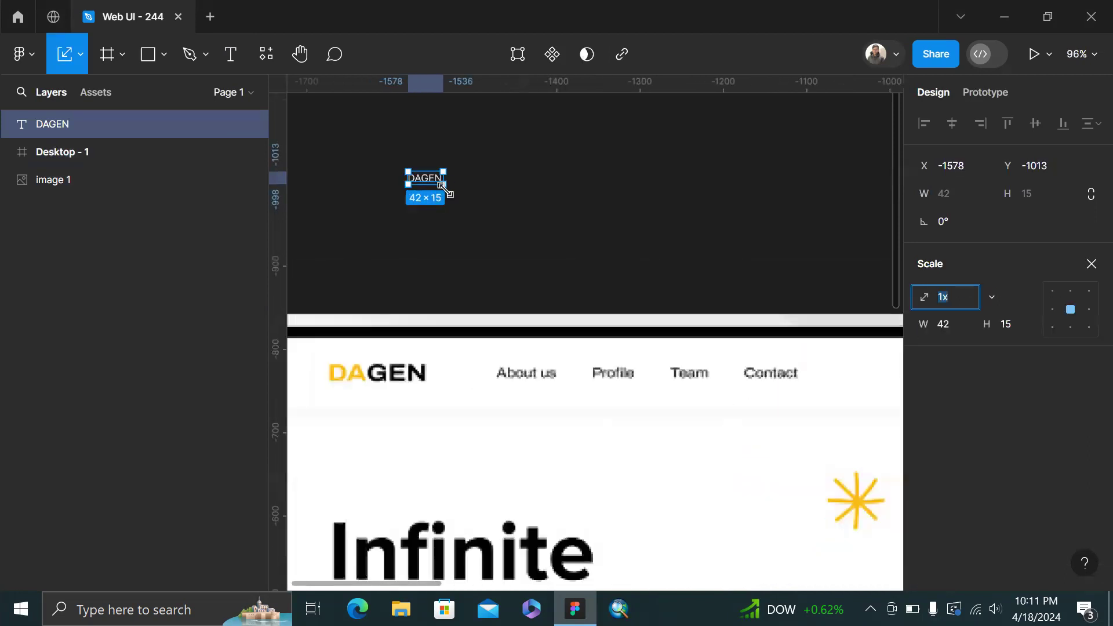
left_click_drag(443, 186, 507, 206)
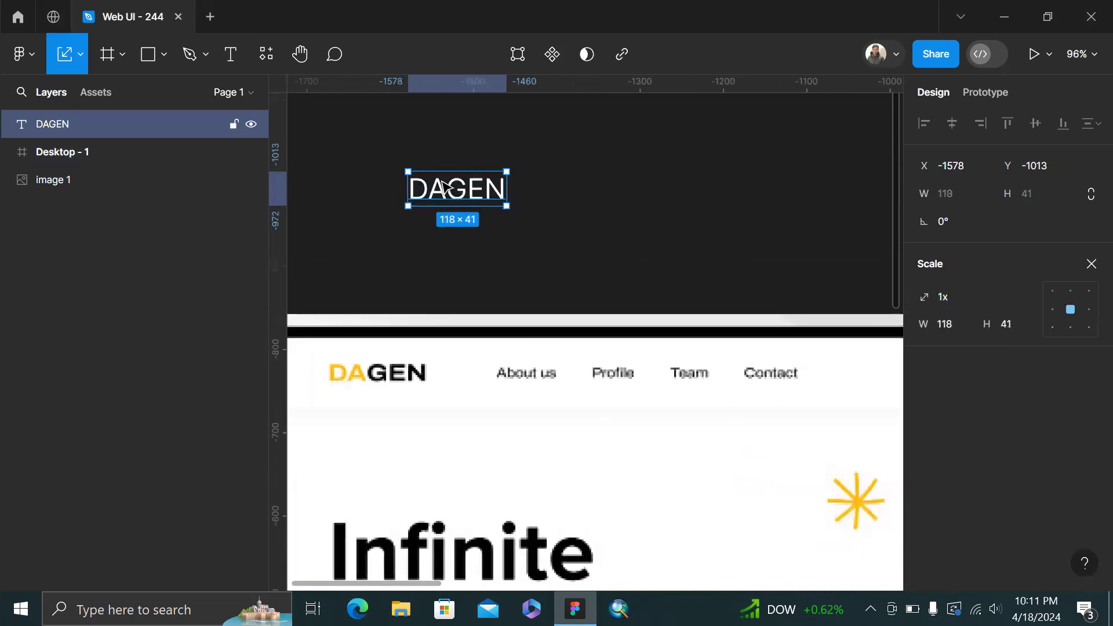
Place the DAGEN text over the reference logo and scale it to about 120 × 42 to match
left_click_drag(439, 201, 363, 374)
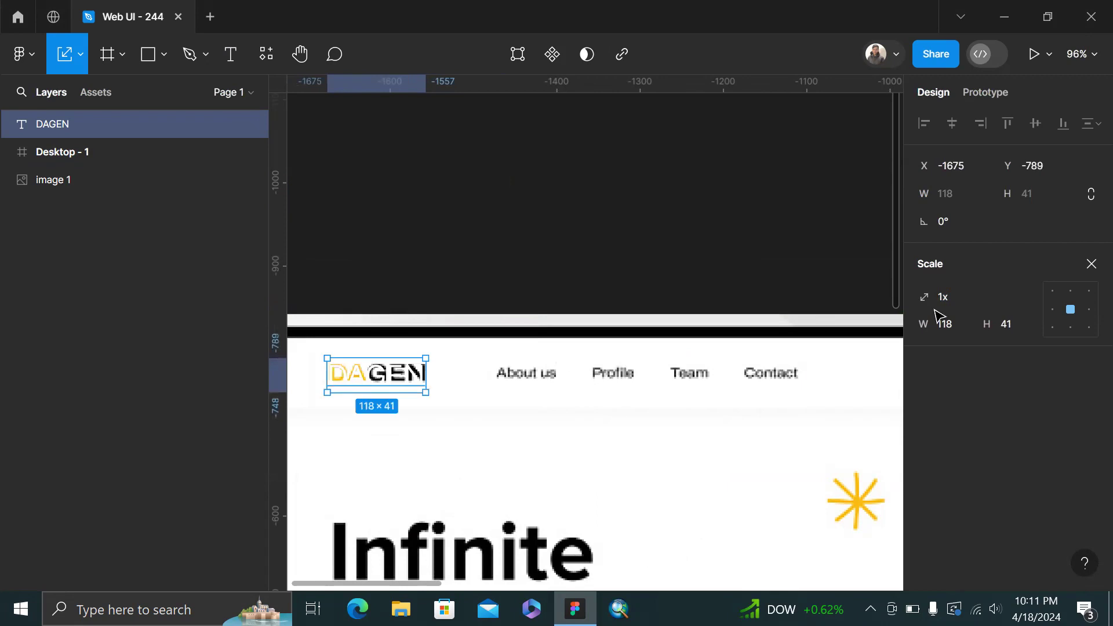
scroll(456, 408, "up", 5)
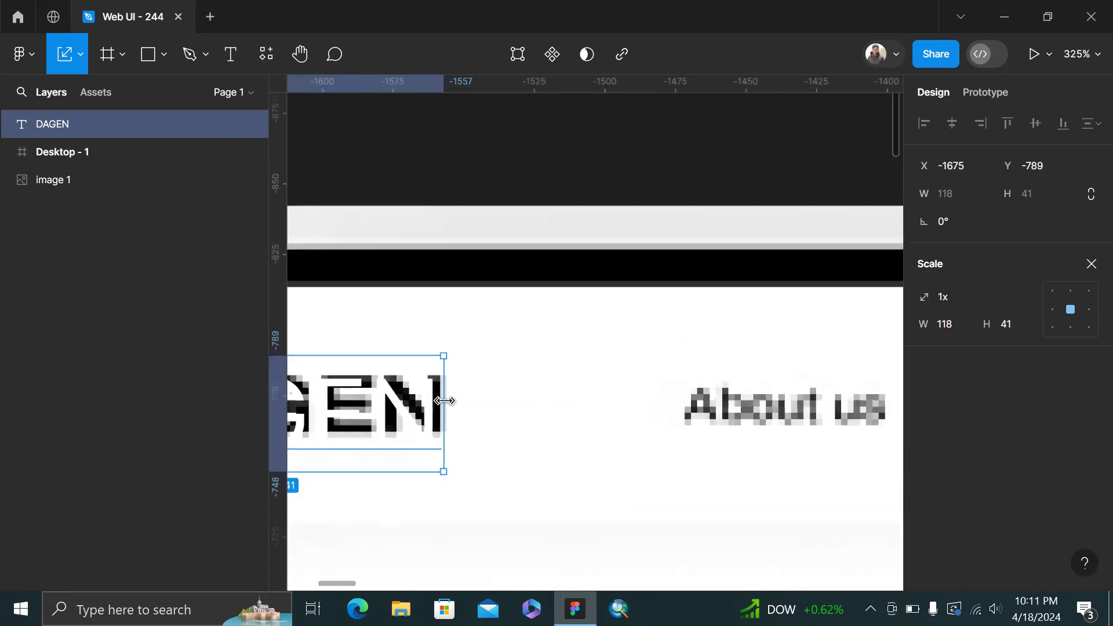
left_click_drag(454, 400, 456, 392)
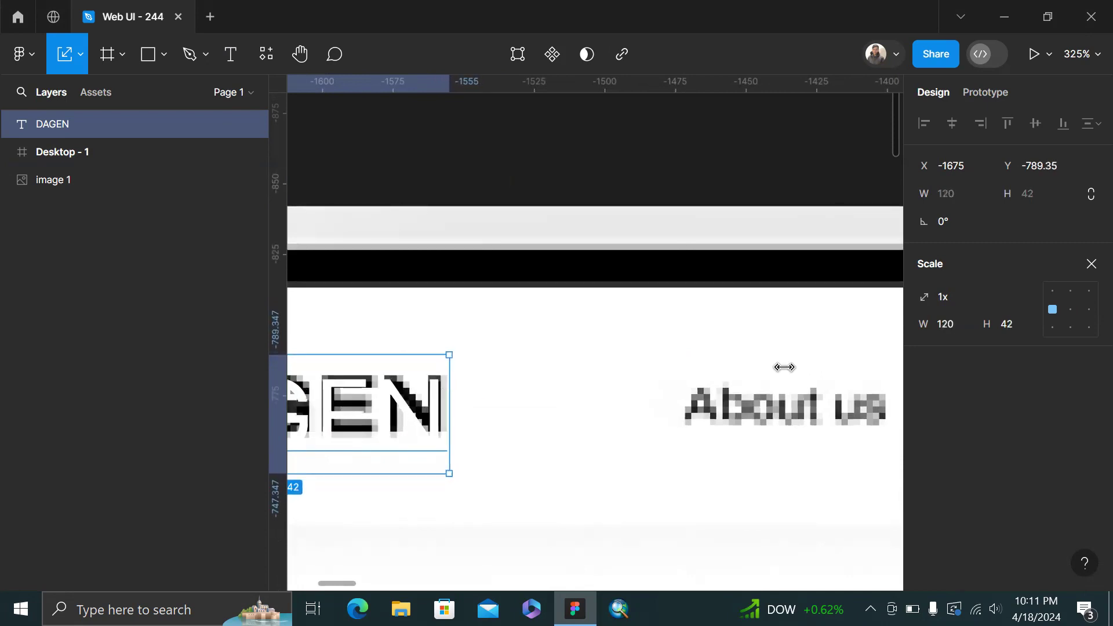
Leave scaling mode and set the DAGEN text's font weight to Bold
left_click(1078, 264)
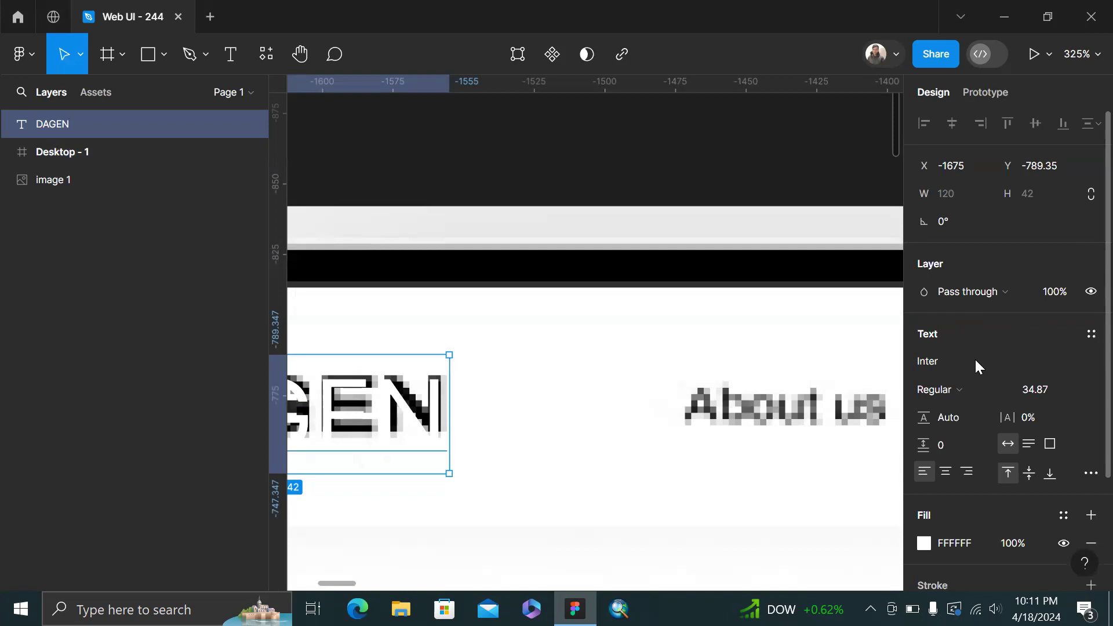
left_click(967, 394)
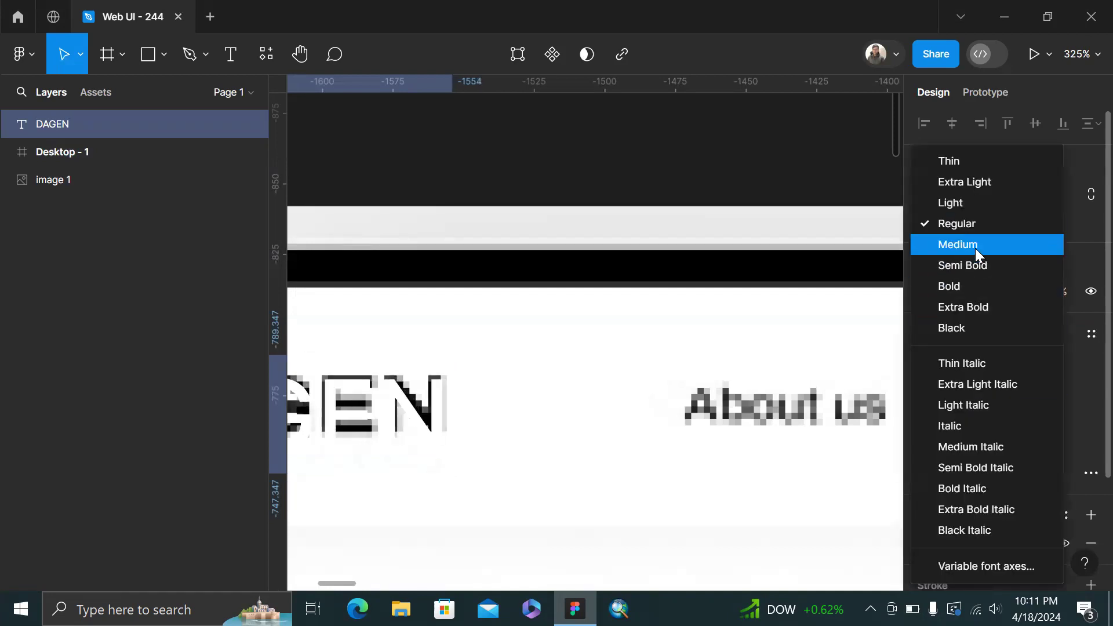
left_click(971, 284)
Scale the bold DAGEN text to about 121 × 42 and nudge it up over the reference logo
scroll(620, 404, "left", 5)
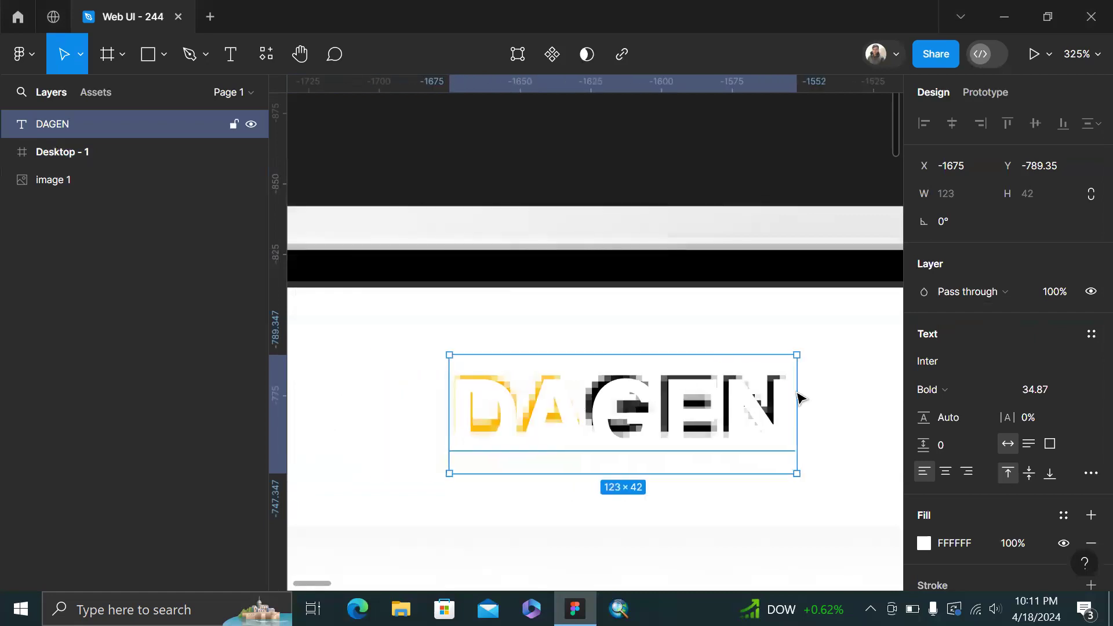
key("k")
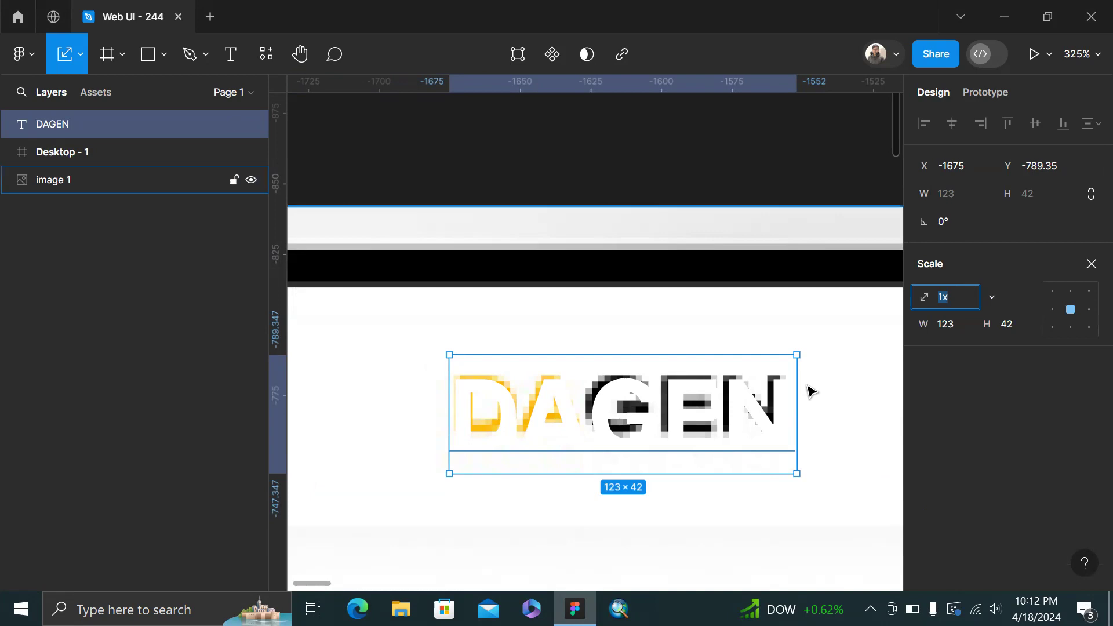
left_click_drag(798, 383, 791, 377)
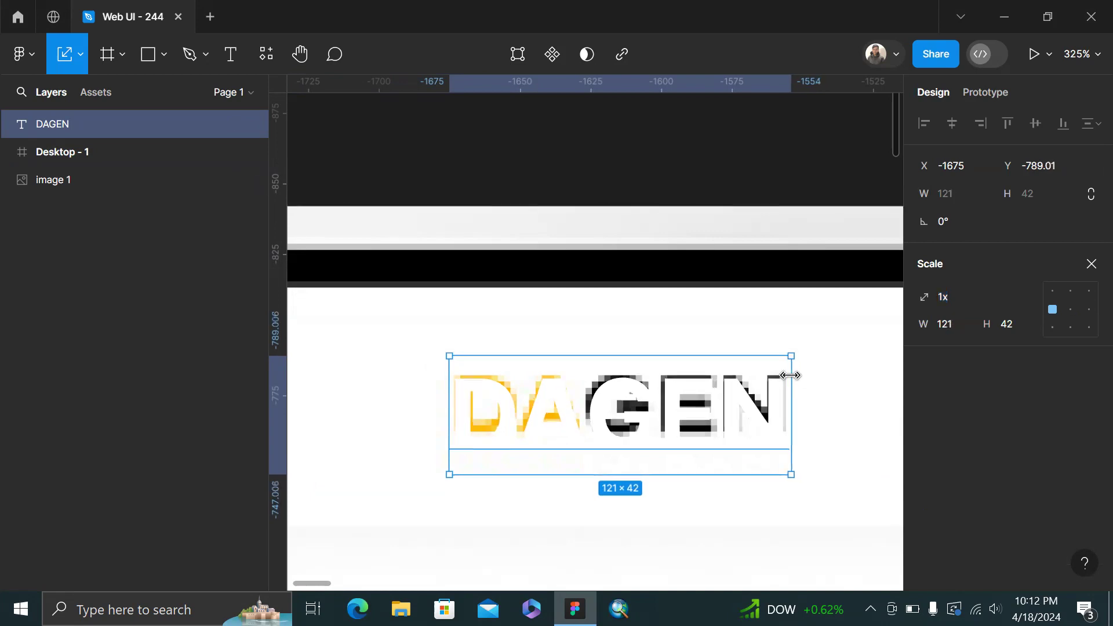
left_click_drag(691, 414, 689, 411)
Color the letters DA of the DAGEN text with the yellow FBB505 sampled from the reference logo
double_click(601, 400)
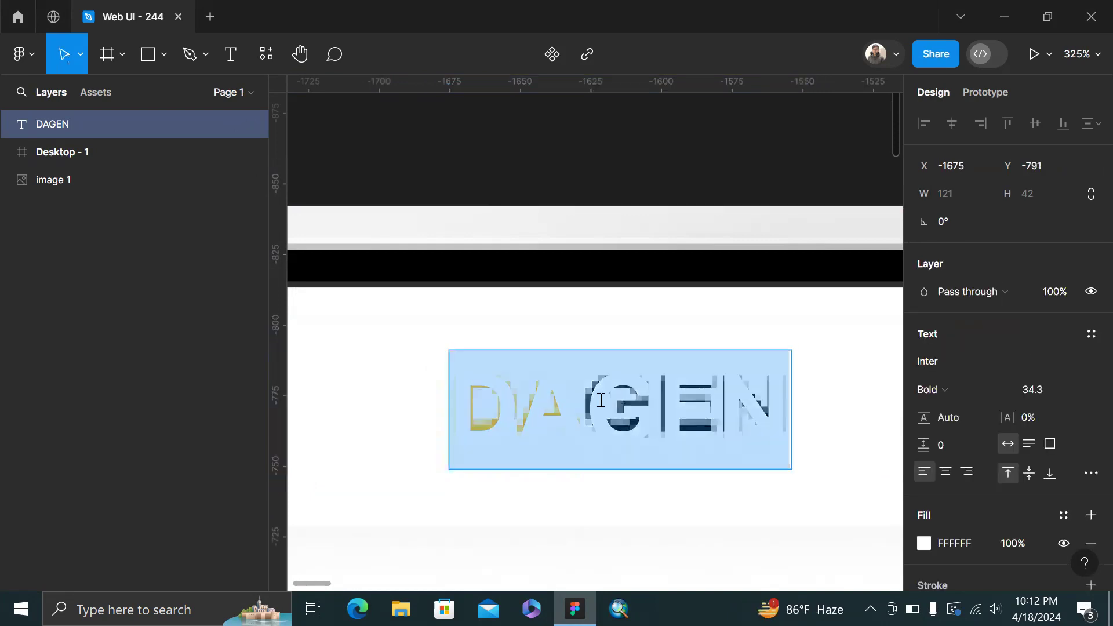
left_click_drag(447, 400, 504, 405)
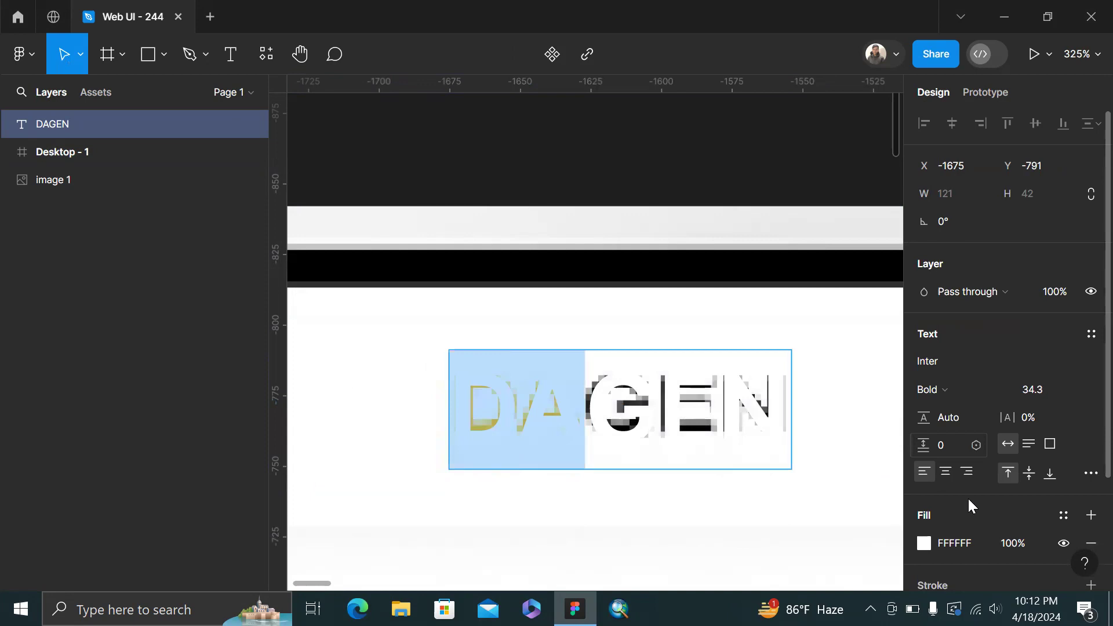
left_click(917, 547)
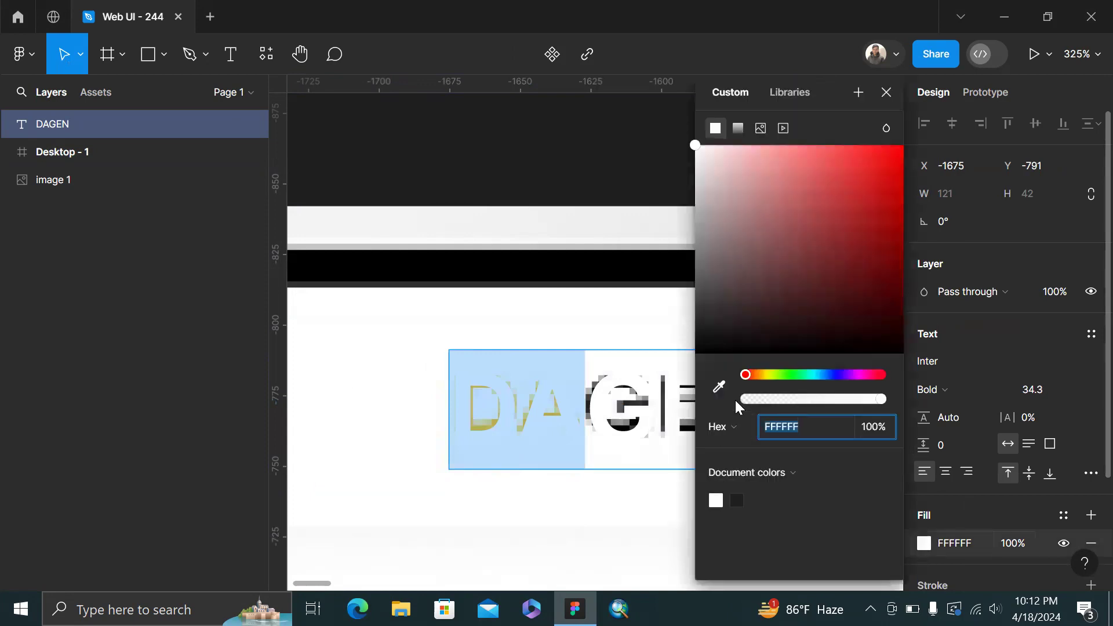
left_click(721, 388)
scroll(557, 392, "up", 10)
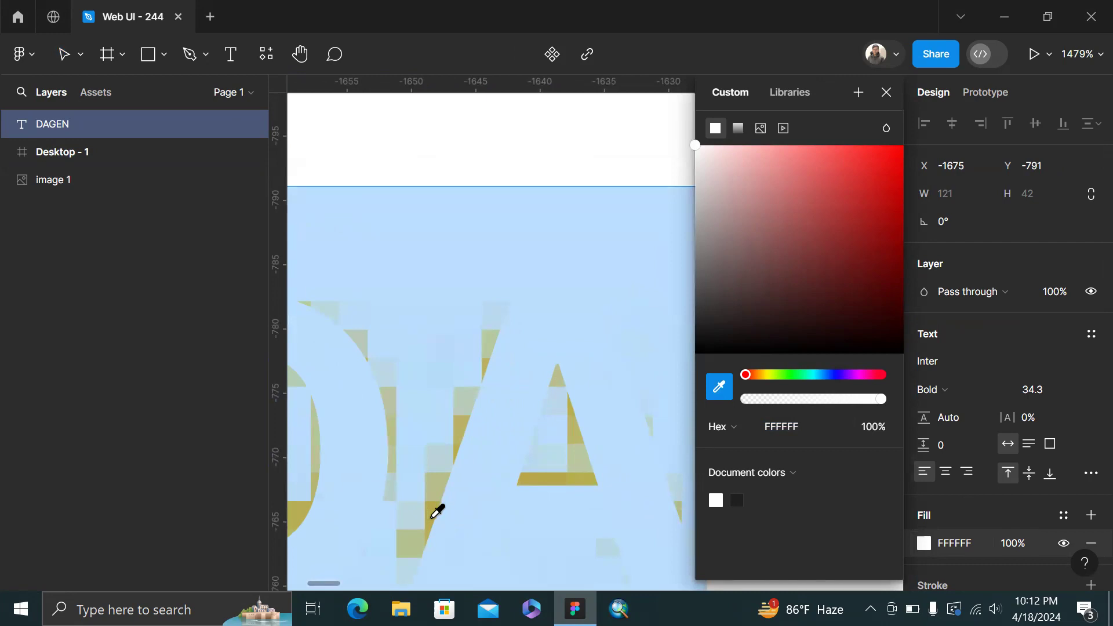
left_click(430, 517)
scroll(430, 518, "down", 10)
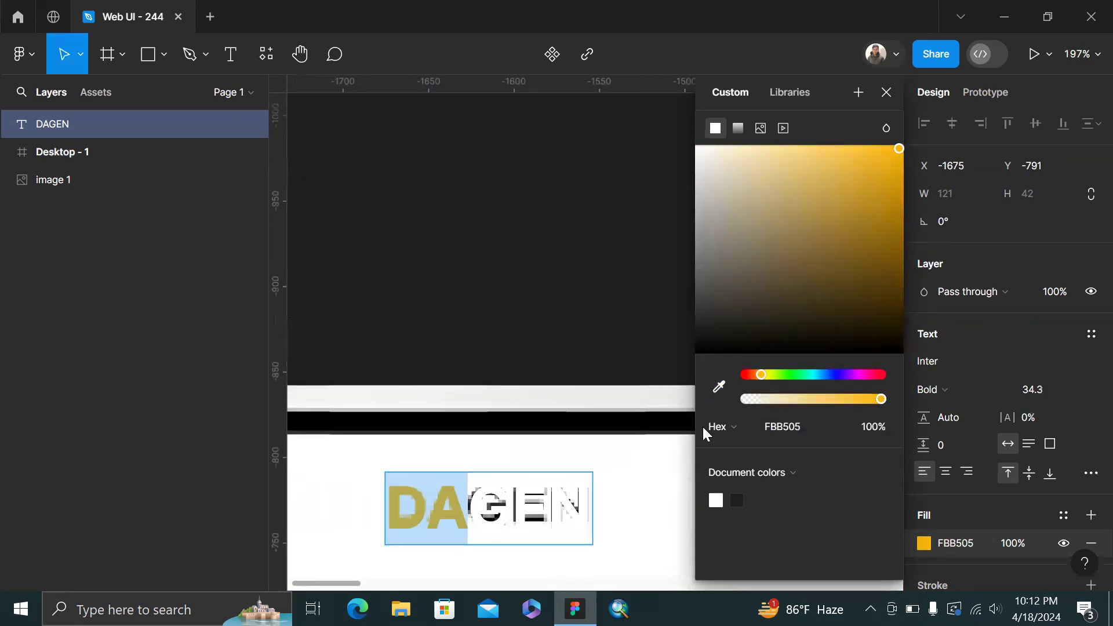
Color the letters GEN of the DAGEN text with the dark document color 1E1E1E and finish editing the text
left_click_drag(470, 512, 621, 529)
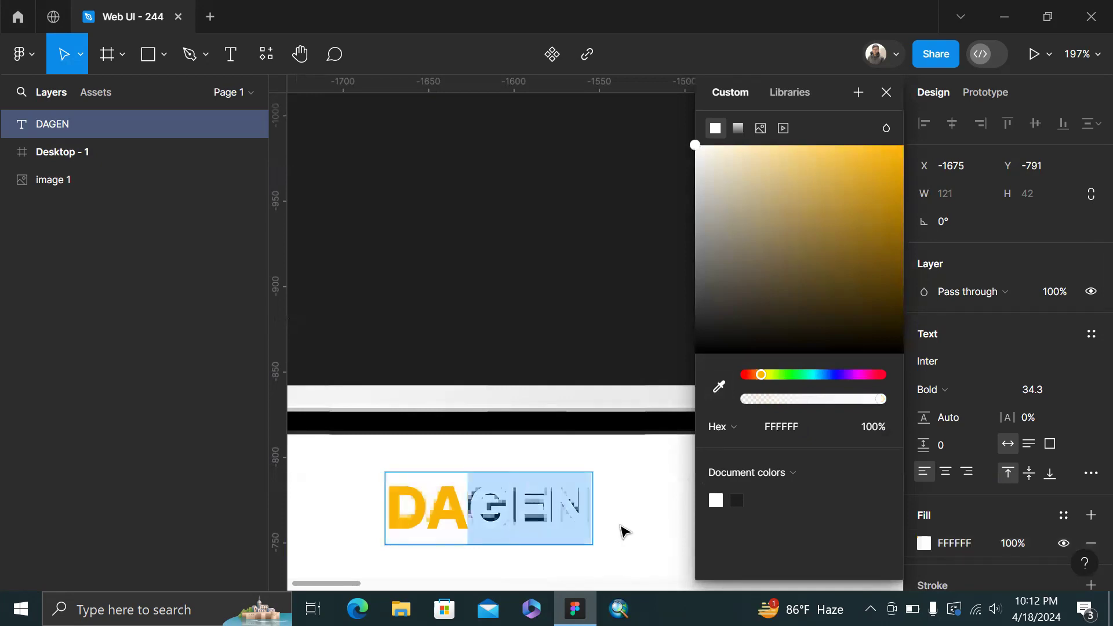
left_click(738, 499)
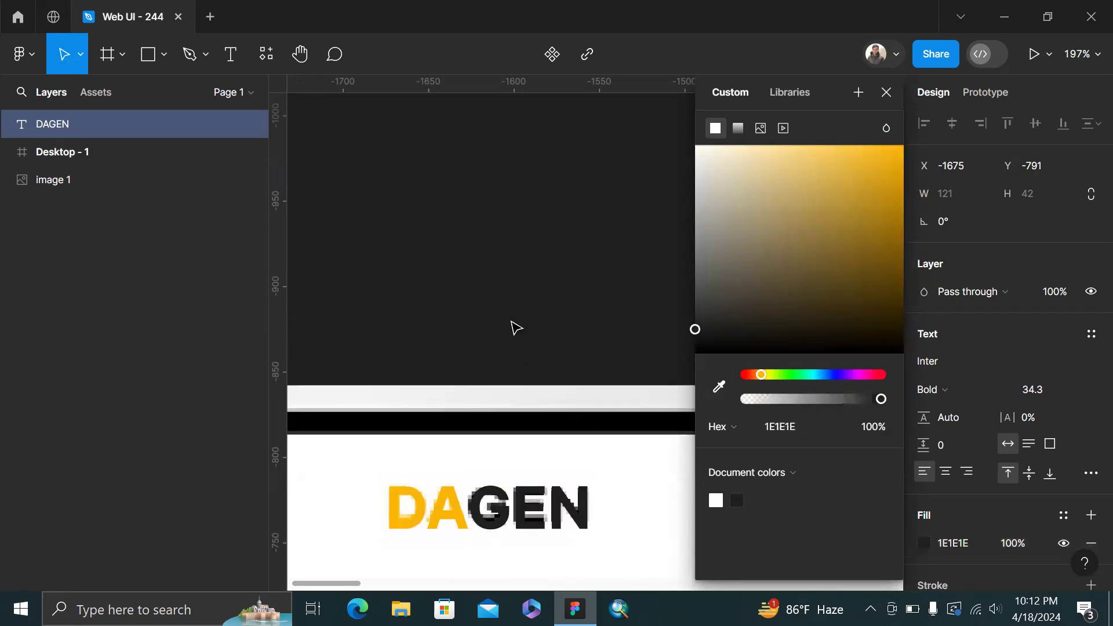
key("Escape")
key("Escape")
scroll(516, 328, "down", 10)
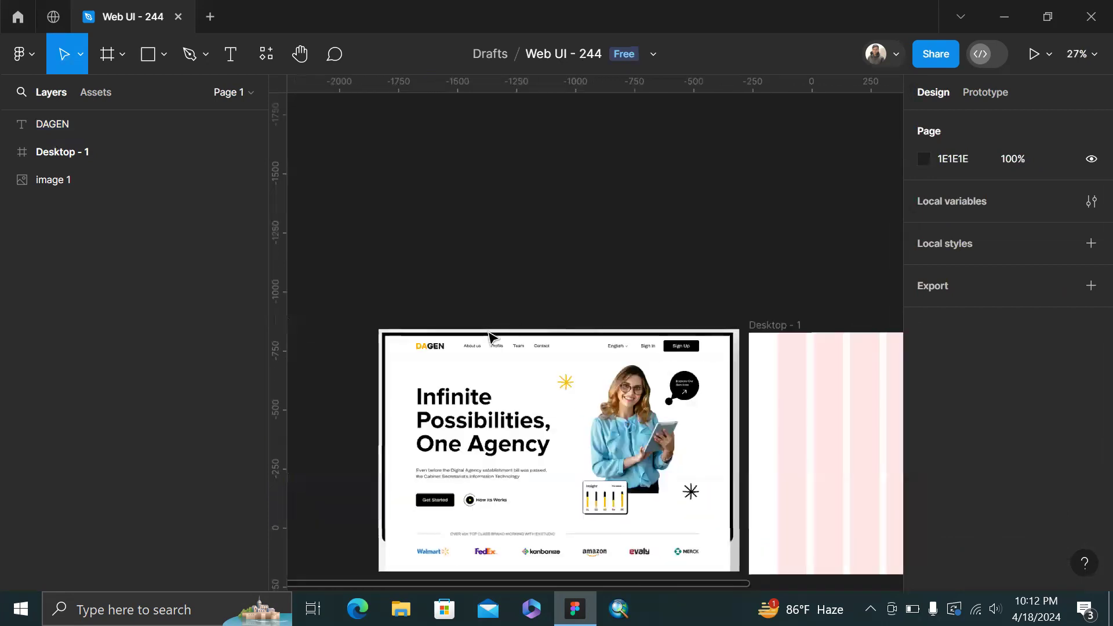
Set the DAGEN text's font size to 34 and move it into the Desktop - 1 frame at the first grid column's edge, X 120
left_click(441, 356)
left_click(1039, 390)
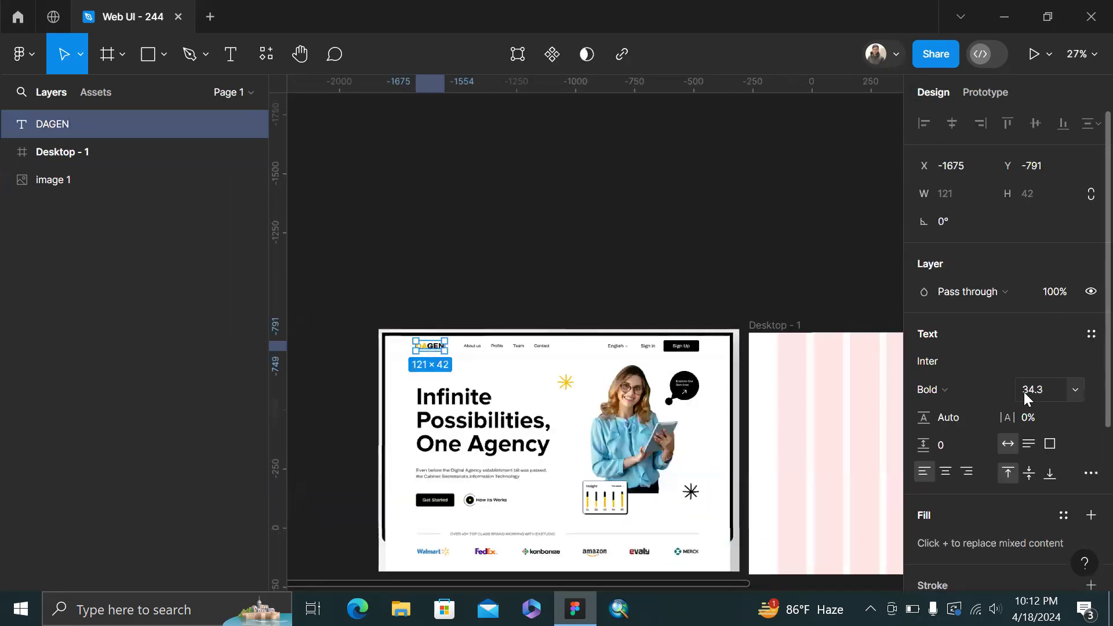
type("34")
key("Return")
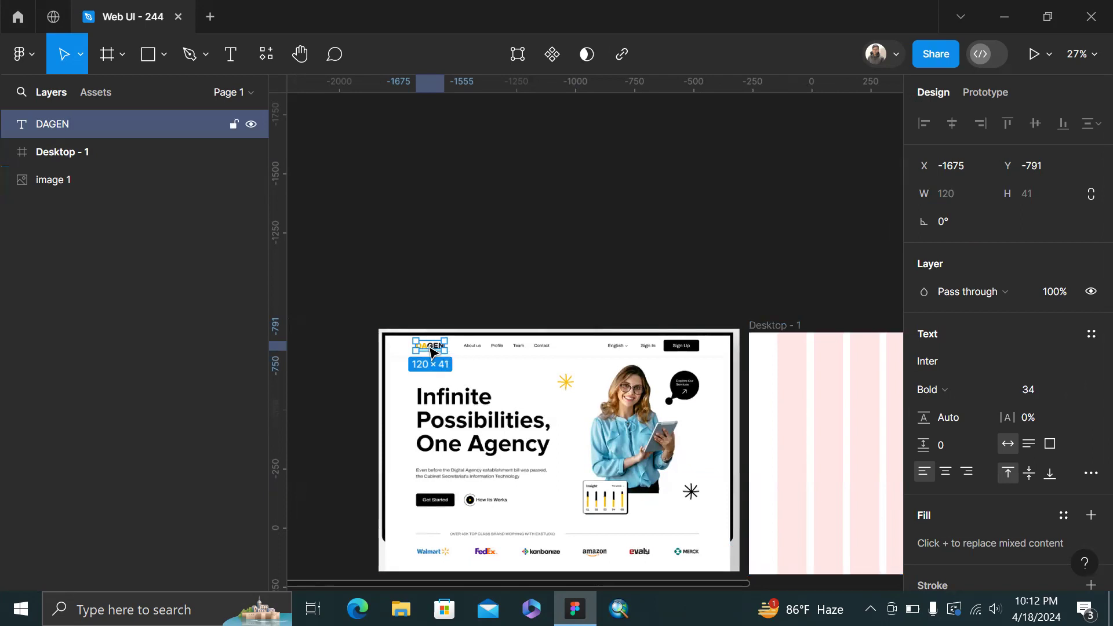
left_click_drag(441, 347, 795, 356)
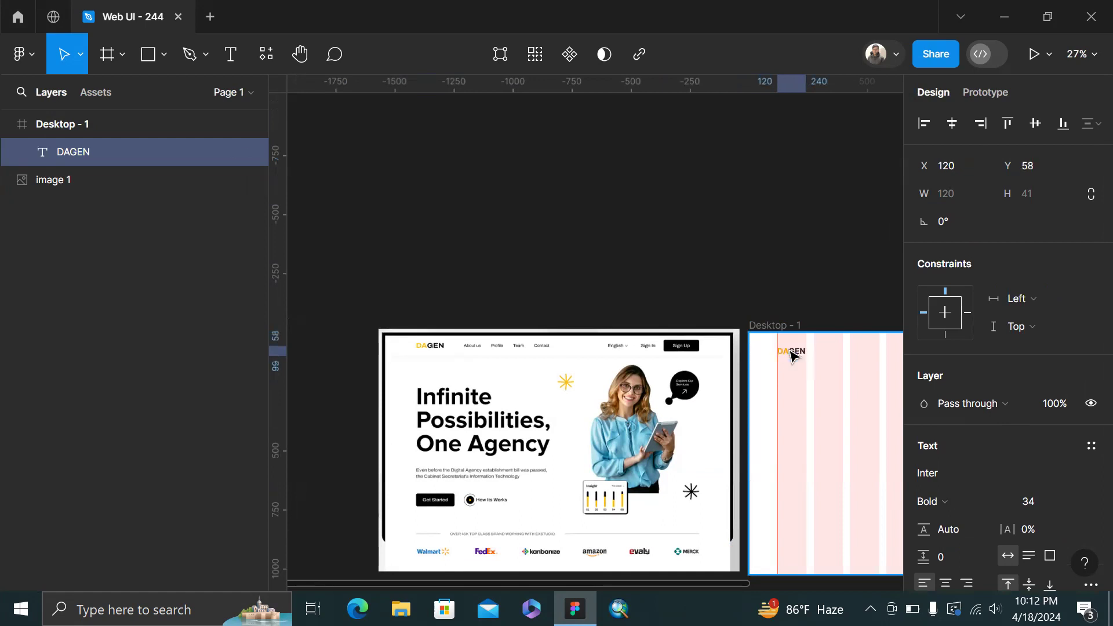
Adjust the DAGEN logo's vertical position so it sits 60 px below the frame's top edge
scroll(795, 355, "up", 5)
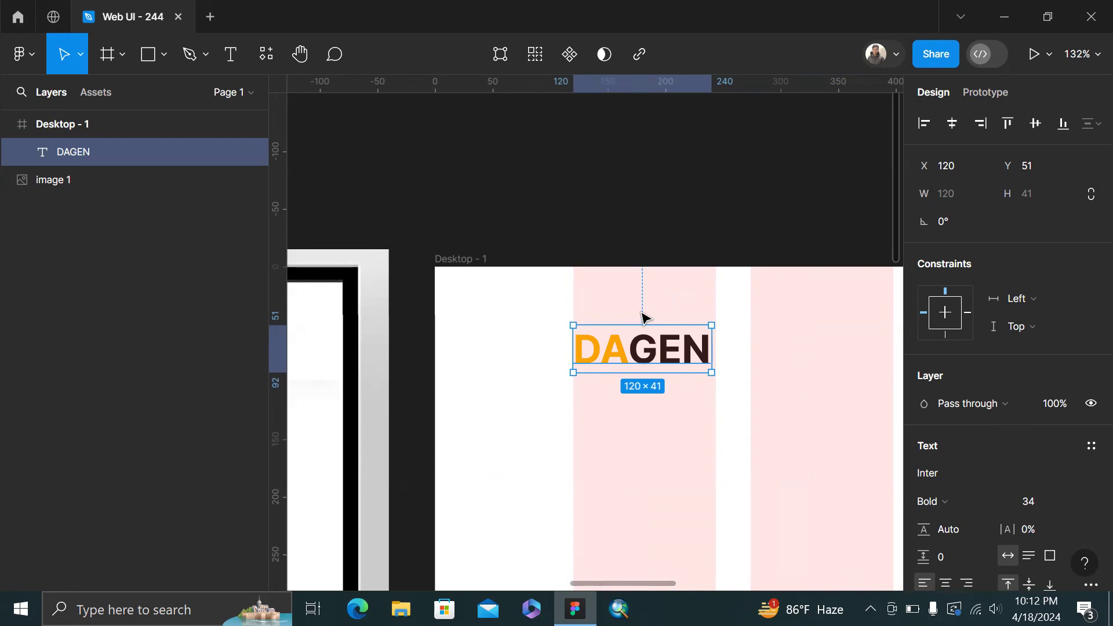
key("alt")
left_click_drag(624, 358, 625, 374)
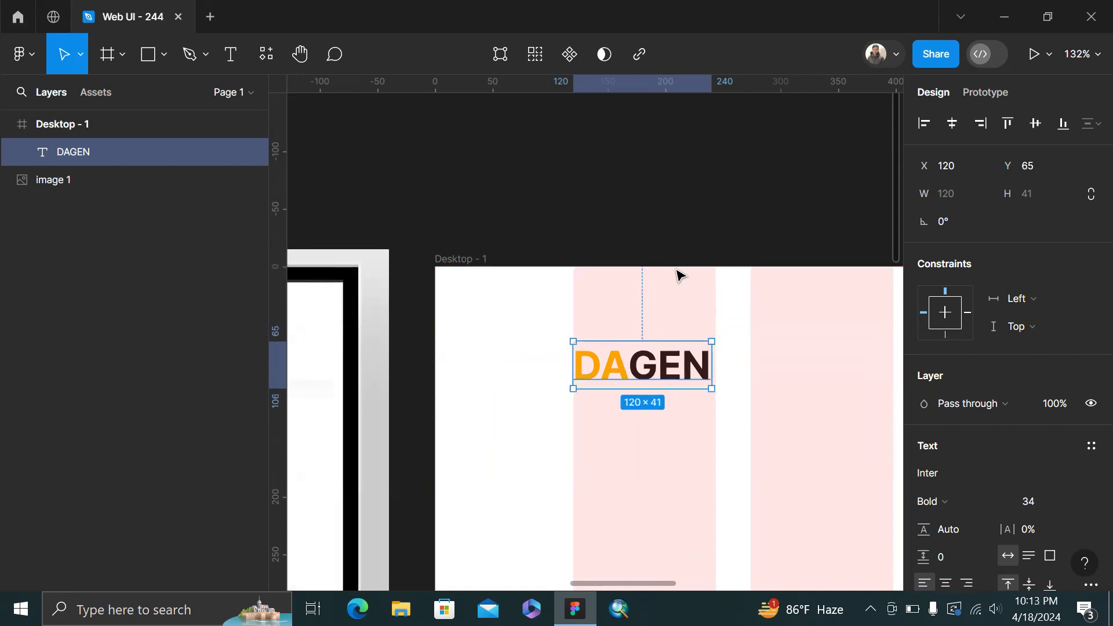
key("Up")
key("Up")
key("Up")
key("Up")
key("Up")
key("alt")
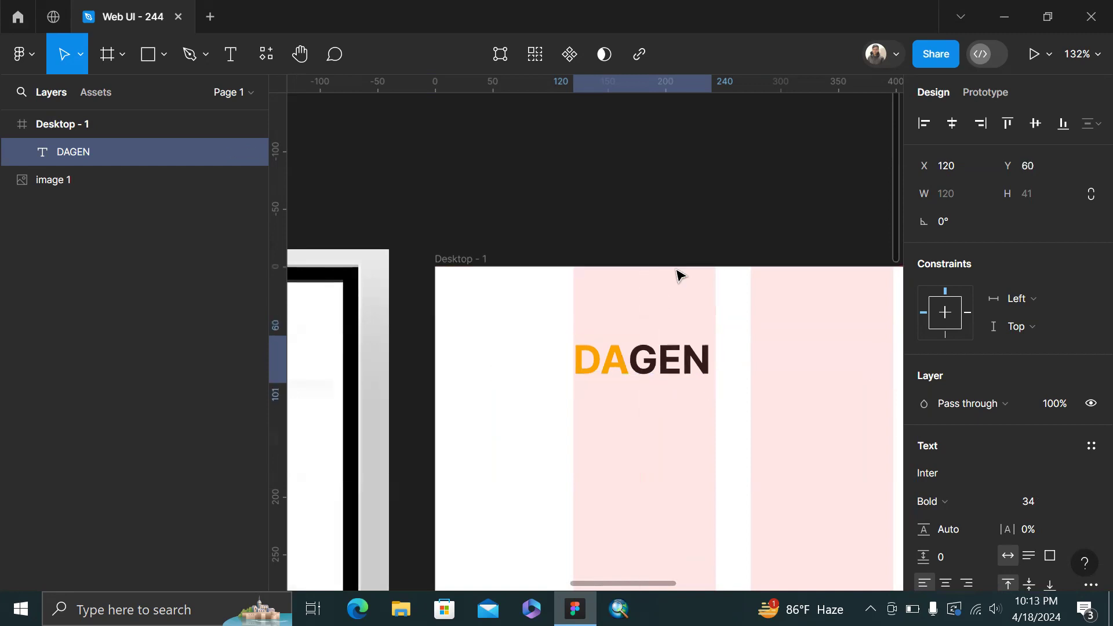
Add a text object reading "About Us" over the About us link of the reference image's header
scroll(680, 275, "down", 5, "ctrl")
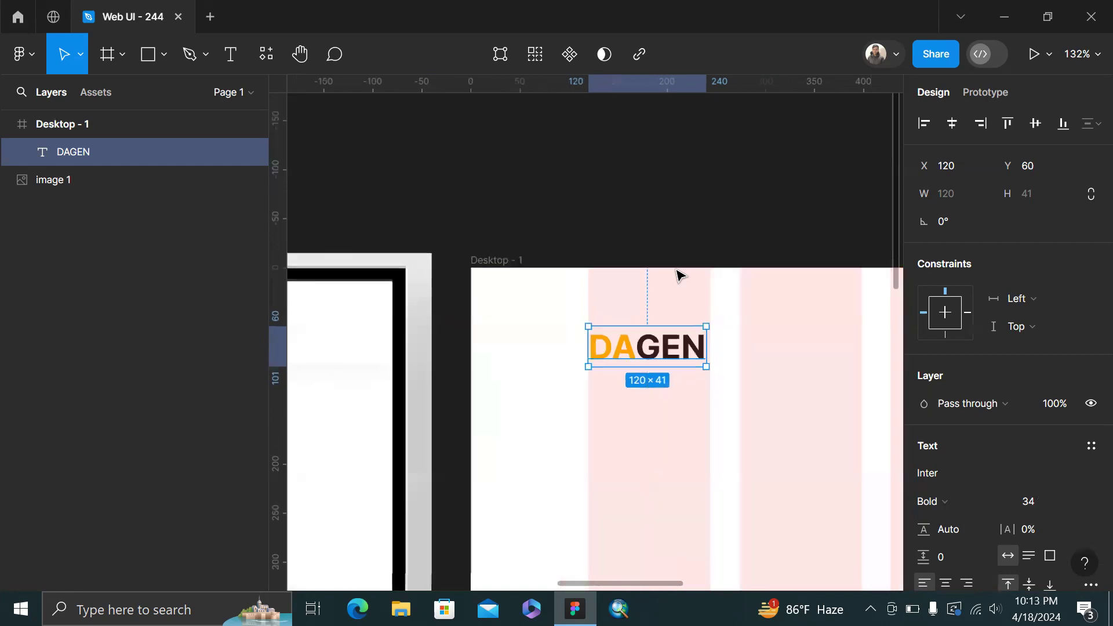
left_click(697, 250)
scroll(697, 249, "left", 3)
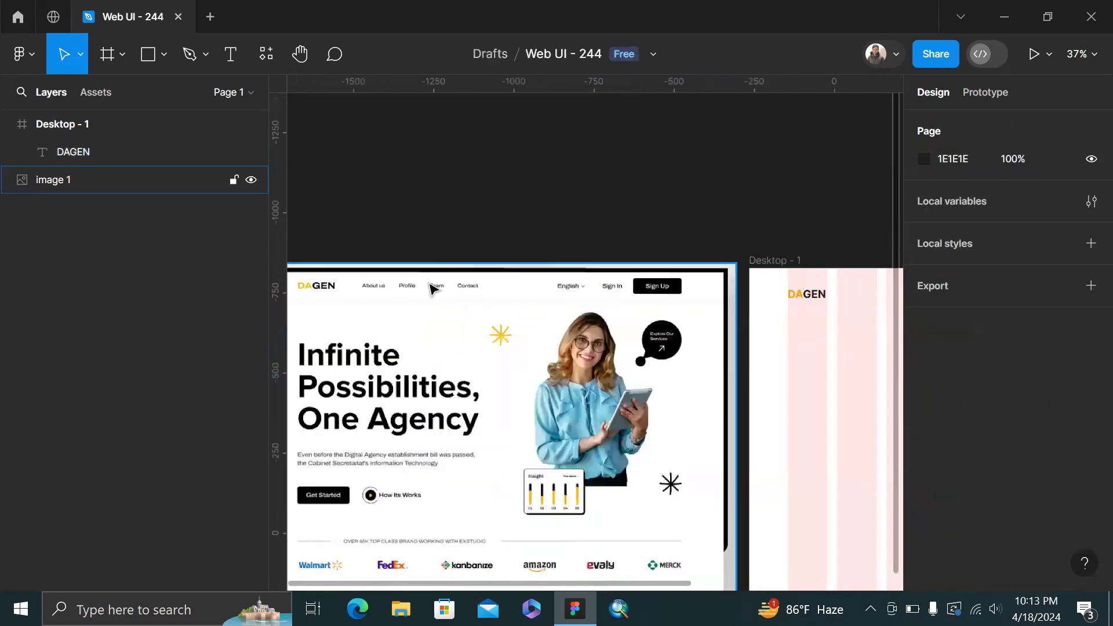
scroll(429, 284, "up", 3, "ctrl")
scroll(429, 284, "left", 4)
scroll(708, 157, "right", 3)
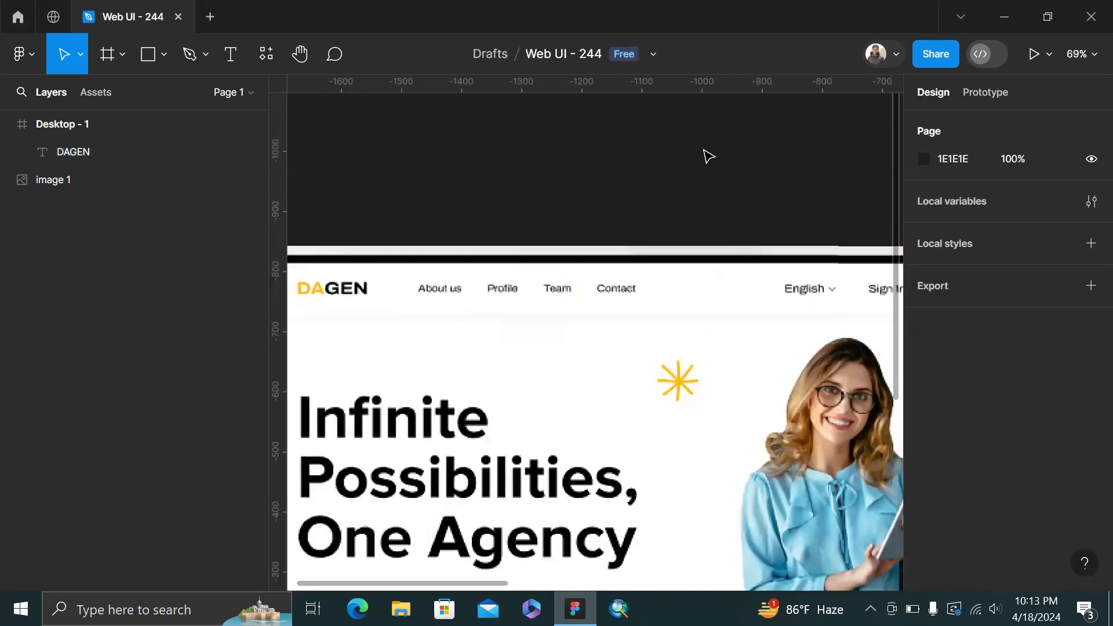
scroll(621, 207, "up", 2, "ctrl")
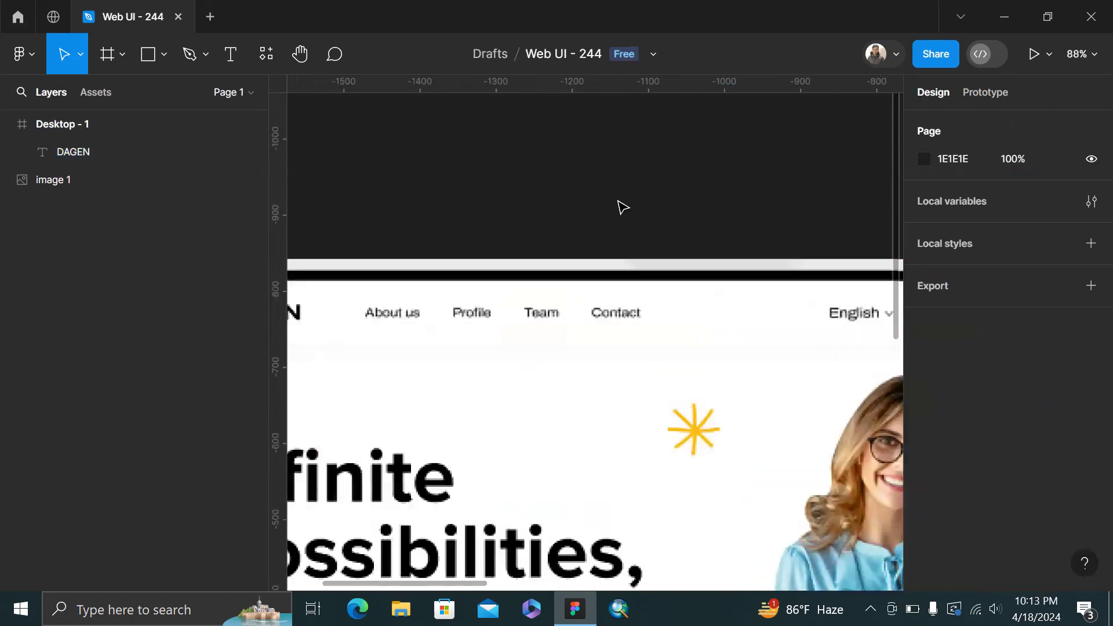
scroll(622, 207, "up", 3, "ctrl")
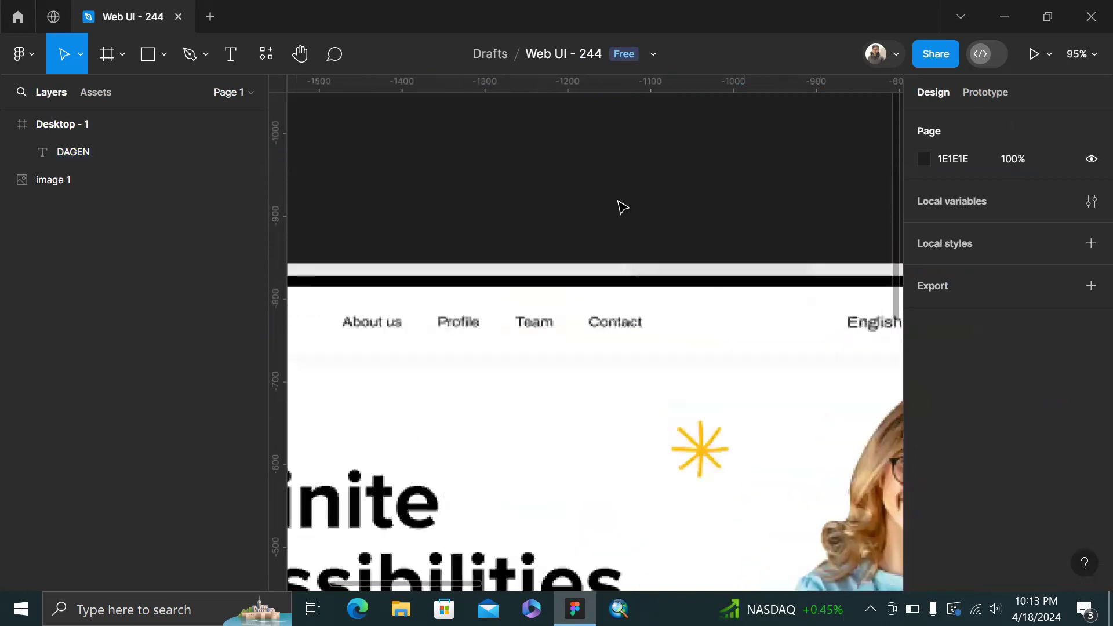
key("t")
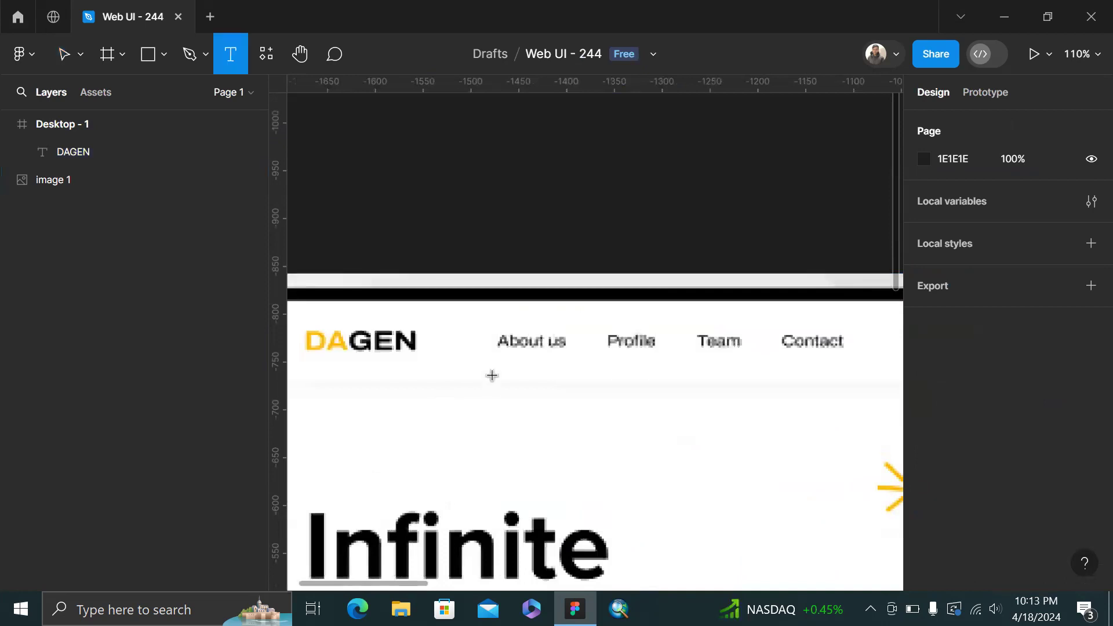
left_click(504, 335)
type("About Us")
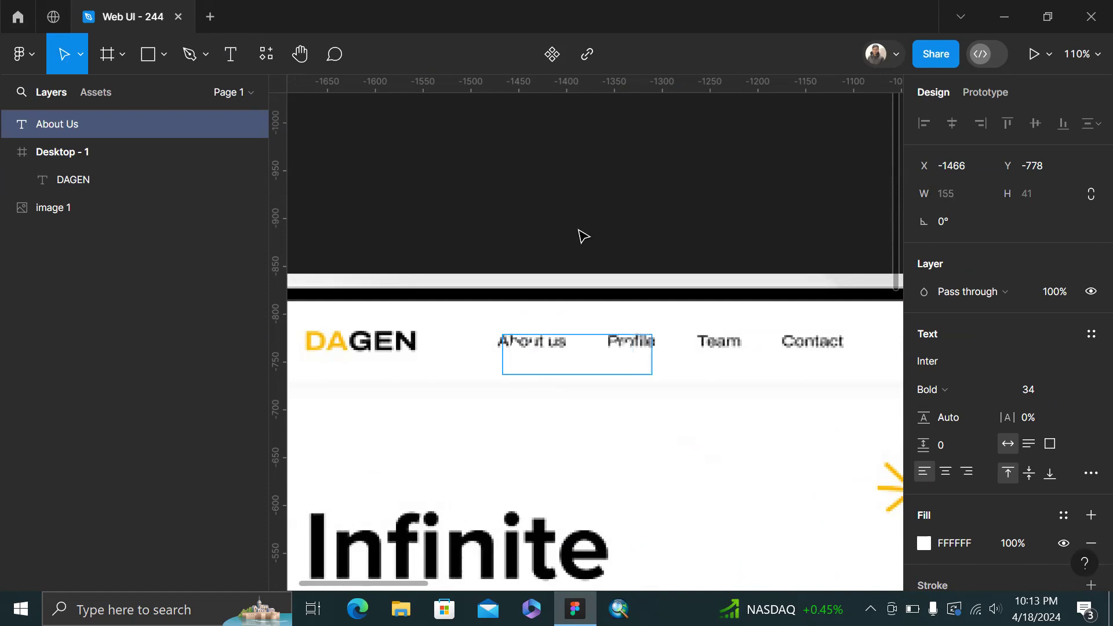
key("Escape")
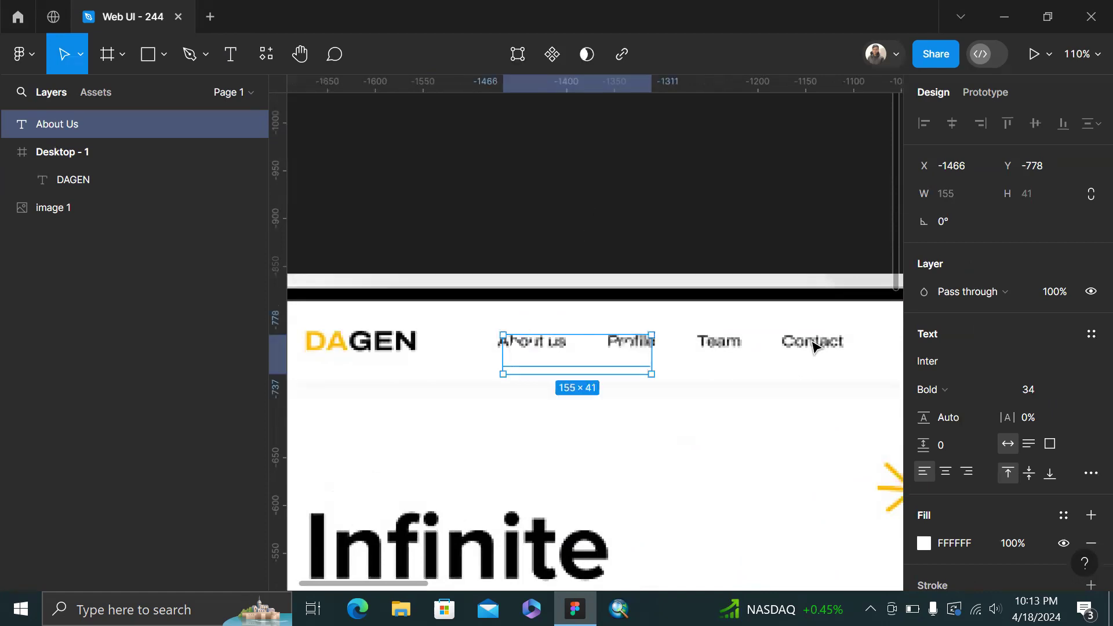
Set the About Us text's font size to 20 and its fill to the dark document color 1E1E1E
left_click(1043, 390)
type("2")
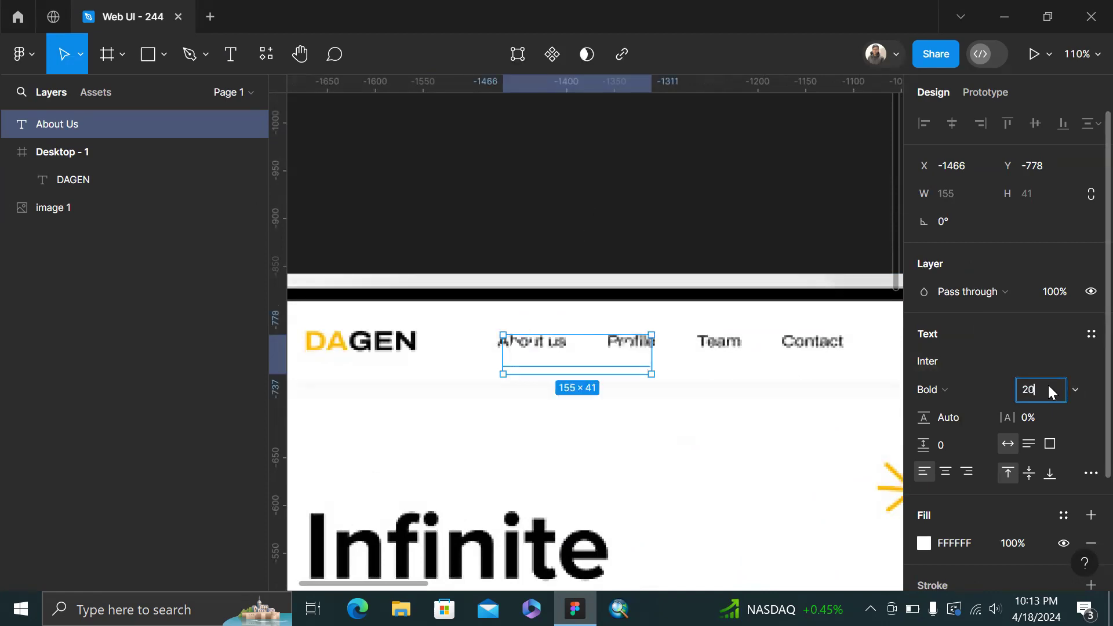
type("0")
key("Return")
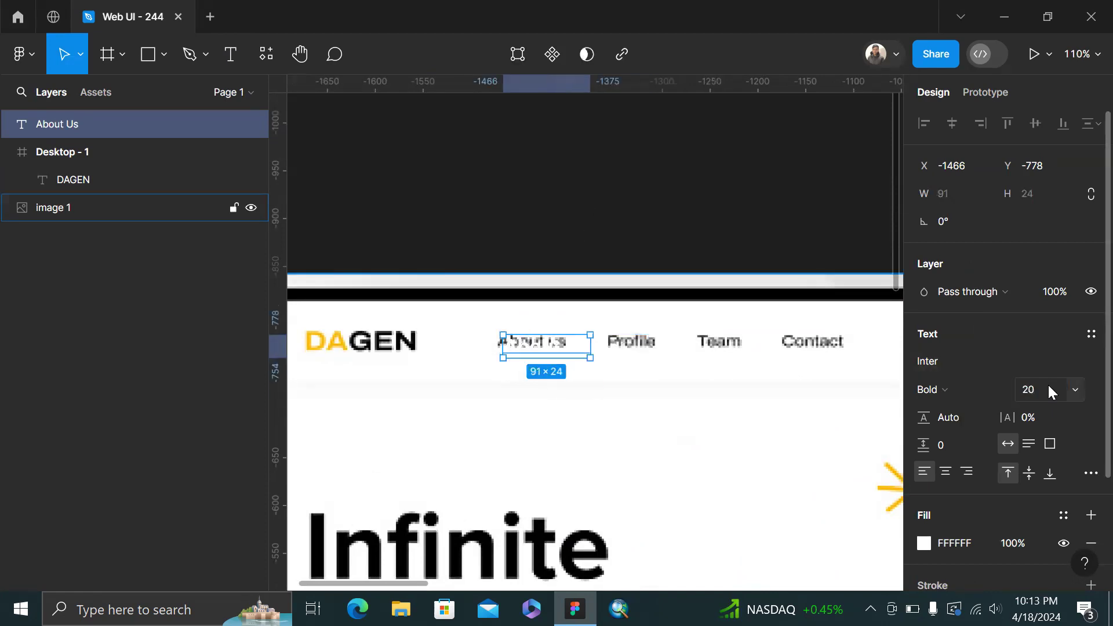
left_click(925, 544)
left_click(737, 499)
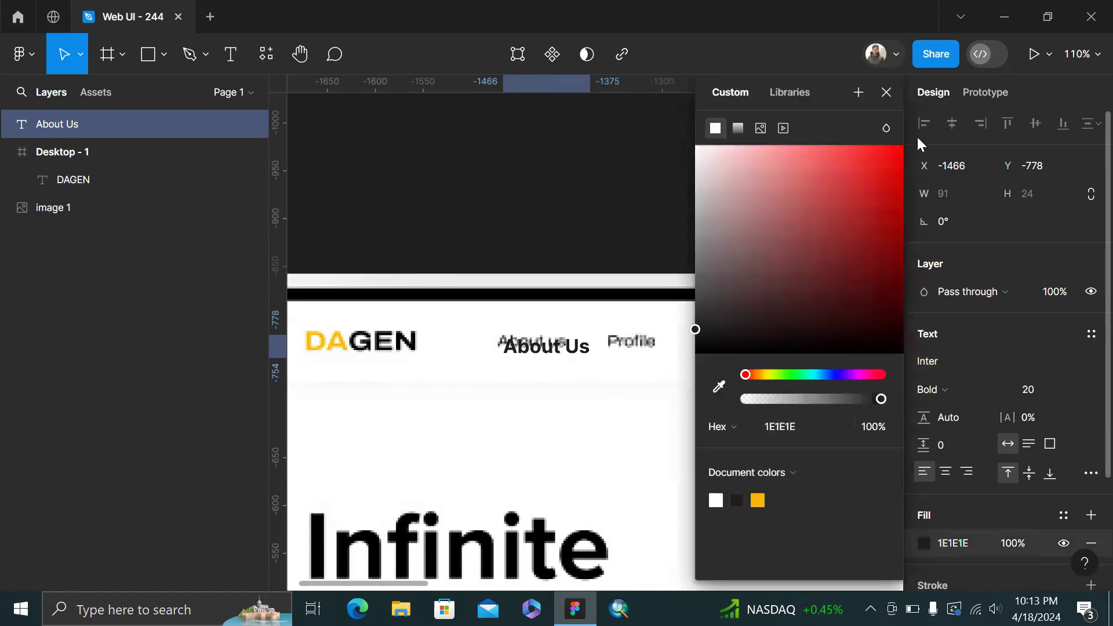
left_click(886, 93)
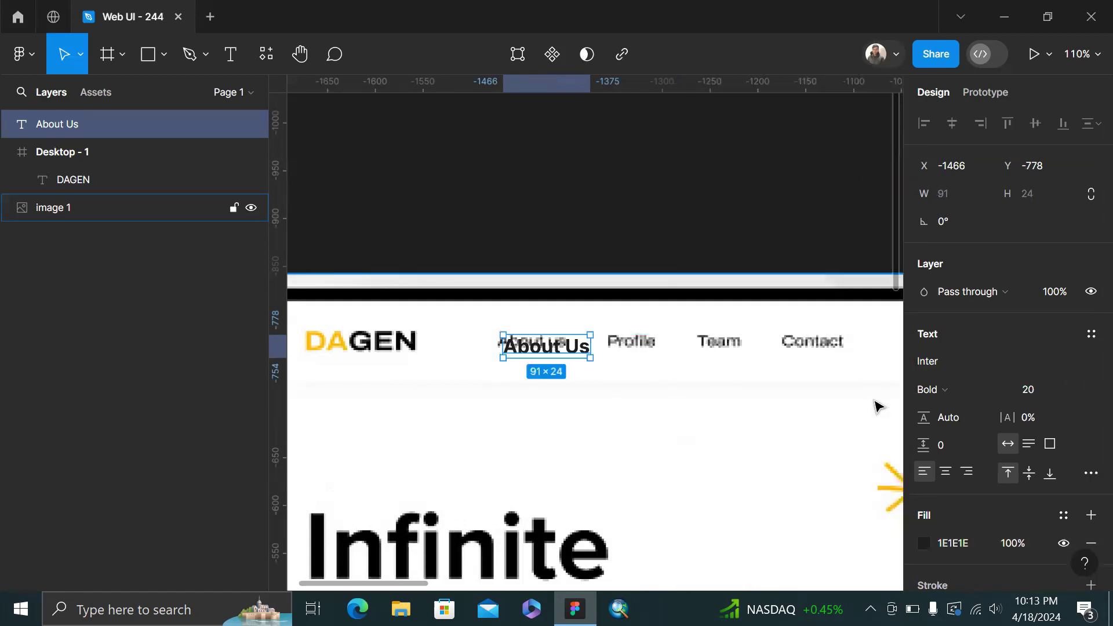
Set the About Us text's weight to Regular and align it over the reference link at X -1474, Y -784
left_click(924, 399)
left_click(954, 220)
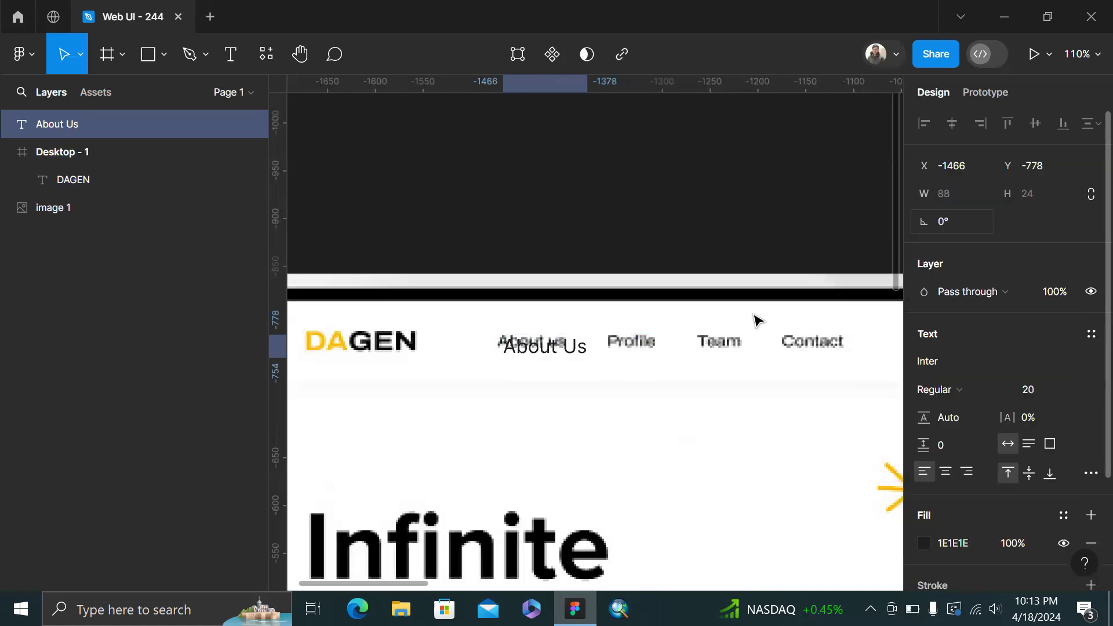
scroll(509, 340, "up", 5)
left_click_drag(571, 425, 545, 402)
key("Down")
key("Down")
key("Up")
key("Up")
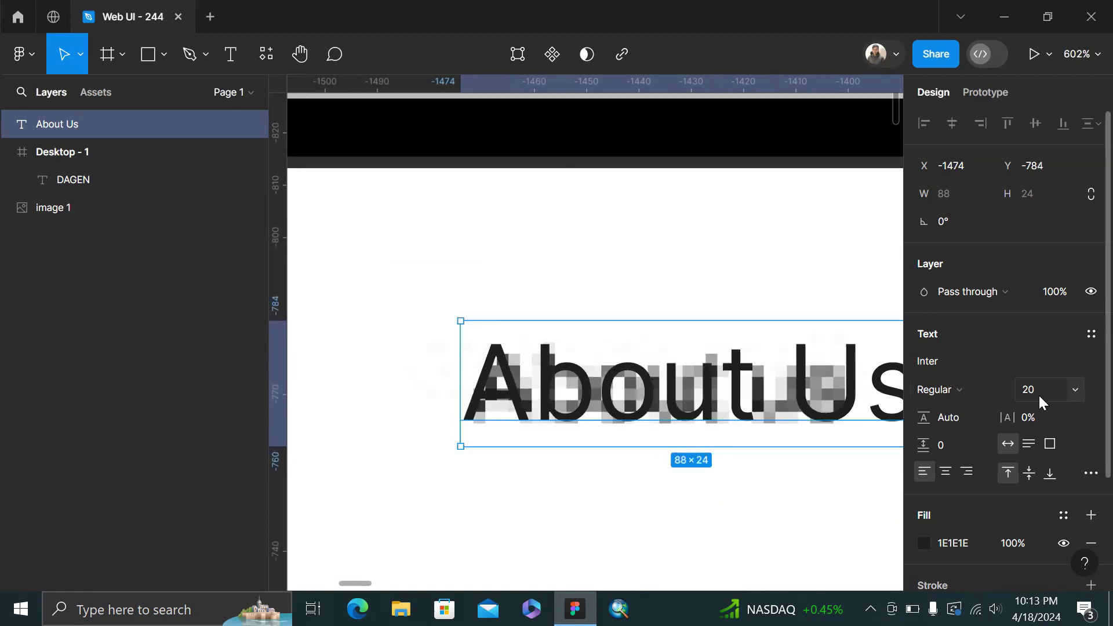
Reduce the About Us text's font size to 18 and realign it over the reference link at X -1473, Y -783
left_click(1021, 398)
key("Down")
key("Down")
key("Down")
key("Down")
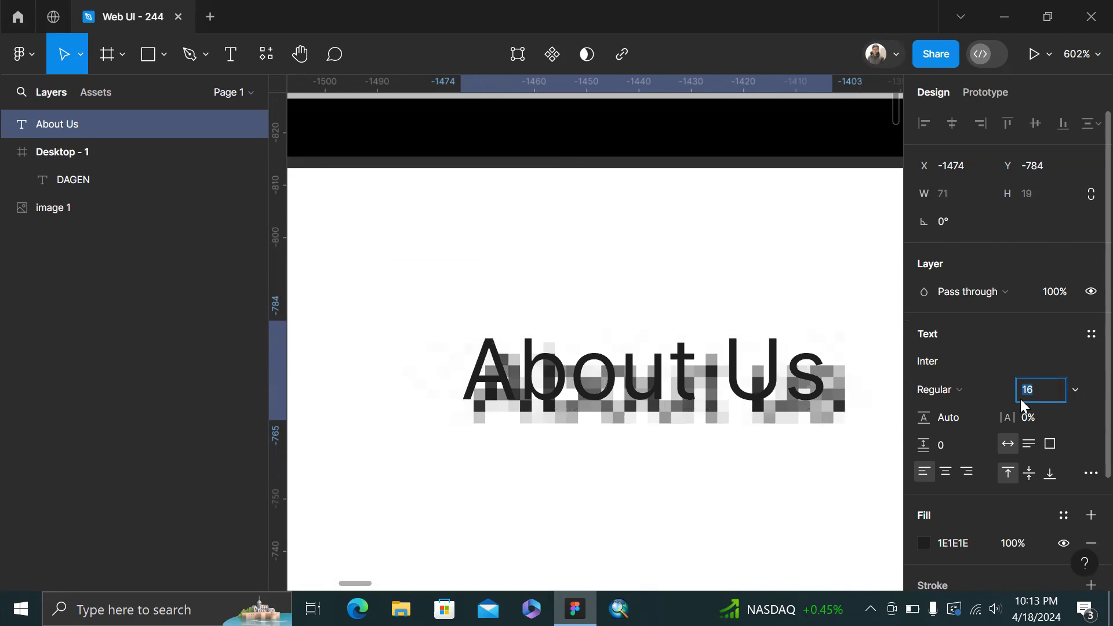
key("Up")
key("Up")
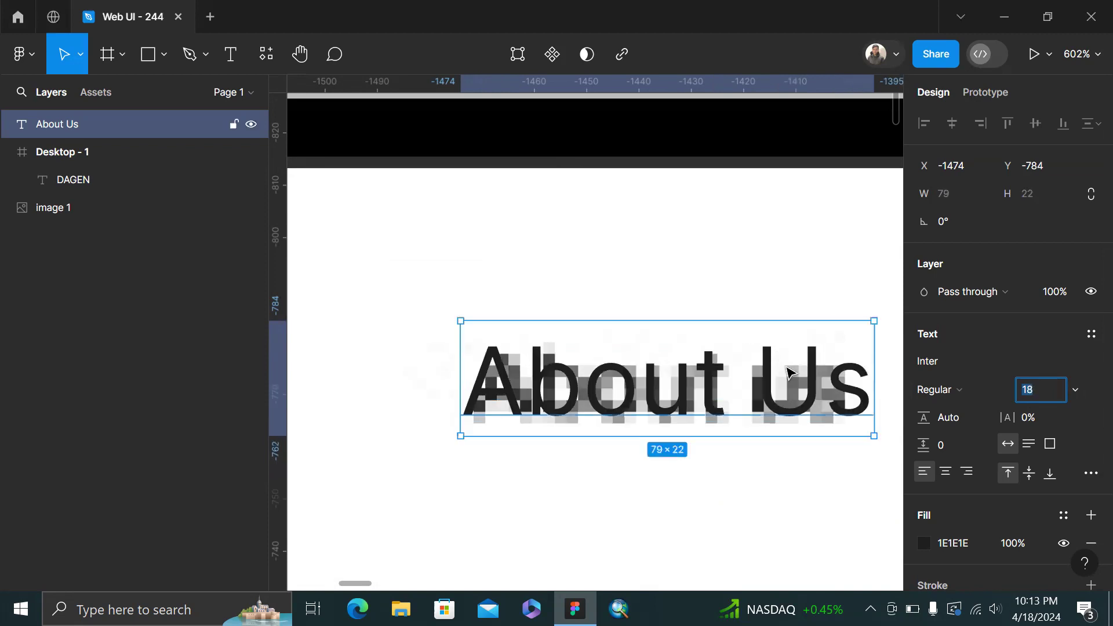
left_click_drag(789, 371, 794, 377)
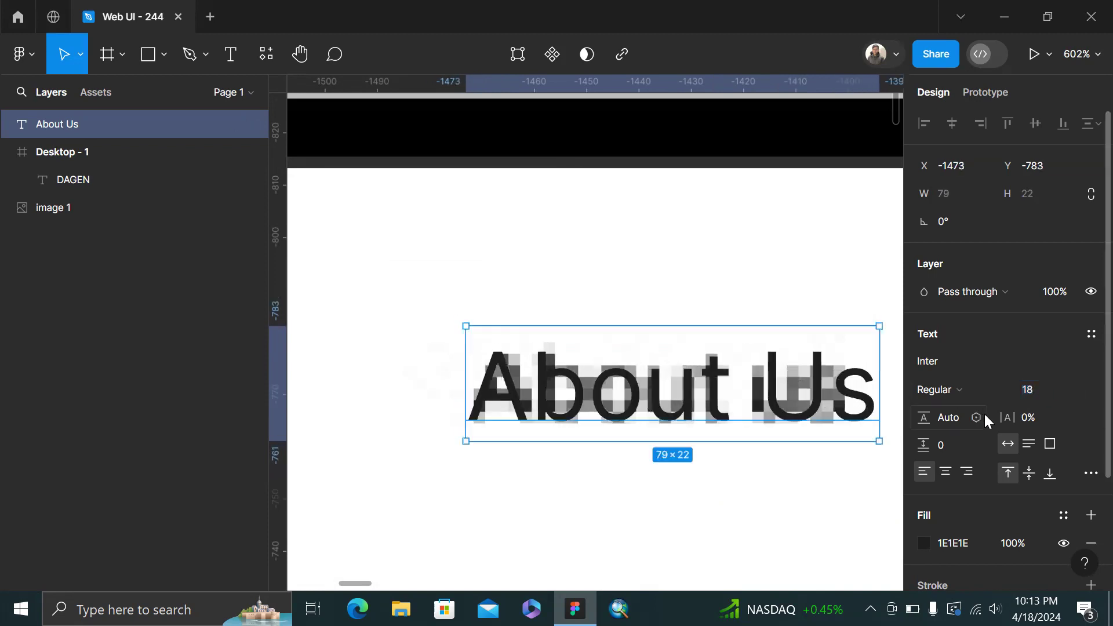
Try a heavier font weight on the About Us text and delete the text from over the reference image
left_click(975, 387)
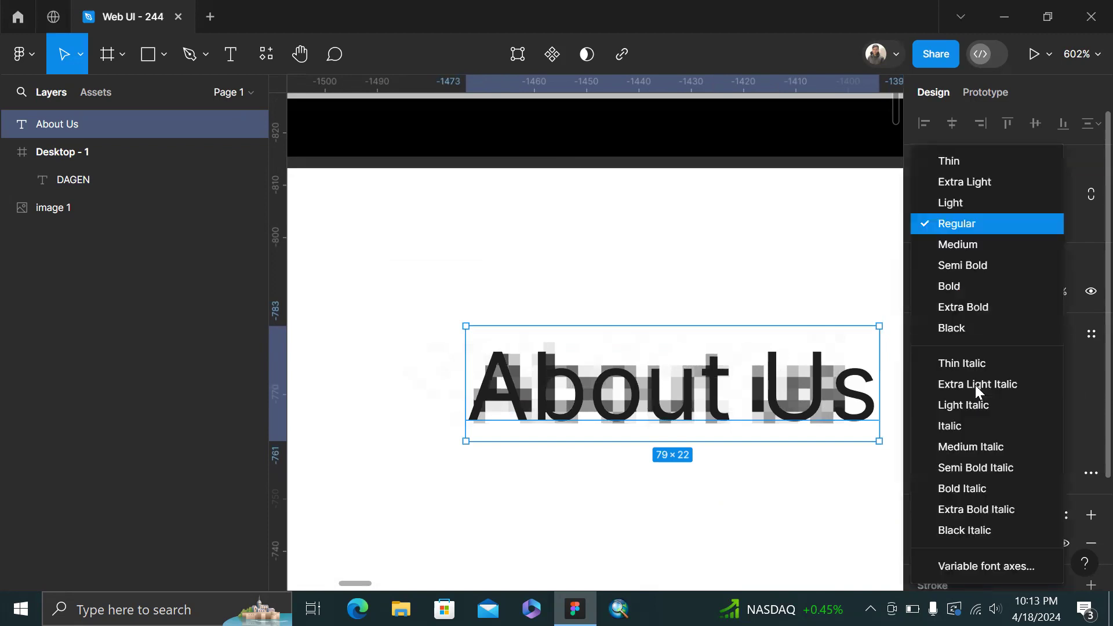
left_click(982, 254)
scroll(792, 392, "down", 10)
key("Delete")
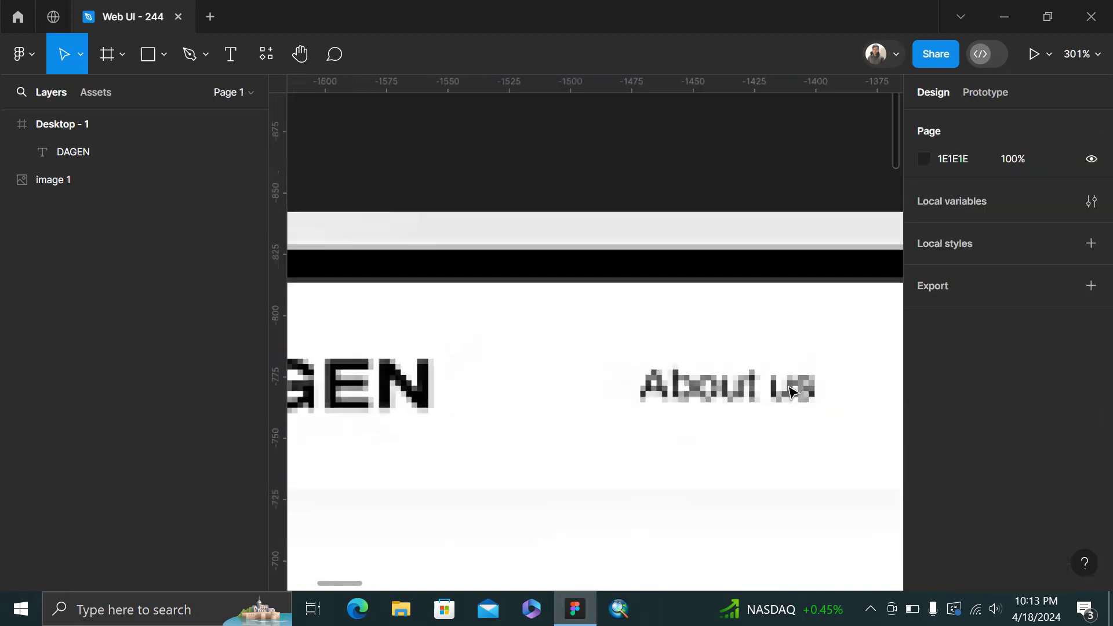
scroll(788, 383, "down", 6)
scroll(776, 346, "right", 10)
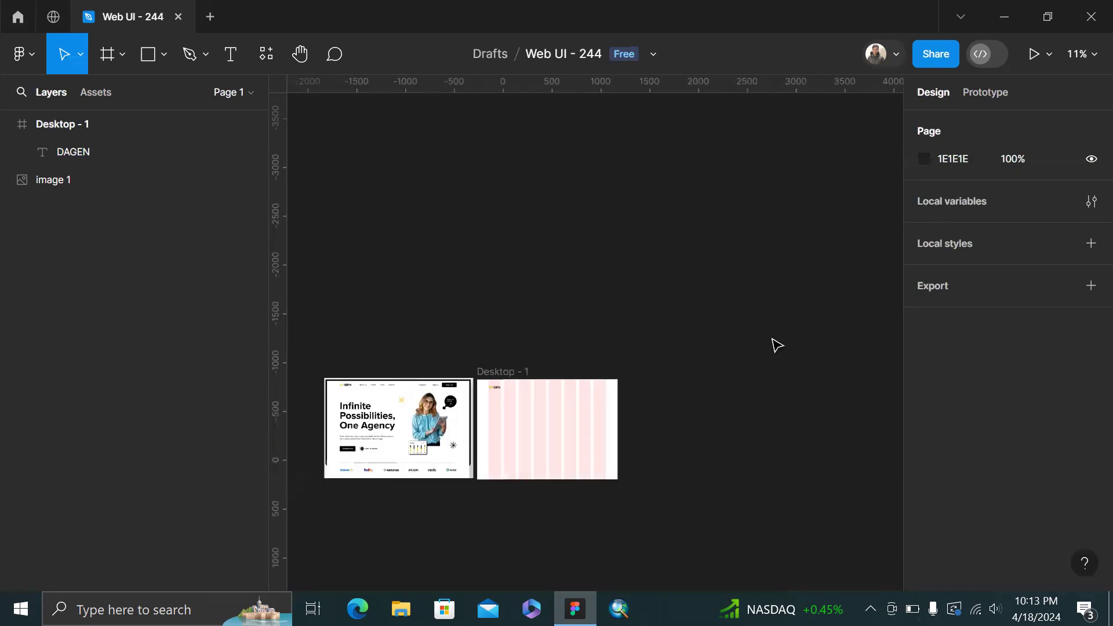
scroll(692, 353, "down", 3, "ctrl")
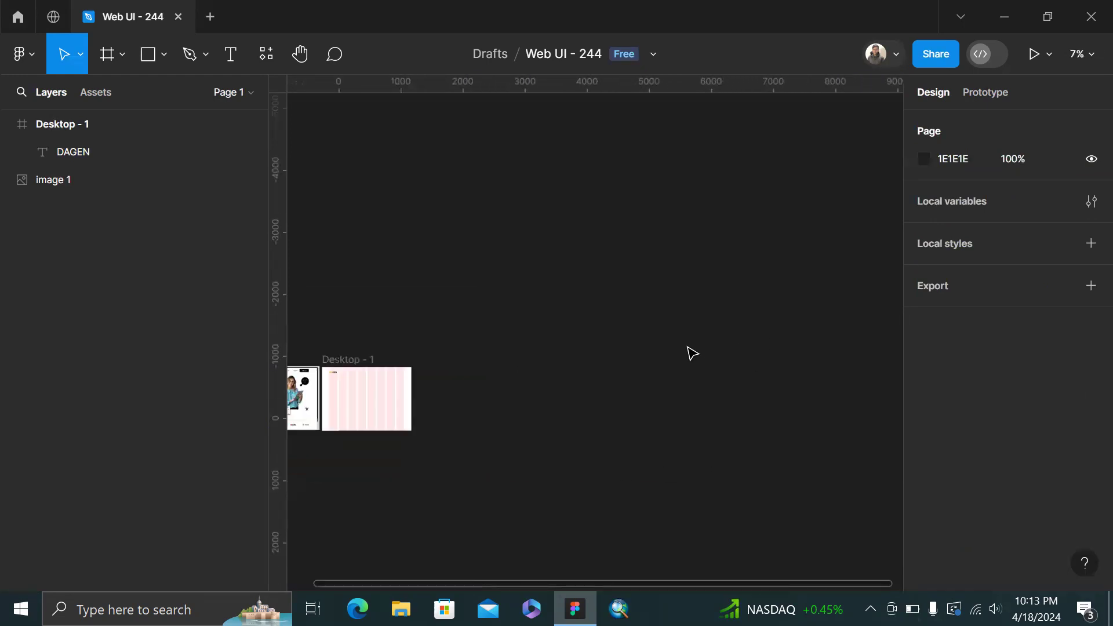
scroll(692, 352, "down", 4, "ctrl")
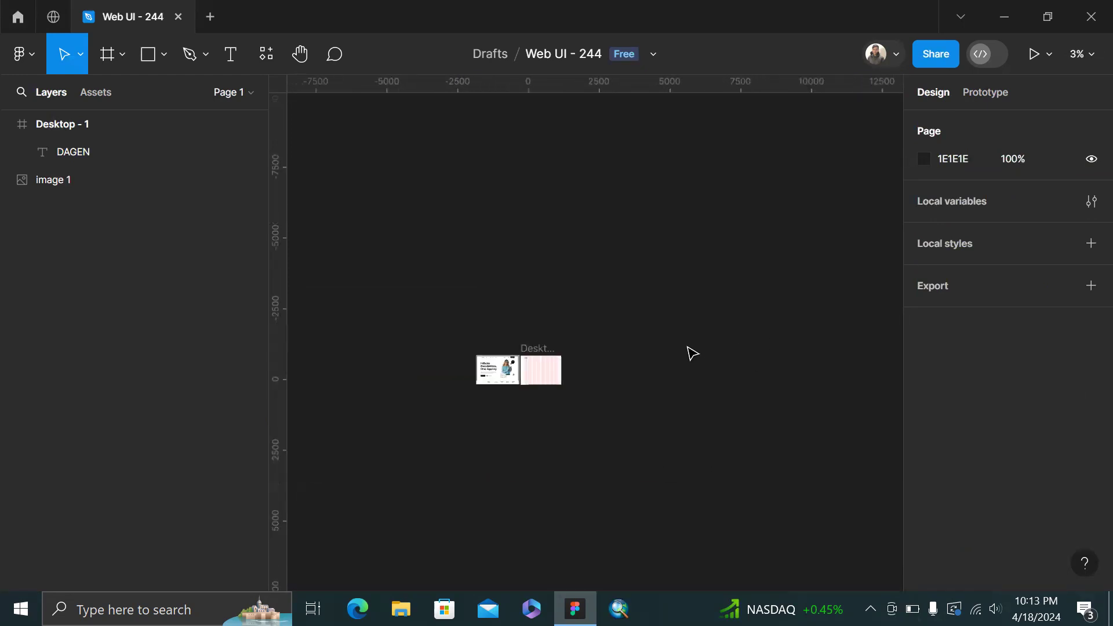
scroll(692, 352, "right", 10)
scroll(686, 347, "right", 1)
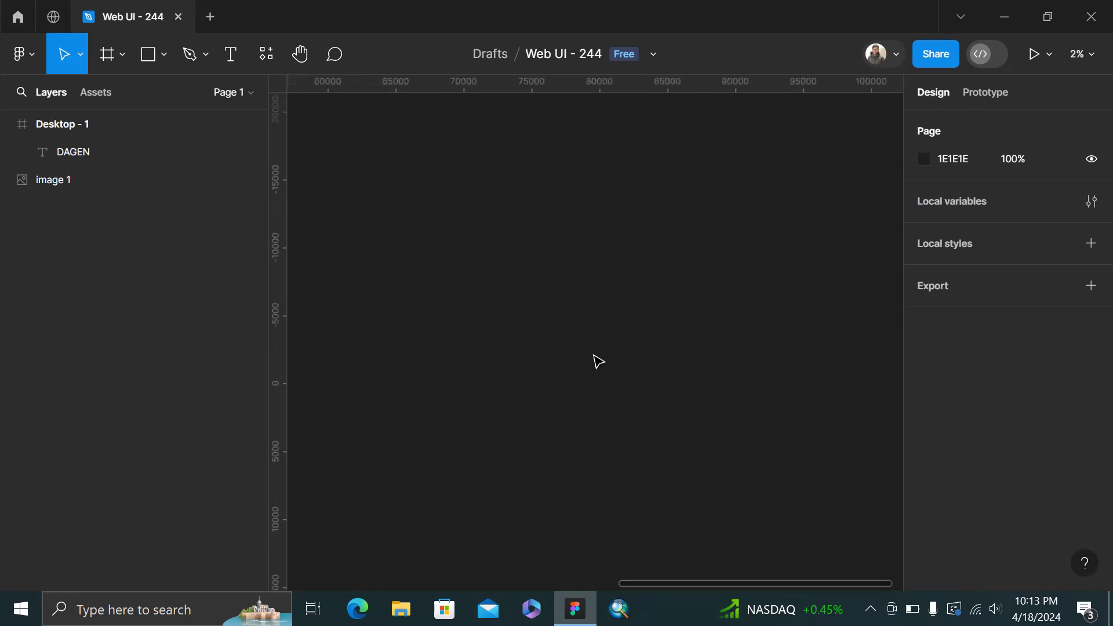
scroll(402, 189, "right", 2)
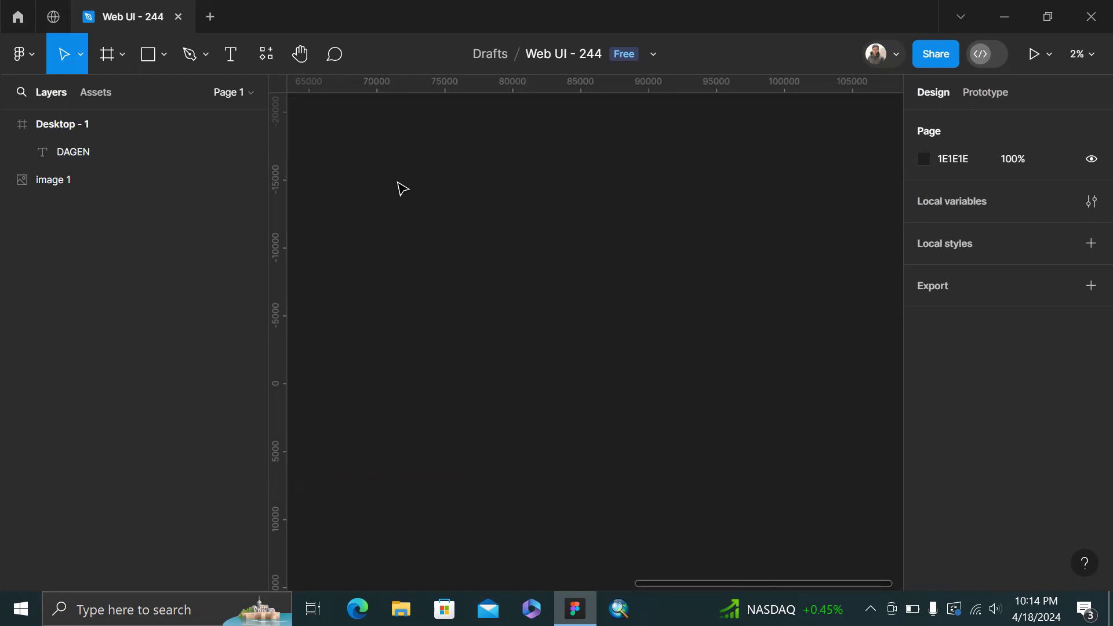
Paste the About Us text into the desktop frame at the second grid column's left edge and vertically center it with the DAGEN logo
key("shift+1")
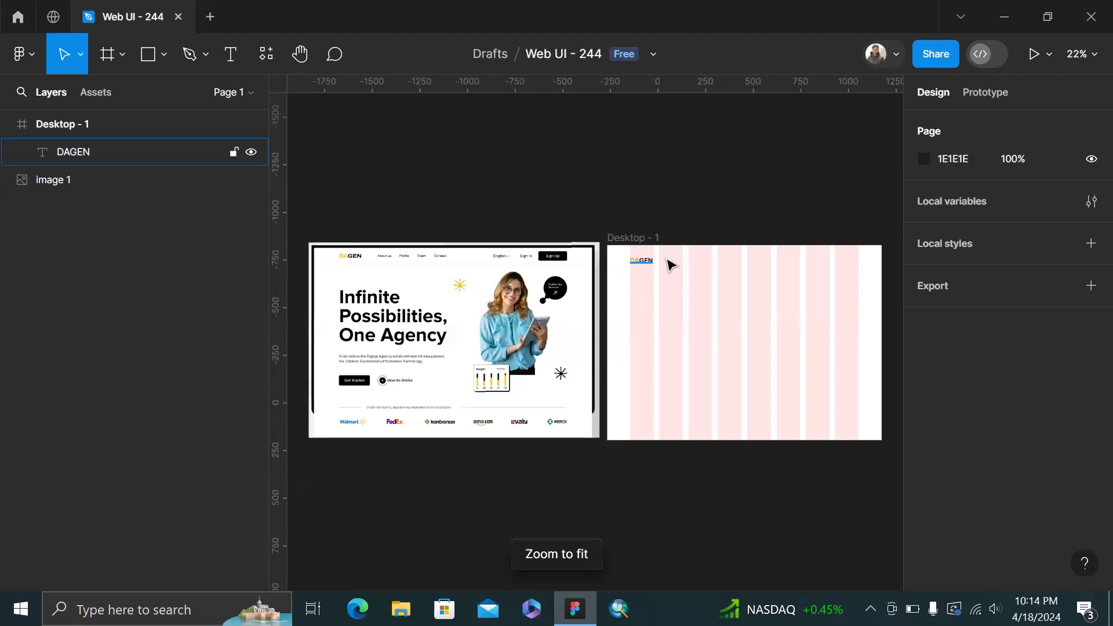
scroll(609, 296, "up", 5)
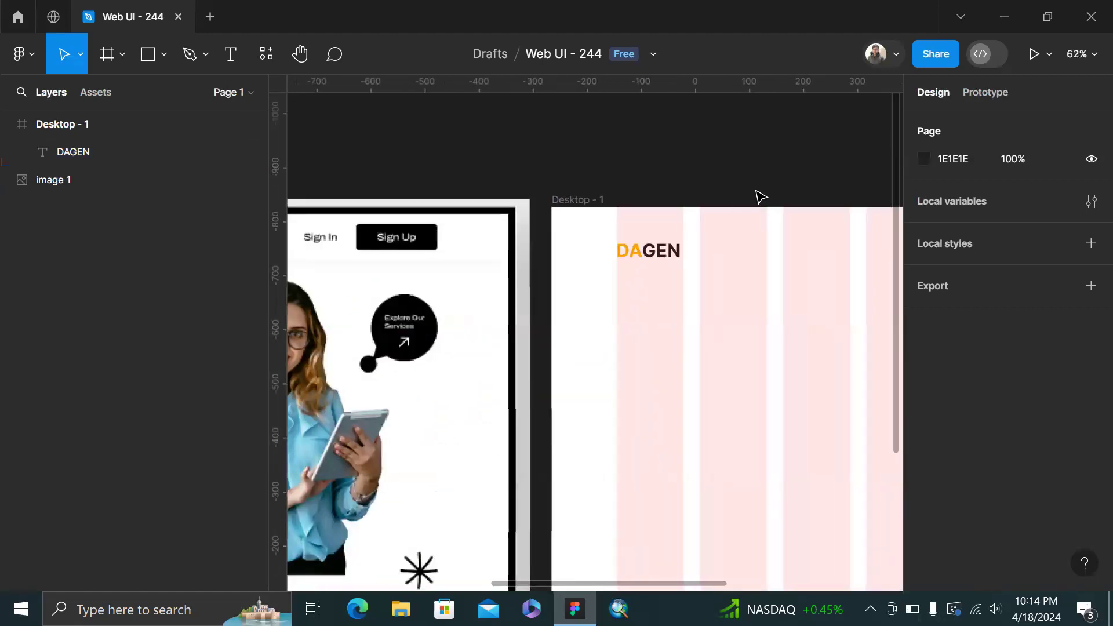
scroll(561, 306, "up", 4)
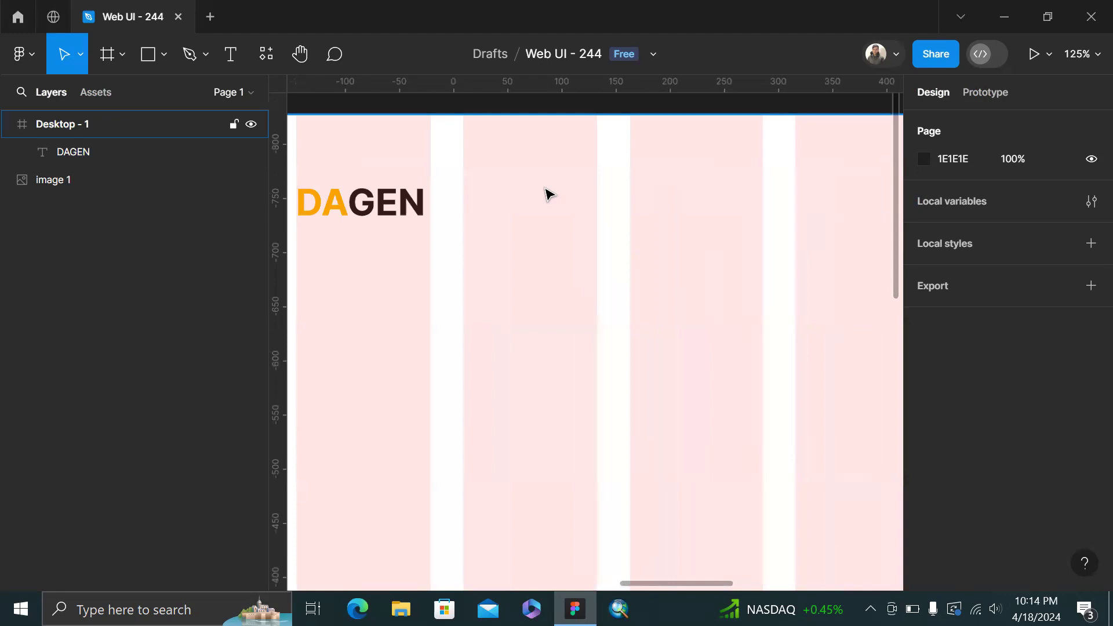
key("ctrl+v")
left_click_drag(559, 338, 486, 206)
left_click(399, 208, "shift")
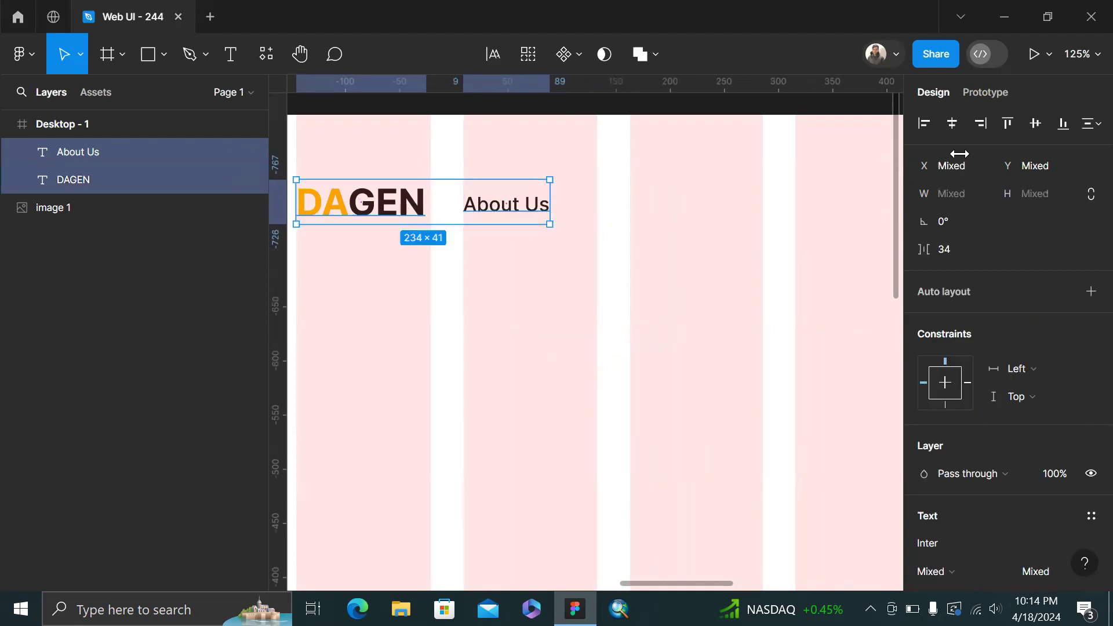
left_click(1035, 124)
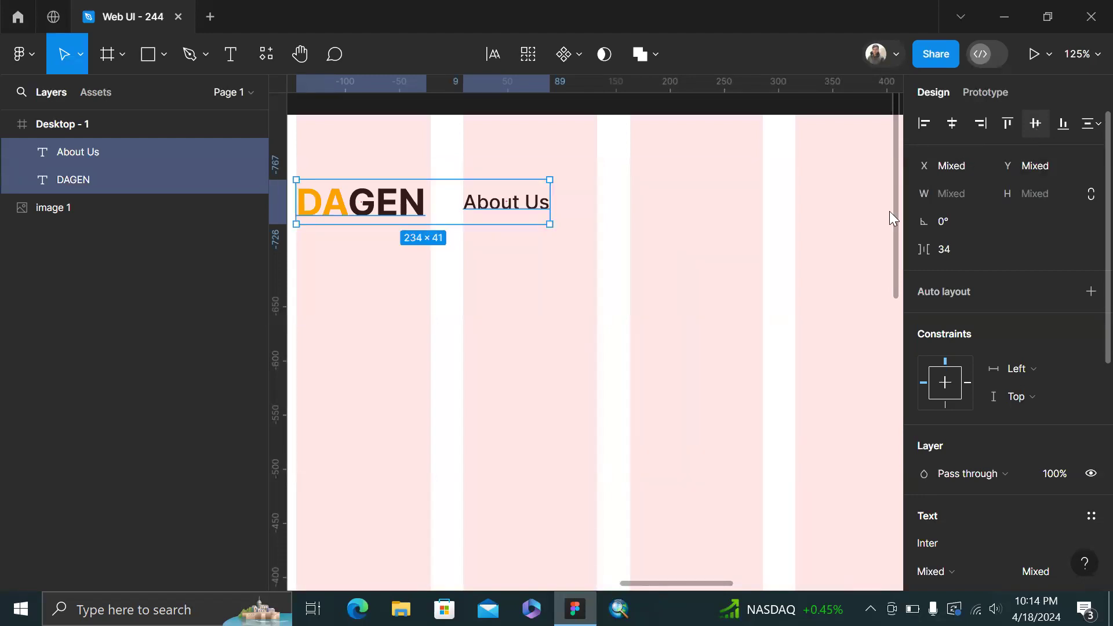
left_click(715, 280)
Duplicate the About Us link to its right at X 376, Y 69 and change the copy's text to Profile
scroll(715, 281, "down", 5)
scroll(717, 280, "left", 10)
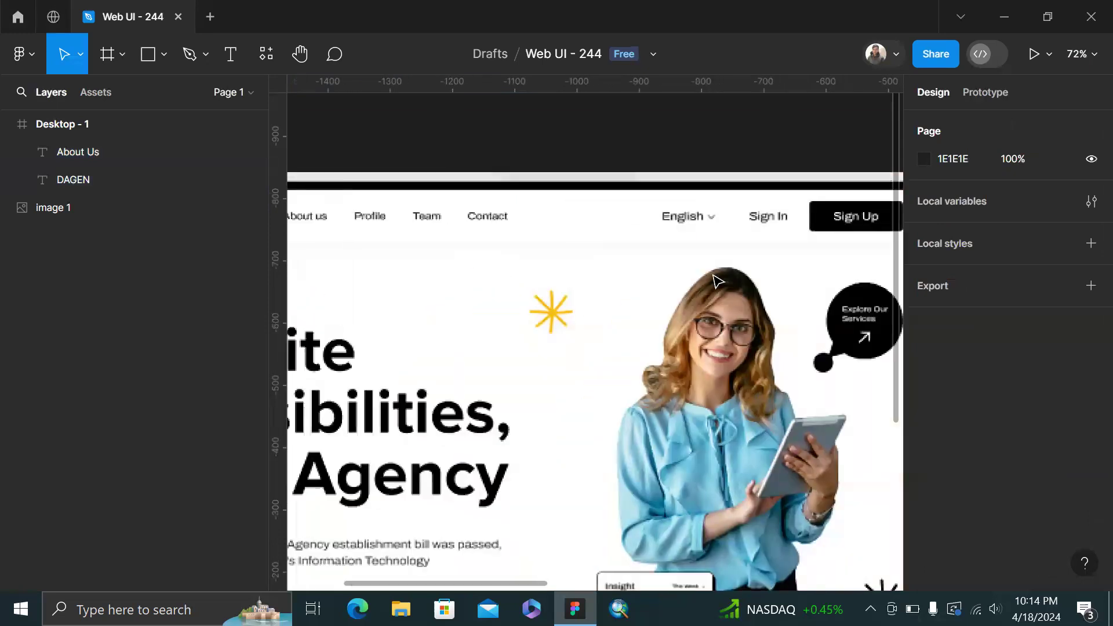
scroll(717, 281, "right", 8)
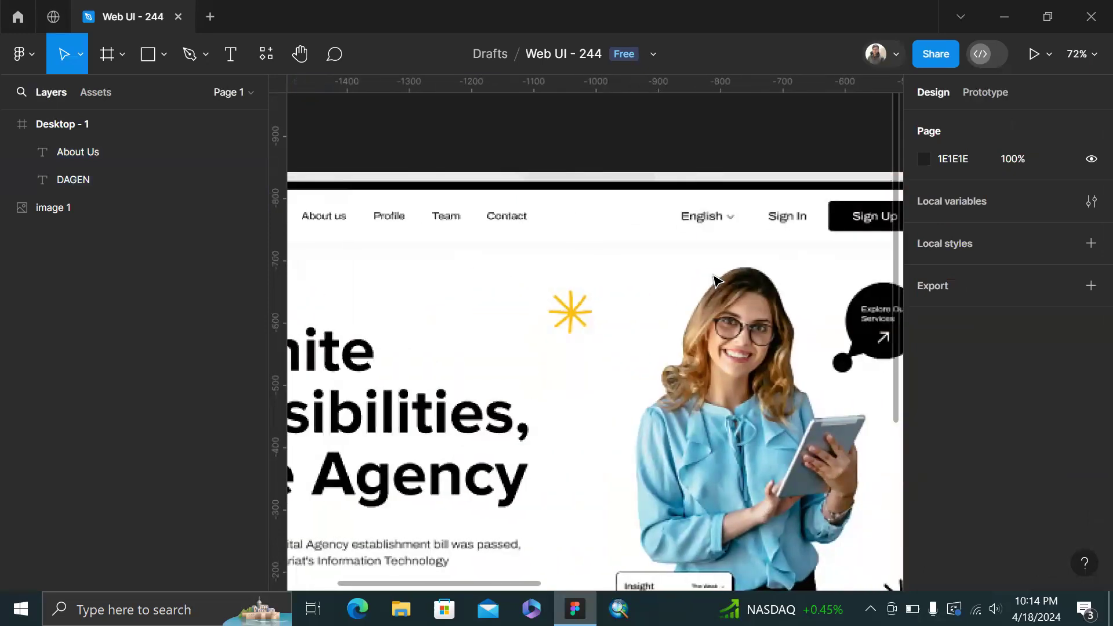
scroll(716, 281, "right", 5)
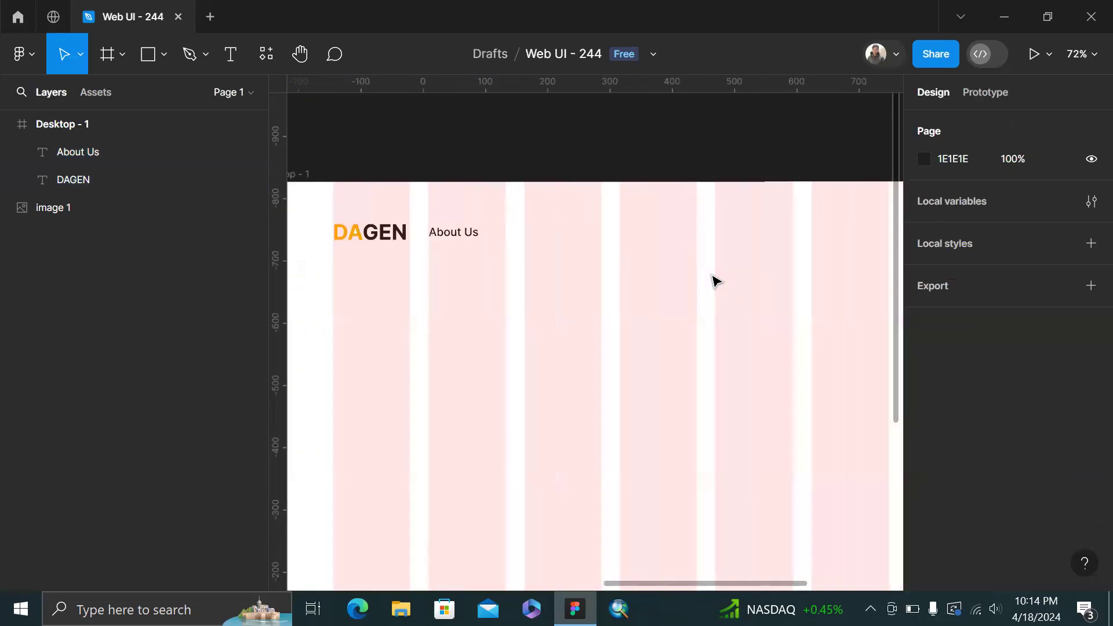
left_click(471, 238)
left_click_drag(464, 239, 520, 238)
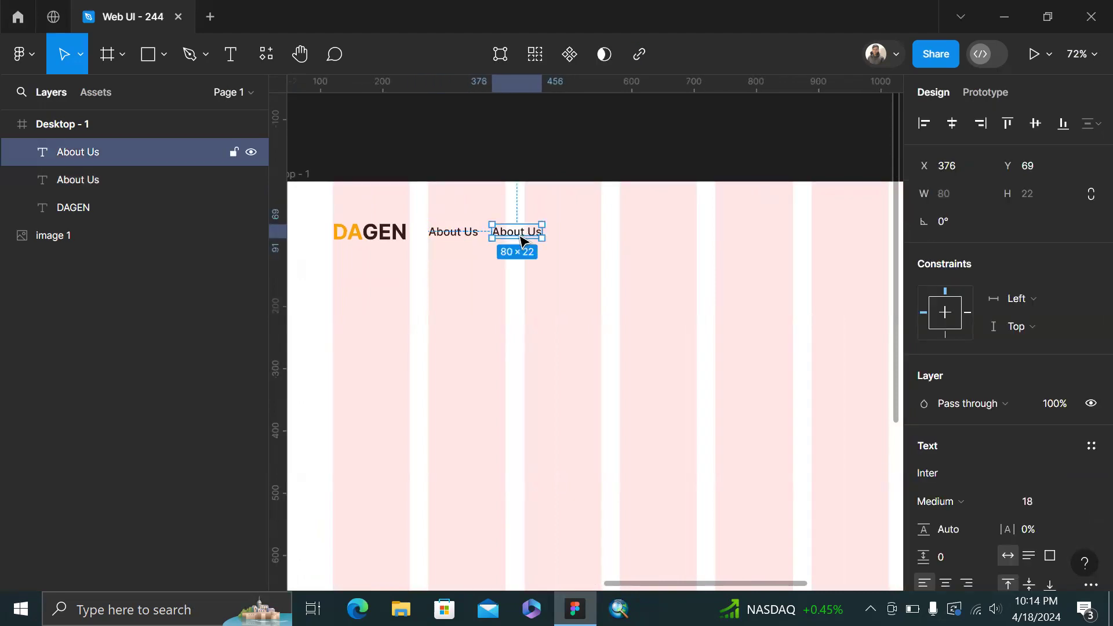
double_click(520, 236)
type("Profile")
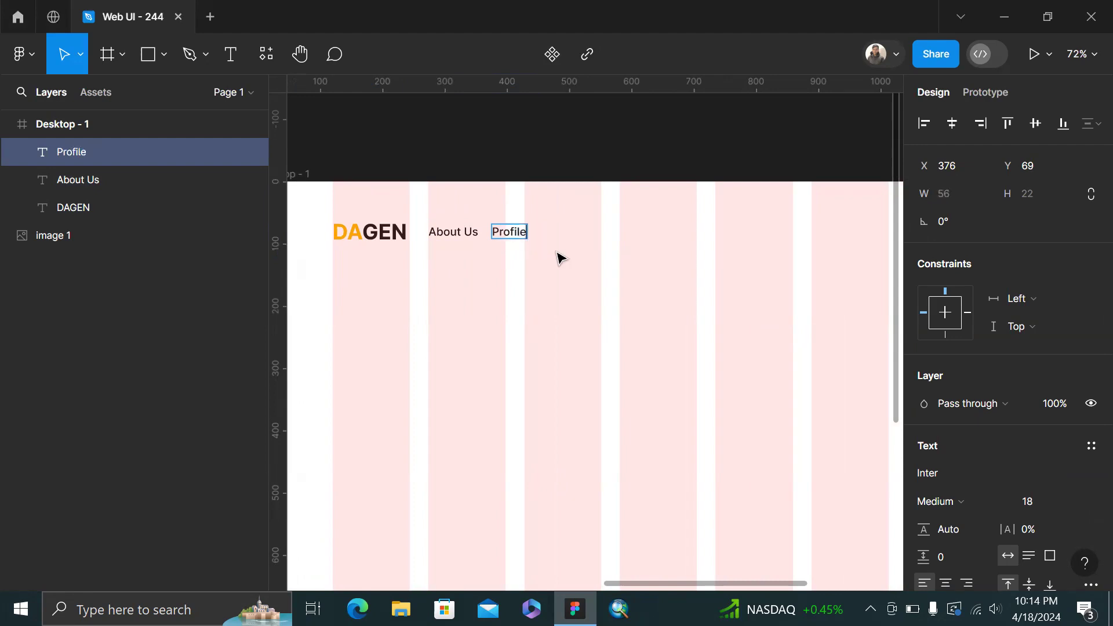
key("Escape")
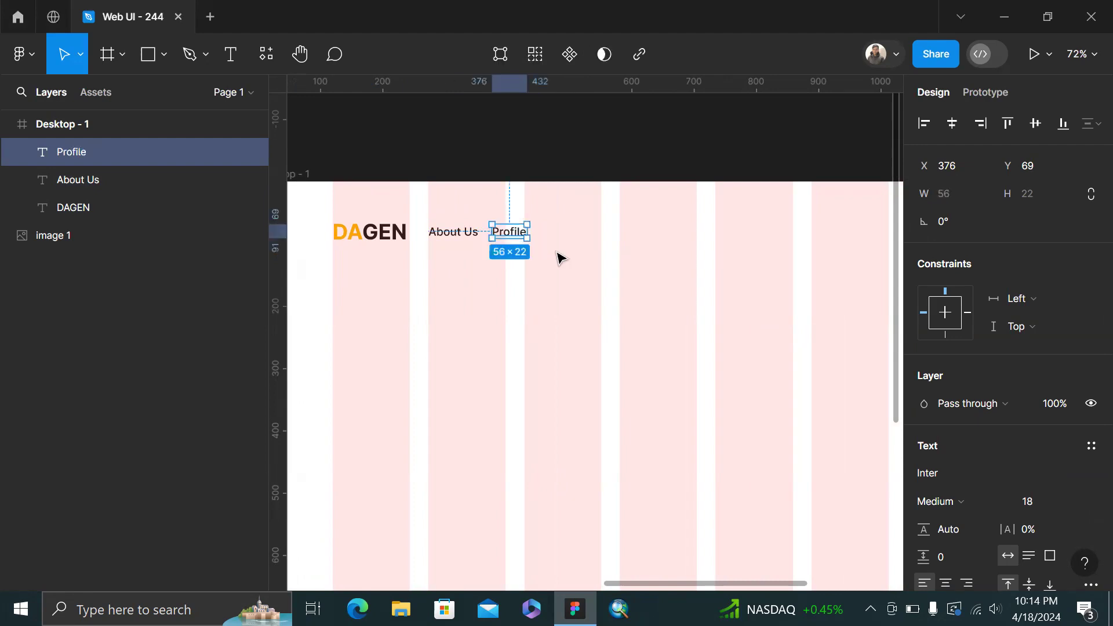
Duplicate the Profile link to its right at X 446, Y 69 and change the copy's text to Team
left_click_drag(515, 237, 558, 236)
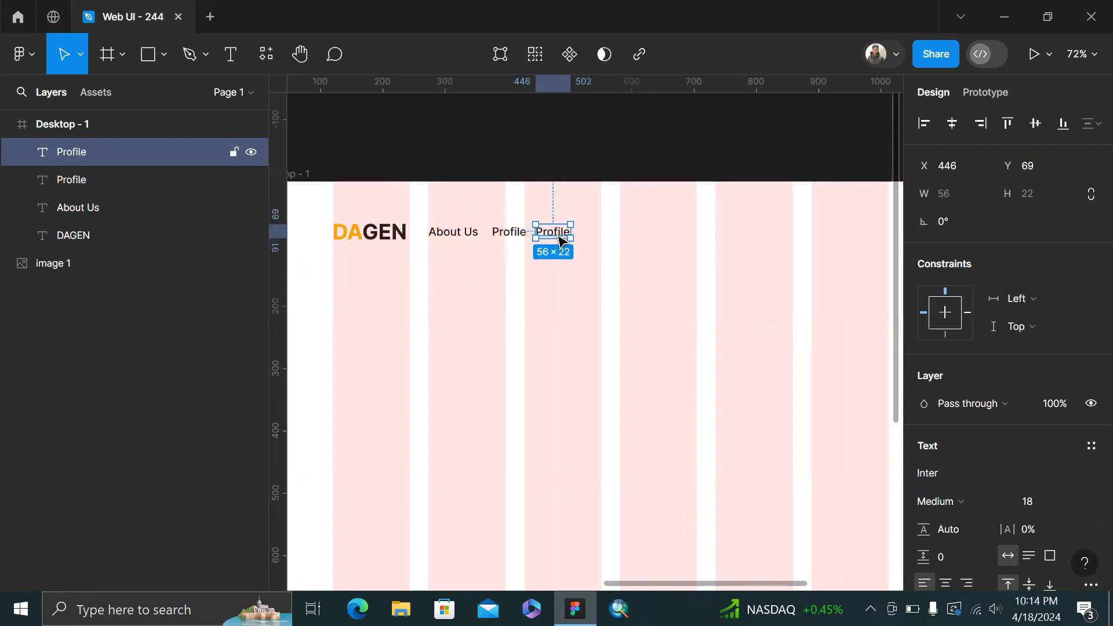
key("Tab")
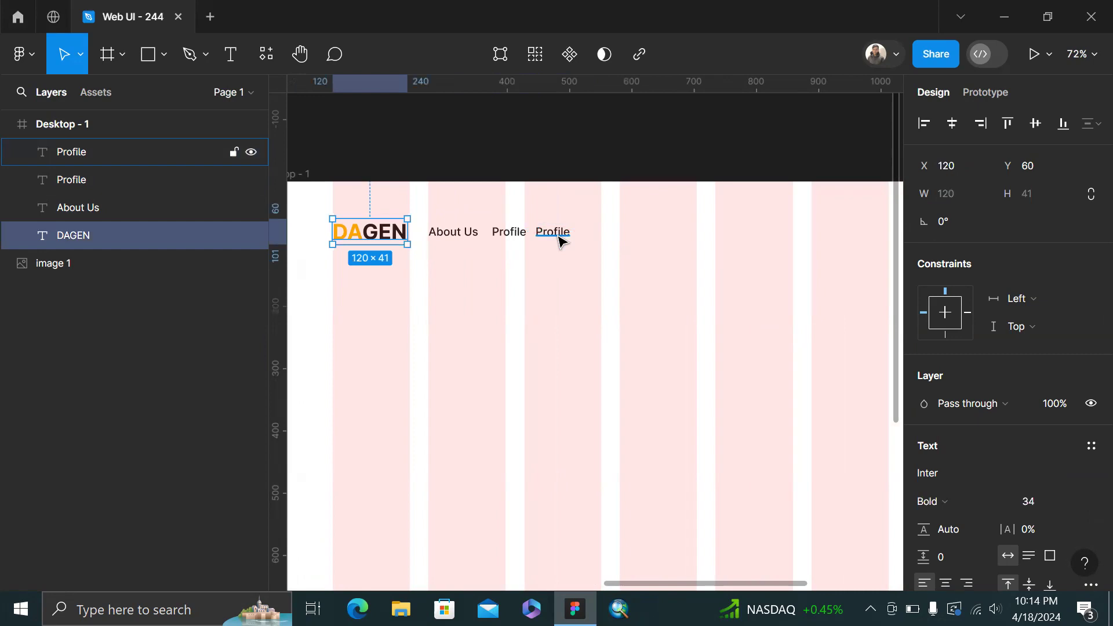
double_click(558, 235)
type("Team")
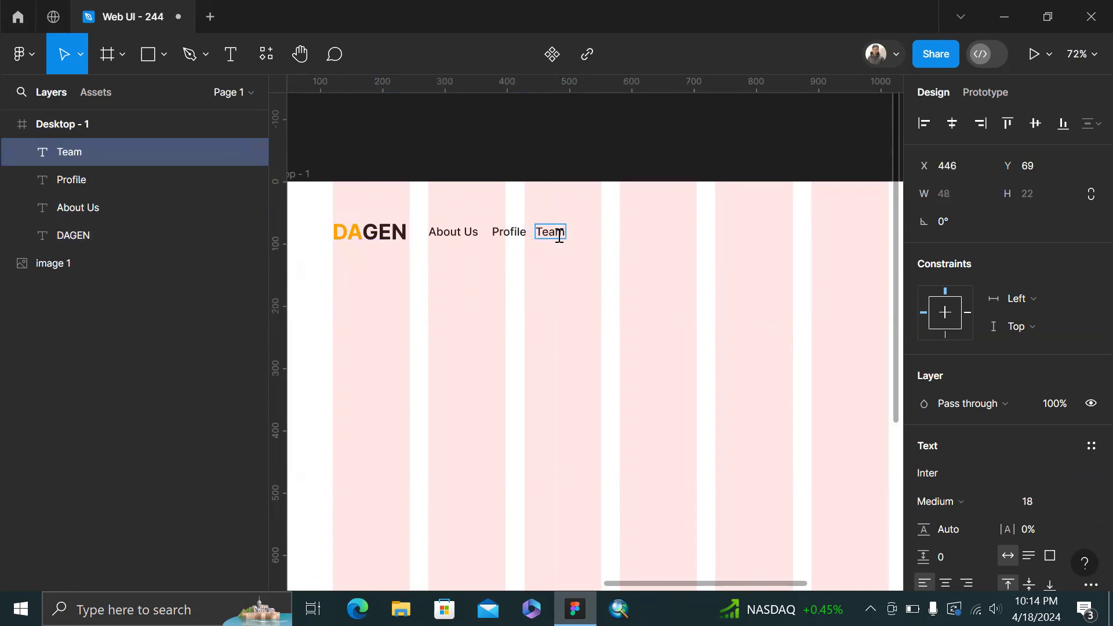
key("Escape")
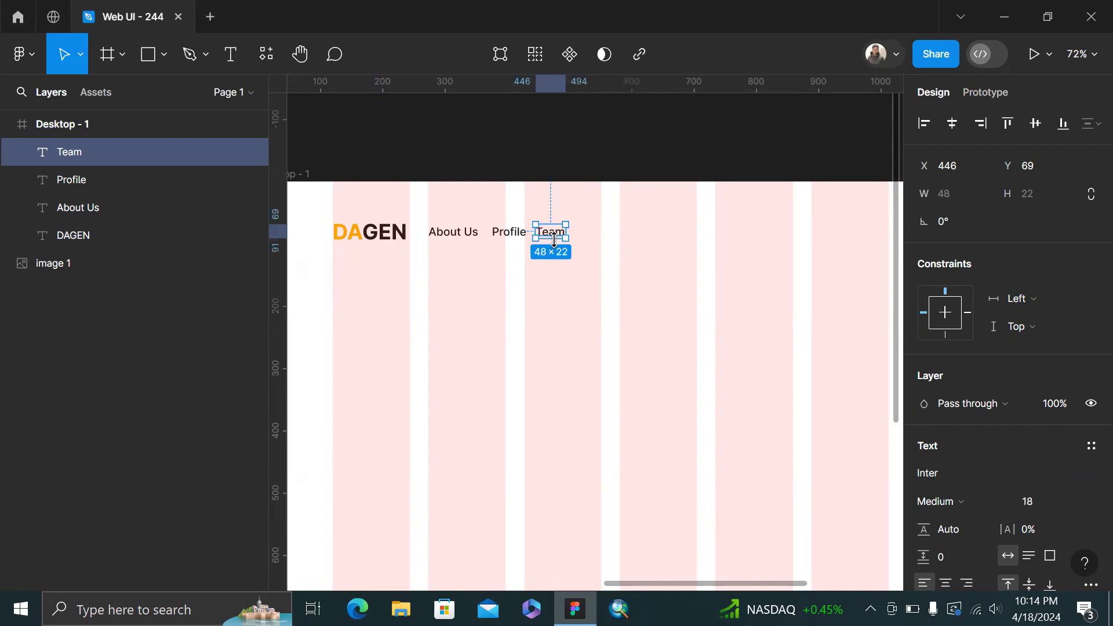
Duplicate the Team link to its right at X 516, Y 69 and change the copy's text to Contact
left_click_drag(551, 237, 602, 241)
double_click(593, 234)
type("Contact")
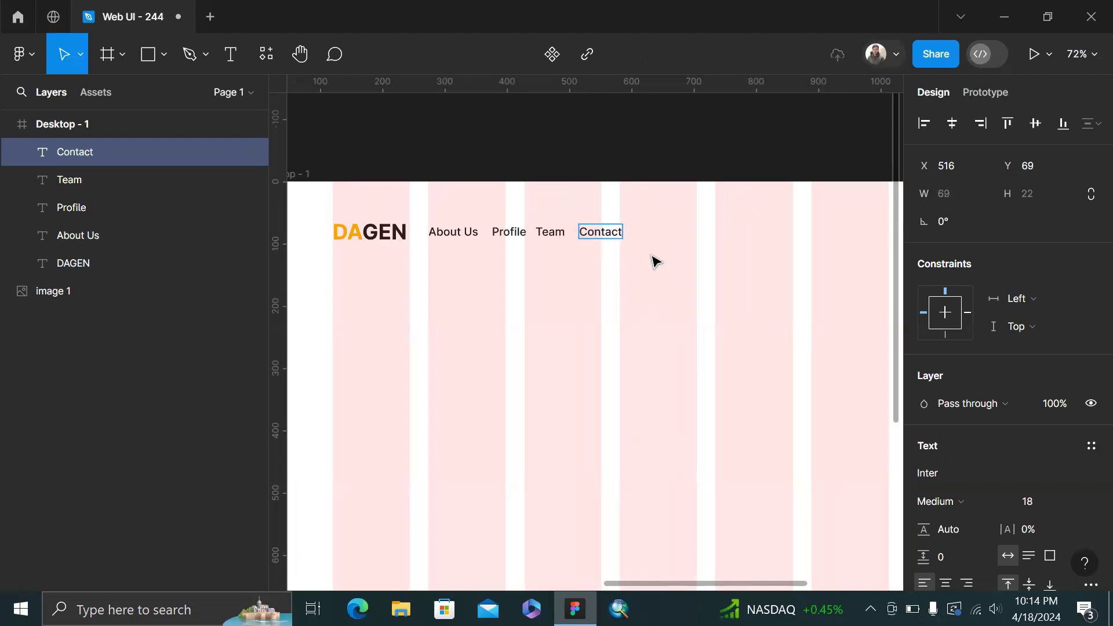
key("Escape")
Distribute the four navigation links horizontally with a spacing of 40 and group them
left_click_drag(652, 255, 448, 226)
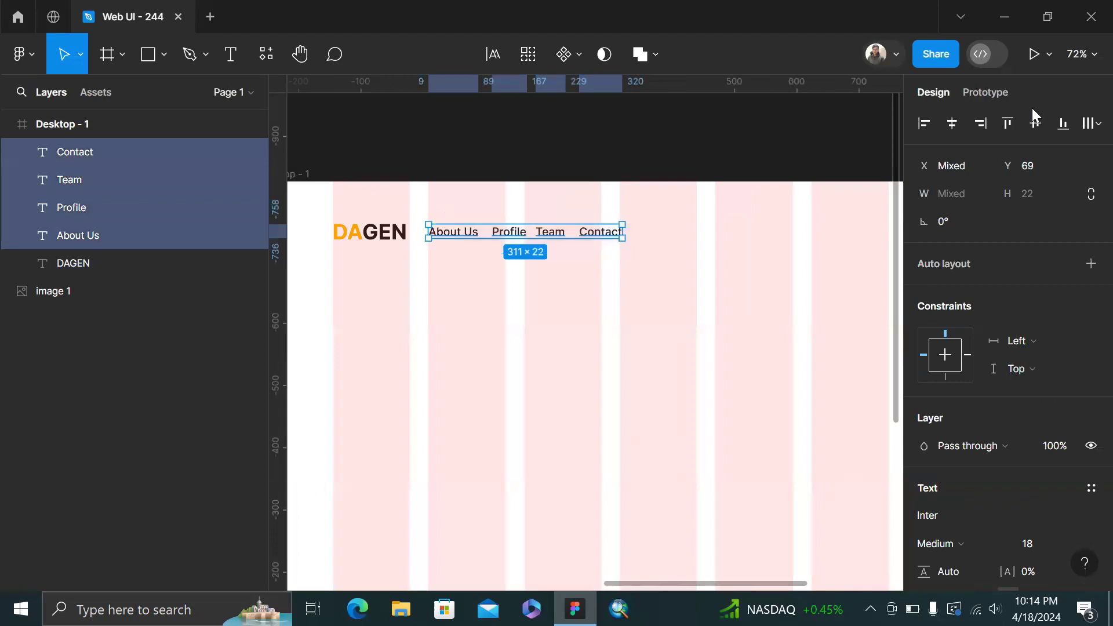
left_click(1087, 119)
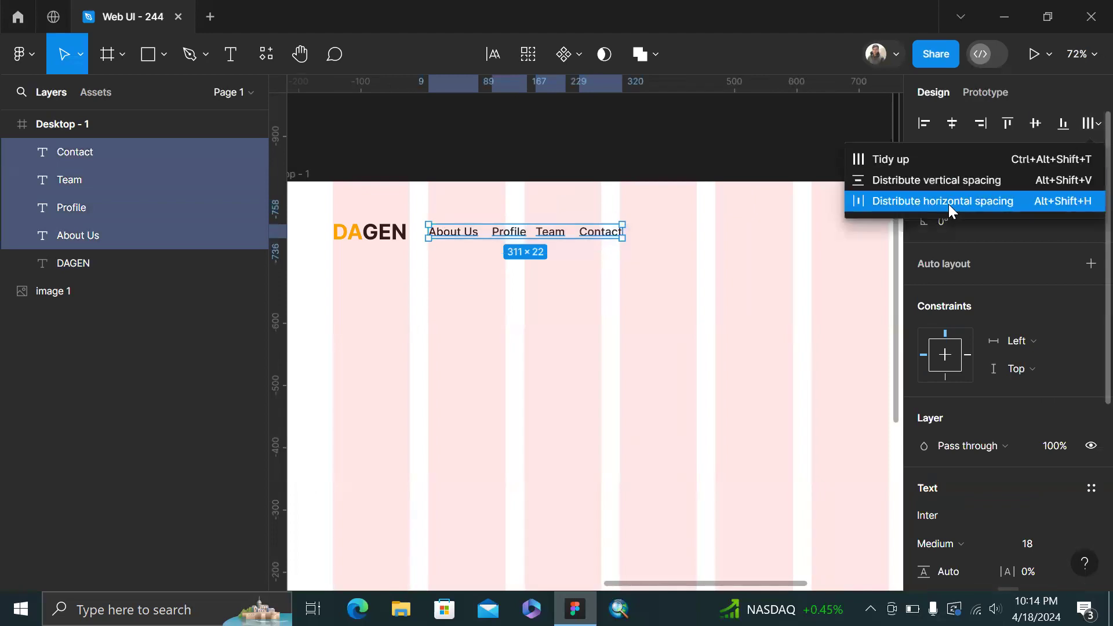
left_click(950, 203)
left_click(964, 252)
type("40")
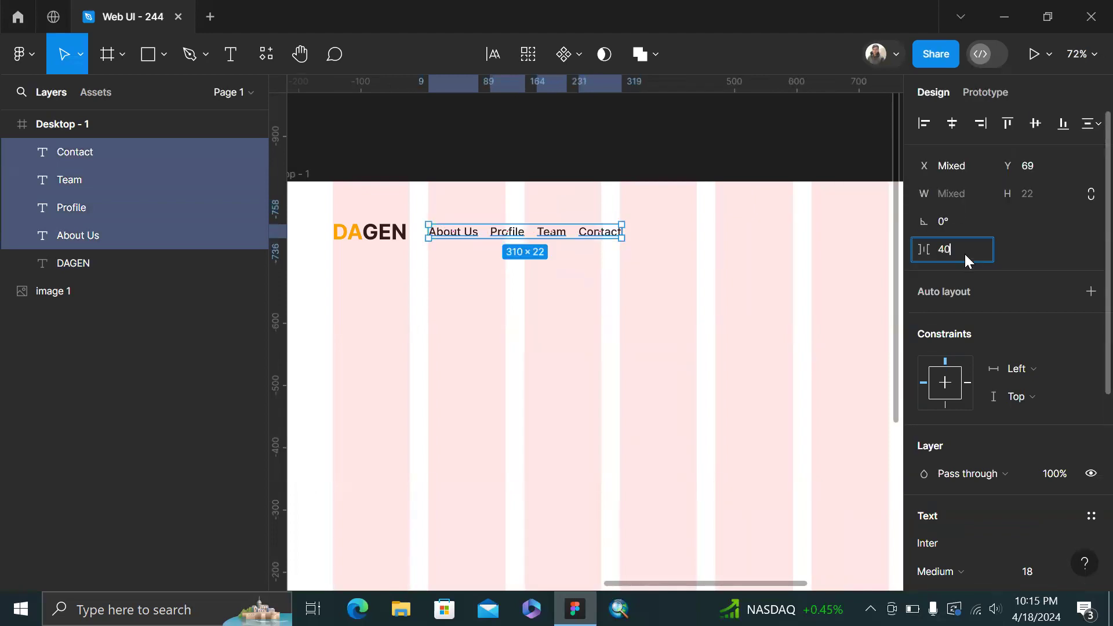
key("Return")
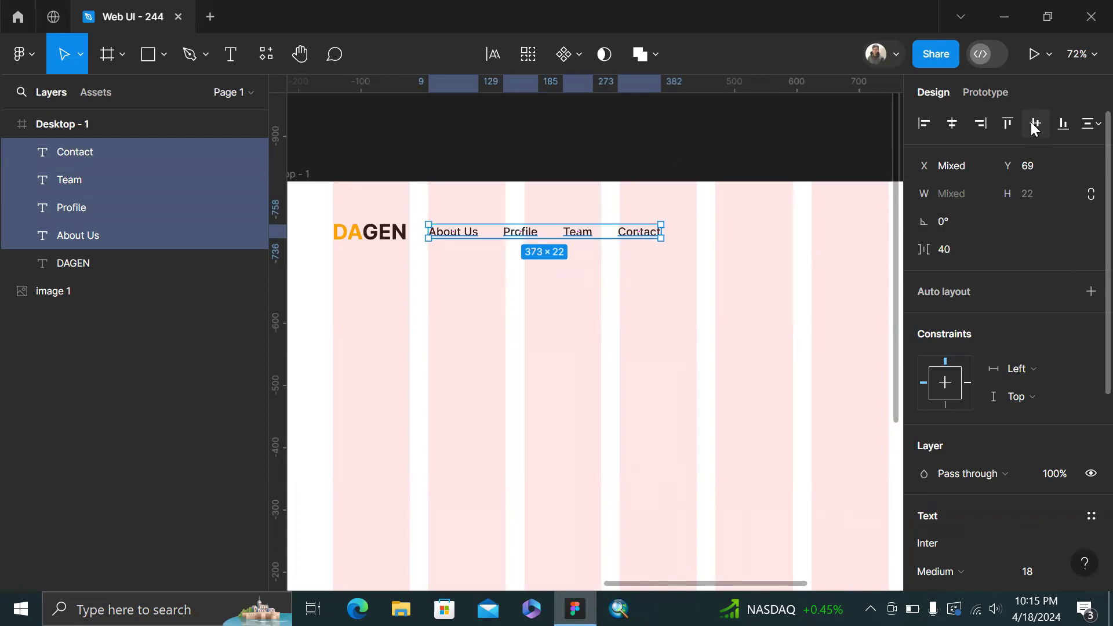
key("ctrl+g")
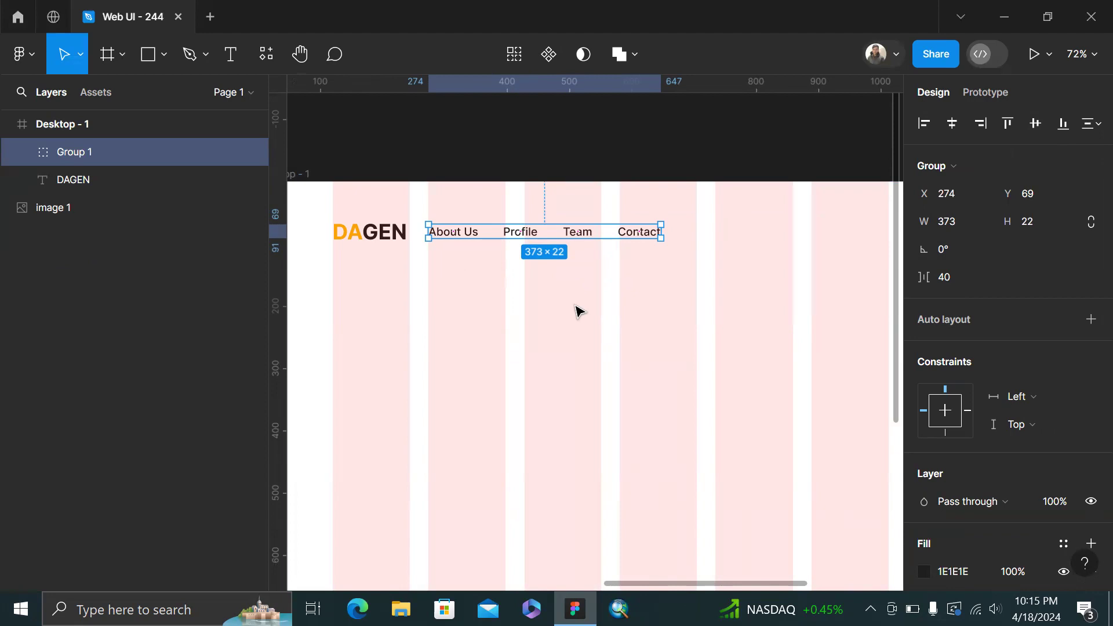
Compare with the reference header and move the navigation link group right of the logo to X 332, Y 69
scroll(577, 311, "left", 15)
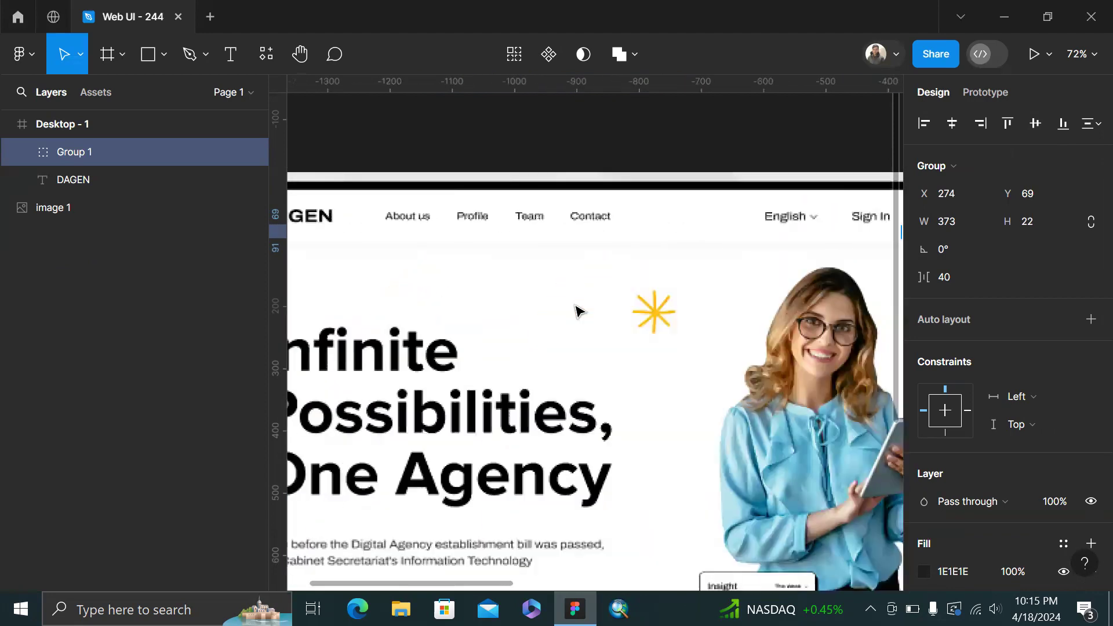
scroll(430, 227, "down", 5)
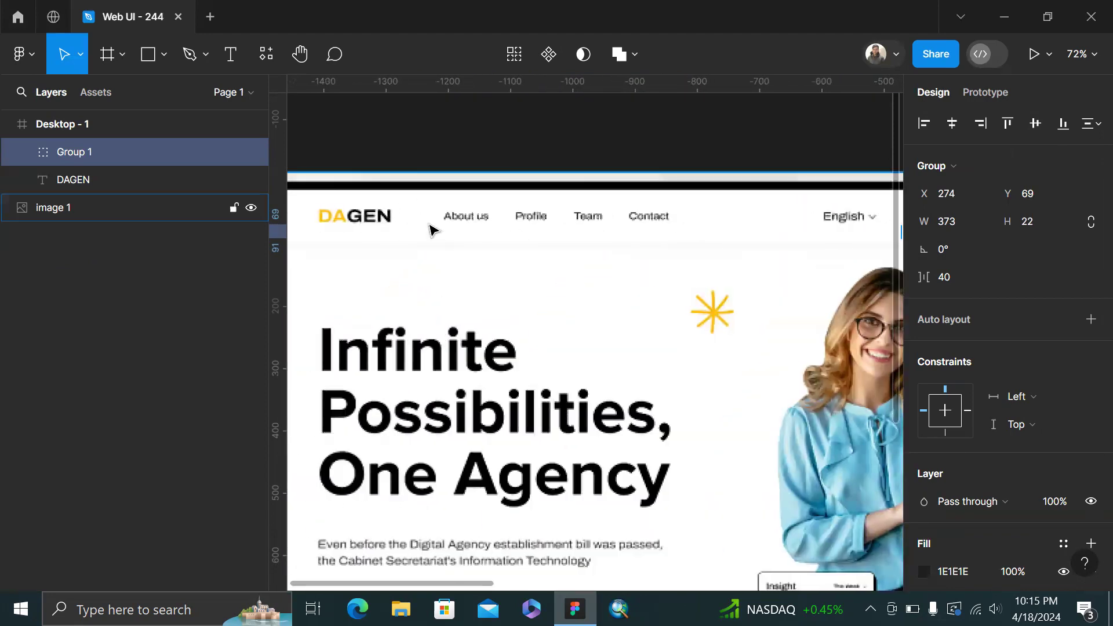
scroll(430, 227, "right", 10)
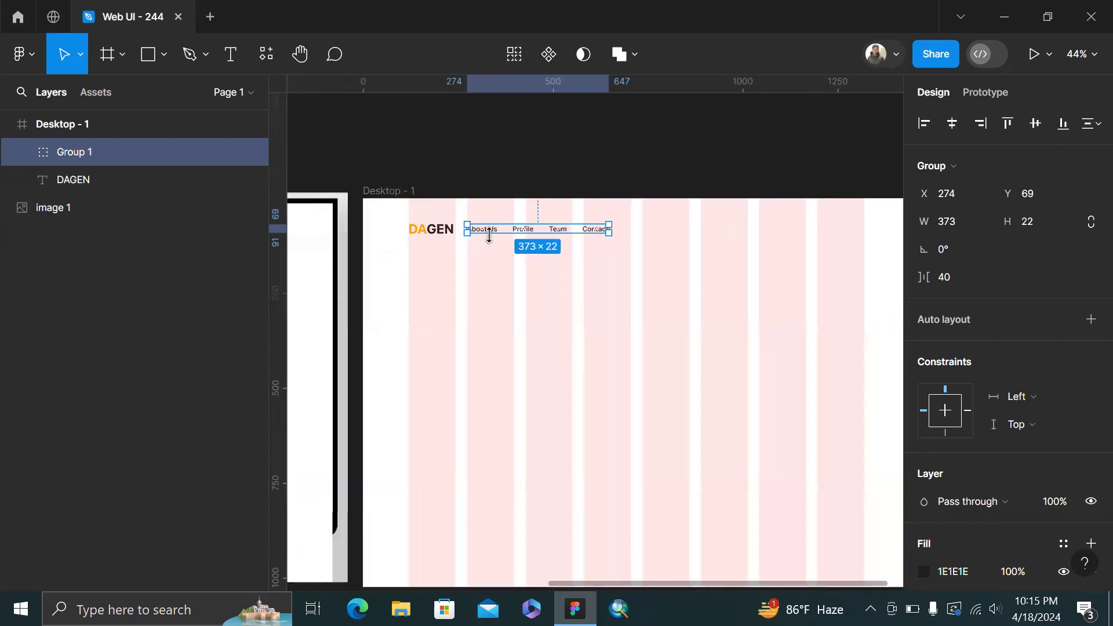
left_click_drag(496, 238, 551, 235)
left_click(559, 166)
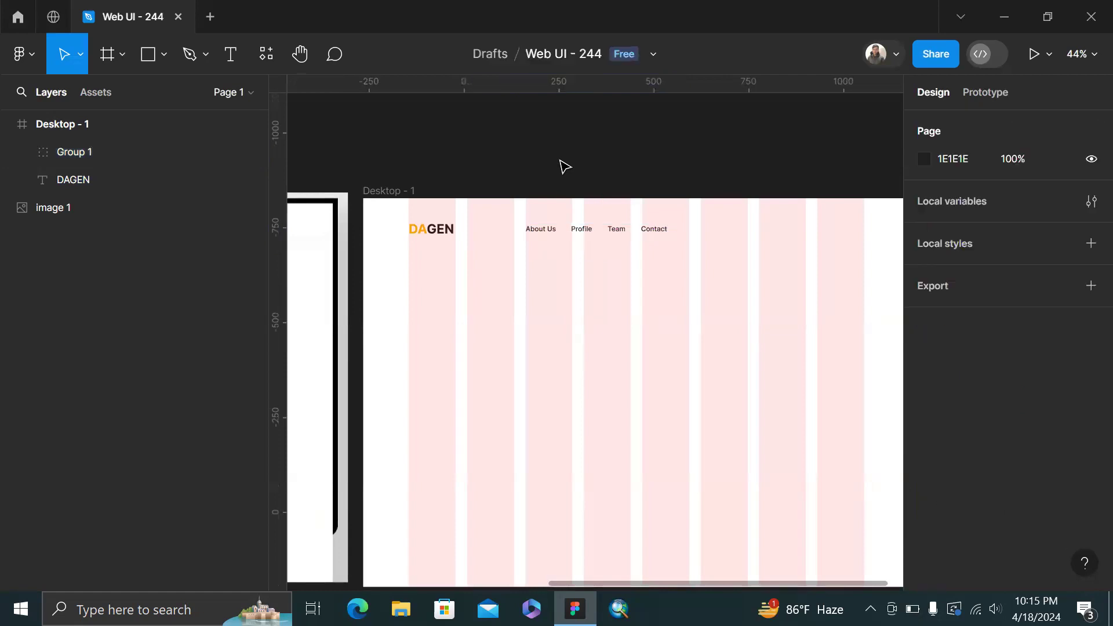
key("shift+1")
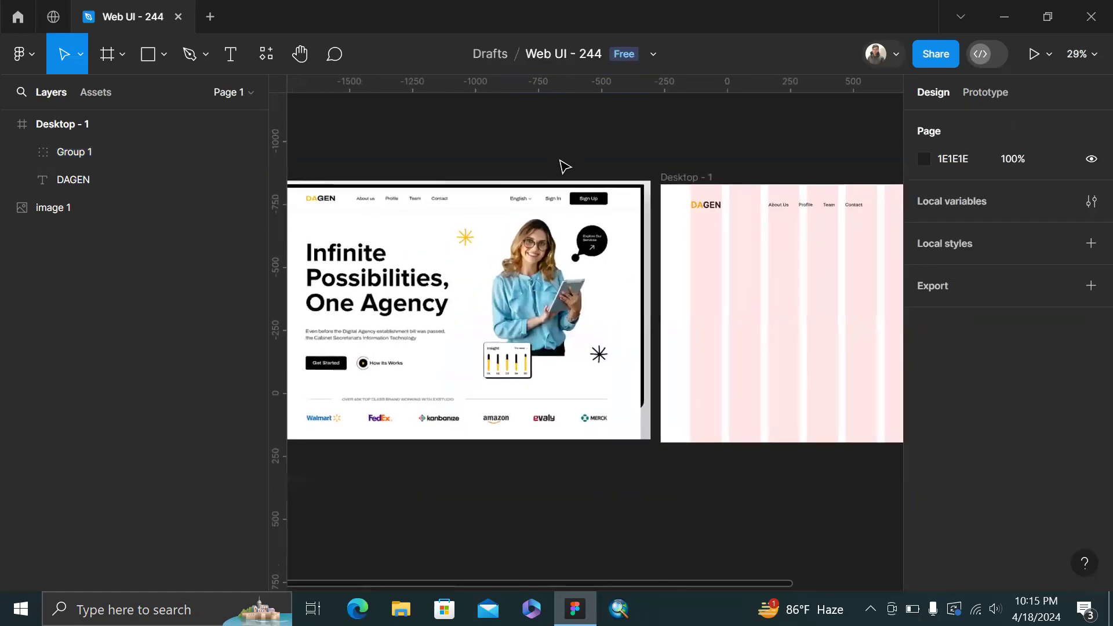
left_click_drag(775, 208, 749, 210)
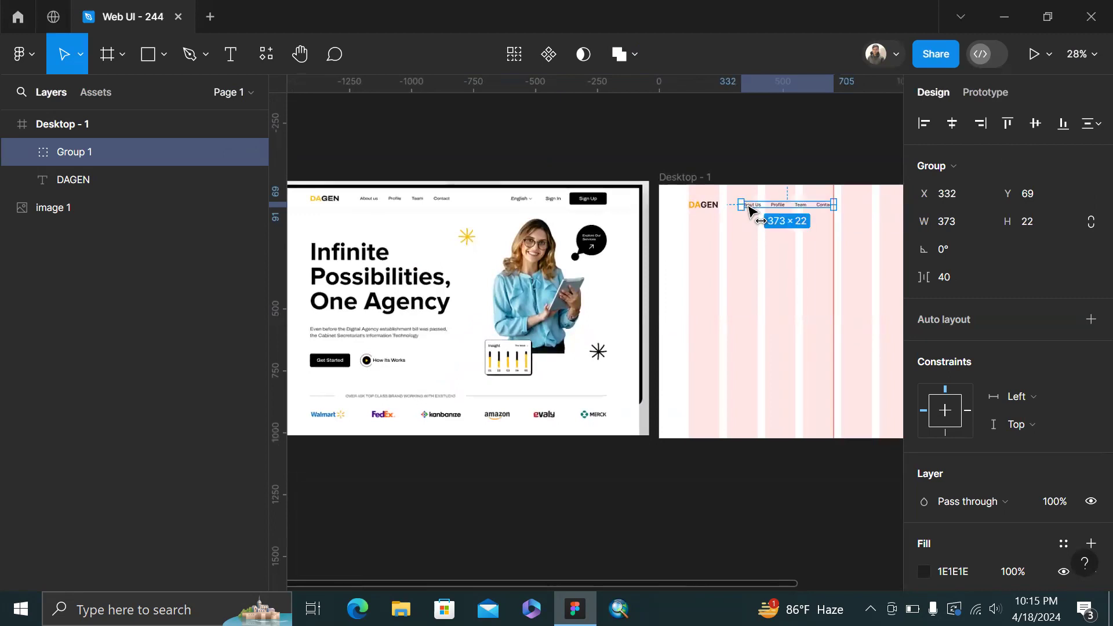
Try moving the navigation link group much further right in the header and undo the move
scroll(444, 151, "up", 5)
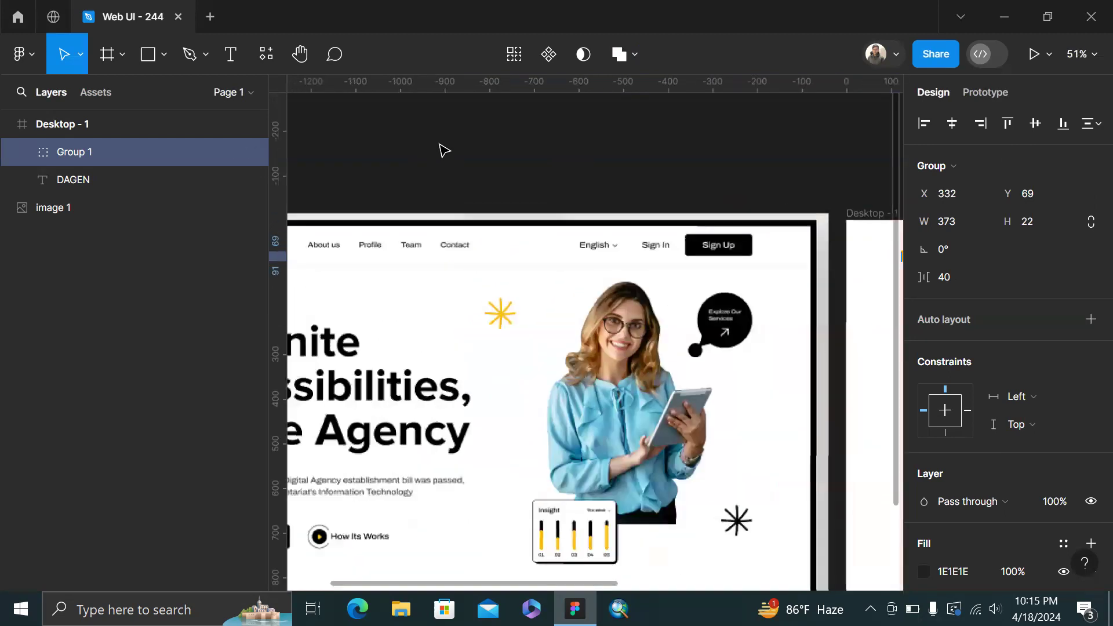
scroll(444, 150, "right", 11)
scroll(444, 150, "down", 3)
scroll(444, 151, "right", 1)
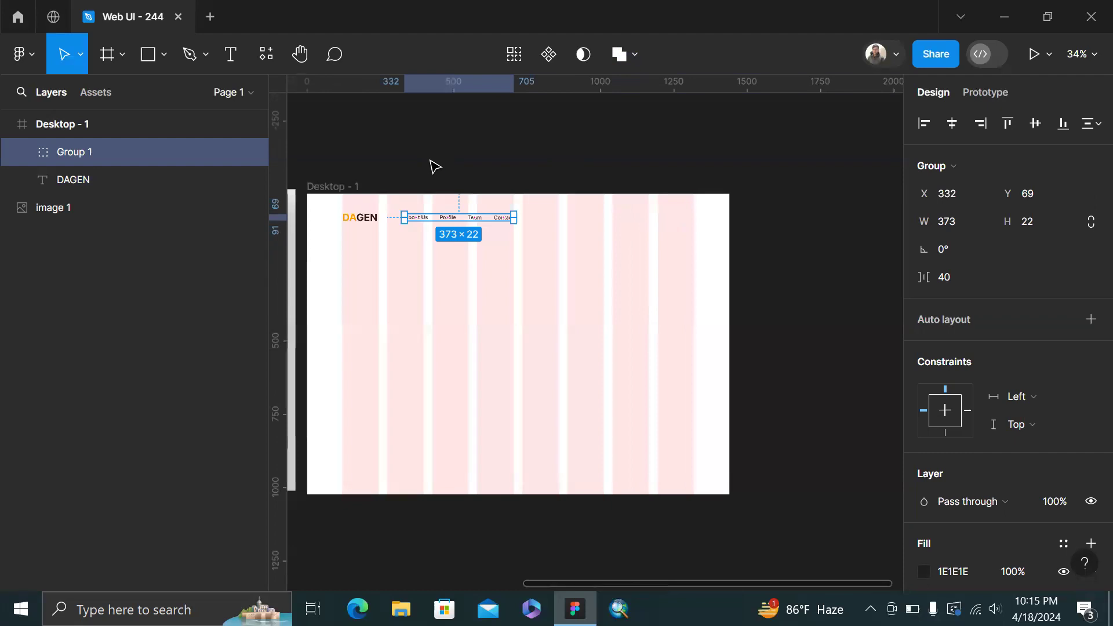
scroll(433, 162, "up", 4)
scroll(396, 208, "up", 3)
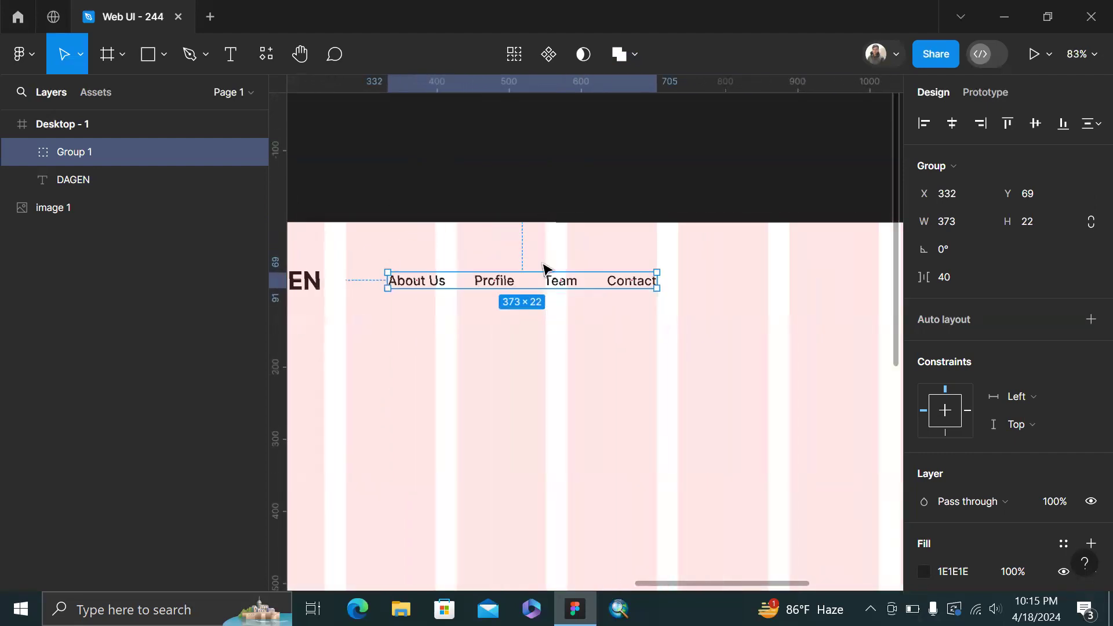
left_click_drag(394, 280, 553, 274)
key("ctrl+z")
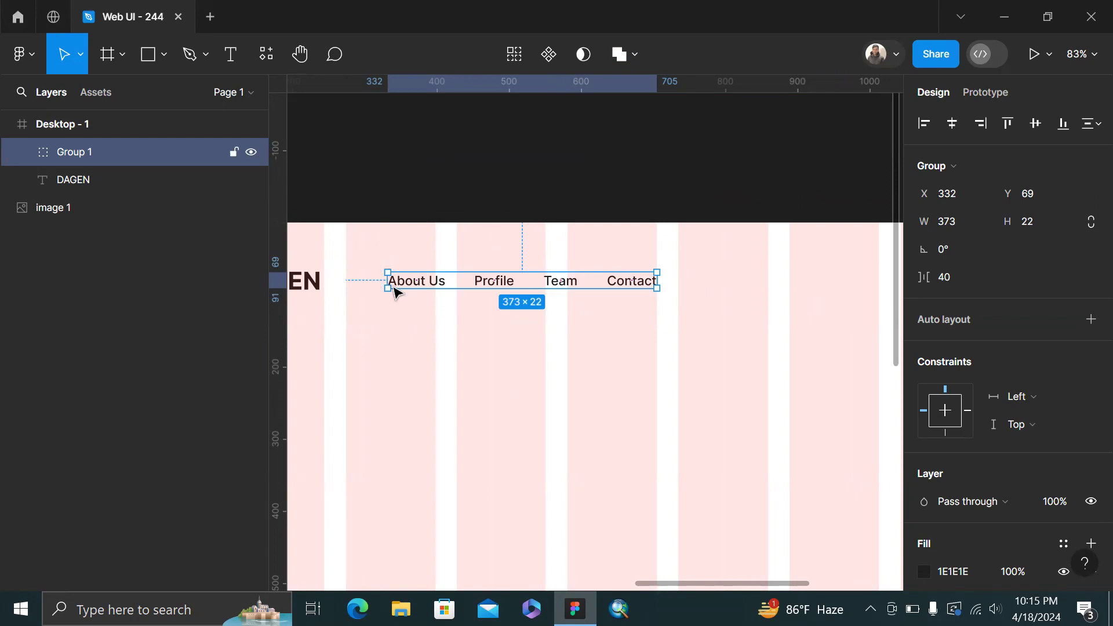
Shift the navigation link group slightly to the right in the header and compare its placement with the reference image
left_click_drag(394, 292, 464, 292)
left_click(581, 168)
scroll(581, 168, "down", 2)
scroll(581, 169, "left", 6)
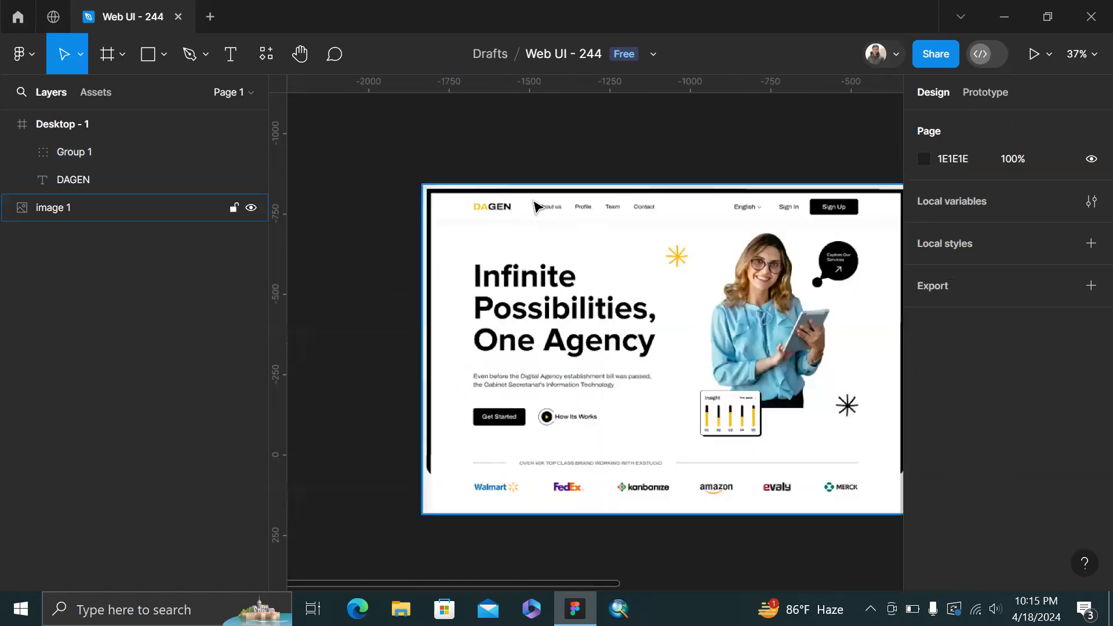
Compare with the reference header and move the navigation link group beside the logo to X 274, Y 69
scroll(561, 218, "up", 1)
scroll(549, 213, "right", 1)
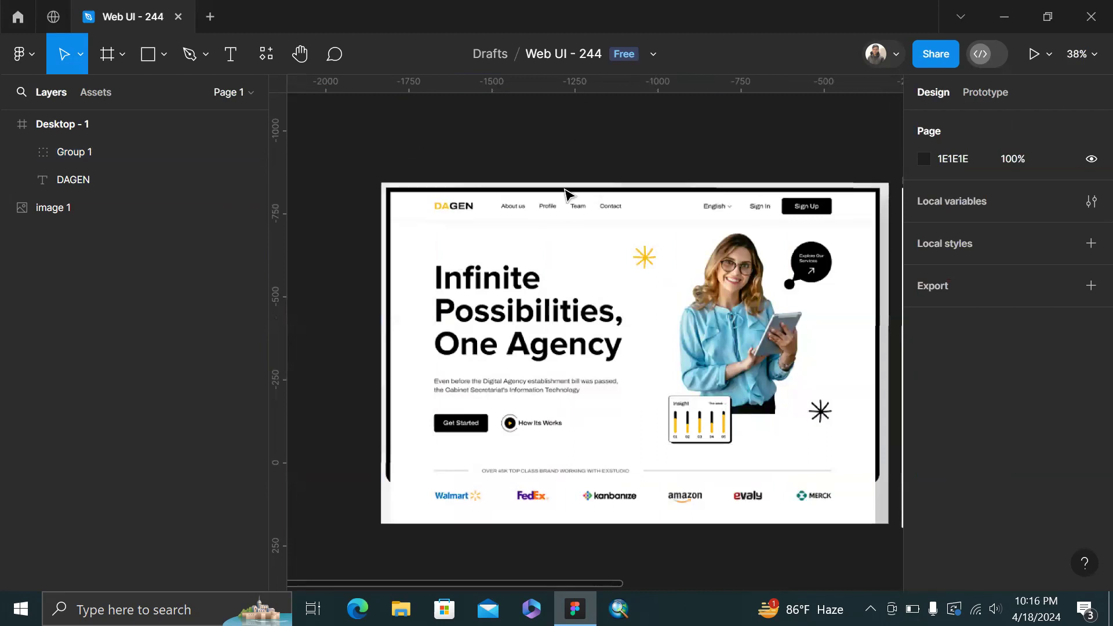
scroll(682, 236, "right", 10)
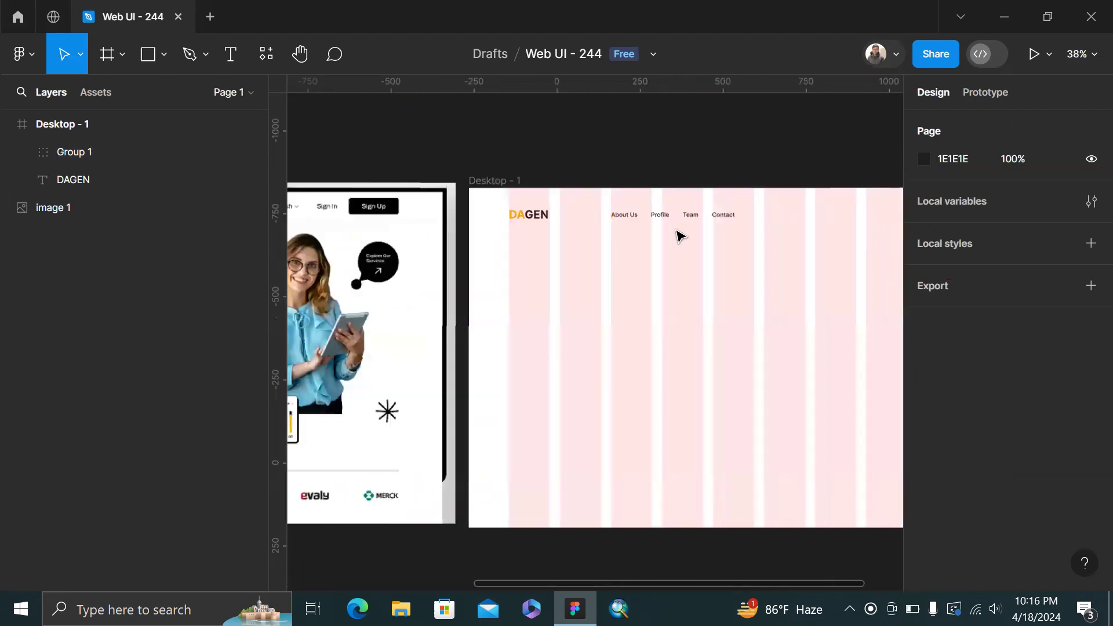
left_click(632, 219)
scroll(630, 220, "up", 5, "ctrl")
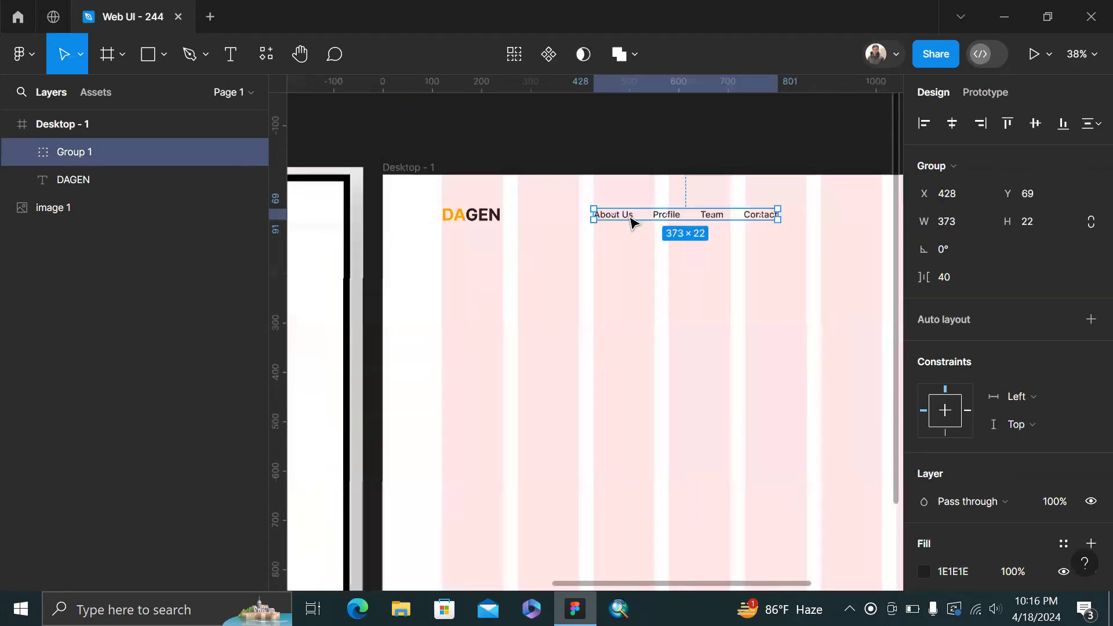
left_click_drag(572, 220, 495, 224)
scroll(435, 244, "up", 3)
scroll(378, 288, "left", 3)
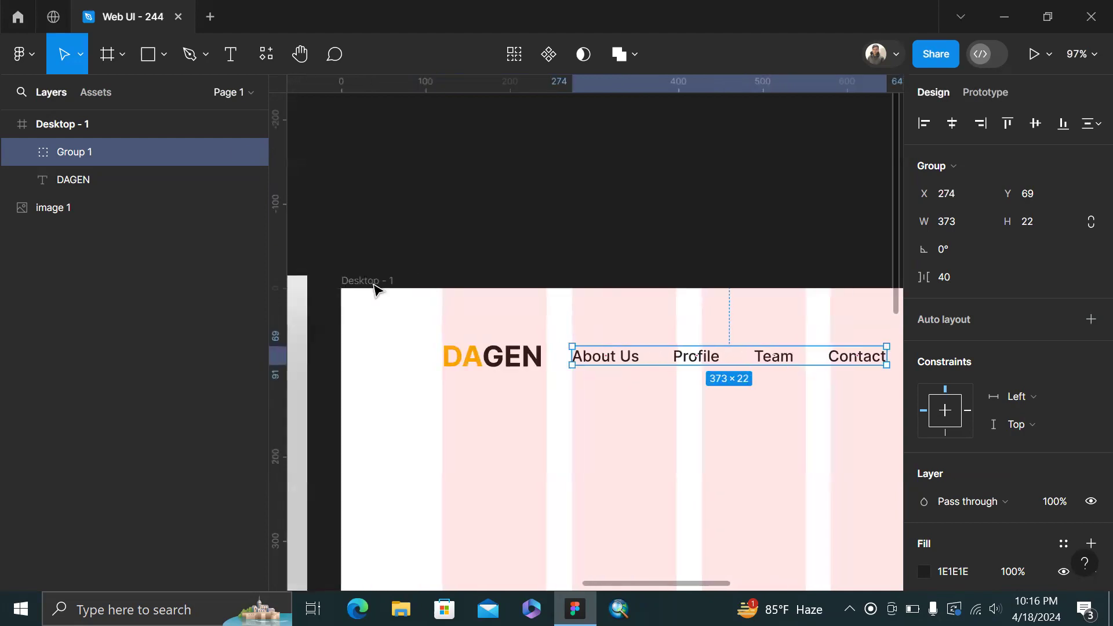
Set the gutter of the Desktop - 1 frame's column layout grid to 40
left_click(363, 286)
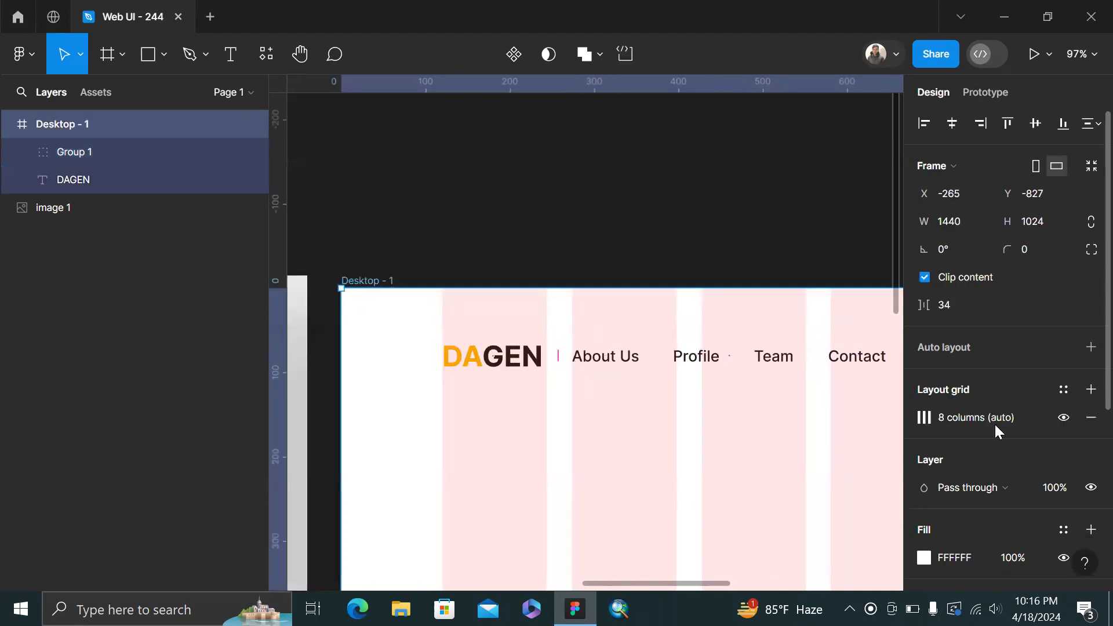
left_click(925, 417)
left_click(739, 554)
key("Return")
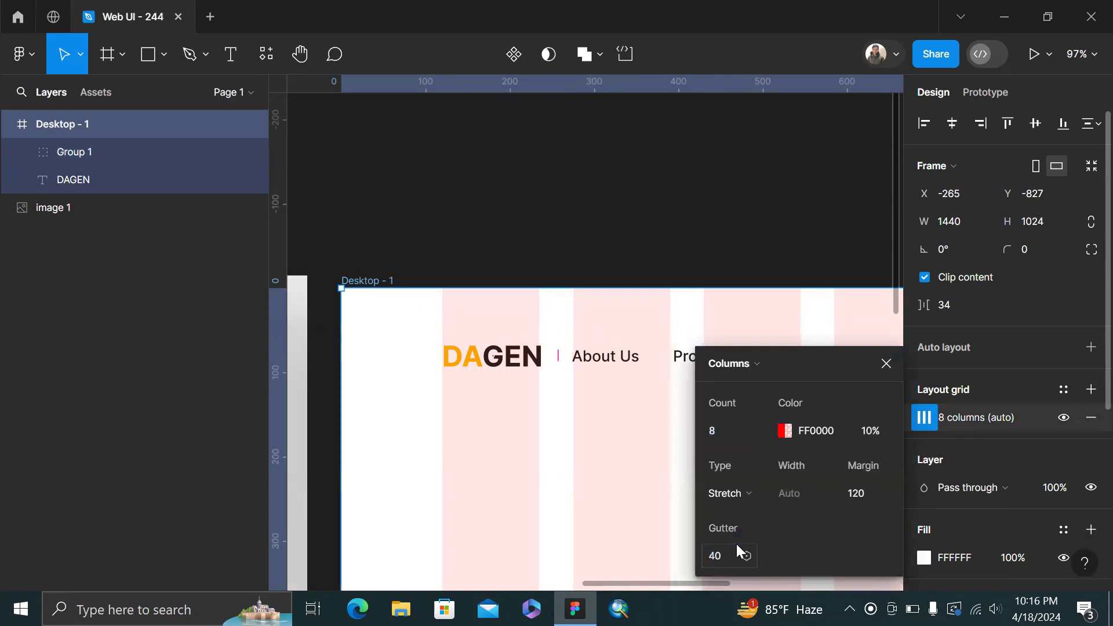
Nudge the navigation link group to X 275 to line it up with the second grid column
left_click(598, 359)
scroll(599, 358, "up", 5)
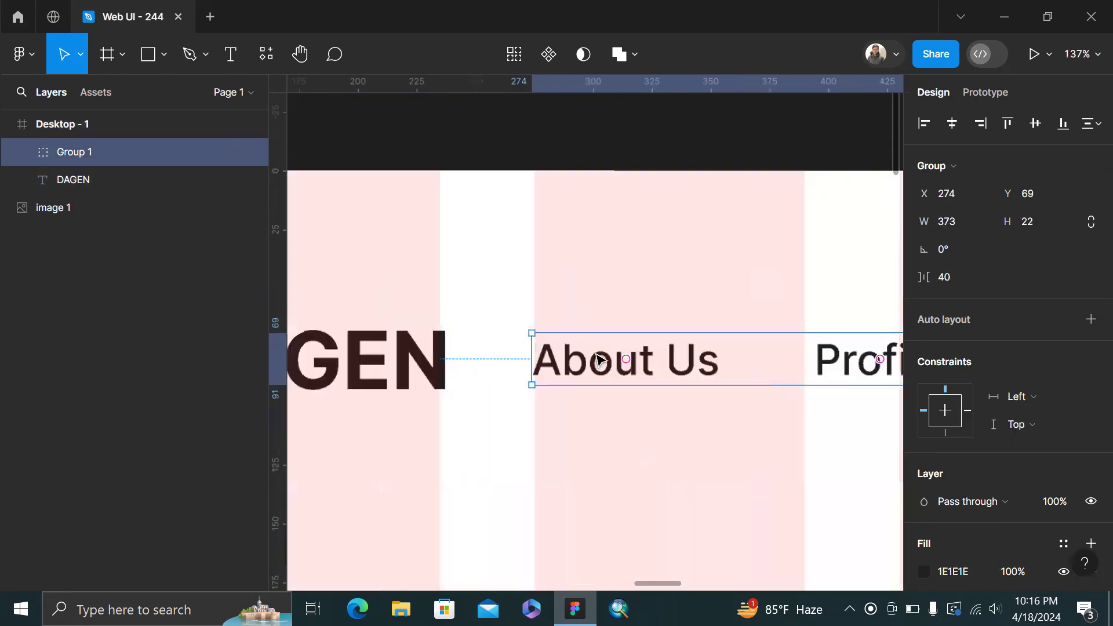
left_click_drag(582, 369, 578, 369)
scroll(578, 369, "down", 4)
Hide the layout grids and compare the header spacing with the reference image
key("shift+g")
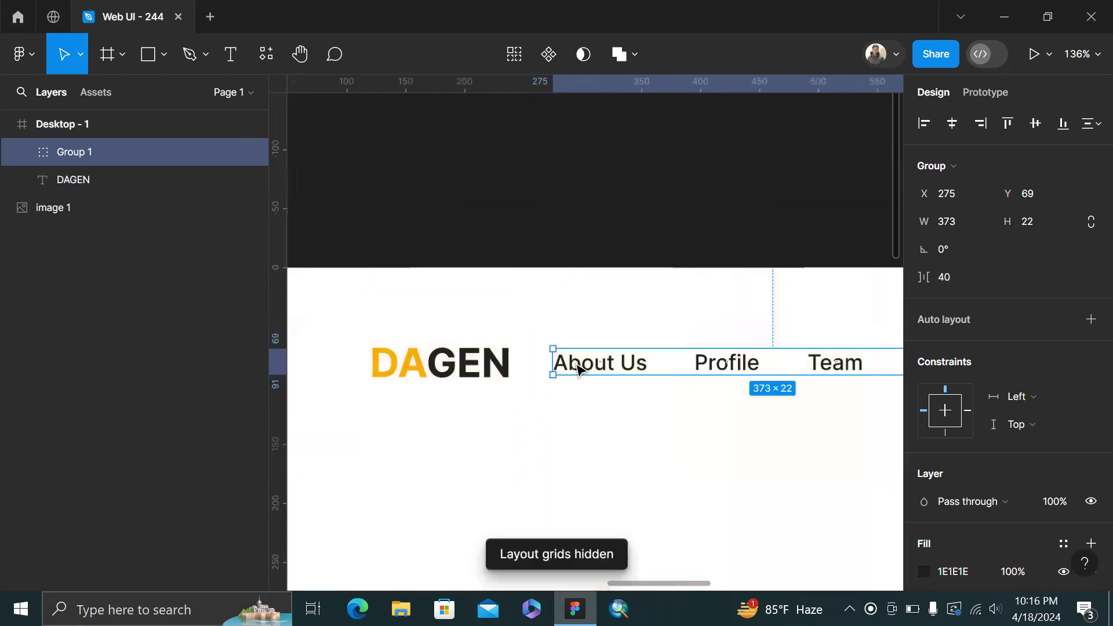
scroll(578, 366, "down", 6)
left_click(653, 284)
scroll(653, 284, "left", 4)
scroll(653, 284, "left", 3)
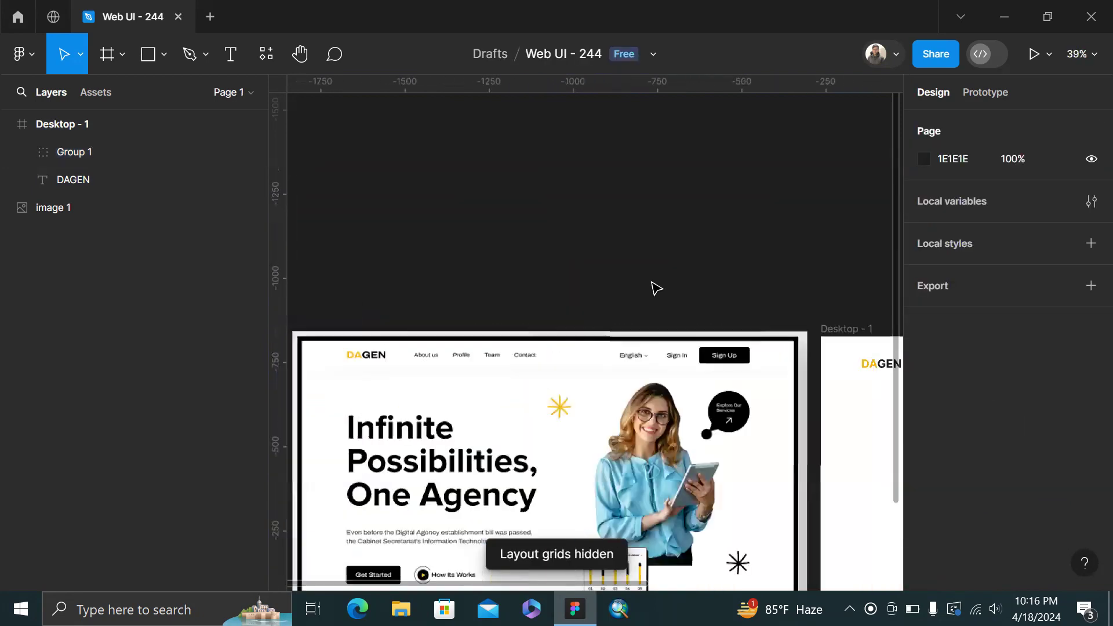
scroll(639, 281, "right", 7)
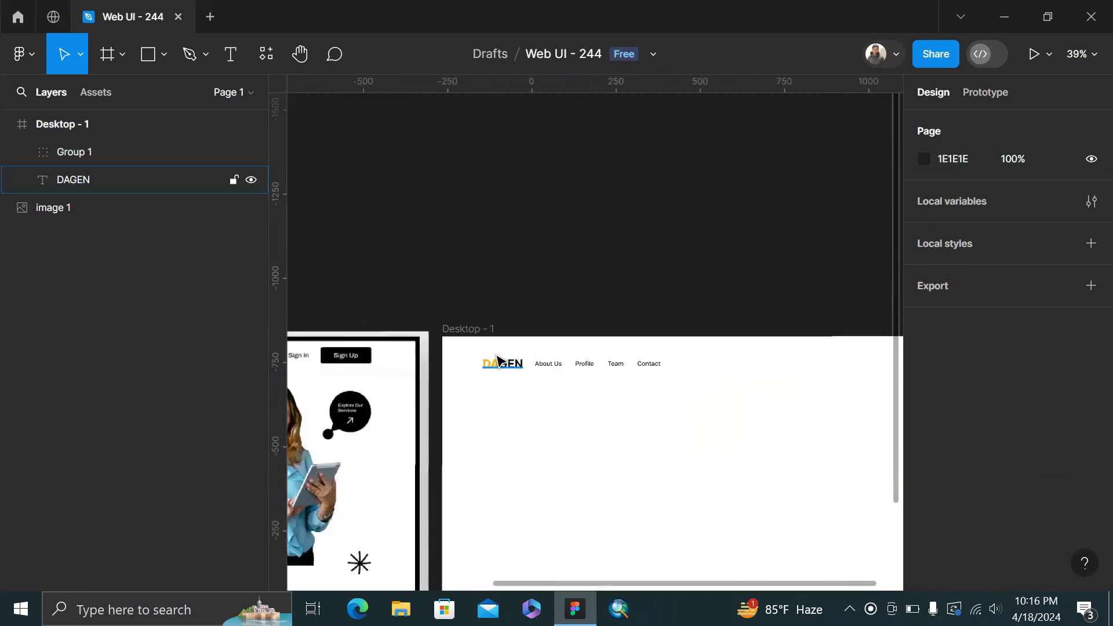
Undo the navigation link group's last nudge and show the layout grids again
scroll(496, 357, "up", 3)
key("ctrl+z")
key("ctrl+z")
key("Escape")
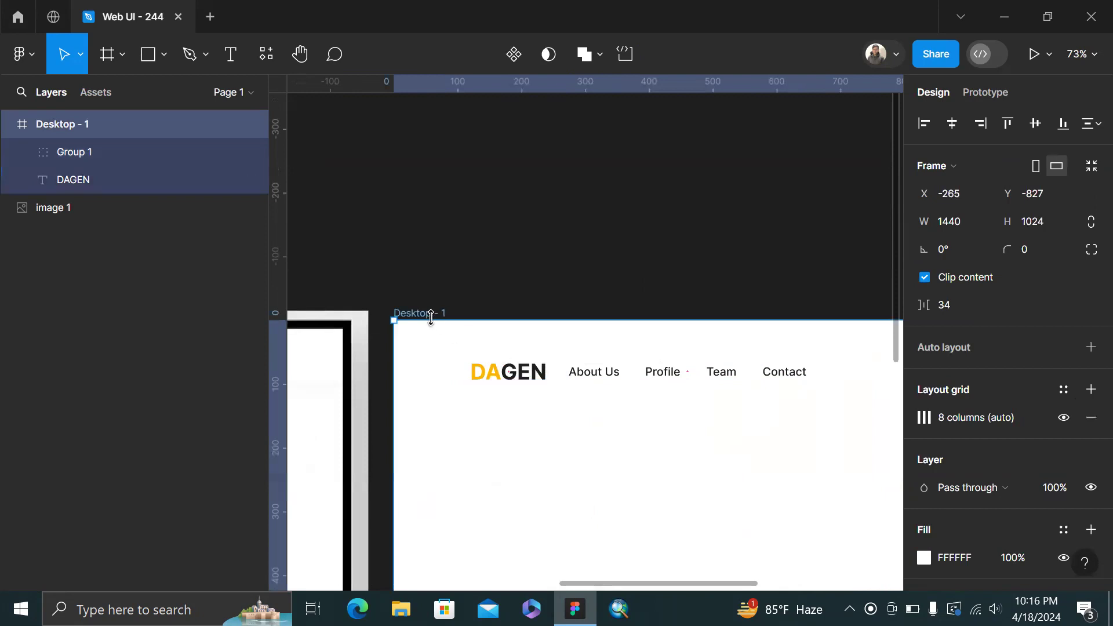
left_click(925, 417)
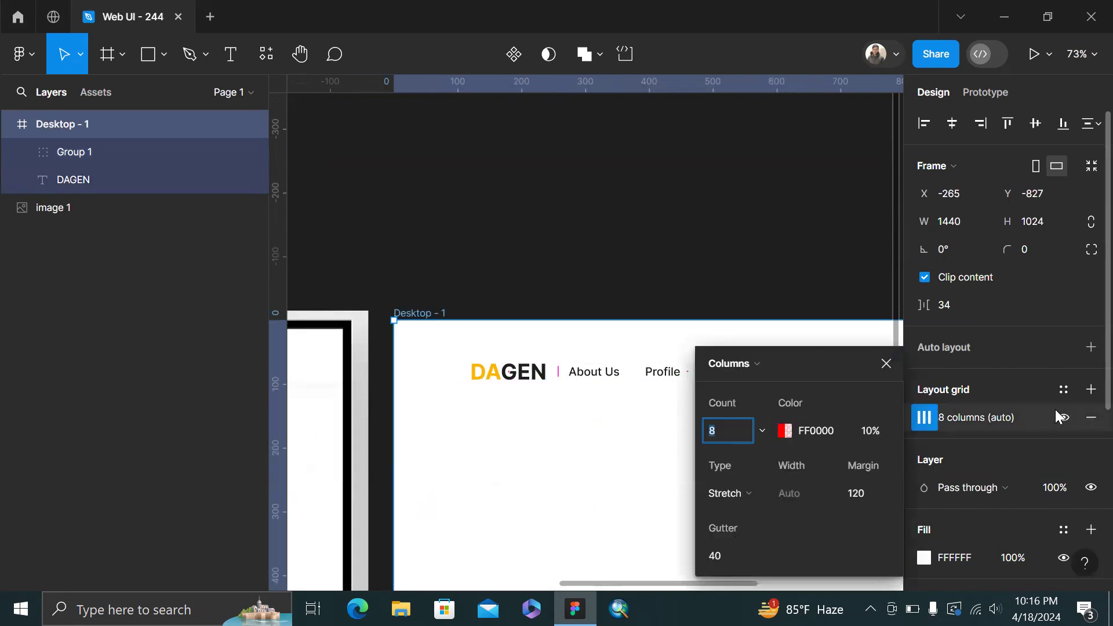
left_click(706, 259)
key("ctrl+shift+4")
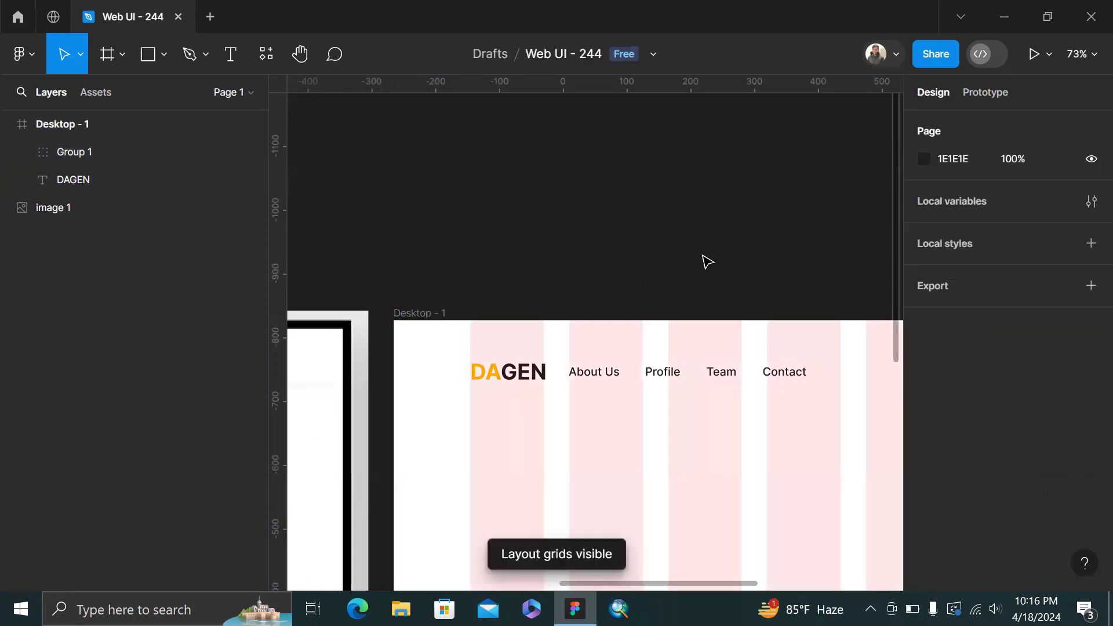
Move the navigation link group to the start of the third grid column and compare the header with the reference image
left_click(608, 375)
scroll(610, 376, "up", 3)
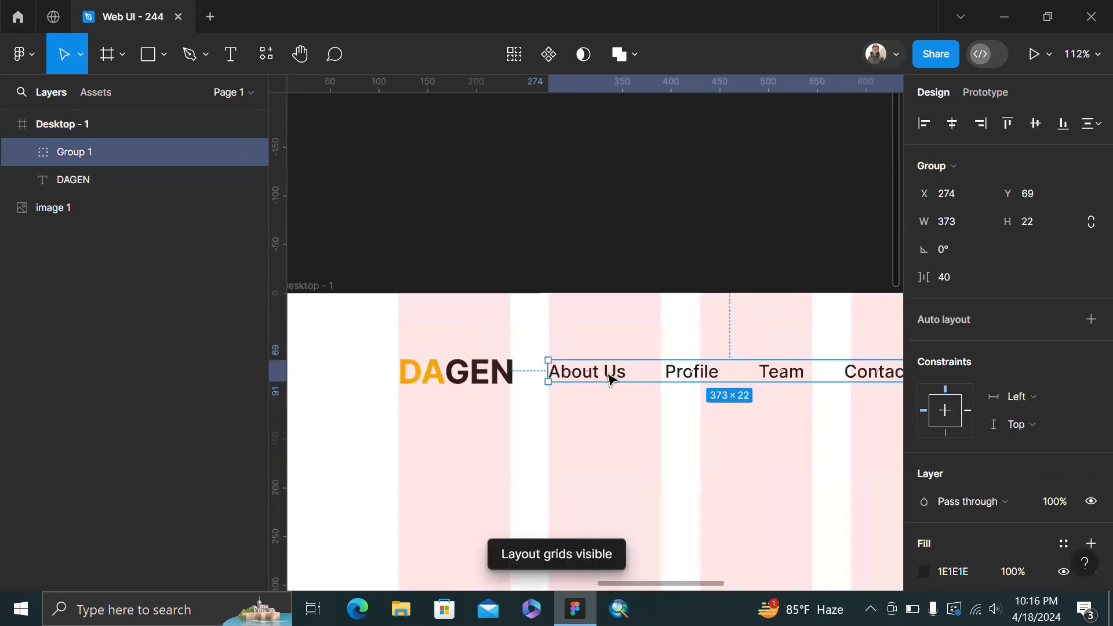
left_click_drag(610, 377, 746, 377)
scroll(732, 306, "down", 5)
left_click(732, 305)
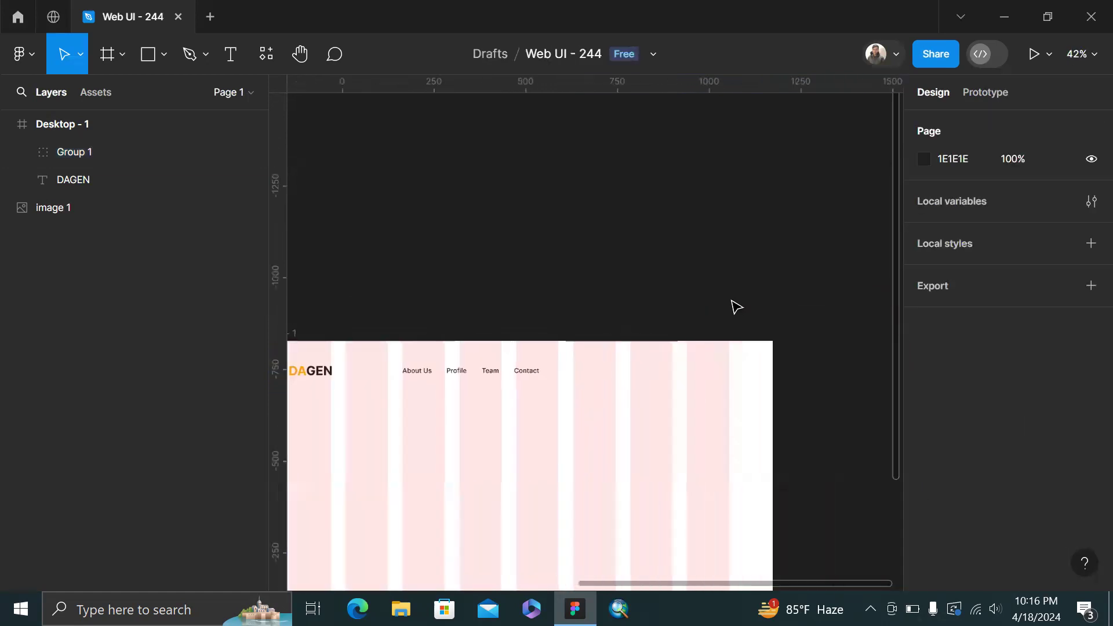
scroll(736, 308, "left", 5)
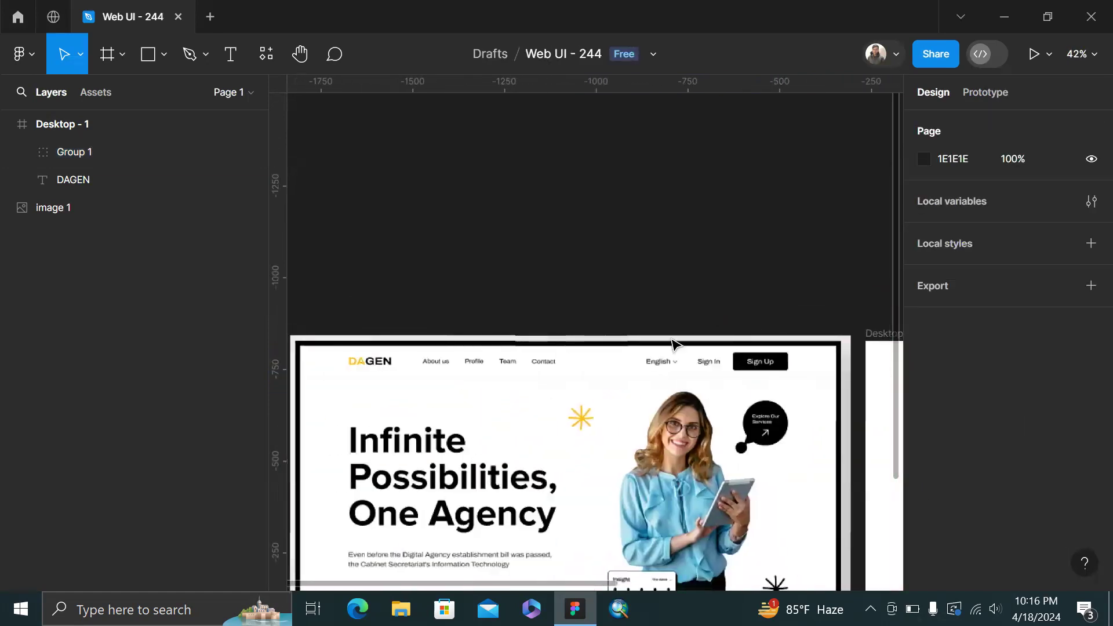
scroll(547, 302, "right", 10)
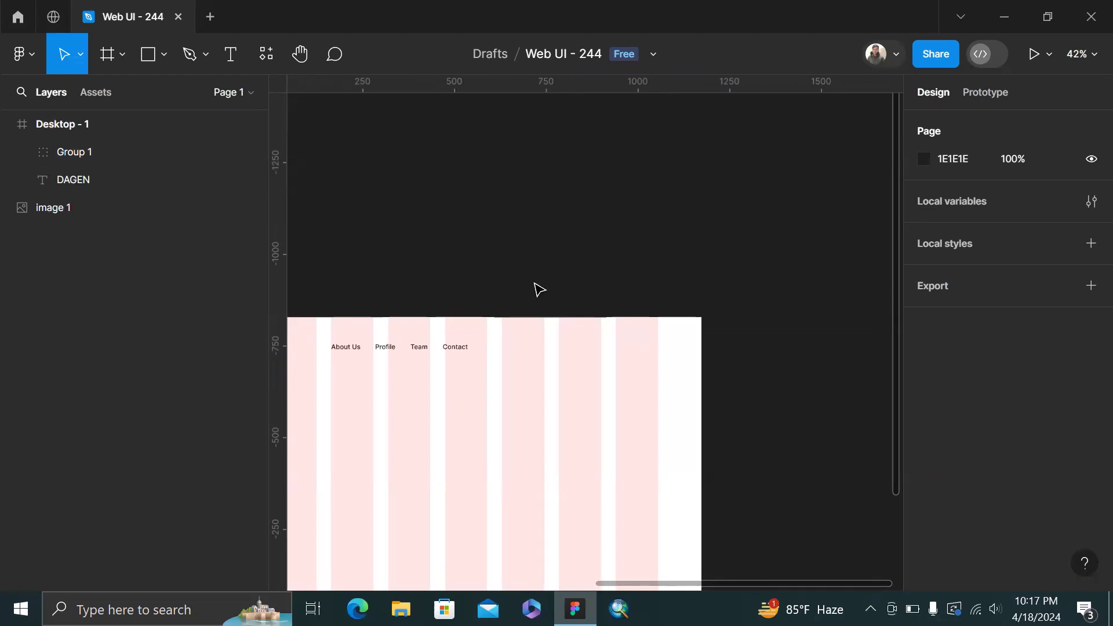
Copy the Contact link out of the navigation group and place the copy in the header at X 895, Y 69
double_click(448, 348)
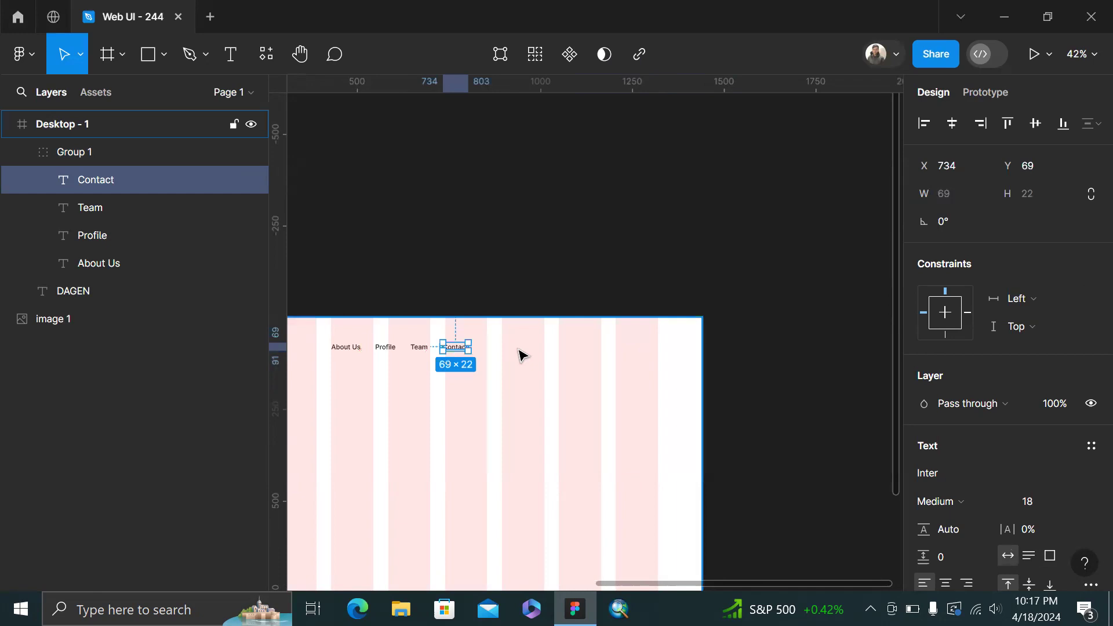
scroll(462, 342, "up", 4)
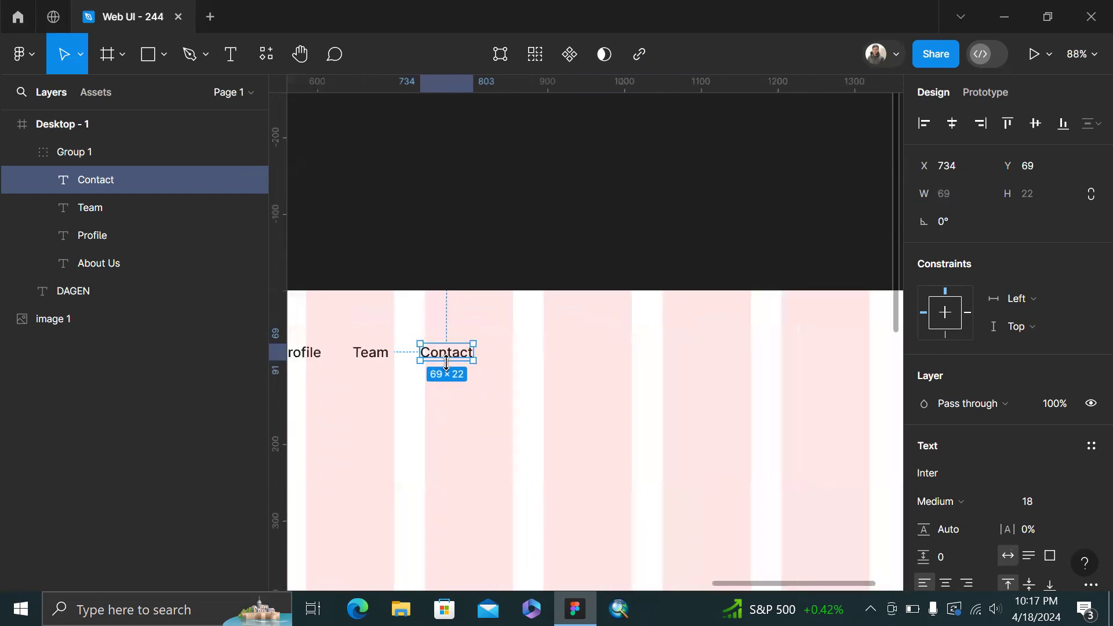
left_click_drag(452, 356, 587, 354)
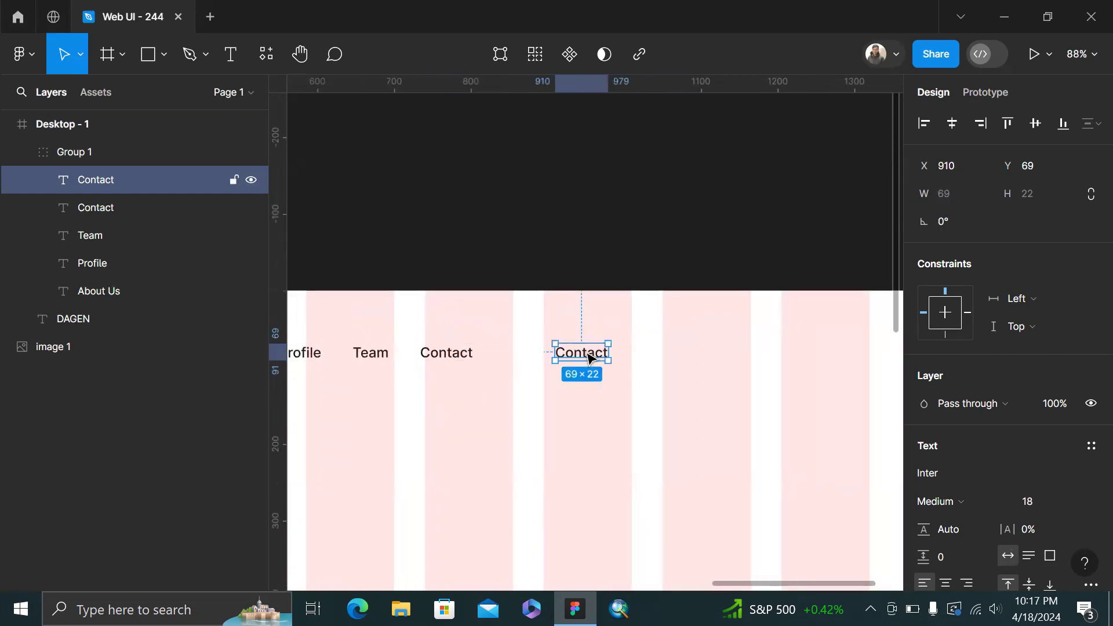
key("Delete")
left_click(588, 353)
key("ctrl+v")
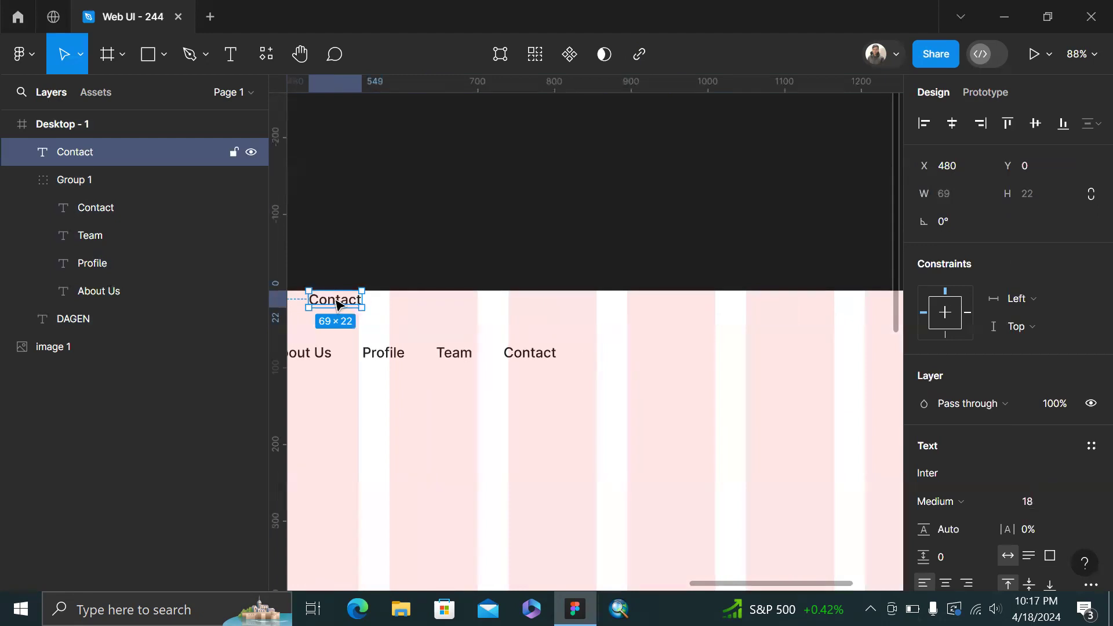
left_click_drag(346, 305, 656, 356)
Change the copied Contact link's text to "English"
double_click(654, 352)
type("Englis")
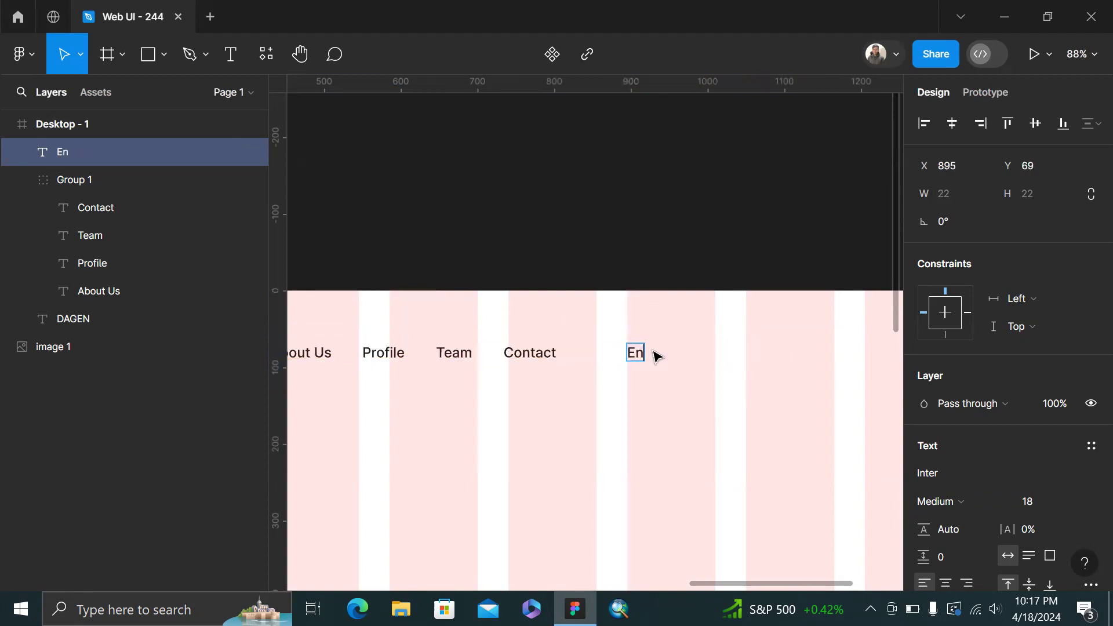
key("Escape")
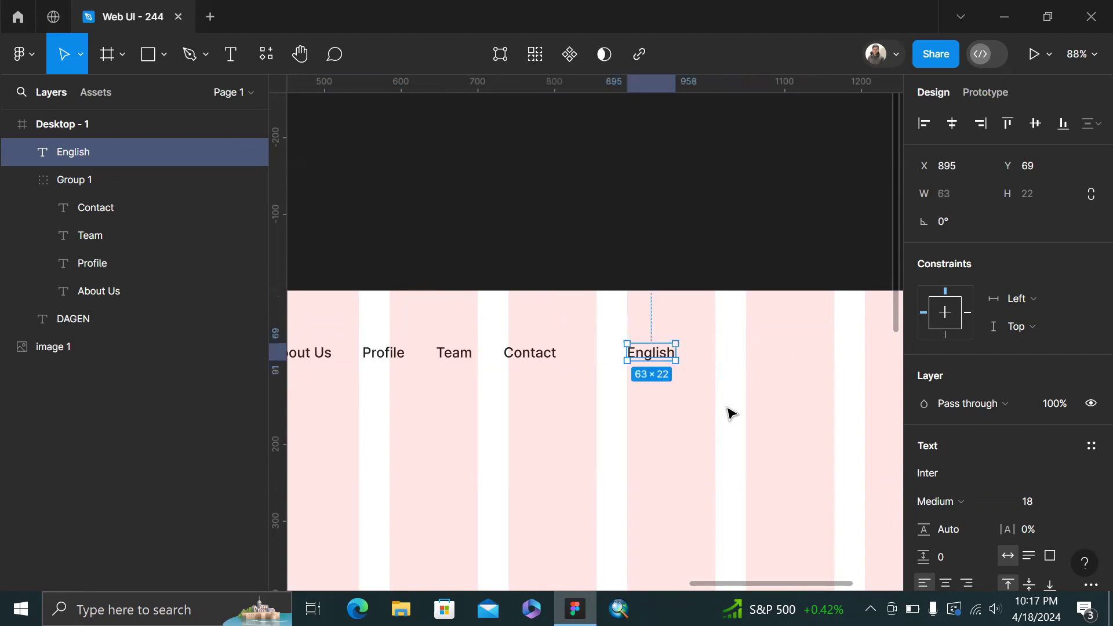
Draw a V-shaped dropdown chevron about 12.5 × 10.5 with the Pen tool just right of the English text at X 960, Y 75
key("shift+2")
scroll(596, 237, "up", 3)
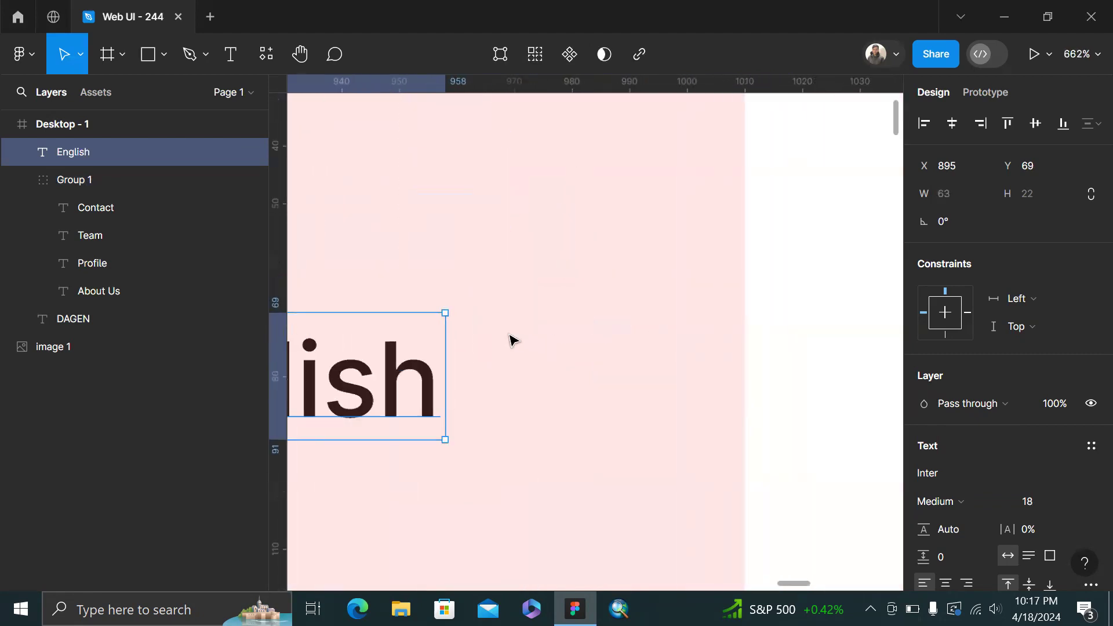
key("p")
left_click(456, 347)
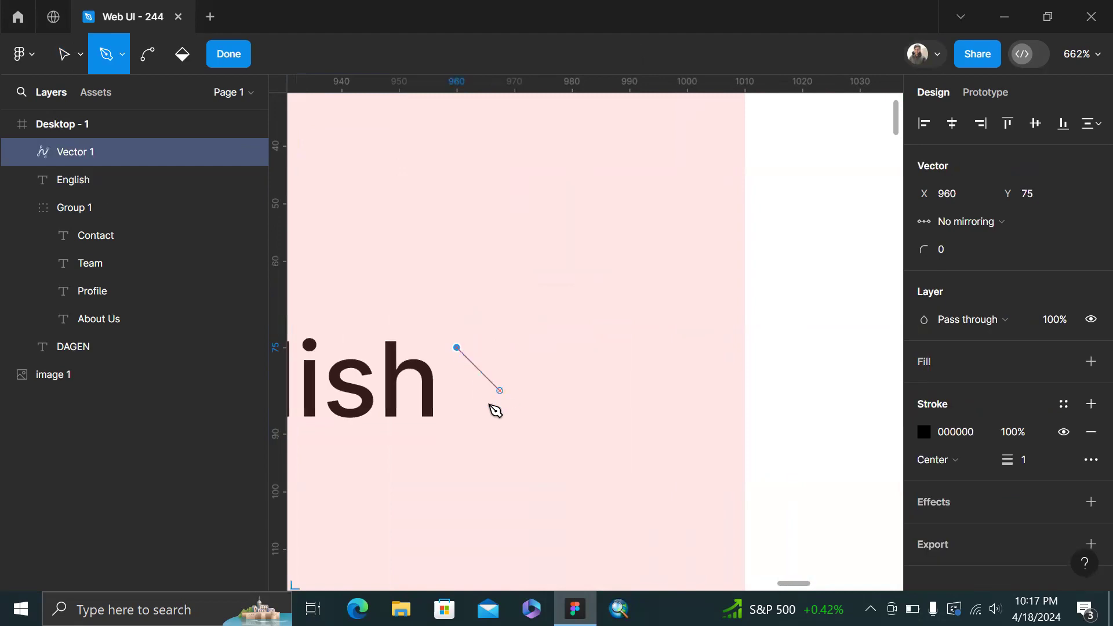
left_click(488, 407)
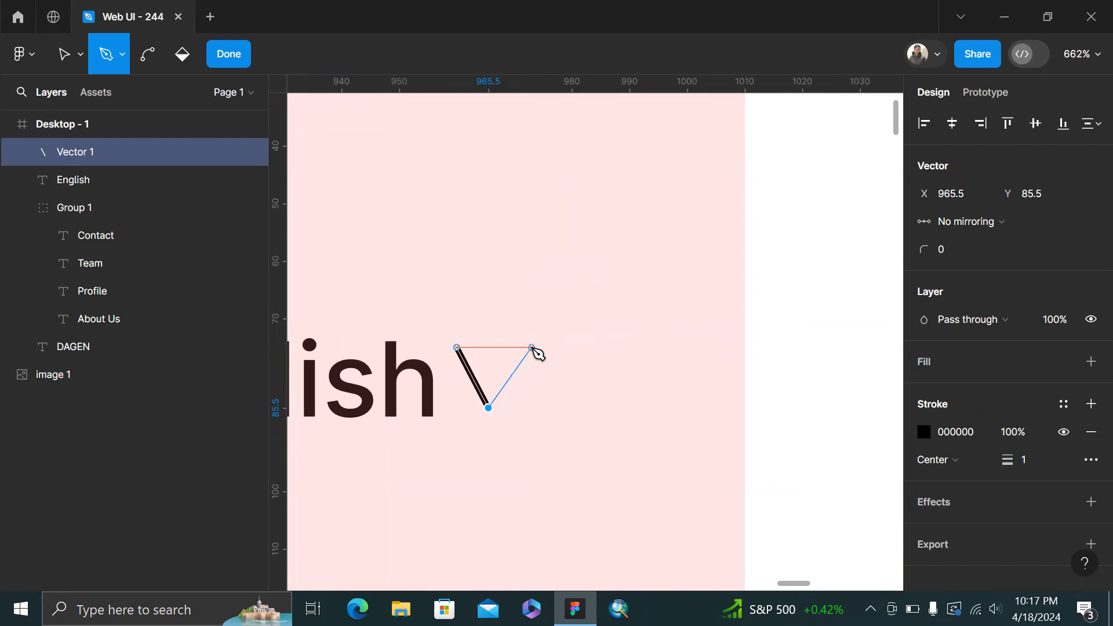
left_click(529, 348)
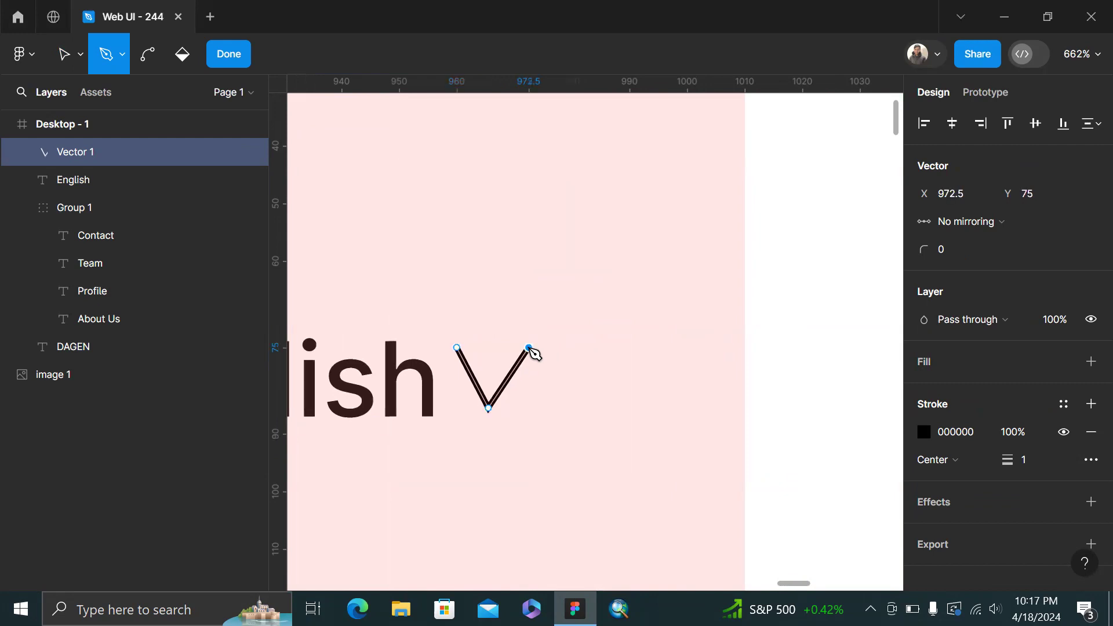
left_click(233, 52)
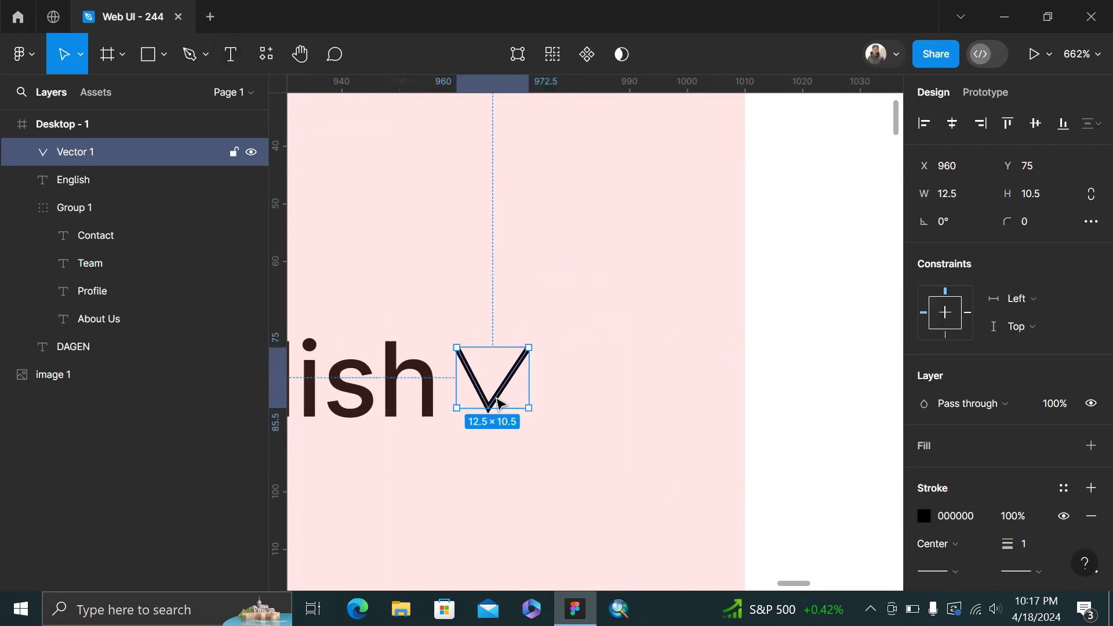
Round the chevron's bottom corner with a corner radius of 1
double_click(497, 400)
left_click(490, 407, "ctrl")
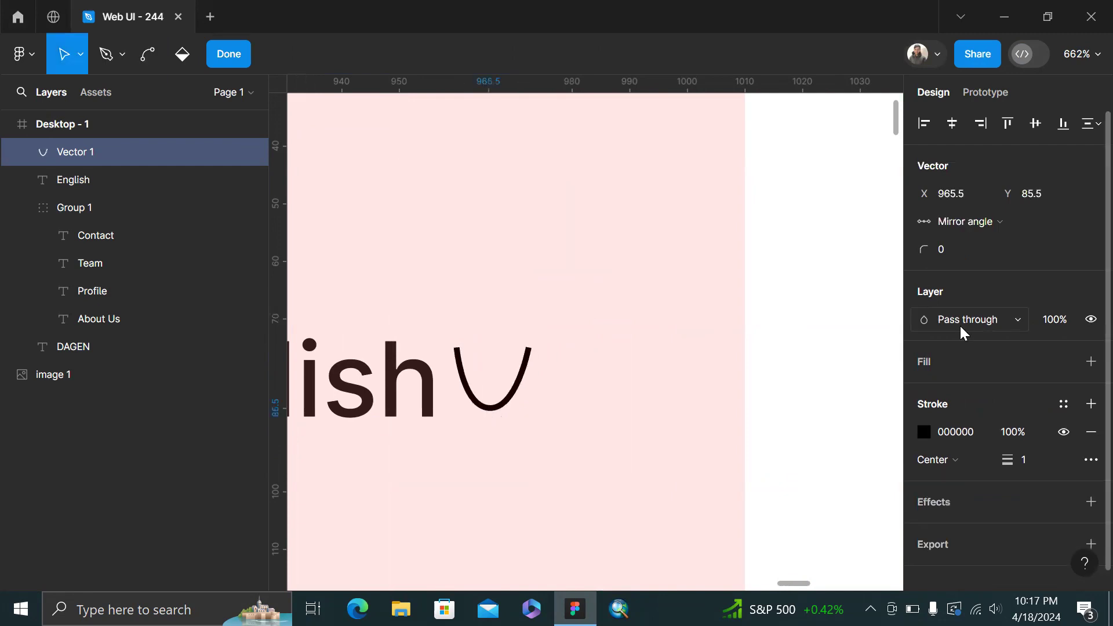
key("ctrl+z")
left_click(951, 252)
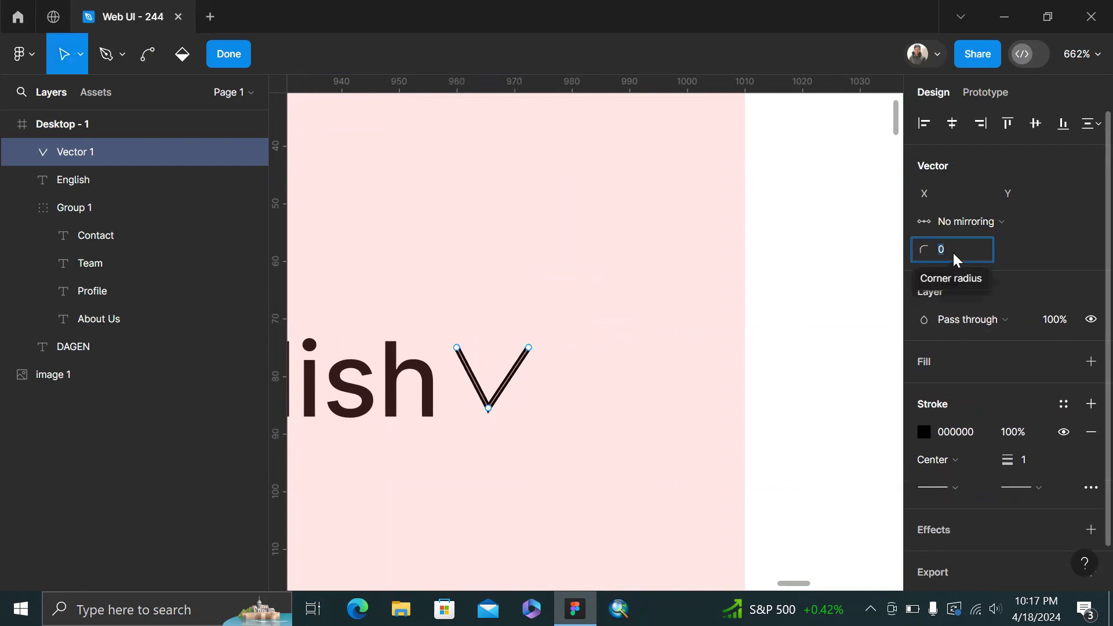
left_click(951, 252)
type(".5")
key("Return")
left_click(952, 252)
type("1")
key("Return")
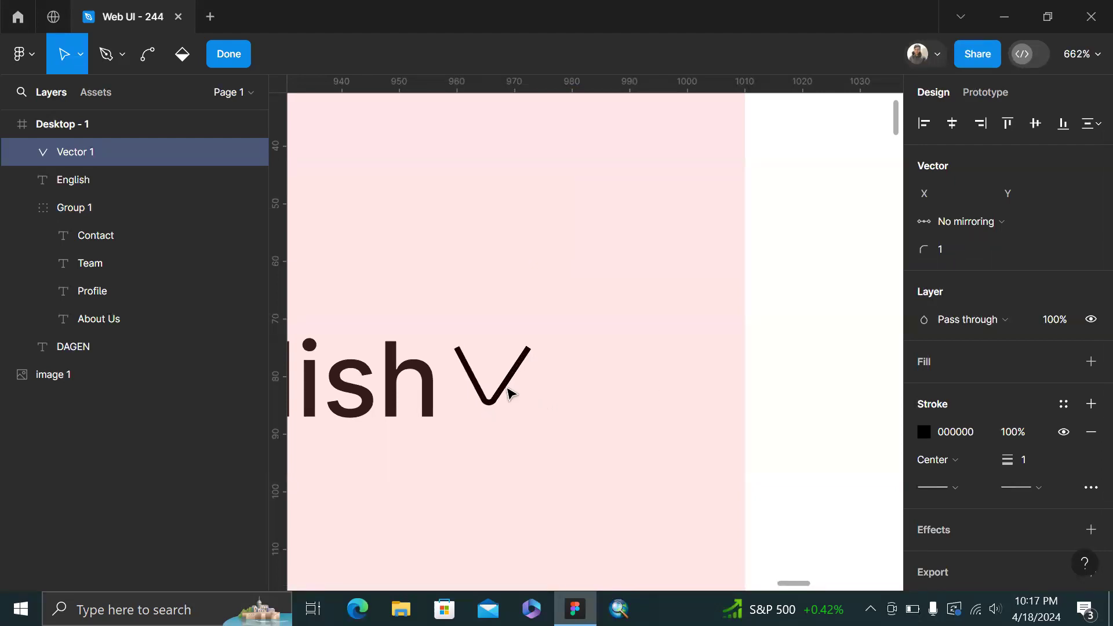
Set the chevron's stroke weight to 1.5
scroll(509, 385, "up", 3)
left_click(1044, 468)
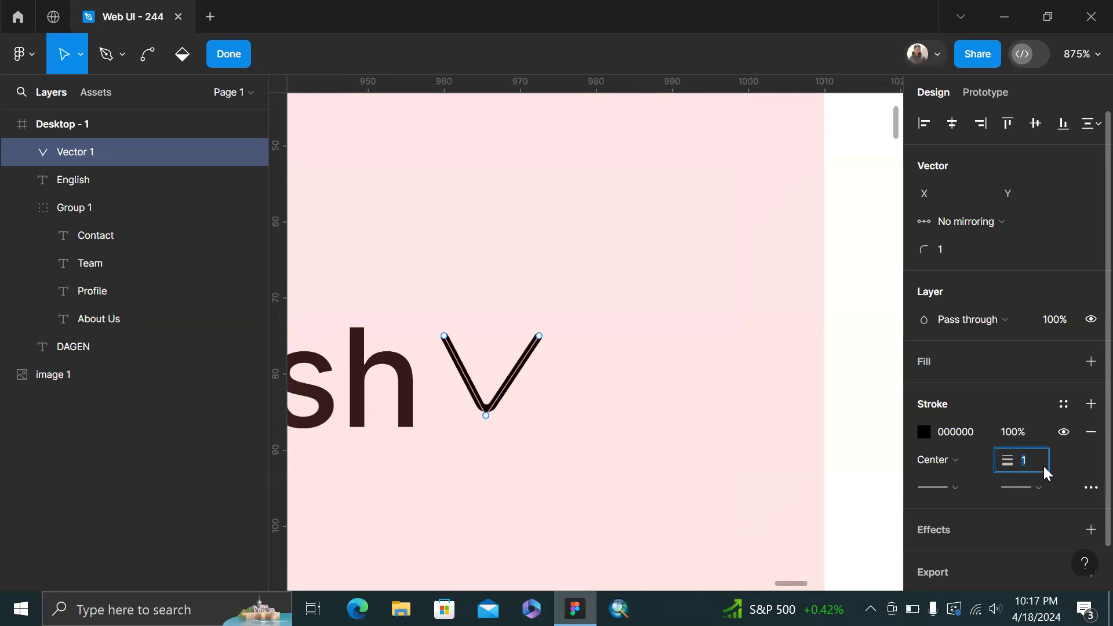
type(".5")
key("Return")
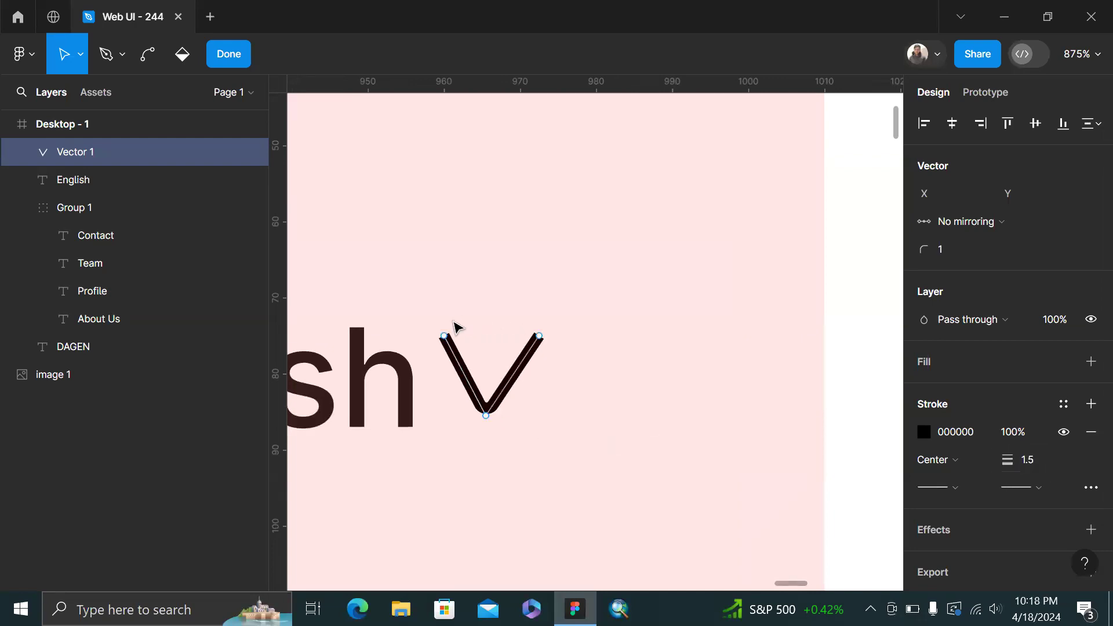
Give the chevron's two upper endpoints a corner radius of 1 and move them up to Y 73
key("ctrl")
left_click_drag(541, 380, 544, 378)
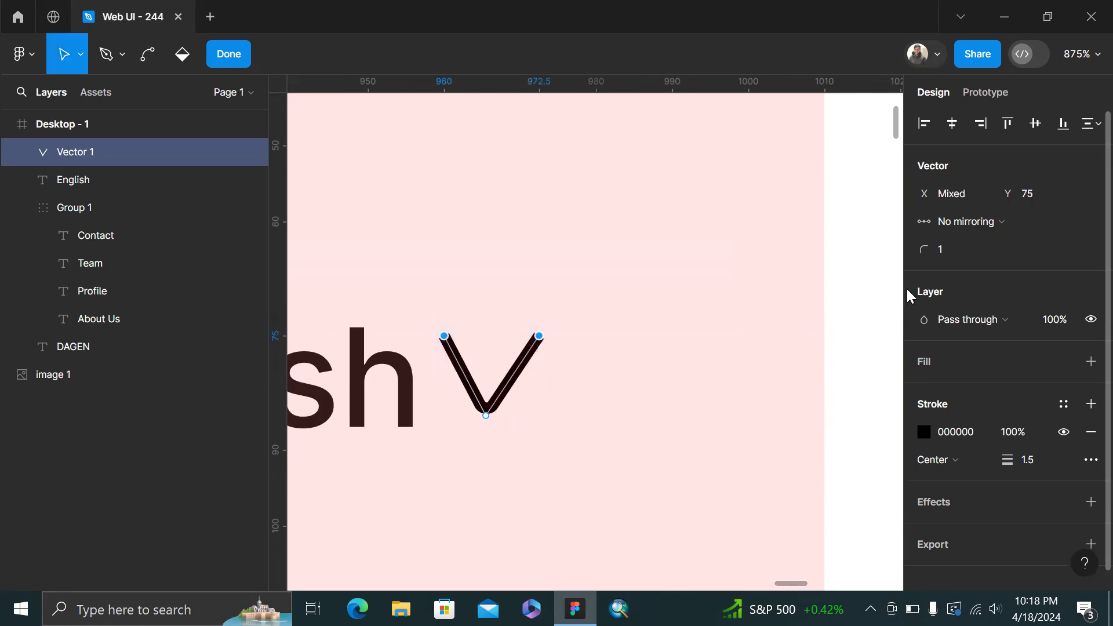
left_click(958, 248)
type("1")
key("Return")
key("Up")
key("Up")
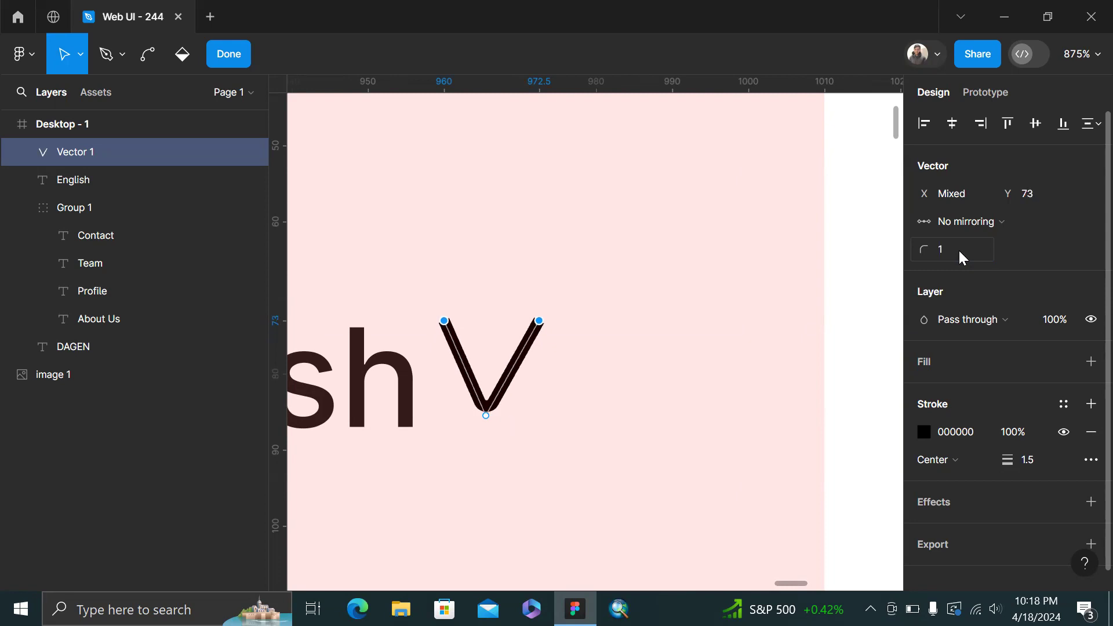
Undo the corner radius and upward move of the chevron's two upper endpoints, and finish editing the vector
key("ctrl+z")
key("ctrl+z")
left_click(959, 250)
key("Up")
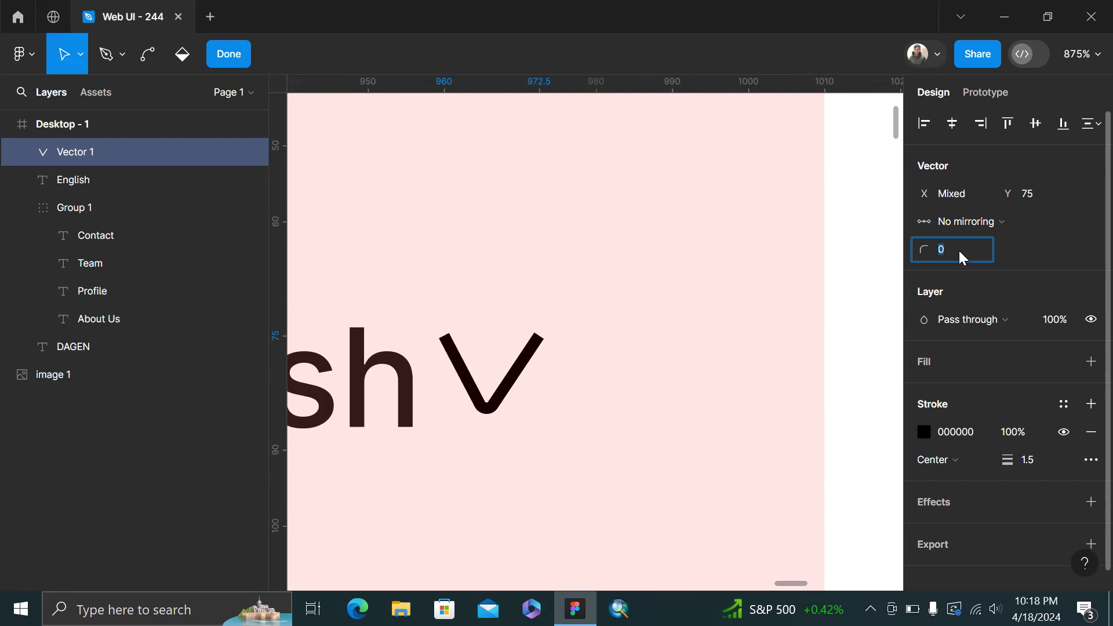
left_click(517, 476)
left_click(517, 476)
Scale the chevron down proportionally to about 8.33 × 7 beside the English text
scroll(487, 400, "down", 5)
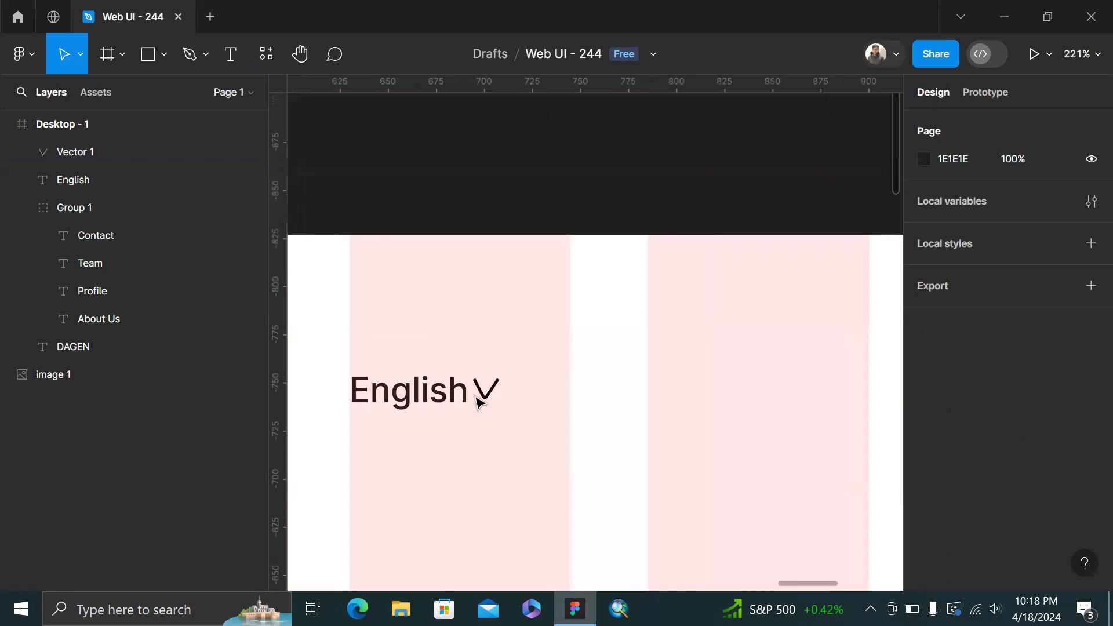
left_click(481, 401)
scroll(484, 399, "up", 6)
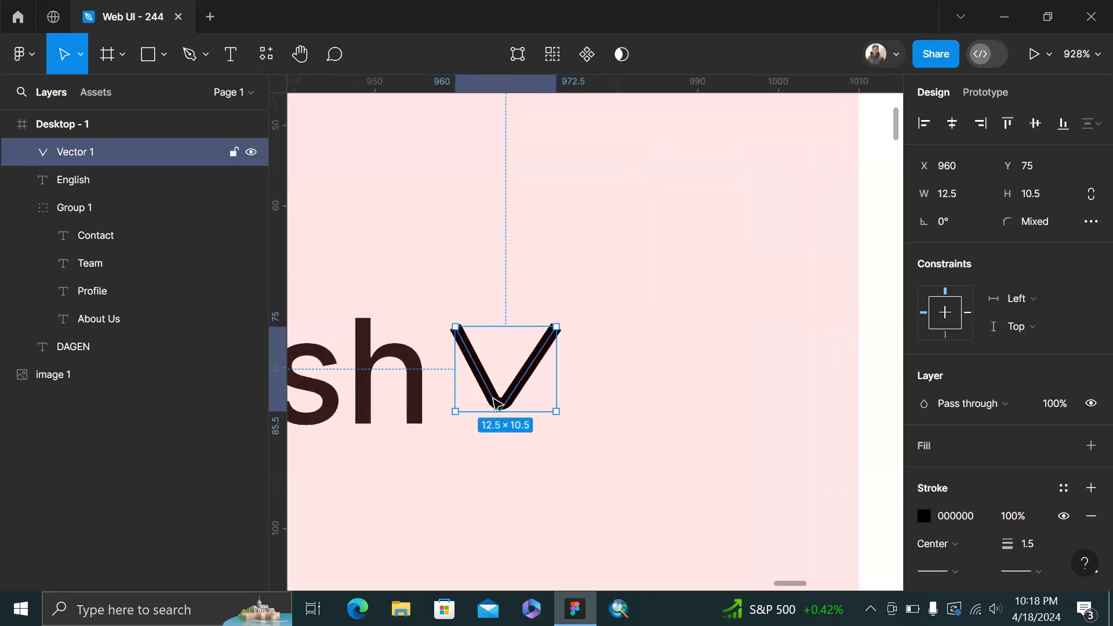
key("k")
left_click_drag(555, 411, 498, 420)
left_click(684, 429)
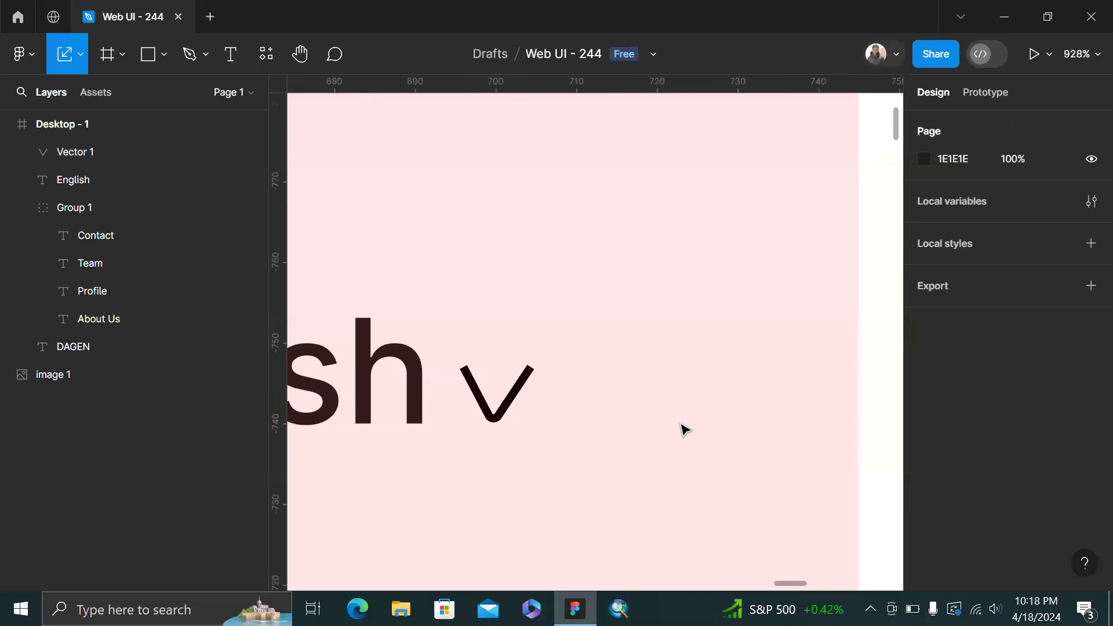
Compare the English dropdown with the reference header's English, Sign In and Sign Up items
scroll(684, 428, "down", 10)
scroll(660, 419, "up", 4)
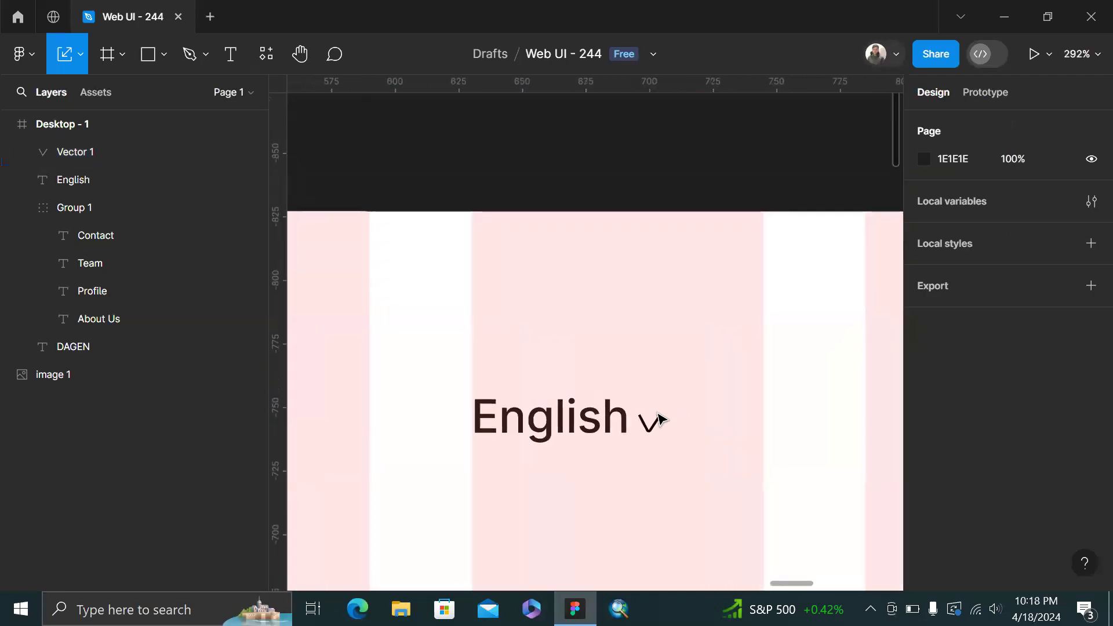
scroll(659, 419, "down", 6)
scroll(678, 332, "left", 5)
scroll(678, 332, "down", 5)
scroll(678, 332, "left", 5)
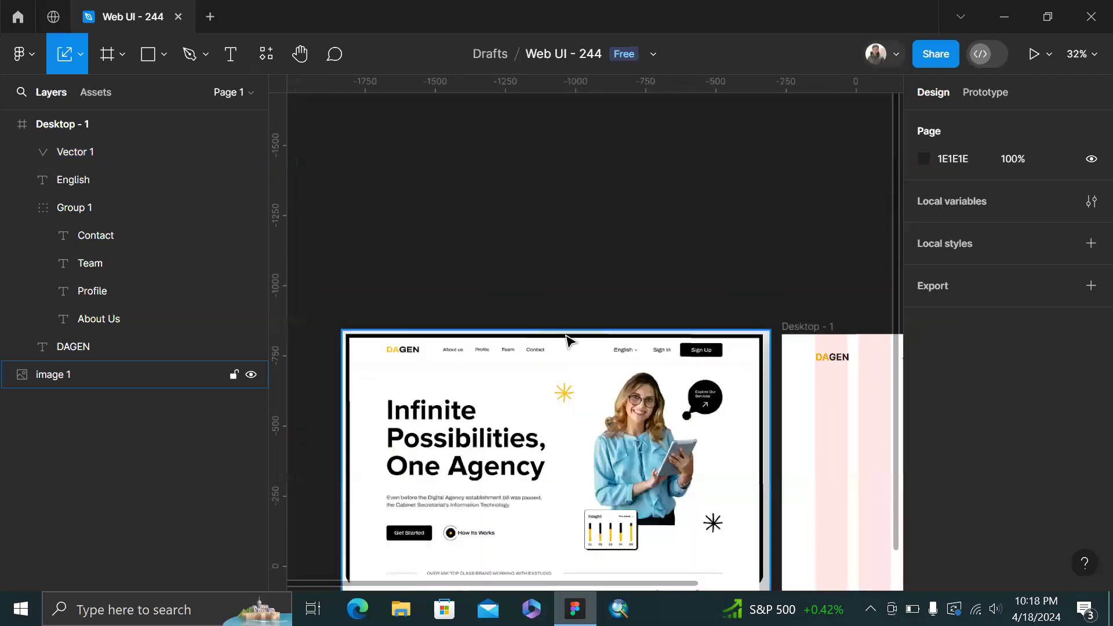
scroll(675, 353, "up", 4)
scroll(673, 371, "right", 2)
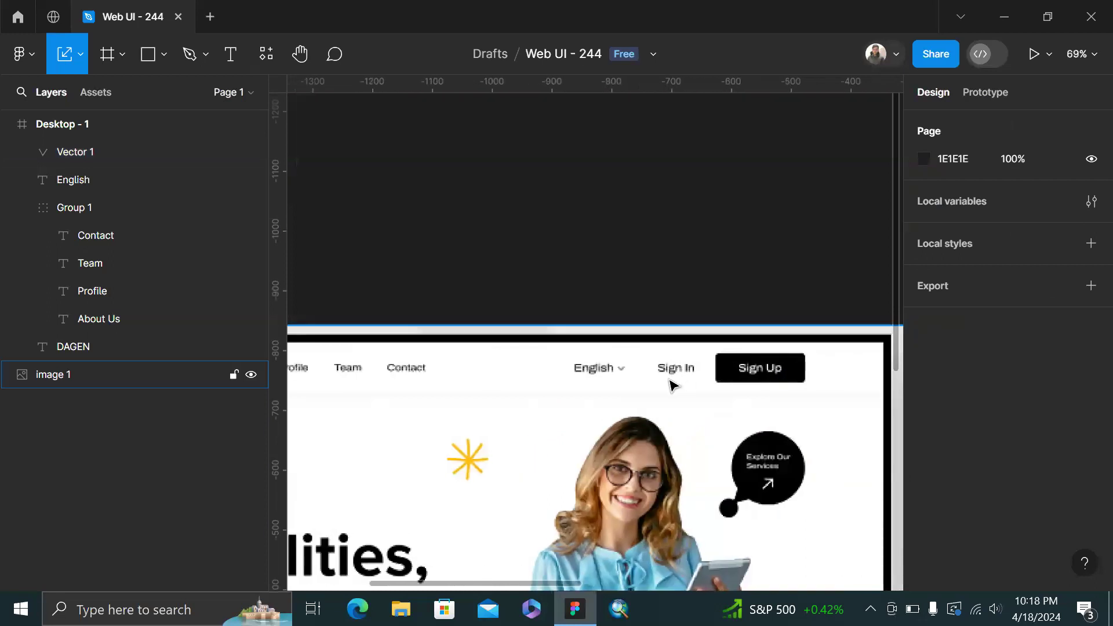
scroll(673, 385, "right", 10)
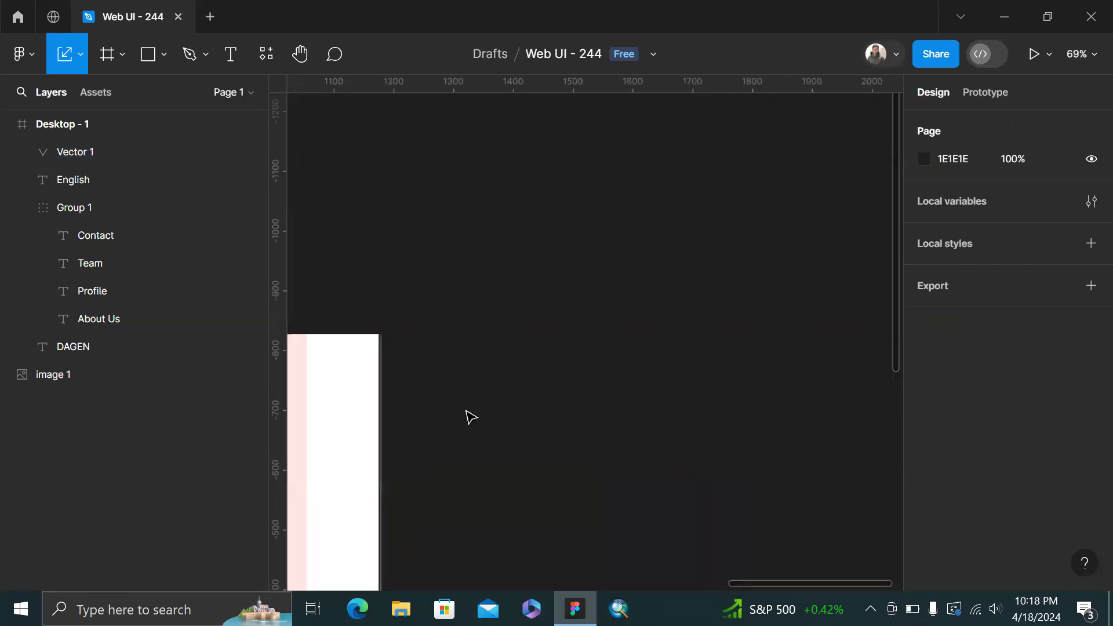
scroll(562, 415, "left", 10)
scroll(603, 382, "up", 5)
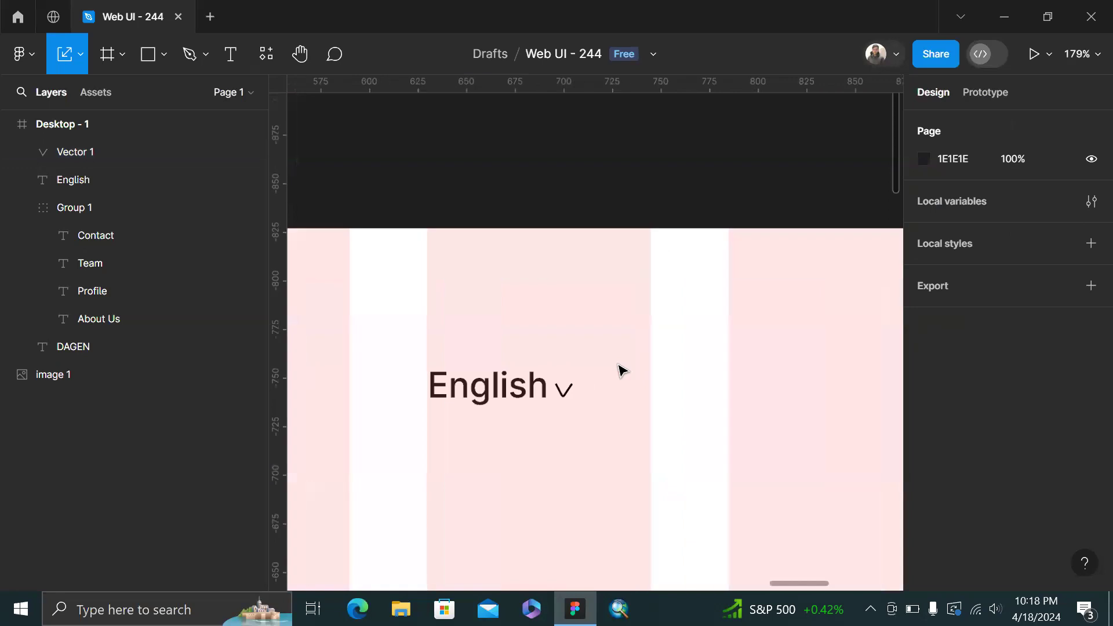
Scale the chevron down to a height of 5, and widen it to 8 × 5
scroll(620, 367, "up", 3)
left_click(542, 412)
scroll(542, 413, "up", 6)
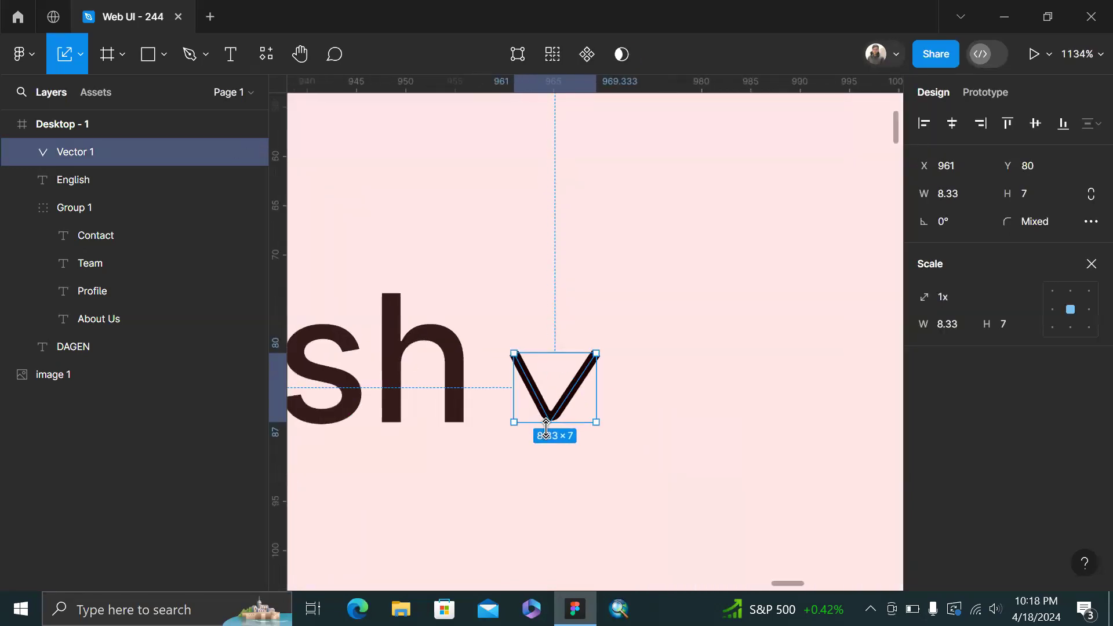
left_click_drag(546, 429, 551, 403)
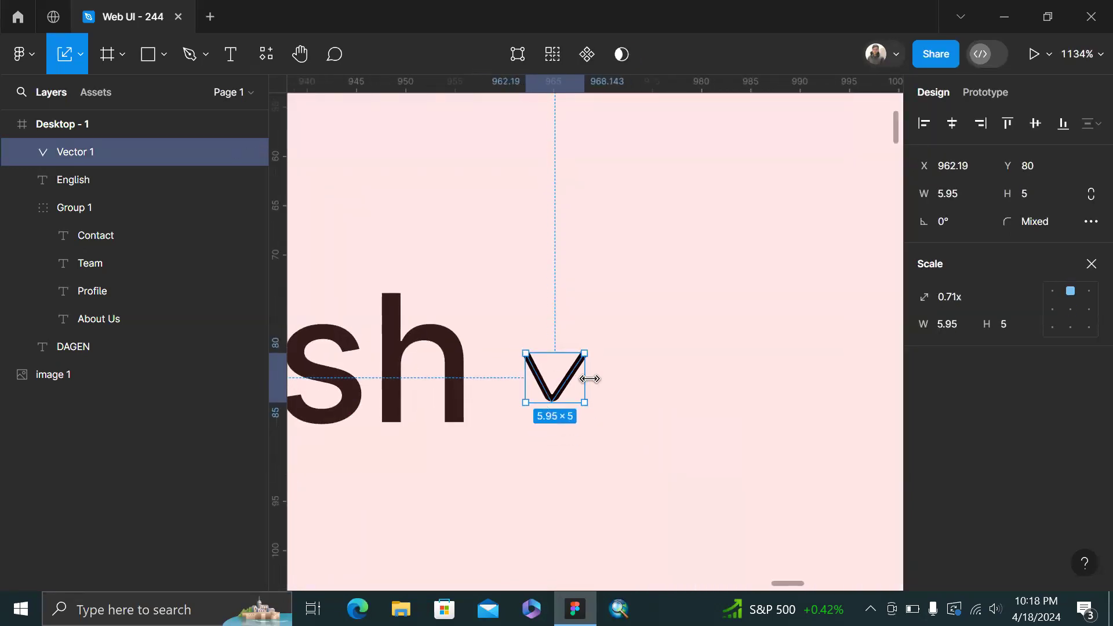
key("v")
left_click_drag(589, 379, 603, 379)
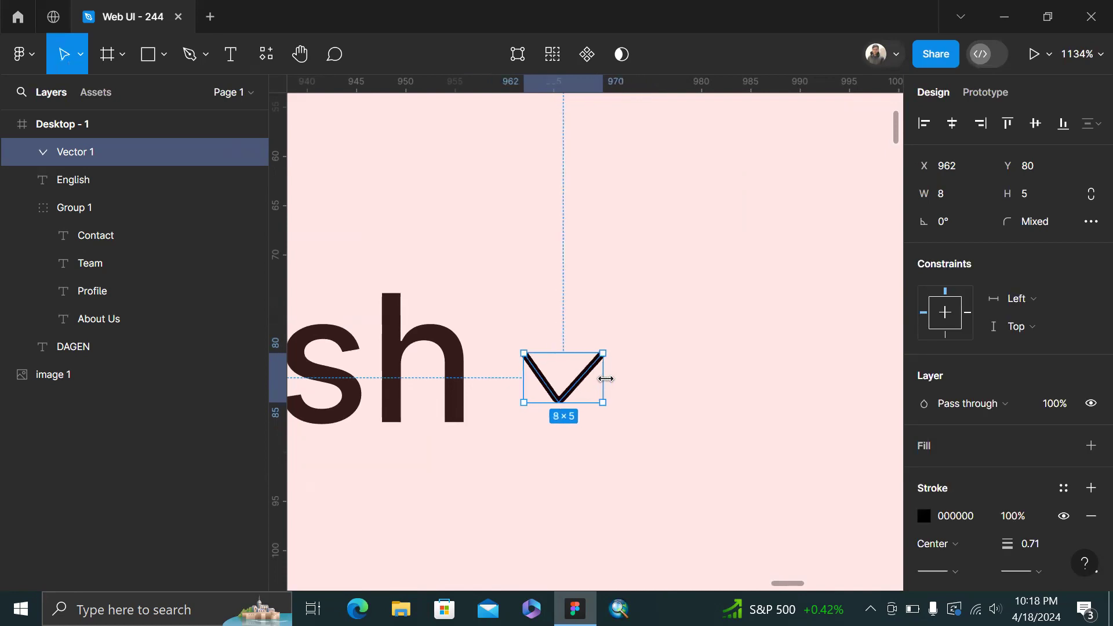
left_click(639, 378)
Move the chevron's upper-left endpoint to X 961.5, Y 79.5 and finish editing the vector
scroll(638, 378, "down", 1)
scroll(638, 378, "right", 3)
scroll(638, 378, "down", 2)
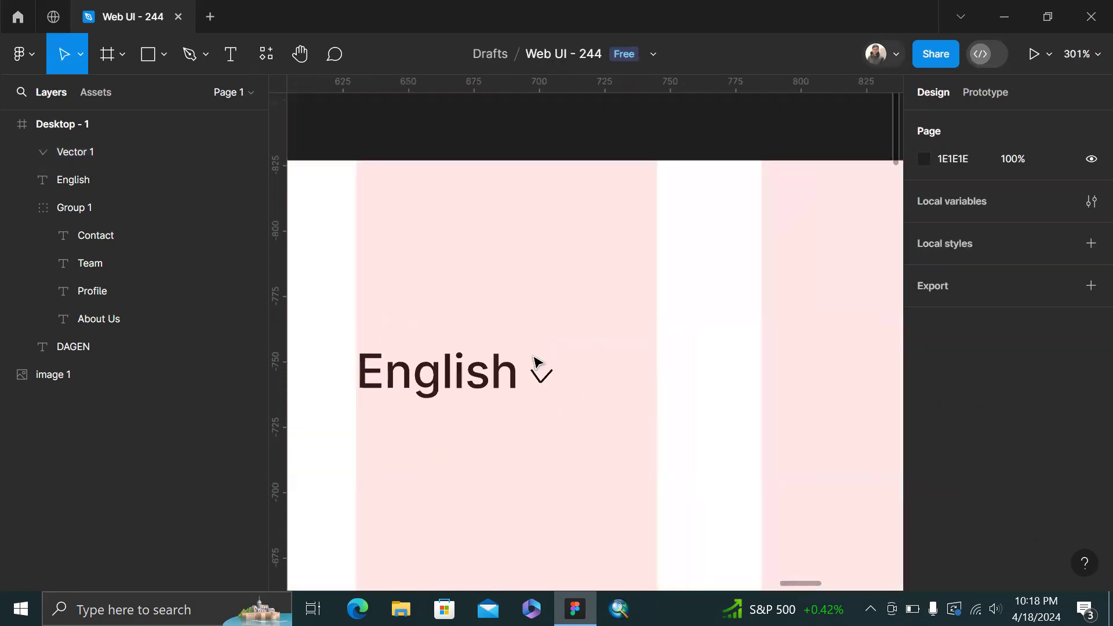
scroll(531, 358, "up", 2)
double_click(554, 417)
scroll(555, 420, "up", 5)
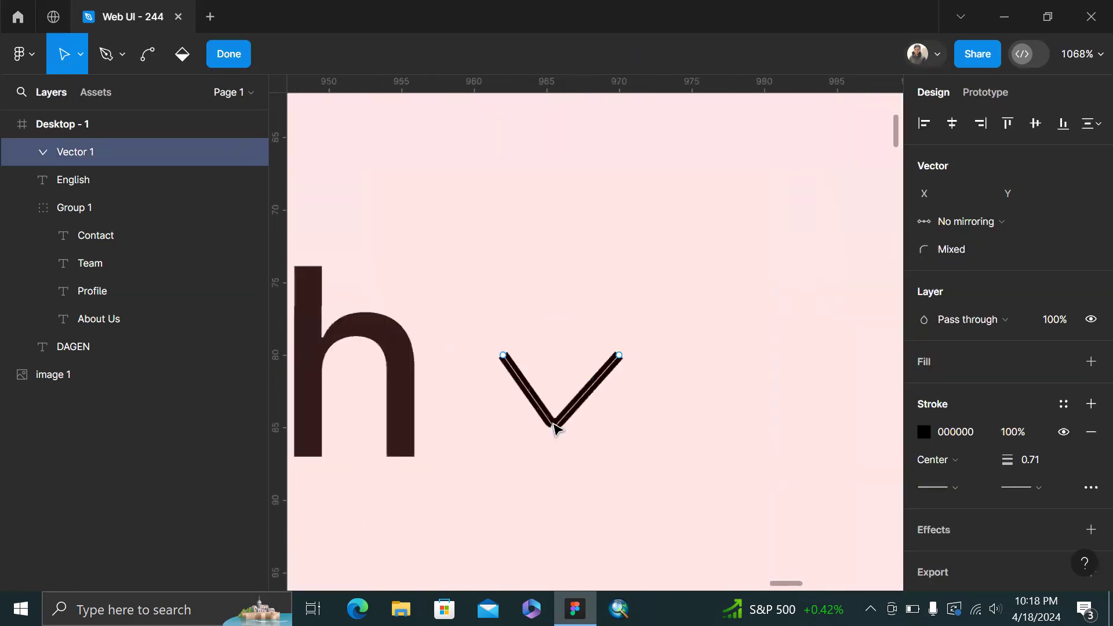
left_click(477, 322)
left_click_drag(474, 319, 467, 320)
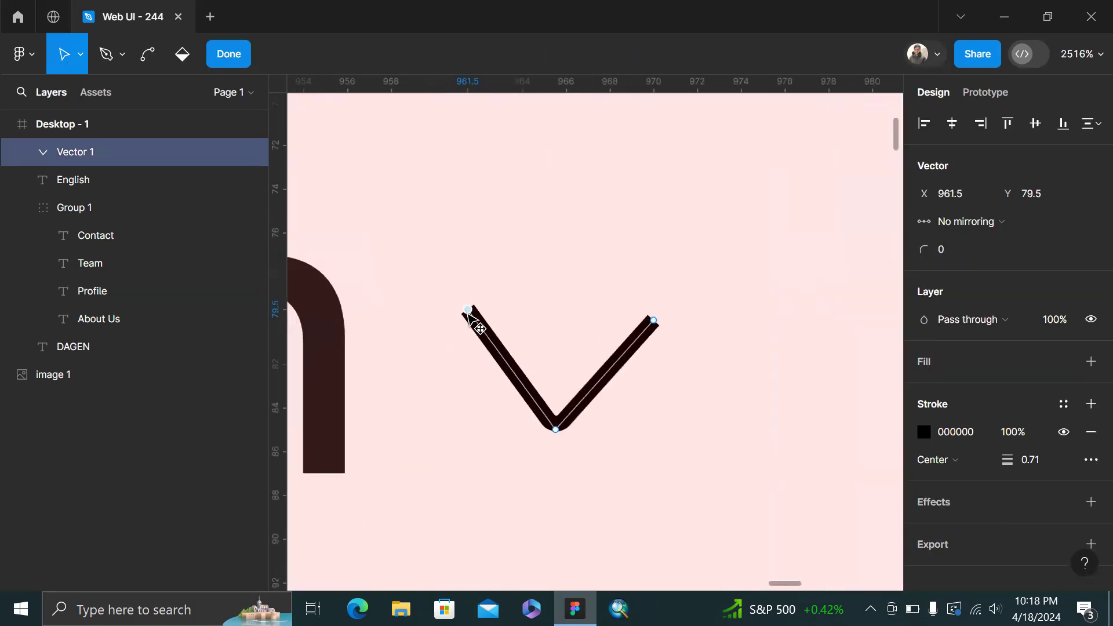
double_click(600, 262)
Duplicate the English text to the next grid column at X 1050, Y 69 and change its text to "Sign IN"
scroll(599, 261, "down", 8)
left_click(743, 148)
scroll(744, 147, "down", 4)
scroll(622, 197, "down", 1)
left_click(622, 192)
scroll(622, 192, "right", 2)
left_click_drag(506, 189, 678, 187)
double_click(675, 185)
type("Sign")
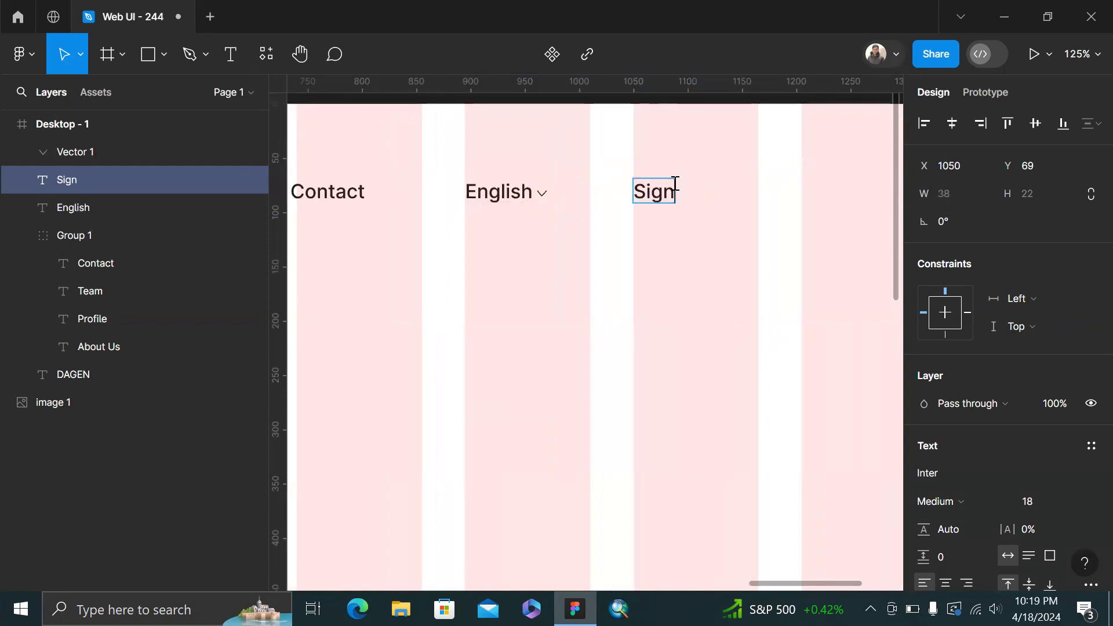
type(" IN")
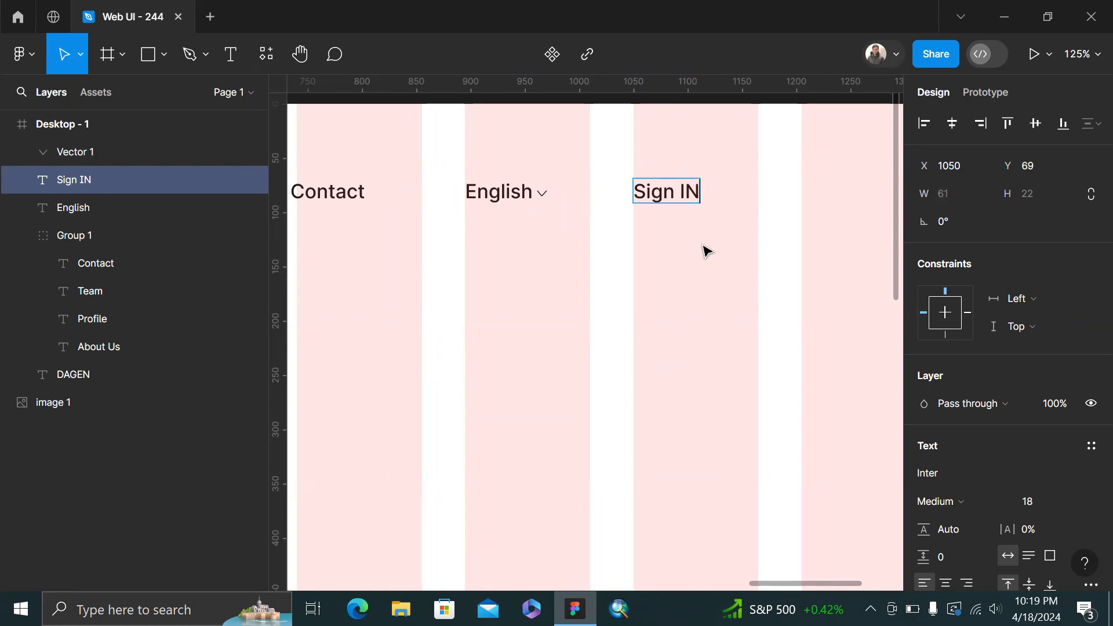
key("Escape")
Duplicate the Sign IN text to the last grid column at X 1205, Y 69 and change its text to "Sign UP"
scroll(703, 246, "right", 3)
left_click_drag(503, 185, 670, 201)
double_click(671, 201)
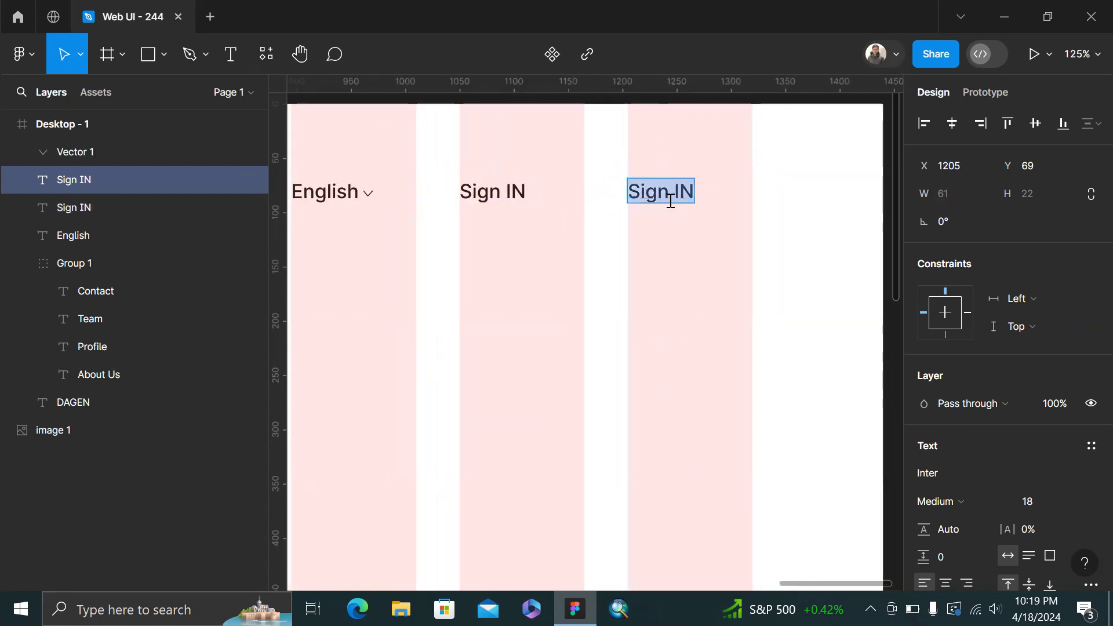
type("Sign Up")
key("BackSpace")
type("P")
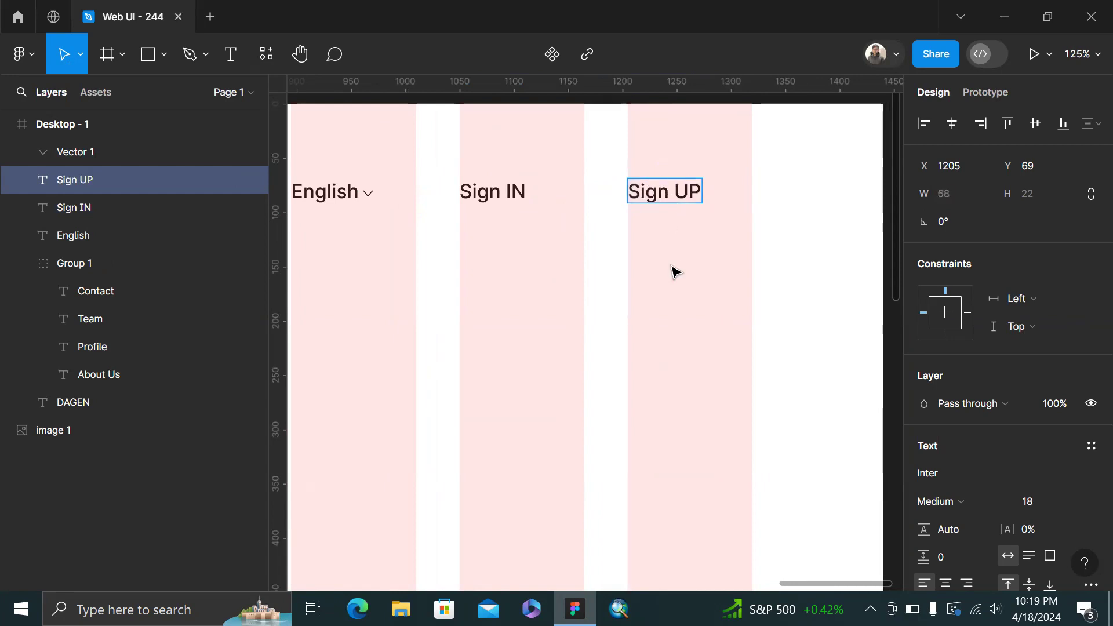
key("Escape")
Draw a rectangle about 223 × 70 below the Sign IN and Sign UP texts and set its size to 220 × 48
key("r")
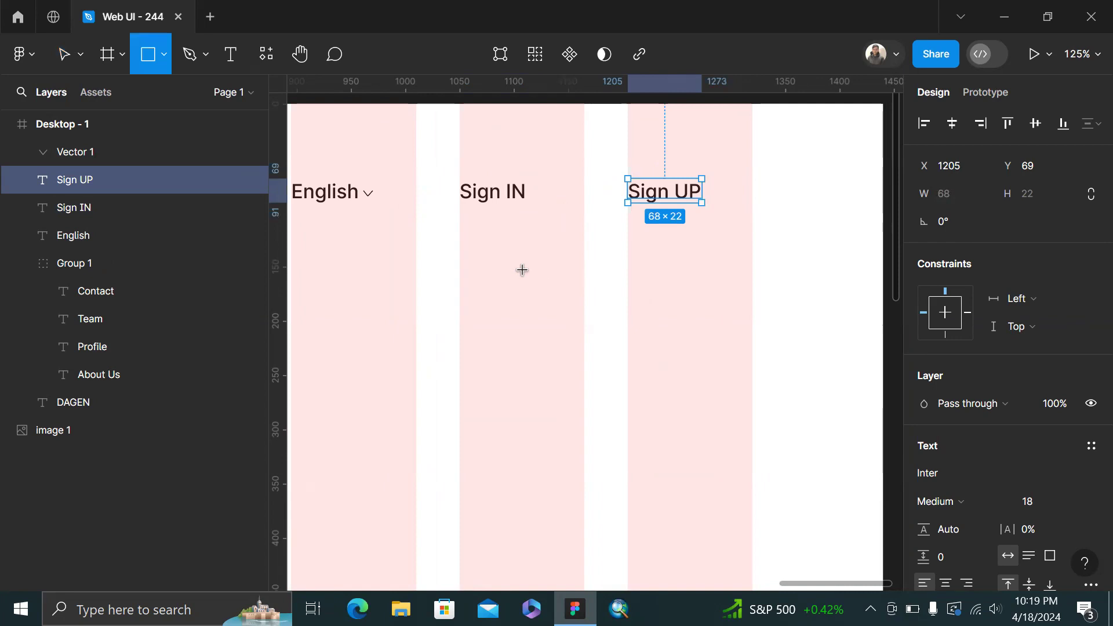
left_click_drag(459, 268, 701, 345)
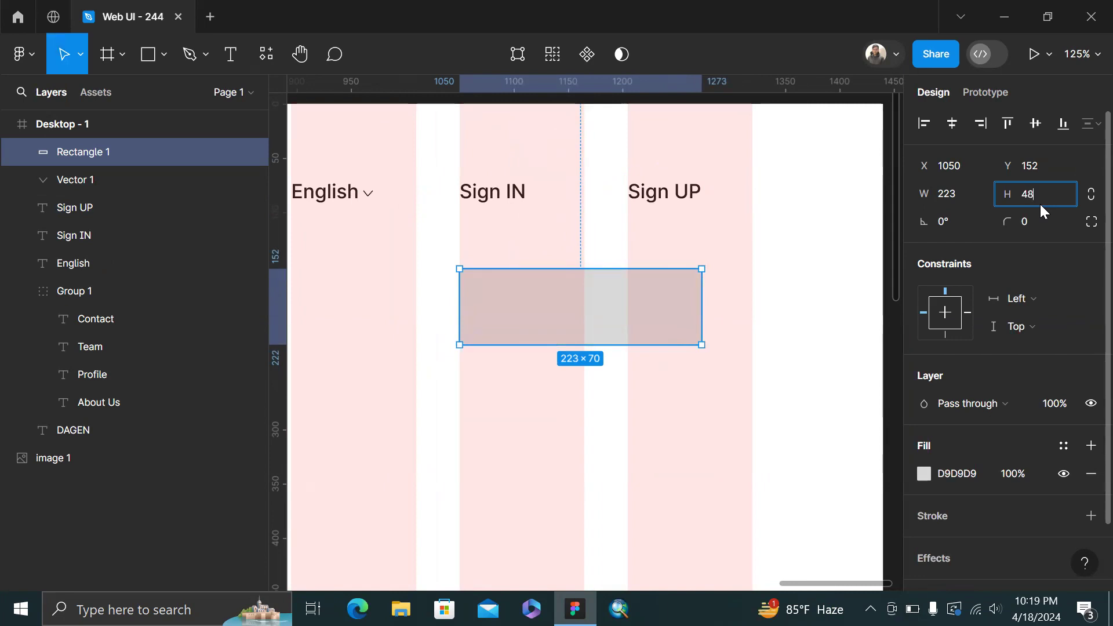
key("Return")
left_click(972, 200)
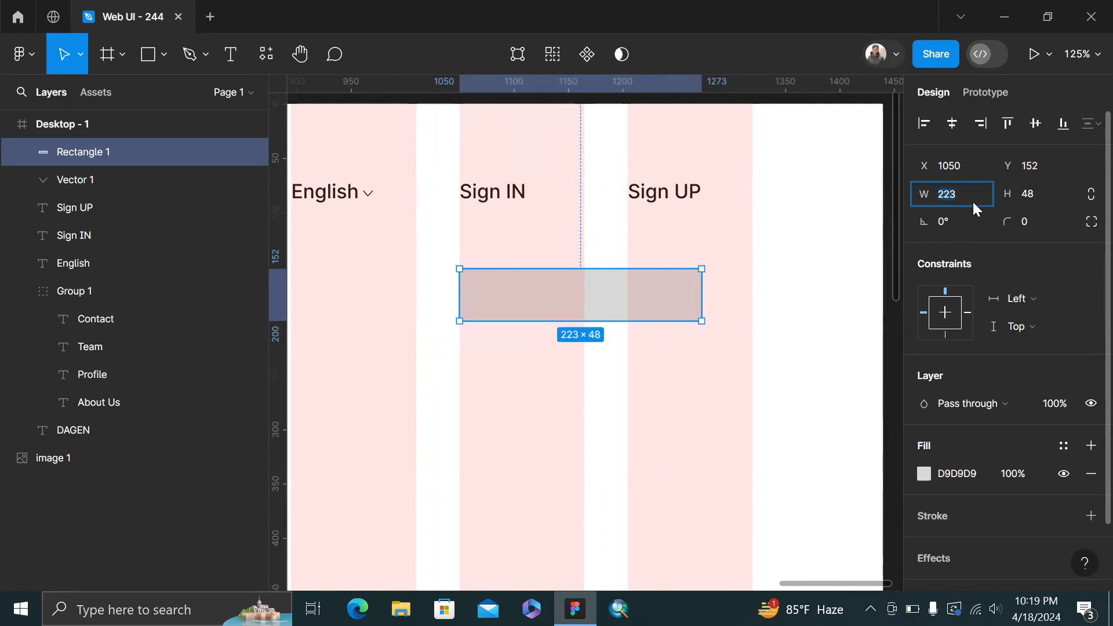
key("Down")
key("Down")
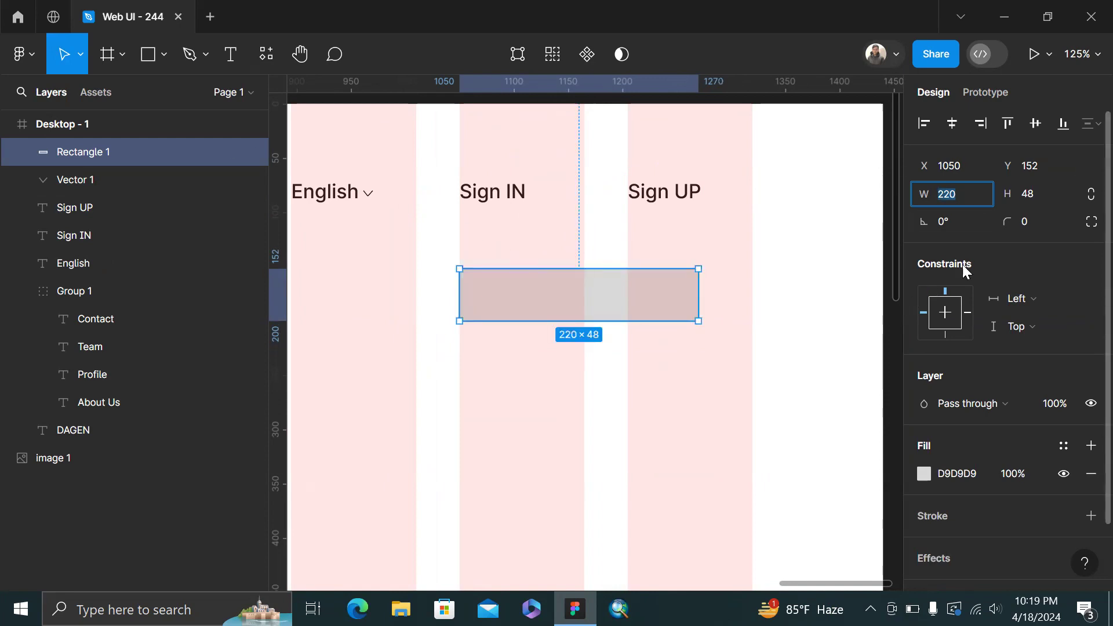
Move the rectangle over the reference image's Sign Up button and narrow it to 152 × 48 to match the button
left_click(1045, 212)
scroll(707, 236, "down", 4)
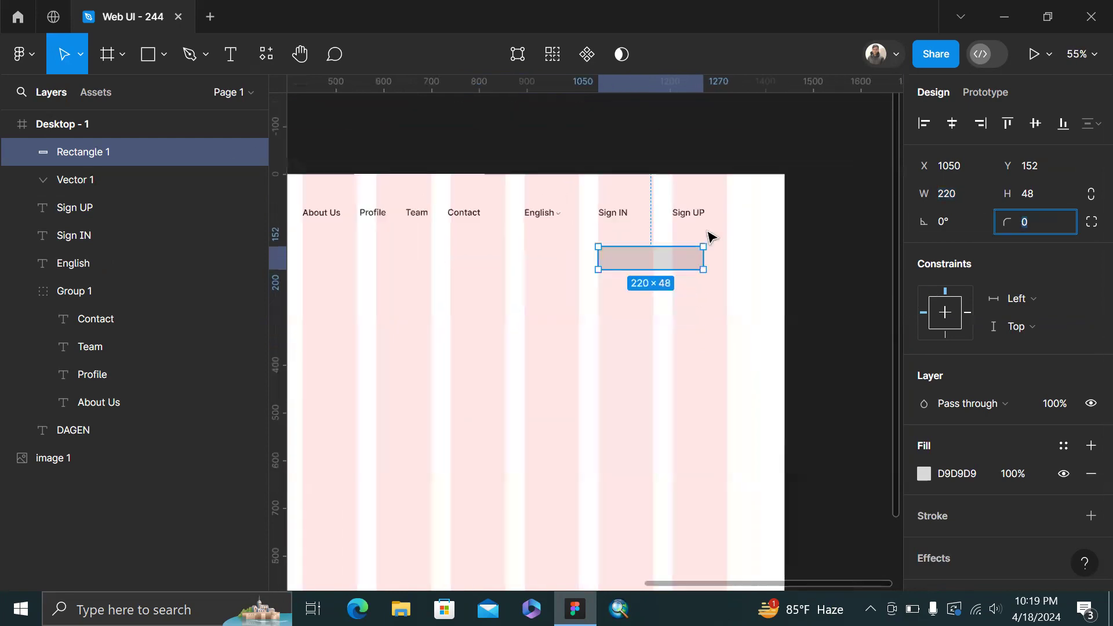
scroll(710, 236, "left", 5)
scroll(708, 236, "right", 4)
scroll(777, 250, "down", 4)
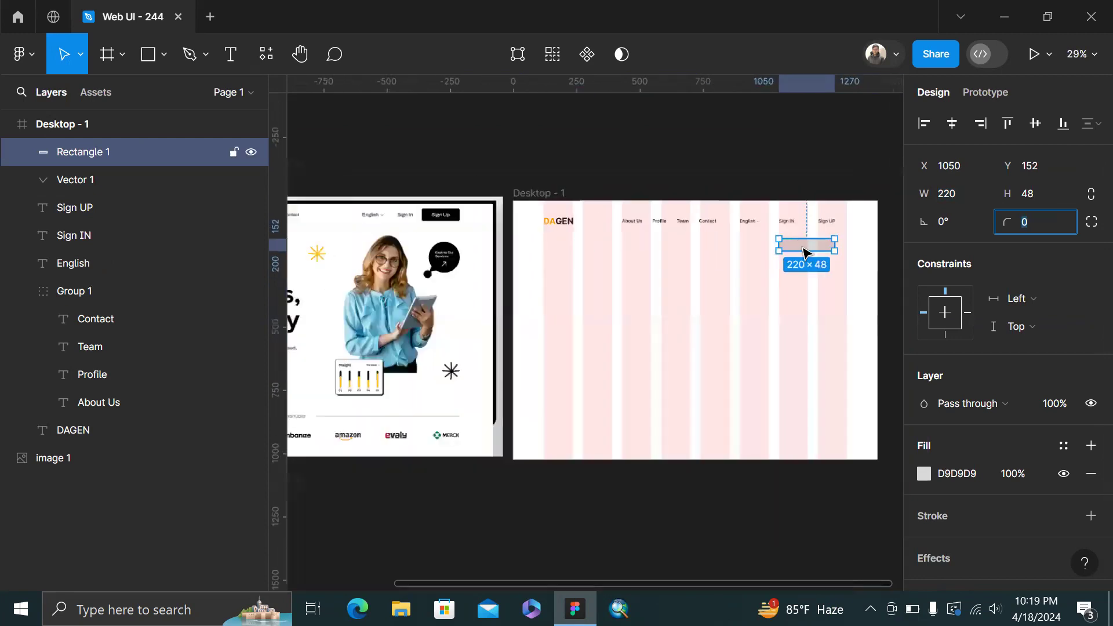
left_click_drag(801, 245, 638, 198)
scroll(417, 219, "up", 8)
scroll(779, 197, "right", 3)
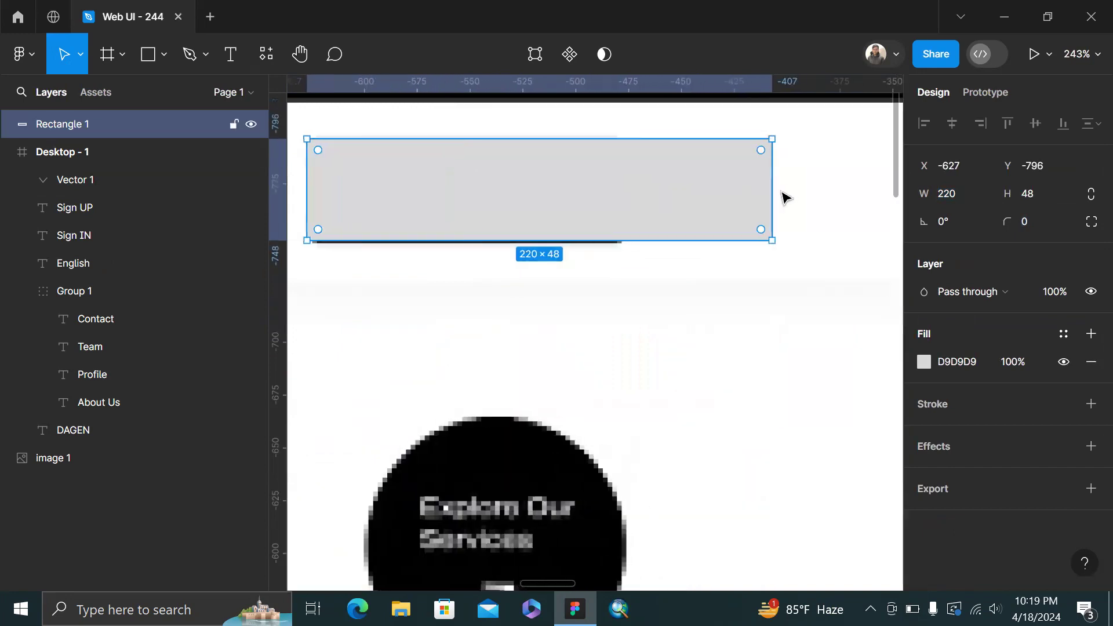
left_click_drag(771, 192, 626, 220)
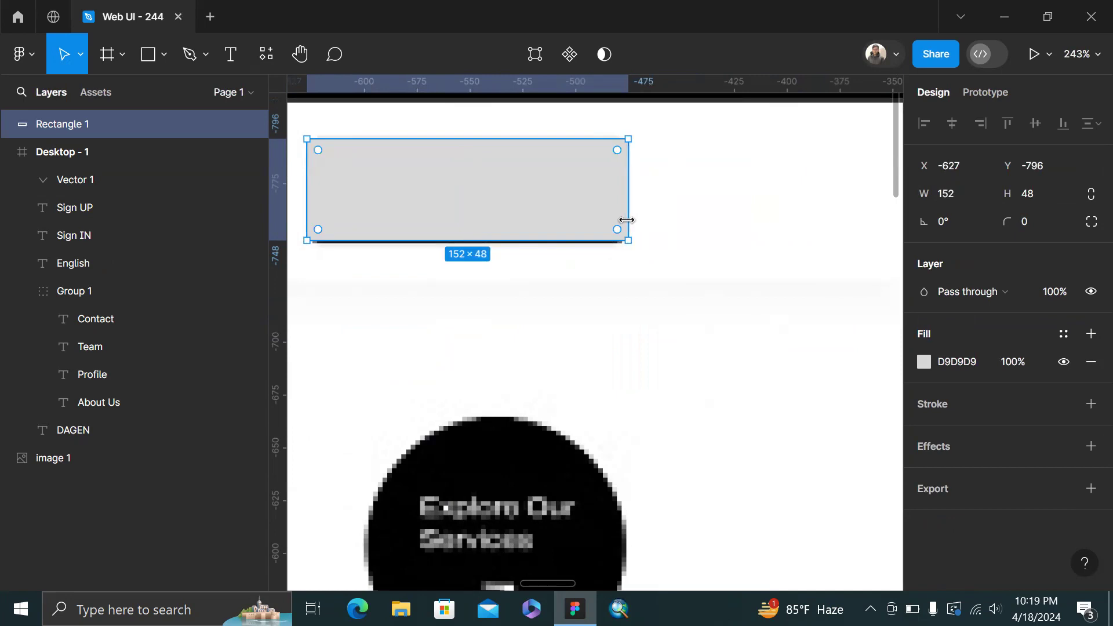
Try a width of 150 for the rectangle over the reference Sign Up button, and undo the change
scroll(626, 220, "down", 4)
left_click(968, 194)
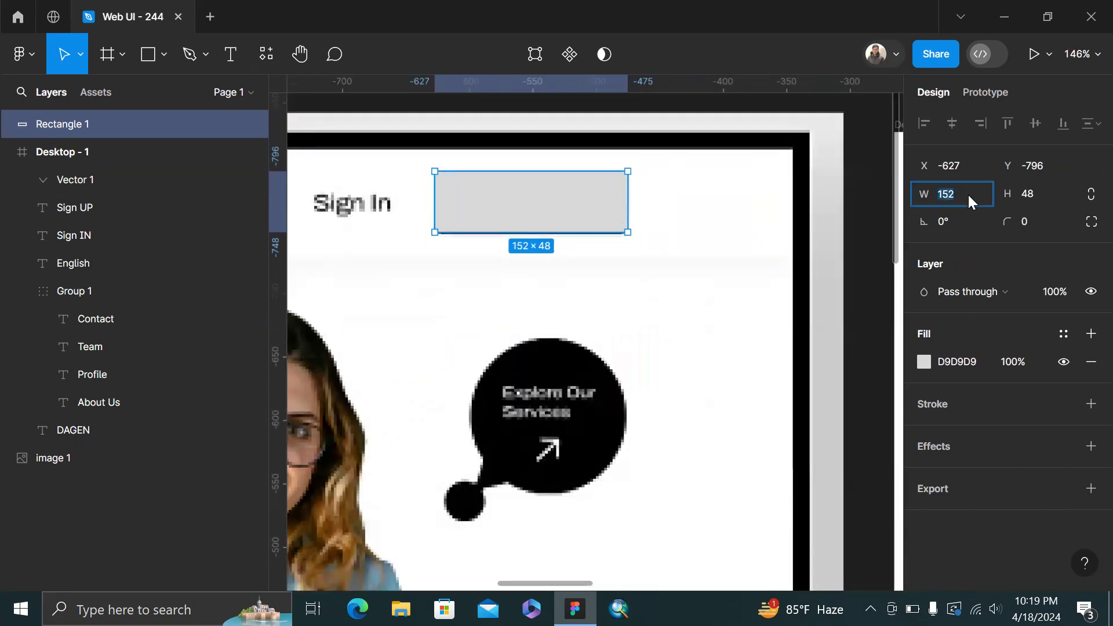
type("150")
key("Return")
right_click(555, 225)
left_click(527, 256)
key("ctrl+z")
Move the rectangle just below the reference Sign Up button and fill it with the button's sampled black, 000000
left_click_drag(519, 226, 520, 291)
key("i")
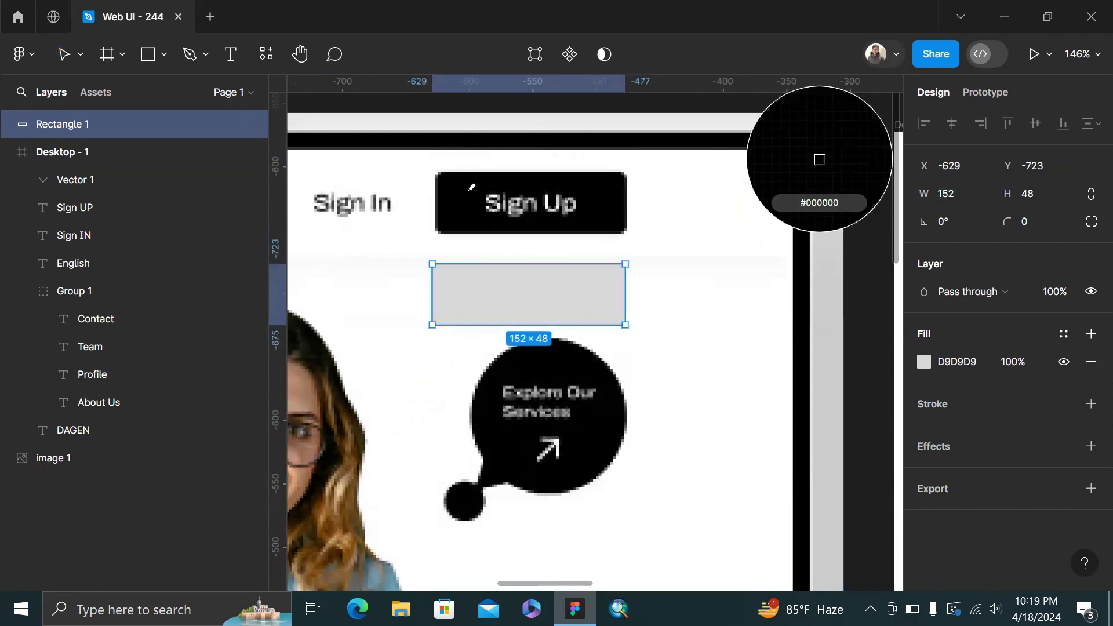
left_click(462, 191)
Try a corner radius of 4 on the black rectangle, and set it to 8
left_click(1037, 214)
type("4")
key("Return")
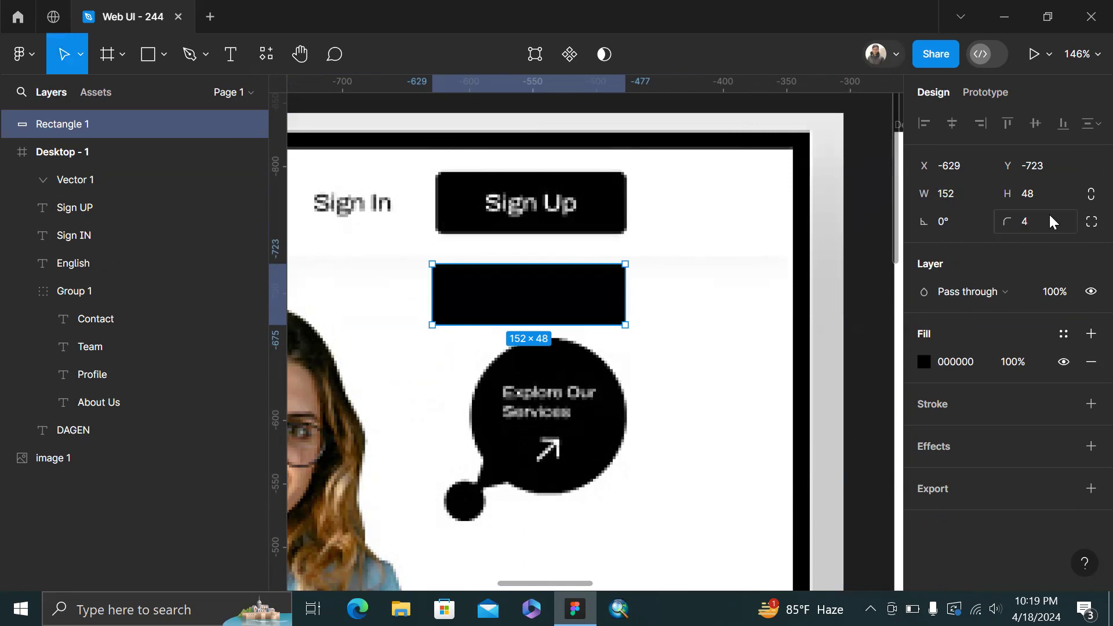
type("8")
key("Return")
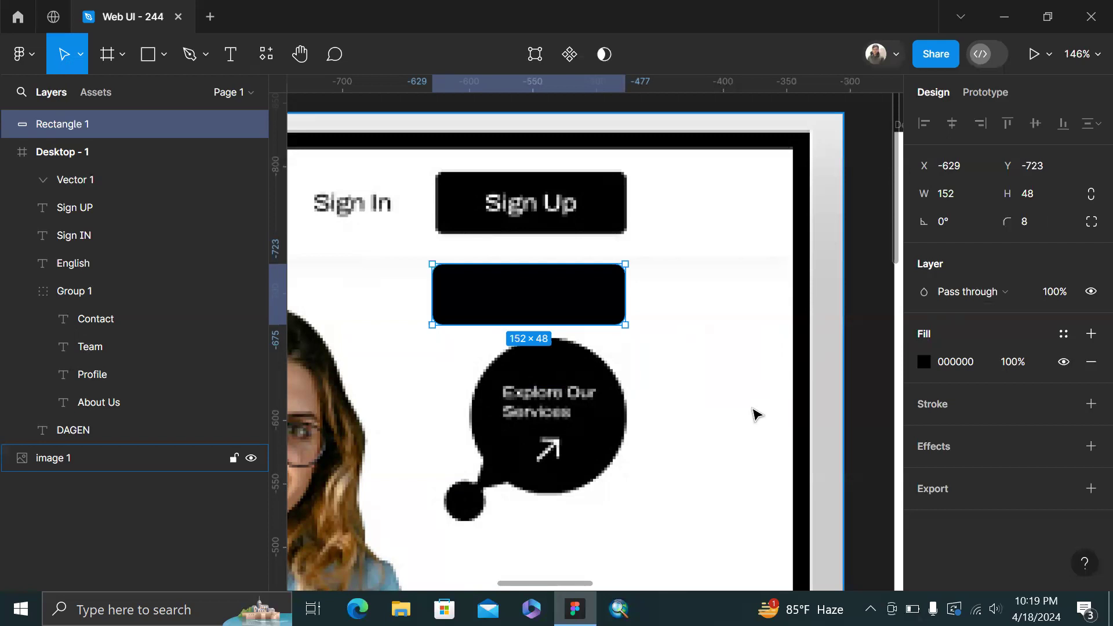
Transfer the black rectangle from the reference image into the Desktop - 1 frame, layered directly above the Sign UP text
key("Delete")
scroll(756, 414, "down", 5)
scroll(756, 415, "right", 8)
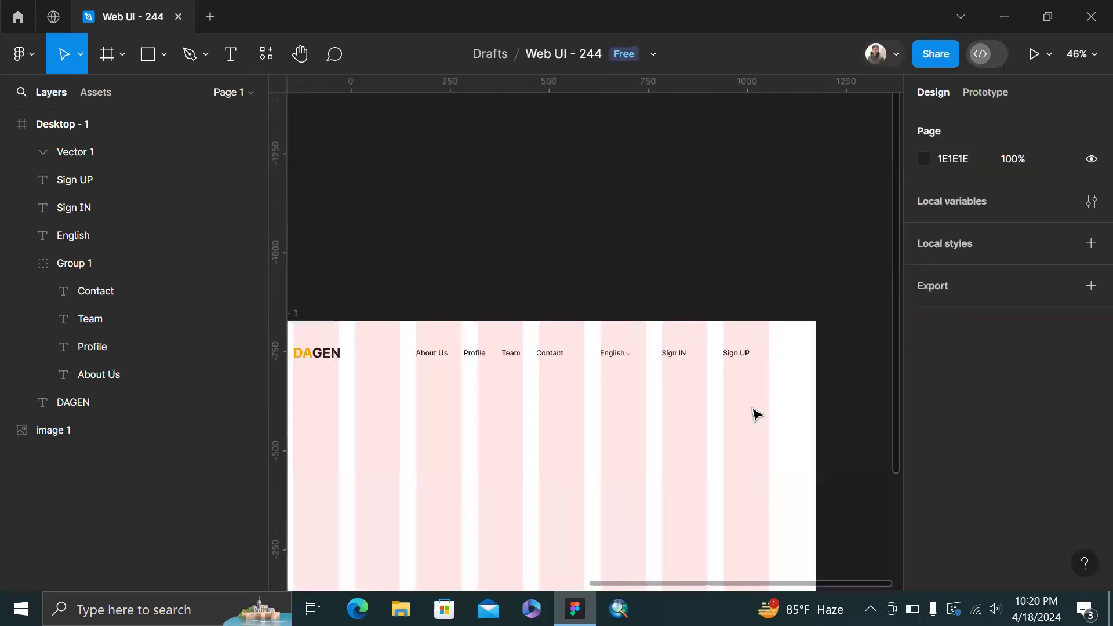
left_click(749, 354)
scroll(748, 350, "up", 5)
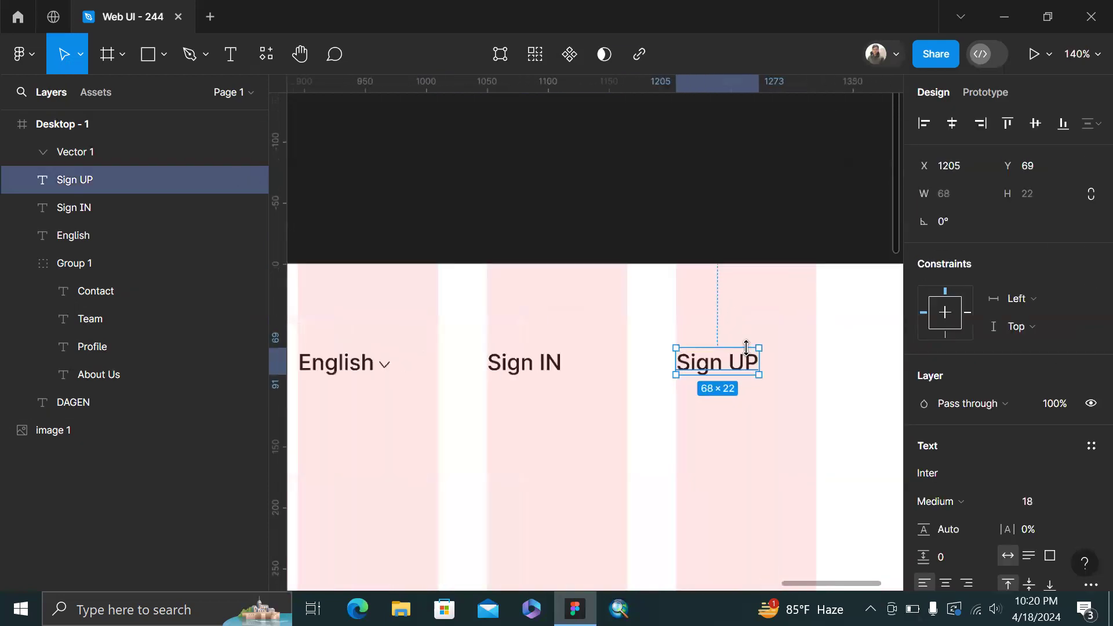
key("ctrl+z")
Set the fill of the Sign UP text to white, FFFFFF
left_click(729, 364)
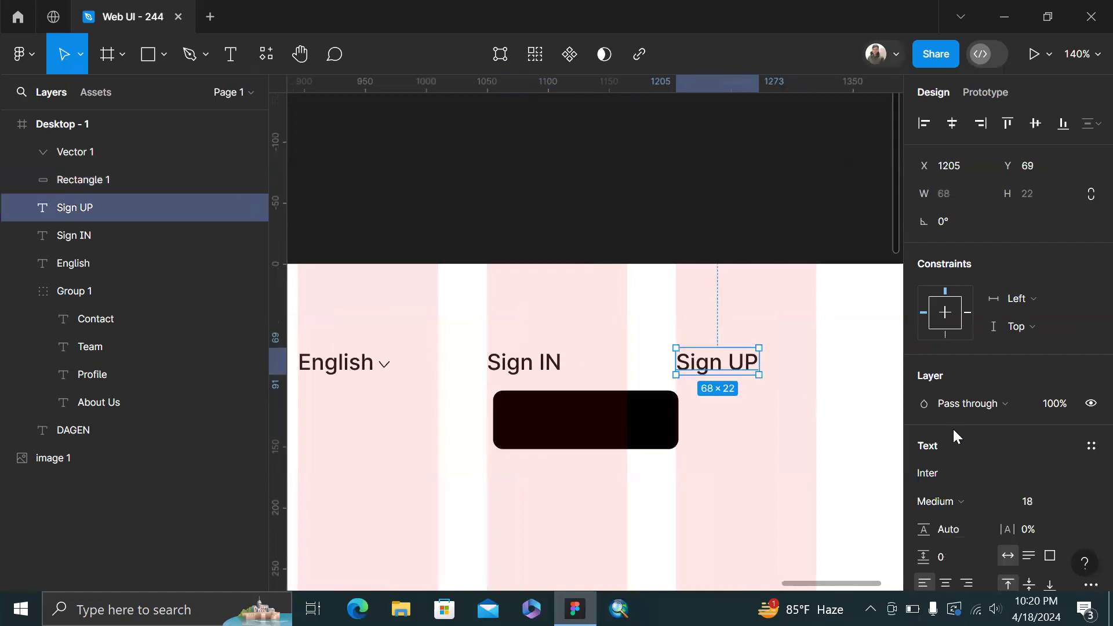
scroll(954, 436, "down", 4)
left_click(919, 394)
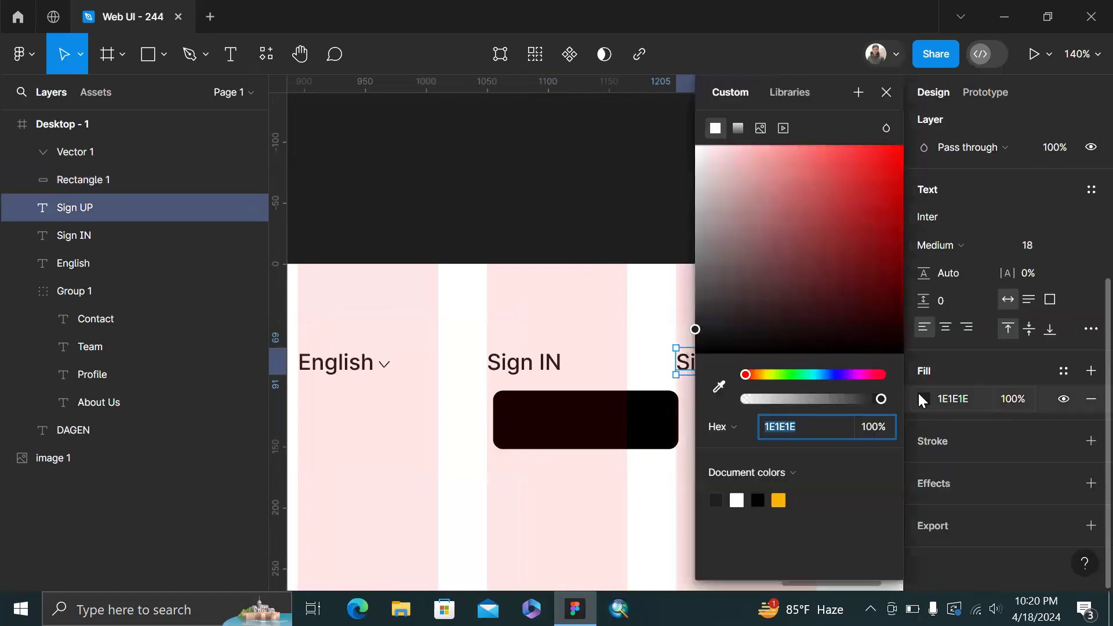
left_click_drag(756, 185, 550, 116)
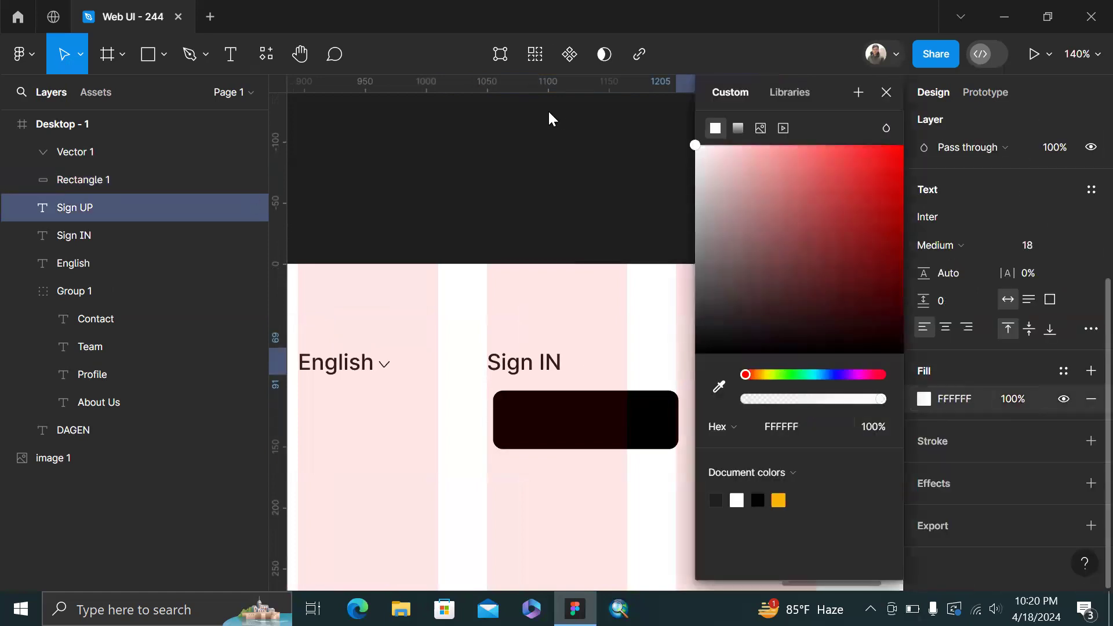
left_click(883, 94)
Cut the Sign UP text and paste it centred over the black rectangle, layered above it
left_click_drag(735, 370, 602, 429)
key("ctrl+x")
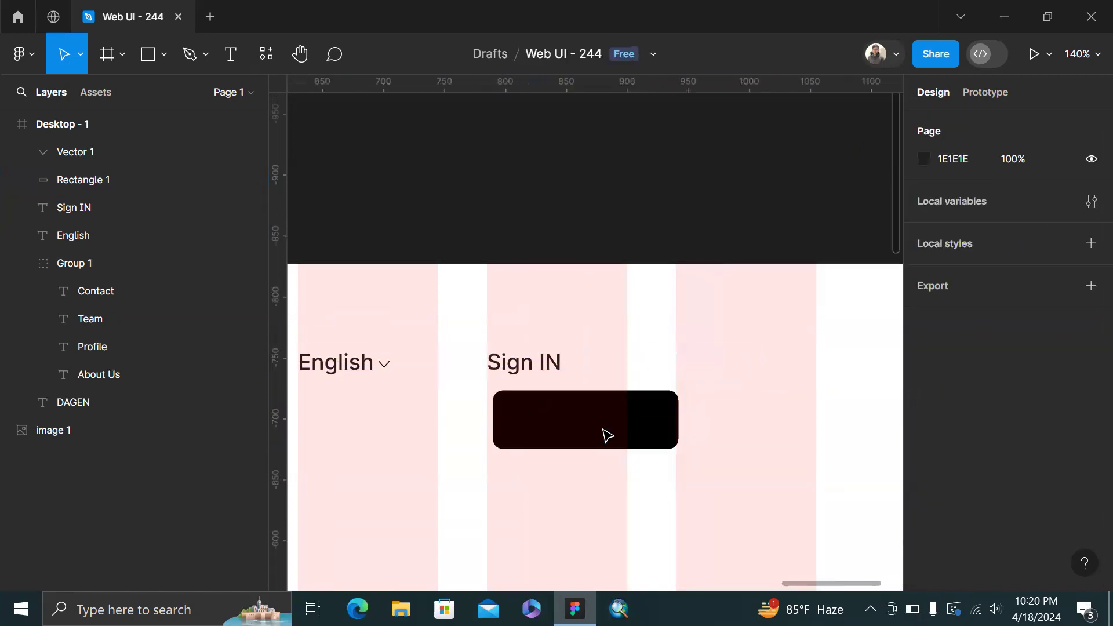
left_click(603, 429)
key("ctrl+v")
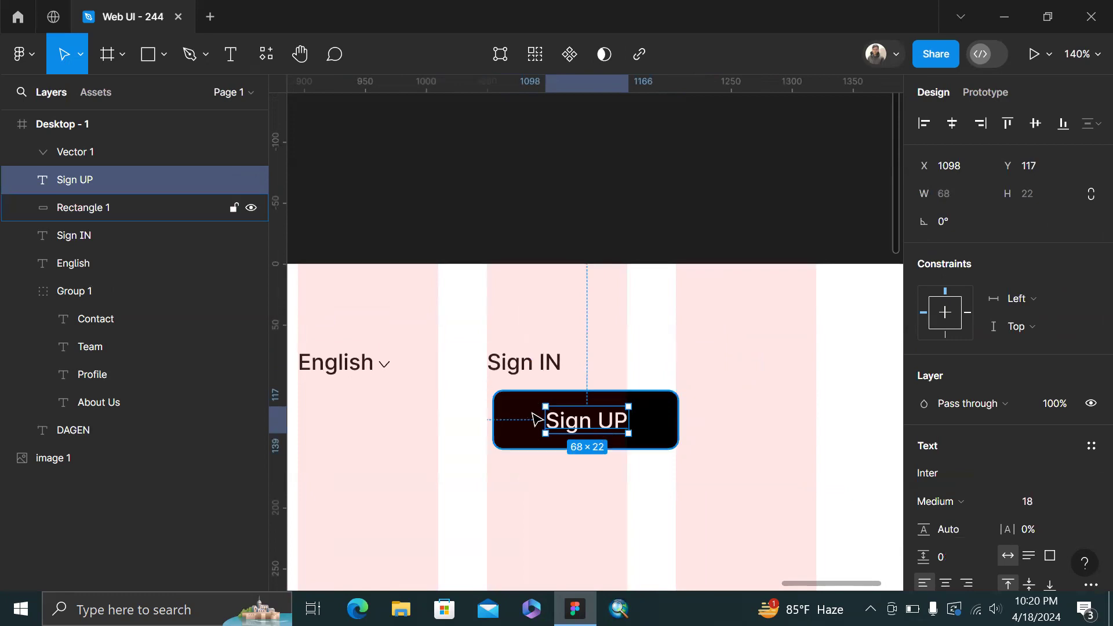
left_click(534, 415)
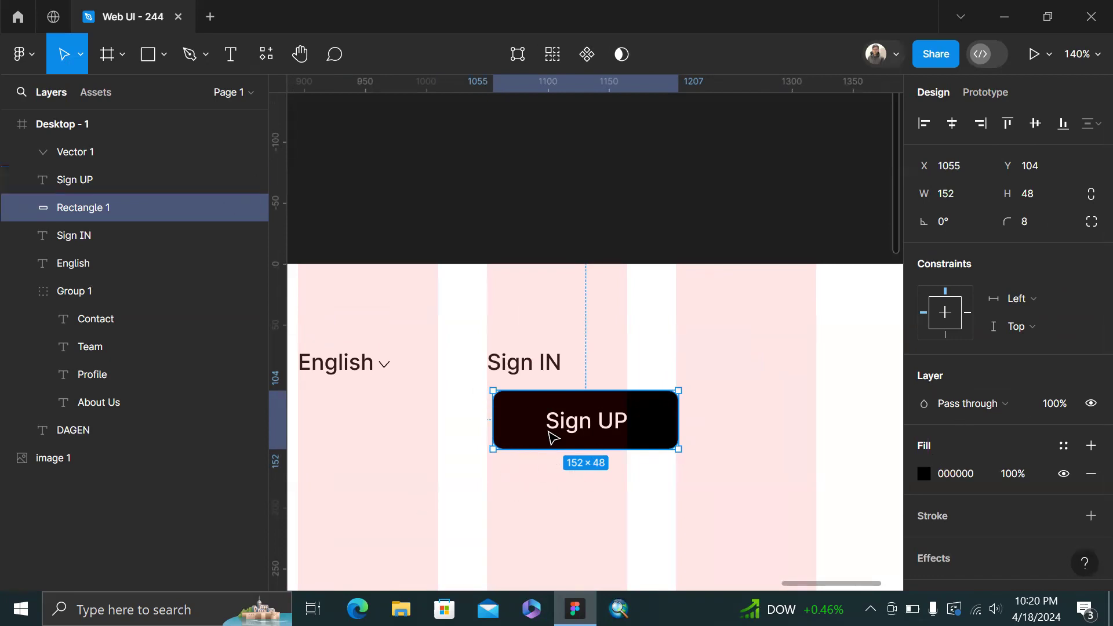
left_click(616, 483)
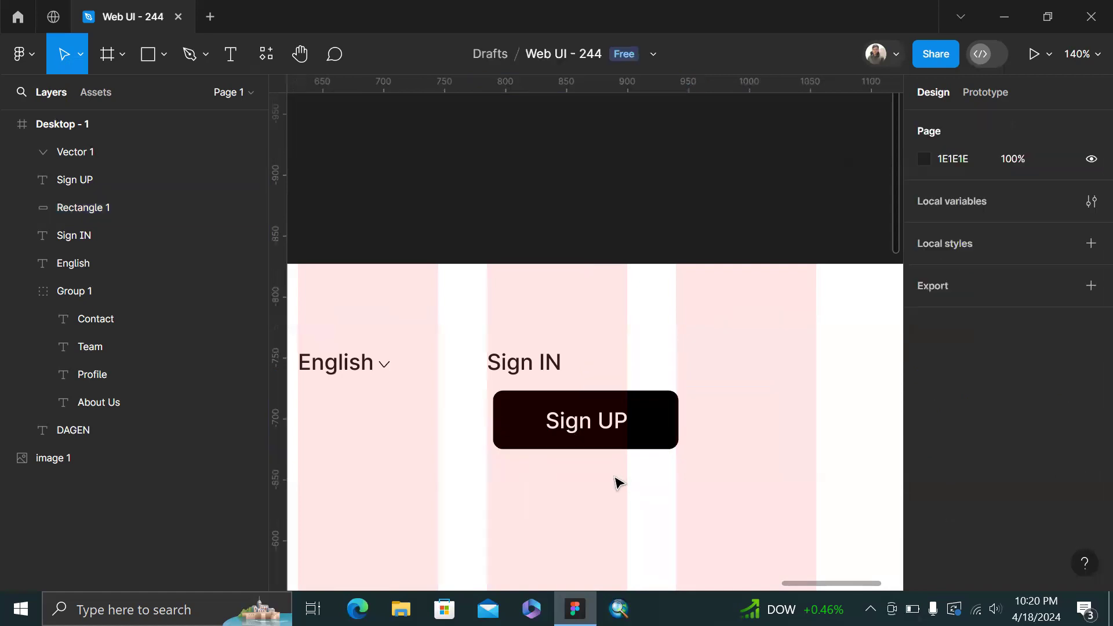
Group the Sign UP text with the black rectangle and convert the group into a frame
left_click_drag(628, 481, 565, 426)
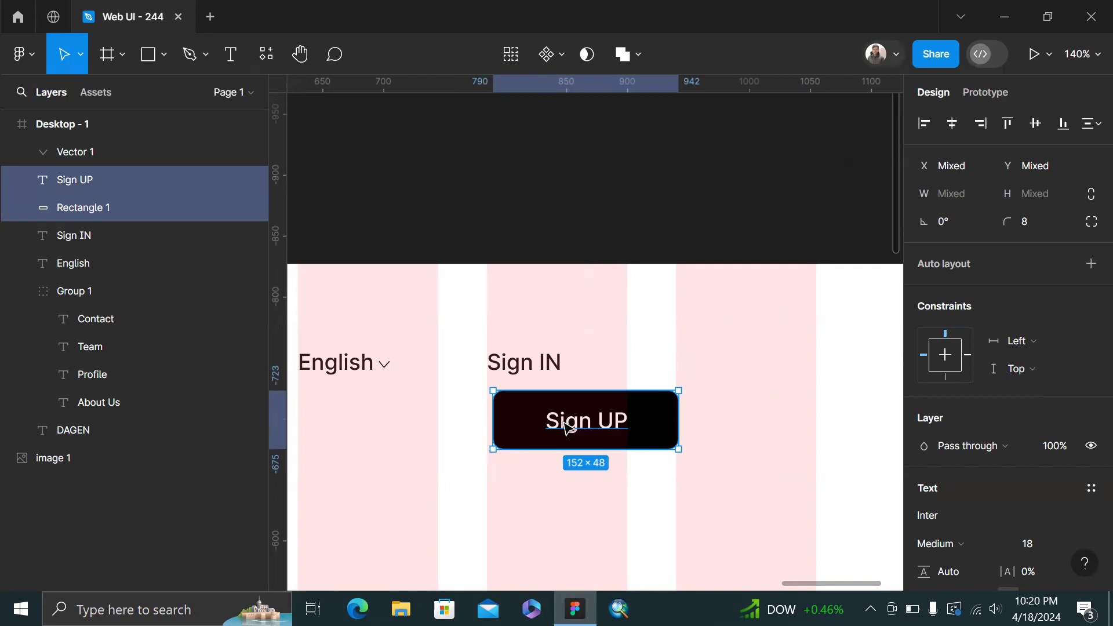
key("ctrl+g")
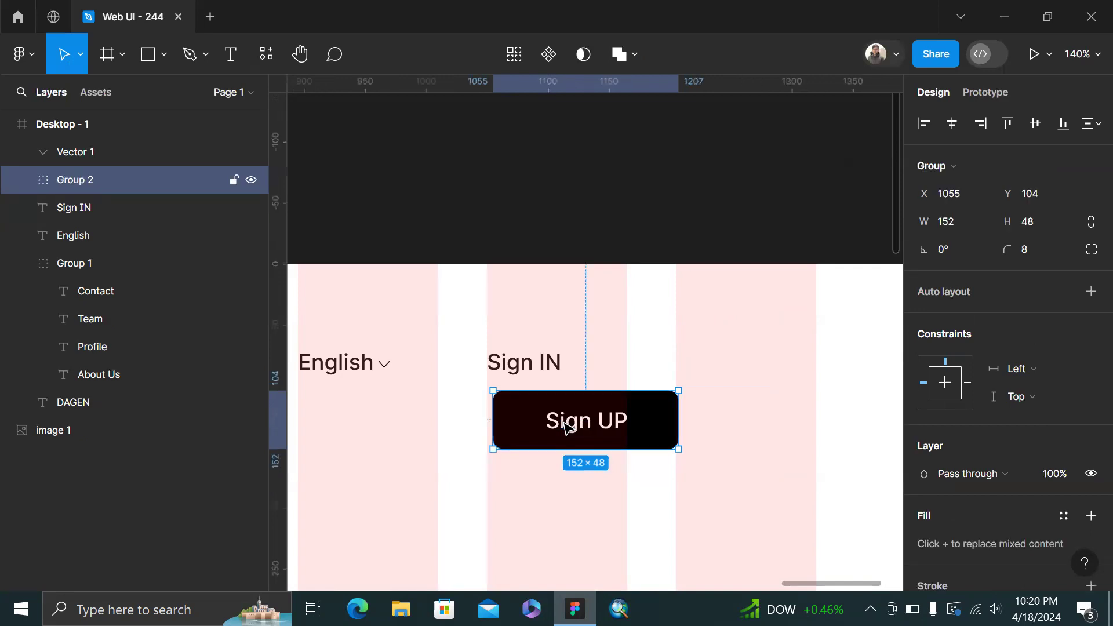
left_click(947, 165)
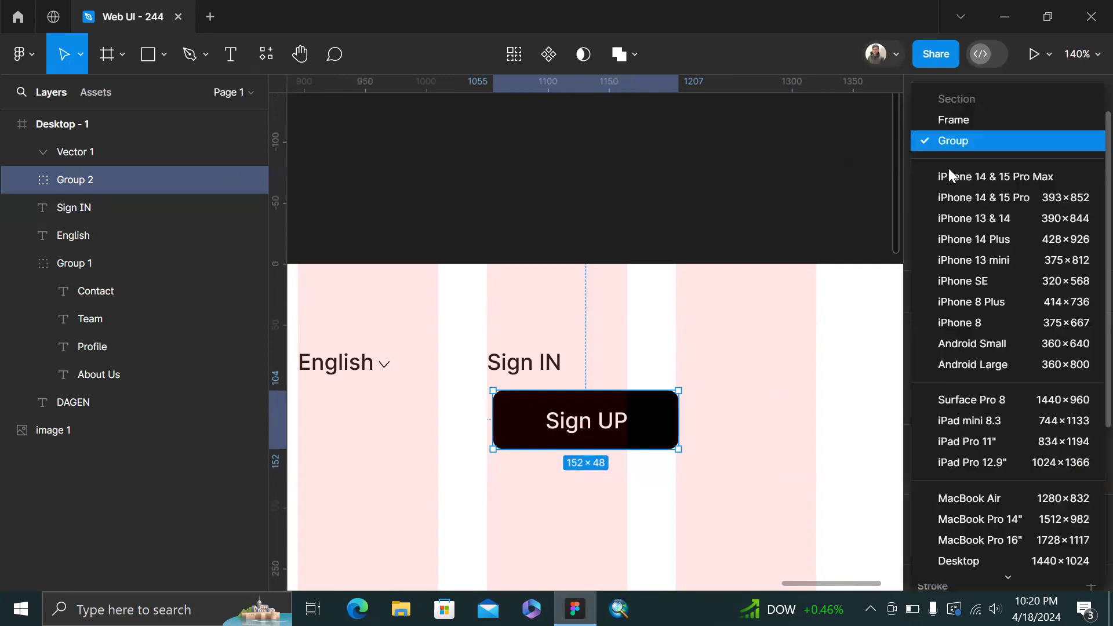
left_click(974, 122)
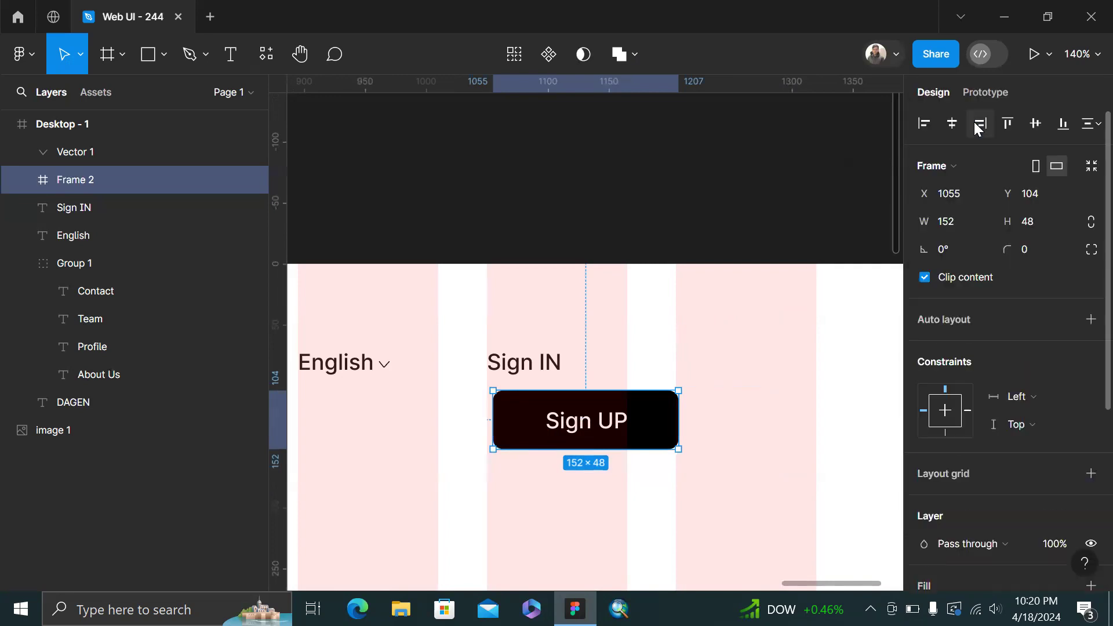
double_click(590, 435)
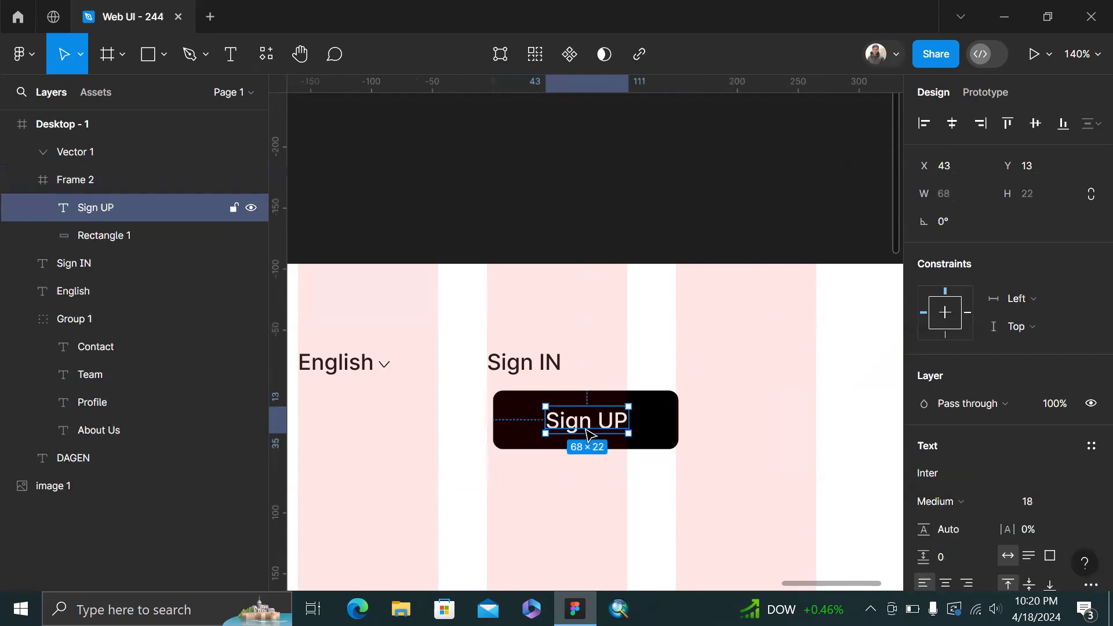
left_click(653, 356)
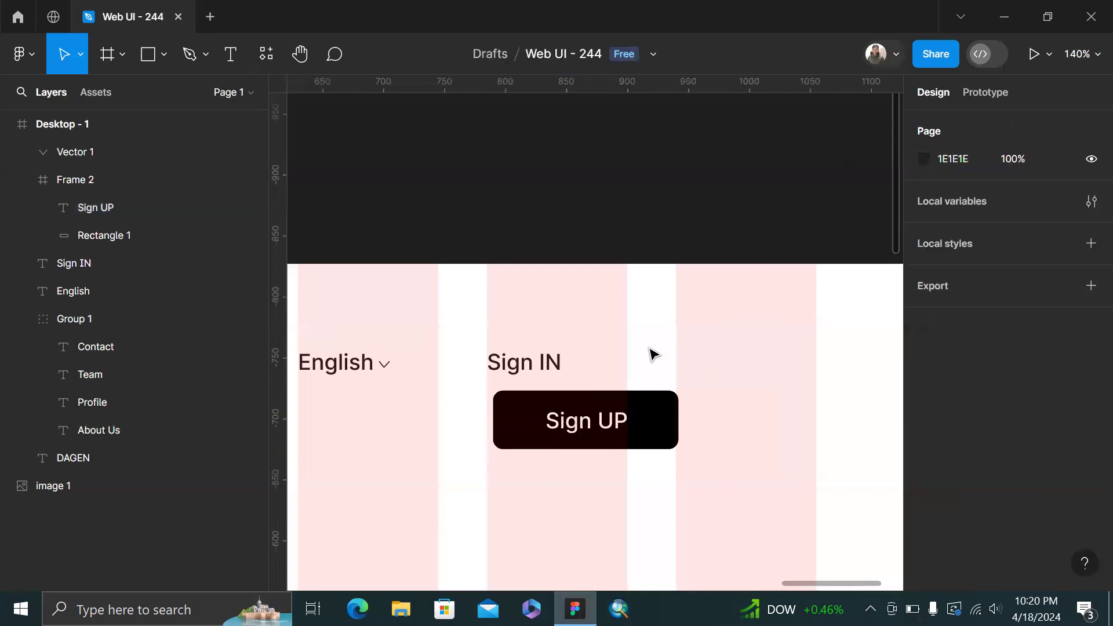
Delete the black rectangle from inside the Sign UP frame
left_click(127, 180)
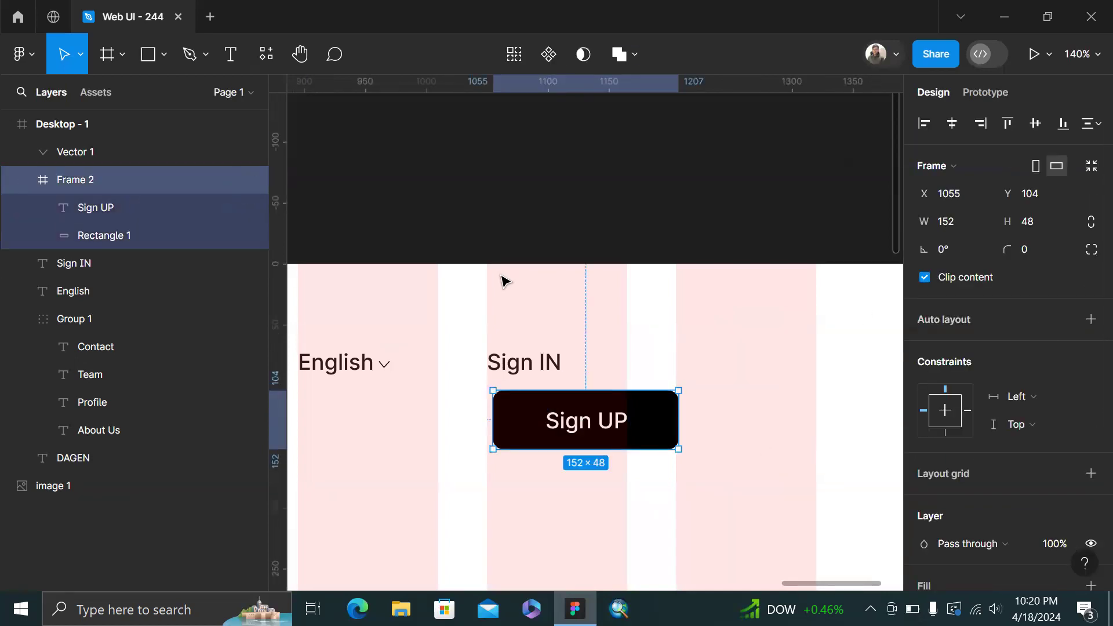
left_click(147, 238)
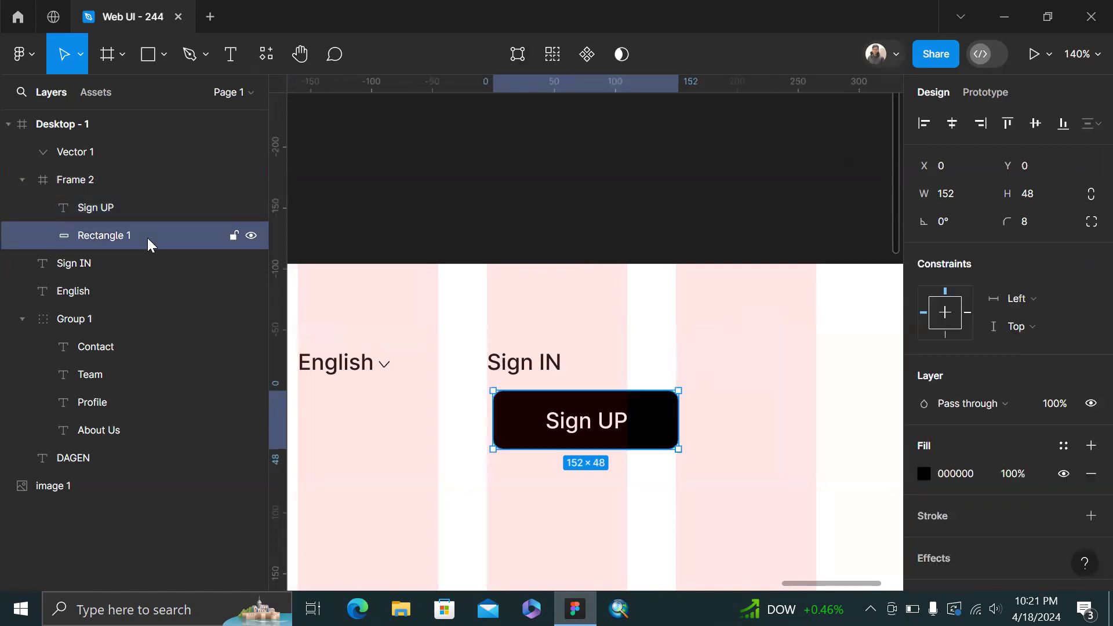
key("Delete")
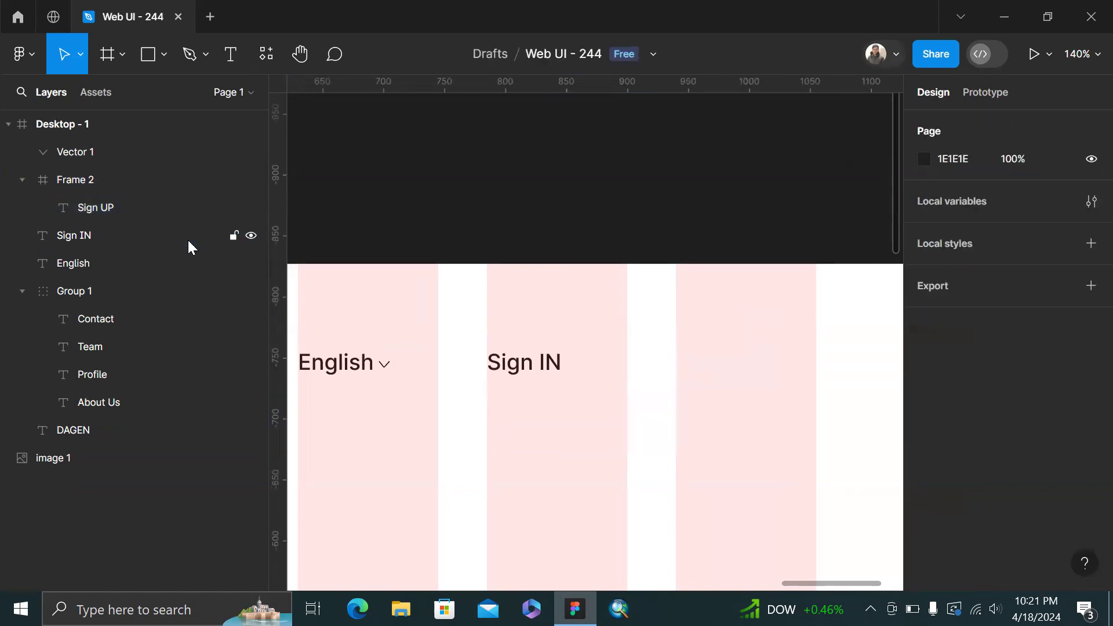
Try the dark colour 0A0909 as the Sign UP frame's selection colour, and undo the change
left_click(162, 182)
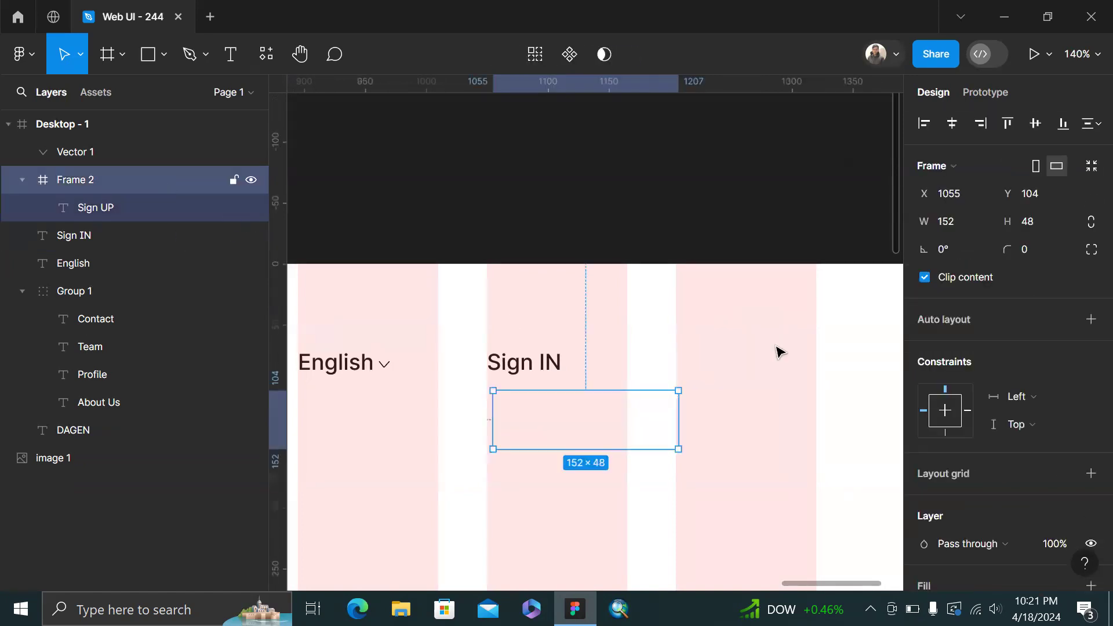
scroll(950, 433, "down", 3)
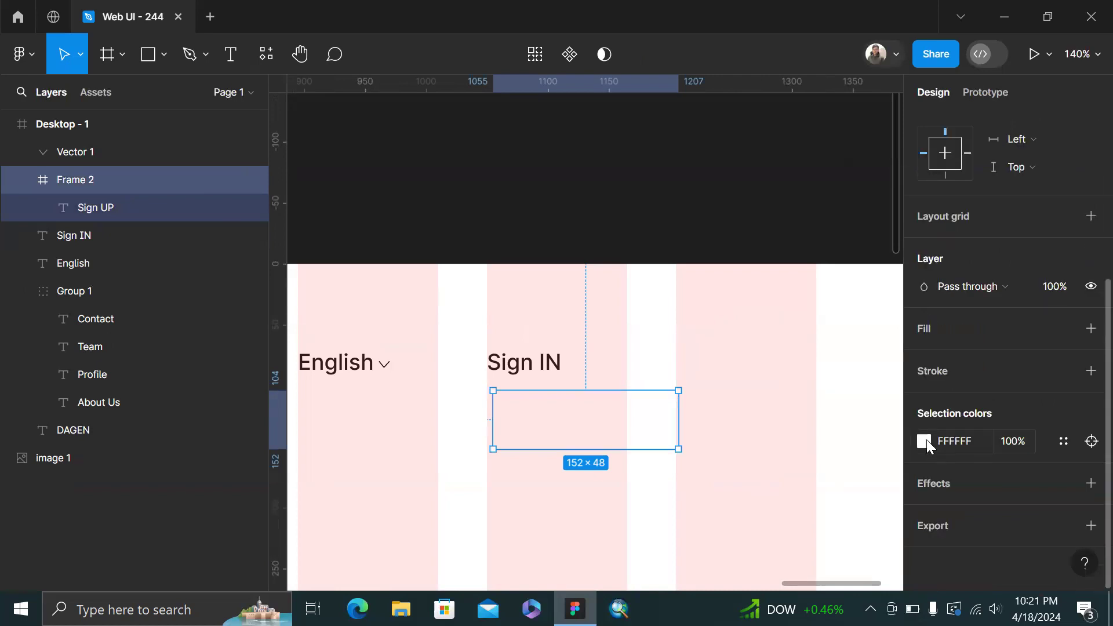
left_click(926, 441)
left_click(722, 346)
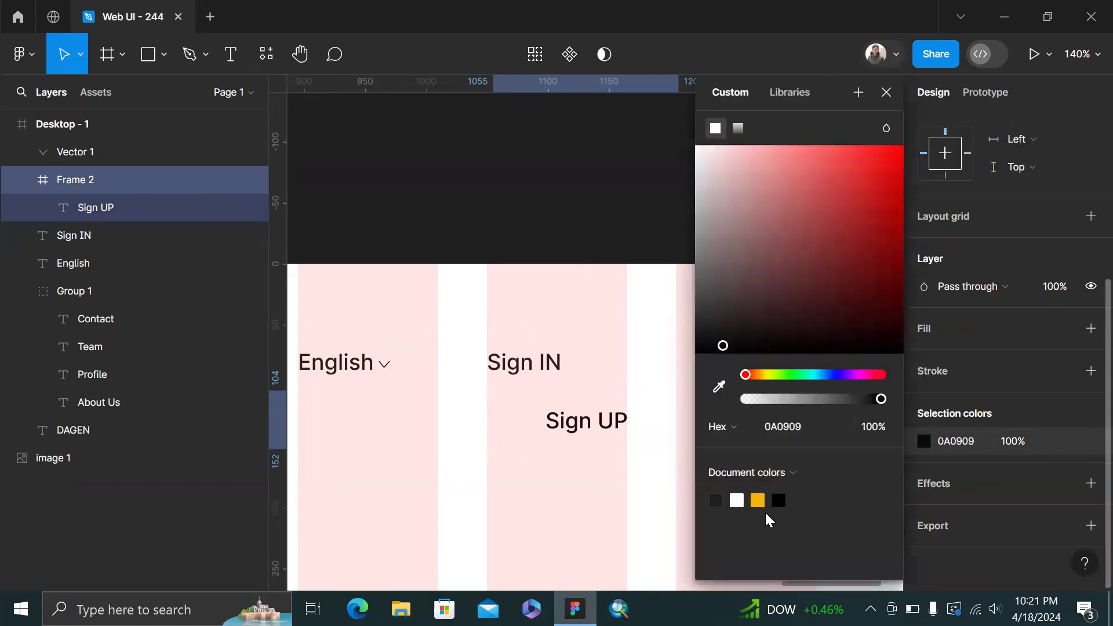
key("ctrl+z")
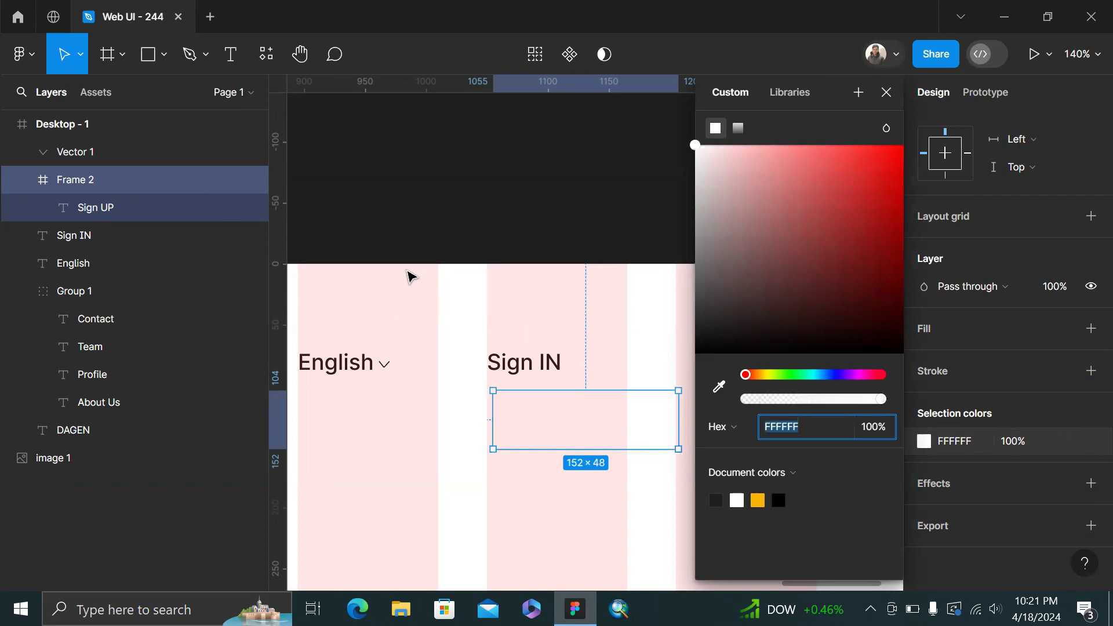
Add a black fill, 000000, to the frame holding the Sign UP text
left_click(216, 186)
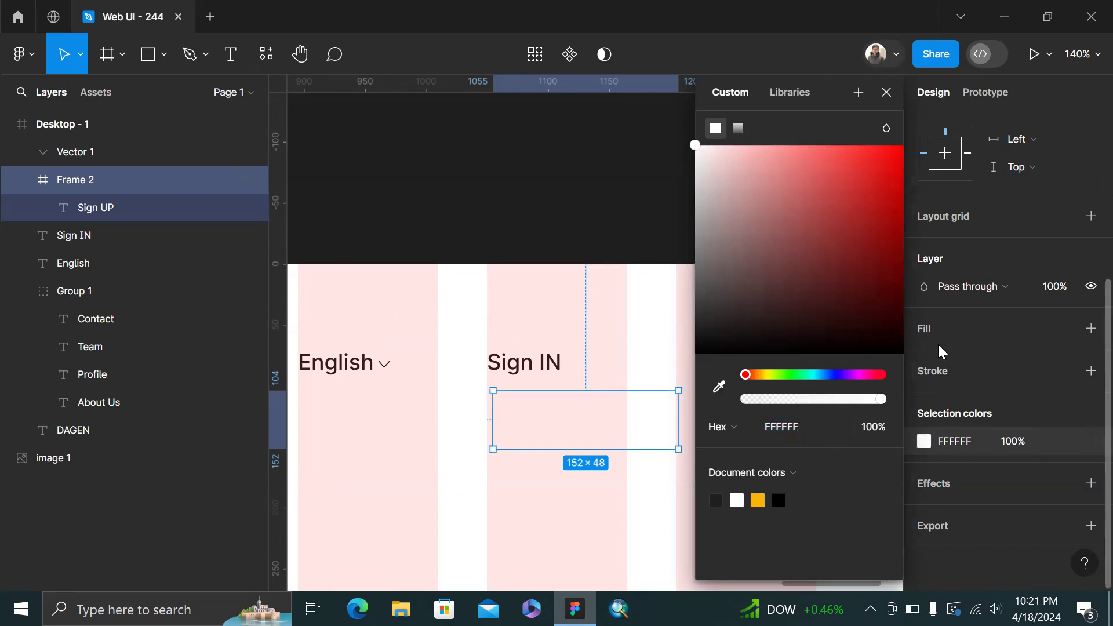
left_click(1089, 329)
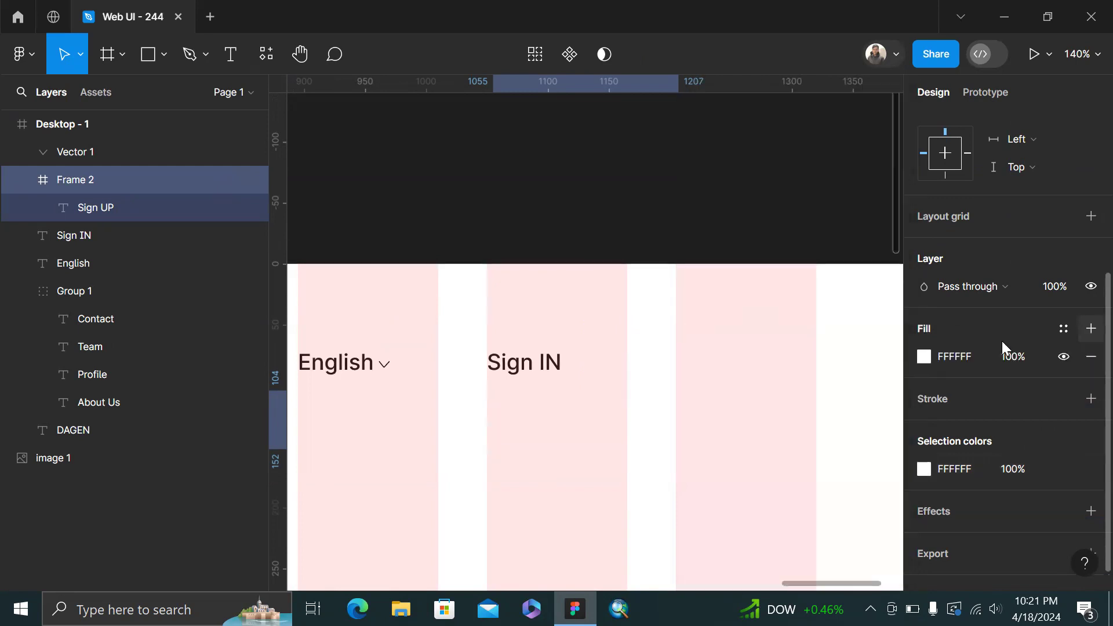
left_click(923, 357)
left_click_drag(701, 341, 695, 362)
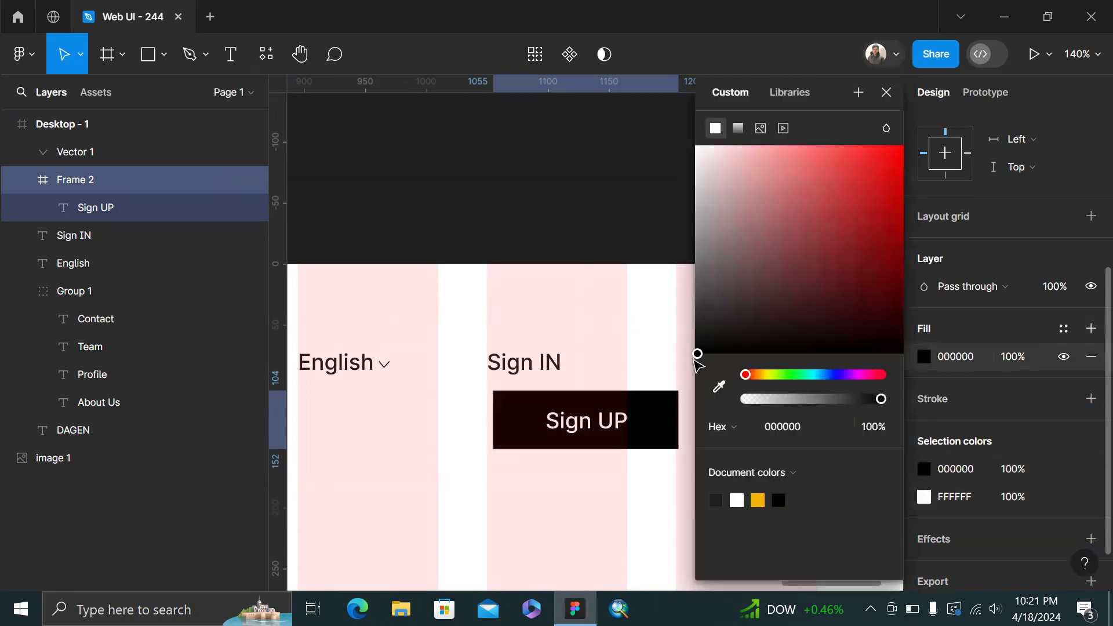
Set the Sign UP frame's corner radius to 8 and add auto layout to it
scroll(1010, 214, "up", 5)
left_click(1035, 247)
type("8")
key("Return")
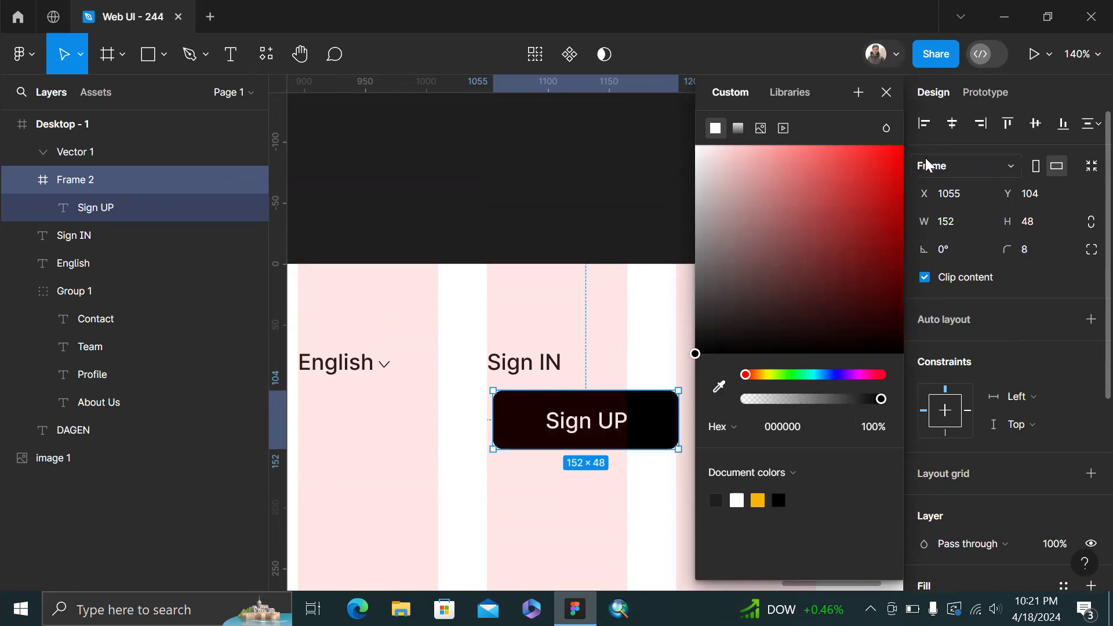
left_click(886, 92)
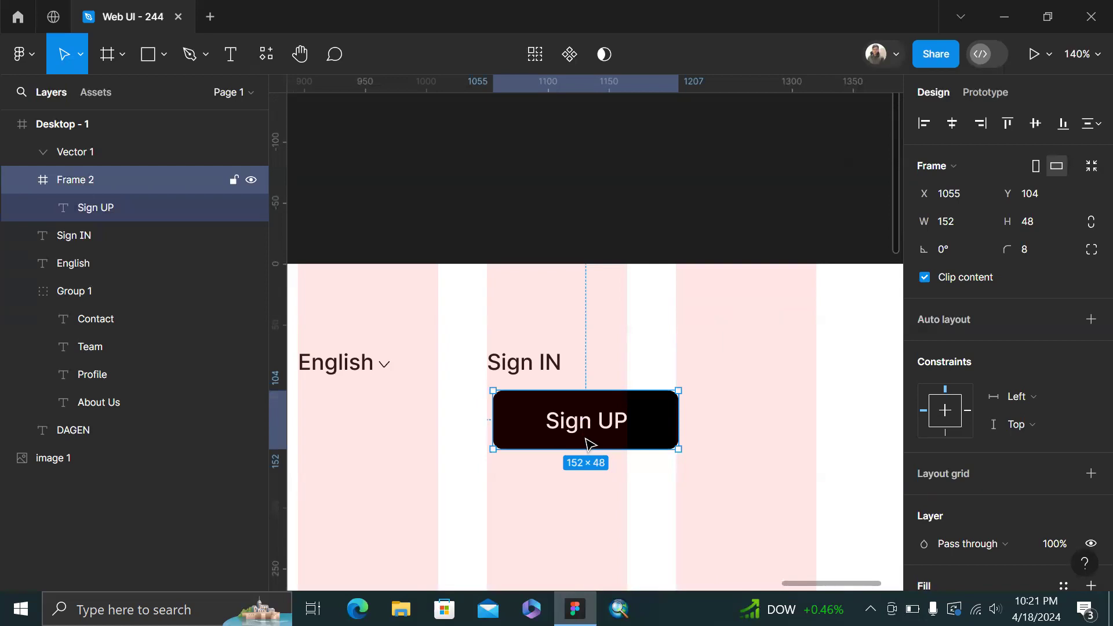
key("shift+a")
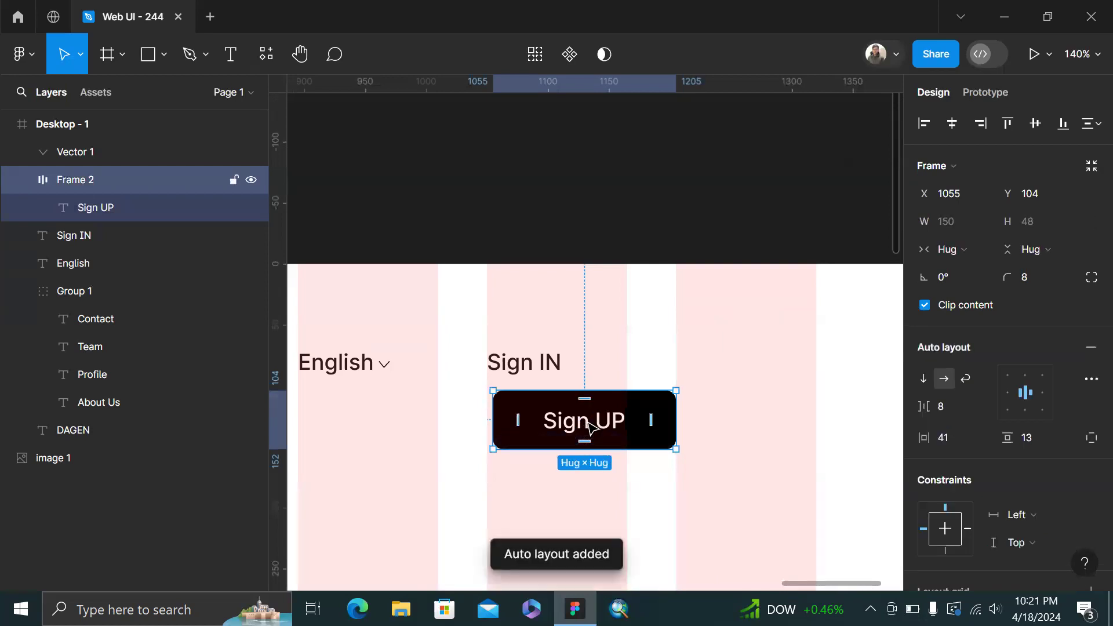
Try a long dummy string in place of the Sign UP label to test the auto layout, and undo the text change
double_click(590, 427)
type("faklsdjfklkasjdklfjasdllasd")
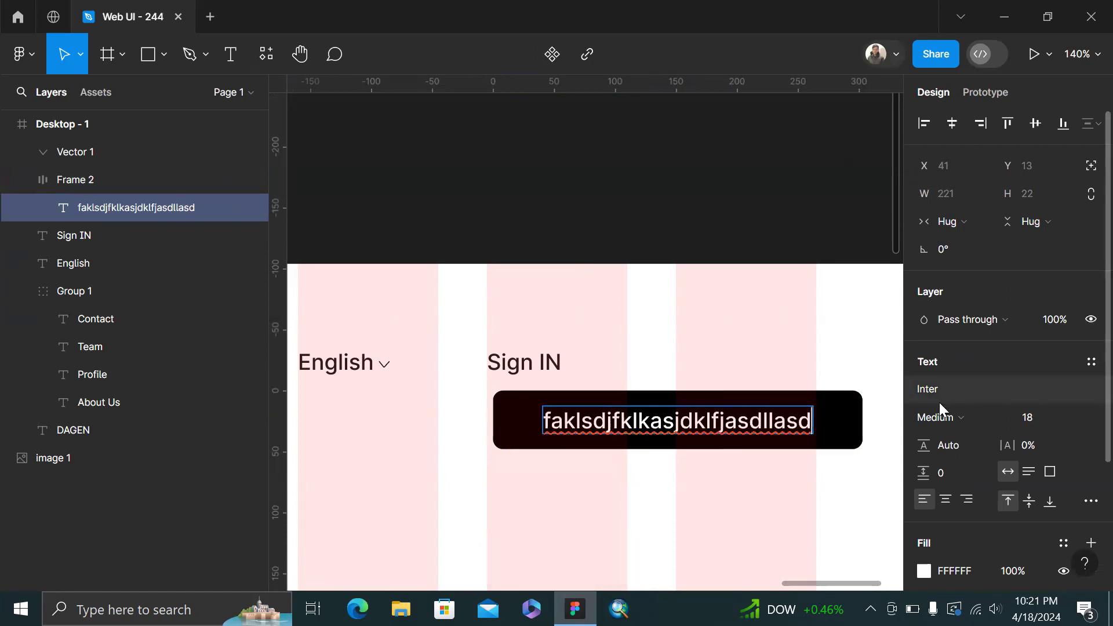
key("ctrl+z")
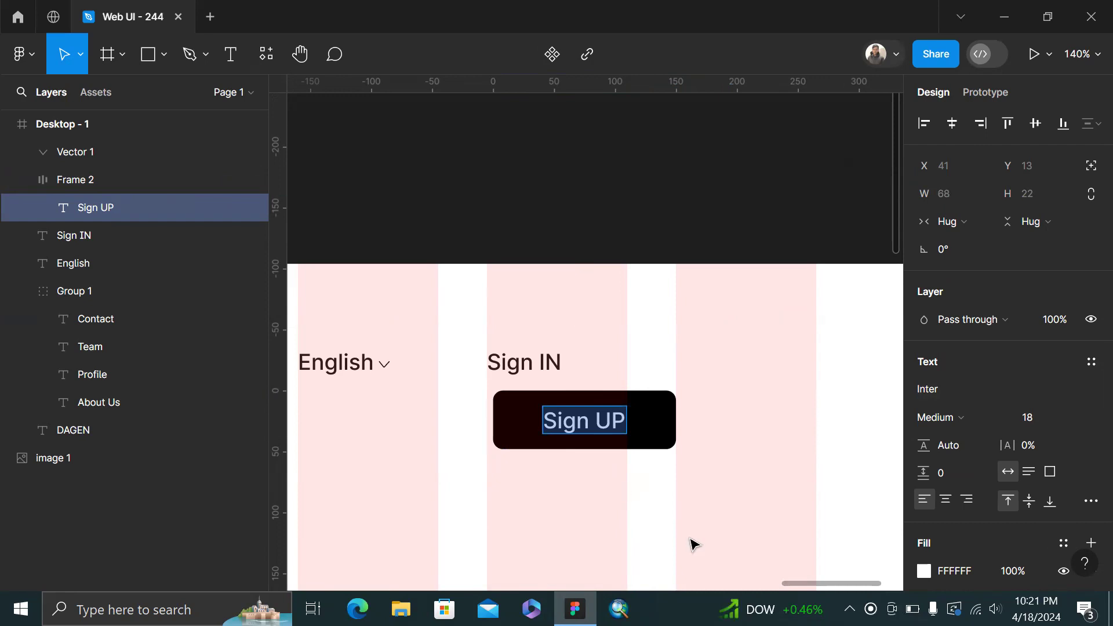
key("Escape")
left_click(591, 505)
Move the Sign UP button to X 1165, Y 61 with a width of 155, its right edge on the last grid column
left_click(520, 432)
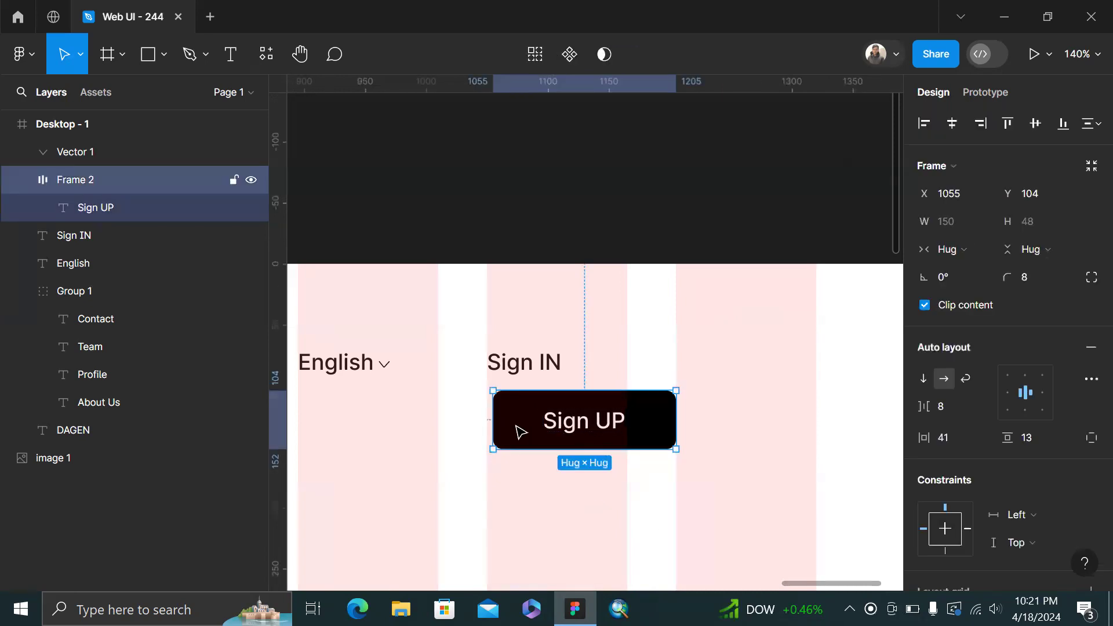
left_click_drag(493, 424, 626, 374)
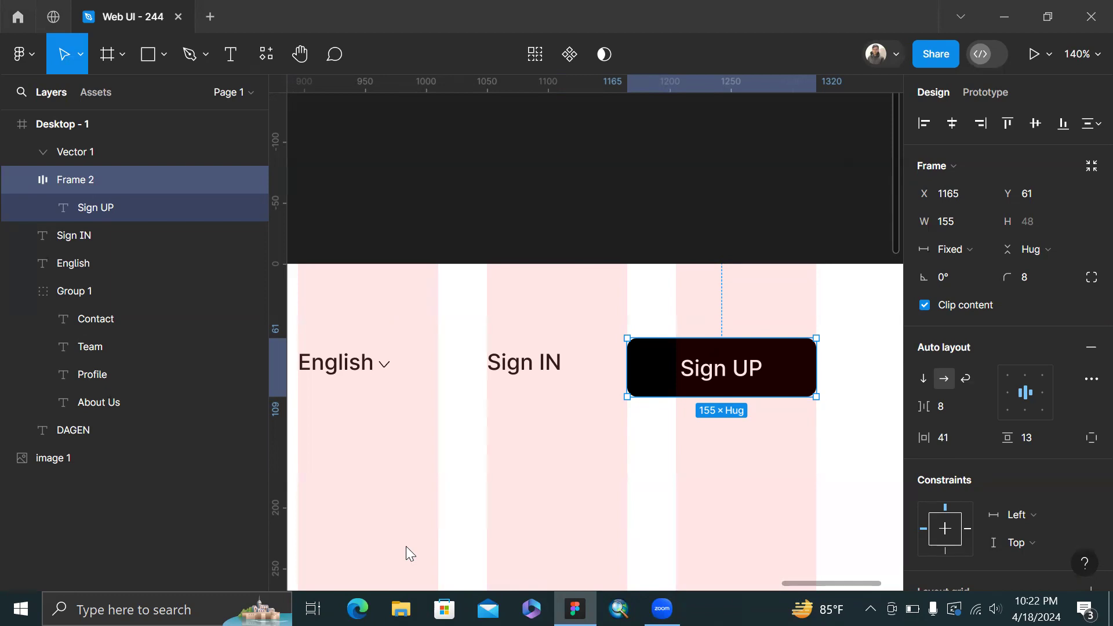
left_click(759, 179)
Align all header elements, from the DAGEN logo to the Sign UP button, along their vertical centres
scroll(757, 179, "down", 3)
scroll(755, 215, "down", 1)
left_click(715, 310)
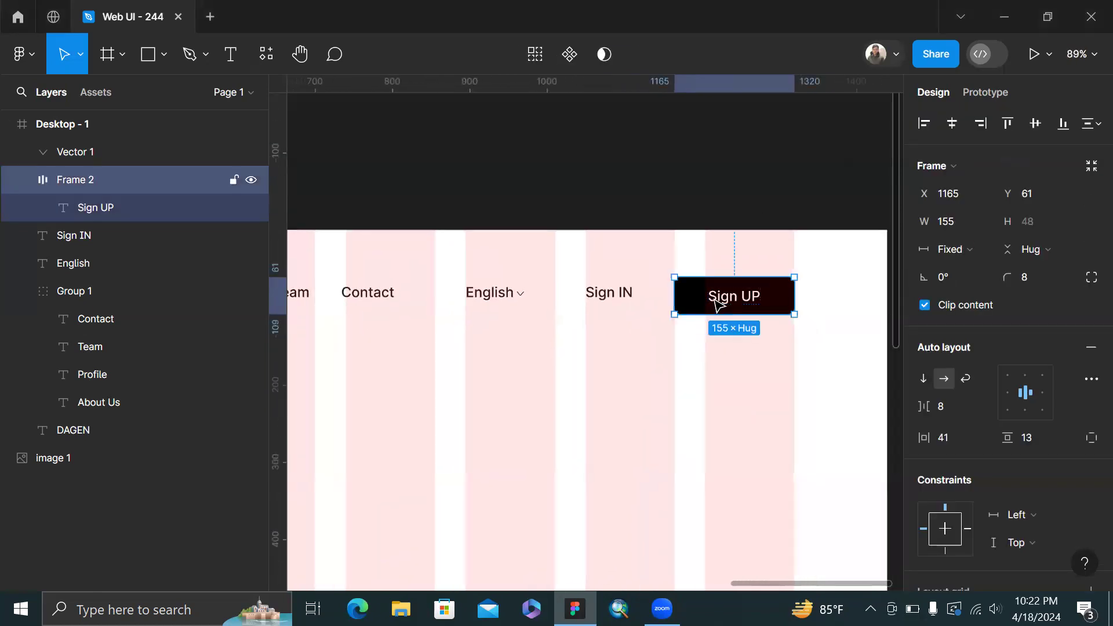
scroll(715, 310, "down", 5)
scroll(400, 315, "left", 5)
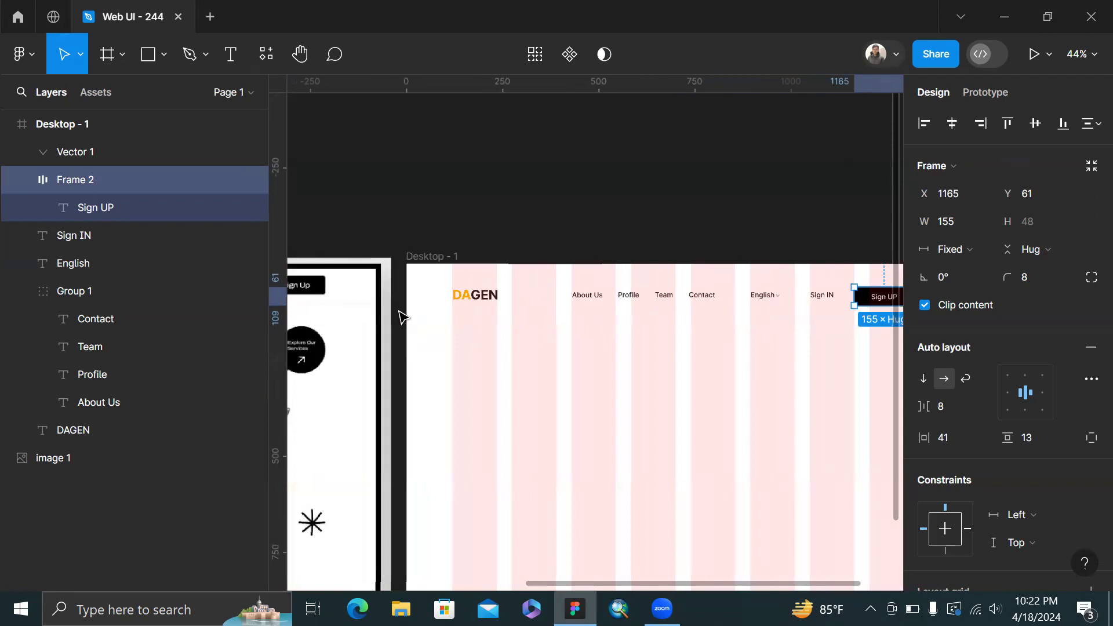
left_click(391, 293)
scroll(393, 291, "down", 3)
left_click_drag(416, 279, 769, 323)
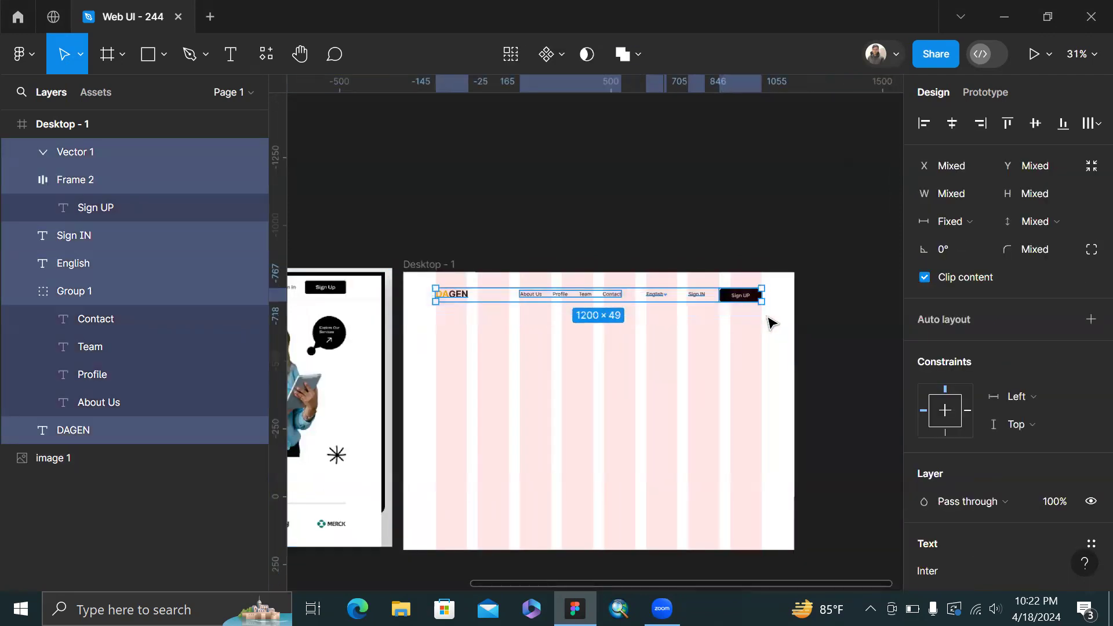
left_click(1060, 124)
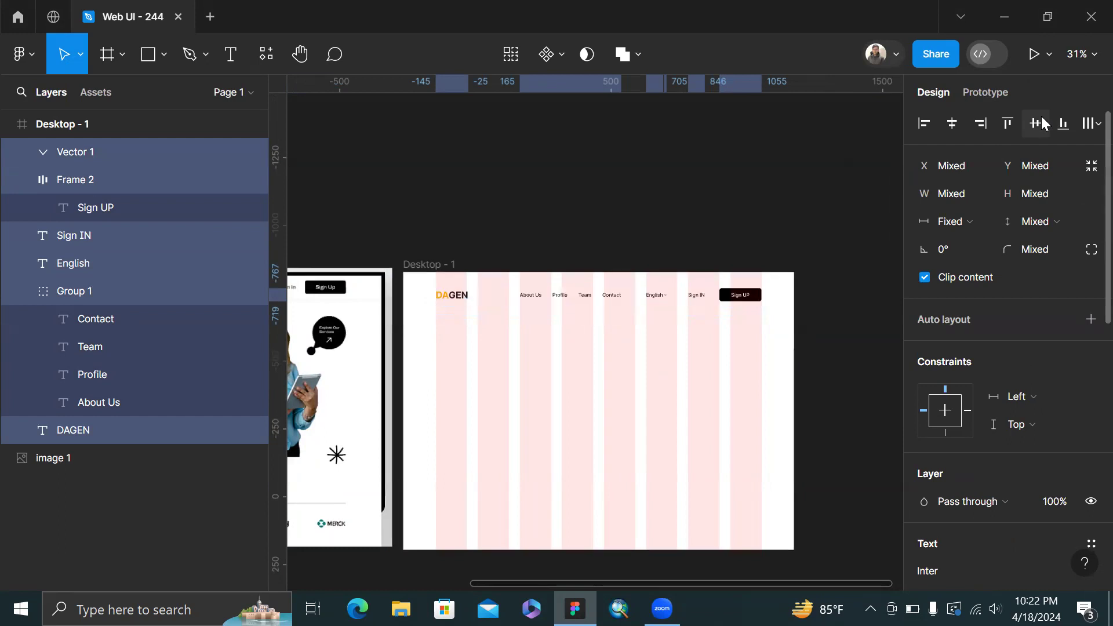
left_click(772, 253)
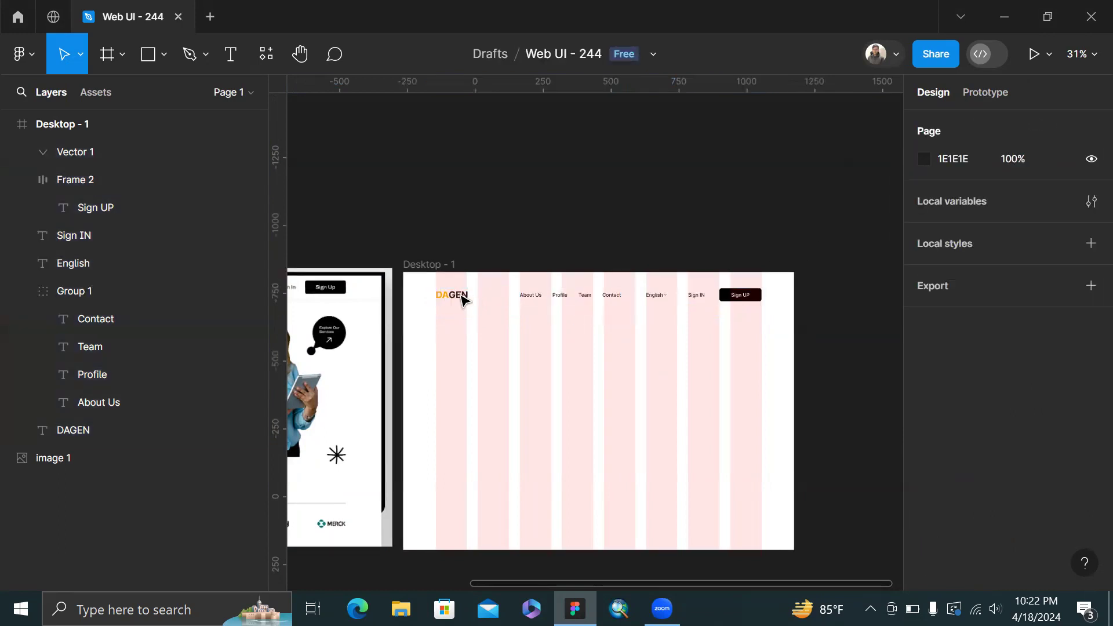
Check the distances from the whole header row to the edges of the Desktop - 1 frame
left_click_drag(415, 282, 724, 313)
key("alt")
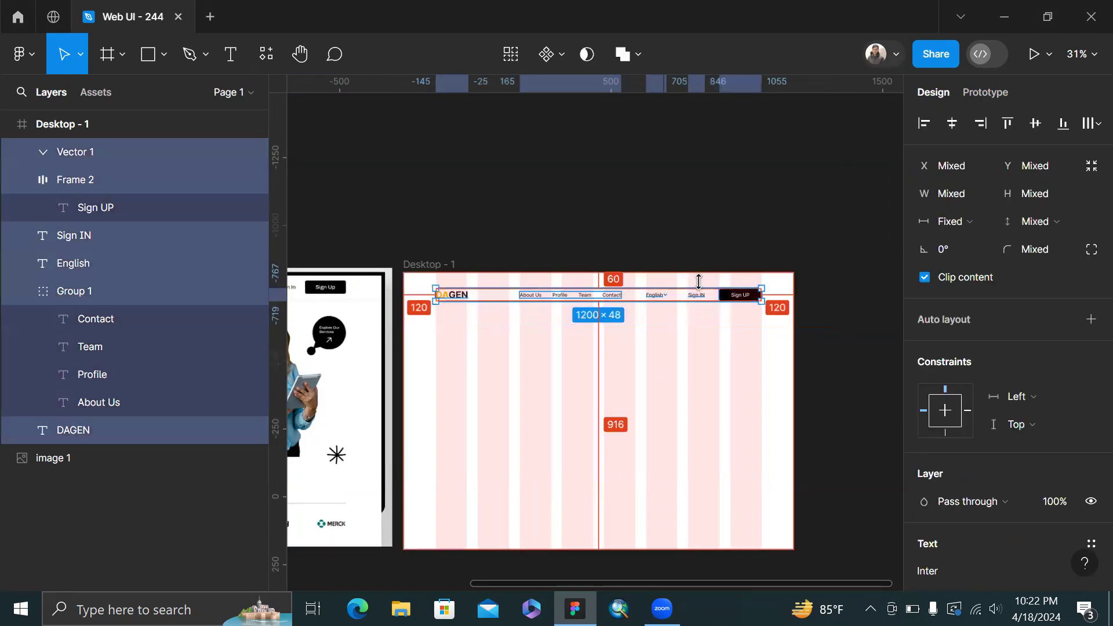
scroll(584, 270, "up", 3)
scroll(584, 270, "up", 3)
left_click(584, 272)
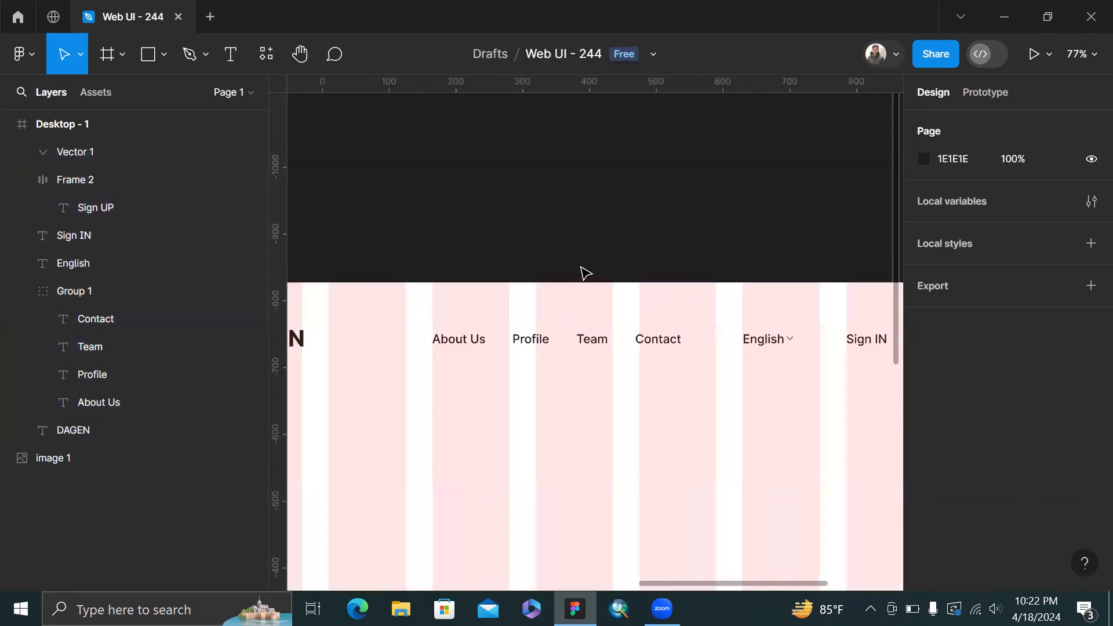
Move the navigation links group, About Us to Contact, closer to the logo at X 390
left_click(467, 349)
scroll(467, 347, "left", 1)
left_click_drag(477, 345, 452, 347)
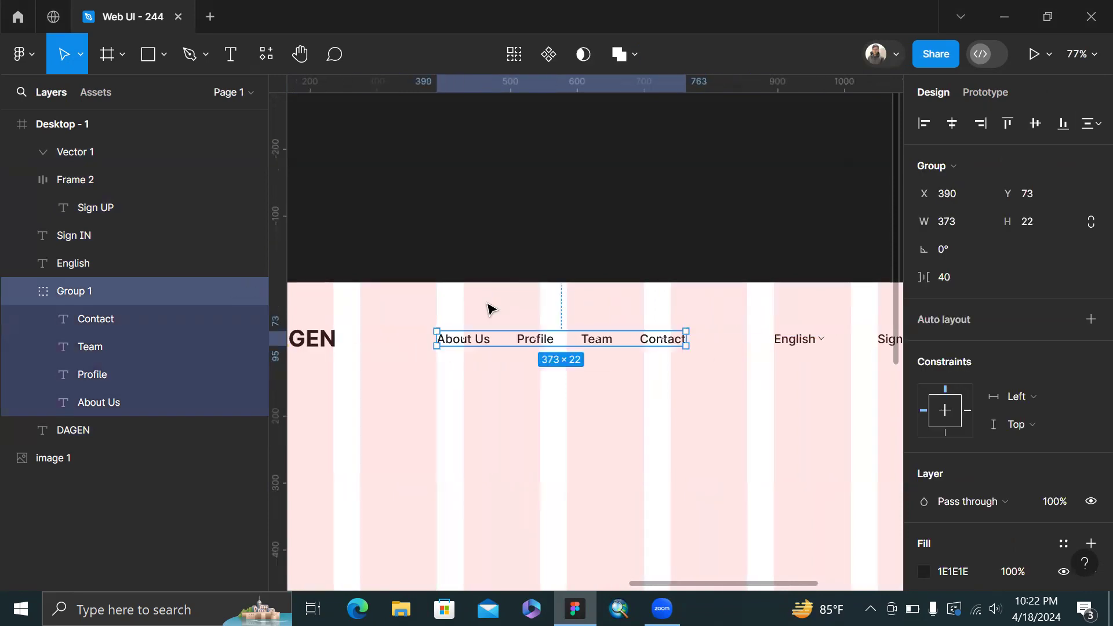
left_click(562, 227)
Compare the spacing of the header elements with the header in the reference image
scroll(562, 227, "down", 10)
scroll(497, 211, "up", 3)
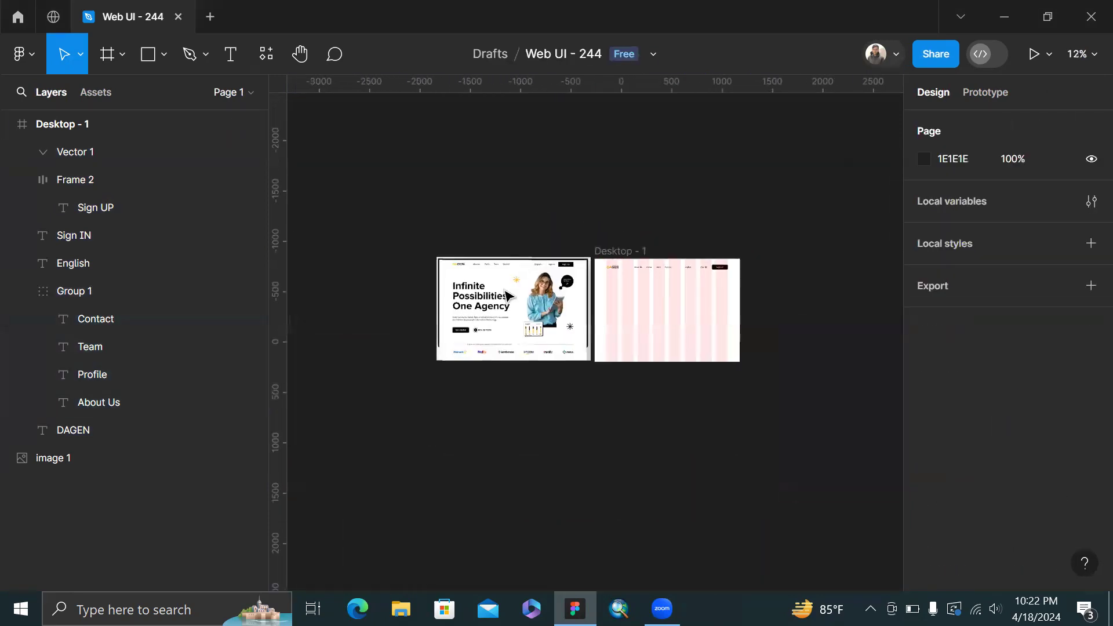
scroll(736, 312, "up", 3)
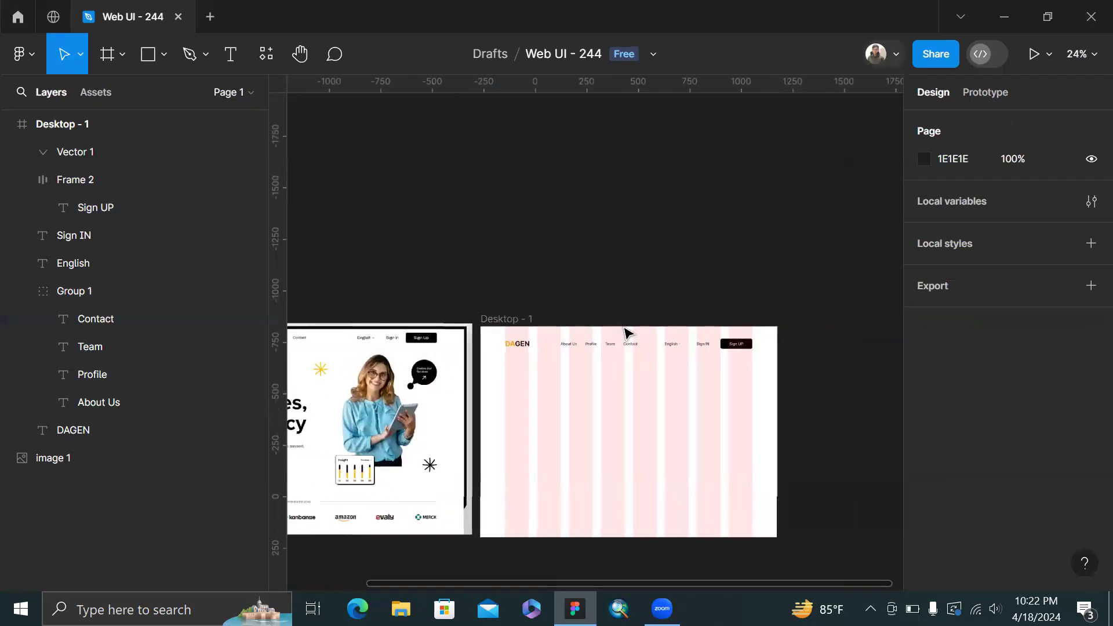
scroll(744, 383, "up", 3)
scroll(721, 385, "down", 3)
scroll(720, 385, "up", 3)
scroll(720, 385, "up", 3)
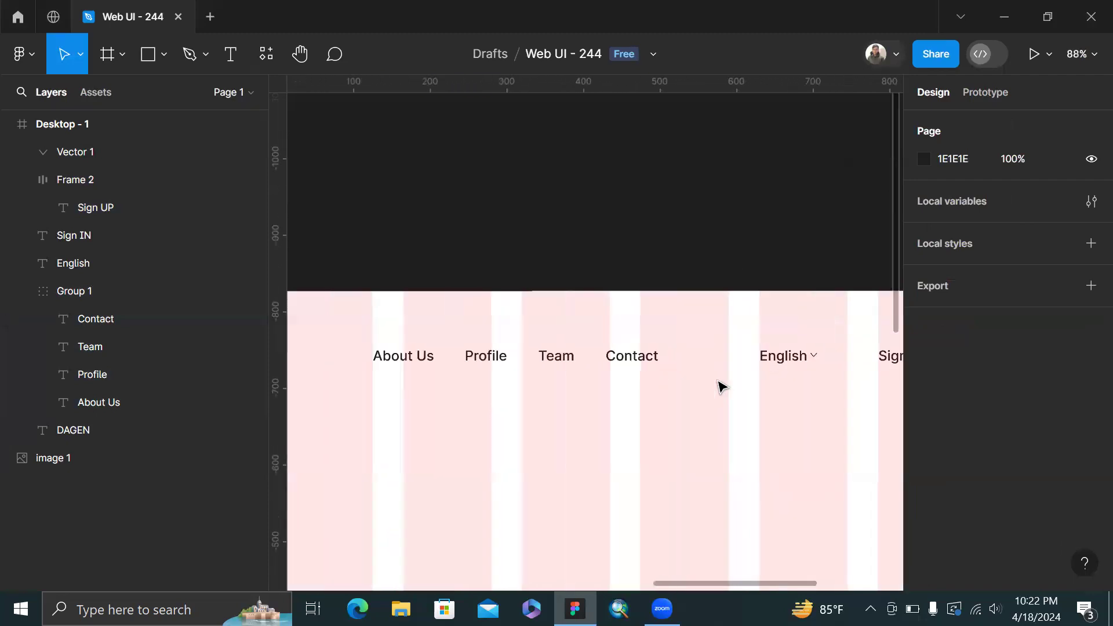
scroll(720, 386, "left", 10)
scroll(720, 385, "right", 15)
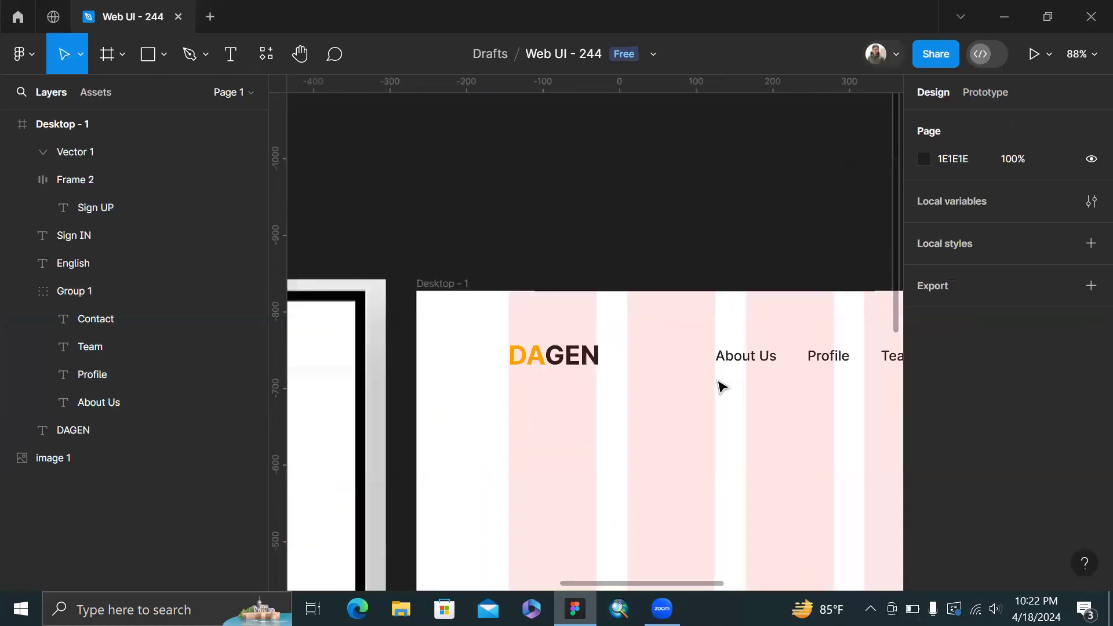
Group the English label with its chevron and move the group about 40 px closer to Sign IN
left_click_drag(638, 338, 719, 374)
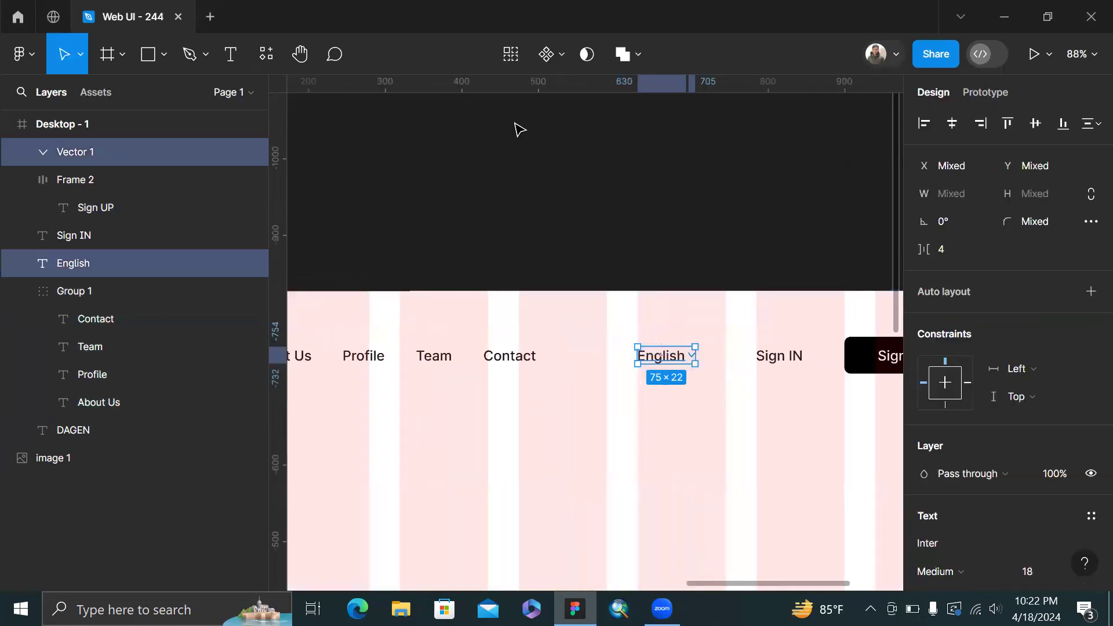
key("ctrl+g")
scroll(516, 127, "up", 2)
scroll(614, 363, "right", 8)
left_click_drag(468, 442, 503, 446)
Distribute the English group, Sign IN and the Sign UP button horizontally with a spacing of 40
left_click_drag(419, 396, 833, 489)
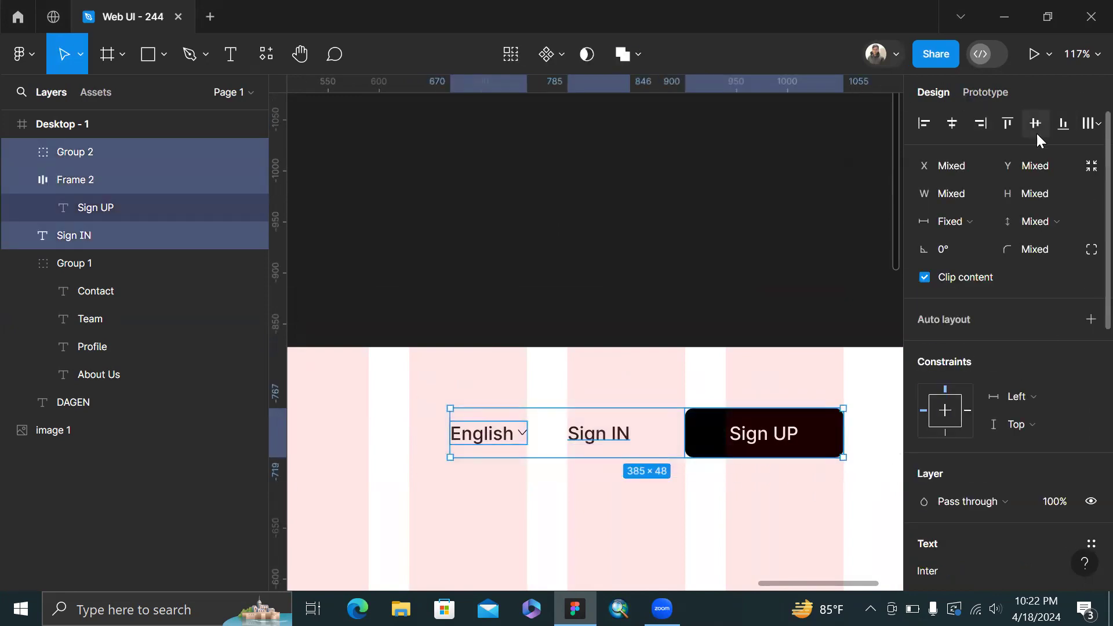
left_click(1087, 124)
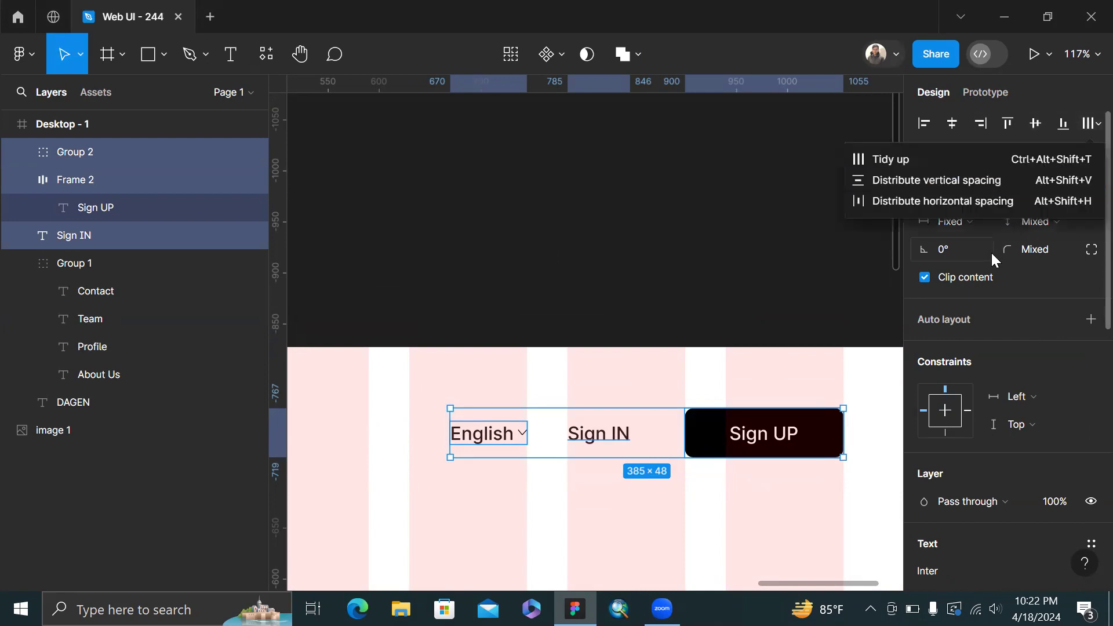
left_click(991, 206)
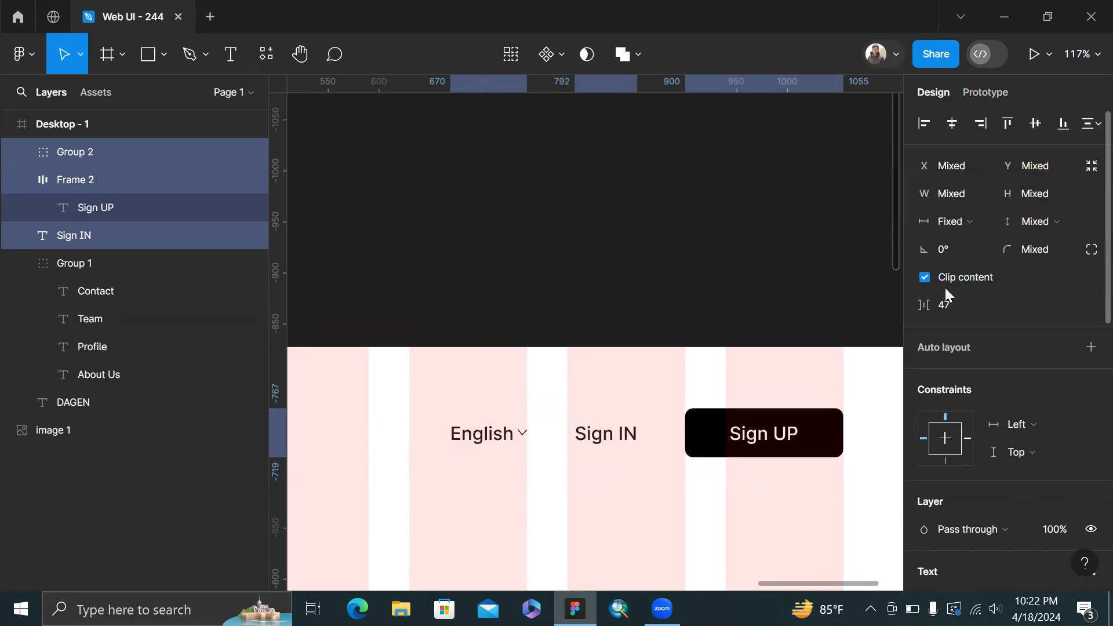
left_click(945, 304)
key("Escape")
left_click(945, 304)
type("40")
key("Return")
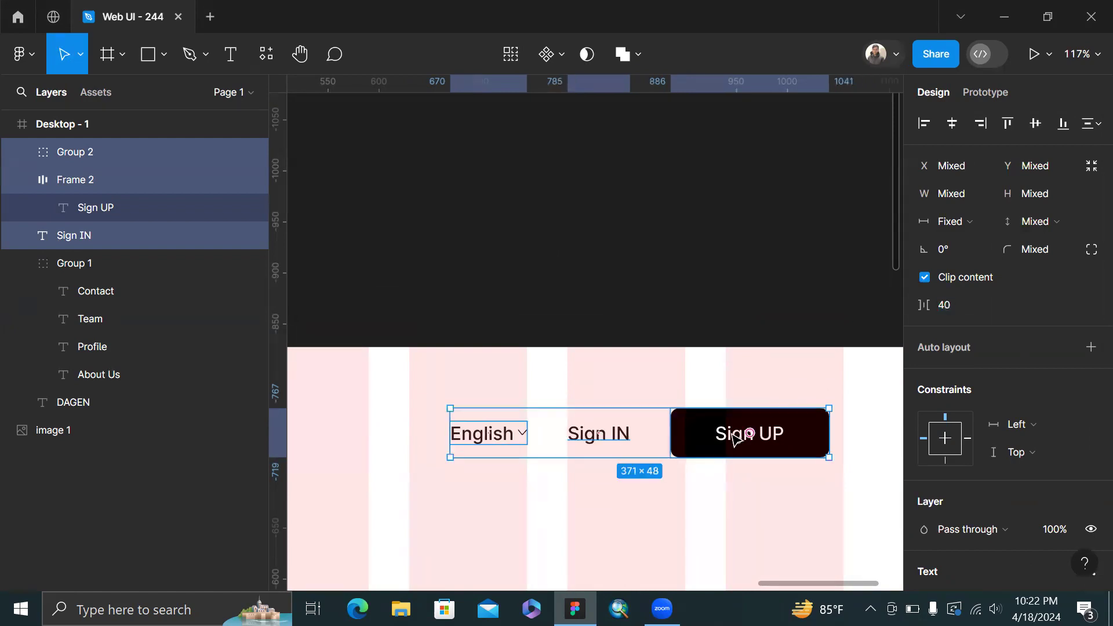
Shift the English, Sign IN and Sign UP elements so the button's right edge meets the last grid column
left_click_drag(726, 438, 741, 438)
left_click(700, 198)
scroll(699, 198, "left", 2)
scroll(699, 198, "down", 5)
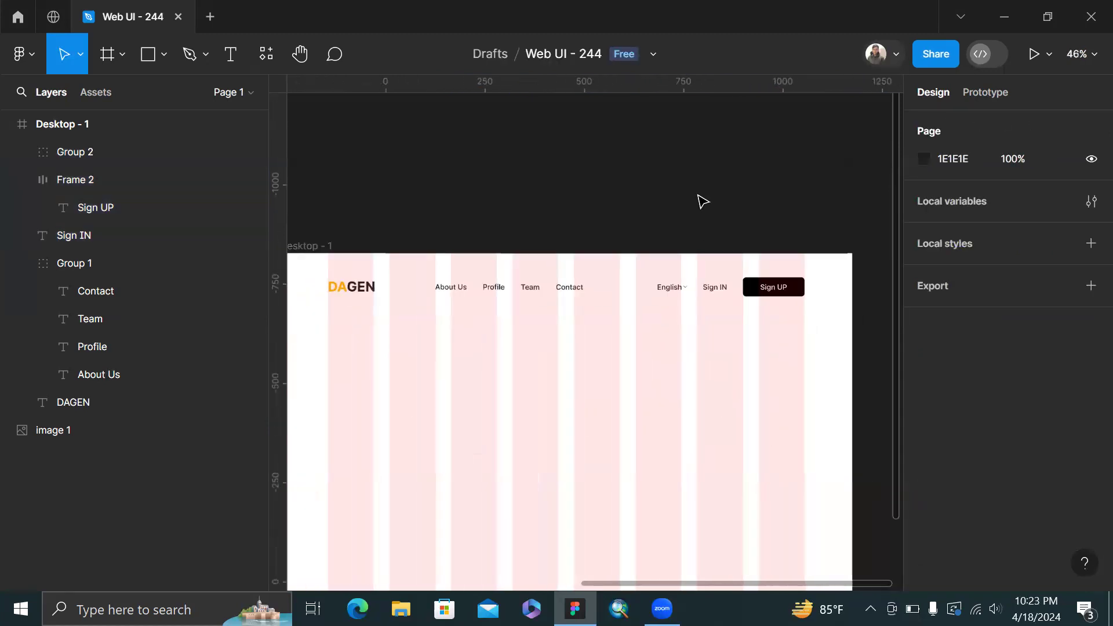
Move the navigation links group to X 356 and hide the layout grids
scroll(699, 197, "left", 2)
left_click(550, 294)
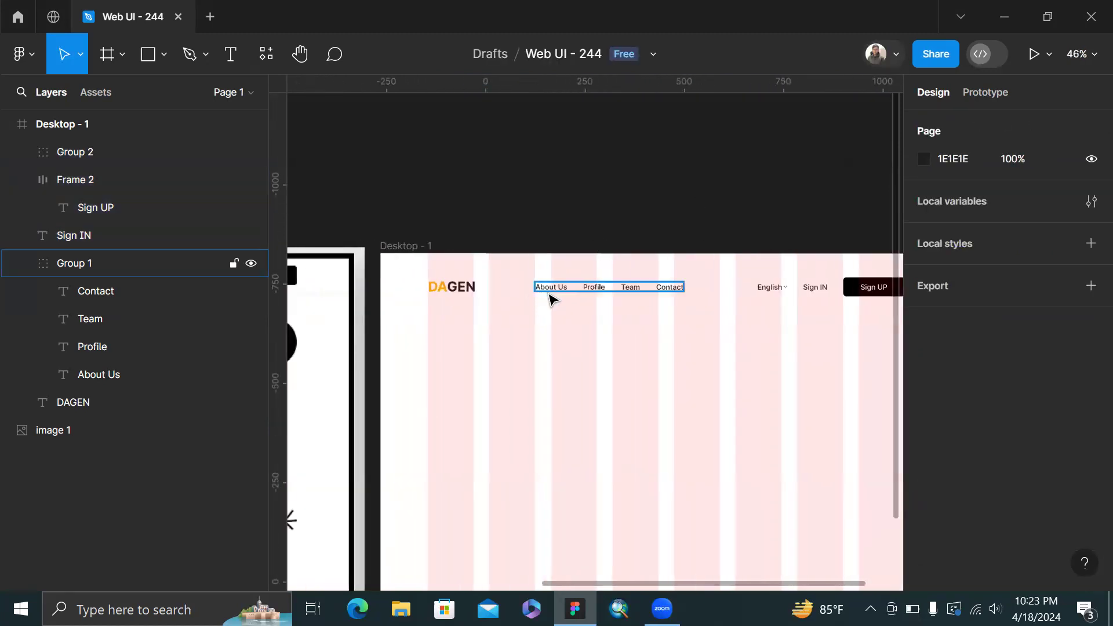
scroll(547, 292, "up", 2)
left_click_drag(549, 293, 534, 289)
key("ctrl+shift+4")
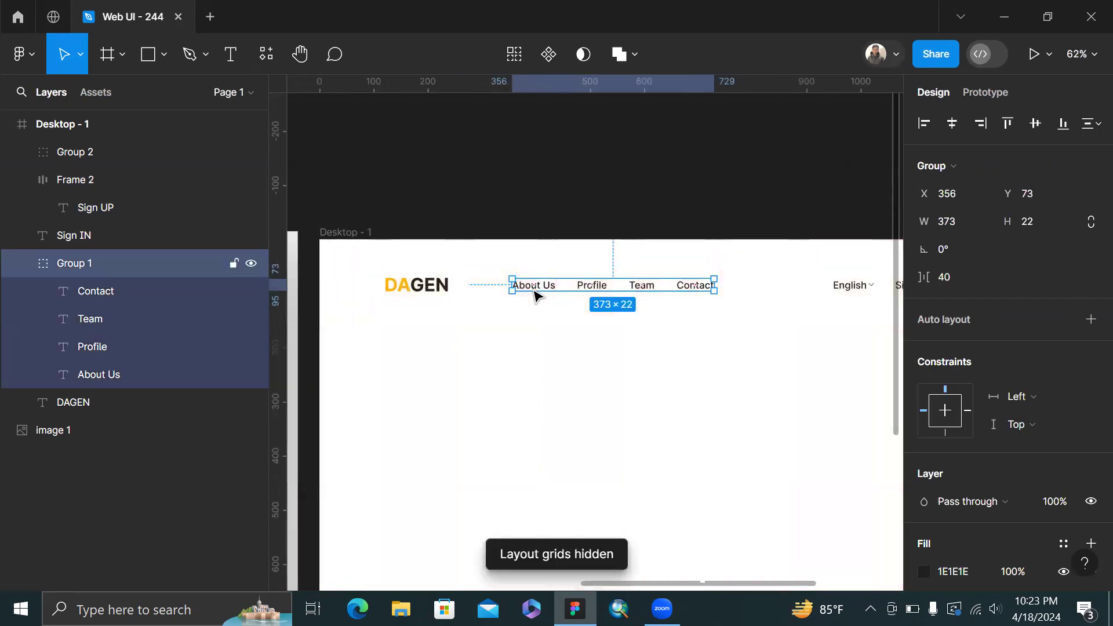
left_click(571, 174)
scroll(571, 174, "down", 5)
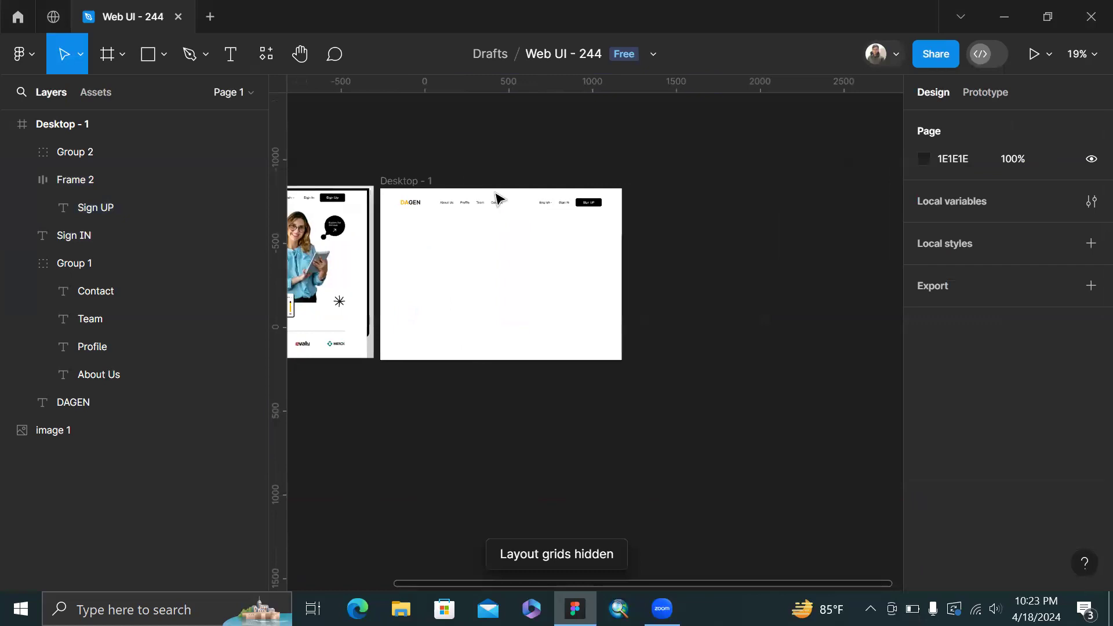
Preview the Desktop - 1 frame as a prototype scaled to show the full header, and return to the design file
left_click(409, 182)
left_click(1040, 53)
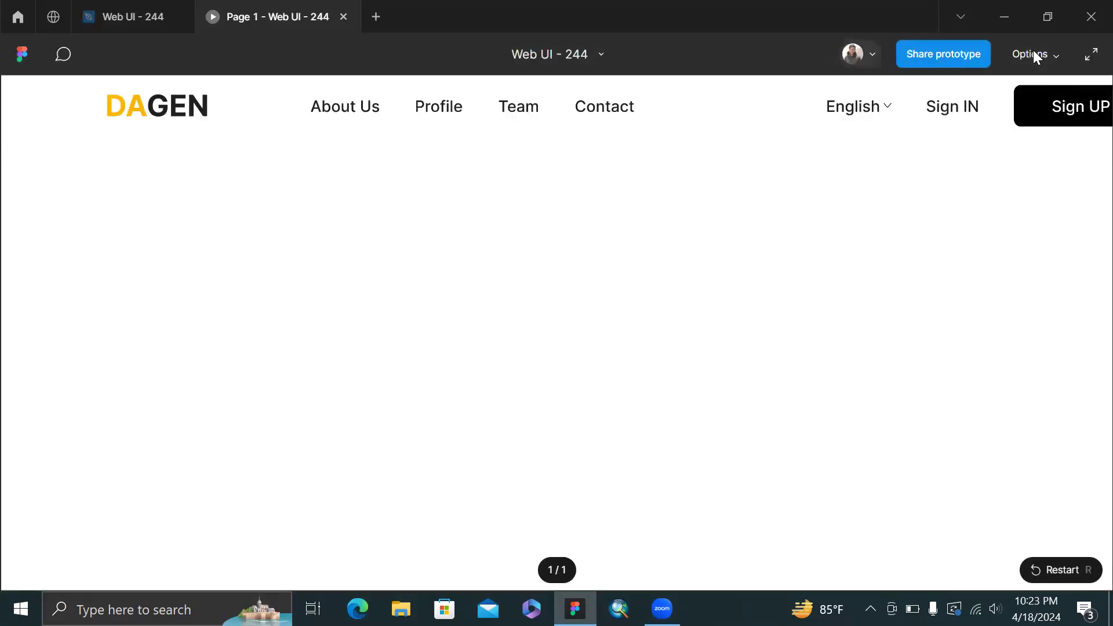
left_click(1036, 56)
left_click(988, 145)
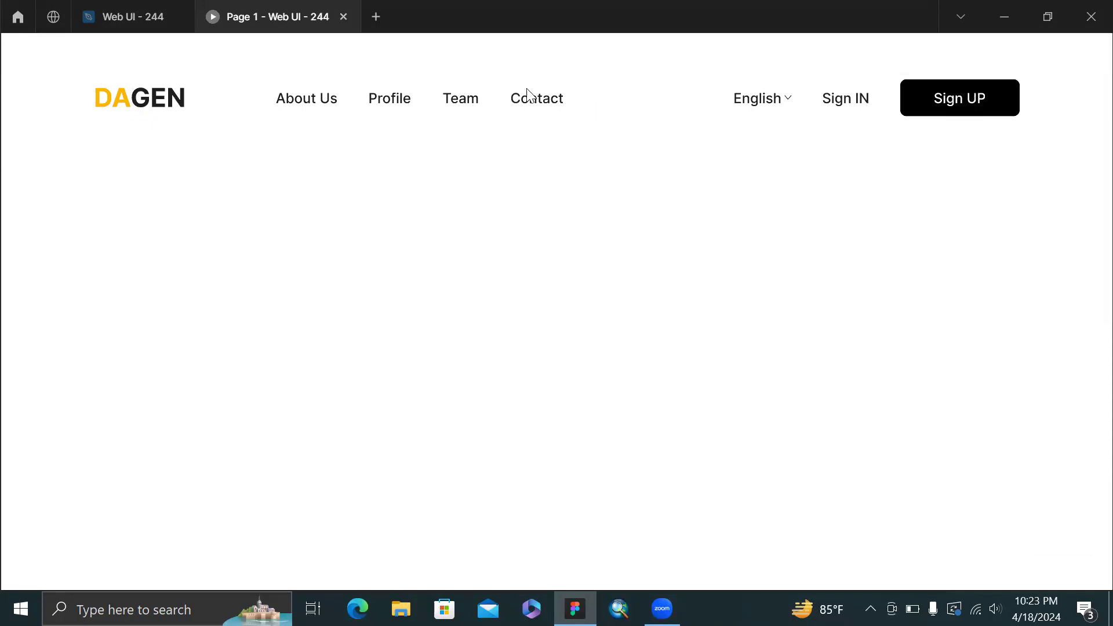
left_click(106, 13)
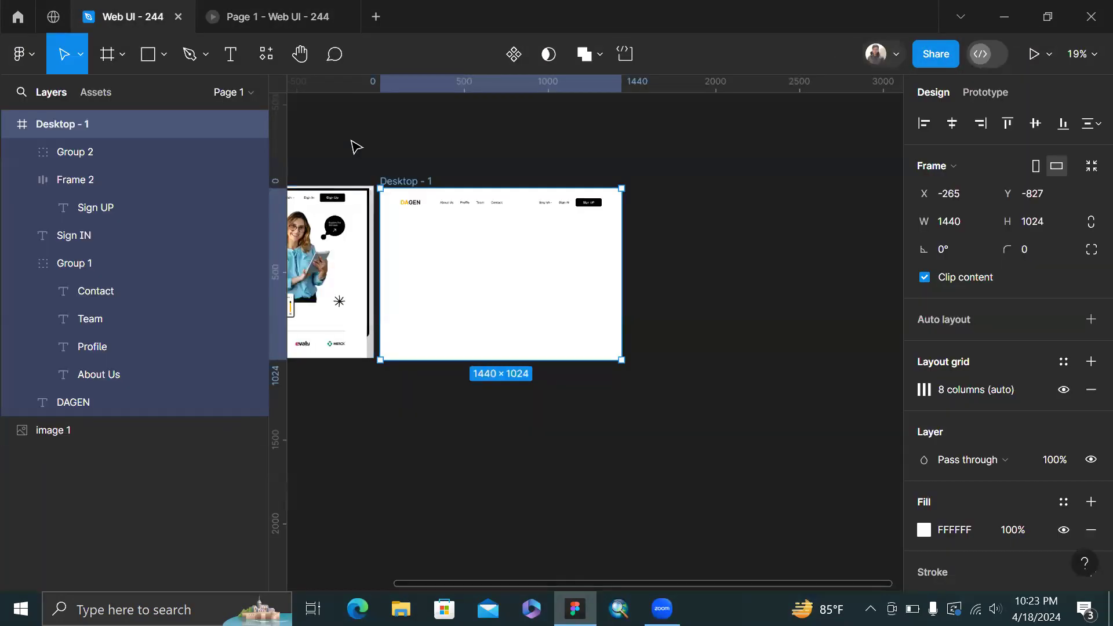
Examine the header and background of the DAGEN reference image up close
scroll(510, 238, "left", 5)
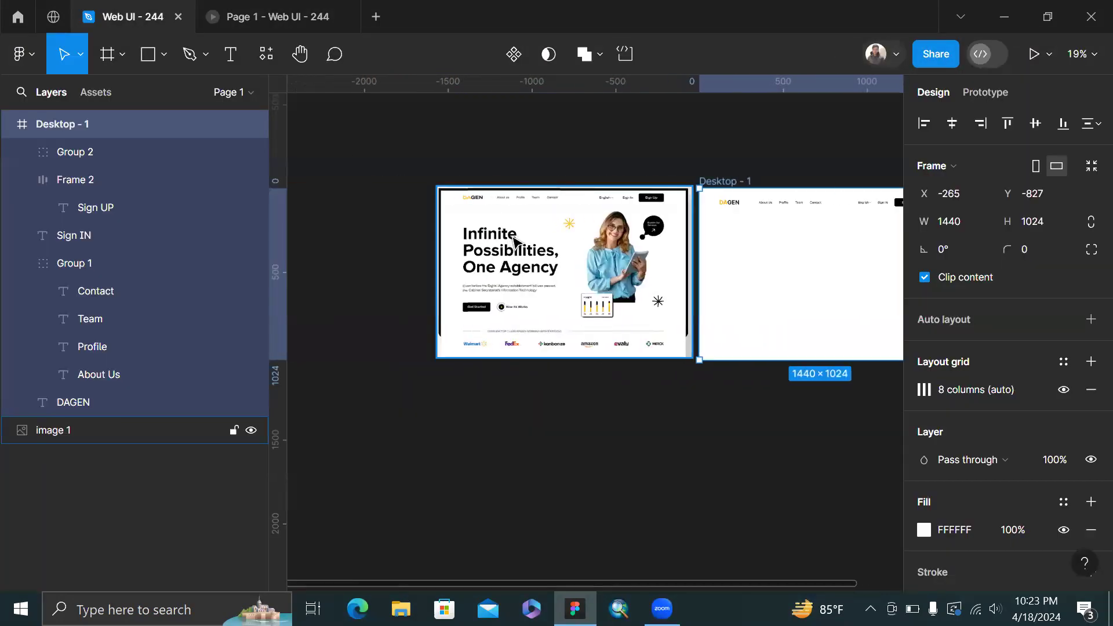
left_click(514, 241)
left_click(576, 142)
scroll(576, 141, "up", 4)
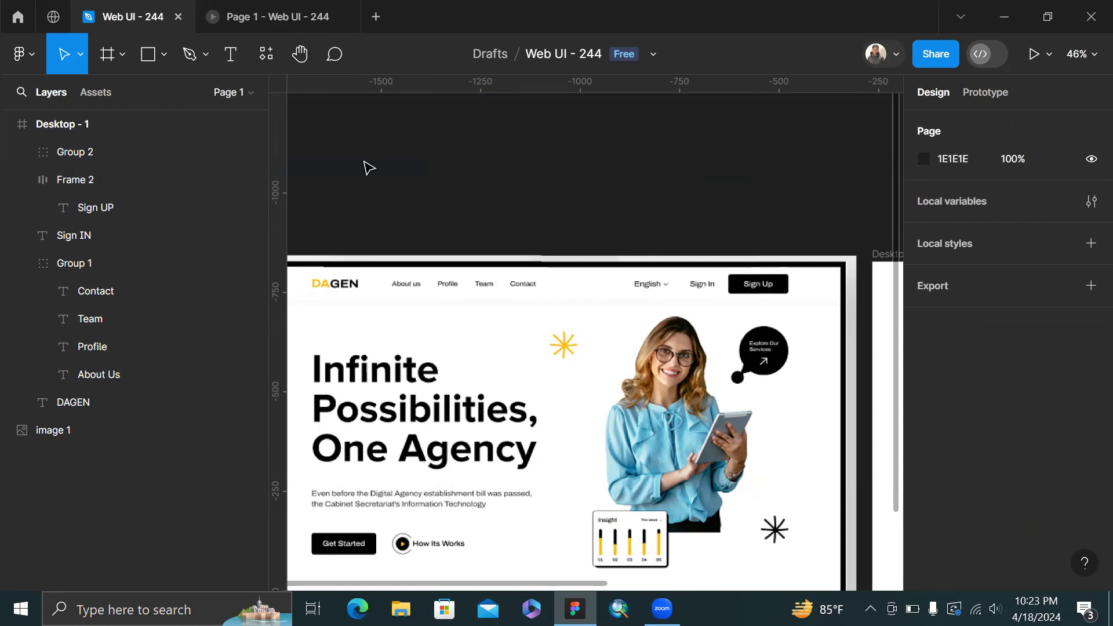
scroll(700, 307, "up", 3)
scroll(571, 320, "up", 2)
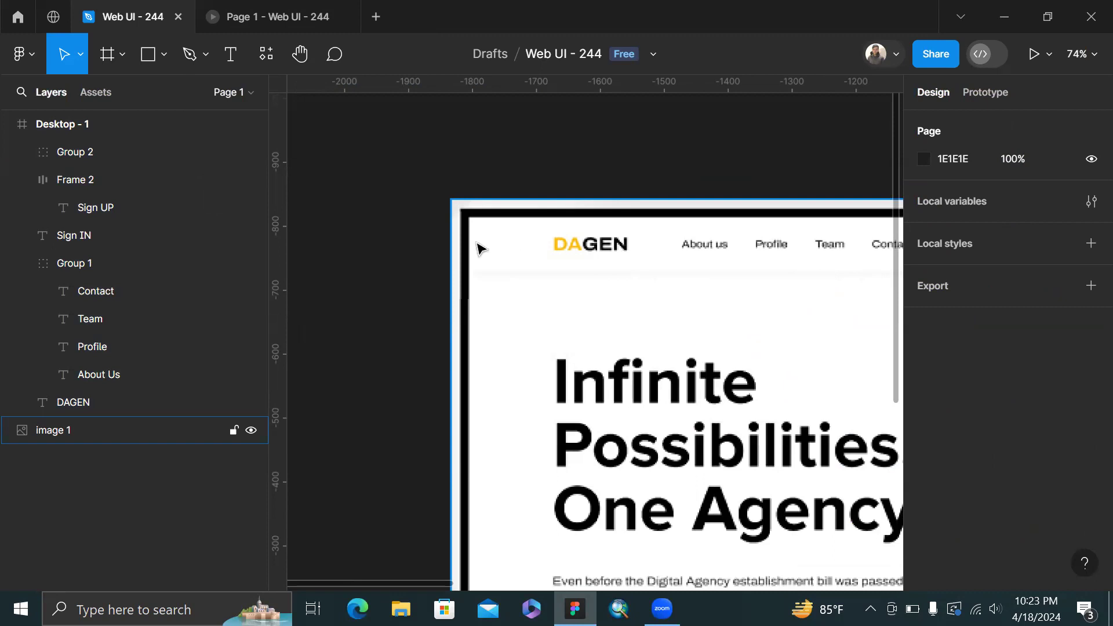
left_click(603, 134)
left_click(507, 315)
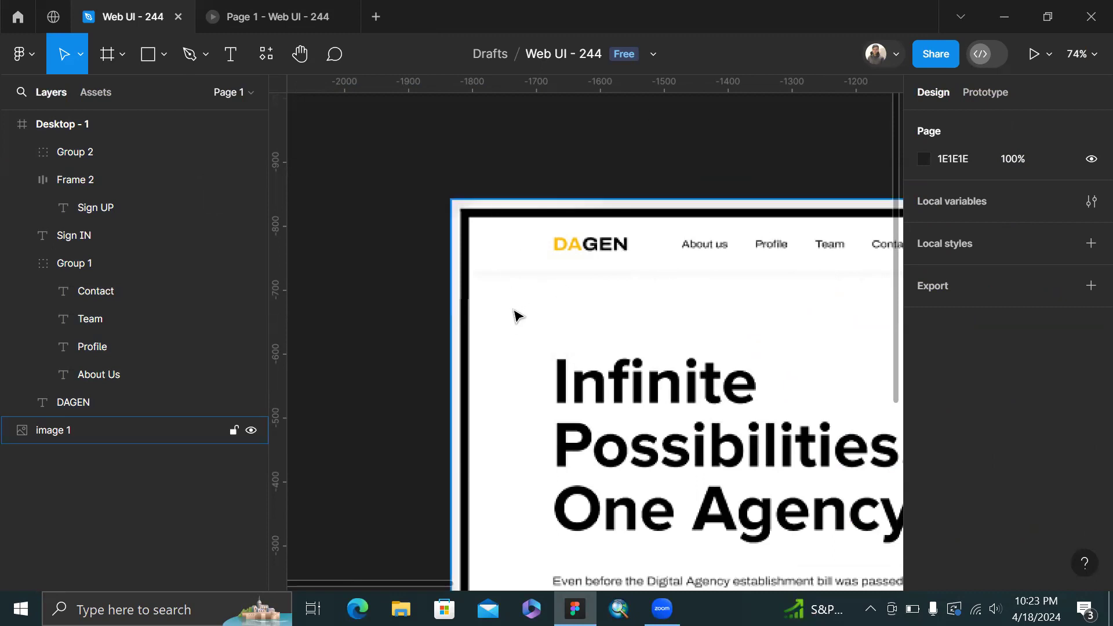
scroll(516, 316, "down", 5)
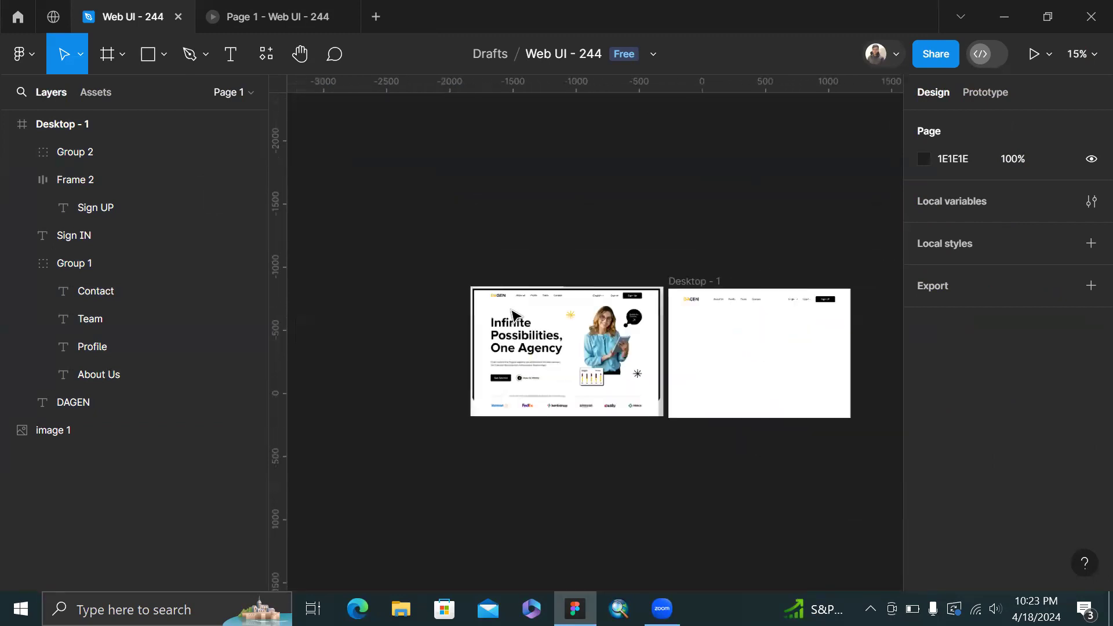
left_click(581, 339)
scroll(581, 339, "up", 1)
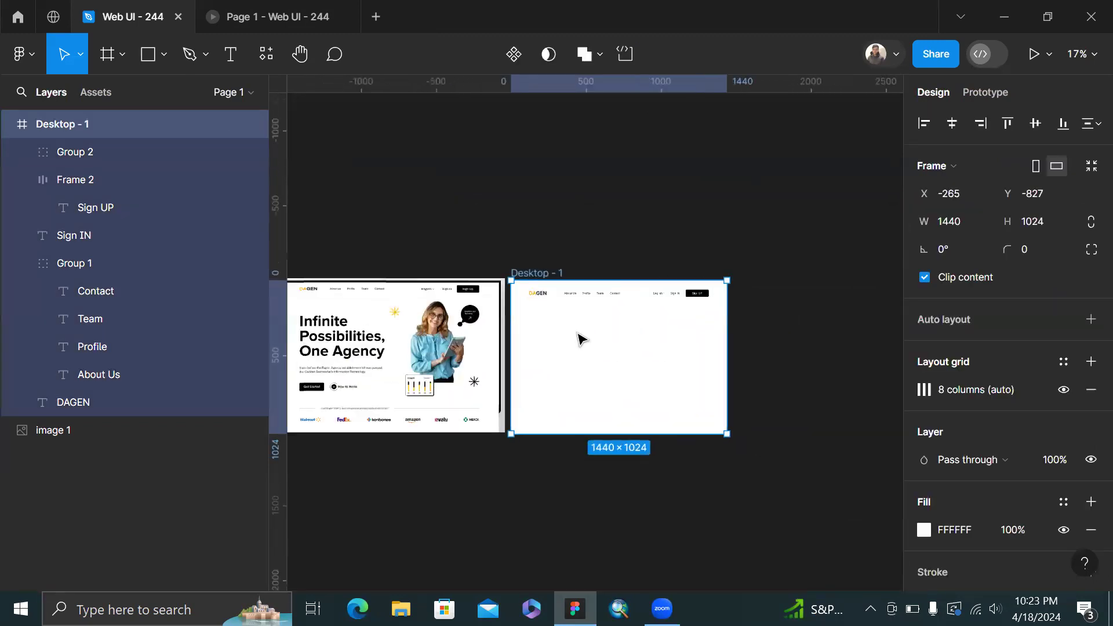
key("i")
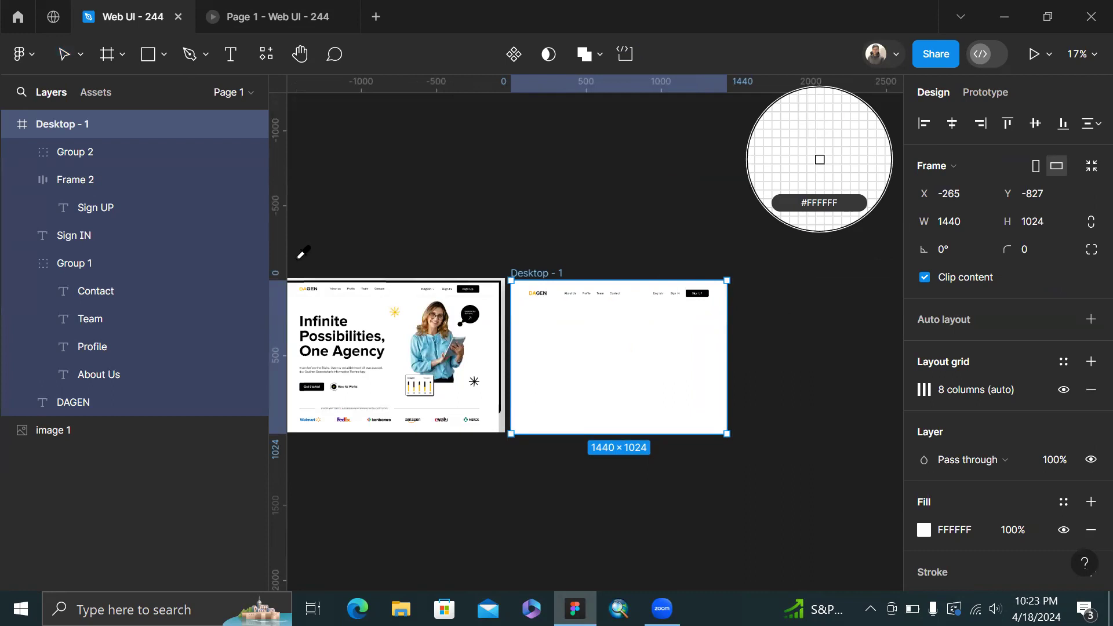
scroll(302, 253, "up", 6)
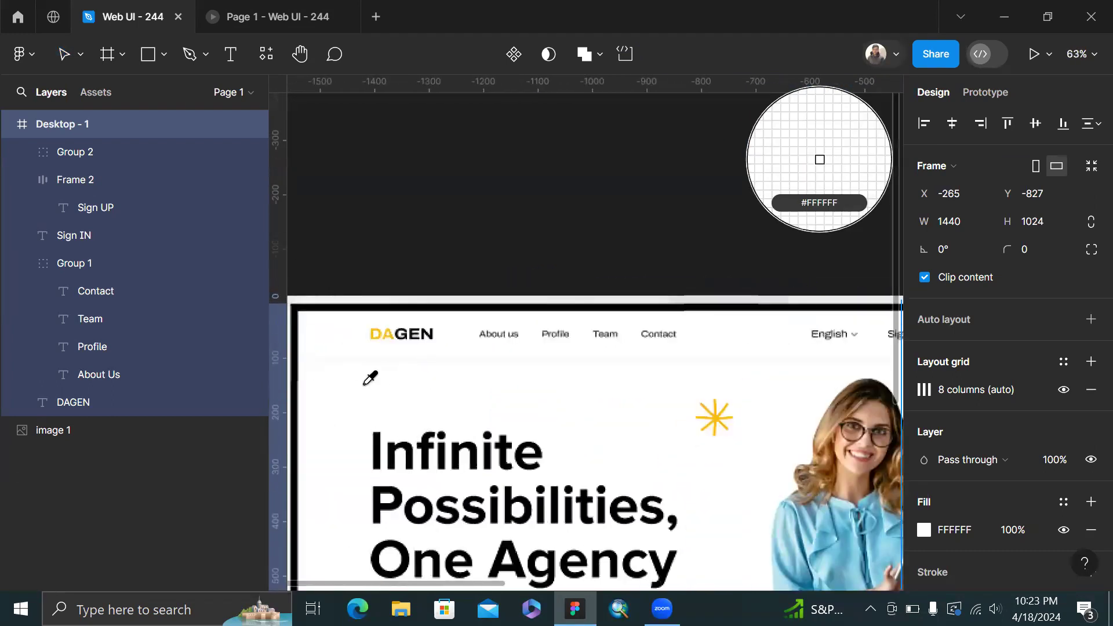
scroll(369, 377, "up", 3)
scroll(369, 378, "up", 3)
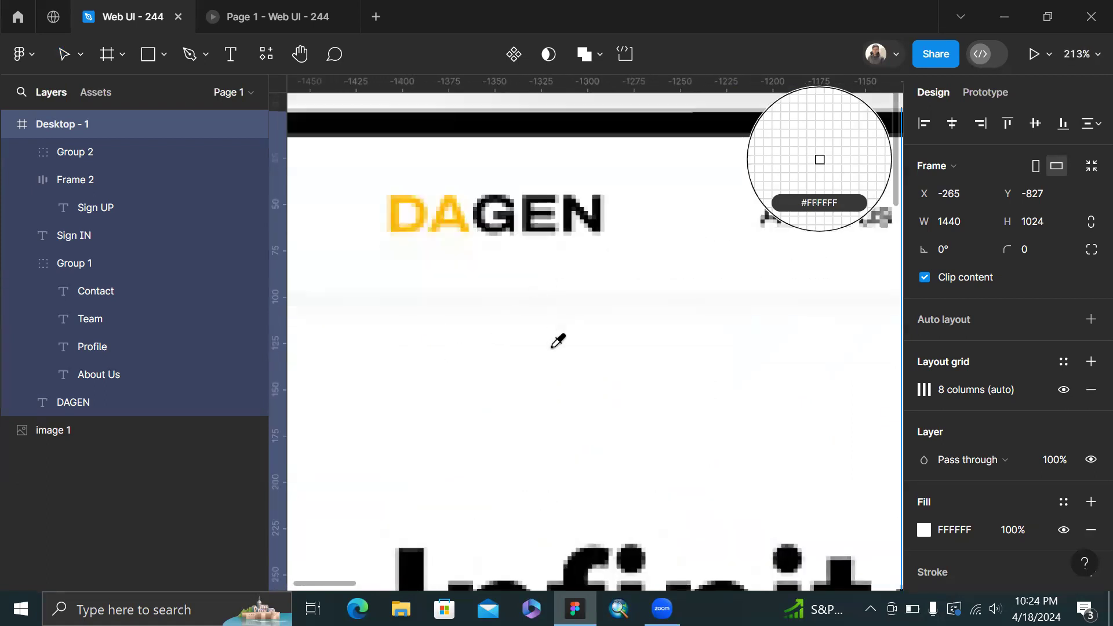
scroll(453, 291, "left", 2)
scroll(453, 291, "left", 3)
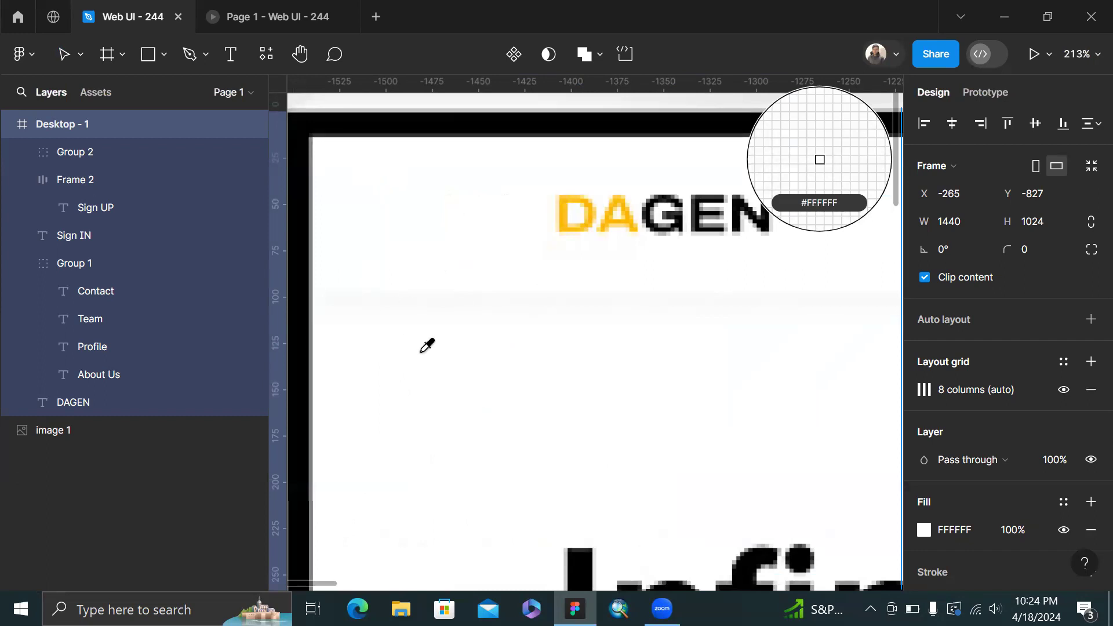
scroll(427, 345, "down", 5)
key("Escape")
Change the Desktop - 1 frame's fill to the off-white F9F9F9
scroll(422, 356, "right", 10)
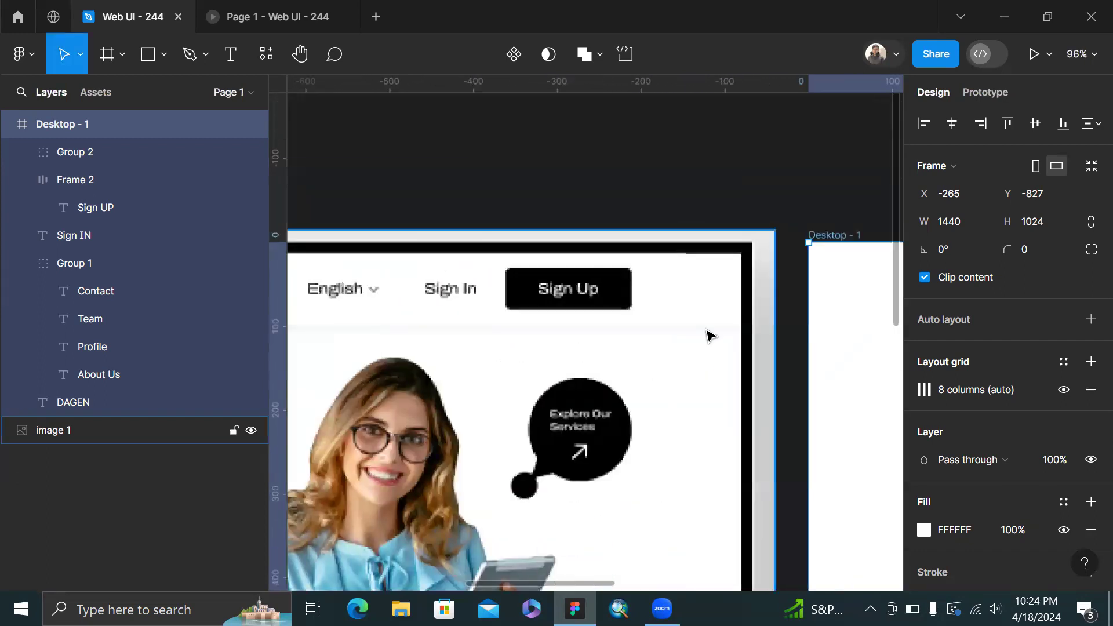
left_click(923, 529)
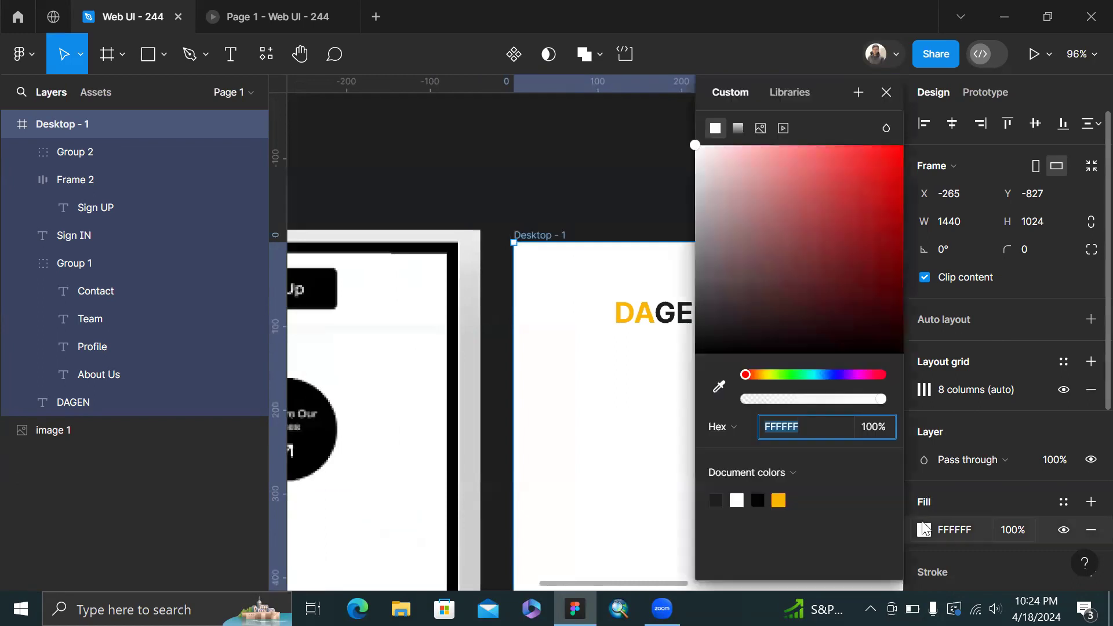
left_click_drag(695, 148, 689, 155)
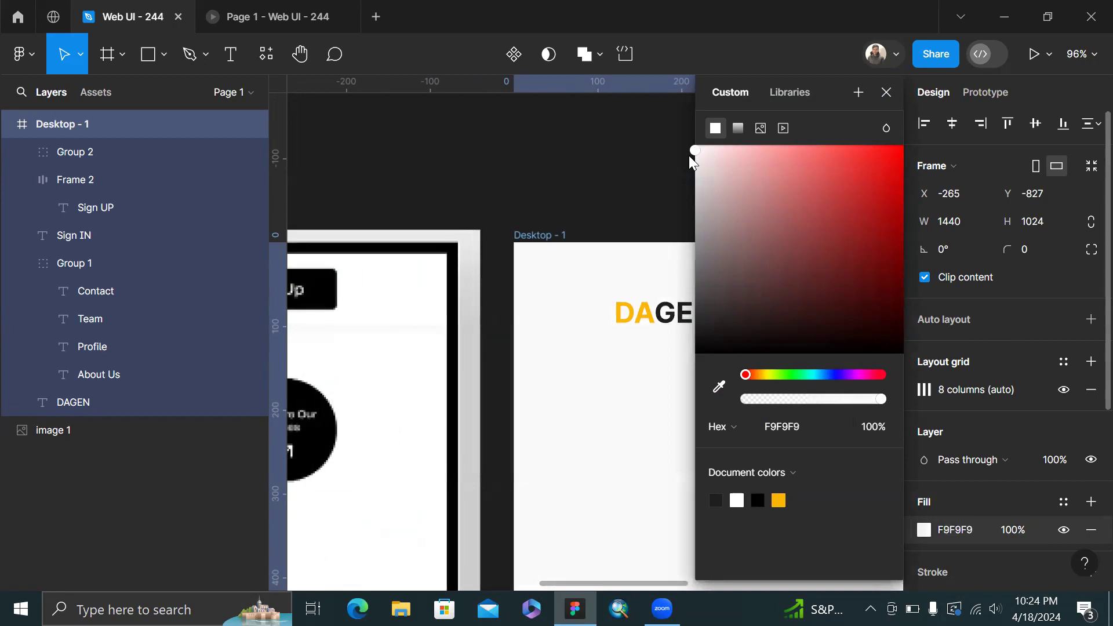
left_click(532, 192)
scroll(532, 191, "down", 5)
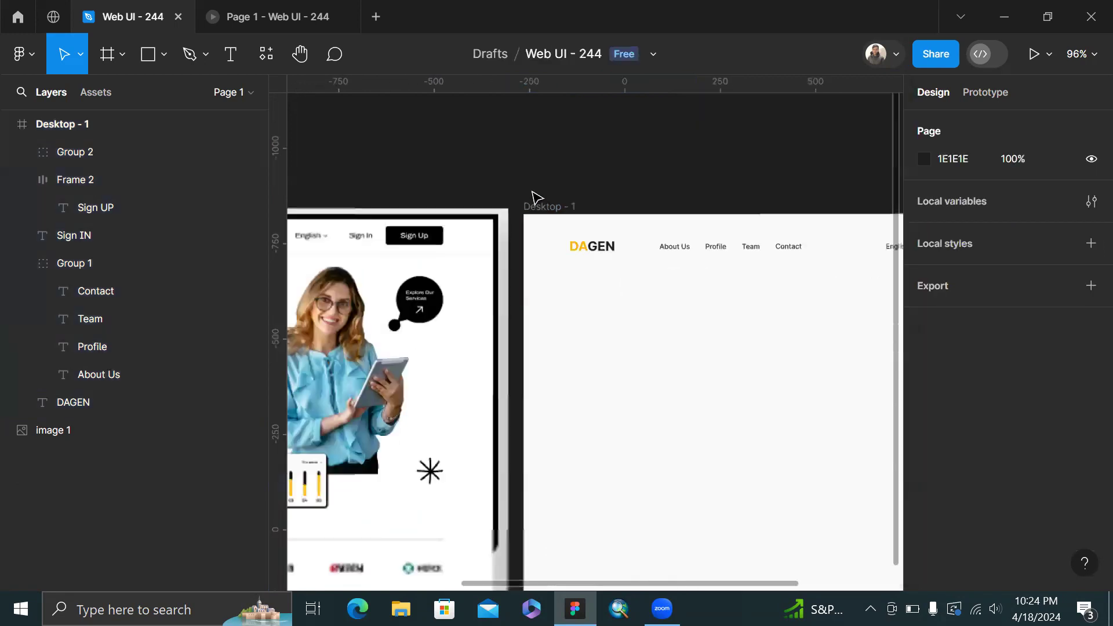
Draw a 1440 × 131 frame across the top of Desktop - 1, enclosing all header elements
scroll(532, 192, "right", 5)
key("f")
scroll(371, 211, "left", 2)
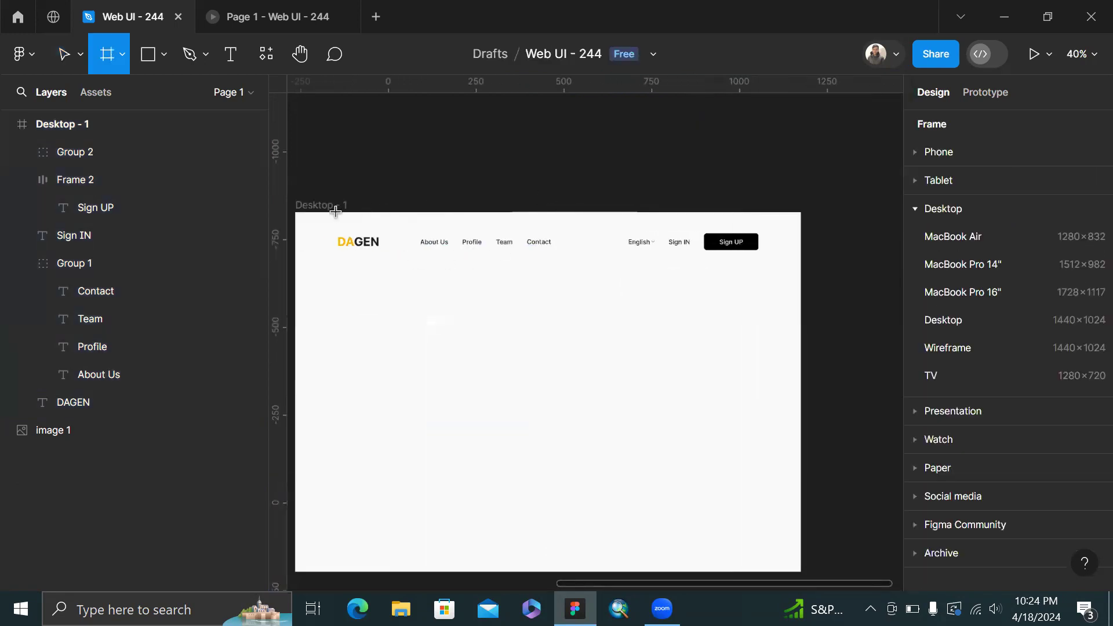
left_click_drag(295, 213, 800, 259)
scroll(972, 436, "down", 5)
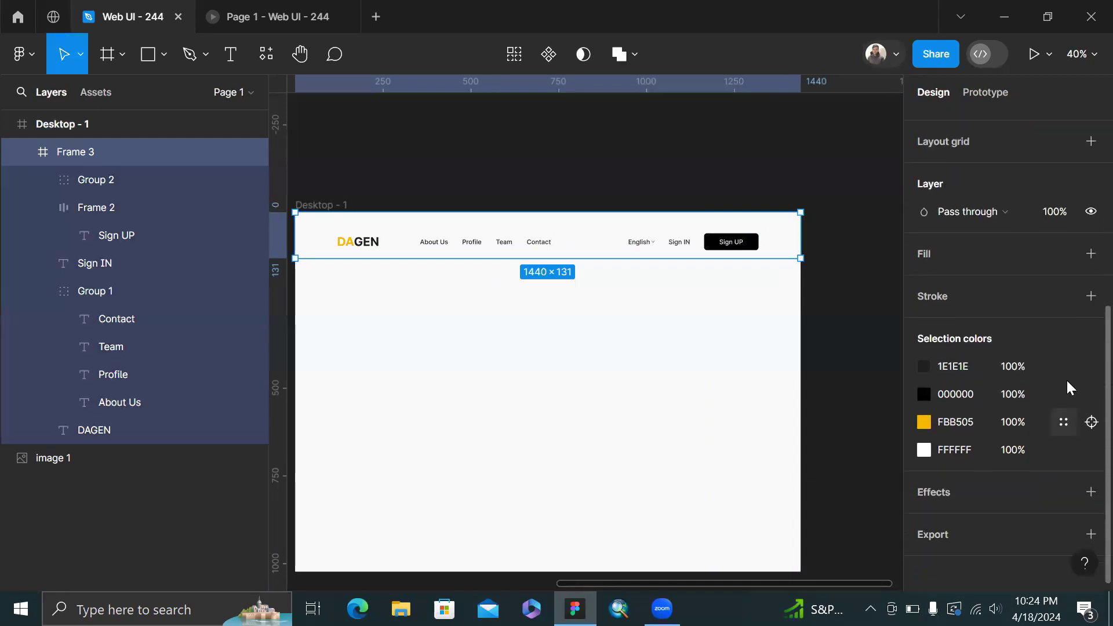
Add a white FFFFFF fill to the 1440 × 131 header frame
left_click(1090, 255)
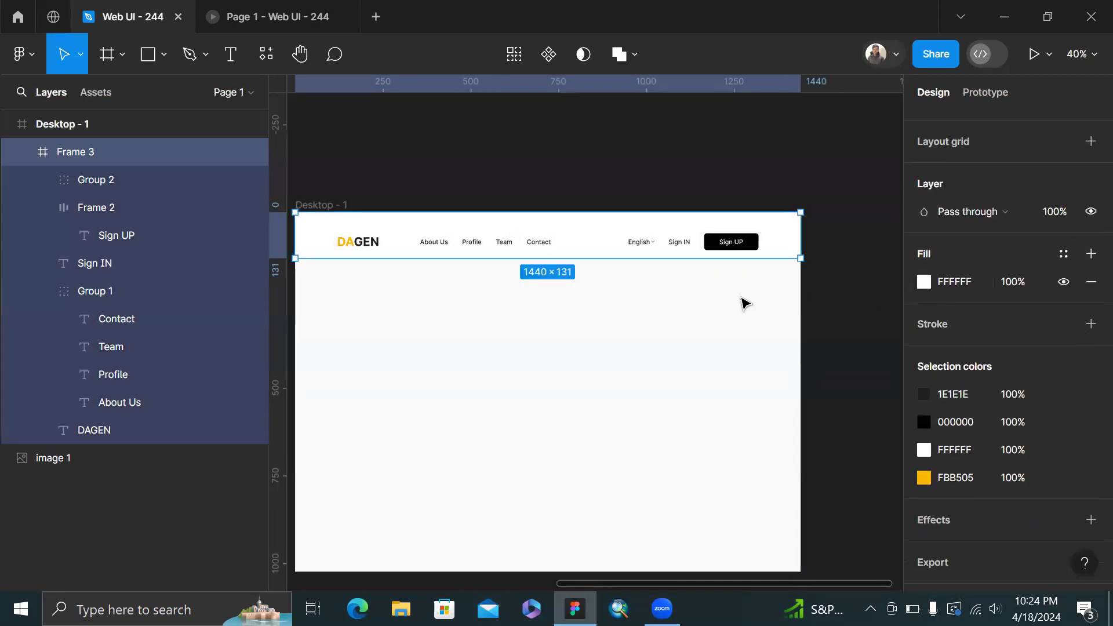
left_click(848, 286)
Wrap all header elements from DAGEN to Sign UP in their own 1200 × 48 frame and centre it vertically in the header
scroll(848, 286, "left", 3)
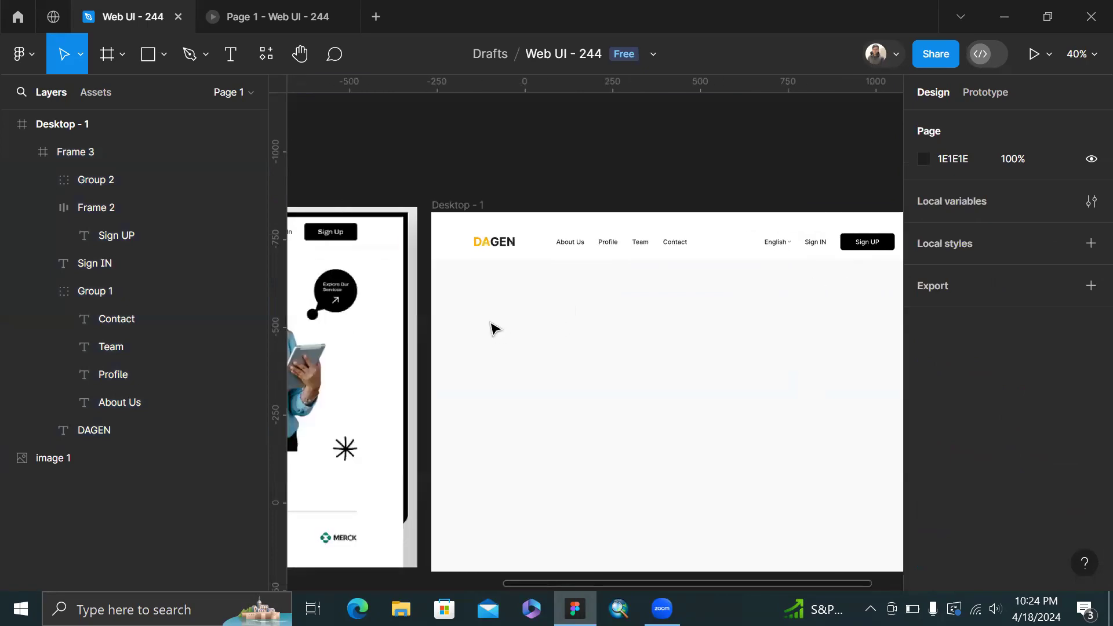
left_click(505, 248)
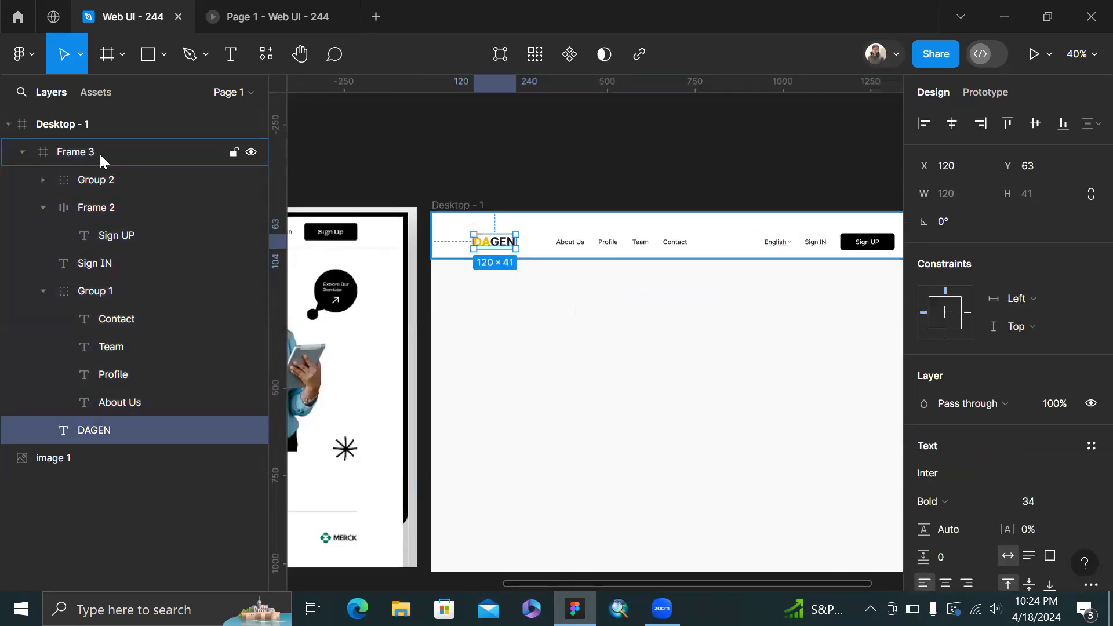
left_click(100, 183, "shift")
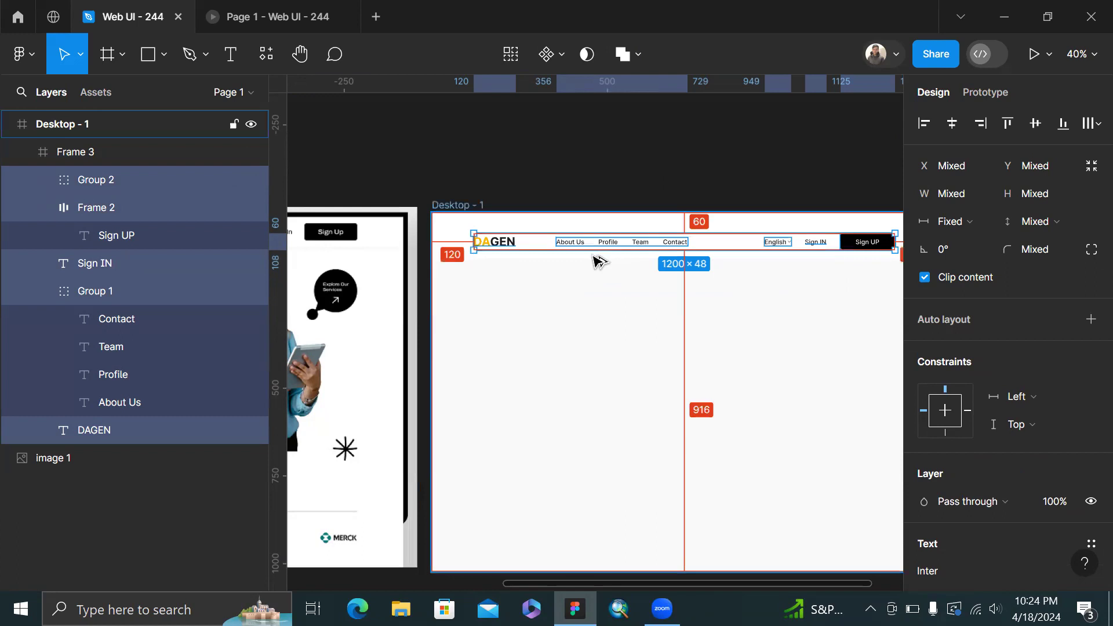
key("ctrl+alt+g")
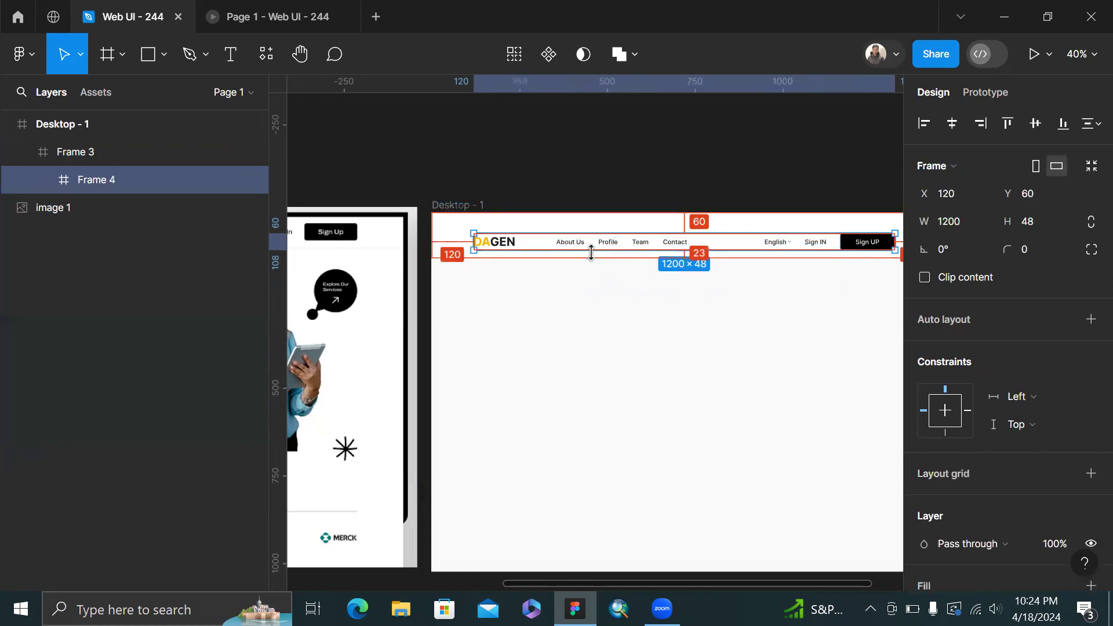
left_click(1035, 124)
left_click(768, 172)
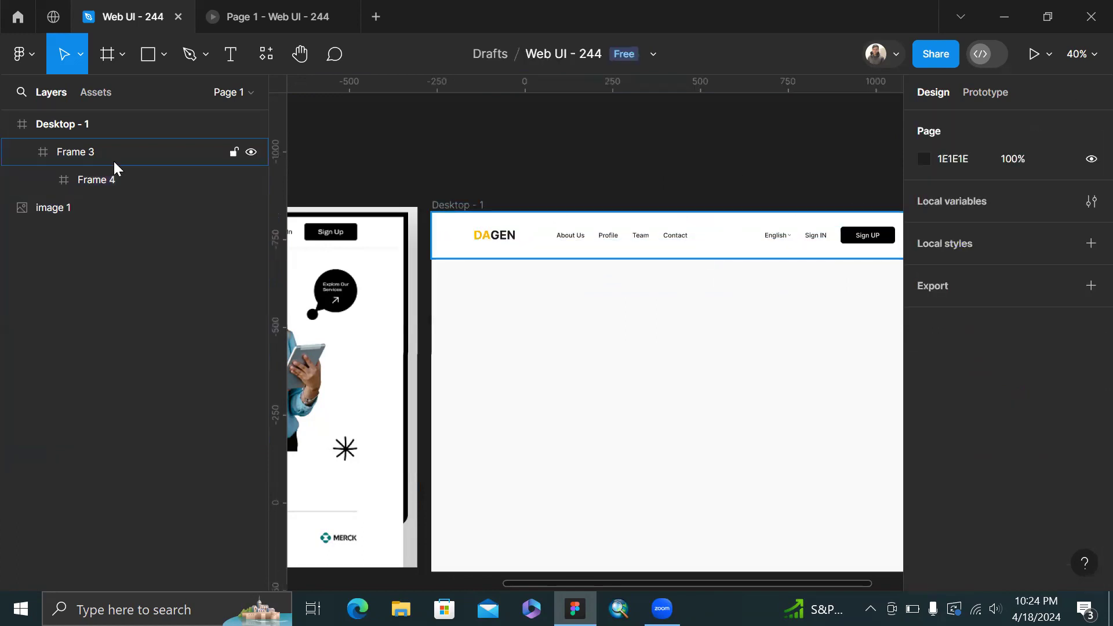
Rename the outer header frame as Navbar and the inner frame as navbar-items
left_click(107, 180)
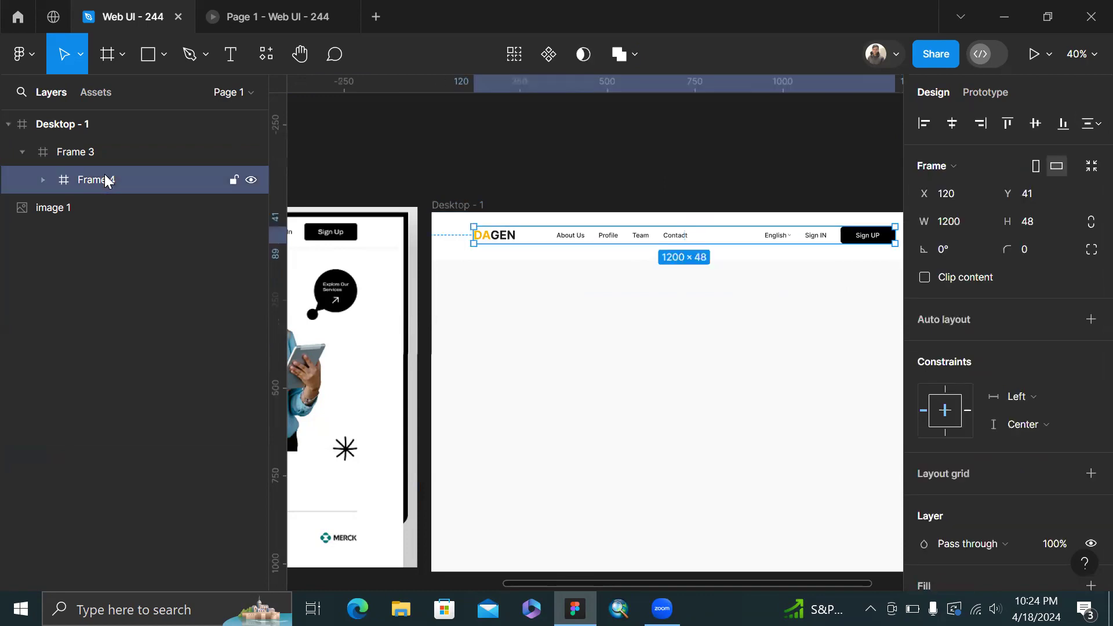
left_click(71, 153)
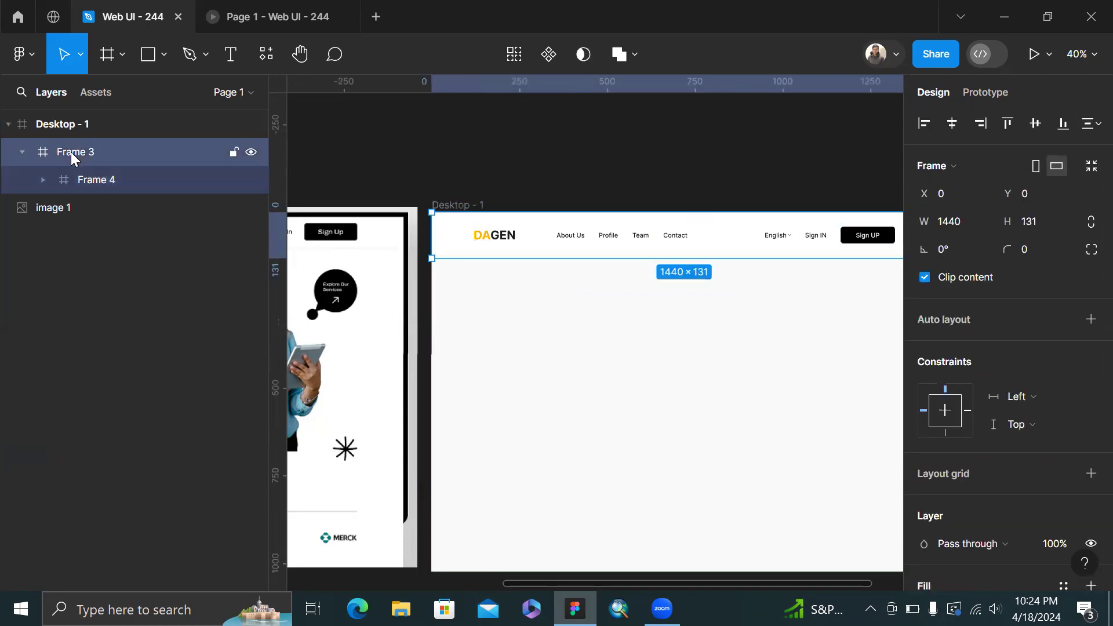
double_click(71, 151)
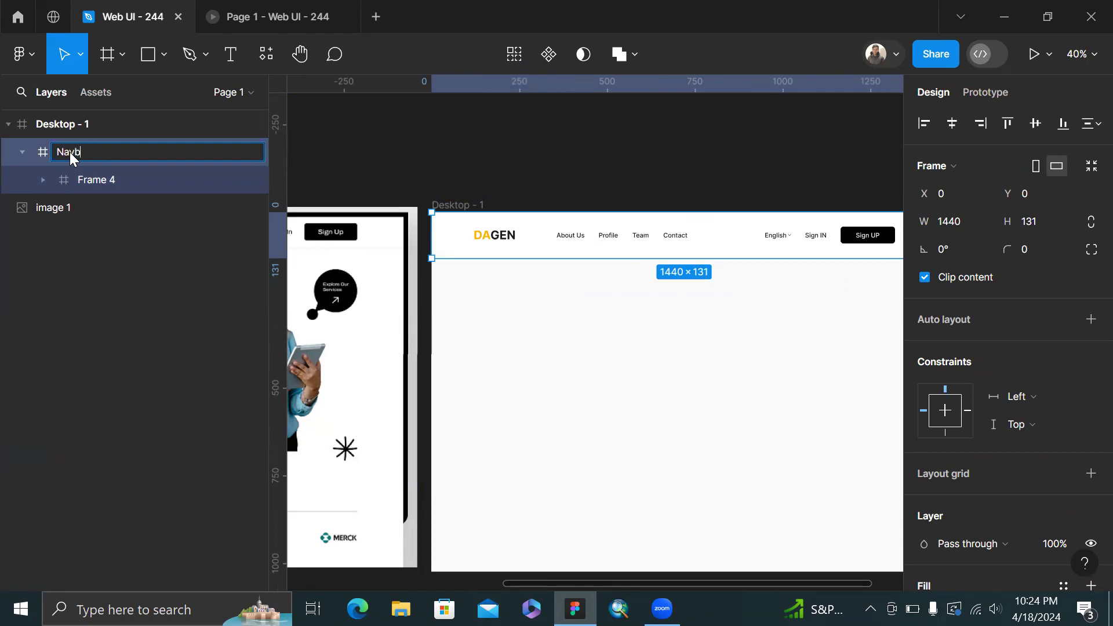
key("Return")
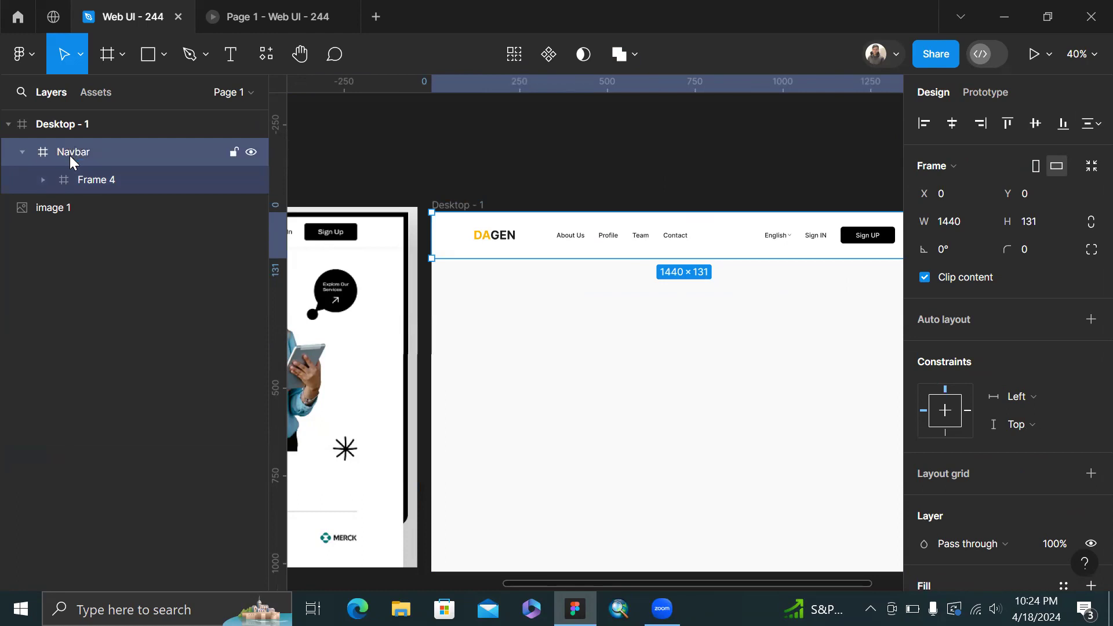
left_click(103, 184)
double_click(102, 180)
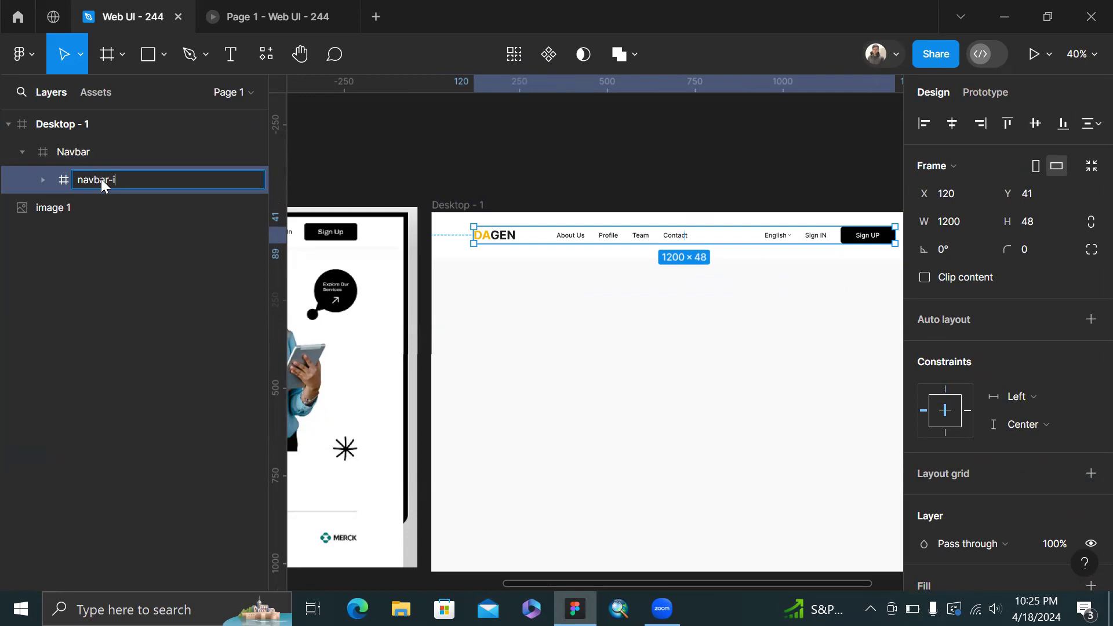
key("Return")
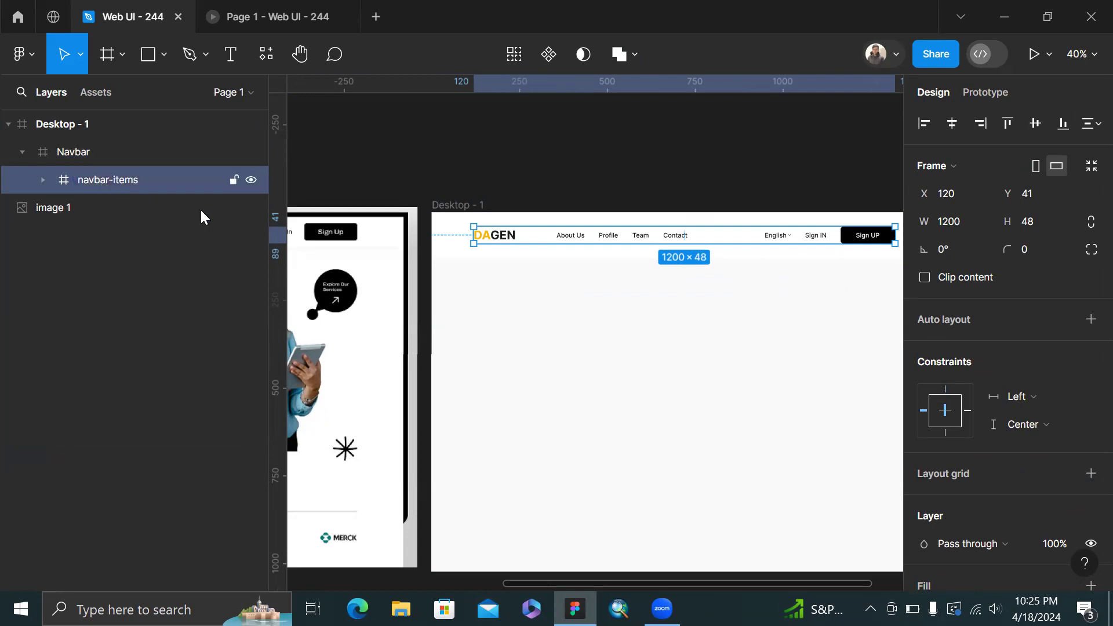
Compare the finished header with the reference image, examining the area around its Sign Up button up close
left_click(567, 356)
scroll(567, 356, "right", 3)
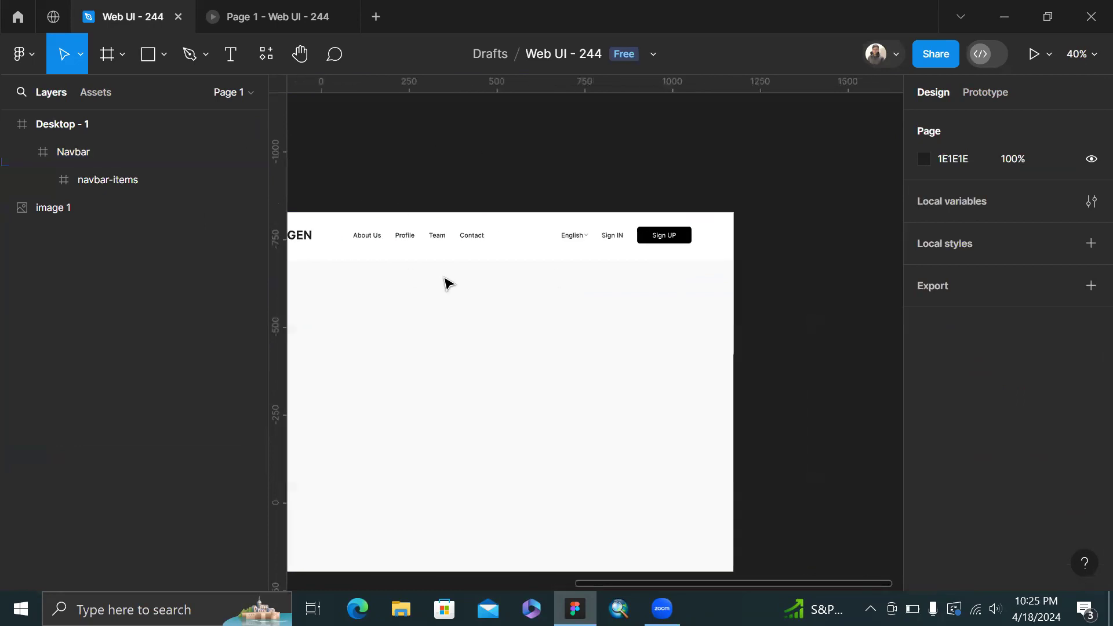
scroll(728, 261, "left", 7)
scroll(728, 261, "left", 3)
scroll(758, 186, "right", 1)
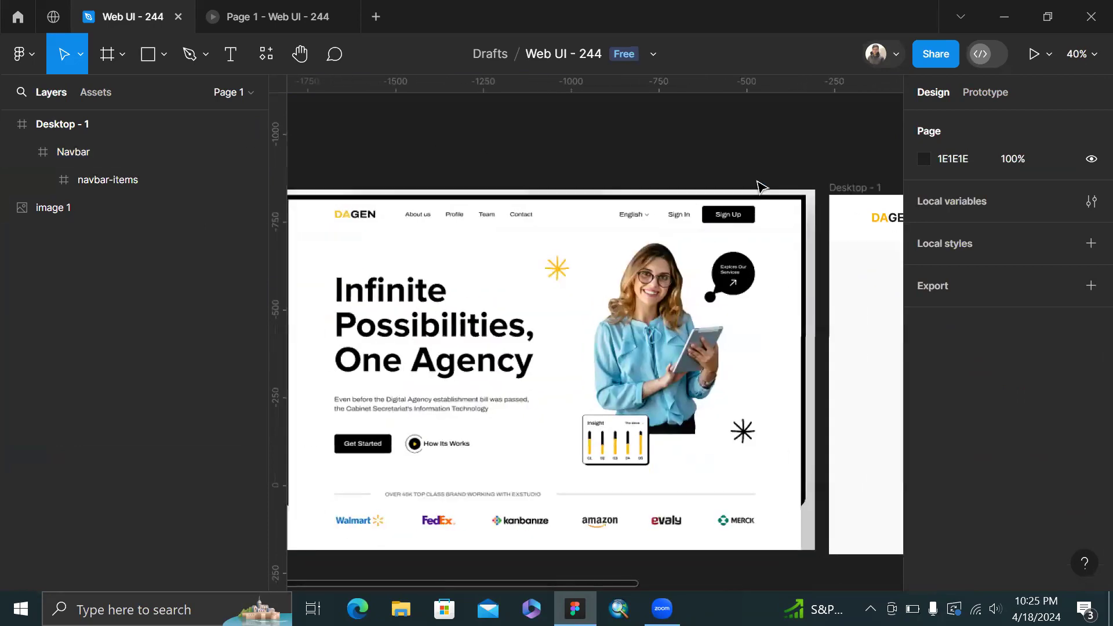
scroll(758, 186, "up", 1)
scroll(758, 184, "up", 3)
scroll(823, 338, "up", 6)
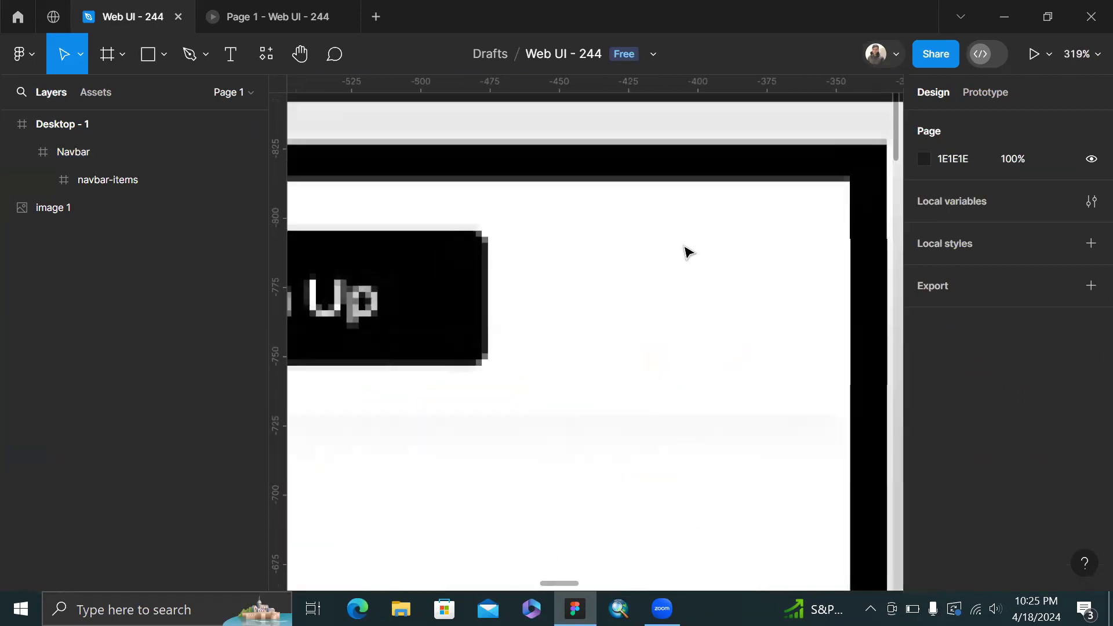
scroll(742, 457, "down", 4)
scroll(742, 458, "down", 5)
scroll(784, 427, "right", 5)
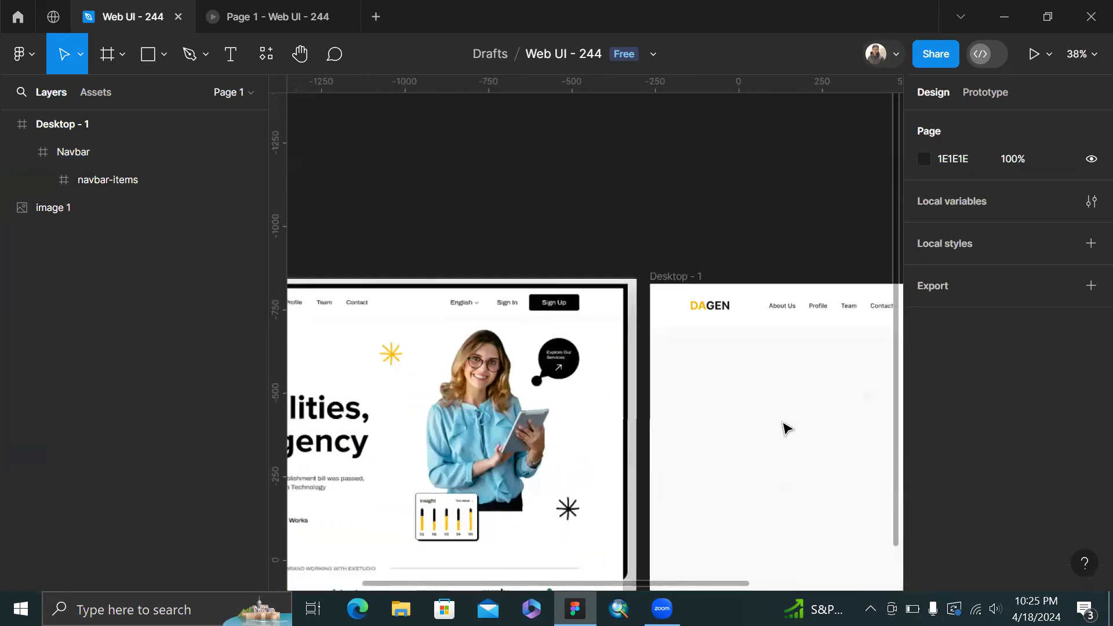
Preview the header as a prototype, return to the design file and examine the hero section of the reference image
left_click(316, 7)
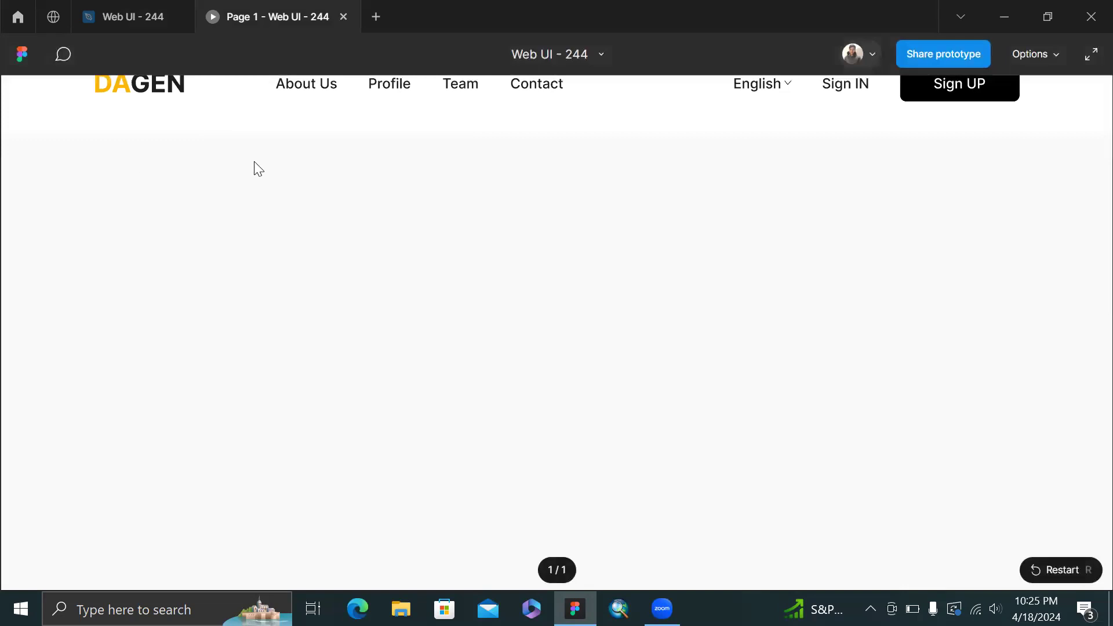
left_click(104, 8)
scroll(590, 161, "down", 4)
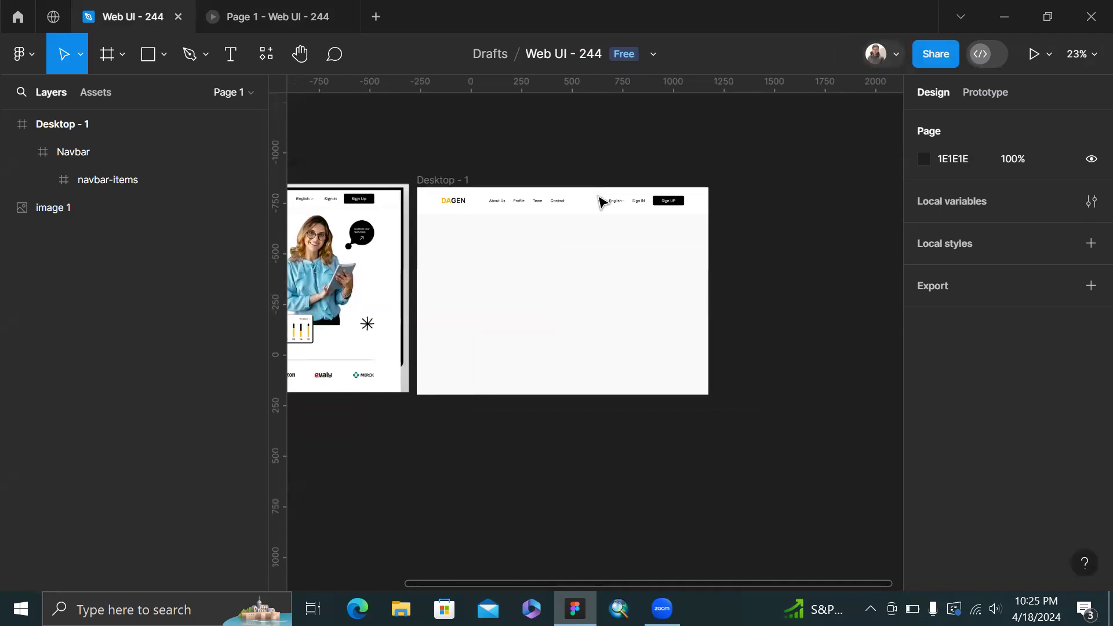
scroll(754, 300, "up", 4)
scroll(754, 300, "left", 4)
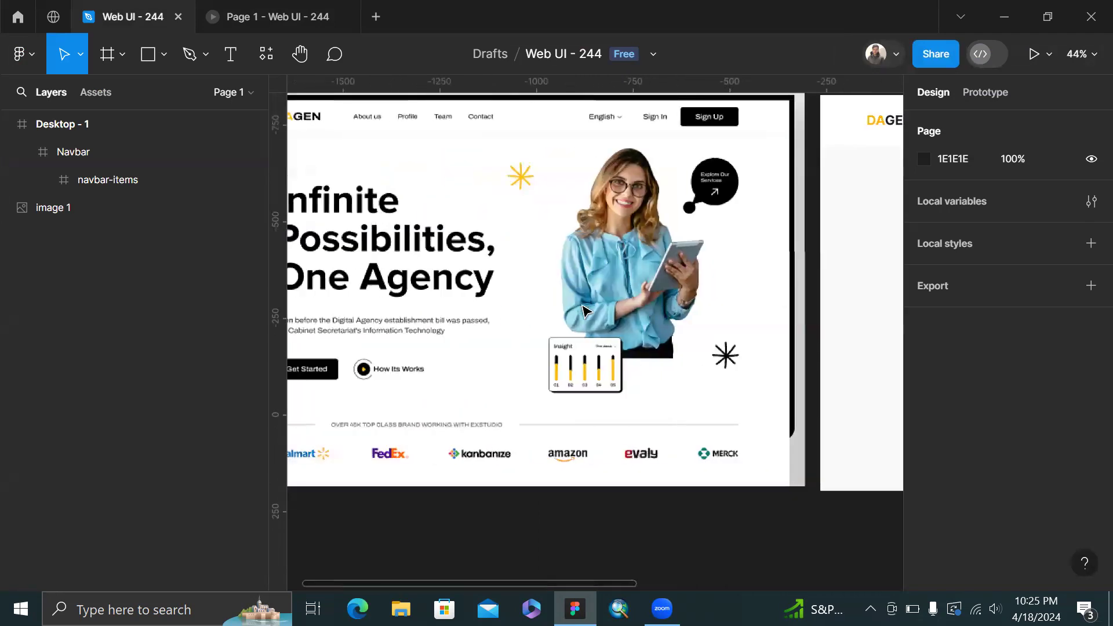
scroll(357, 224, "up", 2)
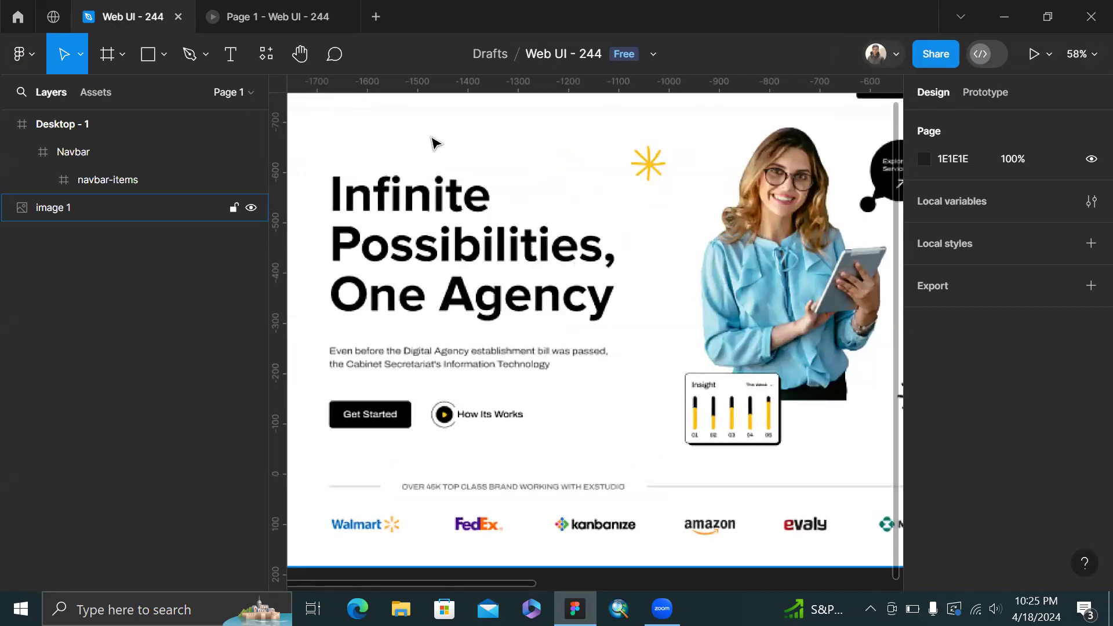
key("t")
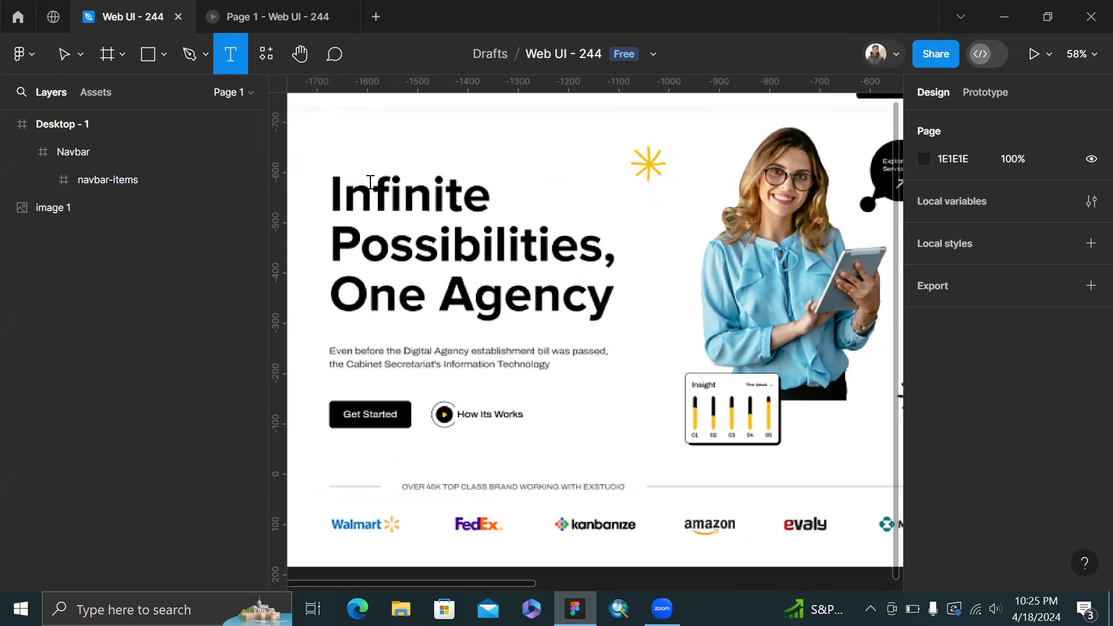
key("v")
left_click(373, 215)
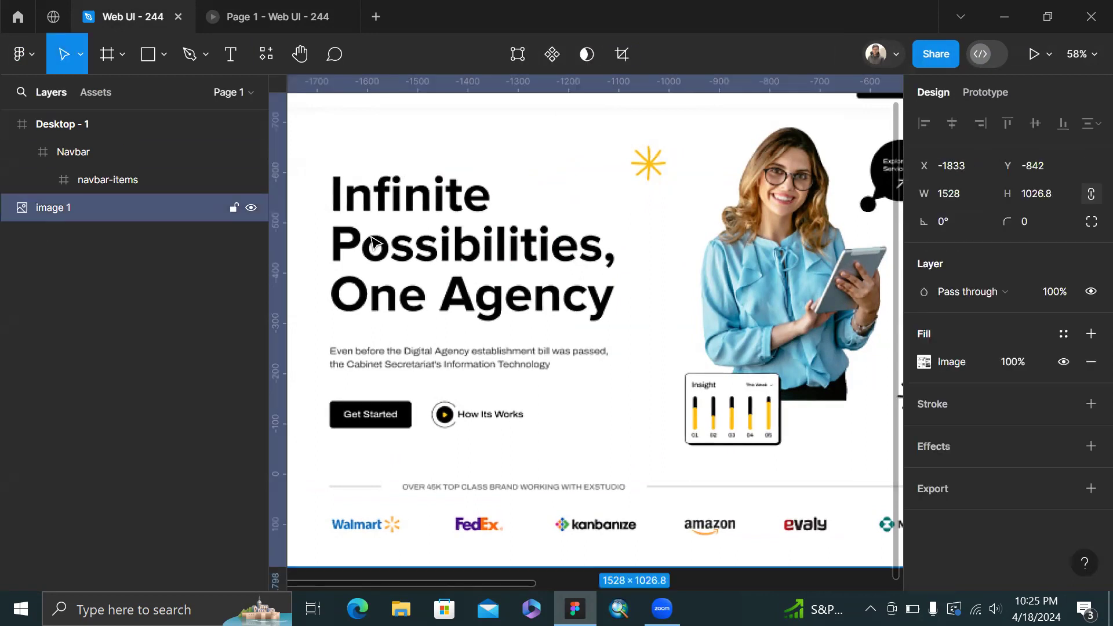
key("t")
key("Escape")
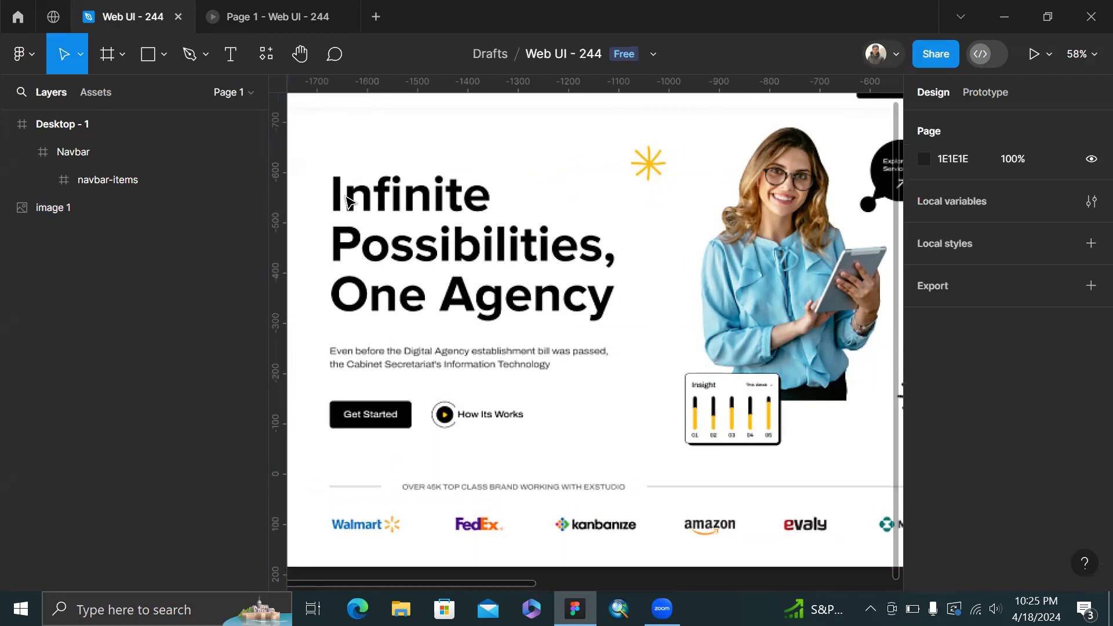
Add a text layer over the reference headline reading "Infinite Possiblities, One Agency"
key("t")
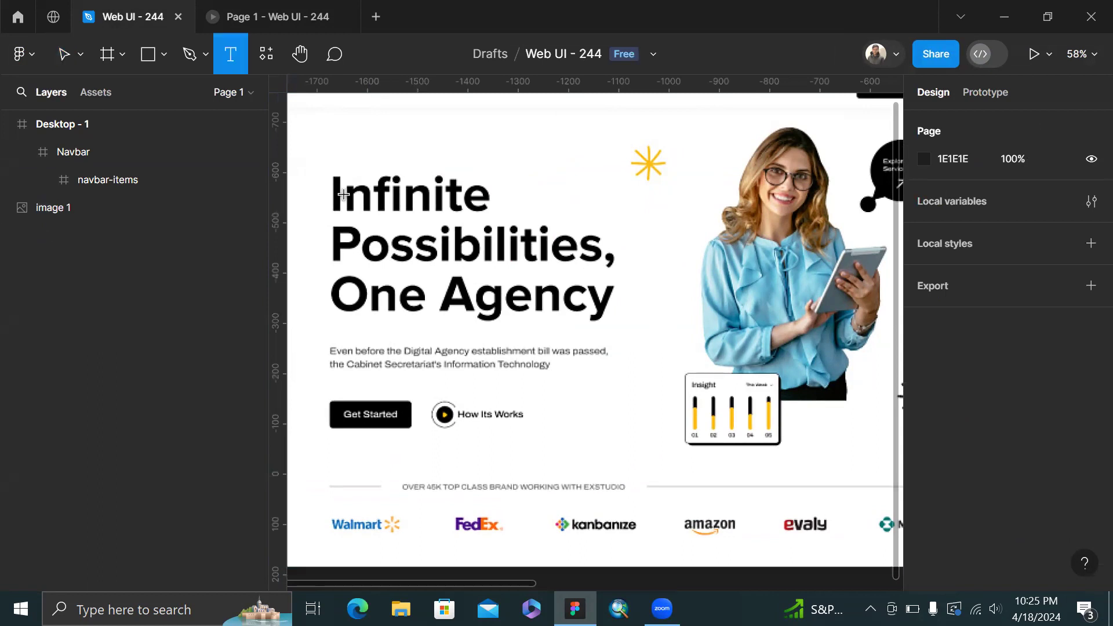
left_click(344, 195)
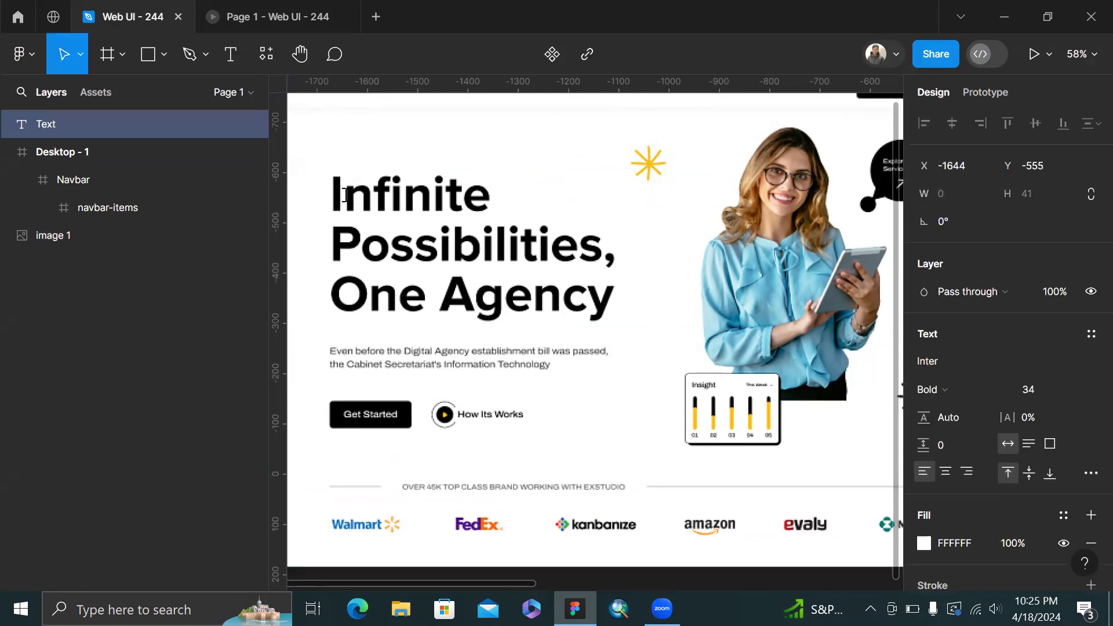
type("In")
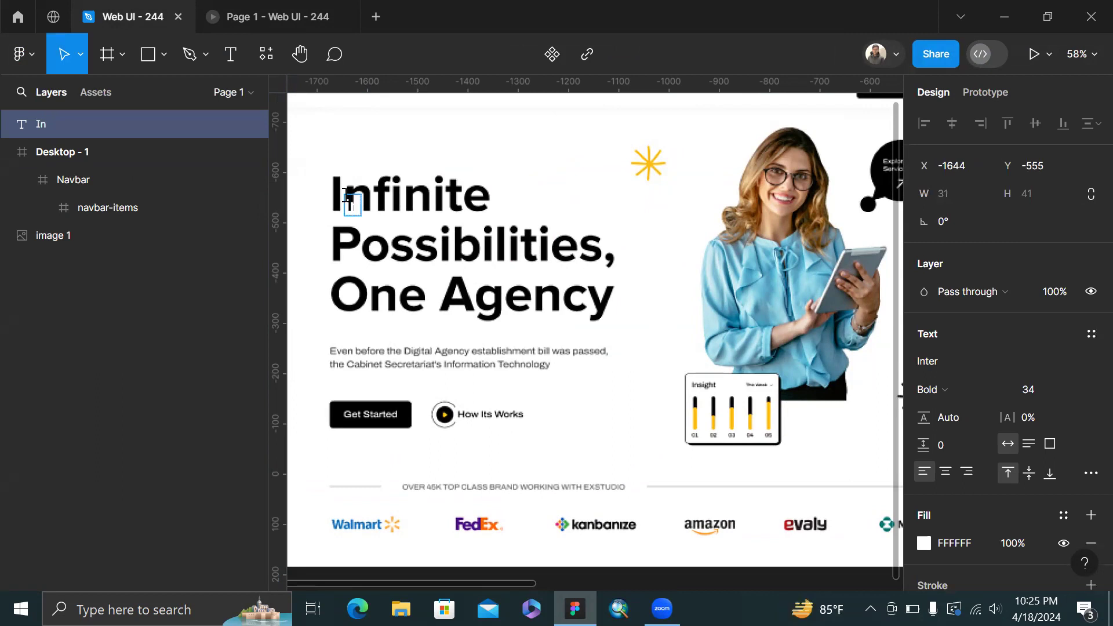
type("finite")
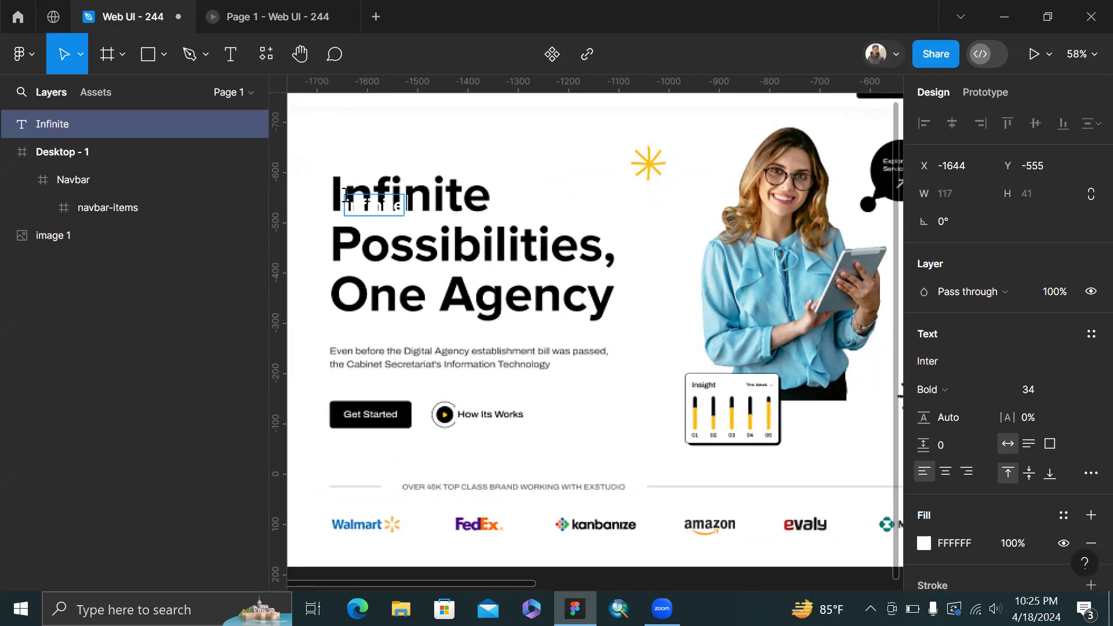
type(" Possibli")
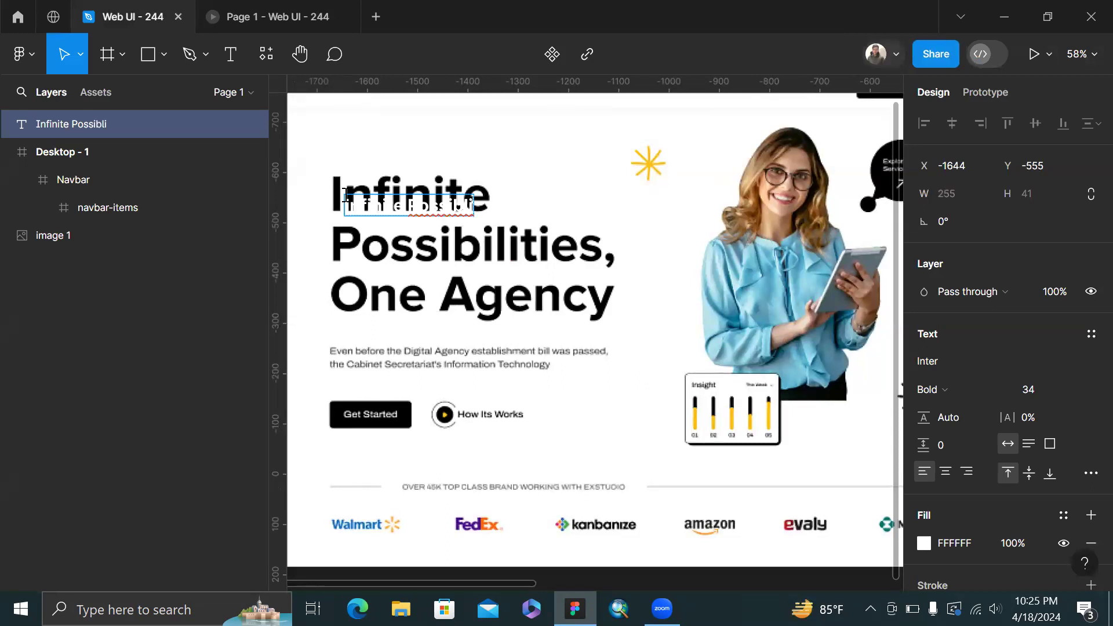
type("ttir")
key("BackSpace")
type("es")
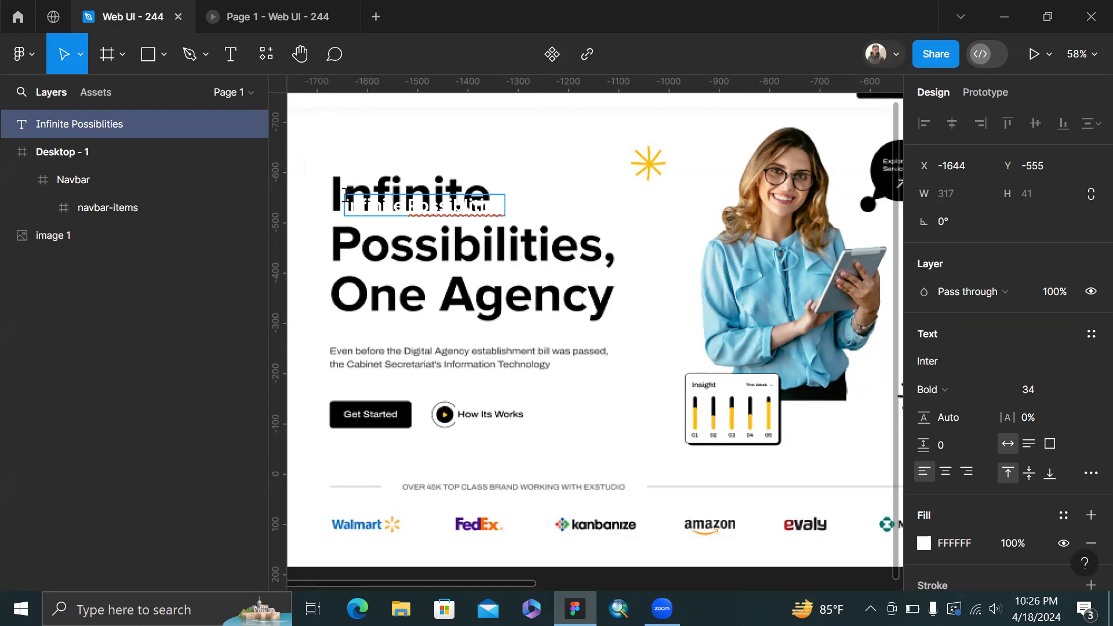
type(", One")
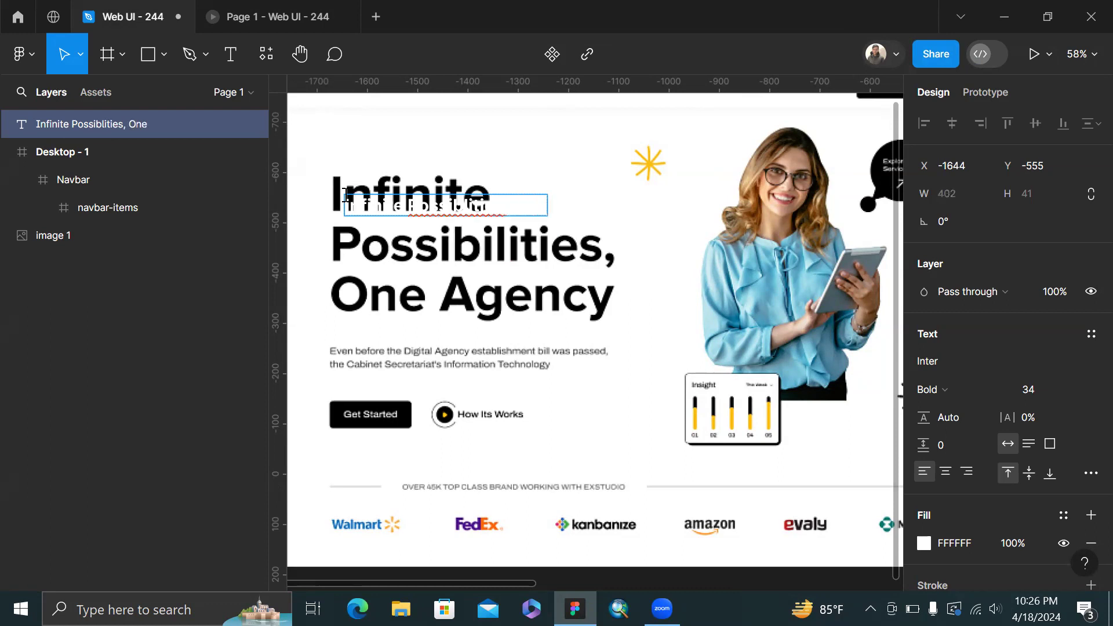
type(" Agency")
key("Escape")
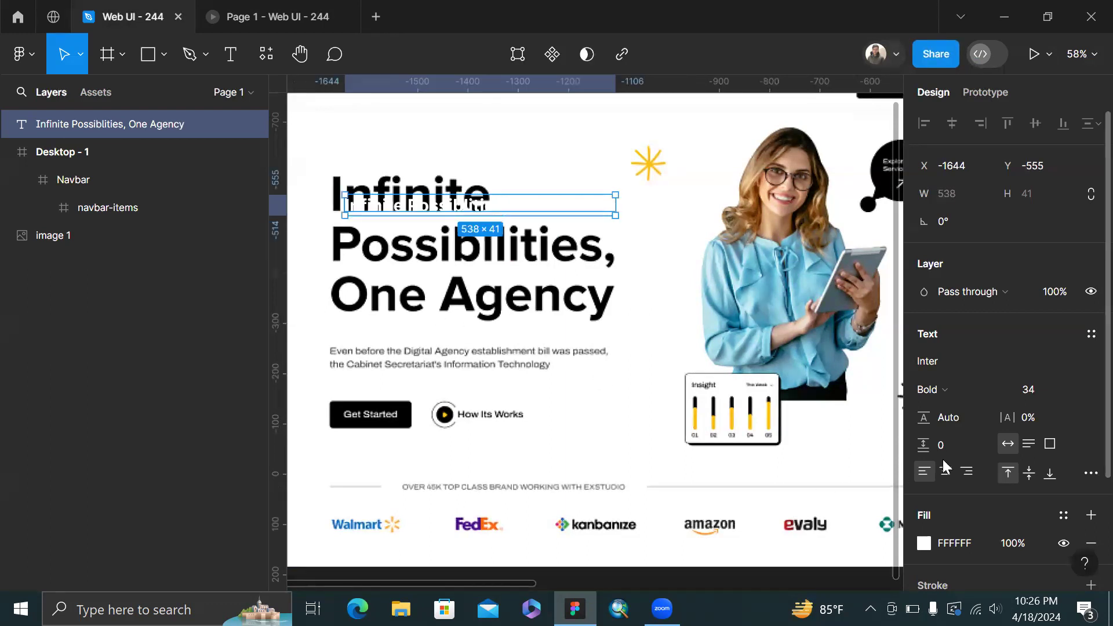
Set the headline text's fill to the dark 1E1E1E and narrow its box to about 252 px so it wraps onto three lines
scroll(944, 465, "down", 2)
left_click(920, 485)
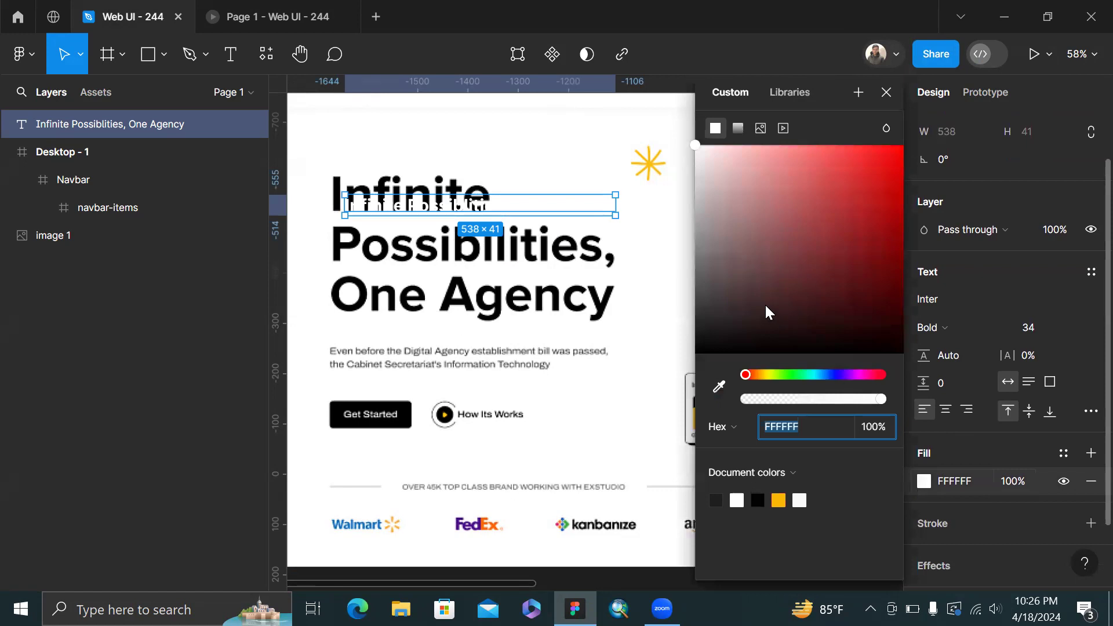
left_click(719, 498)
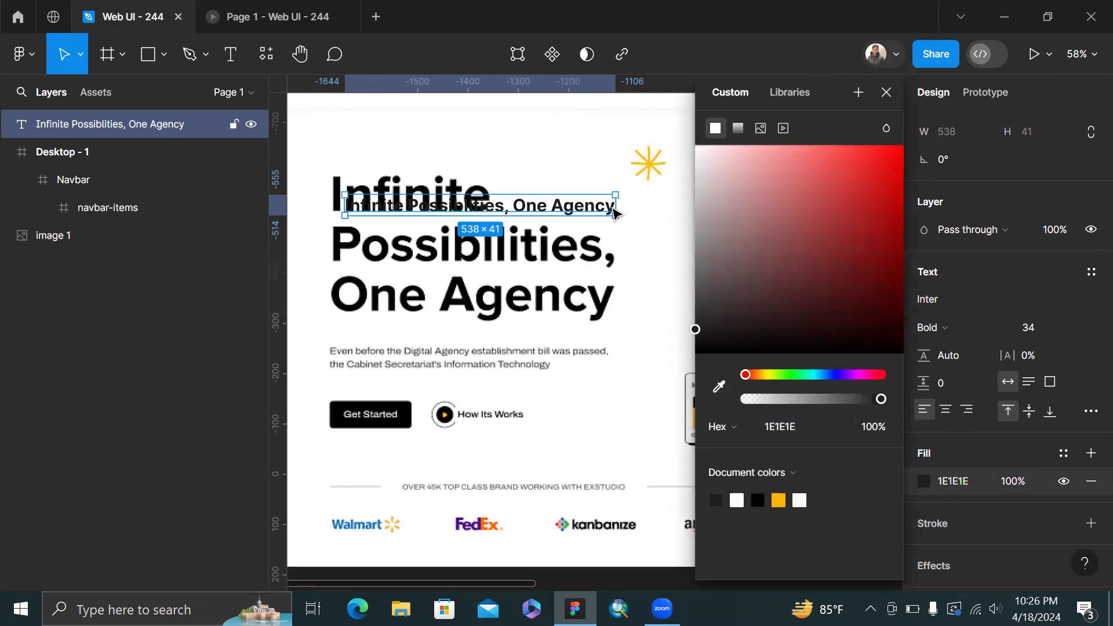
left_click_drag(592, 217, 490, 289)
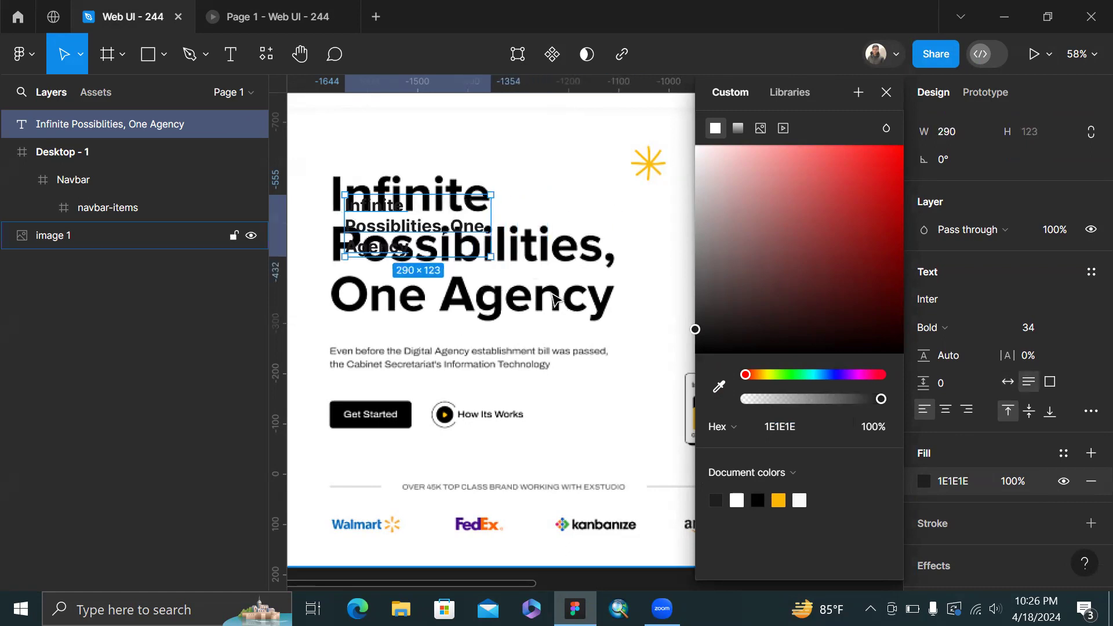
left_click_drag(486, 214, 470, 220)
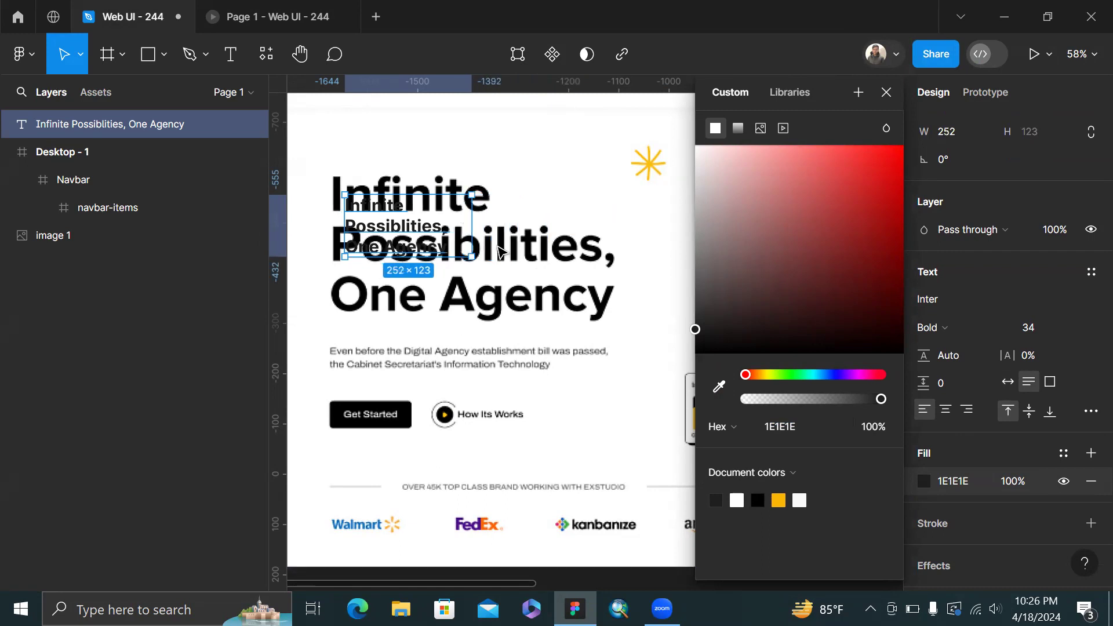
Scale the headline text proportionally to about 570 × 279 px
key("k")
left_click_drag(527, 245, 632, 290)
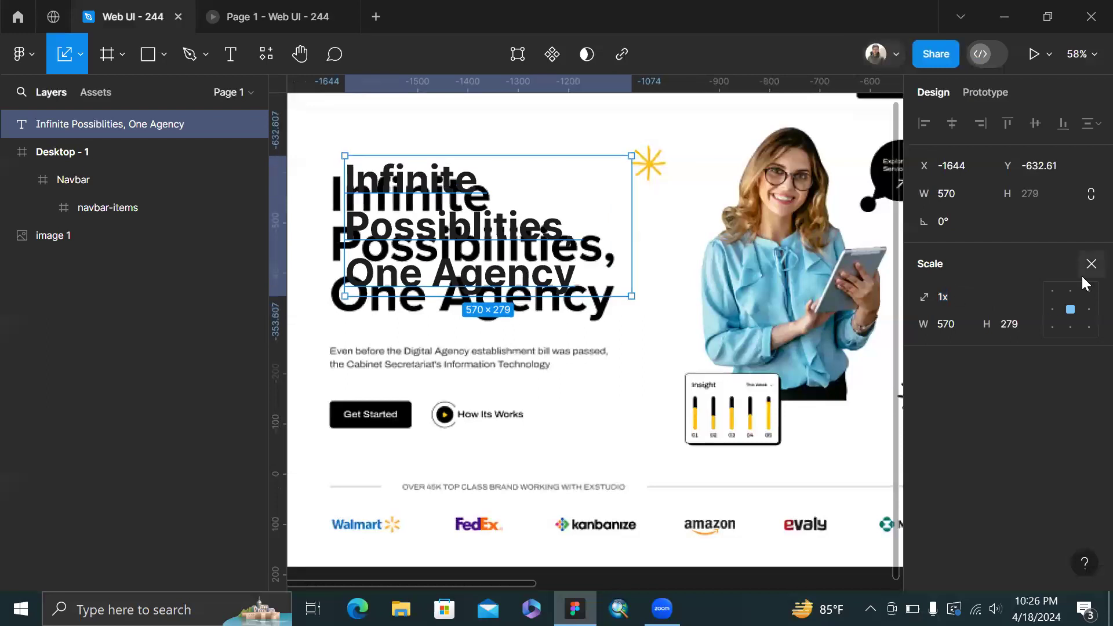
left_click(1084, 271)
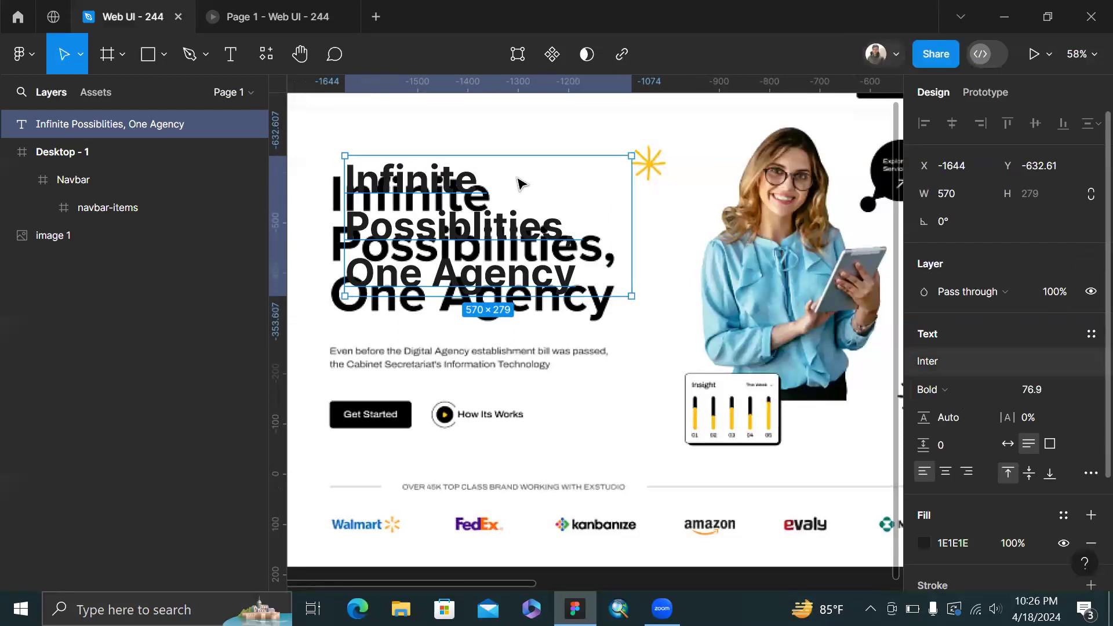
Try the Black weight on the headline beside the reference, restore Bold and place it over the start of the reference headline
left_click(969, 392)
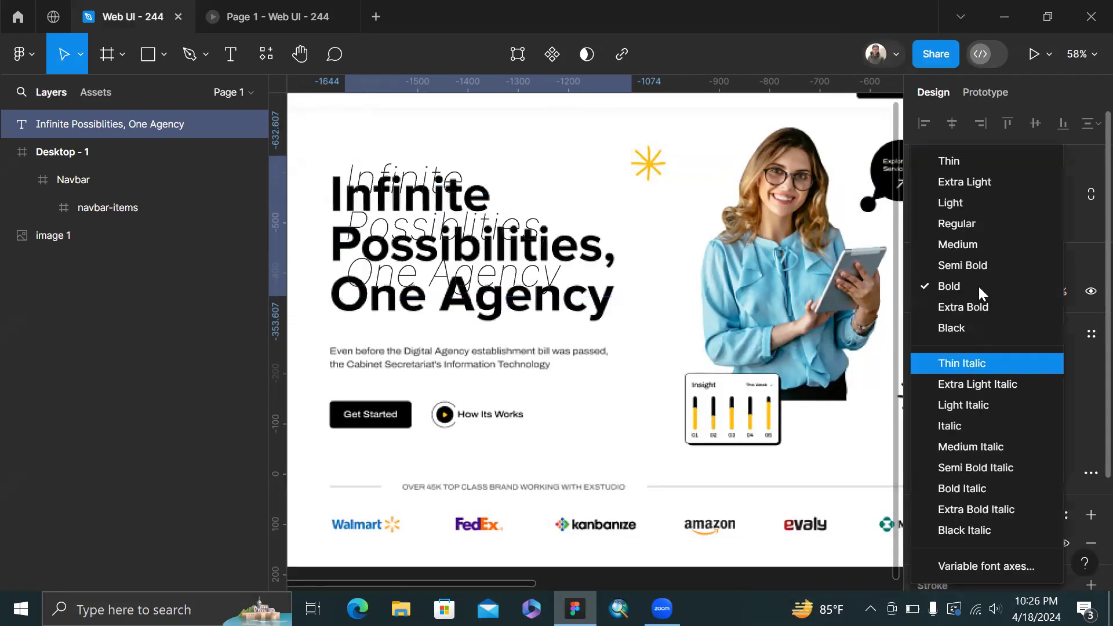
left_click(978, 330)
left_click_drag(458, 244, 728, 267)
left_click(985, 385)
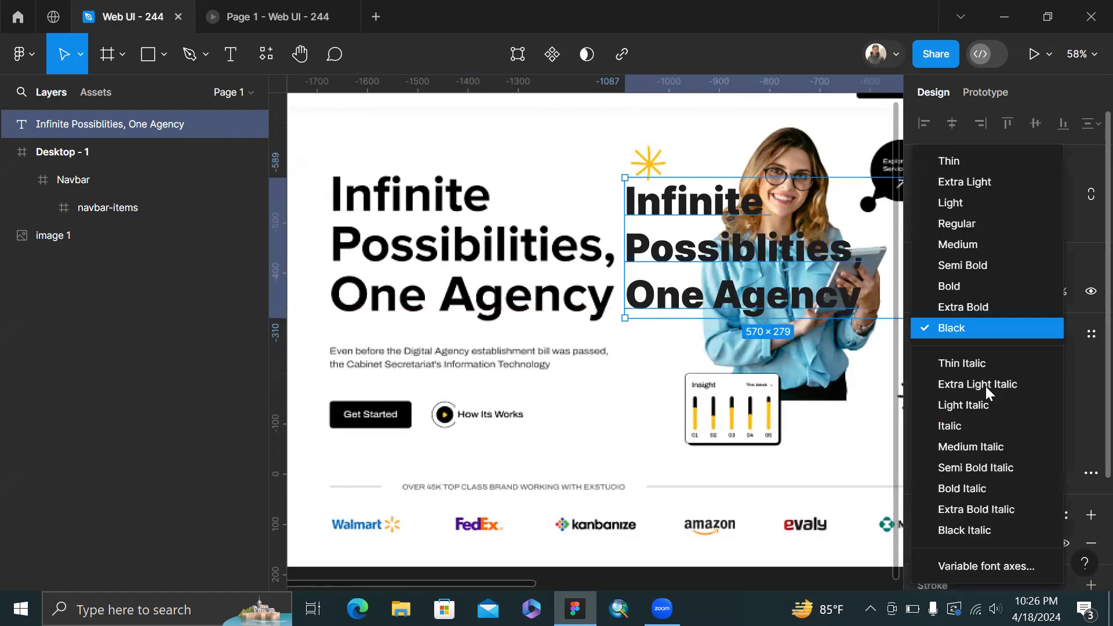
left_click(983, 290)
left_click_drag(693, 275, 396, 265)
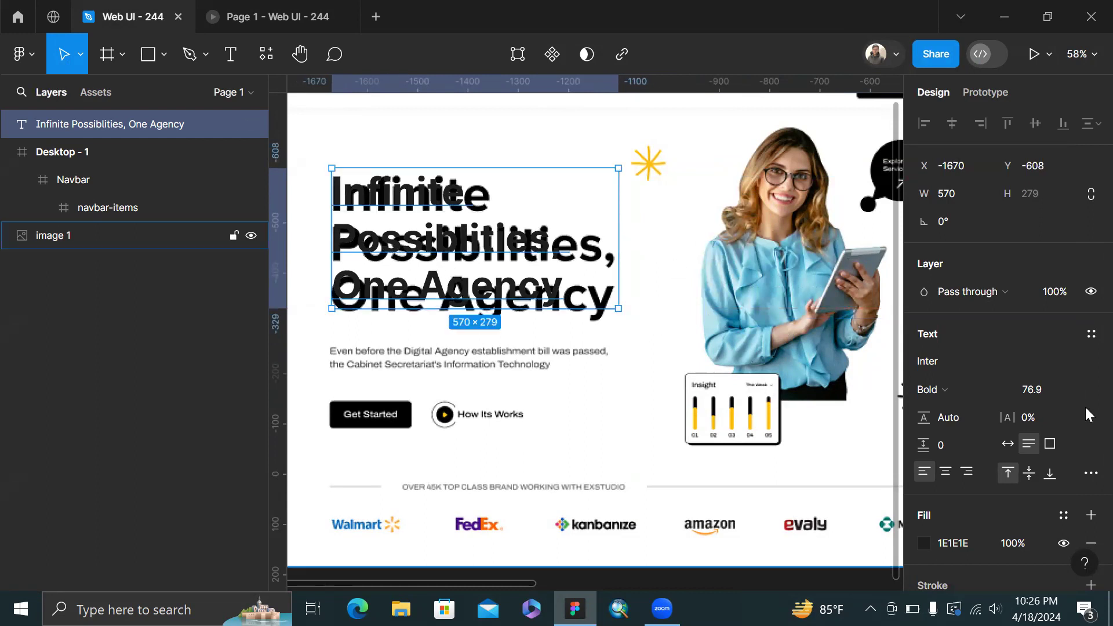
Try tighter letter spacing of -2% on the headline, and settle on 2%
left_click(1034, 416)
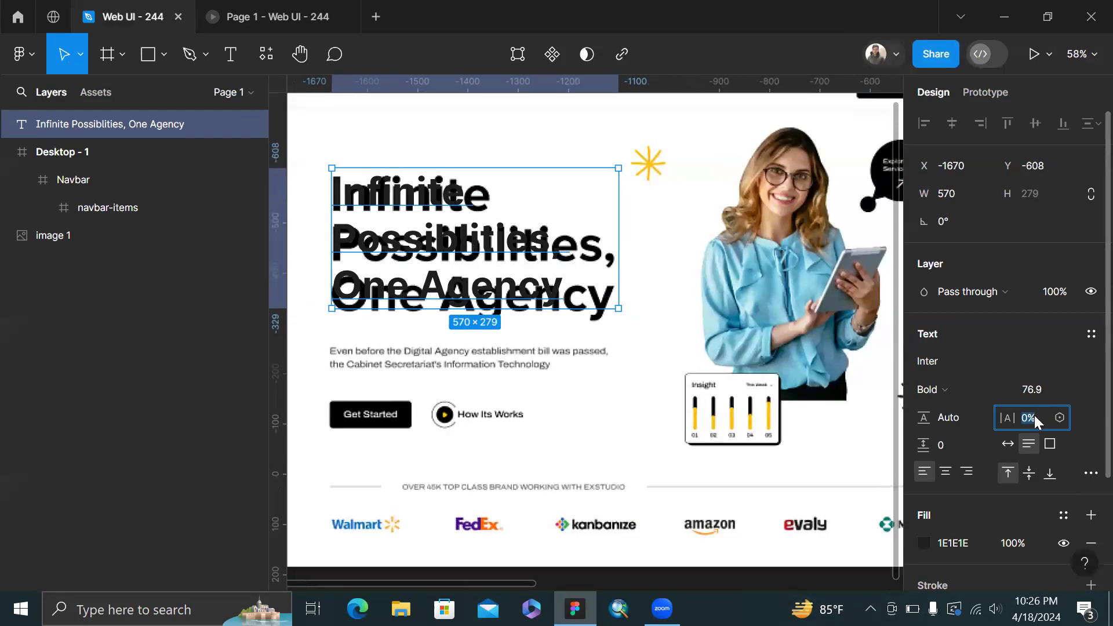
key("Down")
key("Down")
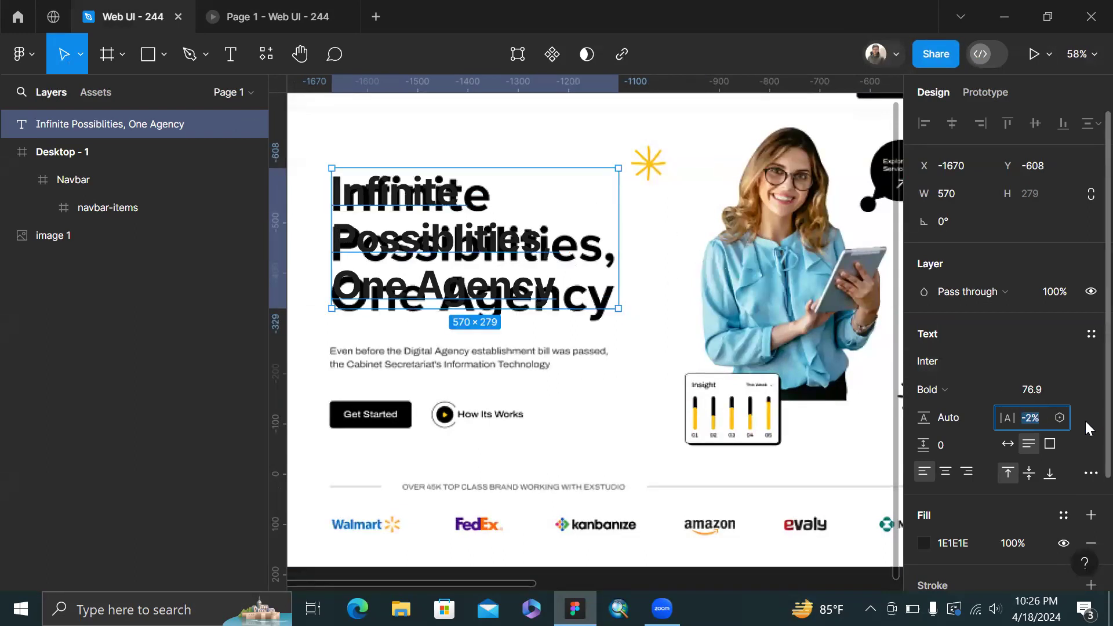
key("Up")
key("Up")
key("Up")
key("Up")
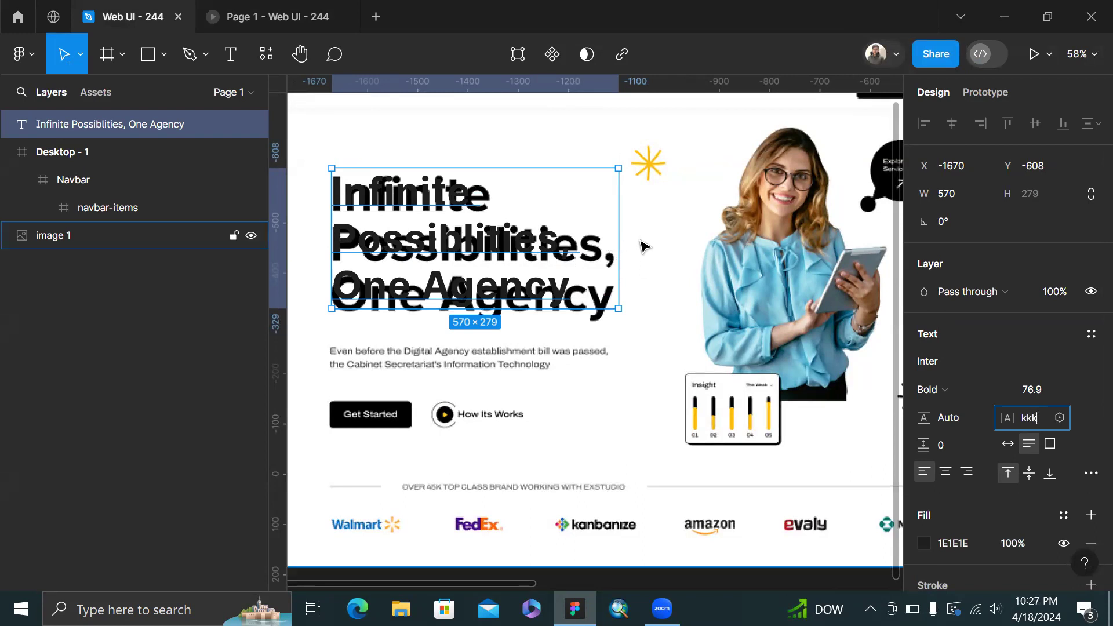
left_click(641, 246)
Scale the headline proportionally to about 683 × 336 px and align it over the reference headline
left_click(495, 262)
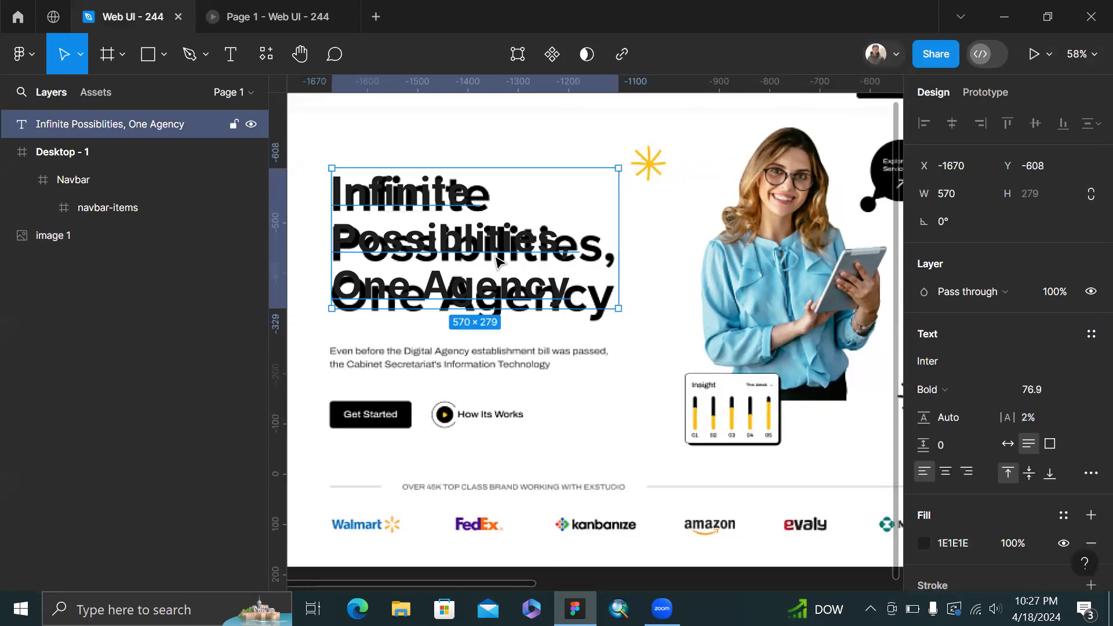
key("k")
left_click_drag(619, 230, 675, 250)
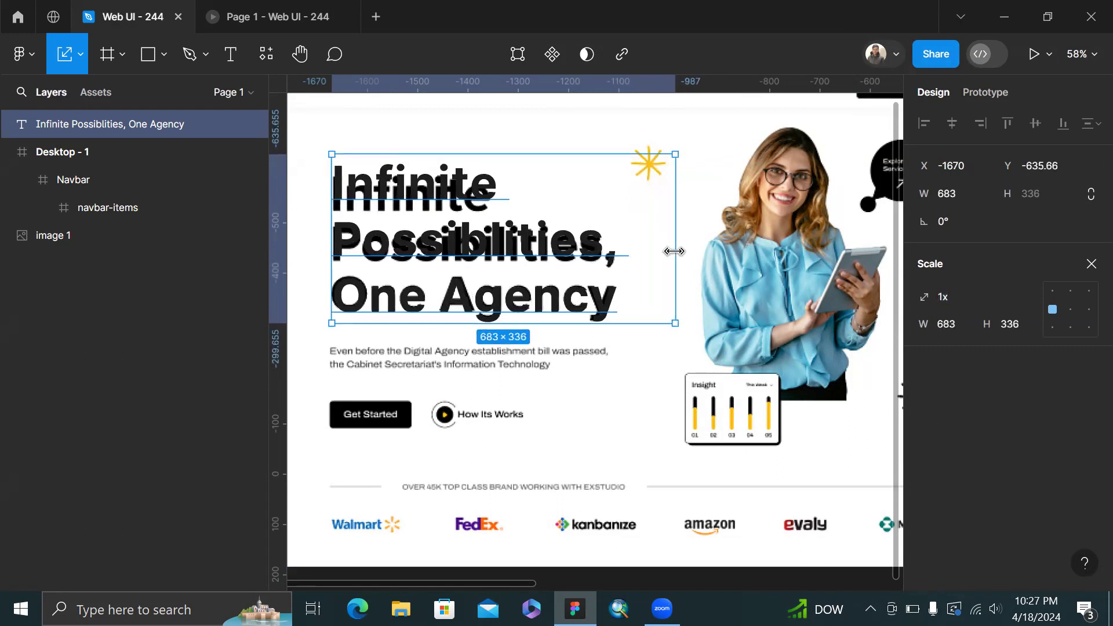
mouse_move(457, 190)
left_mouse_down()
mouse_move(454, 199)
mouse_move(458, 187)
left_mouse_up()
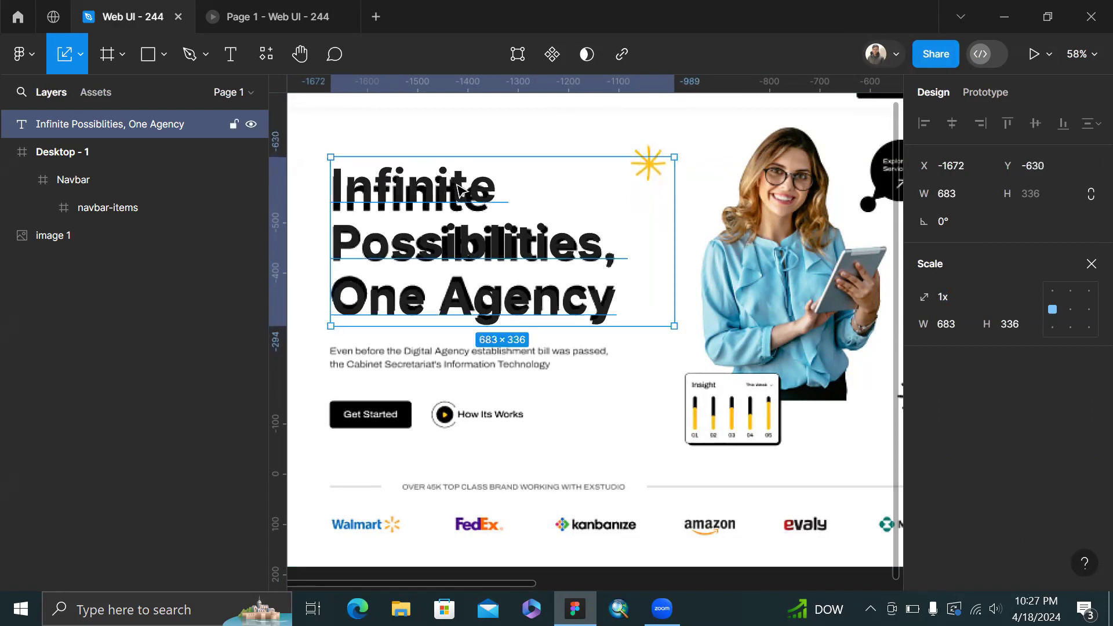
left_click(1091, 263)
Reduce the headline's line height to about 116.4% and shift it down to Y -618 to match the reference lines
left_click_drag(931, 417, 915, 417)
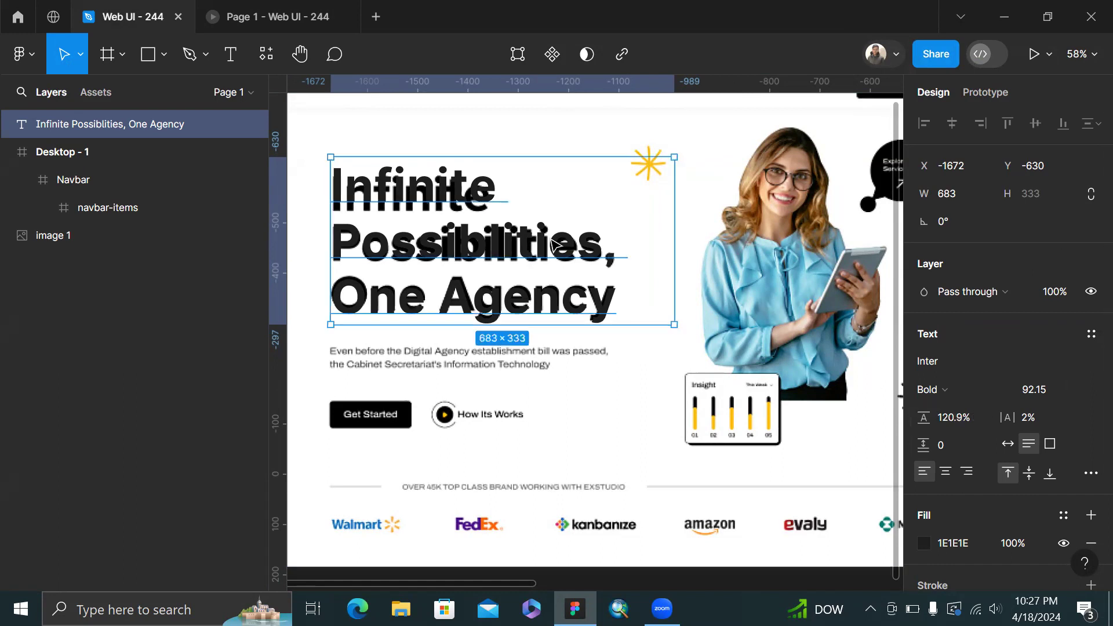
left_click_drag(438, 194, 438, 196)
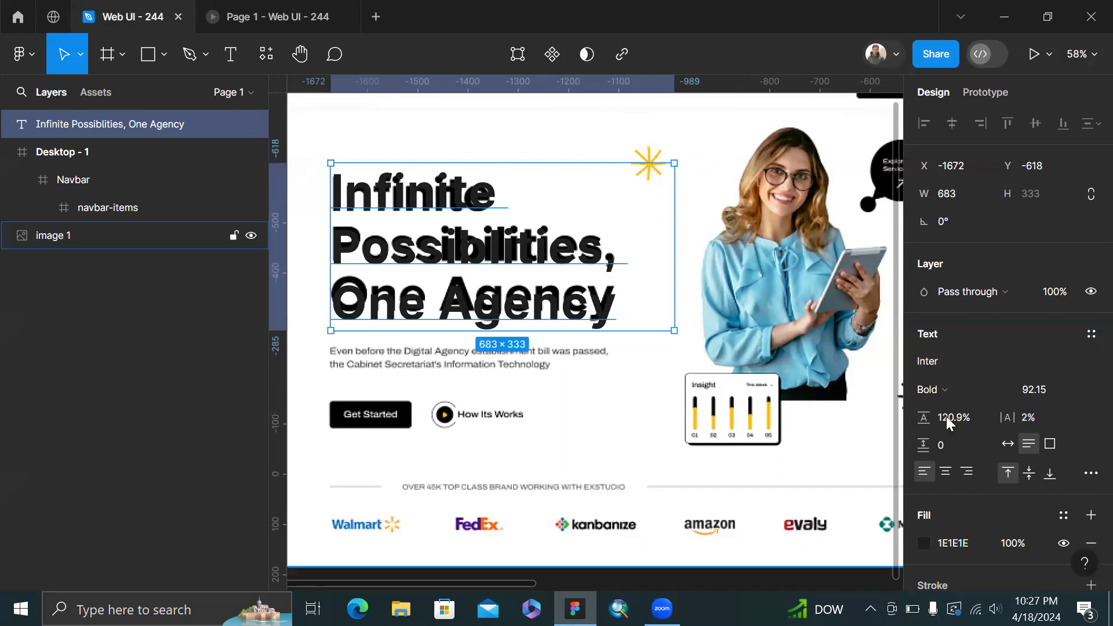
left_click_drag(926, 422, 755, 417)
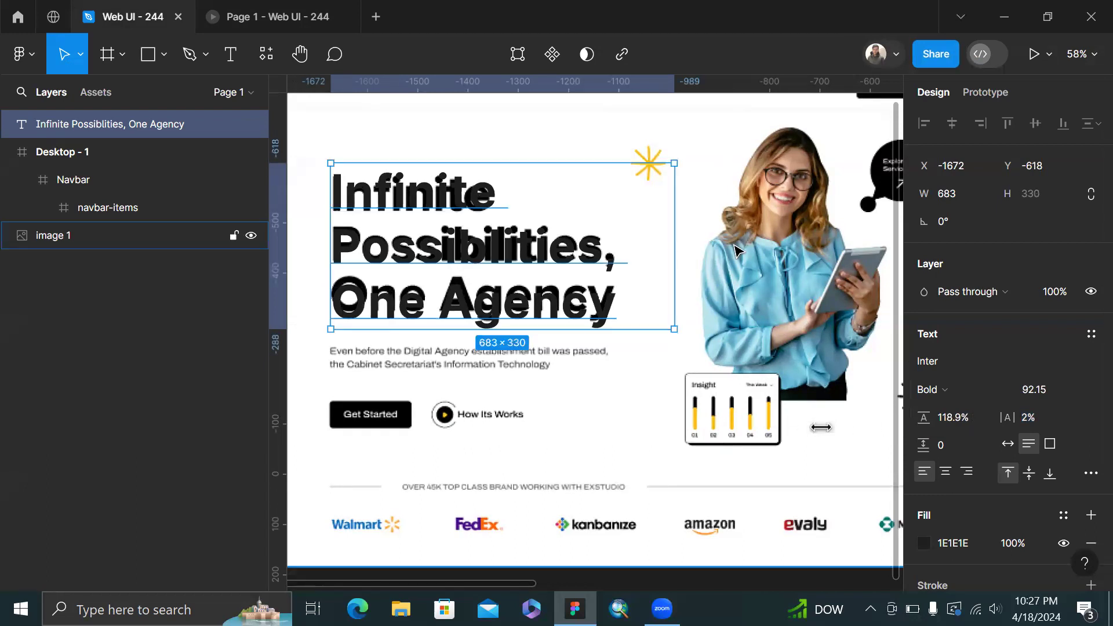
left_click_drag(930, 413, 557, 413)
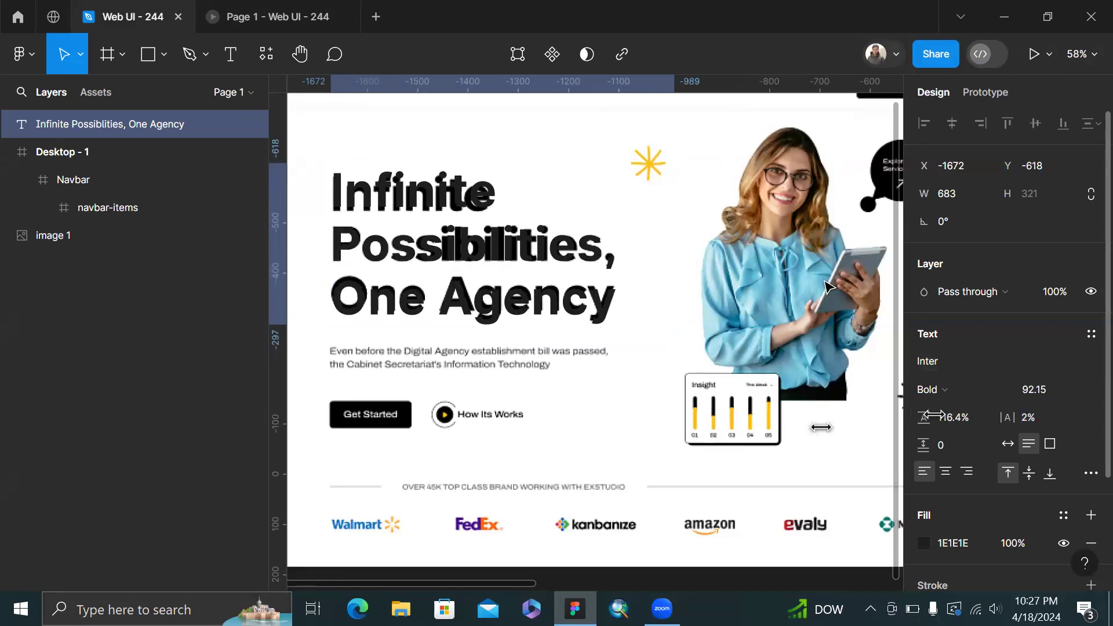
Move the headline into the Desktop - 1 frame, show the layout grid and align the text to the first column at X 120, Y 226
left_click_drag(418, 199, 740, 220)
scroll(418, 199, "down", 5)
scroll(739, 220, "up", 3)
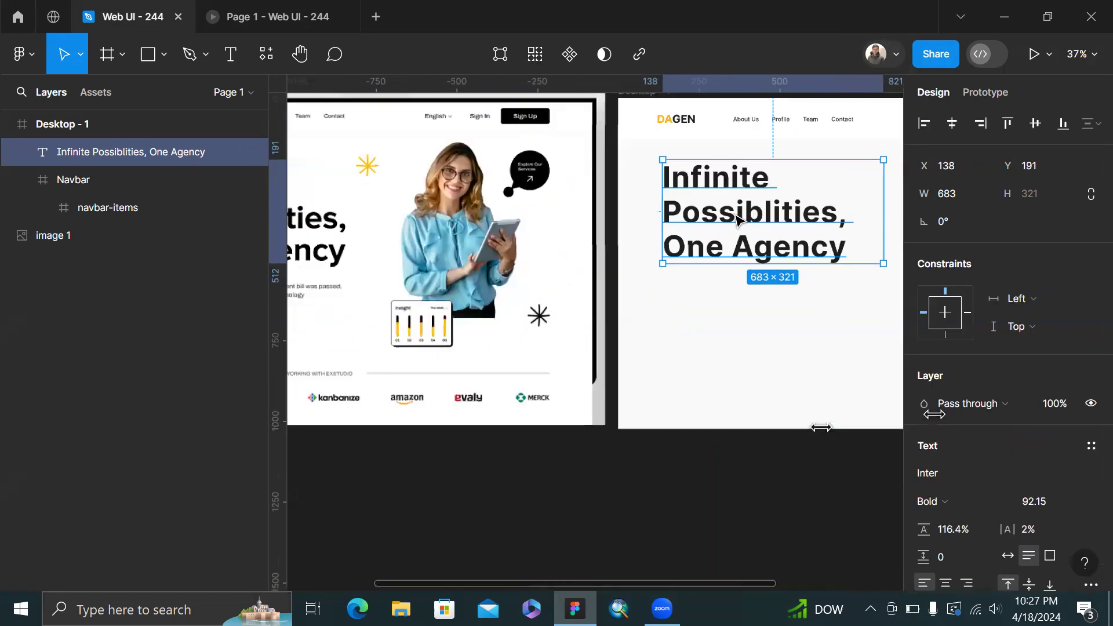
key("ctrl+shift+4")
left_click_drag(729, 222, 729, 226)
scroll(840, 348, "right", 3)
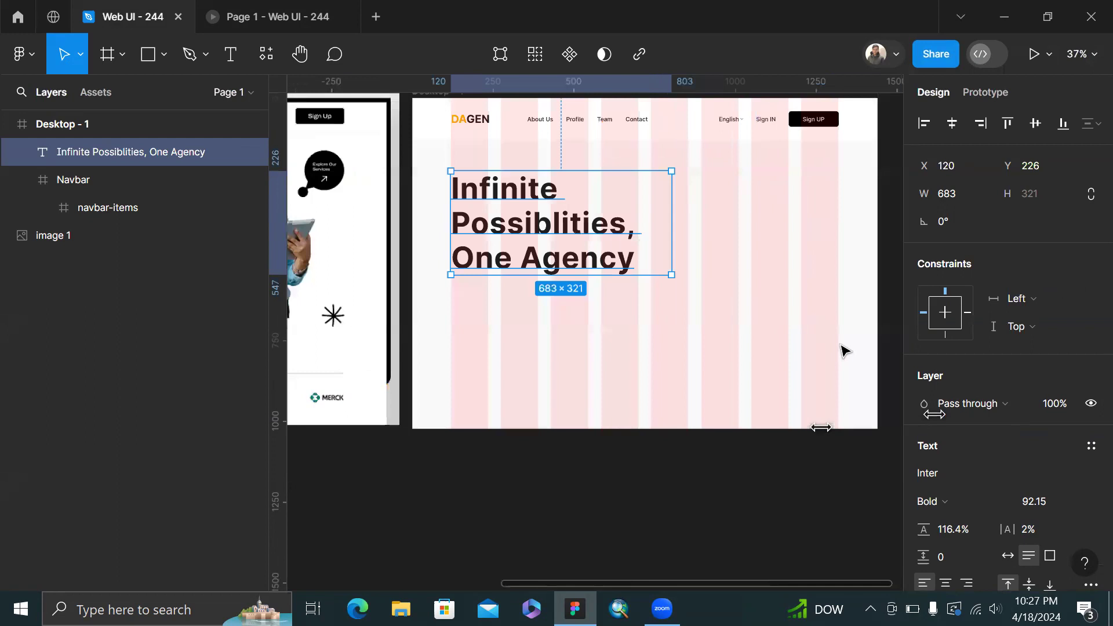
Set the headline's font size to 80 and narrow its box to about 609 px so it wraps onto three lines
left_click(1054, 504)
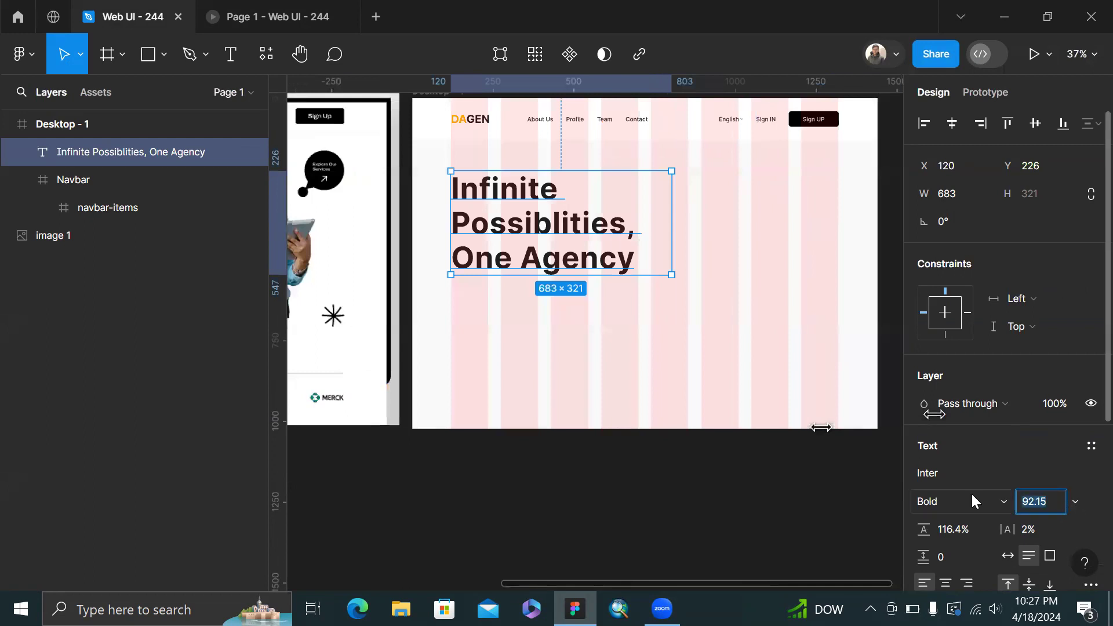
scroll(494, 270, "left", 2)
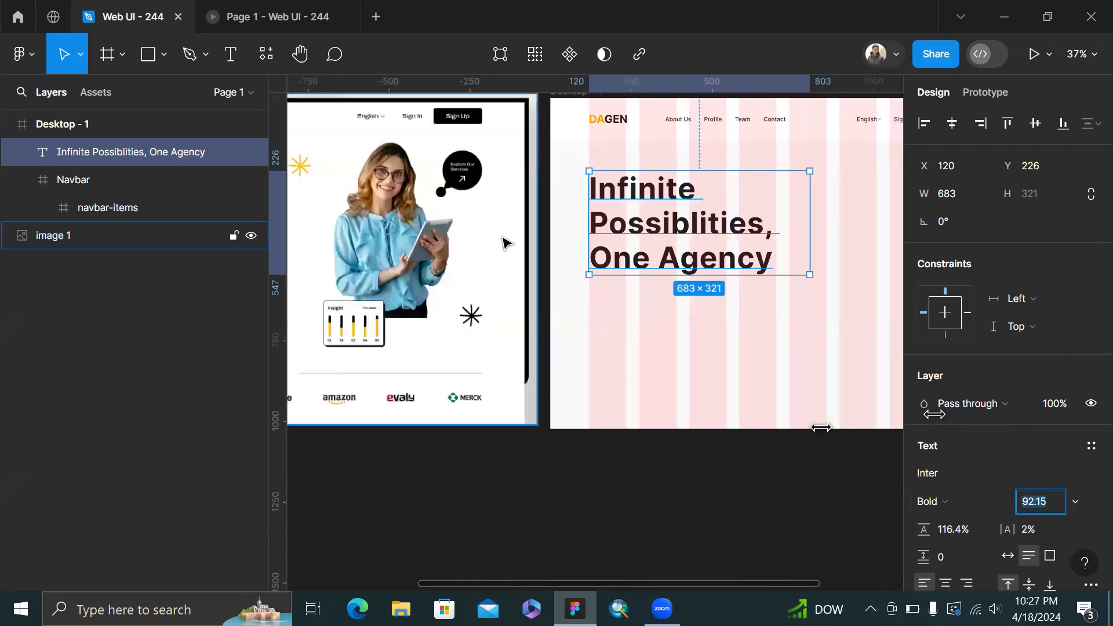
scroll(499, 237, "left", 2)
left_click(470, 230)
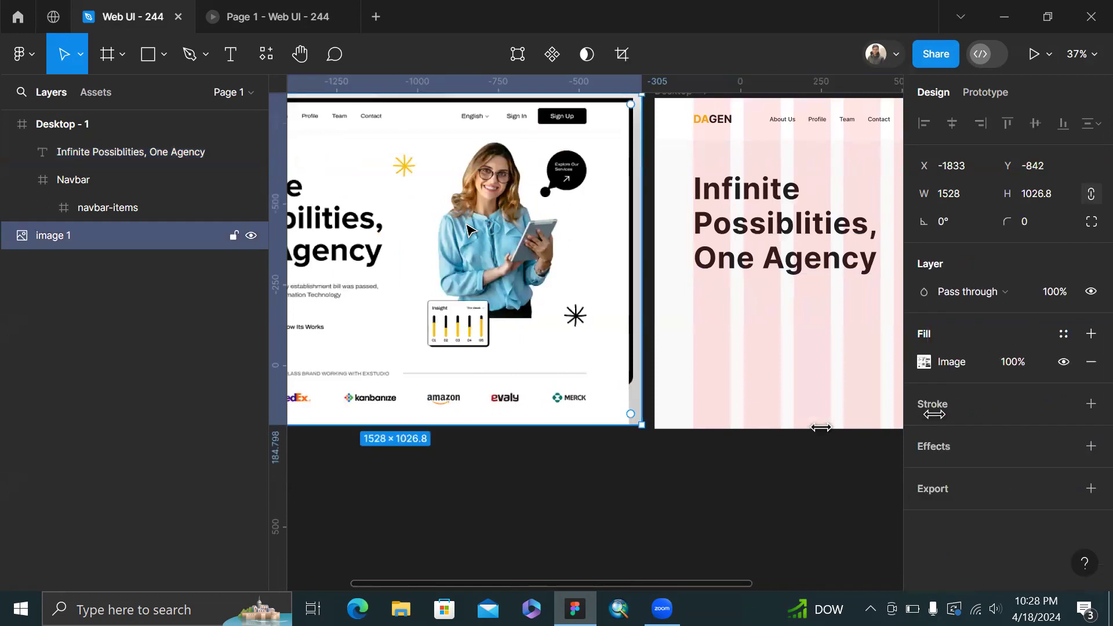
scroll(522, 232, "right", 3)
left_click(619, 238)
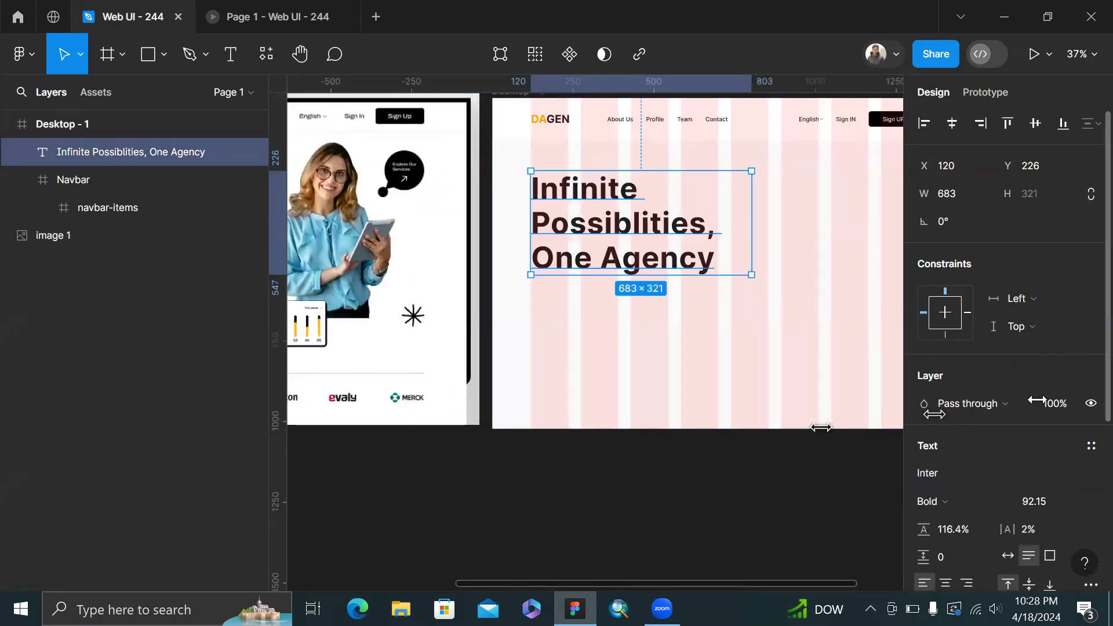
left_click(1042, 505)
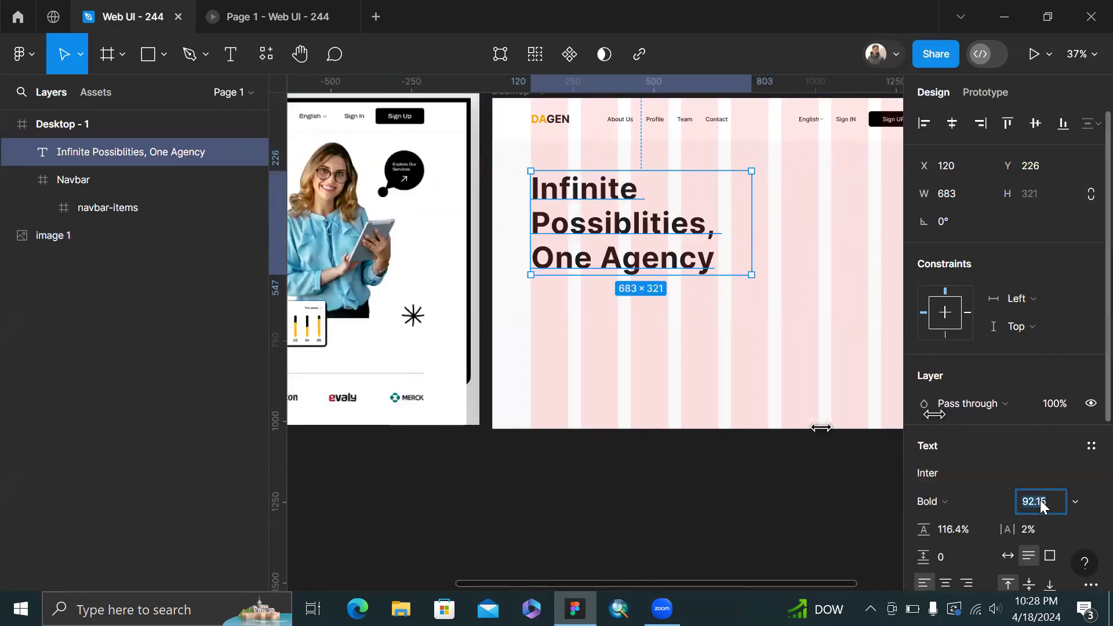
key("Return")
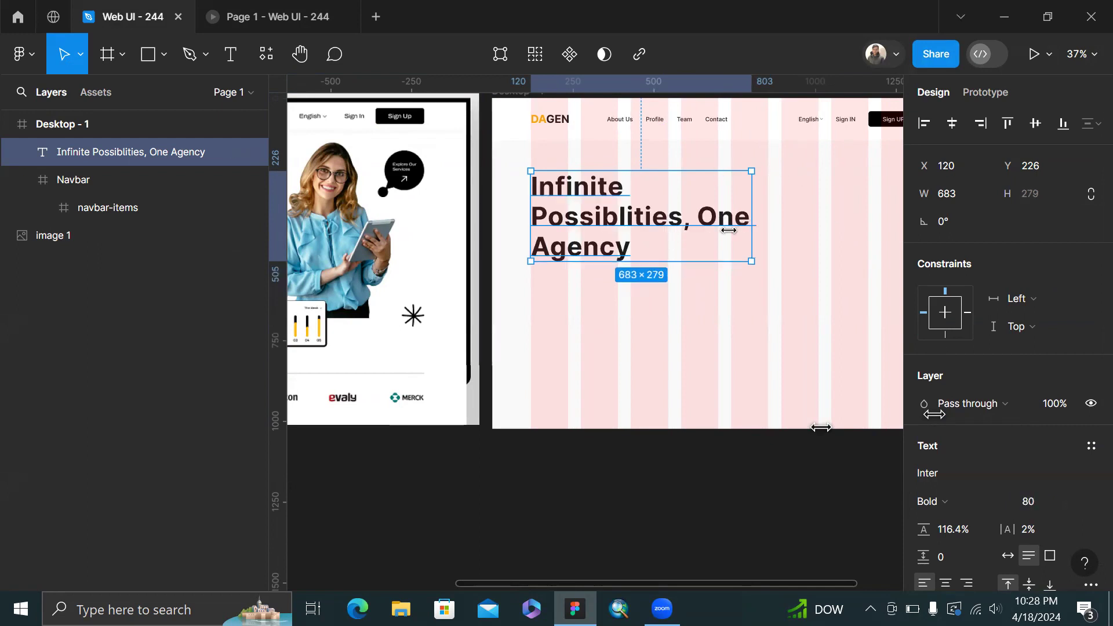
left_click_drag(728, 230, 726, 230)
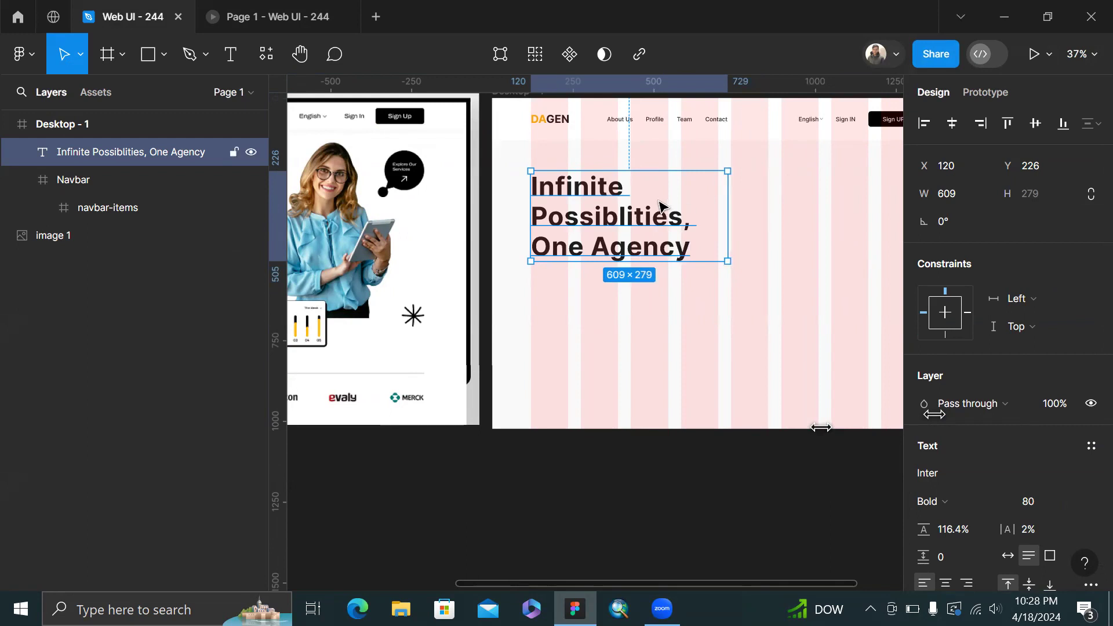
left_click(795, 236)
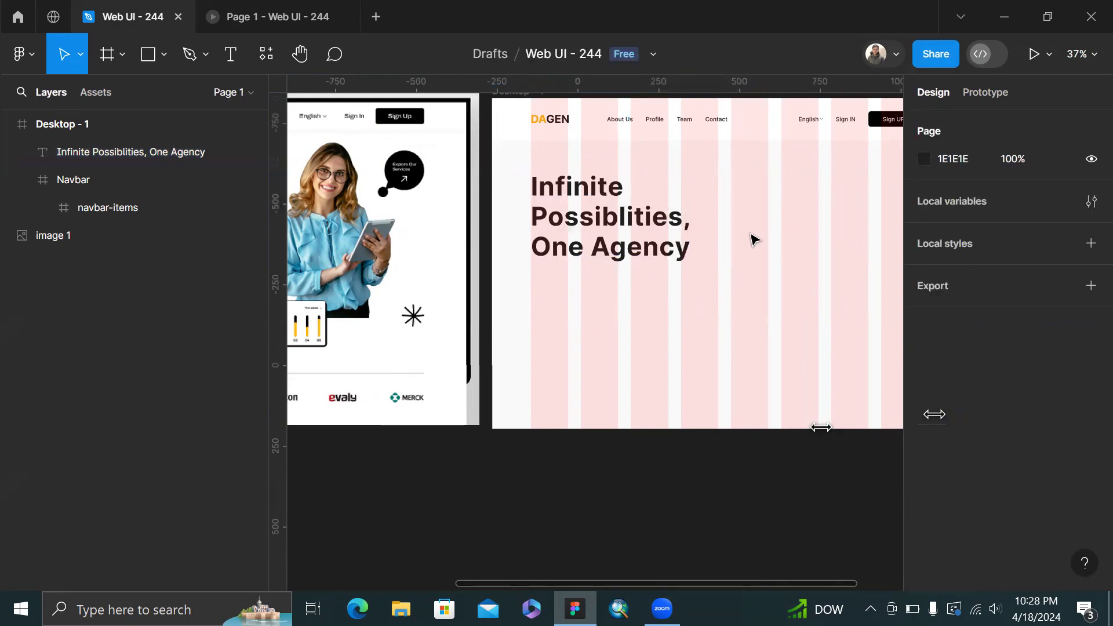
Trace the falling diagonal of the reference image's yellow star with a straight Pen line about 46.5 × 46.5 px
scroll(753, 240, "left", 5)
scroll(526, 174, "up", 3)
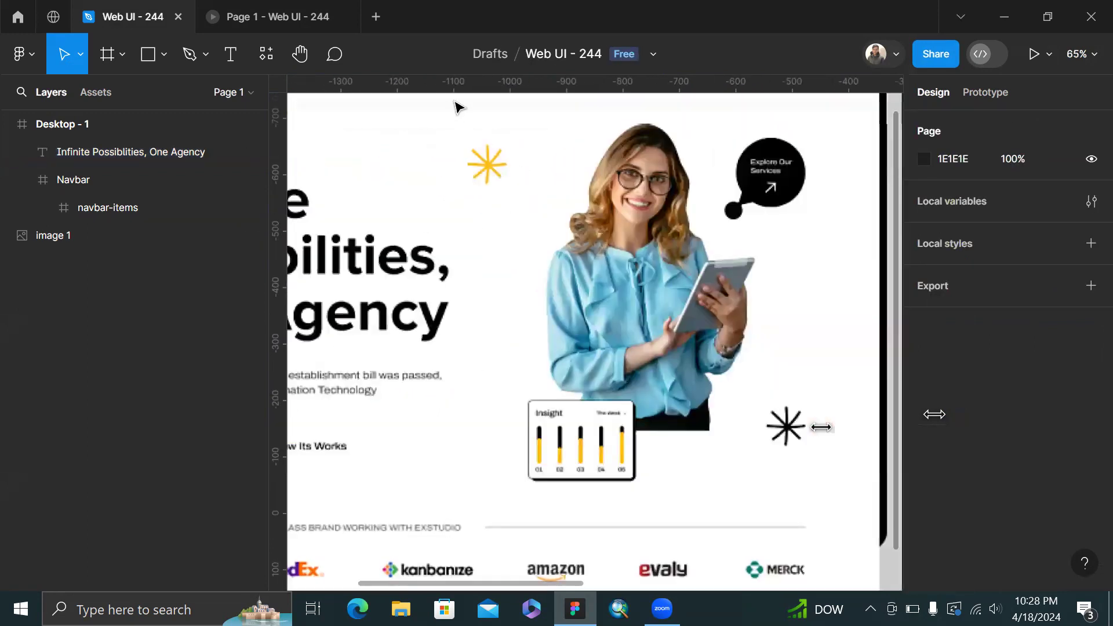
scroll(694, 315, "right", 3)
scroll(467, 184, "up", 3)
scroll(571, 183, "up", 5)
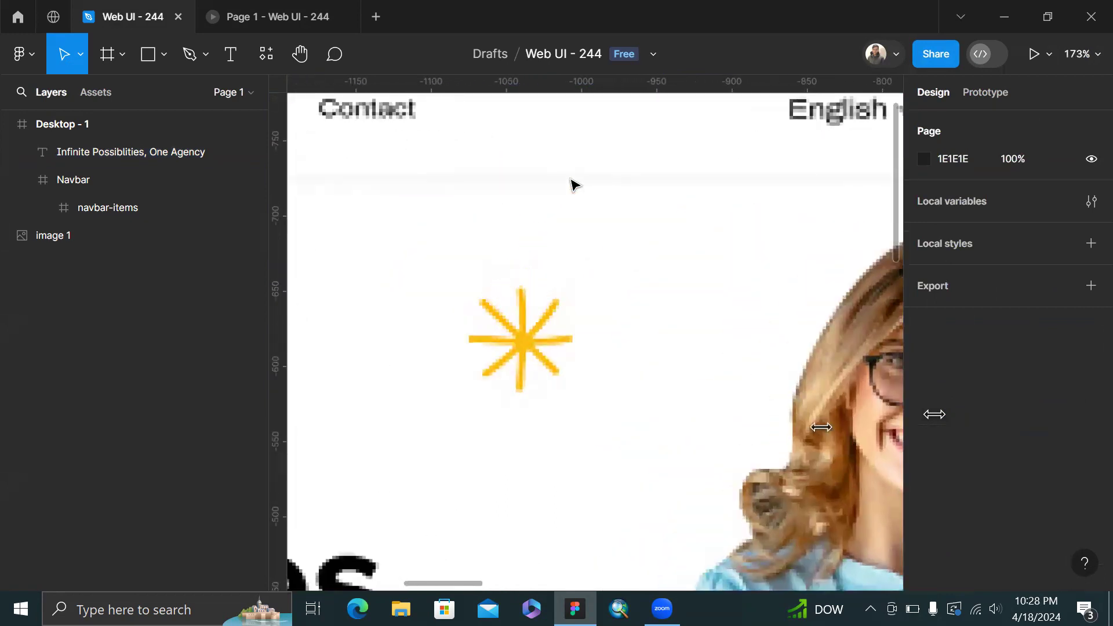
key("p")
left_click(484, 301)
left_click(554, 372)
left_click(229, 53)
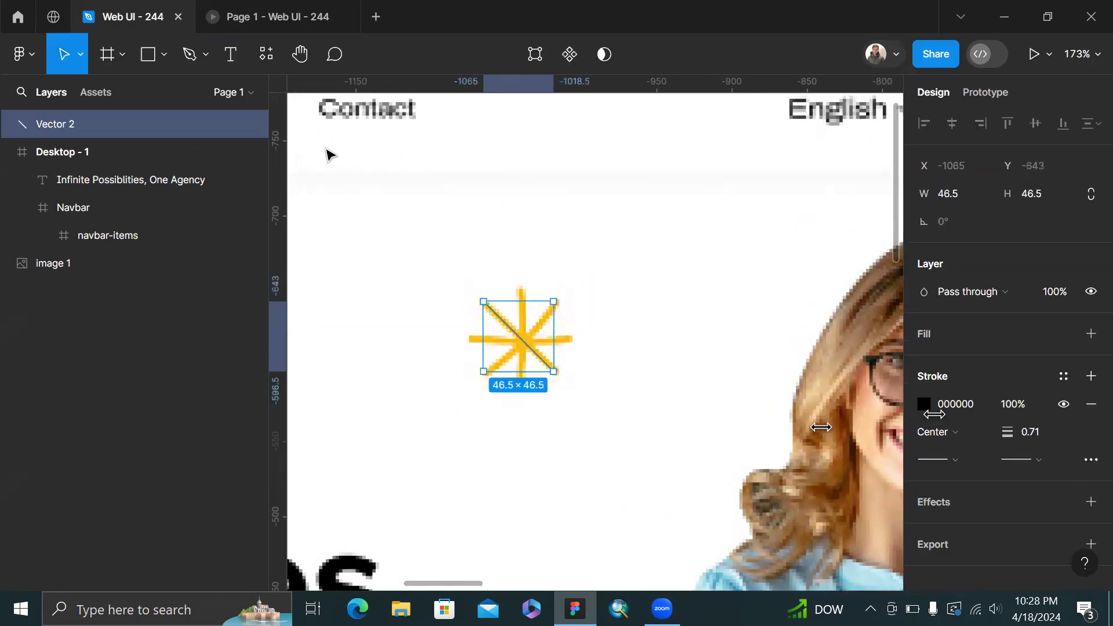
Trace the star's vertical arm with a straight Pen line about 64.5 px tall through its centre
key("p")
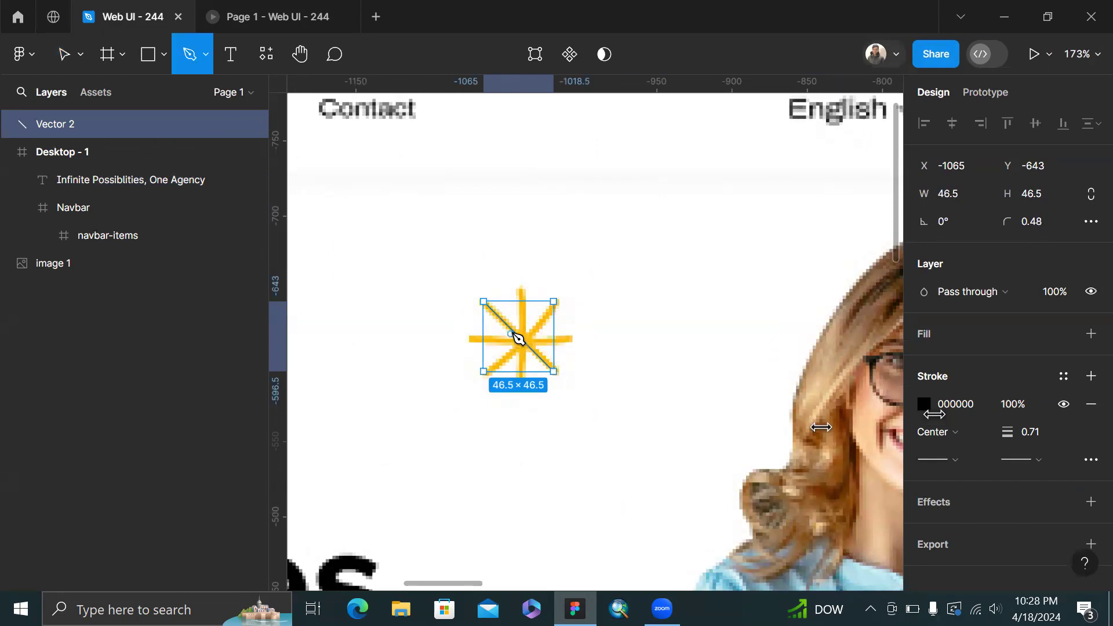
left_click(521, 290)
left_click(522, 387)
left_click(241, 62)
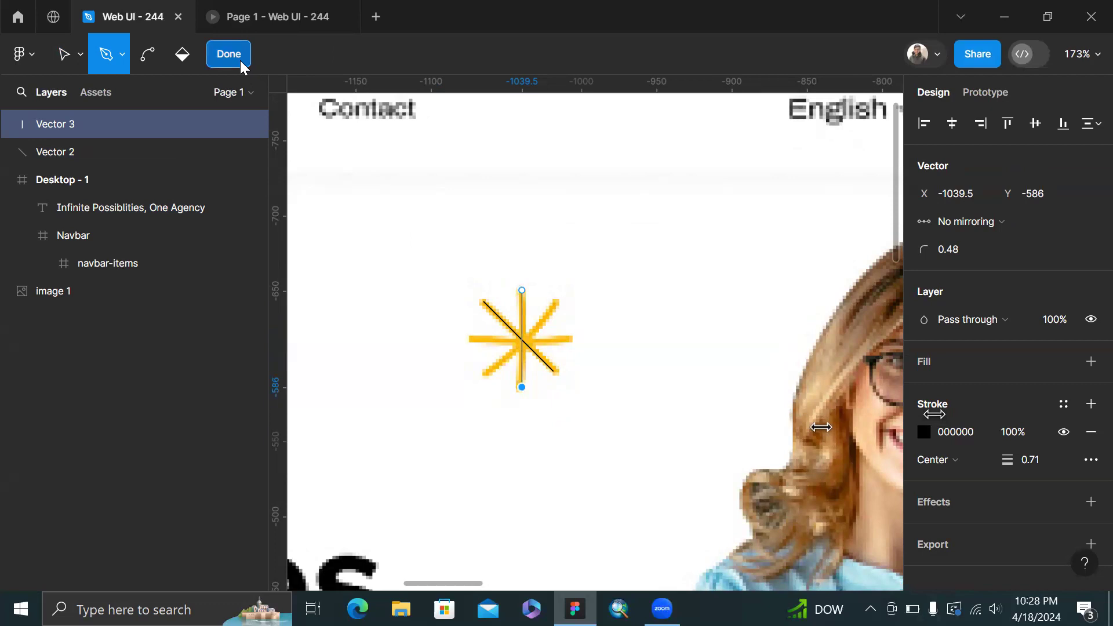
Trace the star's rising diagonal with a slightly curved Pen line about 45 × 48.5 px
key("p")
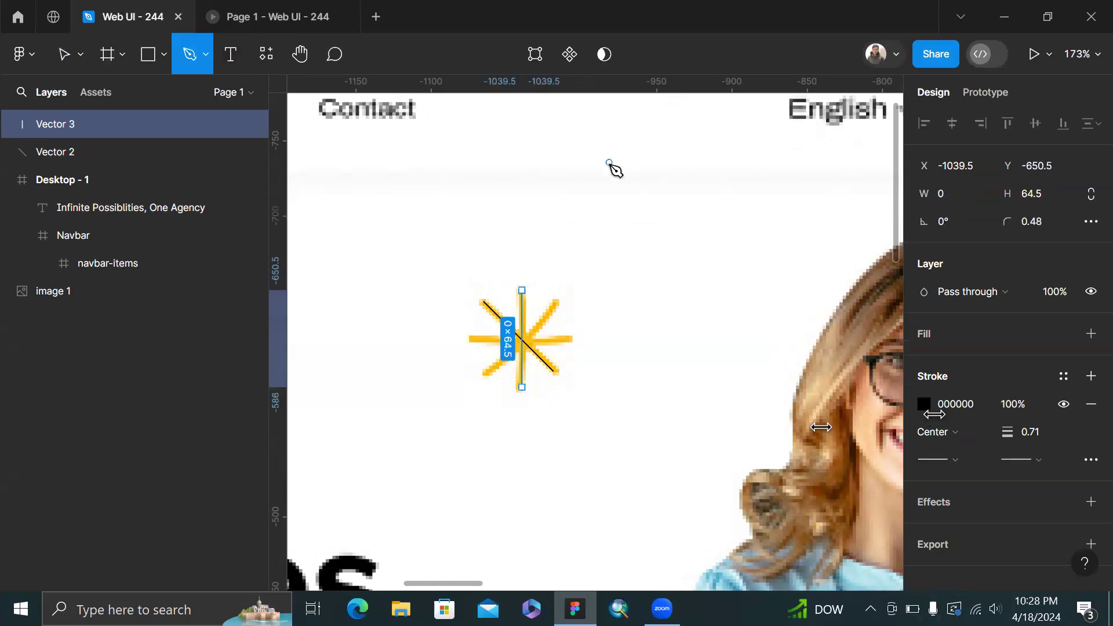
left_click(487, 377)
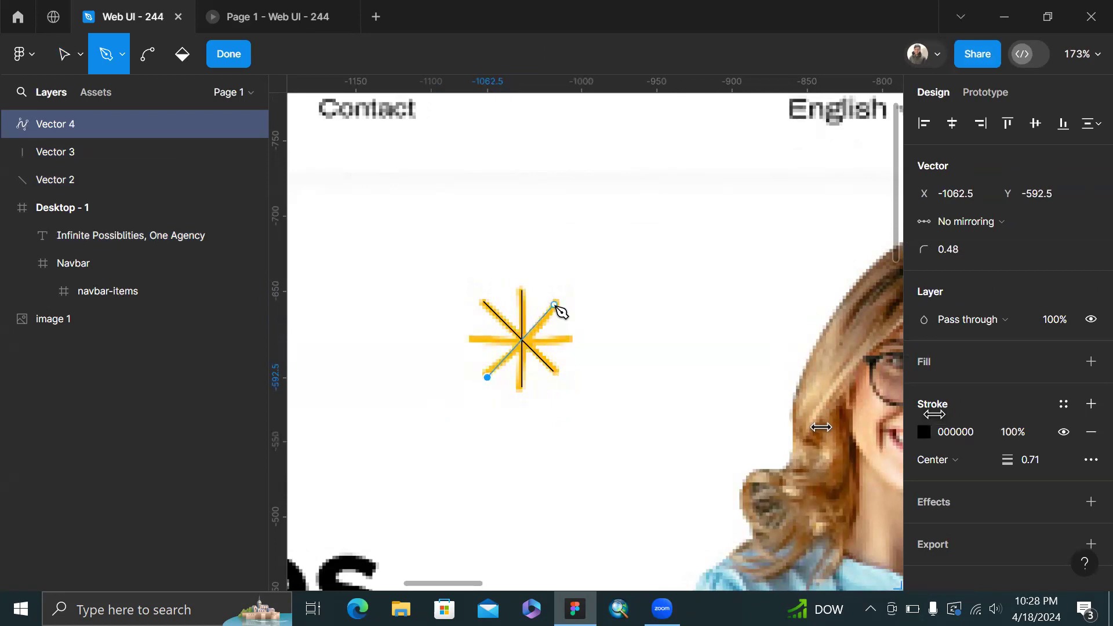
left_click_drag(556, 305, 559, 291)
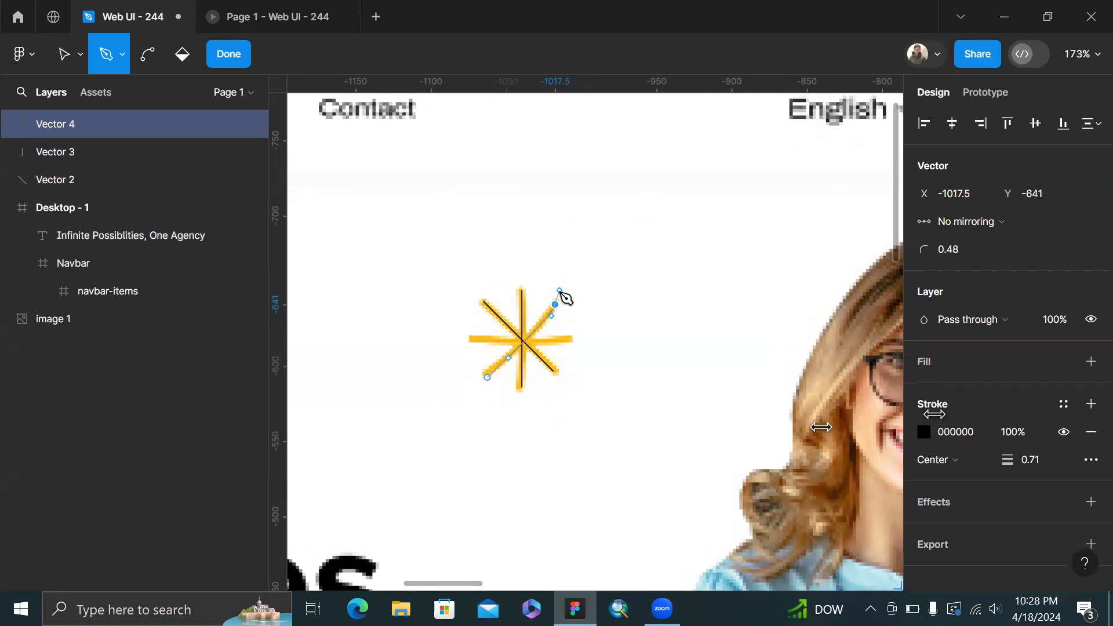
left_click(237, 60)
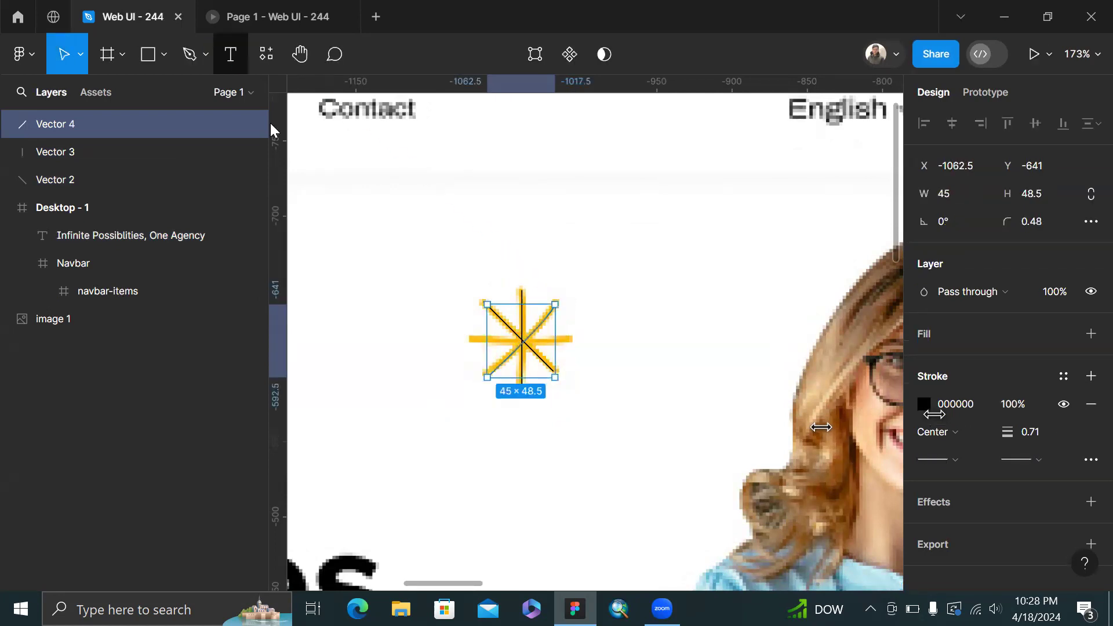
Trace the star's horizontal arm with a straight Pen line about 65 px wide through its centre
key("p")
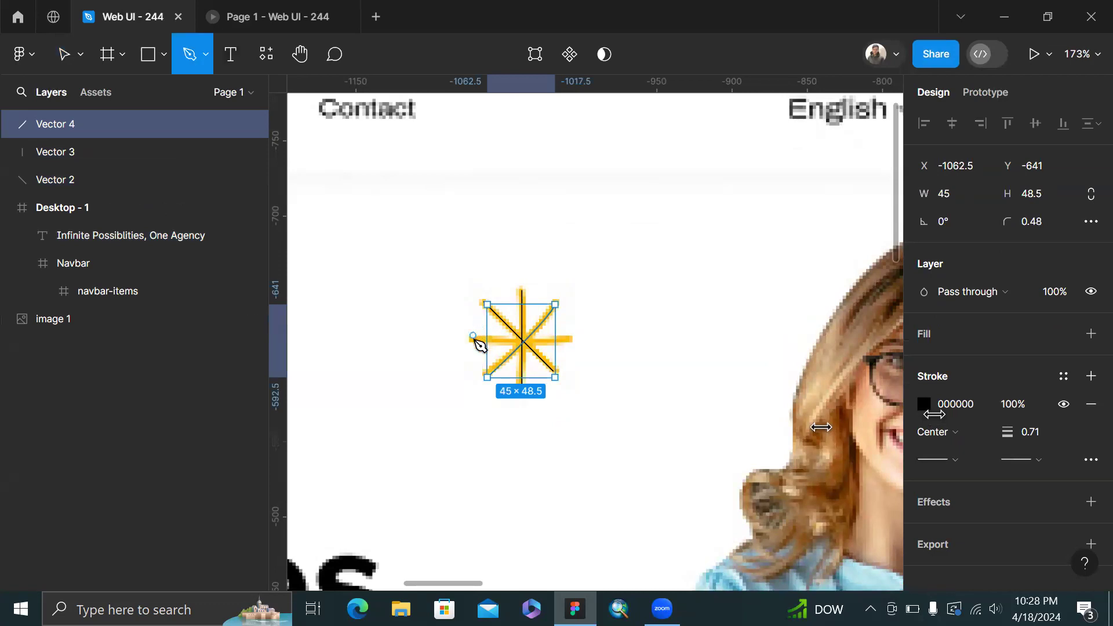
left_click(473, 339)
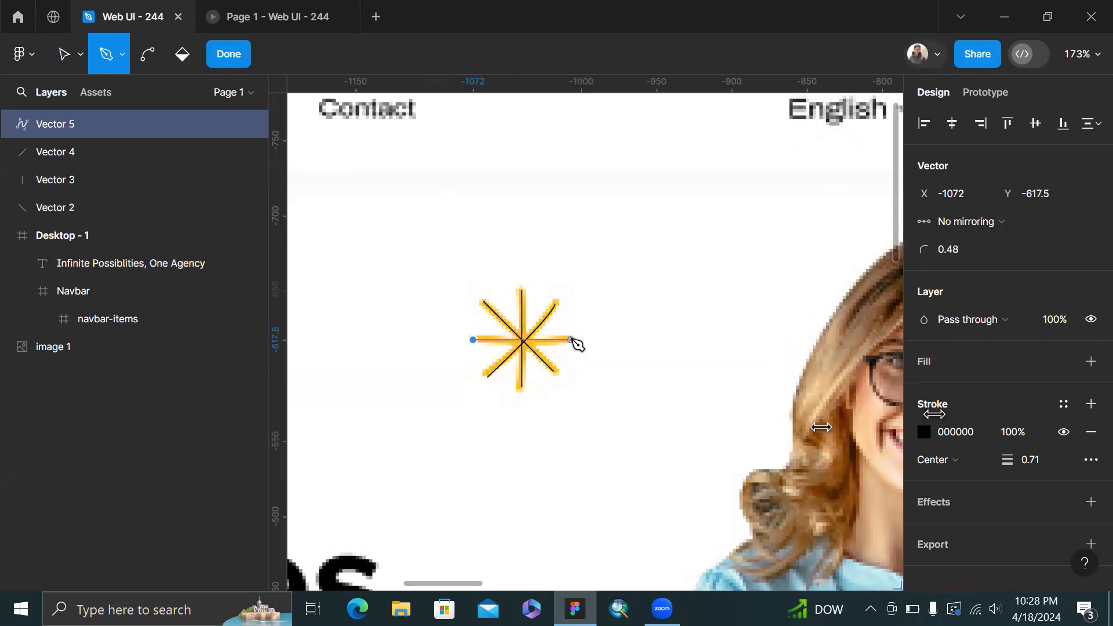
left_click(571, 340)
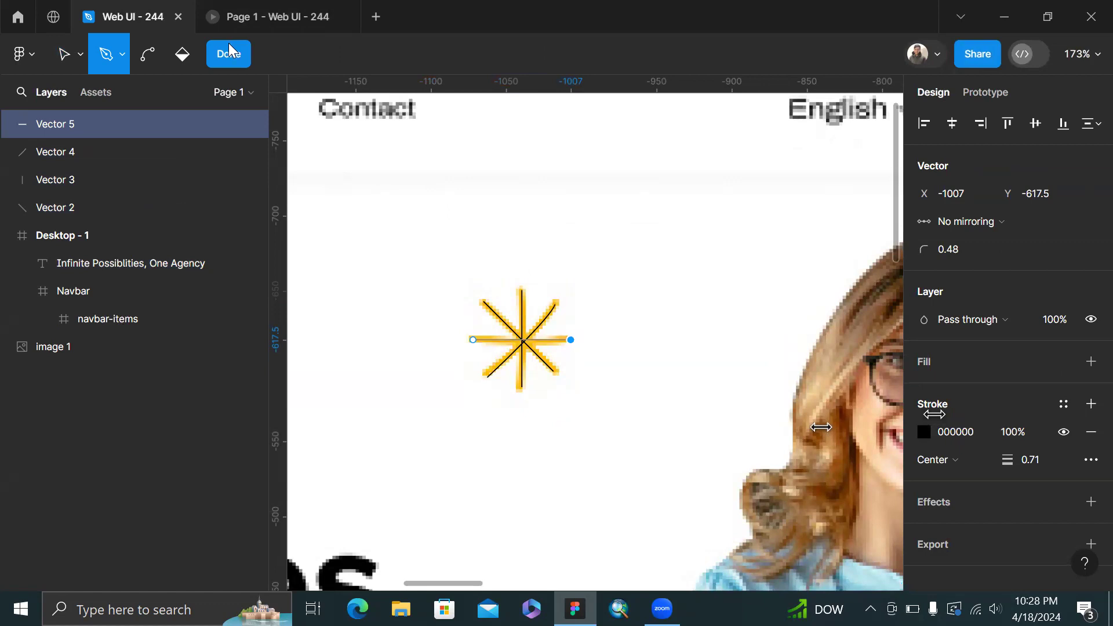
left_click(230, 55)
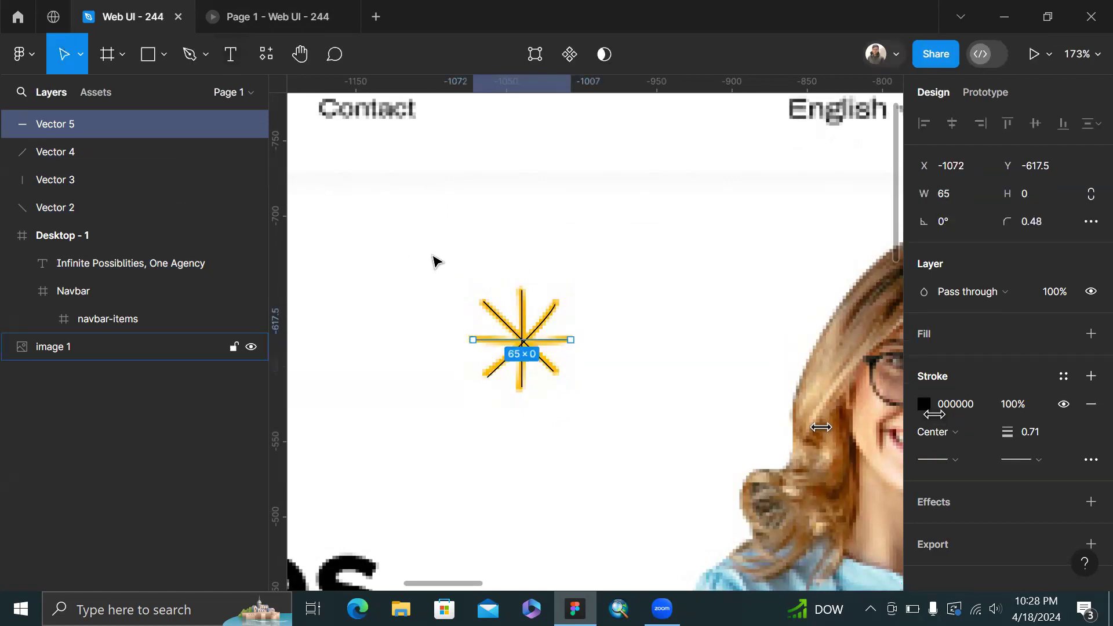
Select all four star lines together and set their stroke weight to 1
left_click(549, 384)
left_click_drag(431, 254, 597, 420)
left_click(1039, 482)
double_click(1040, 487)
type("1")
key("Return")
Give the four selected star lines Round caps at both their start and end points
scroll(965, 486, "down", 2)
left_click(1028, 436)
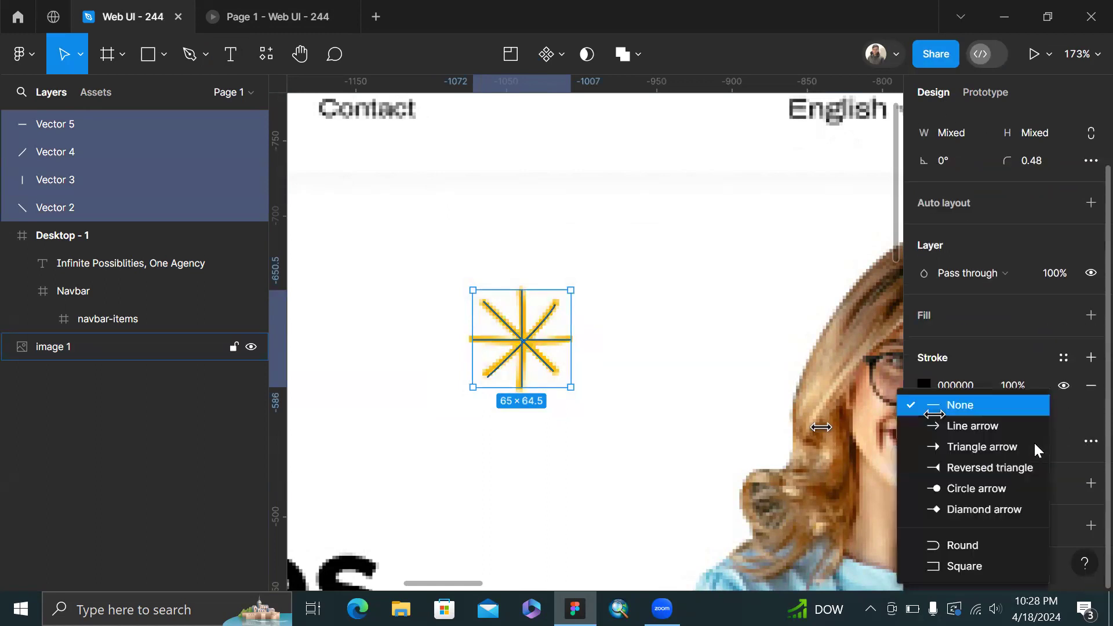
left_click(978, 508)
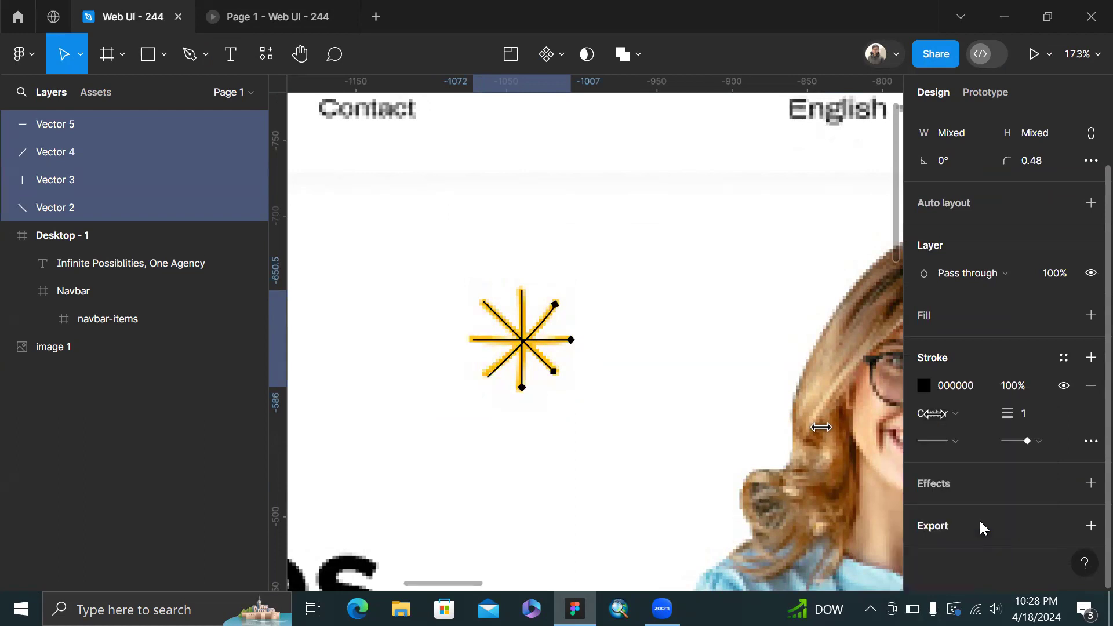
left_click(1033, 437)
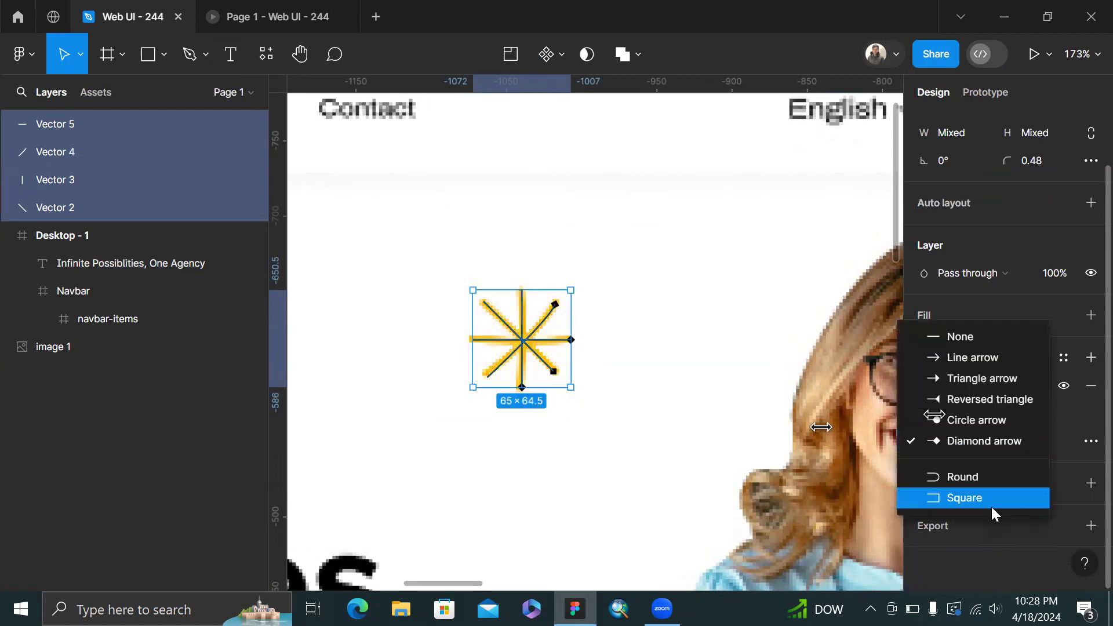
left_click(974, 479)
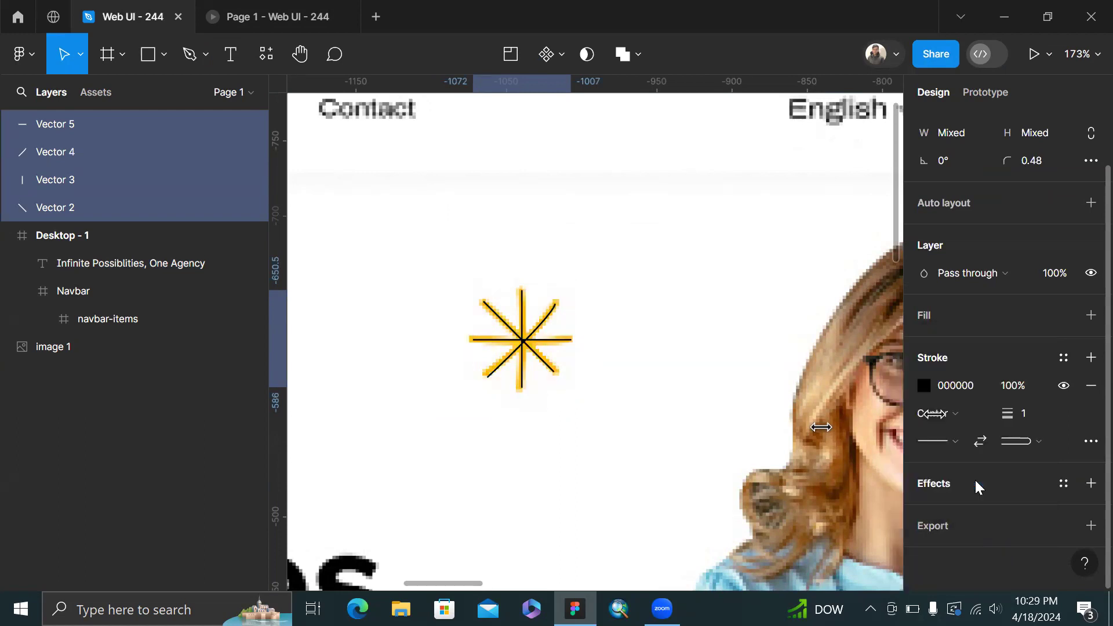
left_click(957, 444)
left_click(989, 522)
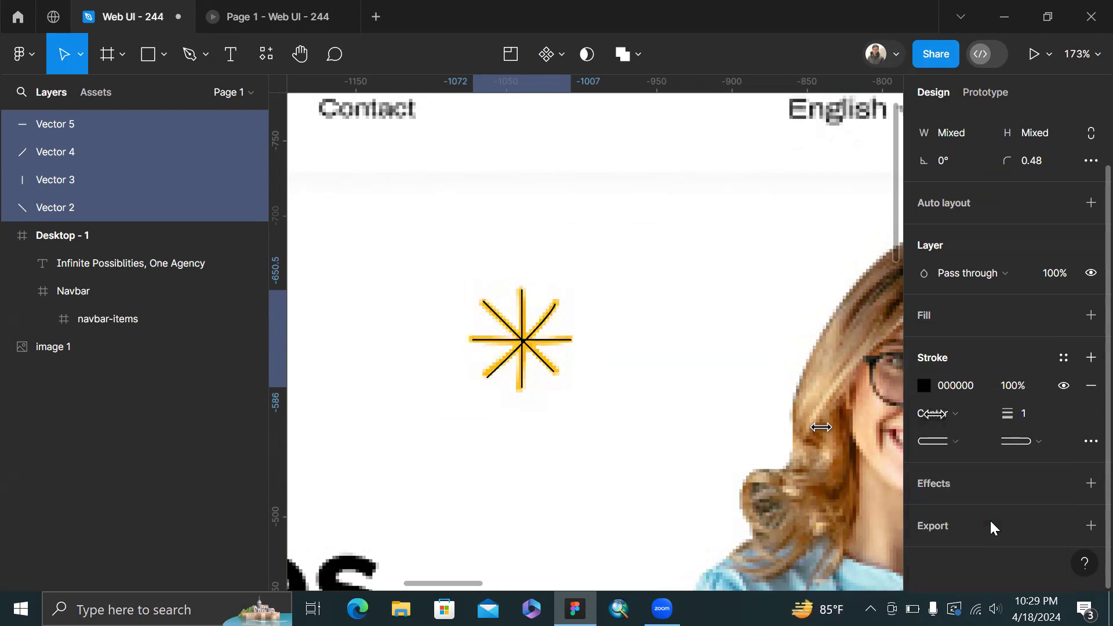
Set the four star lines' stroke weight to 4 and their colour to the document's yellow FBB505
left_click(1037, 414)
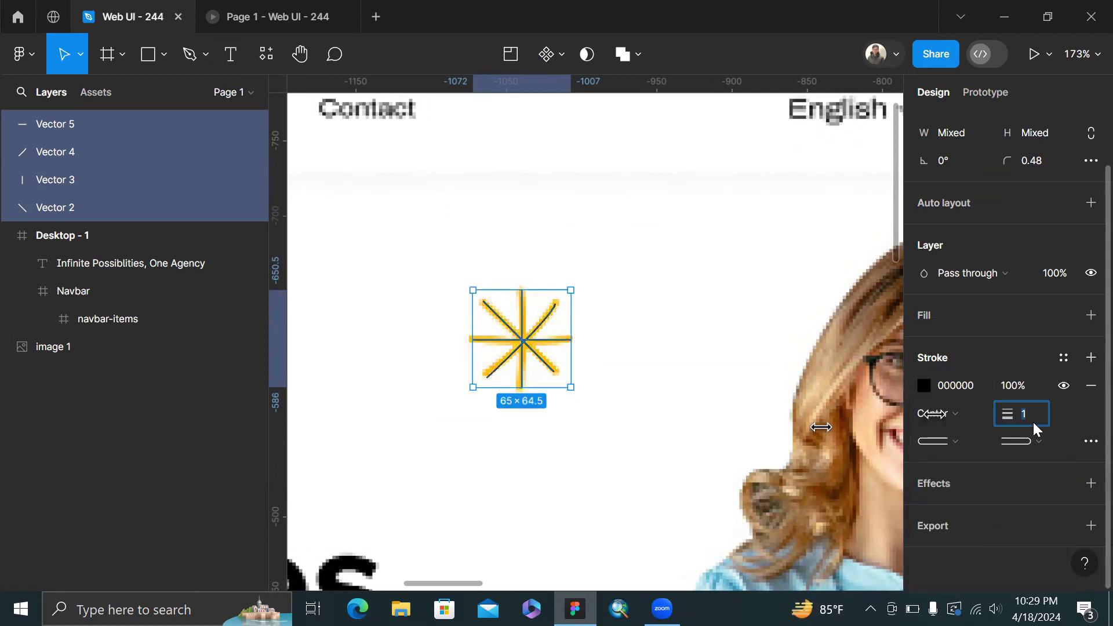
type("3")
key("Return")
key("Up")
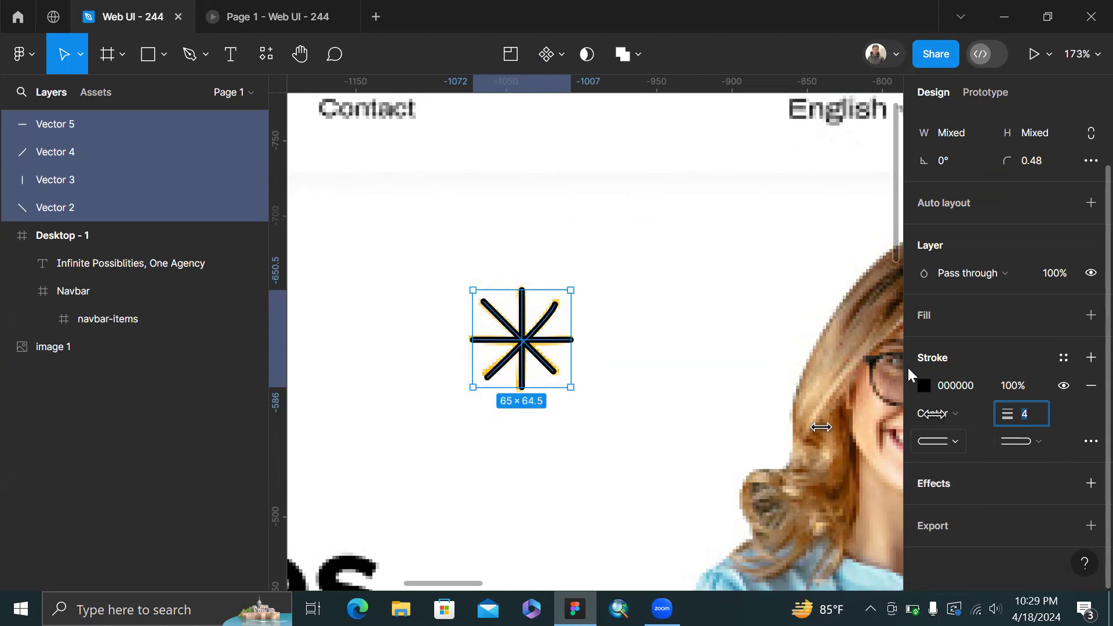
left_click(928, 390)
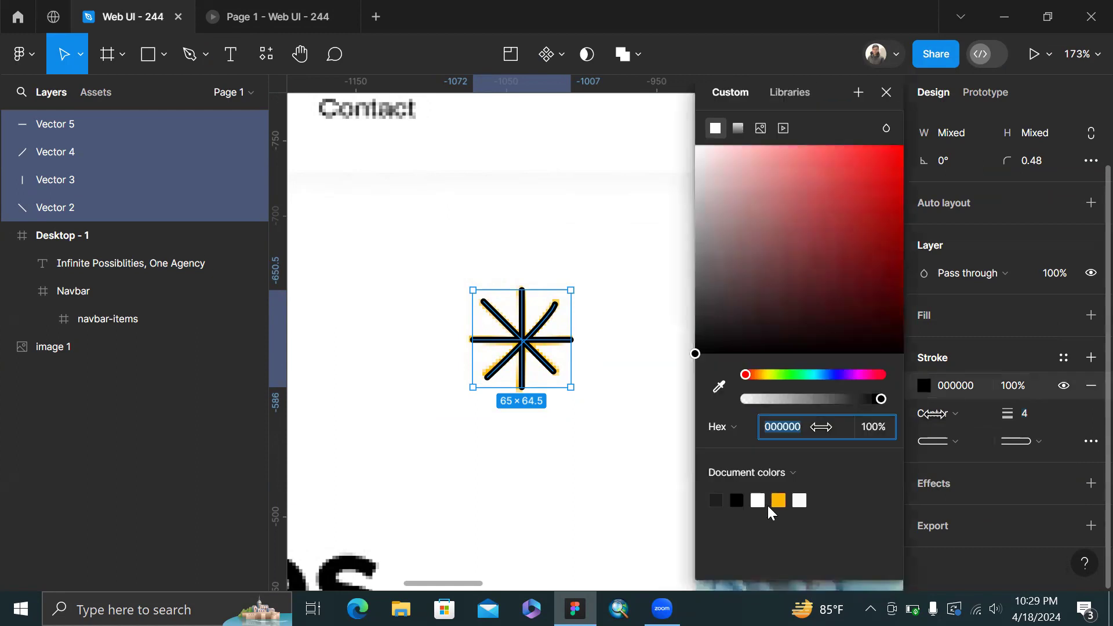
left_click(782, 499)
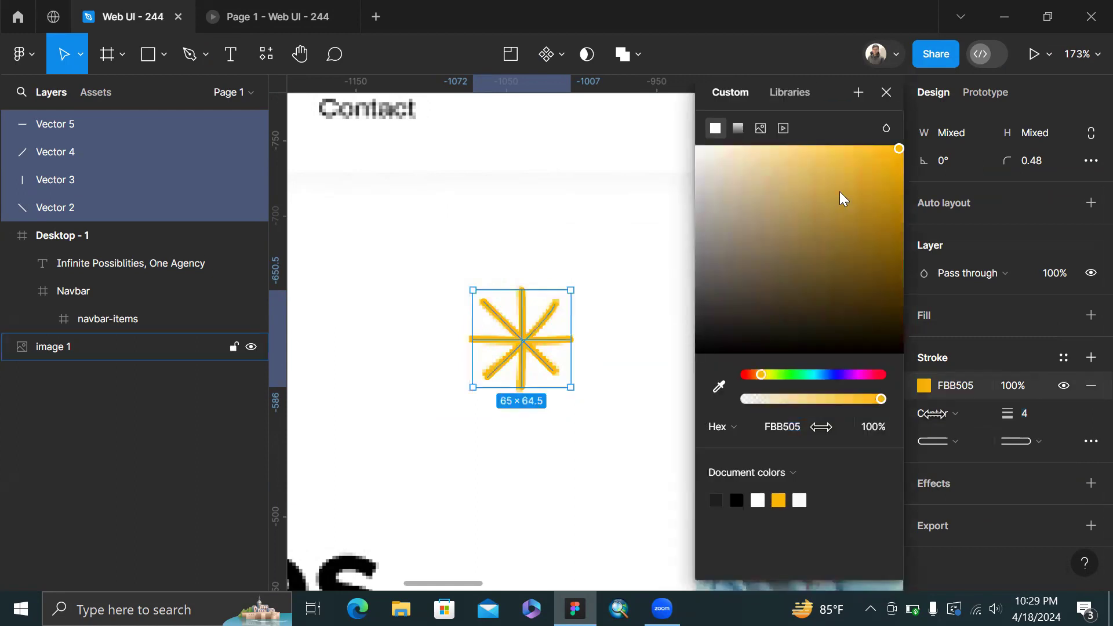
left_click(886, 103)
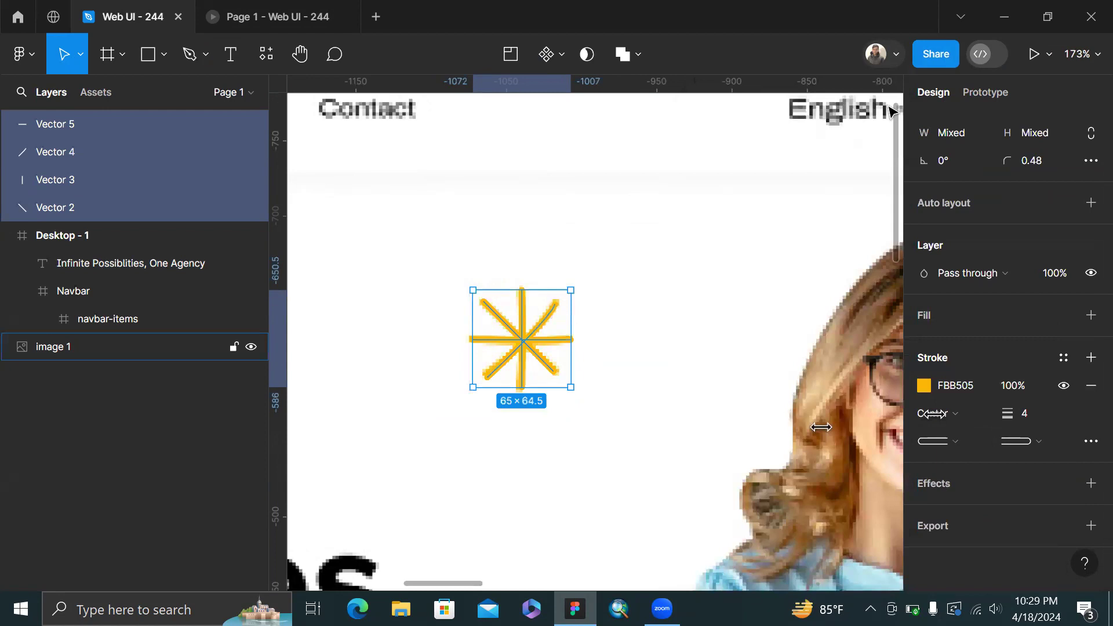
Flatten the four star lines into a single vector shape
key("ctrl+x")
key("ctrl+v")
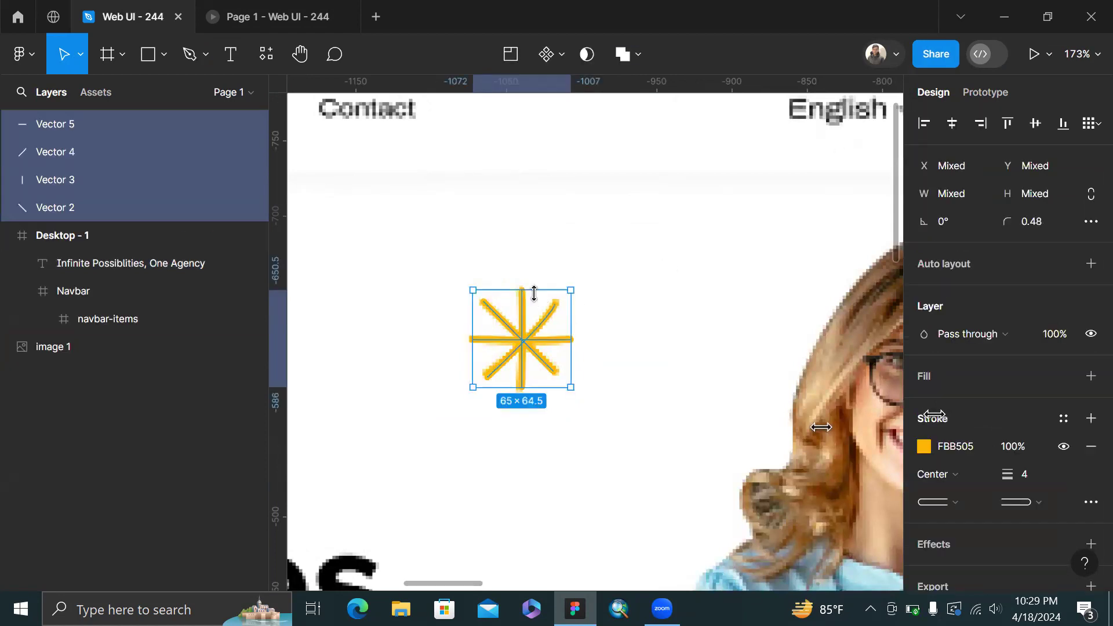
key("ctrl+e")
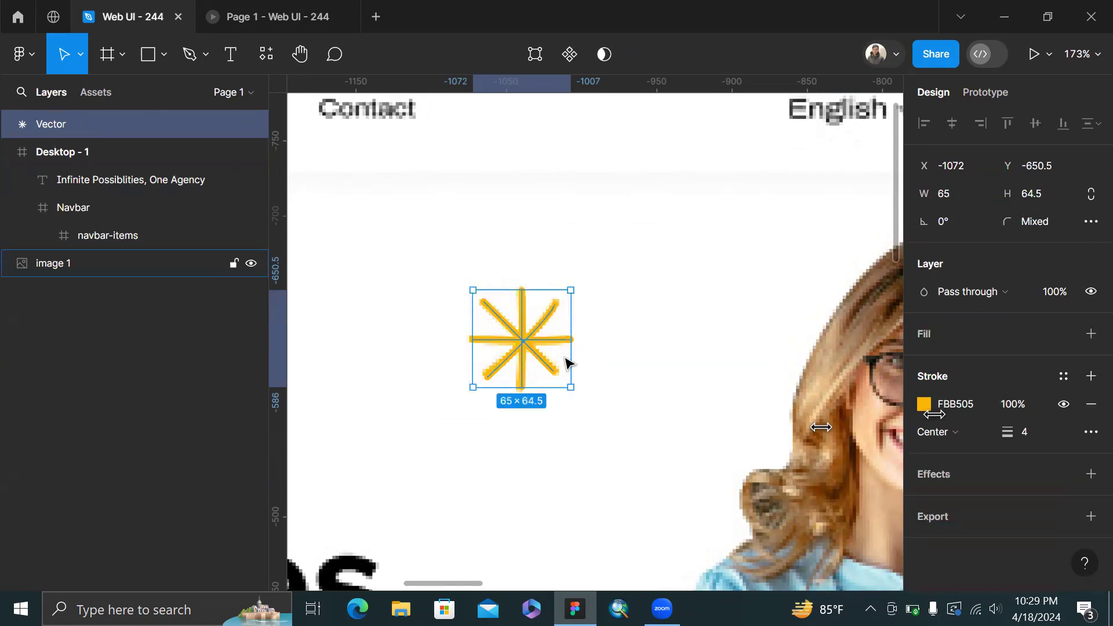
right_click(545, 348)
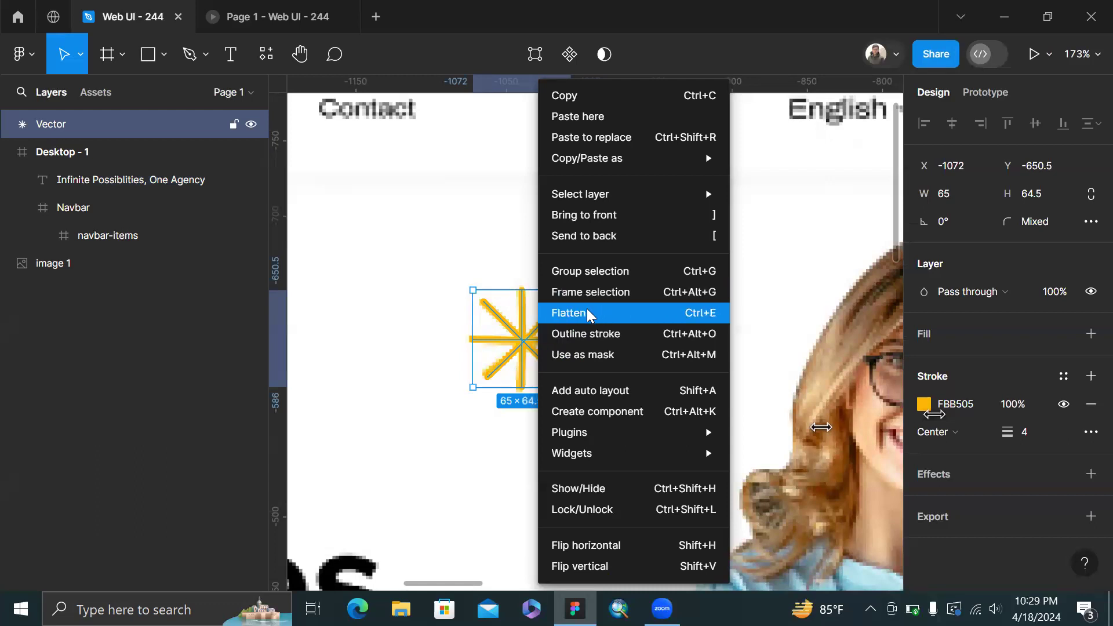
left_click(507, 318)
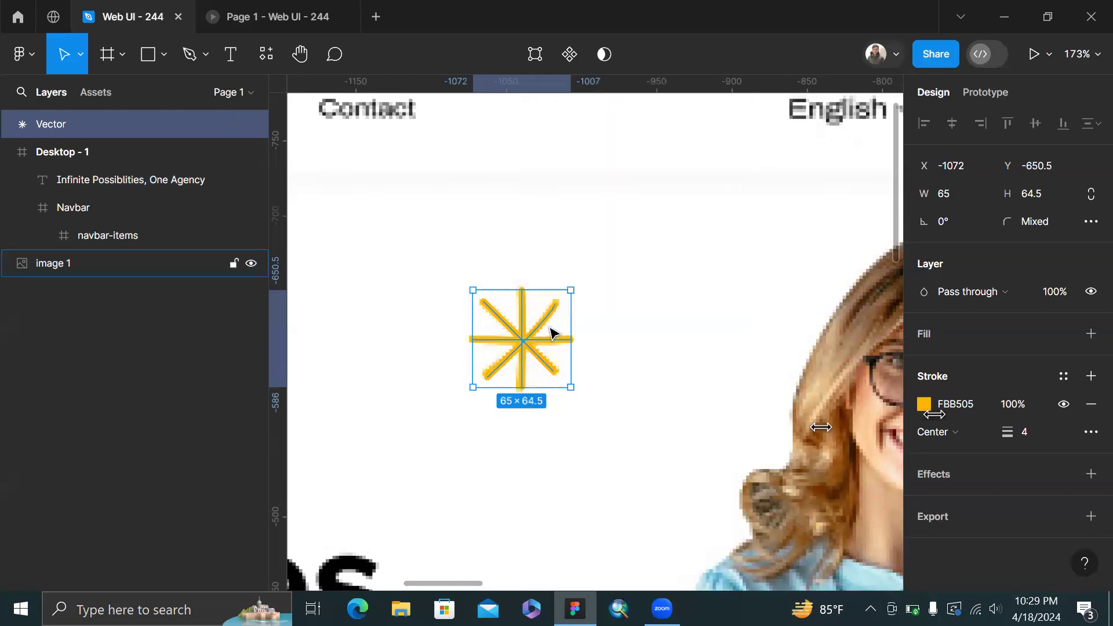
Move the flattened star from the reference image into the Desktop - 1 frame, at about X 729, Y 214
key("ctrl+x")
scroll(557, 338, "down", 5)
scroll(557, 338, "right", 9)
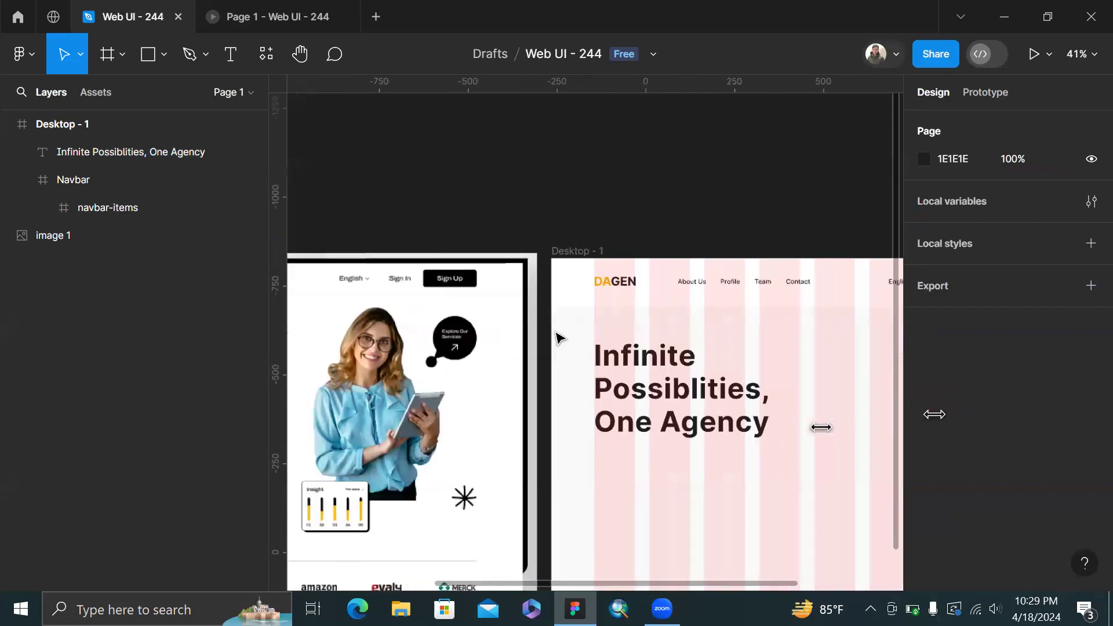
left_click(591, 353)
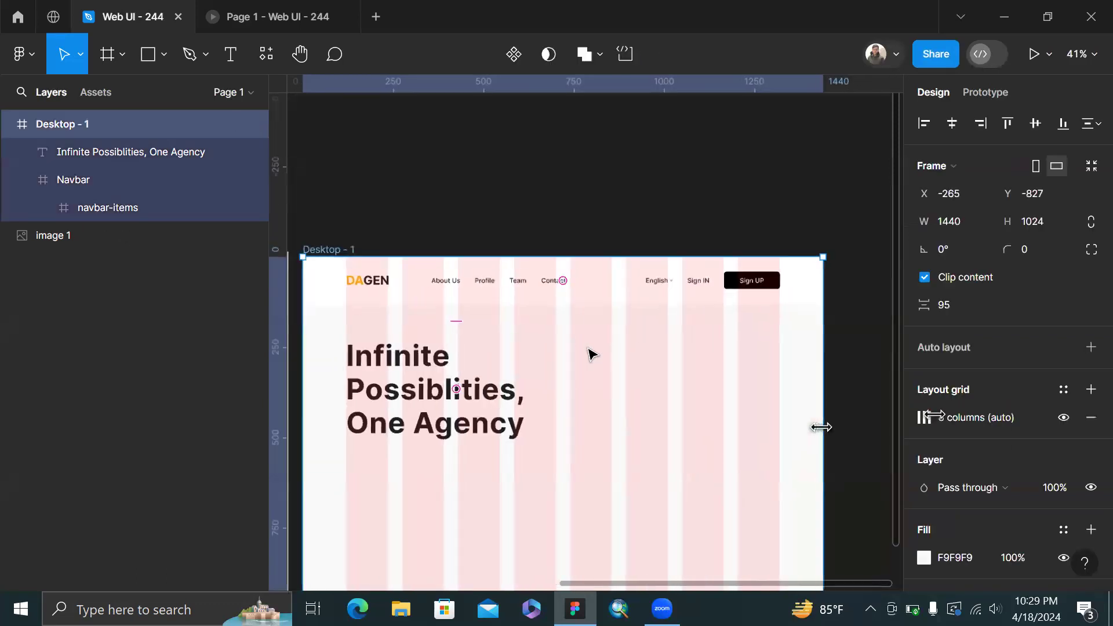
scroll(645, 393, "up", 2)
key("ctrl+v")
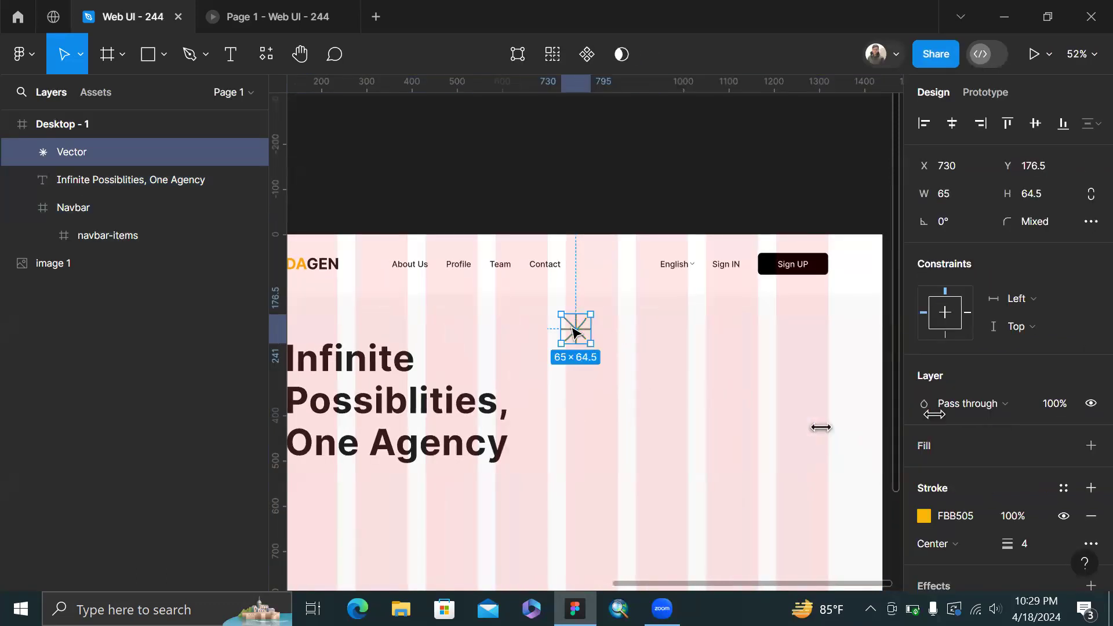
scroll(572, 333, "up", 3)
left_click_drag(579, 346, 576, 377)
Examine the star's centre crossing, and cut the star out of the Desktop - 1 frame to paste it on the open canvas
scroll(576, 377, "down", 2)
scroll(576, 377, "up", 6)
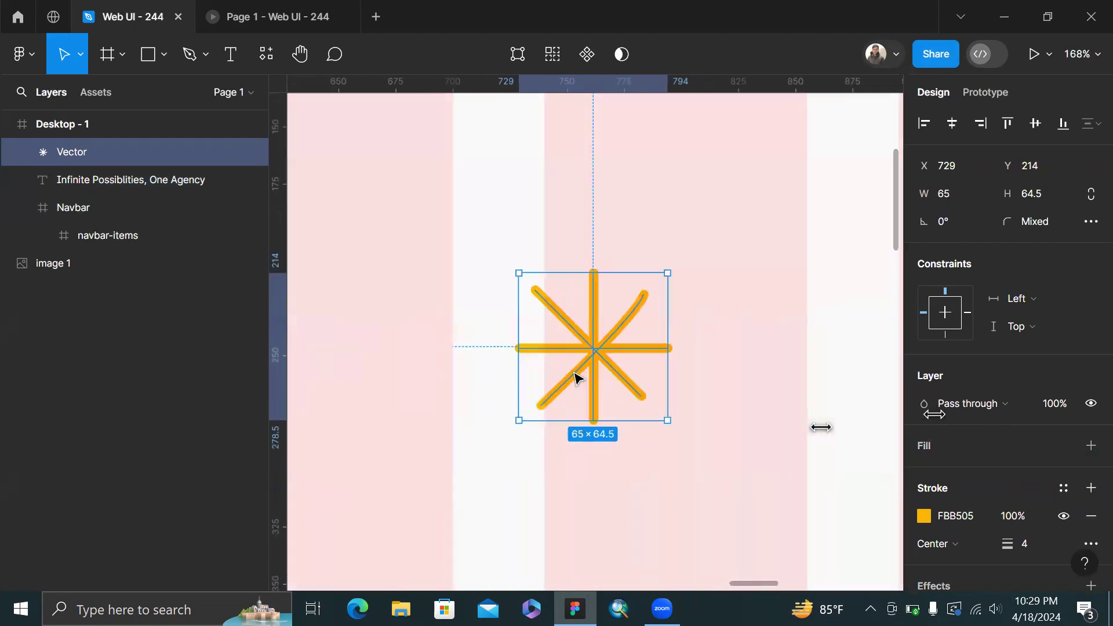
left_click(758, 311)
scroll(753, 308, "up", 2)
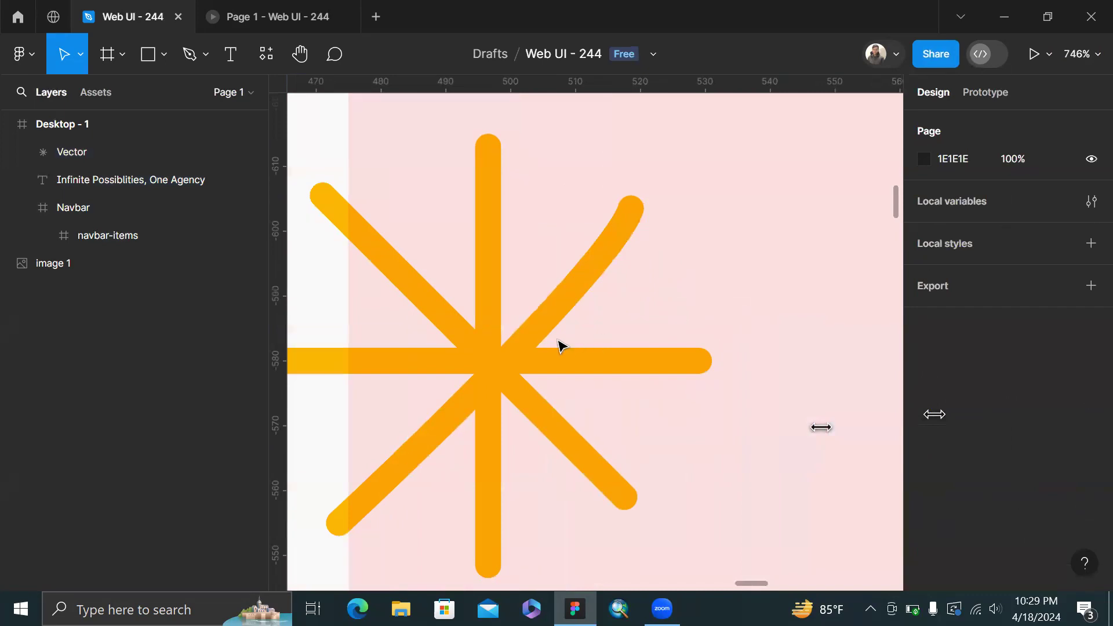
scroll(547, 298, "up", 2)
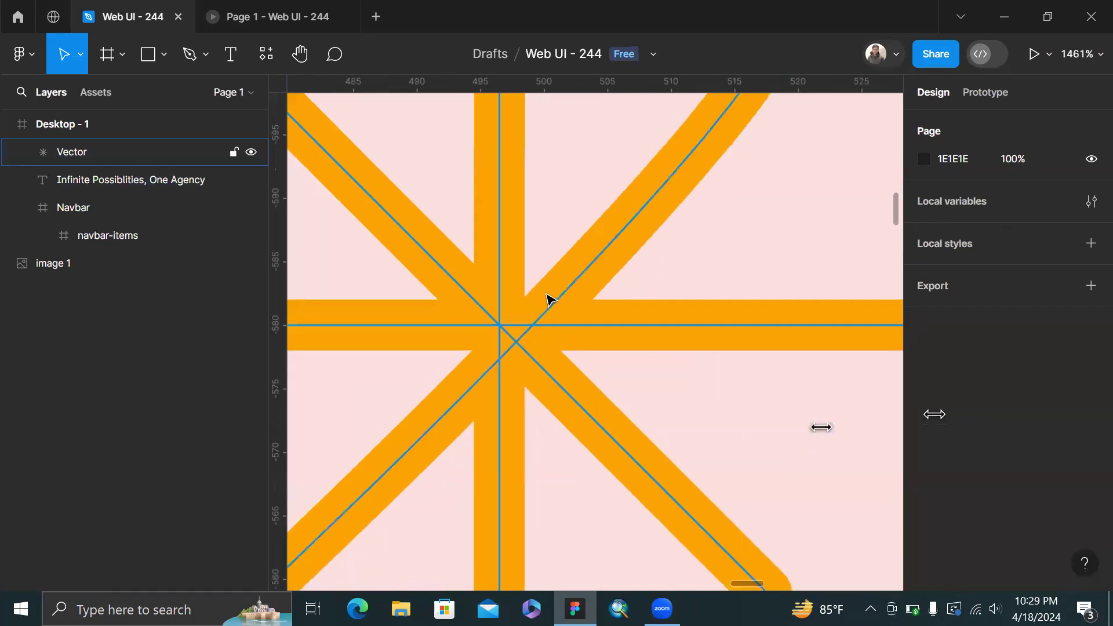
scroll(536, 266, "down", 5)
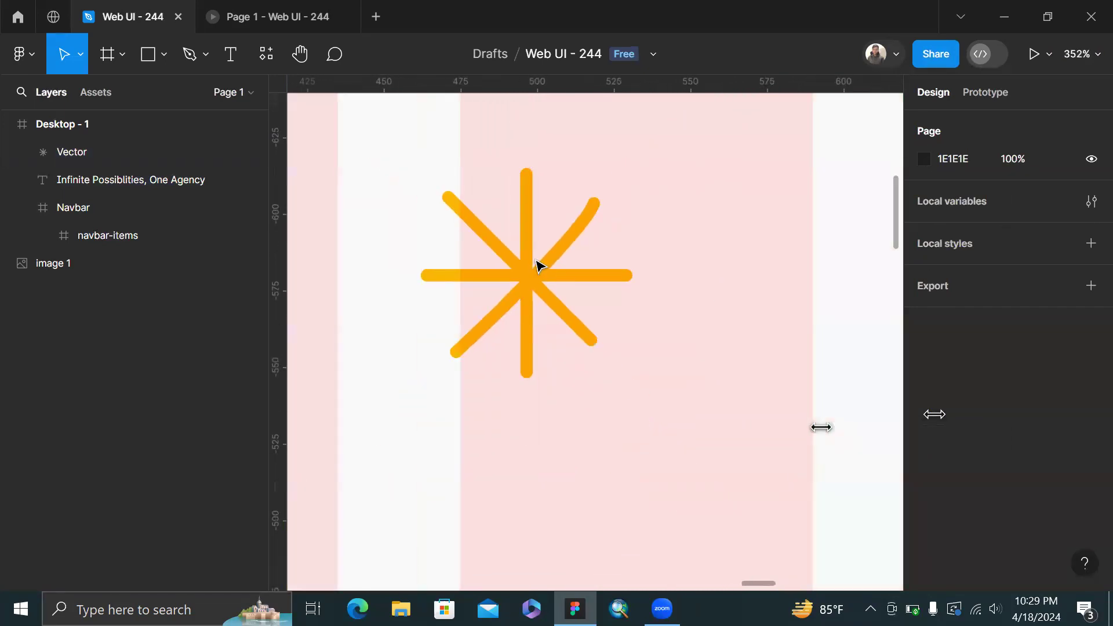
left_click(536, 265)
key("ctrl+x")
key("Escape")
key("ctrl+v")
scroll(537, 266, "down", 2)
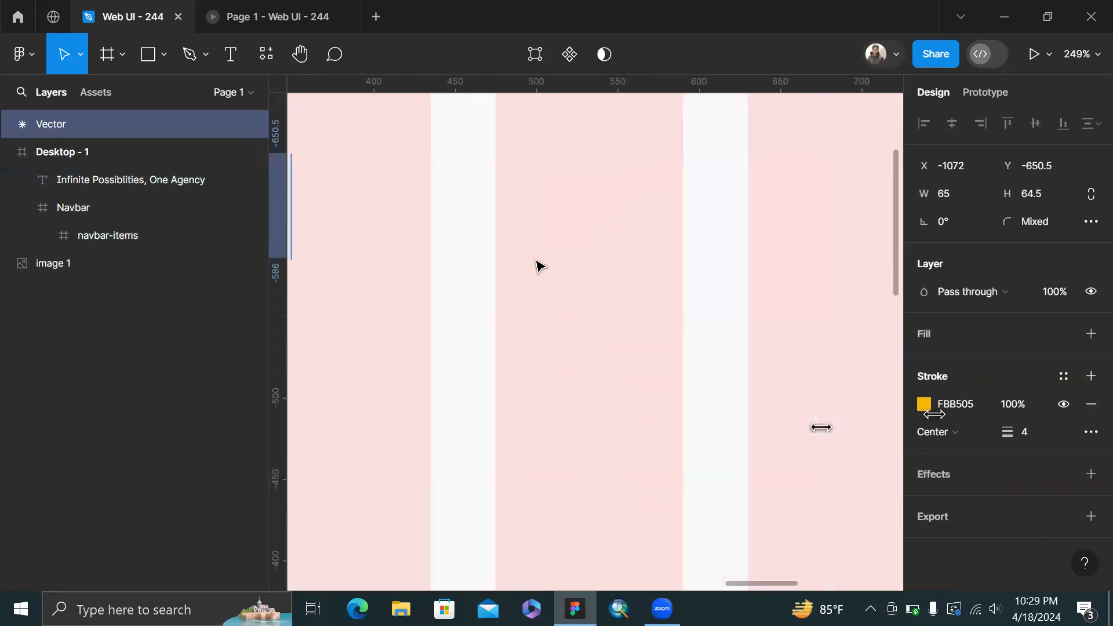
scroll(537, 266, "down", 6)
Undo the star's moves and its flattening, back to four separate lines over the reference image
key("ctrl+z")
scroll(537, 266, "left", 8)
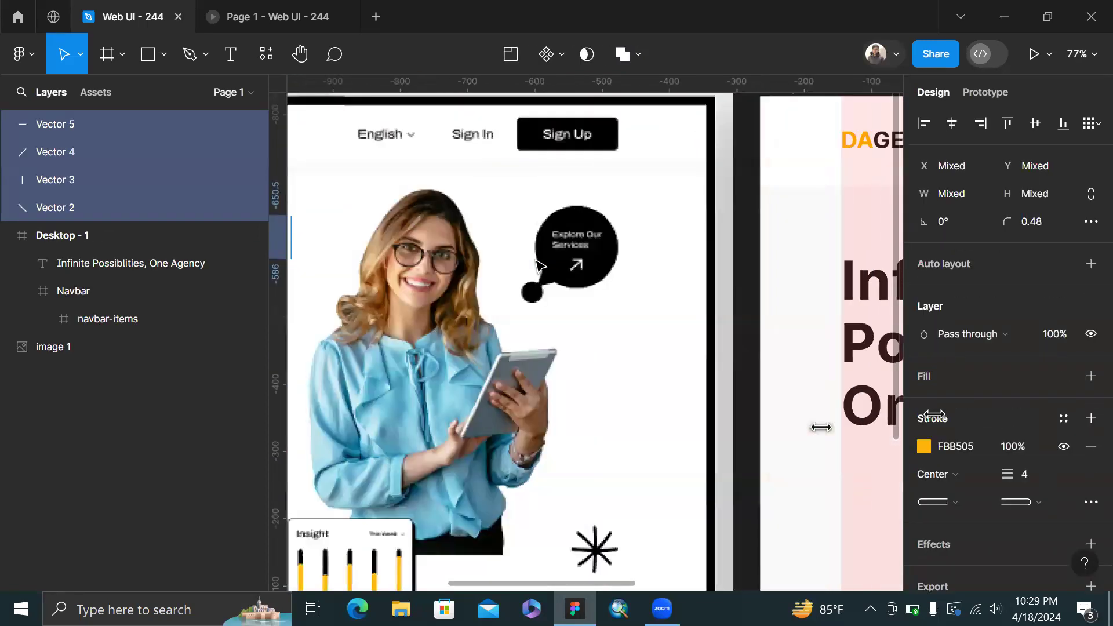
scroll(537, 264, "left", 10)
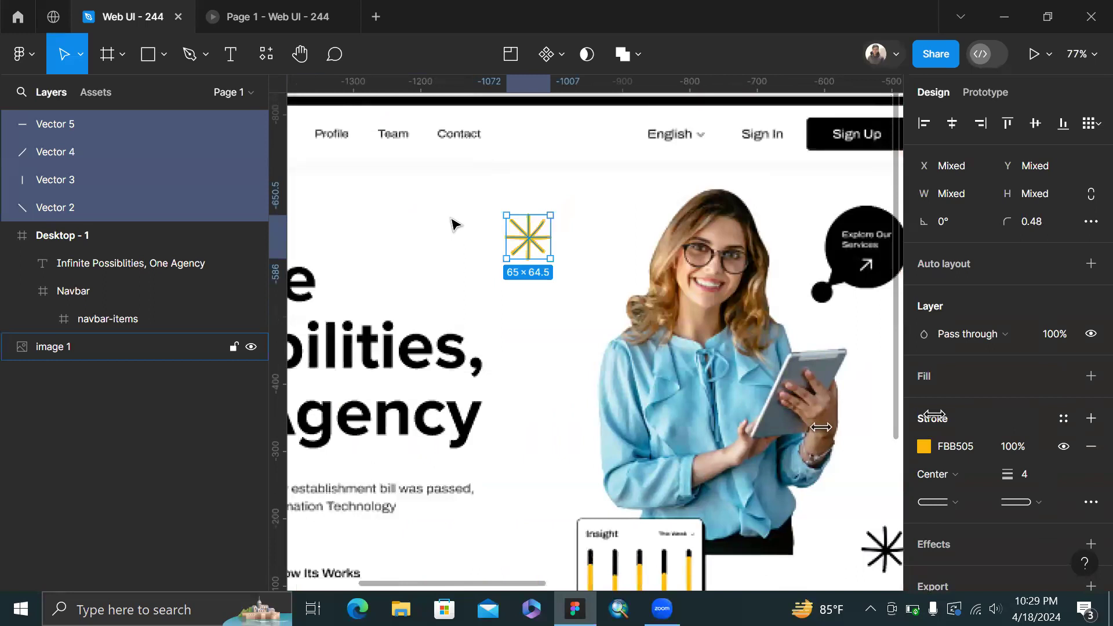
Shift the star's rising diagonal line slightly left, to X -1064, towards the point where the other lines cross
left_click(455, 224)
scroll(455, 224, "up", 5)
scroll(741, 301, "up", 3)
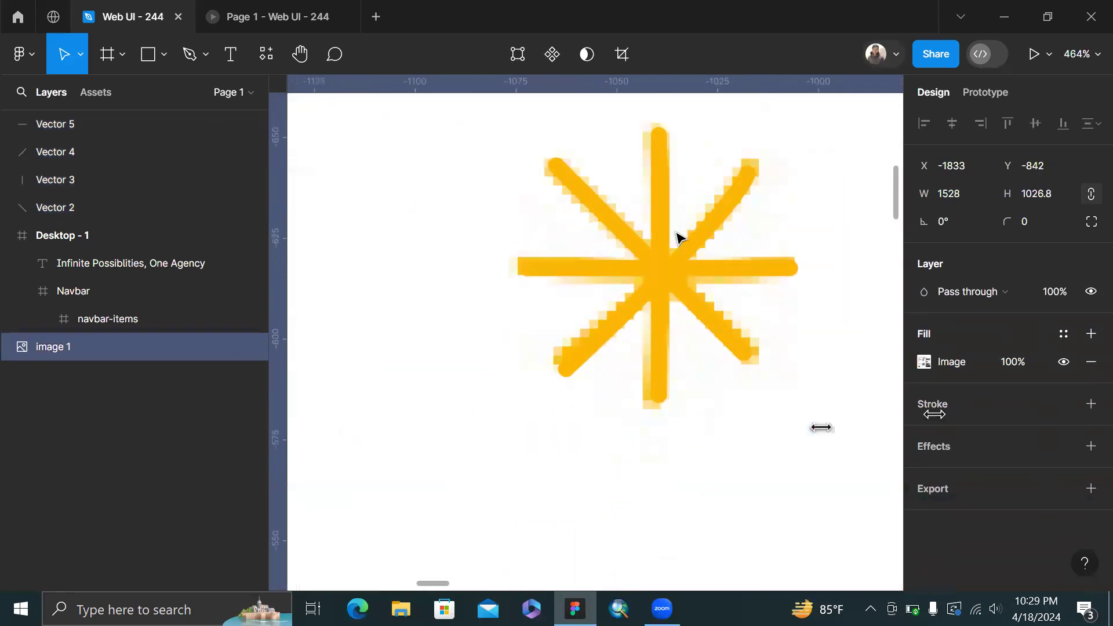
left_click(691, 269)
scroll(698, 244, "up", 2)
left_click(704, 225)
scroll(695, 235, "up", 3)
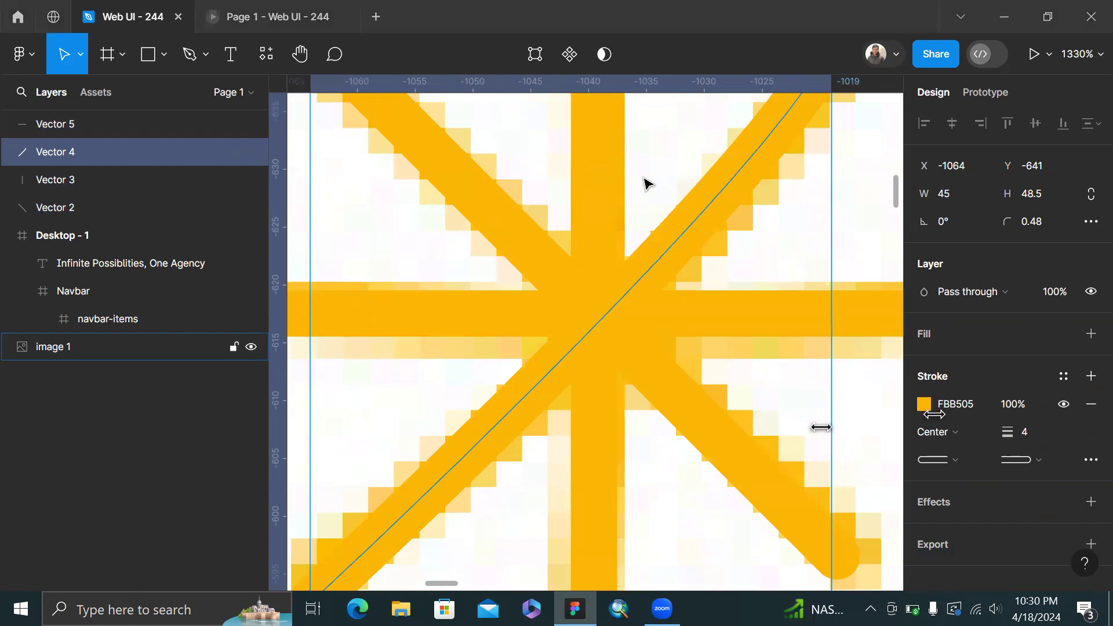
Hide the reference image layer, image 1, behind the star
scroll(645, 182, "down", 5)
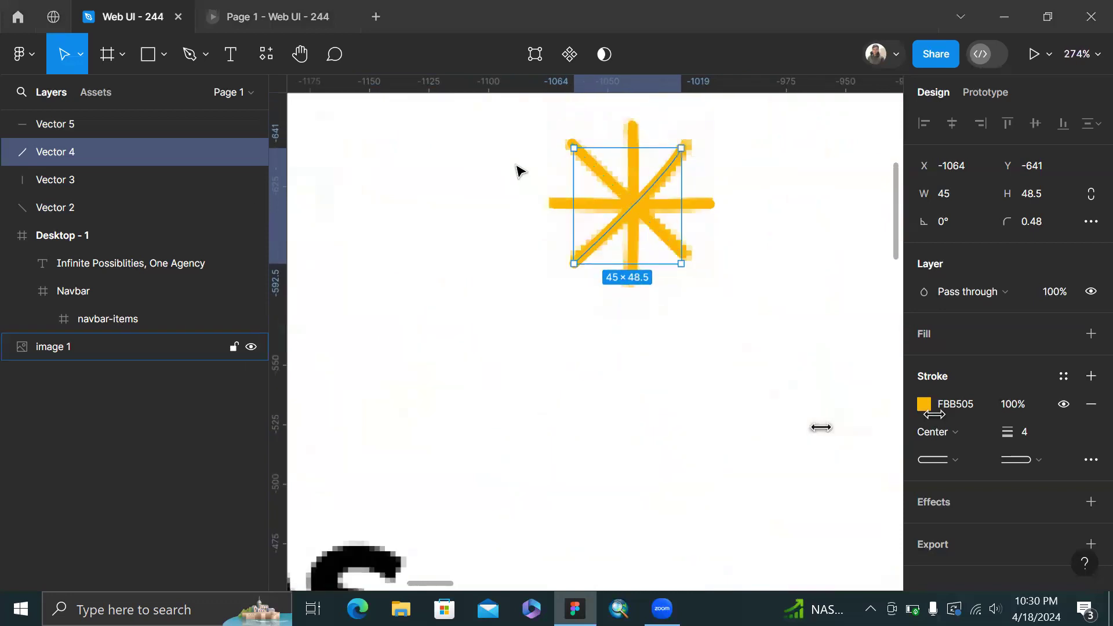
left_click(533, 193)
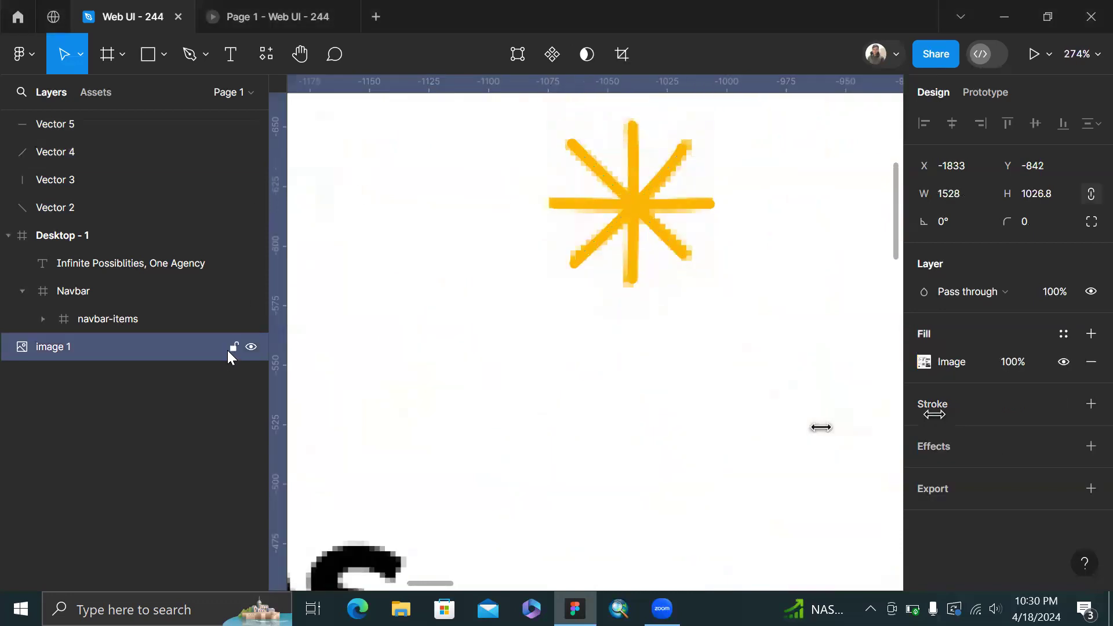
left_click(251, 347)
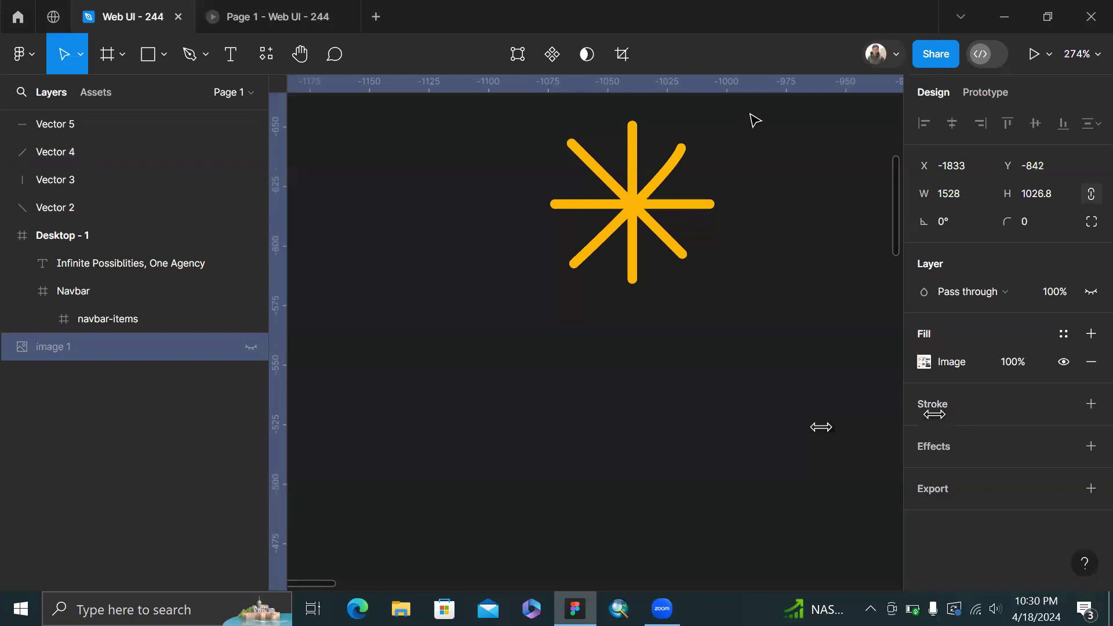
Nudge the star's rising diagonal one further pixel left so that it crosses the other lines at the centre
scroll(572, 244, "up", 10)
left_click(572, 285)
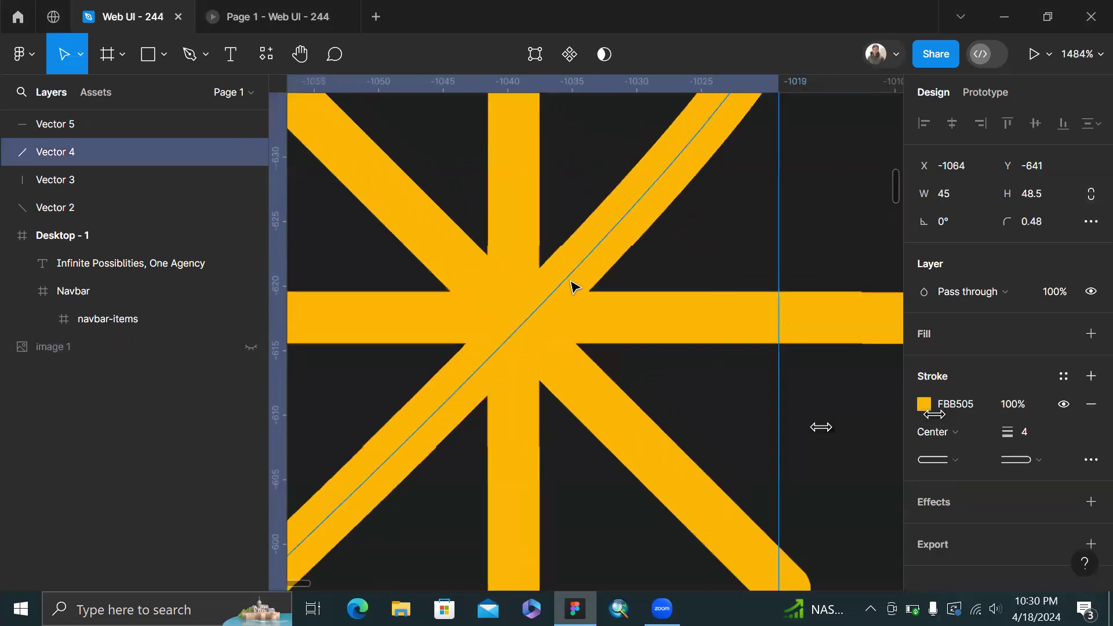
key("Left")
key("Left")
key("Right")
left_click(841, 380)
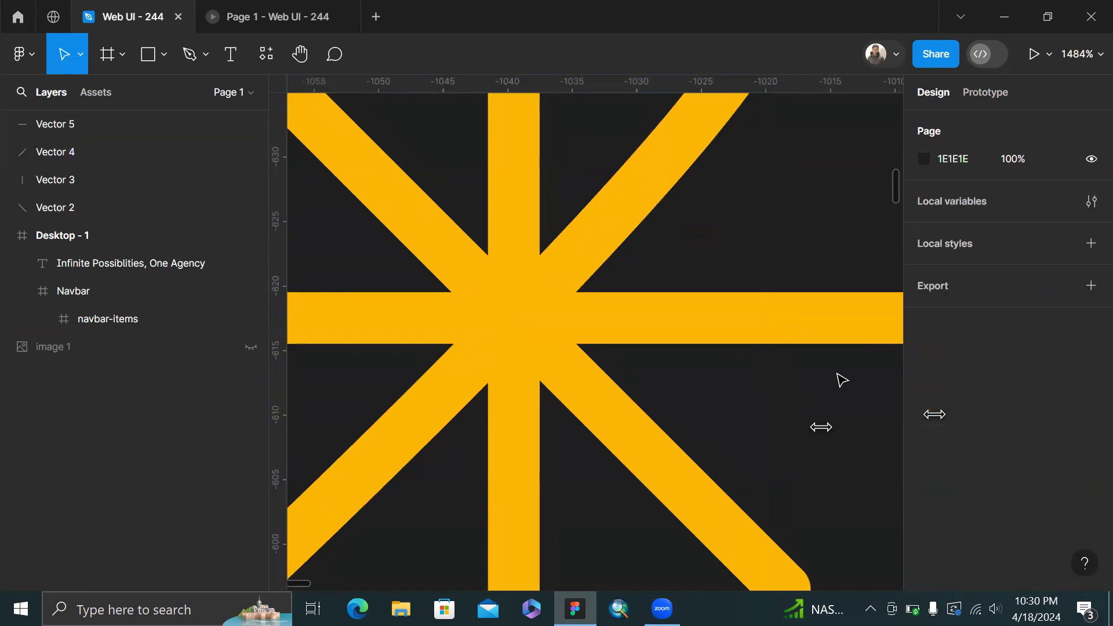
scroll(842, 380, "down", 10)
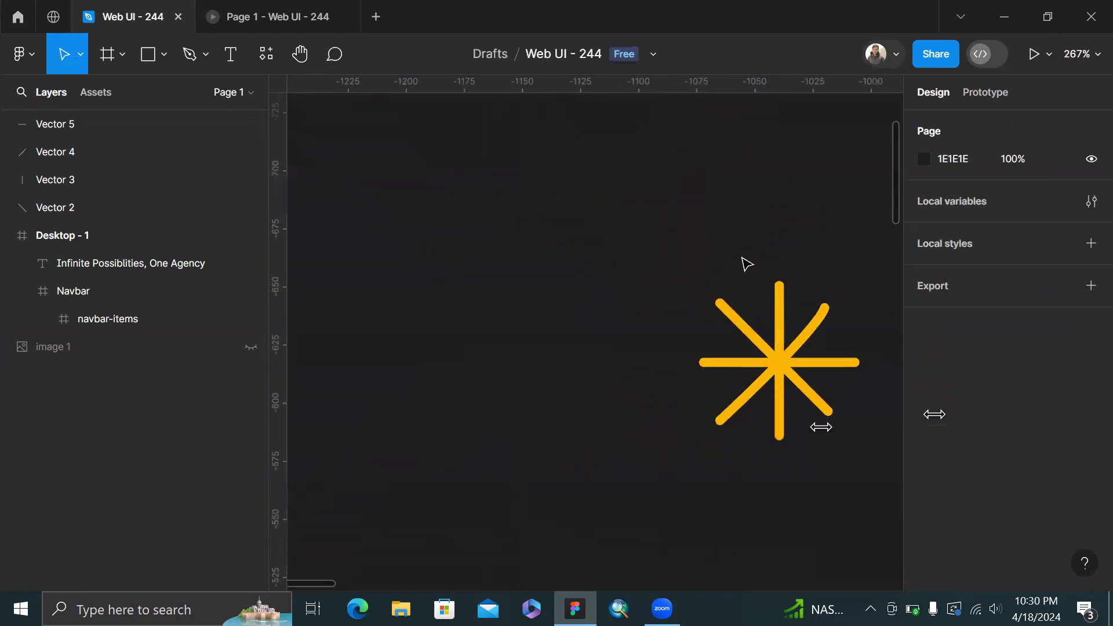
Flatten the four yellow star lines into a single vector and unhide the reference image 1
scroll(614, 314, "right", 3)
left_click_drag(504, 250, 746, 452)
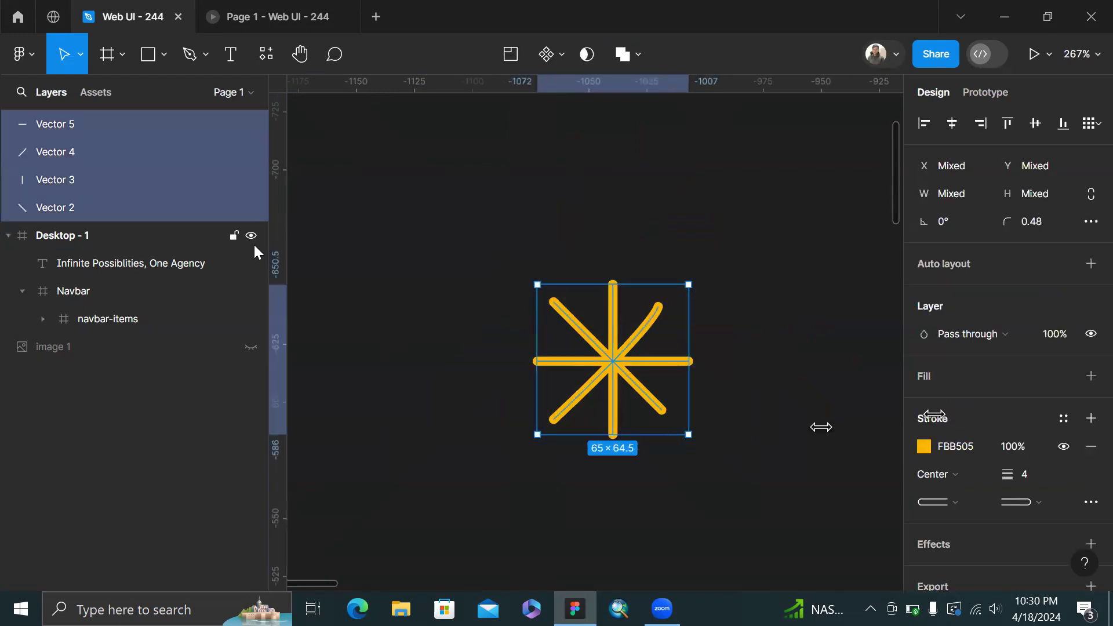
key("ctrl+e")
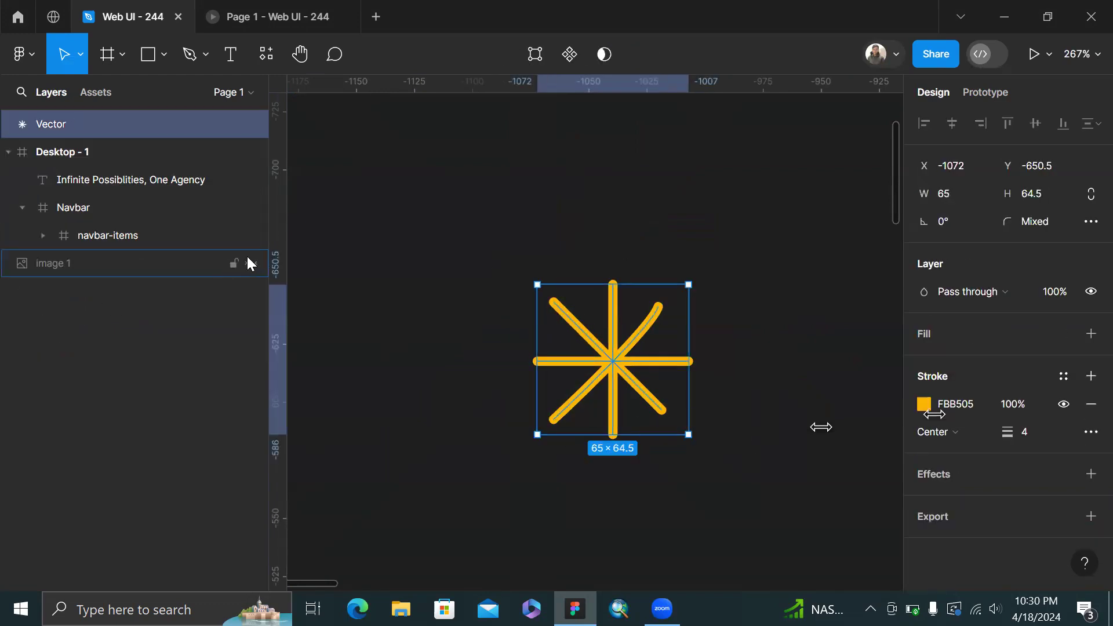
left_click(250, 263)
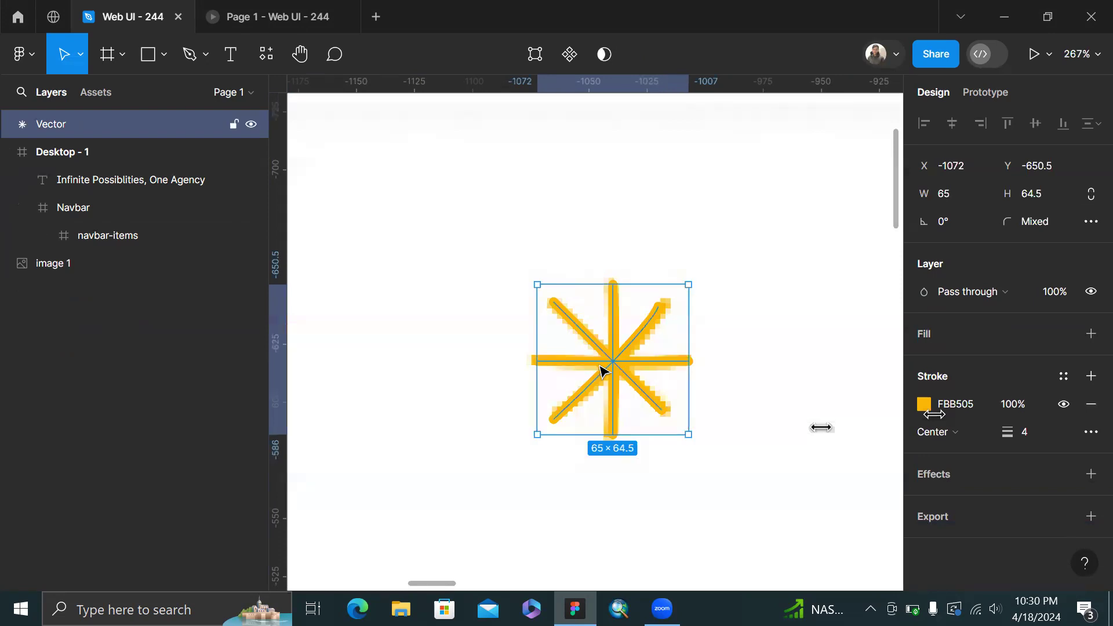
Move the yellow star vector into the Desktop - 1 frame, placing it below the Contact link beside the headline
key("Escape")
scroll(603, 371, "down", 5)
scroll(601, 371, "right", 8)
scroll(600, 372, "down", 3)
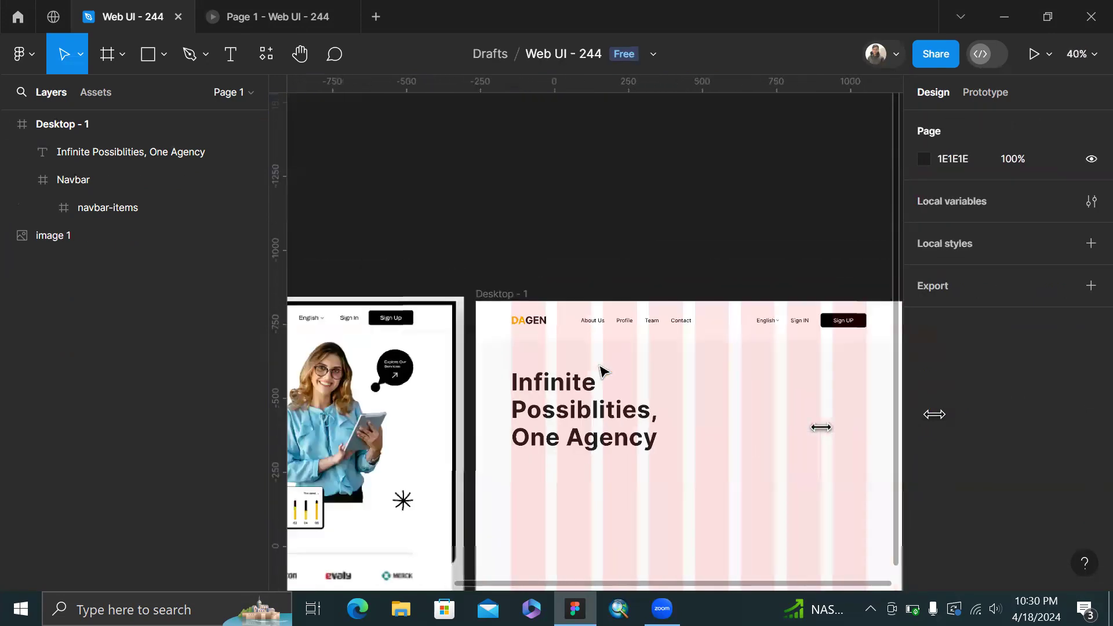
scroll(663, 371, "up", 3)
scroll(663, 371, "up", 4)
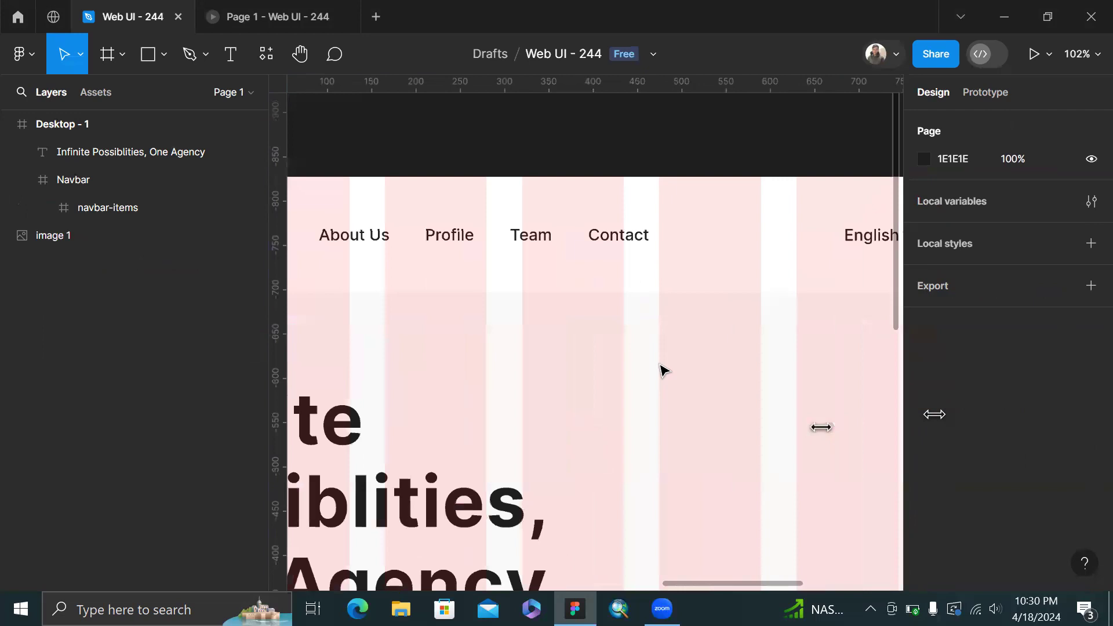
key("ctrl+v")
left_click_drag(571, 335, 660, 378)
Scale the yellow star to 40 × 40 with locked proportions and position it at X 695, Y 181
key("k")
left_click(1063, 189)
type("3")
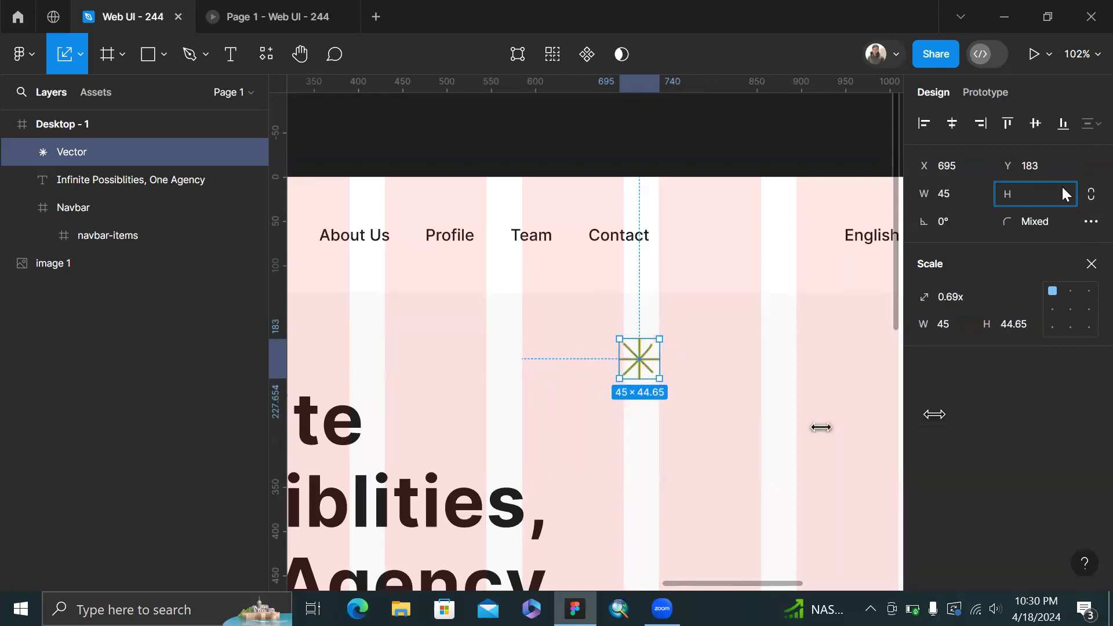
type("5")
key("Return")
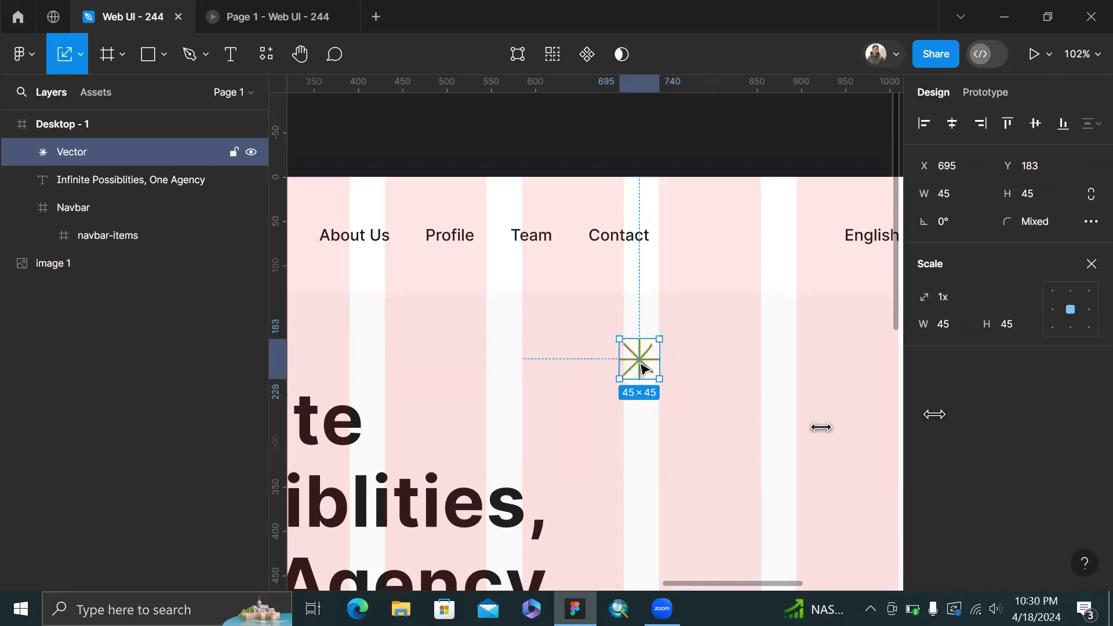
left_click_drag(641, 362, 642, 362)
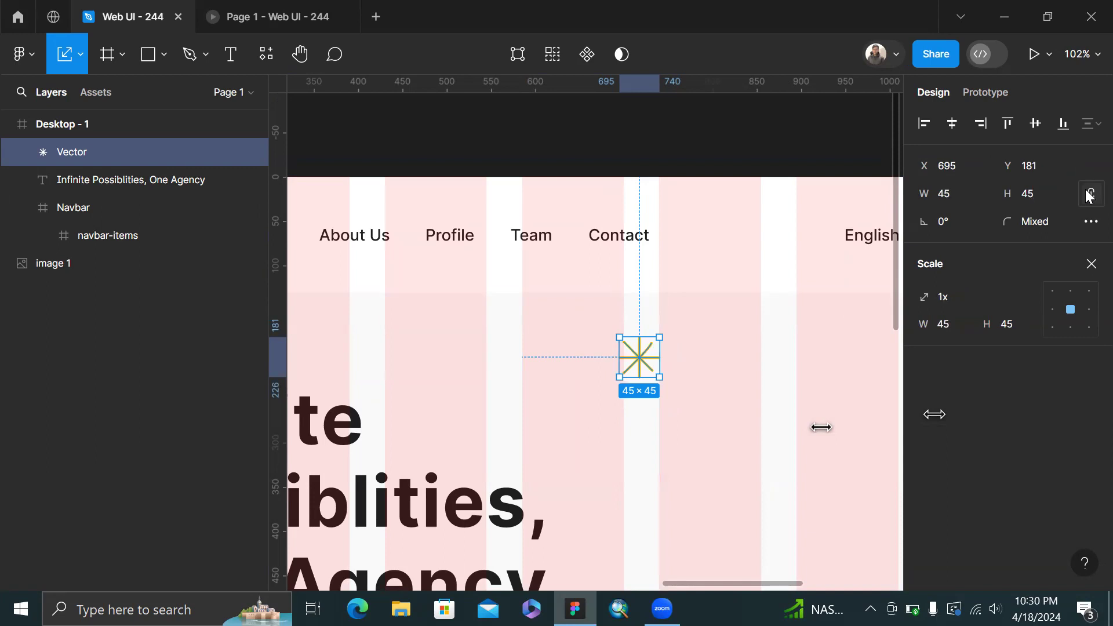
left_click(1048, 195)
type("40")
key("Return")
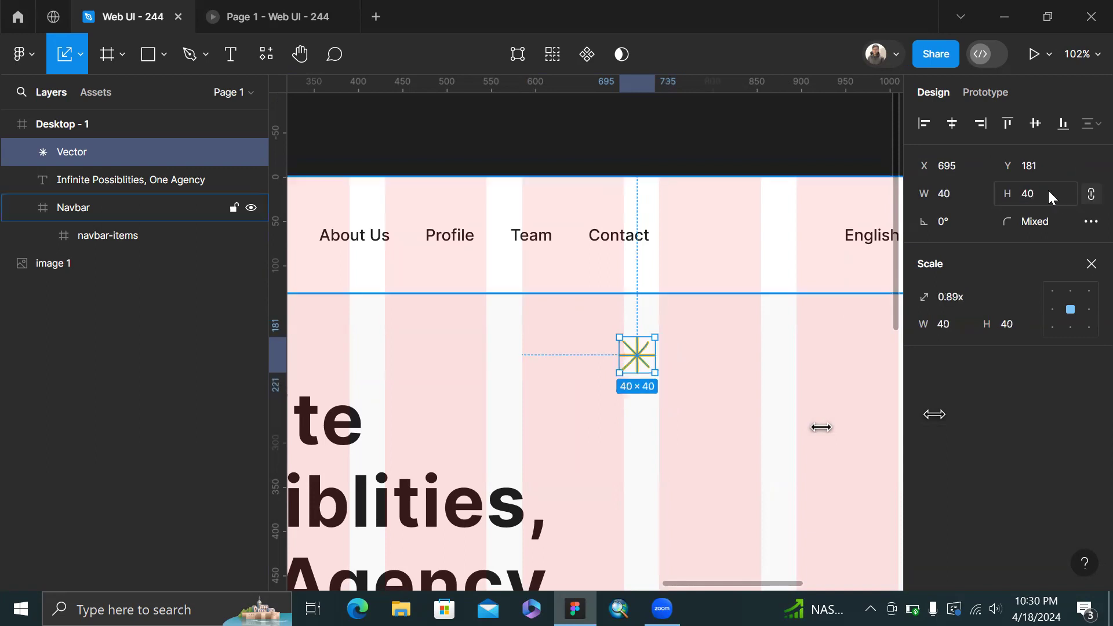
left_click(857, 346)
Duplicate the yellow star and place the copy below the Sign UP button at about X 1205, Y 572
scroll(856, 347, "down", 3)
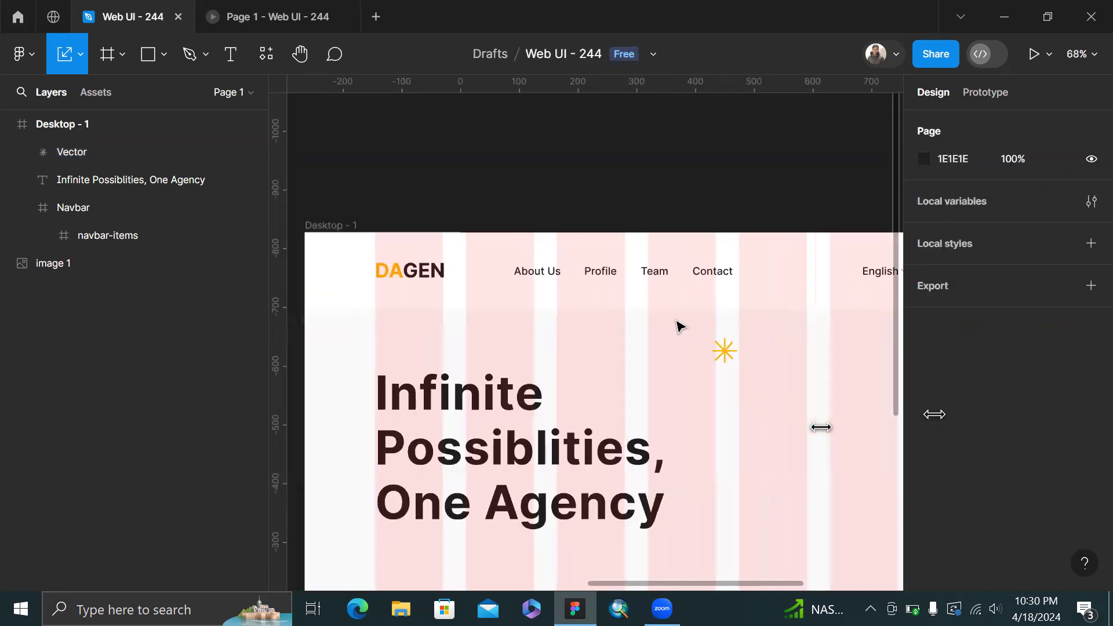
scroll(638, 425, "left", 8)
scroll(638, 427, "down", 4)
scroll(658, 407, "right", 10)
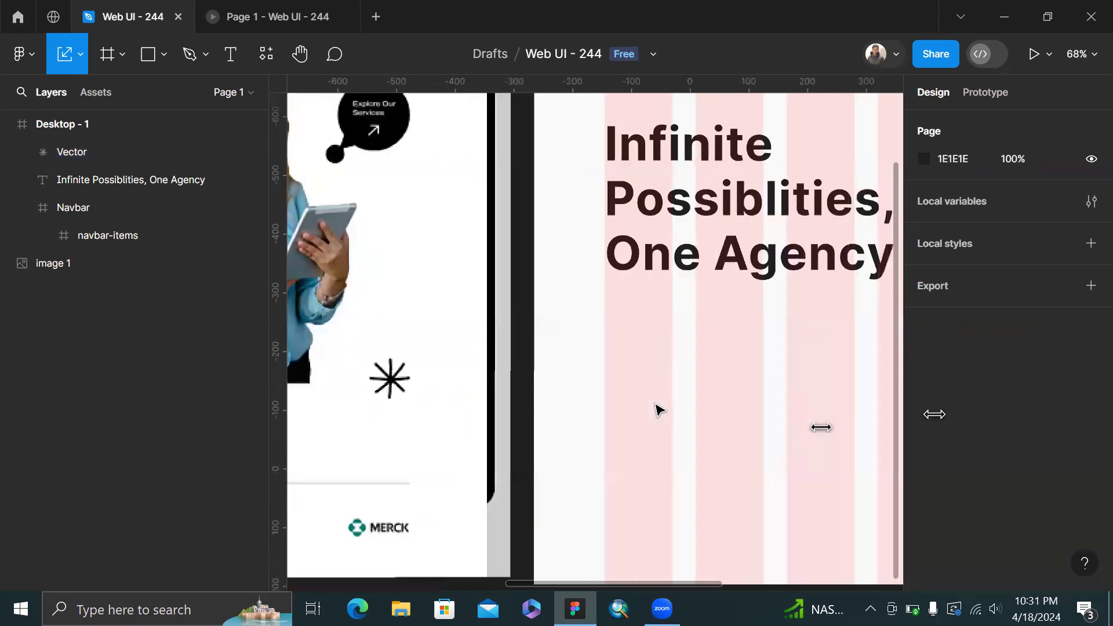
scroll(658, 407, "up", 2)
scroll(658, 407, "down", 3)
left_click(563, 270)
left_click_drag(563, 270, 777, 442)
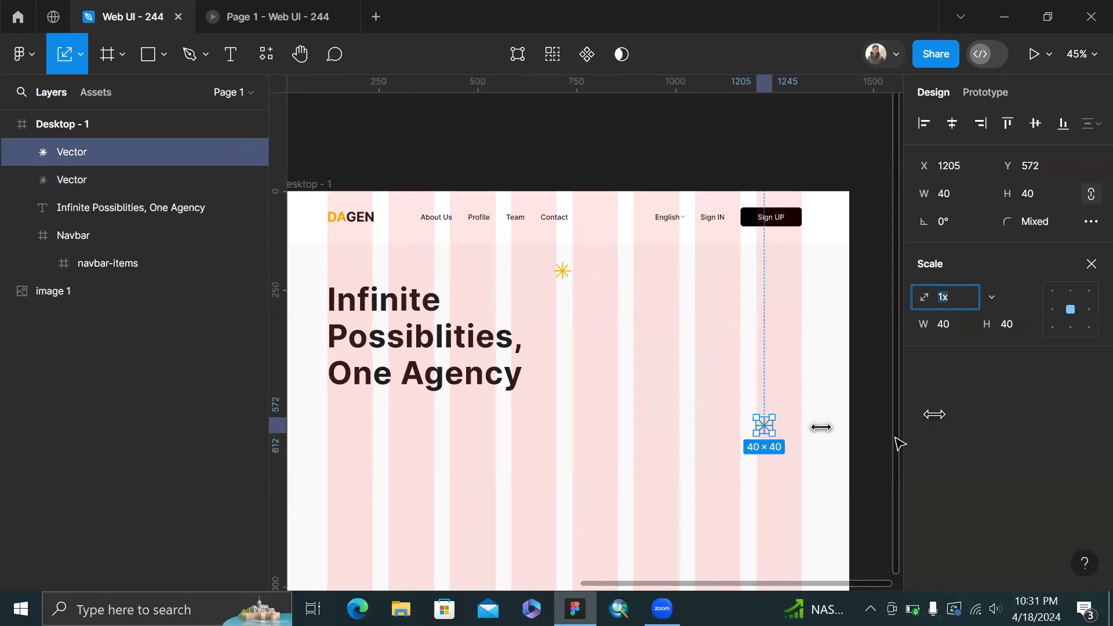
Change the copied star's stroke colour to the document colour 1E1E1E
left_click(1088, 264)
scroll(925, 482, "down", 3)
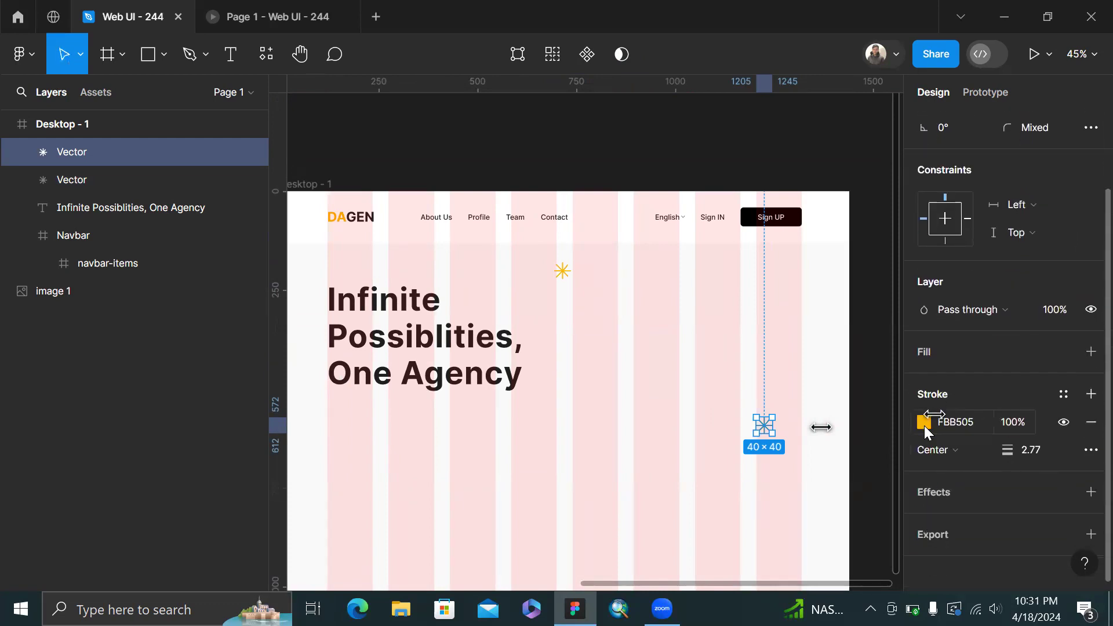
left_click(924, 423)
left_click(715, 499)
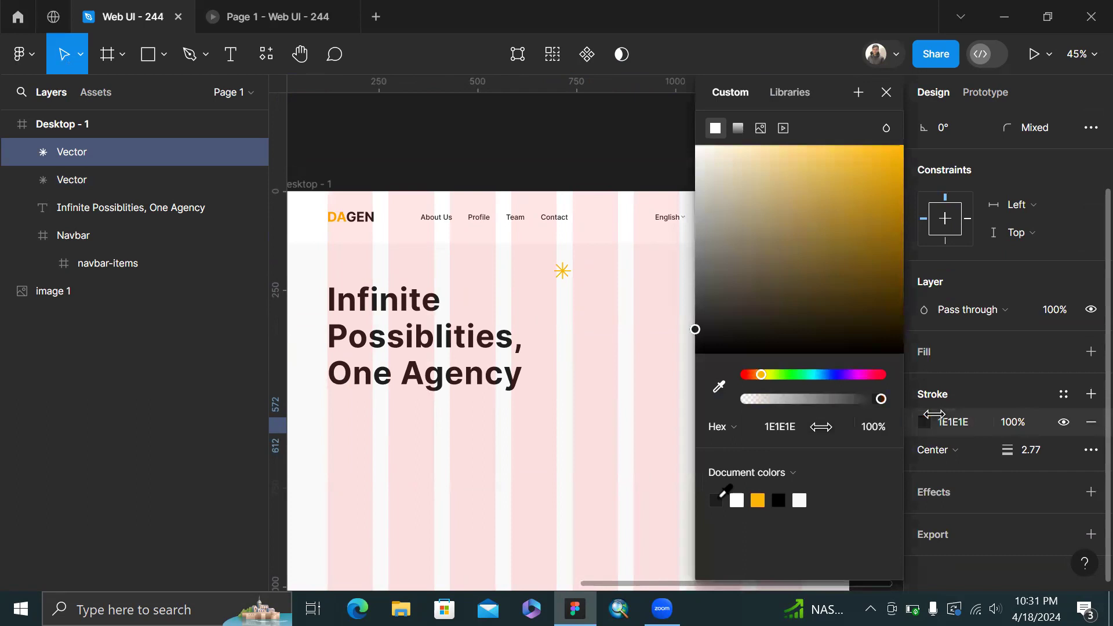
left_click(885, 93)
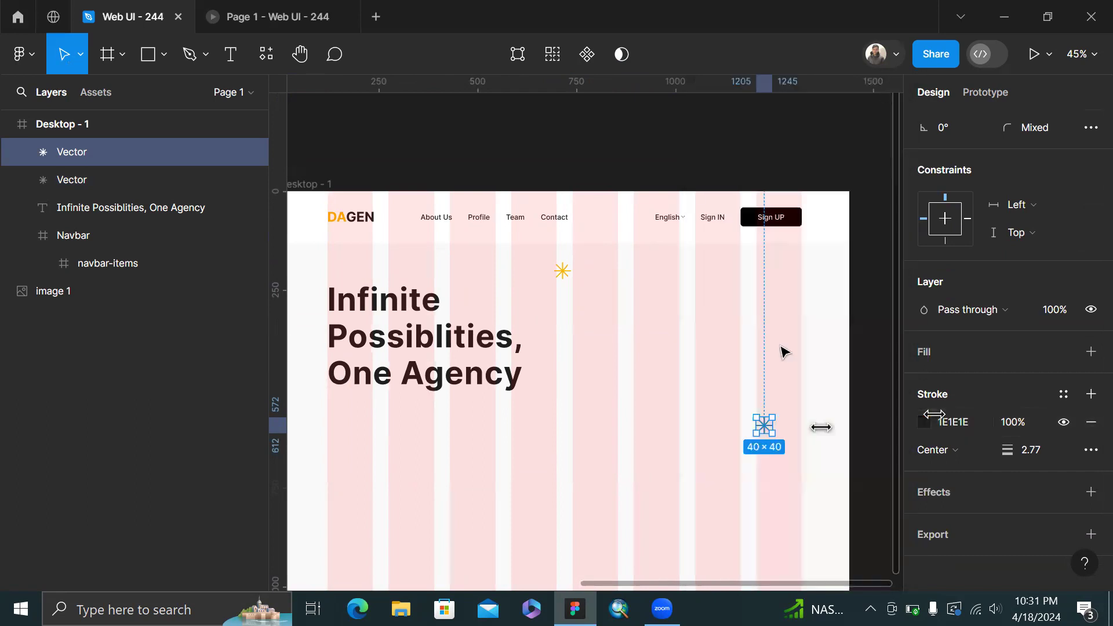
Scale the dark star proportionally to about 57 × 57 and place it at about X 1205, Y 584
scroll(761, 448, "up", 3)
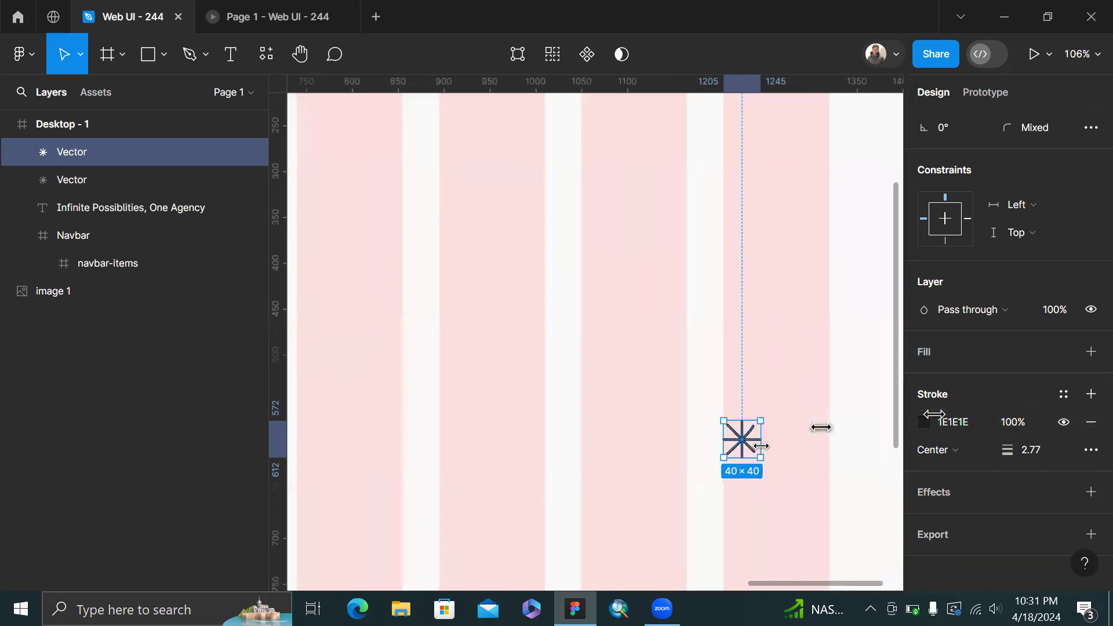
key("k")
left_click_drag(761, 439, 755, 462)
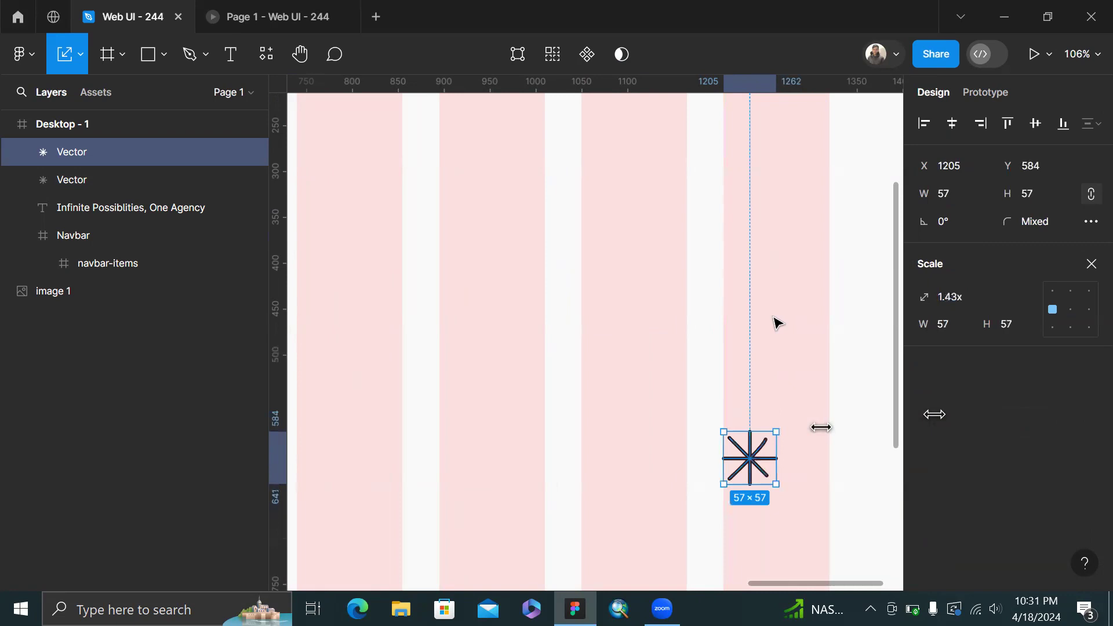
left_click(774, 317)
Compare the stars with the reference image and enlarge the yellow star proportionally to roughly the dark star's size
scroll(773, 319, "down", 5)
scroll(773, 319, "left", 10)
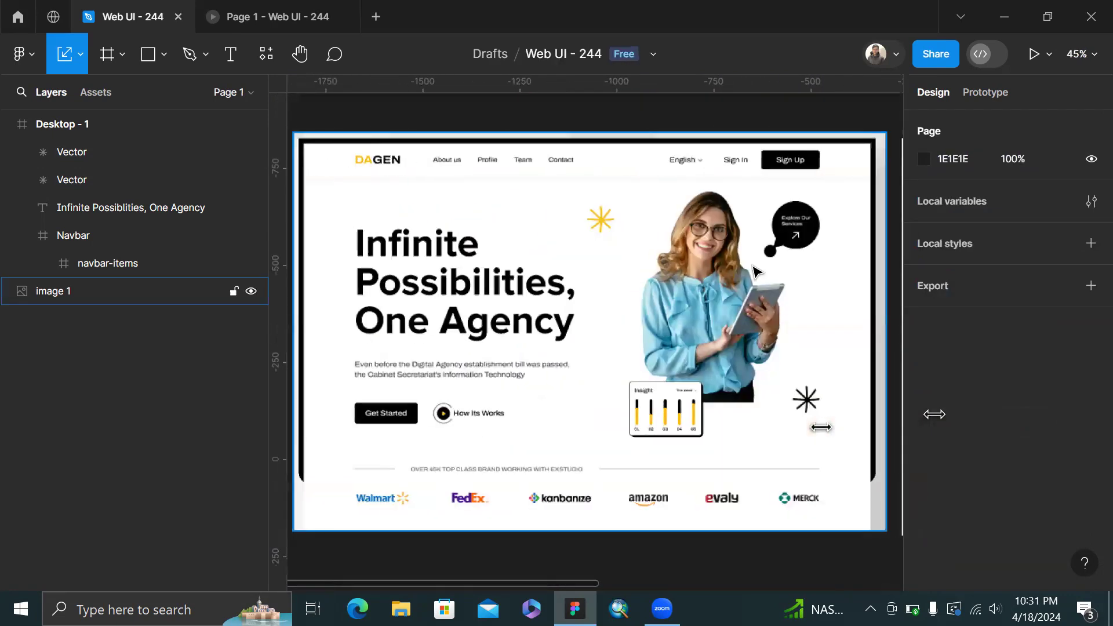
scroll(756, 272, "right", 15)
scroll(597, 197, "down", 2)
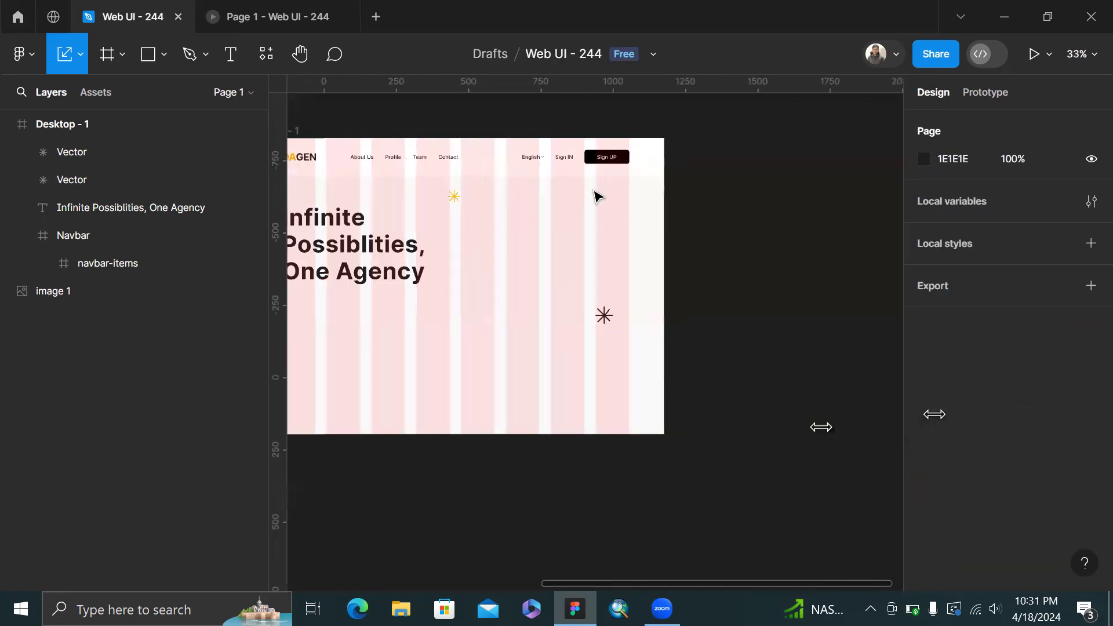
scroll(430, 149, "up", 3)
scroll(487, 255, "up", 4)
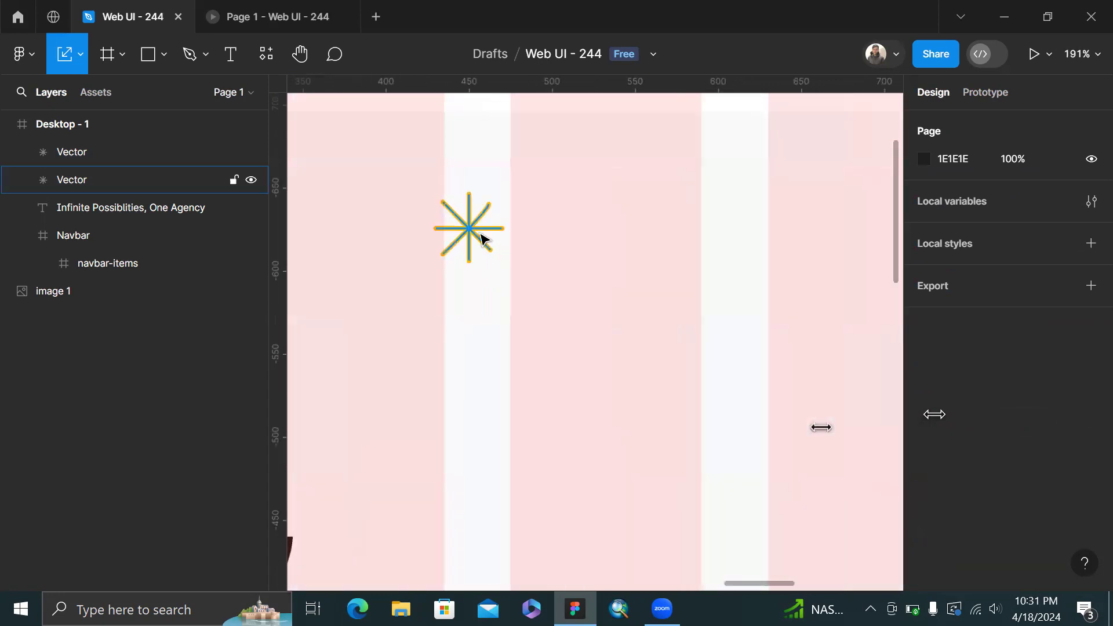
left_click(483, 237)
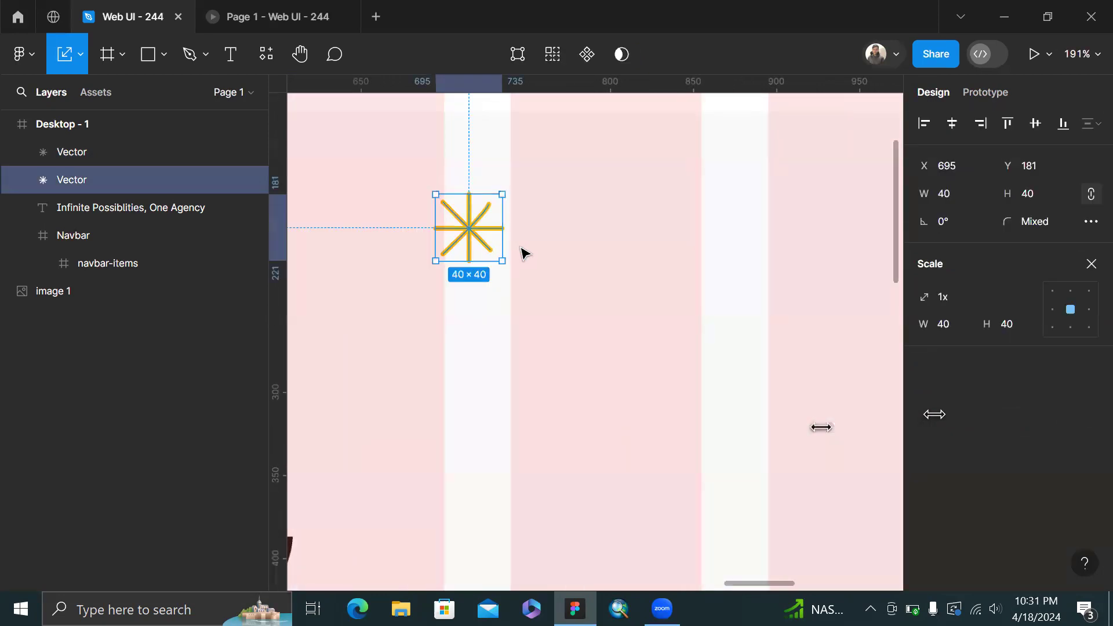
left_click(500, 238)
left_click_drag(525, 235, 525, 236)
left_click(636, 242)
Examine the woman's photo, the Insight card and the Explore Our Services bubble in the reference image
key("shift+1")
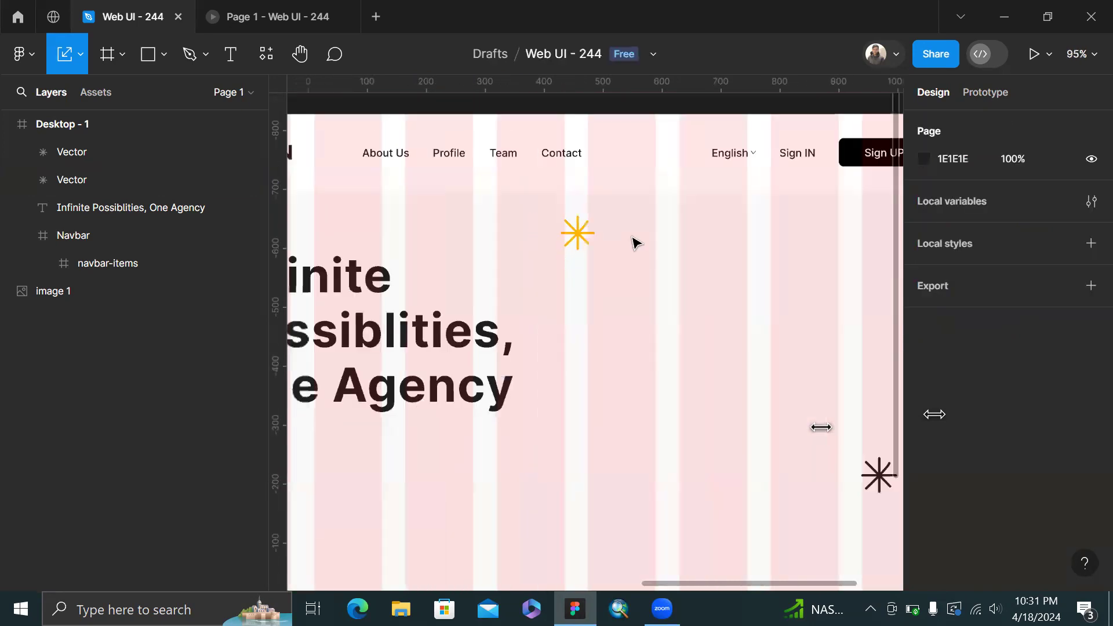
scroll(377, 244, "left", 3)
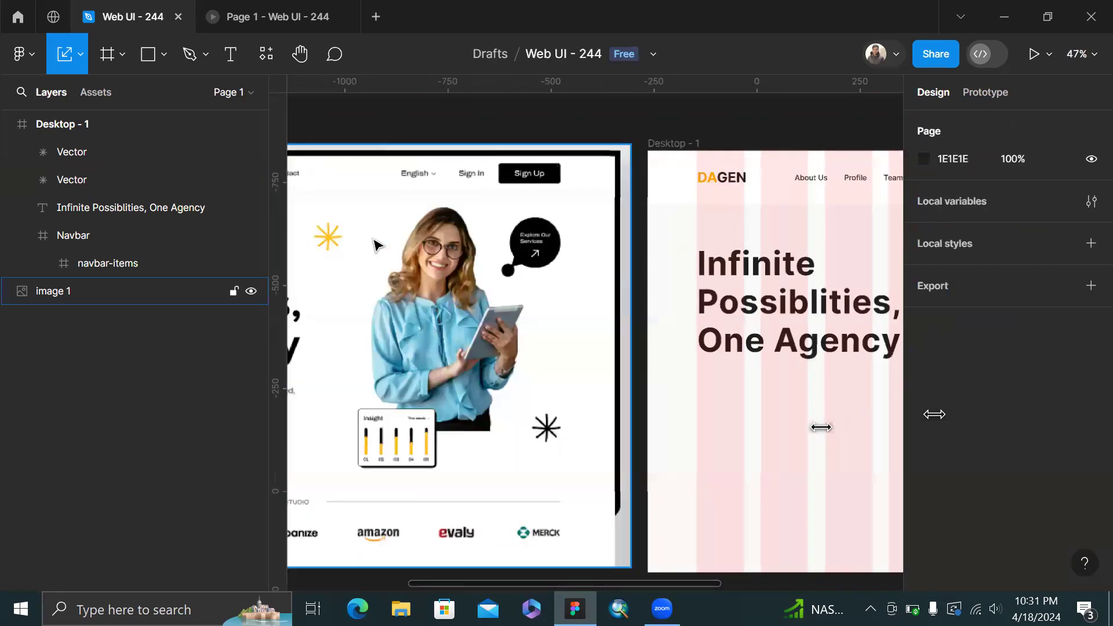
scroll(446, 348, "up", 2)
scroll(446, 348, "down", 2)
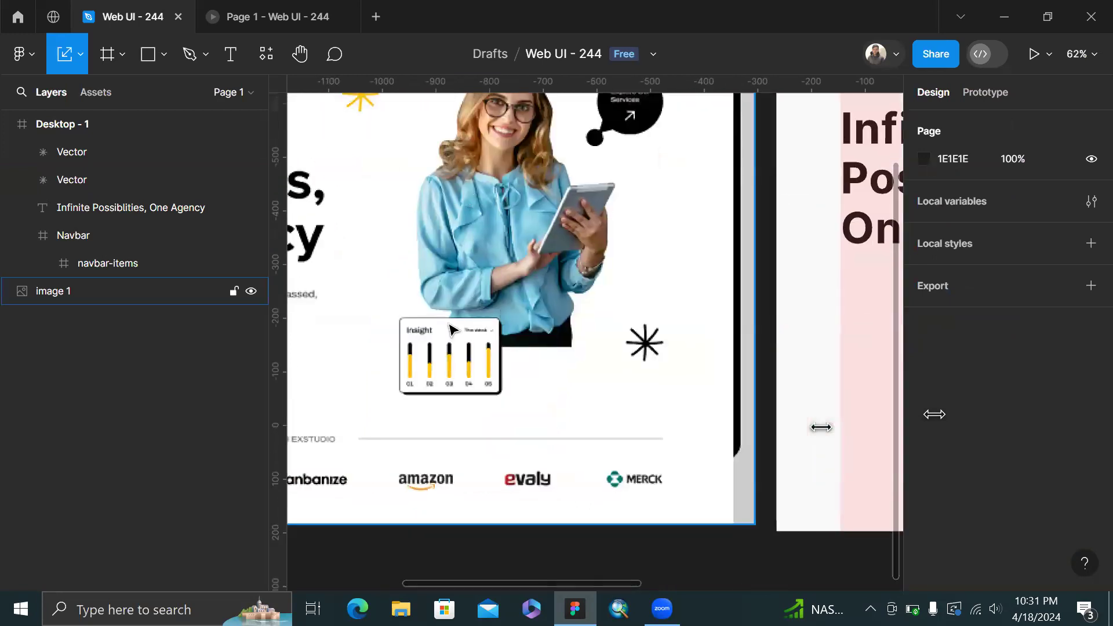
scroll(542, 281, "down", 3)
scroll(551, 278, "up", 4)
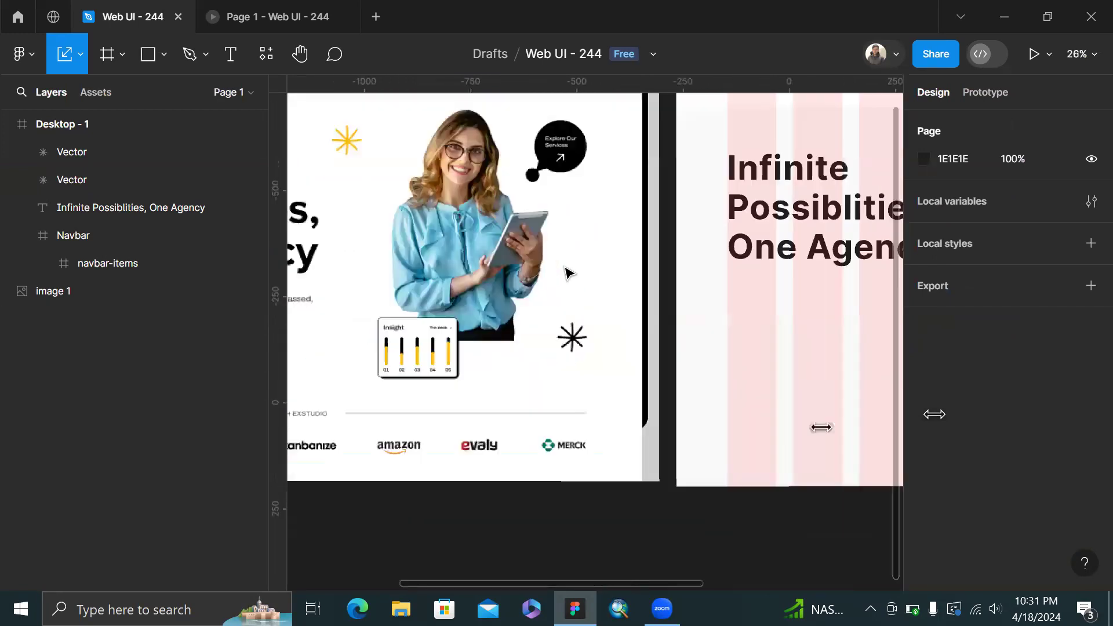
scroll(400, 223, "up", 4)
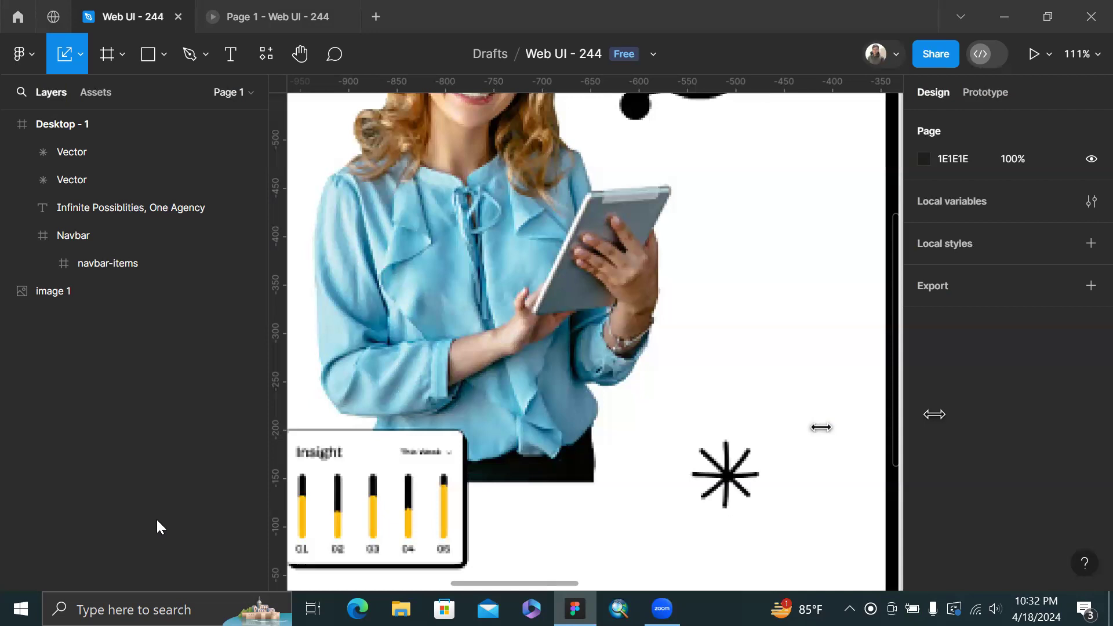
scroll(595, 390, "down", 5)
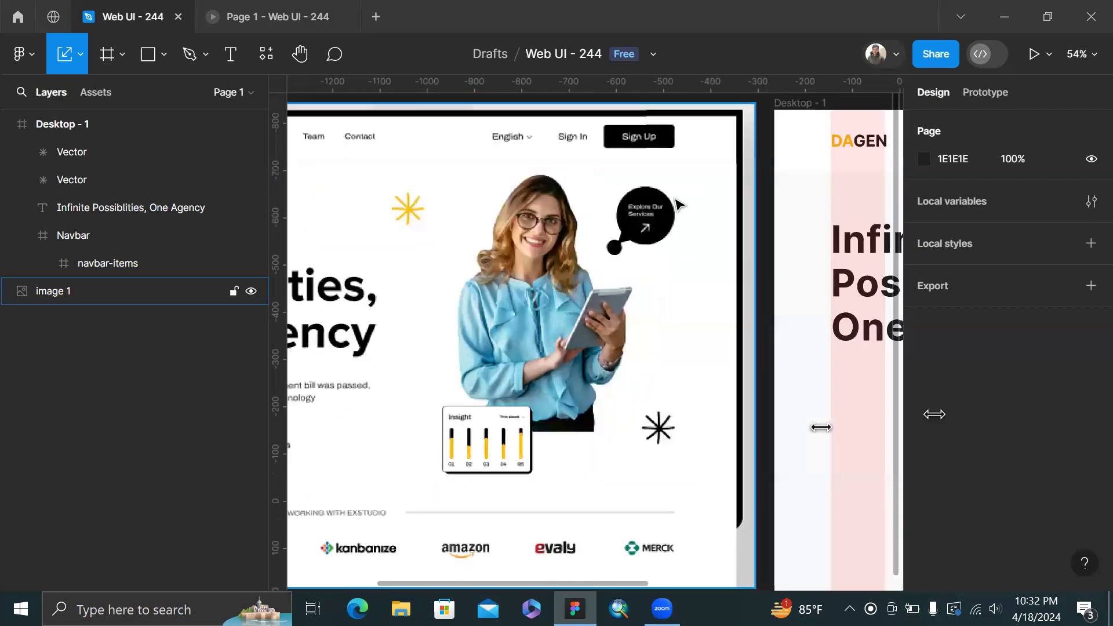
Capture a 395 × 508 screenshot area around the woman in the reference image and copy it to the clipboard
scroll(582, 243, "up", 1)
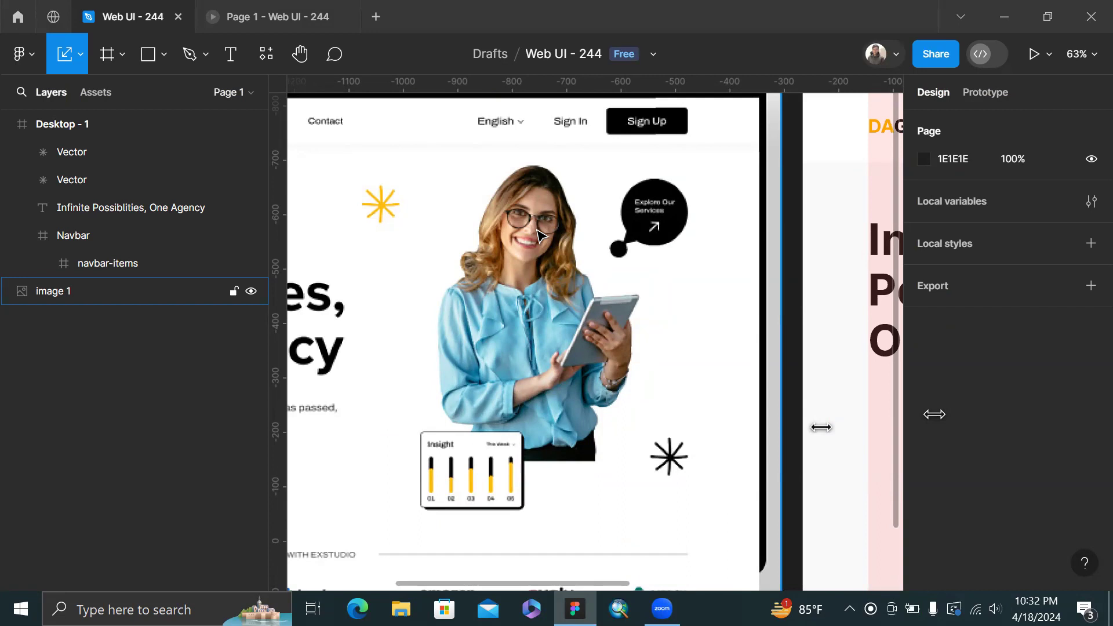
key("Print")
left_click_drag(413, 167, 641, 462)
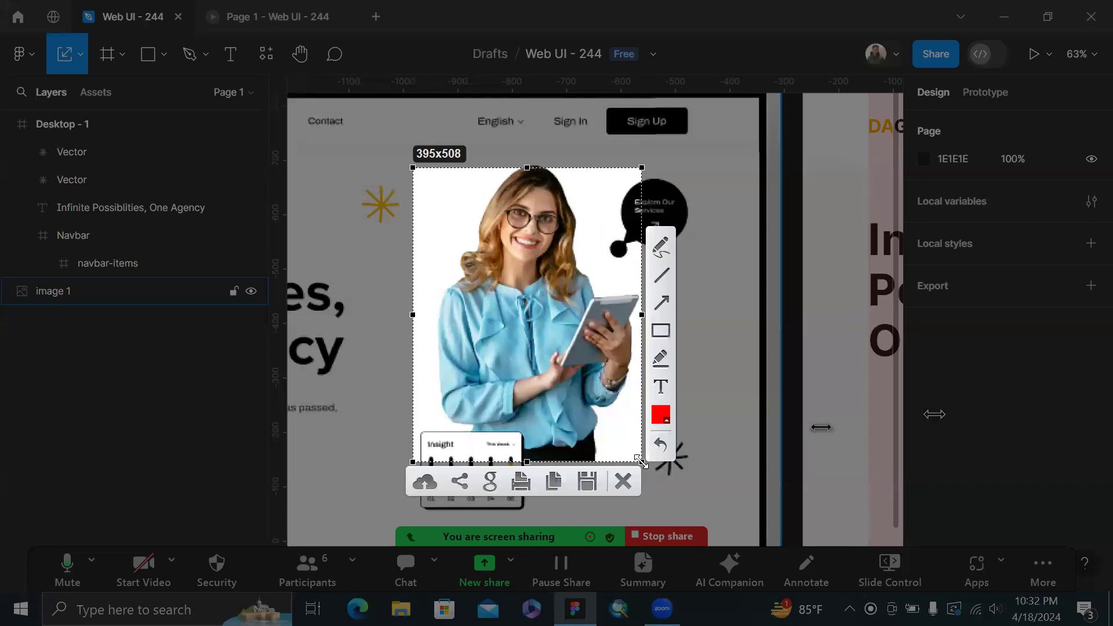
left_click(553, 482)
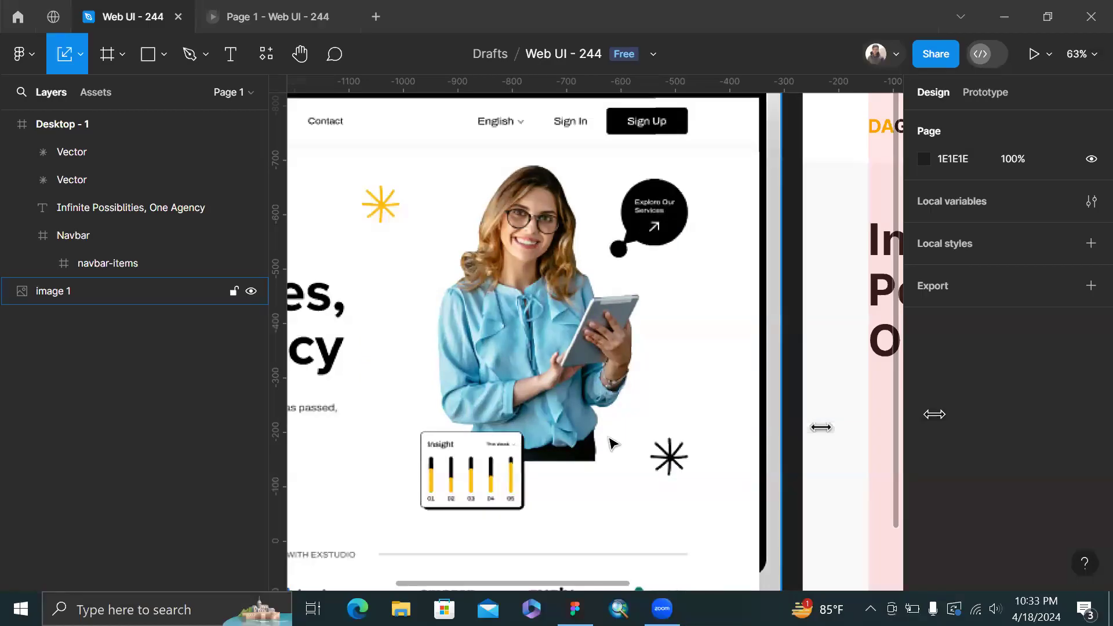
Switch to Chrome, close the Designer Daily Report tab, and open Yandex Images from yandex.com
key("ctrl+super+Left")
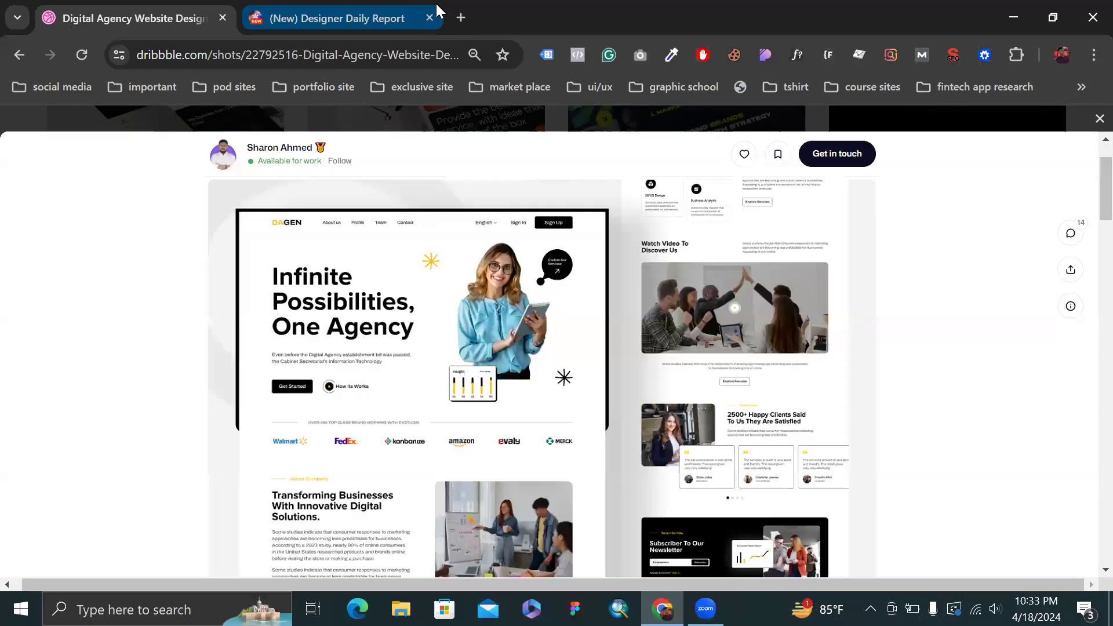
left_click(428, 17)
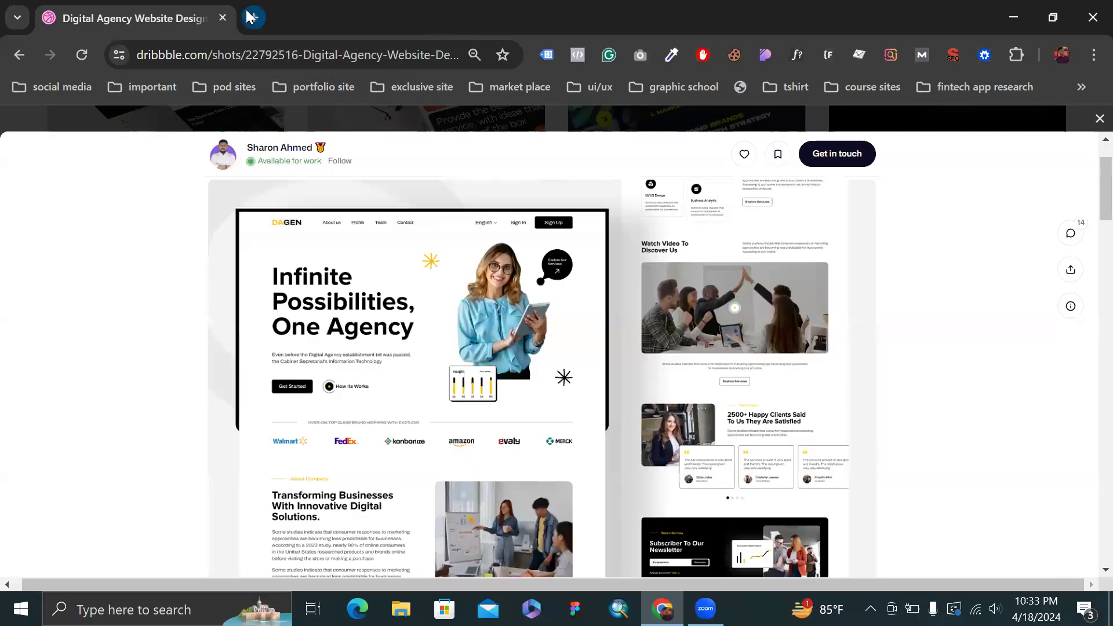
left_click(248, 17)
left_click(248, 17)
type("ya")
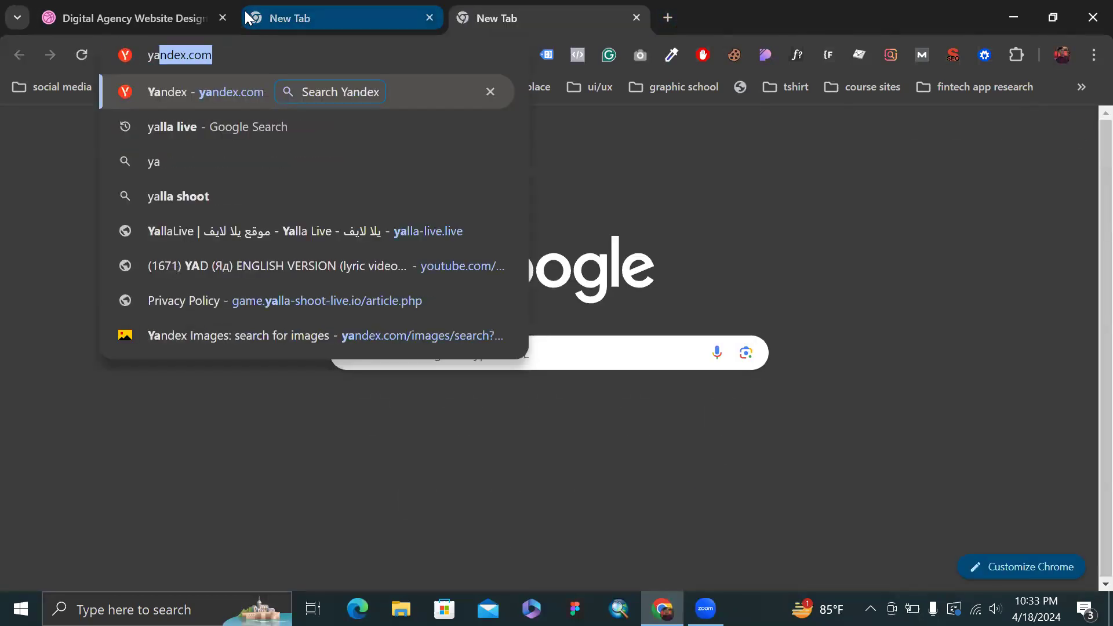
key("Return")
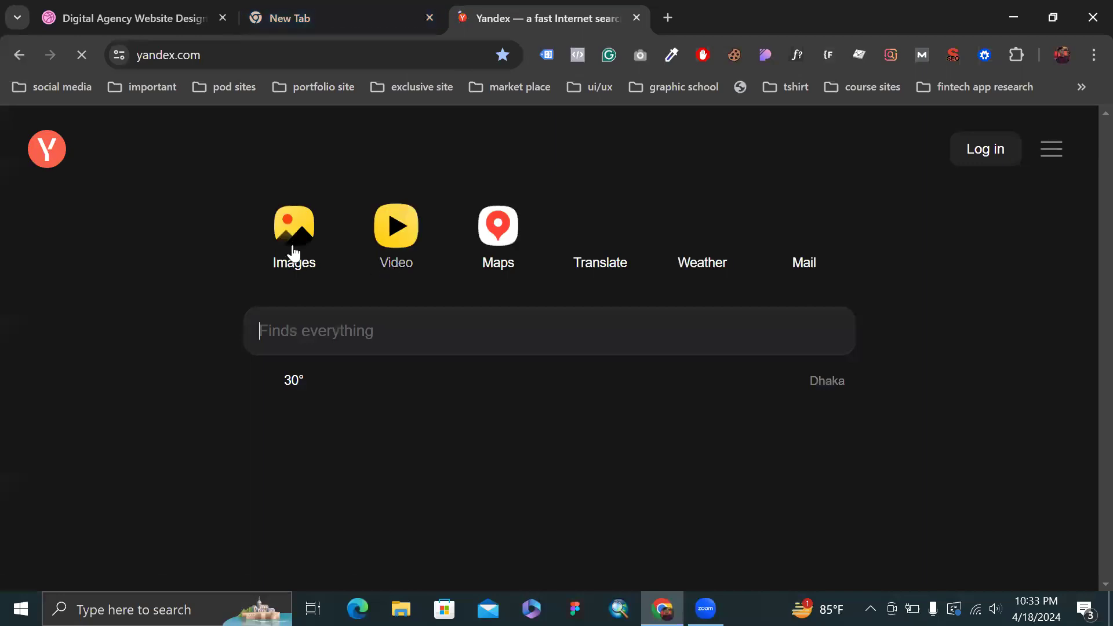
left_click(289, 250)
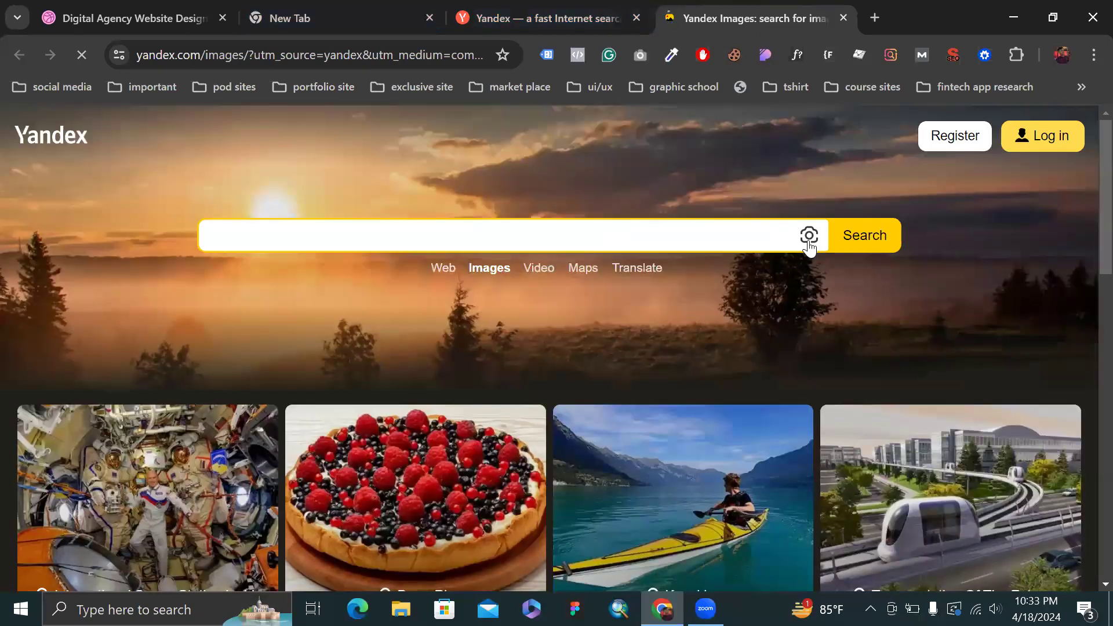
Run a Yandex visual search with the clipboard screenshot of the woman
left_click(809, 236)
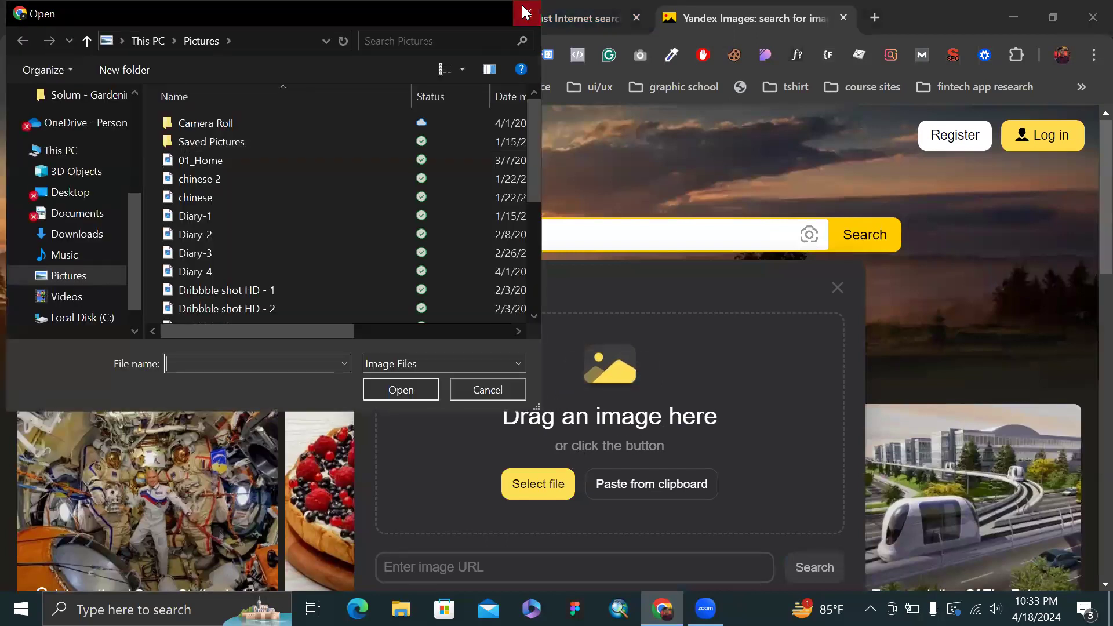
left_click(525, 13)
left_click(293, 184)
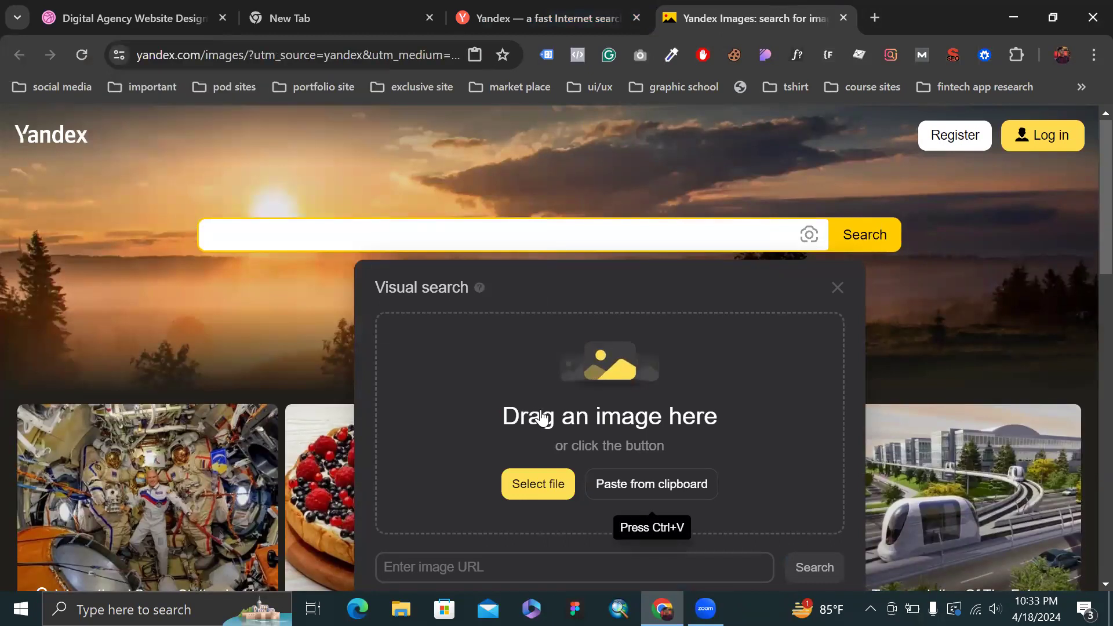
left_click(764, 451)
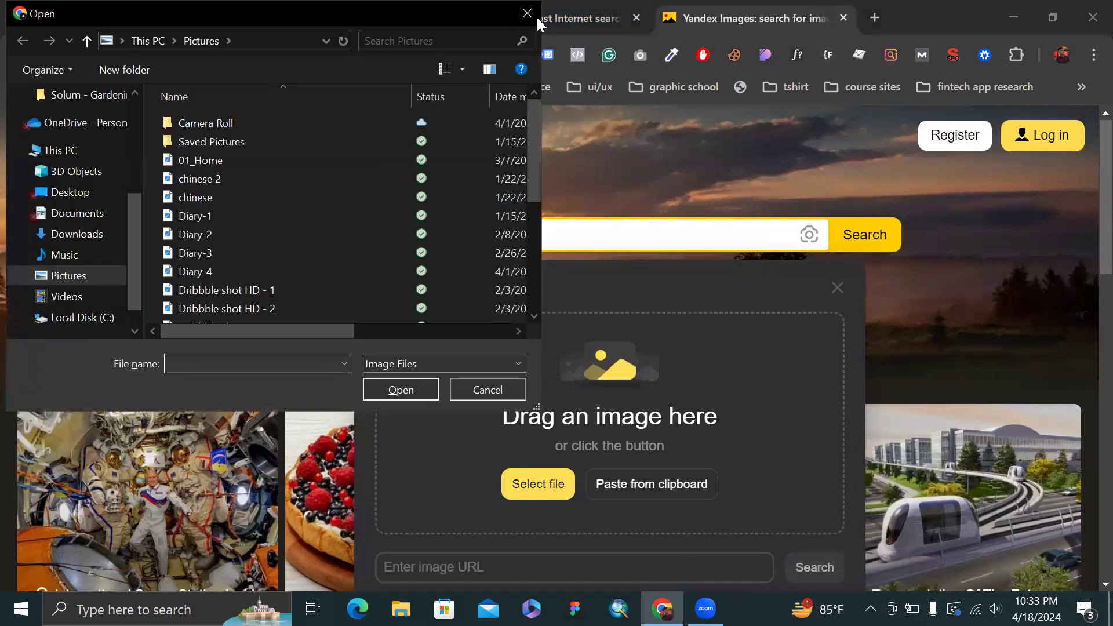
left_click(536, 14)
key("ctrl+v")
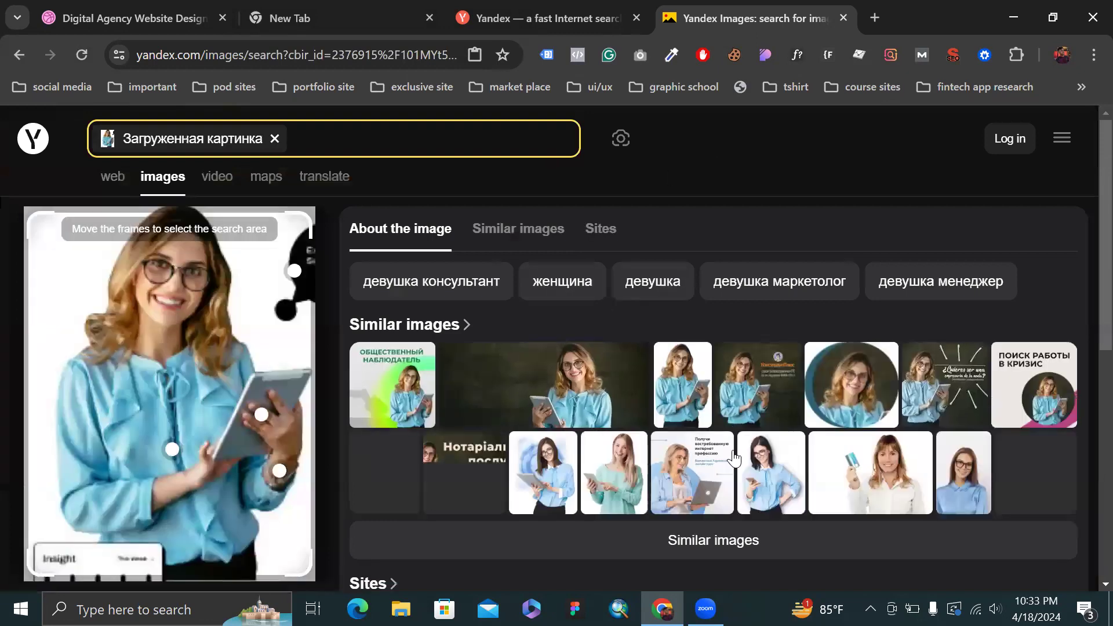
Translate the Yandex results page into English
right_click(777, 178)
key("Escape")
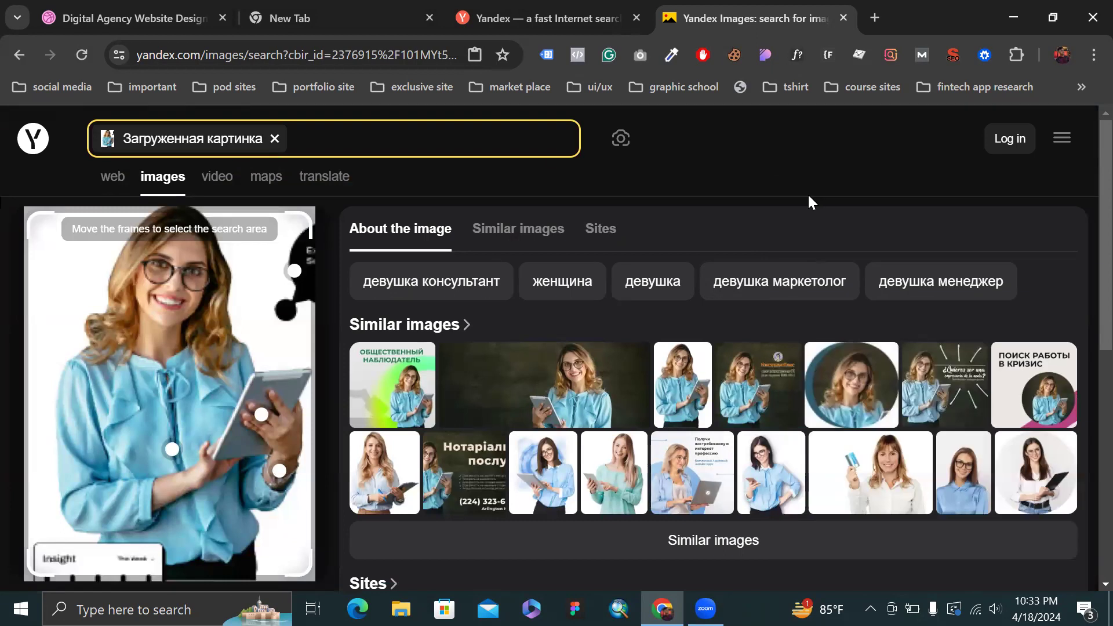
right_click(808, 196)
left_click(631, 490)
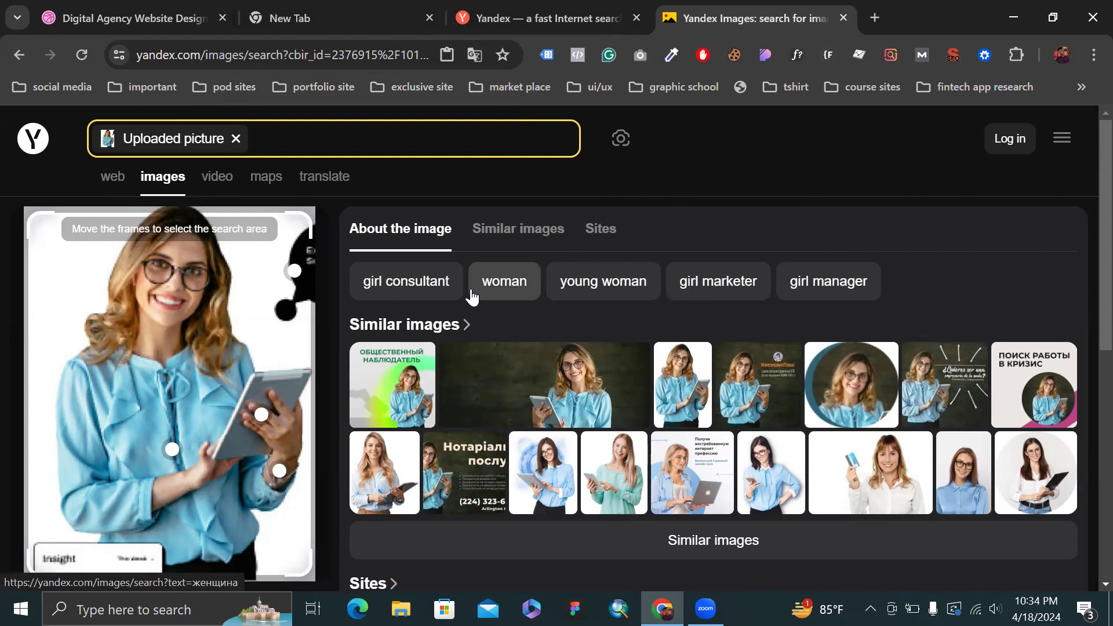
Browse the visual search results, open the 640 × 949 transparent-background photo of the woman, and copy the image
scroll(722, 252, "down", 3)
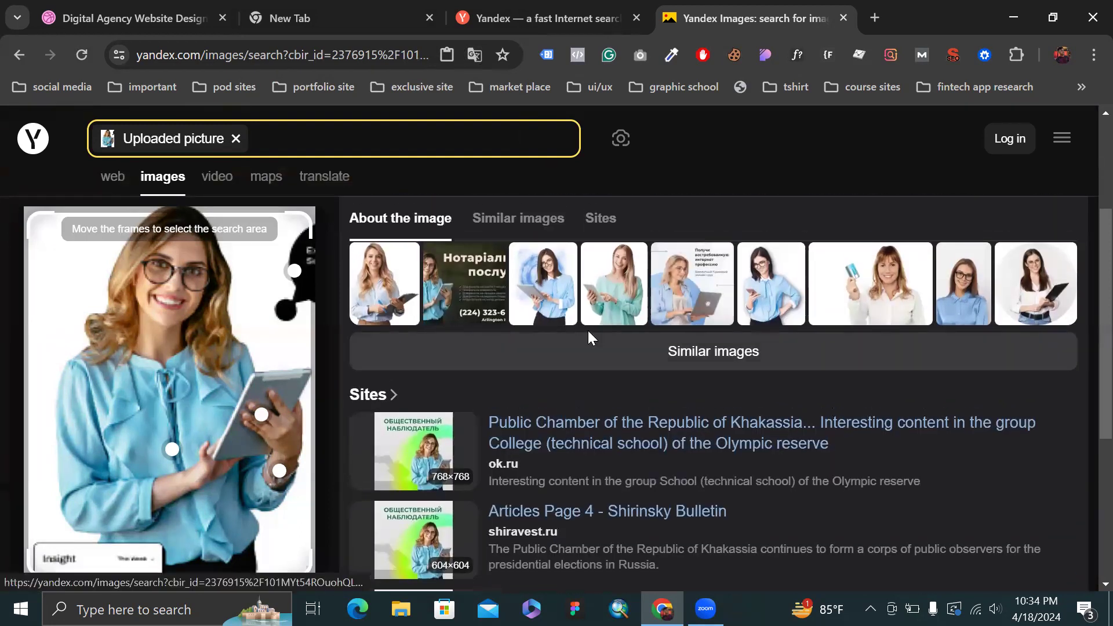
scroll(588, 331, "down", 1)
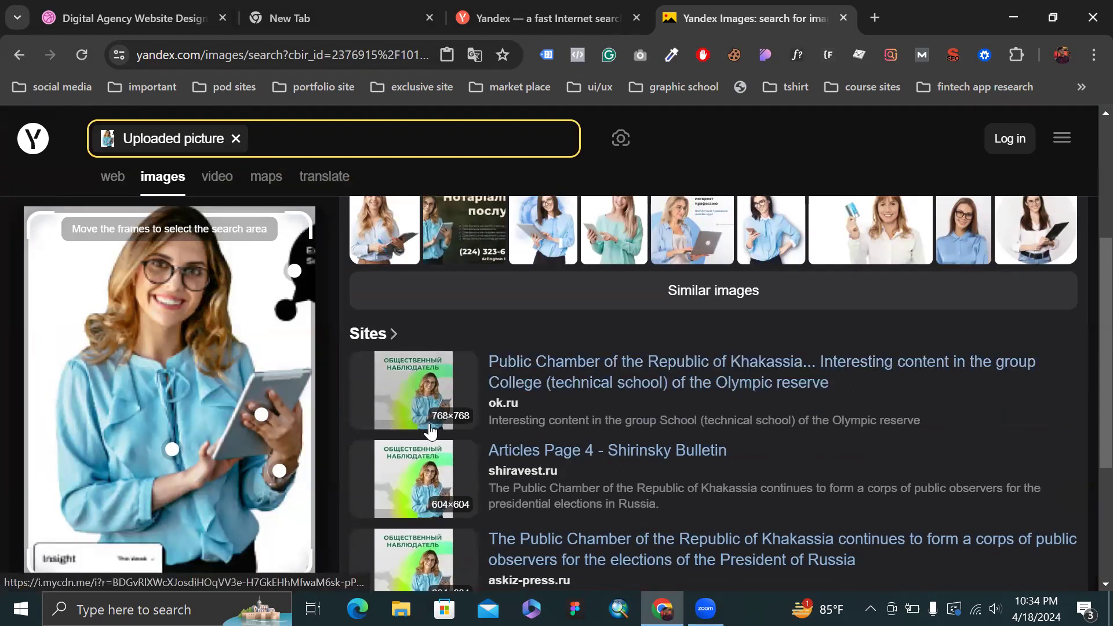
scroll(457, 408, "down", 2)
scroll(481, 362, "down", 2)
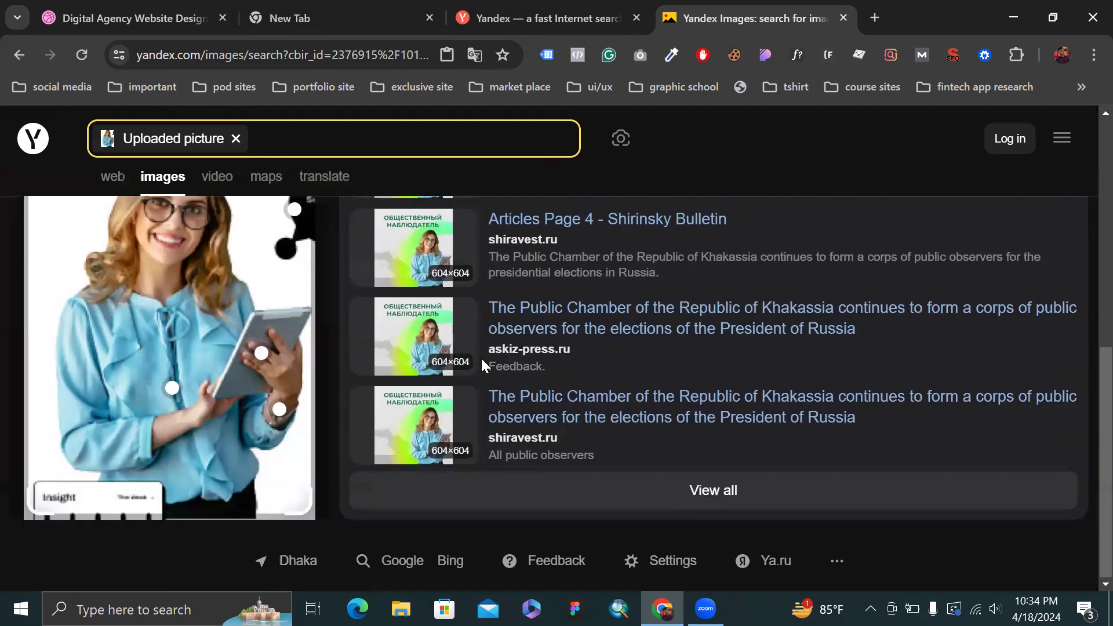
scroll(345, 478, "up", 8)
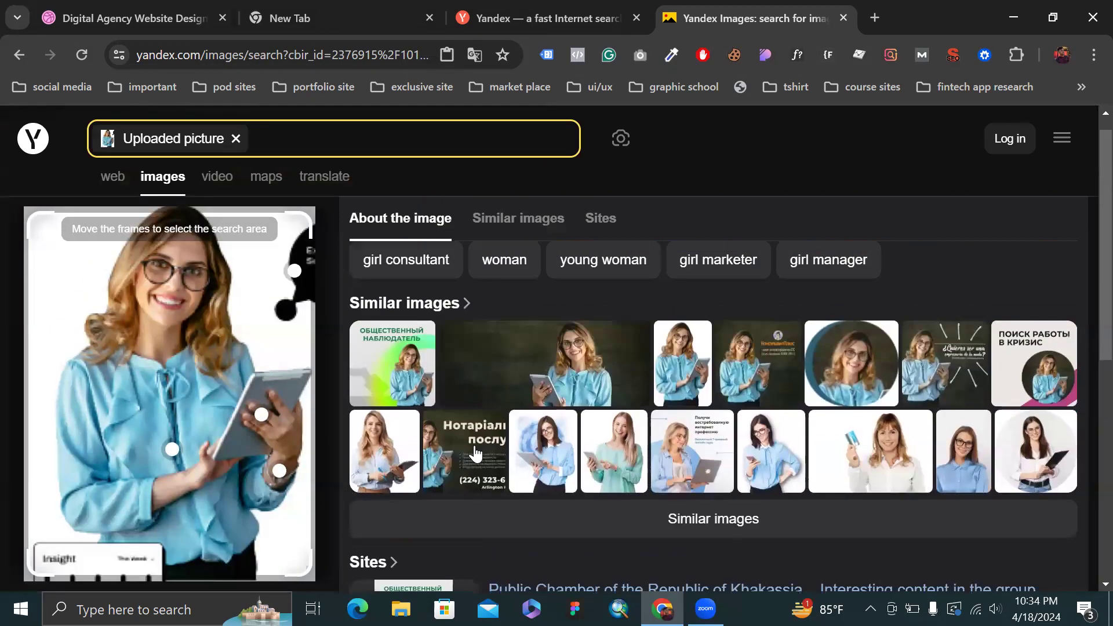
left_click(685, 374)
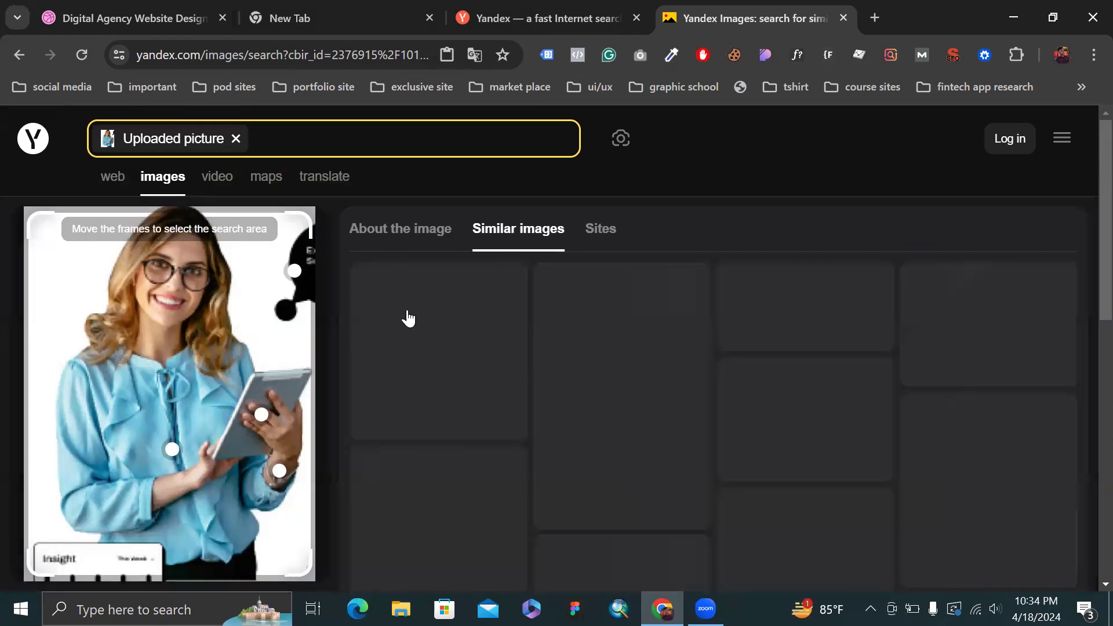
left_click(408, 318)
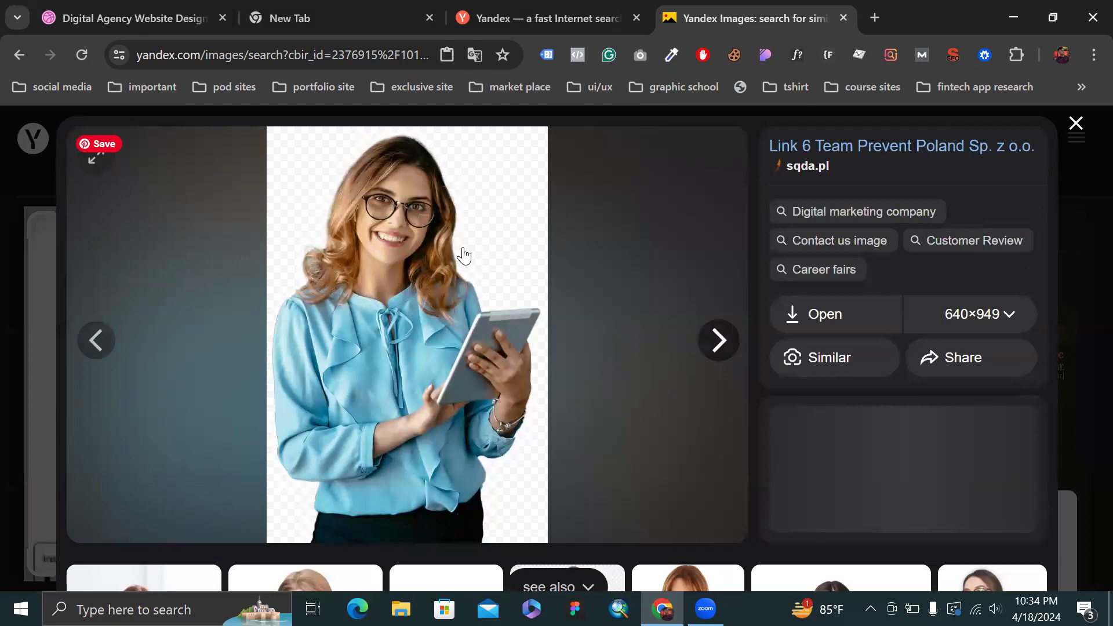
right_click(403, 240)
left_click(474, 317)
Switch to Figma and paste the woman's photo onto the empty canvas beside the Desktop - 1 frame
key("alt+Tab")
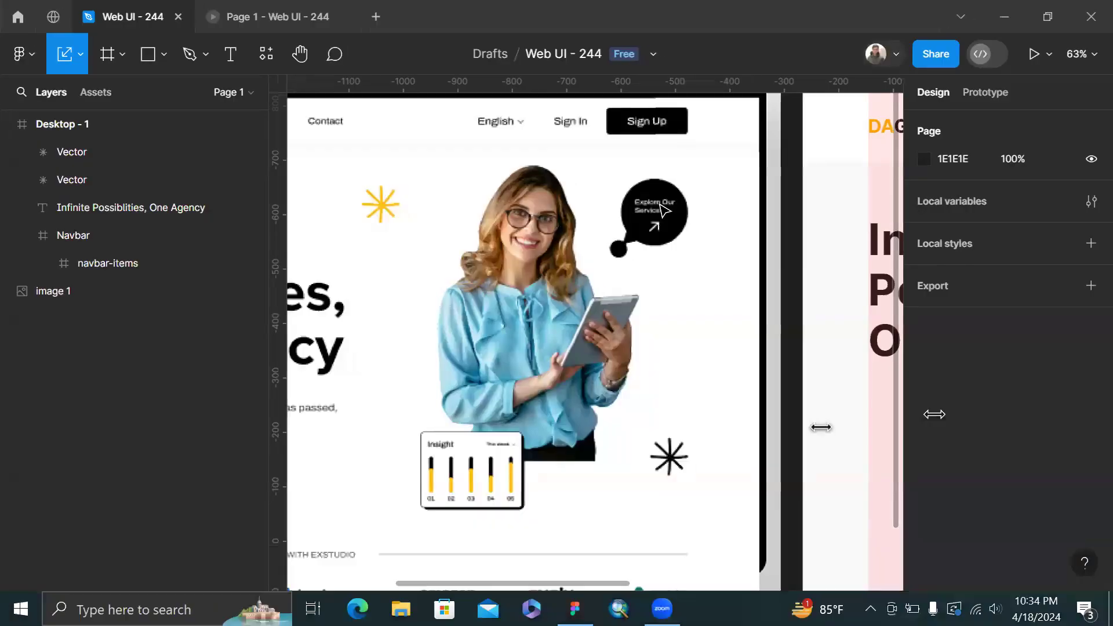
scroll(661, 206, "right", 1)
left_click(731, 181)
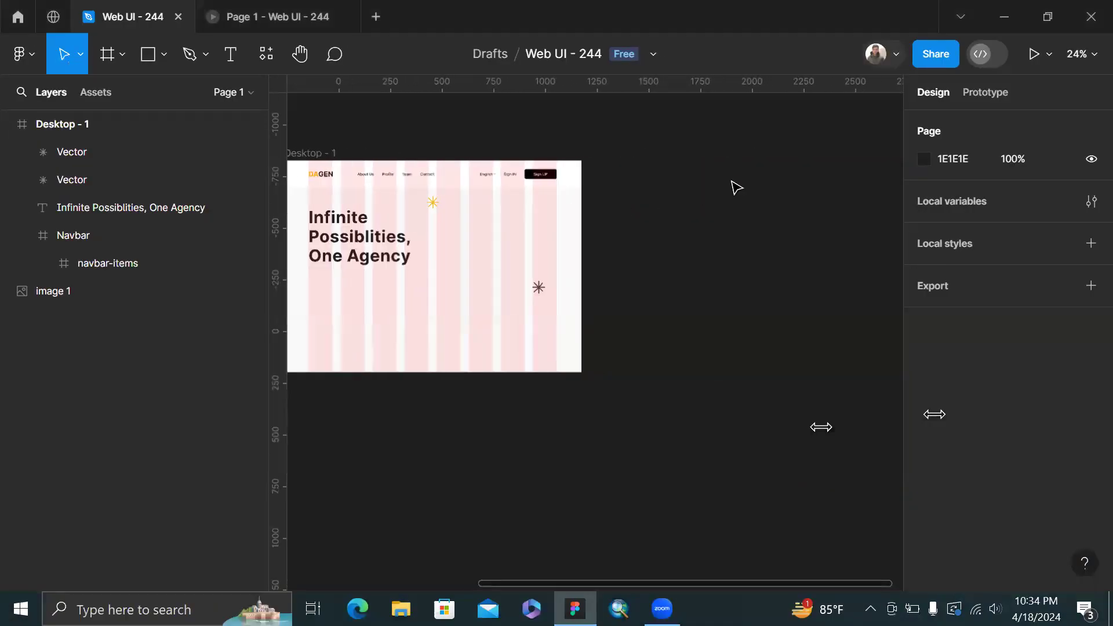
key("ctrl+v")
left_click_drag(531, 371, 642, 227)
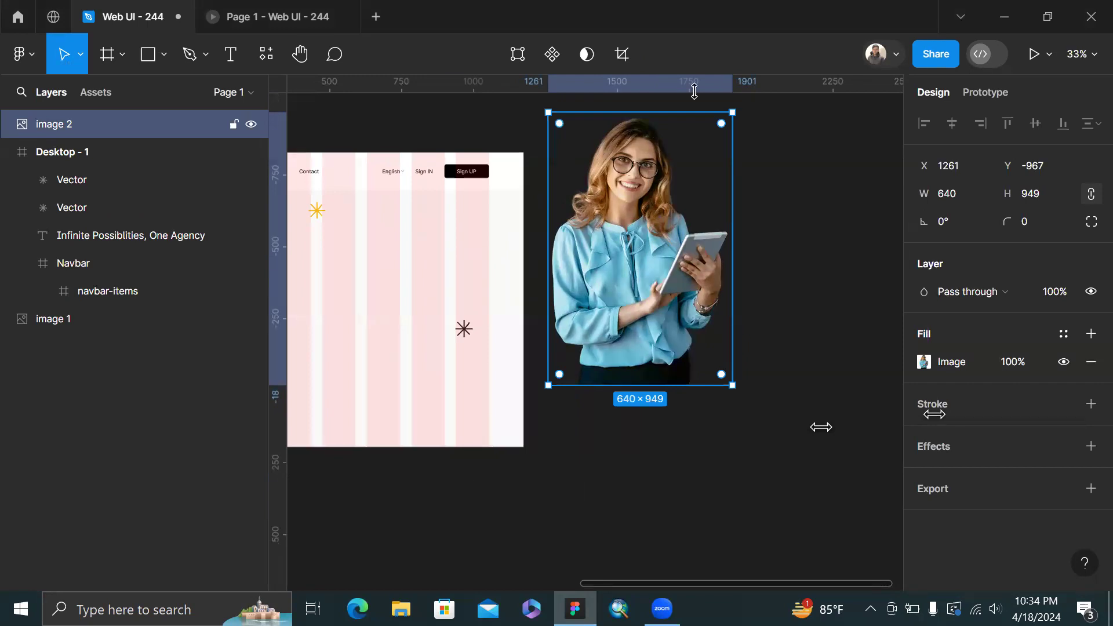
left_click(732, 104)
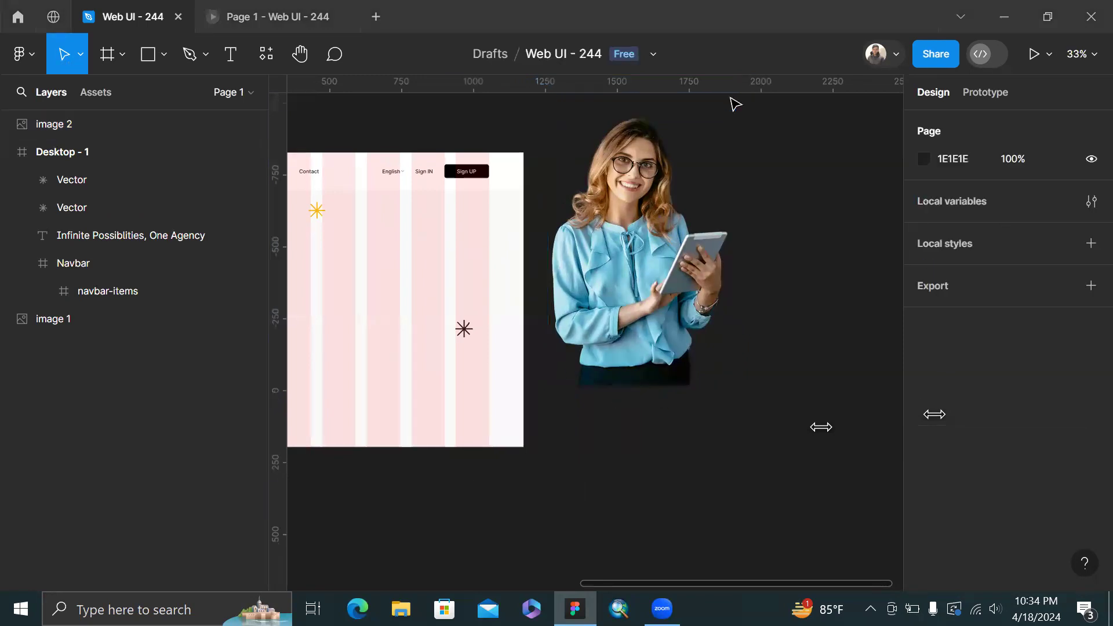
scroll(637, 288, "up", 3)
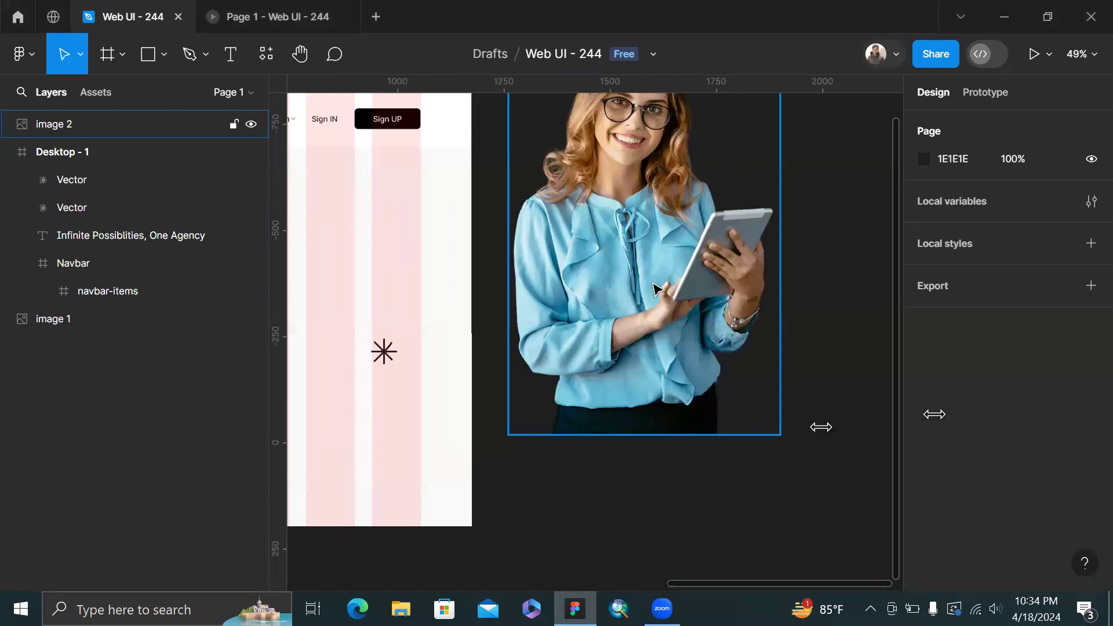
left_click(614, 318)
Switch to Chrome, close the enlarged photo preview, and return to Figma
key("alt+Tab")
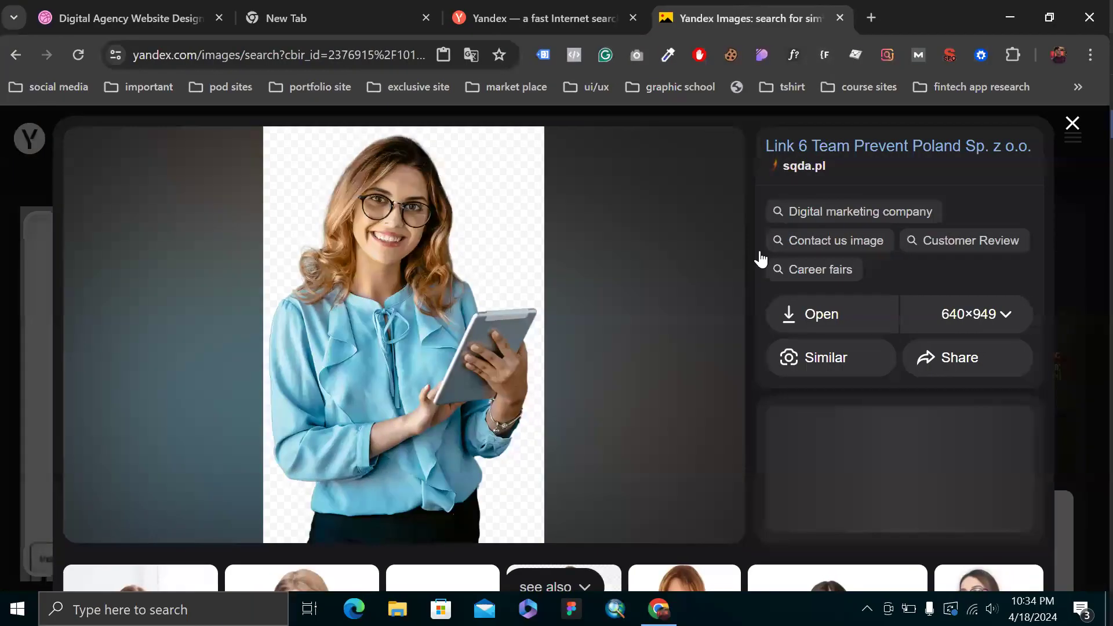
left_click(1075, 123)
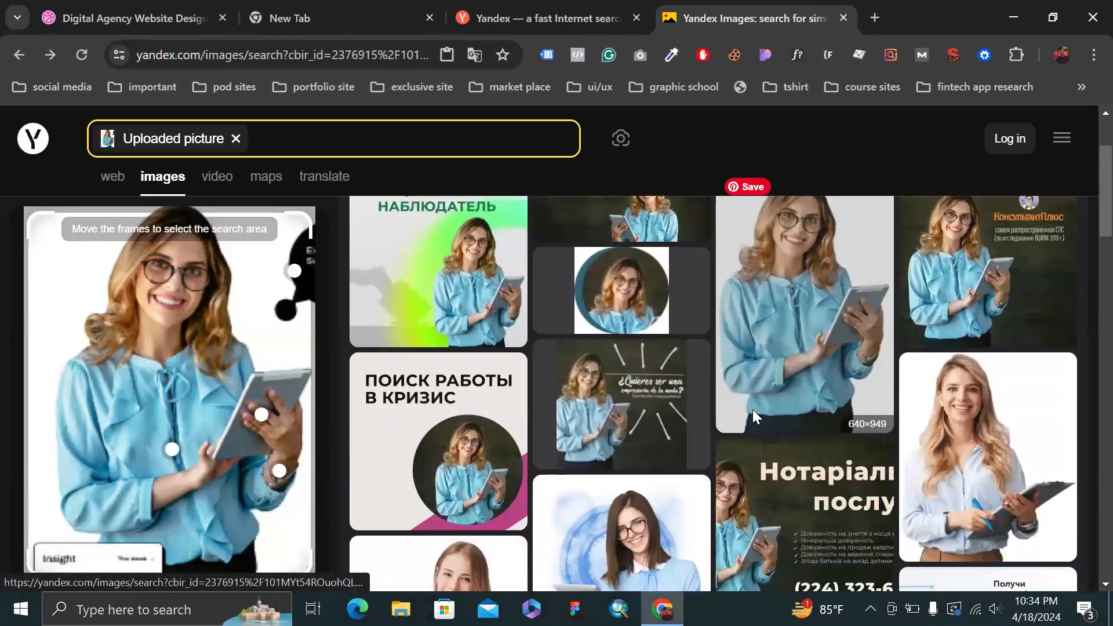
key("alt+Tab")
Move the woman's photo into the Desktop - 1 frame near the dark star and scale it proportionally to 376 × 559
left_click_drag(812, 381, 575, 325)
scroll(574, 324, "up", 3)
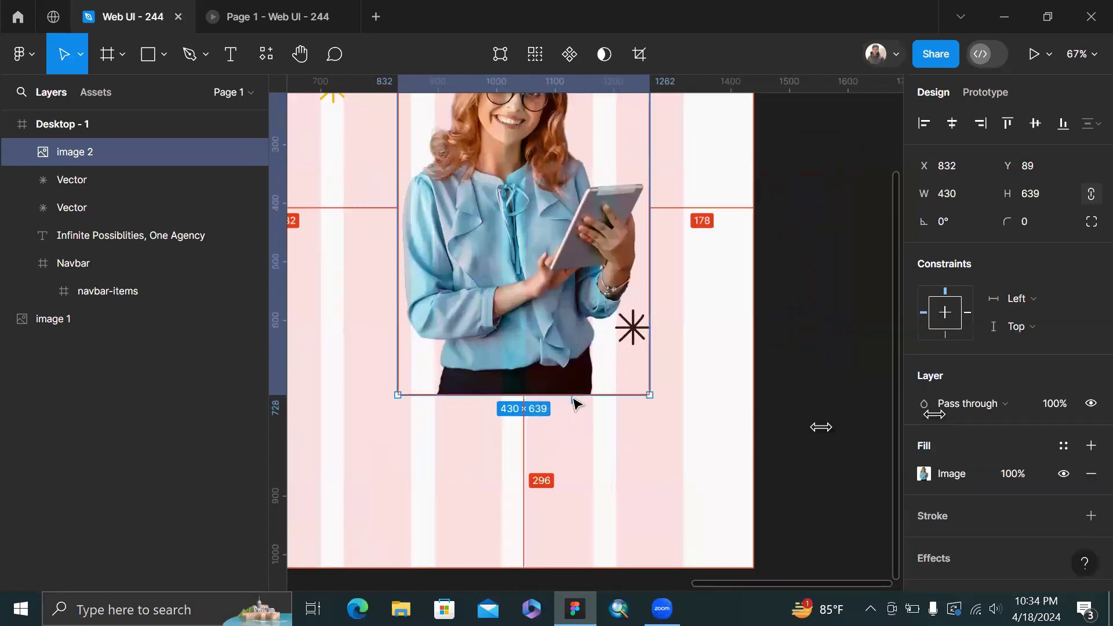
left_click_drag(568, 394, 569, 371)
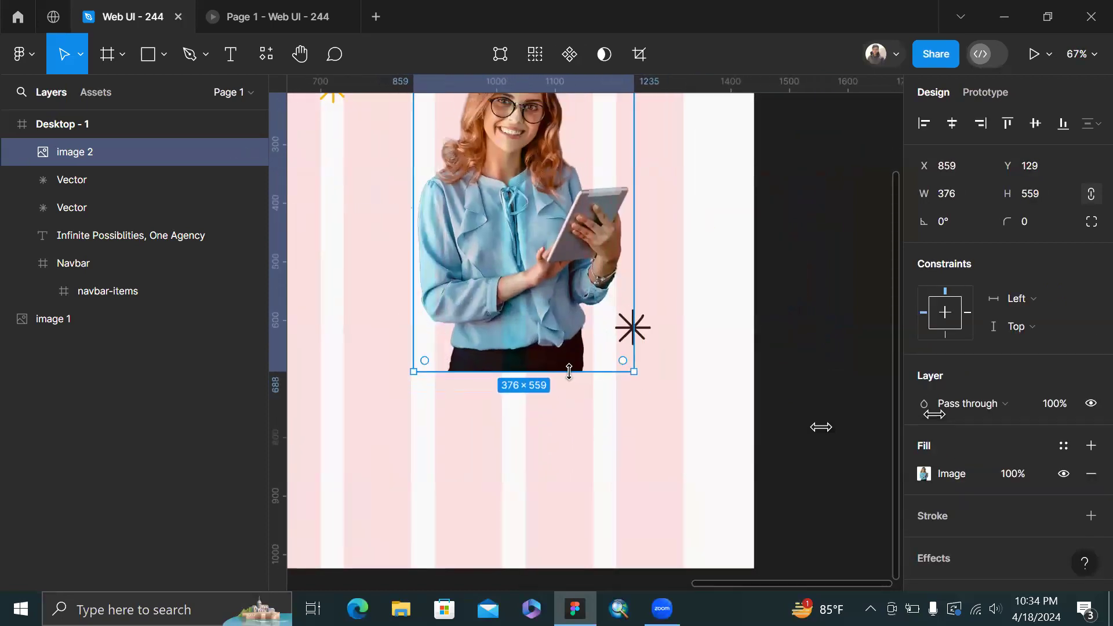
Compare the photo's placement with the reference image and move it down to Y 174 in the Desktop - 1 frame
scroll(569, 372, "down", 6)
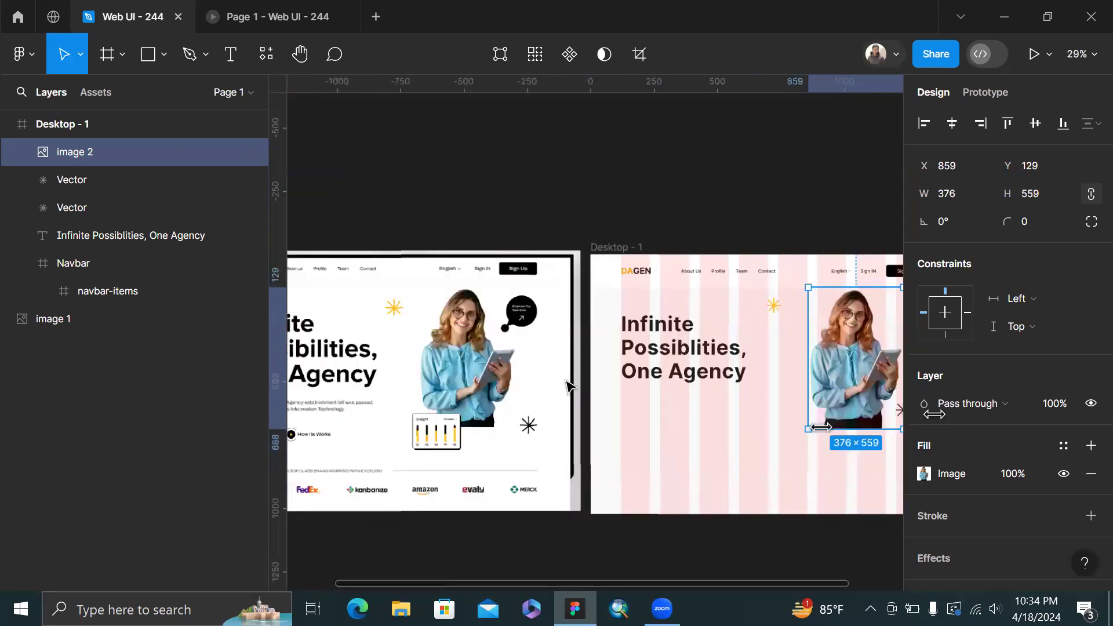
scroll(568, 387, "up", 4)
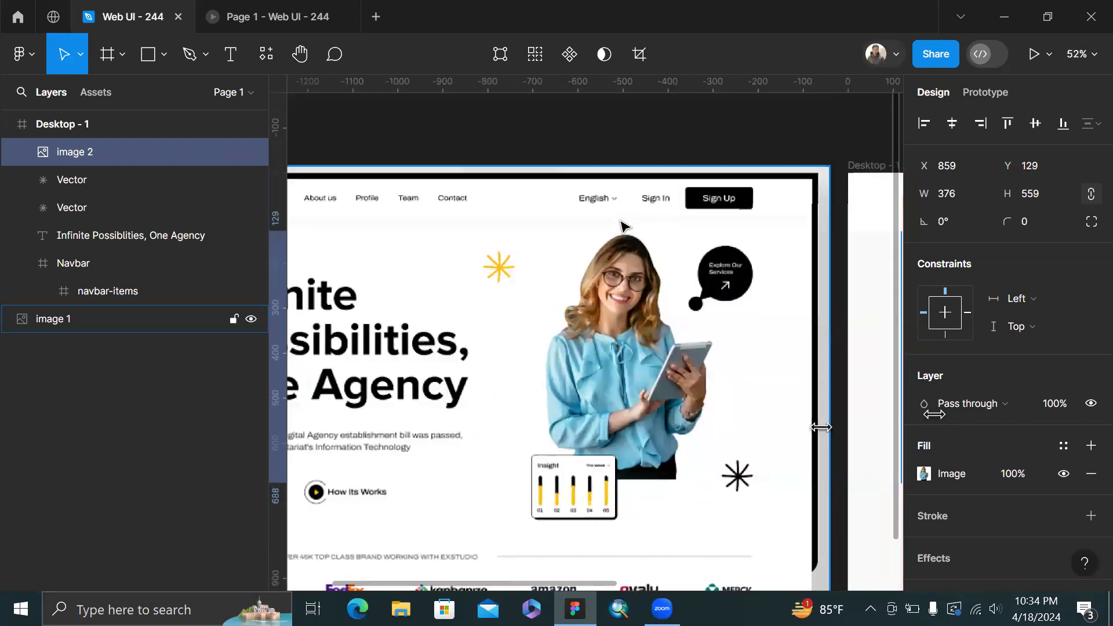
scroll(636, 228, "up", 6)
scroll(636, 227, "down", 5)
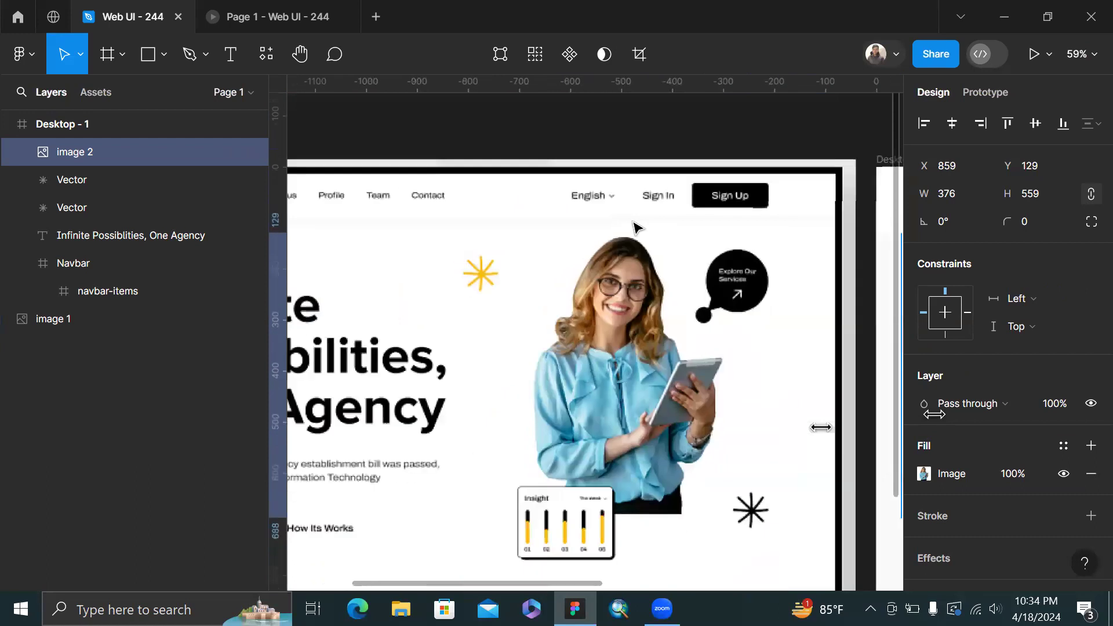
scroll(636, 227, "right", 10)
left_click_drag(589, 268, 571, 295)
Trim the empty space above the woman's hair so the photo measures 376 × 554
scroll(572, 295, "up", 3)
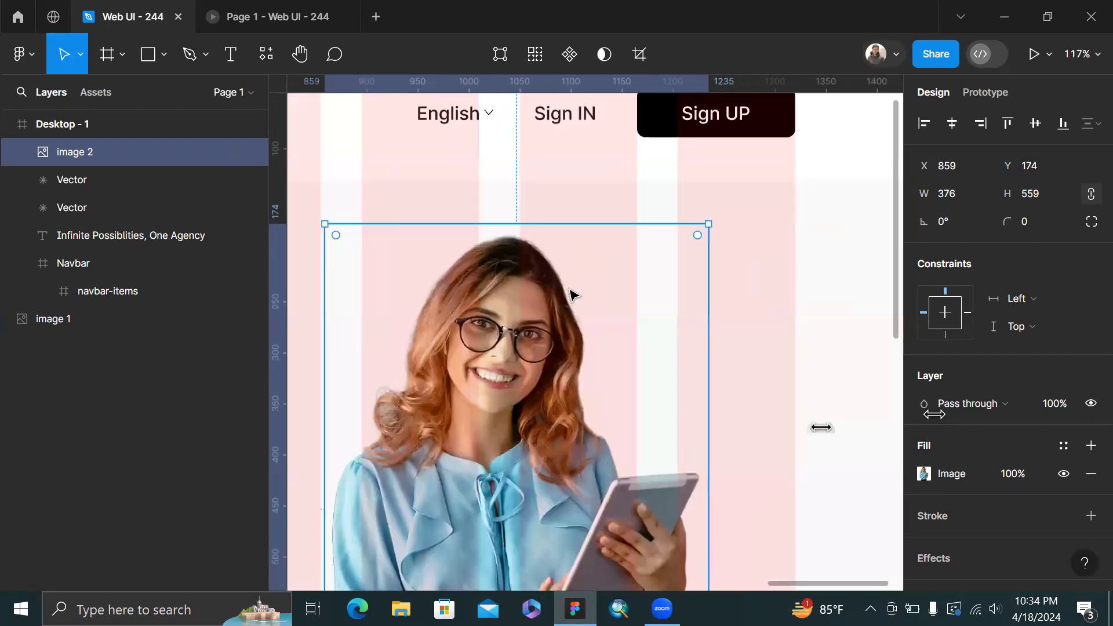
left_click_drag(591, 220, 589, 229)
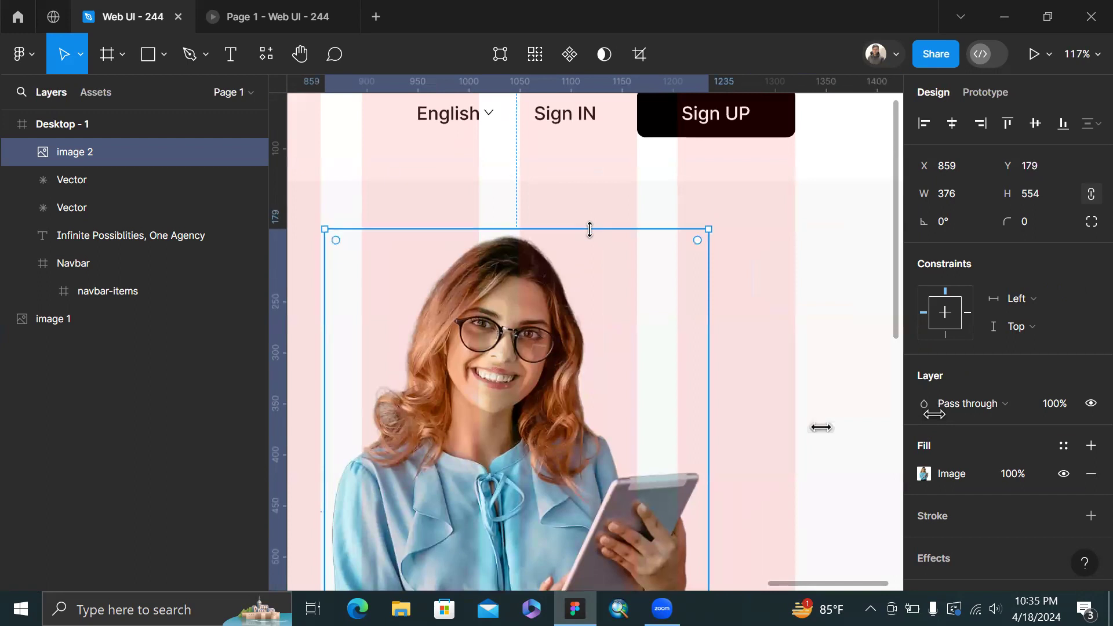
left_click(619, 202)
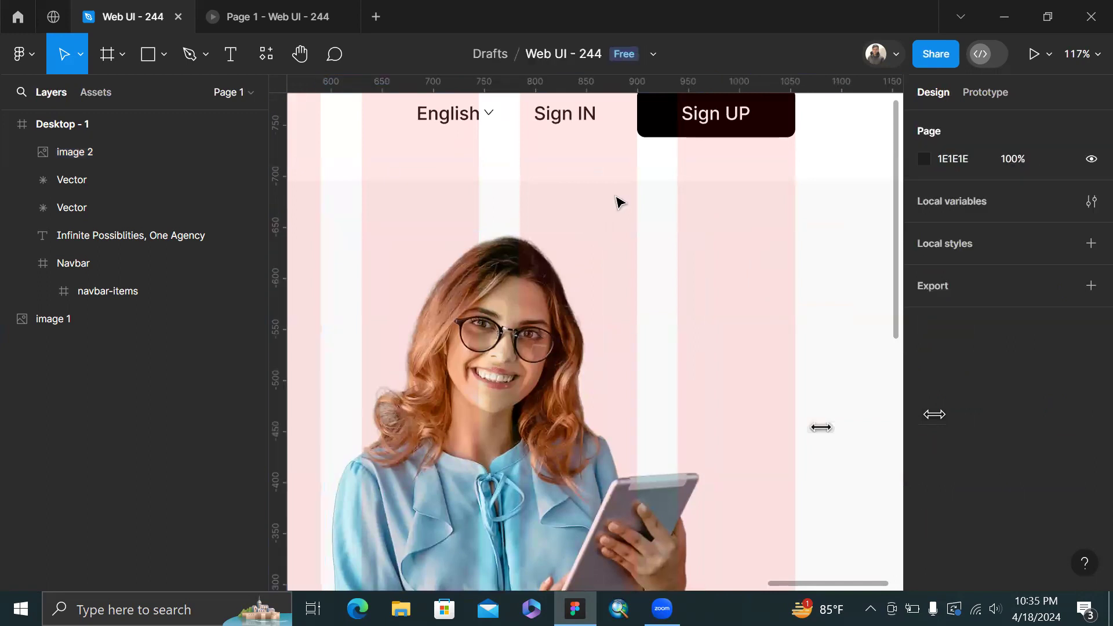
Nudge the woman's photo straight down to Y 191 for more space below the navbar
left_click(510, 273)
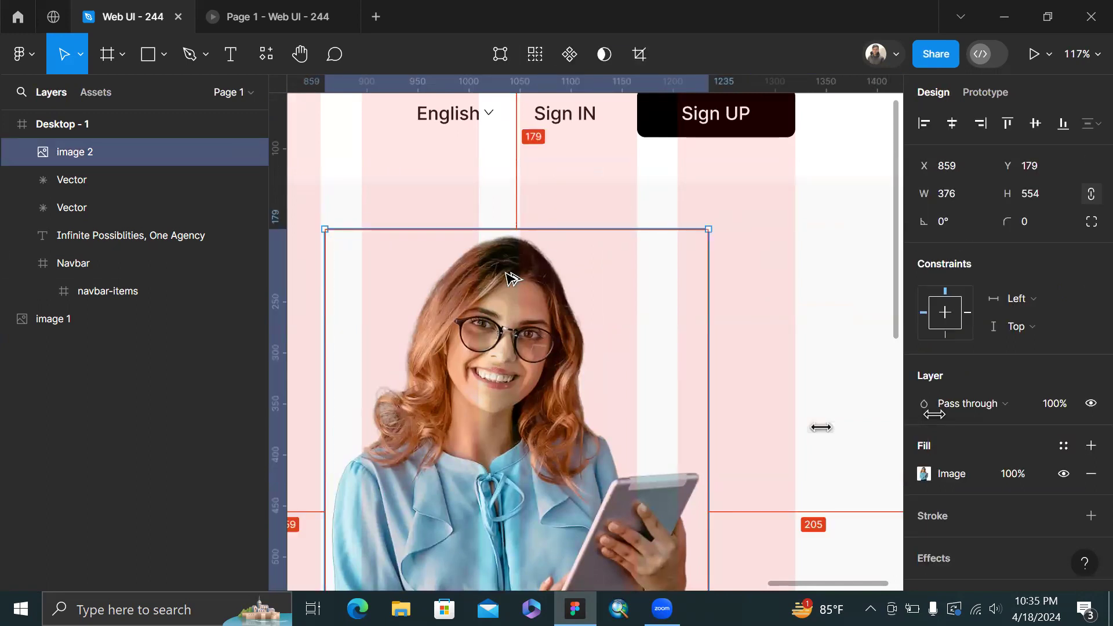
key("Down")
key("Down")
key("Down")
key("Down")
key("Down")
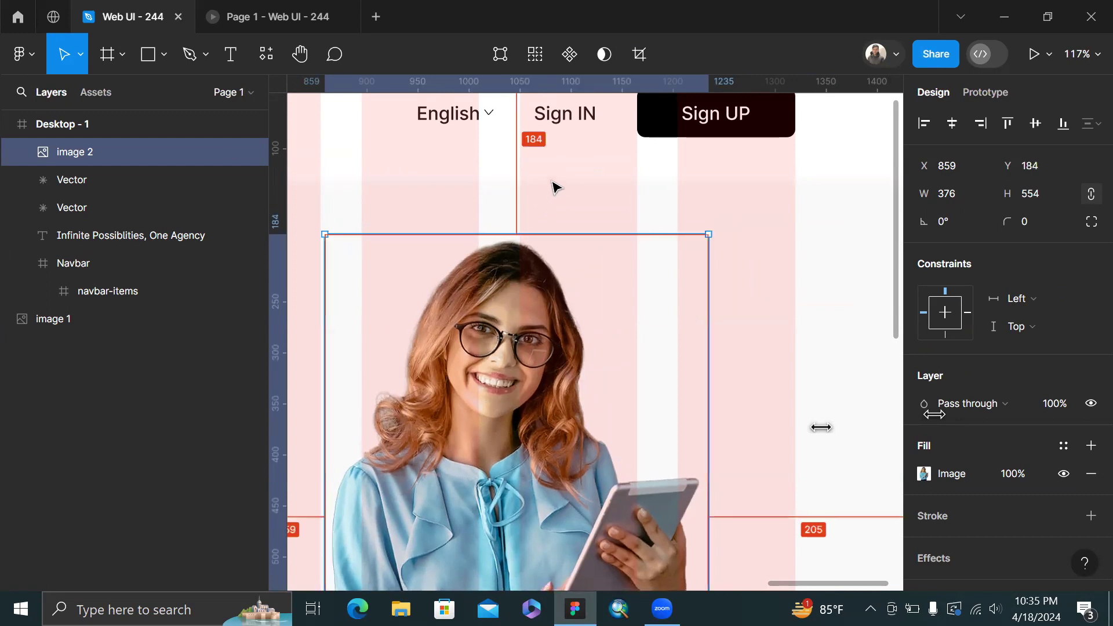
key("Down")
key("Down")
key("Down")
key("Down")
key("Down")
key("Down")
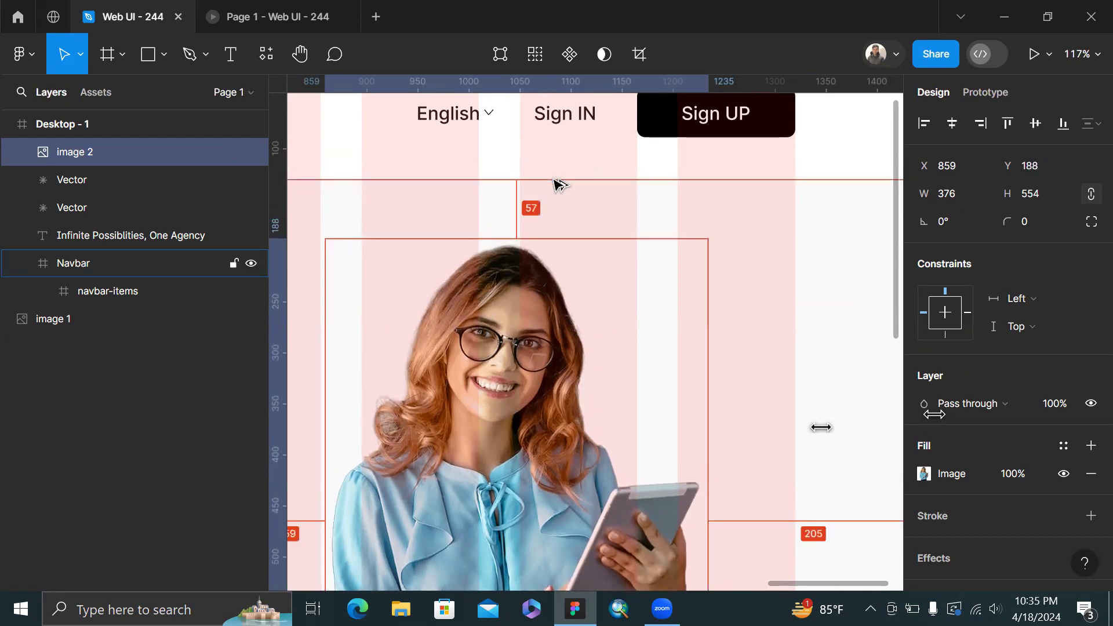
key("Down")
Compare the woman's placement with the reference image and check the hero section in the prototype preview
scroll(557, 186, "down", 10)
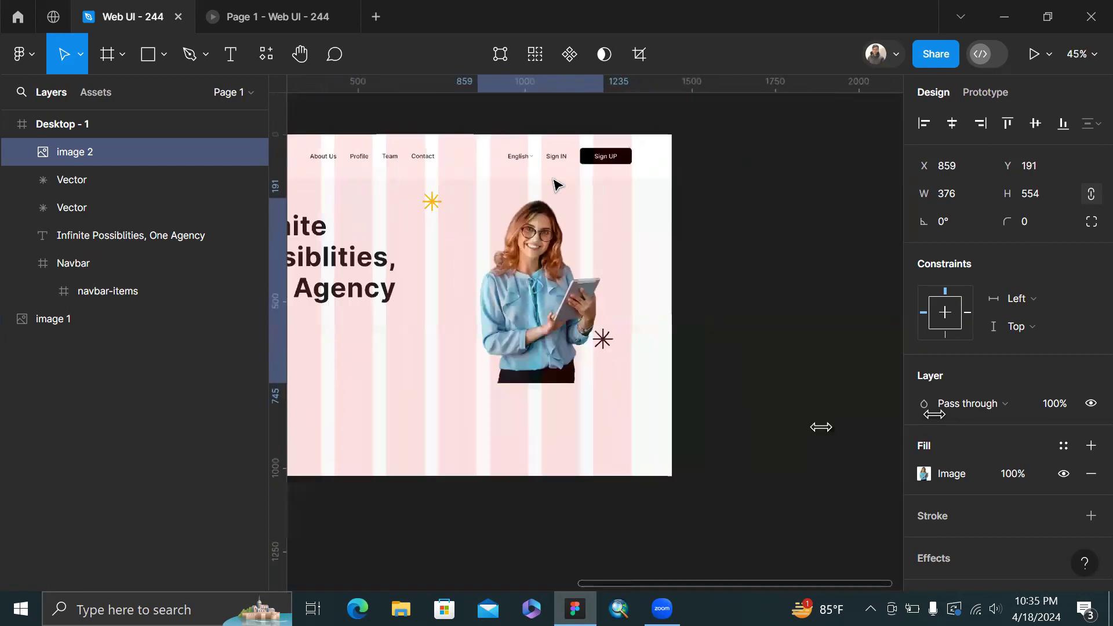
scroll(499, 197, "up", 5)
scroll(591, 216, "down", 3)
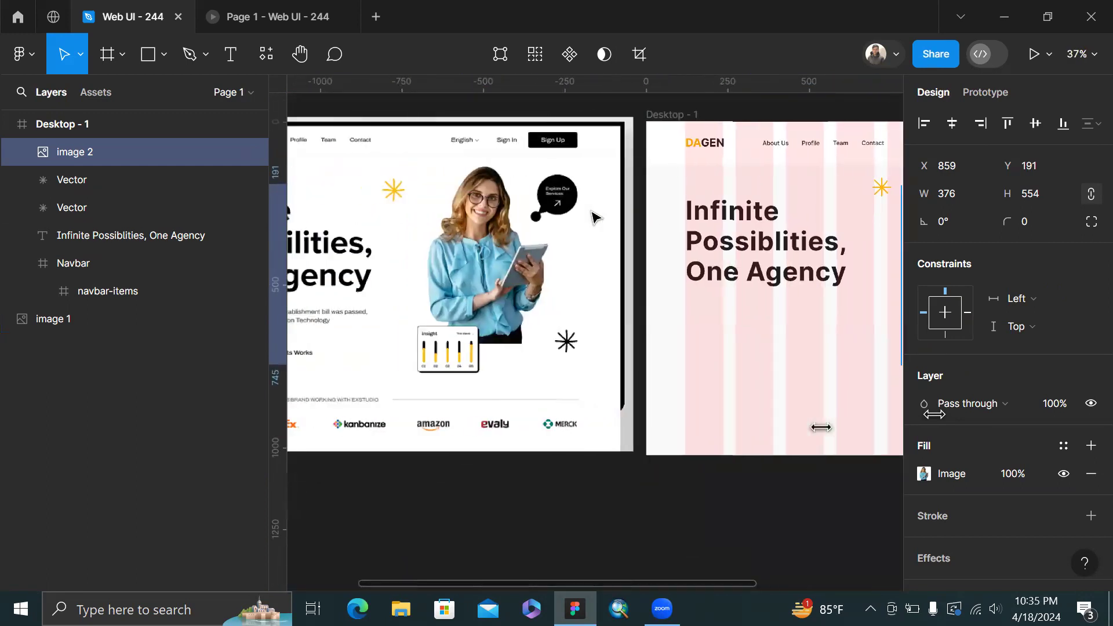
left_click(259, 9)
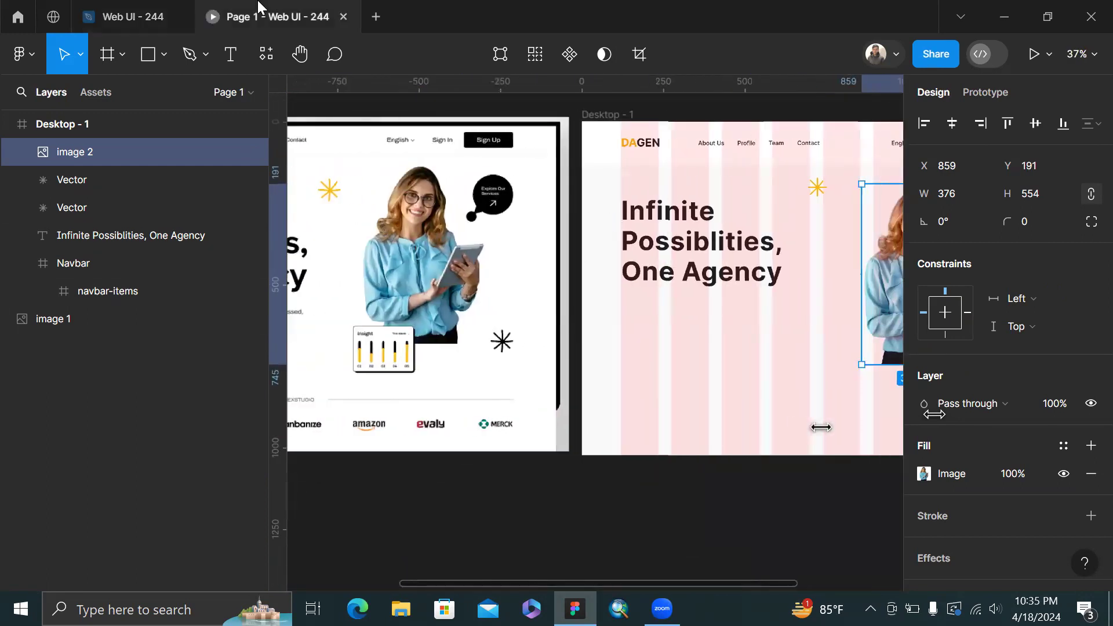
left_click(155, 12)
scroll(821, 427, "right", 5)
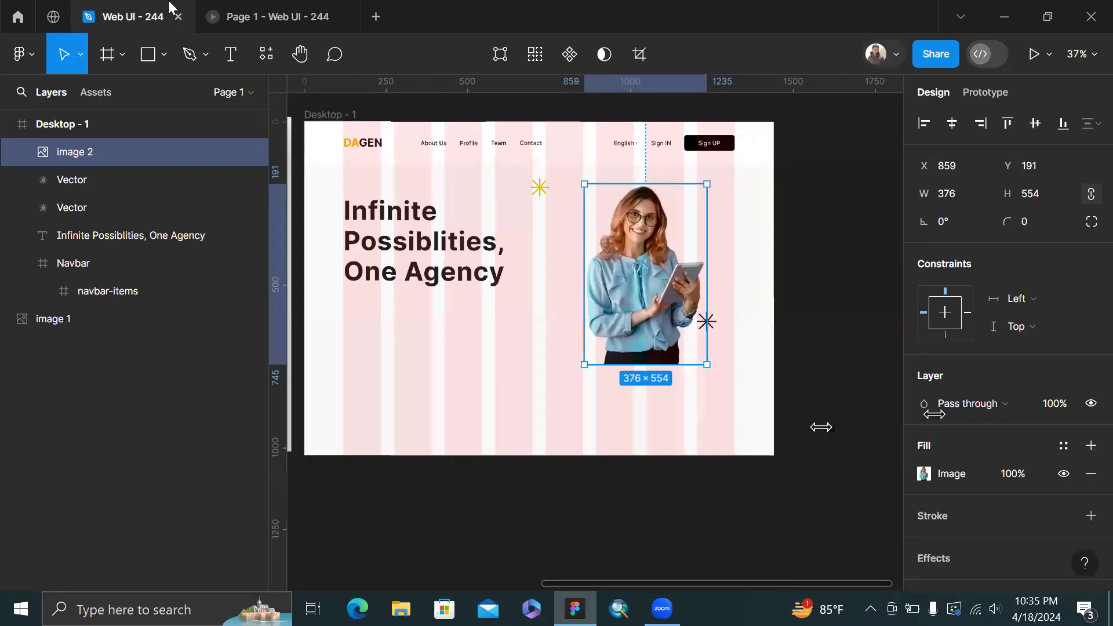
left_click(270, 12)
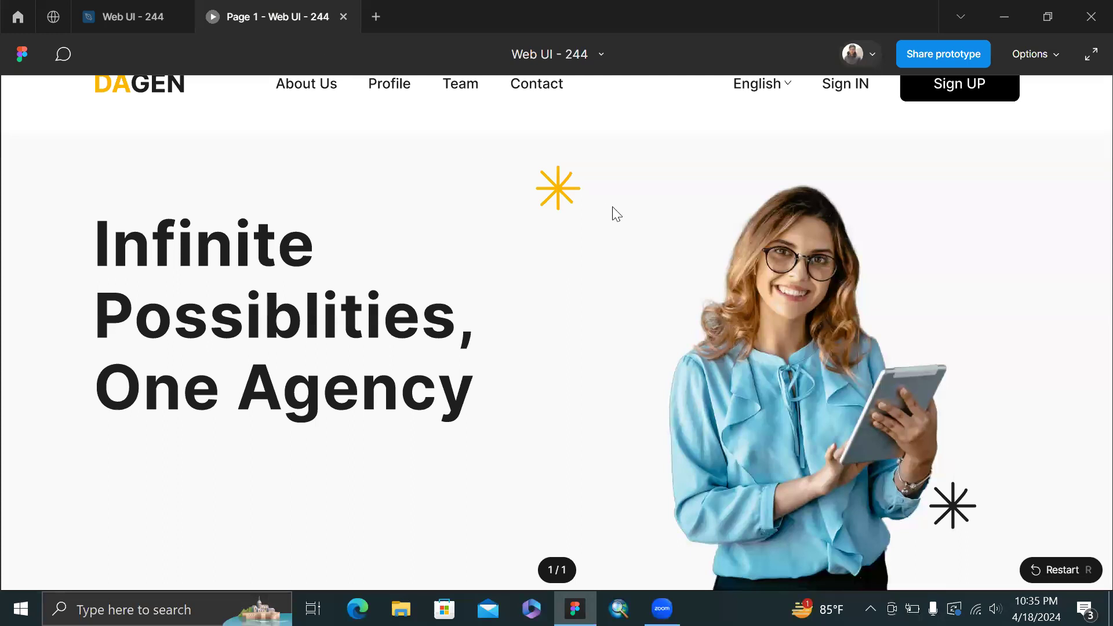
Return to the design file and move the black star down beside the bottom of the woman's photo at X 1263, Y 717
scroll(616, 214, "down", 1)
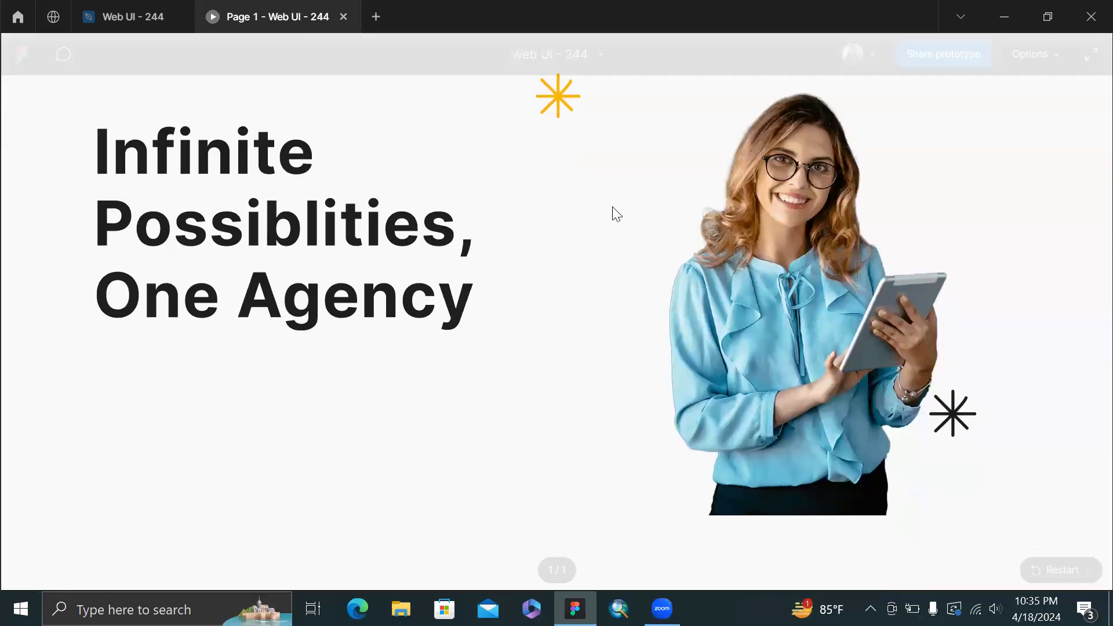
left_click(132, 16)
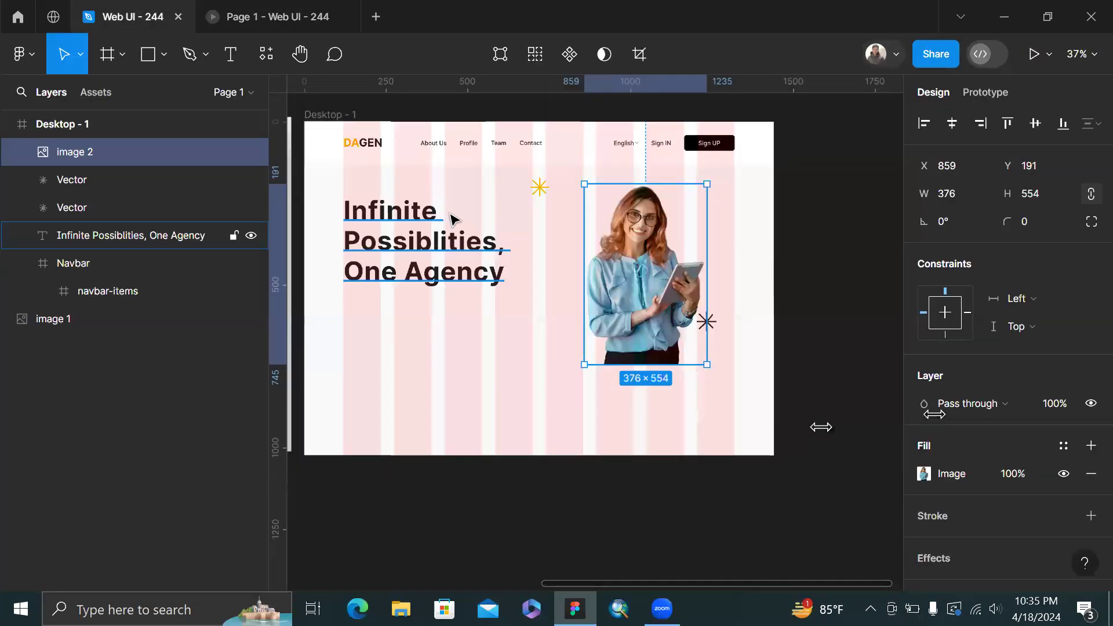
scroll(455, 220, "left", 5)
scroll(441, 223, "left", 3)
scroll(631, 221, "right", 6)
scroll(631, 220, "down", 4)
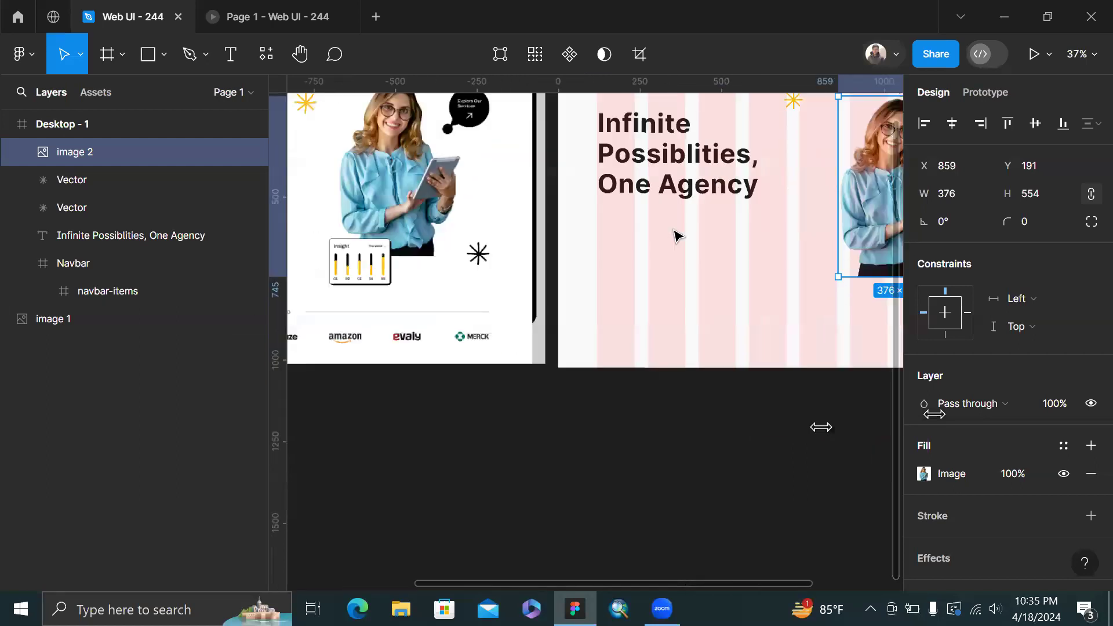
scroll(756, 225, "right", 1)
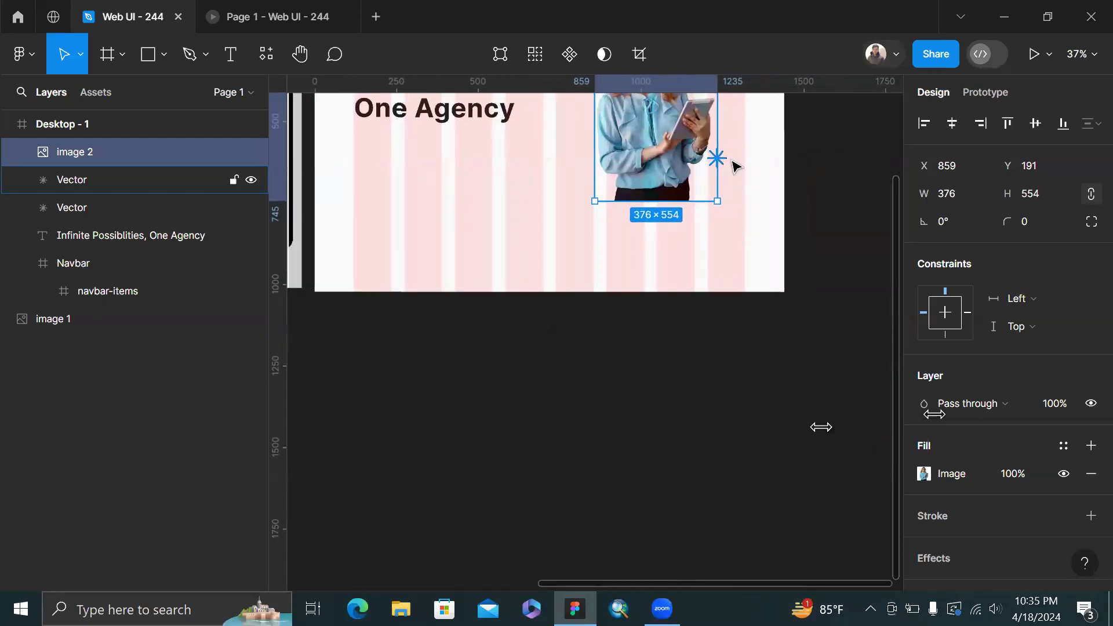
left_click(735, 167)
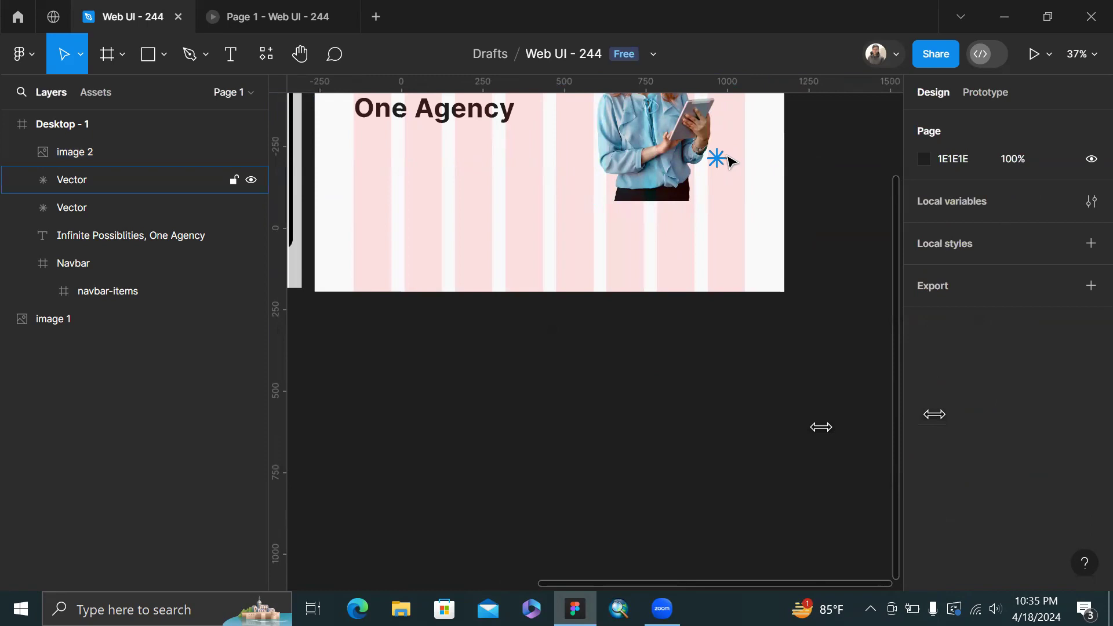
left_click(724, 156)
left_click_drag(723, 164, 739, 204)
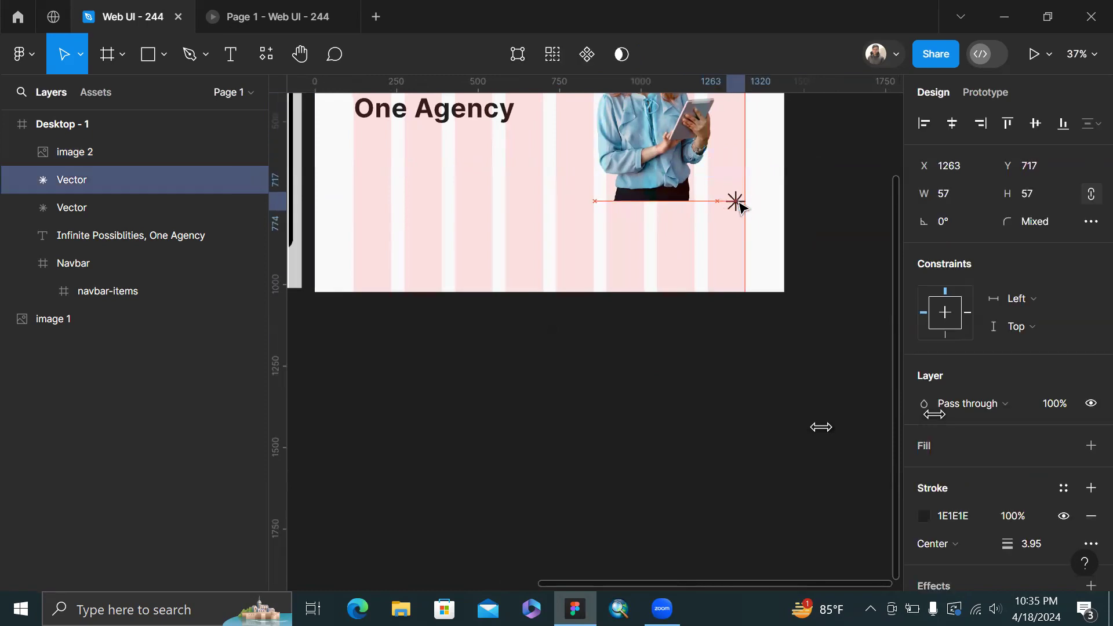
Compare the layout with the reference image and reposition the woman's photo at X 824, Y 174
scroll(740, 213, "left", 10)
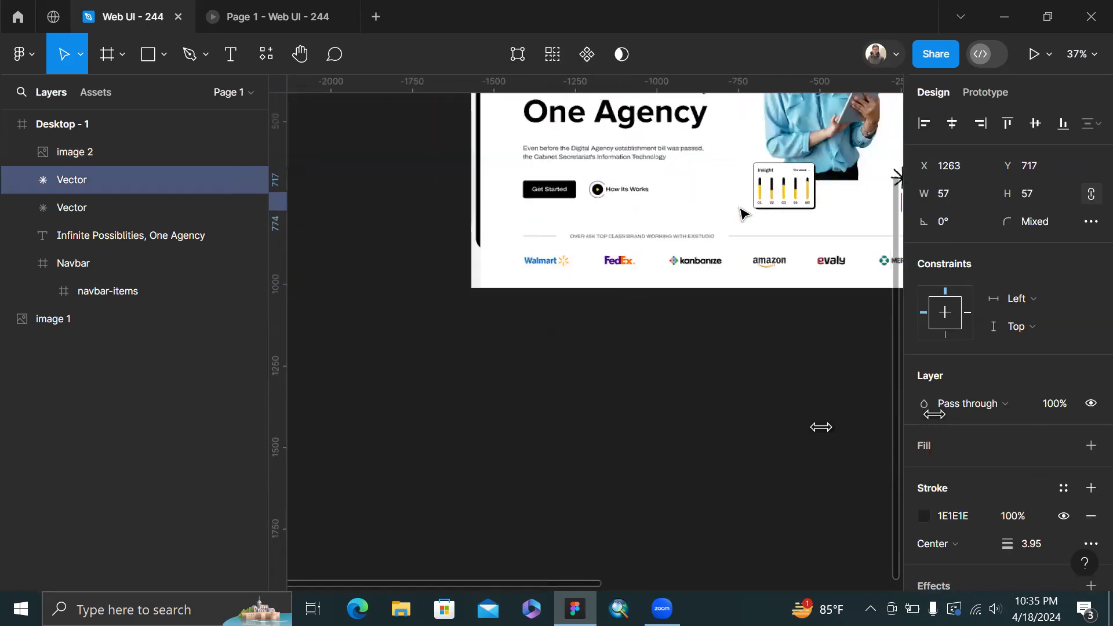
scroll(740, 212, "right", 2)
scroll(740, 213, "right", 10)
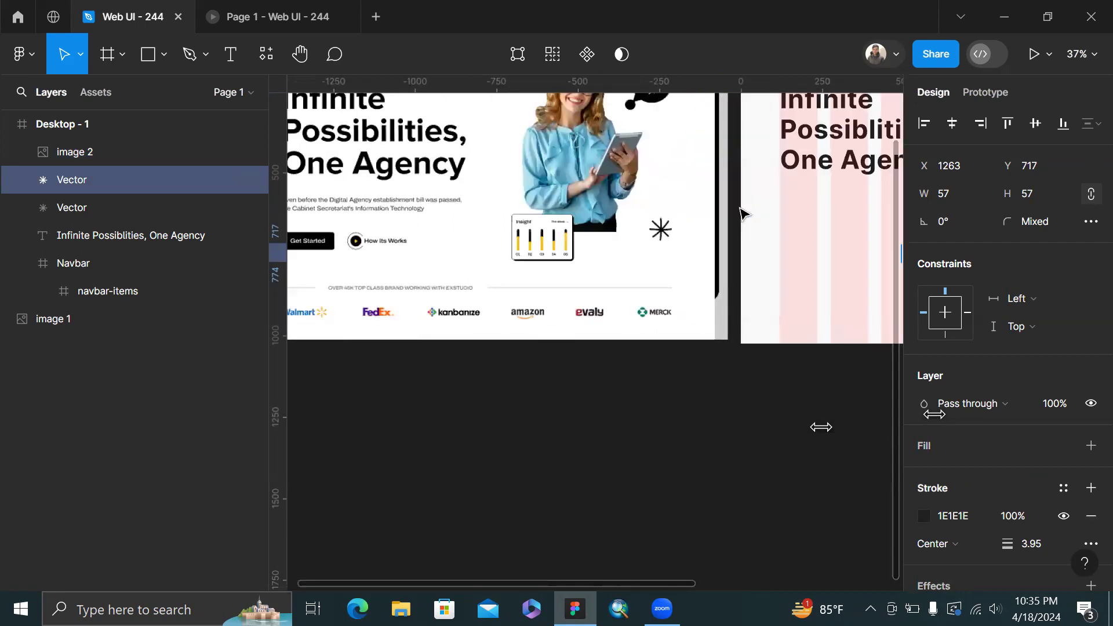
scroll(742, 213, "right", 12)
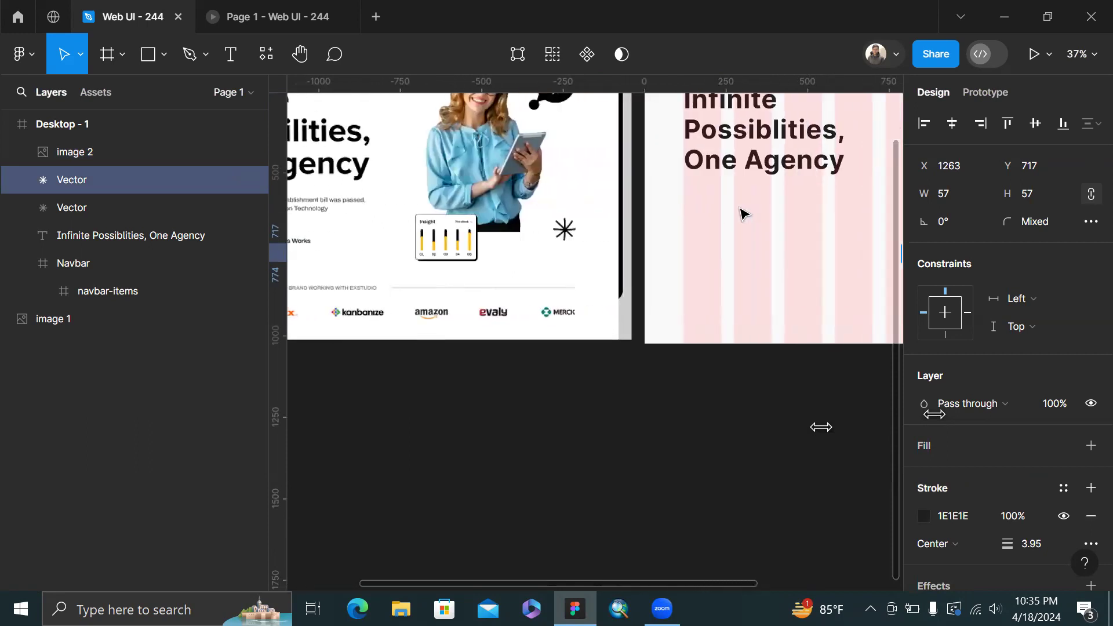
left_click(718, 244)
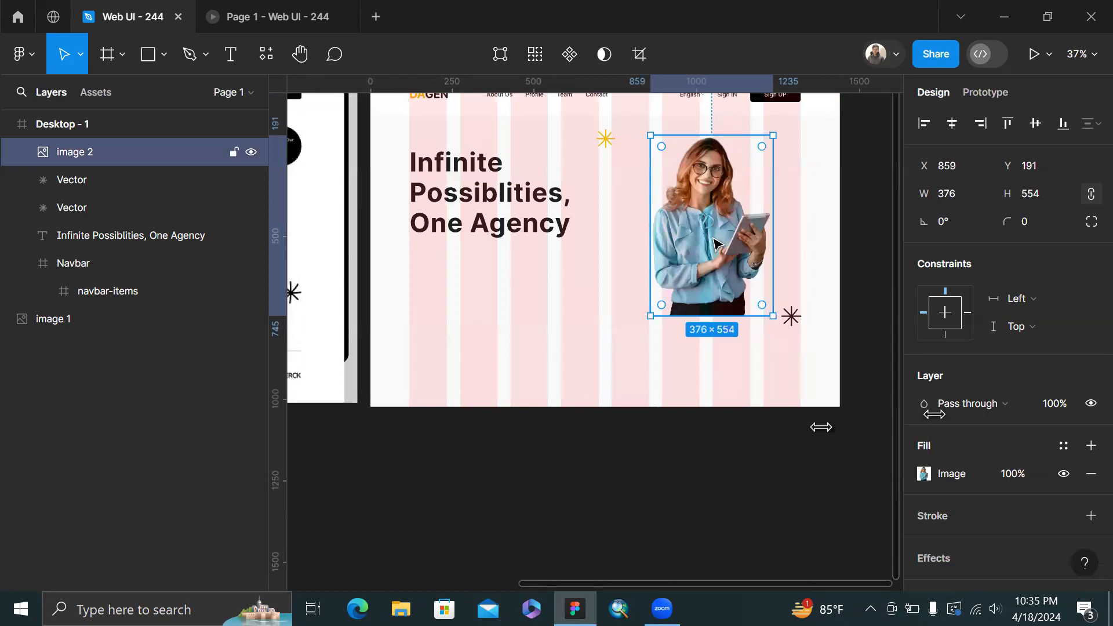
left_click_drag(708, 243, 708, 238)
scroll(704, 241, "left", 6)
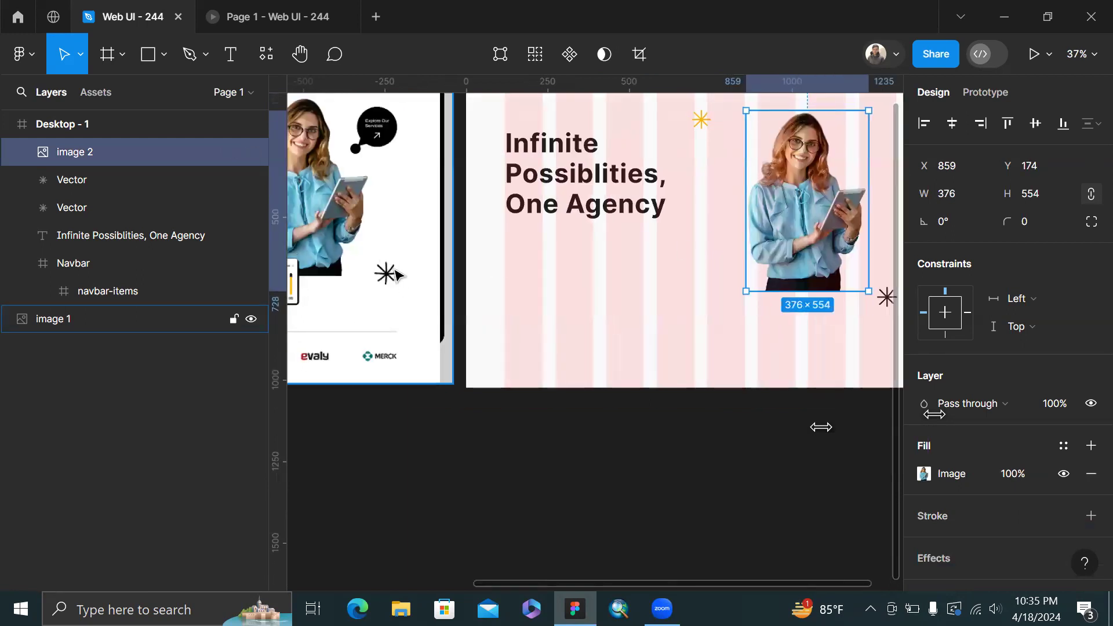
left_click_drag(808, 266, 795, 265)
scroll(726, 292, "right", 4)
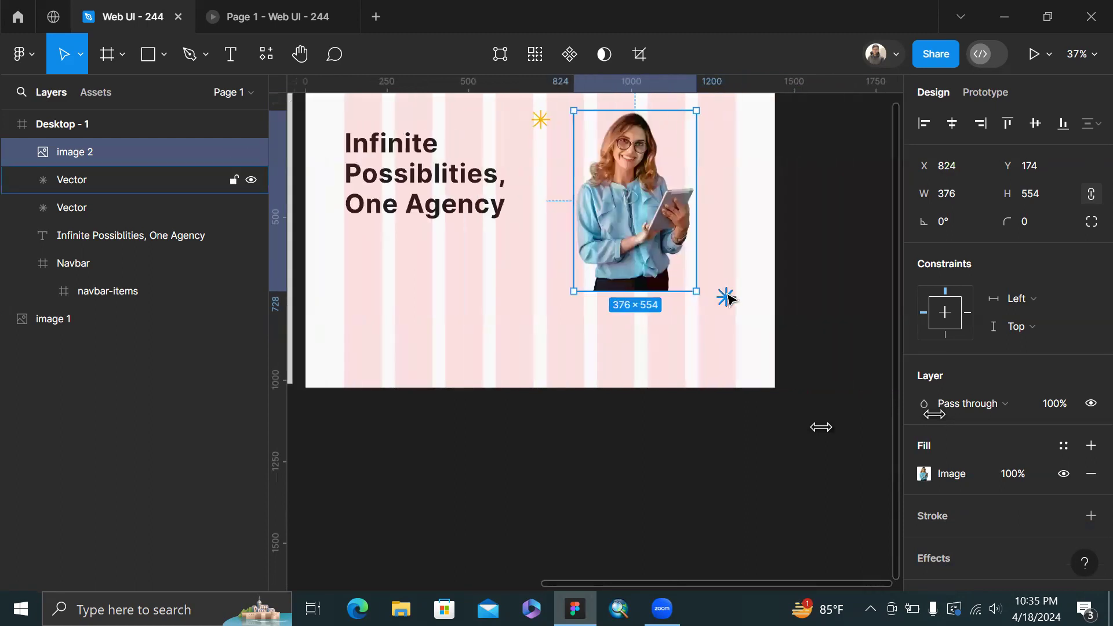
Set the black star's stroke weight to 5
left_click(729, 297)
scroll(1067, 519, "down", 1)
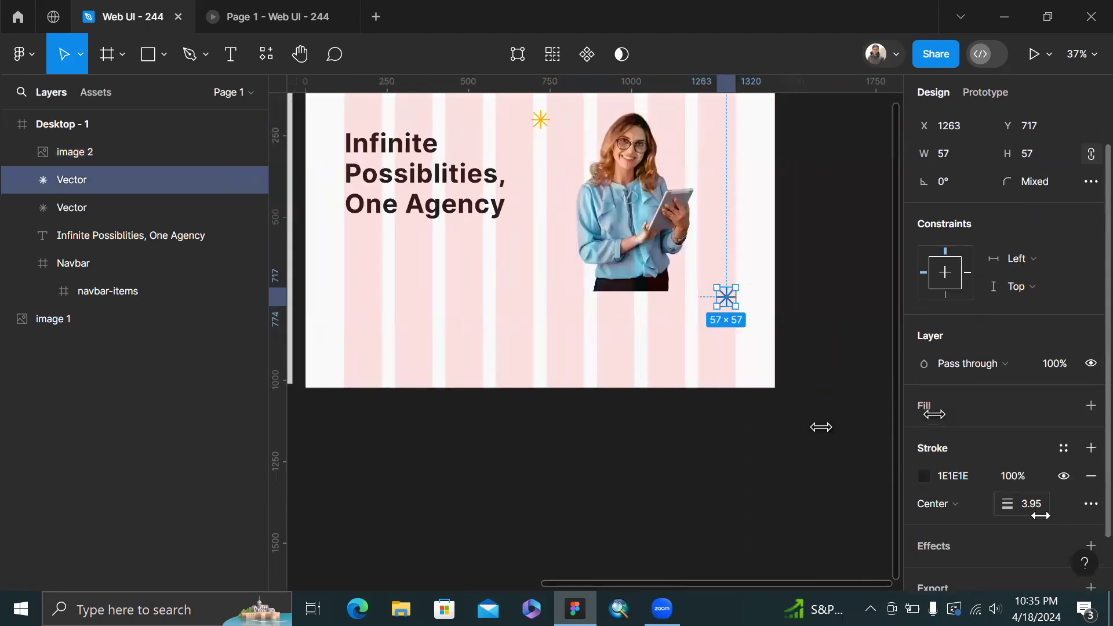
left_click(1043, 508)
type("5")
key("Return")
Scale the black star up proportionally to 66 × 66
scroll(791, 293, "up", 4, "ctrl")
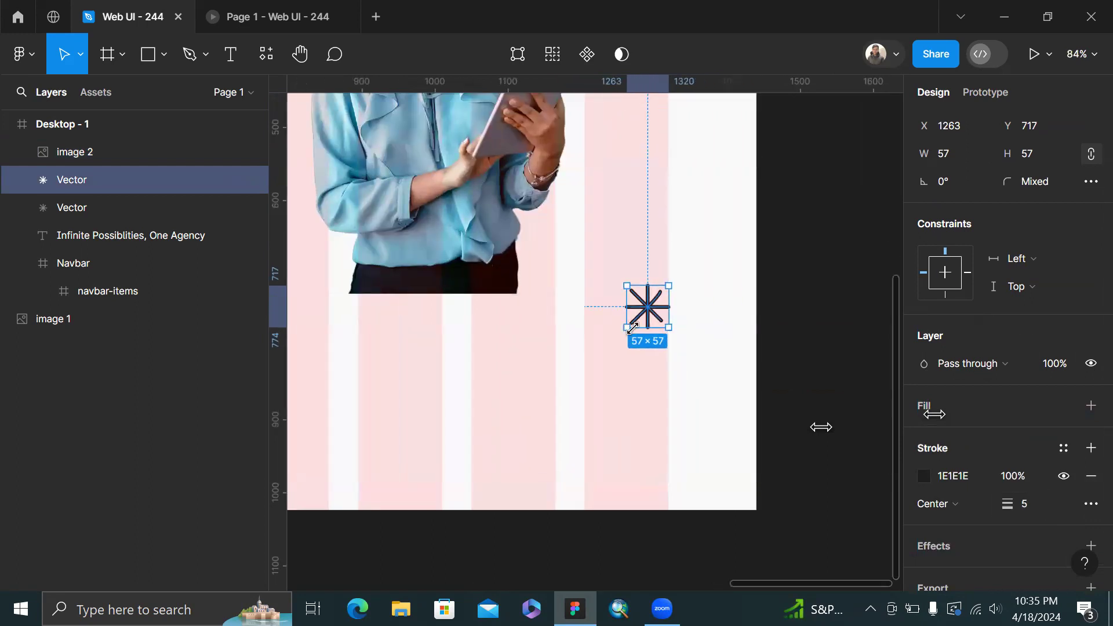
key("k")
left_click_drag(628, 328, 665, 370)
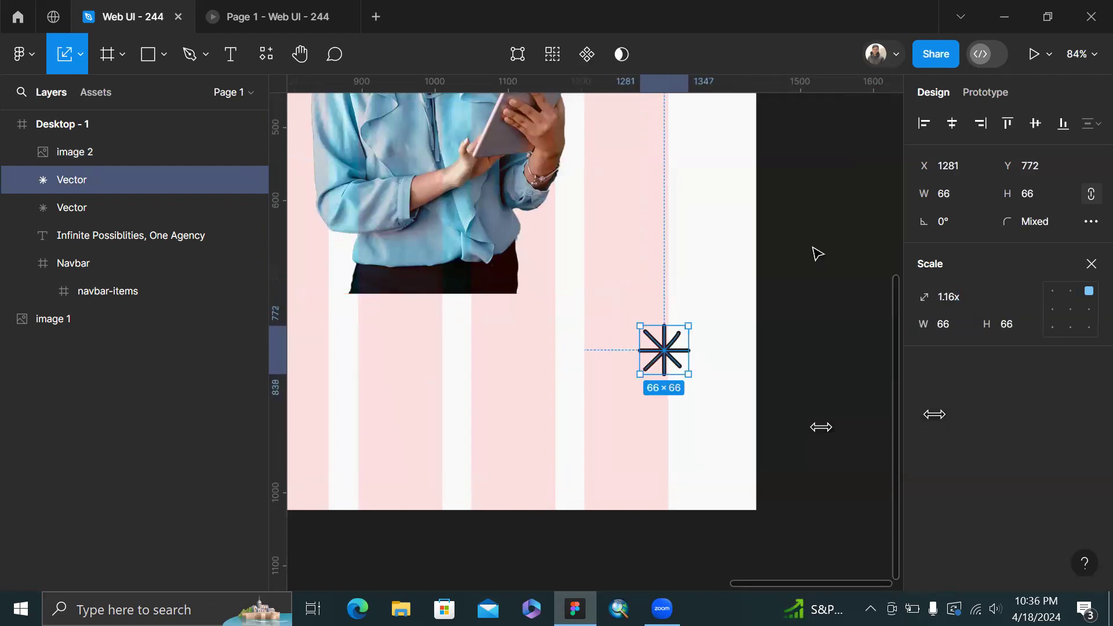
left_click(815, 252)
Check the star's place in the reference image and move the black star up level with the bottom edge of the woman's photo
scroll(814, 251, "left", 4)
scroll(815, 252, "down", 3)
scroll(815, 252, "left", 5)
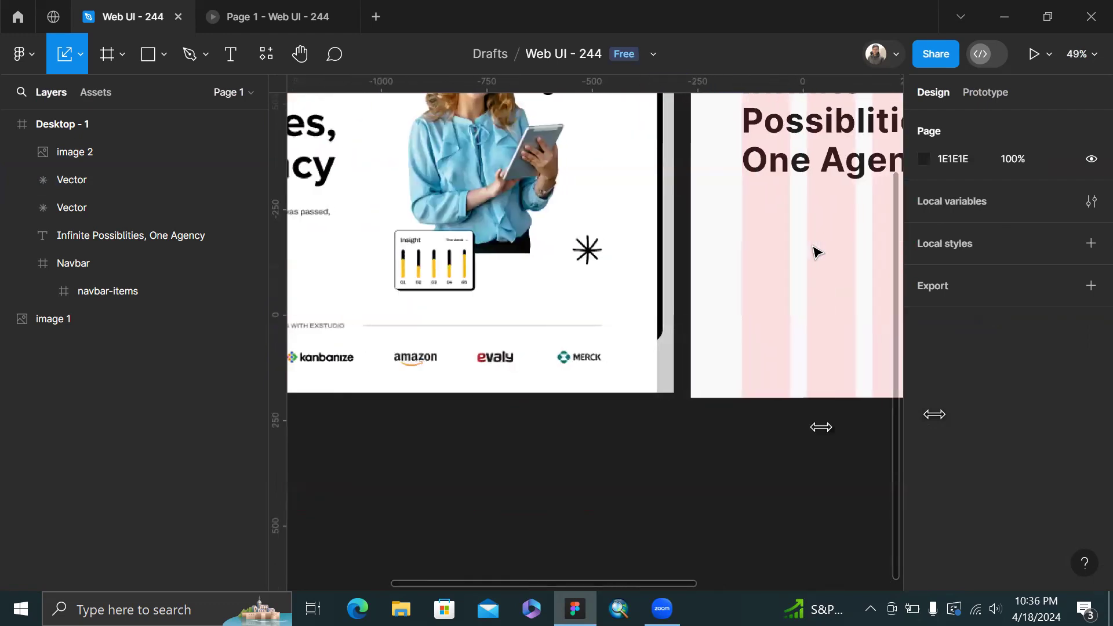
scroll(815, 251, "right", 7)
left_click_drag(801, 300, 811, 267)
left_click(879, 262)
Draw a rectangle about 225 × 174 over the lower-left part of the woman's photo for the Insight card and fill it with FFFFFF
scroll(879, 263, "left", 6)
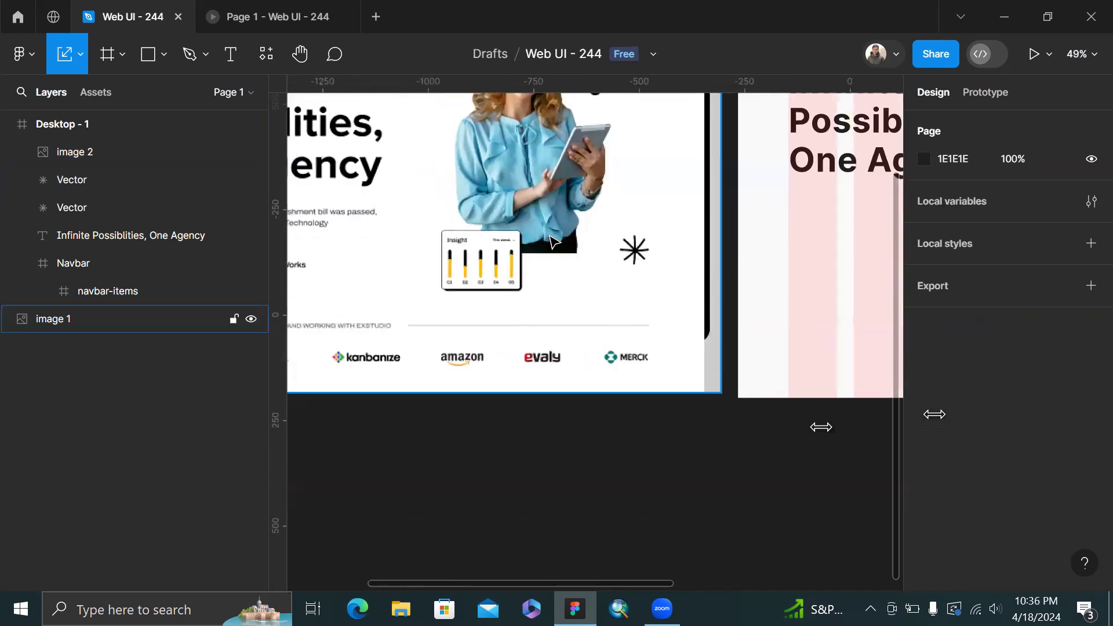
scroll(429, 230, "up", 3)
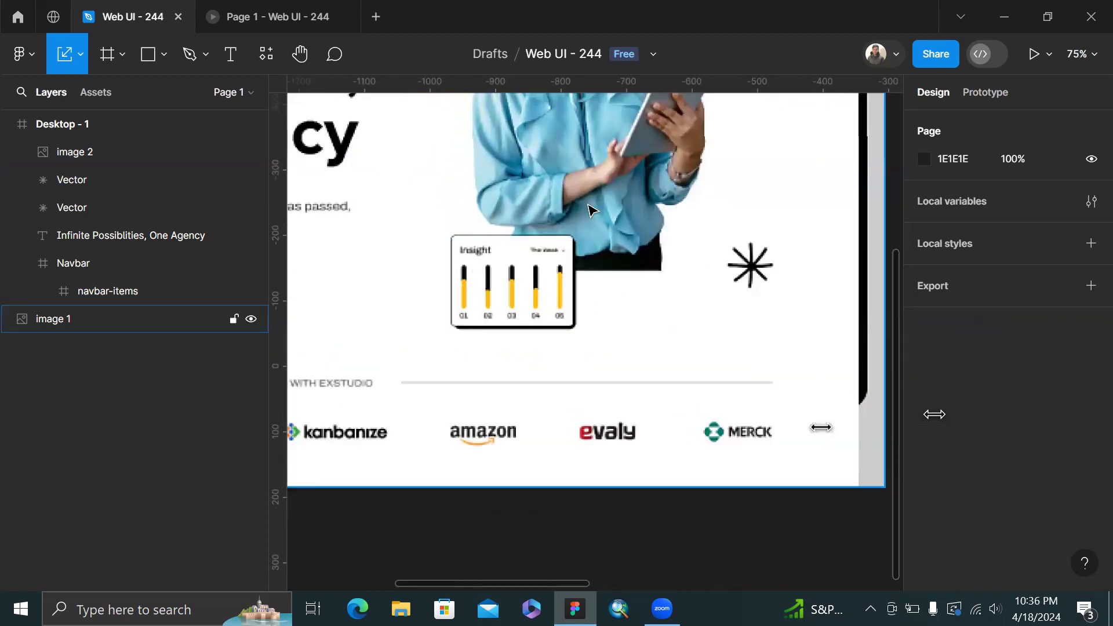
scroll(680, 258, "right", 4)
scroll(681, 259, "down", 4)
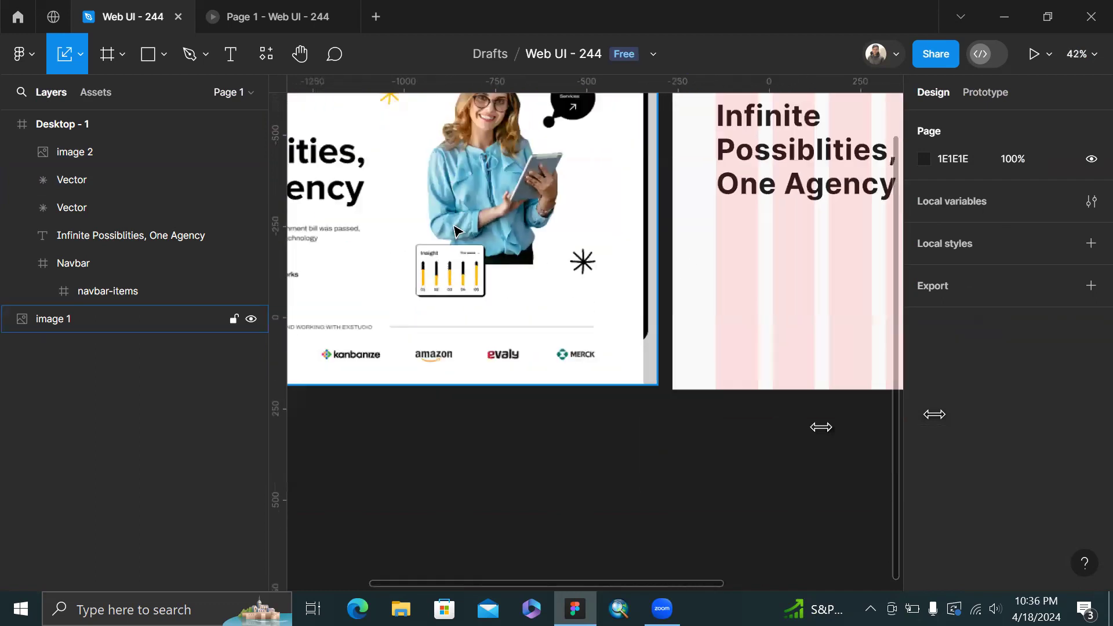
scroll(453, 226, "up", 3)
scroll(454, 226, "right", 6)
scroll(456, 231, "right", 6)
key("r")
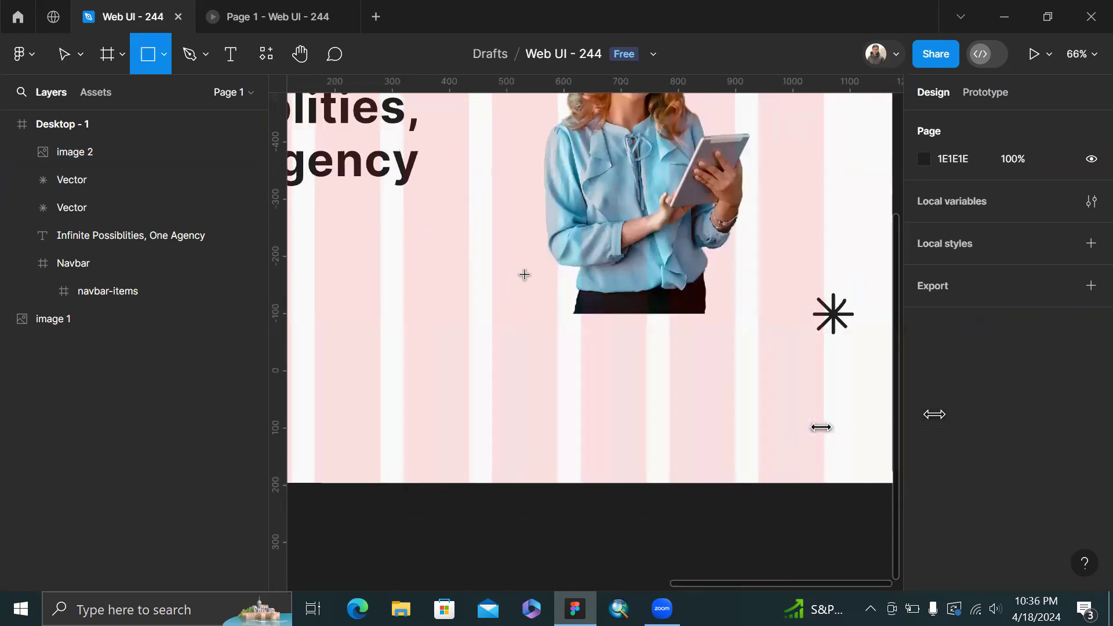
mouse_move(502, 272)
left_mouse_down()
mouse_move(633, 353)
mouse_move(631, 372)
left_mouse_up()
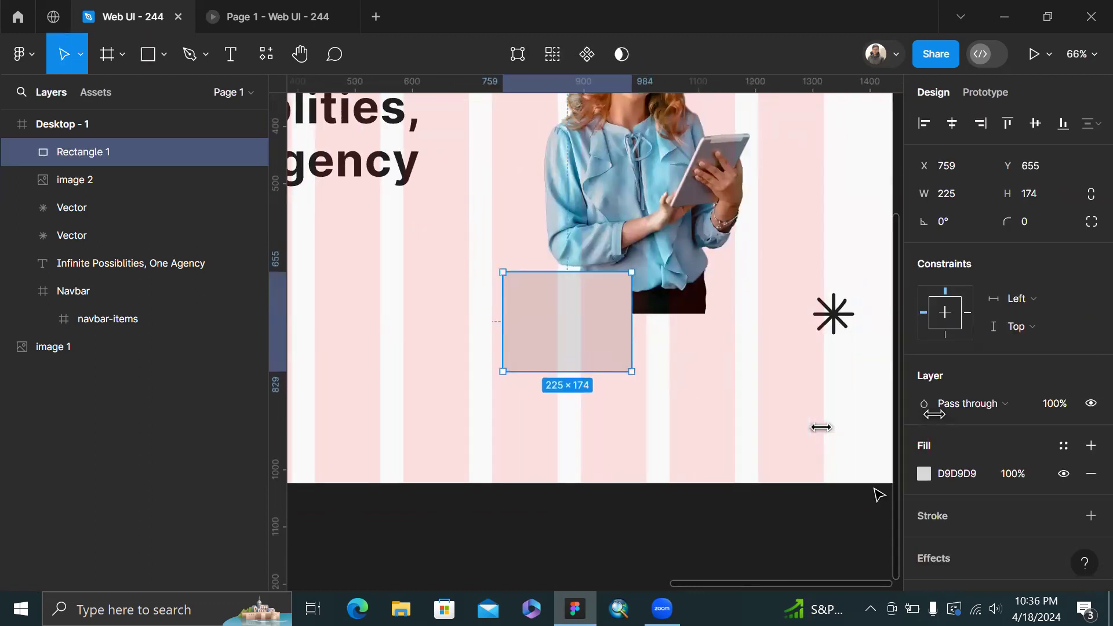
left_click(923, 474)
left_click_drag(724, 168, 695, 145)
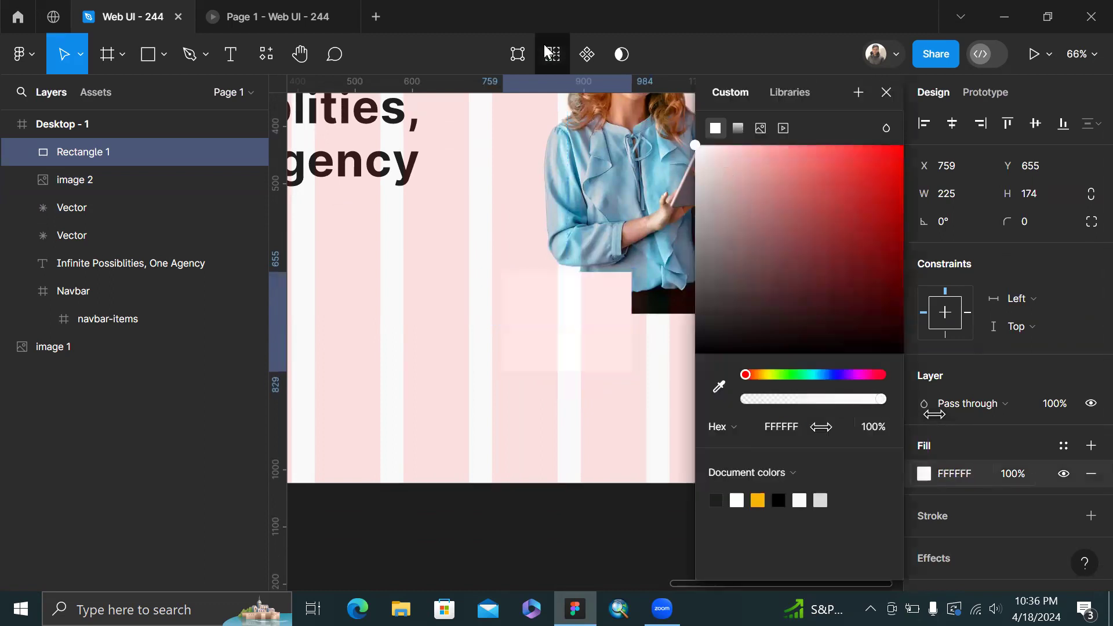
Set the white rectangle's corner radius to 20
left_click(1048, 218)
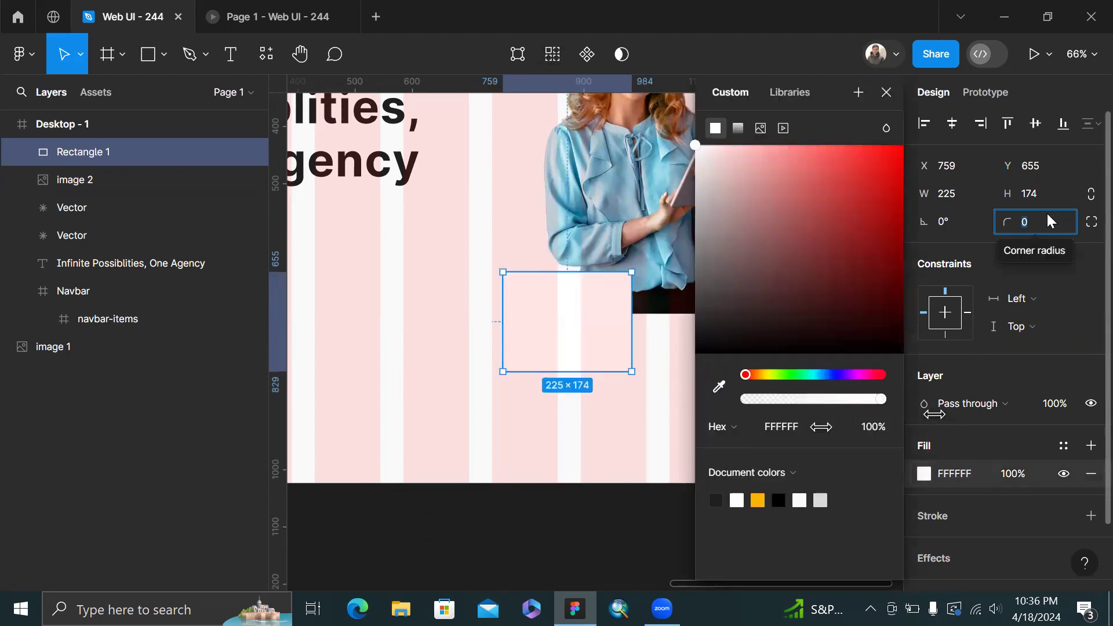
type("20")
key("Return")
Compare with the Insight card in the reference image and set the white rectangle's corner radius to 12
scroll(604, 259, "left", 5)
scroll(604, 259, "left", 5)
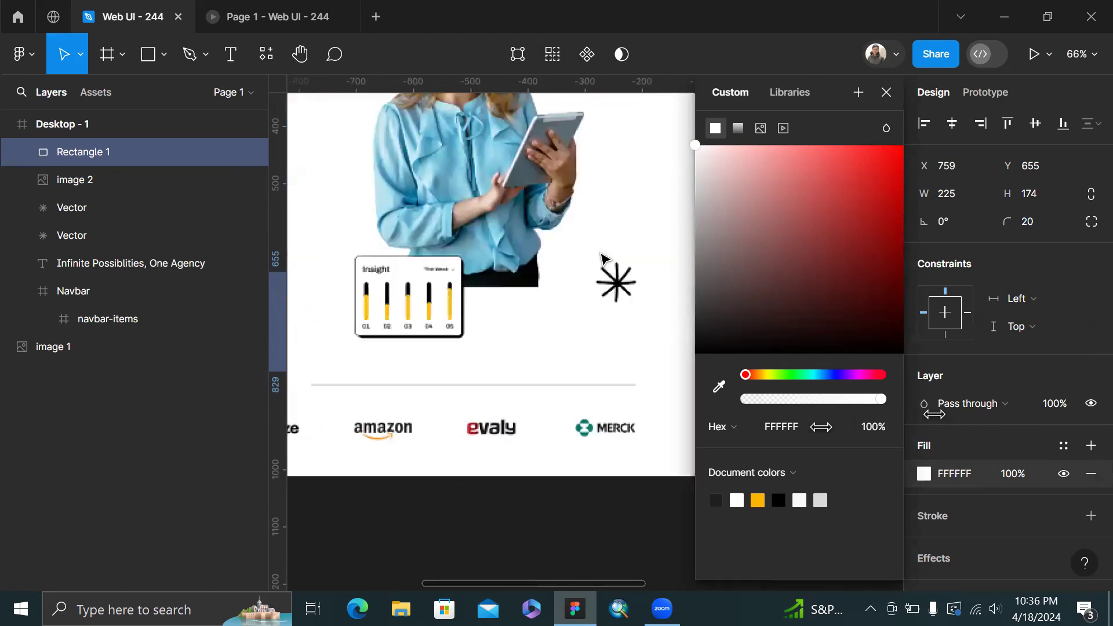
scroll(604, 259, "right", 8)
left_click(1046, 220)
type("12")
key("Return")
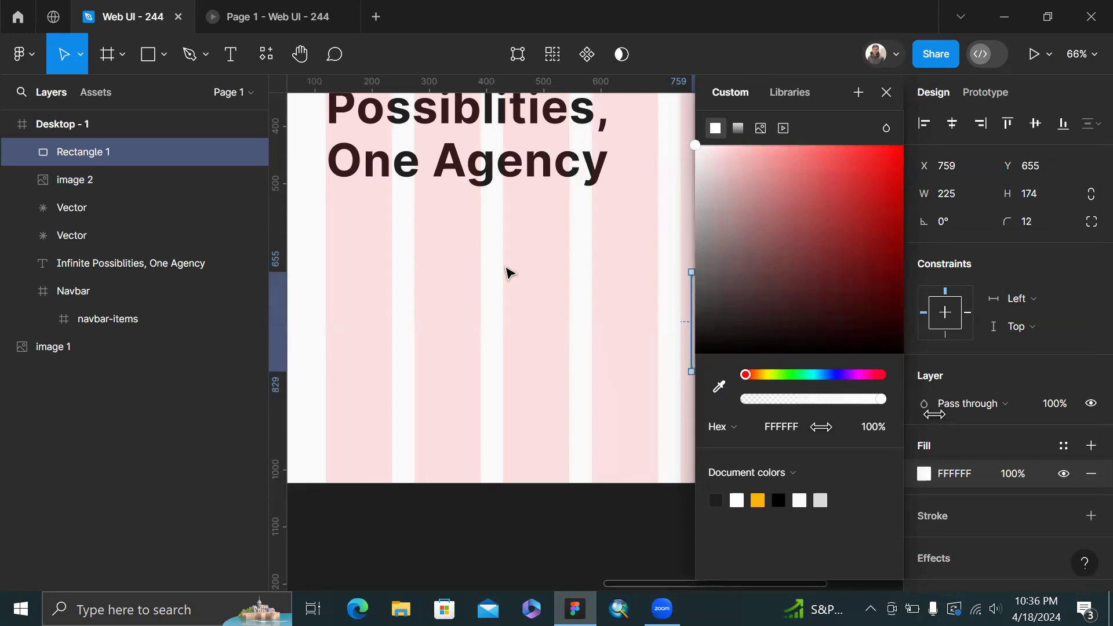
Enlarge the white rectangle downward and to the left to 244 × 186
scroll(506, 270, "right", 5)
left_click_drag(452, 387, 452, 394)
left_click_drag(369, 322, 360, 322)
Check the reference card's border and add an inside 000000 stroke with weight 2 to the white rectangle
scroll(405, 330, "right", 3)
scroll(406, 331, "up", 2)
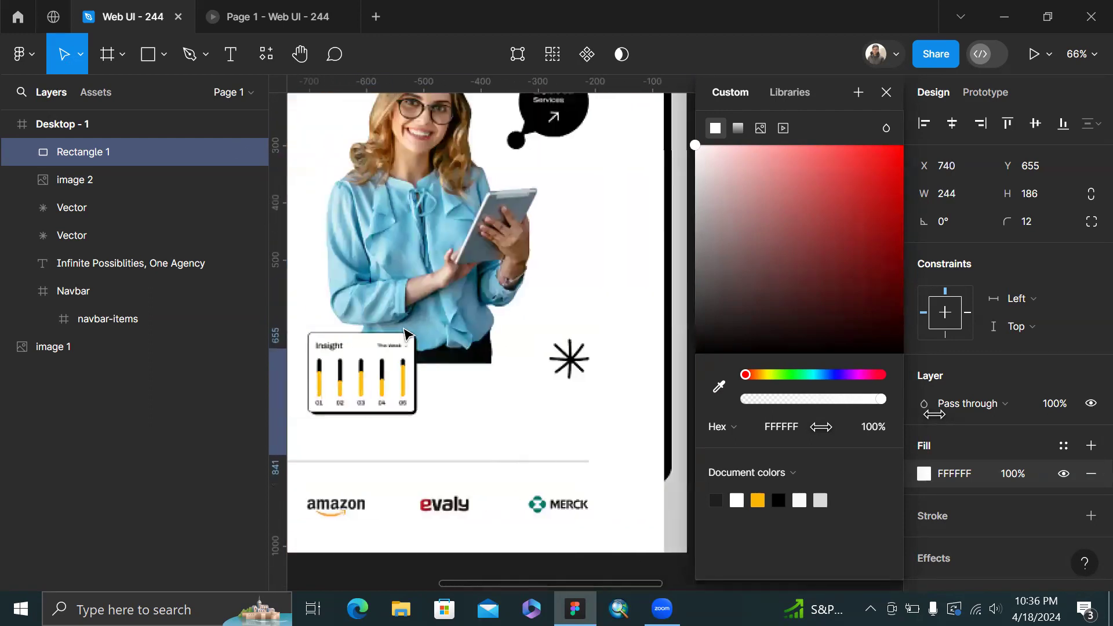
scroll(407, 333, "down", 2)
scroll(408, 333, "left", 1)
scroll(371, 326, "up", 3)
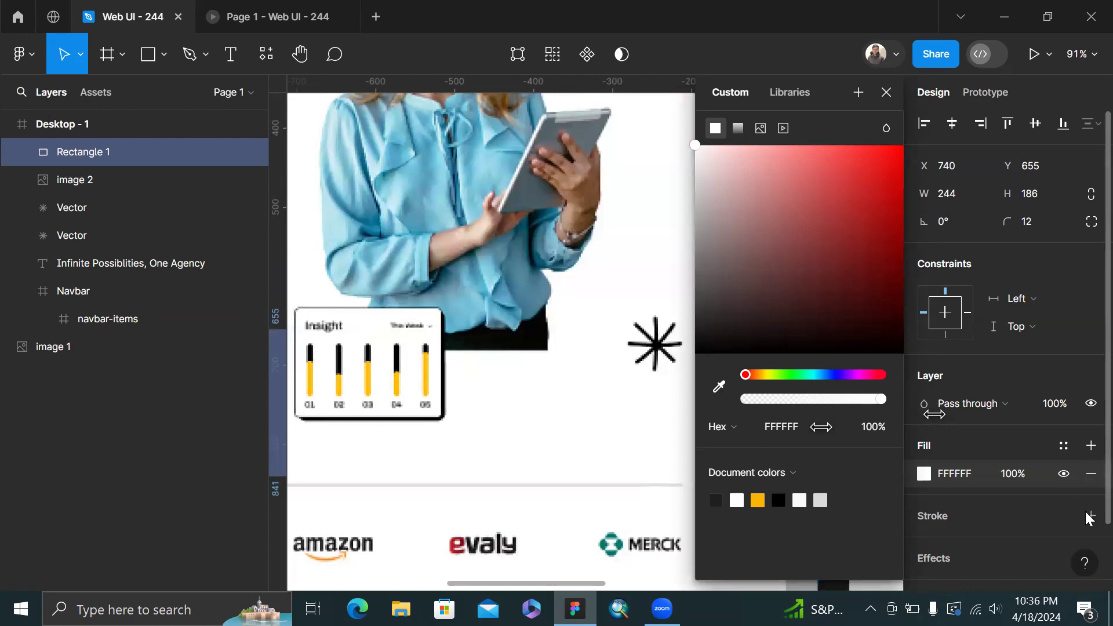
scroll(1050, 508, "down", 1)
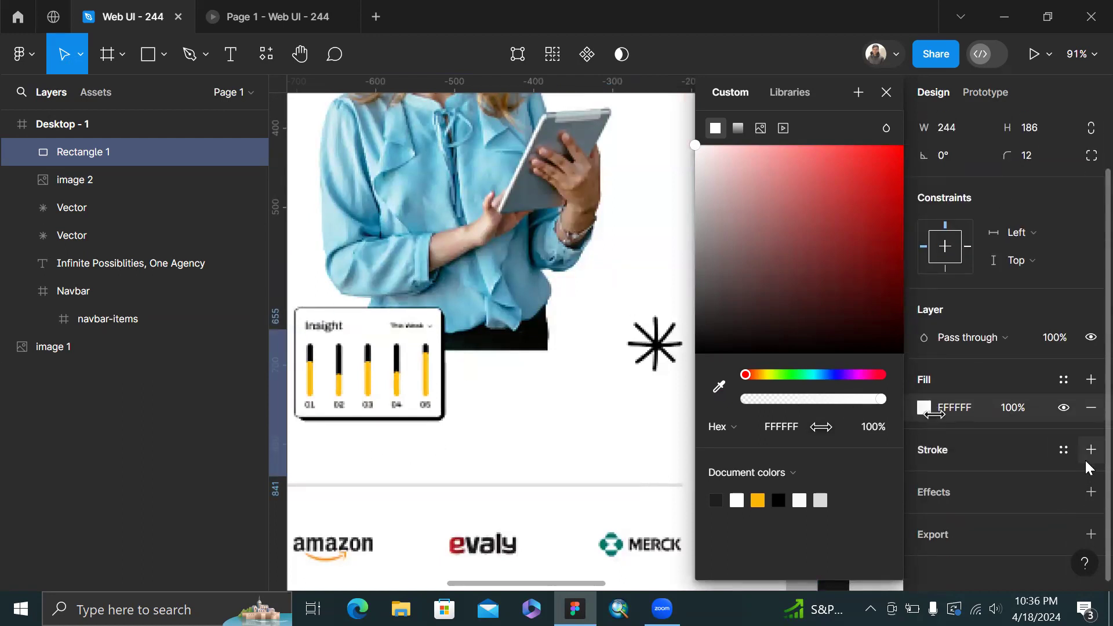
left_click(1090, 451)
left_click(1026, 504)
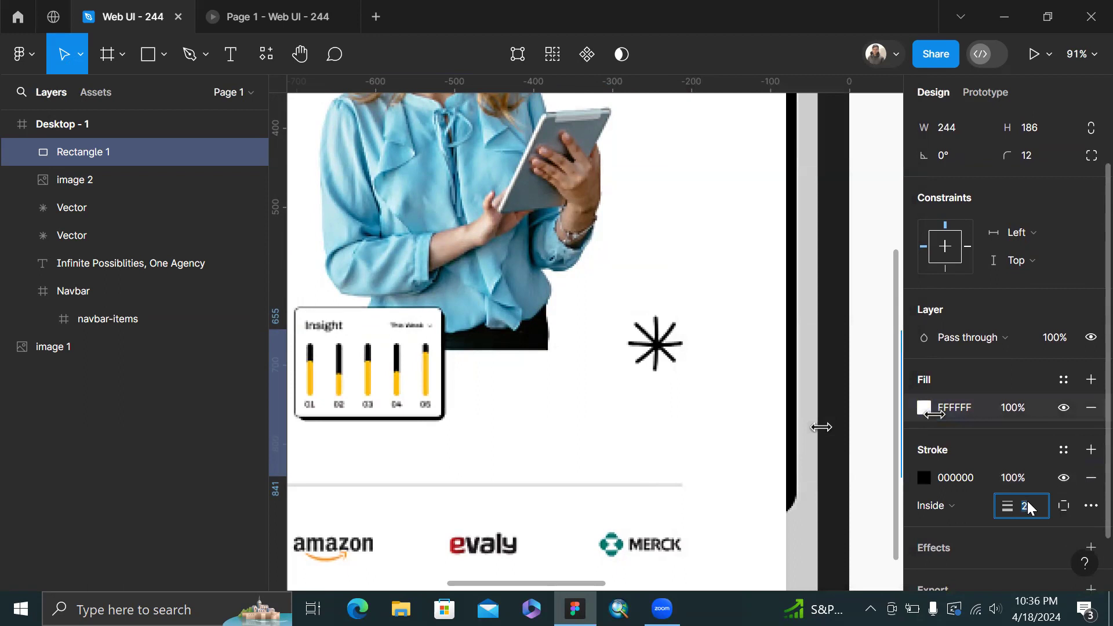
scroll(587, 355, "down", 5)
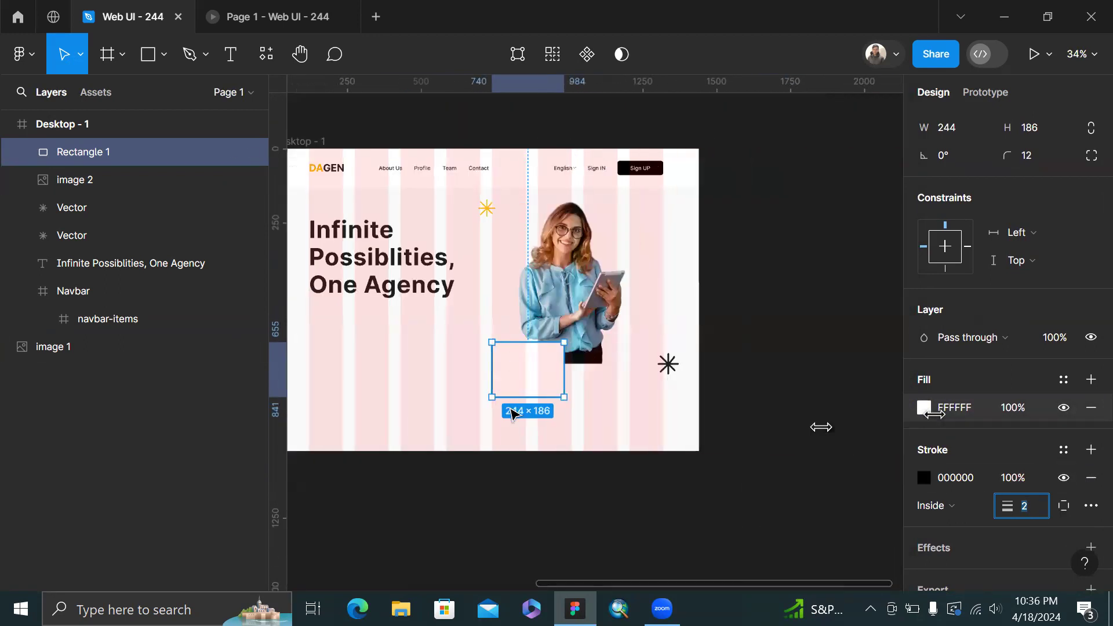
key("Escape")
scroll(512, 415, "up", 2)
left_click(561, 369)
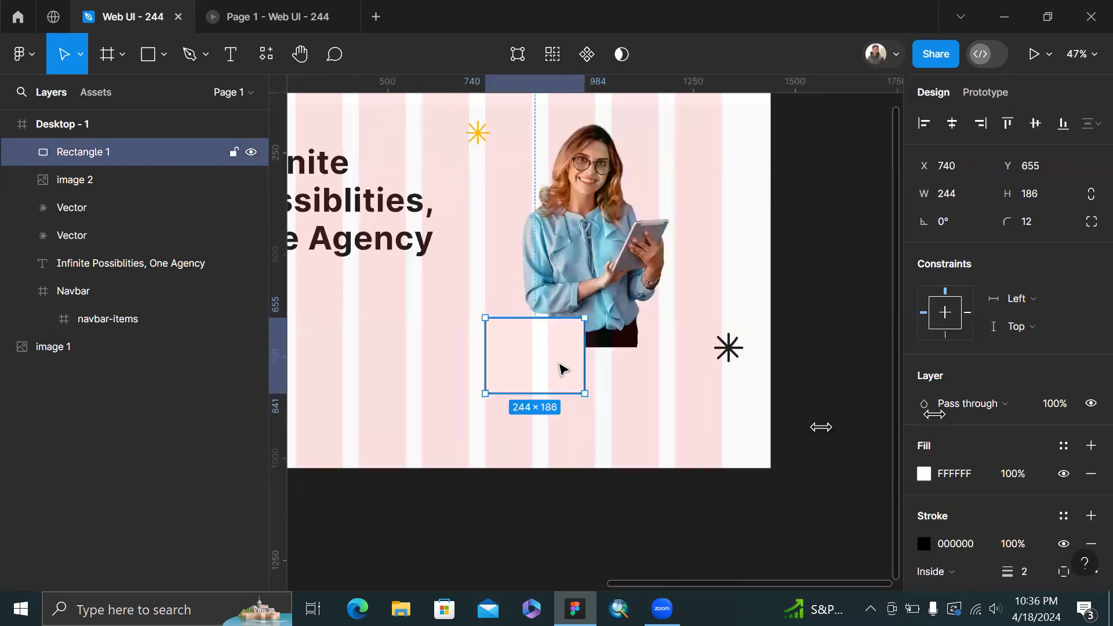
Compare the outlined rectangle with the border and shadow of the Insight card in the reference image
scroll(1057, 373, "down", 3)
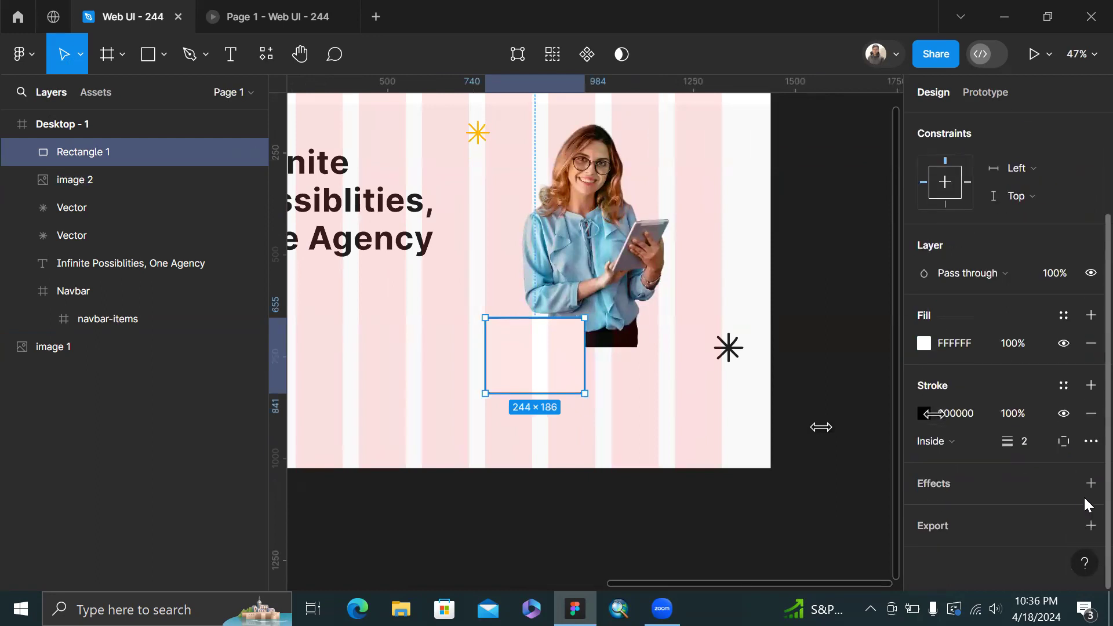
scroll(510, 298, "left", 4)
scroll(509, 298, "right", 3)
scroll(728, 360, "up", 3)
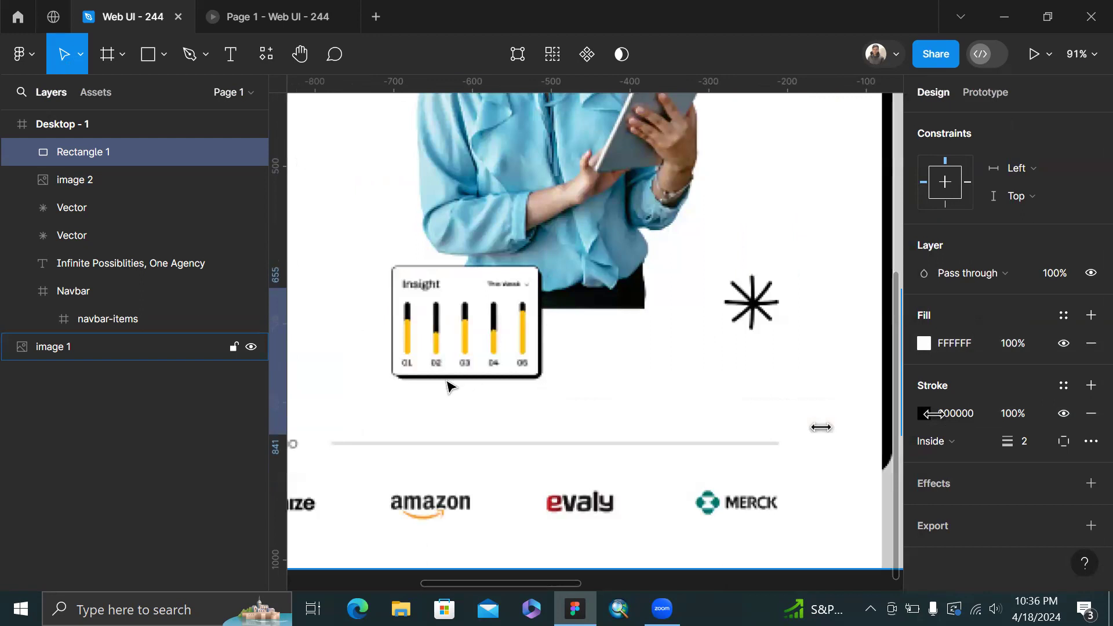
scroll(560, 368, "down", 10)
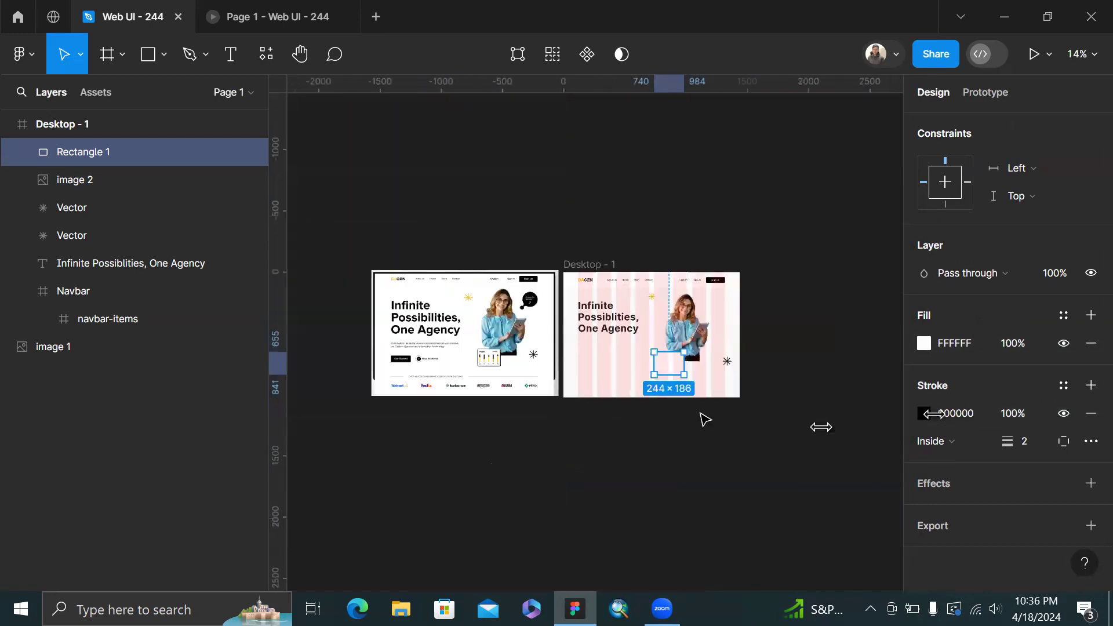
scroll(705, 419, "up", 7)
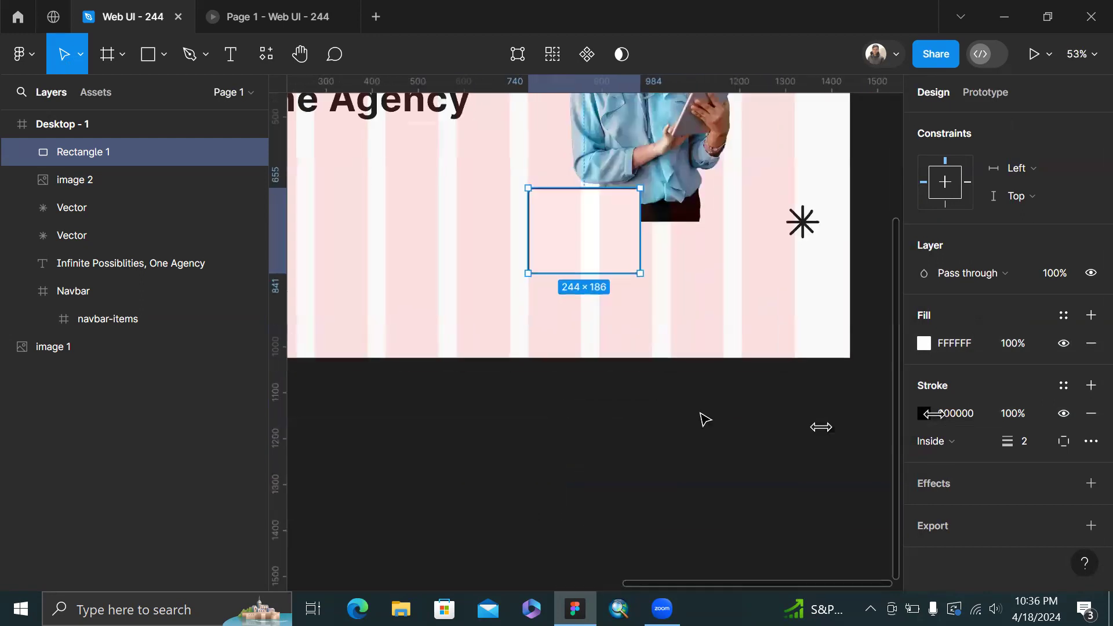
Add a drop shadow to the outlined white rectangle with 100% opacity and a blur of 0
left_click(1086, 493)
left_click(1010, 510)
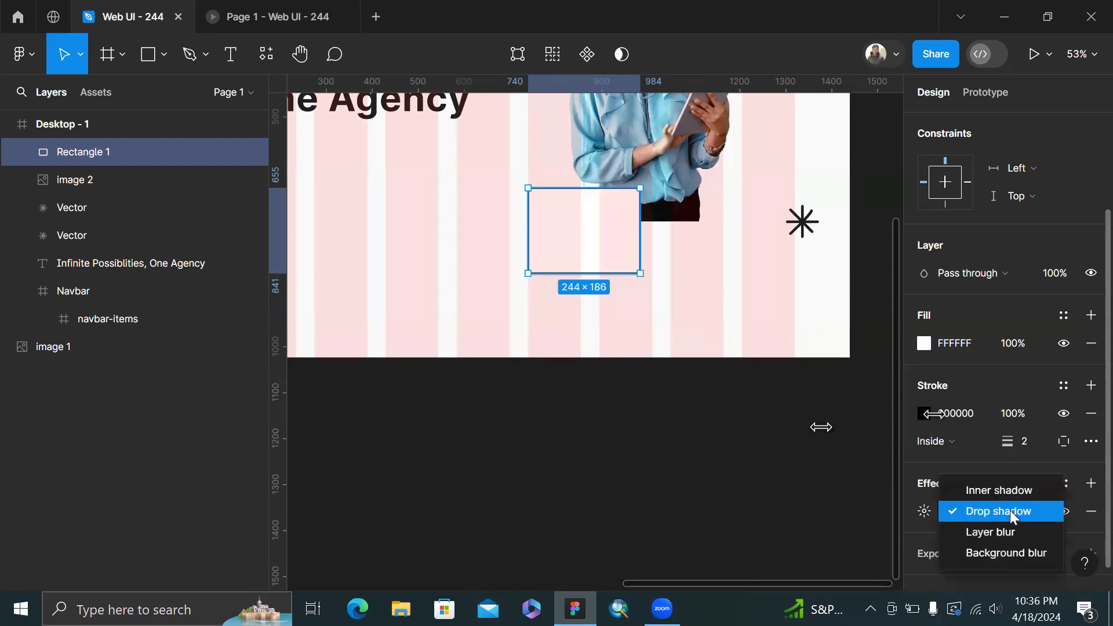
left_click(1007, 512)
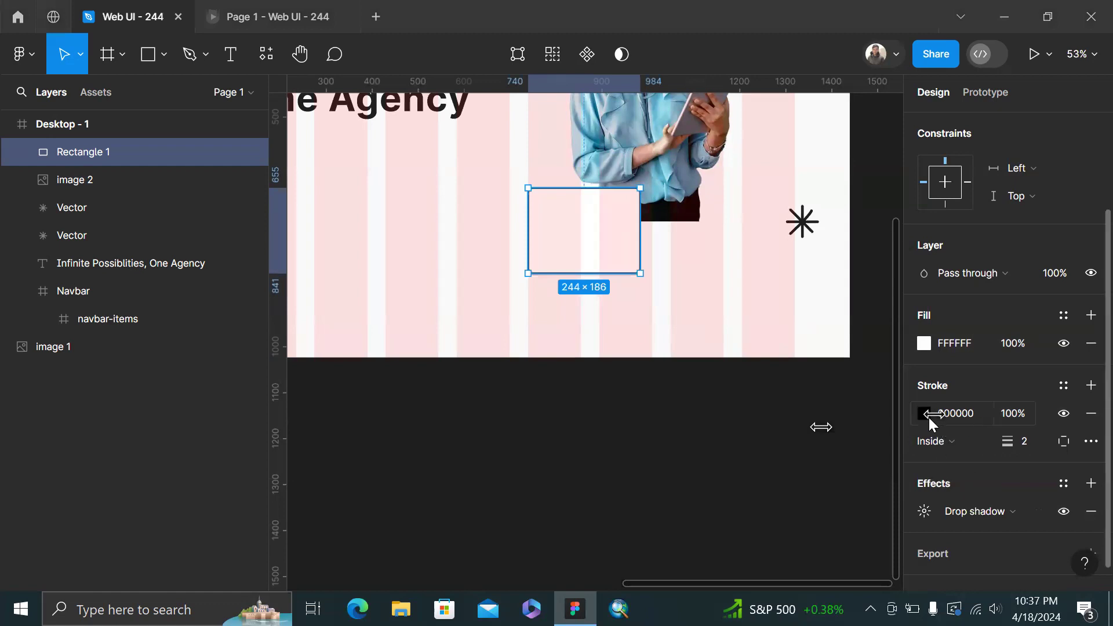
left_click(918, 516)
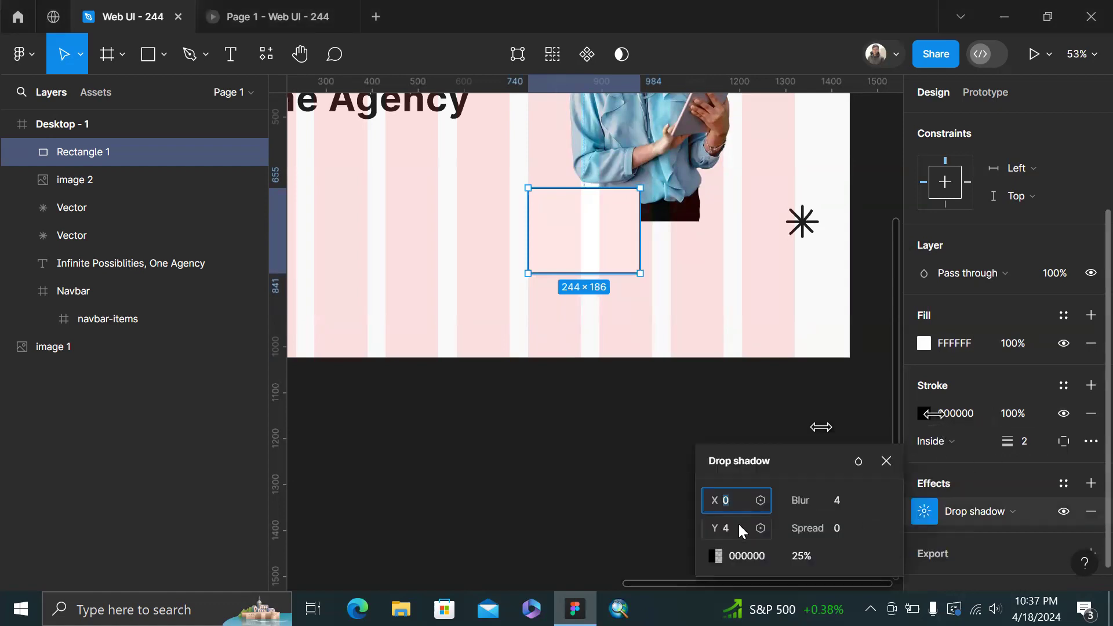
left_click(796, 554)
type("100")
key("Return")
key("0")
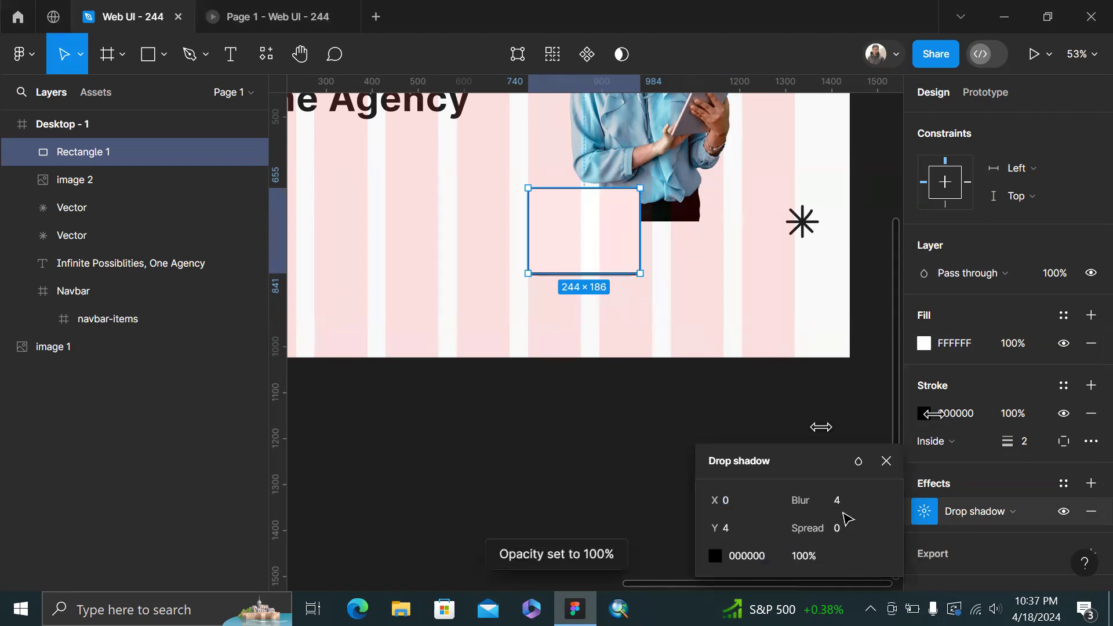
key("Return")
left_click(843, 498)
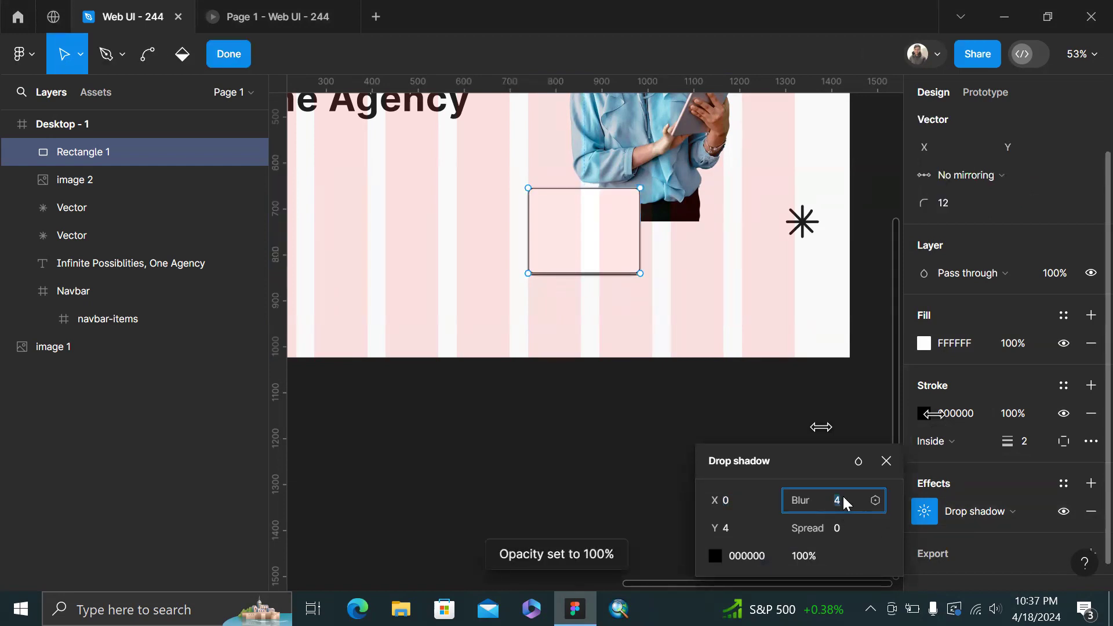
key("Return")
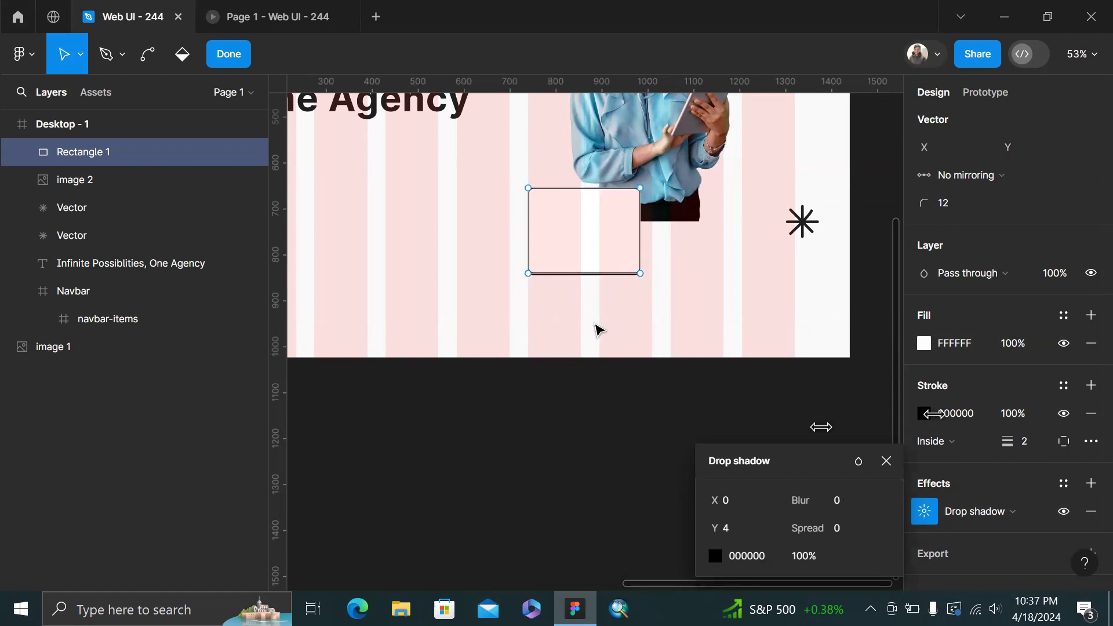
key("Escape")
Try a drop shadow offset of X 6 and Y 5 on the white rectangle
scroll(597, 329, "up", 3)
left_click(734, 532)
key("Up")
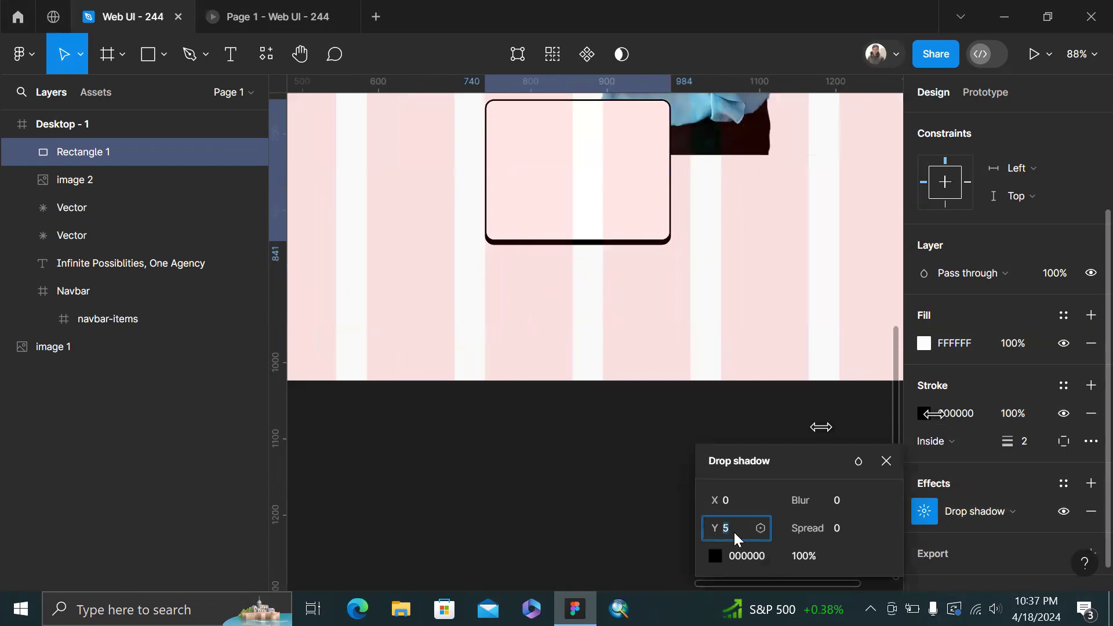
left_click(761, 505)
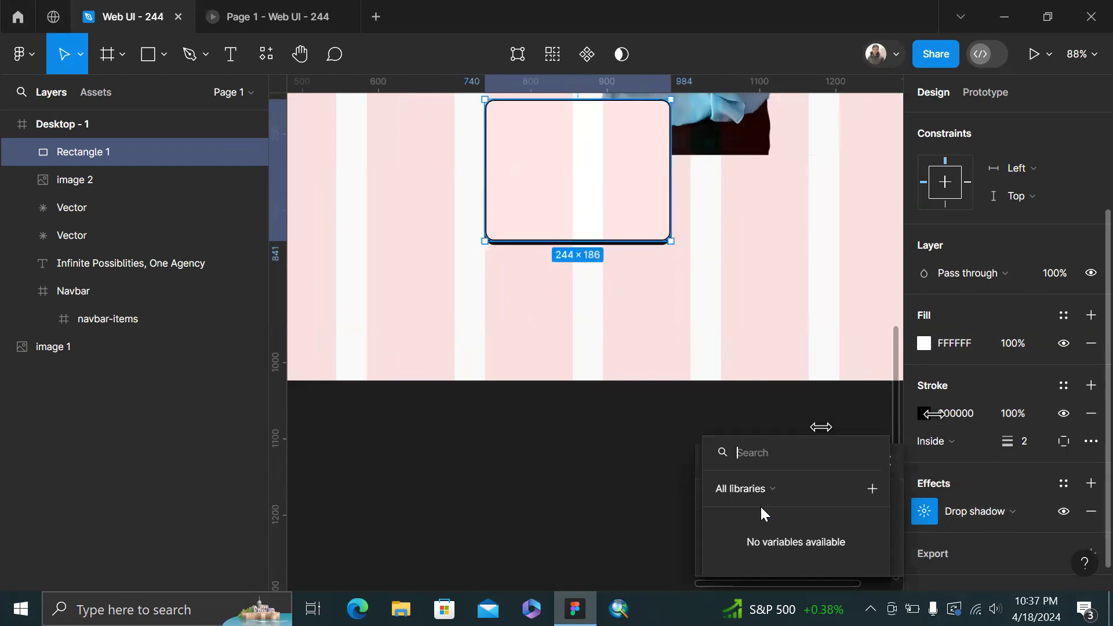
left_click(673, 485)
left_click(736, 496)
key("Up")
key("Up")
key("Up")
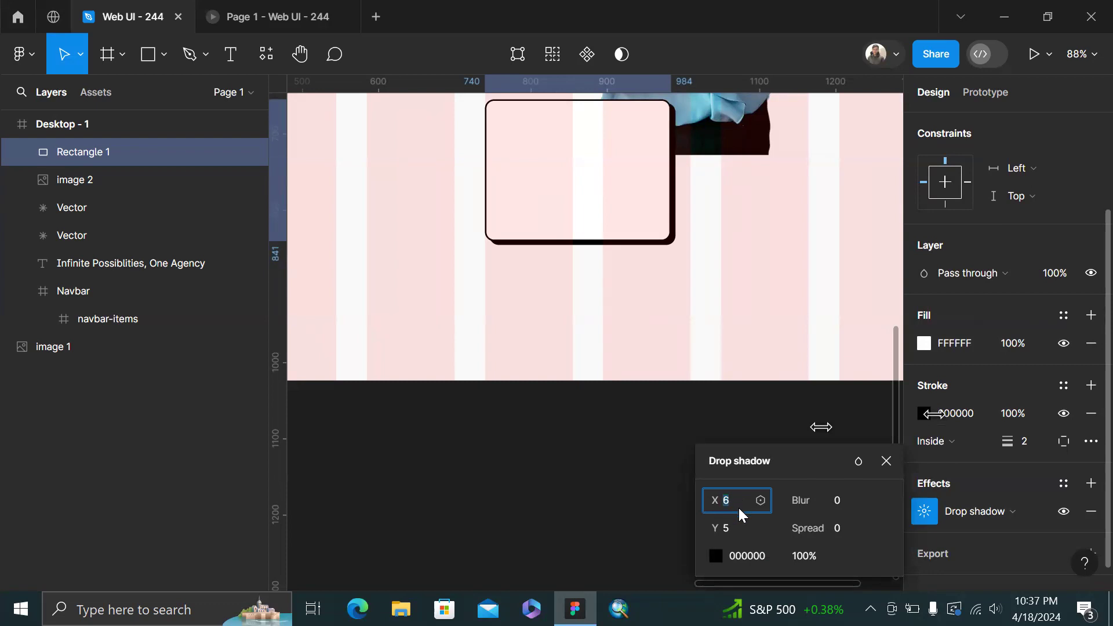
Set the white rectangle's drop shadow offset to X 4 and Y 4
left_click(733, 523)
key("Down")
key("Down")
key("Up")
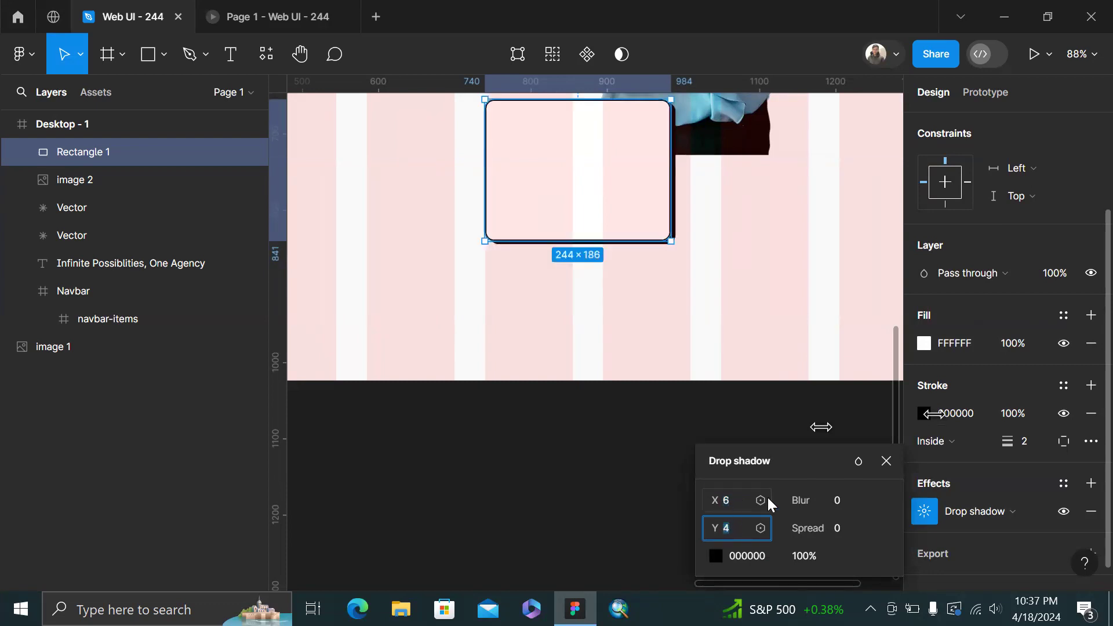
left_click(723, 498)
key("Down")
key("Down")
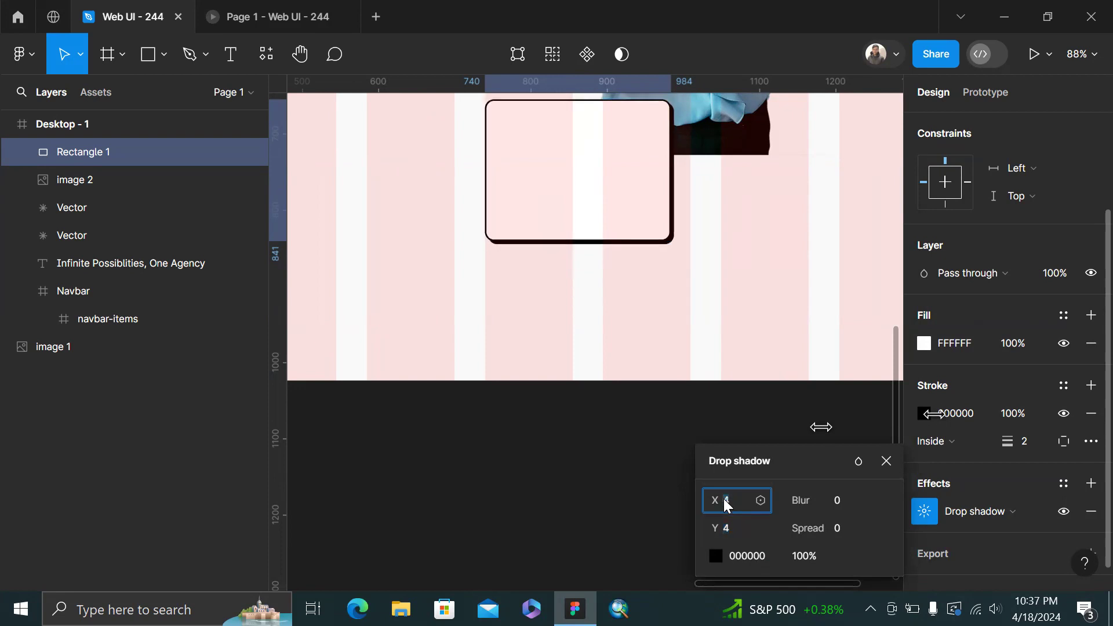
left_click(642, 449)
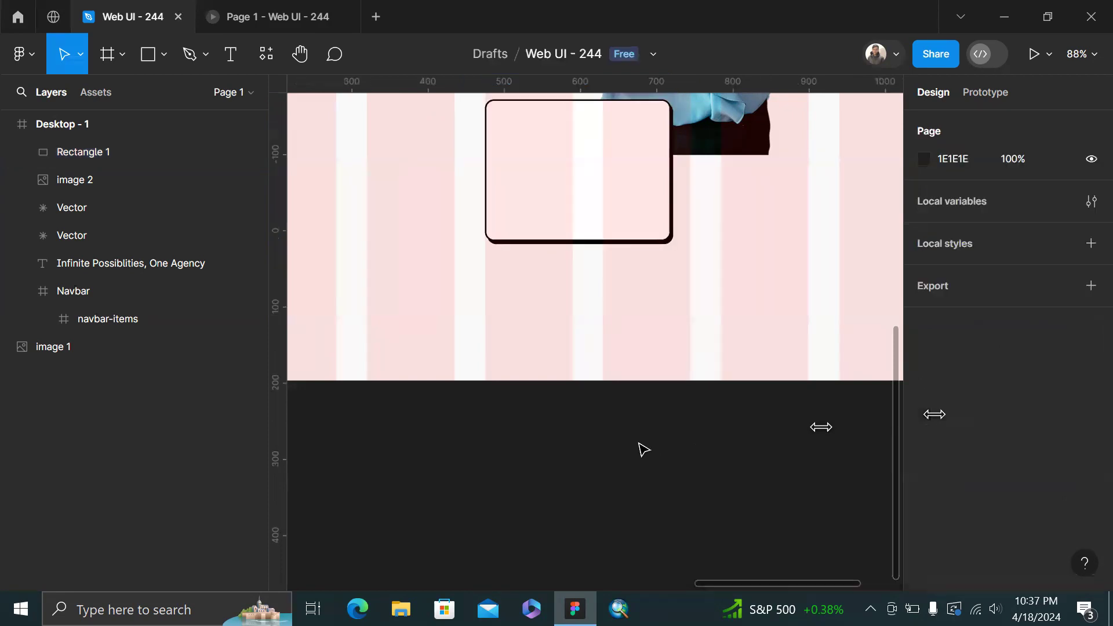
Compare the shadow with the reference Insight card and move the white rectangle out of the Desktop - 1 frame beside that card
scroll(643, 449, "down", 5)
scroll(641, 449, "left", 4)
scroll(395, 334, "up", 5)
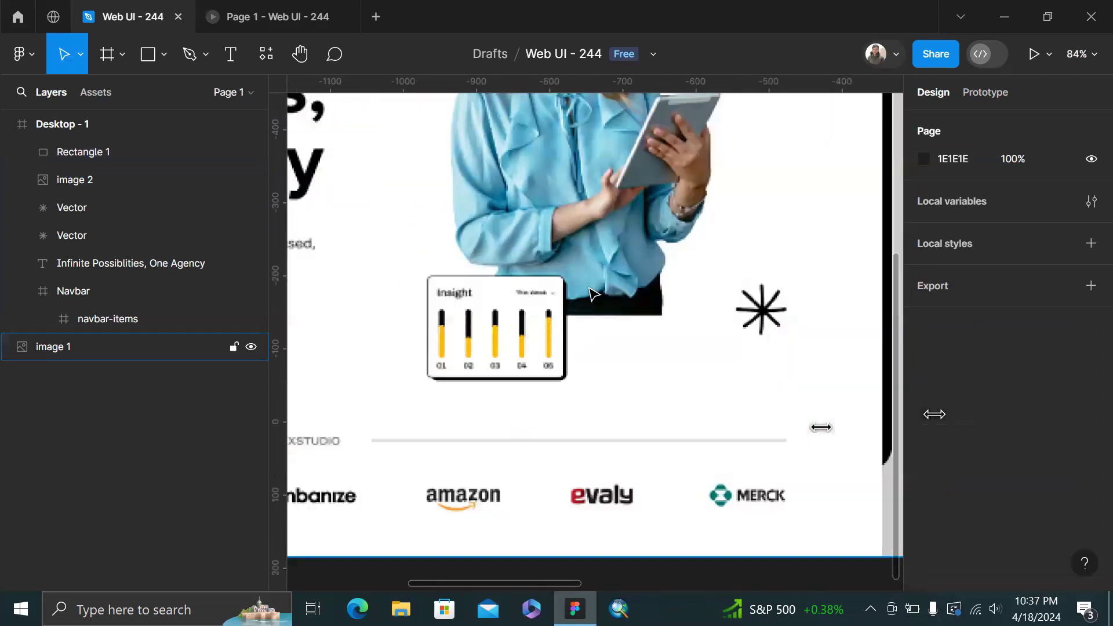
scroll(567, 313, "right", 4)
scroll(566, 315, "down", 5)
scroll(733, 336, "right", 1)
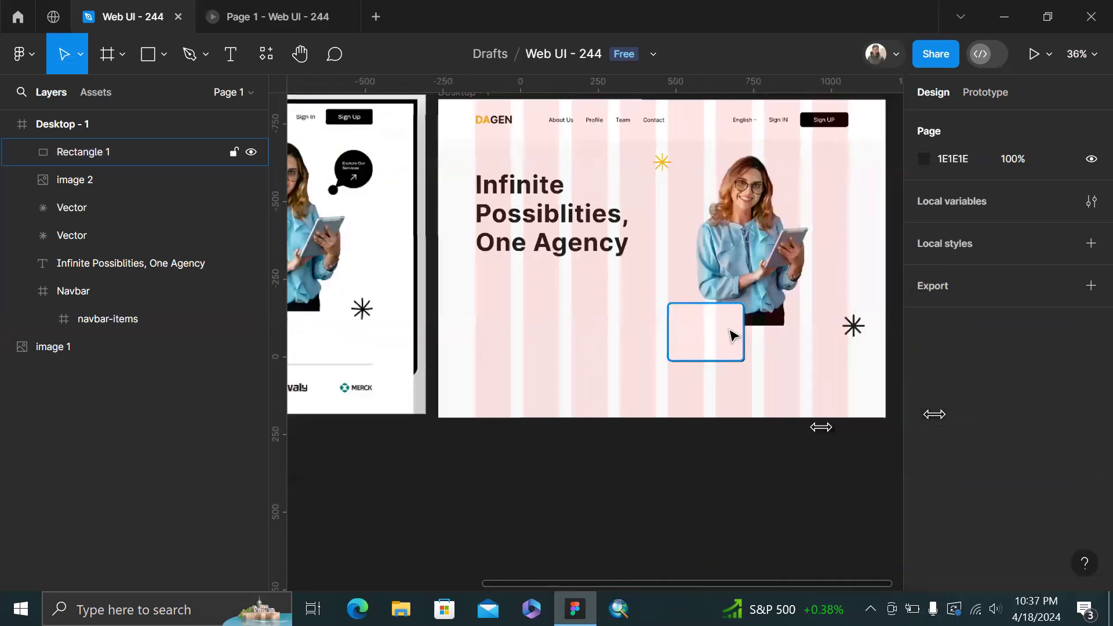
left_click(726, 351)
scroll(725, 351, "up", 4)
scroll(725, 350, "left", 5)
scroll(782, 341, "right", 2)
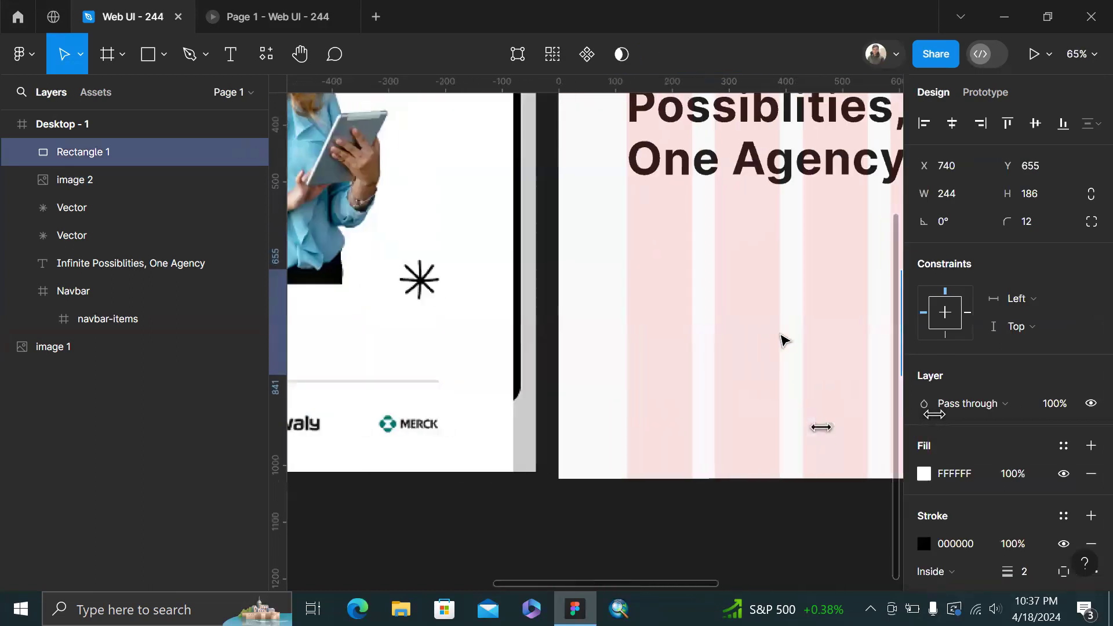
scroll(784, 341, "down", 5)
left_click_drag(822, 330, 512, 318)
scroll(512, 318, "up", 5)
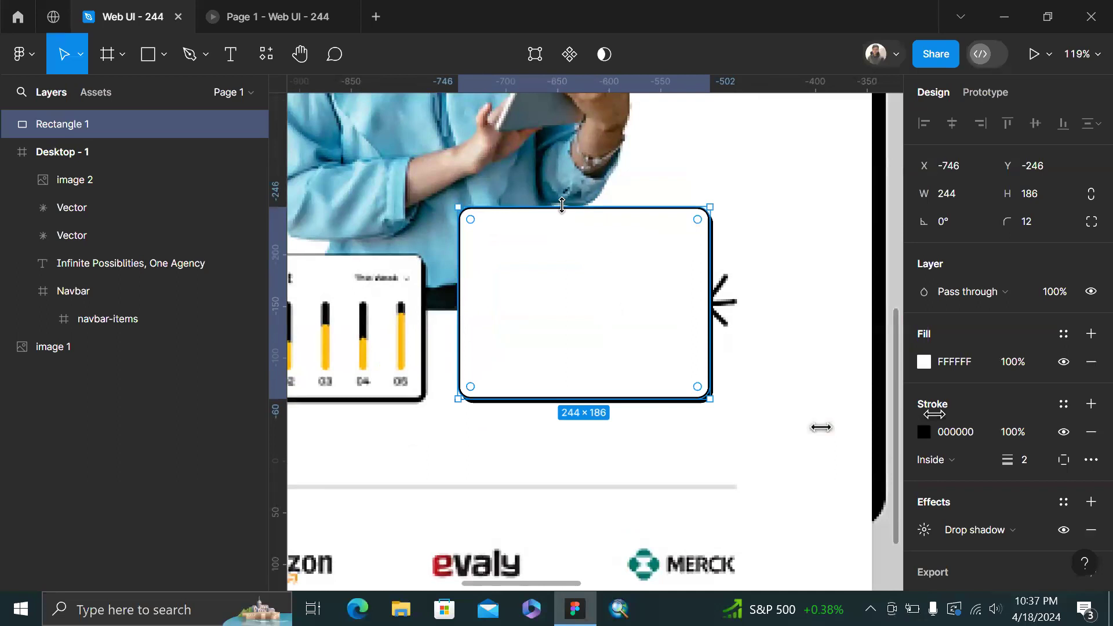
Shrink the white rectangle to 222 × 161 and place it just beside the reference Insight card
left_click_drag(562, 213, 561, 240)
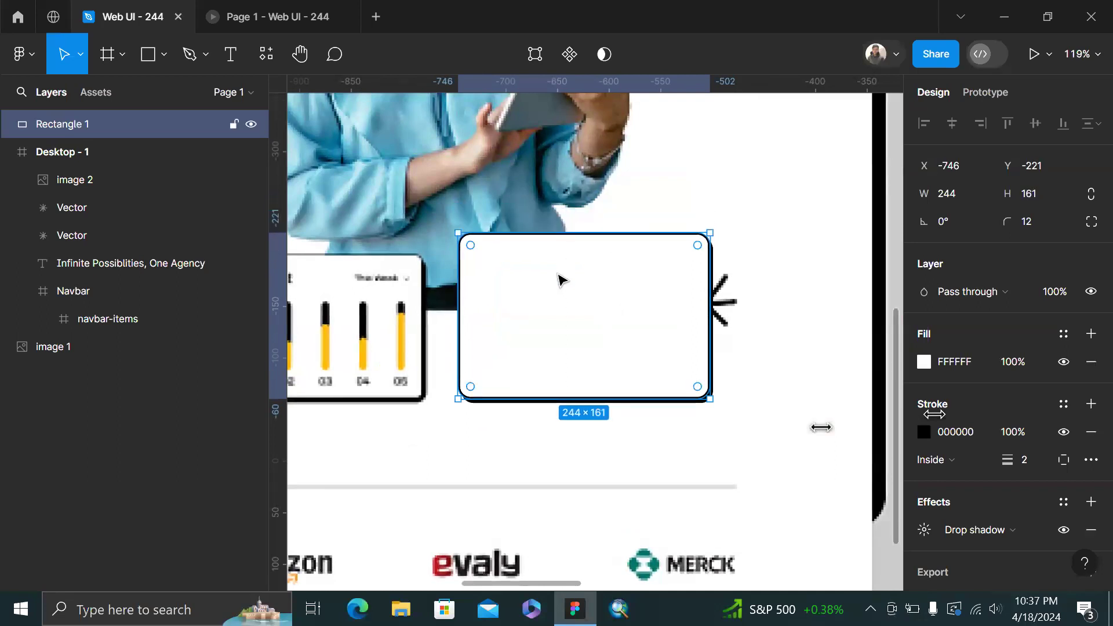
left_click_drag(592, 312, 592, 312)
left_click_drag(709, 313, 687, 313)
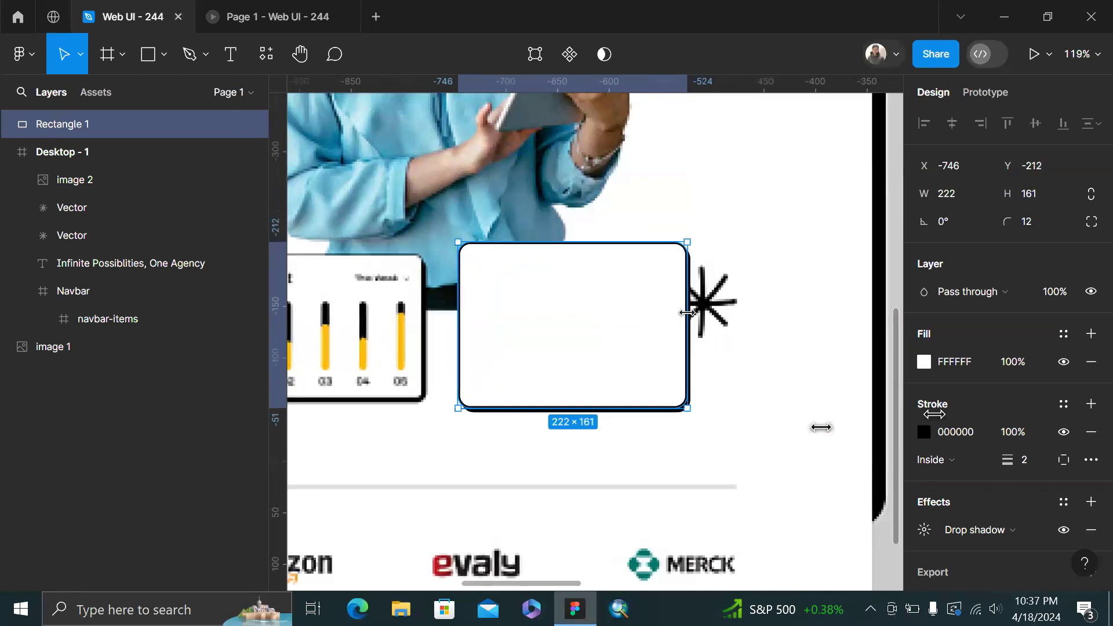
left_click_drag(562, 358, 607, 329)
scroll(636, 316, "left", 3)
scroll(745, 211, "up", 2)
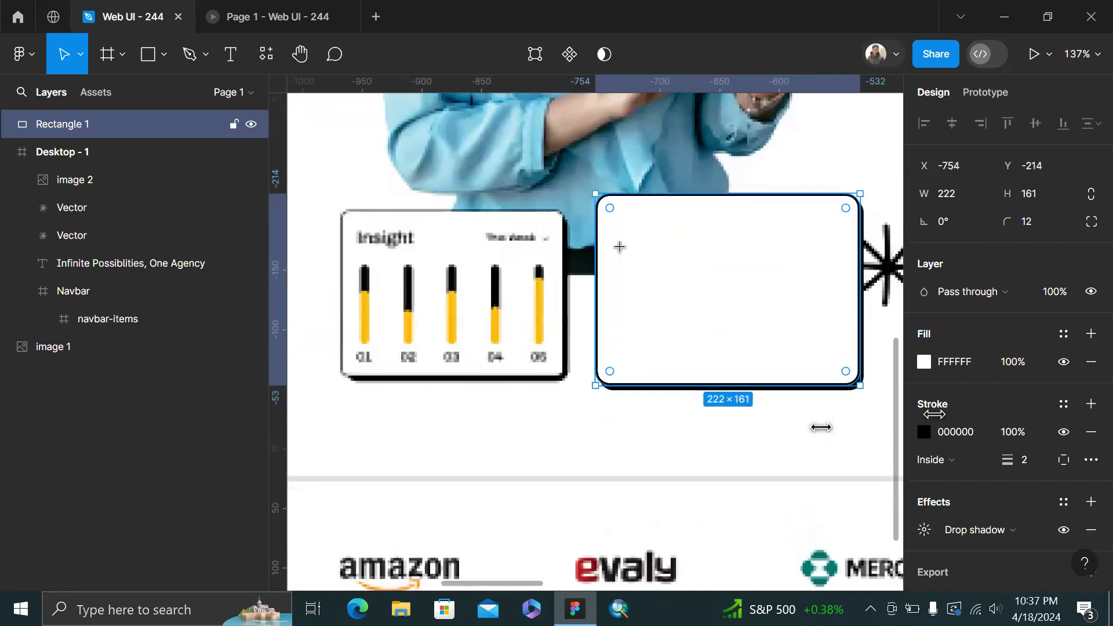
Add the text "Insight" on the white card with font size 16 and fill color 1E1E1E
key("t")
left_click(653, 233)
type("Insight")
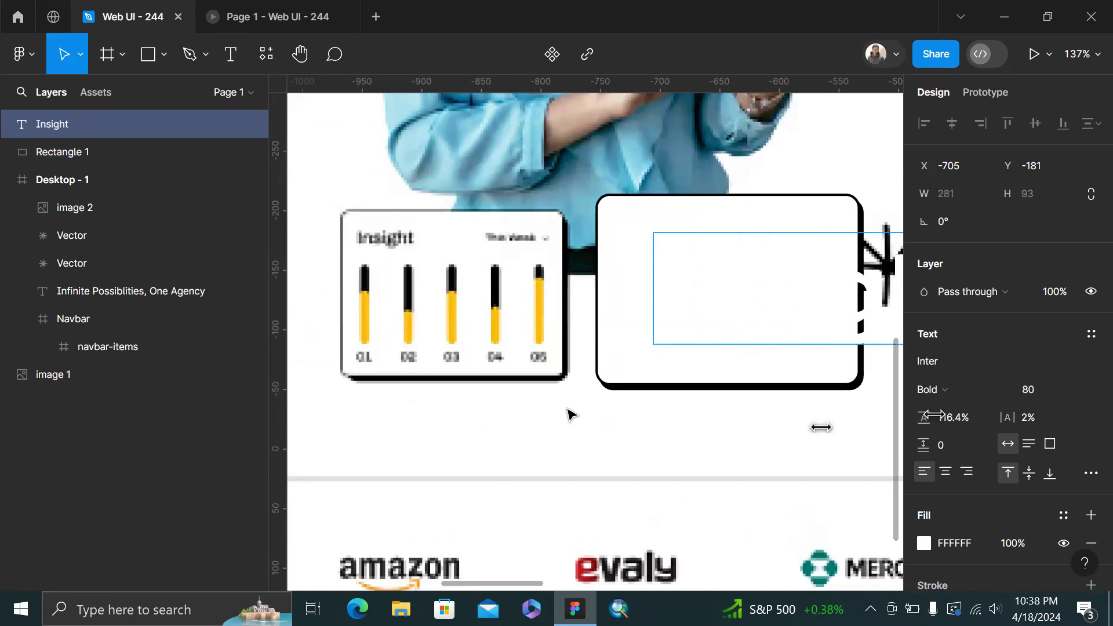
key("Escape")
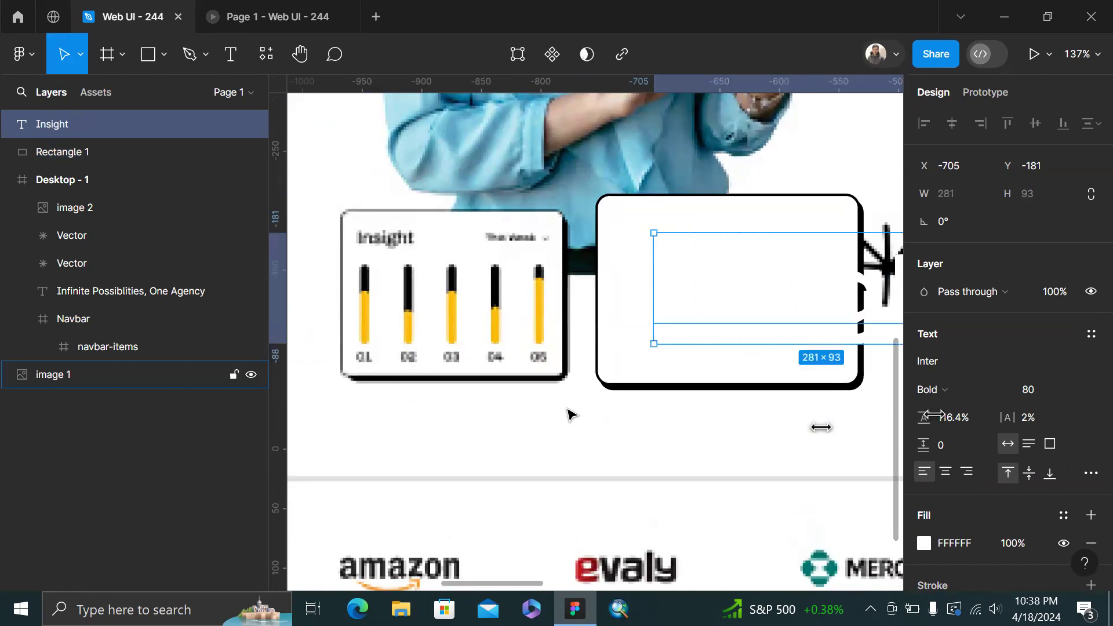
left_click(1046, 388)
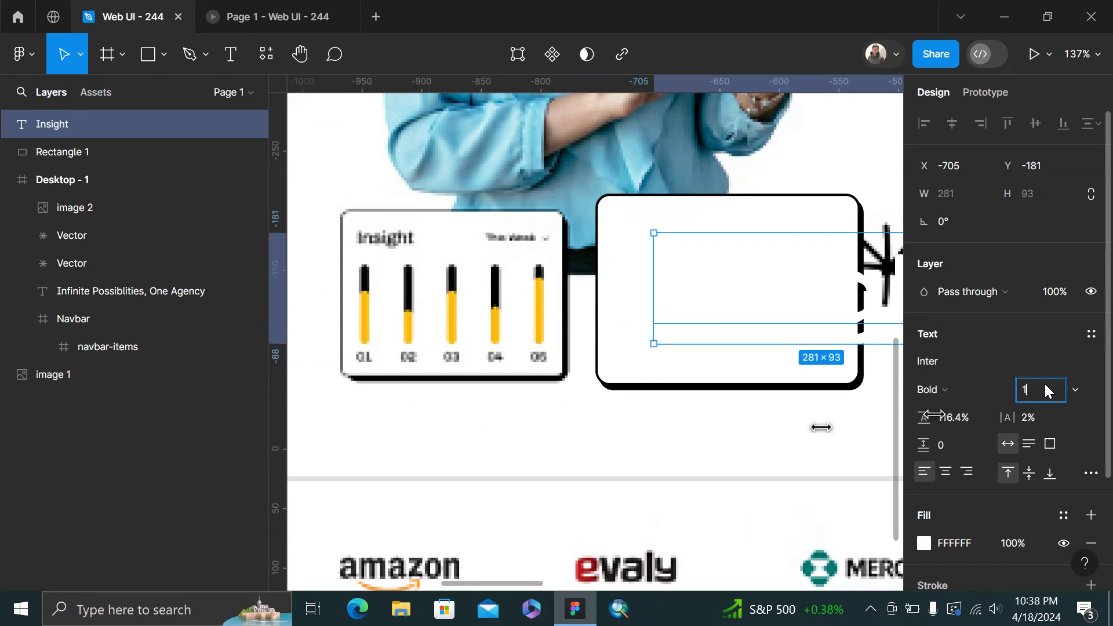
type("16")
key("Return")
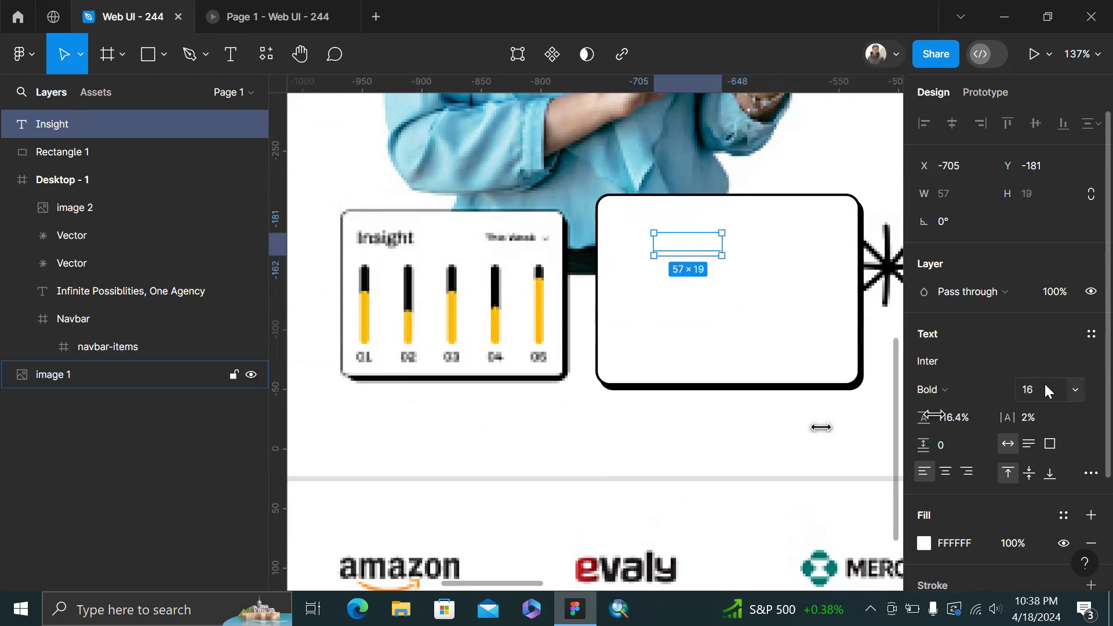
left_click(923, 543)
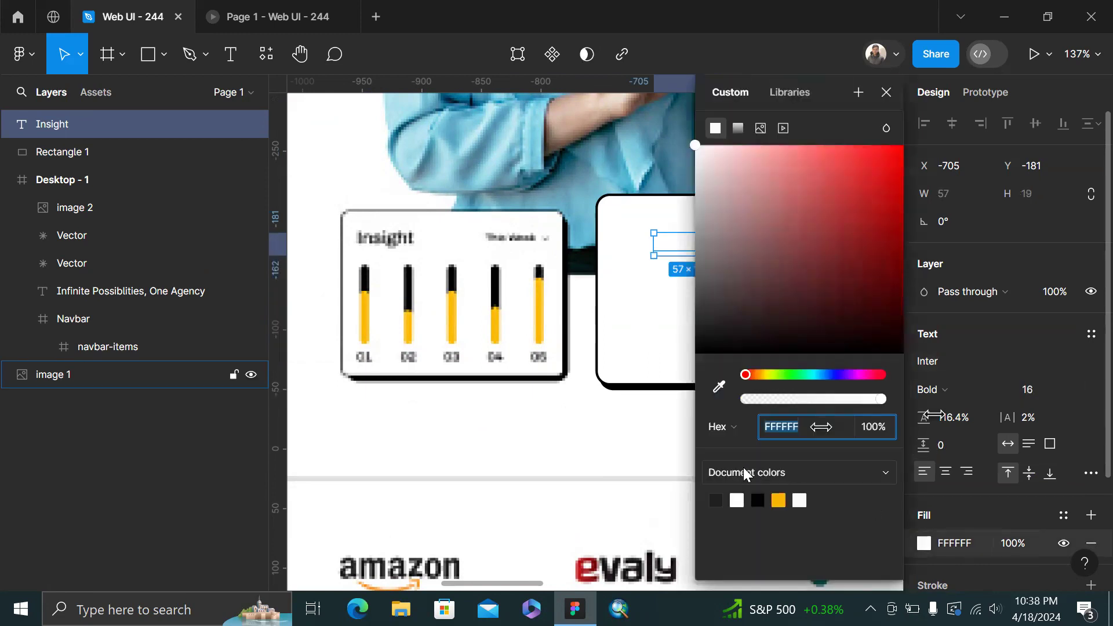
left_click(716, 499)
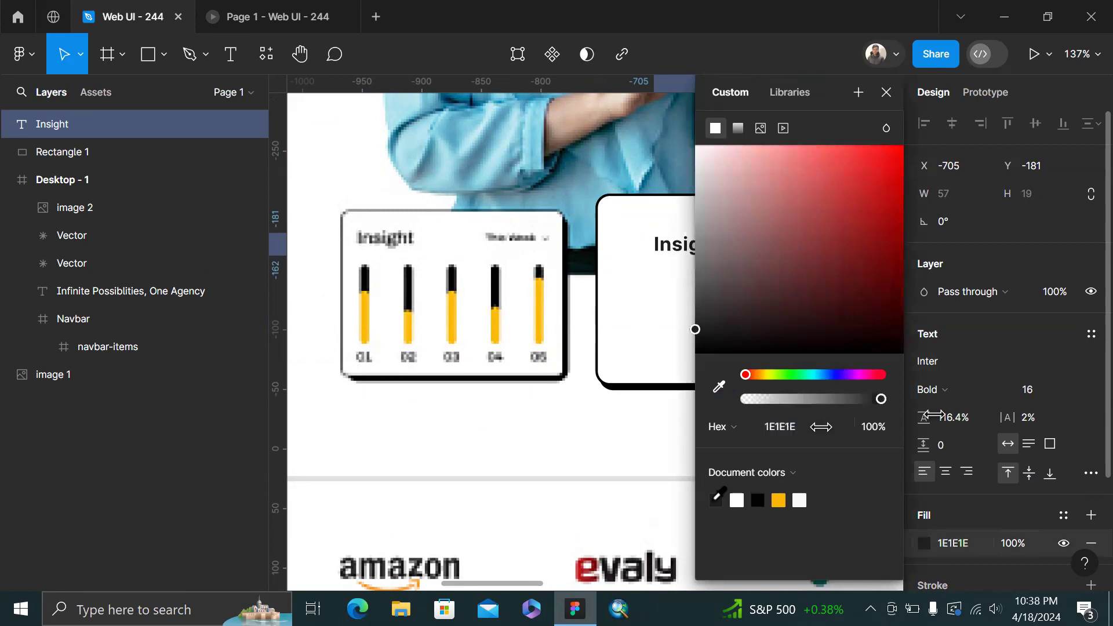
left_click(885, 93)
Set the Insight text to Medium weight with 0% letter spacing
left_click(948, 391)
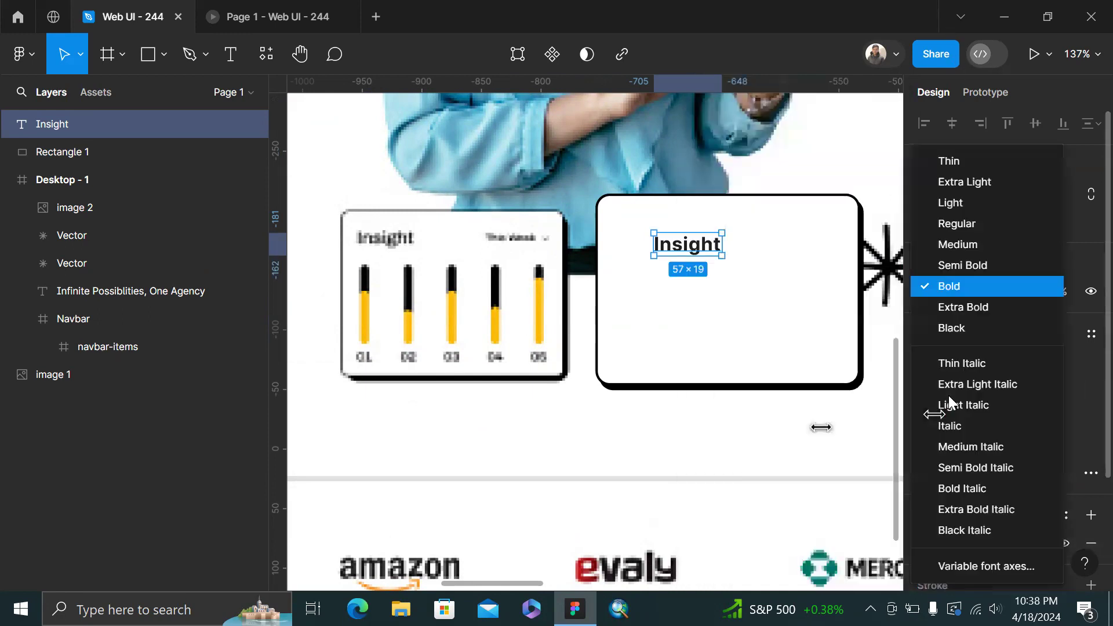
left_click(954, 245)
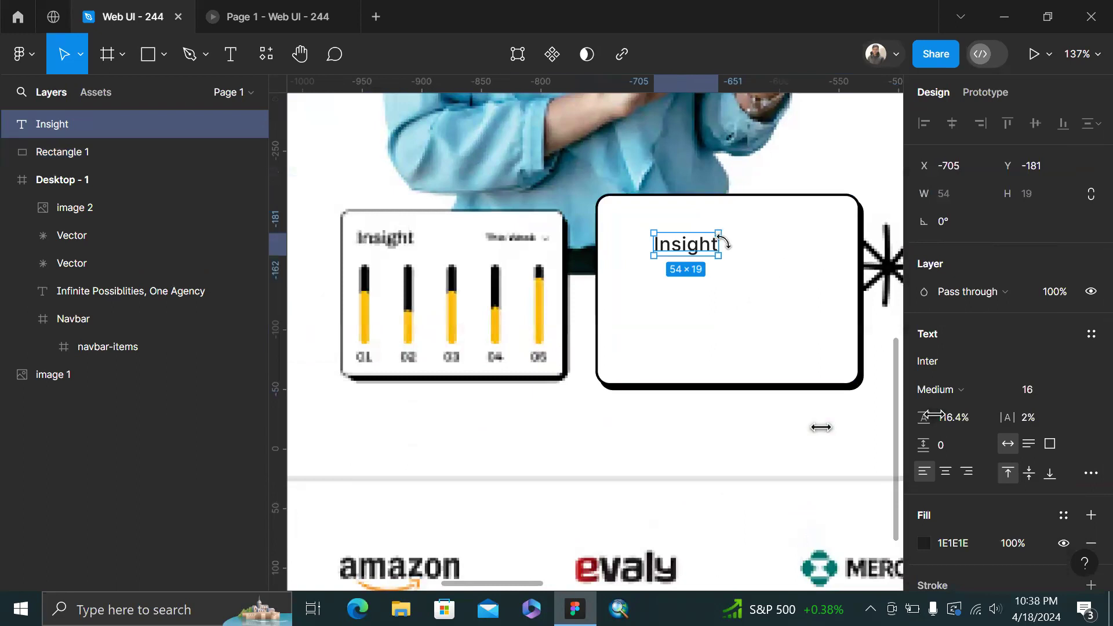
left_click(1050, 413)
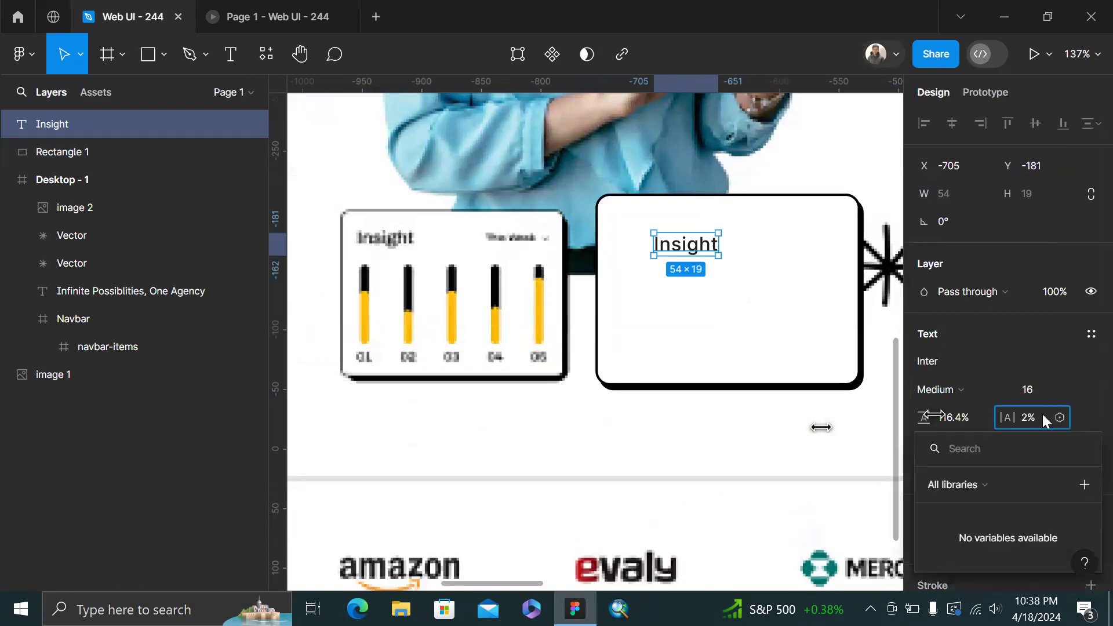
left_click(1041, 412)
type("0")
key("Return")
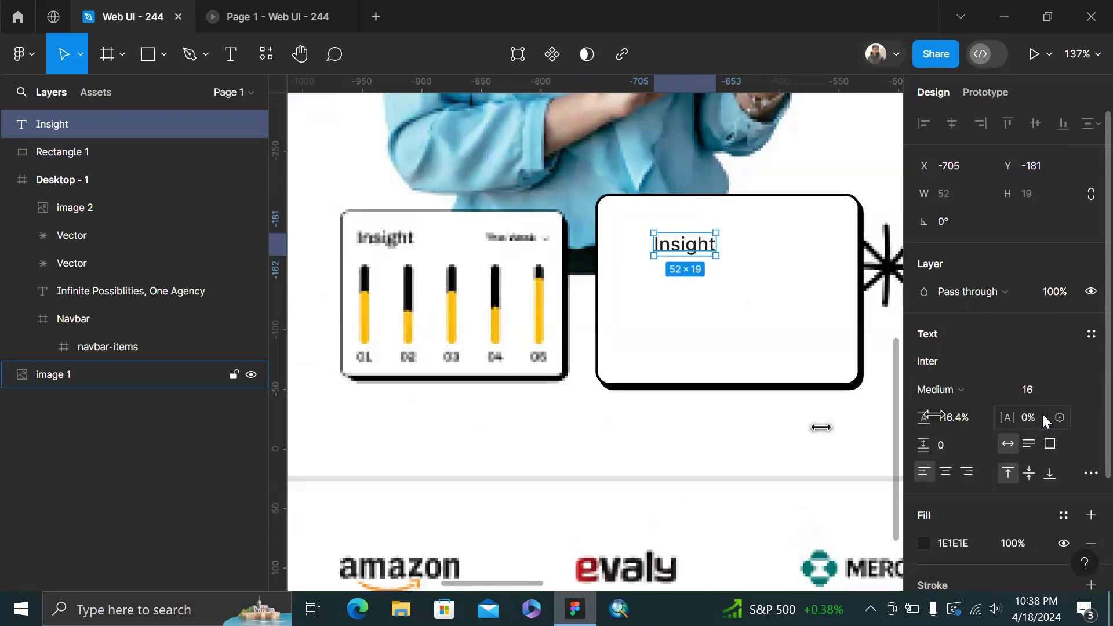
Position the Insight text in the white card's upper-left corner at X -734, Y -190, checking its spacing to the card edges
left_click_drag(679, 248, 645, 238)
key("alt")
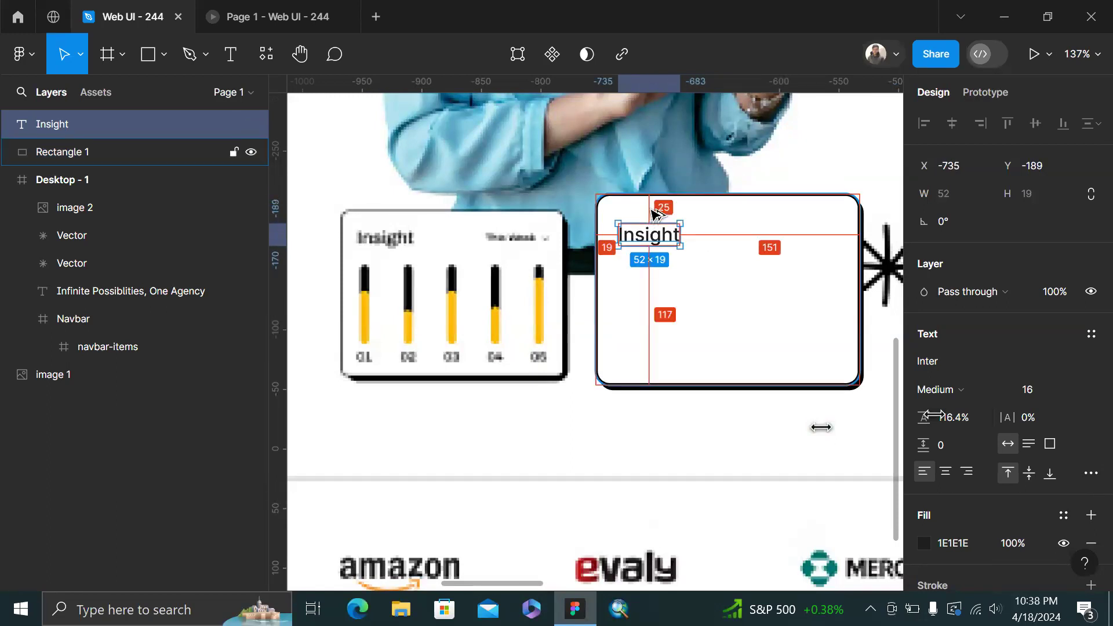
key("Right")
key("Up")
key("alt")
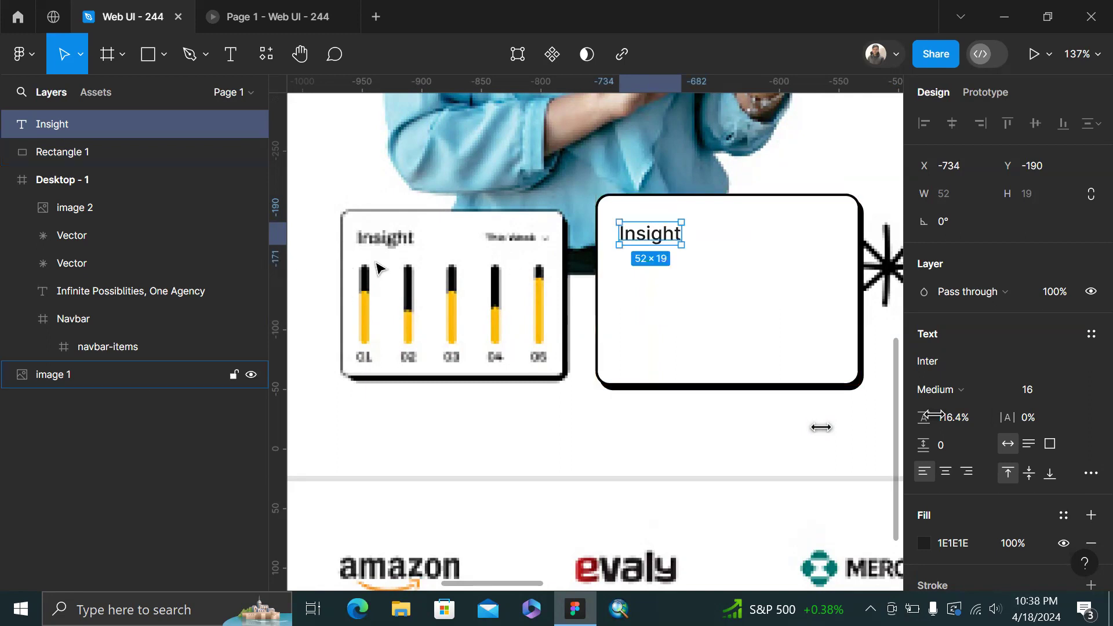
Draw a narrow vertical bar under the Insight text, give it corner radius 100 and size it to 8 × 70
key("r")
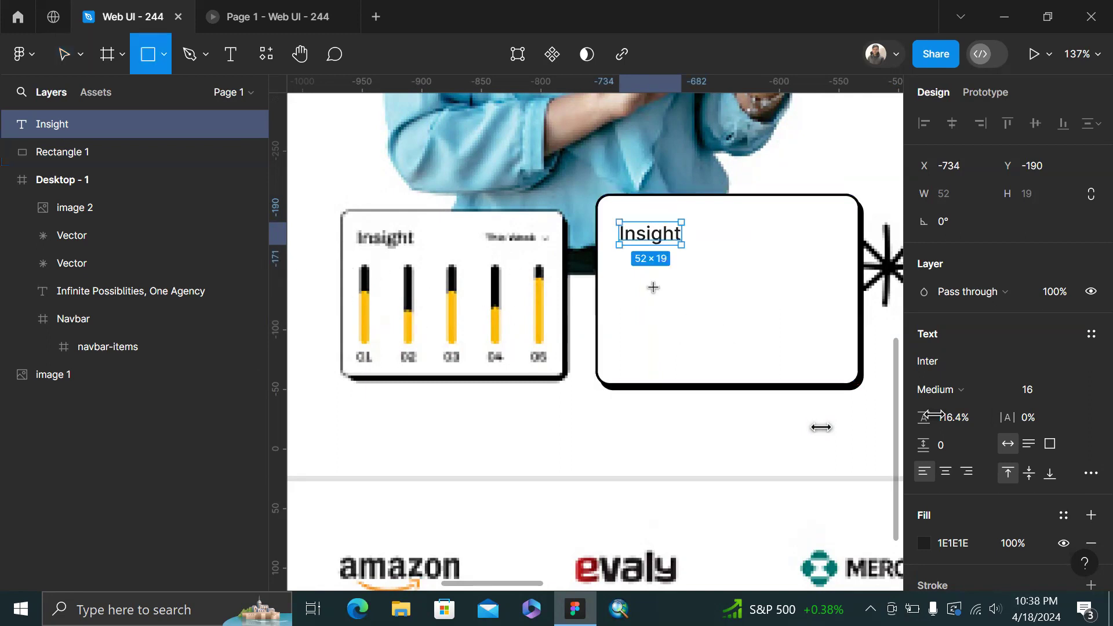
left_click_drag(623, 263, 626, 346)
left_click(1056, 231)
key("Return")
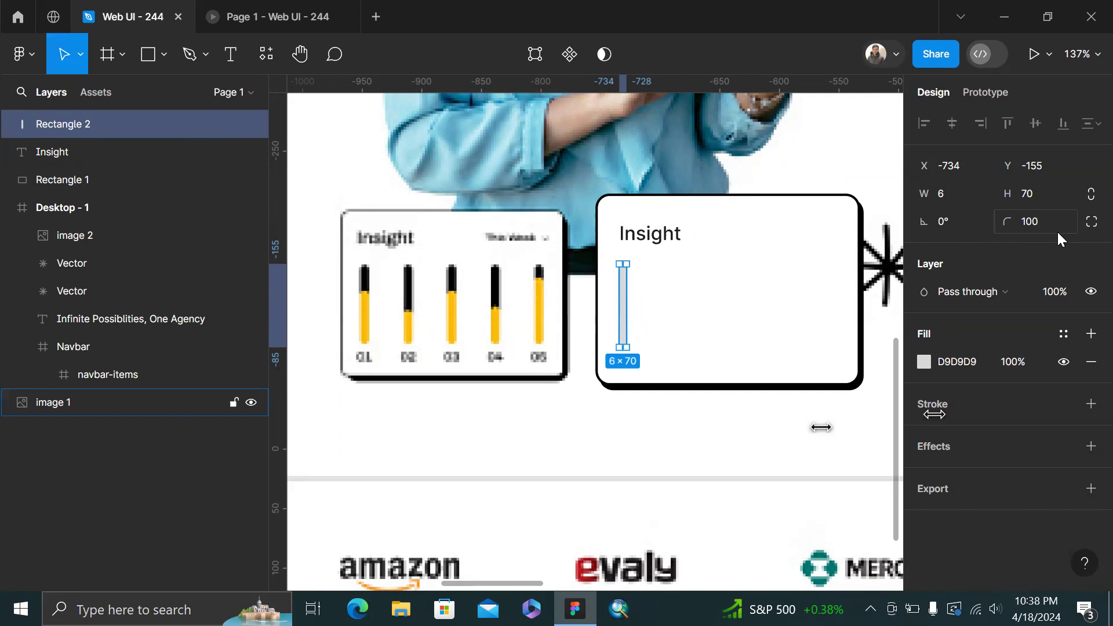
scroll(675, 251, "up", 5)
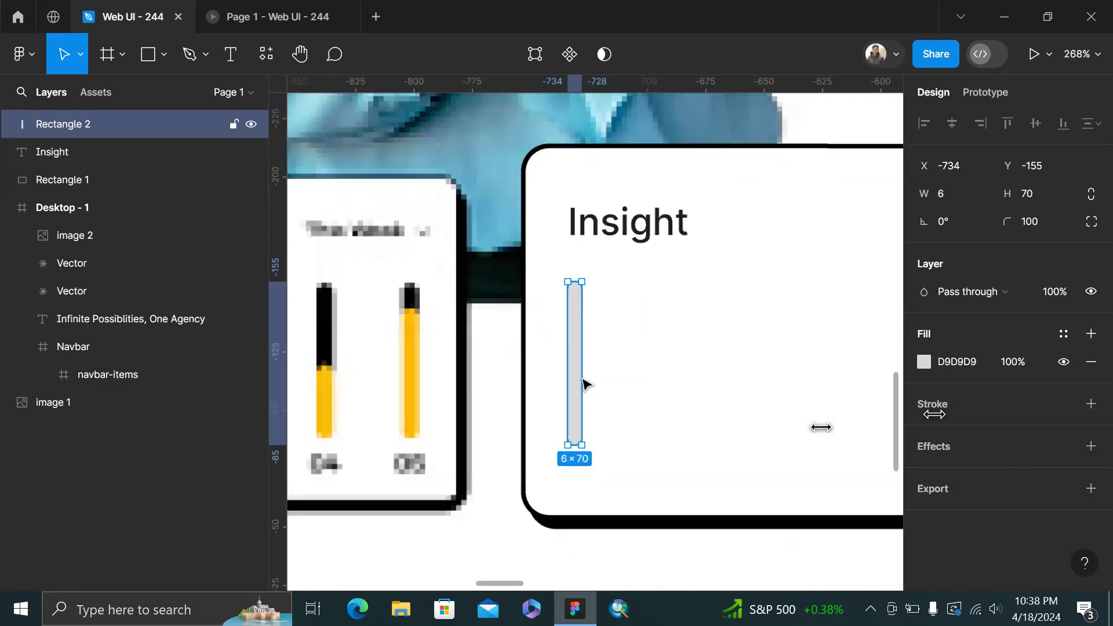
left_click_drag(582, 382, 587, 383)
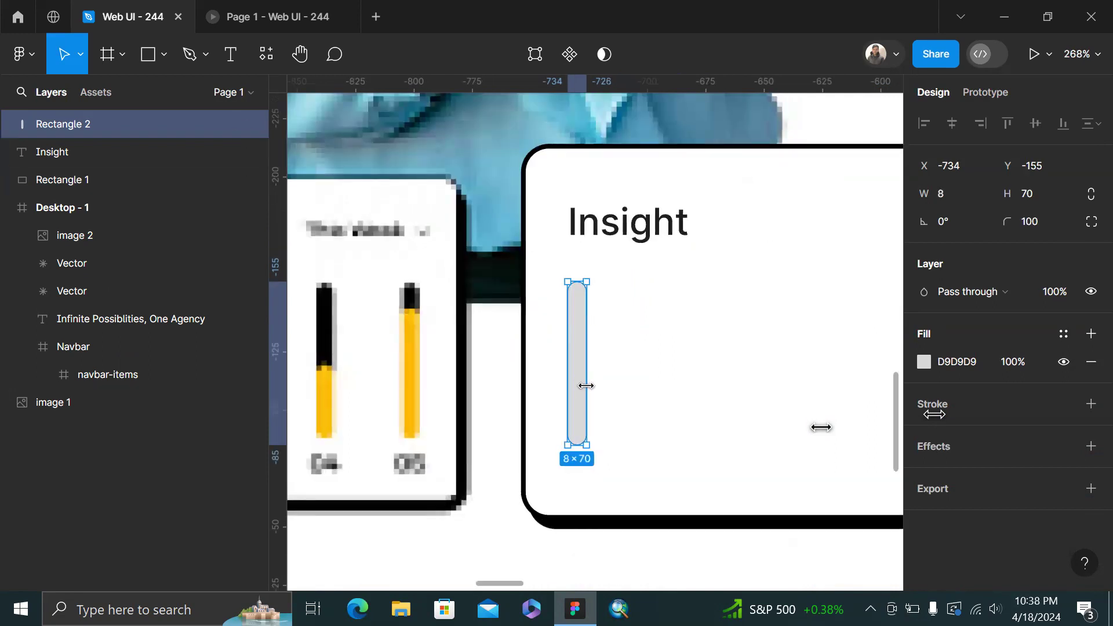
Fill the narrow vertical bar under Insight with black 000000 sampled from the reference chart bars
key("i")
left_click(335, 330)
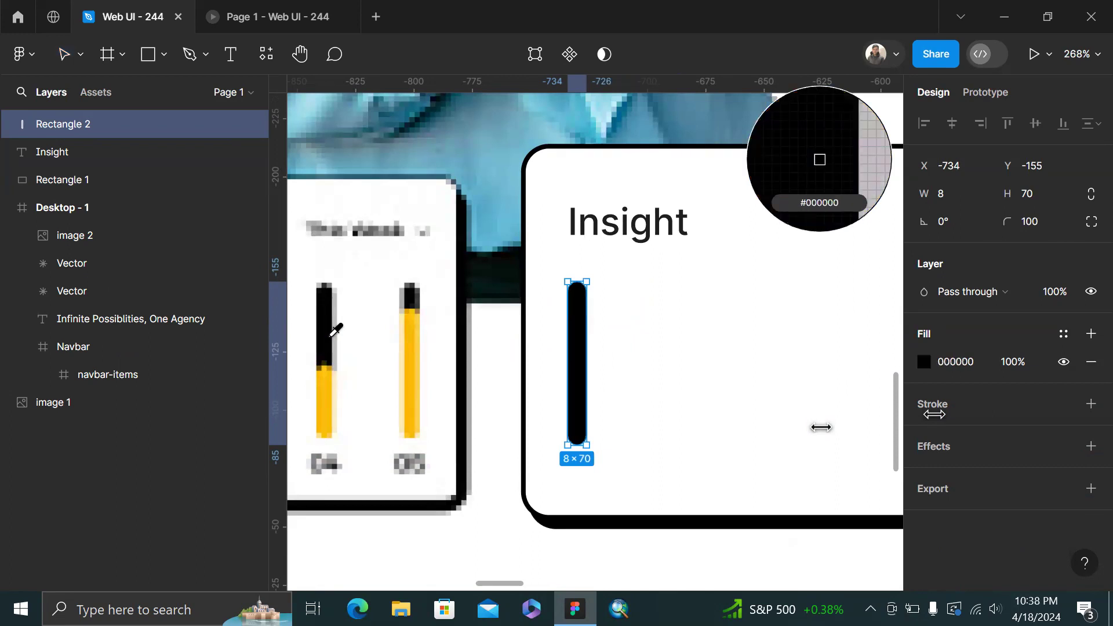
scroll(769, 348, "up", 3)
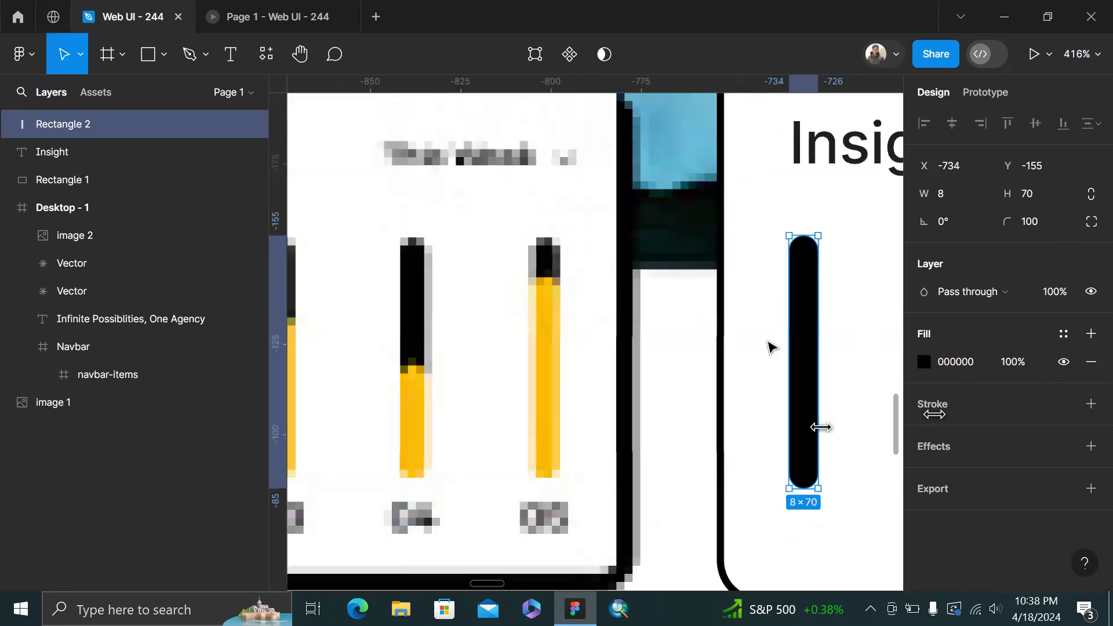
scroll(770, 347, "down", 4)
Overlay the black bar with a bottom-aligned duplicate 44 high in yellow FCB90A sampled from the reference, and group the two
key("ctrl+d")
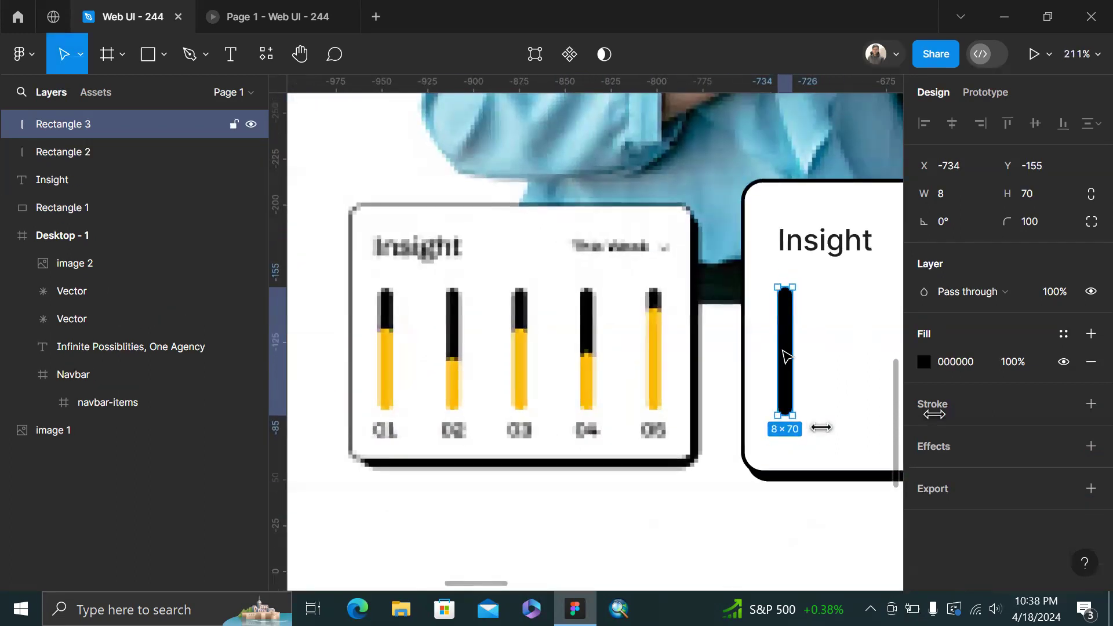
left_click_drag(785, 322, 785, 344)
key("i")
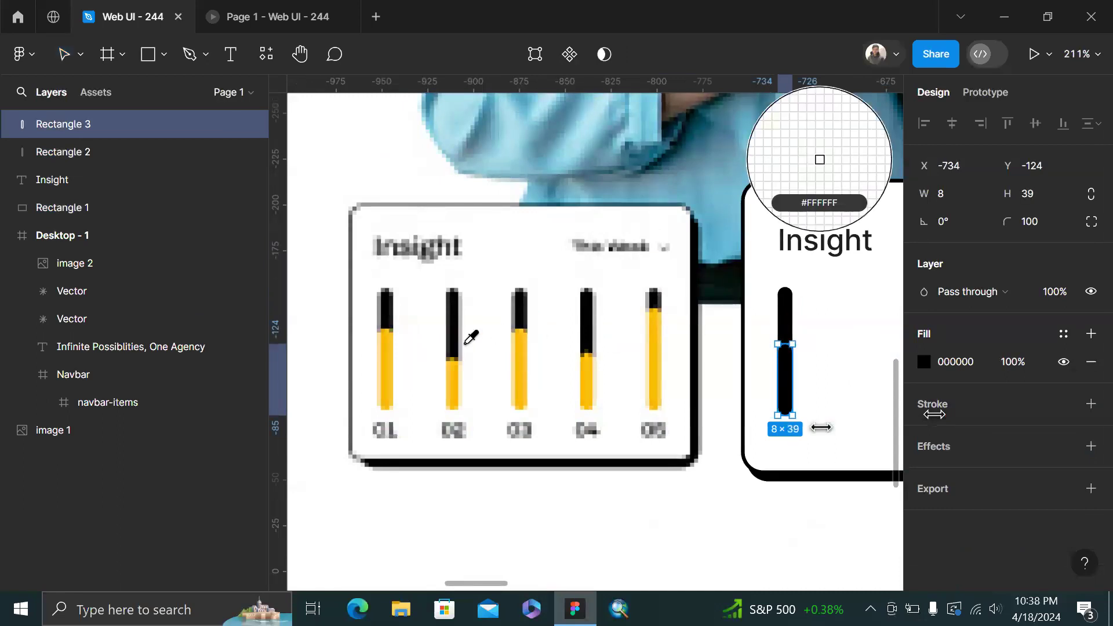
left_click(390, 355)
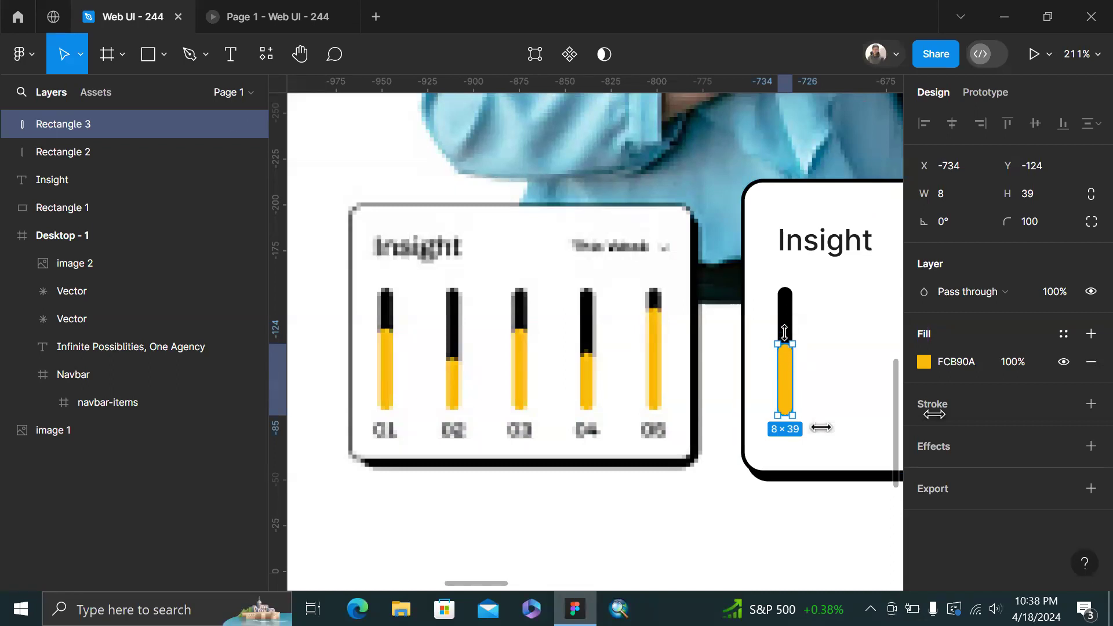
left_click(786, 316, "shift")
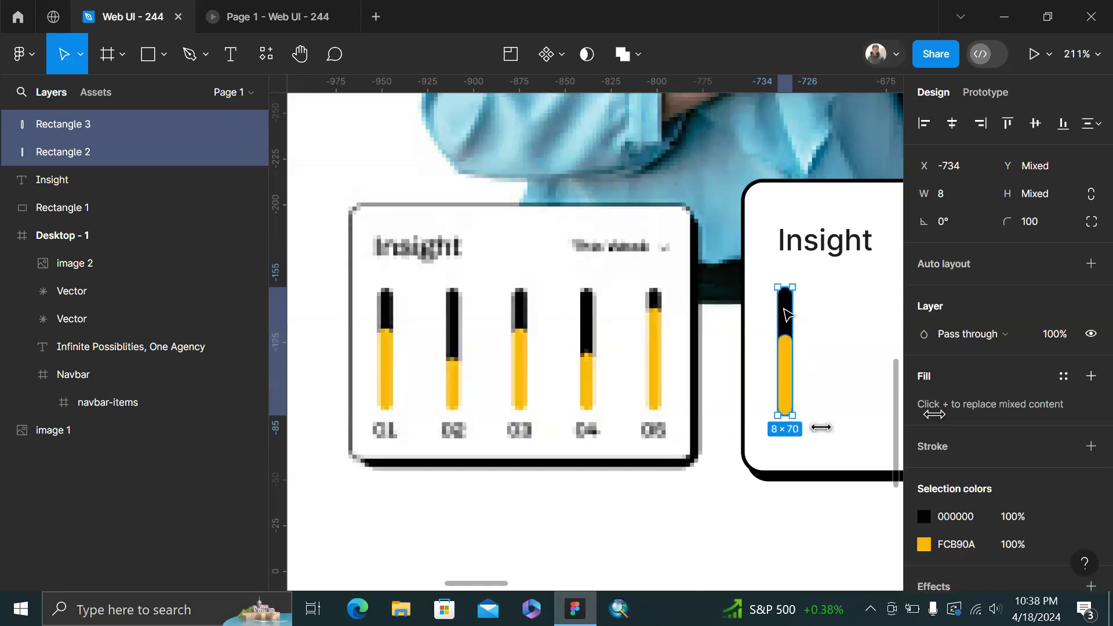
key("ctrl+g")
Duplicate the grouped bar to its right at X -690 and shorten the copy's yellow part to a height of 26
scroll(753, 324, "right", 3)
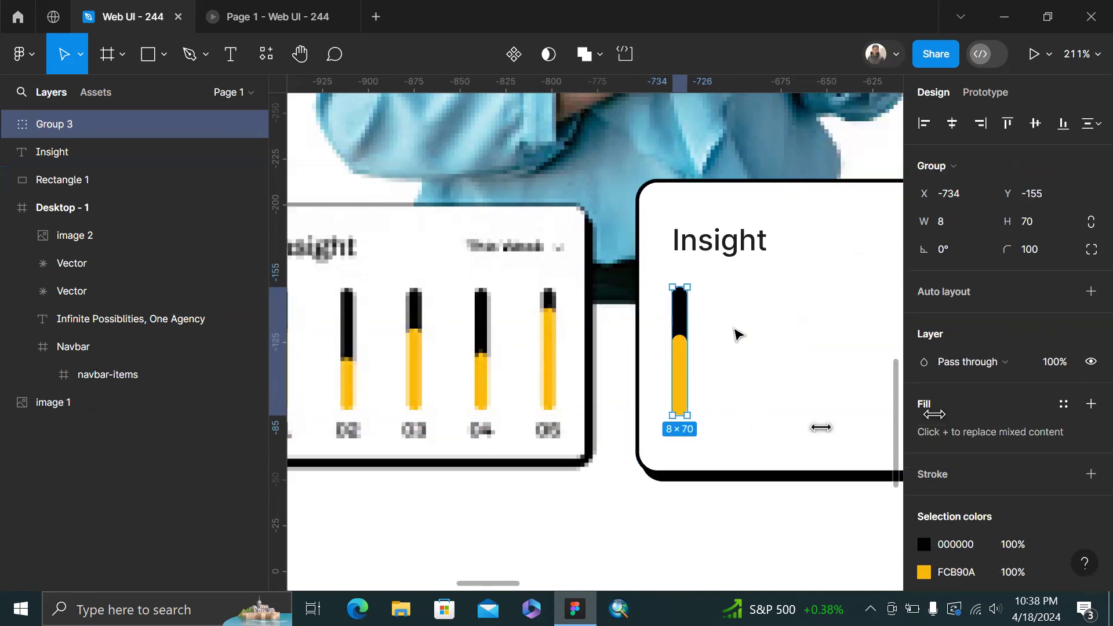
left_click_drag(684, 352, 758, 370)
double_click(759, 371)
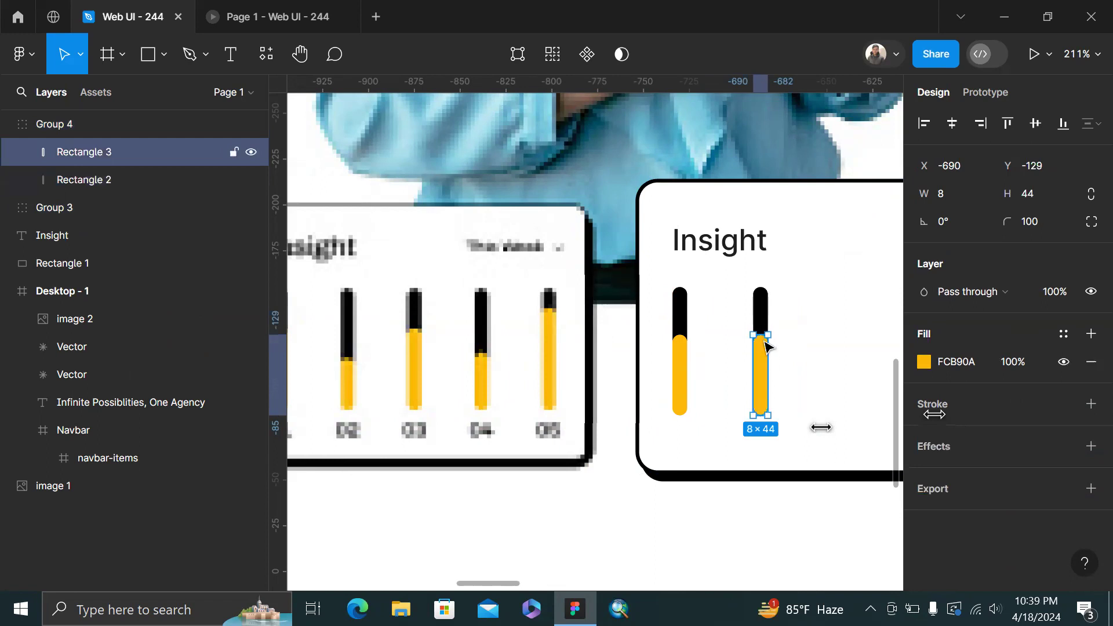
left_click_drag(758, 333, 758, 367)
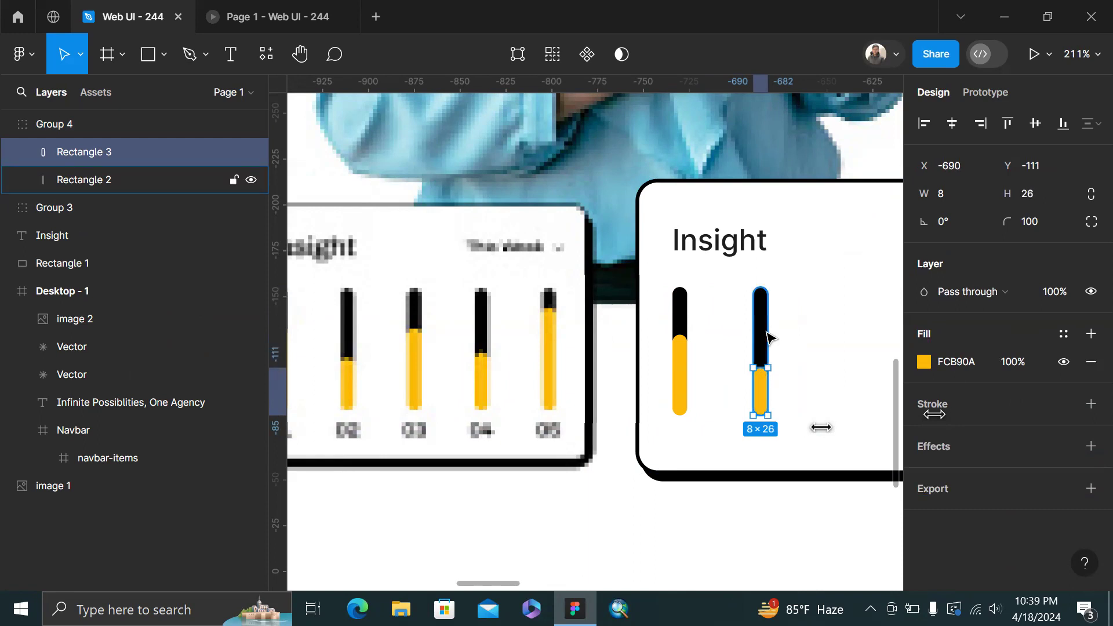
left_click(766, 335)
scroll(765, 334, "down", 3, "ctrl")
left_click(794, 343)
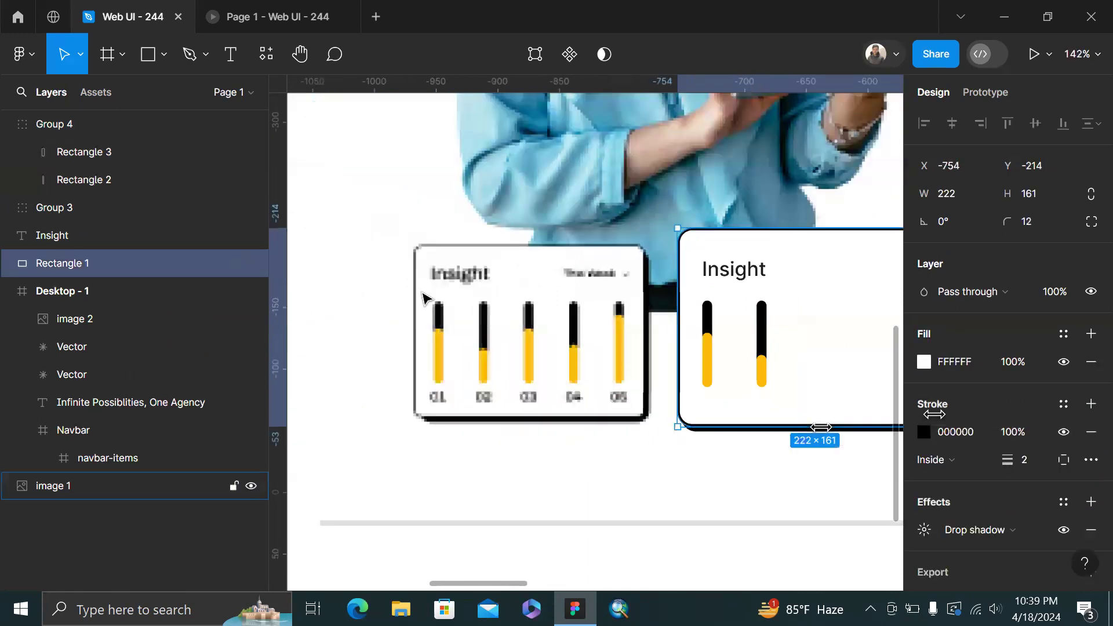
Move the second bar closer to the first and duplicate it three times at equal spacing to form a row of five bars
left_click(763, 346)
scroll(765, 348, "right", 3)
scroll(765, 347, "down", 1)
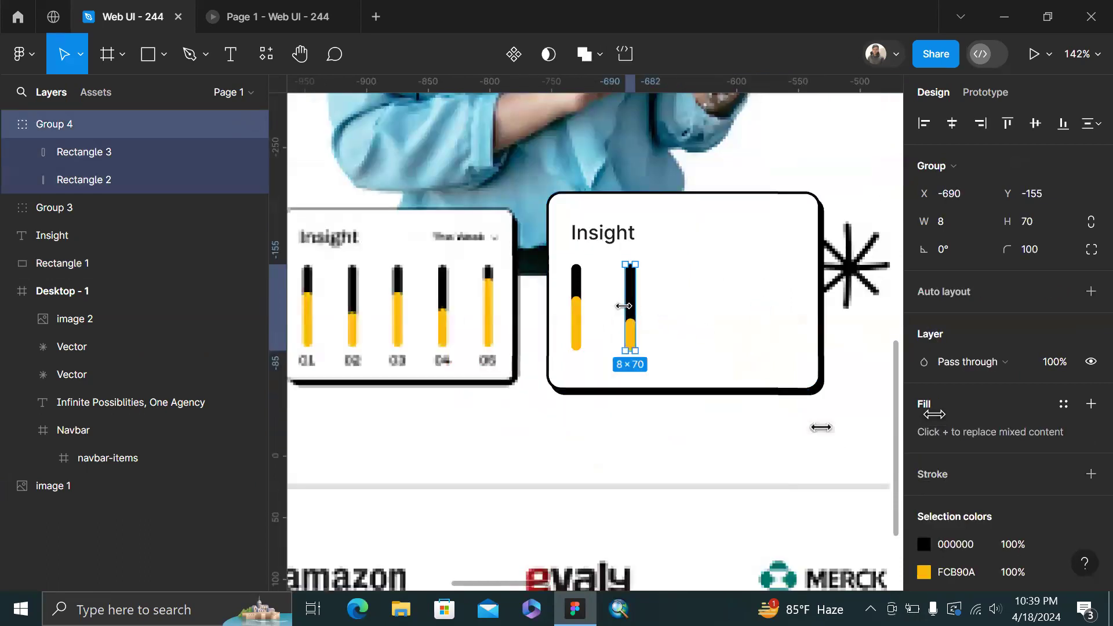
left_click_drag(632, 309, 661, 317)
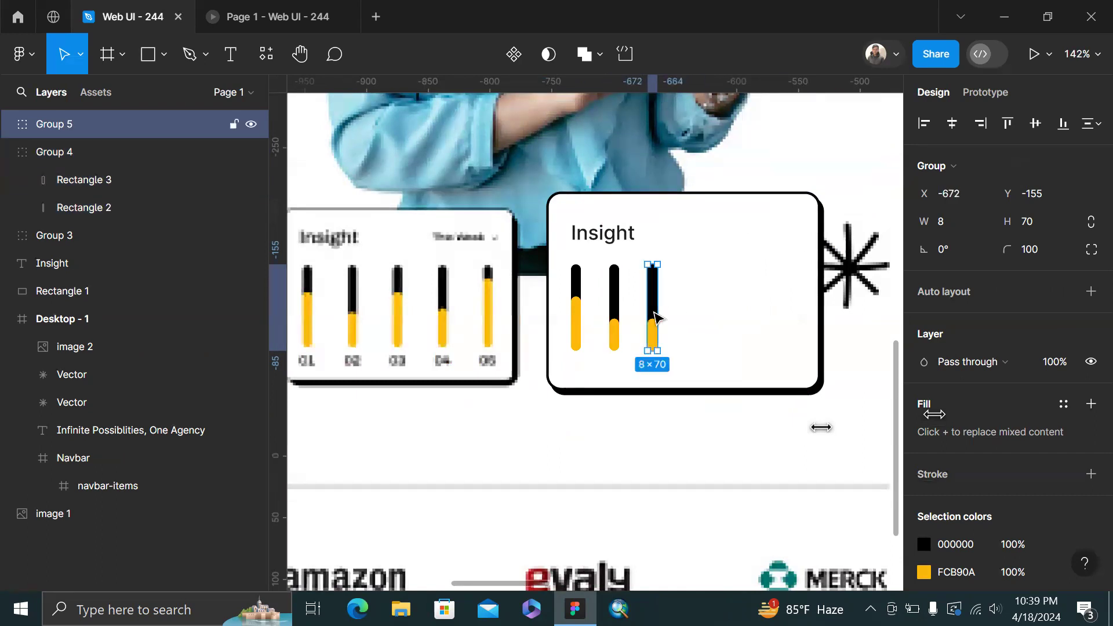
key("ctrl+d")
key("ctrl+d")
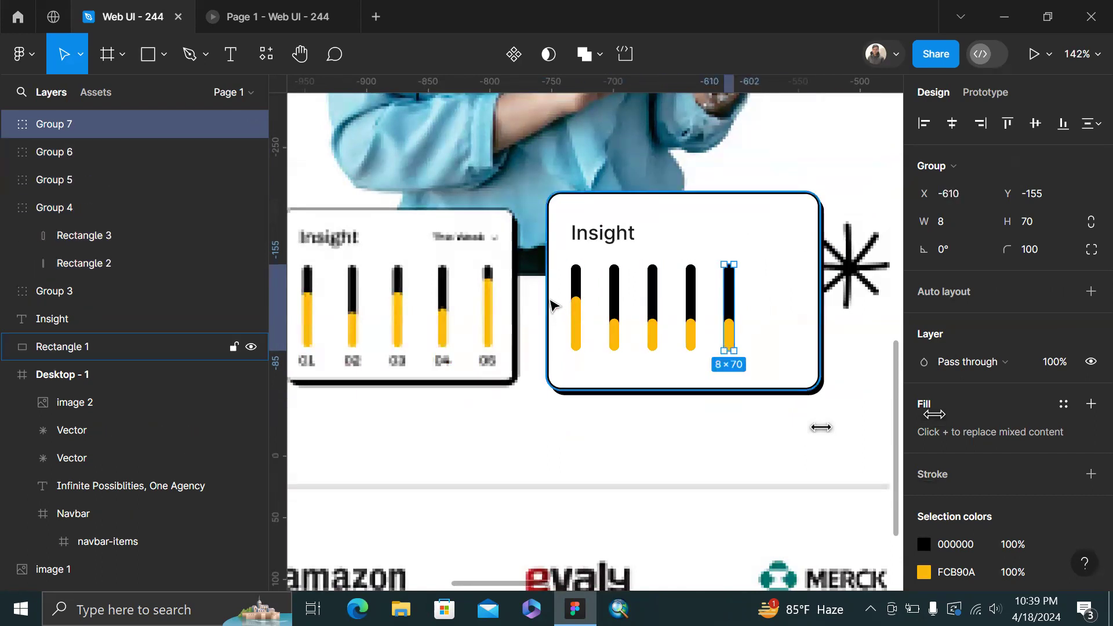
Try horizontal spacings of 48 and 36 for the five bars, and set their spacing to 32
left_click_drag(565, 311, 740, 356)
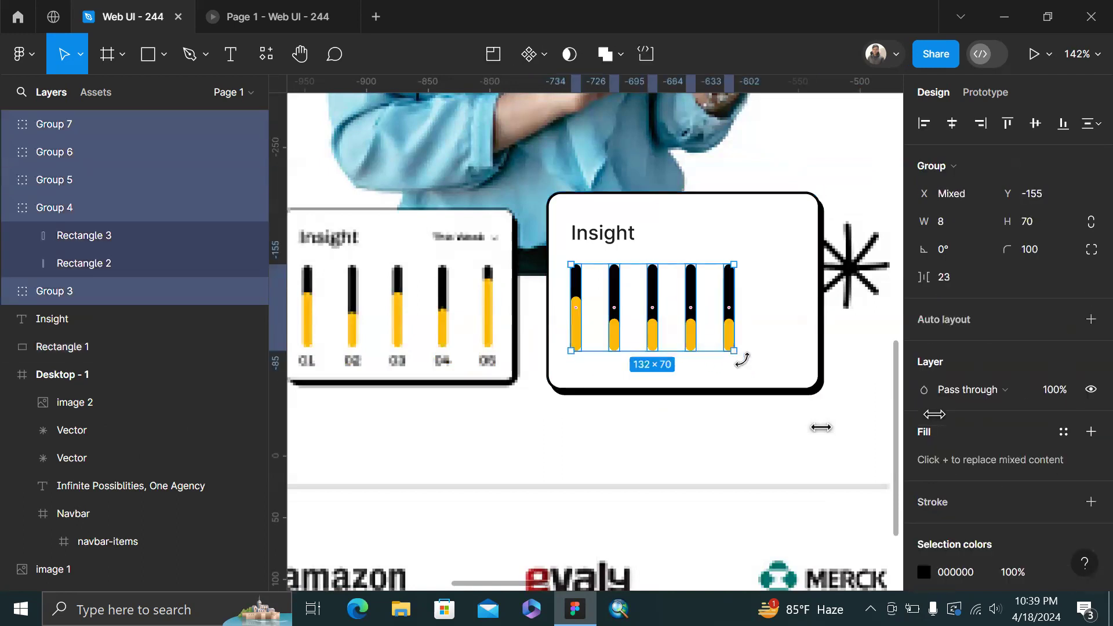
left_click(9, 210)
left_click(963, 277)
type("48")
key("Return")
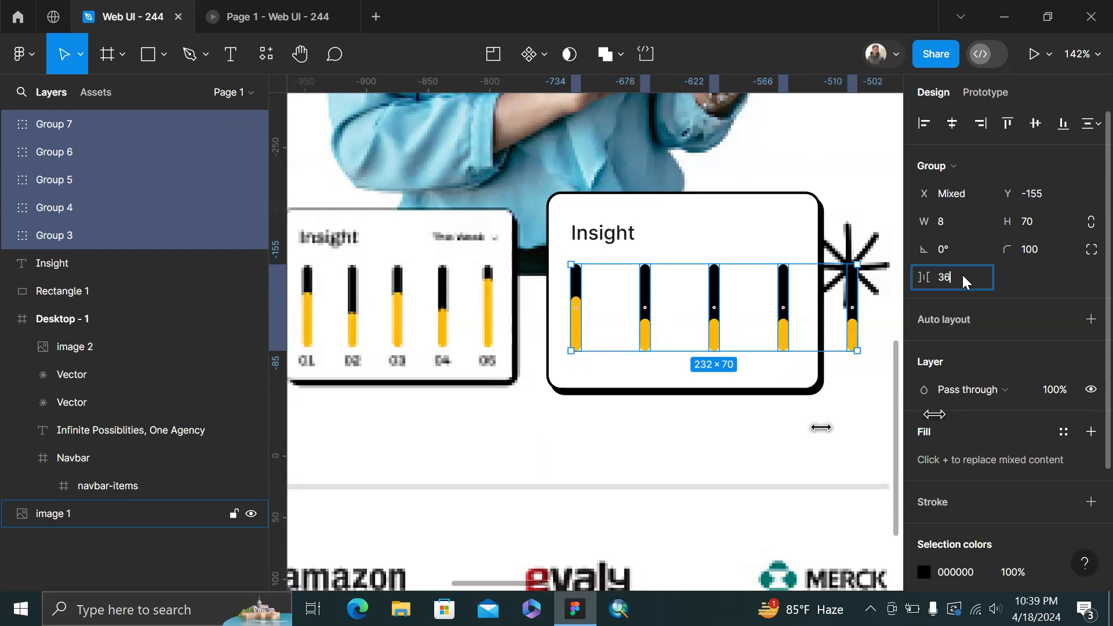
type("36")
key("Return")
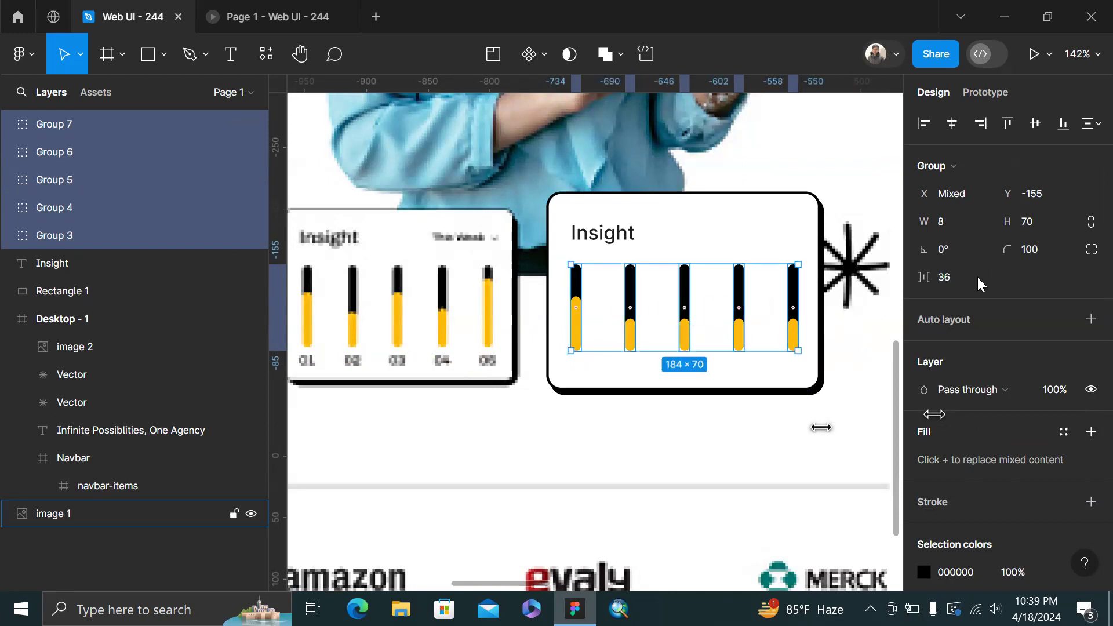
left_click(962, 270)
type("32")
key("Return")
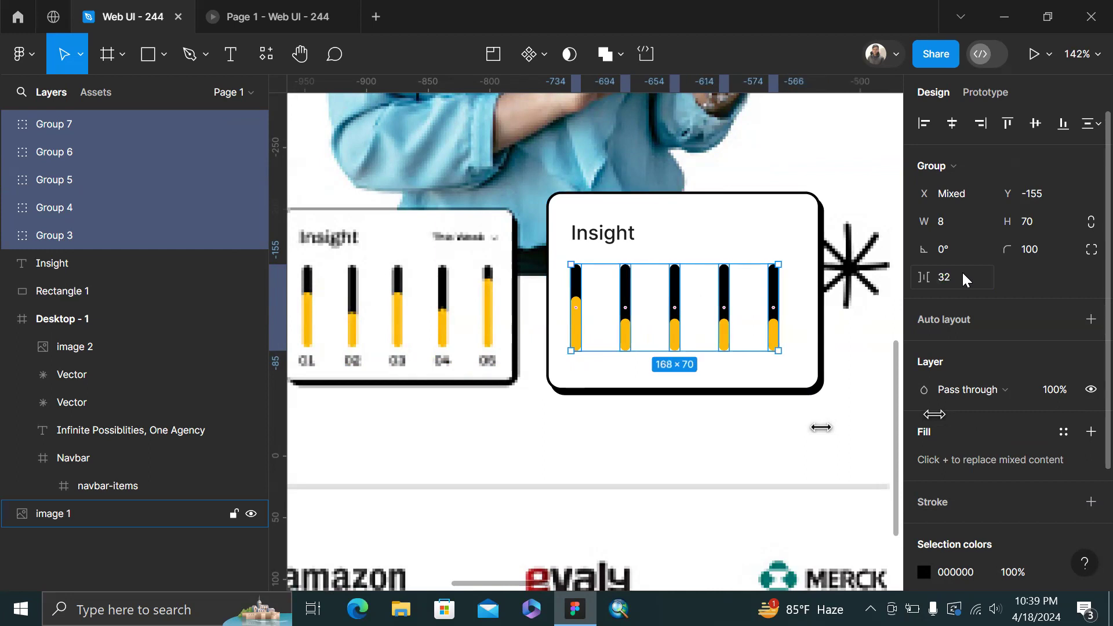
Group the five bars and centre the group horizontally on the white card
key("ctrl+g")
left_click(728, 217, "shift")
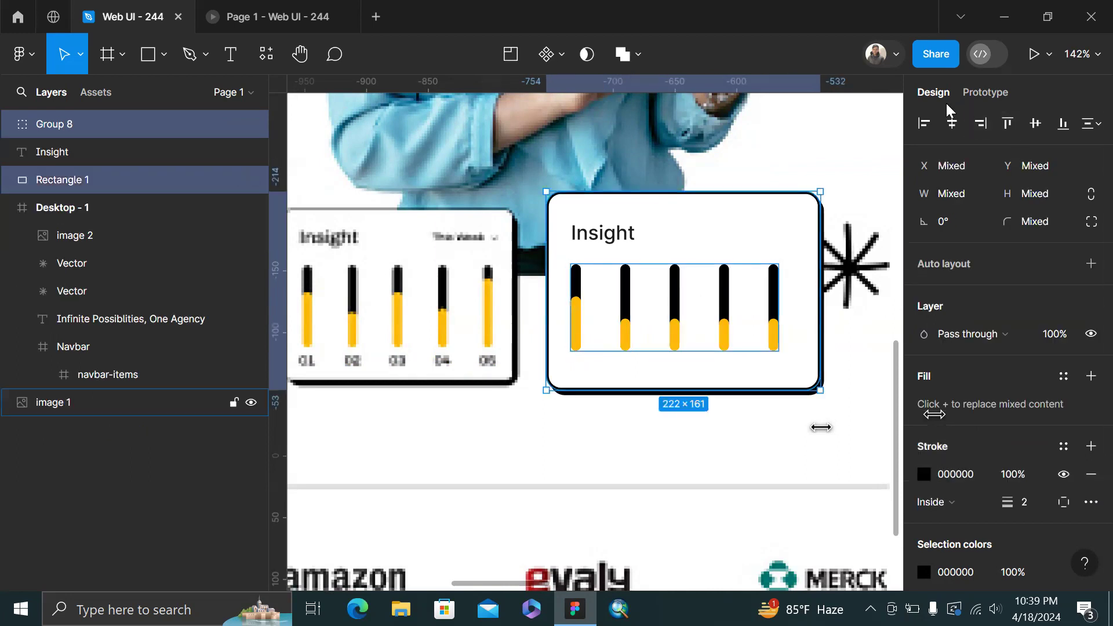
left_click(953, 123)
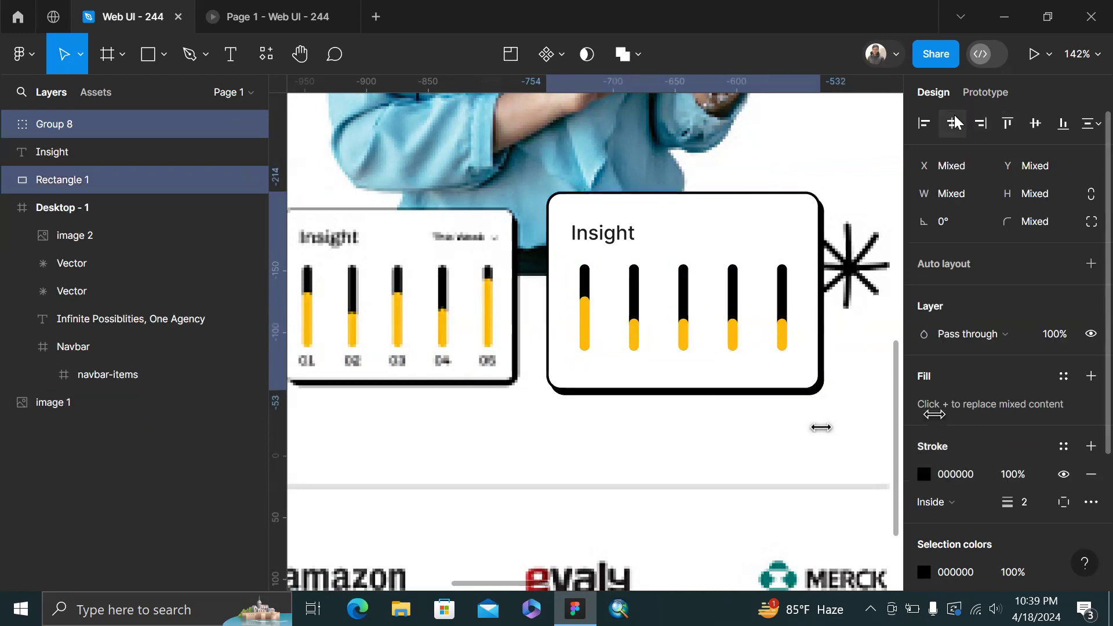
Extend the yellow part of the third bar upward to a height of 48, following the reference chart
left_click(639, 303)
scroll(641, 303, "up", 3)
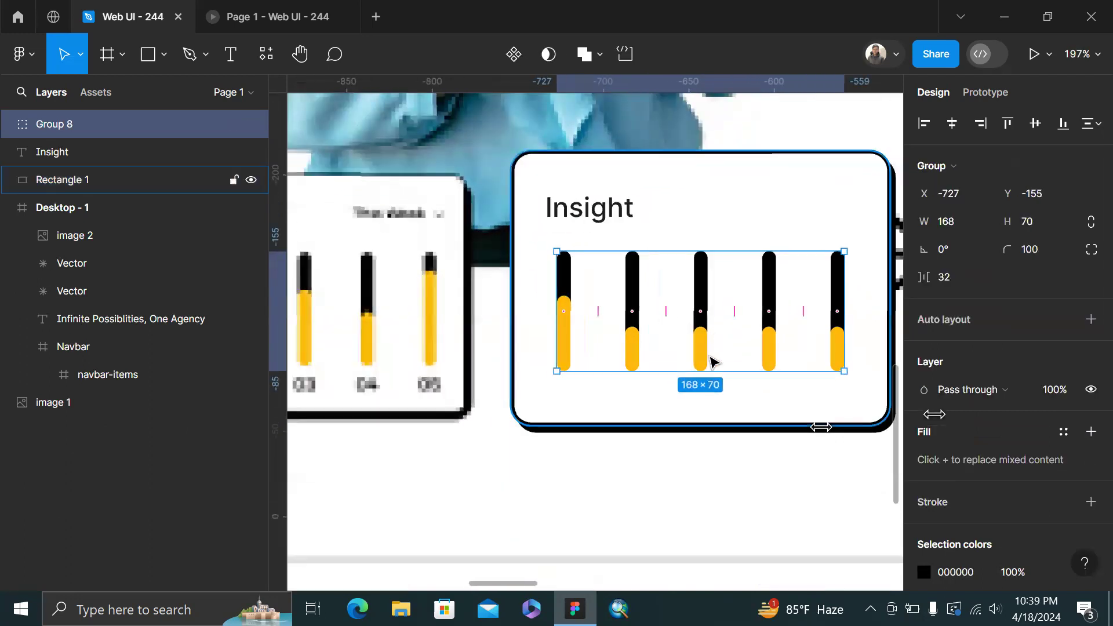
scroll(703, 356, "down", 1)
scroll(702, 356, "left", 3)
scroll(705, 359, "down", 1)
scroll(703, 355, "right", 3)
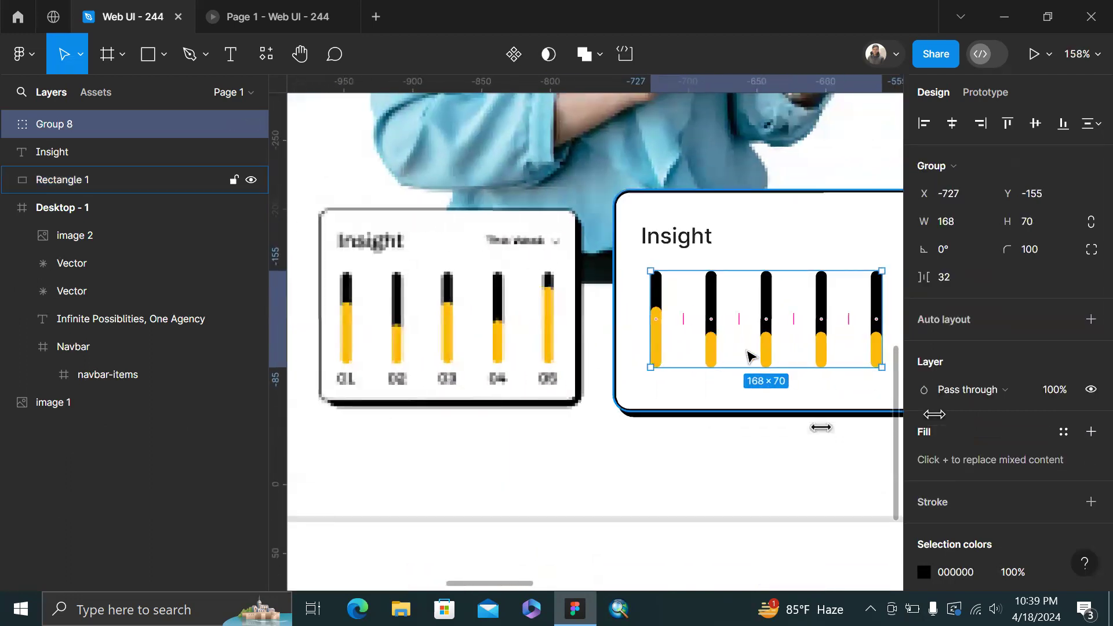
left_click(770, 355, "ctrl")
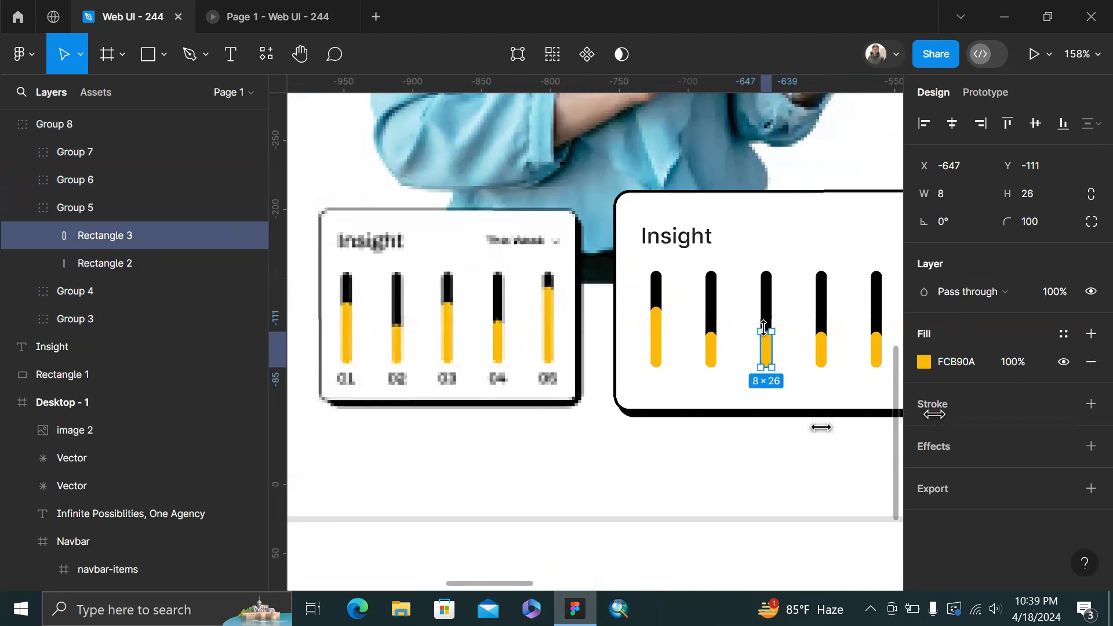
left_click_drag(764, 329, 765, 301)
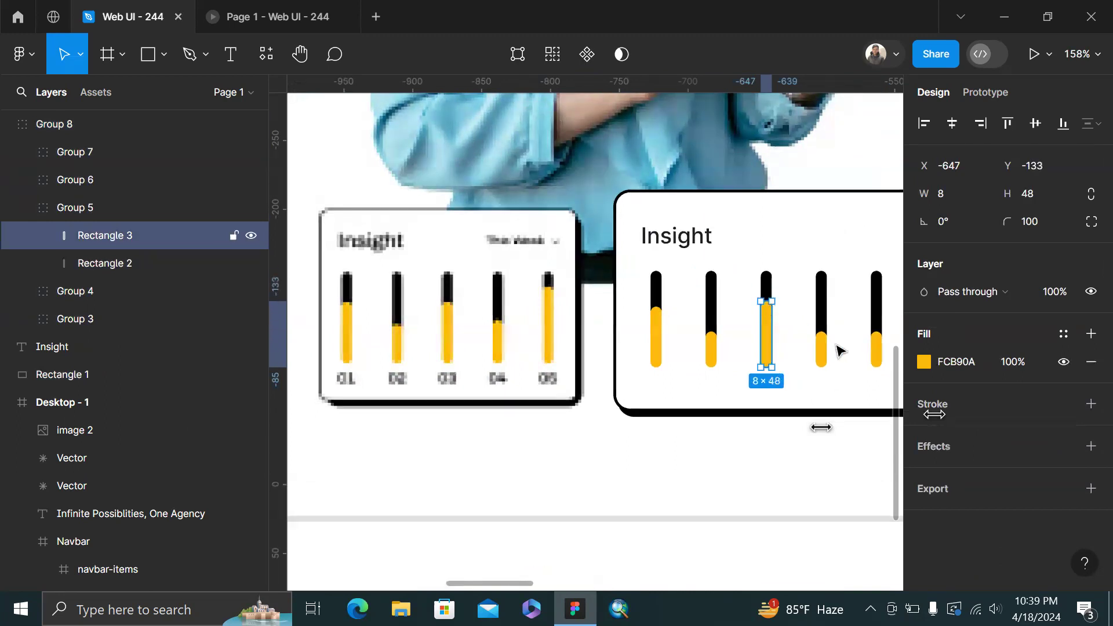
Extend the yellow parts of the fourth and fifth bars upward to heights of 33 and 59
left_click(823, 343, "ctrl")
left_click_drag(819, 329, 821, 321)
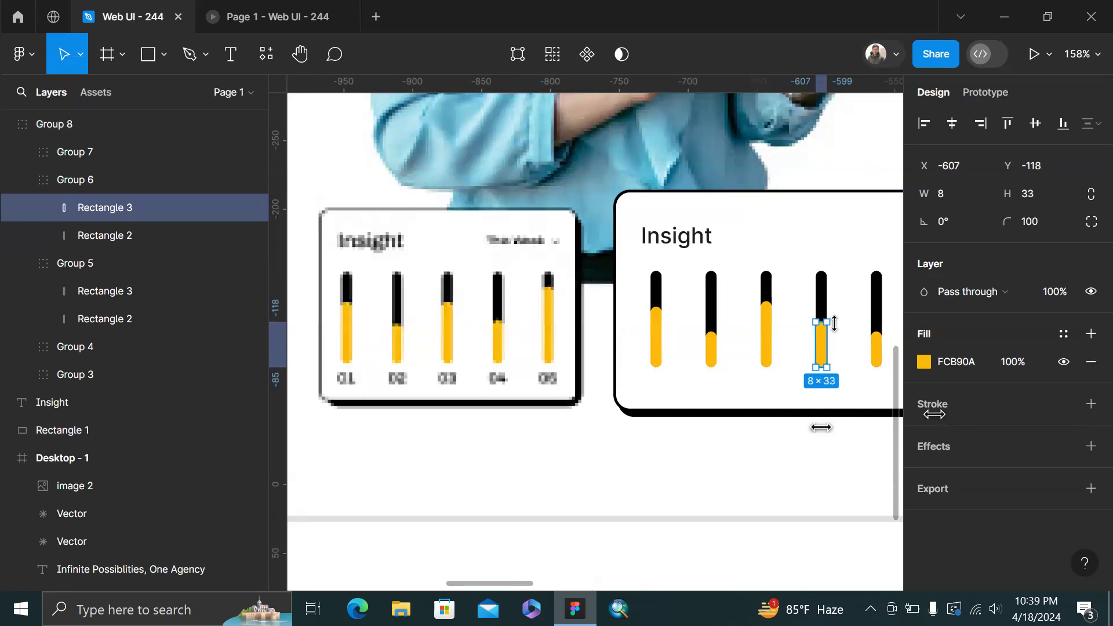
left_click(875, 347, "ctrl")
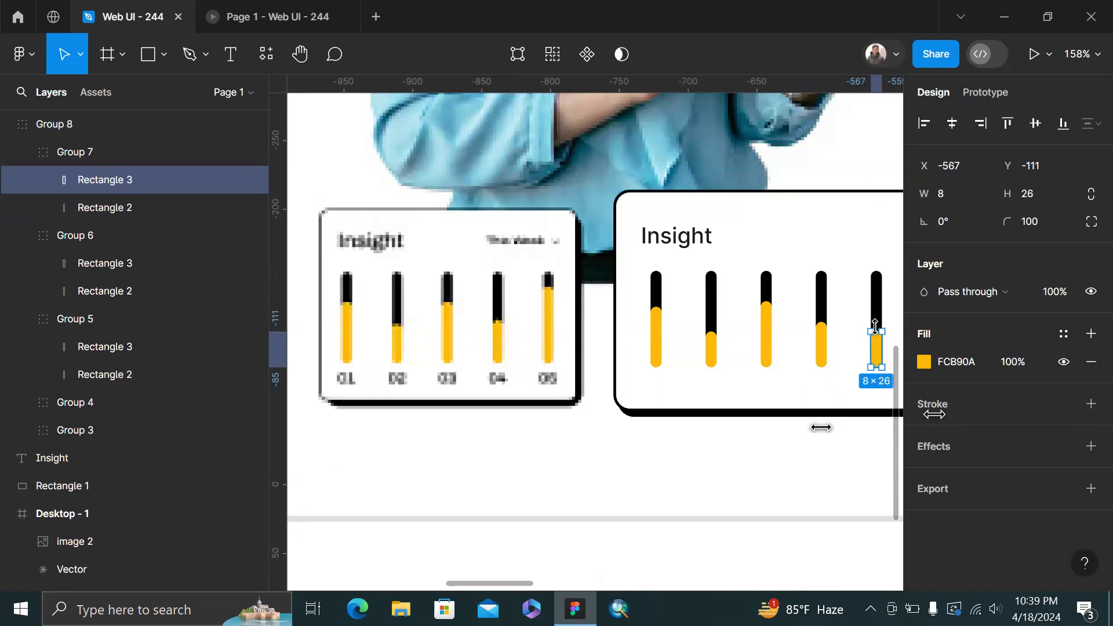
left_click_drag(875, 279, 875, 285)
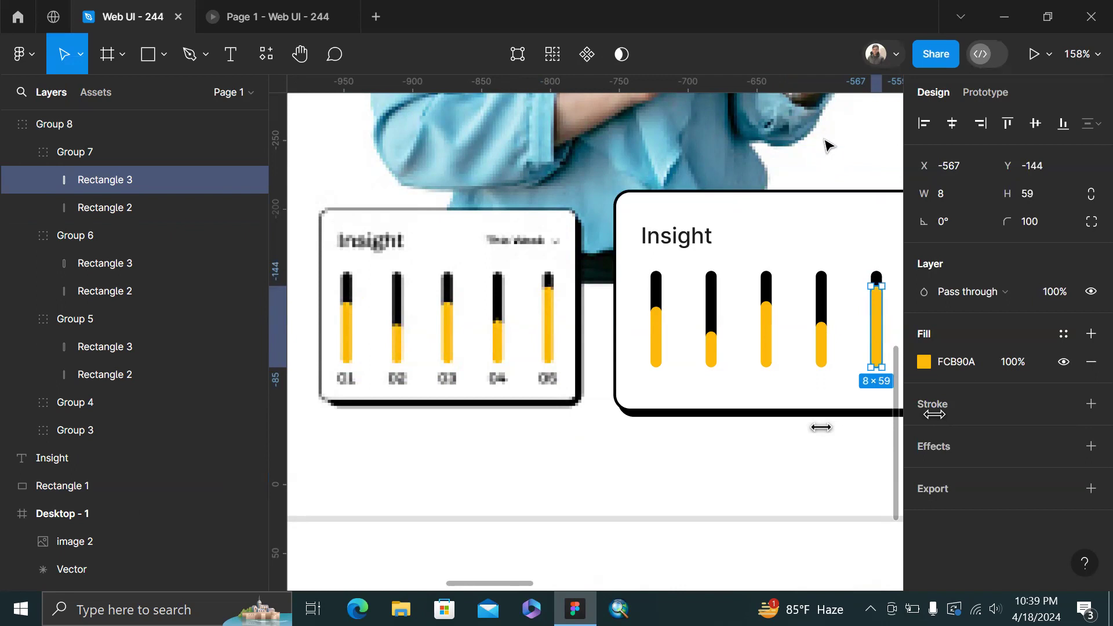
left_click(829, 140)
scroll(828, 139, "right", 2)
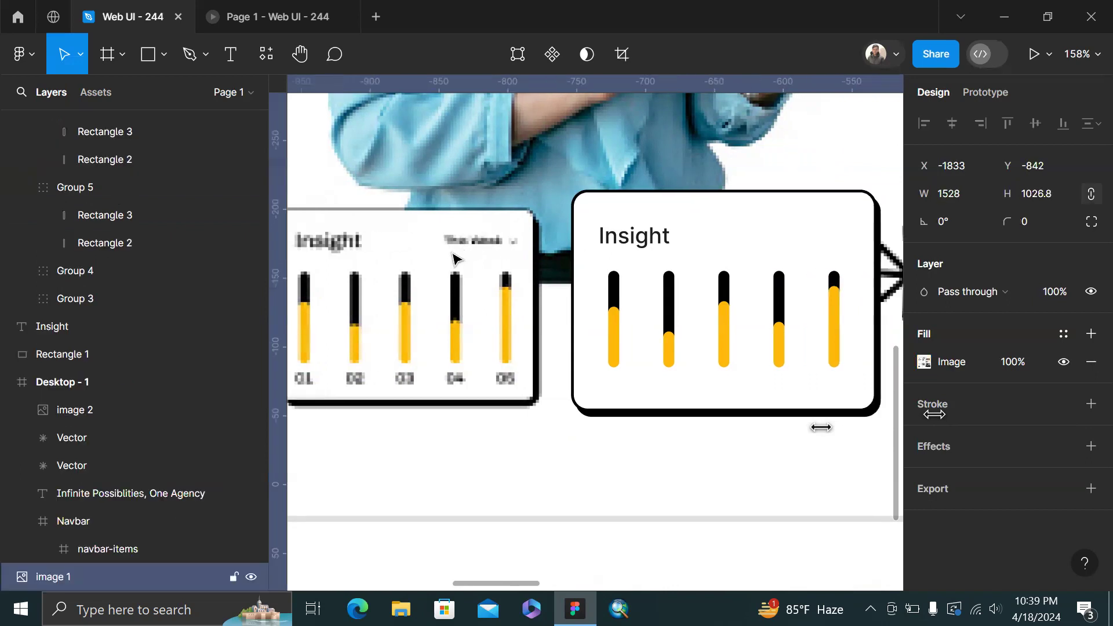
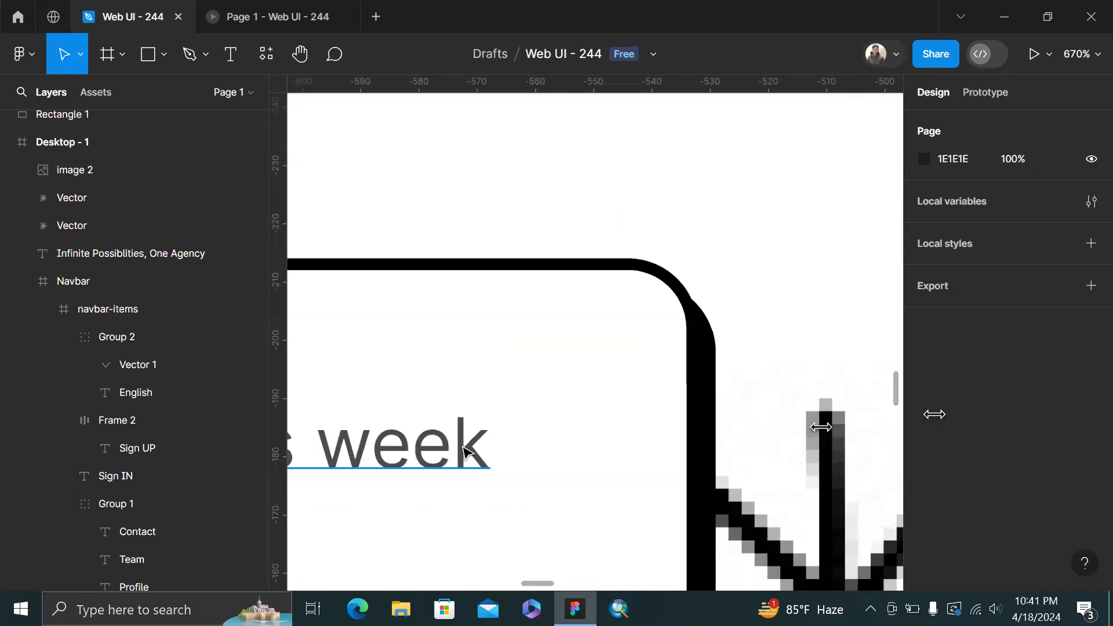
Paste the dropdown chevron, centre it vertically just after "This week" at X -562, Y -184, and match its stroke to the text color 4C4C4C
key("ctrl+v")
scroll(464, 448, "up", 1)
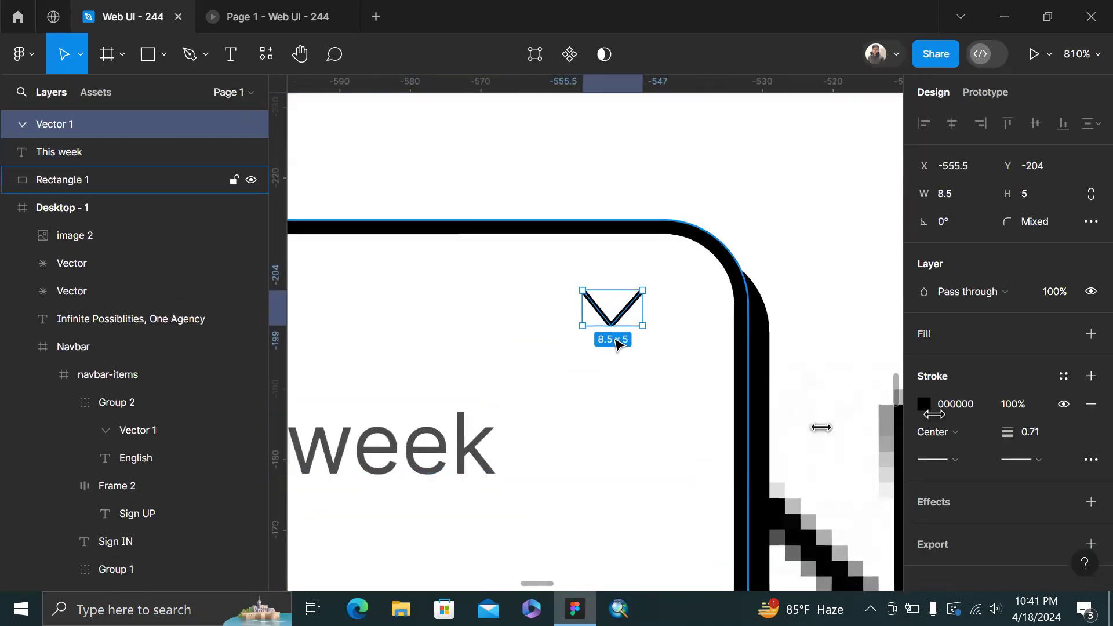
left_click_drag(619, 327, 569, 457)
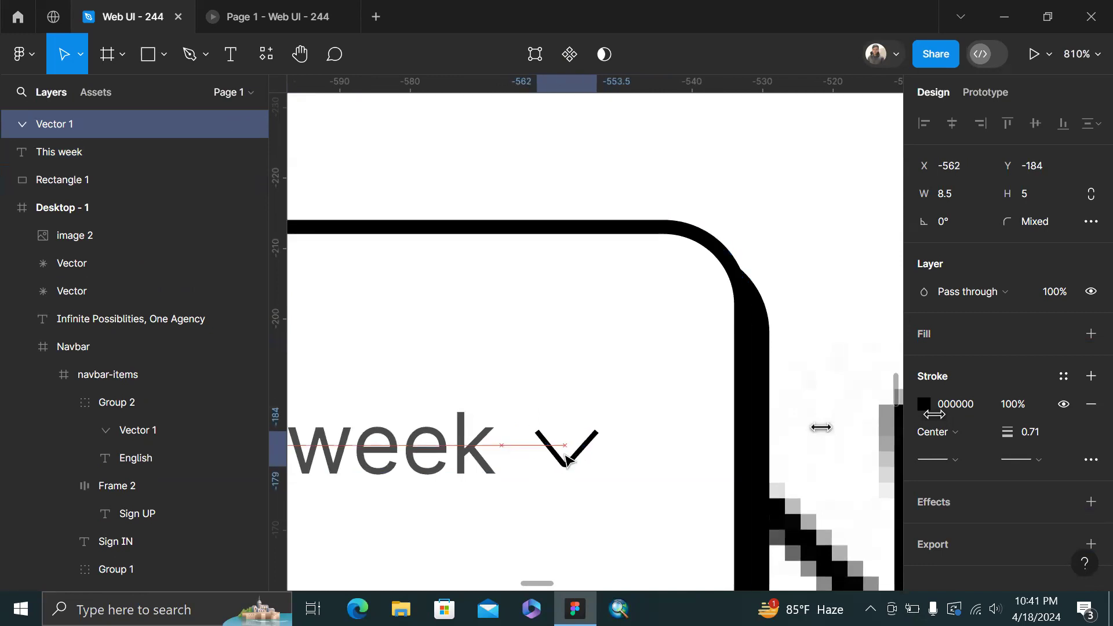
key("i")
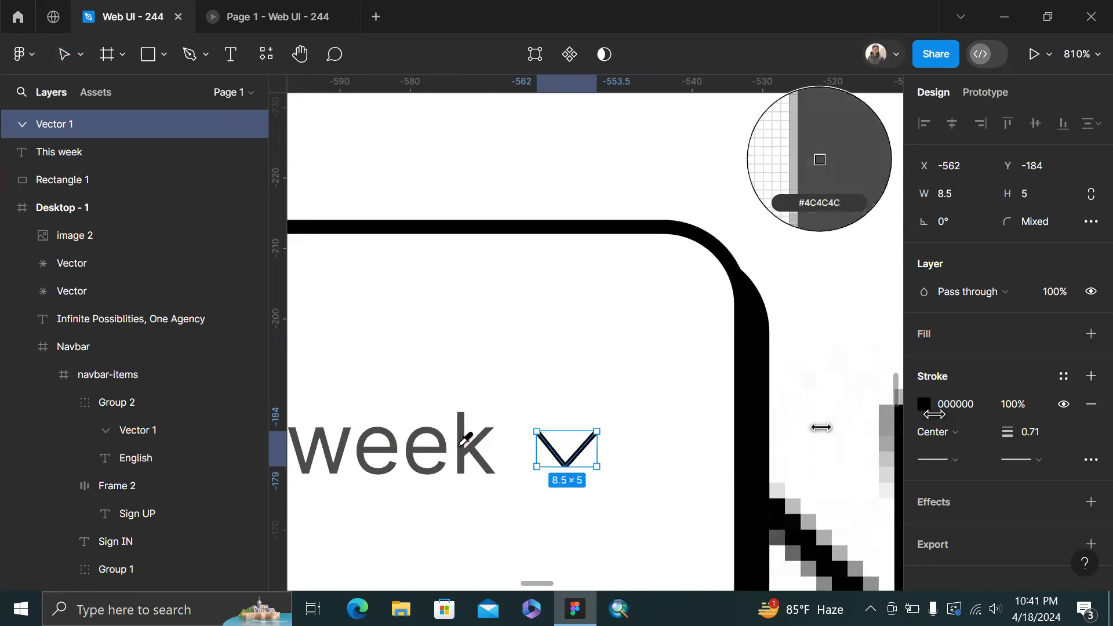
left_click(458, 447)
Group the chevron with "This week" and move the group to X -630, aligning its right edge with the last bar
scroll(450, 451, "down", 4)
left_click(441, 451, "shift")
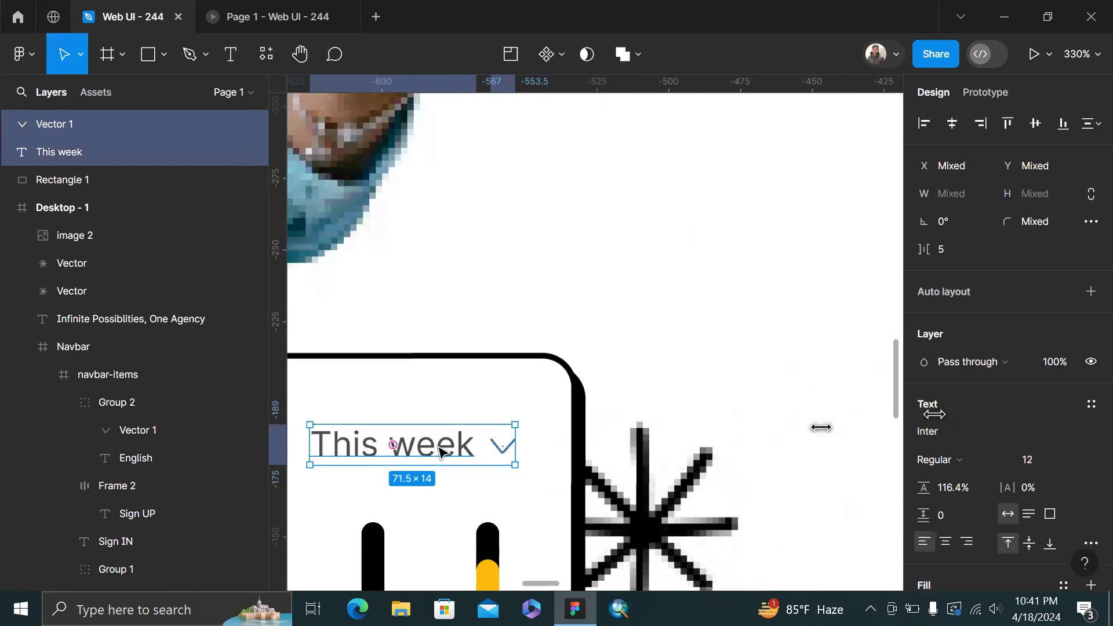
key("ctrl+g")
left_click_drag(494, 450, 475, 455)
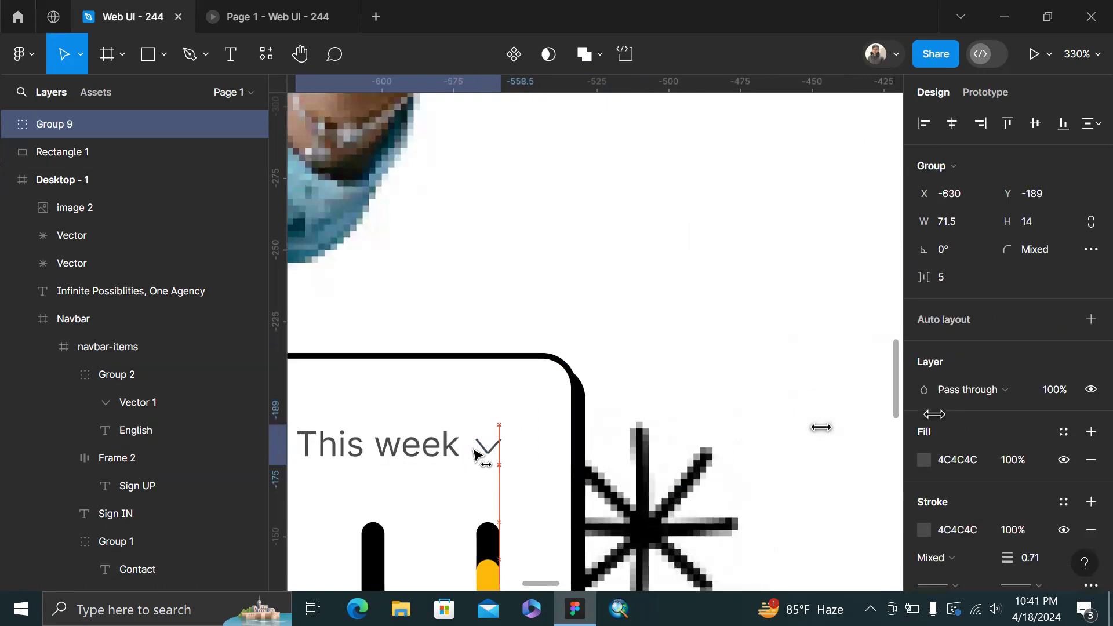
scroll(475, 455, "down", 3)
left_click(613, 350)
scroll(613, 350, "down", 2)
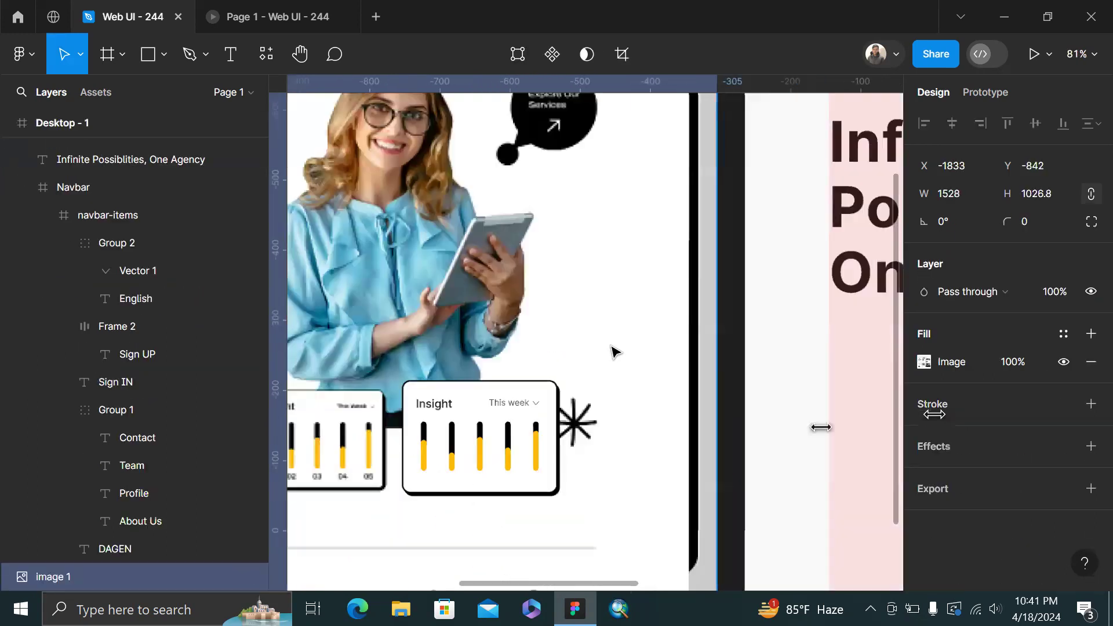
scroll(455, 454, "up", 5)
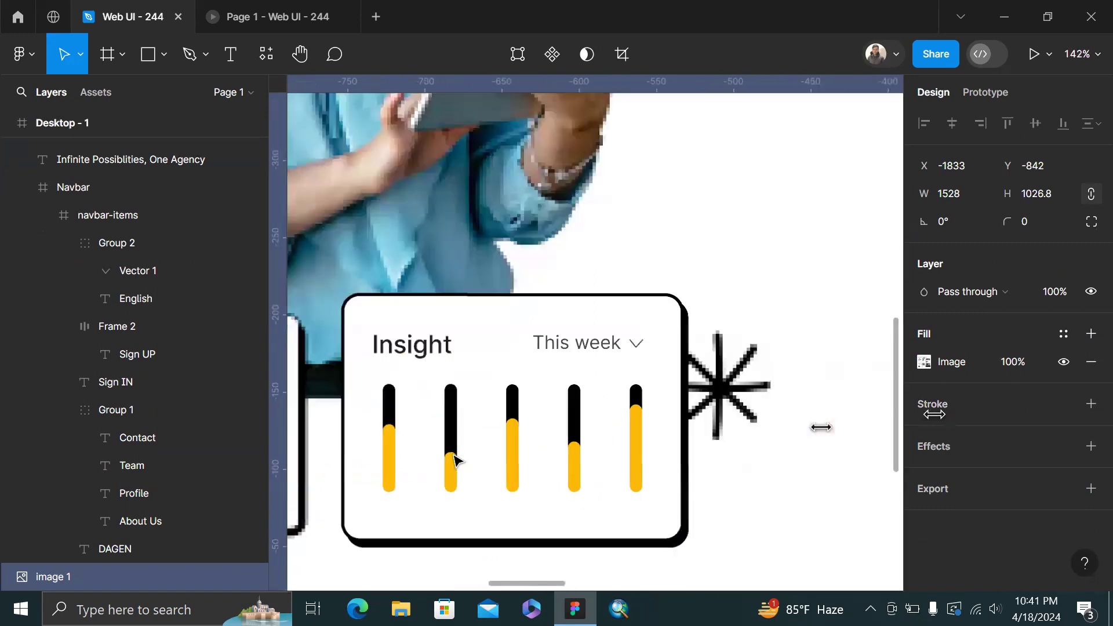
Duplicate the Insight title below the chart's first bar and change the copy's text to Q1
scroll(556, 457, "down", 3)
scroll(556, 458, "left", 10)
scroll(557, 457, "down", 1)
scroll(556, 457, "right", 3)
scroll(613, 350, "right", 5)
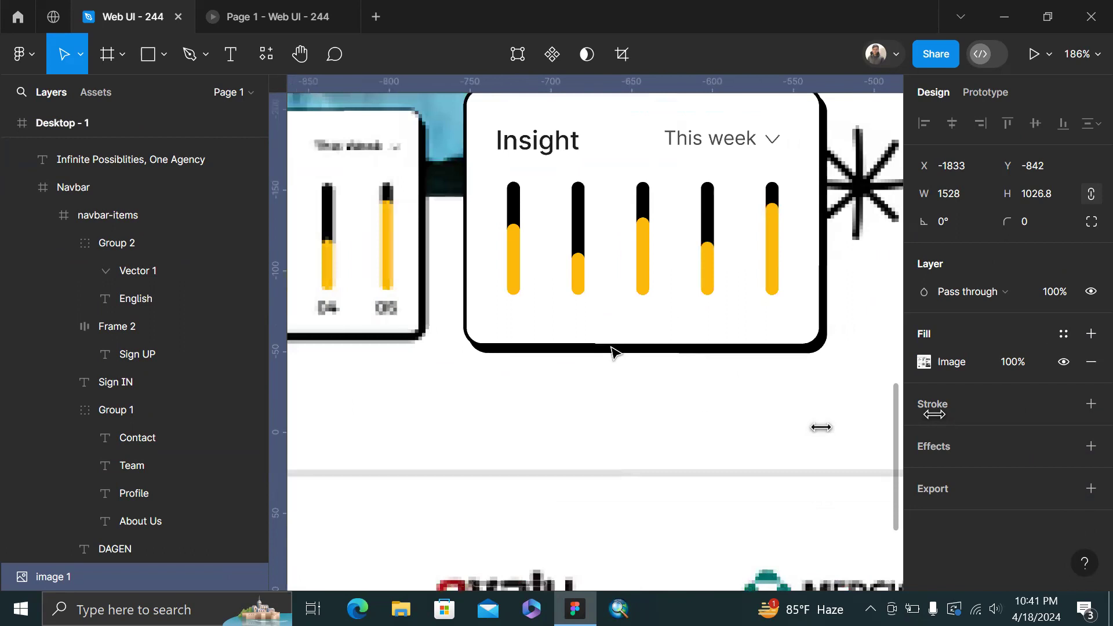
scroll(532, 177, "down", 1)
left_click(543, 168)
left_click_drag(543, 168, 527, 329, "alt")
double_click(526, 324)
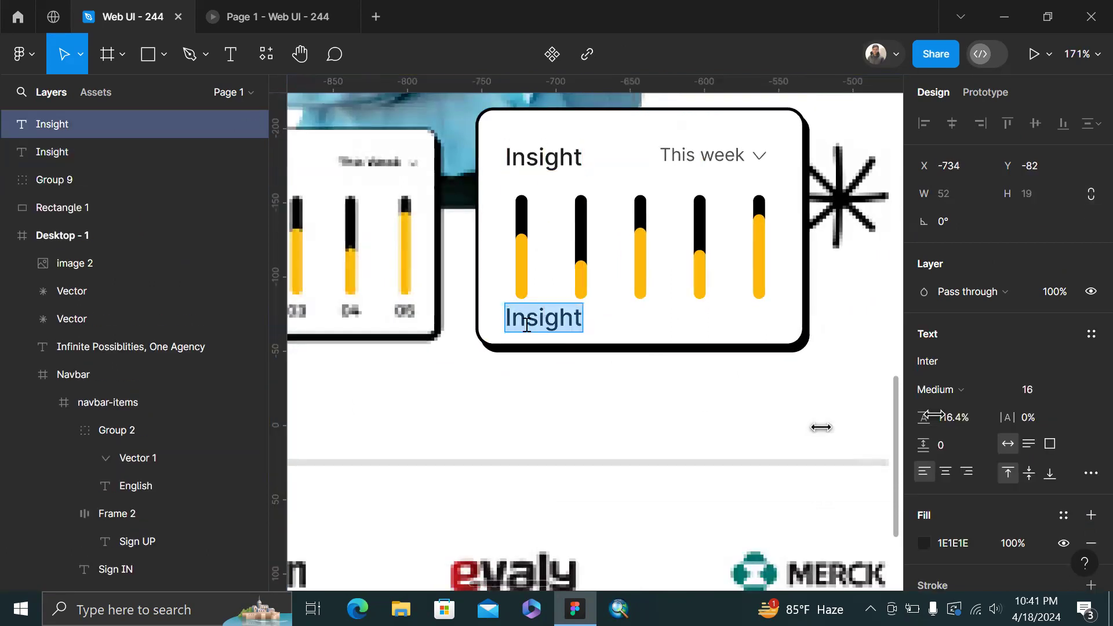
type("Q1")
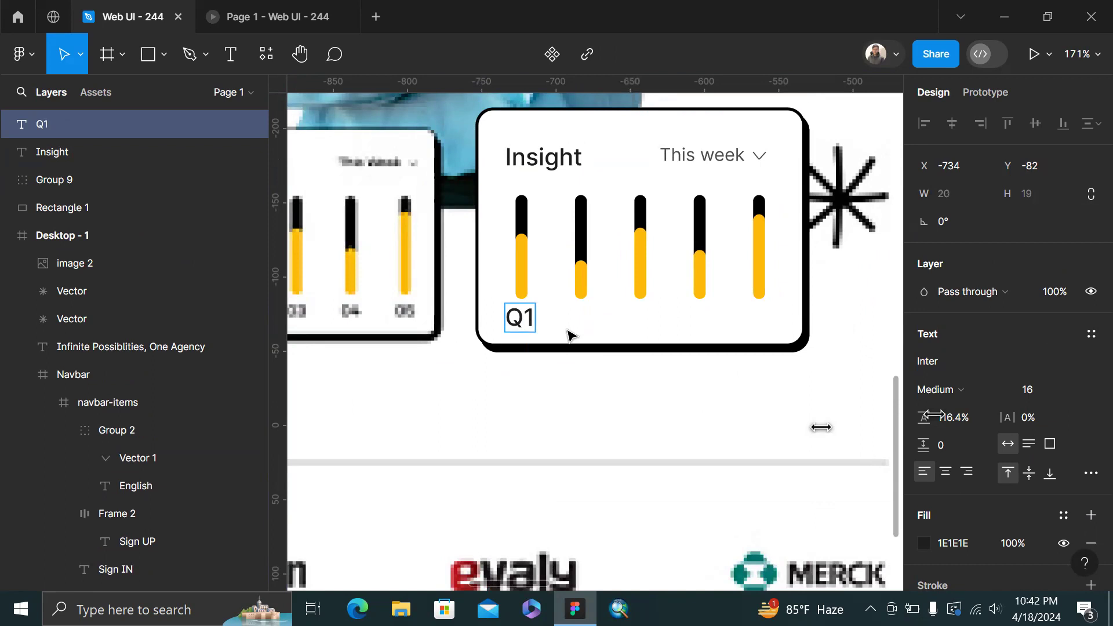
key("Escape")
Set the Q1 label's font size to 12
left_click(1052, 390)
key("Down")
key("Down")
key("Down")
key("Down")
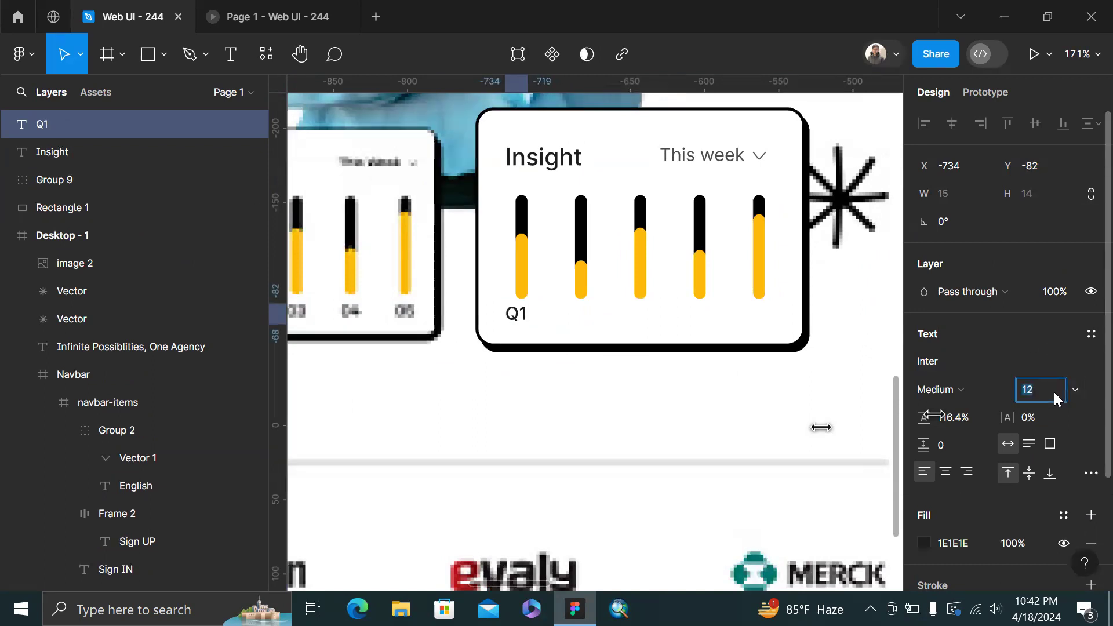
Centre the Q1 label under the first bar at X -731, Y -78
scroll(509, 309, "up", 3)
scroll(492, 339, "up", 2)
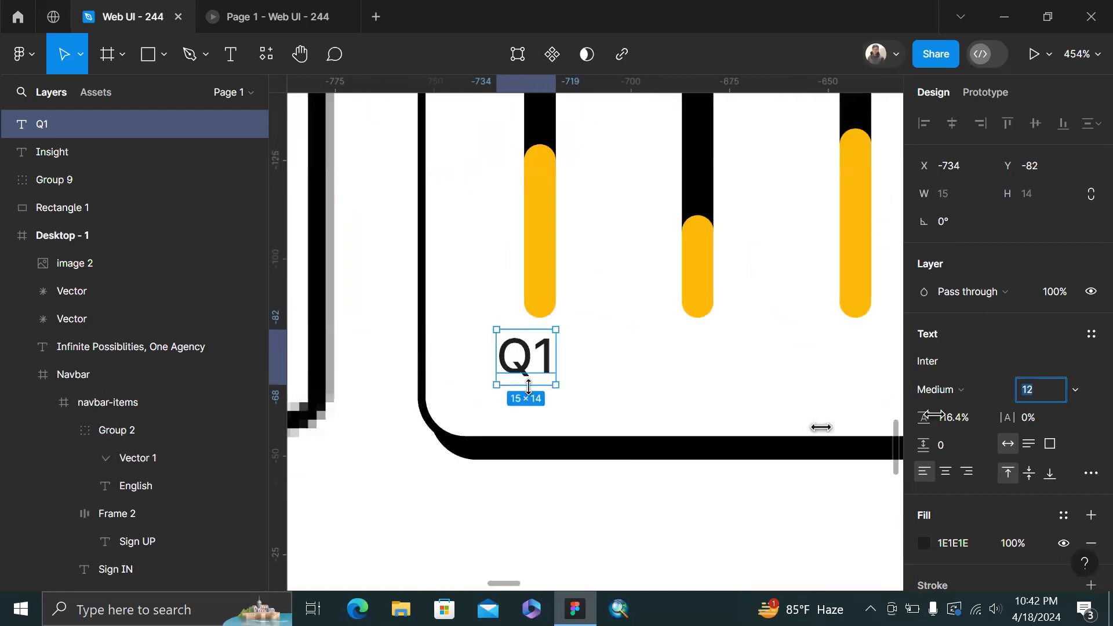
left_click_drag(529, 370, 551, 385)
left_click(548, 248)
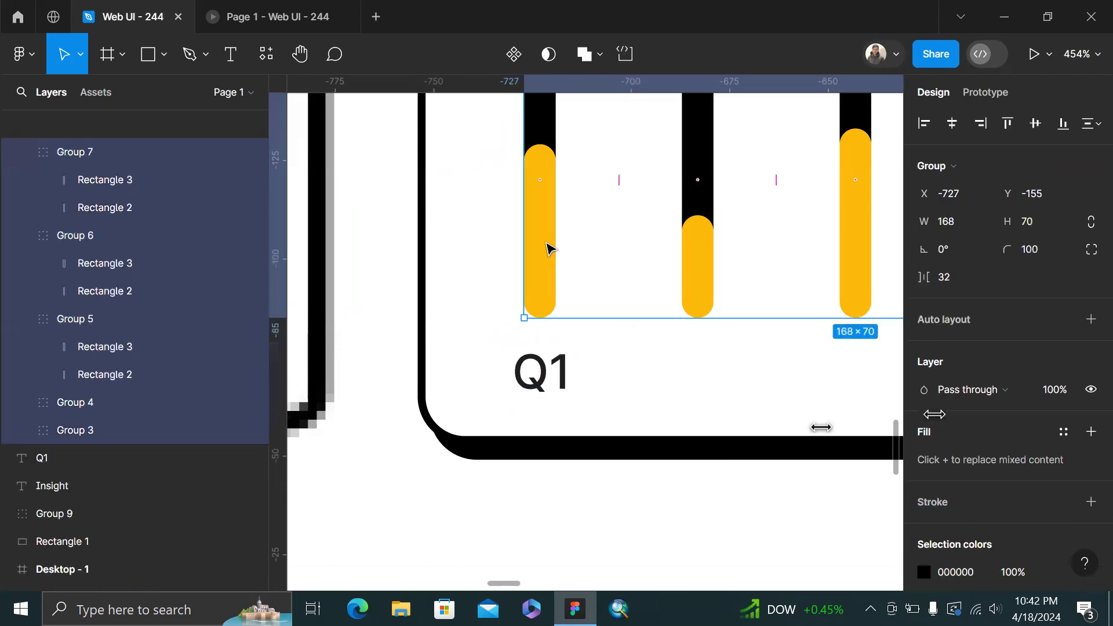
scroll(546, 248, "down", 4)
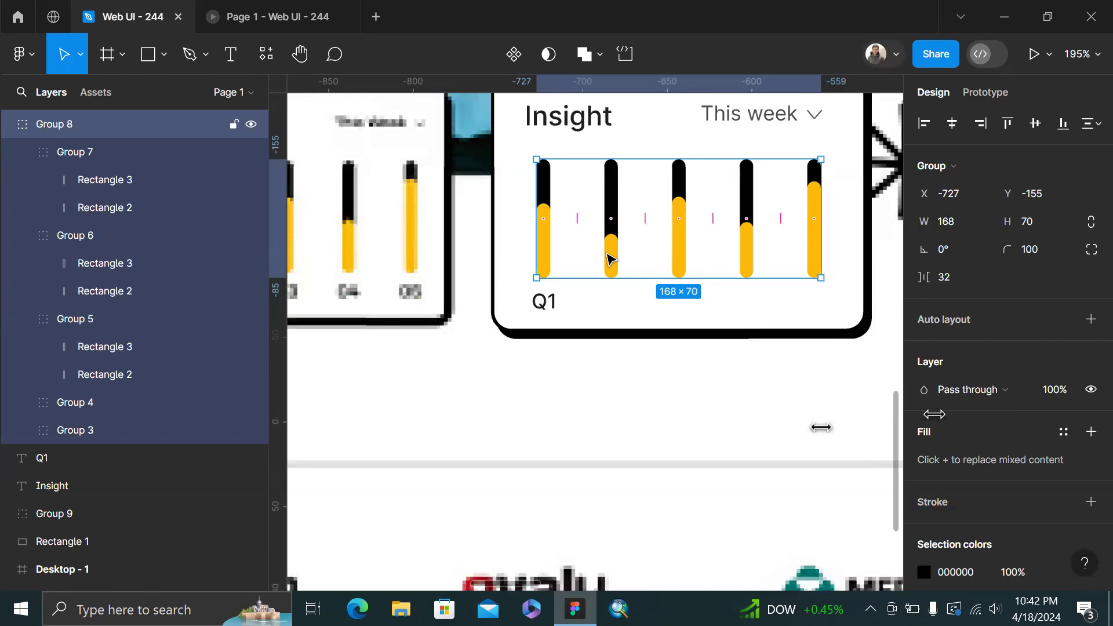
left_click(541, 303)
scroll(541, 303, "up", 3)
scroll(539, 319, "up", 2)
left_click_drag(538, 319, 531, 318)
Duplicate the Q1 label under the second bar at X -690, Y -78 and change its text to Q2
scroll(531, 317, "down", 3)
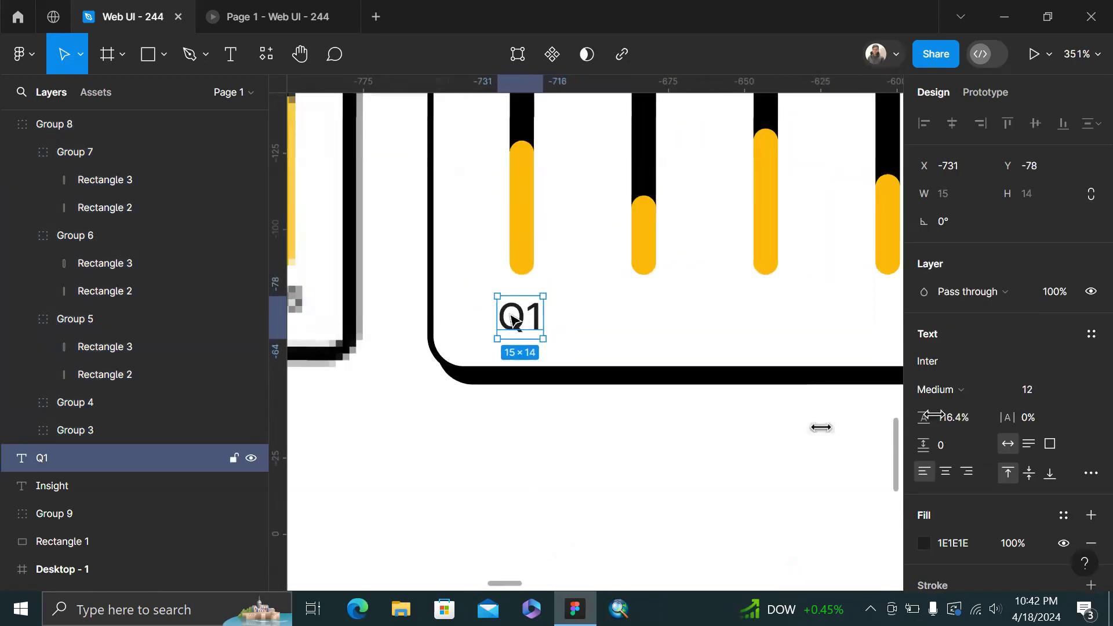
scroll(522, 318, "down", 5)
left_click_drag(481, 319, 550, 324)
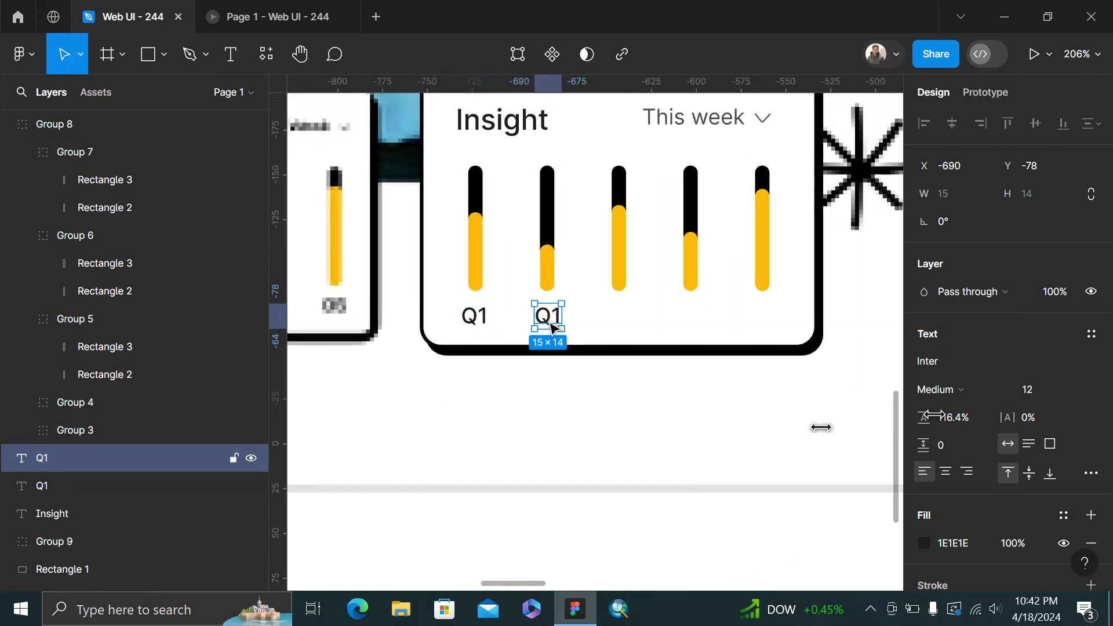
double_click(549, 320)
left_click(549, 321)
key("BackSpace")
type("3")
key("BackSpace")
type("2")
key("Escape")
scroll(602, 320, "up", 4)
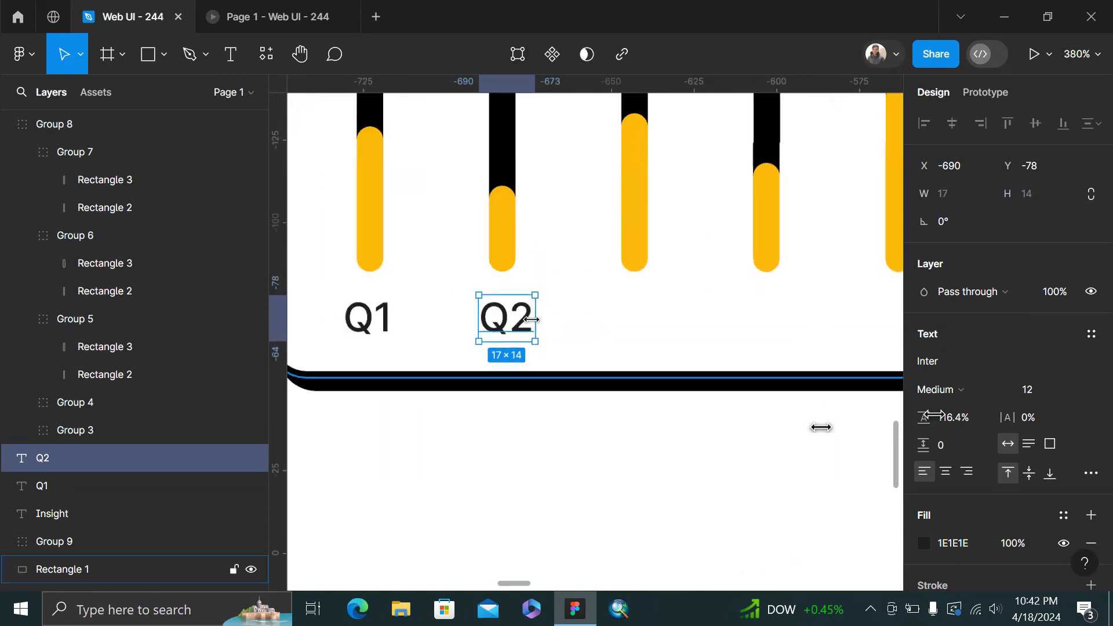
mouse_move(524, 322)
left_mouse_down()
mouse_move(505, 326)
mouse_move(507, 343)
mouse_move(508, 334)
left_mouse_up()
key("ctrl+z")
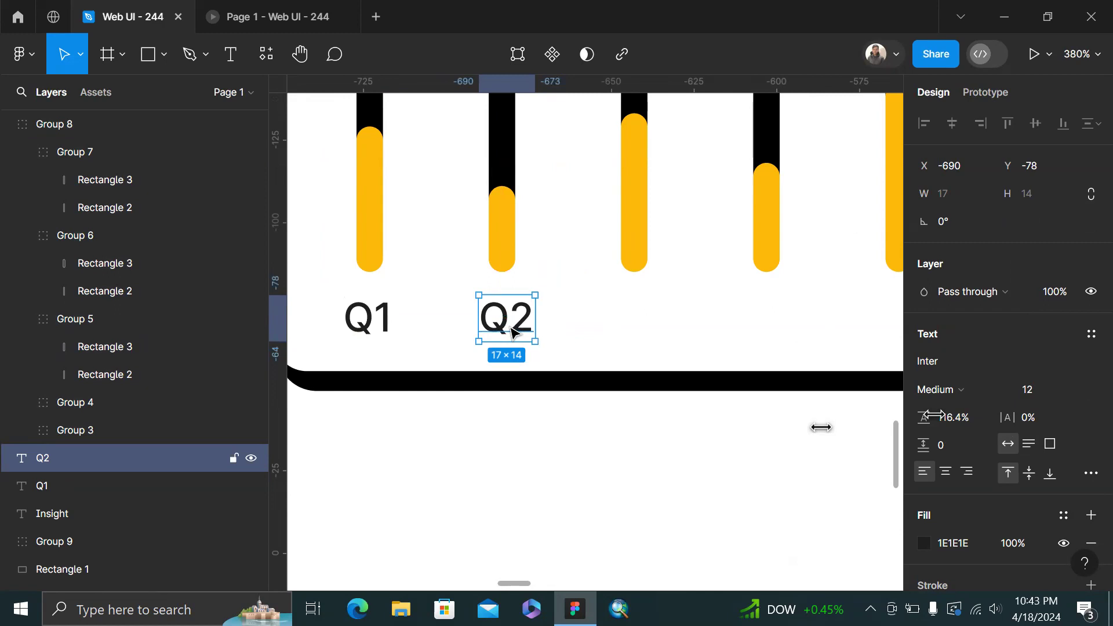
Duplicate the Q2 label under the third bar at X -651 and change its text to Q3
scroll(512, 331, "up", 5)
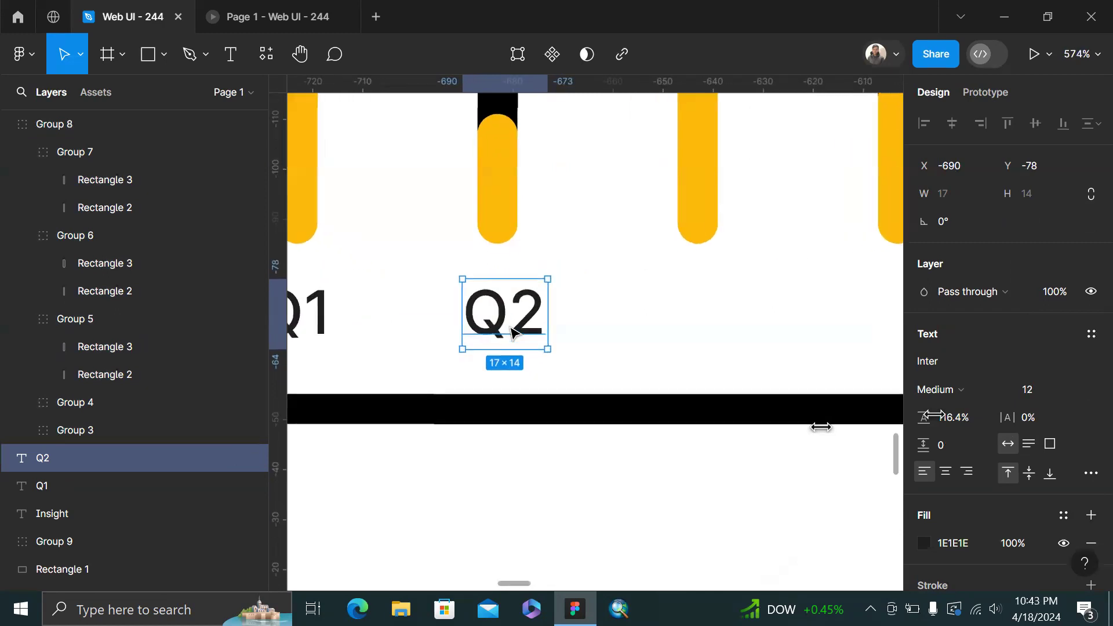
left_click_drag(511, 334, 705, 333)
double_click(703, 330)
key("Right")
key("BackSpace")
type("3")
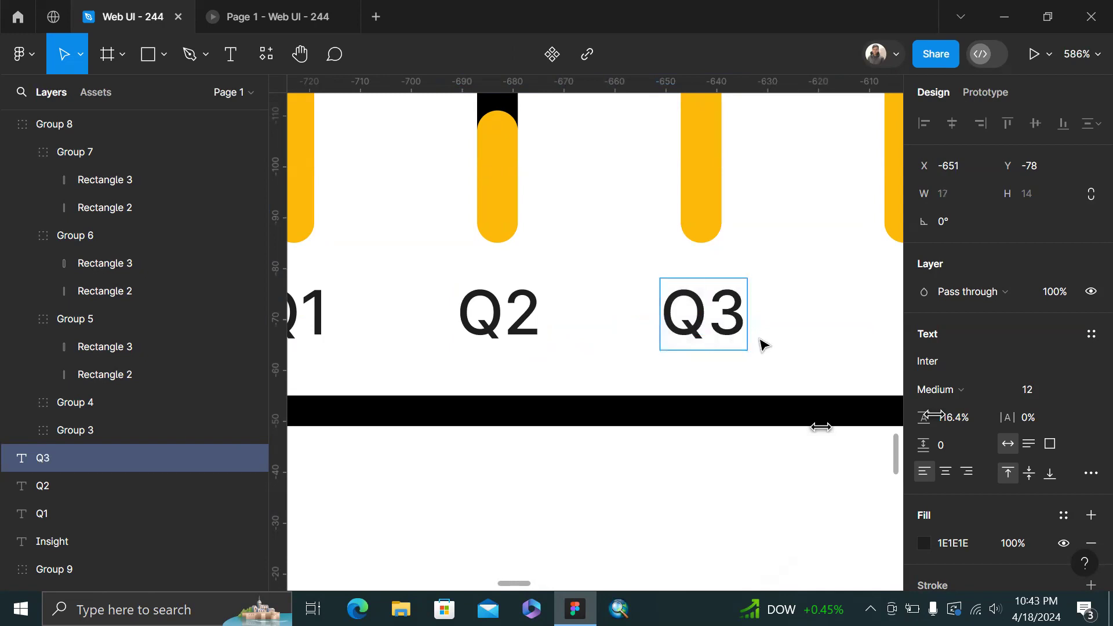
Duplicate the Q3 label under the fourth bar, change its text to Q4 and centre it on the bar at X -612
scroll(757, 340, "right", 3)
left_click_drag(633, 330, 820, 328)
double_click(819, 325)
key("BackSpace")
type("4")
key("Escape")
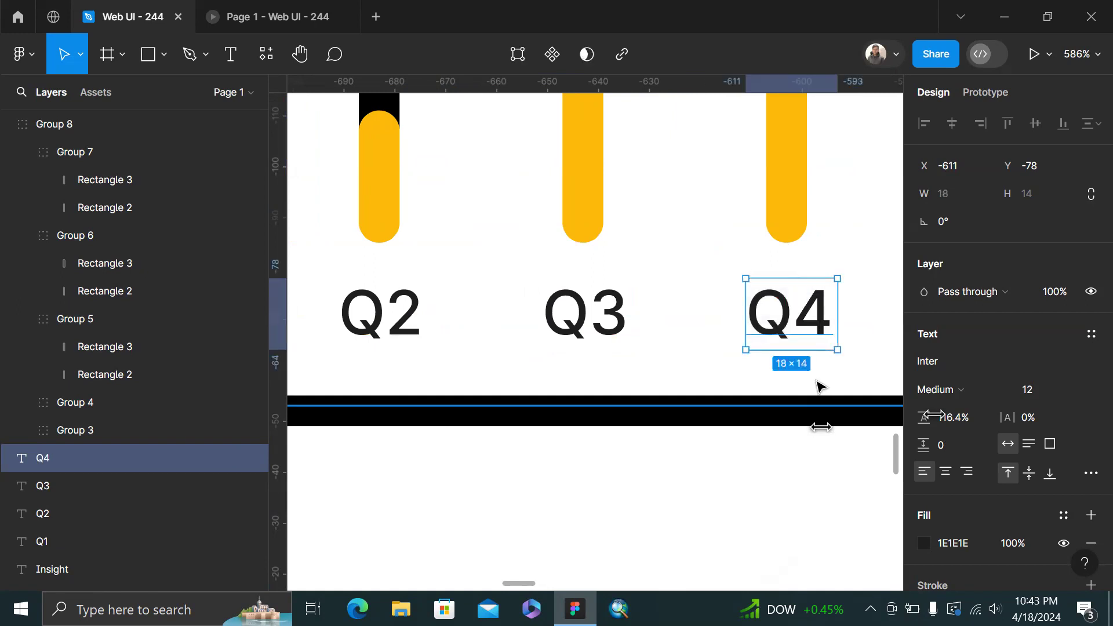
left_click_drag(808, 303, 802, 311)
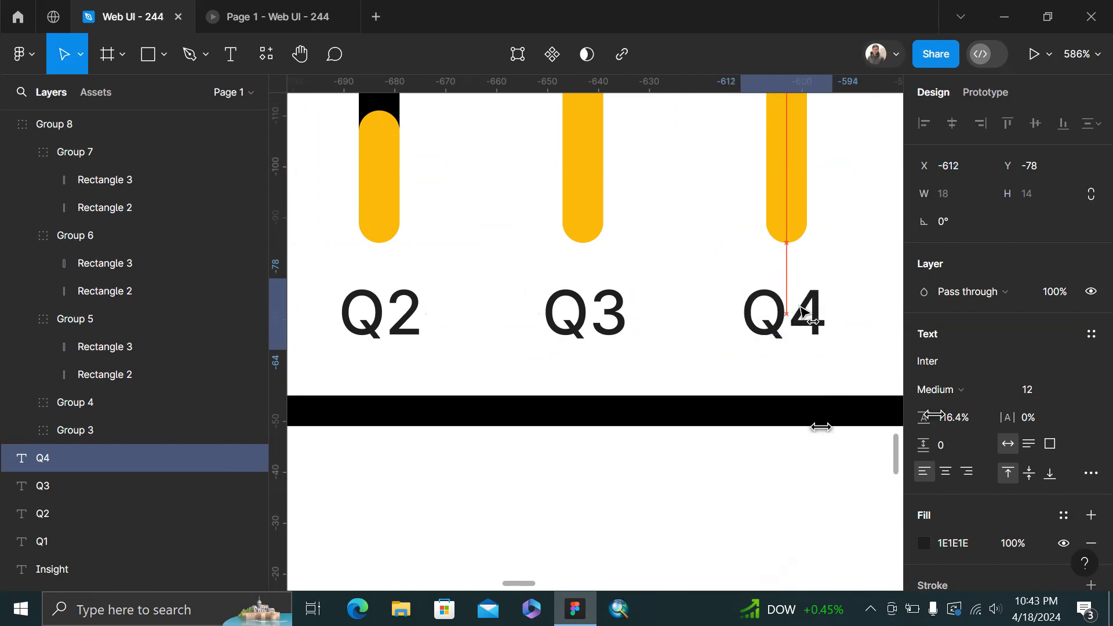
Duplicate the Q4 label under the fifth bar at X -572 and change its text to Q5
scroll(802, 311, "down", 5, "ctrl")
left_click_drag(700, 315, 759, 313, "alt")
double_click(758, 307)
key("Right")
key("BackSpace")
type("5")
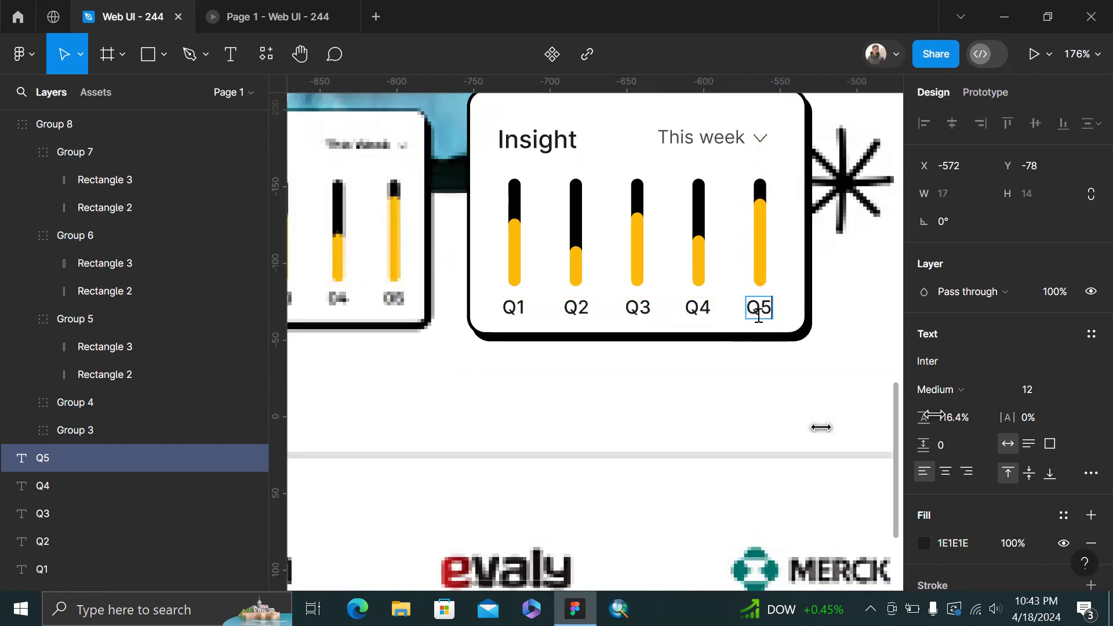
Ungroup the set of five chart bars so each bar is a separate group
left_click(708, 255)
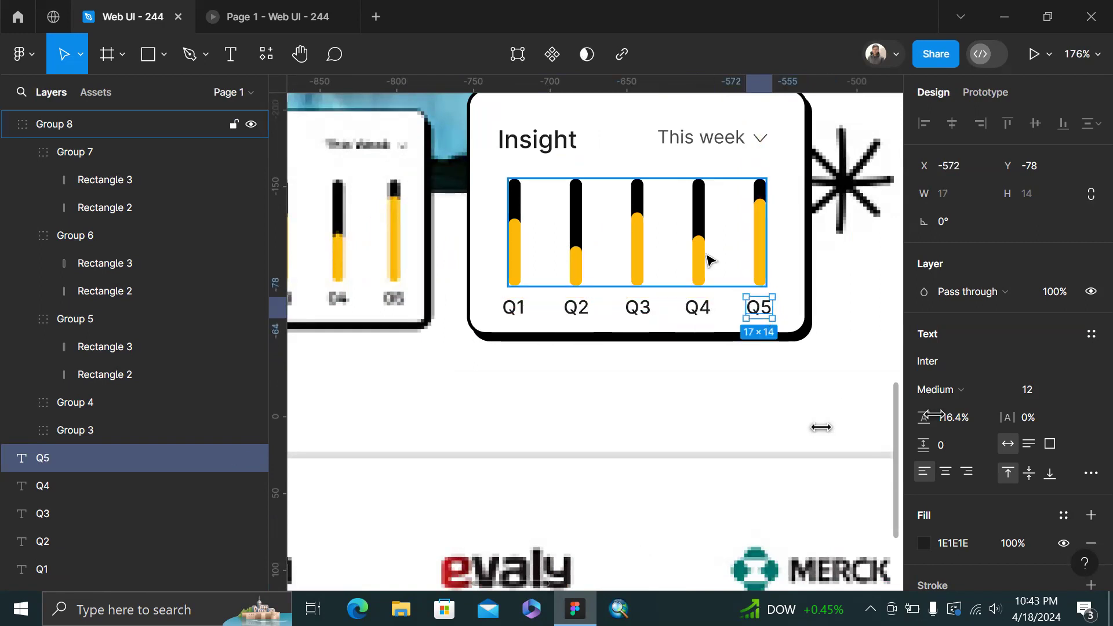
right_click(706, 259)
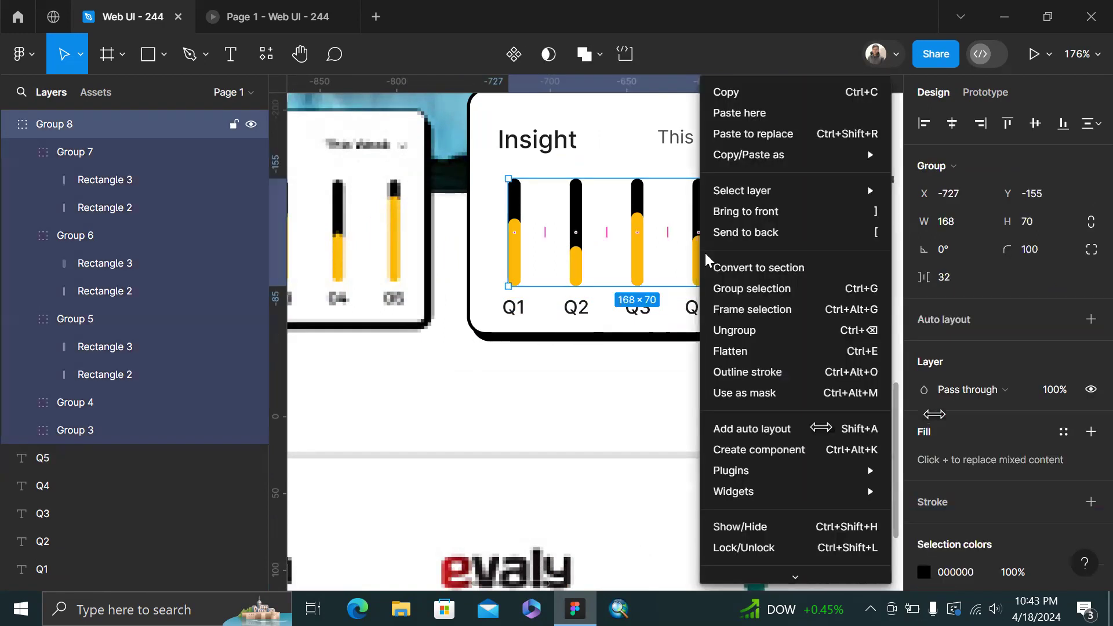
left_click(736, 329)
left_click(607, 400)
Align the first bar and the Q1 label on their horizontal centres and group them
left_click(521, 251)
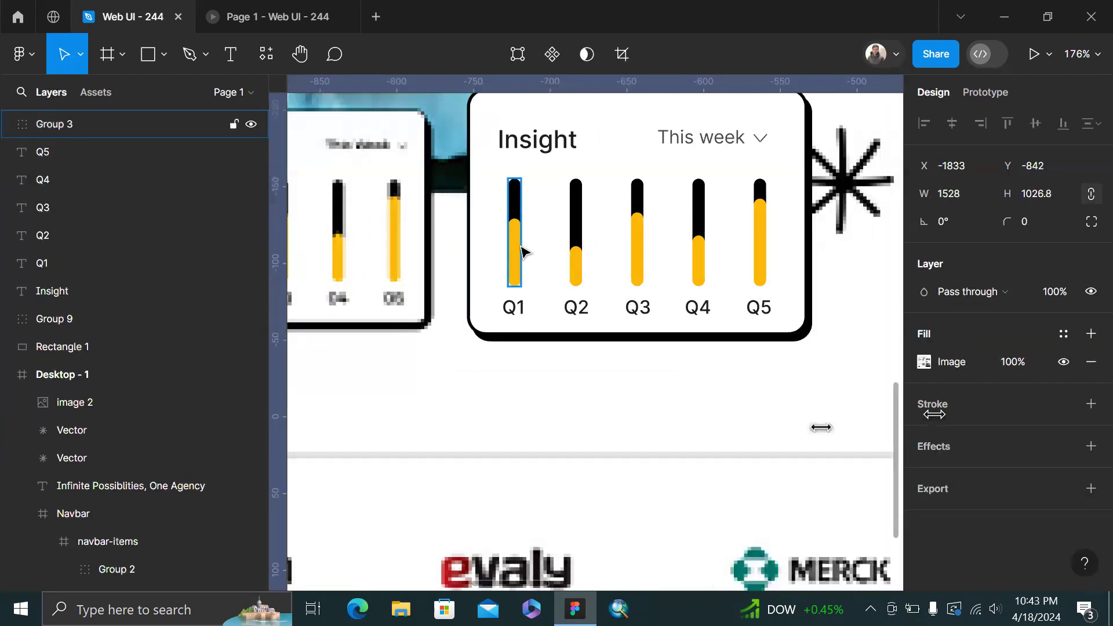
scroll(521, 251, "up", 2)
left_click(511, 336, "shift")
left_click(950, 130)
key("ctrl+g")
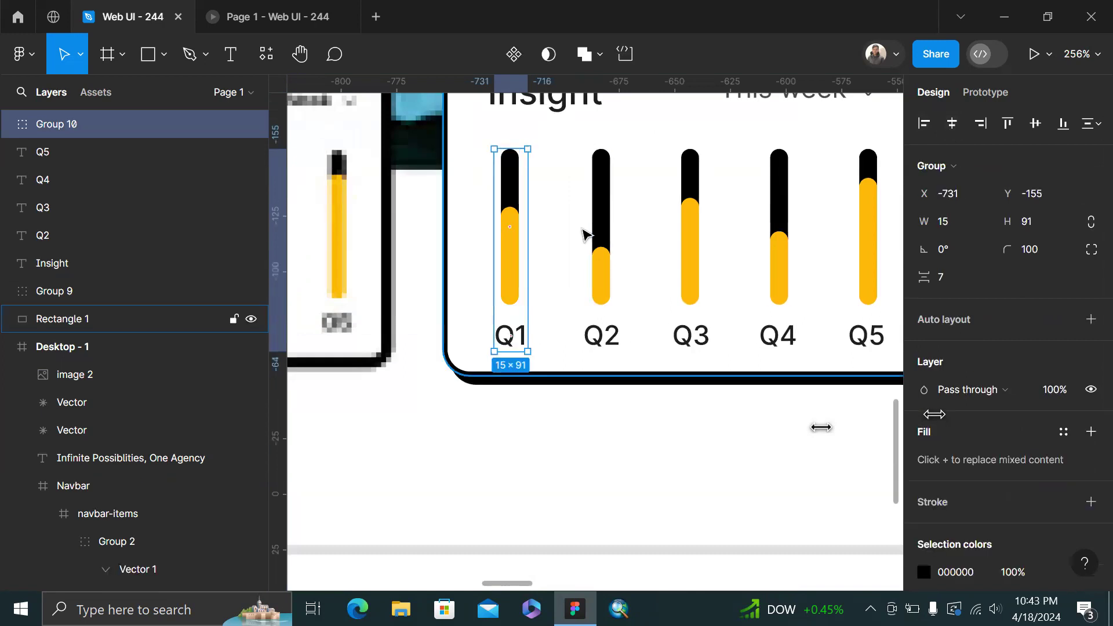
Align the second and third bars with labels Q2 and Q3 on their horizontal centres, grouping each pair
left_click(600, 255)
left_click(602, 339, "shift")
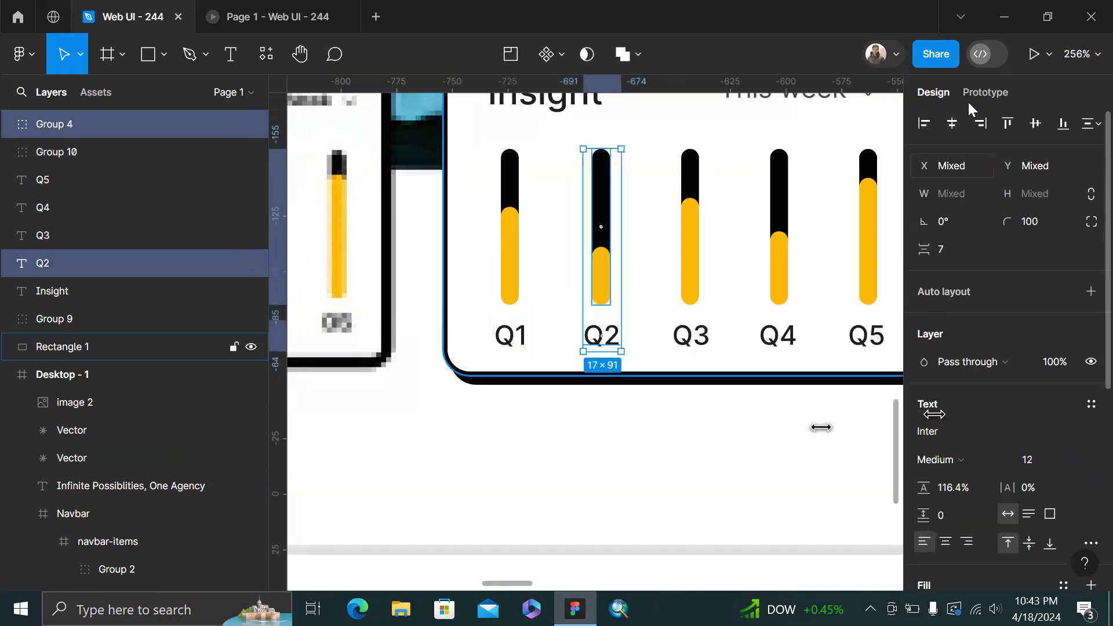
left_click(949, 124)
key("ctrl+g")
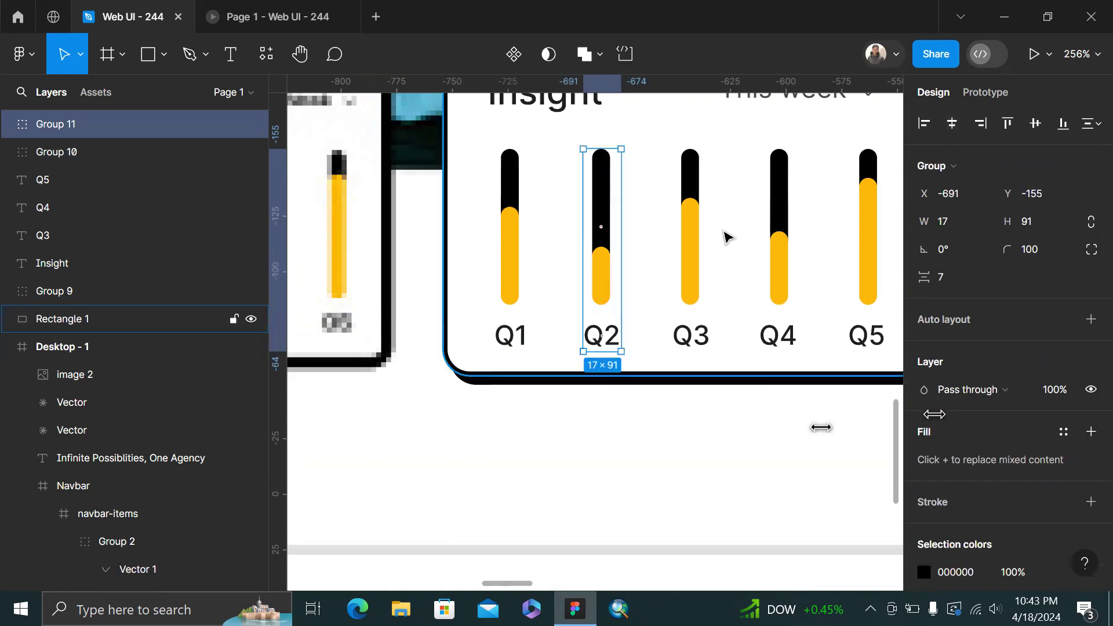
left_click(687, 252)
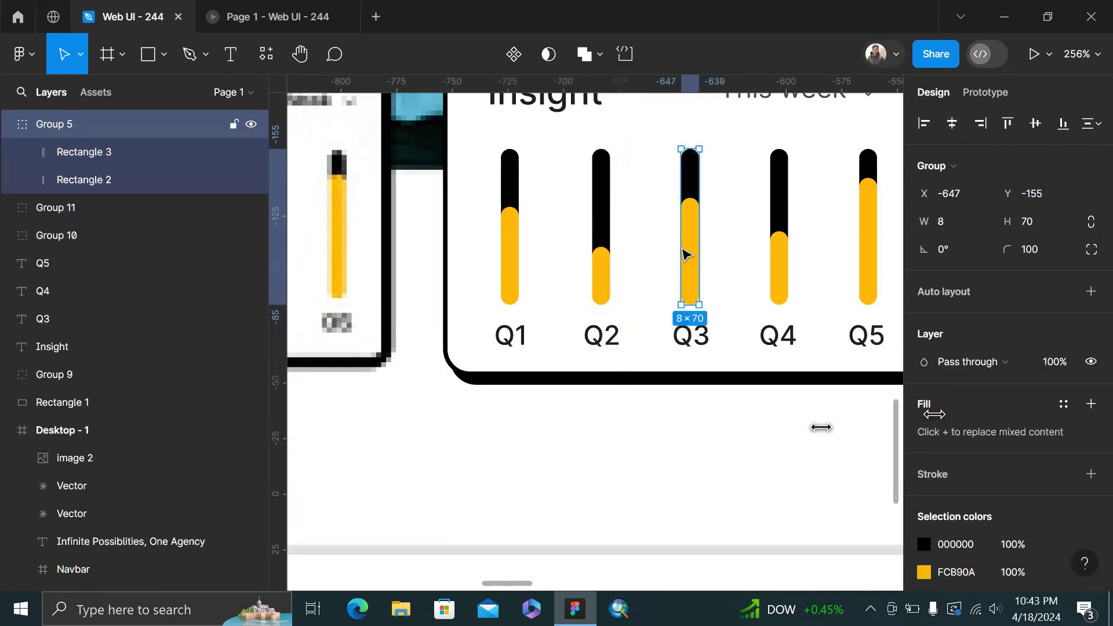
left_click(701, 339, "shift")
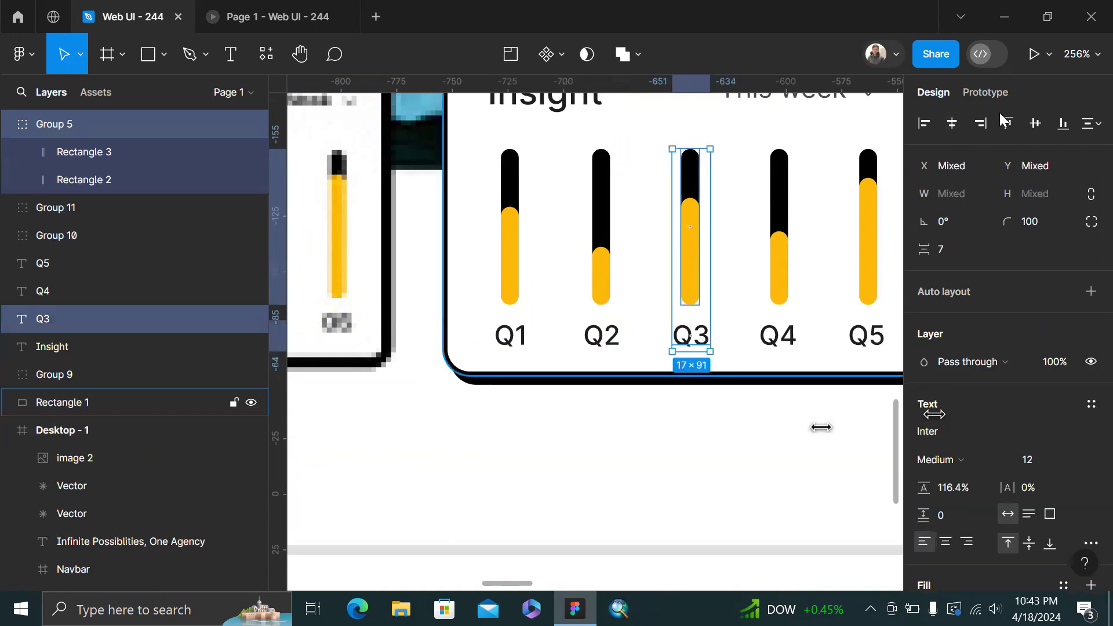
left_click(953, 121)
key("ctrl+g")
Align the fourth and fifth bars with labels Q4 and Q5 on their horizontal centres, grouping each pair
left_click(779, 243)
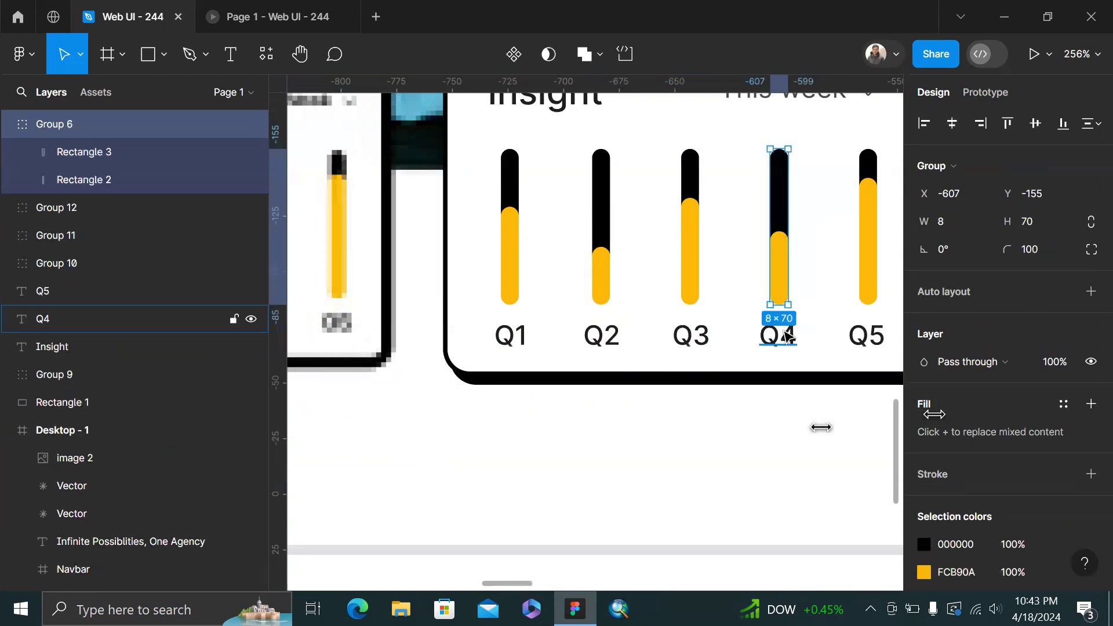
left_click(788, 336, "shift")
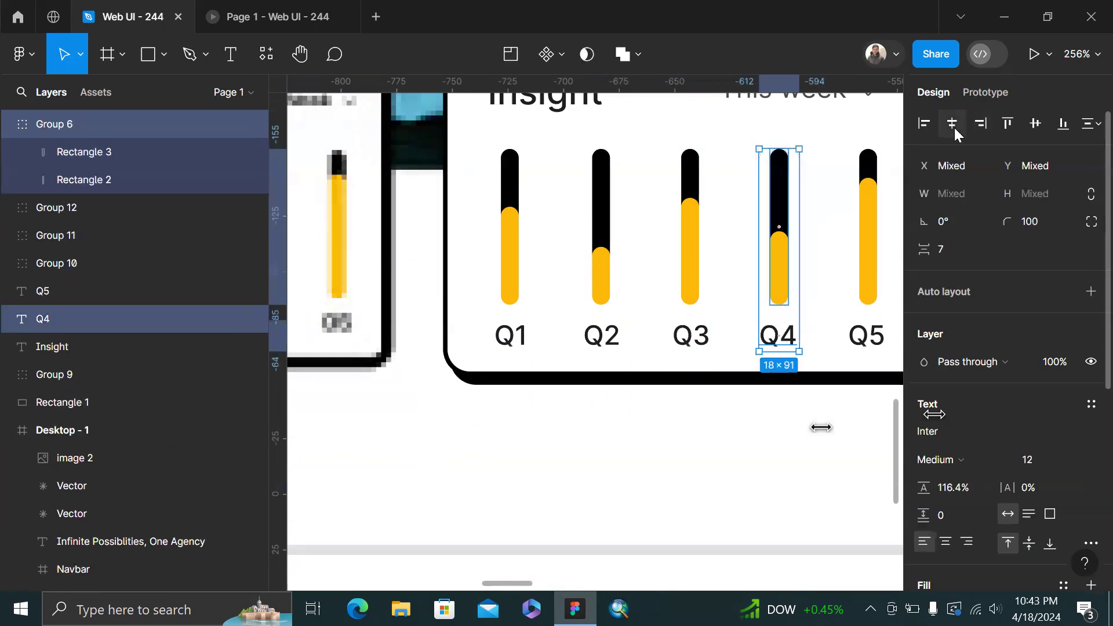
left_click(954, 127)
key("ctrl+g")
left_click(872, 237)
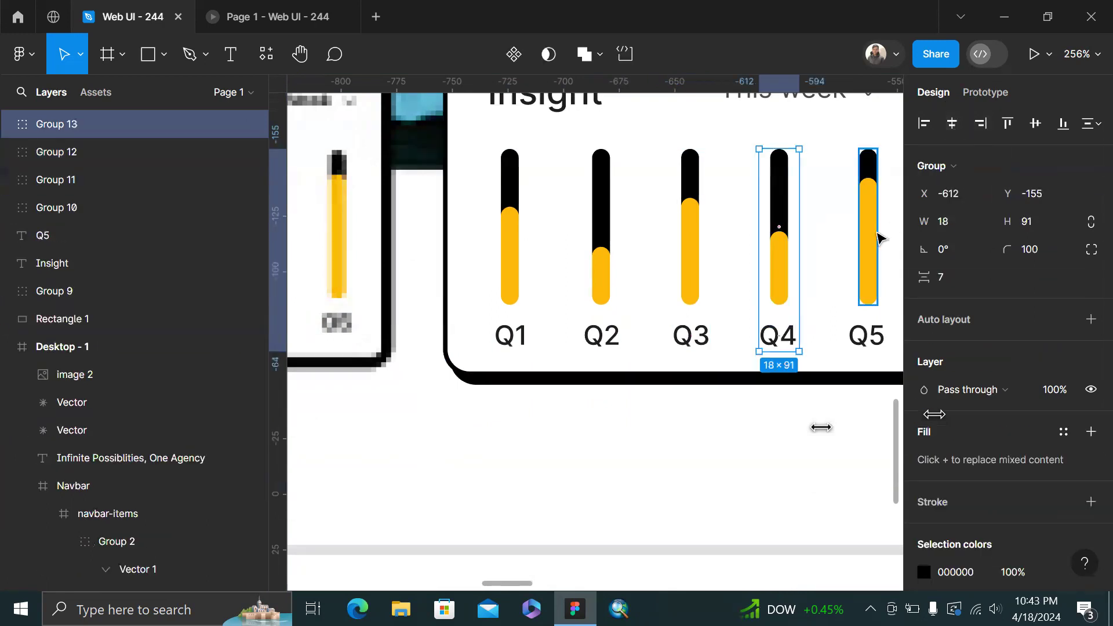
left_click(867, 342, "shift")
left_click(951, 129)
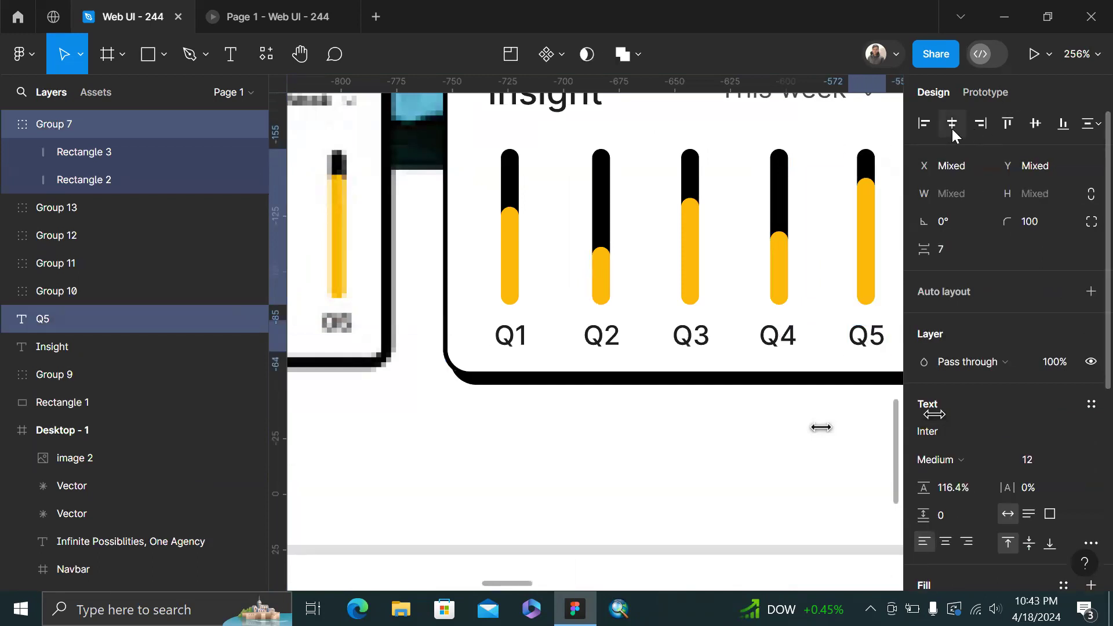
key("ctrl+g")
Set the horizontal spacing between all five bar-and-label groups to 24
left_click(765, 264, "shift")
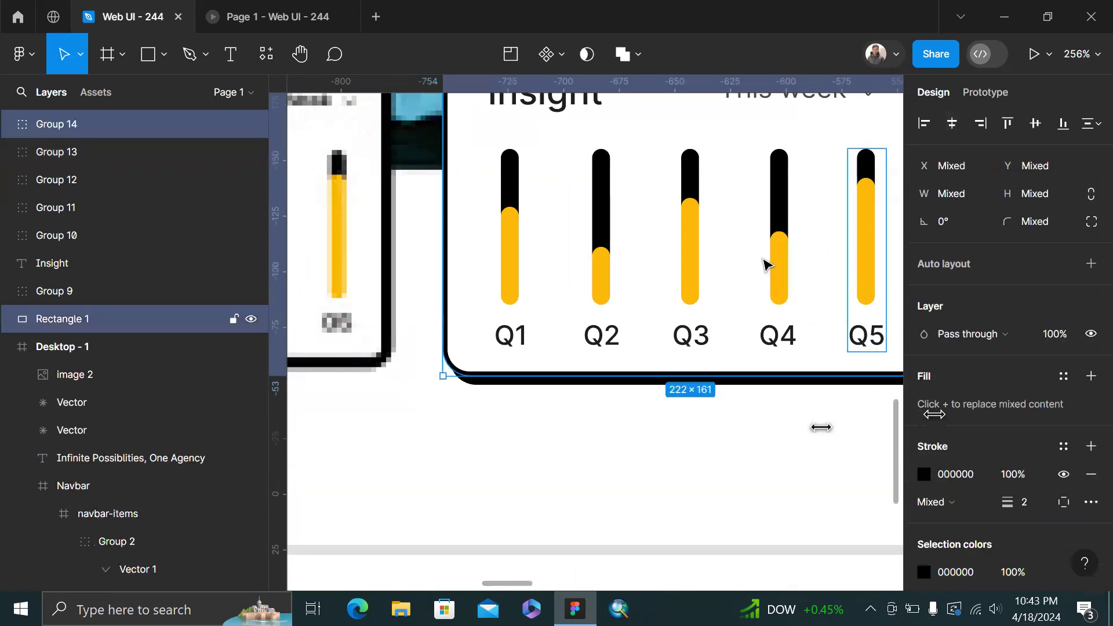
left_click(780, 271)
left_click(866, 257, "shift")
left_click(702, 260, "shift")
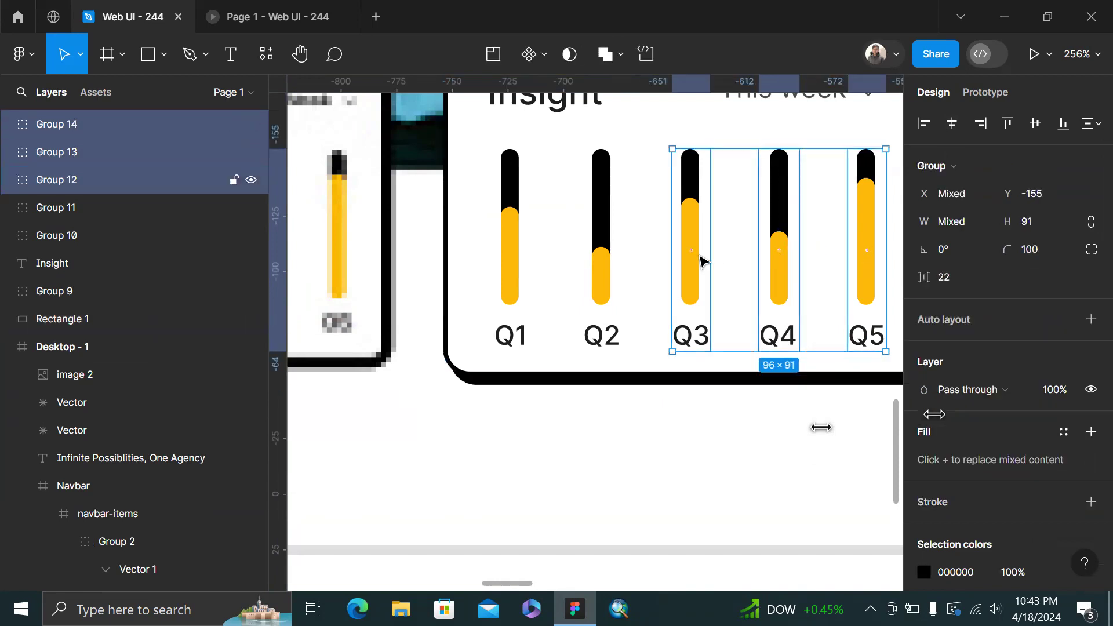
left_click(598, 284, "shift")
left_click(517, 286, "shift")
left_click(517, 287, "shift")
scroll(518, 287, "down", 1)
scroll(517, 287, "right", 1)
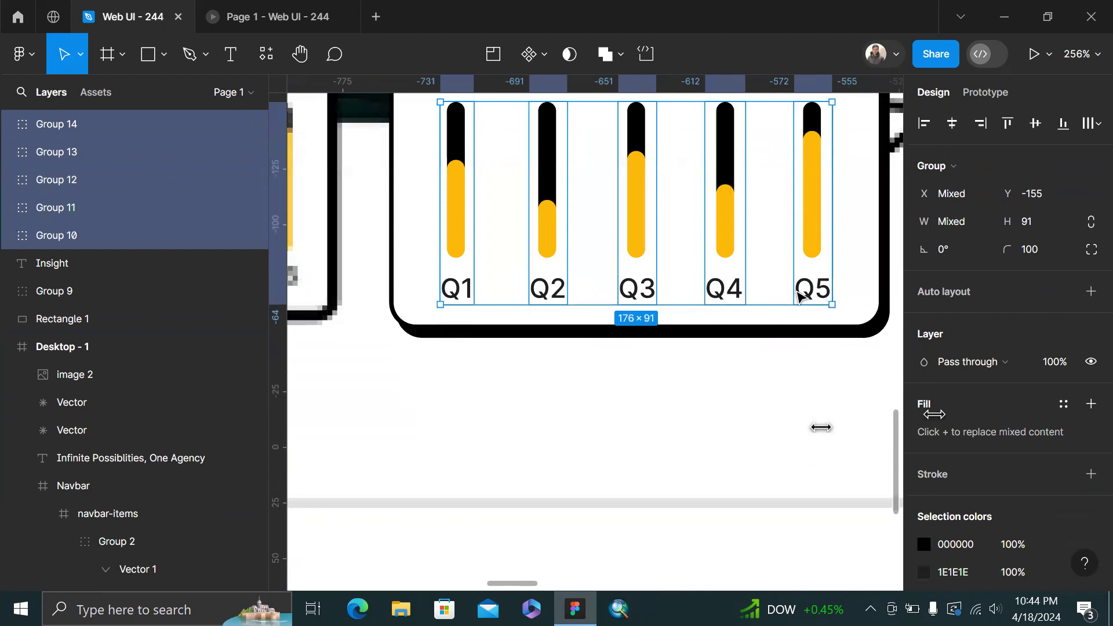
left_click(817, 295)
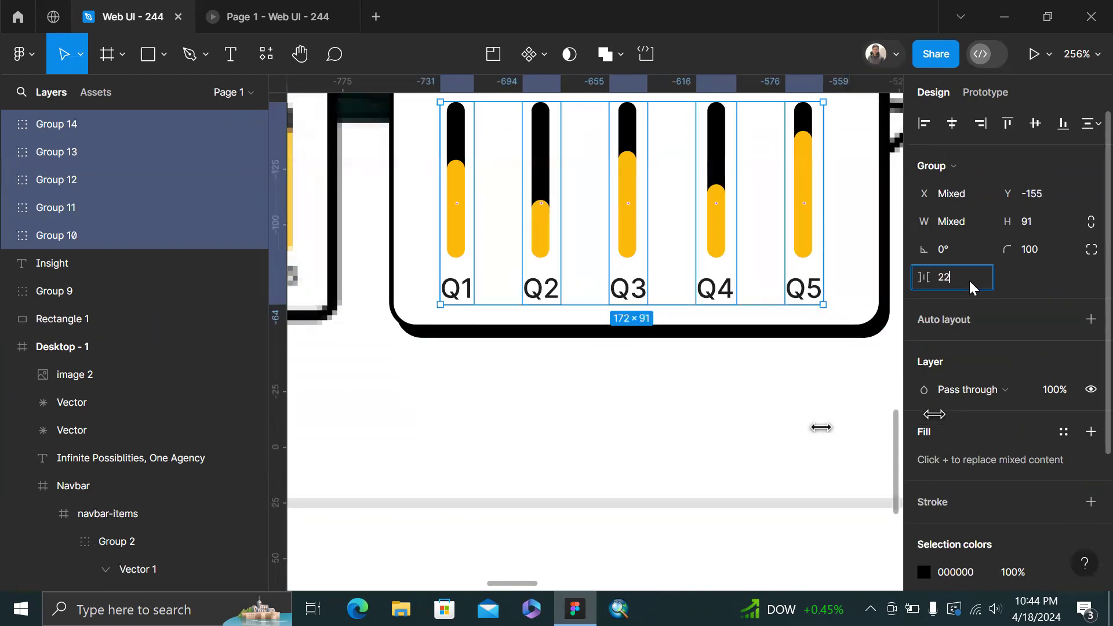
key("Up")
key("Up")
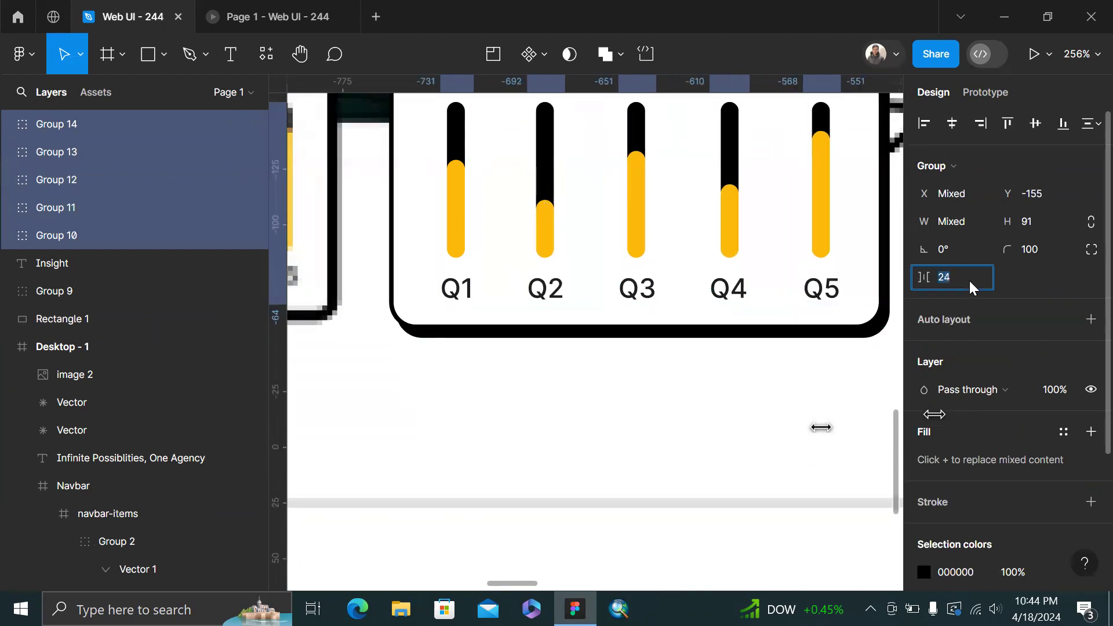
Group the five evenly spaced bar-and-label groups into one chart group
key("ctrl+g")
scroll(789, 219, "down", 2, "ctrl")
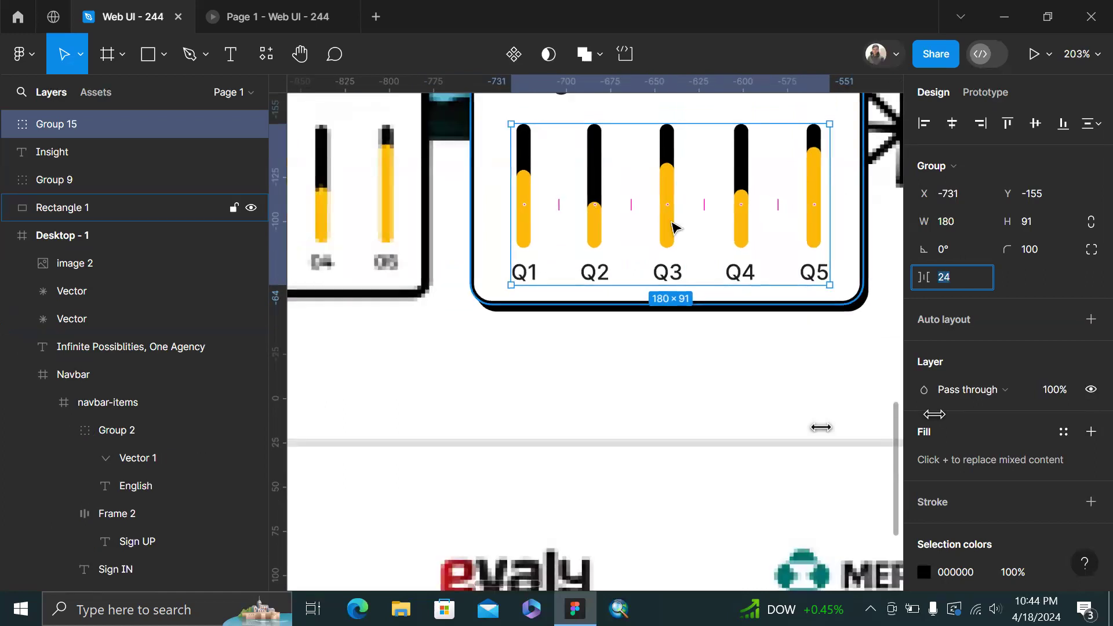
scroll(567, 186, "up", 2)
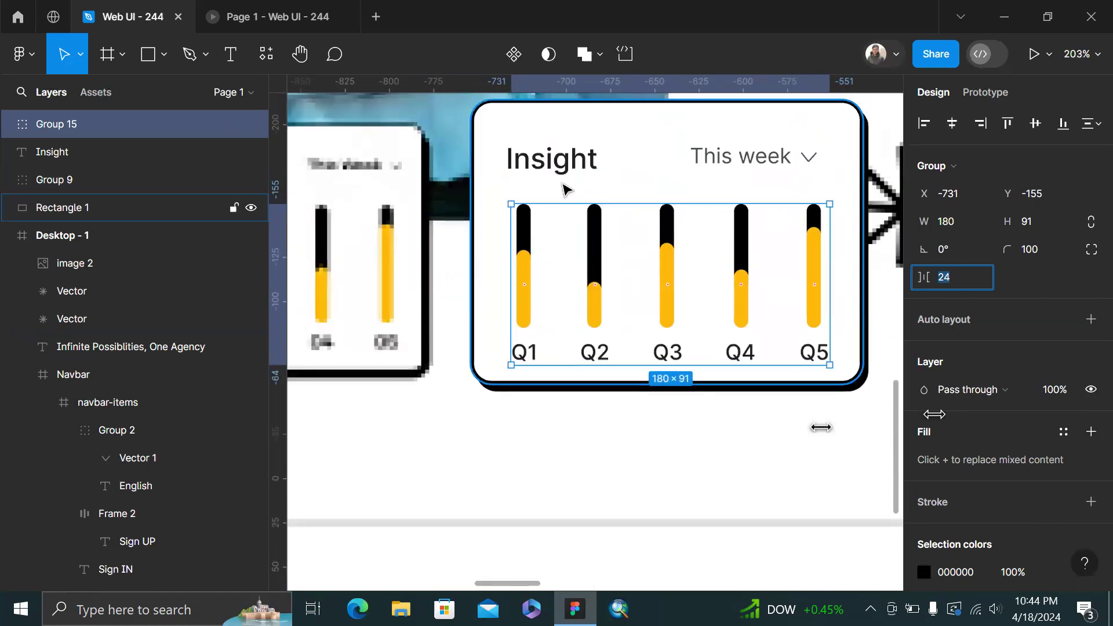
Align the bar chart group with the Insight card's background rectangle on their horizontal centres
left_click(519, 192, "shift")
left_click(959, 123)
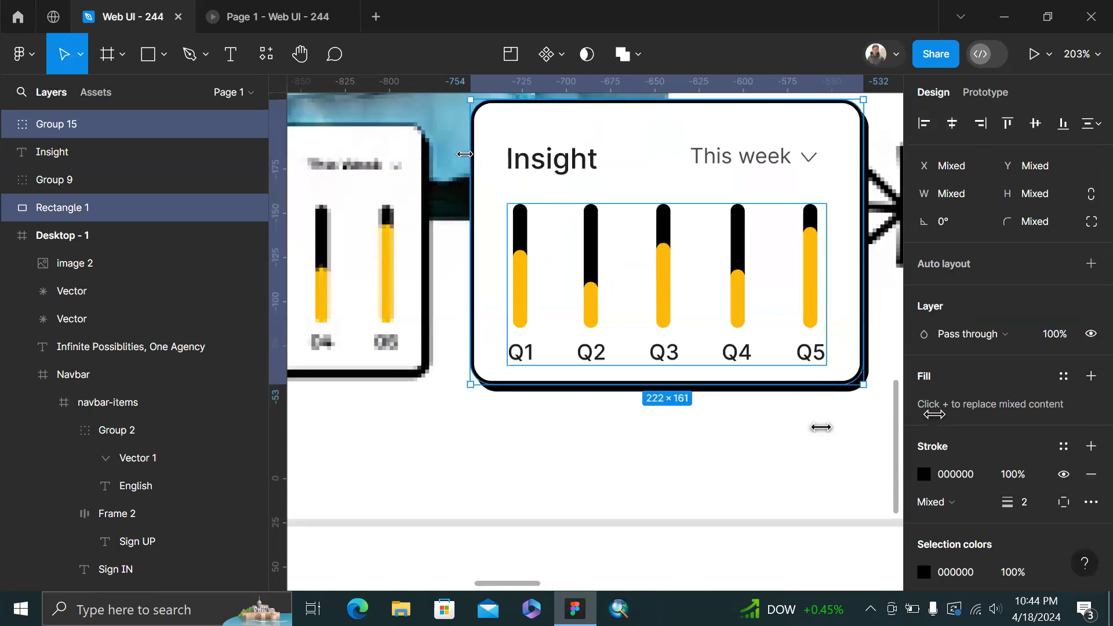
left_click(454, 127)
left_click(582, 264)
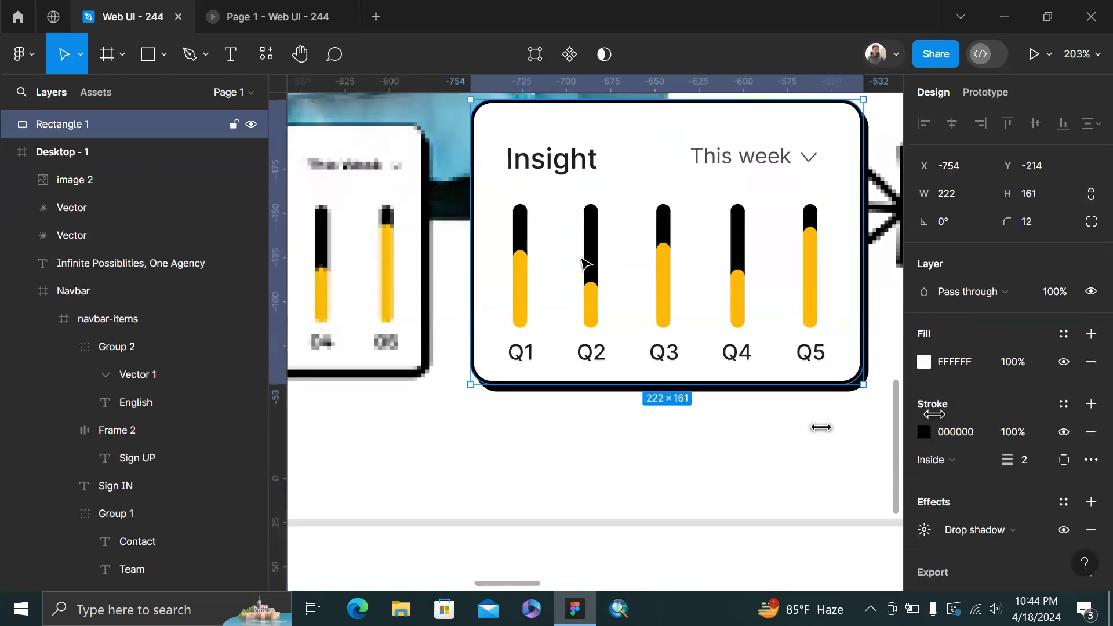
Nudge the bar chart group up 5 px inside the Insight card
left_click(597, 269)
key("Up")
key("Up")
key("Up")
key("Up")
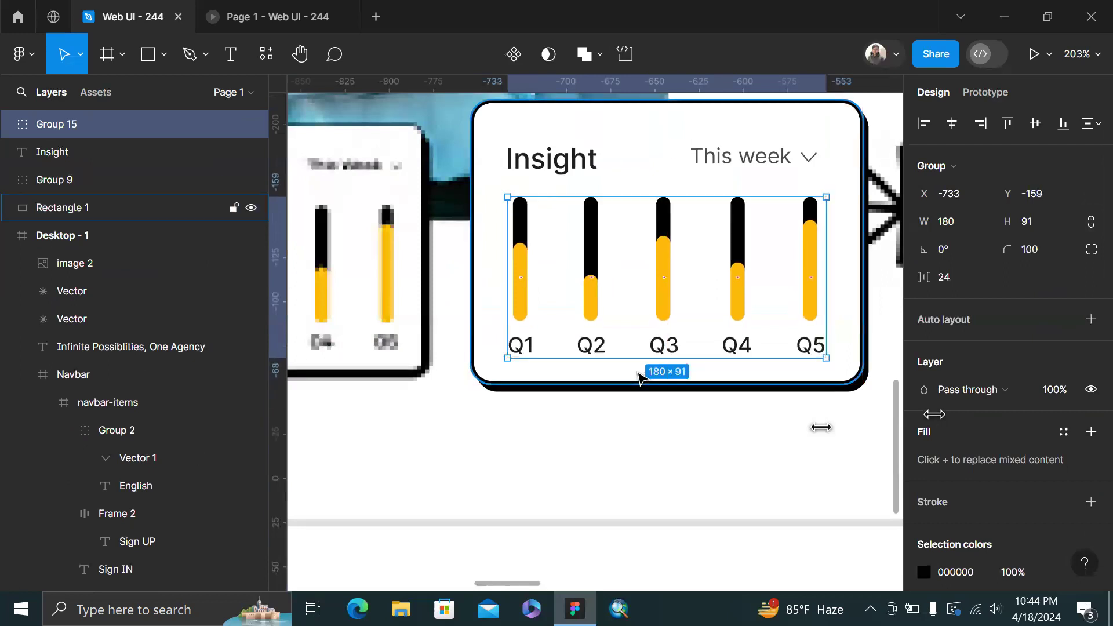
key("Up")
Move the Insight heading and This week dropdown up to 20 px below the card's top edge, aligned on their vertical centres
left_click(525, 167)
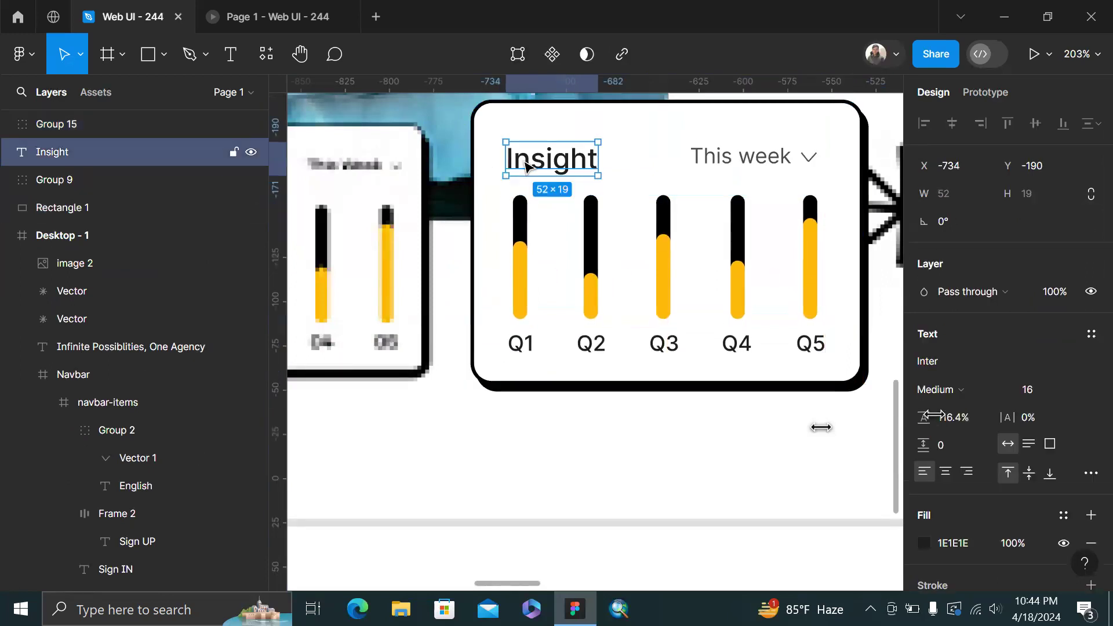
left_click(730, 164, "shift")
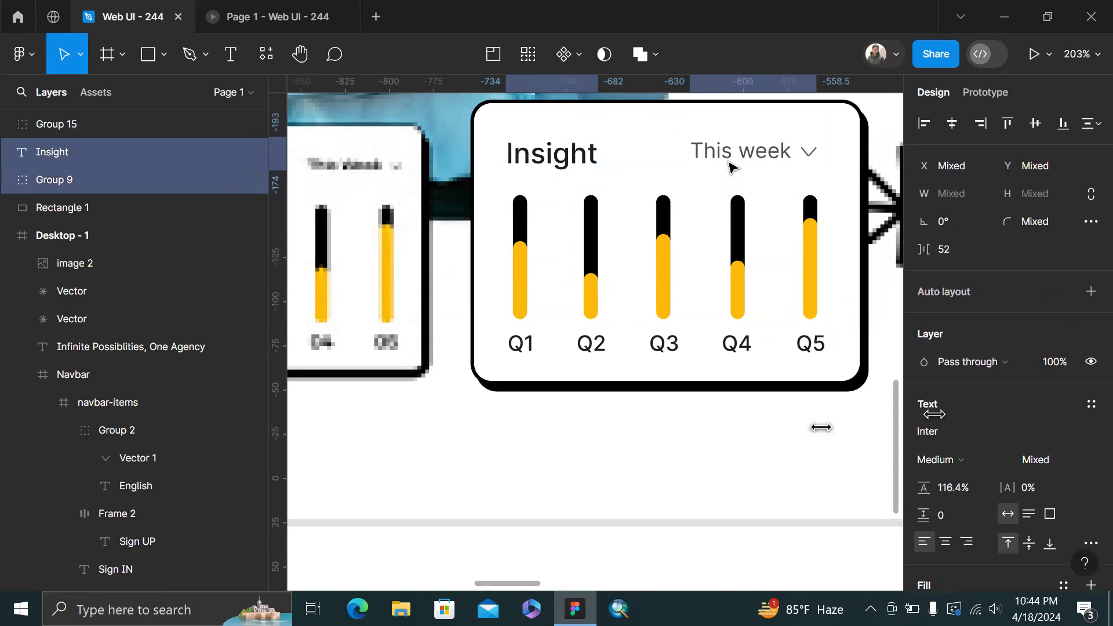
left_click(1036, 128)
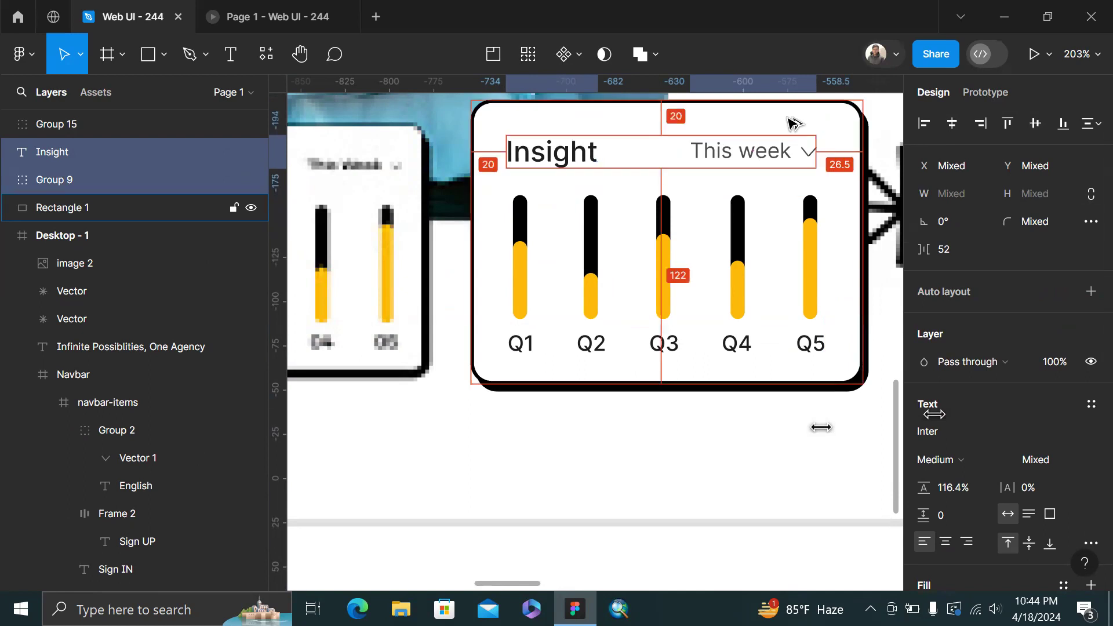
Try nudging the Insight heading and This week dropdown closer to the card's top edge, and undo it
key("Up")
key("Up")
key("Up")
key("Down")
key("Down")
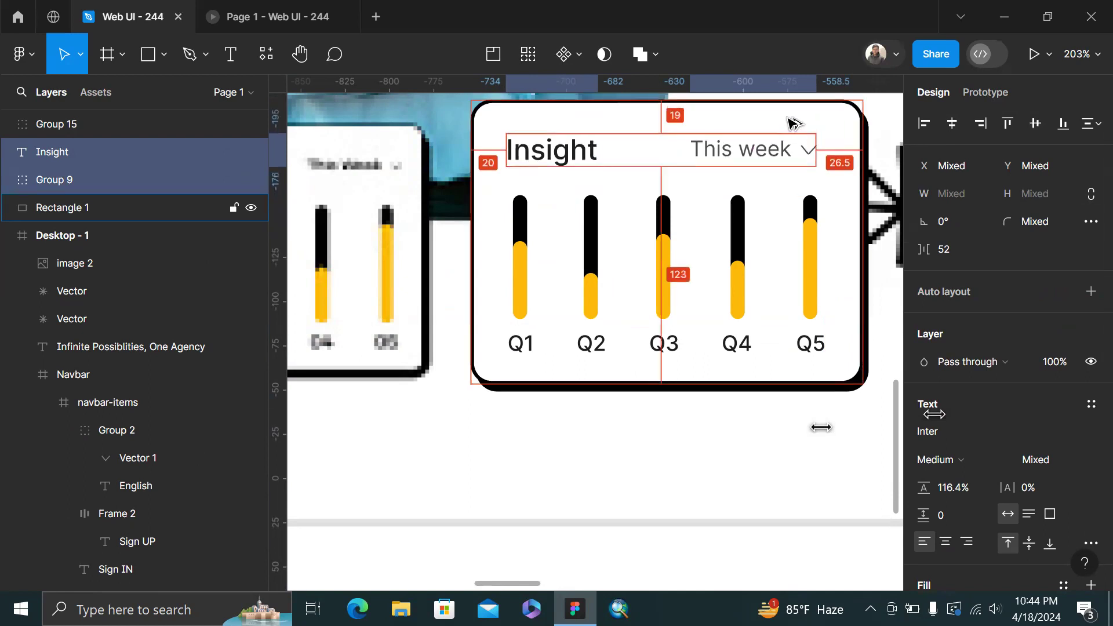
key("Down")
key("Down")
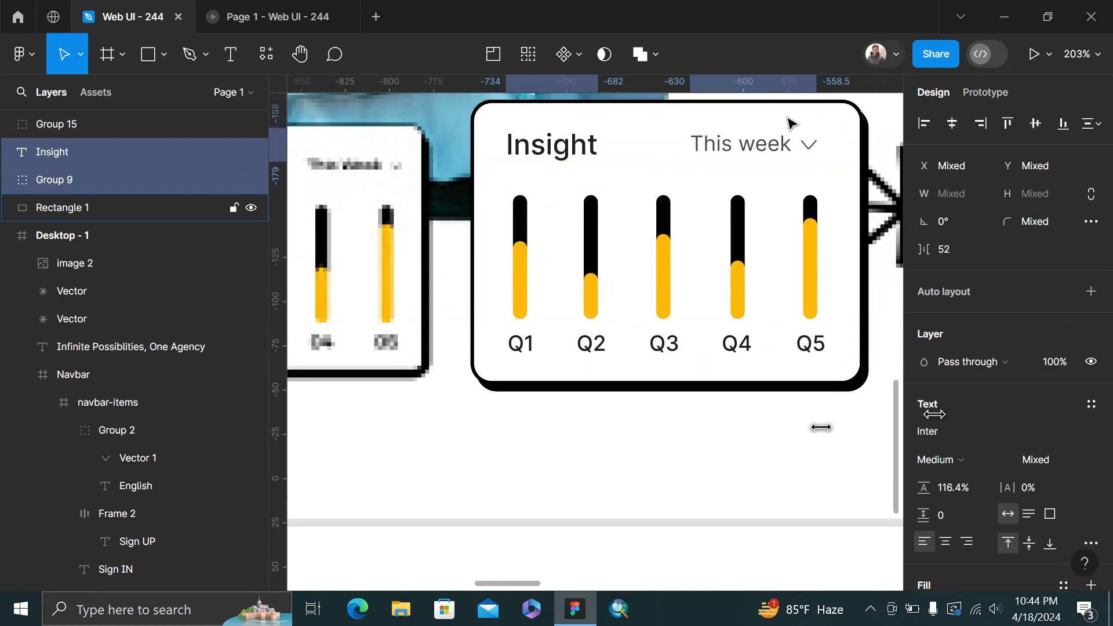
left_click_drag(441, 124, 678, 335)
key("ctrl+z")
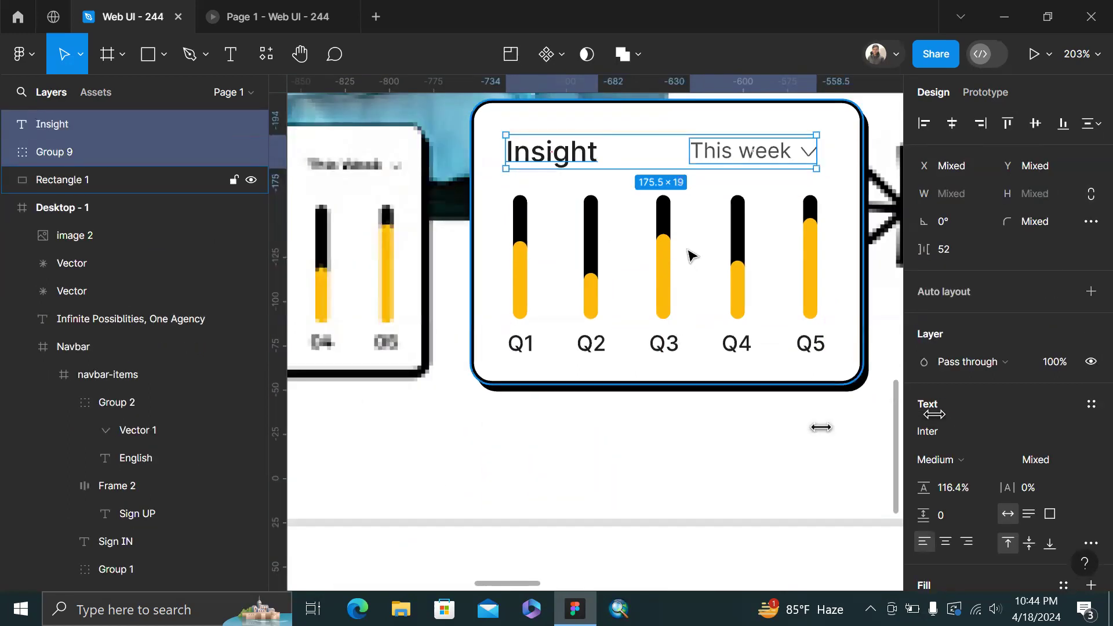
Group the Insight heading, This week dropdown, bar chart and card background into one card group
left_click(696, 291)
left_click_drag(718, 427, 670, 299)
left_click(549, 170)
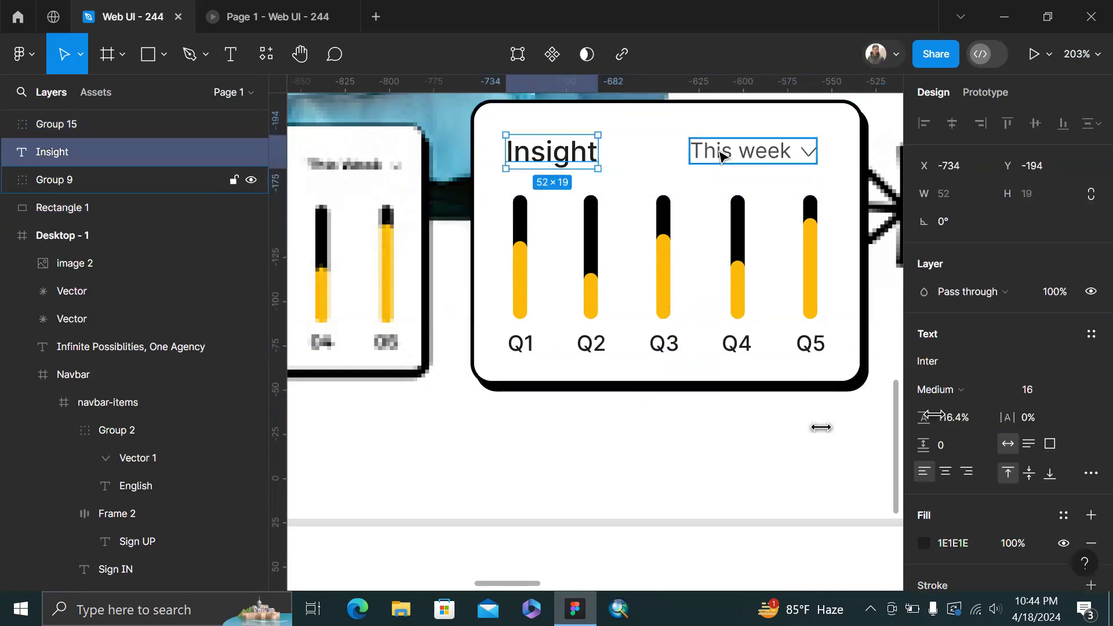
left_click(748, 151, "shift")
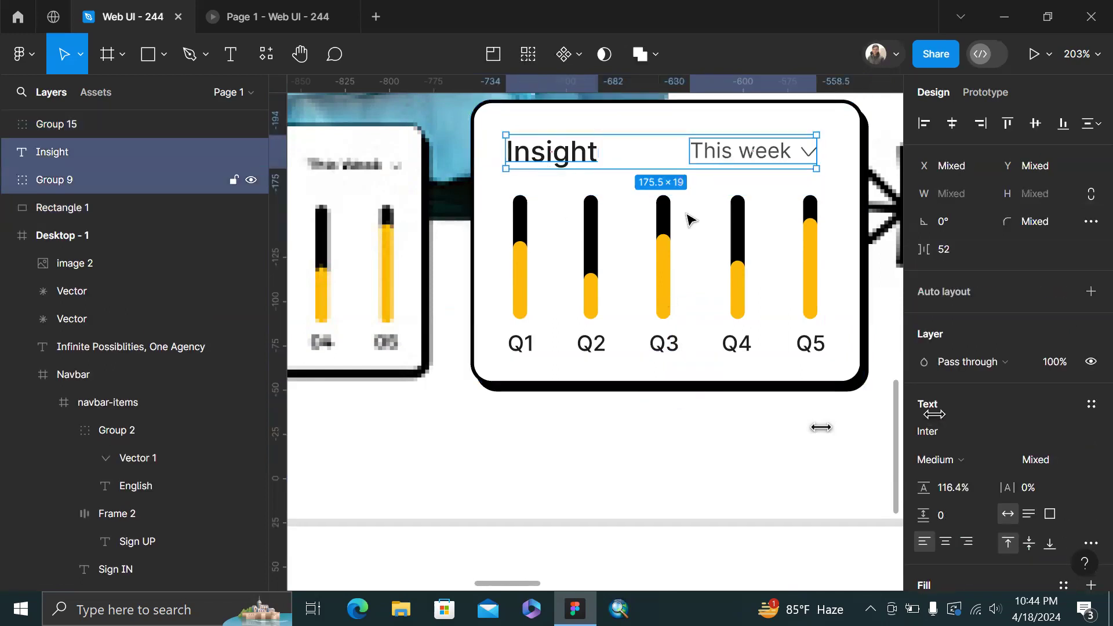
left_click(688, 125, "shift")
key("ctrl+g")
Move the Insight card group into the Desktop - 1 frame, overlapping the woman photo's lower-left corner at about X 740, Y 677
scroll(689, 125, "down", 10)
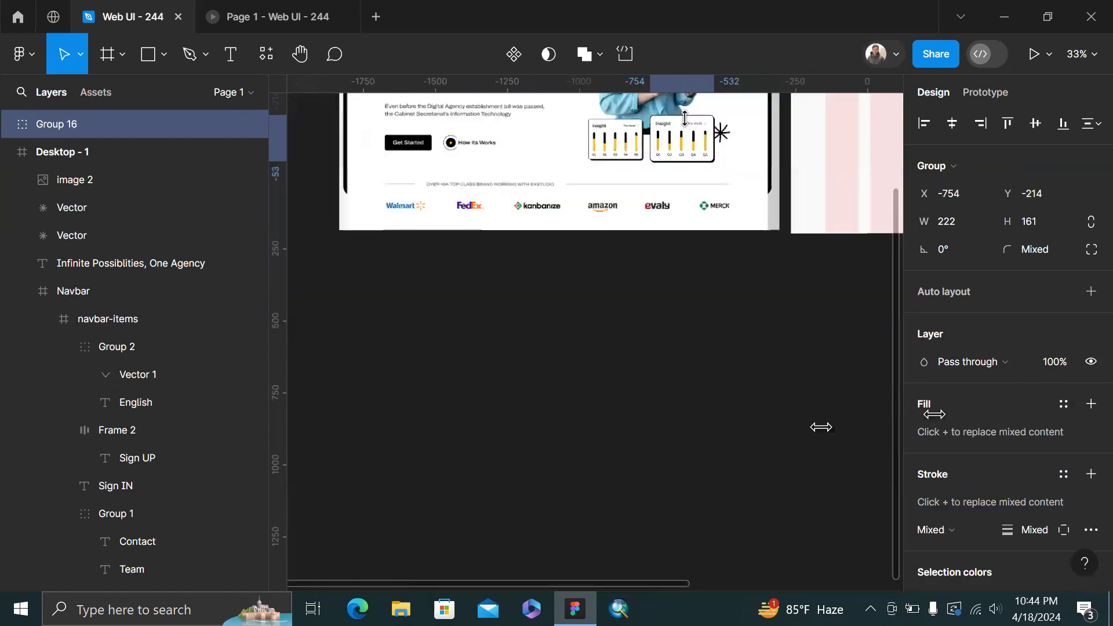
left_click_drag(528, 221, 780, 229)
scroll(780, 241, "up", 3)
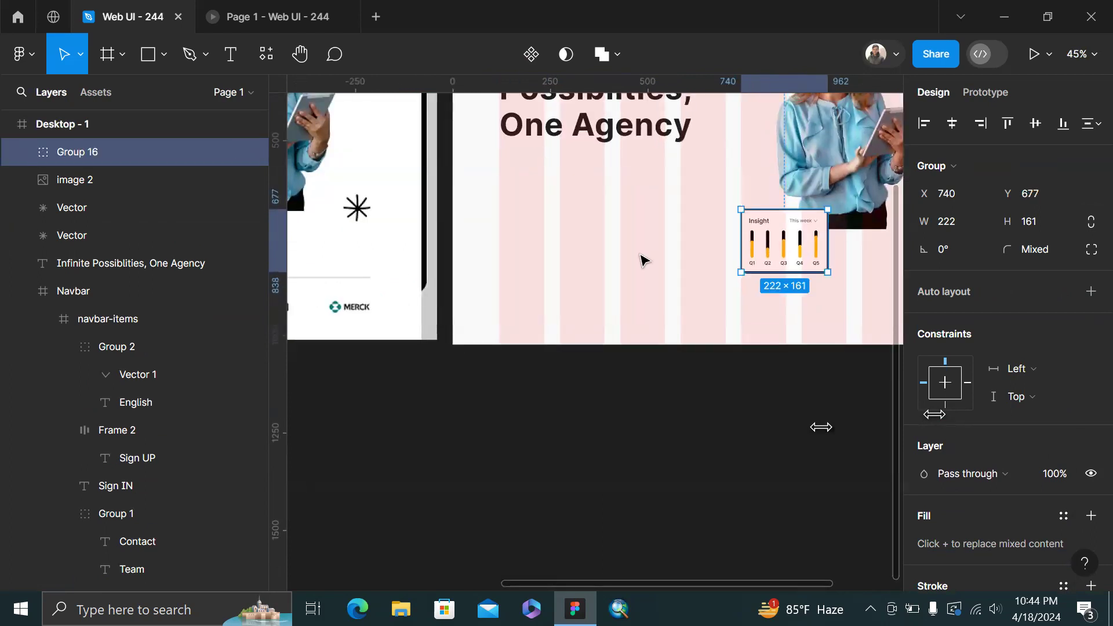
left_click(700, 271)
Draw a text box about 552 by 83 below the headline in Desktop - 1, at about X 120, Y 574
scroll(701, 271, "left", 3)
scroll(700, 270, "down", 2)
scroll(433, 250, "up", 2)
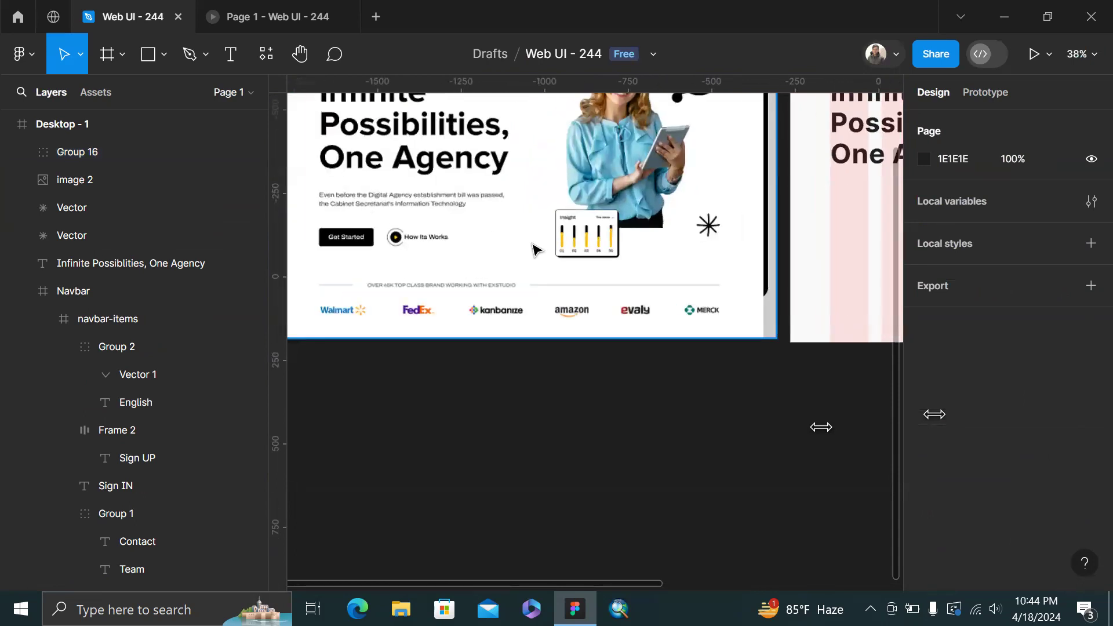
scroll(533, 249, "down", 3)
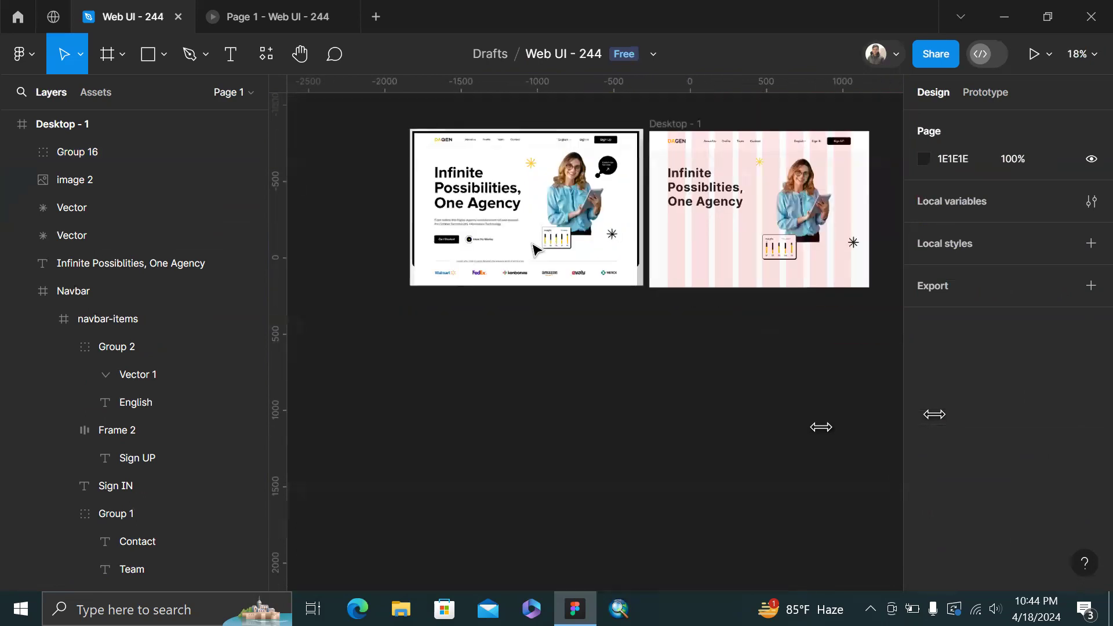
scroll(533, 249, "right", 2)
scroll(582, 209, "up", 3)
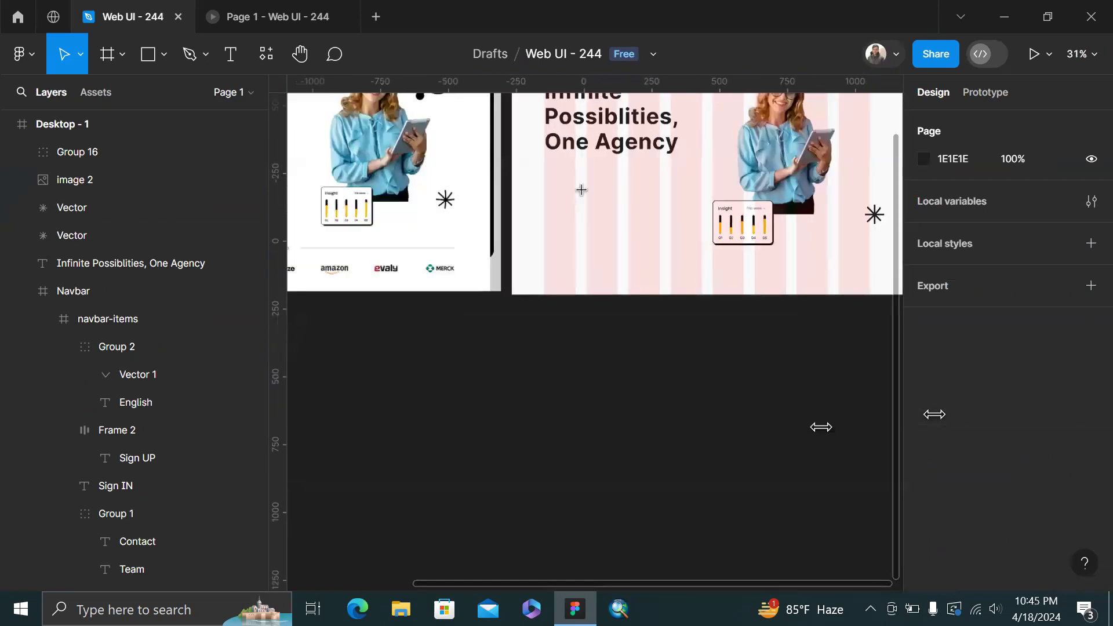
key("t")
left_click_drag(545, 172, 696, 195)
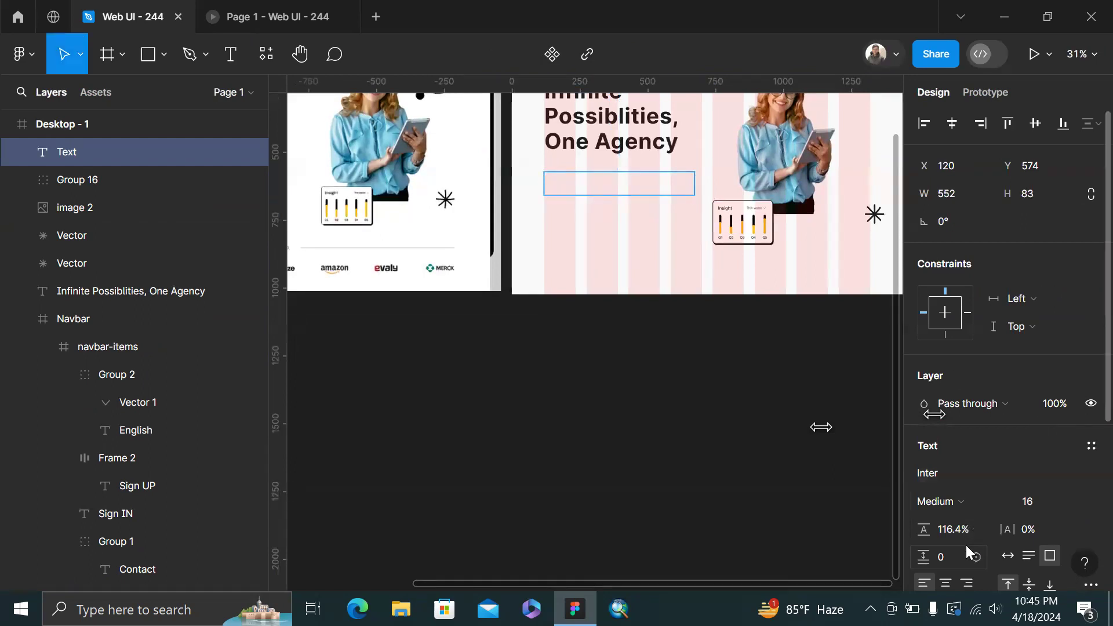
Set the new text box's line height to 16*1.75, giving 28
left_click(958, 528)
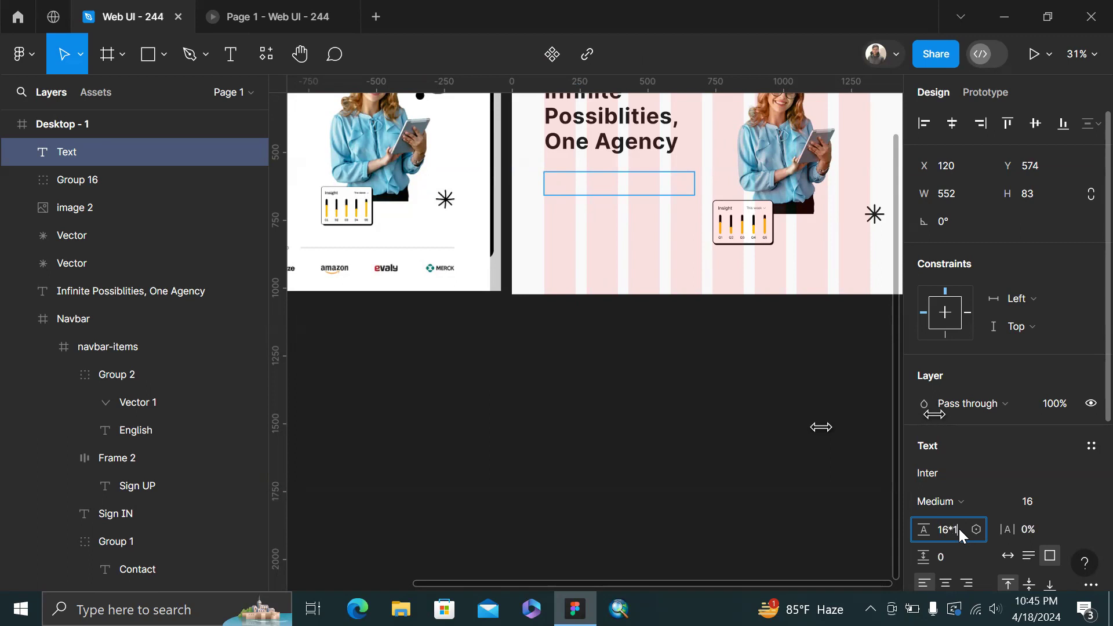
type("75")
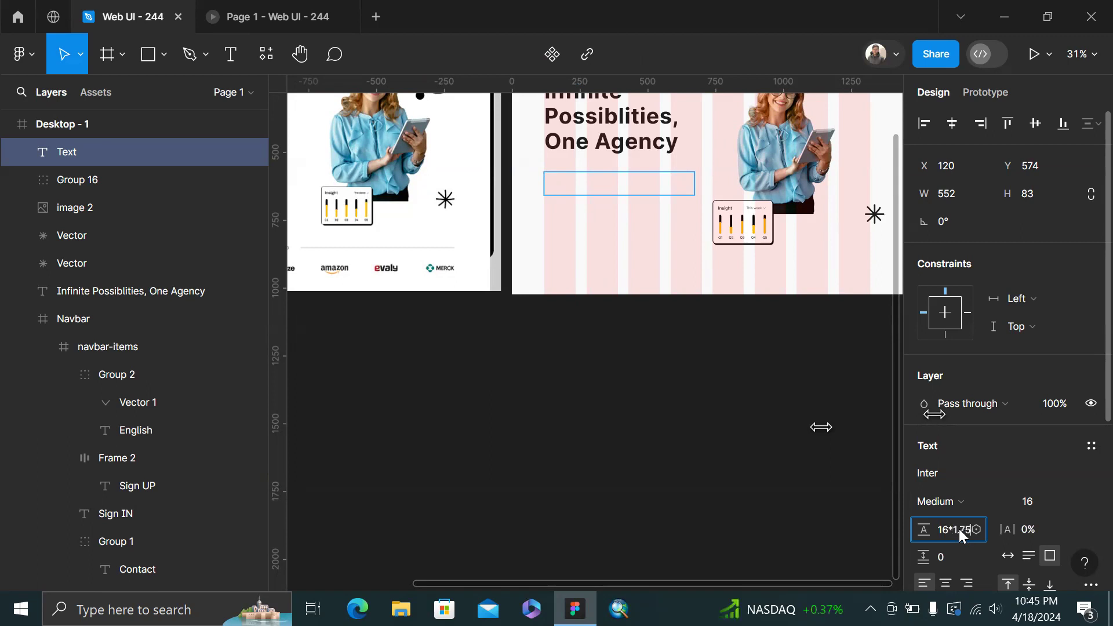
key("Return")
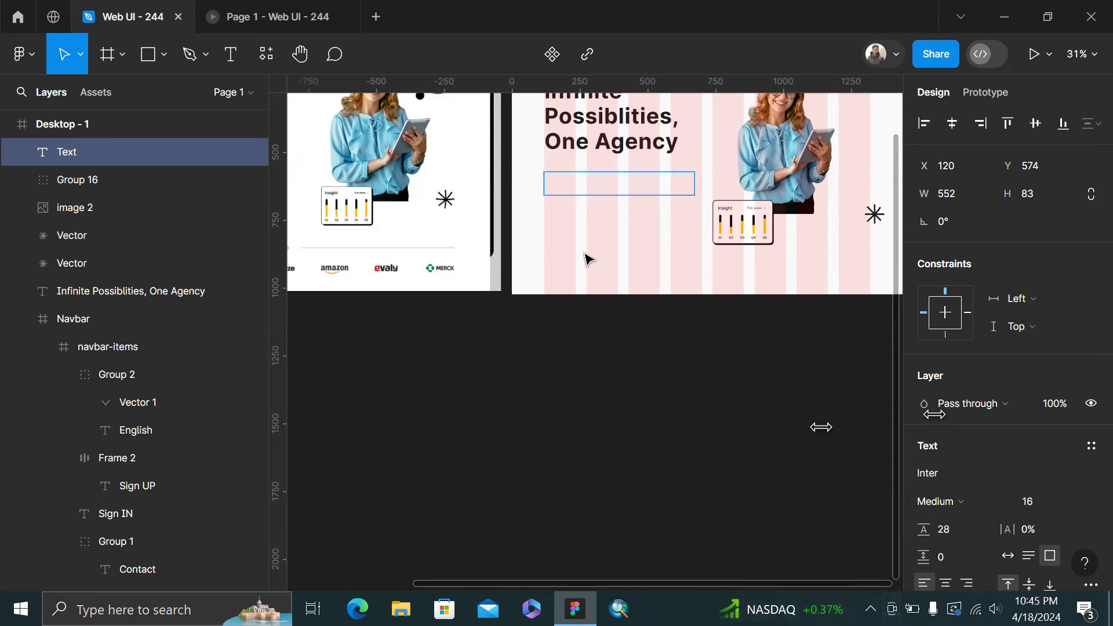
Fill the empty text box below the headline with placeholder text using the Lorem Ipsum plugin
scroll(518, 213, "left", 7)
scroll(518, 213, "up", 2)
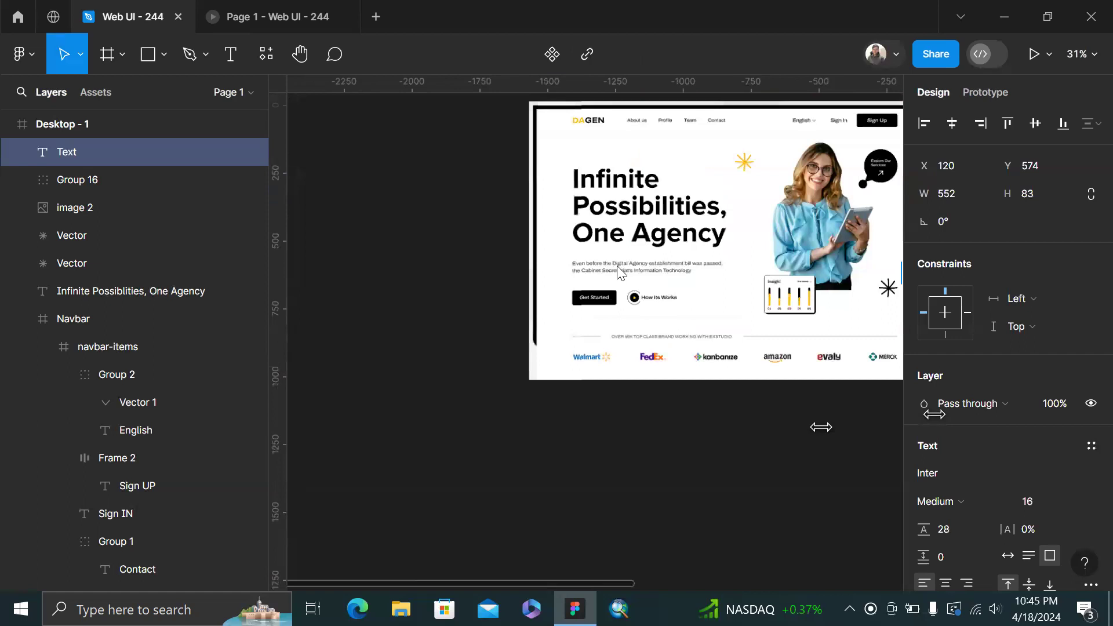
scroll(646, 275, "right", 5)
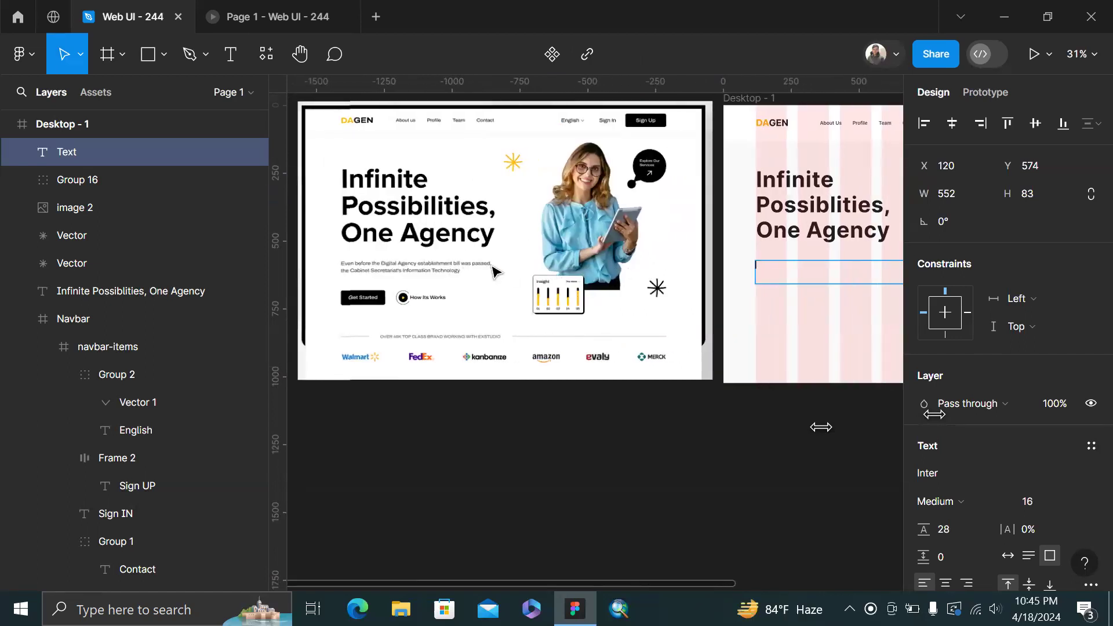
right_click(144, 145)
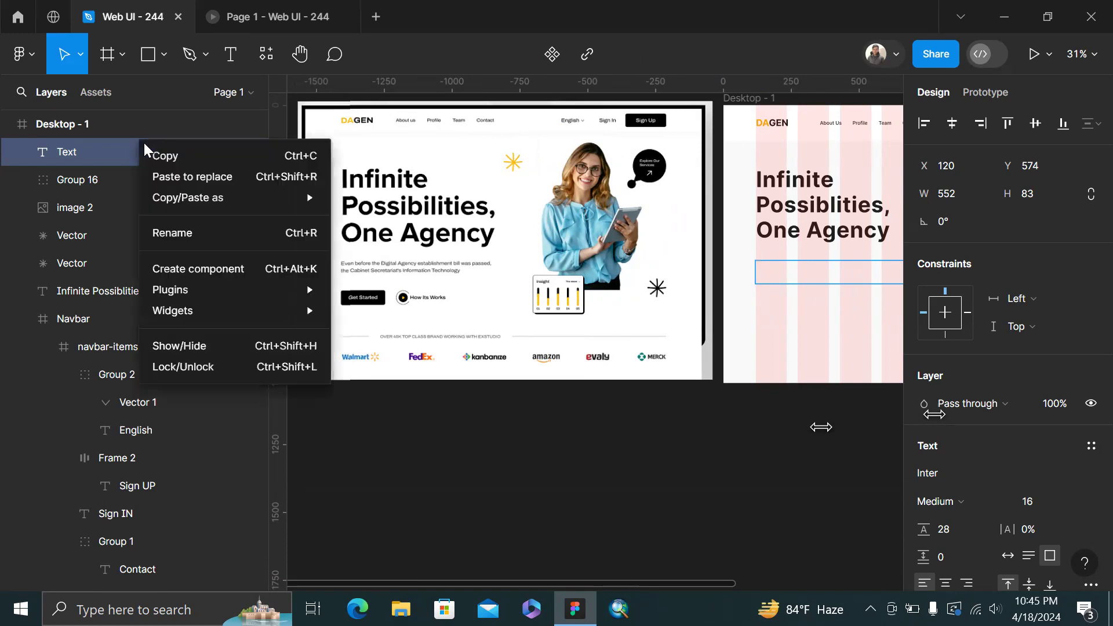
mouse_move(204, 291)
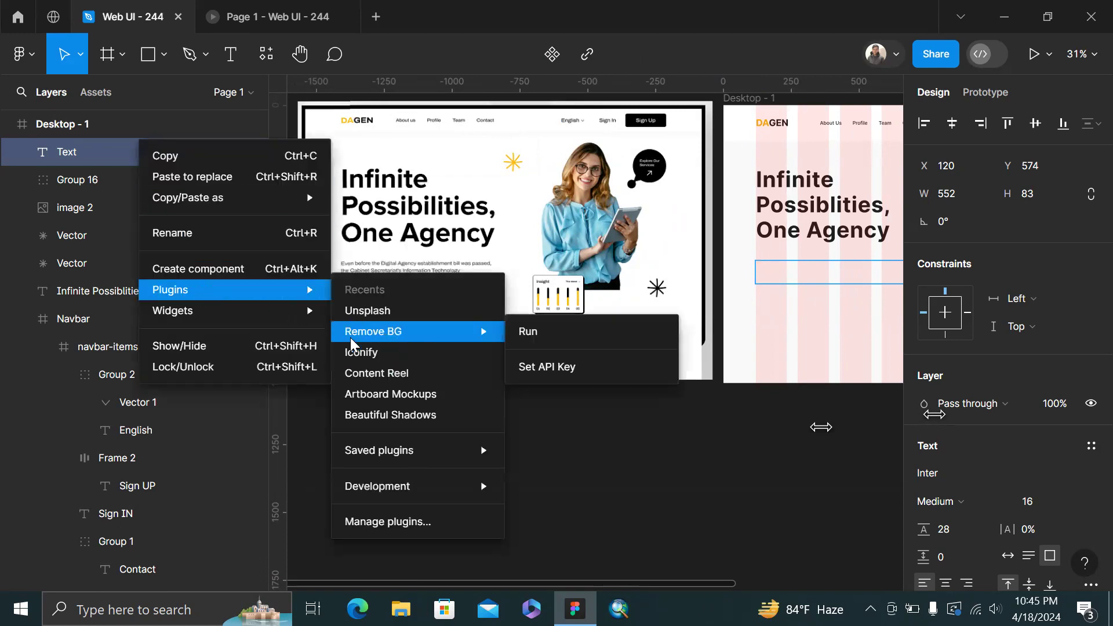
mouse_move(427, 452)
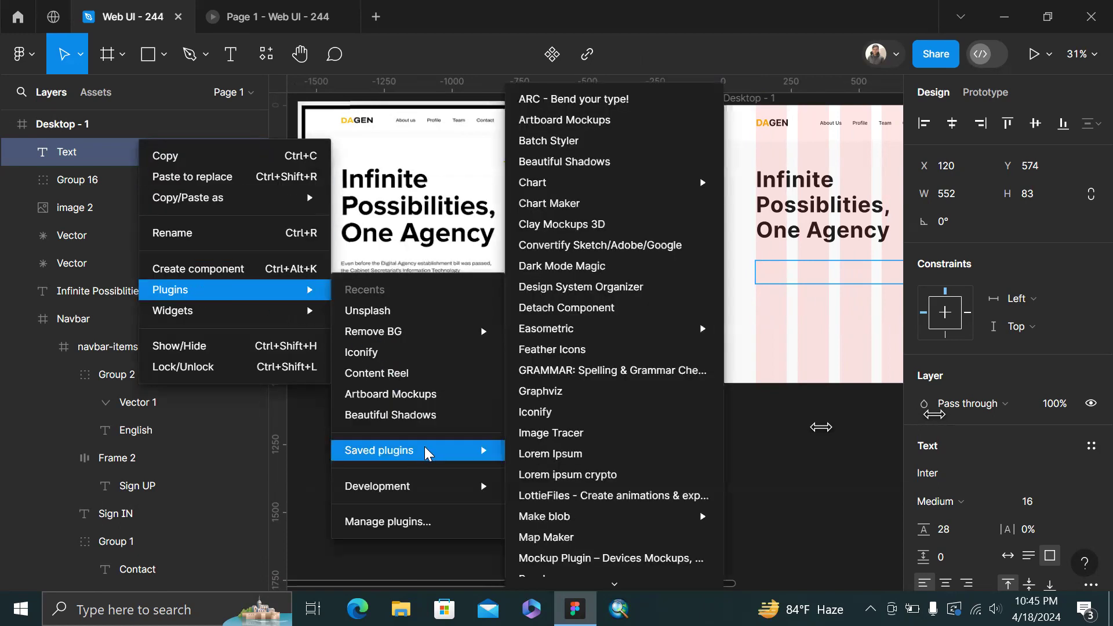
left_click(565, 455)
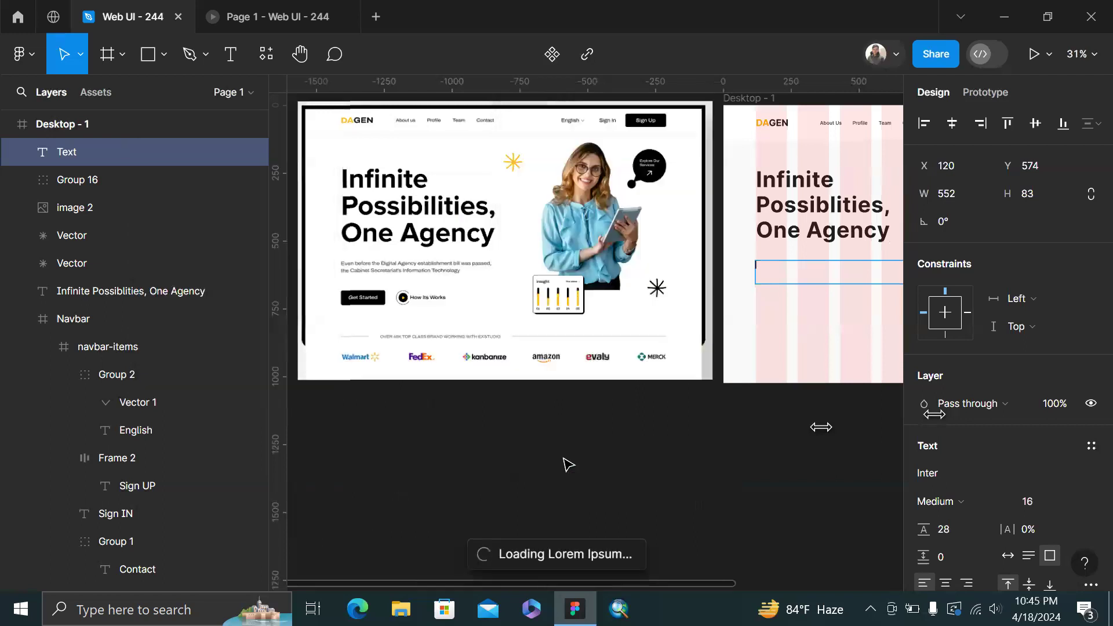
scroll(568, 464, "right", 3)
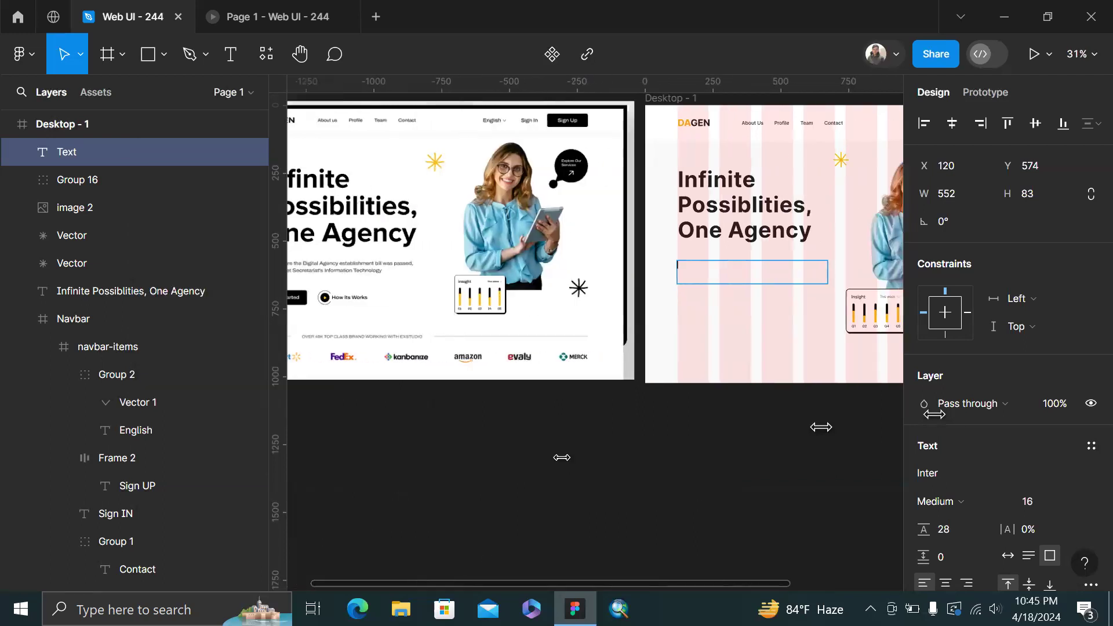
left_click(162, 387)
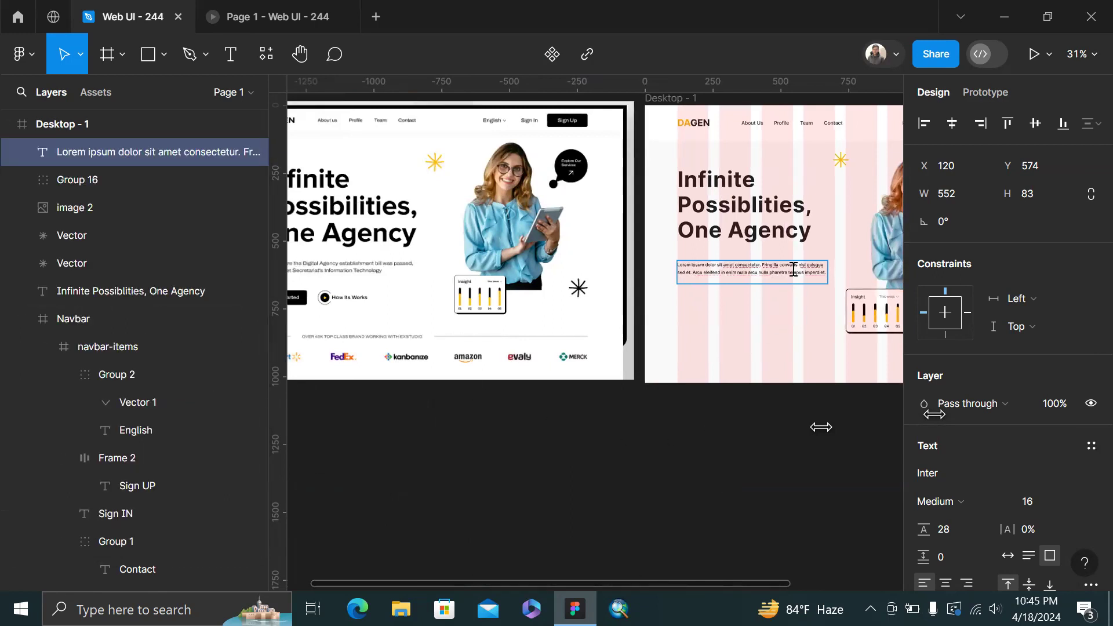
Set the paragraph's box to auto height and shorten its text so it ends with "Arcu eleifend in enim nulla."
left_click(1029, 560)
scroll(793, 278, "up", 5)
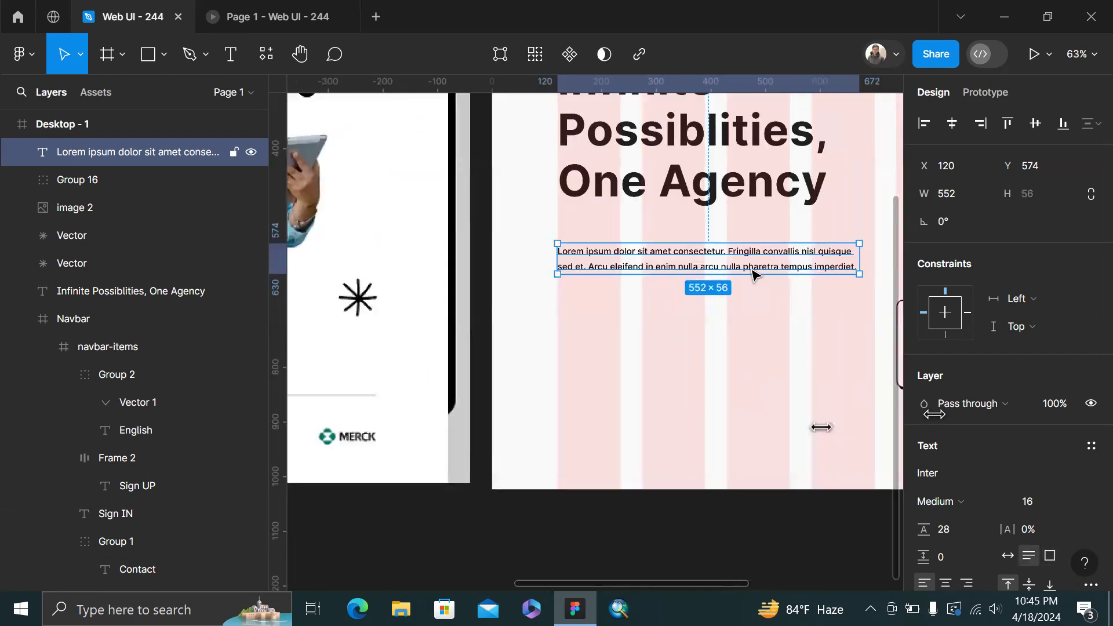
double_click(753, 274)
left_click_drag(701, 271, 909, 263)
key("BackSpace")
type(".")
left_click(601, 350)
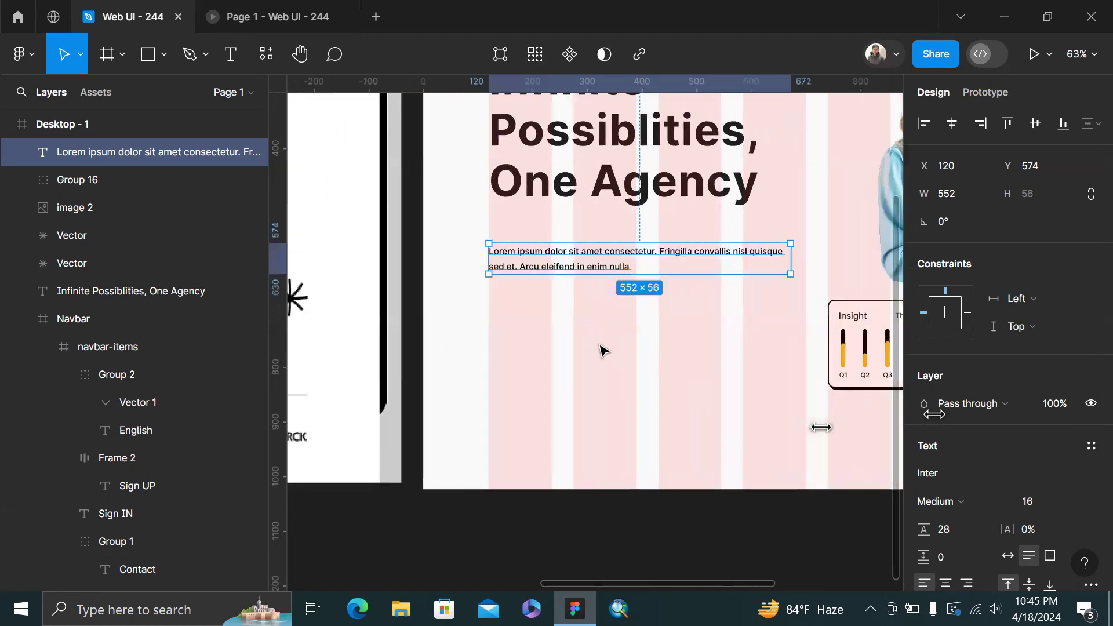
Set the vertical spacing between the headline and the placeholder paragraph to 40
scroll(601, 350, "left", 4)
scroll(601, 350, "down", 3)
scroll(541, 313, "left", 1)
scroll(540, 313, "left", 4)
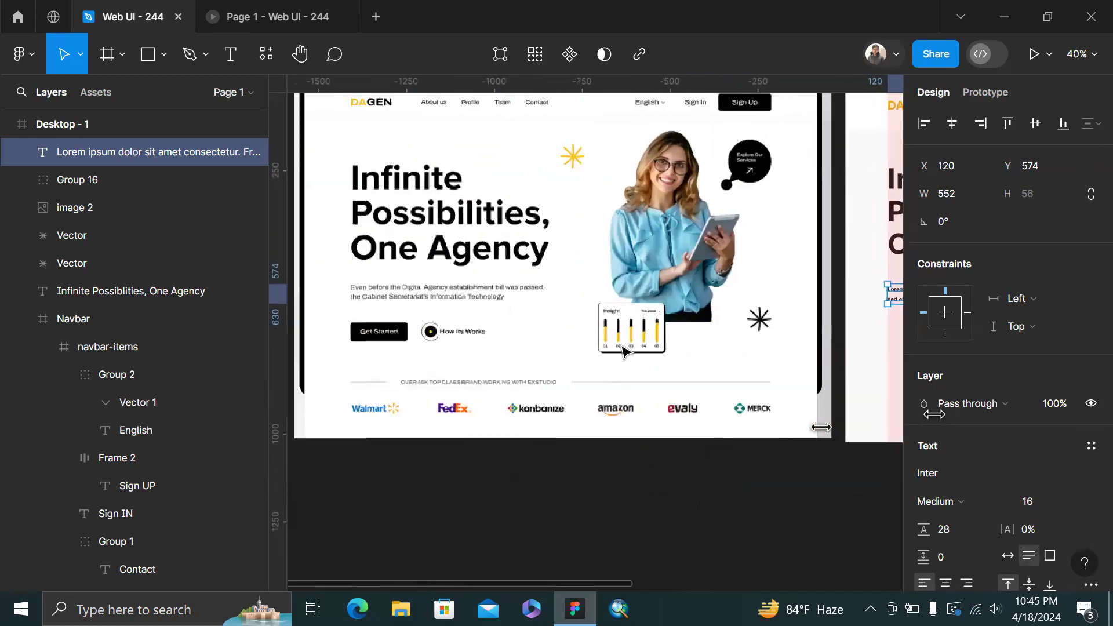
scroll(496, 293, "down", 3)
scroll(497, 293, "right", 6)
scroll(497, 299, "right", 1)
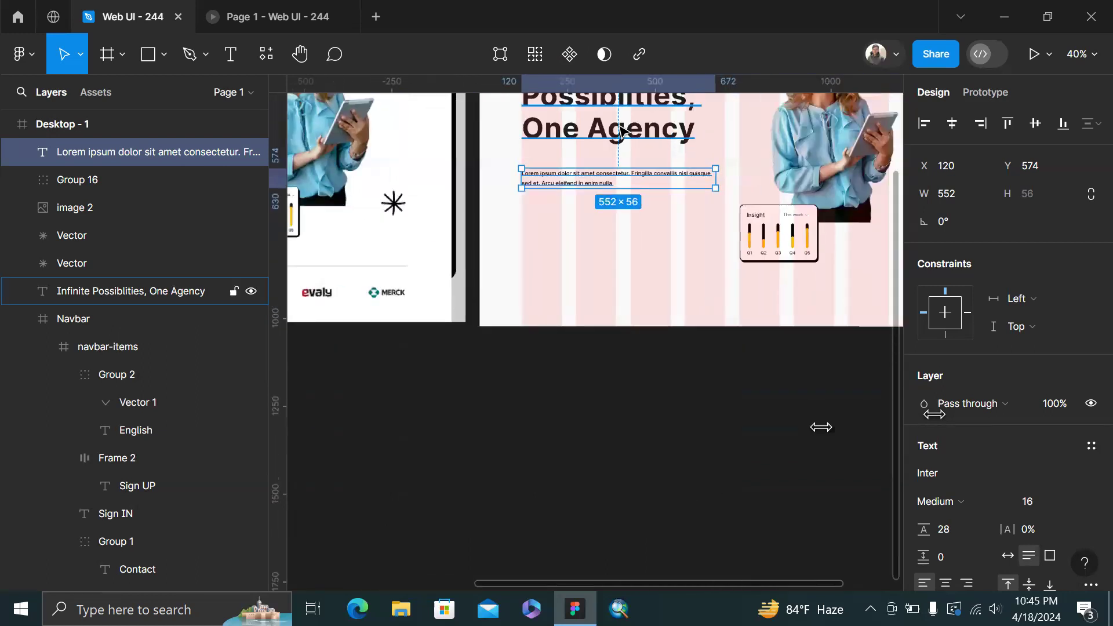
left_click(145, 291, "shift")
left_click(977, 260)
type("40")
key("Return")
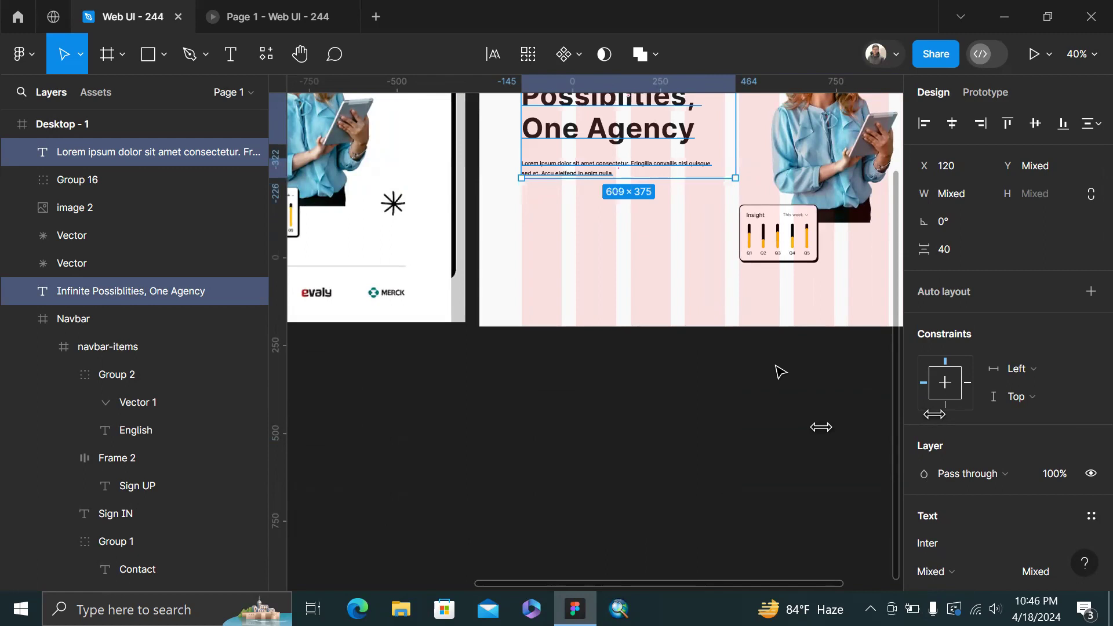
left_click(777, 373)
Change the placeholder paragraph's font weight to Regular
left_click(587, 174)
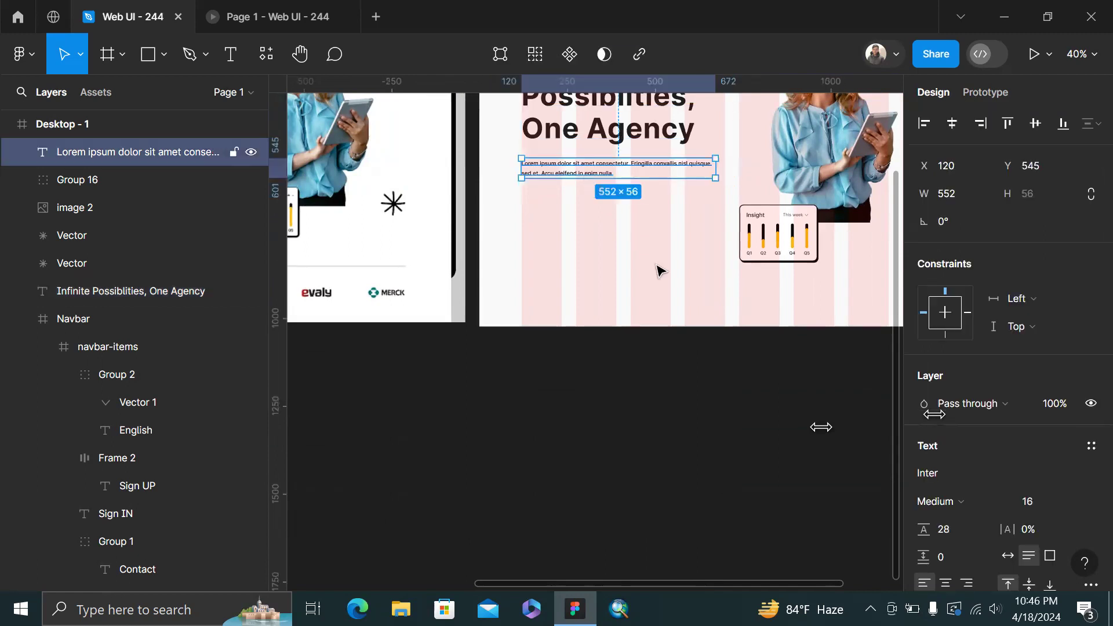
left_click(984, 497)
left_click(985, 224)
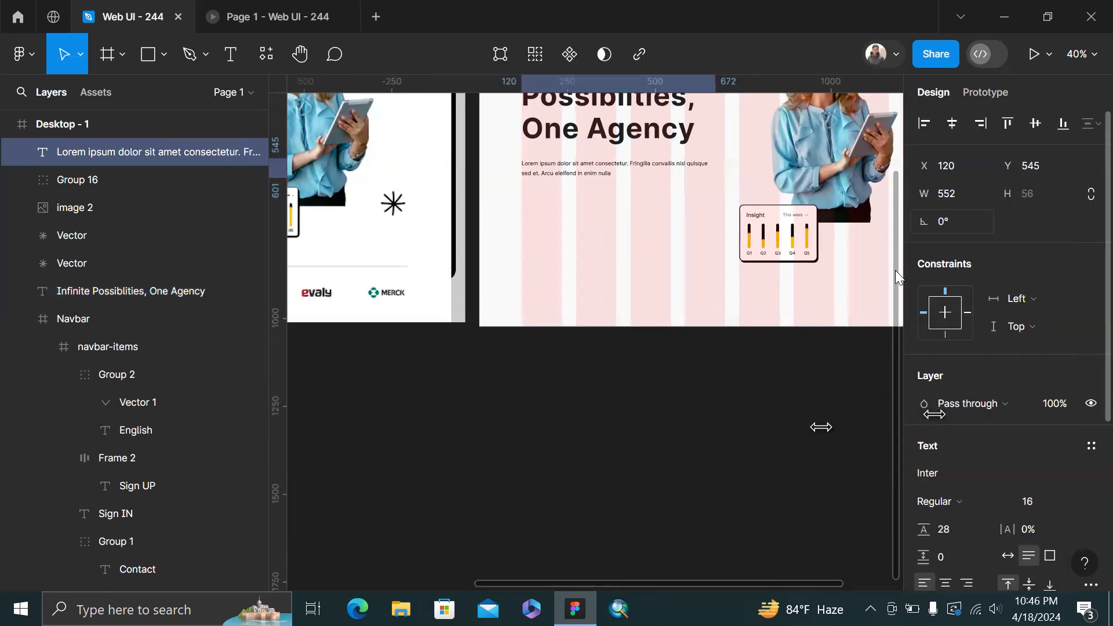
Examine the Get Started and How Its Works buttons in the reference image
left_click(682, 401)
scroll(682, 401, "left", 10)
scroll(744, 279, "right", 2)
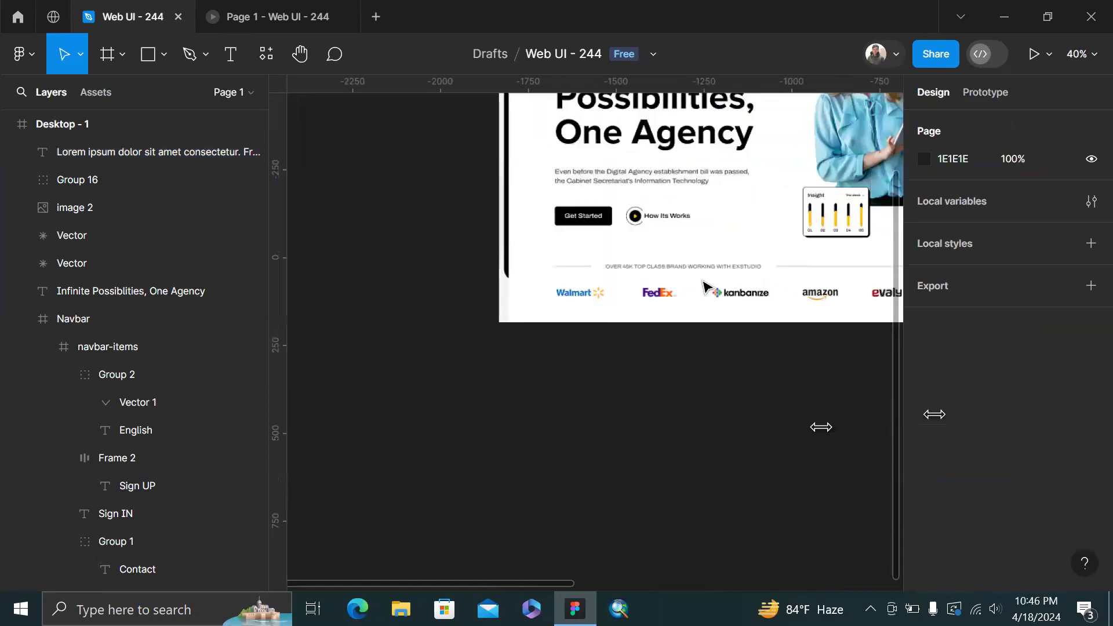
scroll(681, 238, "up", 5)
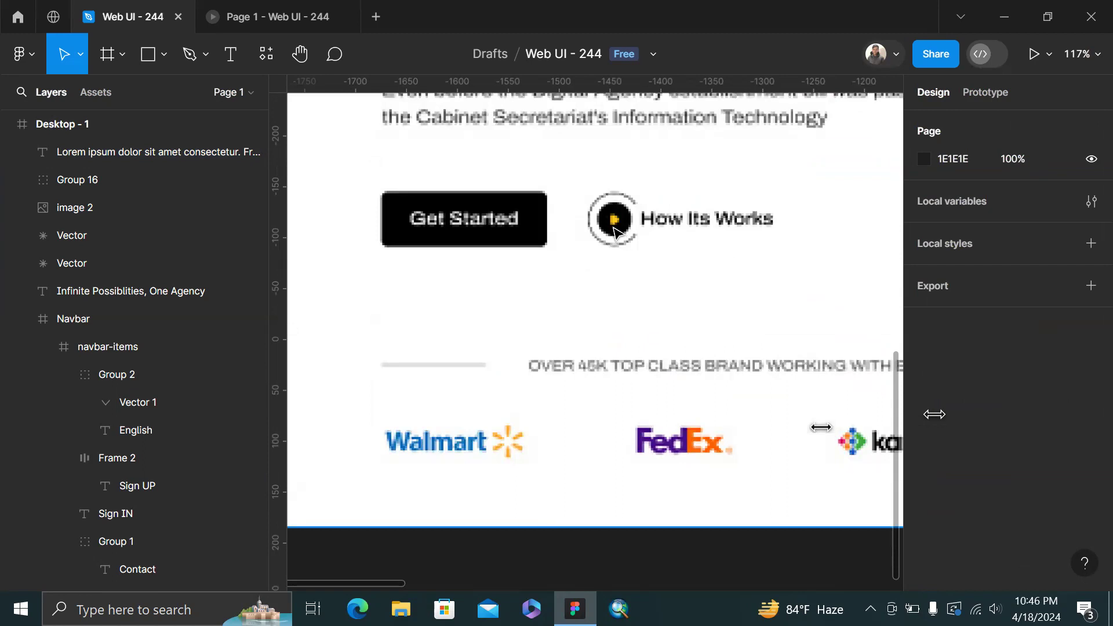
scroll(615, 232, "right", 2)
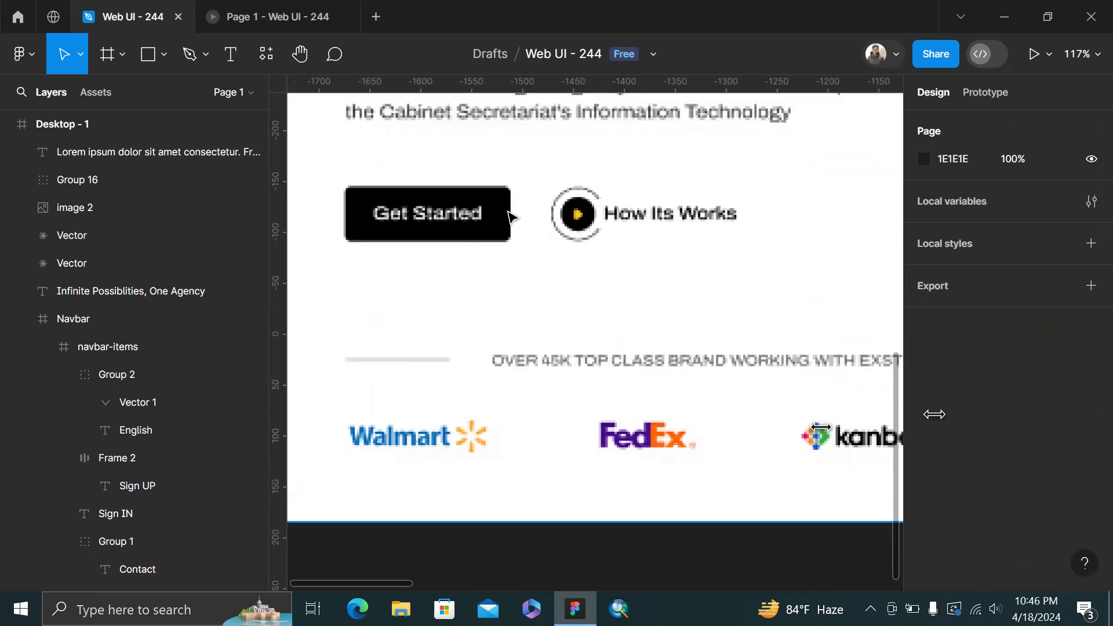
scroll(508, 211, "right", 6)
scroll(507, 210, "down", 5)
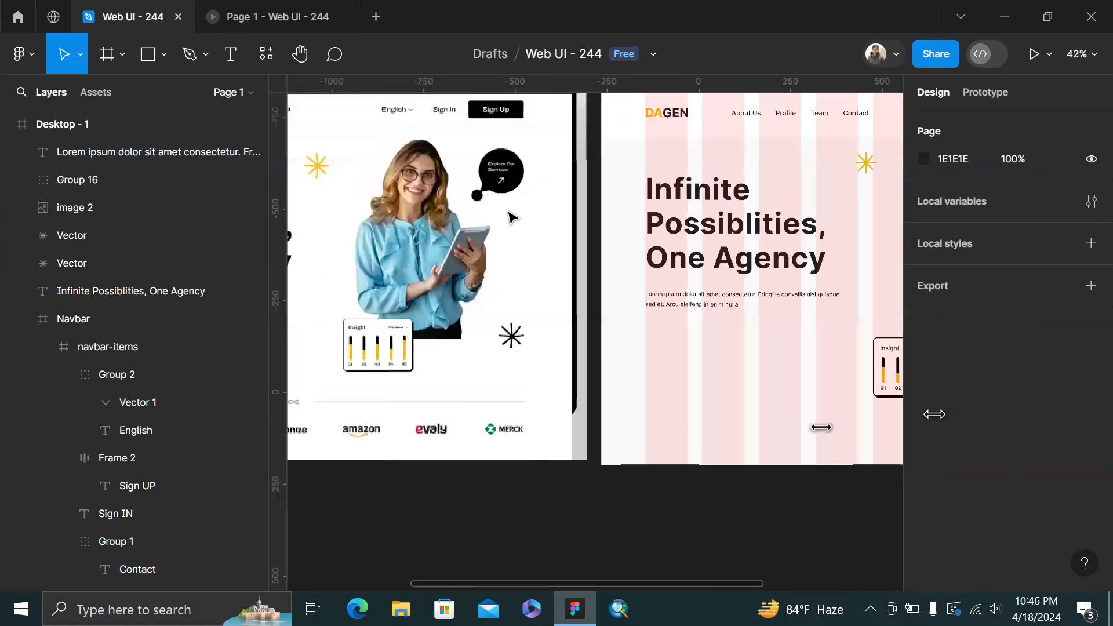
Copy the navbar's Sign UP button and place the copy below the hero paragraph at X 120, Y 675
scroll(507, 211, "right", 5)
scroll(606, 260, "up", 8)
scroll(603, 257, "down", 5)
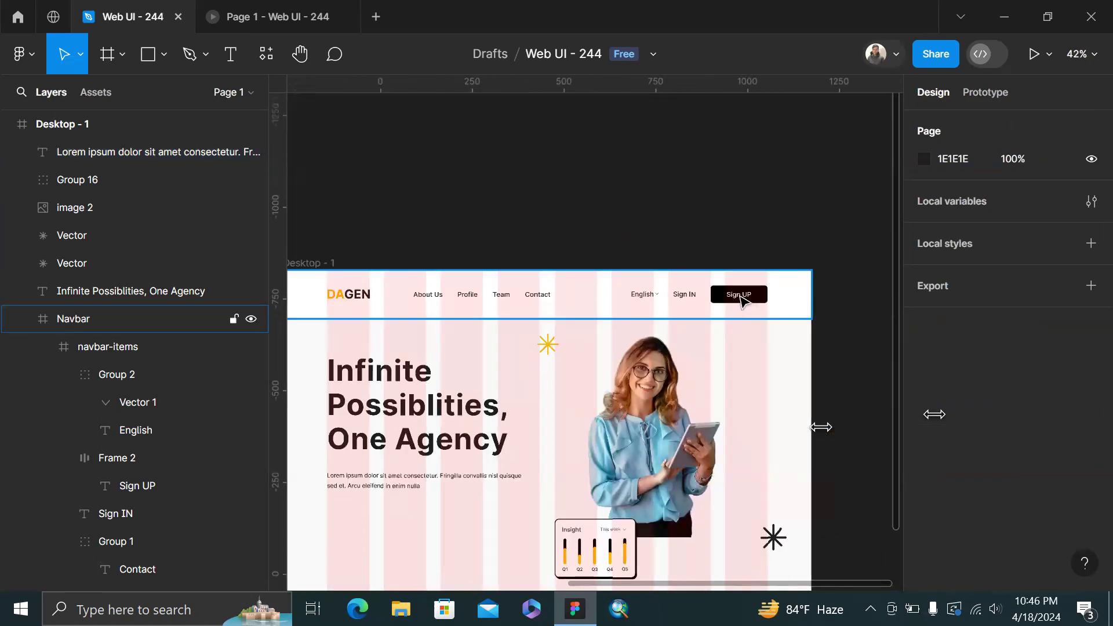
double_click(746, 296)
double_click(746, 297)
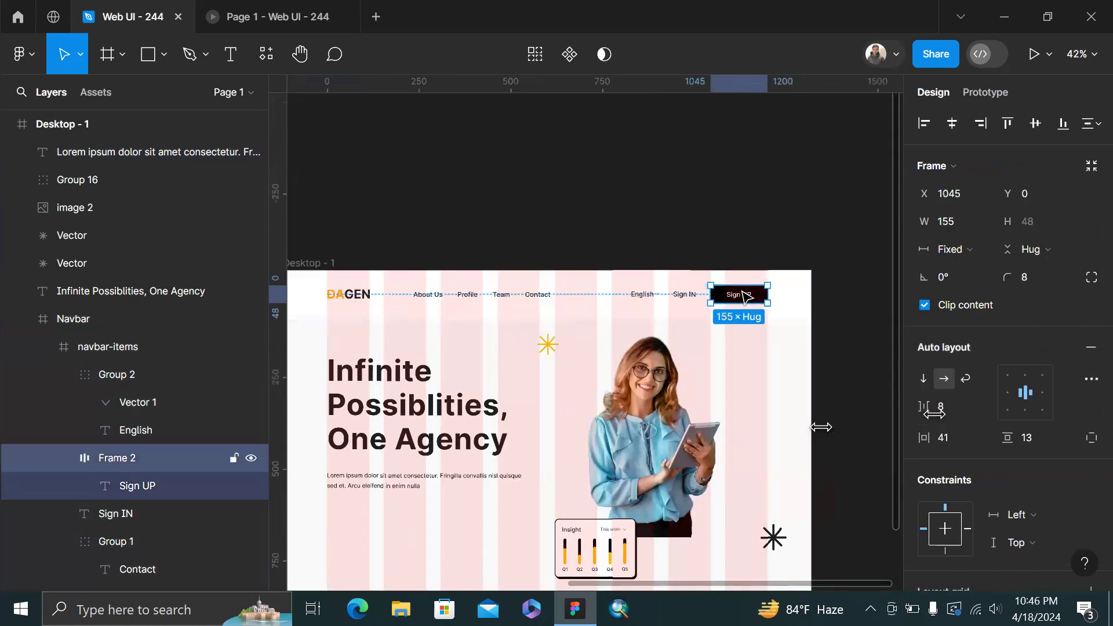
scroll(744, 297, "down", 5)
scroll(504, 330, "left", 1)
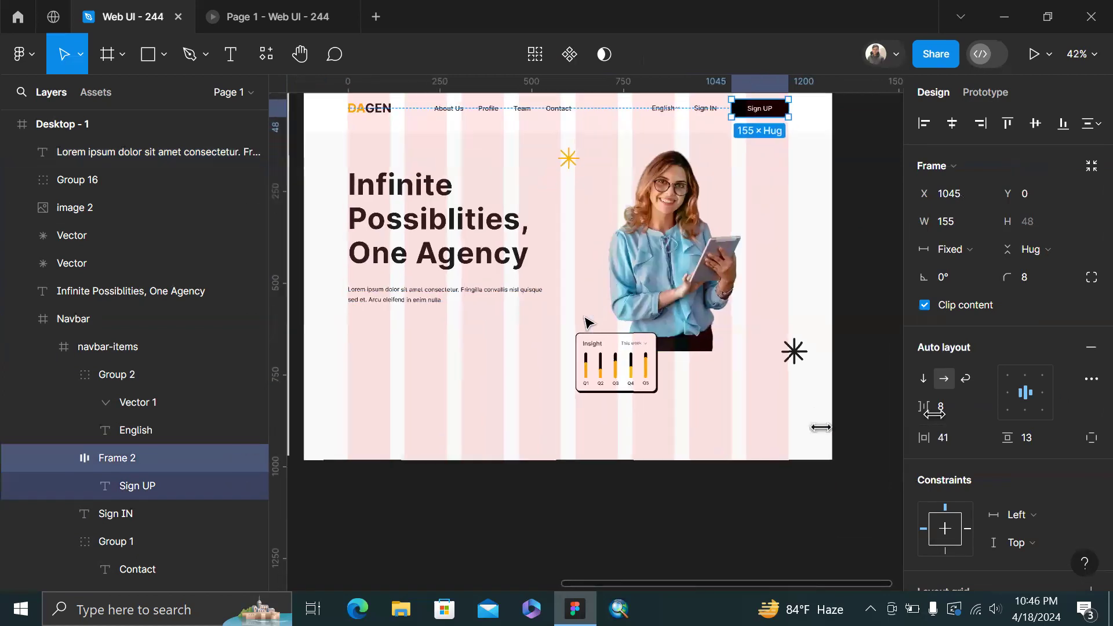
double_click(388, 334)
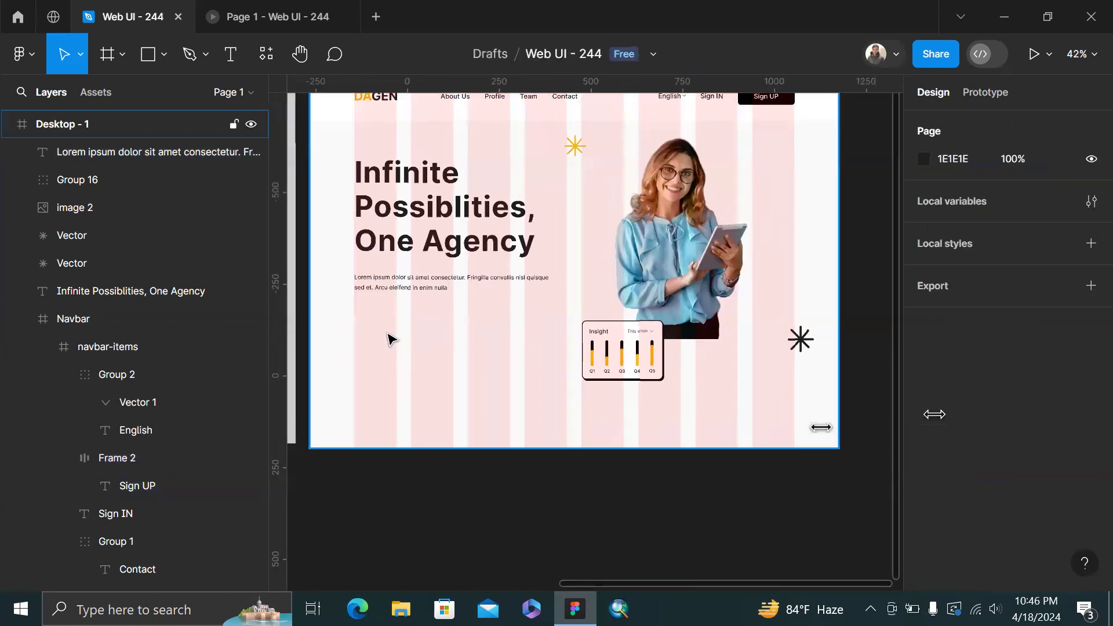
left_click(388, 334)
key("ctrl+v")
scroll(389, 334, "up", 1)
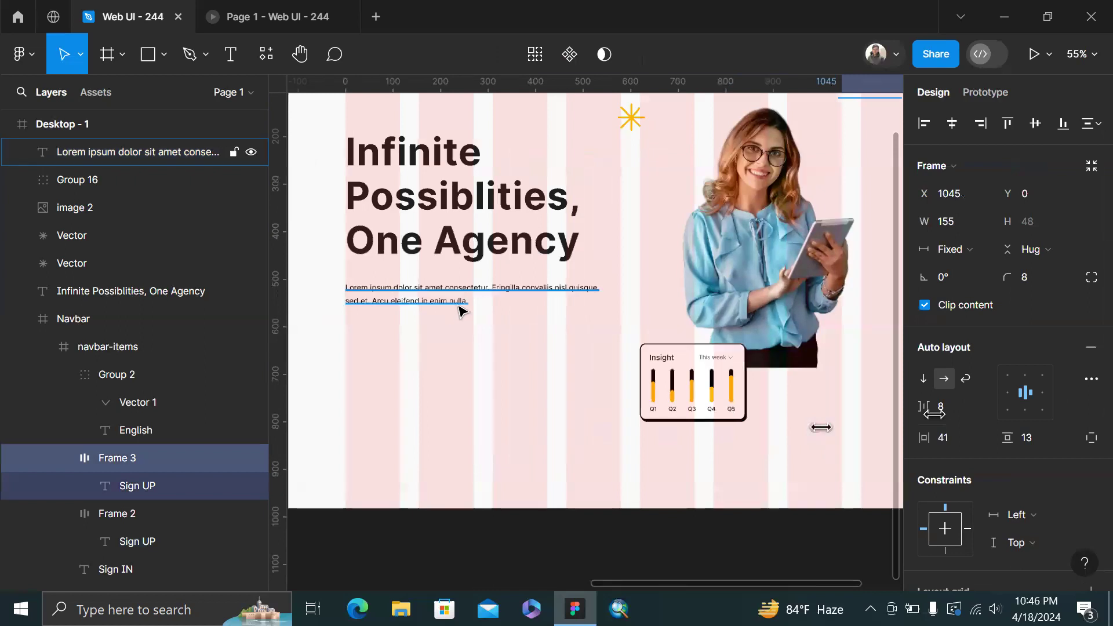
scroll(460, 309, "down", 2)
left_click_drag(740, 149, 423, 338)
Change the copied button's label below the hero paragraph to "Get Started"
scroll(413, 335, "up", 2)
double_click(422, 338)
scroll(424, 342, "left", 12)
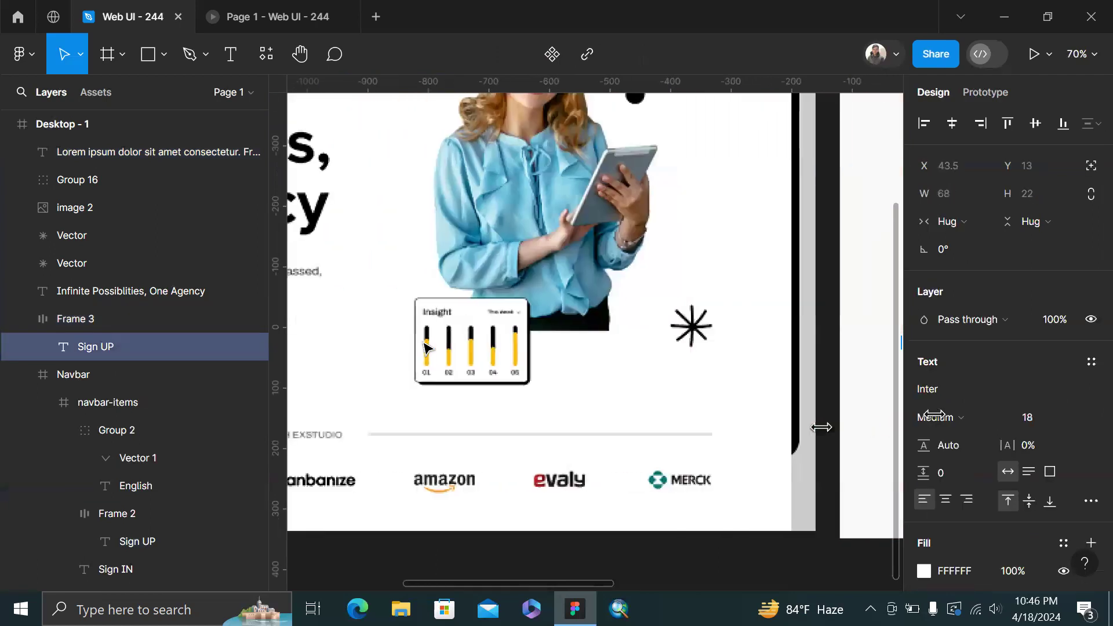
scroll(424, 342, "right", 10)
type("G")
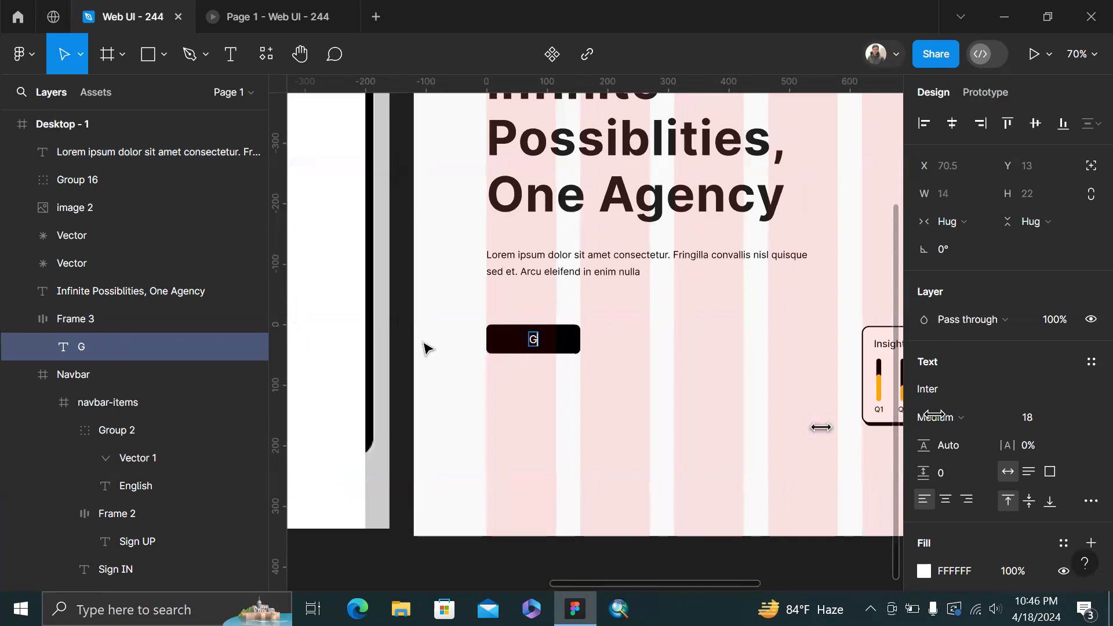
type("et Started")
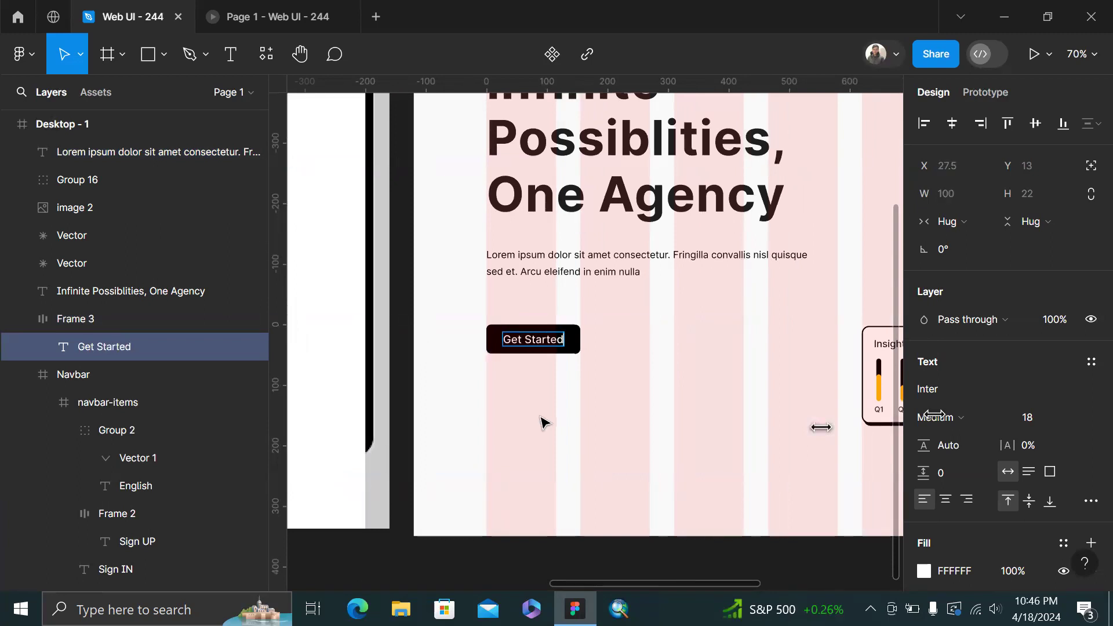
left_click(542, 418)
Resize the Get Started button to a width of 174 and a height of 64
left_click(494, 338)
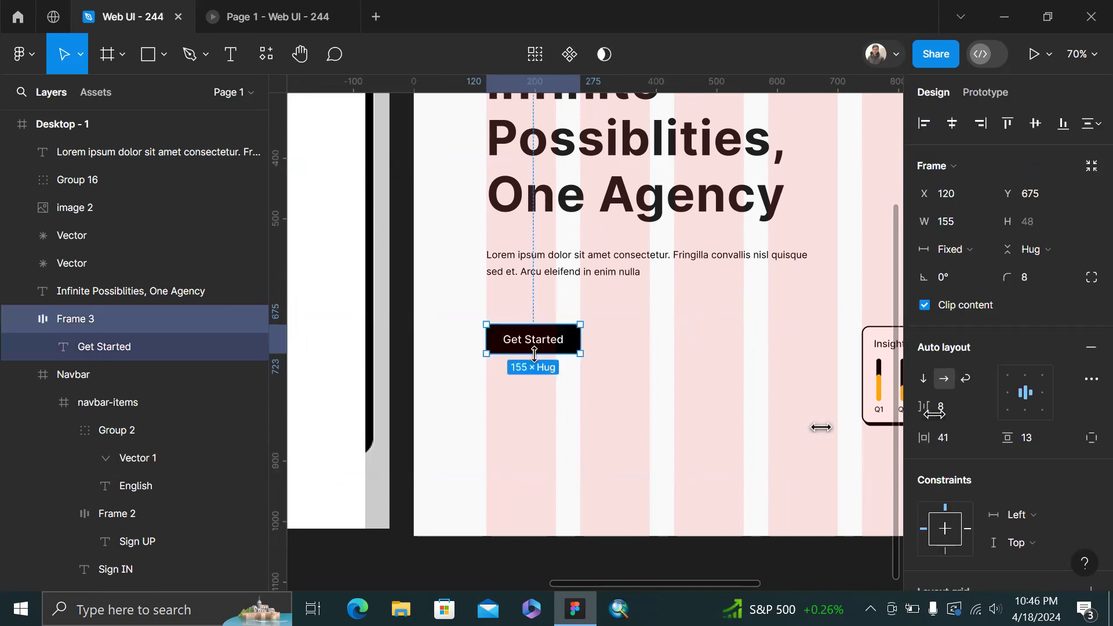
mouse_move(535, 357)
left_mouse_down()
mouse_move(592, 344)
mouse_move(551, 364)
left_mouse_up()
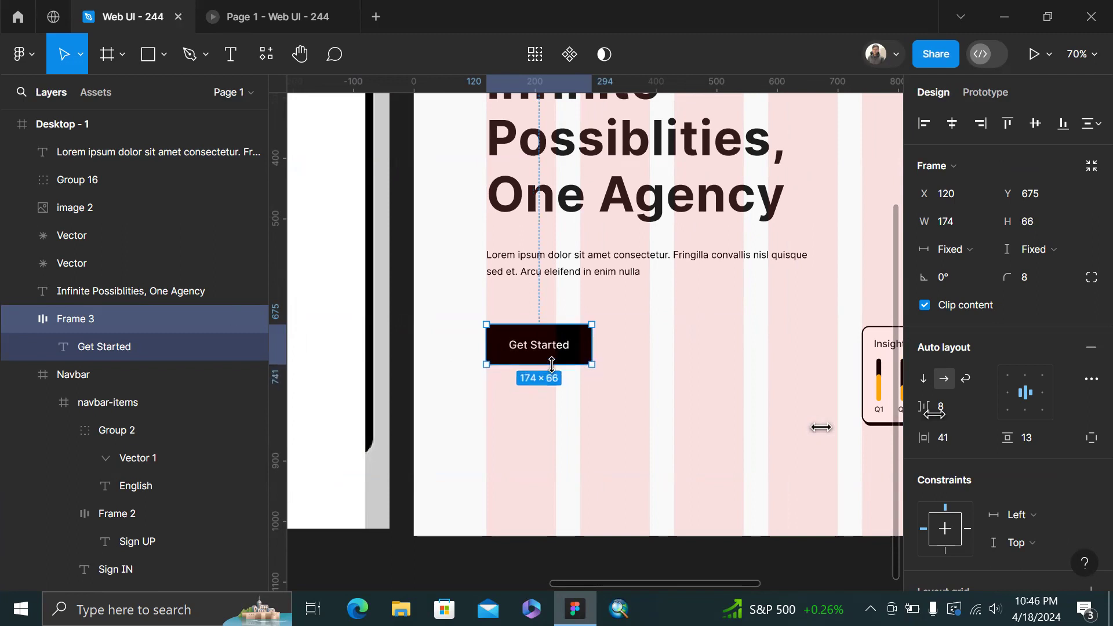
left_click(1047, 219)
type("65")
key("Return")
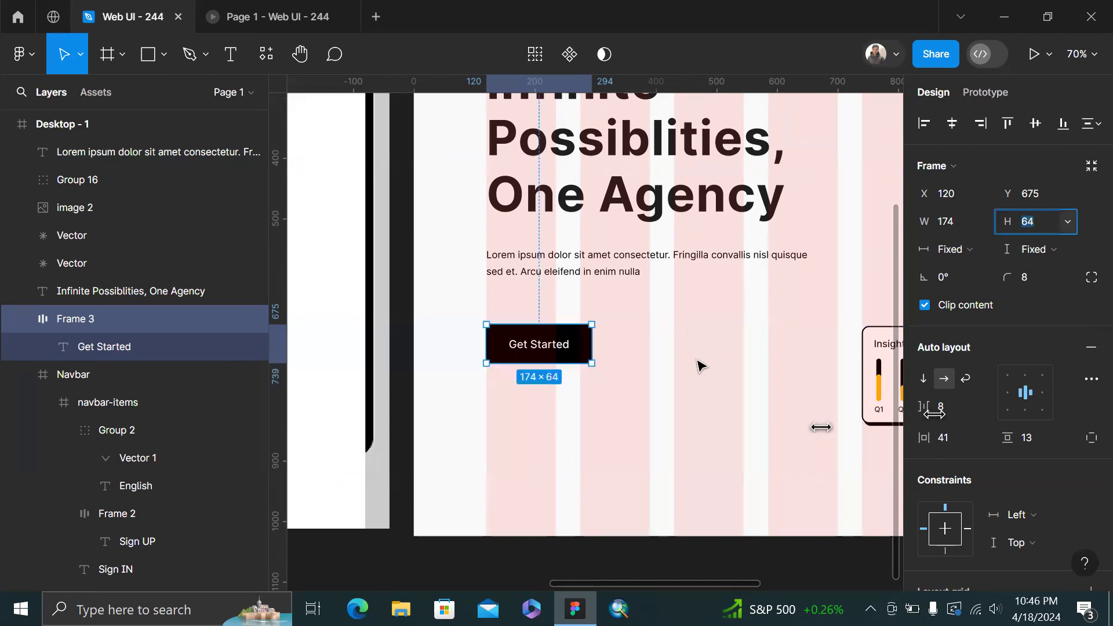
left_click(695, 364)
Compare the button with the reference image, then find the Iconify plugin by searching "iconify" and run it
scroll(695, 364, "left", 10)
scroll(695, 364, "left", 10)
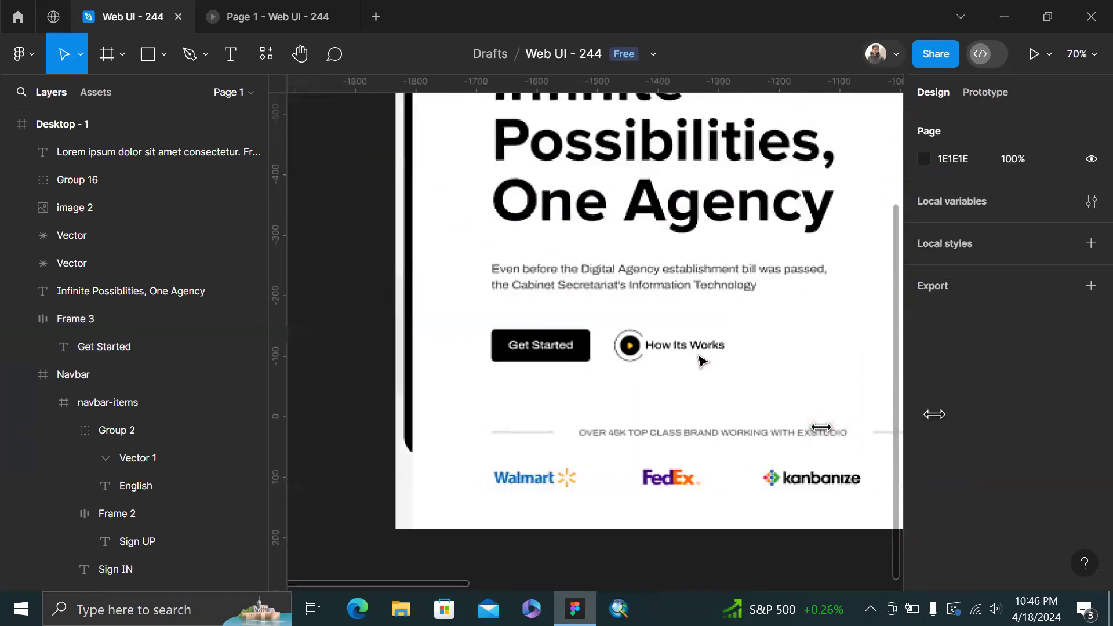
scroll(632, 370, "right", 10)
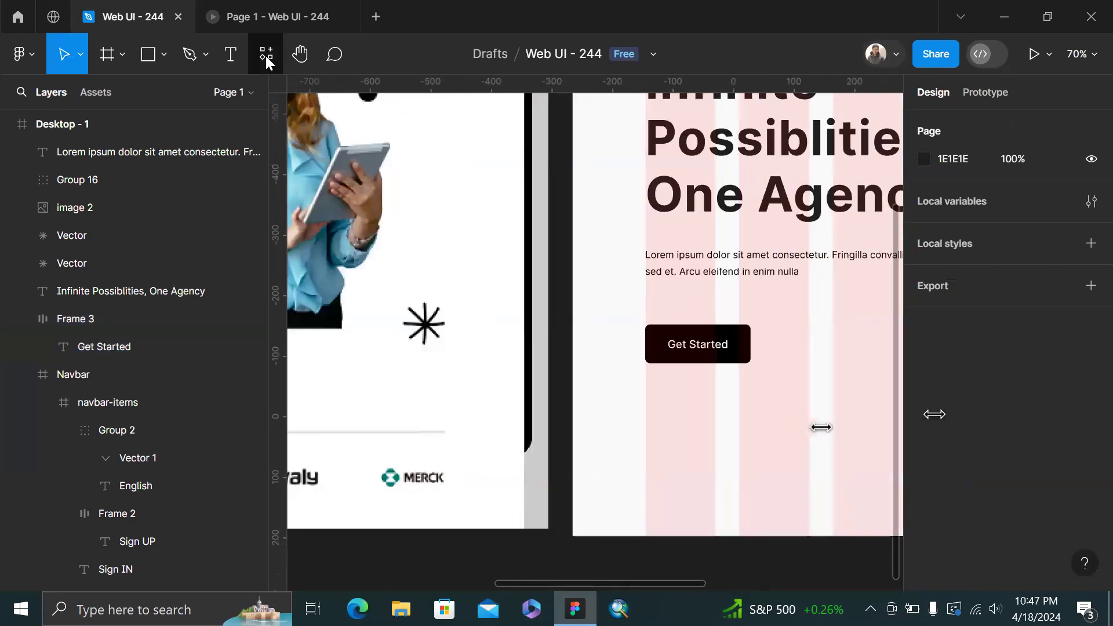
left_click(267, 58)
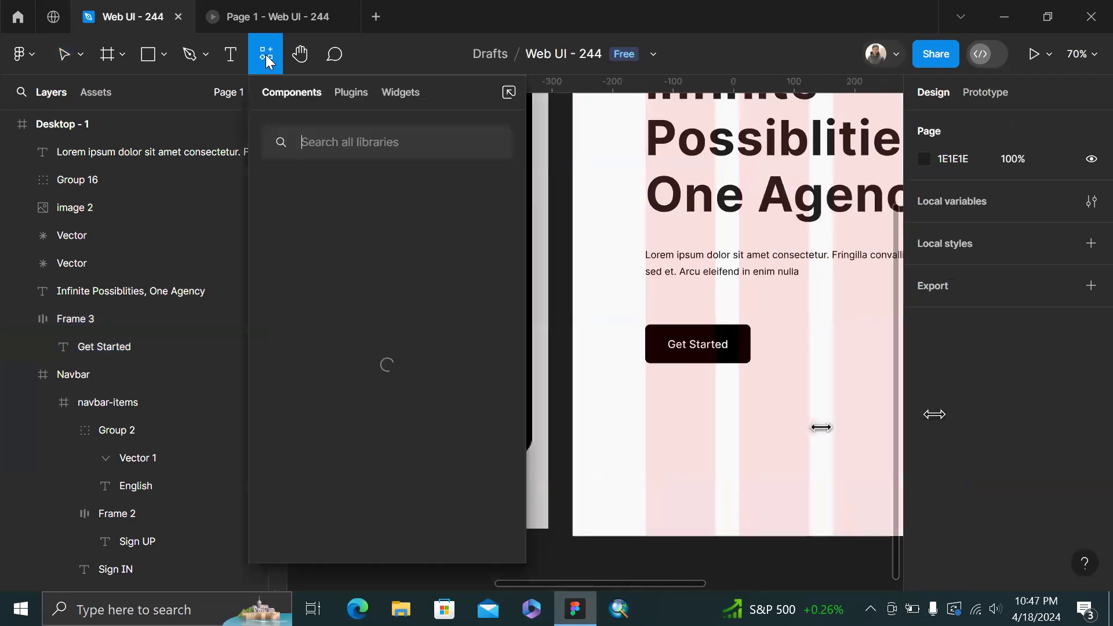
left_click(351, 93)
left_click(342, 145)
type("iconi")
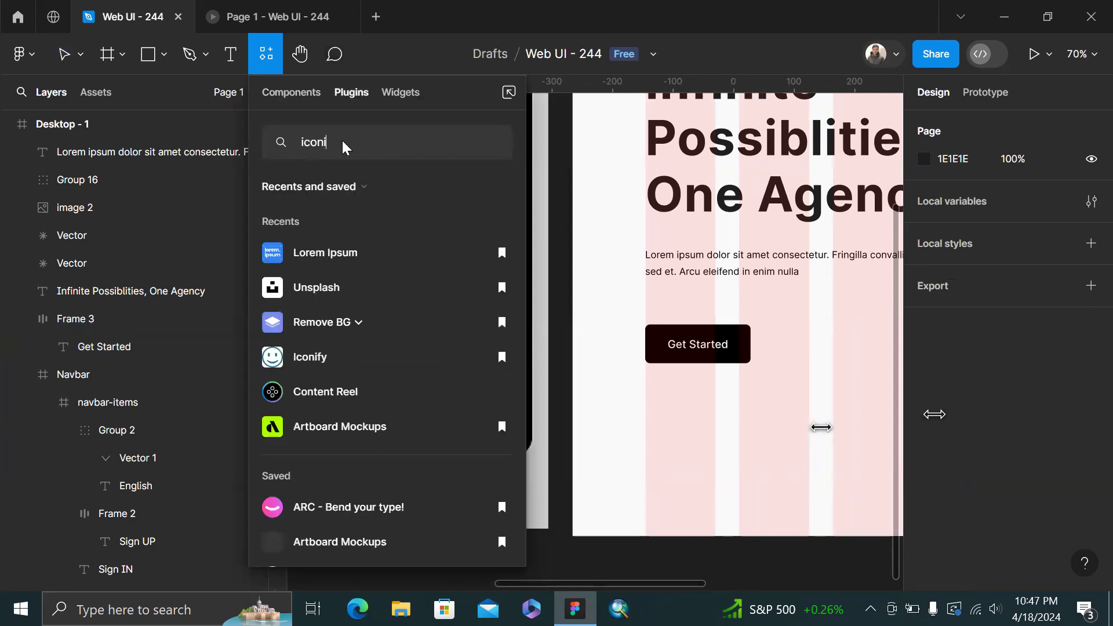
type("fy")
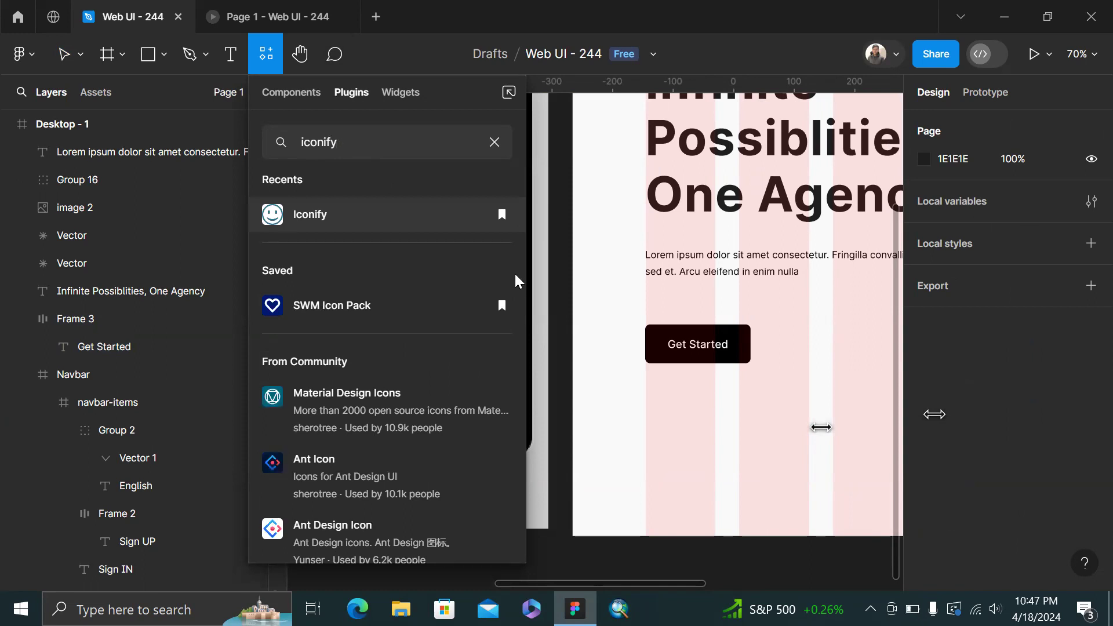
left_click(475, 216)
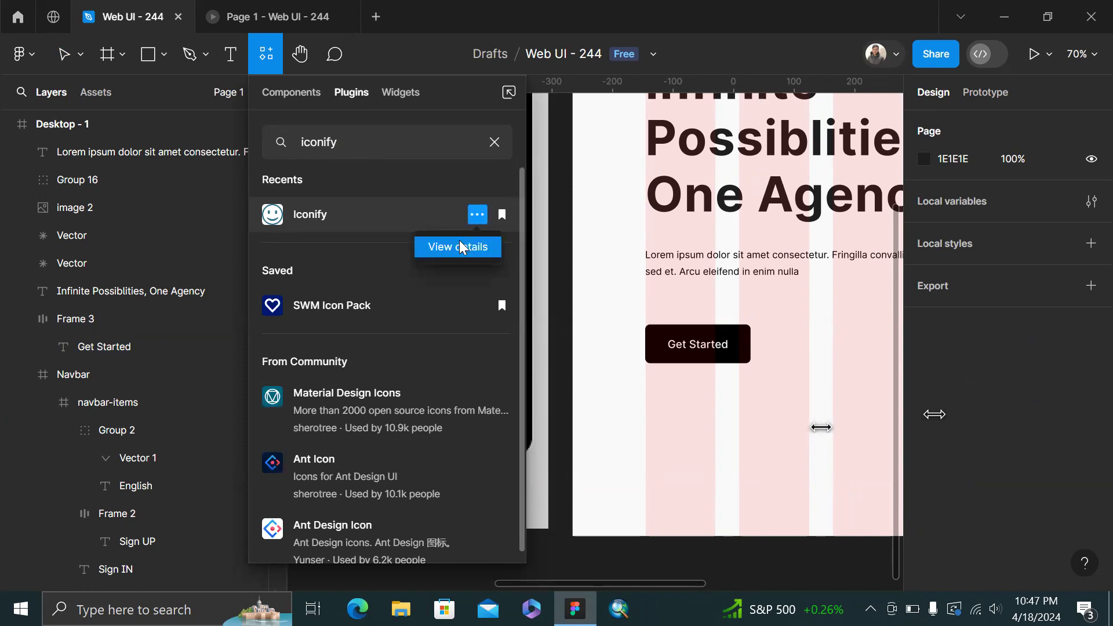
left_click(459, 240)
left_click(399, 335)
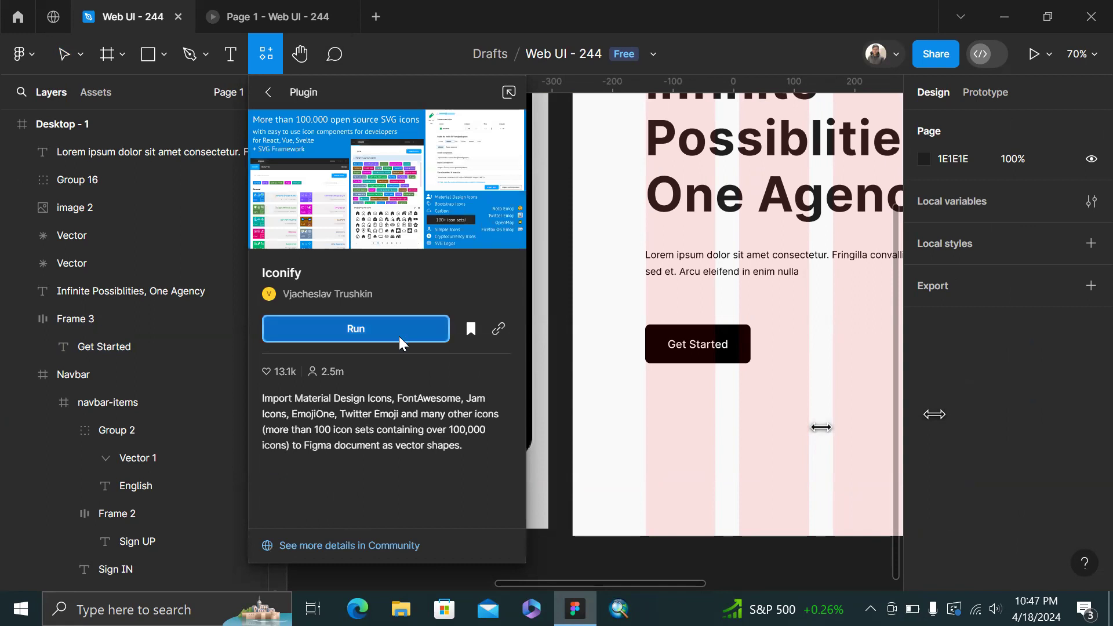
Search the Iconify icons for "start" and browse the results through page 2
scroll(609, 313, "left", 6)
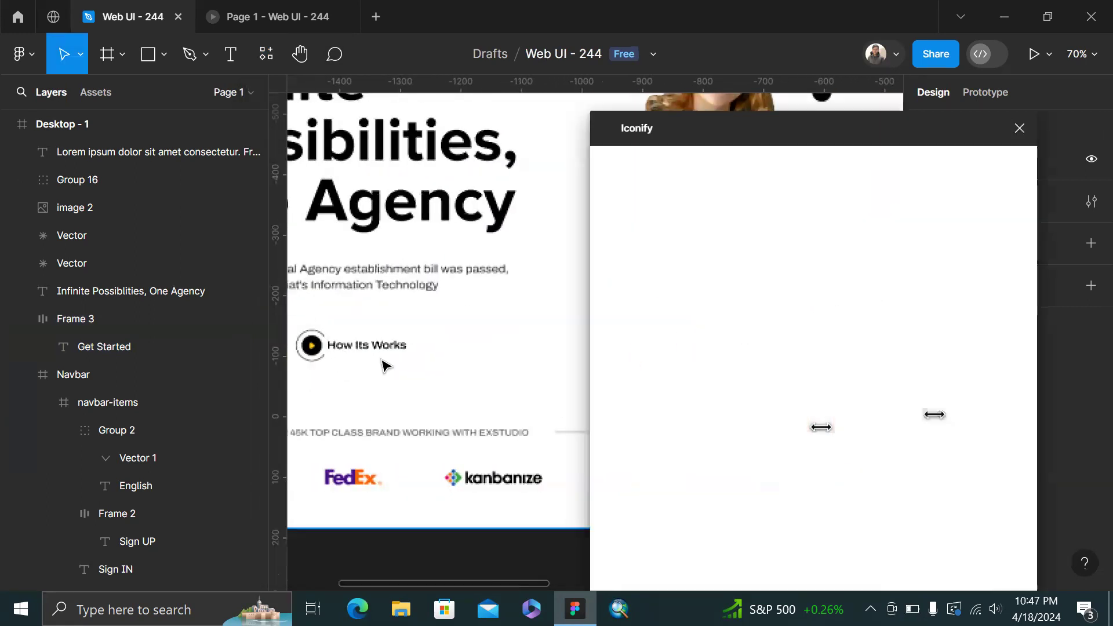
scroll(385, 365, "left", 4)
left_click(696, 253)
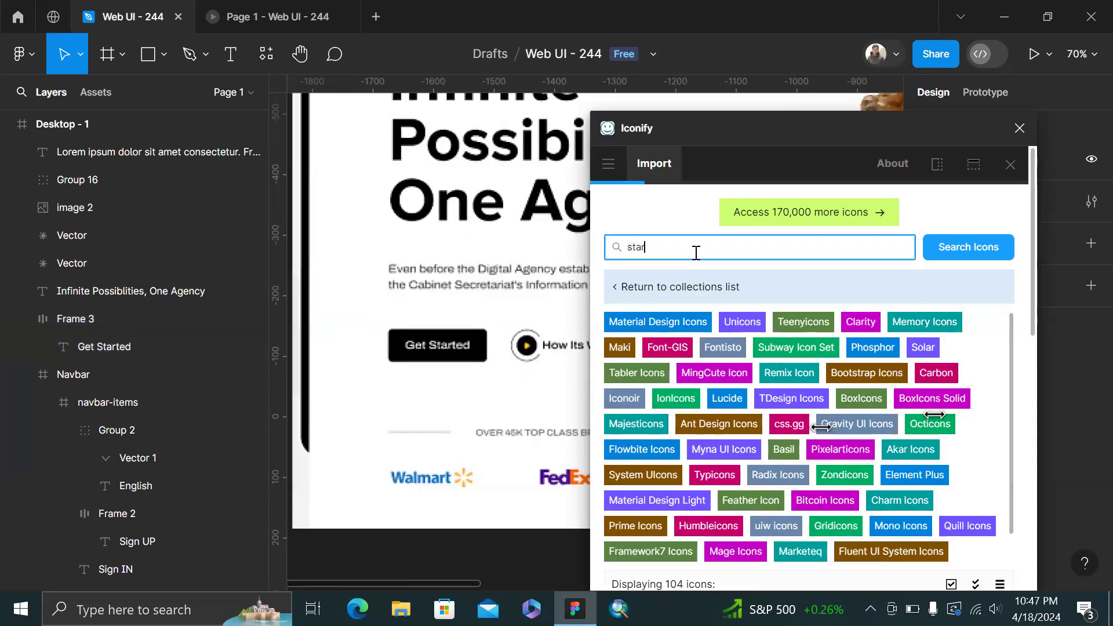
key("Return")
scroll(803, 425, "down", 3)
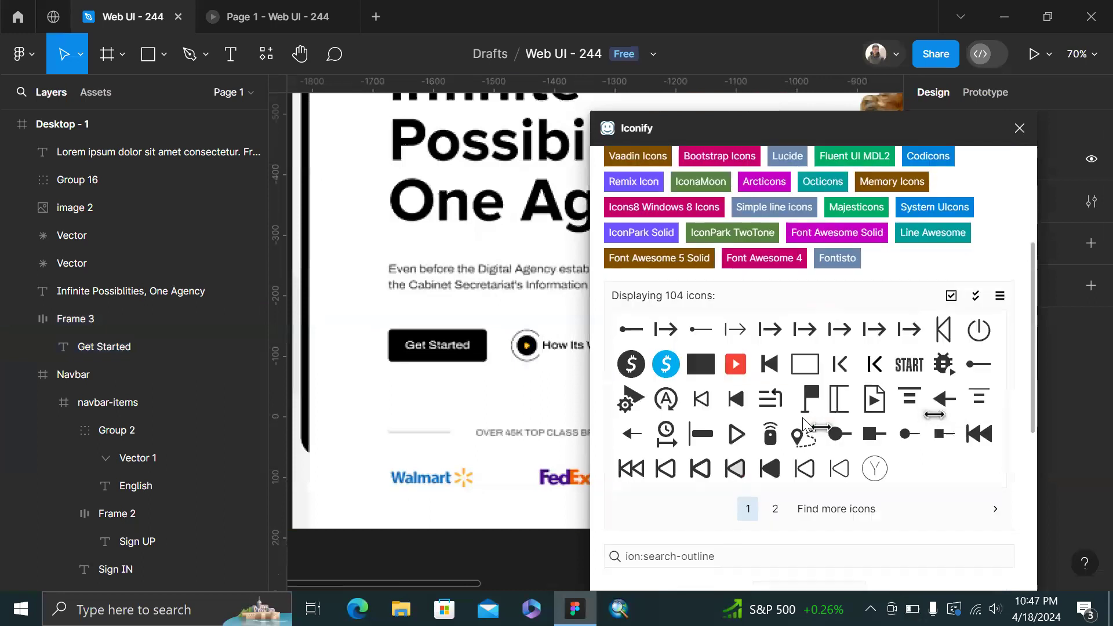
scroll(452, 374, "right", 2)
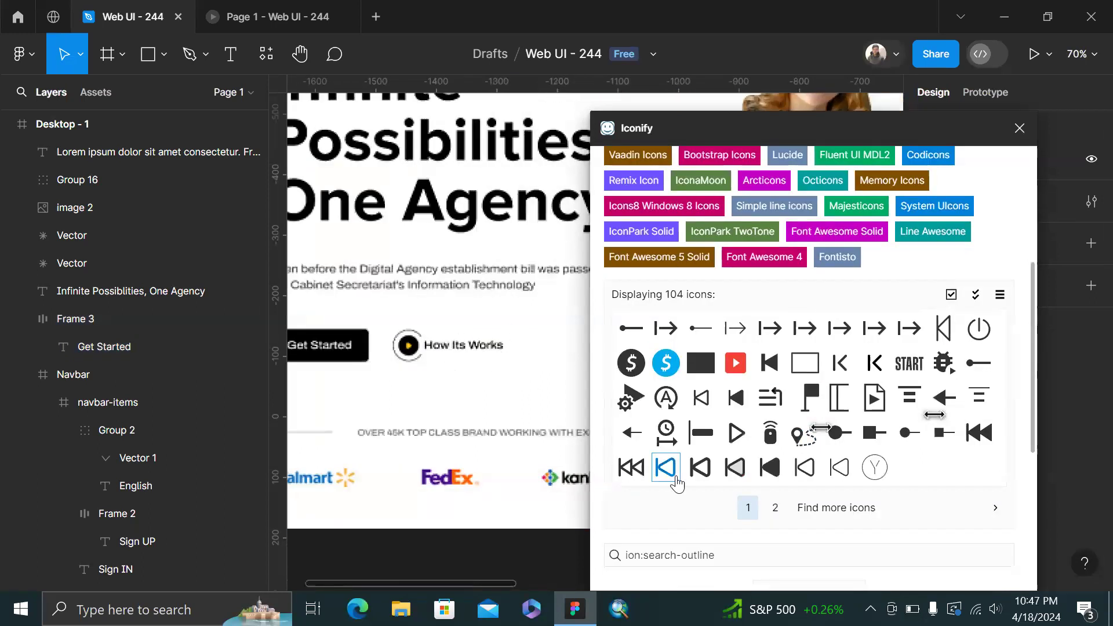
left_click(775, 509)
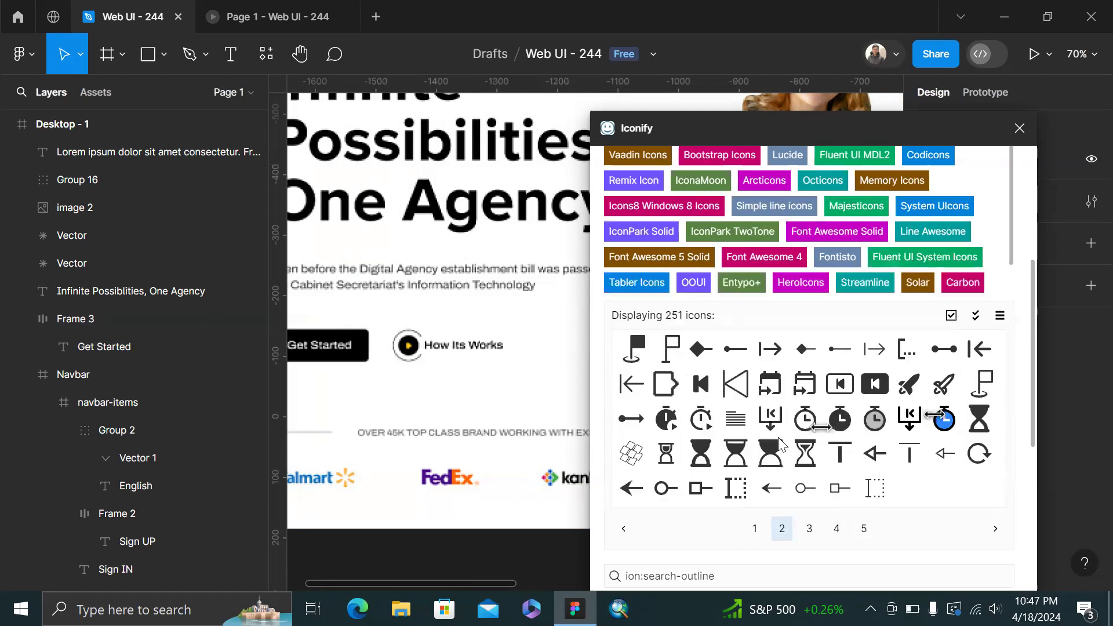
scroll(745, 244, "up", 5)
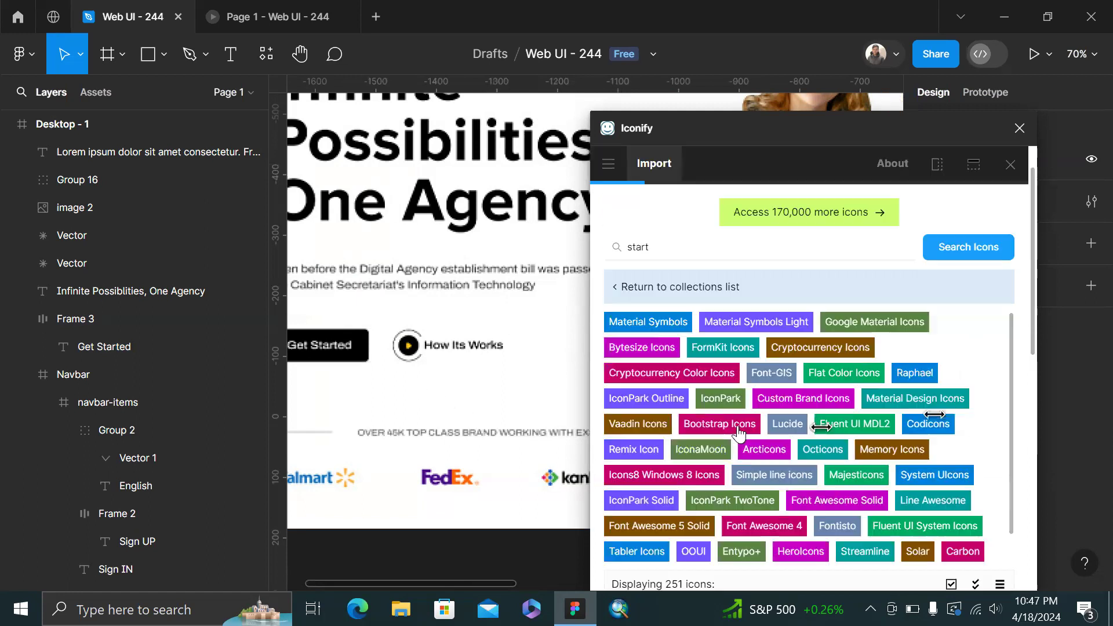
Search Iconify for "play", import the icon-park-solid:play icon from page 2 onto the canvas and close the plugin
double_click(726, 253)
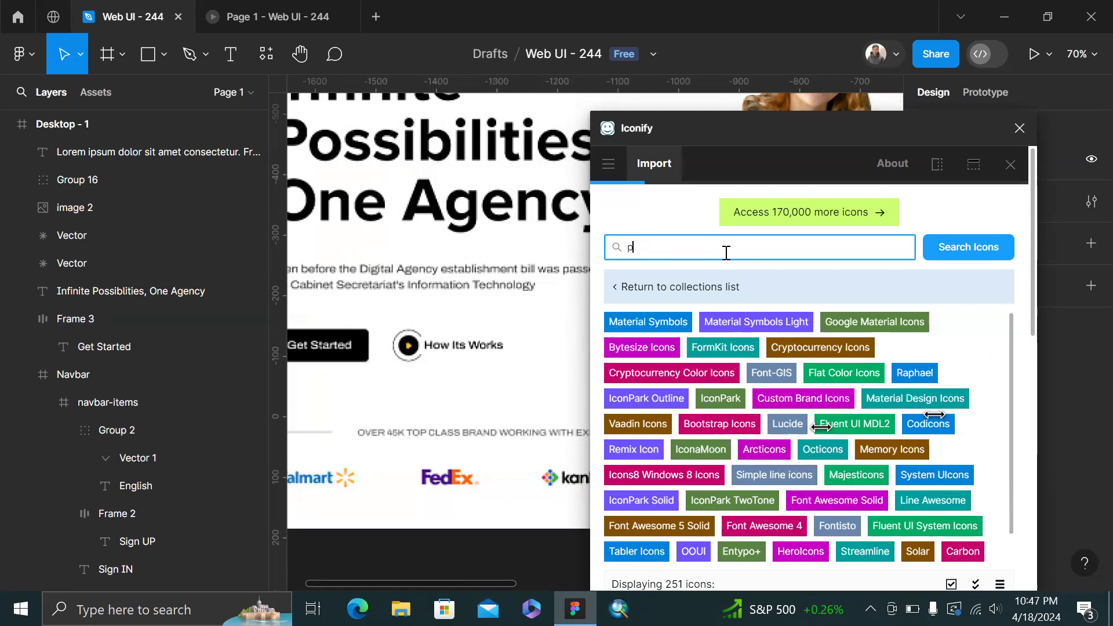
type("play")
key("Return")
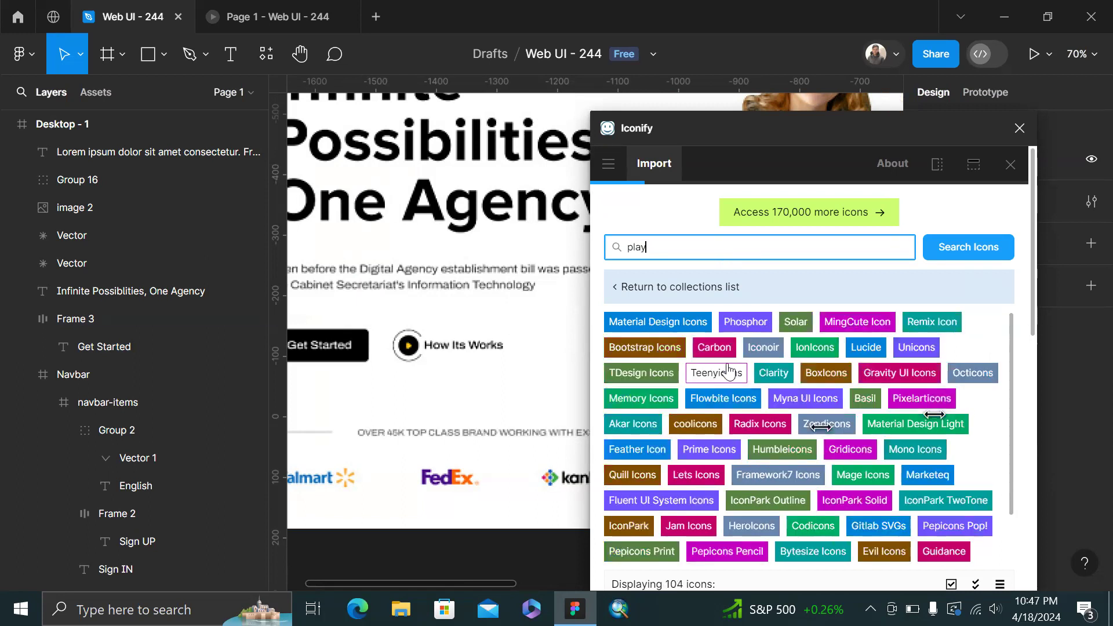
scroll(728, 370, "down", 5)
scroll(731, 371, "down", 2)
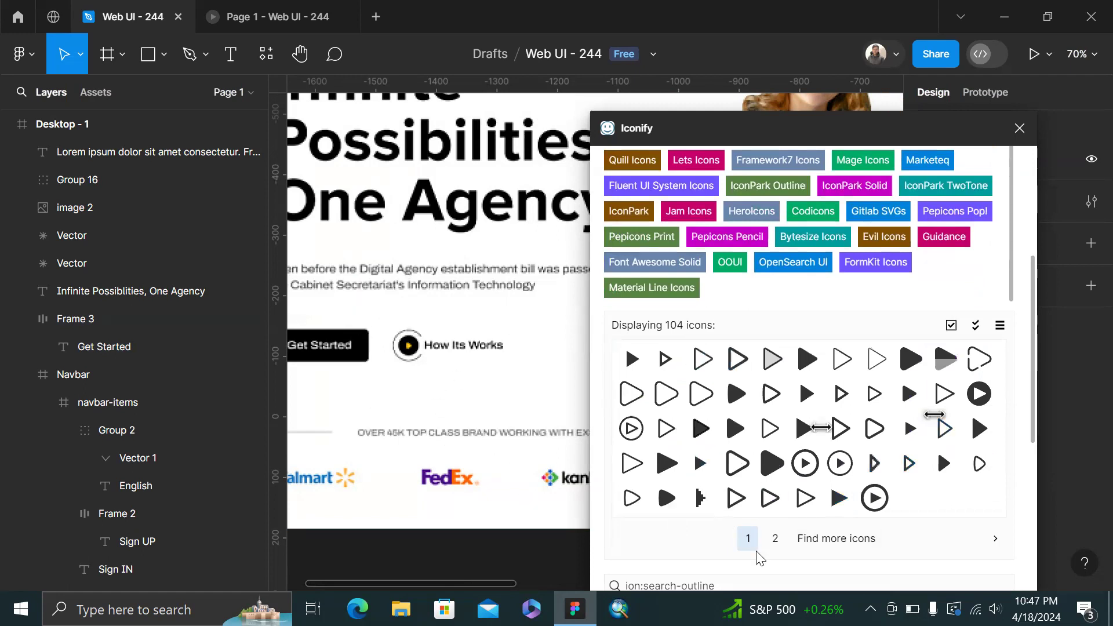
left_click(775, 540)
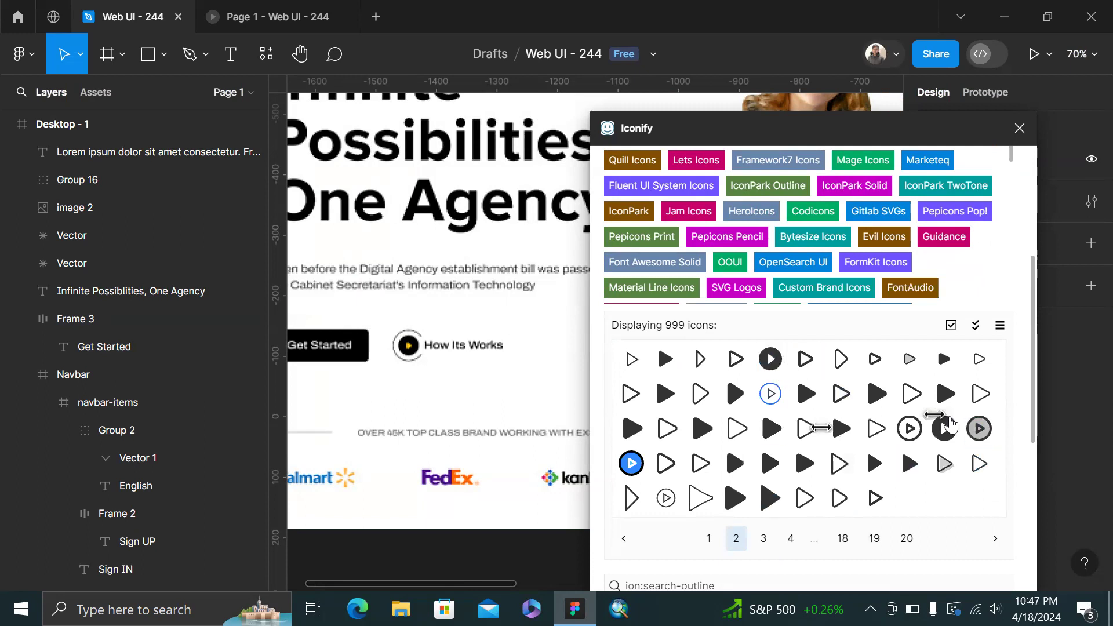
left_click_drag(946, 440, 449, 399)
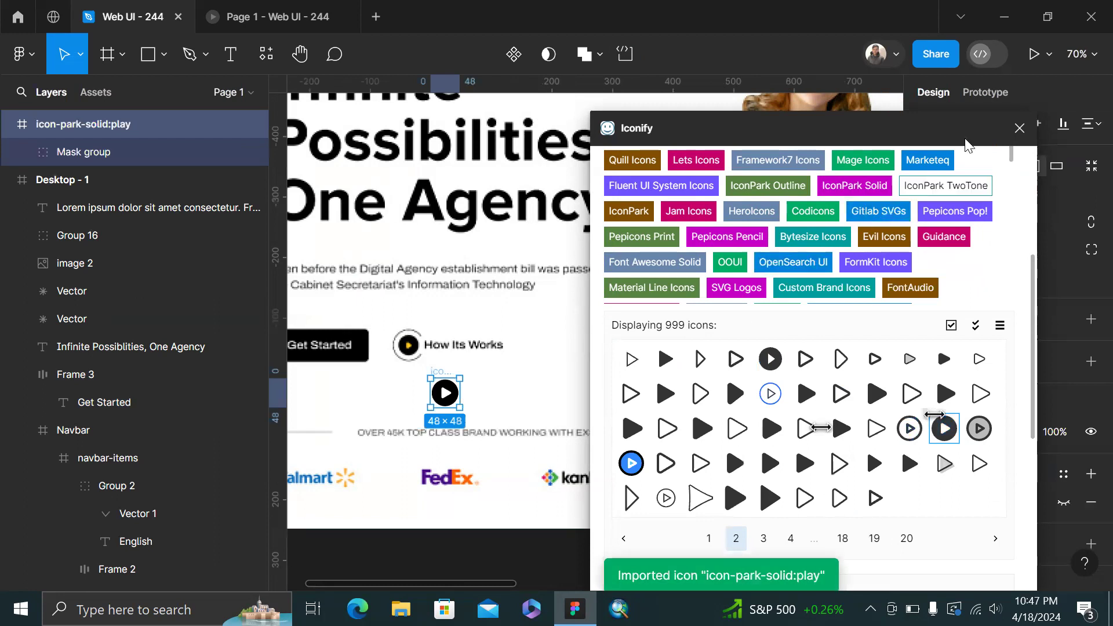
left_click(1019, 127)
Move the imported play icon from the reference image into the Desktop frame, placing it beside the Get Started button
scroll(497, 392, "up", 3, "ctrl")
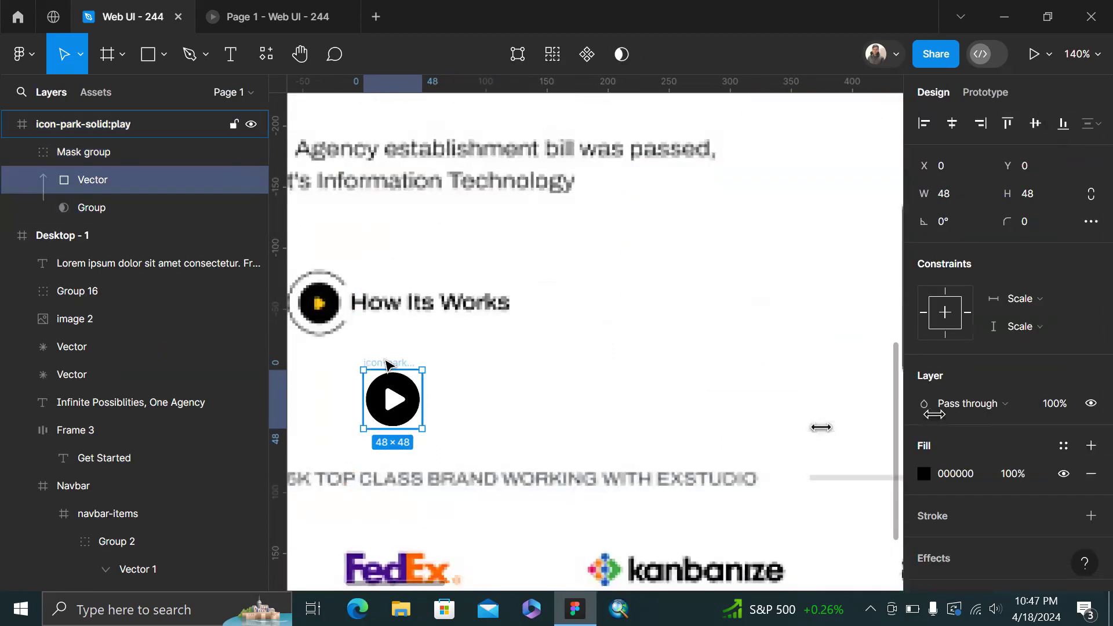
key("ctrl+x")
scroll(387, 365, "down", 4, "ctrl")
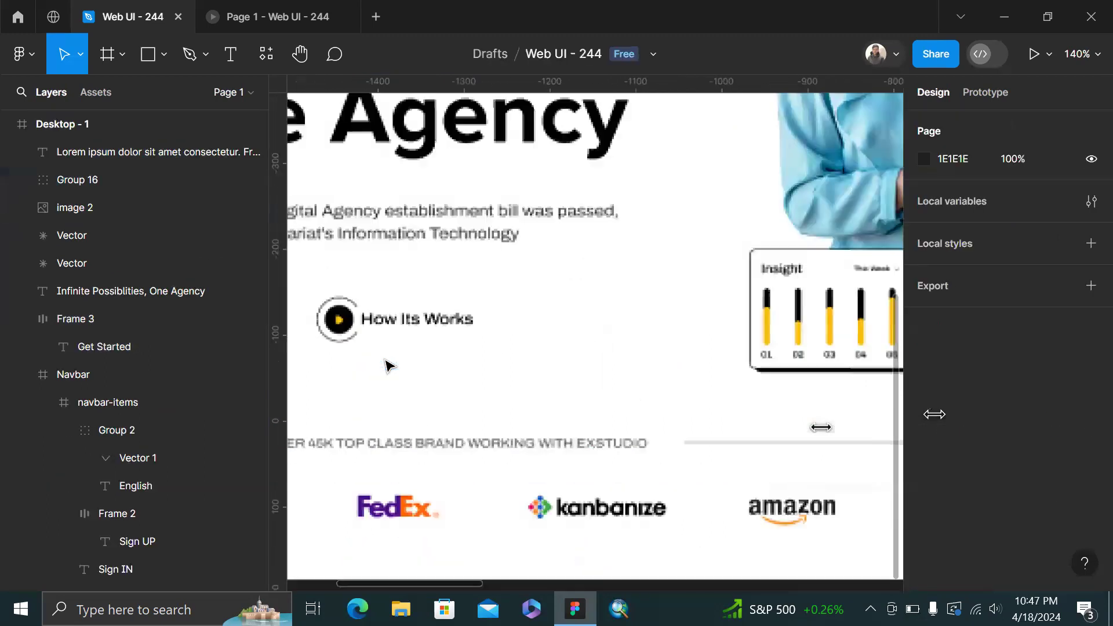
scroll(387, 365, "right", 10)
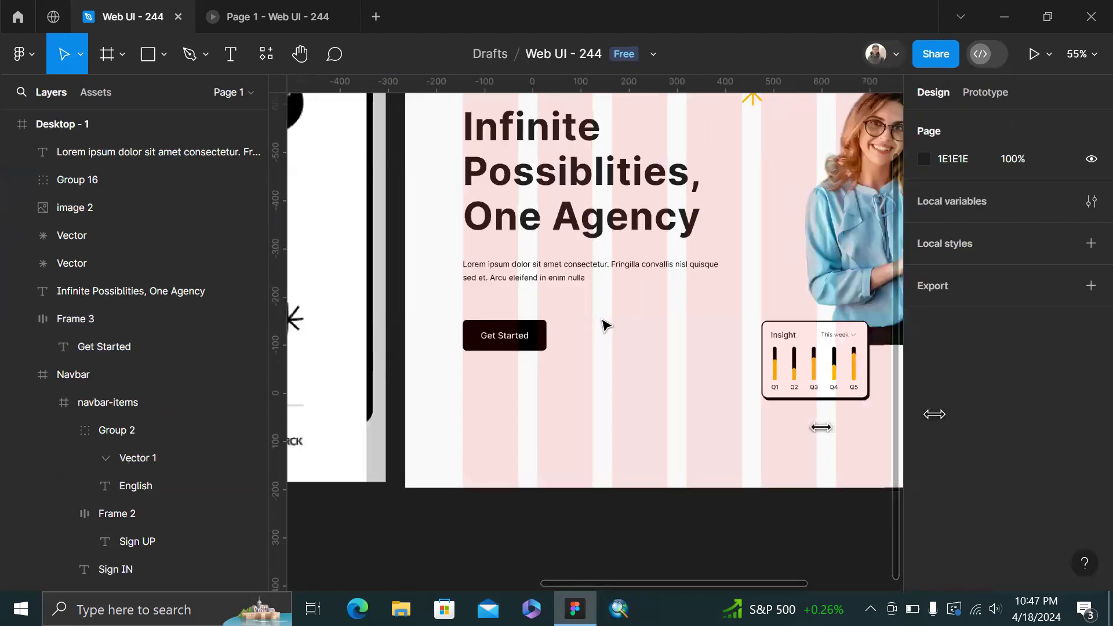
scroll(606, 325, "up", 6, "ctrl")
key("ctrl+v")
scroll(606, 325, "up", 2, "ctrl")
left_click_drag(579, 348, 560, 395)
left_click(563, 328)
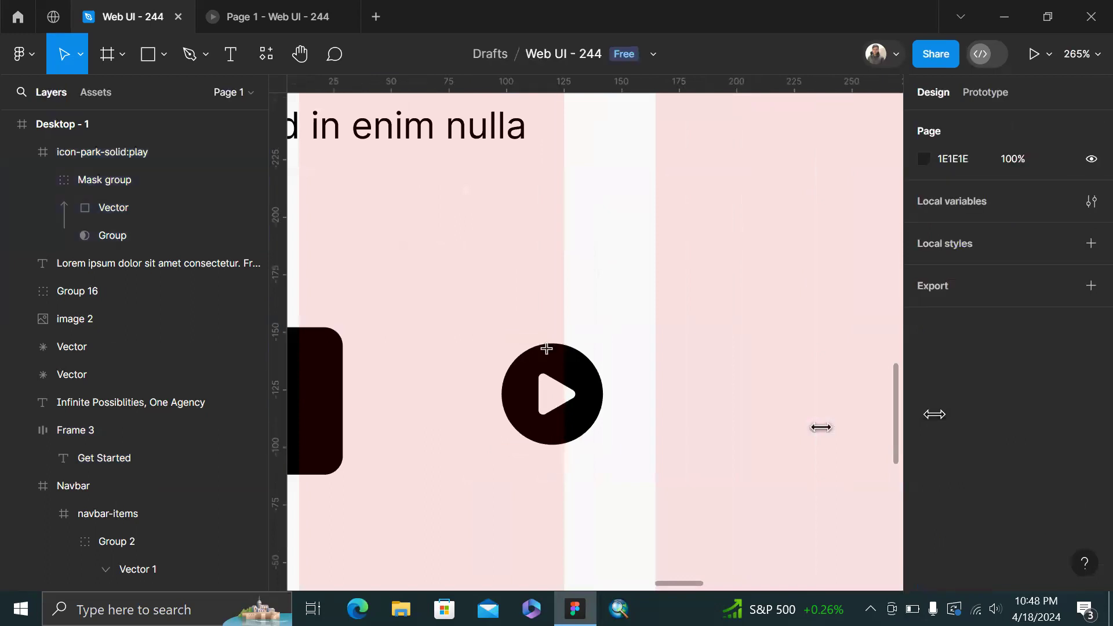
Draw a 53 × 53 circle around the play icon and swap its fill for a stroke
key("o")
left_click_drag(494, 332, 617, 454)
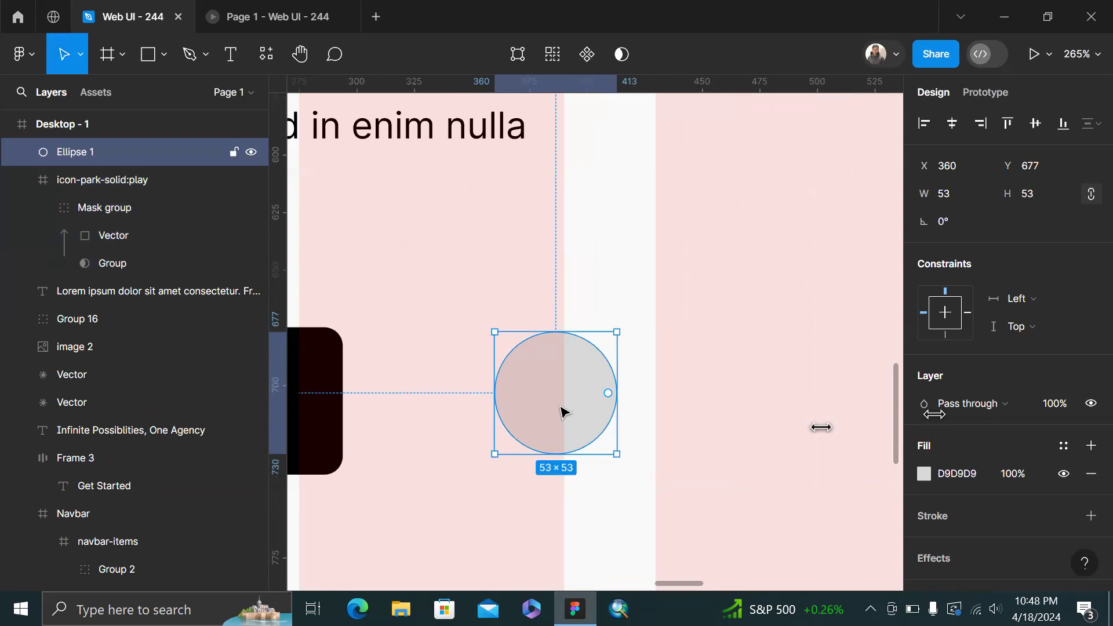
mouse_move(555, 405)
left_mouse_down()
mouse_move(544, 396)
mouse_move(560, 409)
left_mouse_up()
key("shift+x")
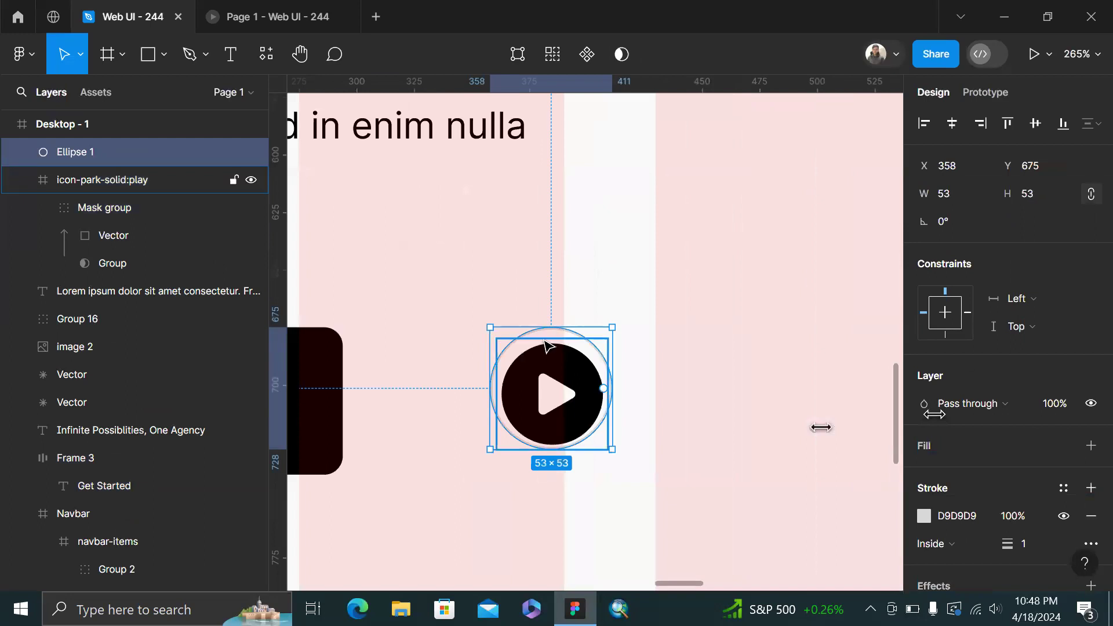
Position the outlined circle around the play icon at X 359, Y 677 and centre the icon inside it
scroll(544, 337, "up", 5)
left_click_drag(532, 334, 535, 345)
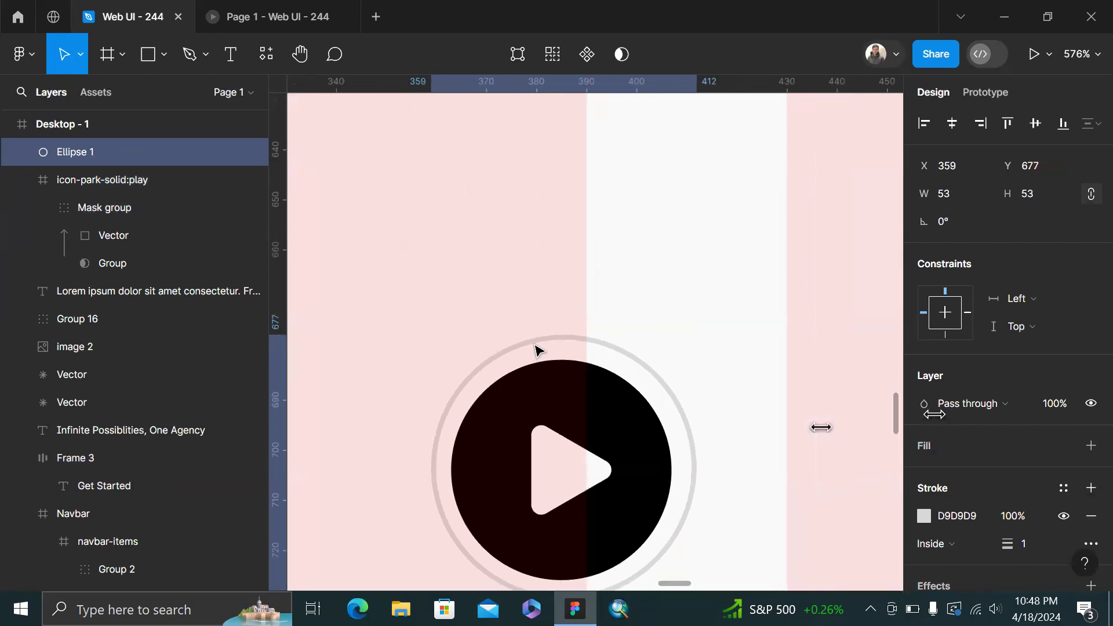
left_click(547, 425)
left_click_drag(547, 422, 552, 417)
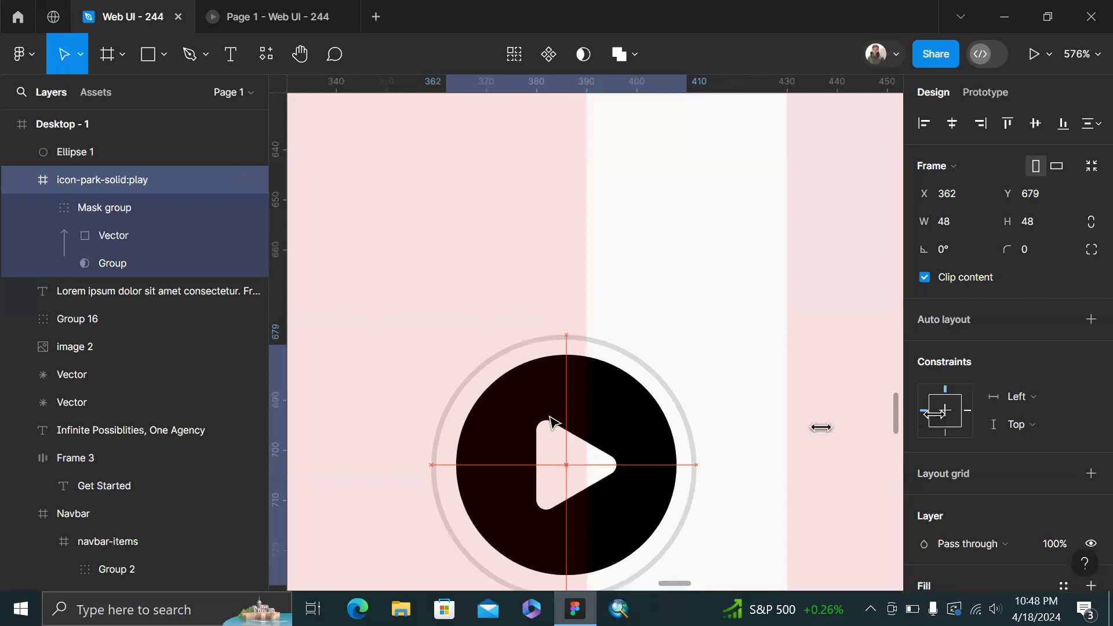
left_click(630, 300)
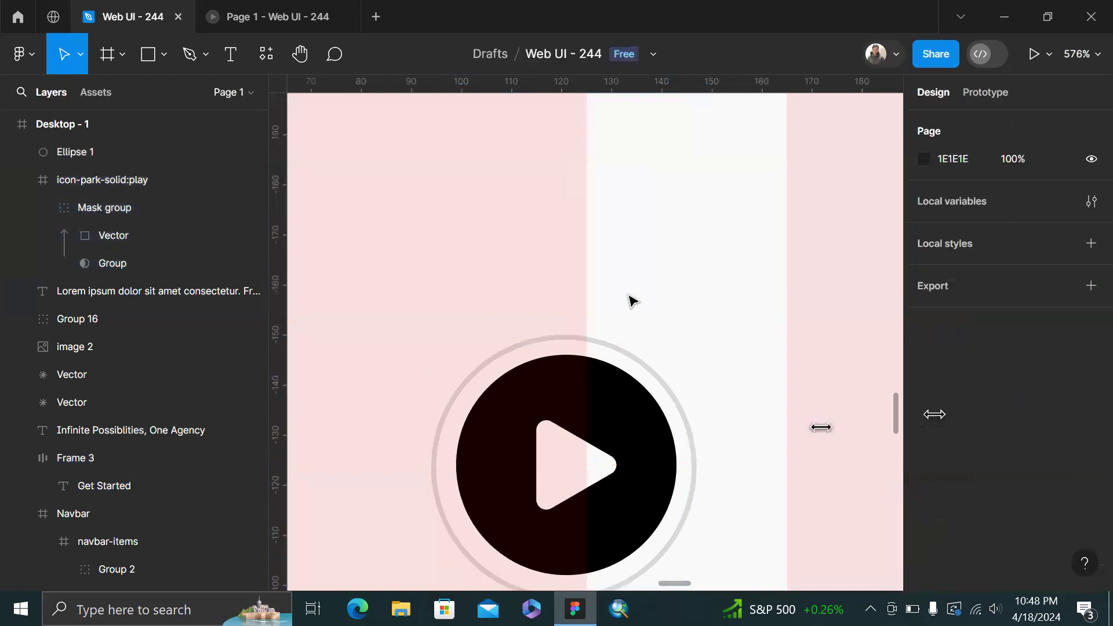
Open the circle into a thin arc with a 34.83° start, 73.75% sweep and 93.21% ratio, leaving its gap facing away from the button
left_click(568, 343)
scroll(678, 467, "up", 3)
left_click_drag(705, 467, 463, 257)
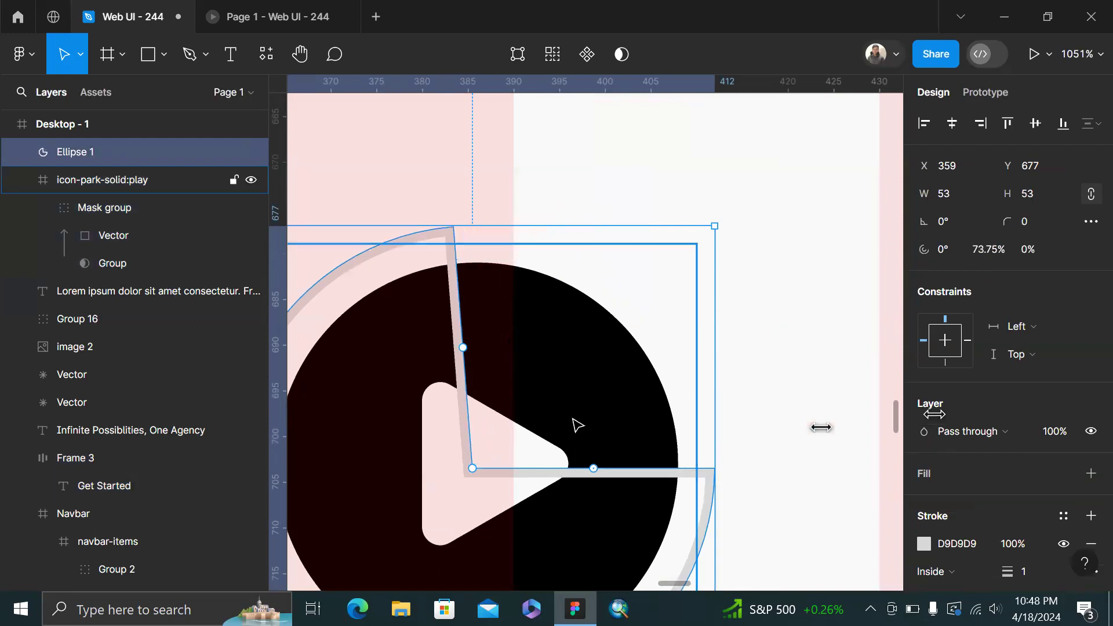
scroll(578, 425, "down", 2)
scroll(616, 427, "down", 2)
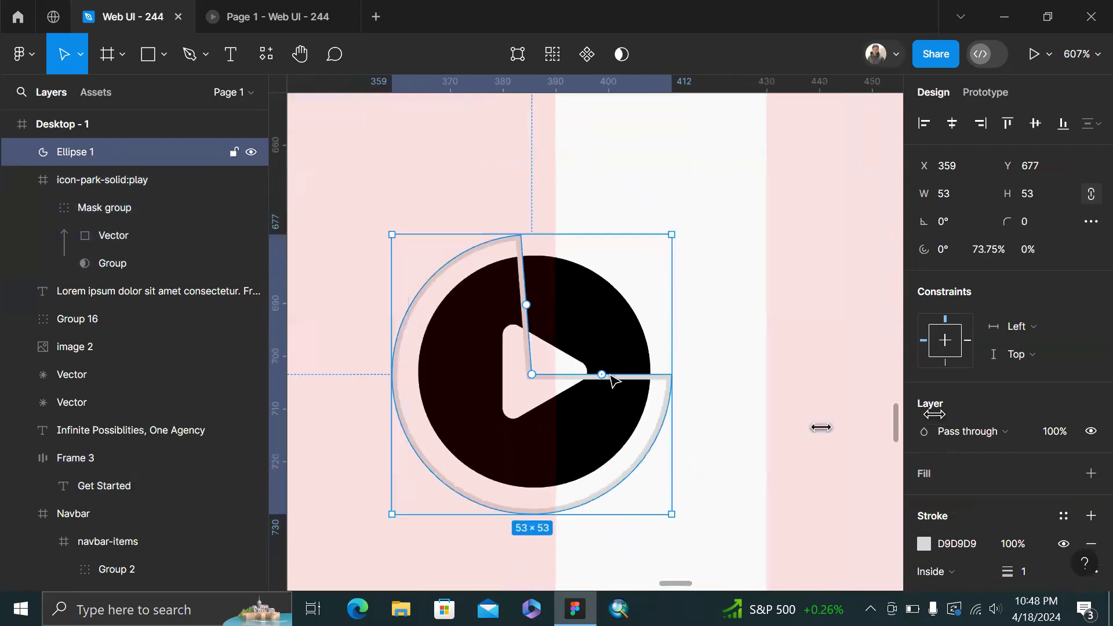
left_click_drag(603, 377, 638, 450)
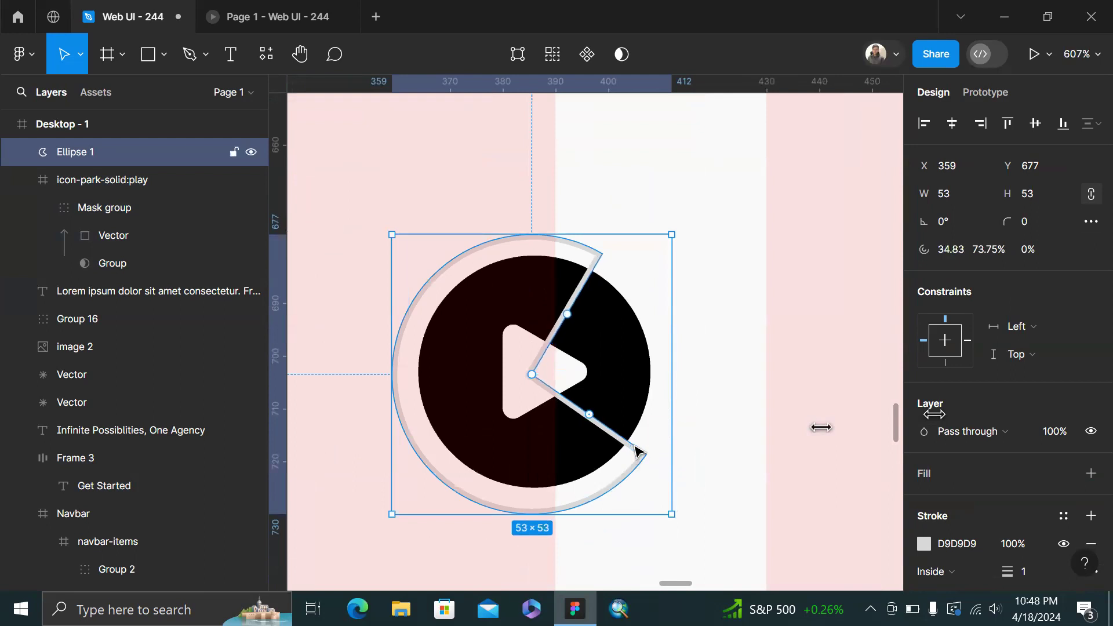
left_click_drag(532, 374, 410, 422)
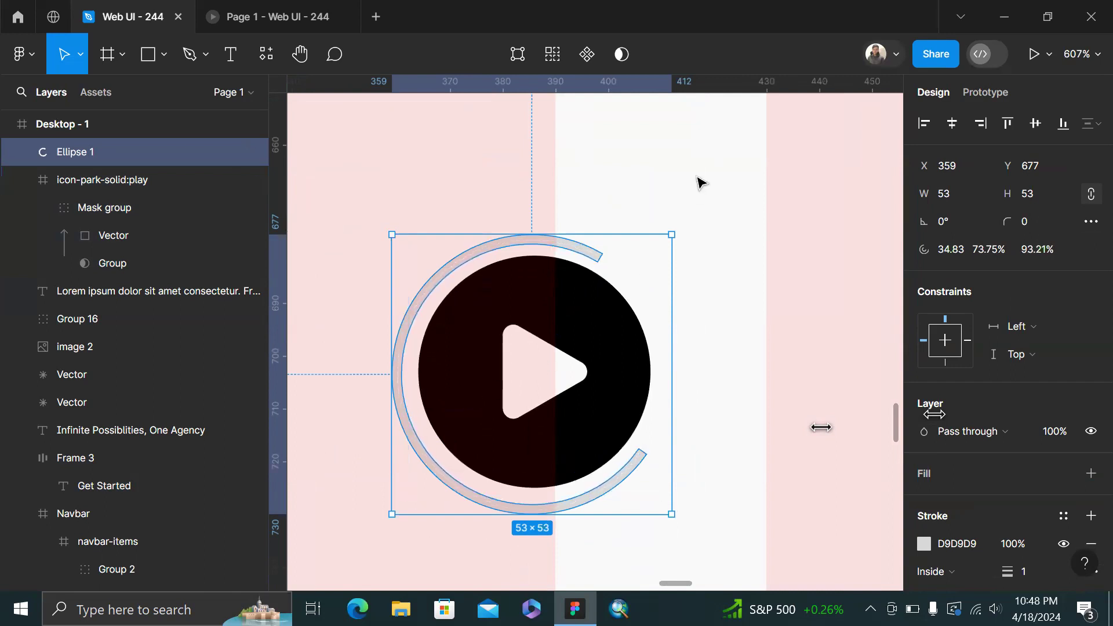
Sample the play icon's black 000000 as the arc's stroke colour
scroll(700, 183, "down", 2)
key("i")
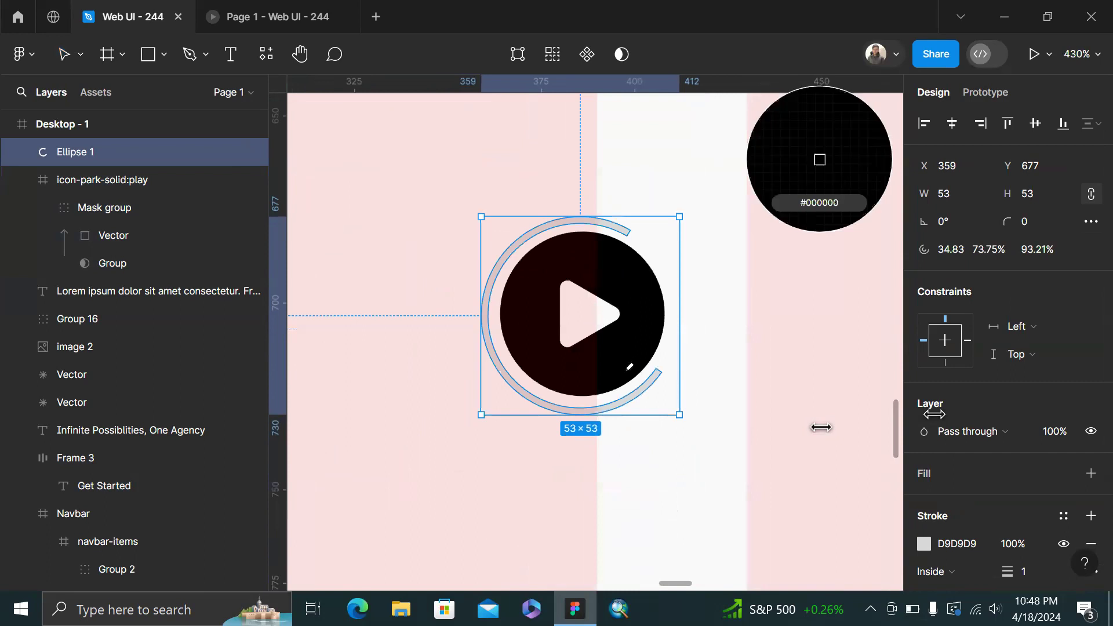
left_click(627, 370)
scroll(986, 435, "down", 3)
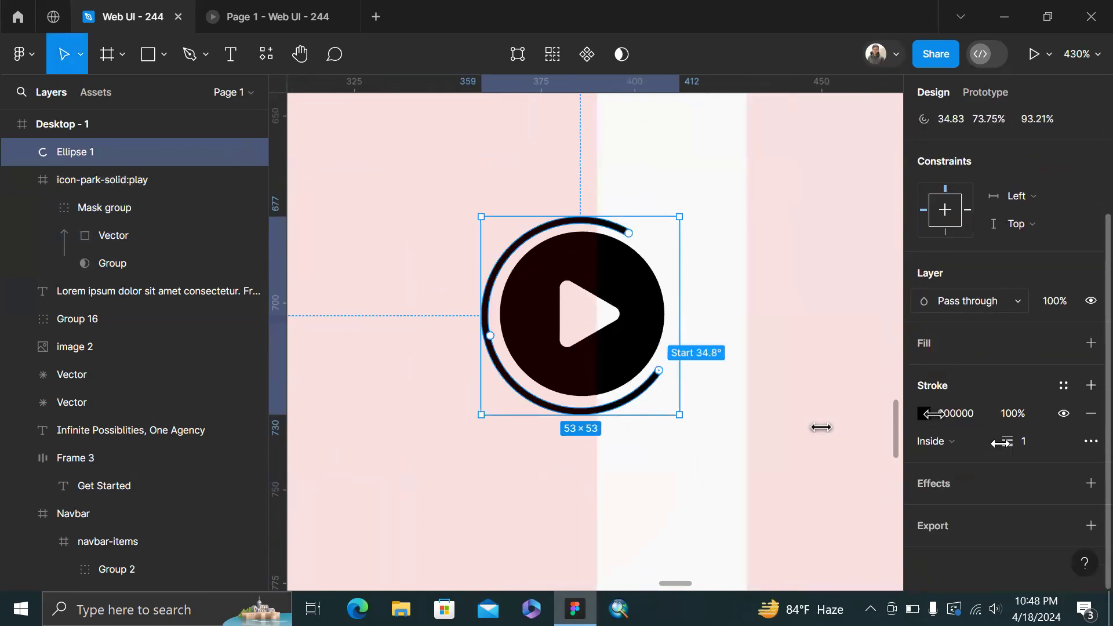
left_click(971, 442)
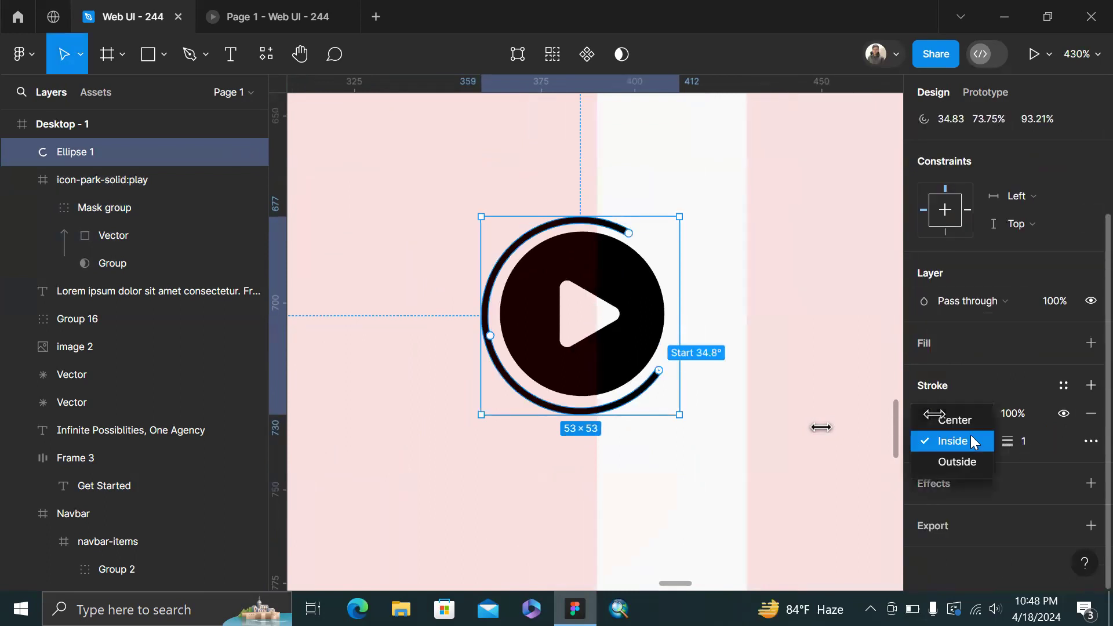
left_click(1026, 544)
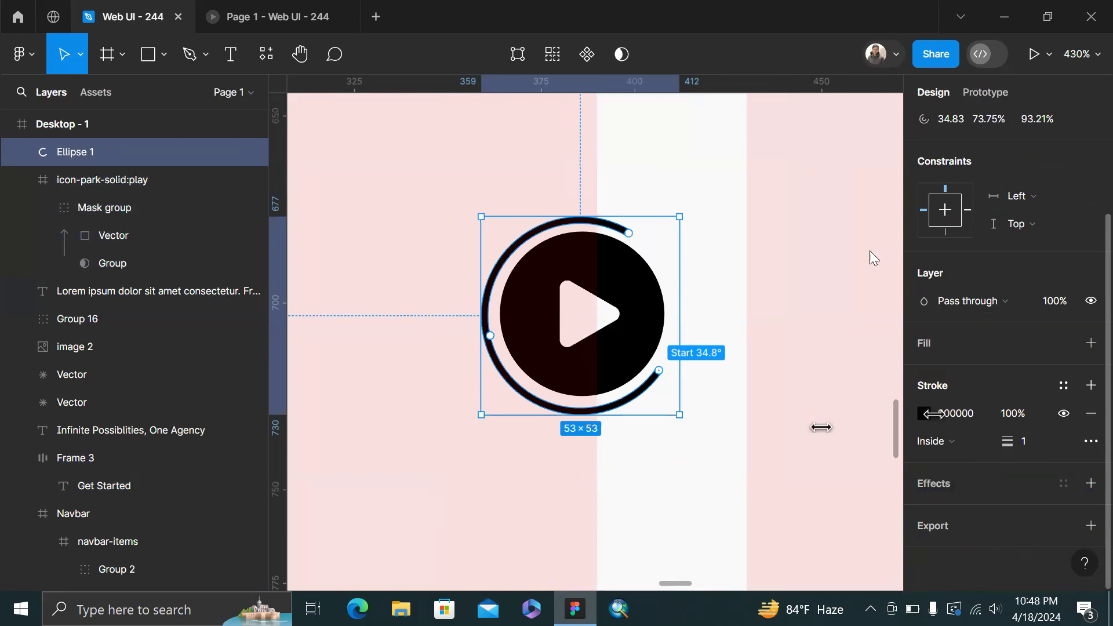
Round the ends of the arc with a corner radius of 2
scroll(675, 249, "up", 2)
scroll(673, 248, "up", 3)
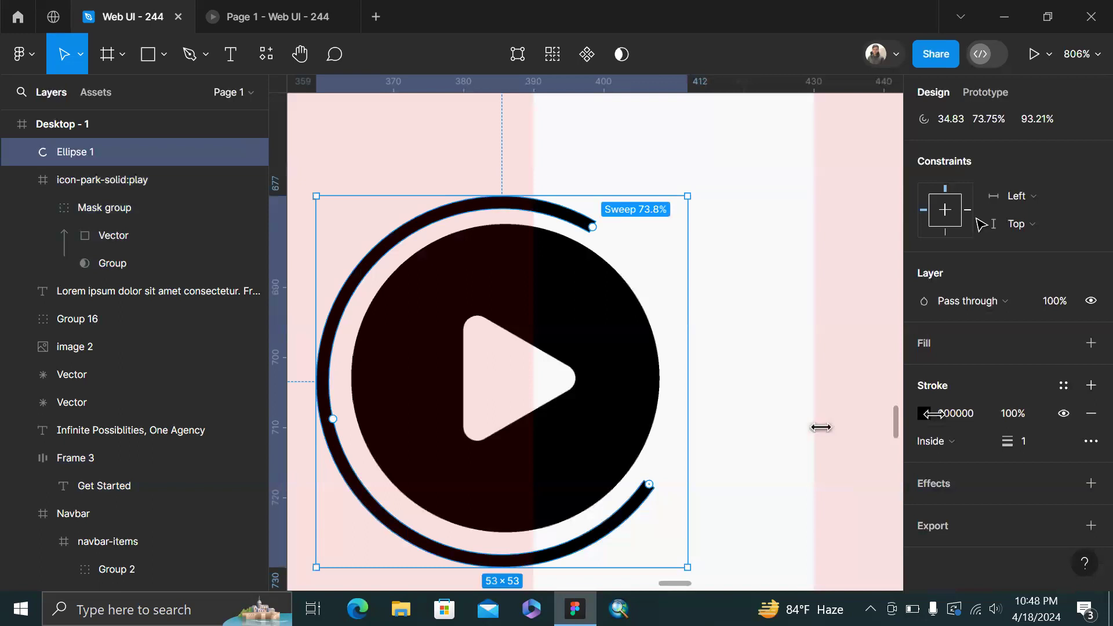
scroll(976, 220, "up", 3)
left_click(1042, 220)
key("Up")
key("Up")
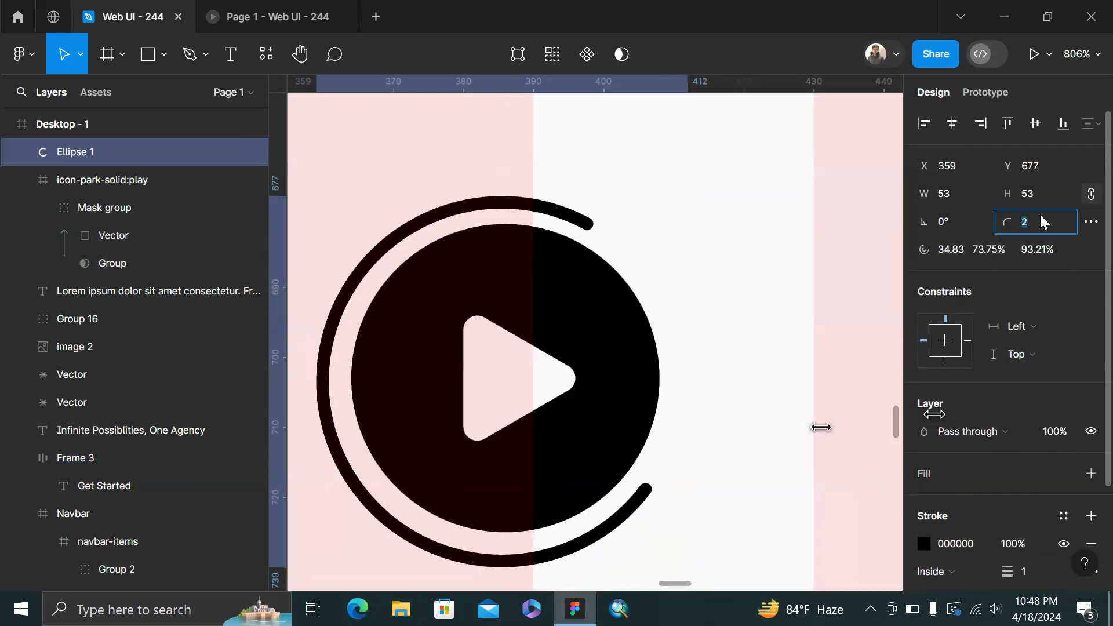
left_click(815, 216)
Scale the play icon down to 43 × 43 and centre it inside the arc
scroll(815, 216, "down", 4)
left_click(708, 279)
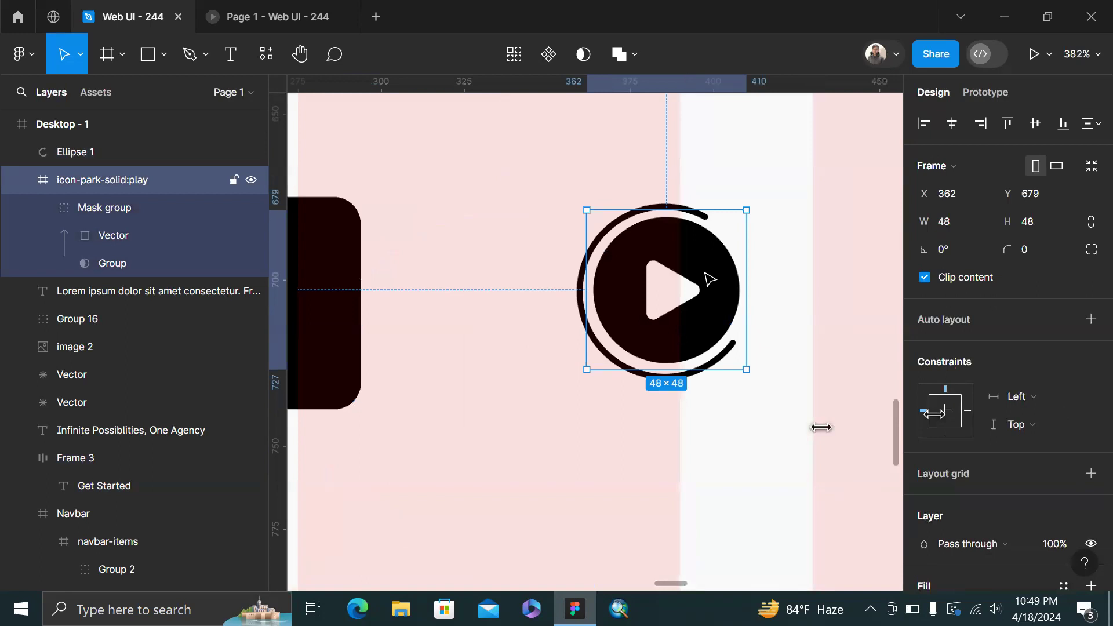
scroll(725, 164, "up", 2)
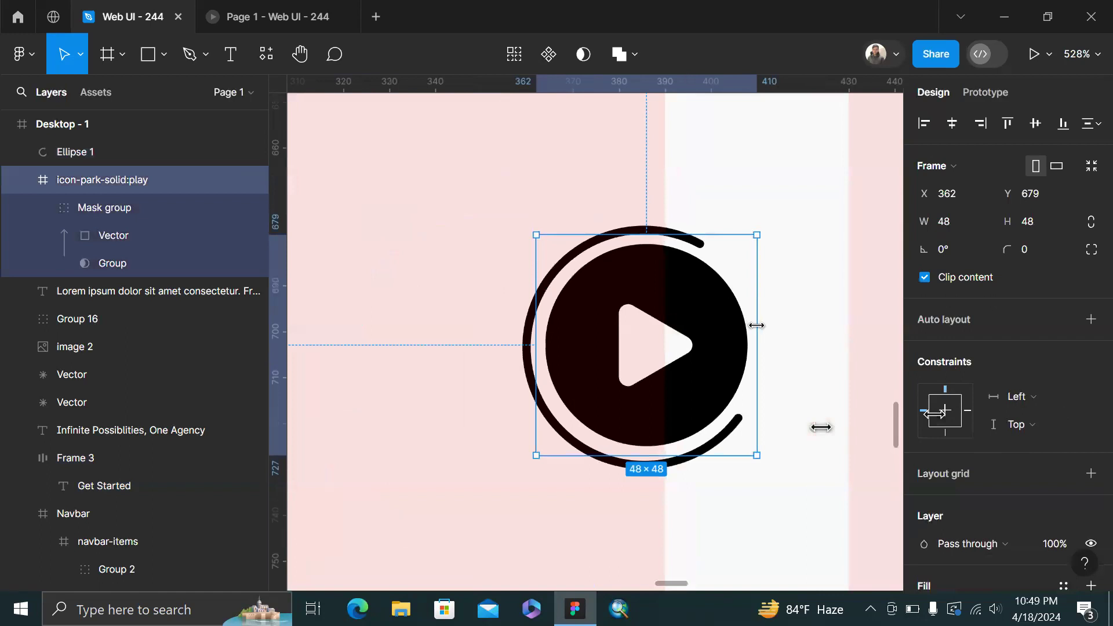
key("k")
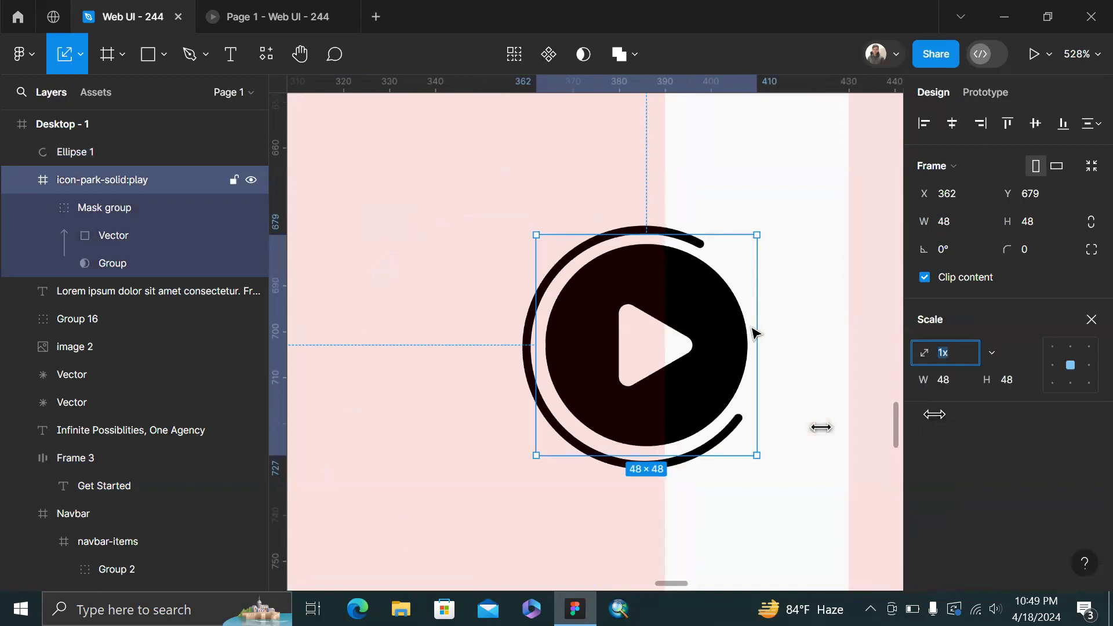
left_click_drag(753, 330, 732, 330)
mouse_move(667, 351)
left_mouse_down()
mouse_move(683, 352)
mouse_move(673, 351)
left_mouse_up()
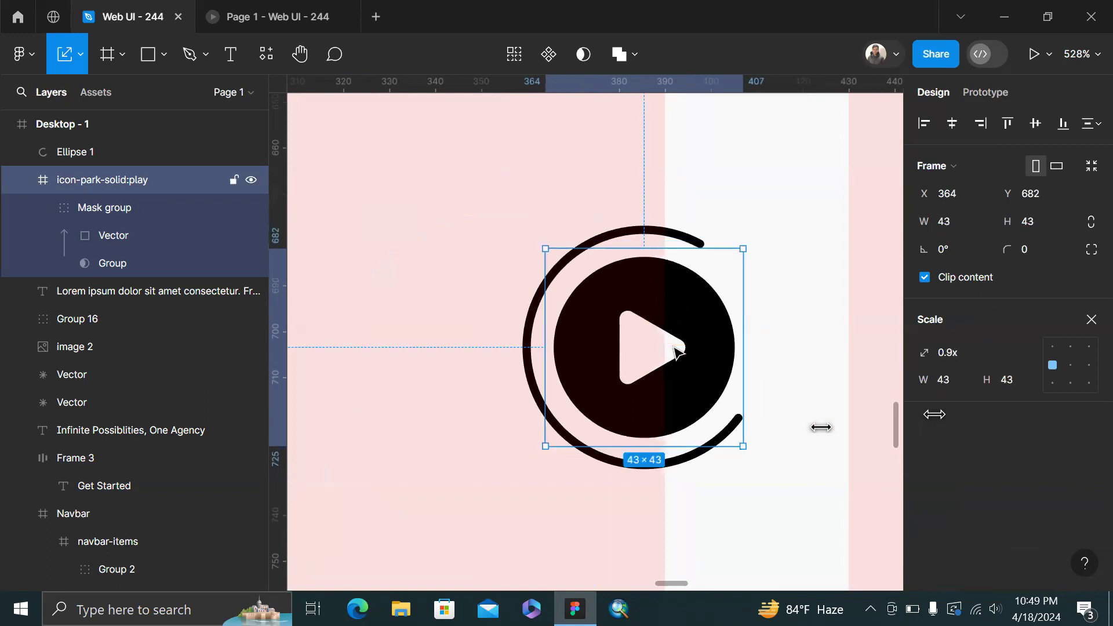
left_click(832, 298)
Group the arc with the play icon and move the group to X 346, Y 681, vertically centred on the Get Started button
scroll(831, 298, "down", 5)
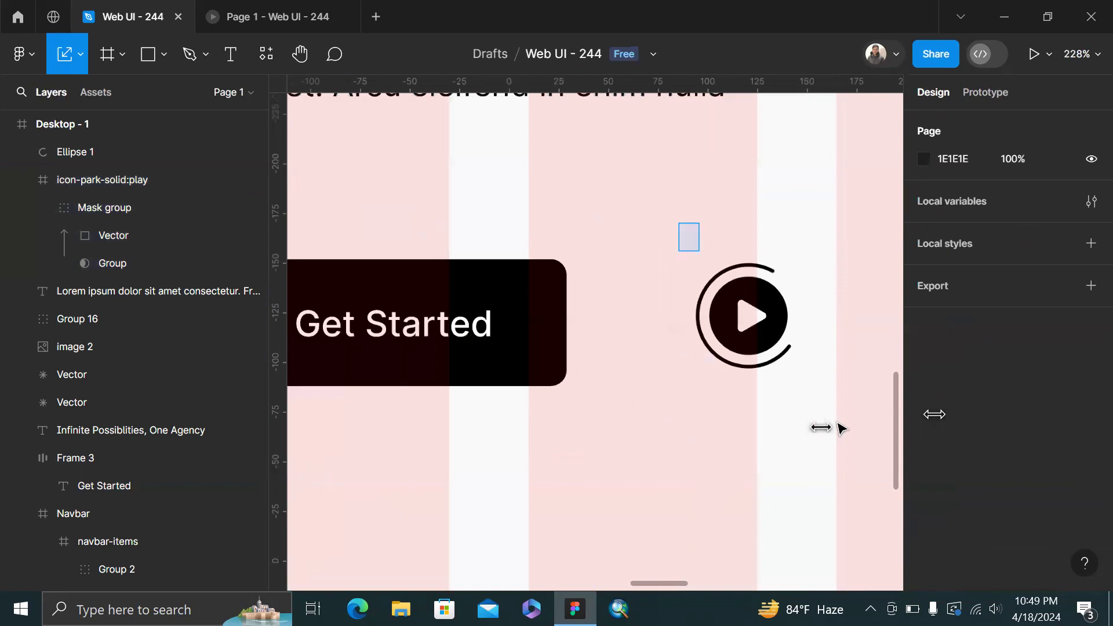
left_click_drag(679, 223, 837, 424)
key("ctrl+g")
left_click_drag(782, 354, 757, 363)
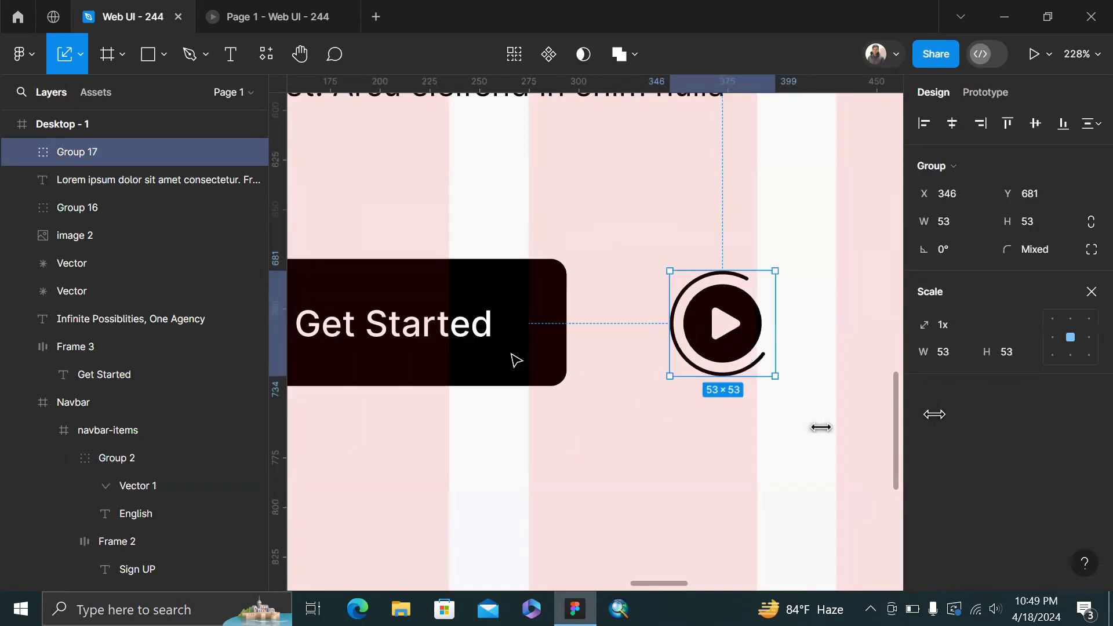
Copy the Get Started button's text and paste it as a separate label beside the play icon group
left_click(484, 320)
scroll(479, 316, "right", 5)
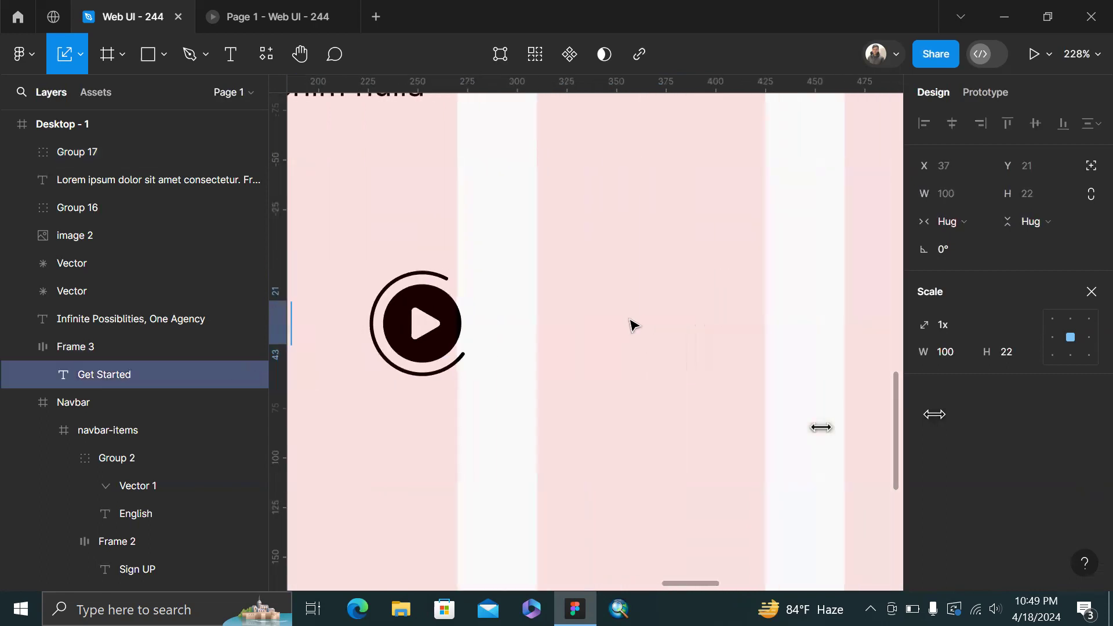
key("Escape")
key("Escape")
key("ctrl+v")
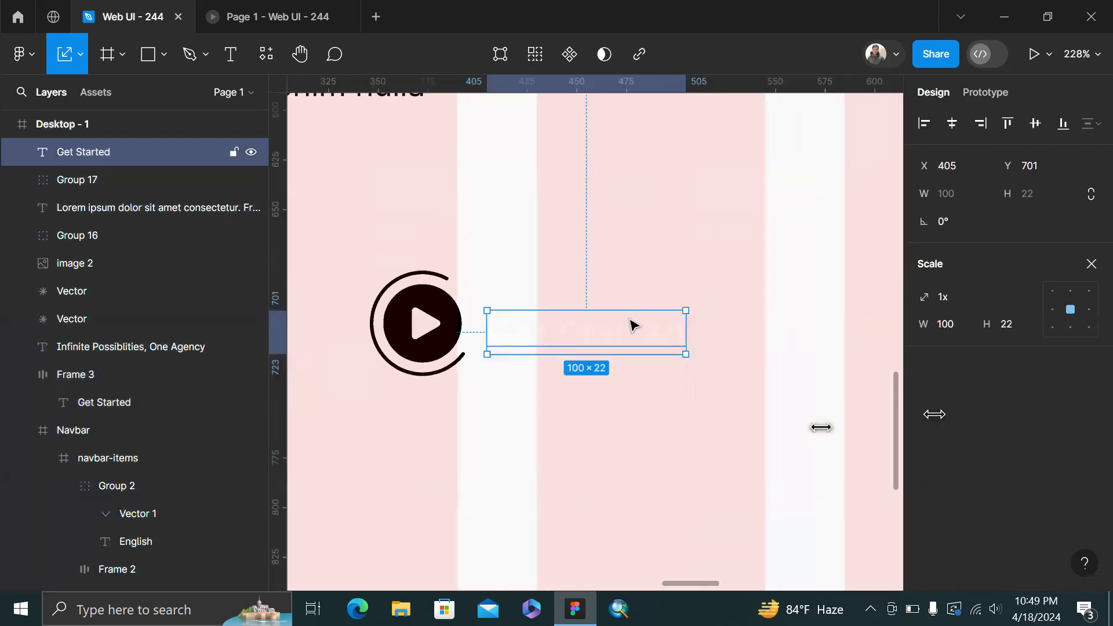
Leave scaling mode and set the pasted label's fill to the document colour 1E1E1E
left_click(1090, 267)
scroll(969, 455, "down", 3)
left_click(924, 501)
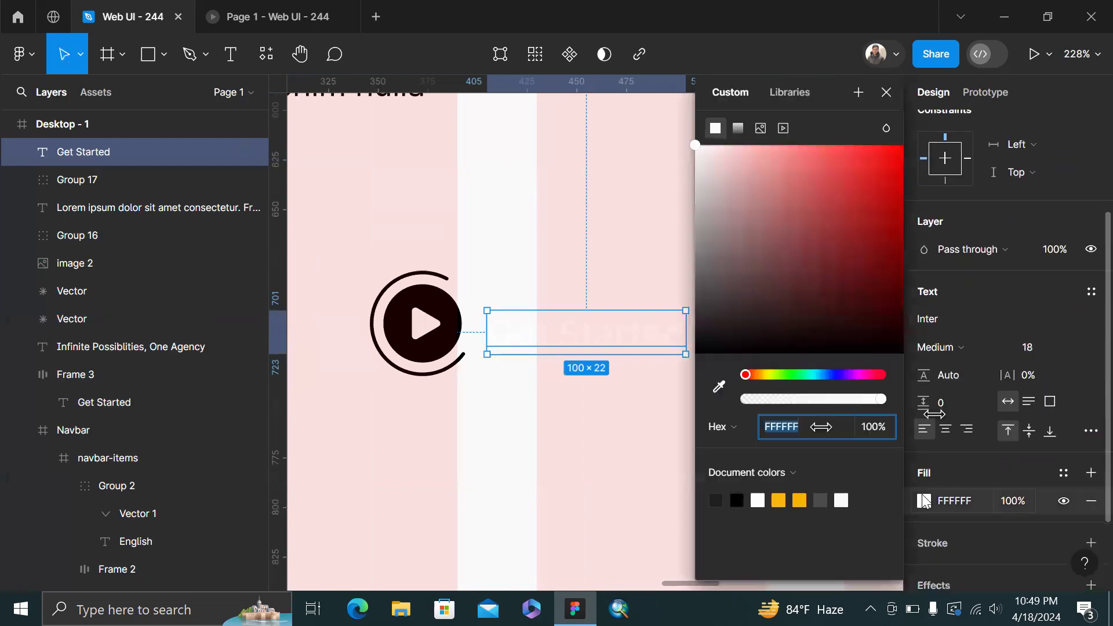
left_click(717, 499)
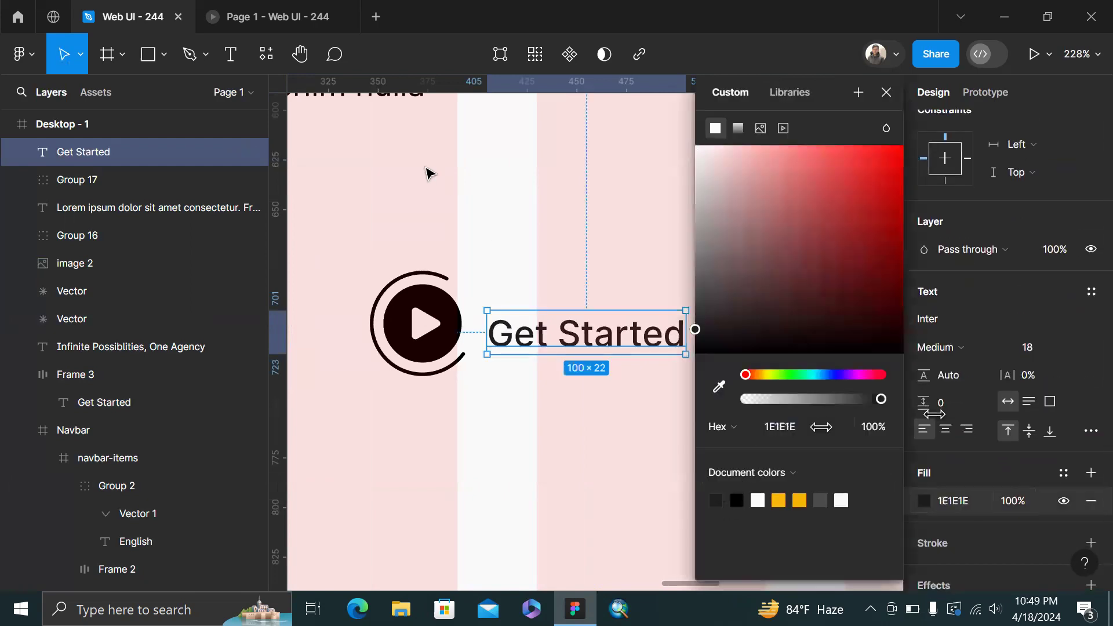
Select the label with the play icon group and replace their black 000000 selection colour with 1E1E1E
left_click_drag(385, 225, 602, 394)
scroll(968, 485, "down", 5)
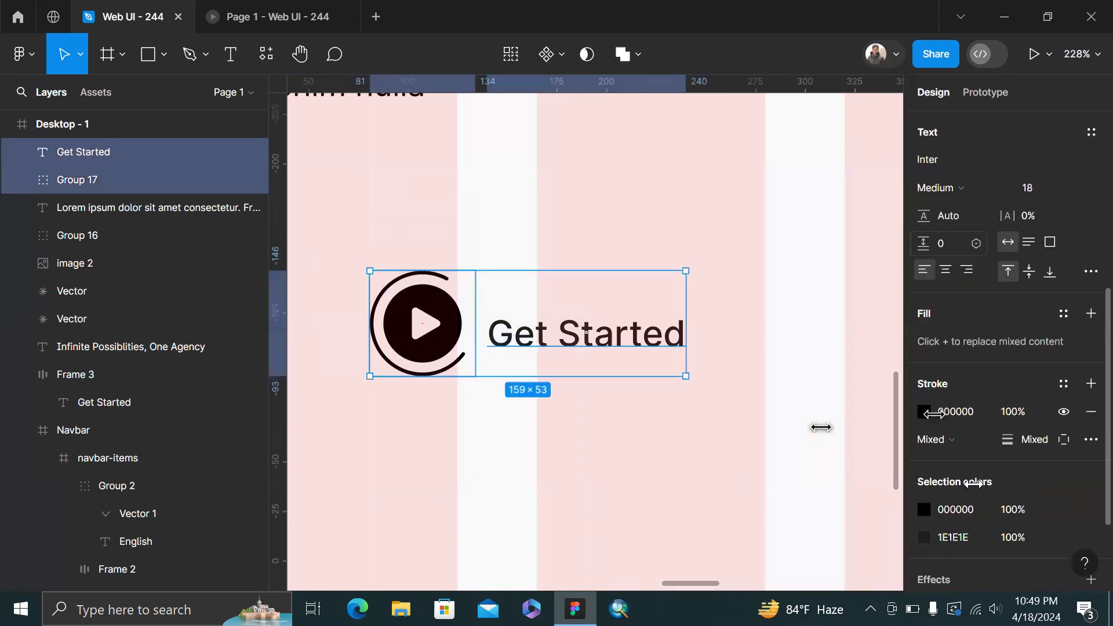
left_click(972, 486)
key("ctrl+c")
left_click(969, 464)
key("ctrl+v")
key("Return")
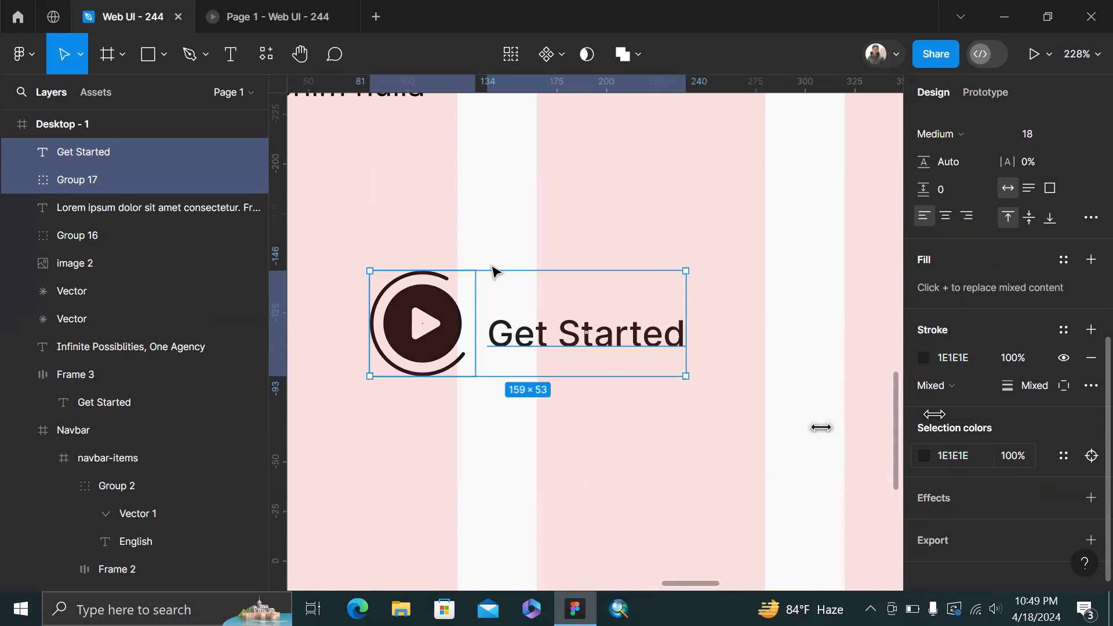
Check the label wording in the reference design and replace the pasted Get Started label's text with "How its Work"
scroll(576, 362, "left", 15)
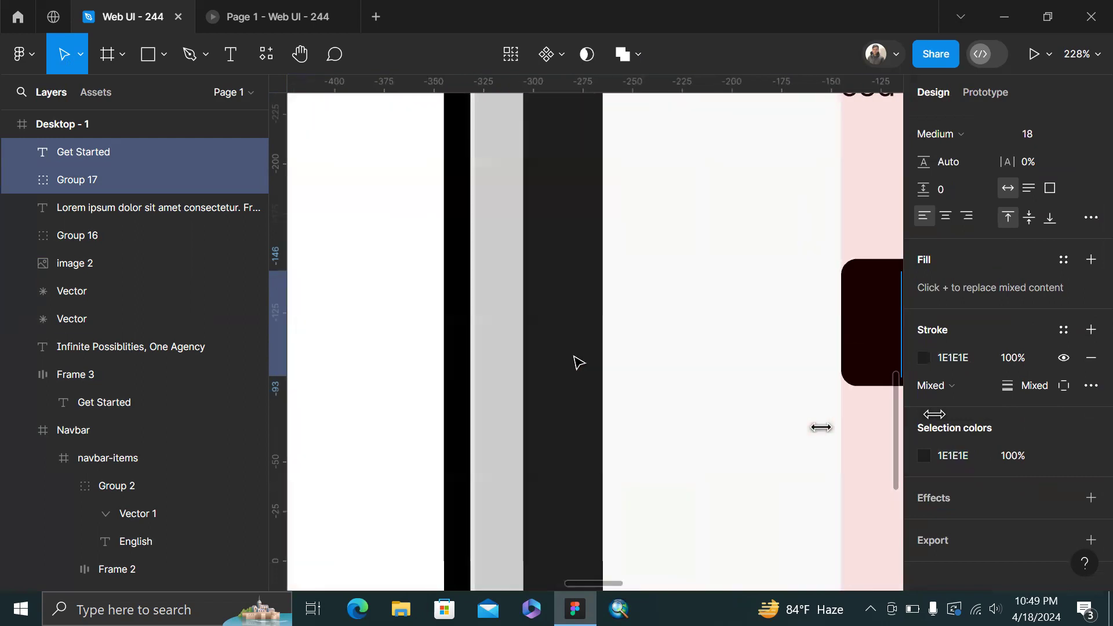
scroll(574, 356, "down", 5)
scroll(574, 357, "left", 7)
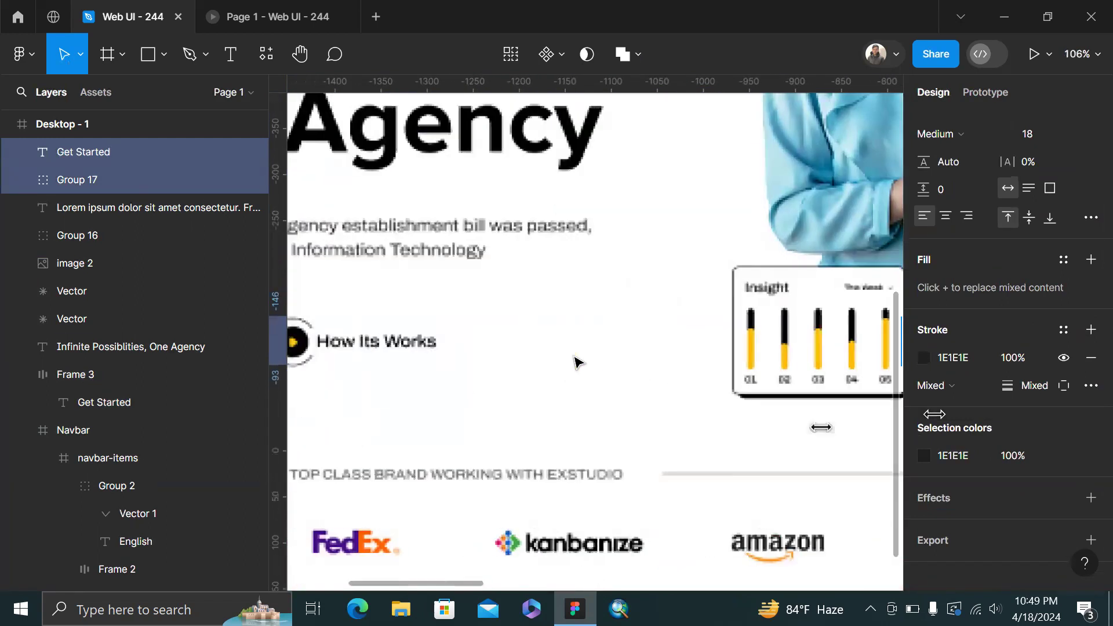
scroll(574, 357, "right", 18)
double_click(692, 348)
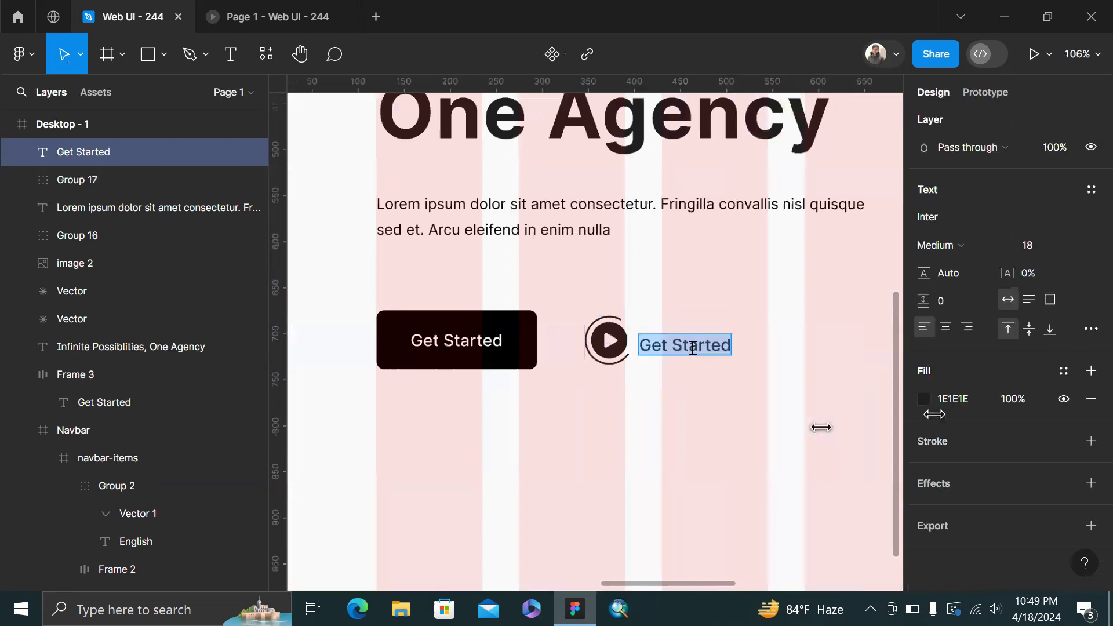
type("How i")
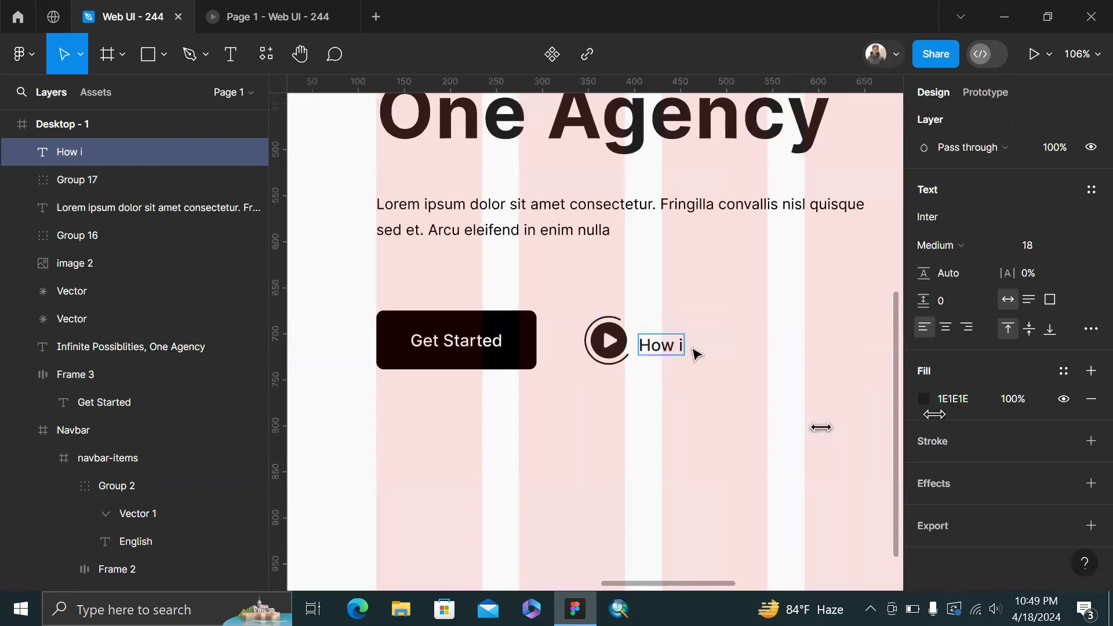
type("ts Work")
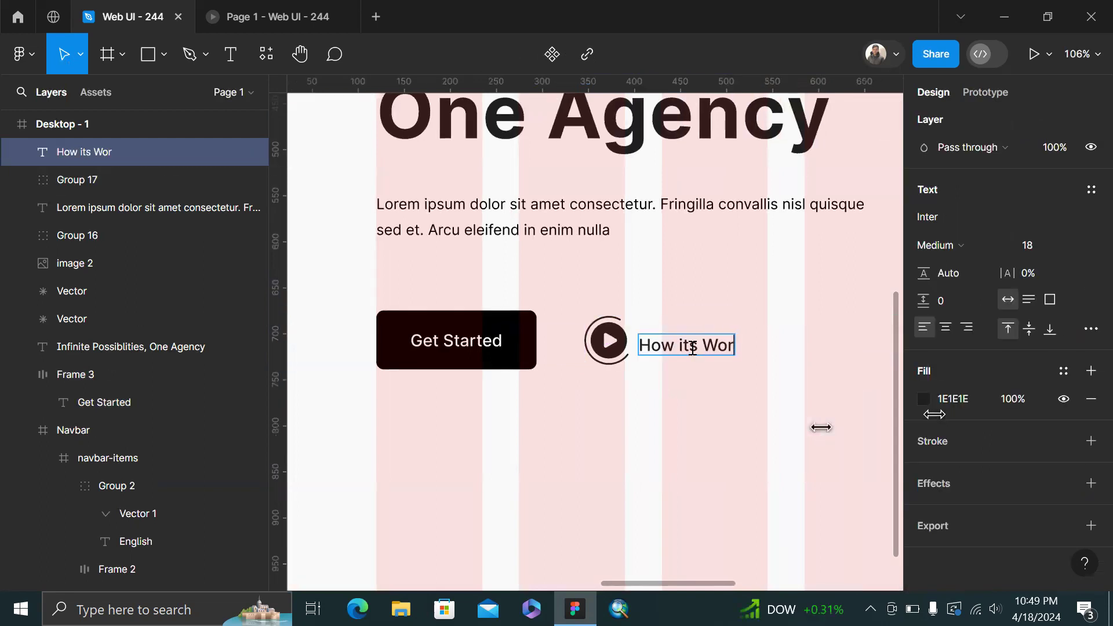
key("Escape")
Align the "How its Work" label vertically with the play icon group and set the horizontal spacing between them to 16
left_click_drag(693, 345, 703, 341)
left_click_drag(563, 296, 789, 392)
left_click(955, 248)
type("1")
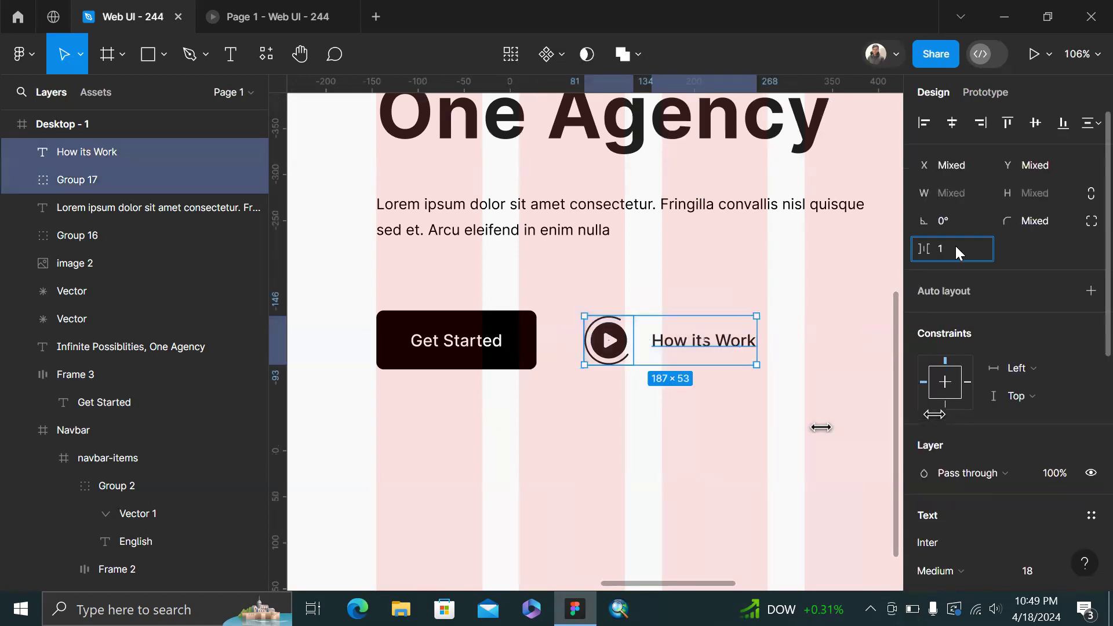
key("Return")
left_click(954, 249)
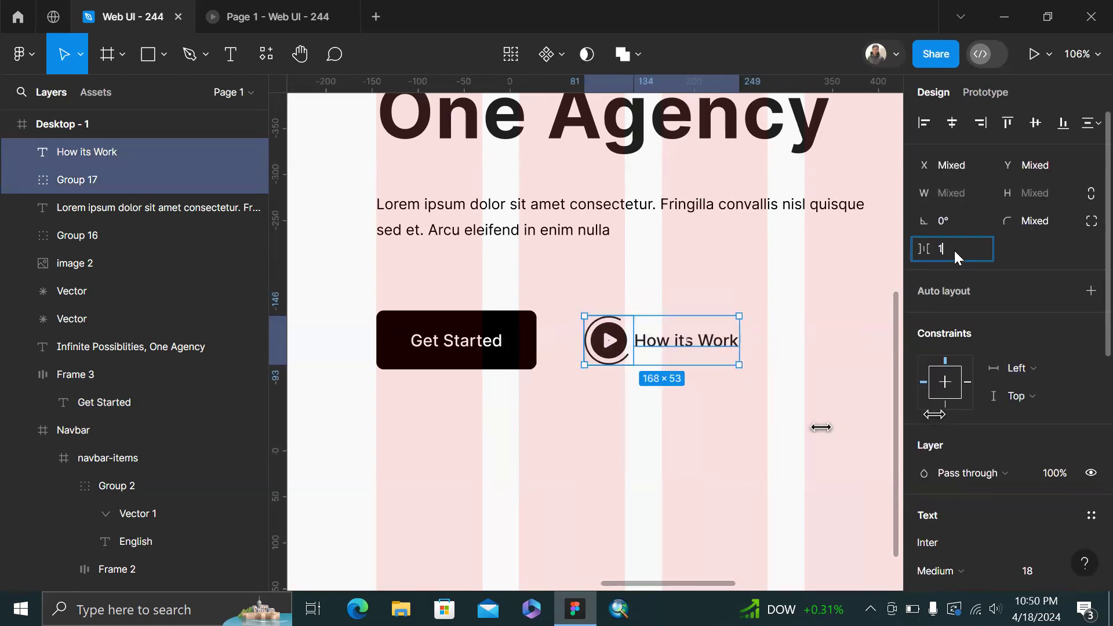
type("6")
key("Return")
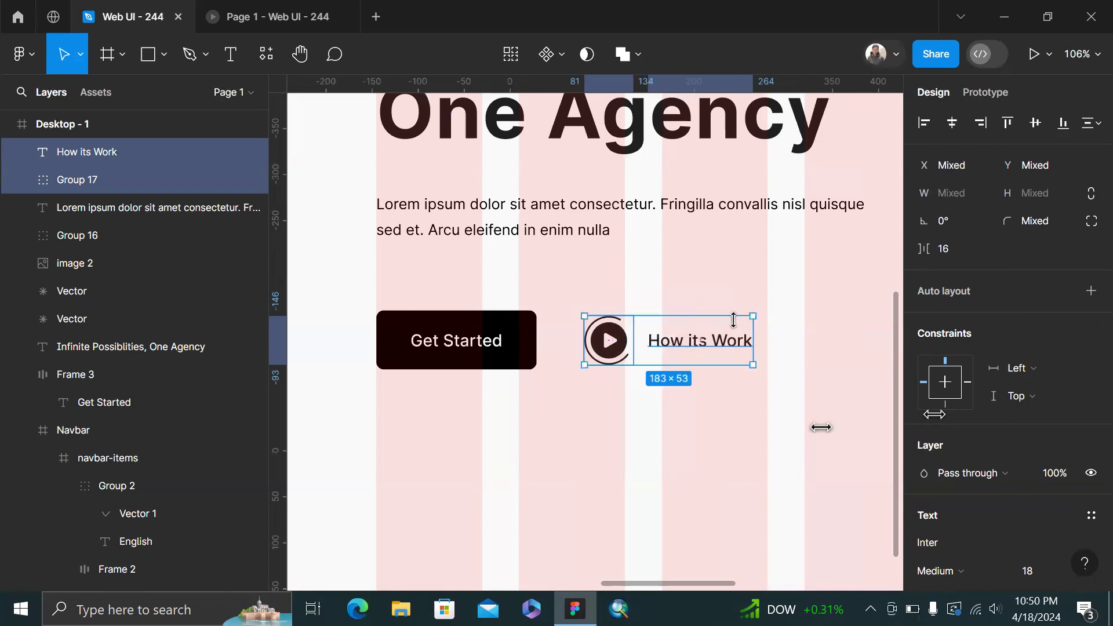
Frame the play icon group with its label and name the frame "How it work - btn"
key("ctrl+alt+g")
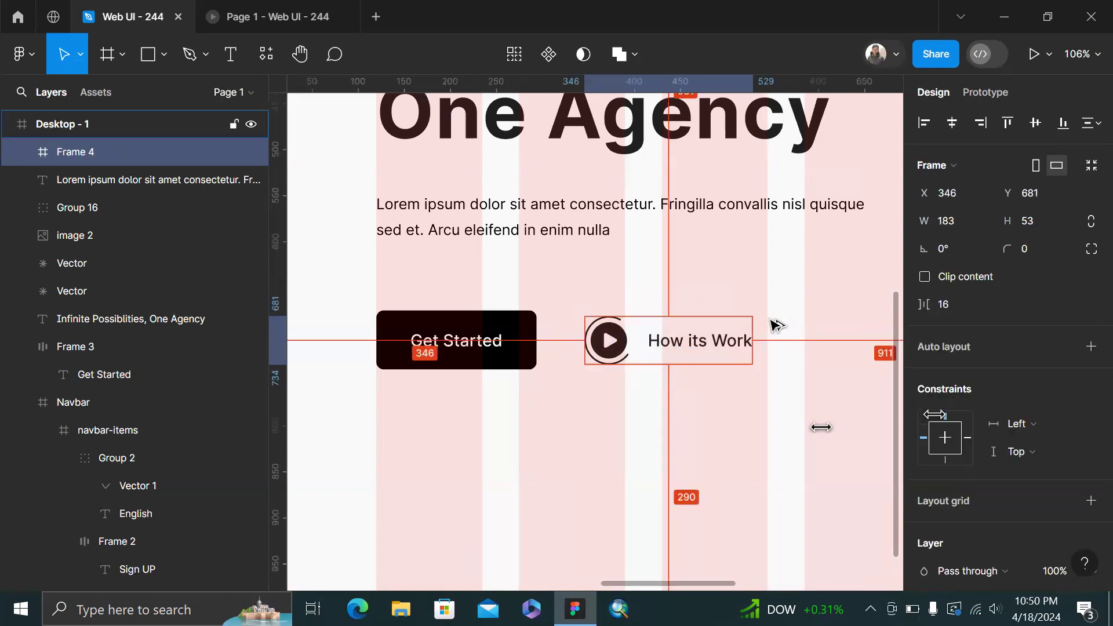
double_click(94, 157)
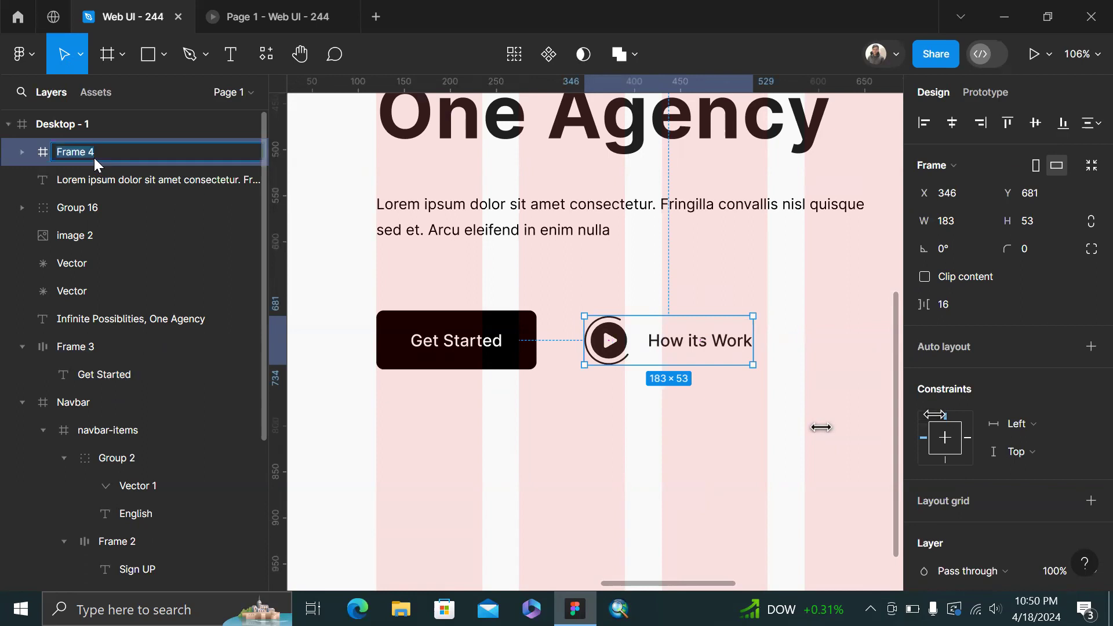
type("How")
key("BackSpace")
type("H")
type("ow it work - br")
key("Home")
type("n")
key("Return")
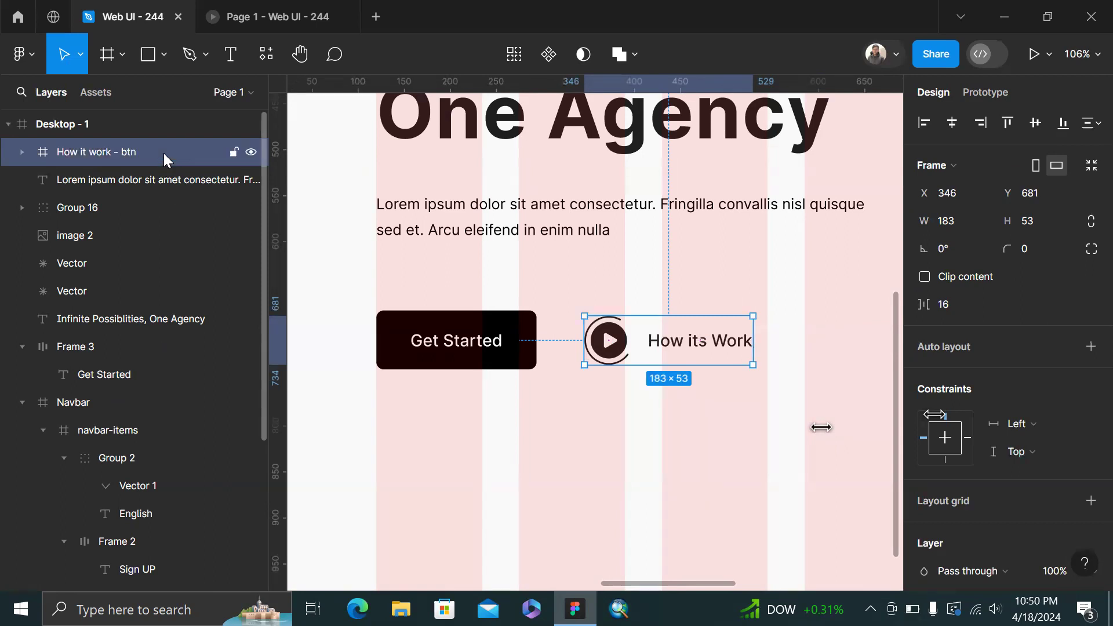
Rename the Get Started button's frame as "Get Started Btn"
left_click(458, 316)
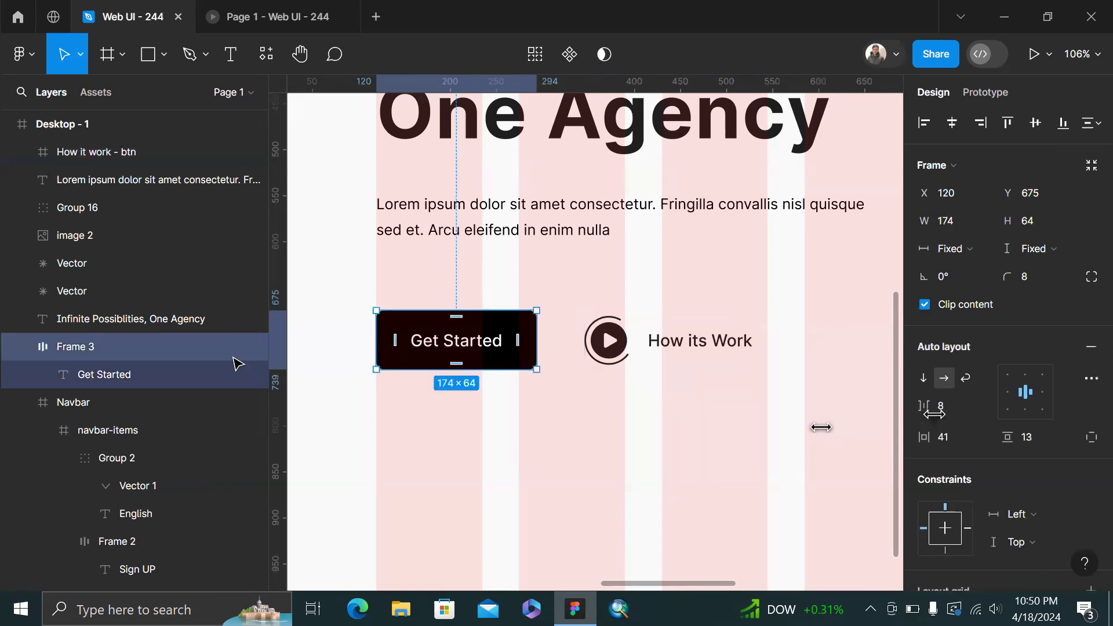
double_click(86, 346)
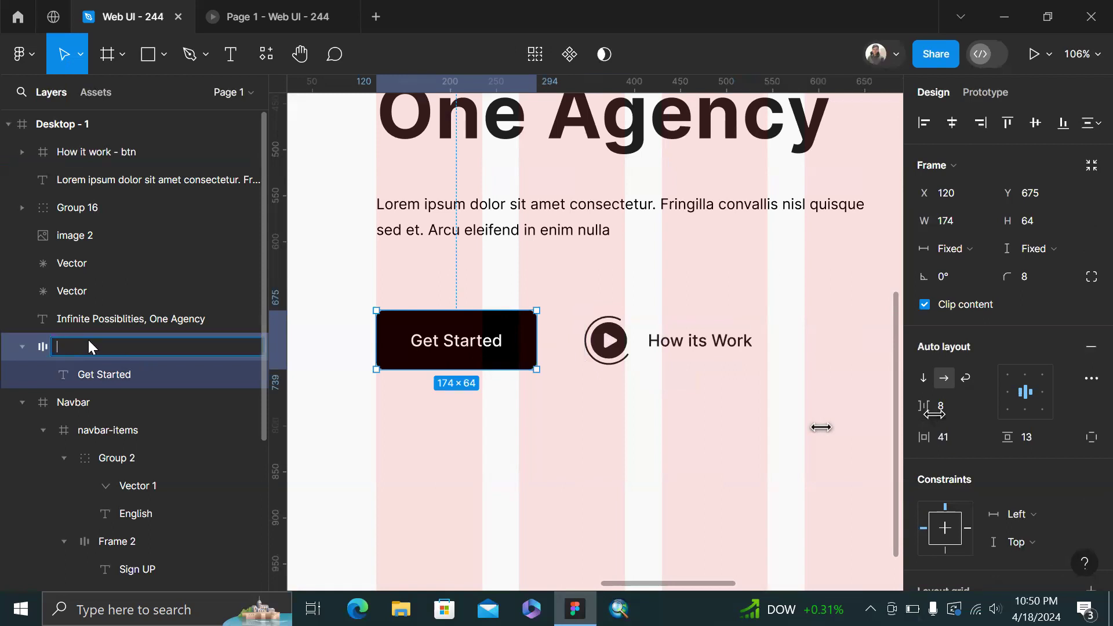
type("Get Started Btn")
left_click(497, 429)
Group the Get Started button with the "How its Work" button
scroll(497, 430, "down", 5)
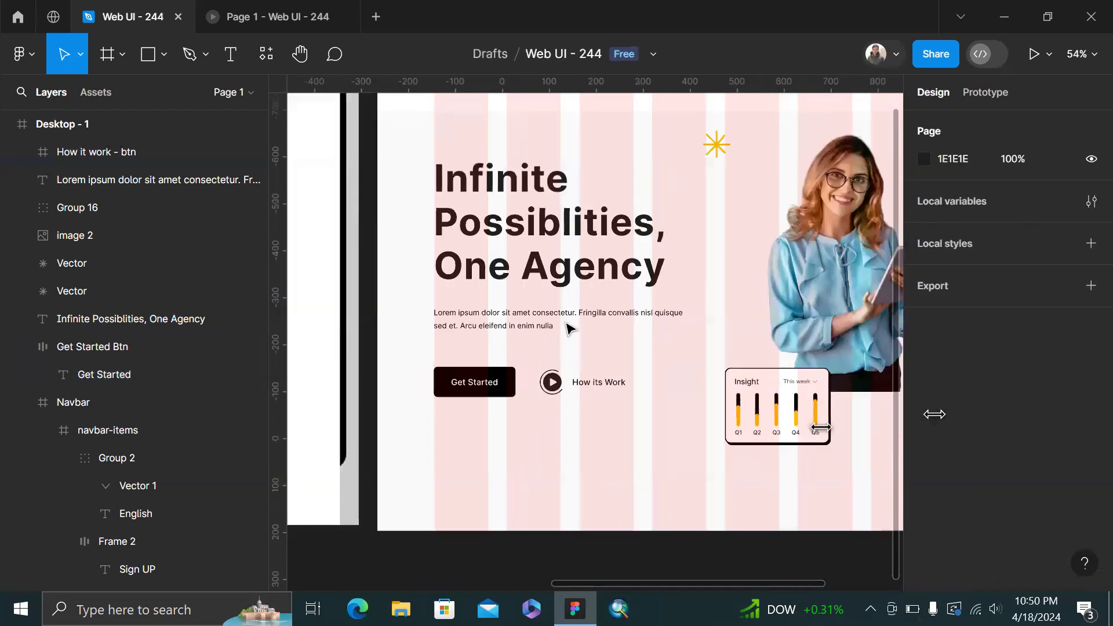
left_click(559, 320)
left_click(539, 197)
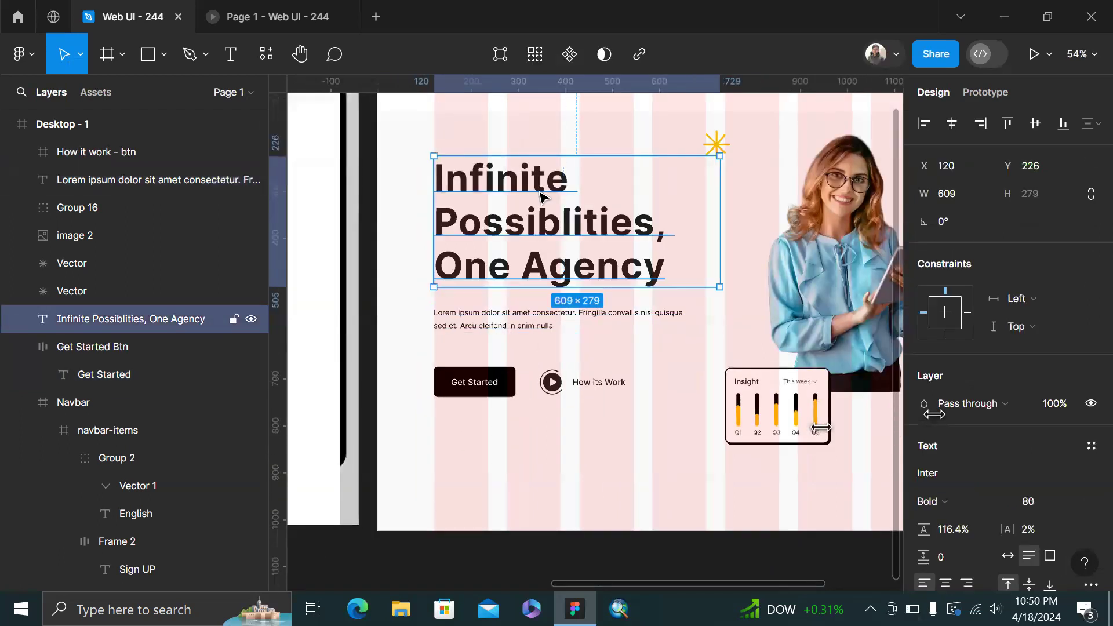
scroll(539, 197, "down", 3)
left_click(504, 316)
left_click(550, 322, "shift")
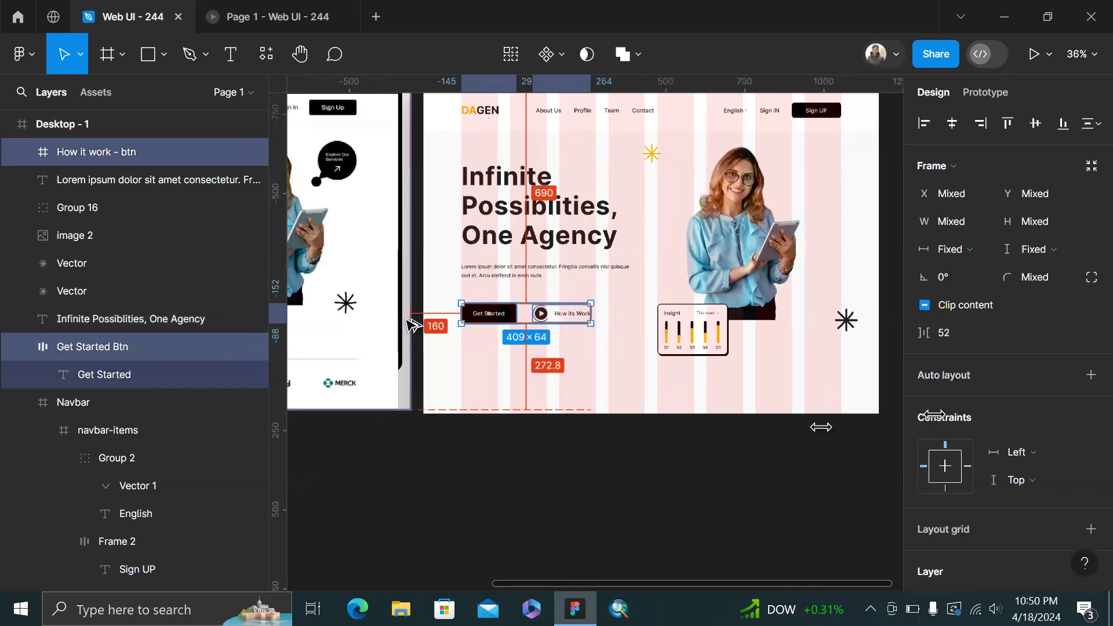
key("ctrl+g")
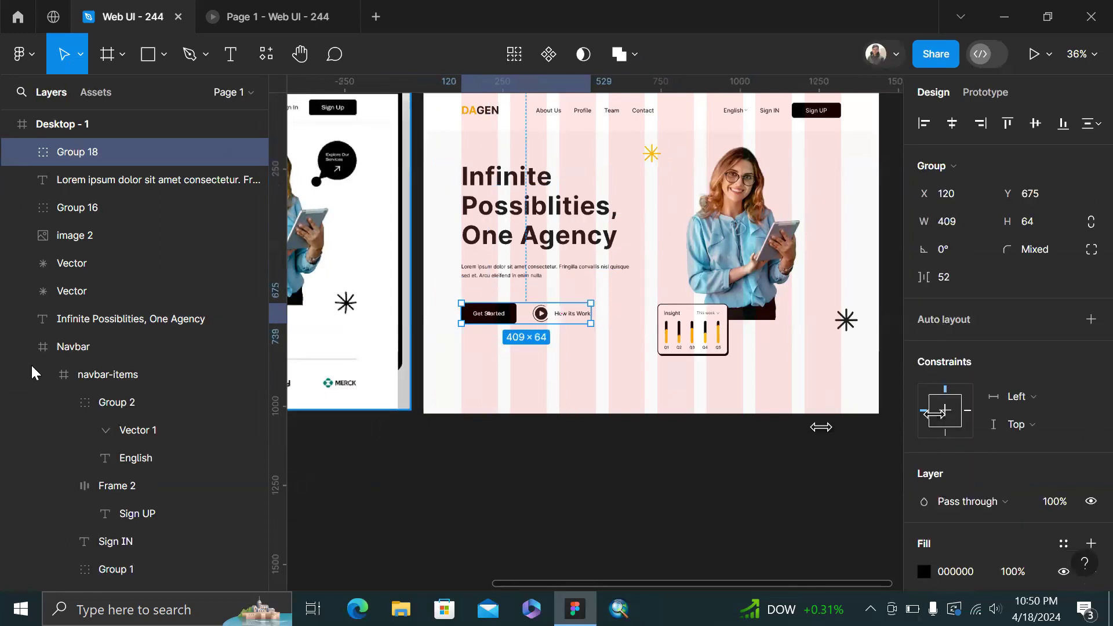
Rename the group holding the two hero buttons as "Buttons"
double_click(89, 157)
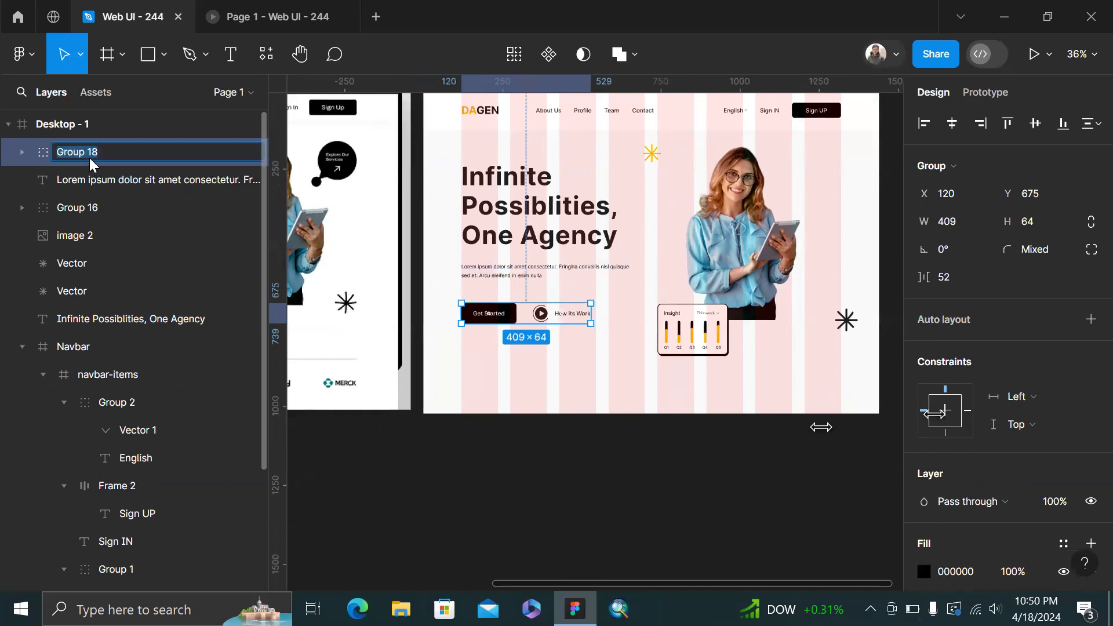
type("Btns")
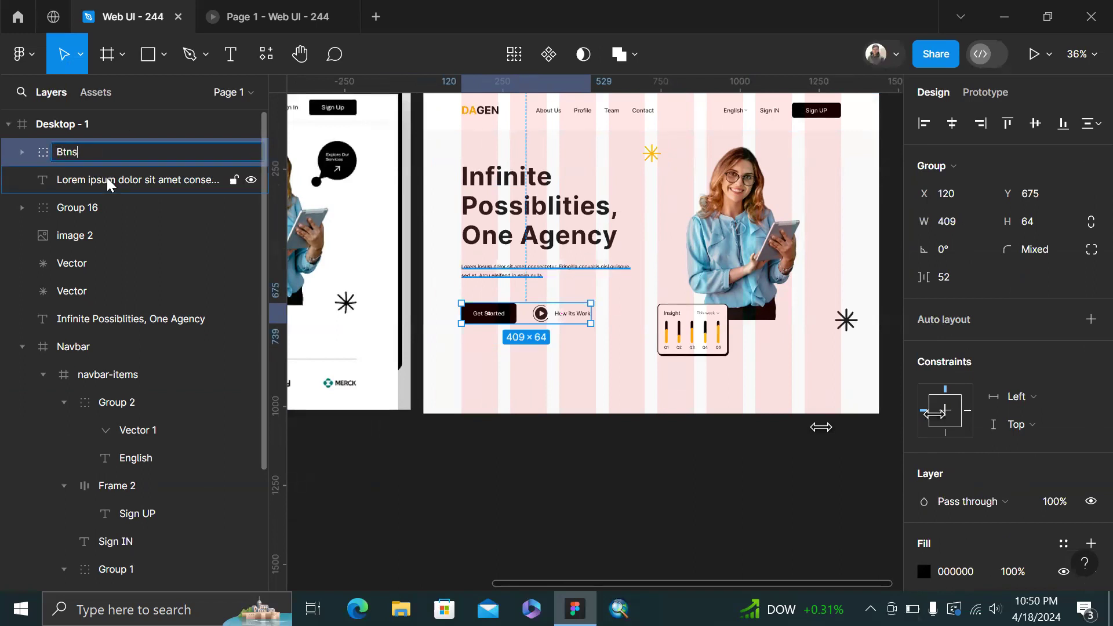
key("Return")
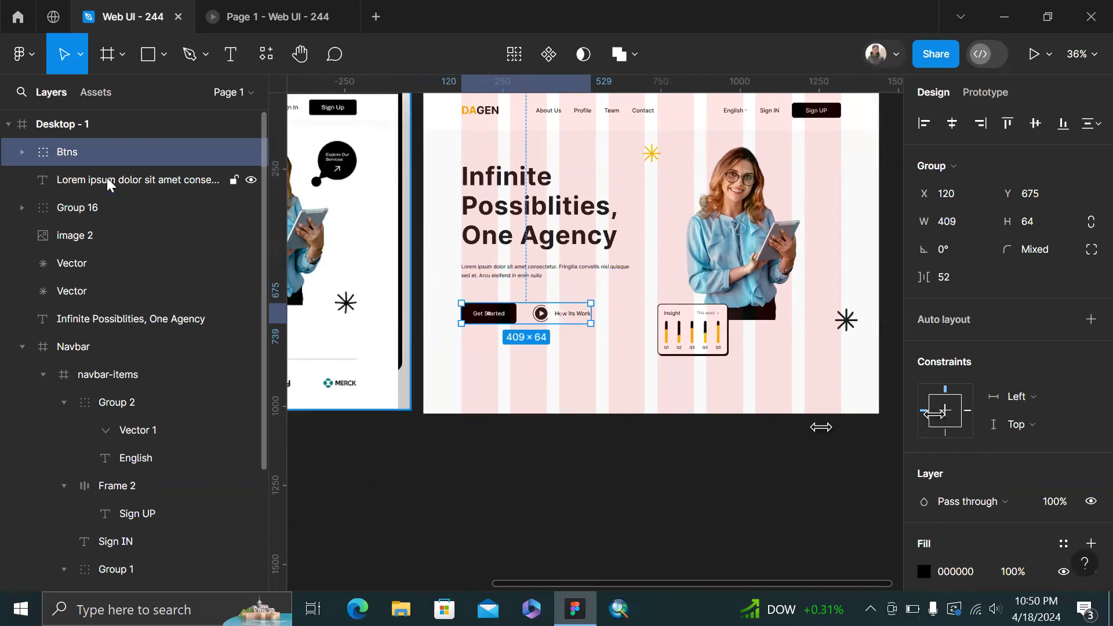
double_click(68, 151)
type("ons")
key("Return")
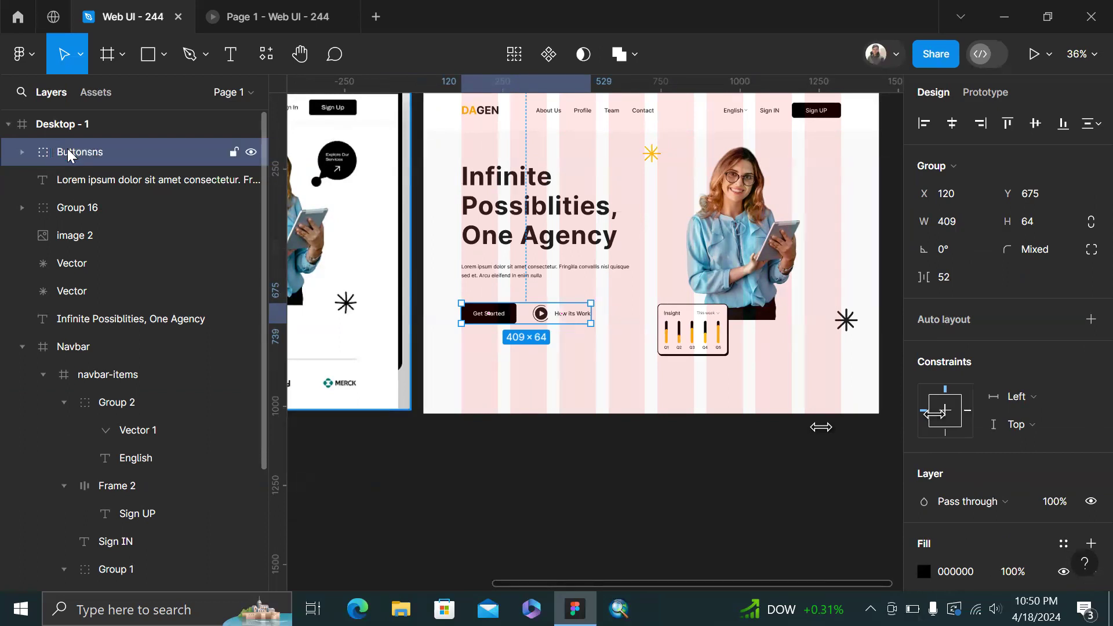
double_click(67, 150)
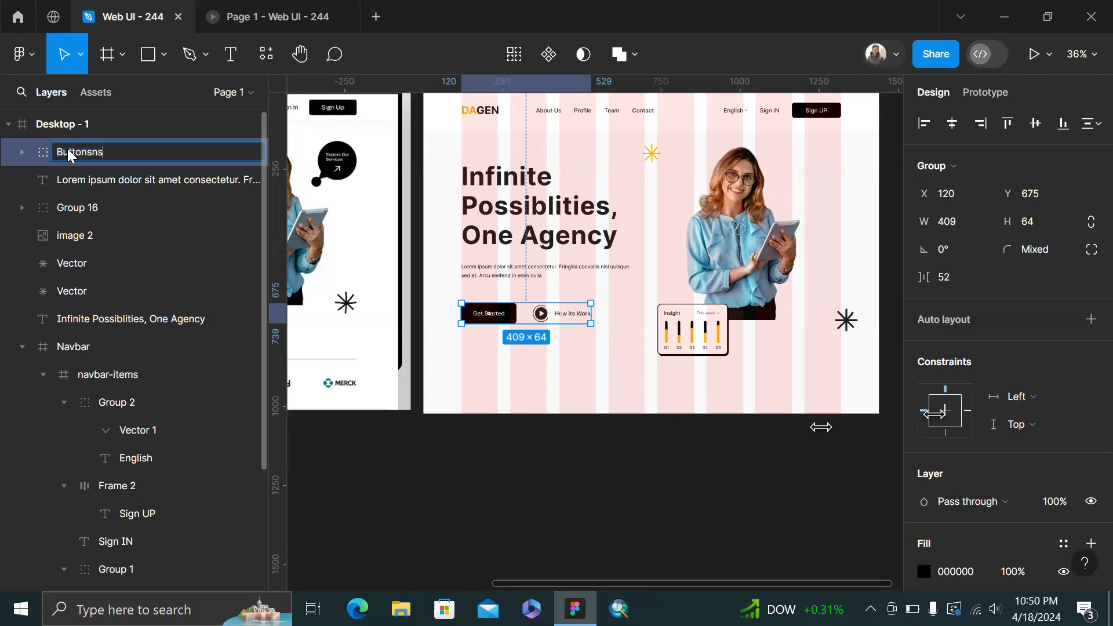
key("Return")
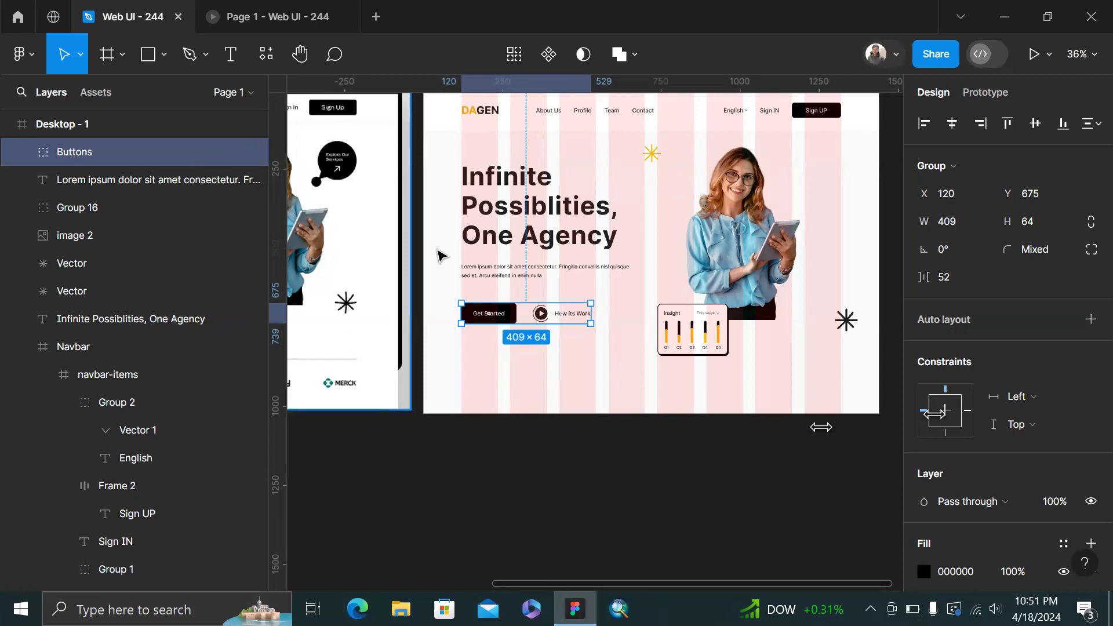
Set the vertical spacing between the Lorem ipsum paragraph and the Buttons group to 60
left_click(540, 278, "shift")
left_click(978, 246)
type("60")
key("Return")
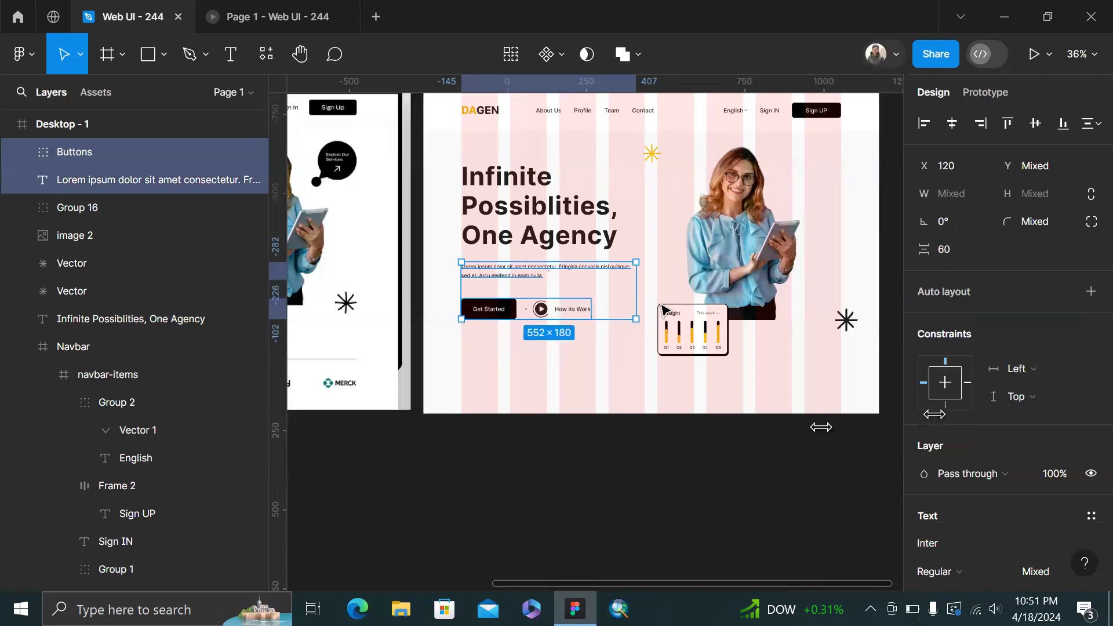
left_click(623, 361)
Compare the recreated hero section with the reference landing page to find the elements still missing
scroll(622, 361, "left", 2)
scroll(626, 366, "left", 4)
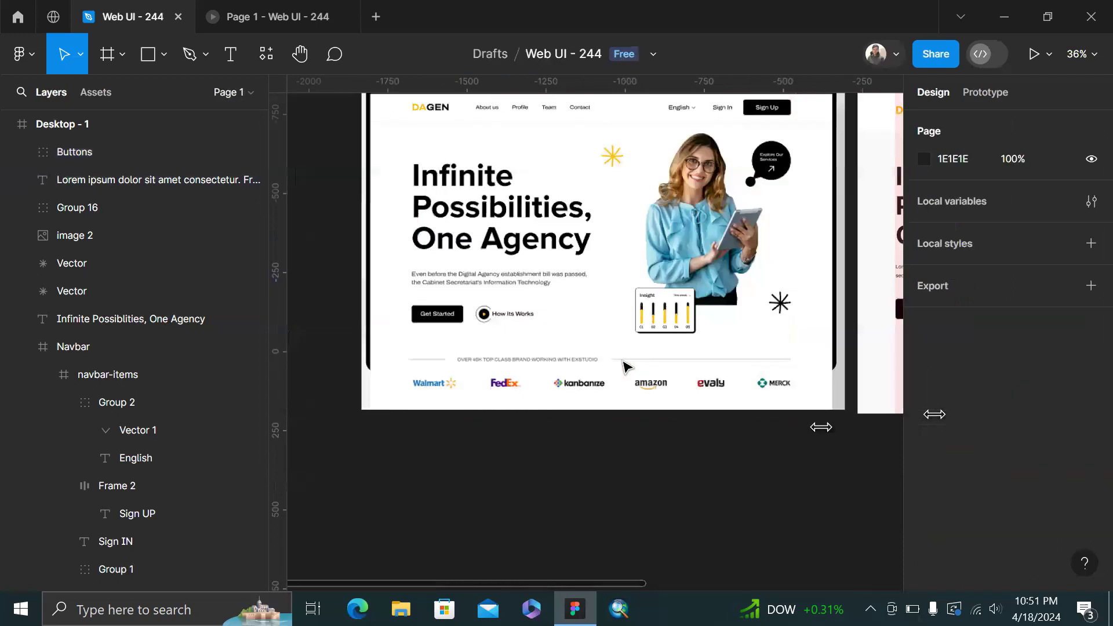
scroll(626, 366, "right", 5)
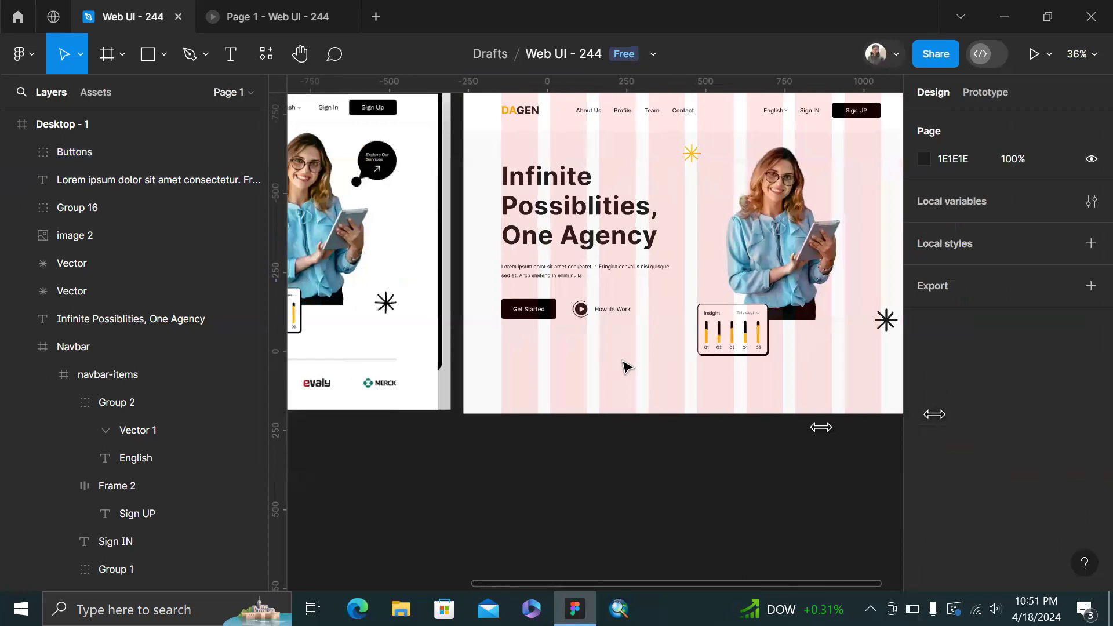
scroll(624, 365, "left", 1)
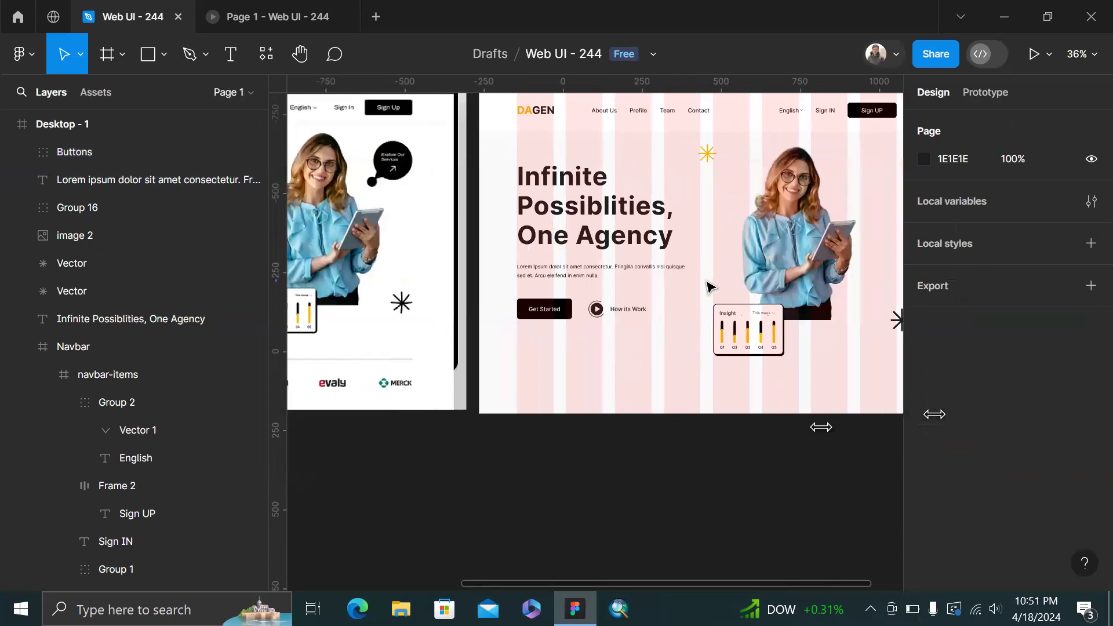
scroll(708, 287, "right", 3)
scroll(708, 288, "left", 8)
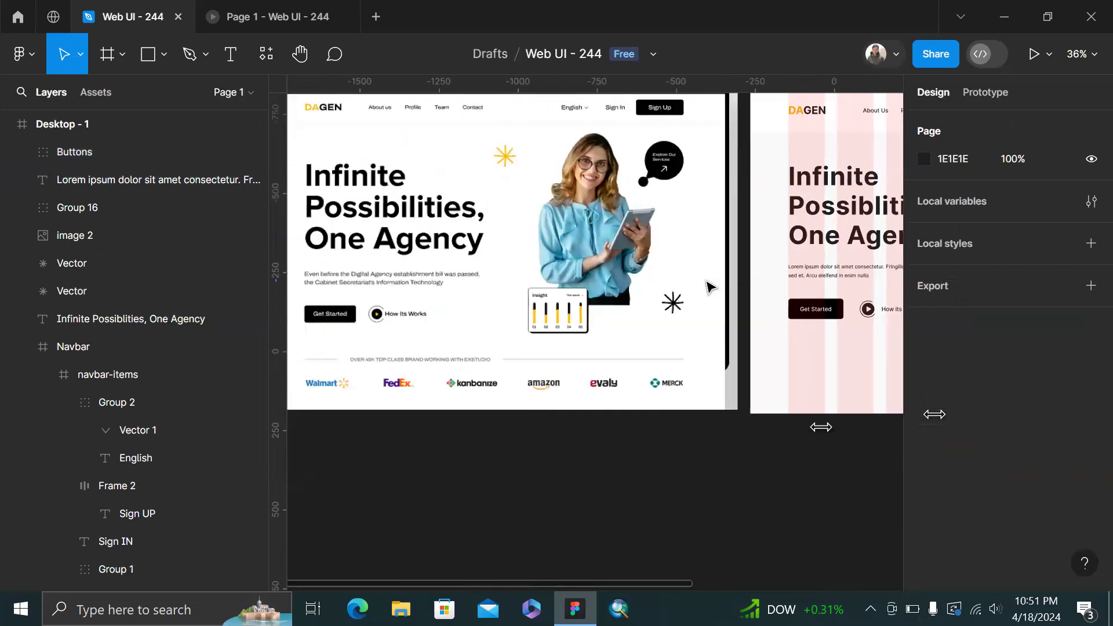
scroll(700, 192, "right", 1)
scroll(699, 191, "up", 5)
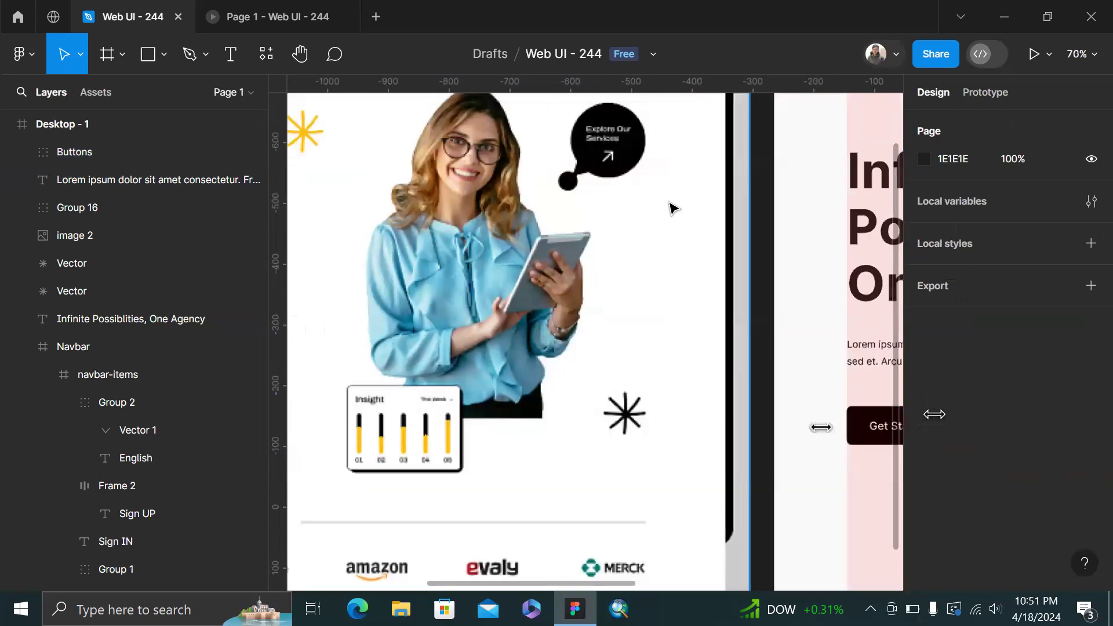
scroll(673, 209, "left", 5)
scroll(673, 208, "down", 6)
scroll(695, 194, "right", 1)
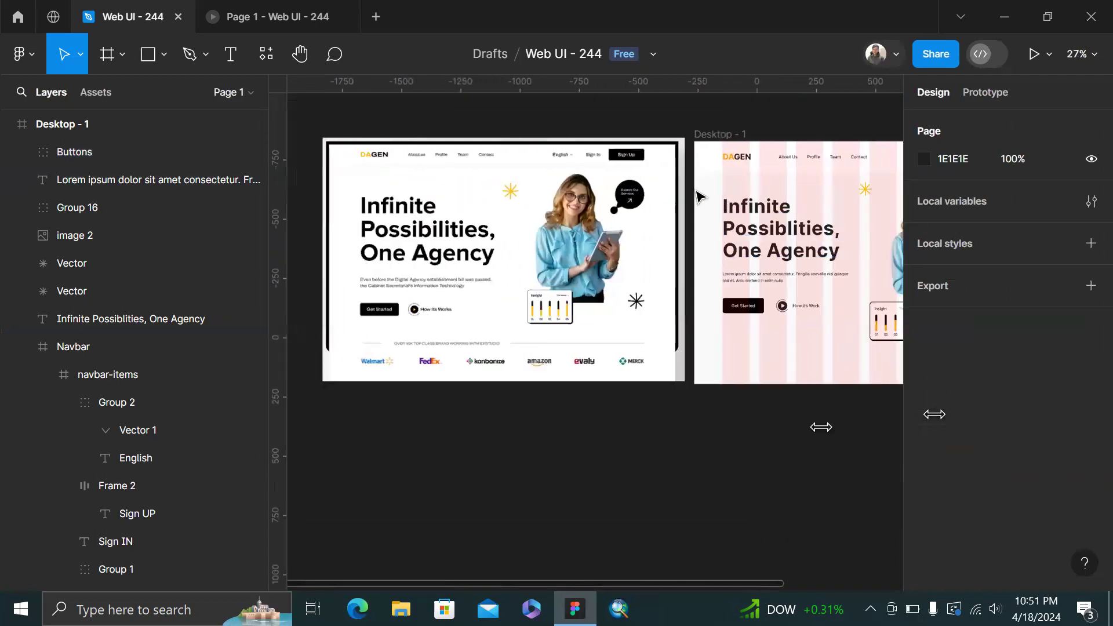
Frame the hero heading, the paragraph and the Buttons group together
left_click_drag(712, 195, 840, 344)
key("alt")
key("ctrl+alt+g")
left_click(846, 346)
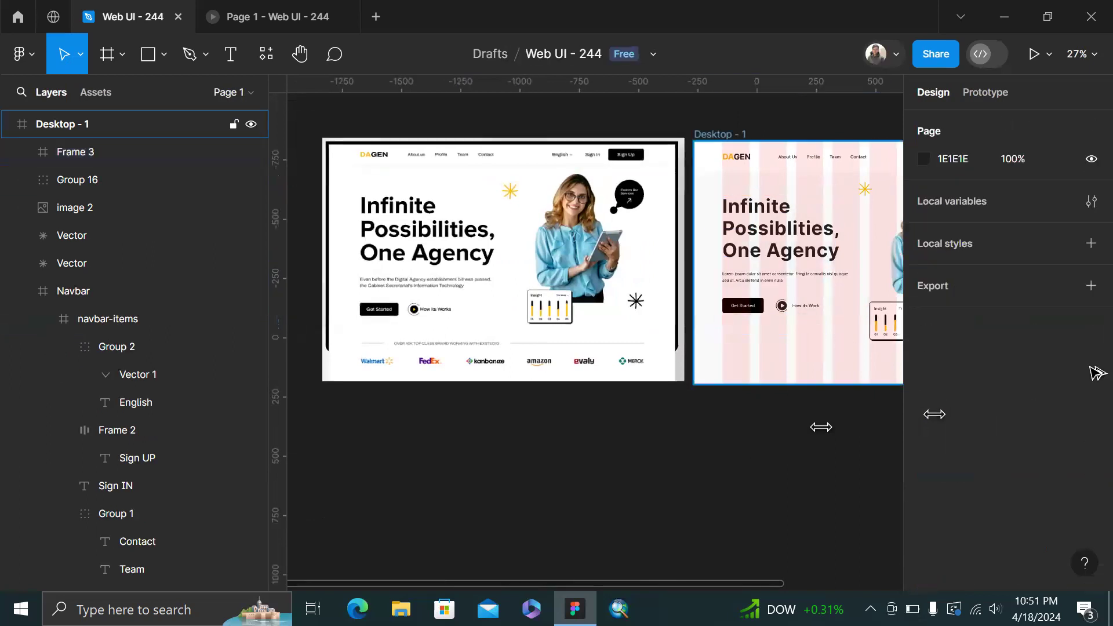
Rename the frame around the heading, paragraph and buttons as "Hero text"
left_click_drag(845, 293, 611, 269)
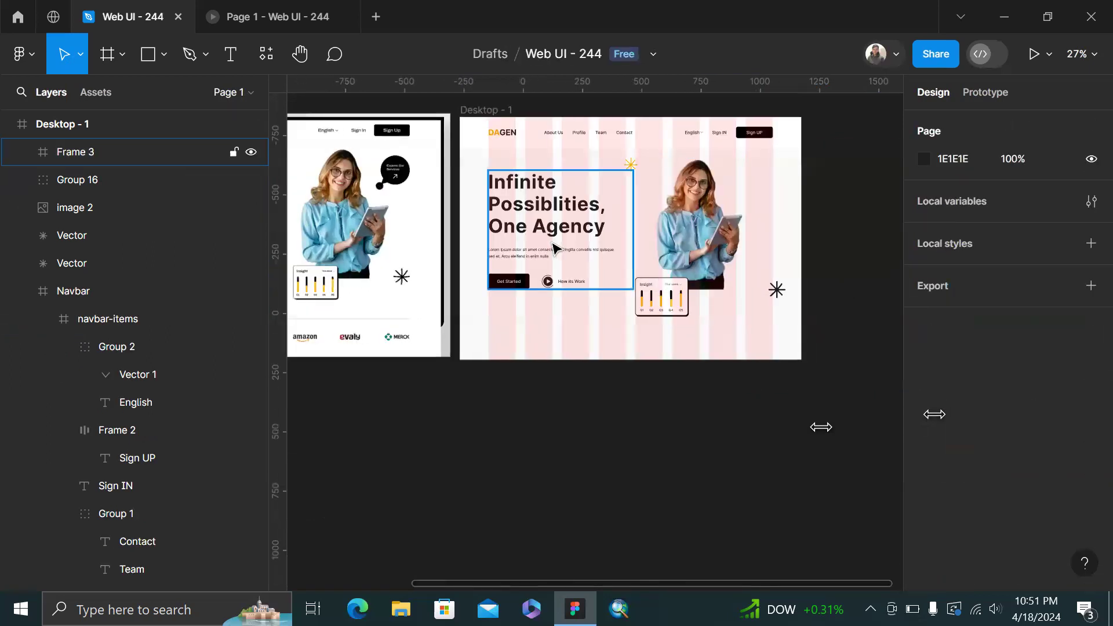
left_click(554, 248)
double_click(96, 150)
type("Hero text")
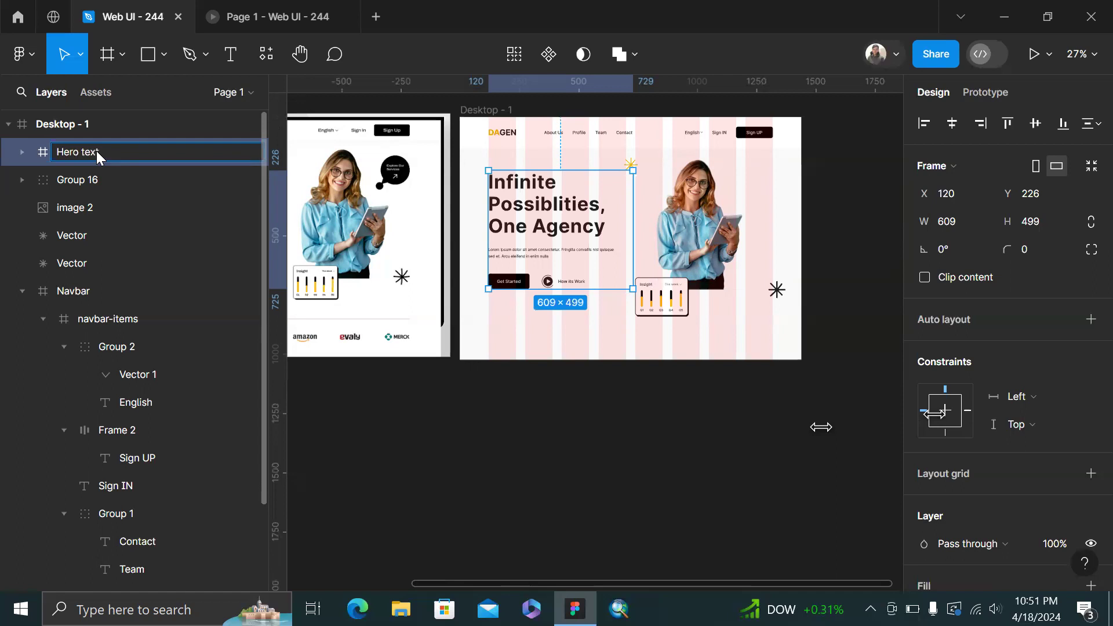
key("Return")
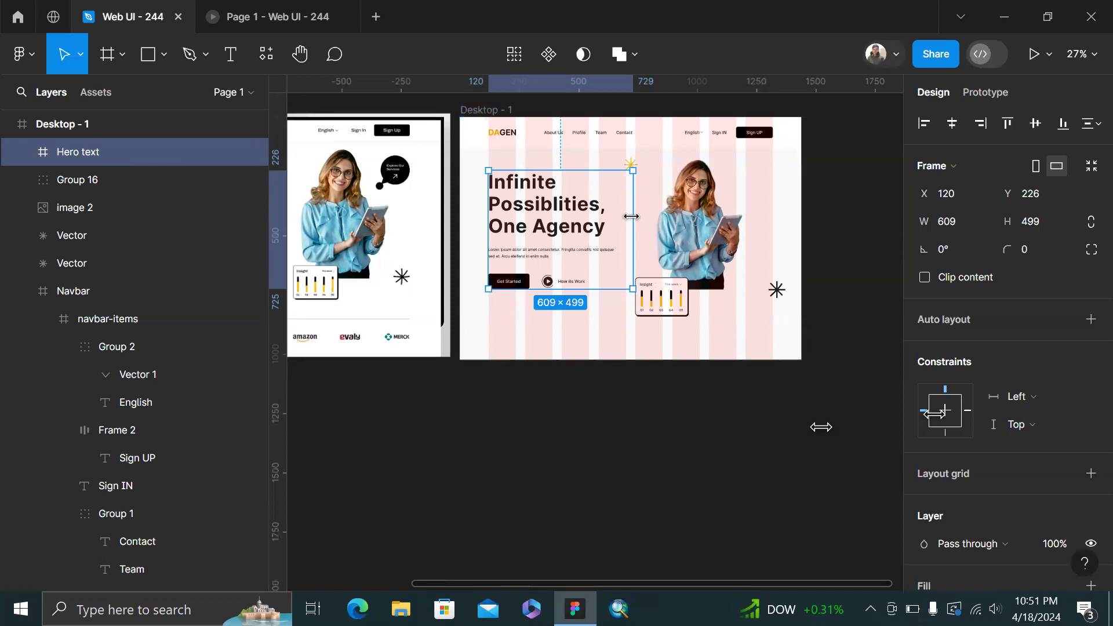
Narrow the Hero text frame to a width of 580
left_click_drag(631, 216, 625, 216)
scroll(624, 216, "up", 3)
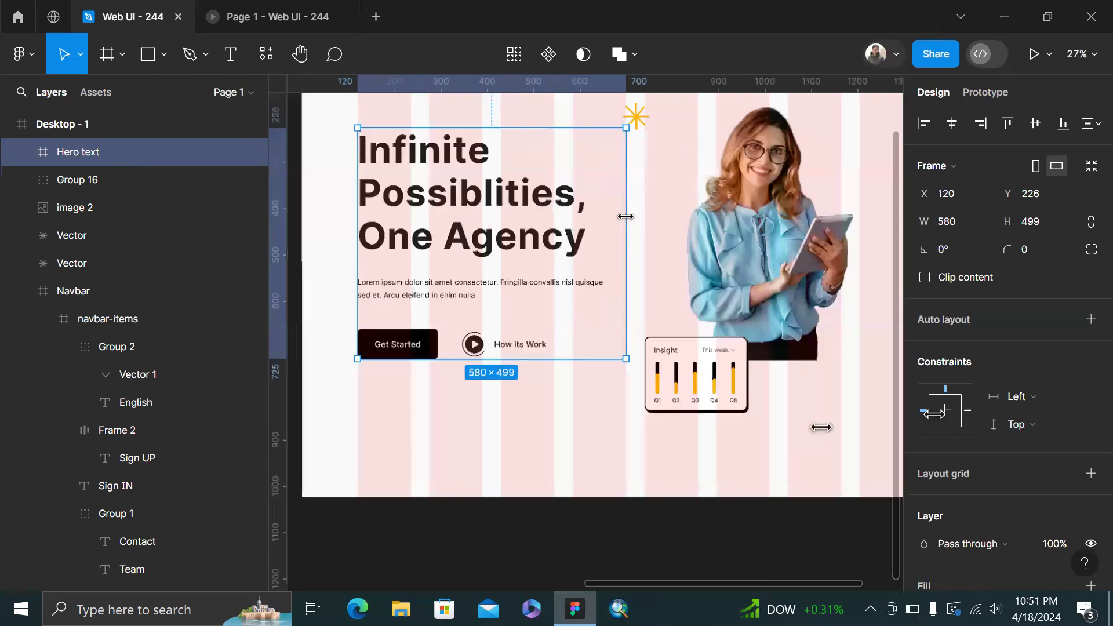
left_click(666, 241)
left_click(556, 227)
Draw a 130 × 130 circle and position it over the "Explore Our Services" speech bubble in the reference image
left_click(732, 203)
key("shift+2")
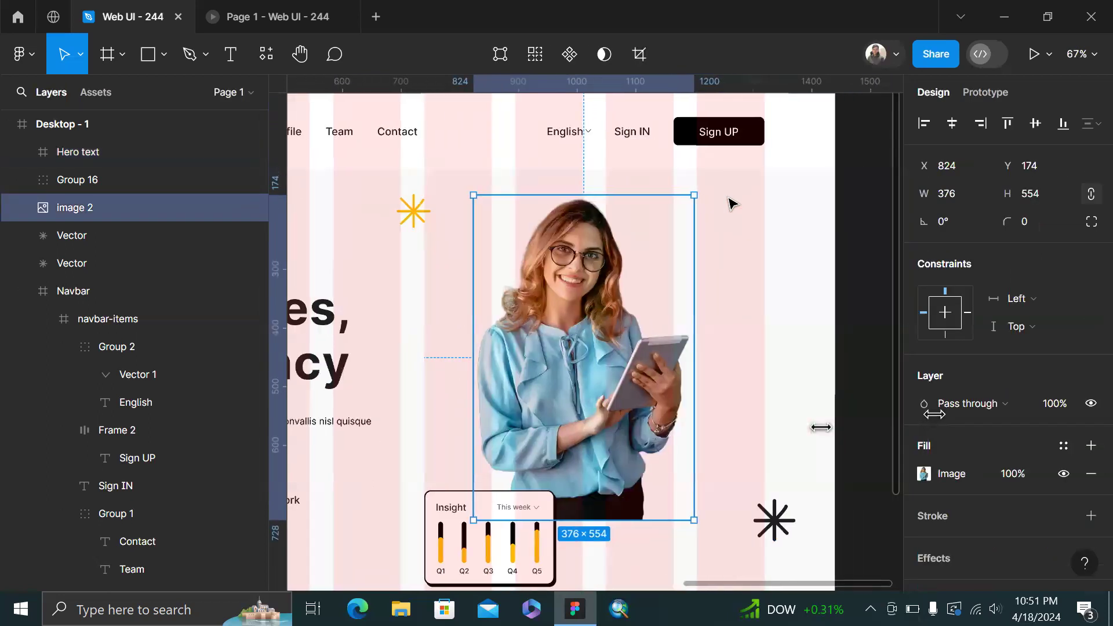
left_click(729, 199)
scroll(729, 199, "left", 15)
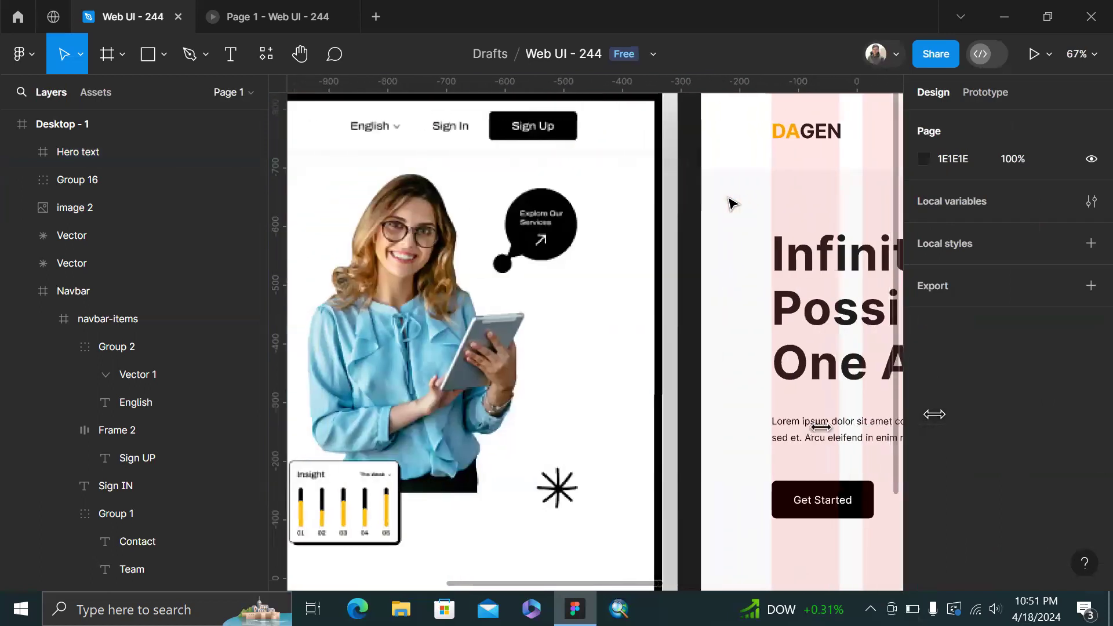
scroll(553, 223, "up", 8)
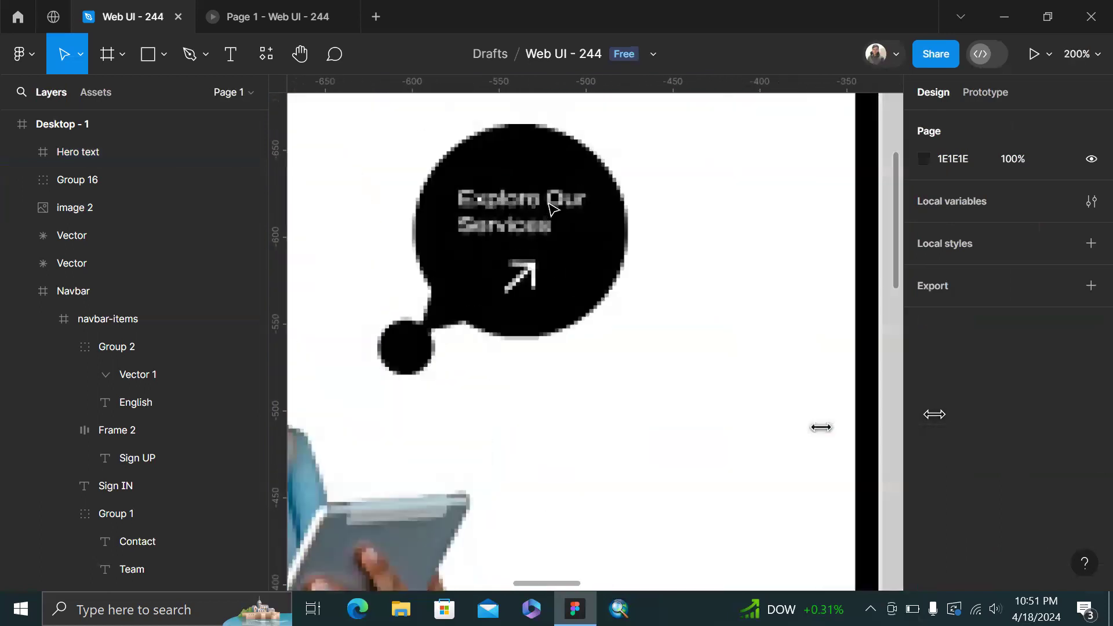
key("o")
left_click_drag(441, 149, 667, 375)
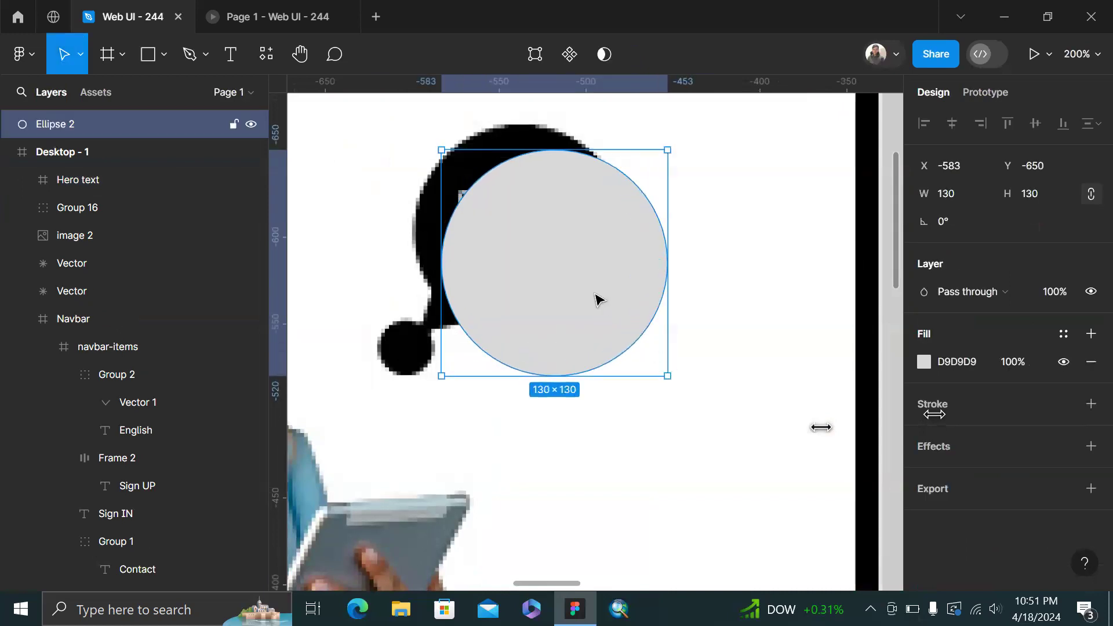
key("Return")
key("Escape")
left_click_drag(584, 312, 555, 274)
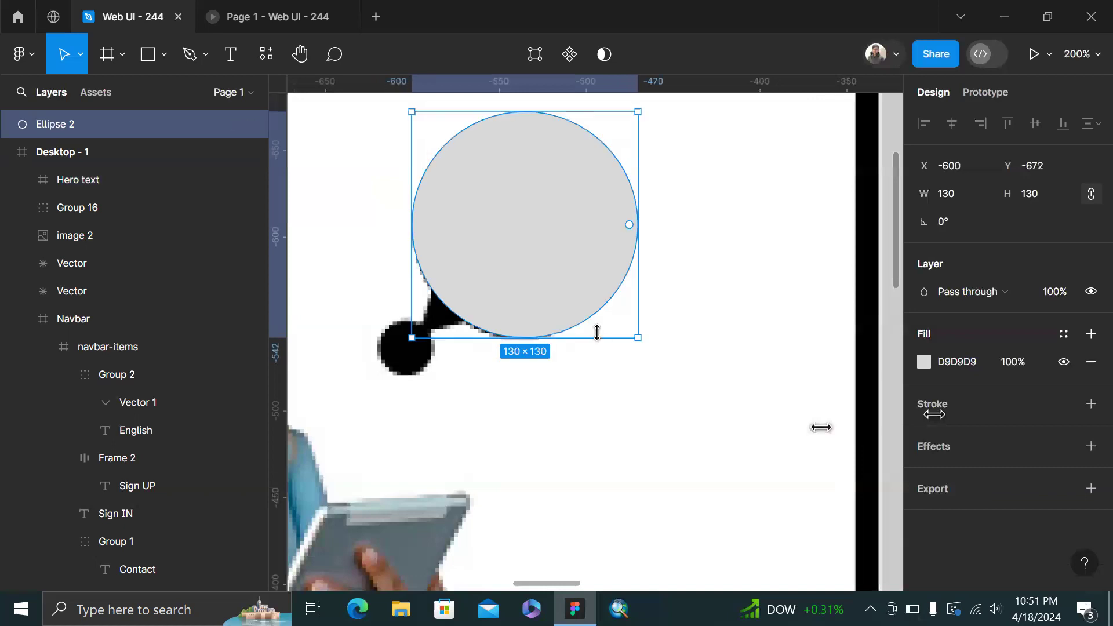
Fill the circle with the bubble's sampled black #000000 and move it beside the reference bubble
key("i")
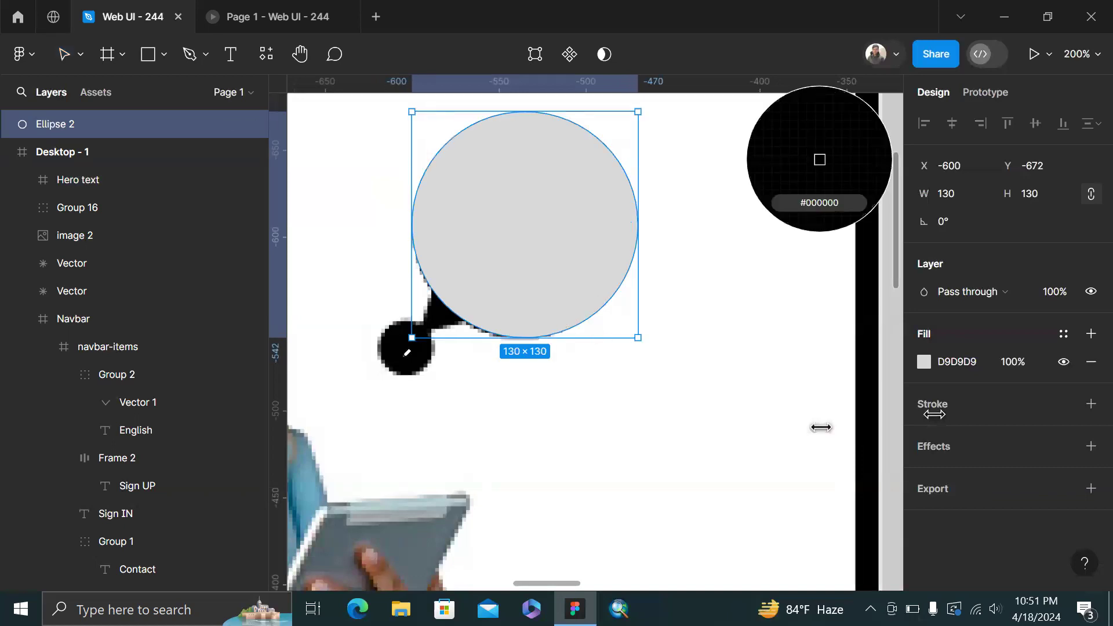
left_click(407, 352)
left_click_drag(620, 238, 745, 268)
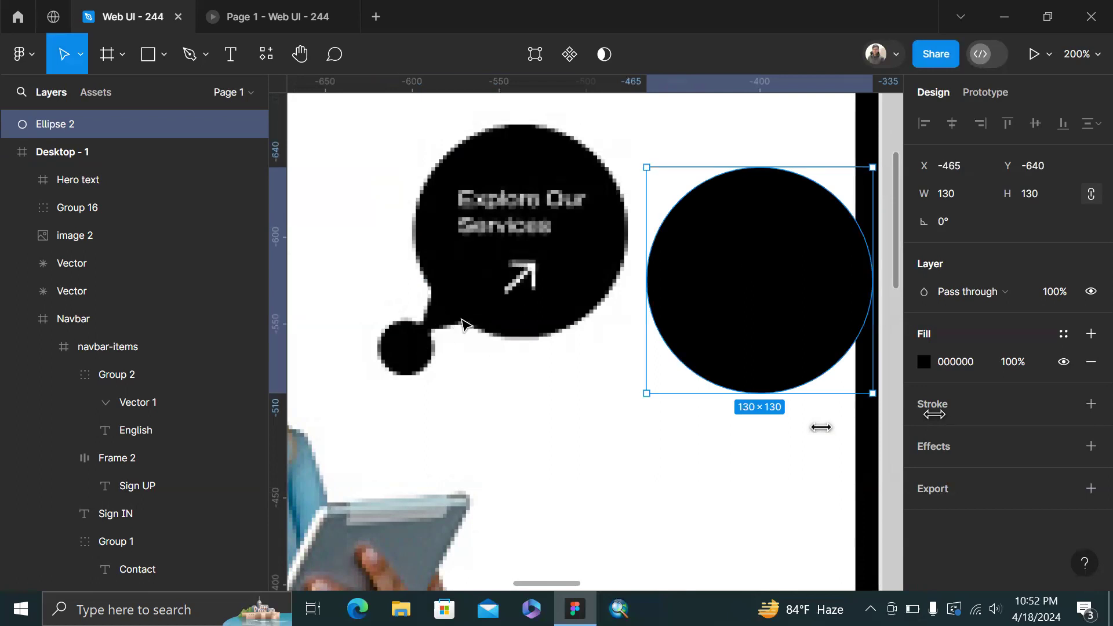
Draw a 35 × 35 triangle at the black circle's lower-left edge and rotate it to about 135° as the bubble's pointer
left_click(165, 57)
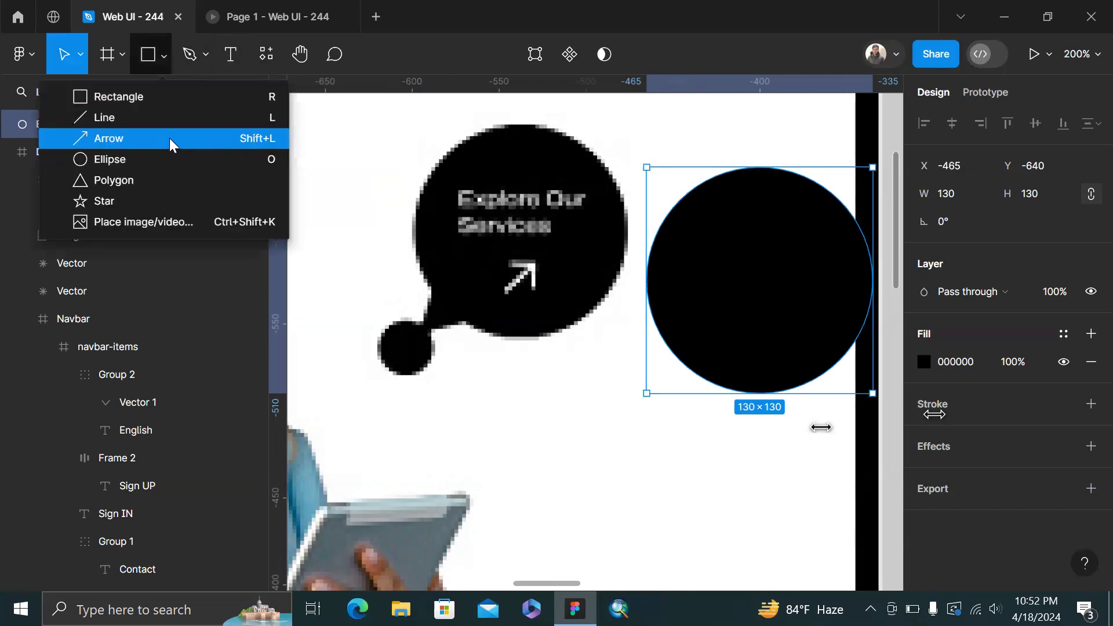
left_click(147, 180)
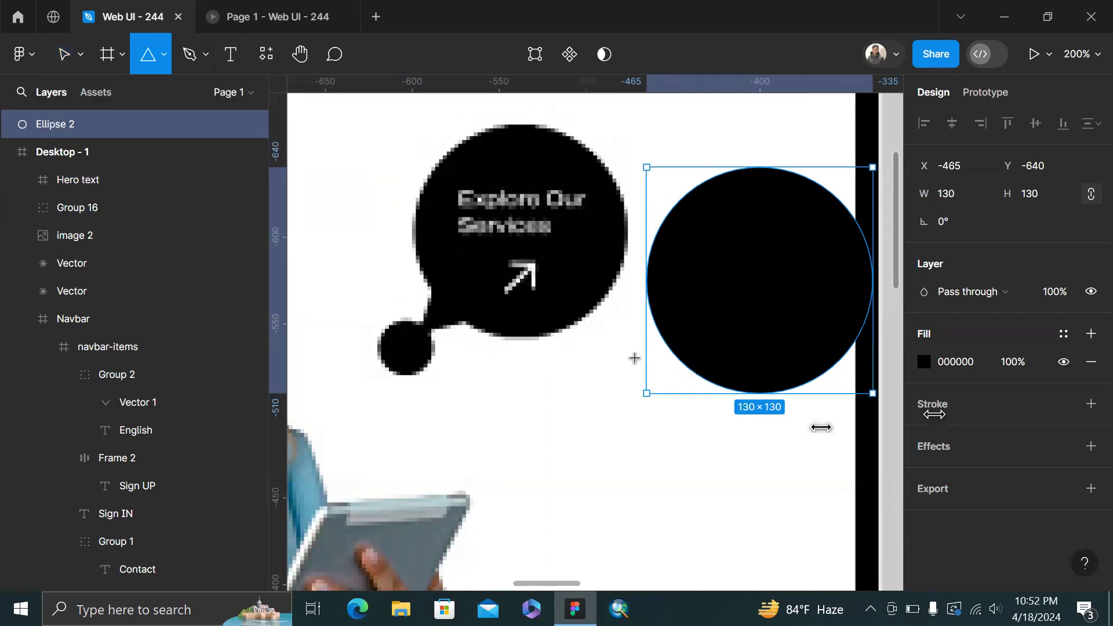
mouse_move(634, 357)
left_mouse_down()
mouse_move(690, 393)
mouse_move(695, 419)
left_mouse_up()
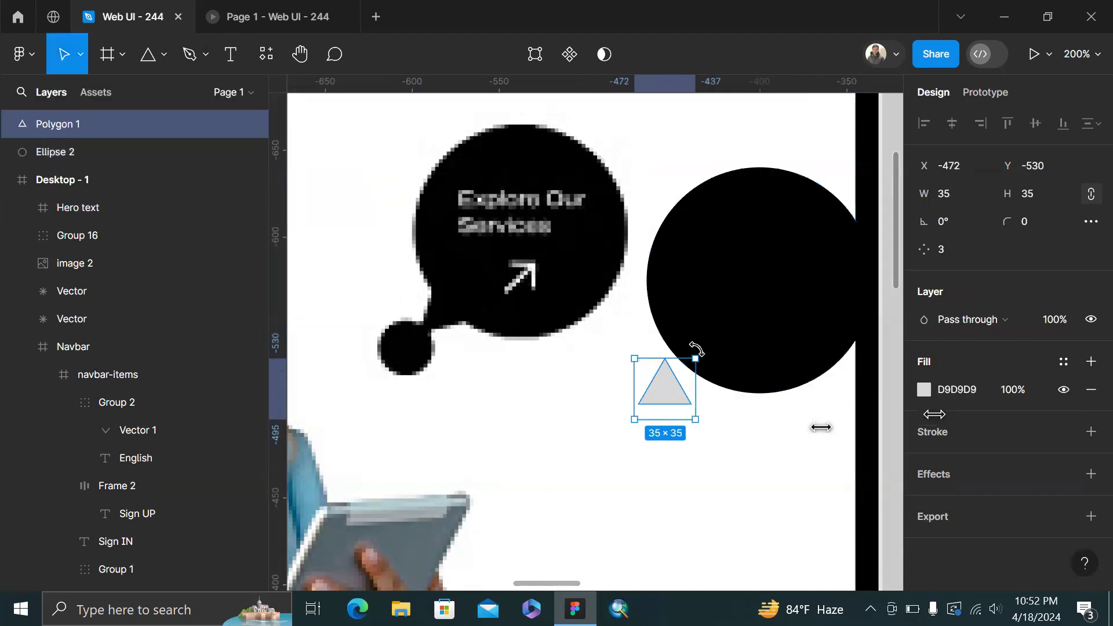
left_click_drag(620, 369, 679, 391)
Fill the triangle with black #000000 sampled from the large circle
key("i")
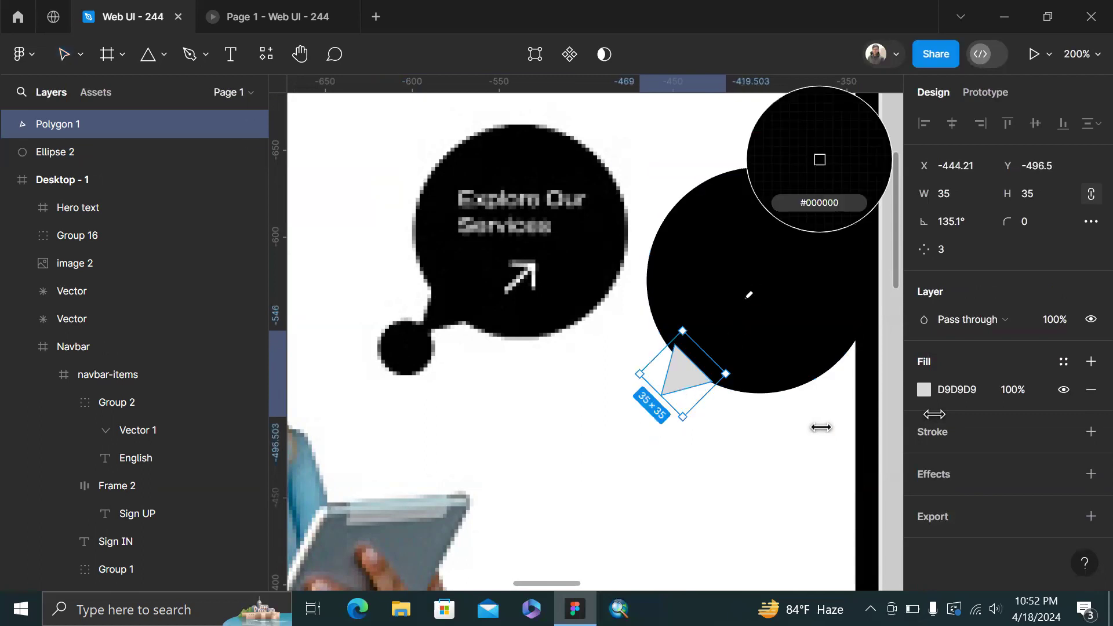
left_click(748, 295)
left_click(635, 465)
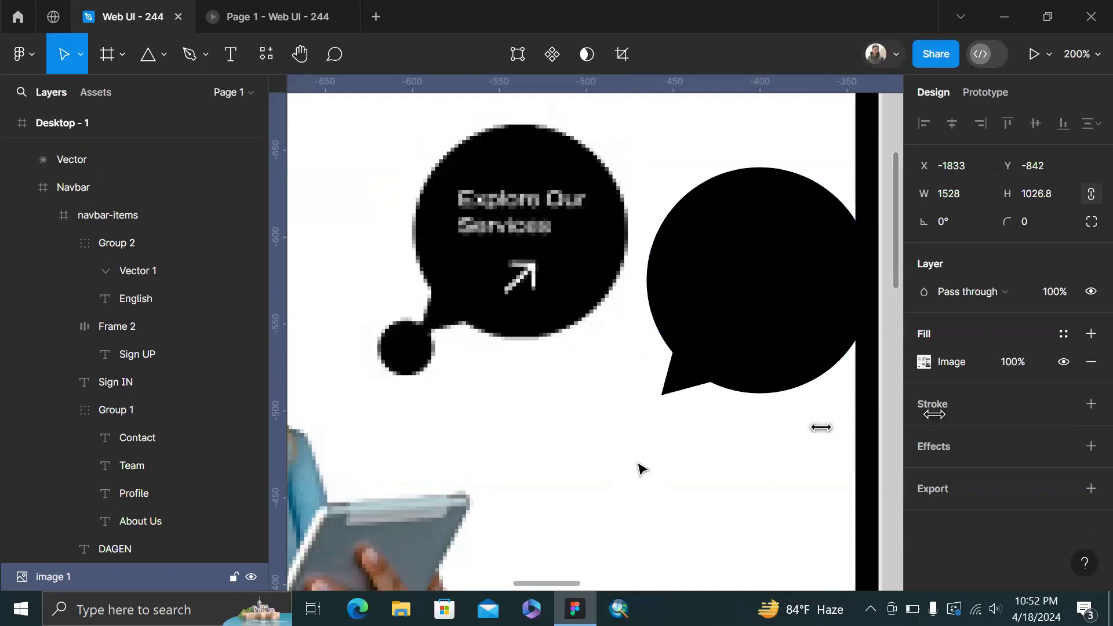
Draw a 30 × 30 circle at the pointer's tip and fill it with the sampled black #000000
key("o")
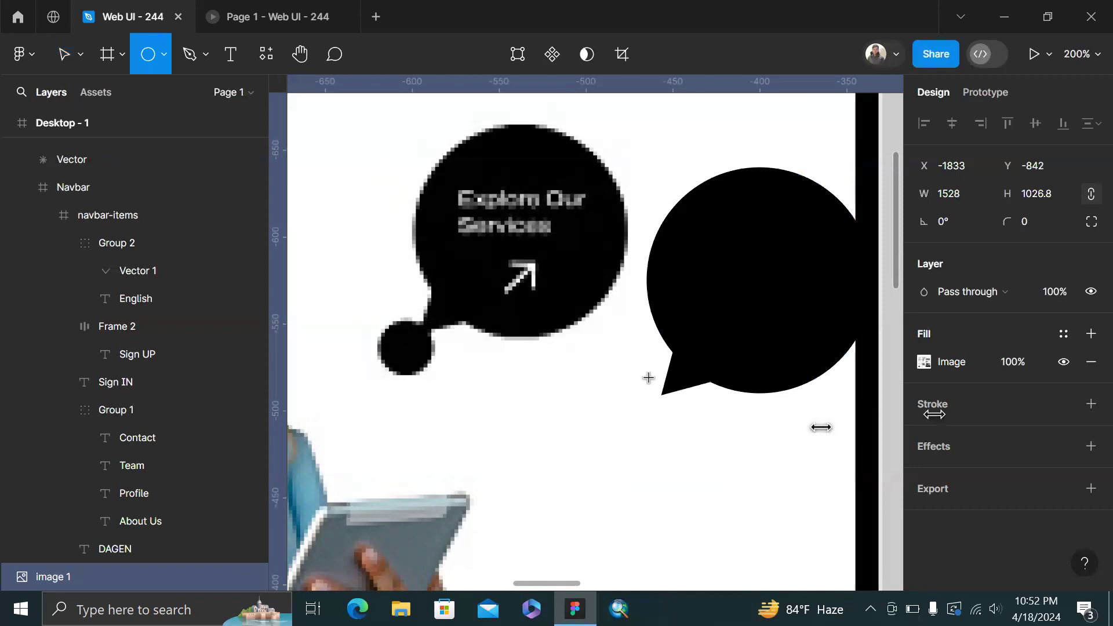
left_click_drag(631, 406, 654, 416)
key("i")
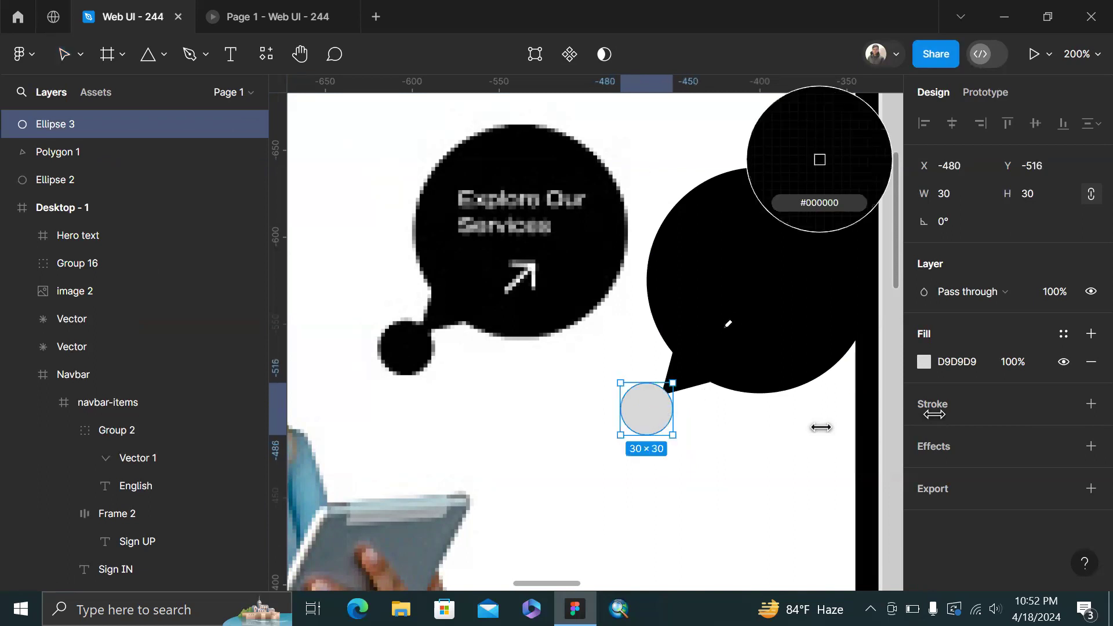
left_click(728, 323)
left_click(728, 462)
scroll(729, 463, "right", 4)
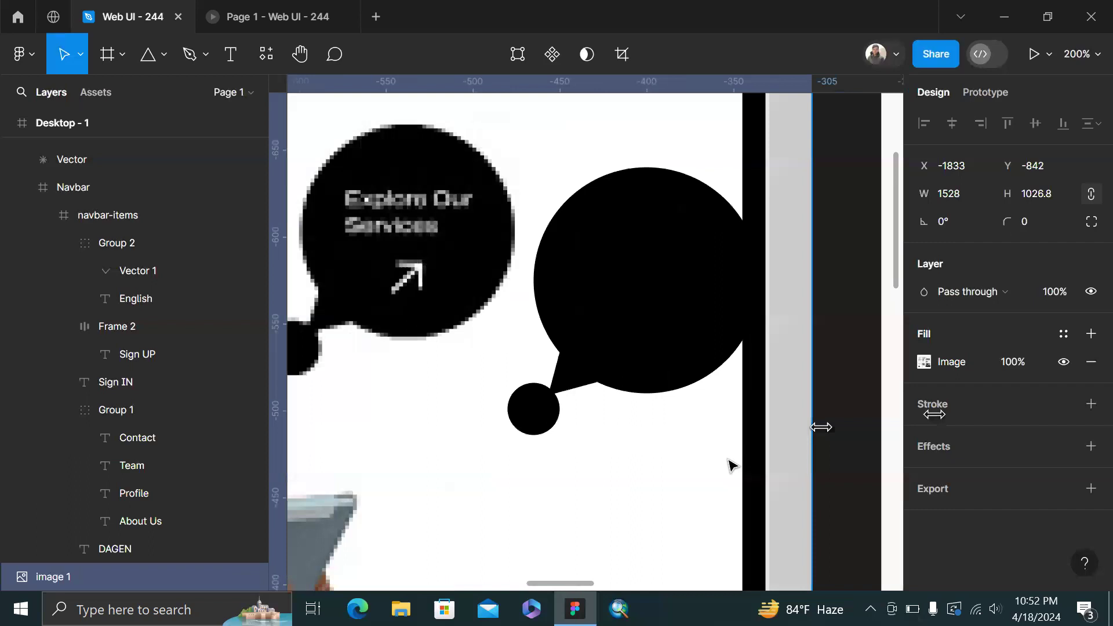
scroll(732, 465, "down", 2)
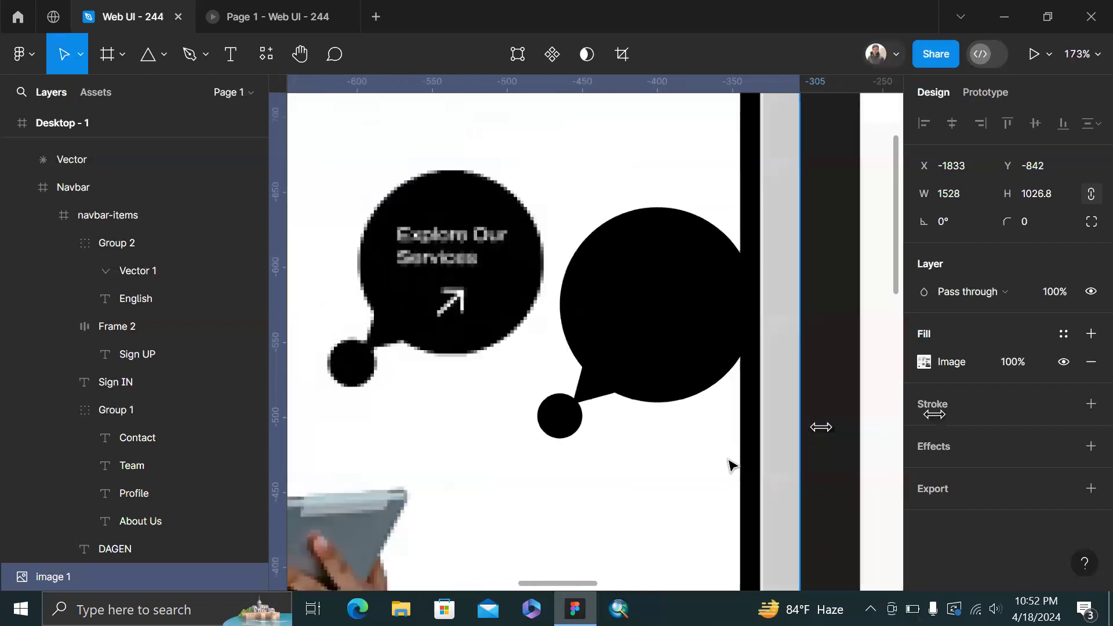
double_click(566, 427)
scroll(566, 427, "up", 3)
scroll(524, 355, "left", 3)
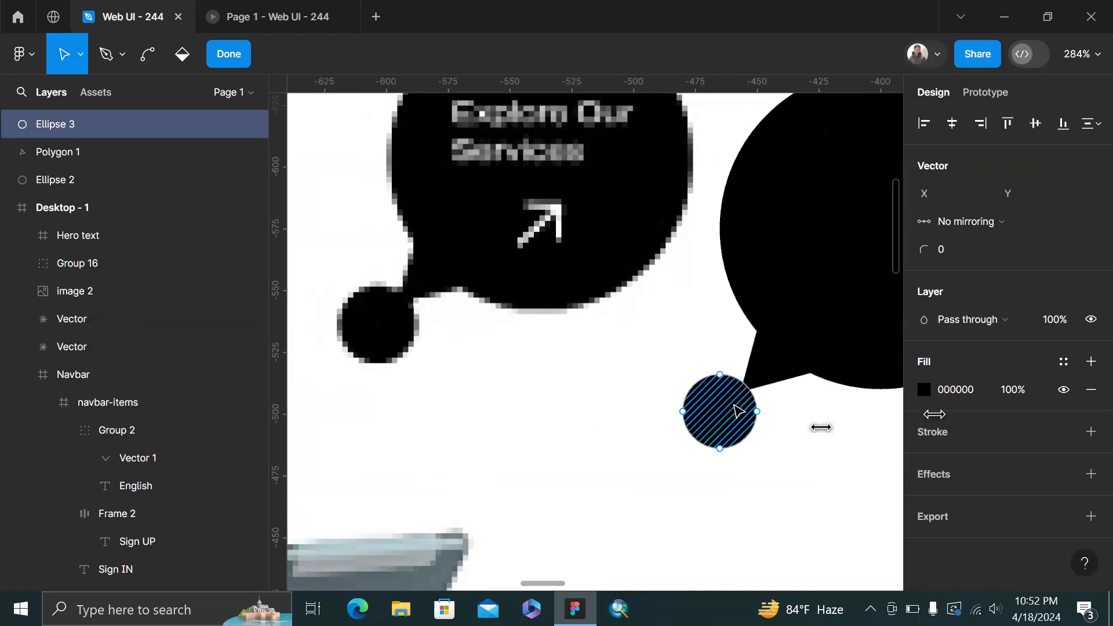
key("Escape")
Bend the pointer triangle's upper corner and adjust its curve handles so its outer edge runs slightly curved into the large circle
left_click(777, 379)
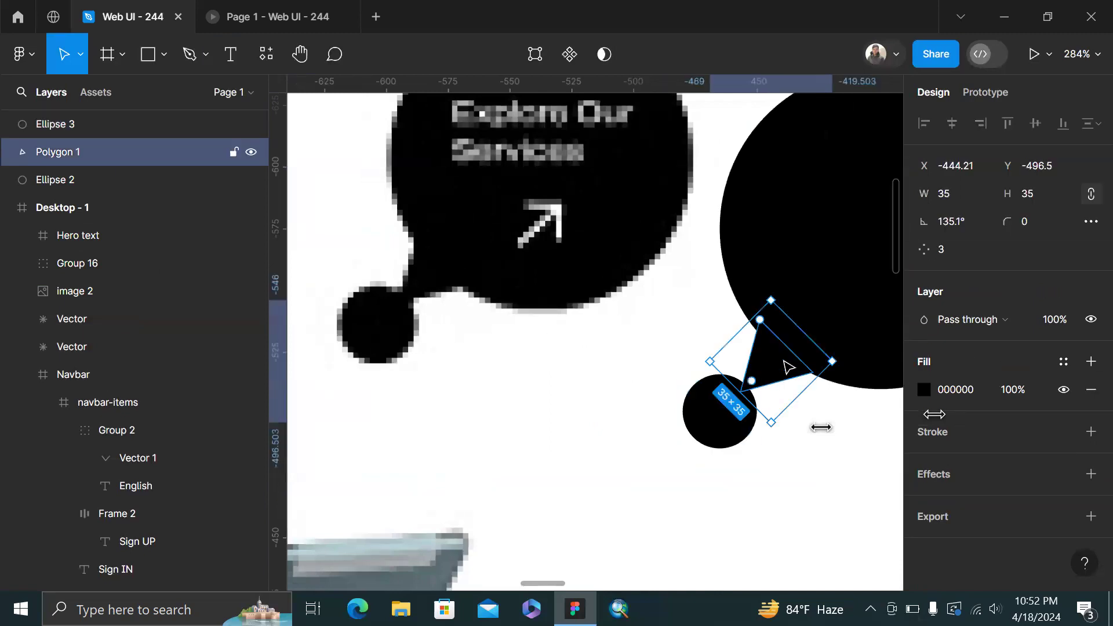
scroll(788, 367, "up", 5, "ctrl")
double_click(784, 364)
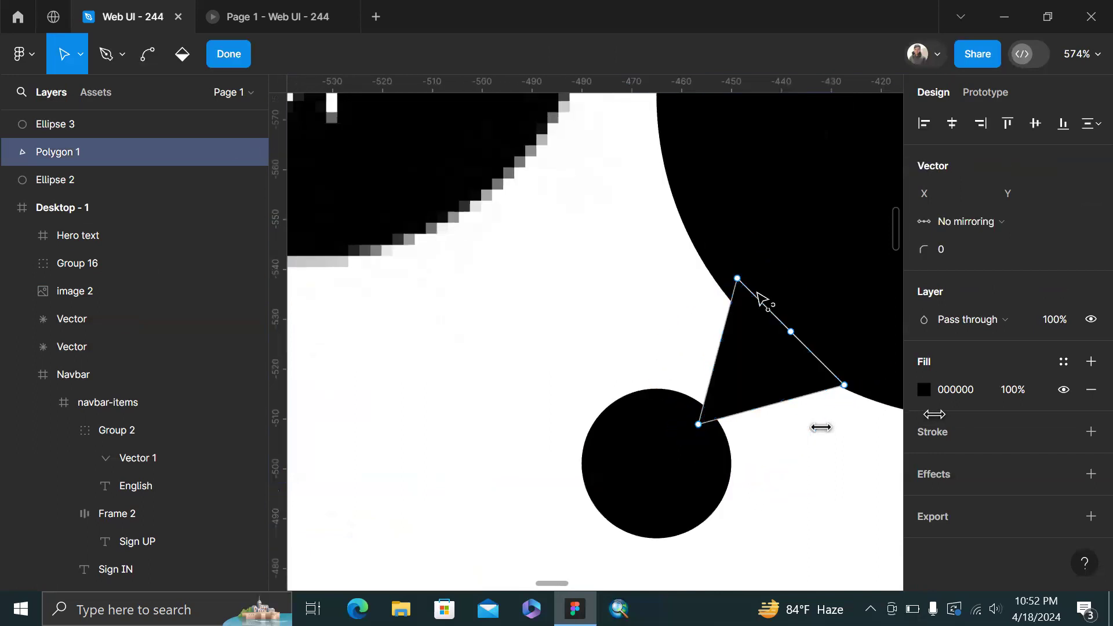
key("ctrl")
left_click(739, 280, "ctrl")
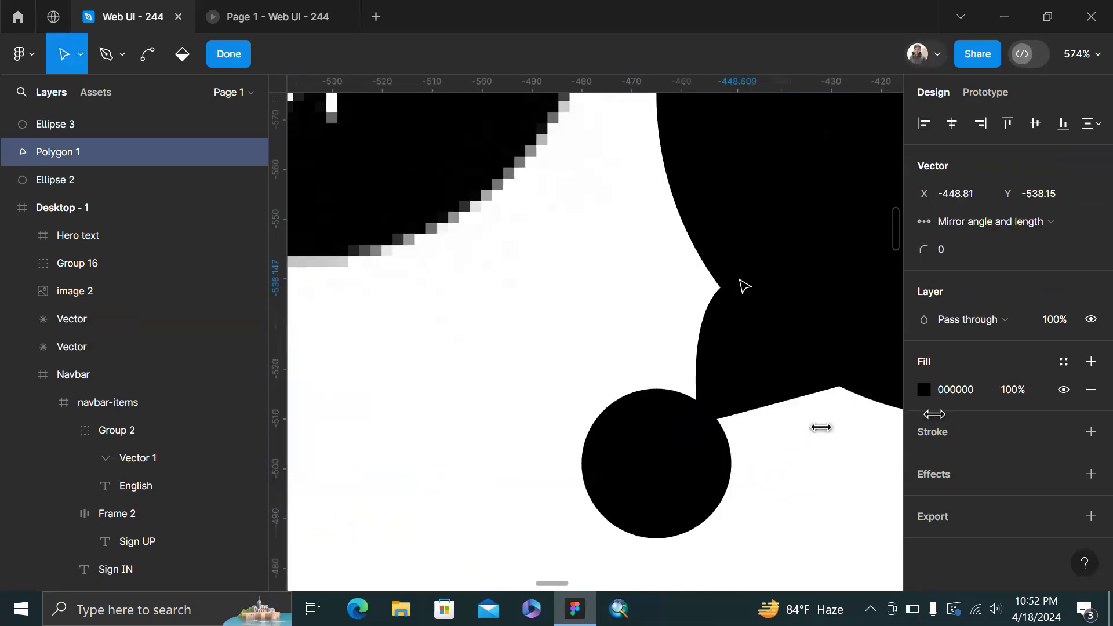
left_click(844, 386)
key("ctrl+z")
left_click_drag(682, 296, 715, 355)
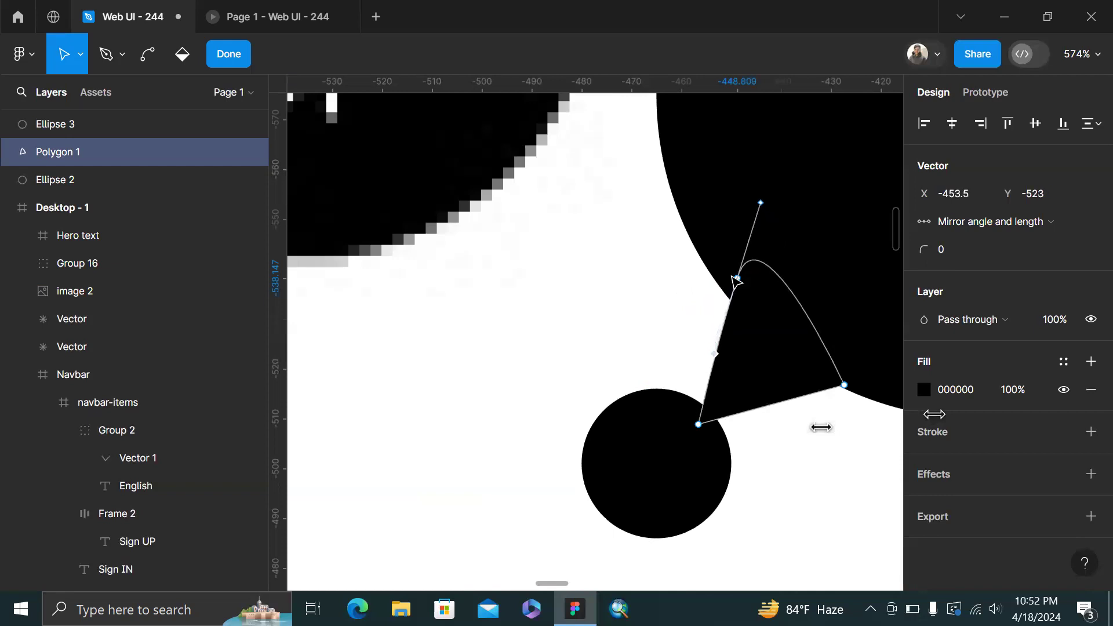
left_click_drag(761, 204, 791, 304)
key("Escape")
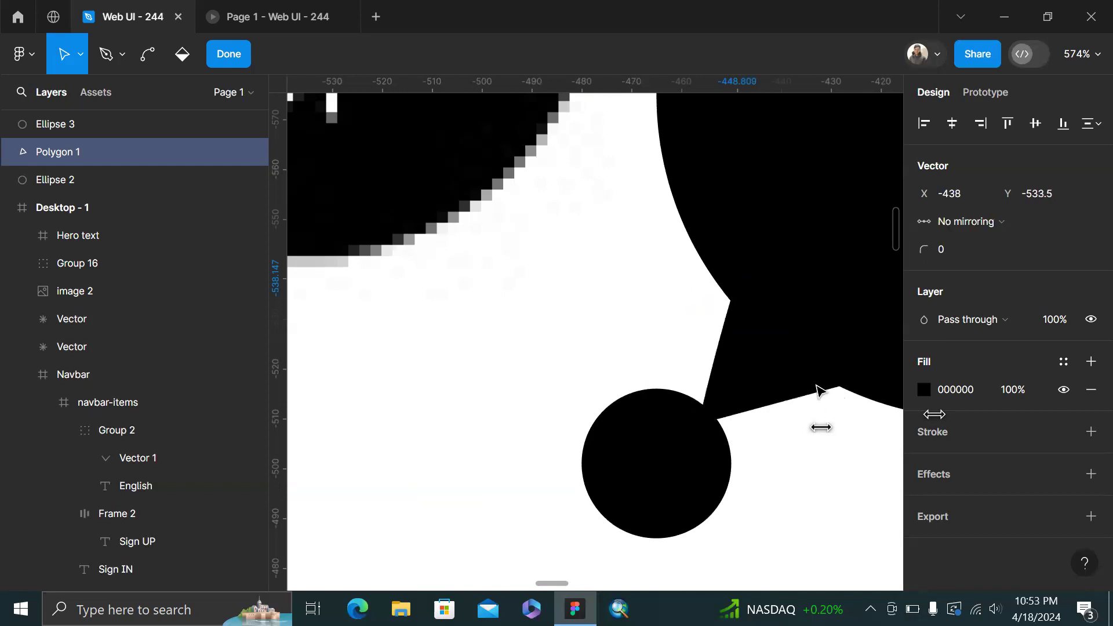
Bend the pointer triangle's lower-right corner into a curve and pull its upper handle back inside the large circle
key("ctrl+a")
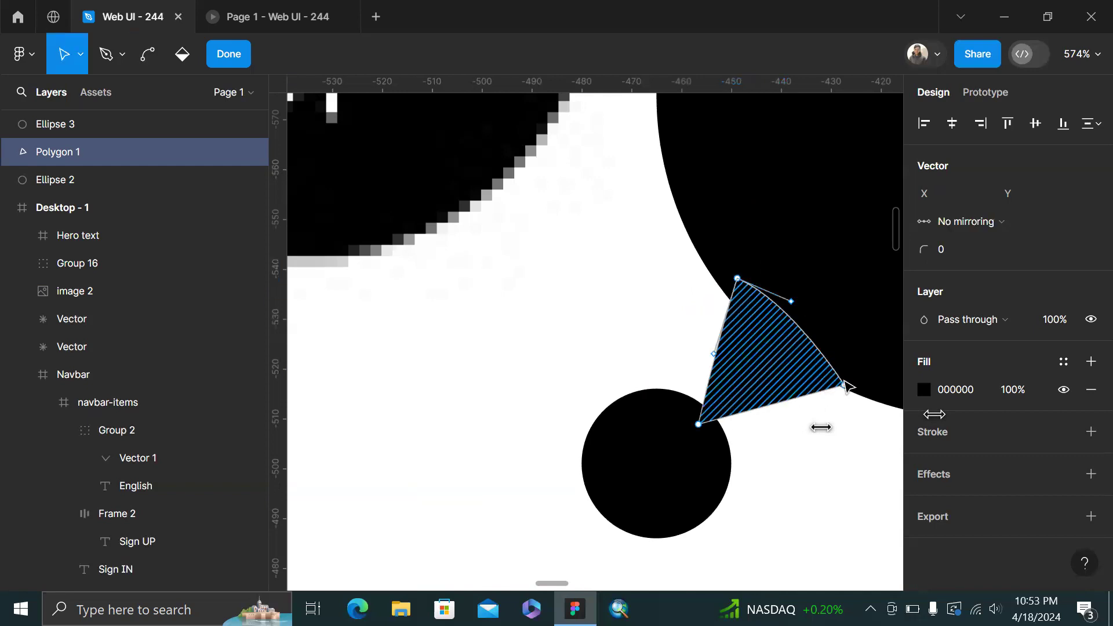
left_click_drag(845, 386, 777, 425)
left_click(808, 419)
scroll(775, 425, "right", 3)
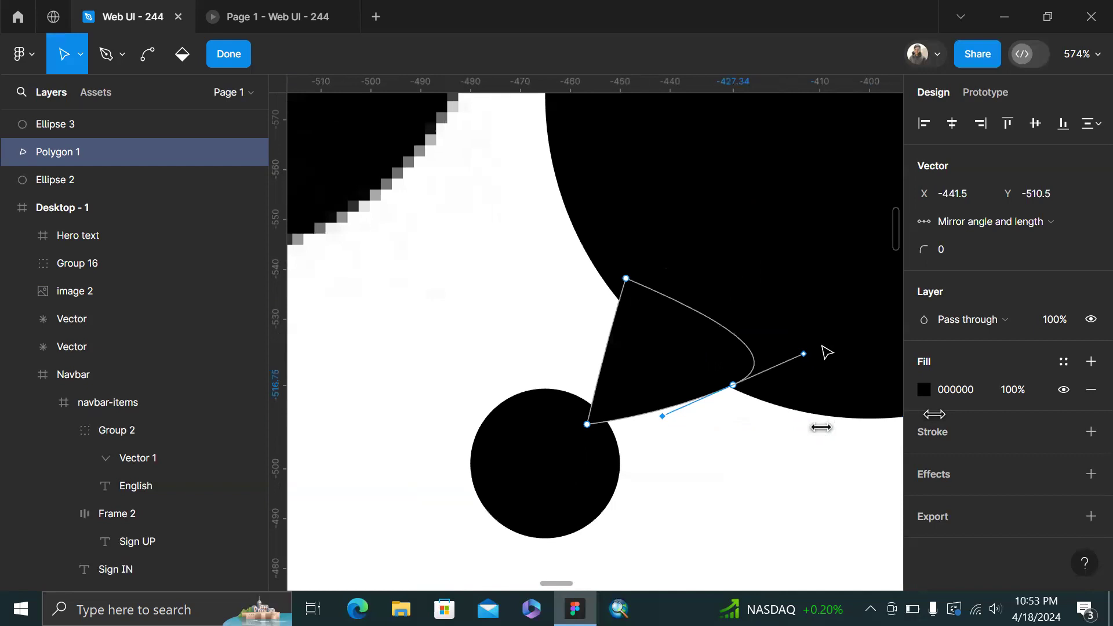
left_click_drag(805, 357, 727, 355)
key("Escape")
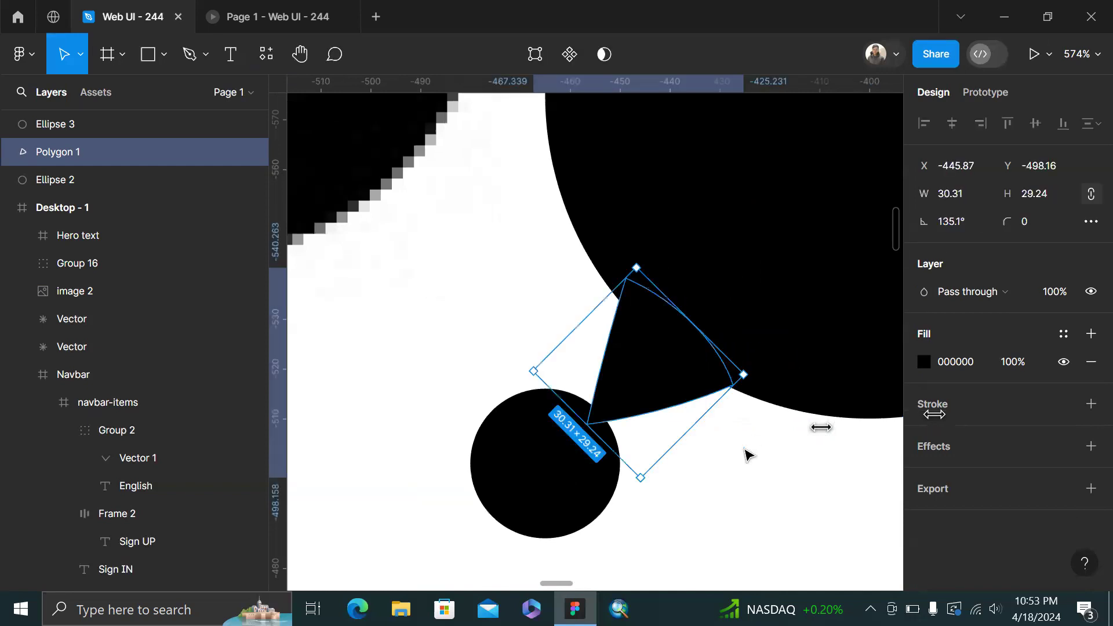
left_click(746, 454)
Adjust the handles of the pointer's lower-right corner so its lower edge curves inward like the reference bubble
scroll(739, 446, "down", 10)
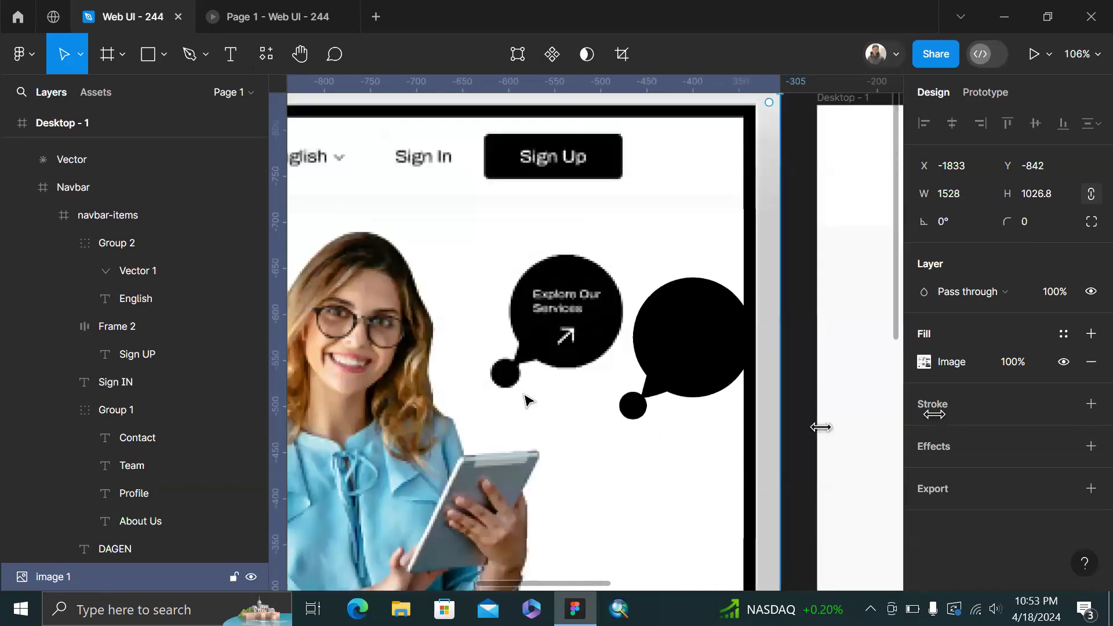
scroll(602, 397, "up", 8)
left_click(778, 389)
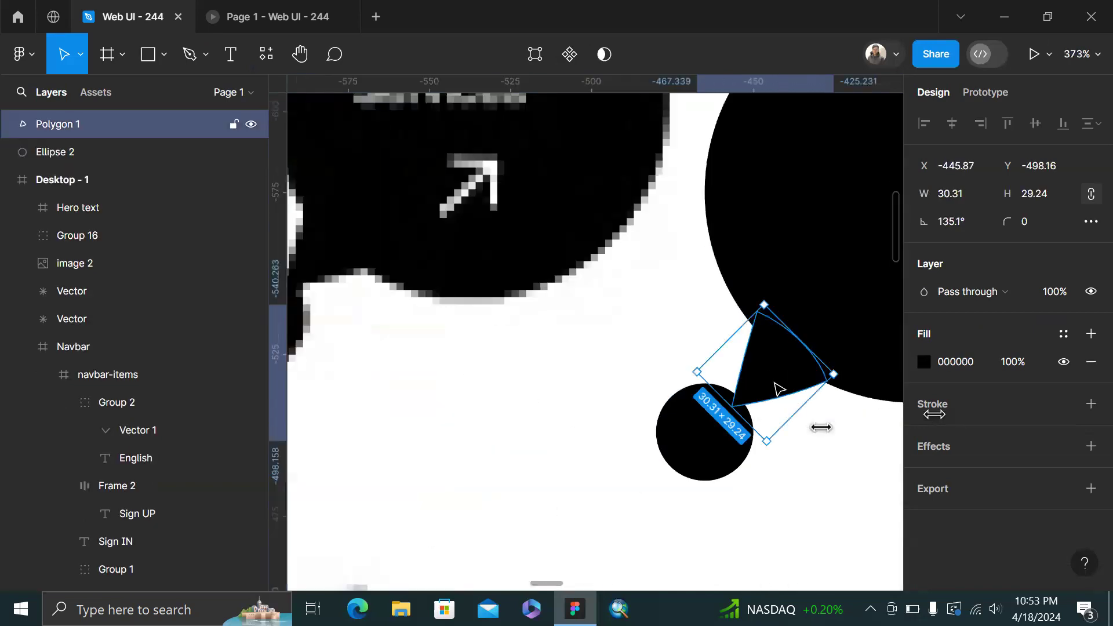
double_click(805, 386)
scroll(806, 388, "up", 4)
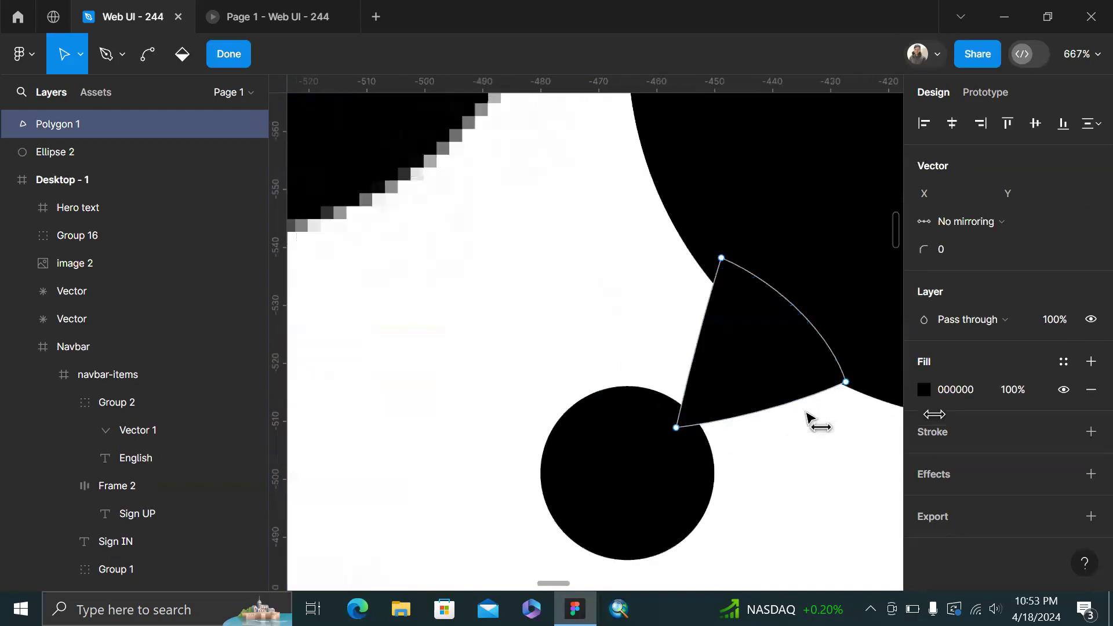
left_click(845, 382)
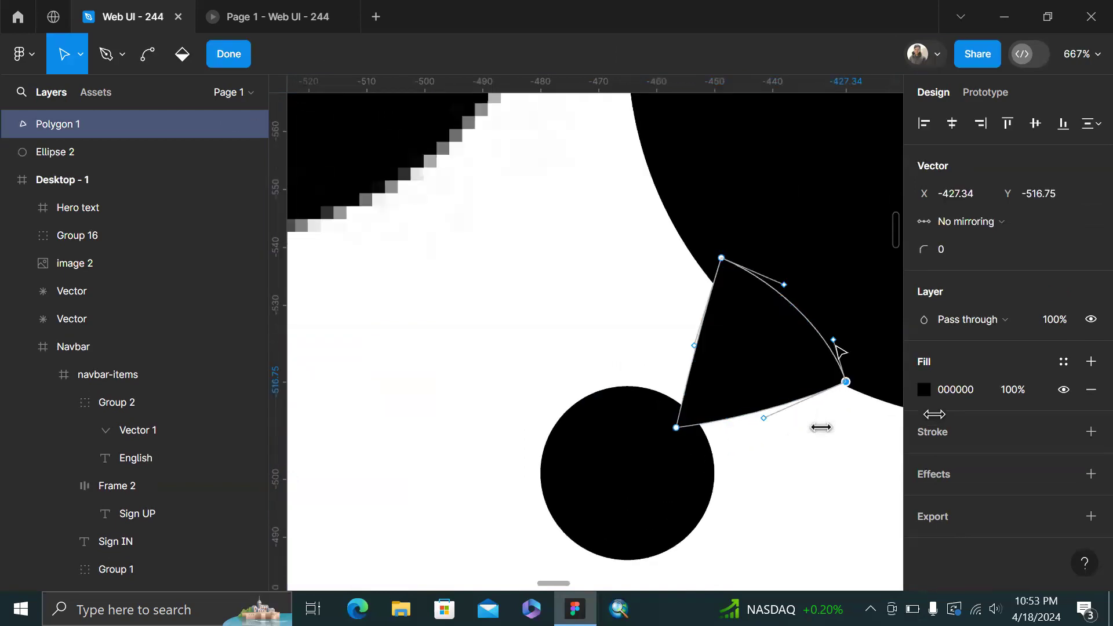
left_click_drag(836, 345, 836, 339)
left_click_drag(769, 420, 721, 392)
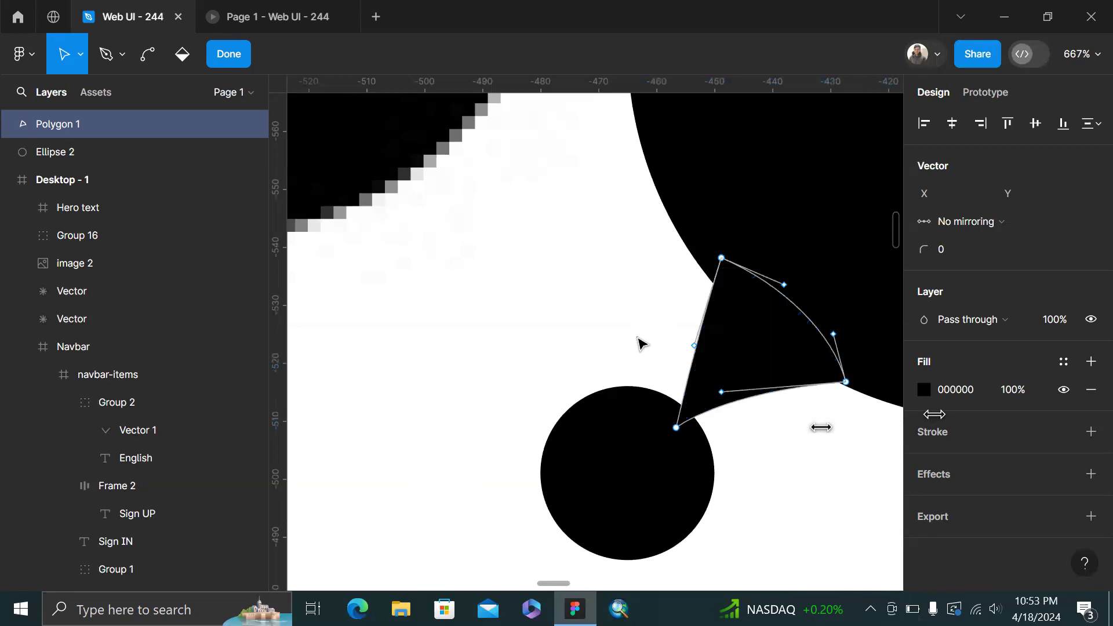
key("Escape")
scroll(641, 343, "down", 5)
left_click(731, 453)
scroll(730, 453, "down", 5)
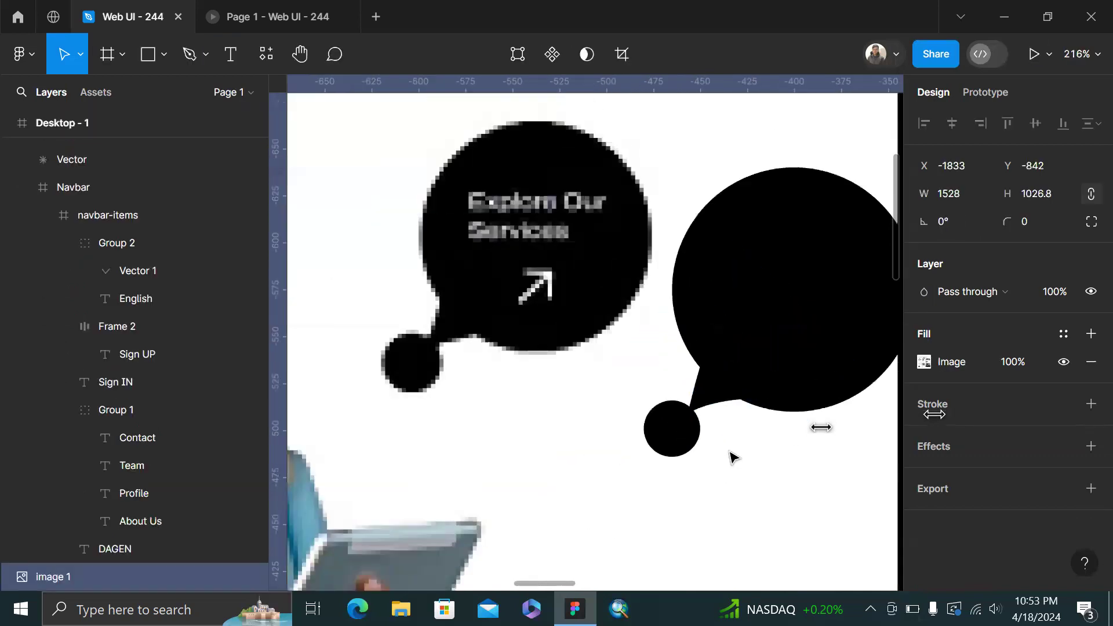
scroll(731, 458, "down", 5)
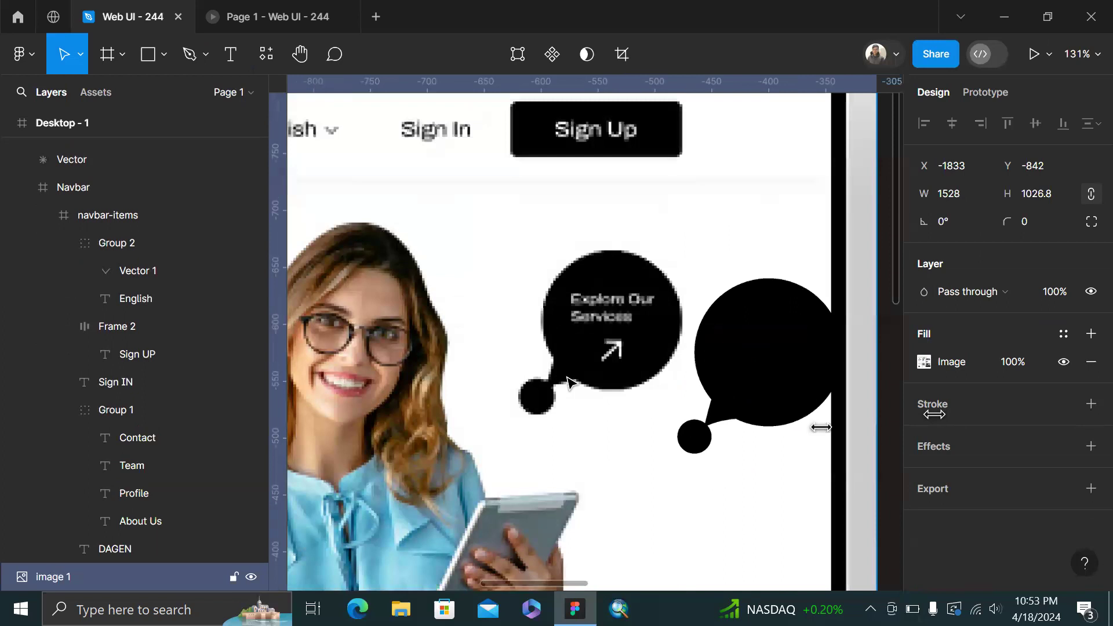
scroll(567, 381, "up", 5)
scroll(754, 463, "right", 1)
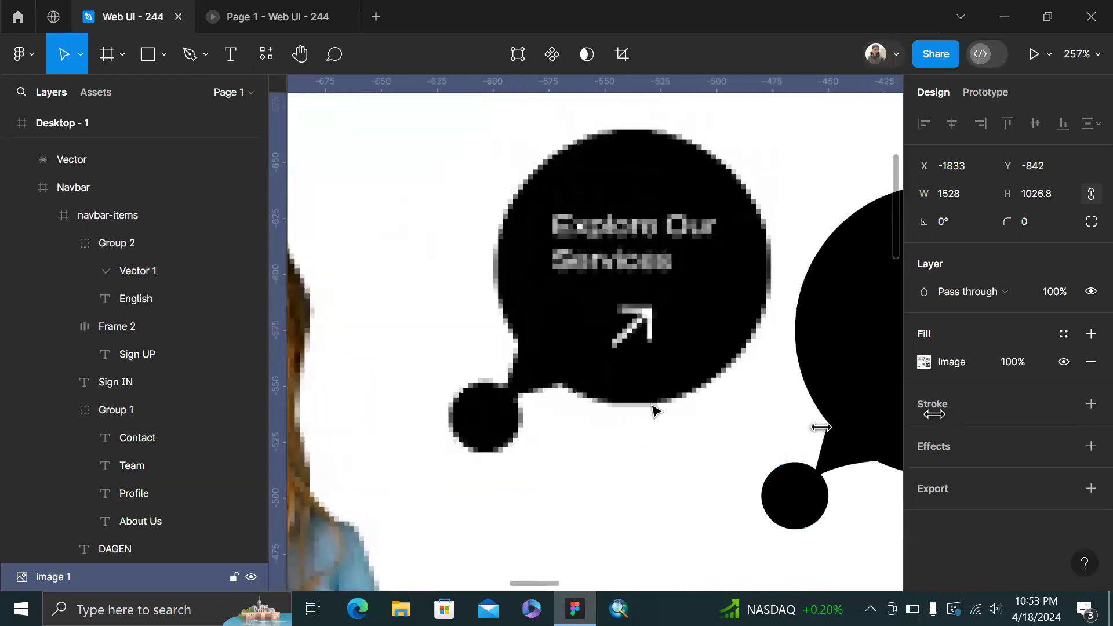
scroll(667, 417, "right", 4)
scroll(713, 518, "down", 3)
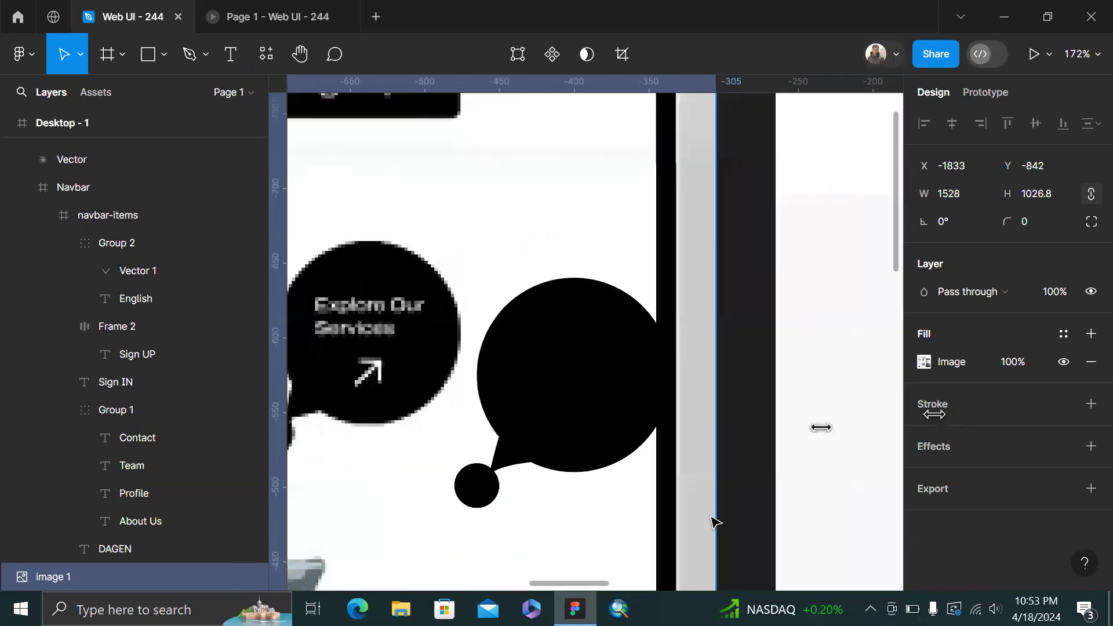
Try to reshape the small circle into a teardrop by moving its upper and right anchor points toward the pointer's tip
scroll(568, 429, "left", 3)
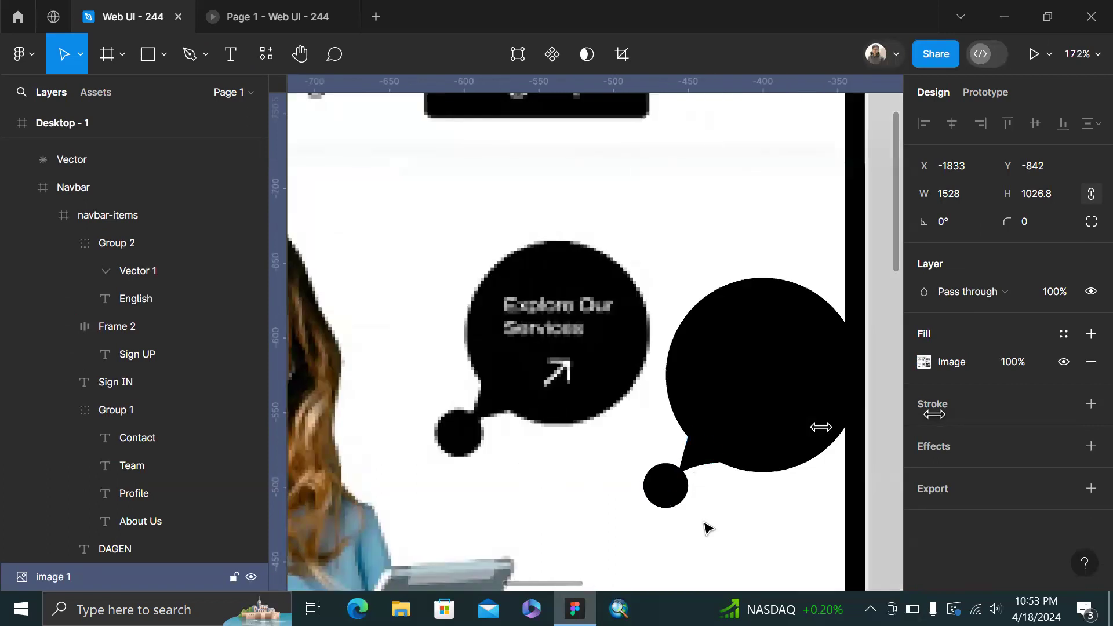
left_click(675, 489)
scroll(673, 470, "up", 3)
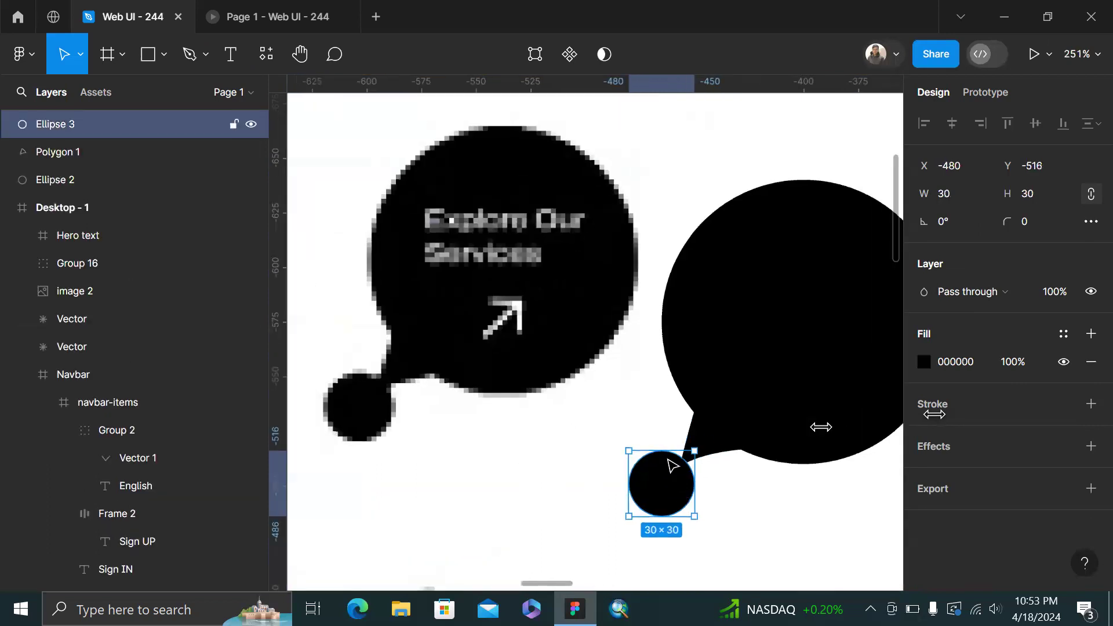
double_click(673, 466)
scroll(666, 455, "up", 3)
left_click_drag(659, 449, 672, 454)
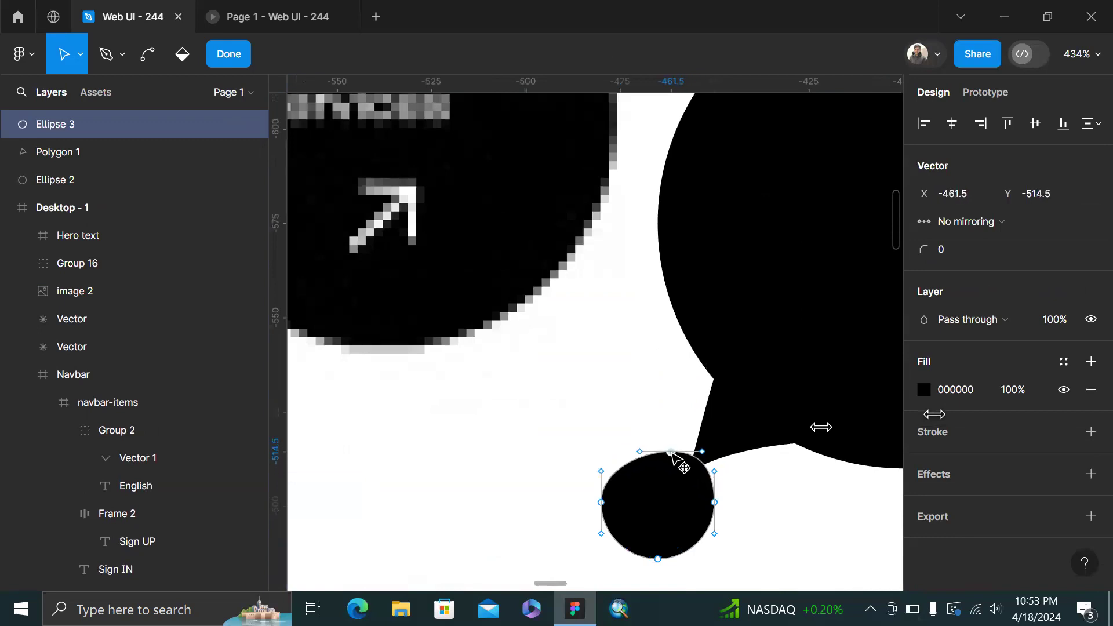
mouse_move(712, 501)
left_mouse_down()
mouse_move(697, 475)
mouse_move(682, 503)
left_mouse_up()
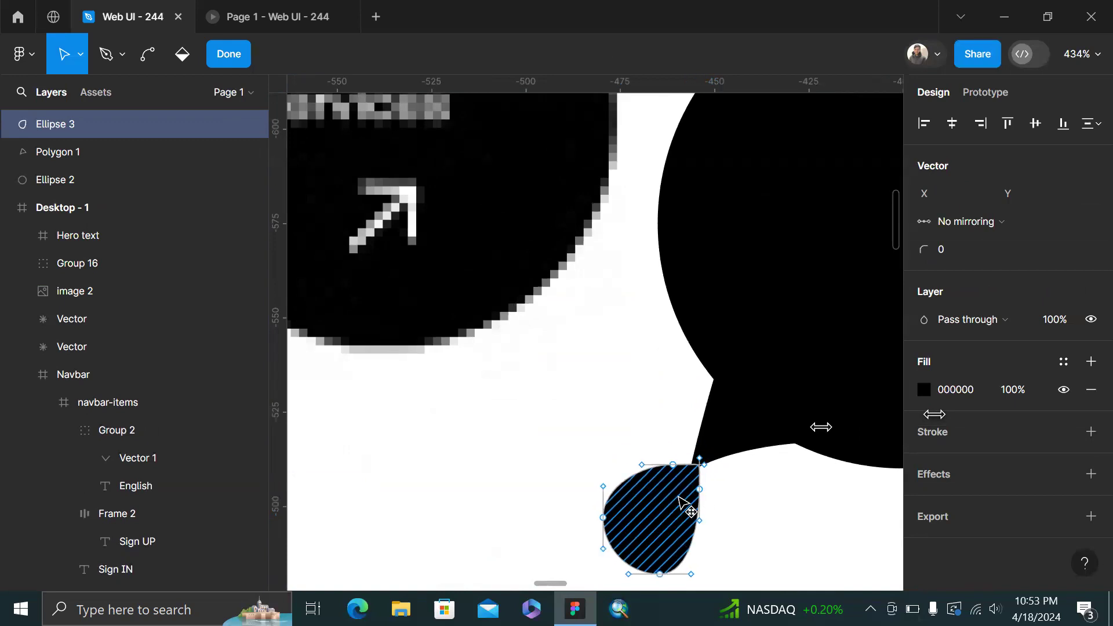
left_click(782, 483)
left_click(783, 484)
left_click(782, 484)
scroll(782, 484, "down", 5)
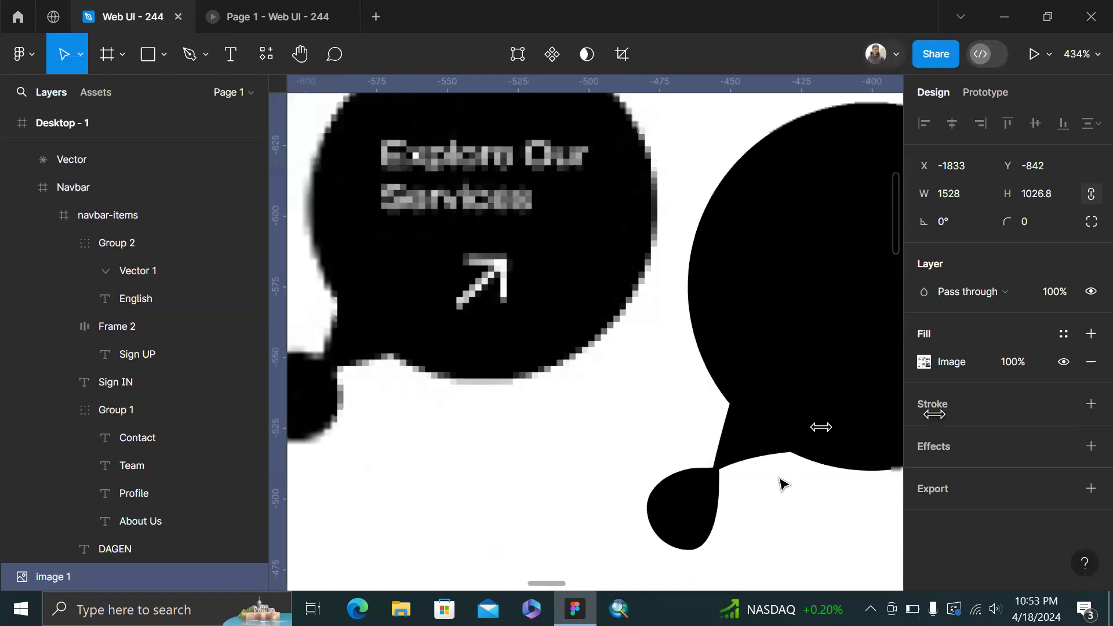
scroll(783, 484, "right", 2)
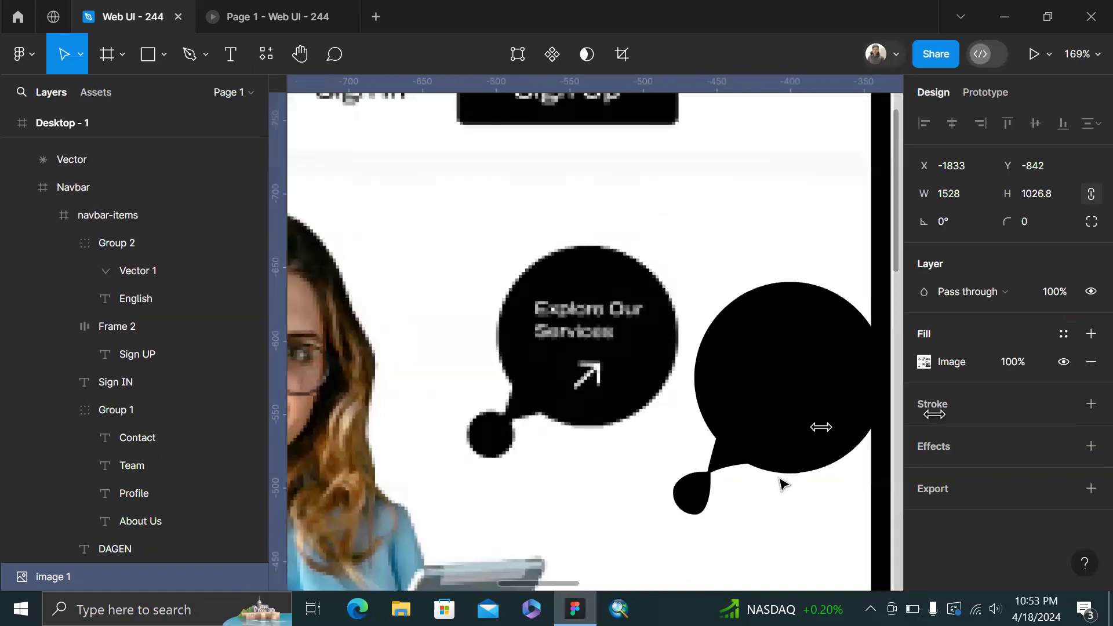
Try to widen the small teardrop to about 31 × 29 and shift it against the pointer's tip
left_click(688, 512)
scroll(688, 513, "up", 5)
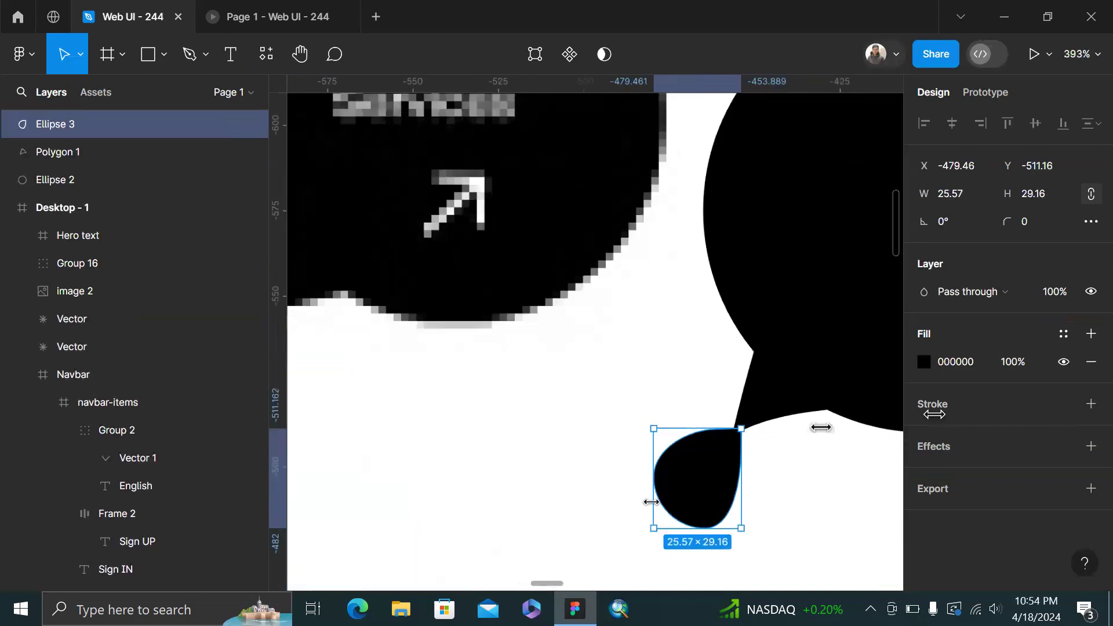
left_click_drag(645, 508, 661, 511)
left_click(794, 483)
scroll(754, 483, "up", 3)
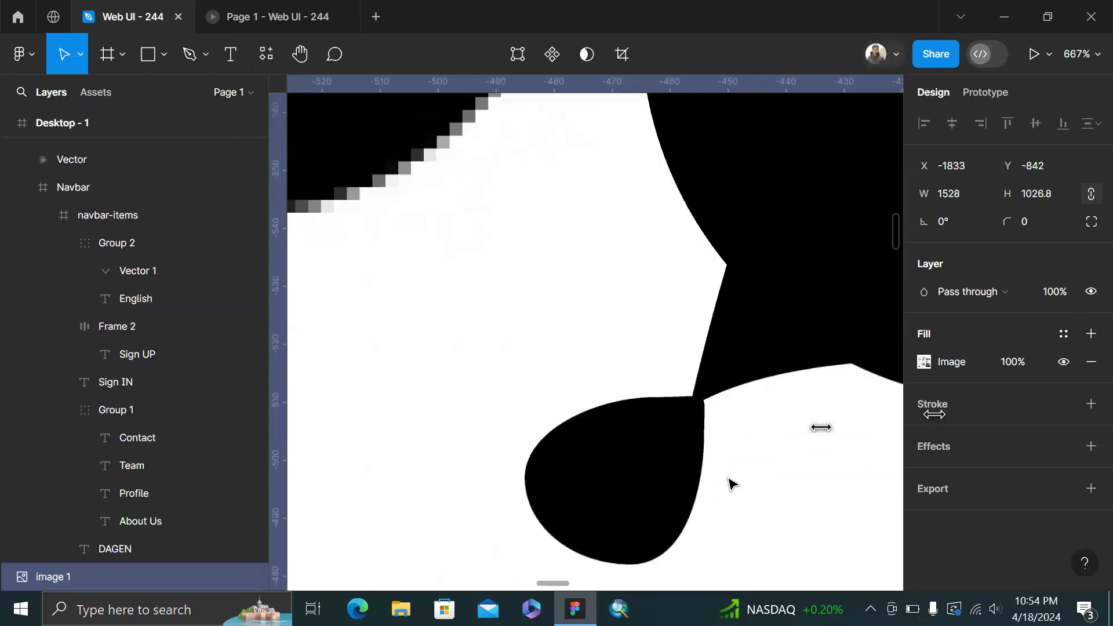
left_click(661, 491)
mouse_move(659, 500)
left_mouse_down()
mouse_move(641, 524)
mouse_move(651, 505)
left_mouse_up()
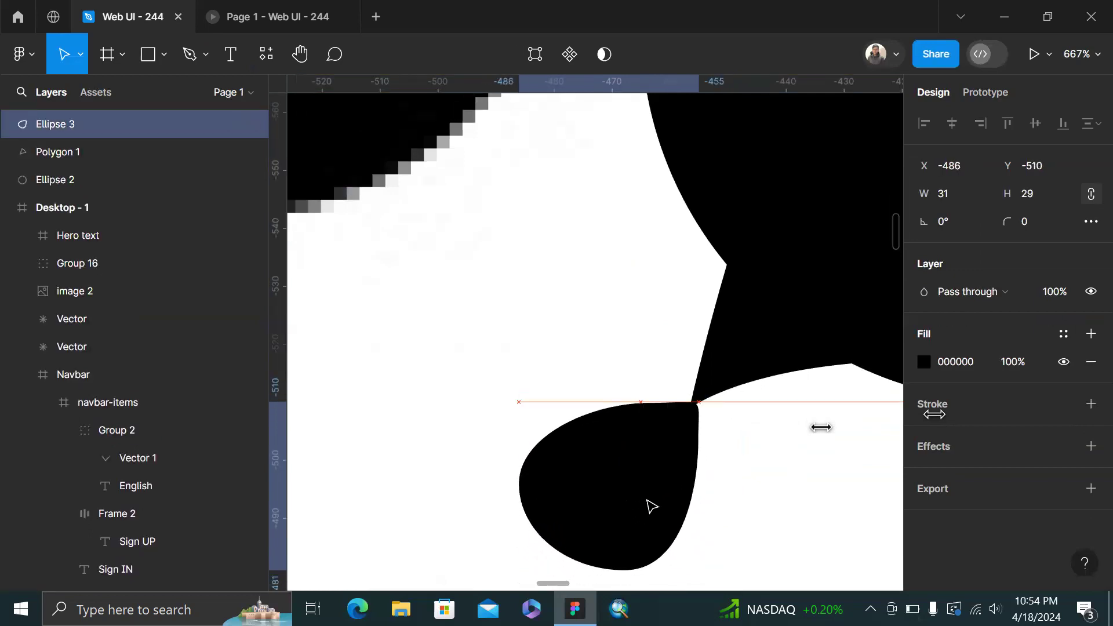
left_click(751, 505)
scroll(752, 502, "down", 2)
scroll(749, 485, "up", 2)
Try moving the teardrop's right and upper anchor points closer to the pointer's tip, and undo the last curve adjustment
double_click(672, 461)
scroll(673, 460, "up", 2)
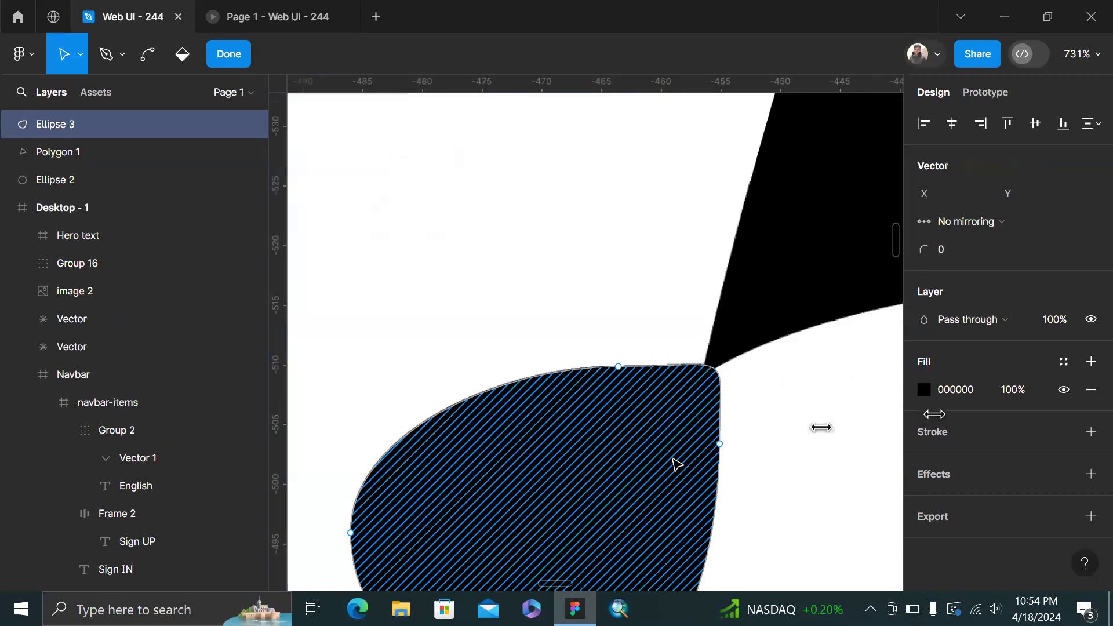
scroll(675, 463, "up", 4)
left_click(762, 443)
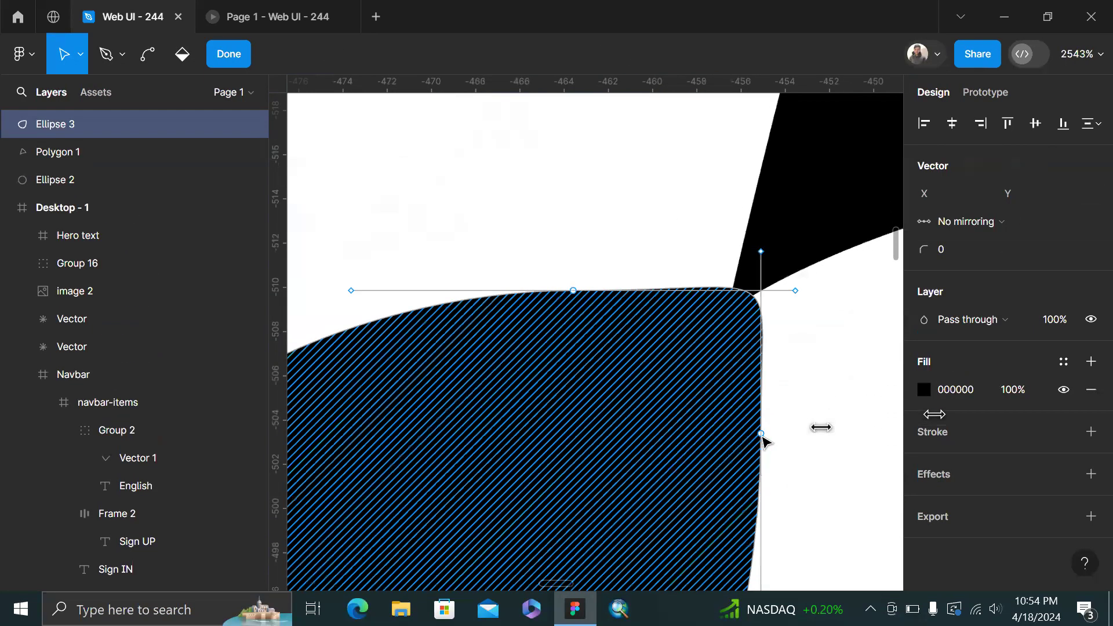
left_click_drag(763, 443, 743, 314)
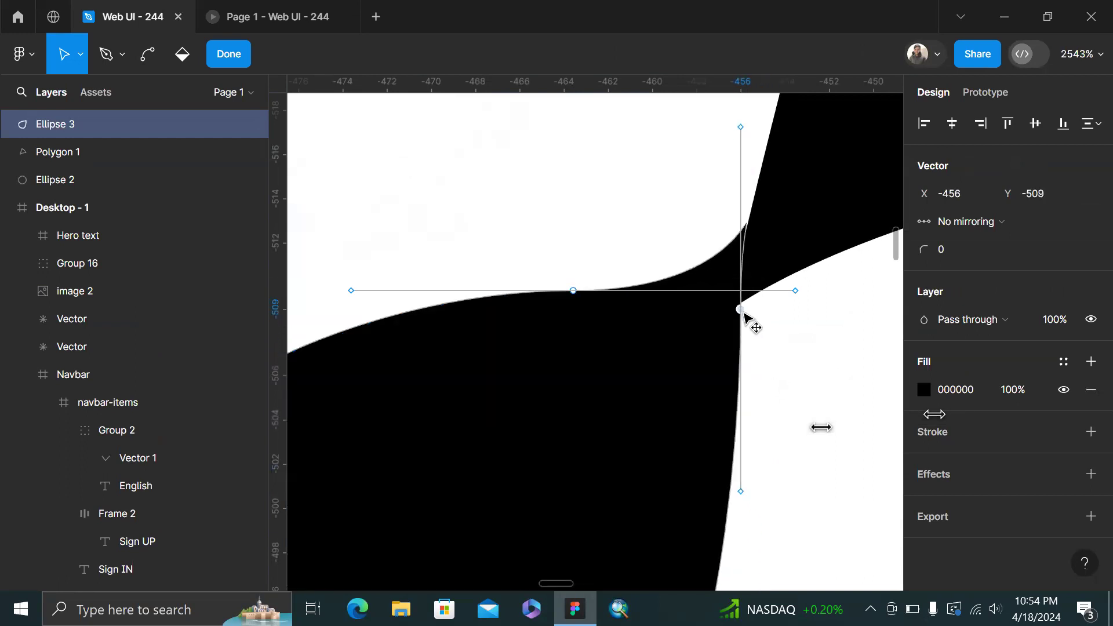
left_click_drag(576, 293, 559, 233)
scroll(690, 299, "right", 3)
scroll(690, 299, "down", 2)
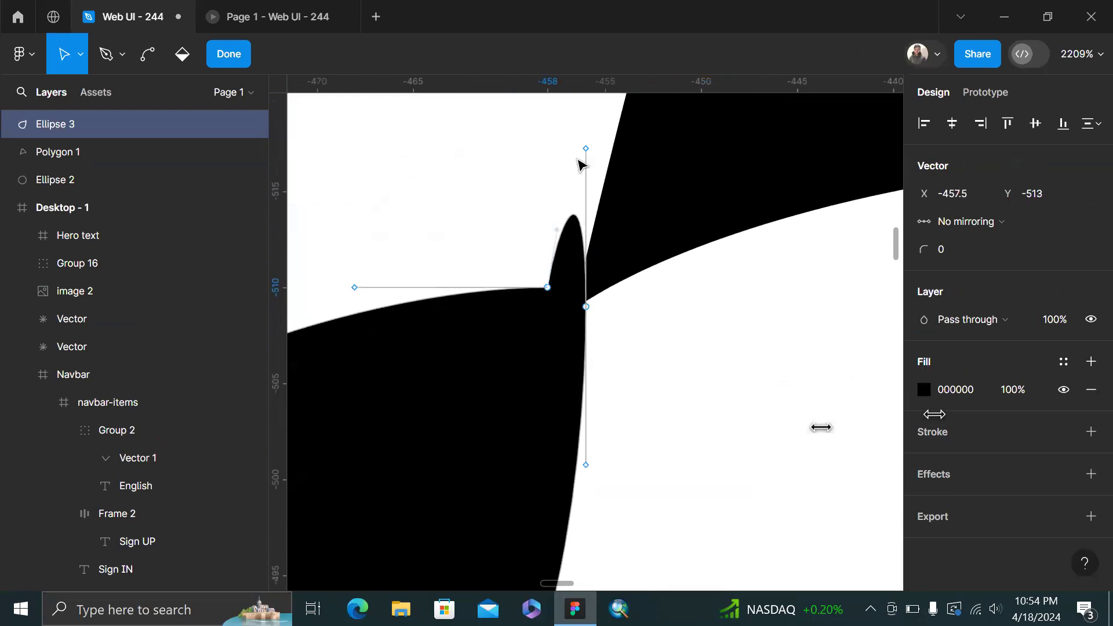
key("ctrl+z")
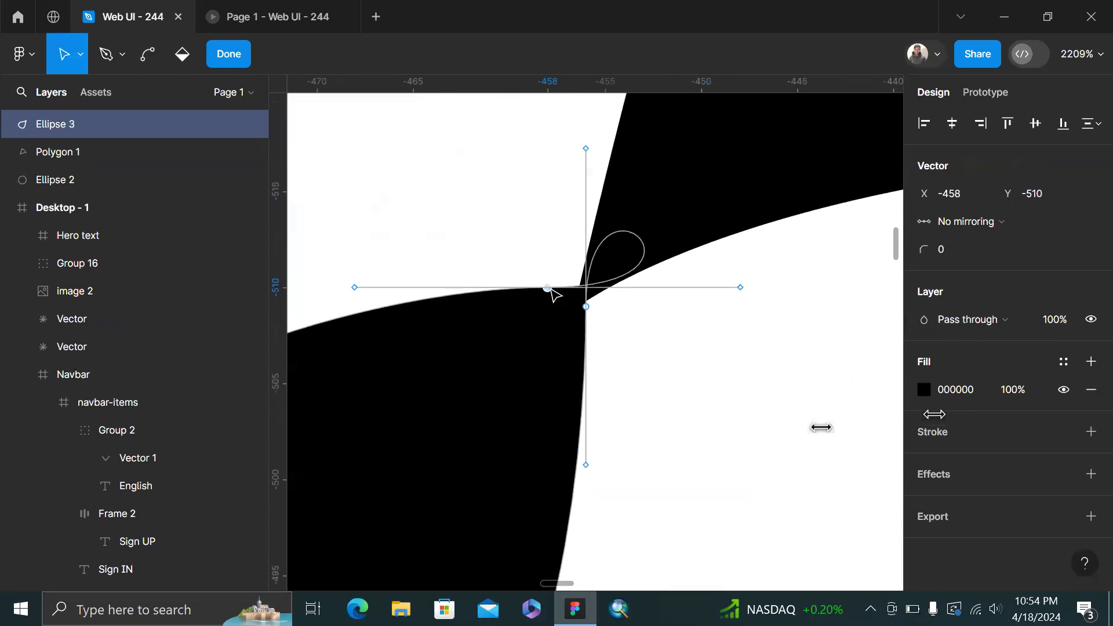
Try to join the teardrop to the pointer by shifting its upper anchor away and pulling the right anchor's upper handle into the pointer
left_click_drag(551, 291, 455, 277)
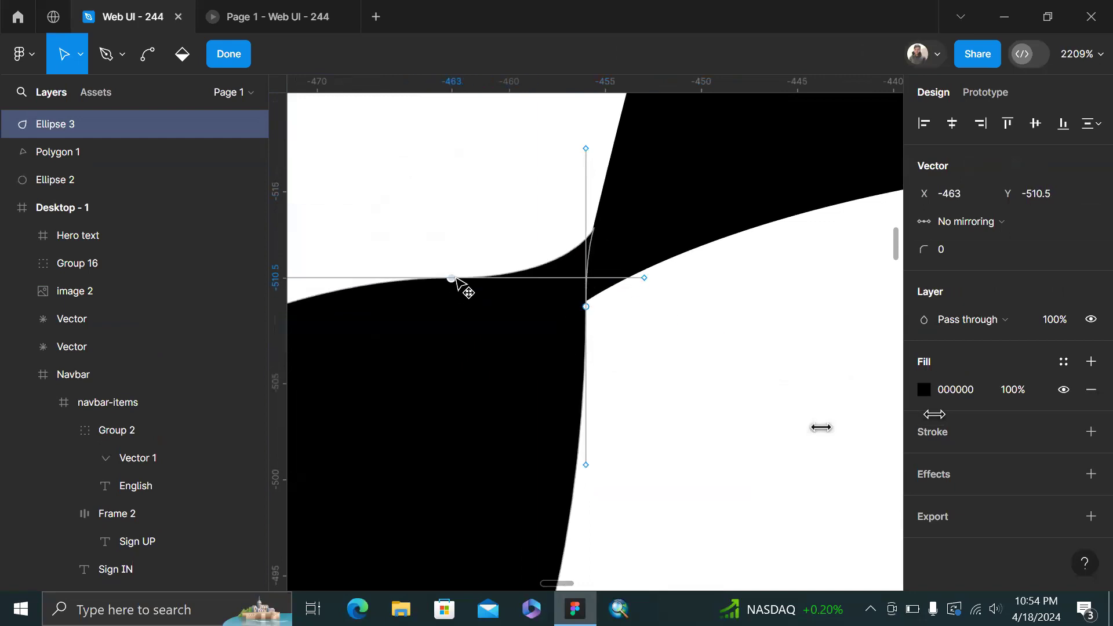
left_click_drag(586, 149, 730, 202)
double_click(781, 299)
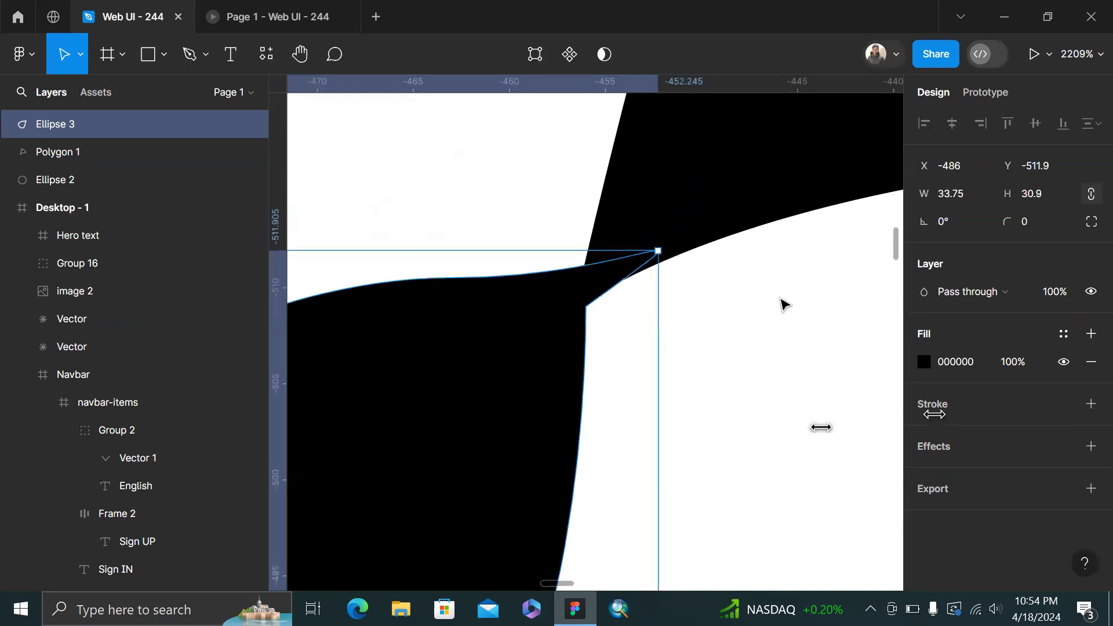
left_click(780, 299)
scroll(781, 300, "down", 3)
scroll(834, 316, "down", 10)
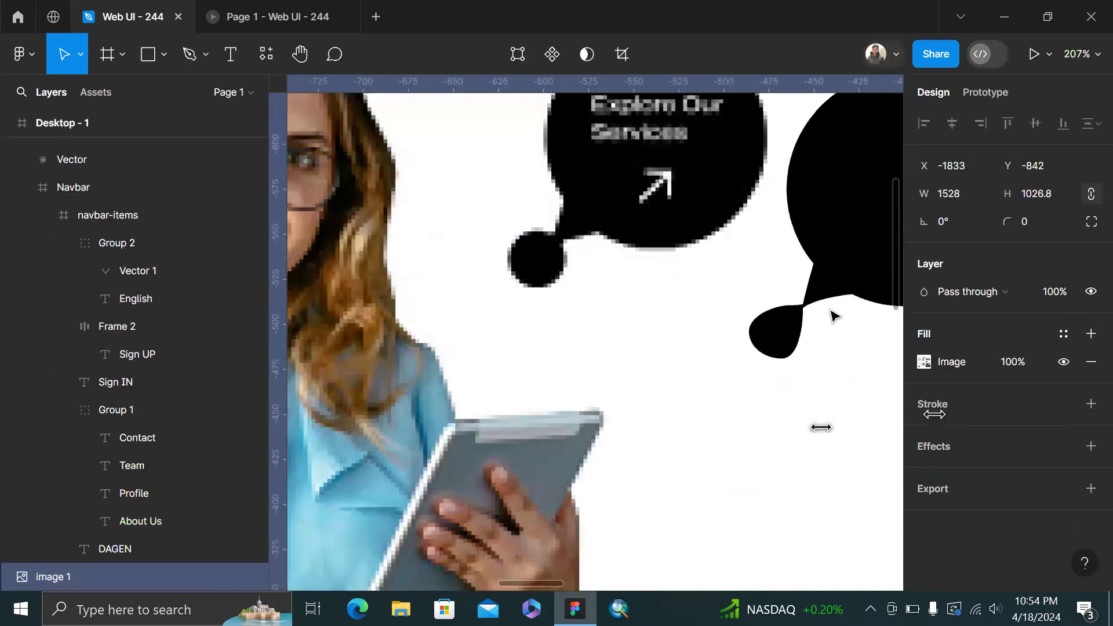
scroll(812, 347, "right", 3)
Undo all curve edits on the small circle and pointer, back to the plain 30 × 30 circle and straight-edged triangle
key("ctrl+z")
key("ctrl+z")
key("ctrl+z")
key("ctrl+z")
key("ctrl+z")
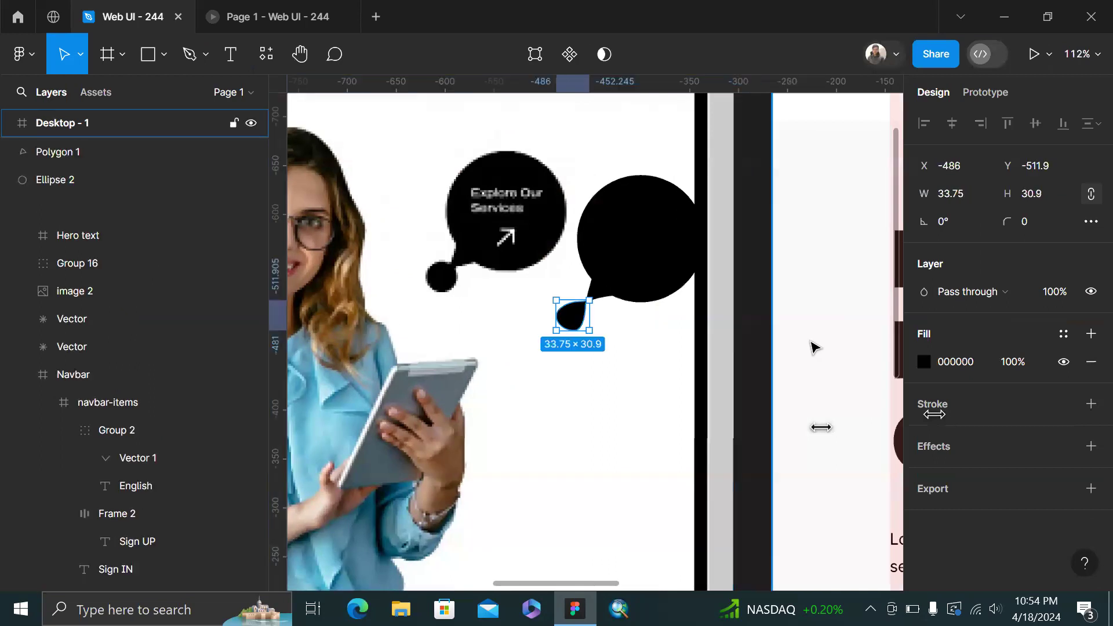
key("ctrl+z")
key("ctrl+z")
key("ctrl+z")
key("ctrl+z")
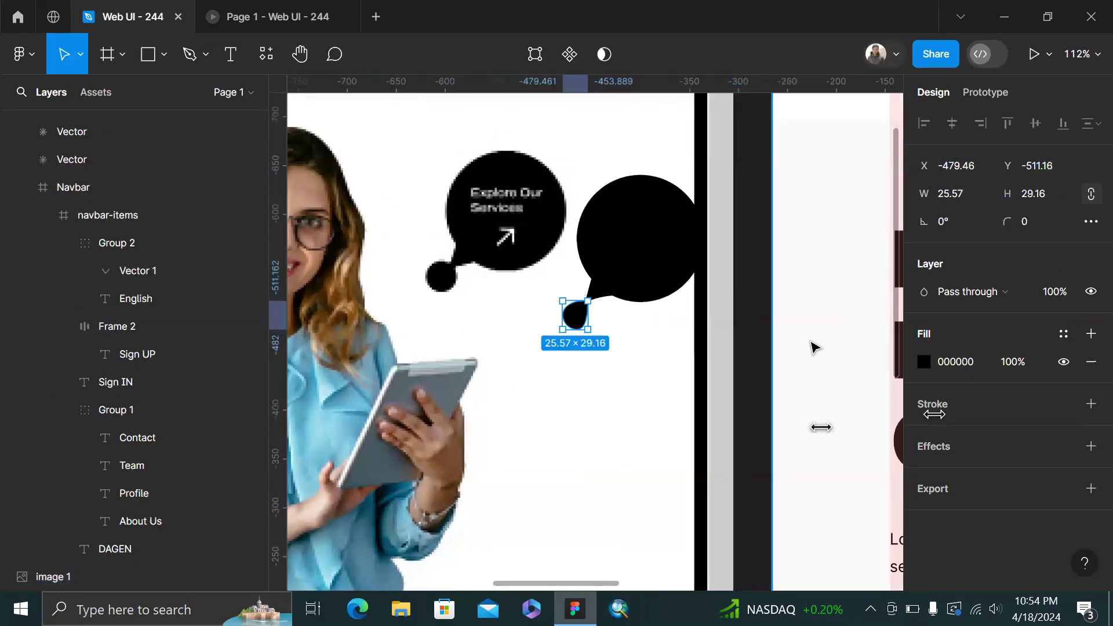
key("ctrl+z")
key("ctrl+z")
key("ctrl+z")
key("ctrl+z")
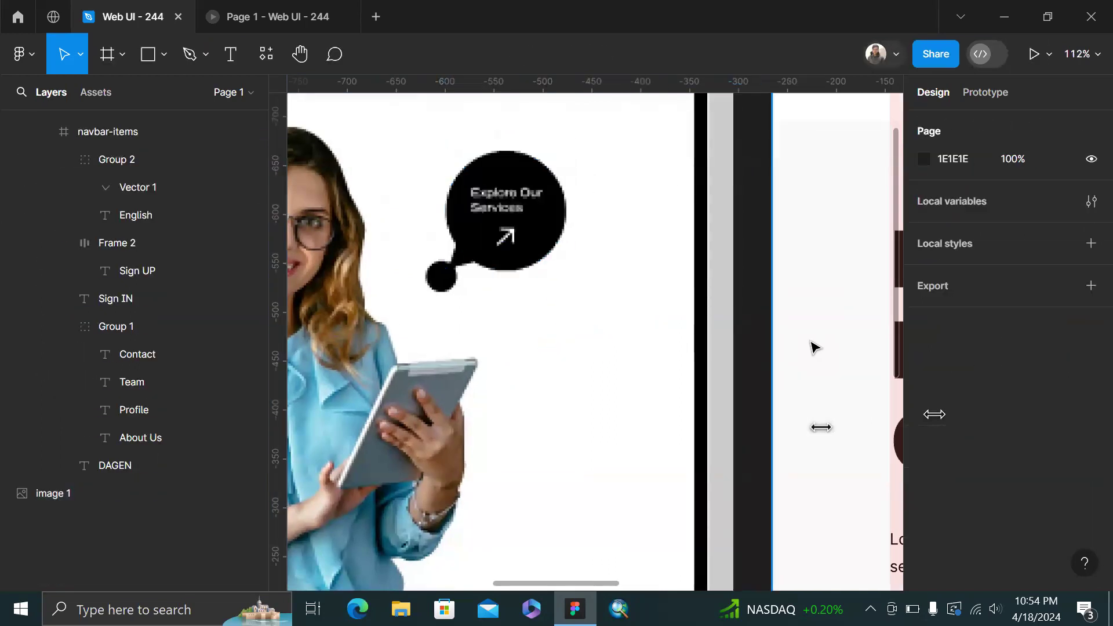
key("Escape")
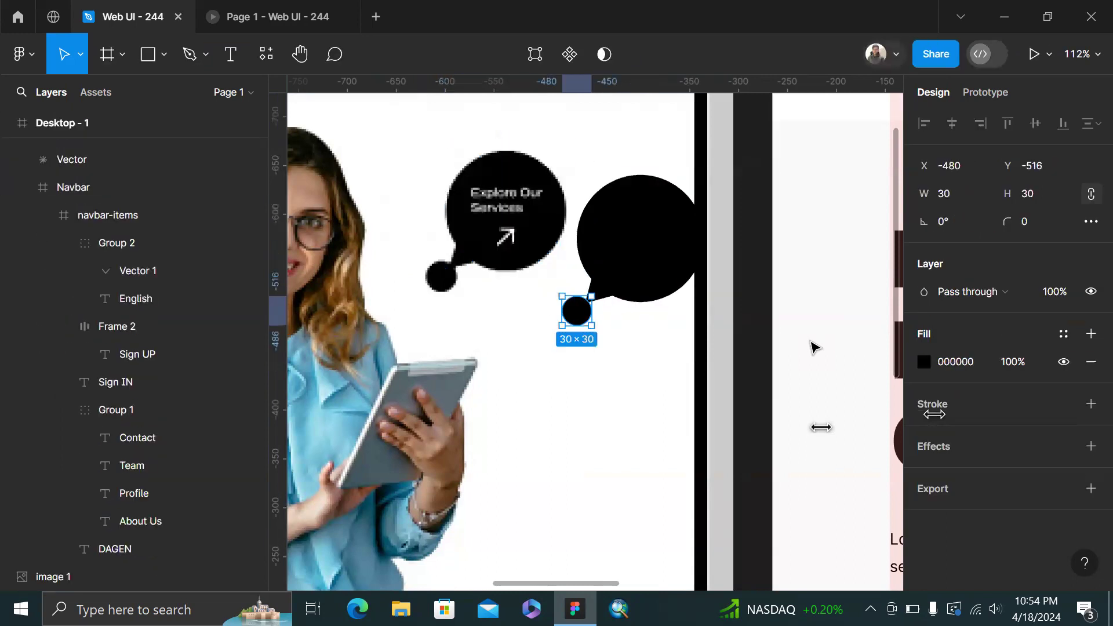
Shrink the small circle at the pointer's tip to 28 × 28, keeping its center in place
left_click(651, 405)
scroll(652, 405, "up", 5)
scroll(504, 189, "up", 3)
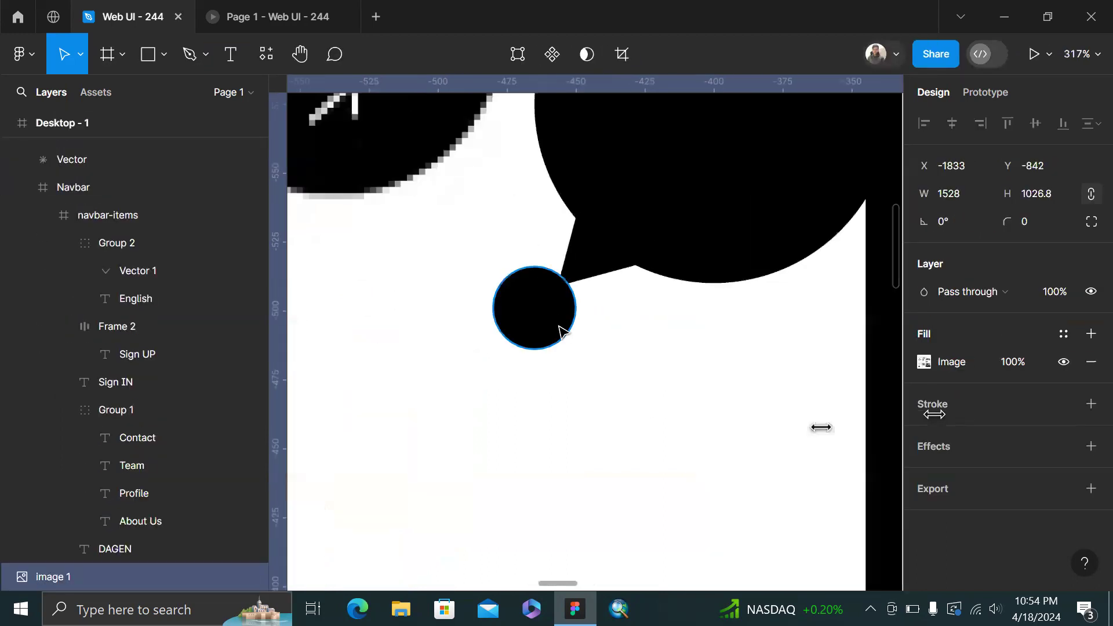
left_click(558, 324)
scroll(550, 327, "up", 3)
left_click_drag(586, 359, 563, 348)
key("ctrl+z")
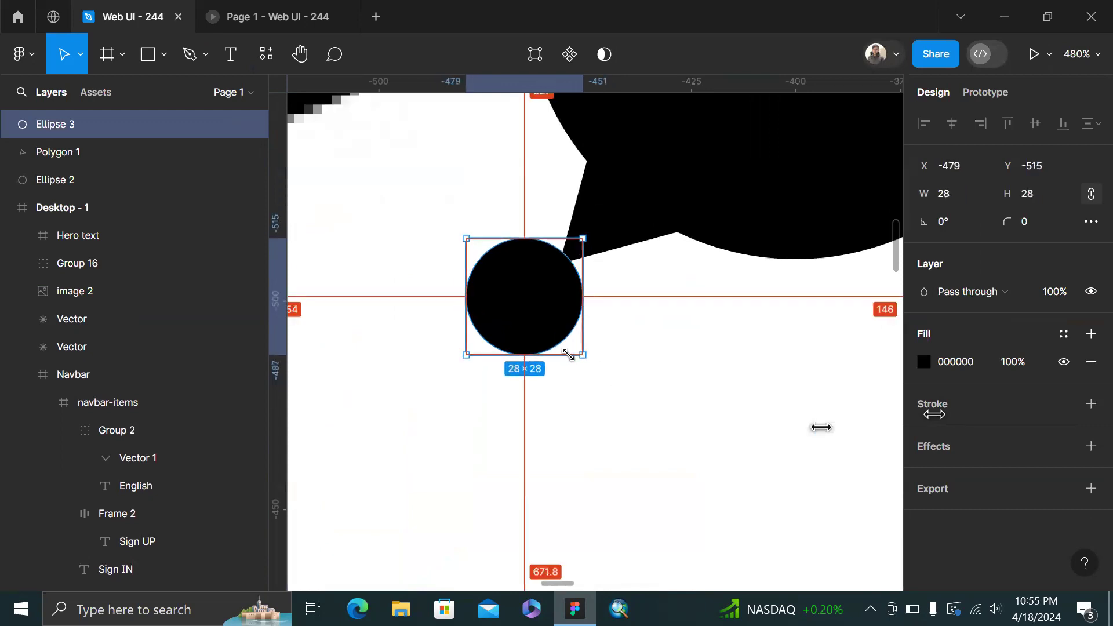
left_click(616, 318)
Group the large circle, pointer triangle and small circle, and cut the group from beside the reference bubble
scroll(617, 319, "down", 6)
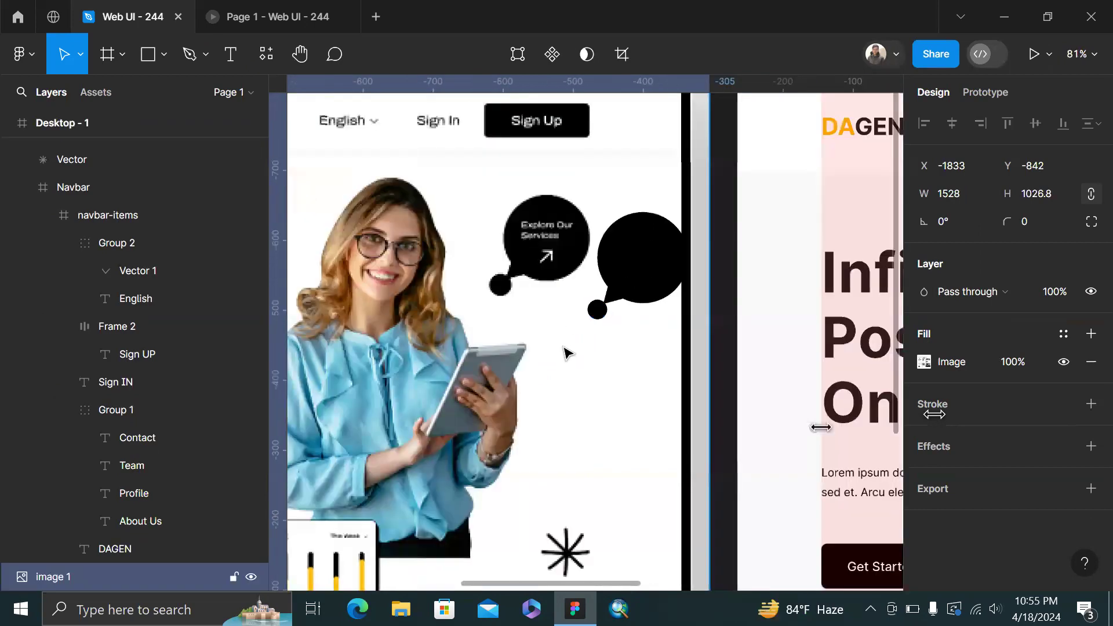
left_click_drag(566, 350, 678, 241)
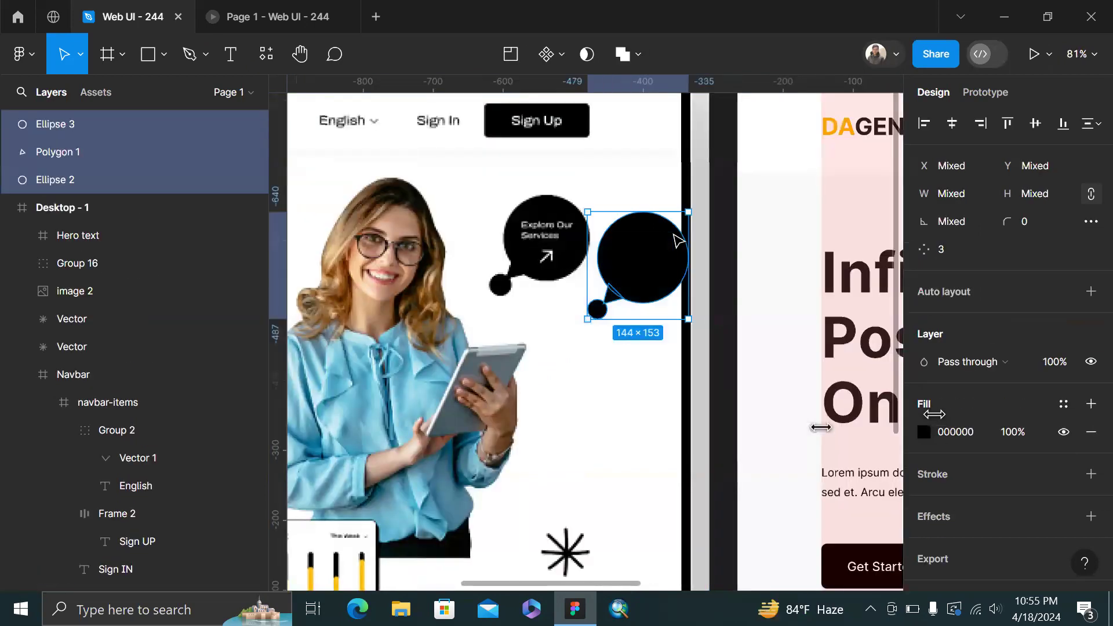
key("ctrl+g")
scroll(678, 241, "down", 3)
key("Delete")
scroll(696, 240, "right", 6)
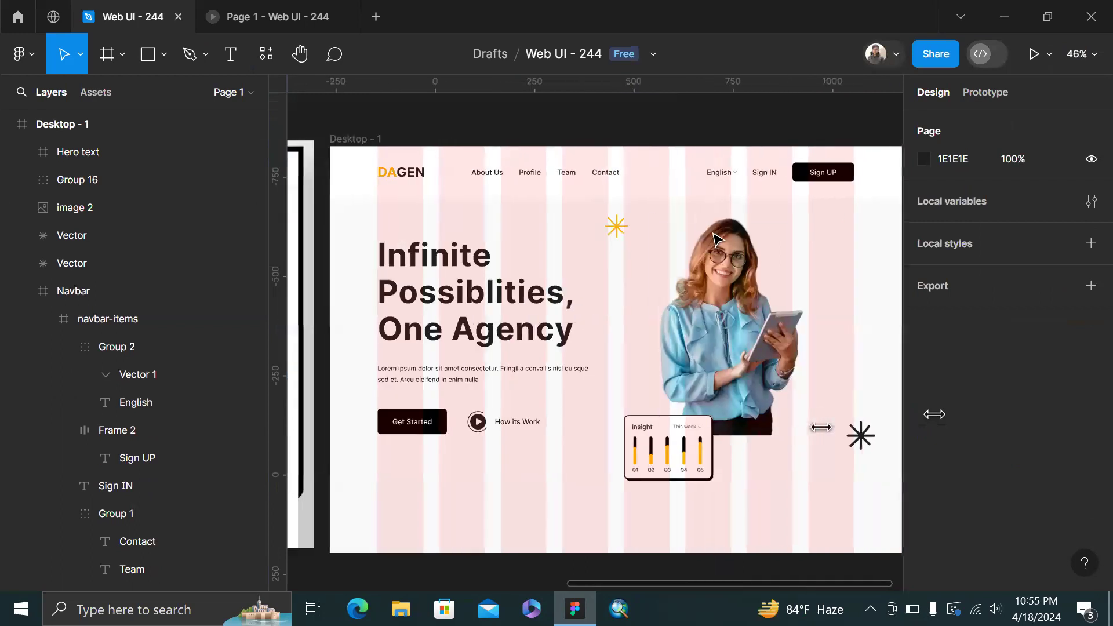
Paste the bubble group into the Desktop - 1 frame and place it below the Sign UP button at X 1176, Y 131
left_click(711, 240)
scroll(713, 235, "up", 2)
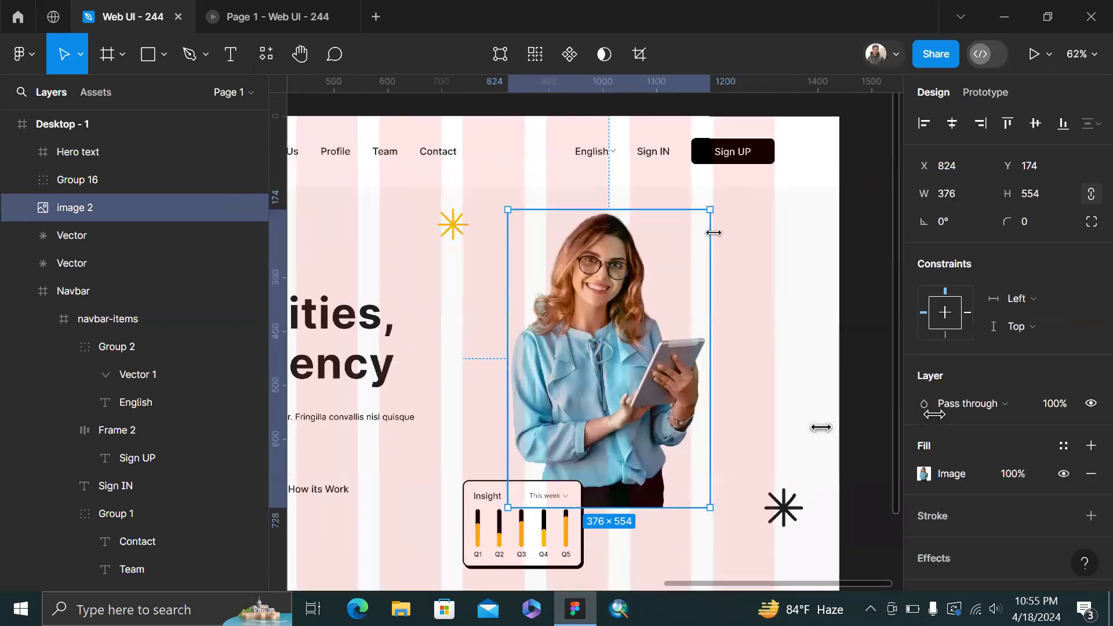
key("ctrl+z")
left_click_drag(577, 258, 755, 236)
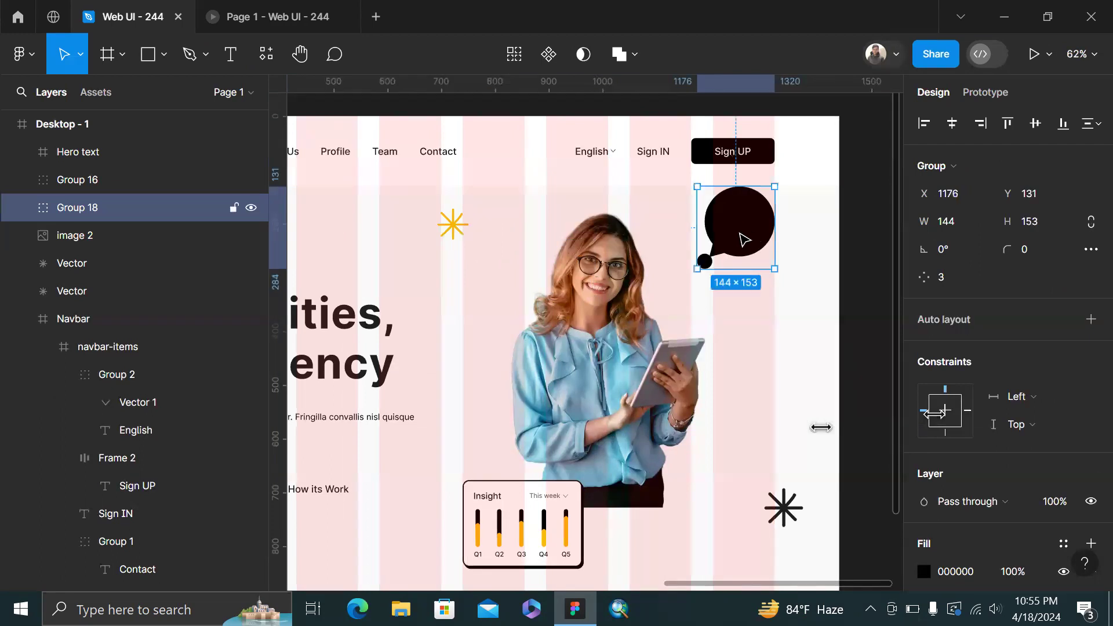
Lengthen the bubble's pointer triangle to about 35 × 49 so it reaches into both the small and the large circle
scroll(744, 240, "up", 3)
scroll(744, 240, "up", 3)
double_click(663, 353)
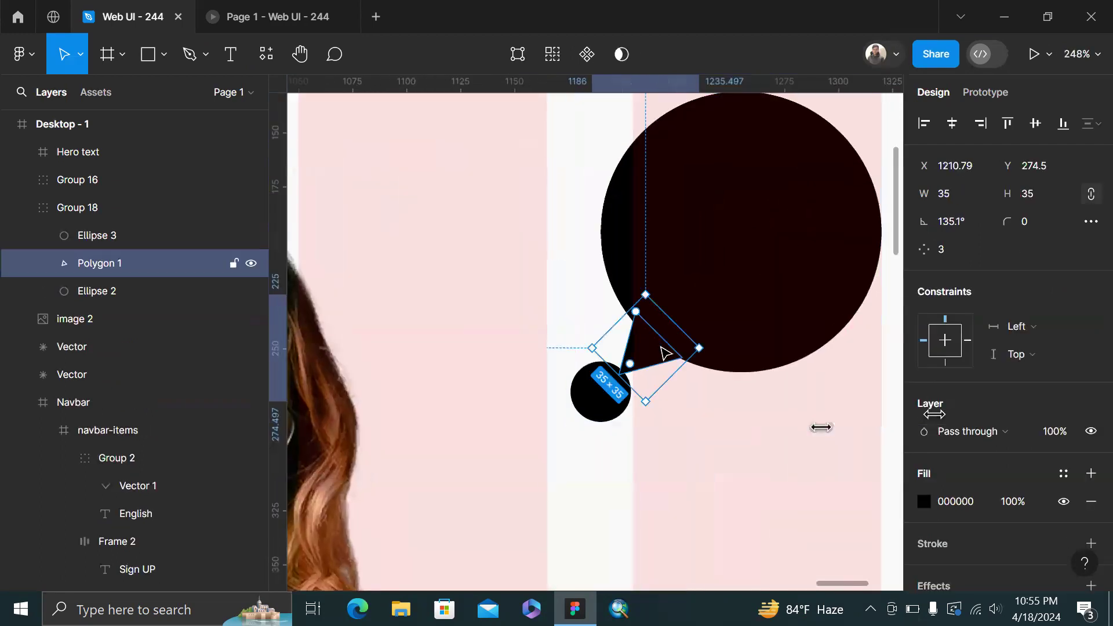
scroll(664, 353, "up", 4)
left_click_drag(595, 402, 579, 428)
left_click(771, 452)
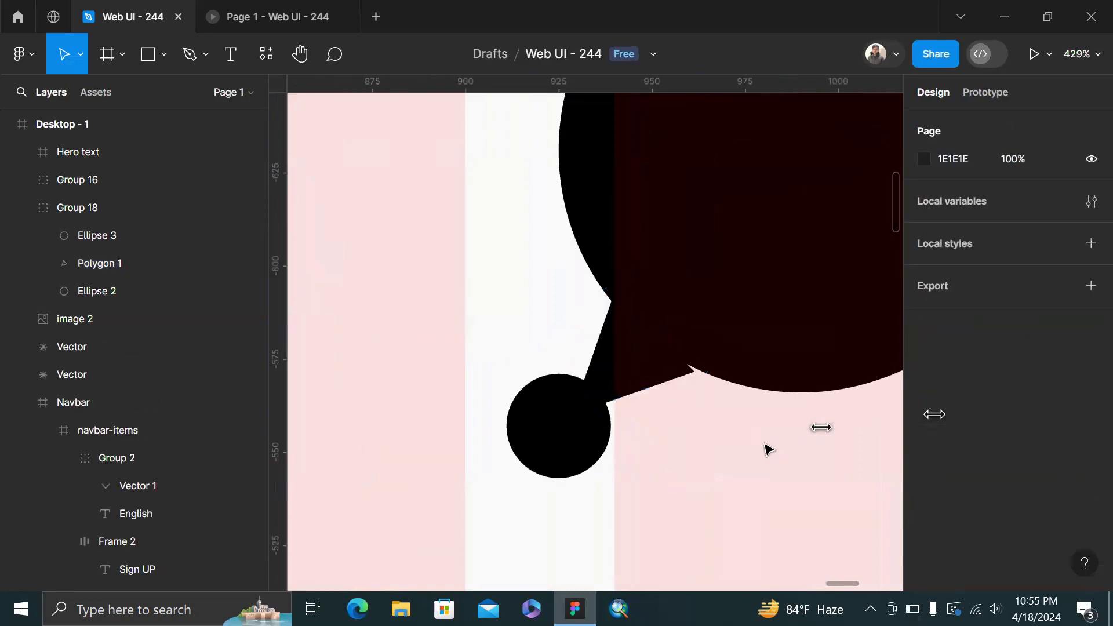
left_click(666, 377)
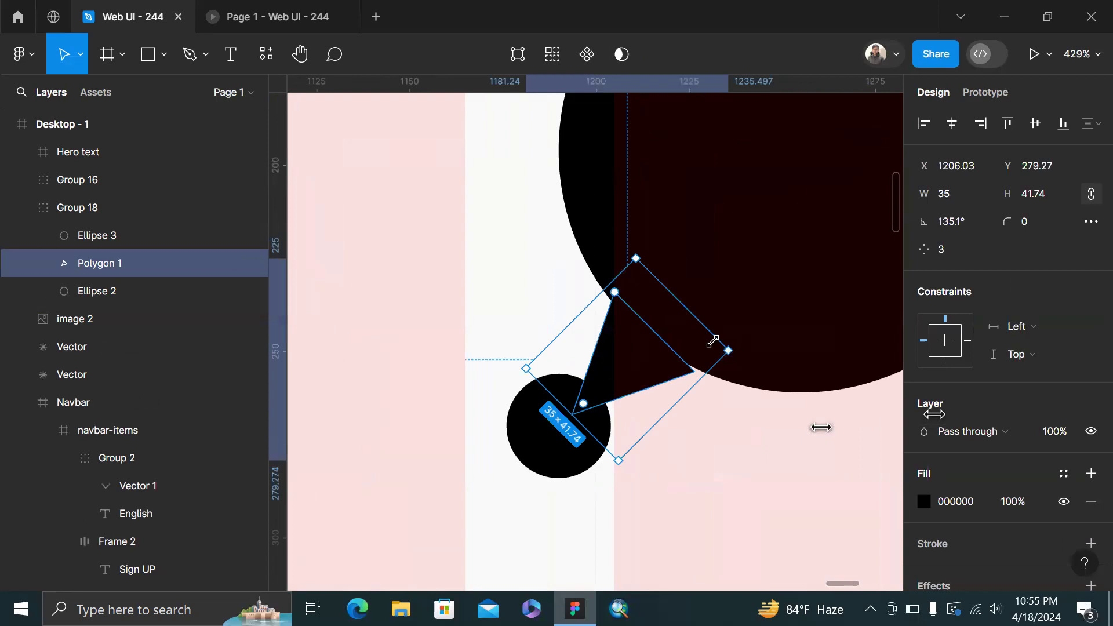
left_click_drag(738, 321, 744, 322)
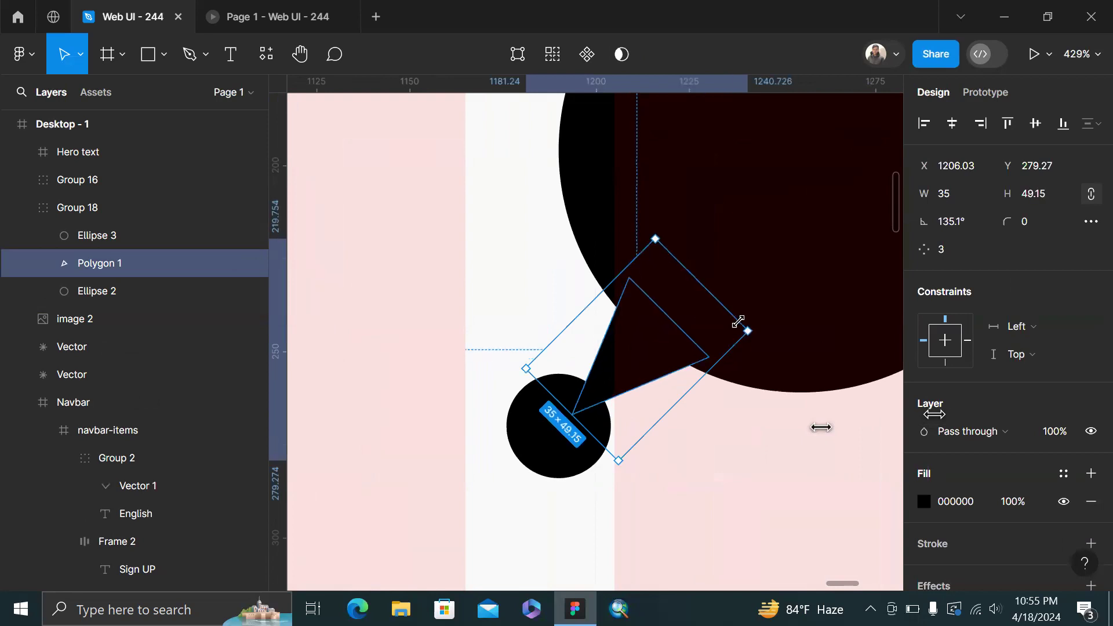
left_click(746, 446)
scroll(746, 446, "down", 5)
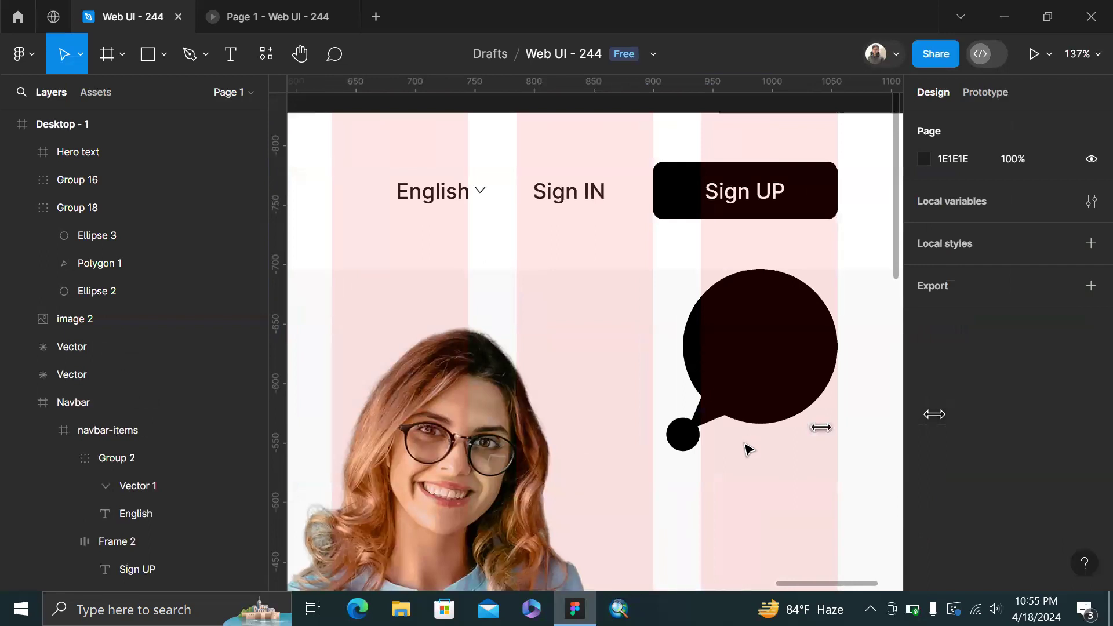
scroll(737, 514, "down", 4)
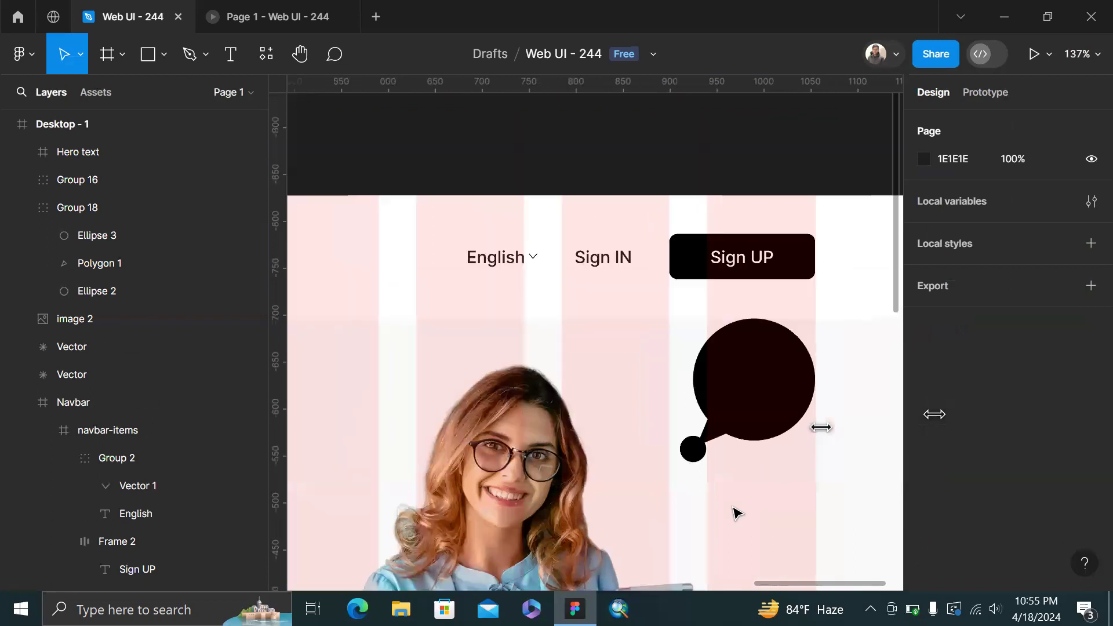
scroll(690, 446, "left", 5)
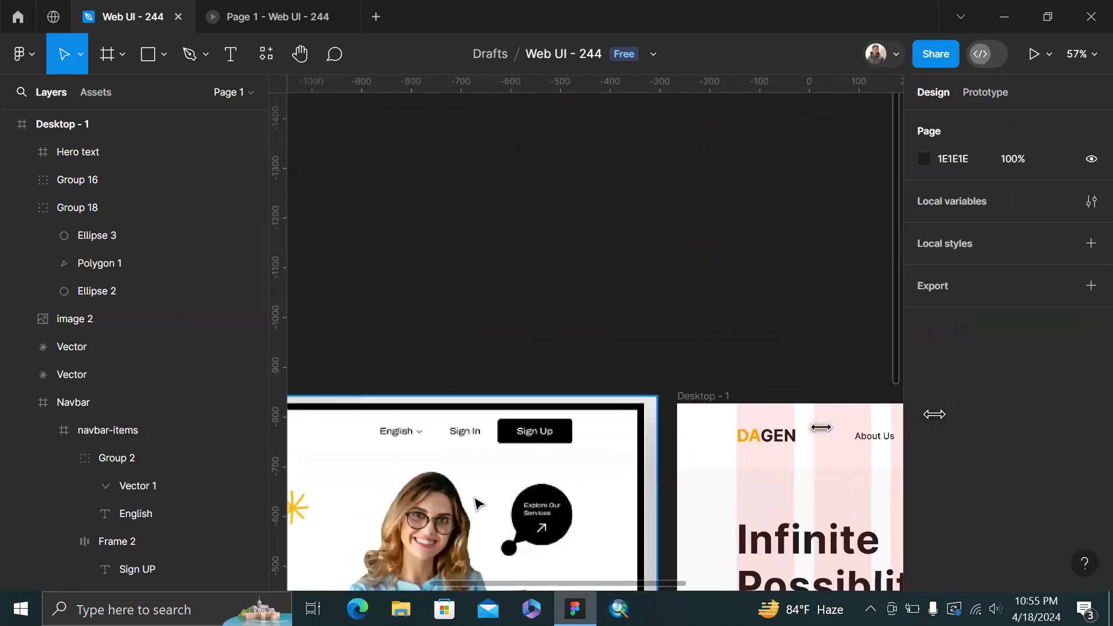
Move the bubble group slightly down and to the left to match its placement beside the woman in the reference
scroll(579, 522, "up", 4)
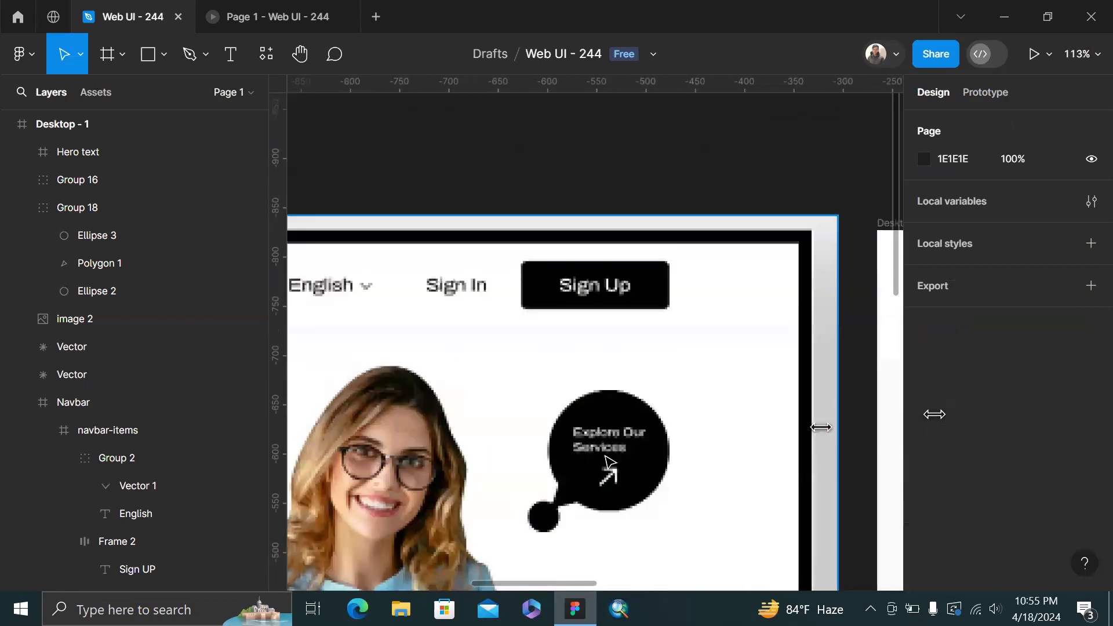
scroll(636, 460, "down", 4)
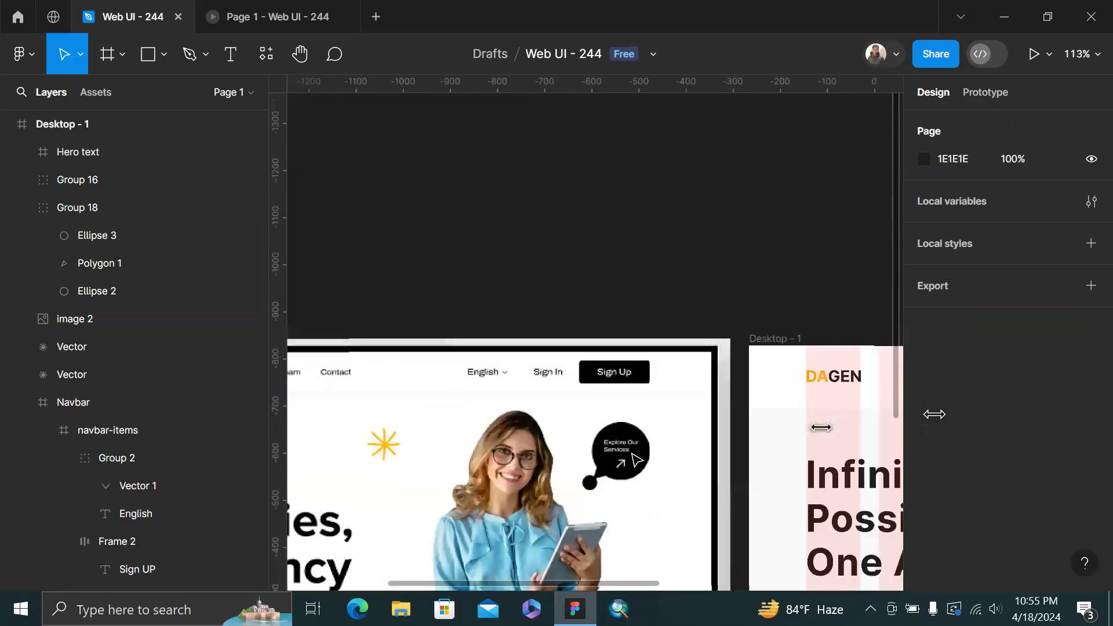
scroll(635, 459, "right", 9)
left_click(694, 455)
scroll(696, 455, "up", 2)
mouse_move(688, 454)
left_mouse_down()
mouse_move(688, 471)
mouse_move(676, 472)
left_mouse_up()
left_click(806, 446)
Add a text label inside the bubble's large circle and set its font size to 12
scroll(805, 446, "up", 3)
key("t")
scroll(739, 422, "right", 2)
scroll(696, 415, "left", 2)
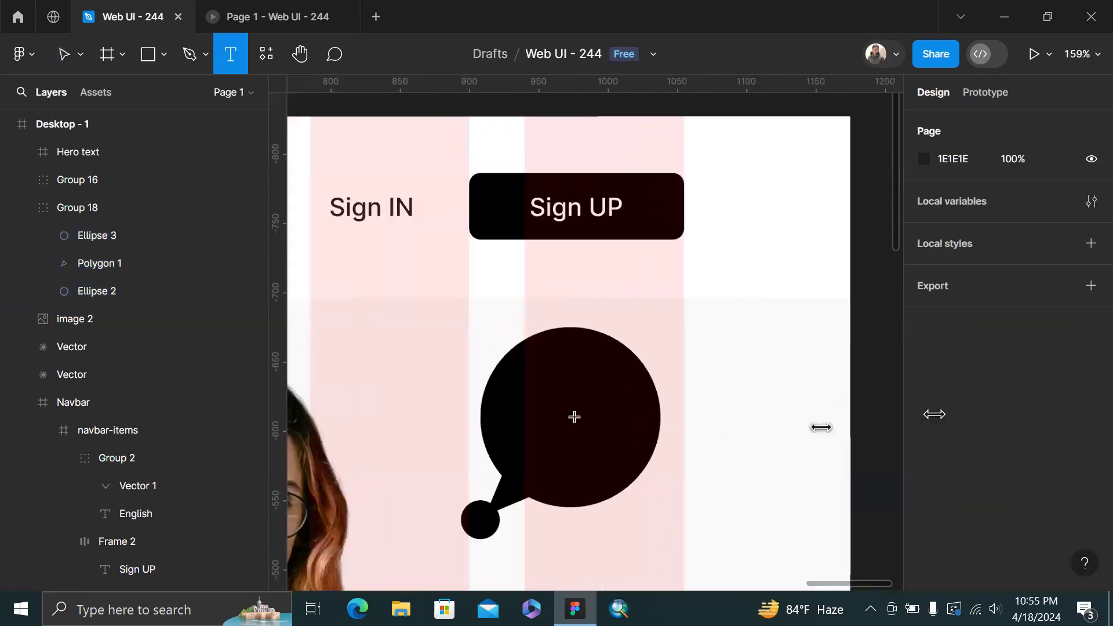
key("v")
left_click(580, 423)
key("t")
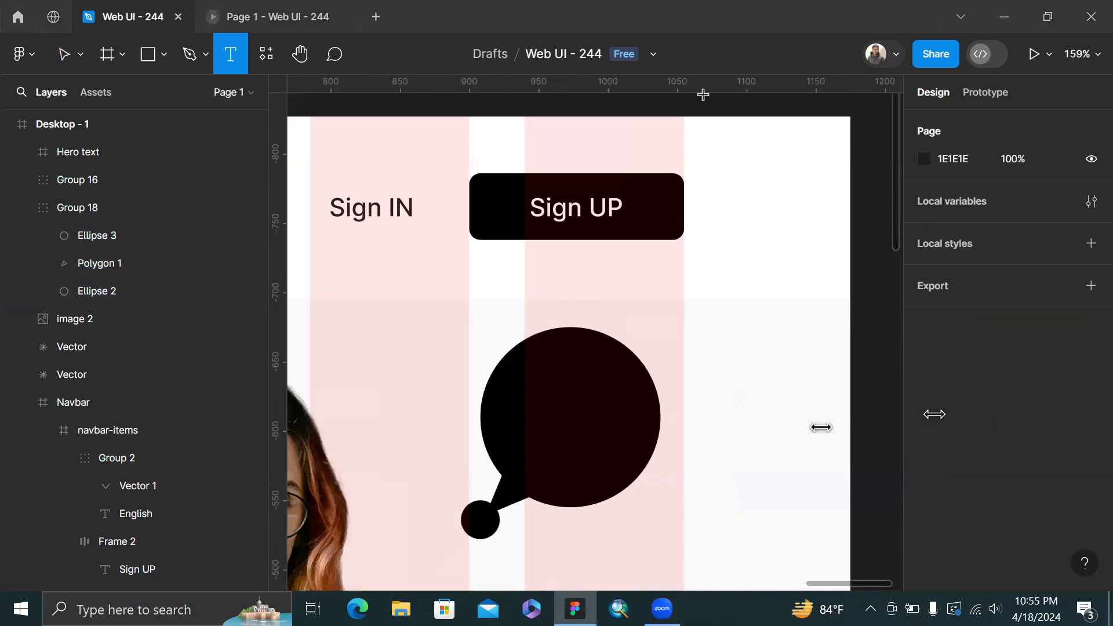
left_click(542, 382)
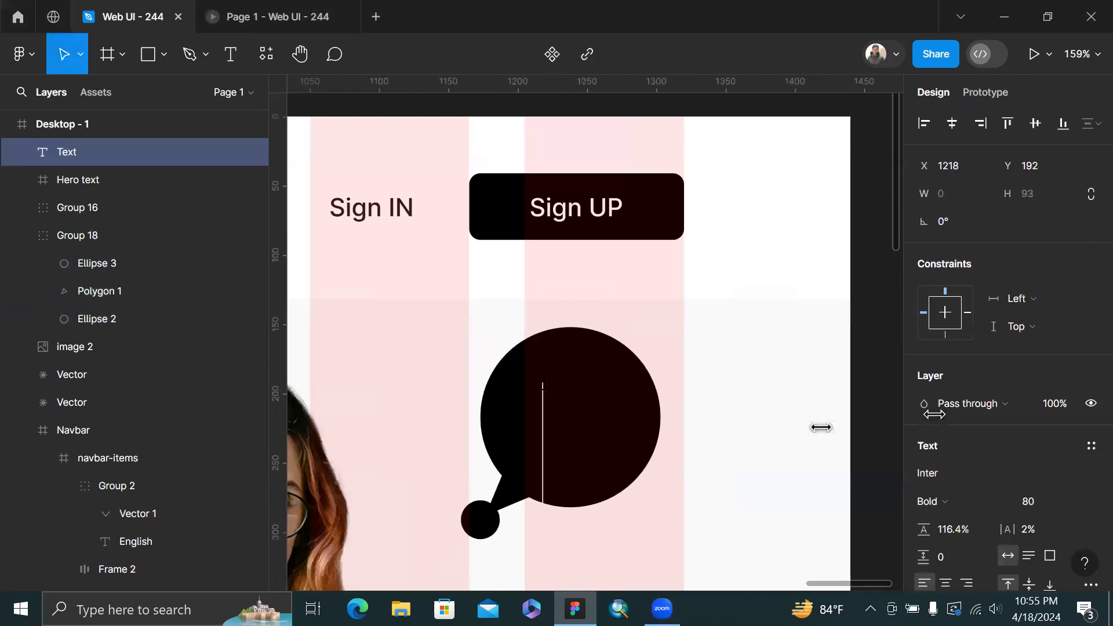
type("Ex[")
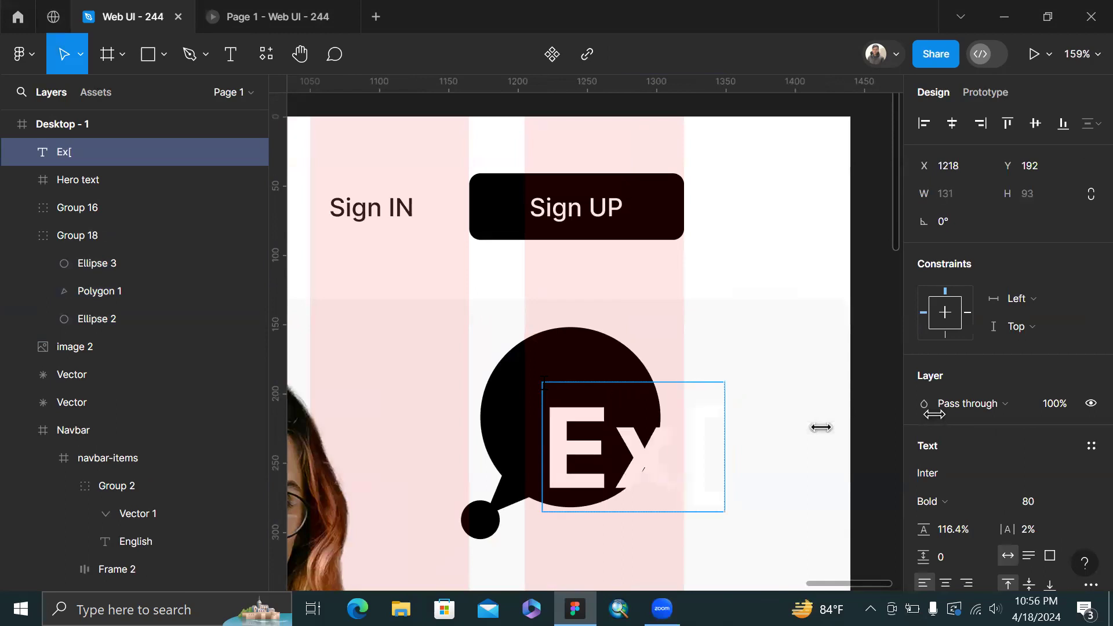
type(";ore oru service")
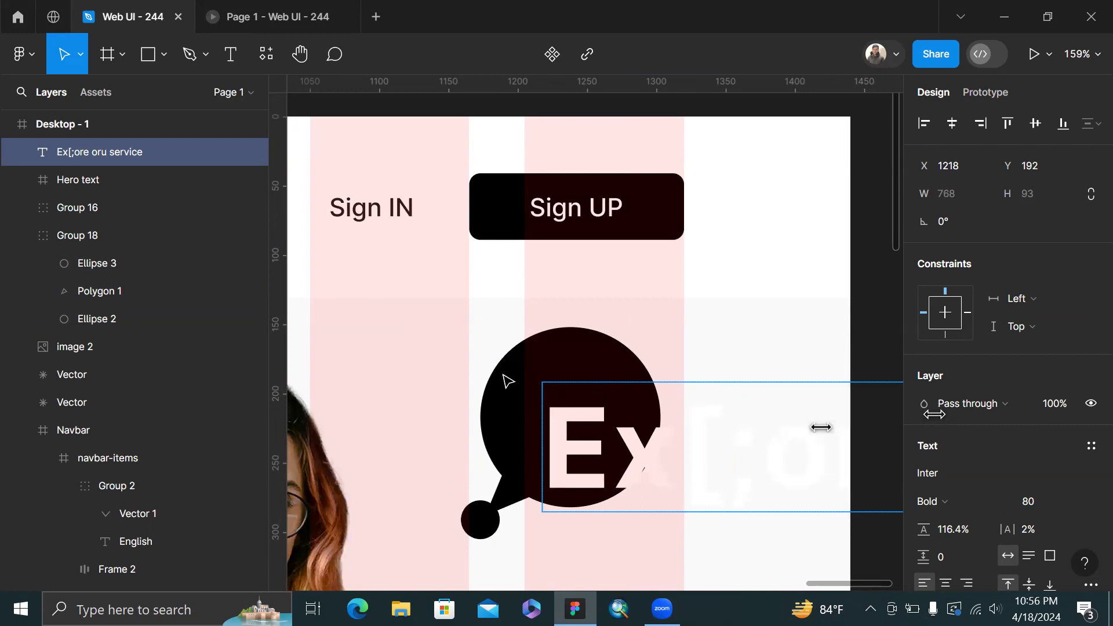
key("Escape")
left_click(1046, 496)
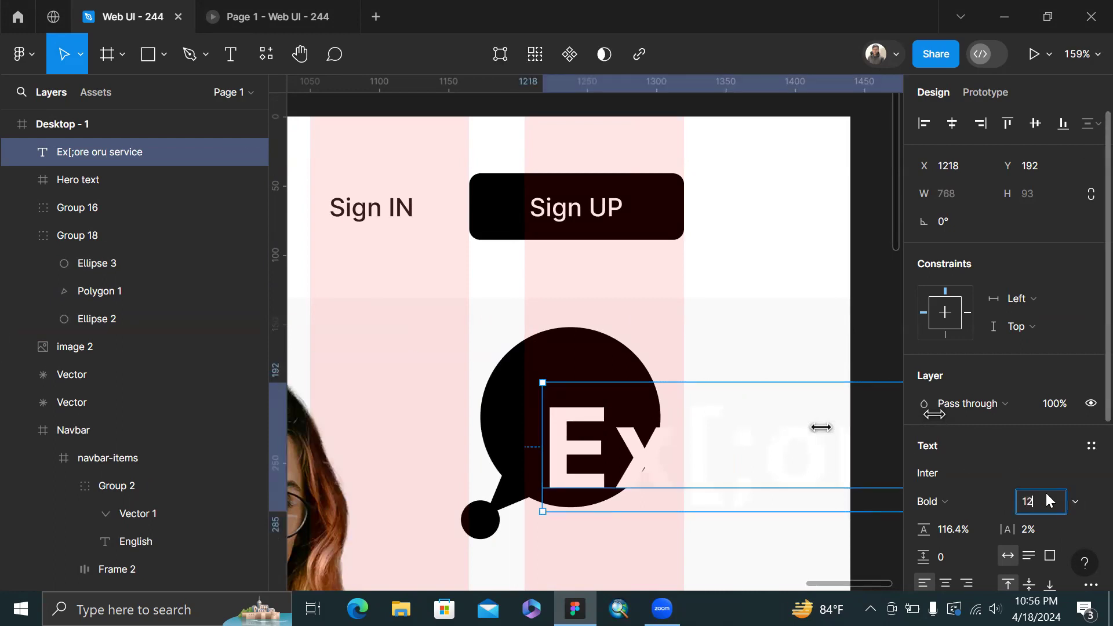
type("12")
key("Return")
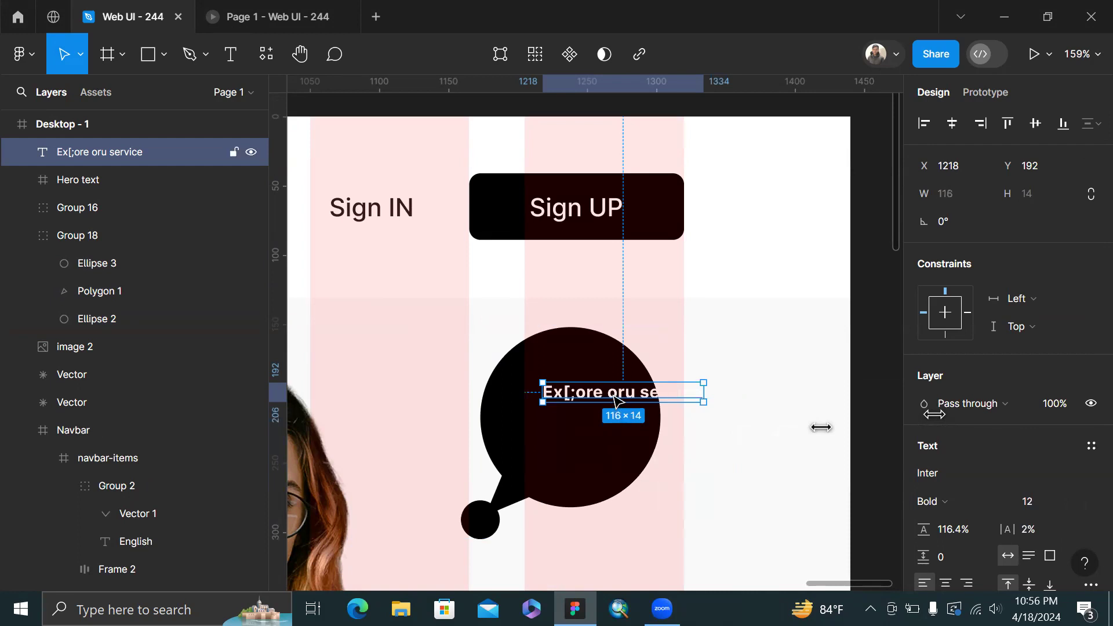
Replace the label's text with "Explore our services" and fit it inside the circle at 85 wide, X 1205, Y 198
key("Return")
type("E")
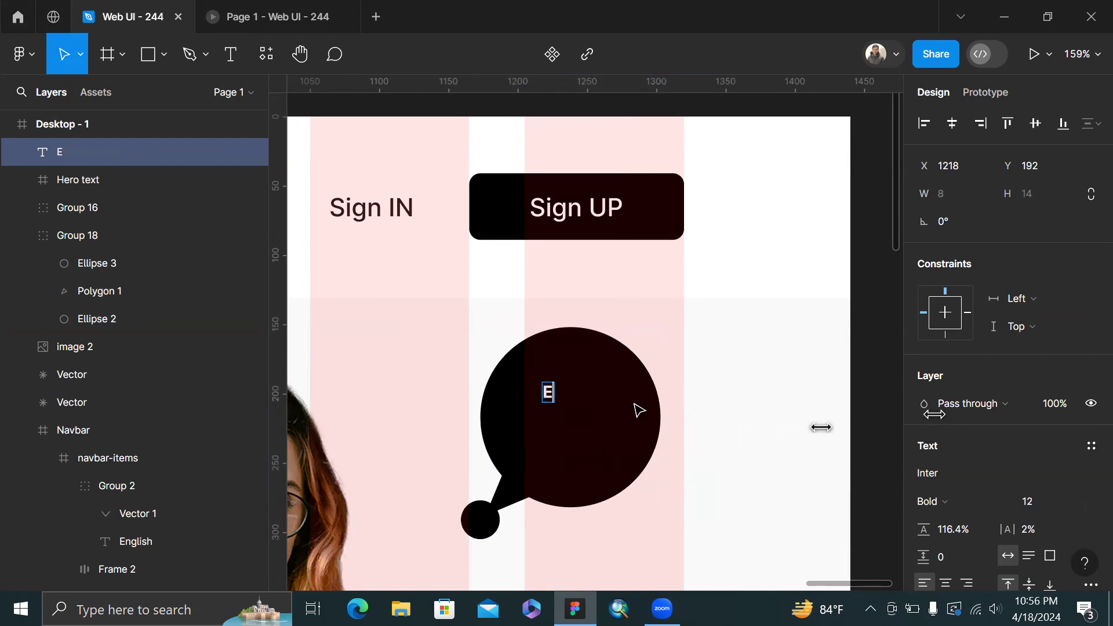
type("xplore ou")
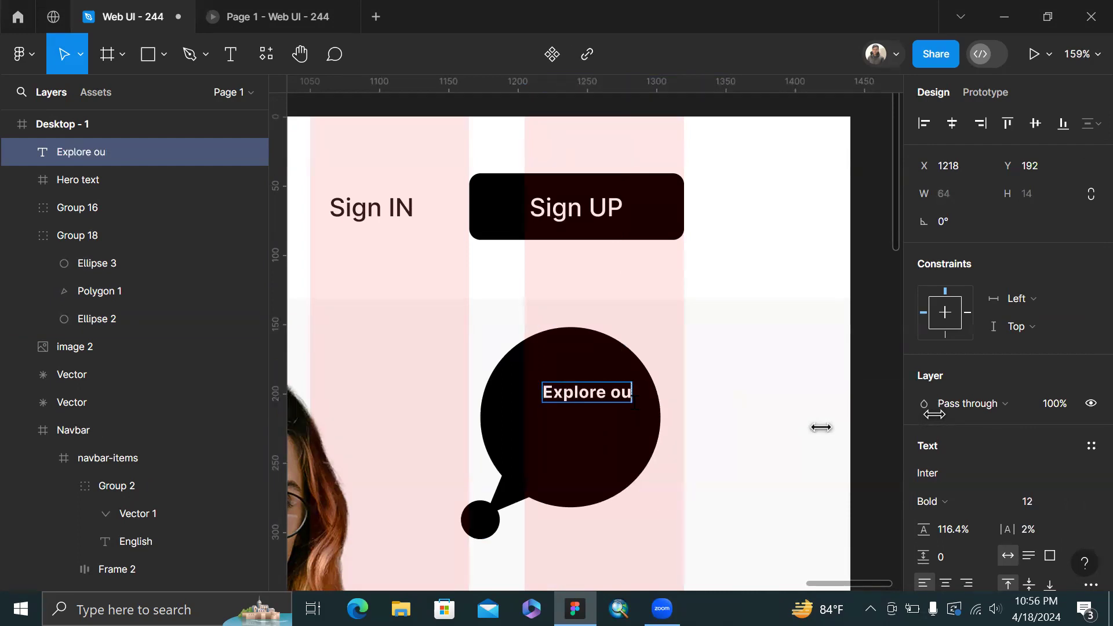
type("r services")
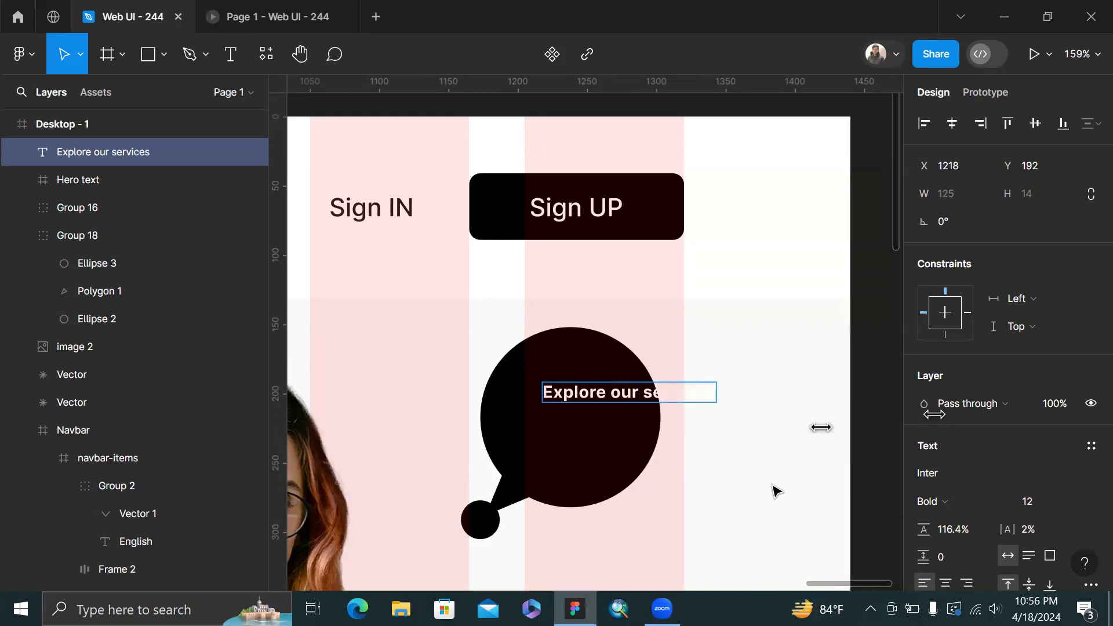
key("Escape")
left_click_drag(719, 390, 660, 393)
mouse_move(586, 413)
left_mouse_down()
mouse_move(561, 413)
mouse_move(569, 422)
left_mouse_up()
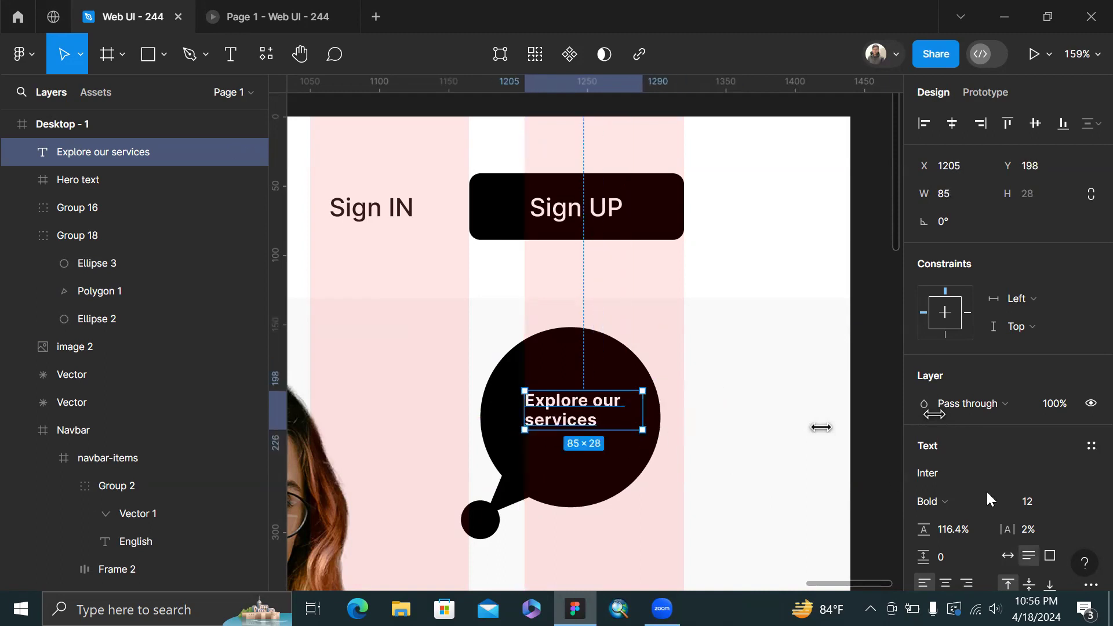
Set the "Explore our services" label's font size to 14 and move it to X 1200, Y 196
left_click(1040, 502)
type("15")
key("Return")
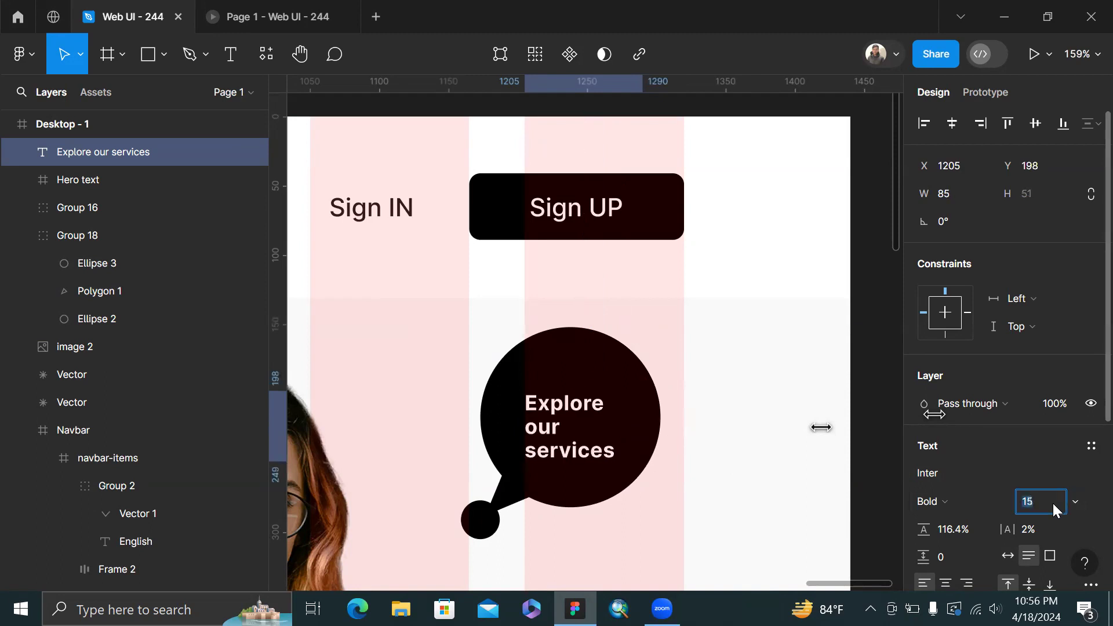
key("Up")
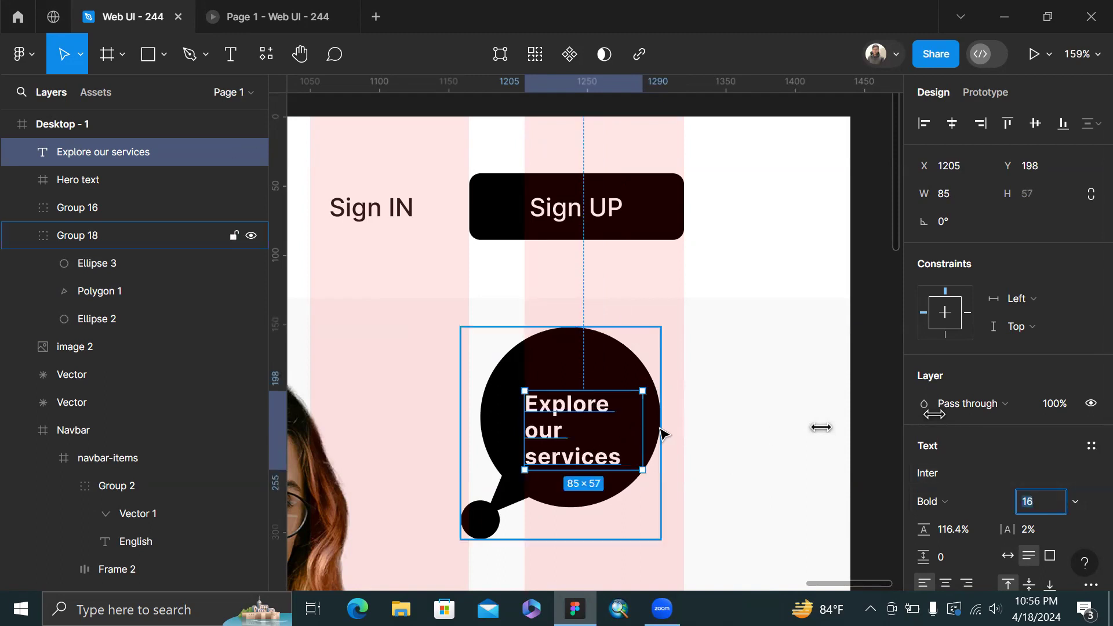
key("Down")
key("Down")
left_click(579, 416)
left_click_drag(578, 416, 572, 414)
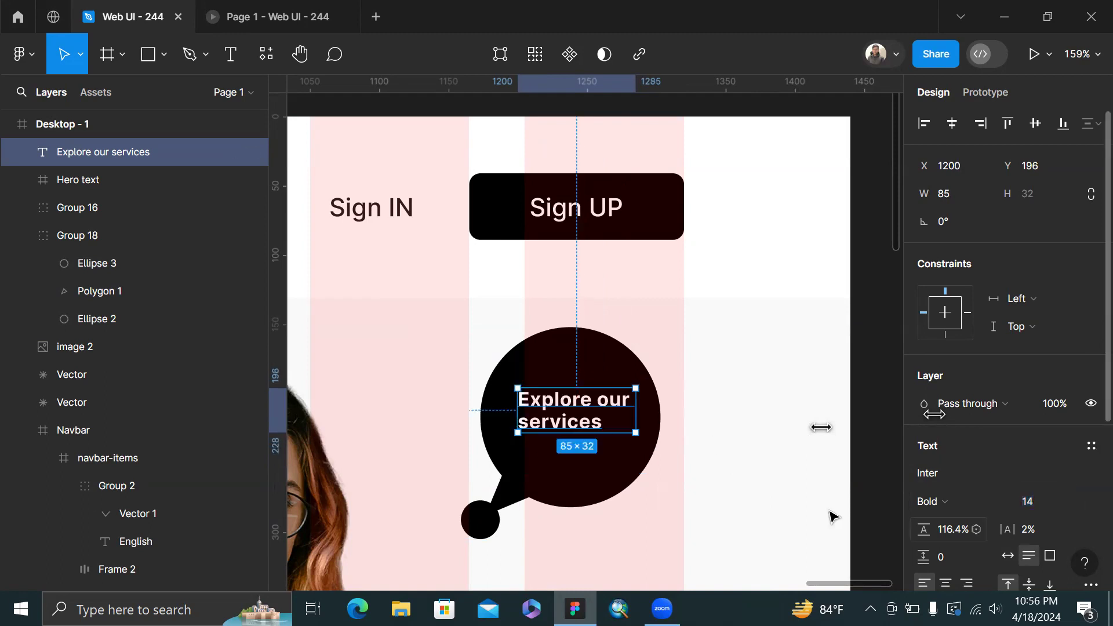
Set the label's line height to 21 and shift the text to X 1192, Y 192
left_click(902, 506)
left_click(936, 523)
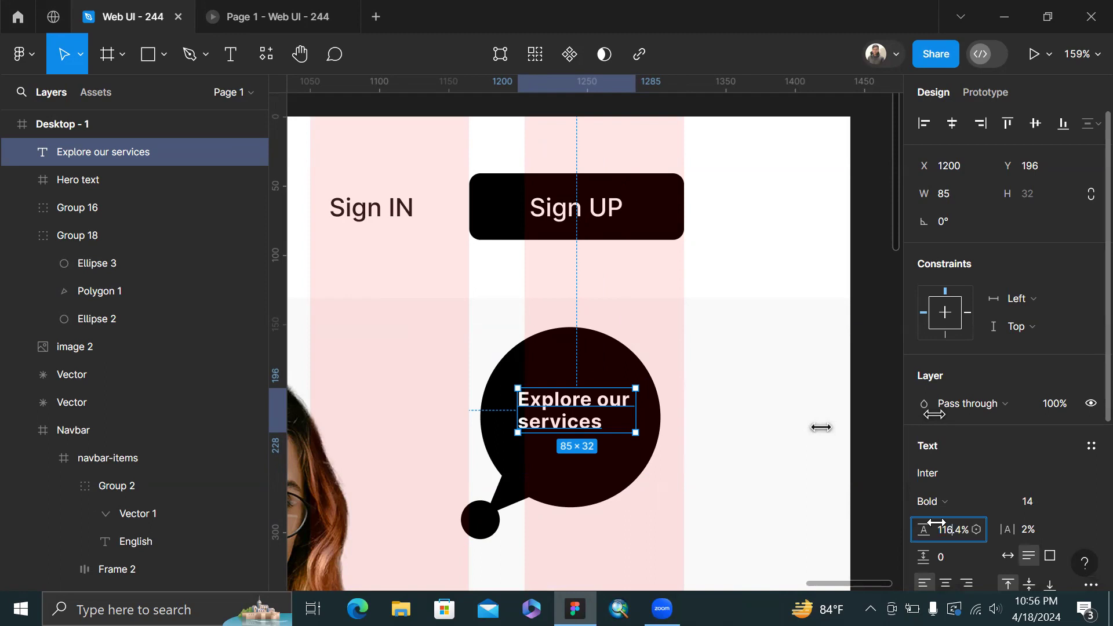
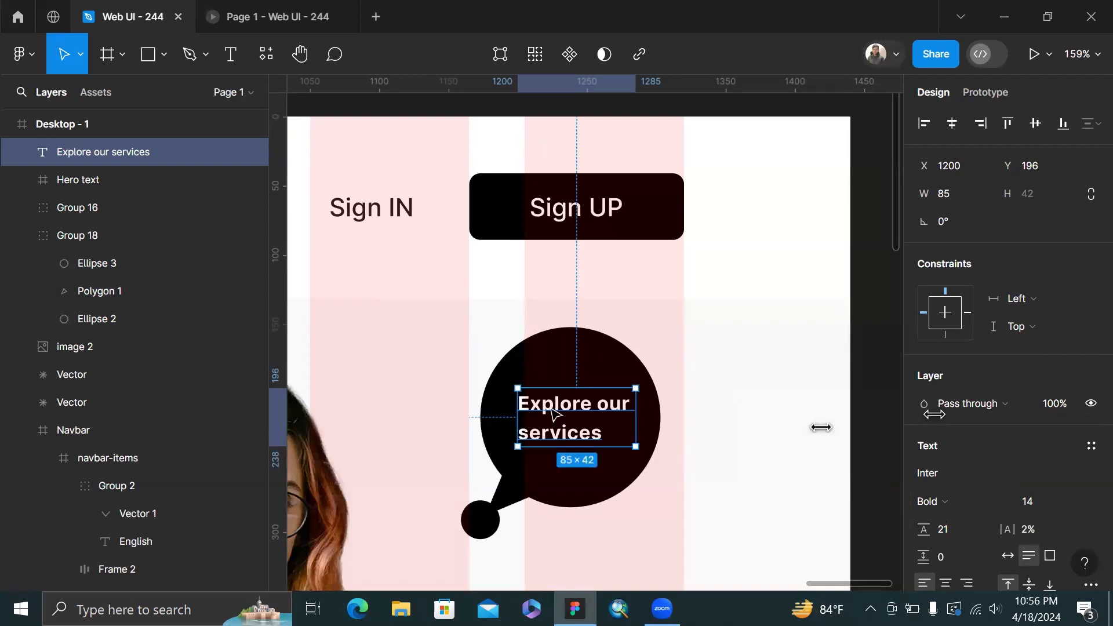
left_click_drag(558, 416, 547, 413)
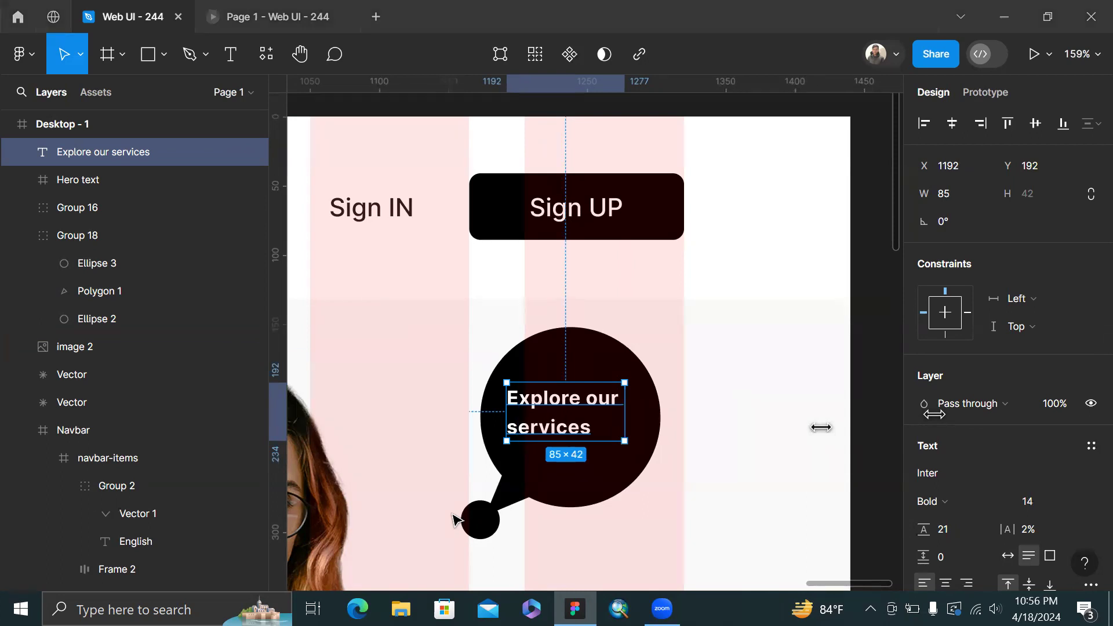
Try a white arrow about 24 long at 45° beside the word "services" and delete it again
scroll(603, 422, "up", 5, "ctrl")
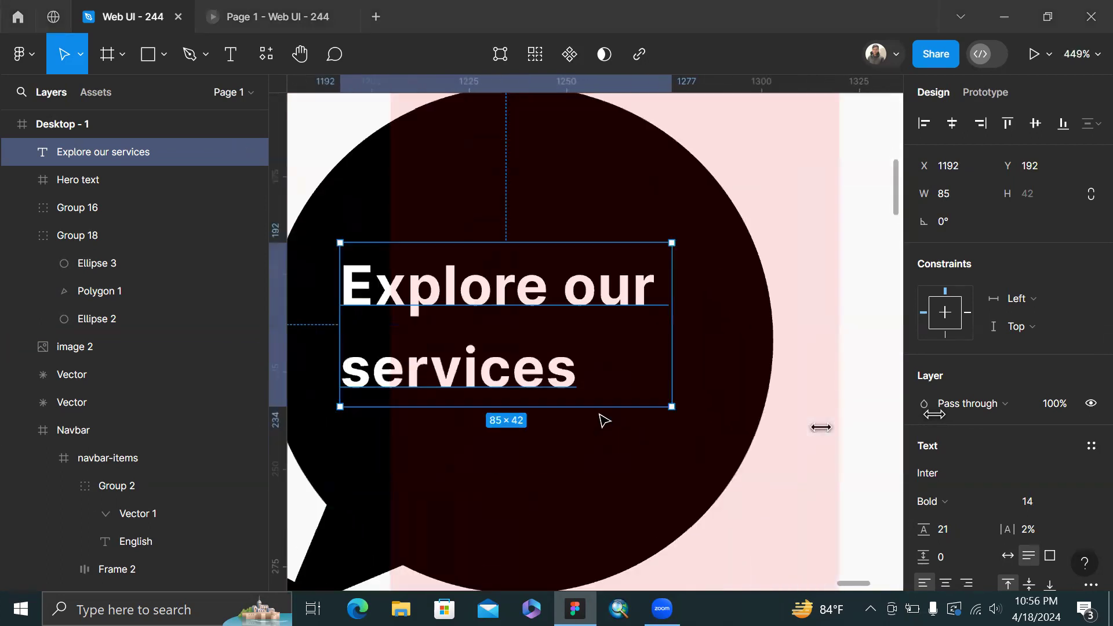
left_click(166, 50)
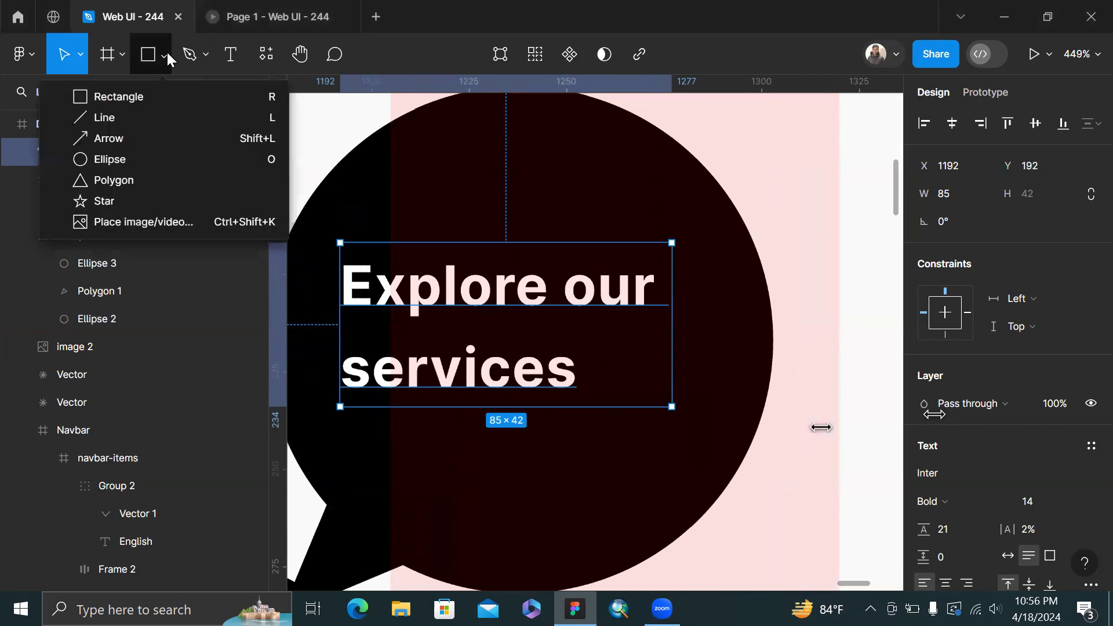
left_click(130, 141)
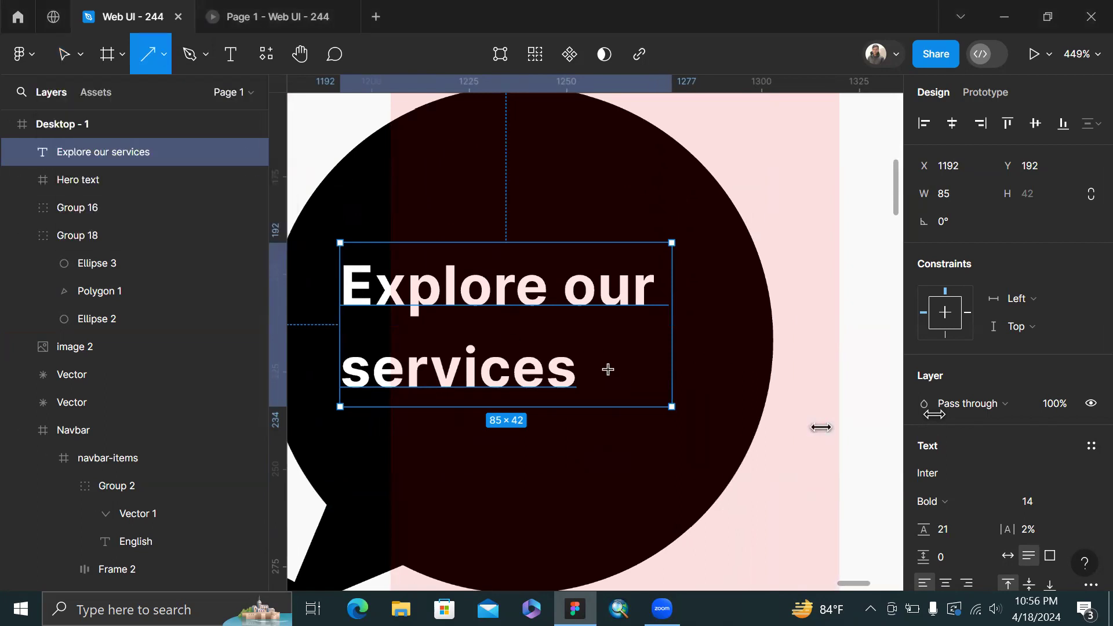
mouse_move(609, 371)
left_mouse_down()
mouse_move(677, 306)
mouse_move(674, 359)
left_mouse_up()
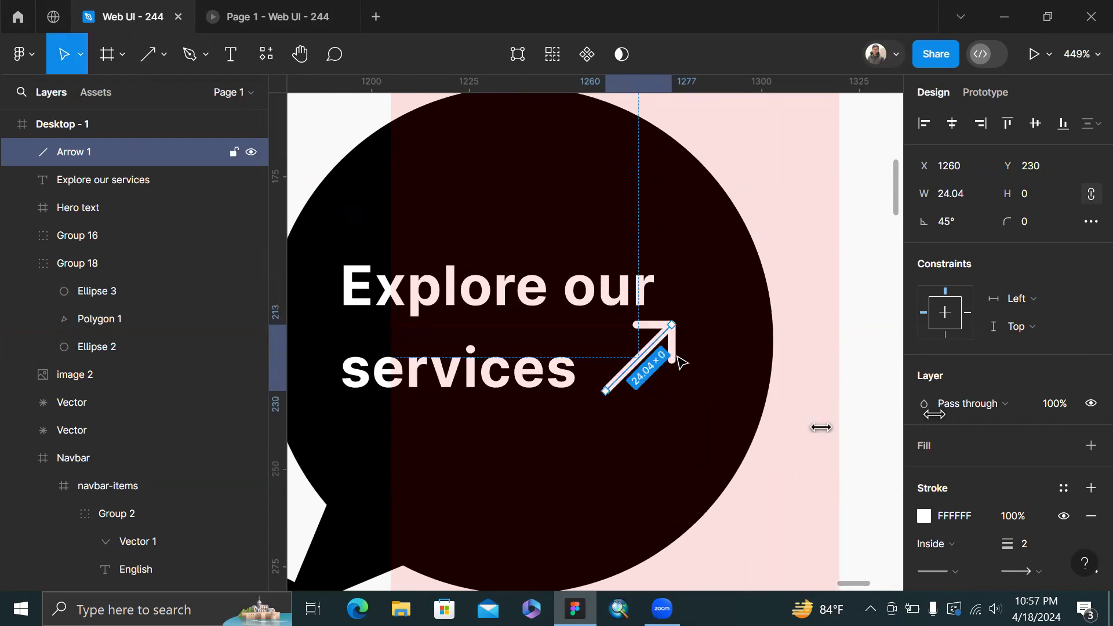
key("Delete")
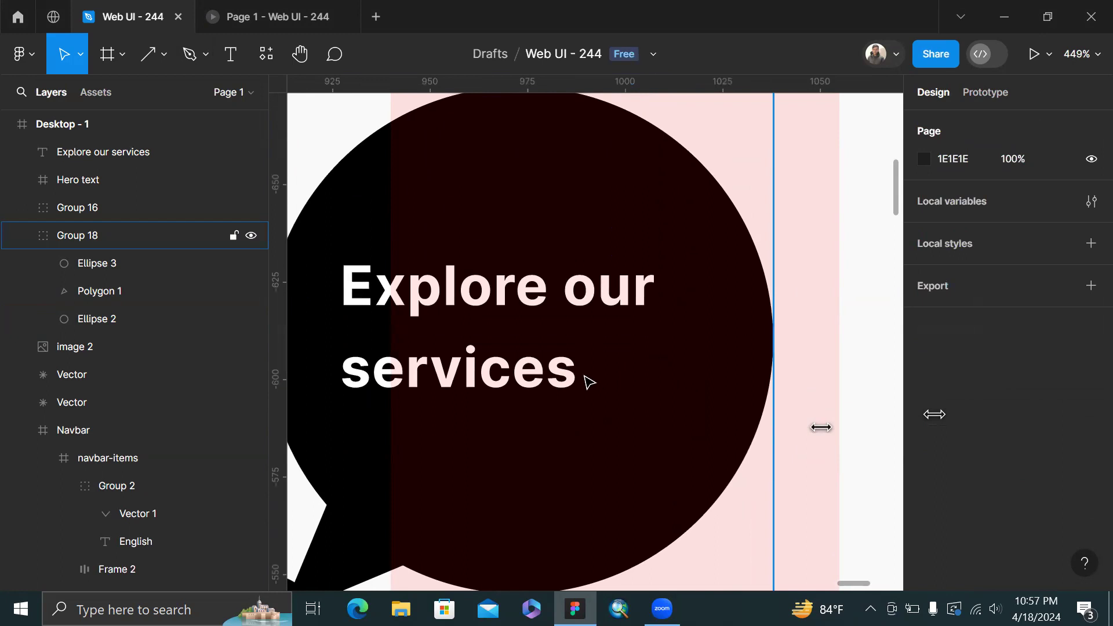
Run the Iconify plugin, search for "arrows" and look through the first three result pages for a diagonal arrow icon
left_click(276, 48)
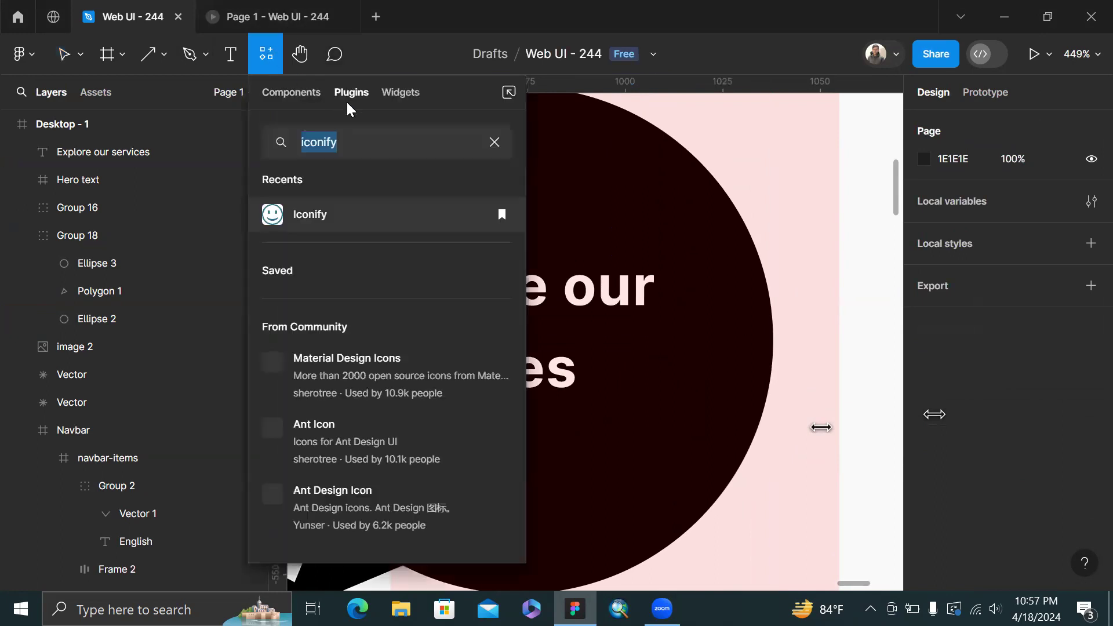
key("Return")
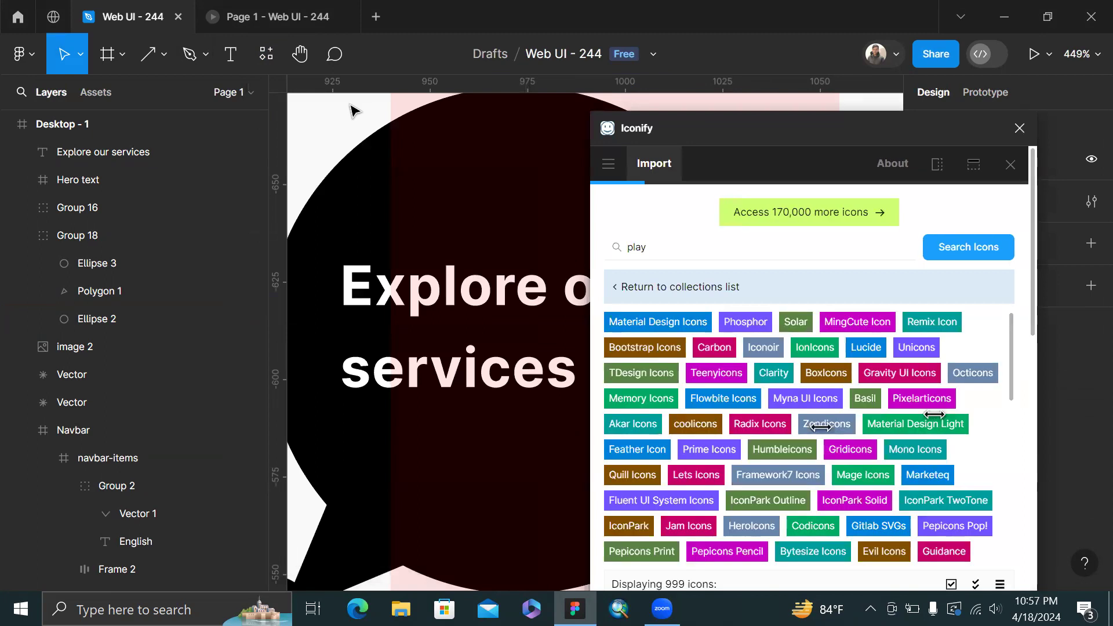
left_click(676, 243)
key("ctrl+a")
key("BackSpace")
type("arrows")
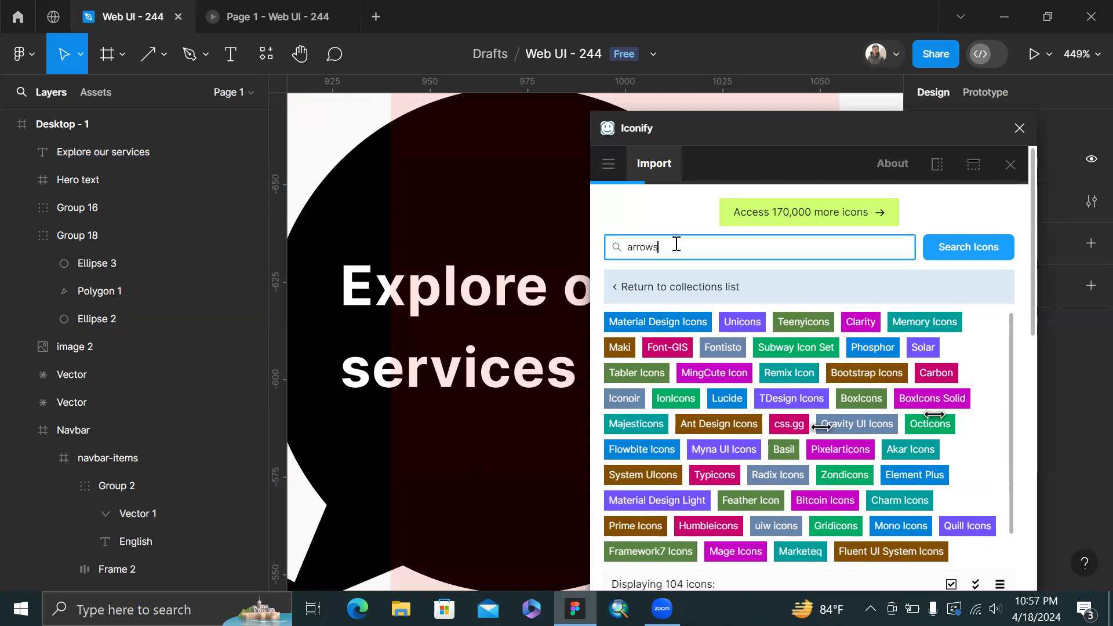
scroll(721, 287, "down", 7)
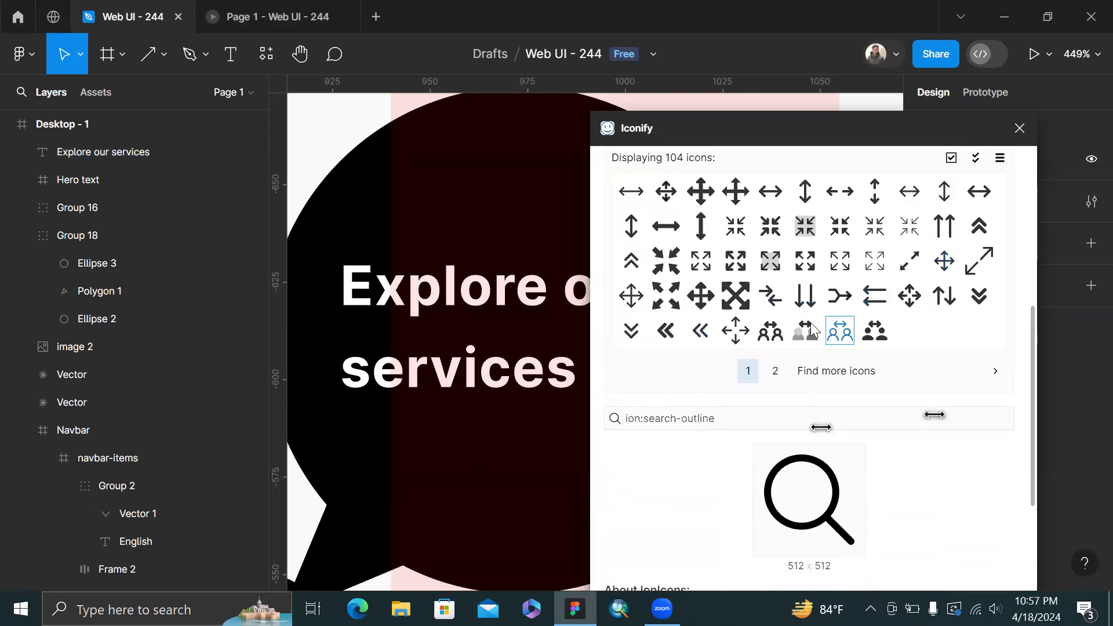
left_click(777, 372)
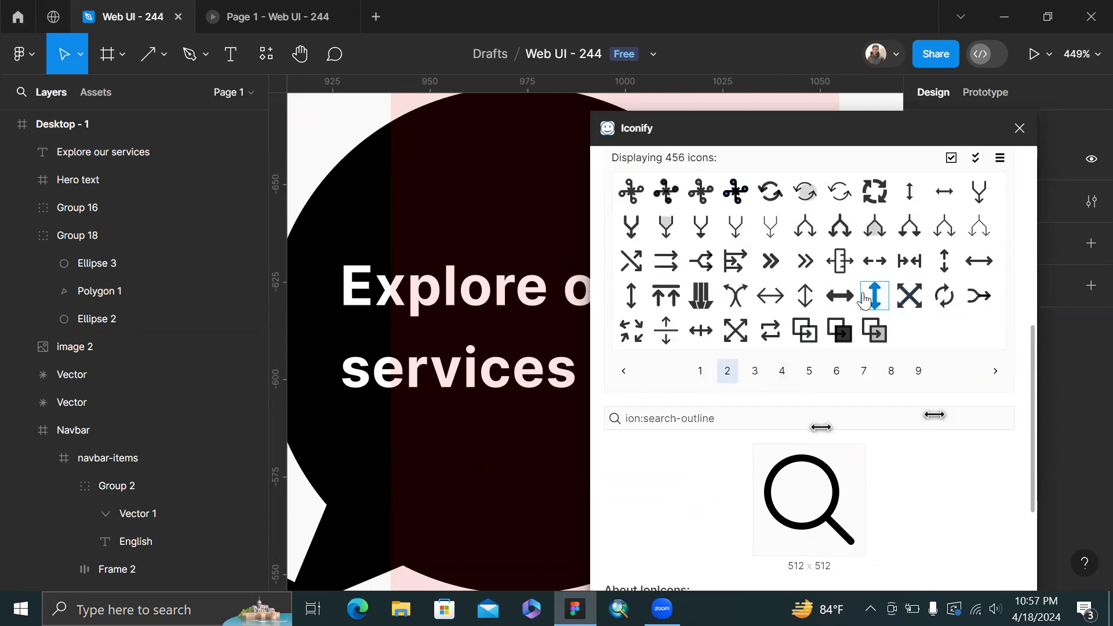
scroll(875, 295, "up", 1)
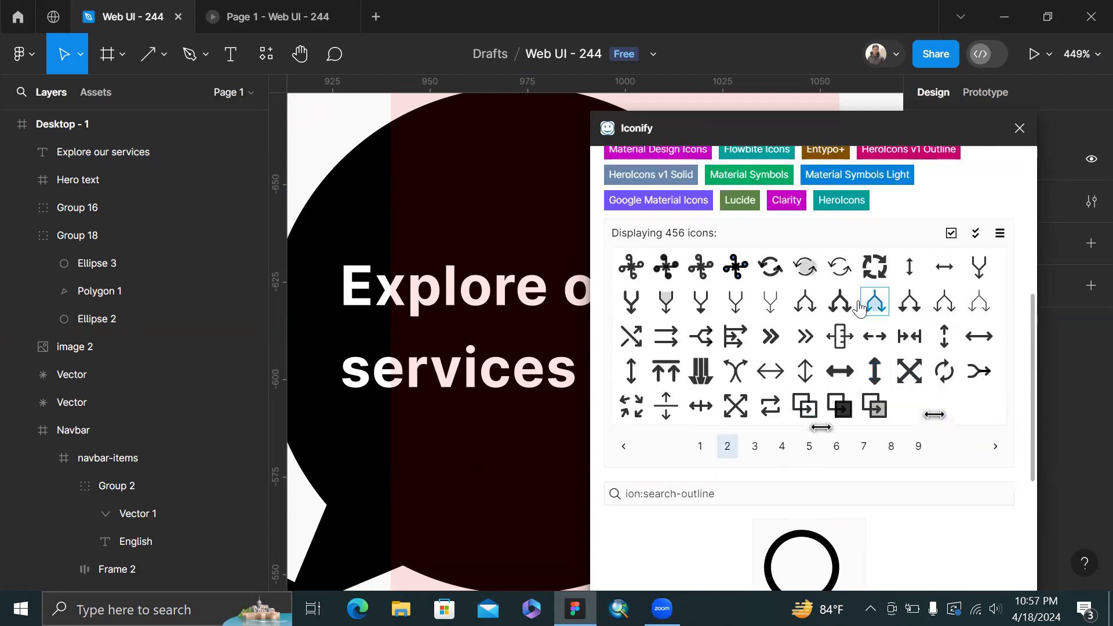
left_click(747, 454)
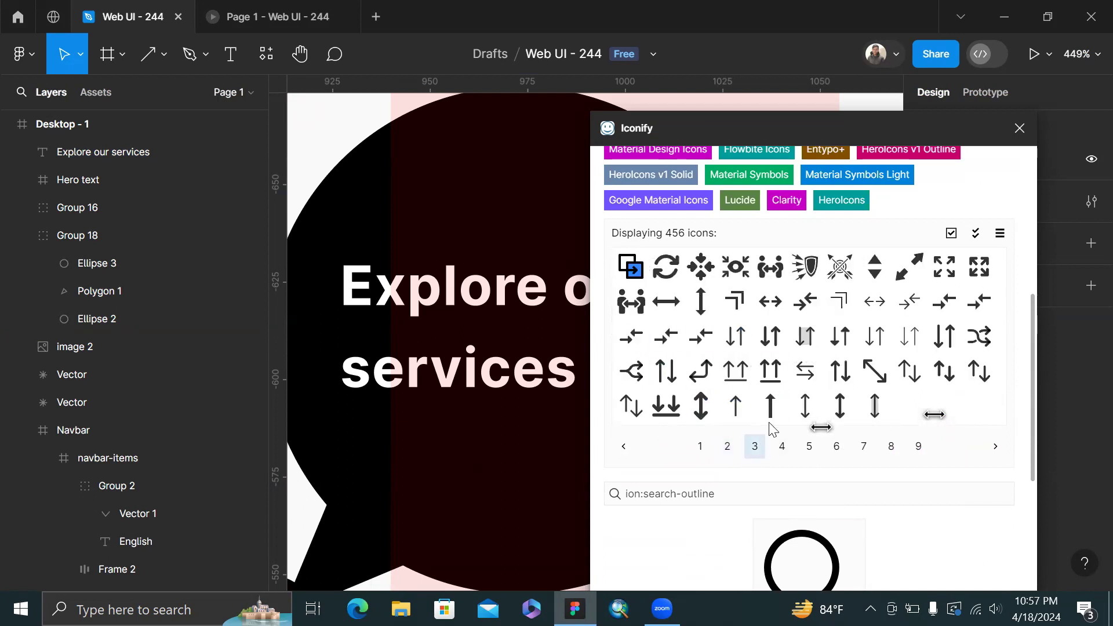
Search Iconify for "direction", import the wi:direction-up-left icon below the word "services" in the speech bubble, and close the plugin
scroll(767, 427, "up", 5)
double_click(702, 251)
type("direction")
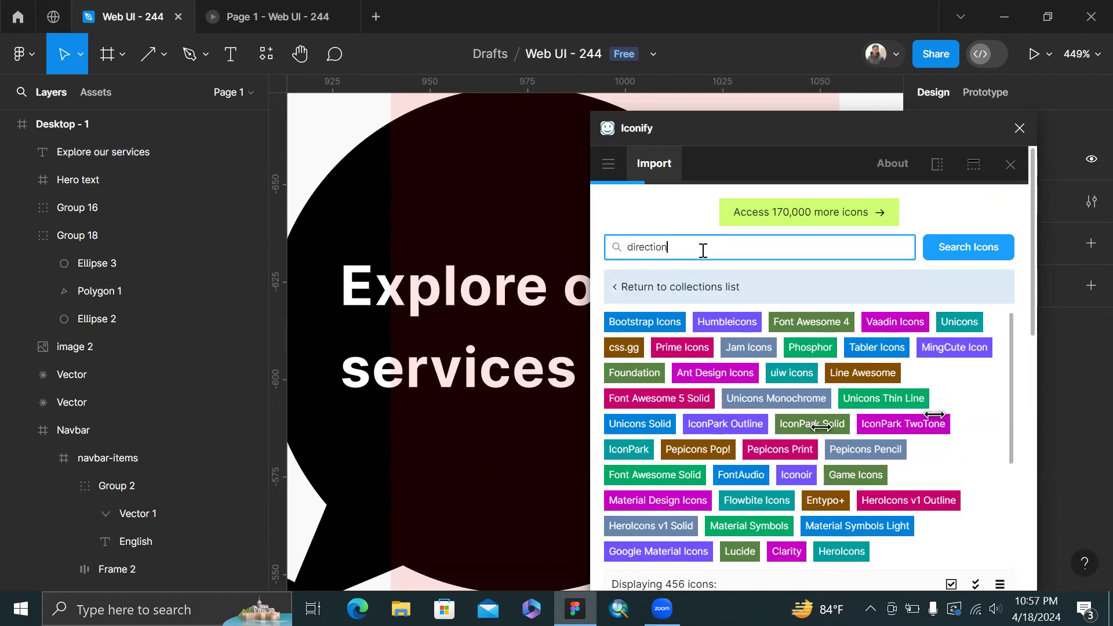
key("Return")
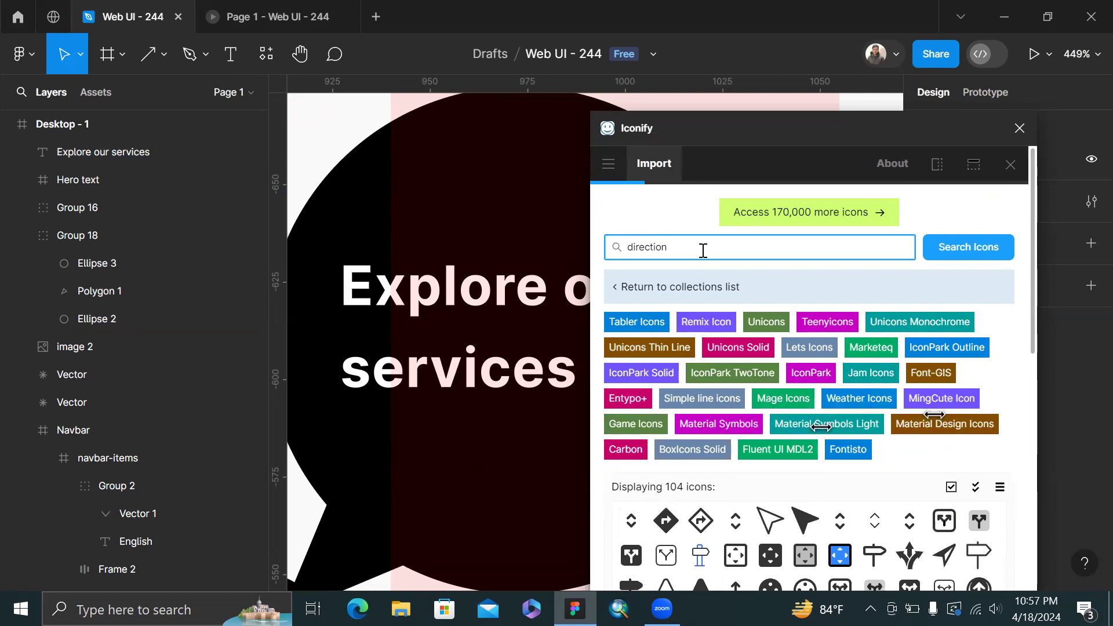
scroll(797, 515, "down", 3)
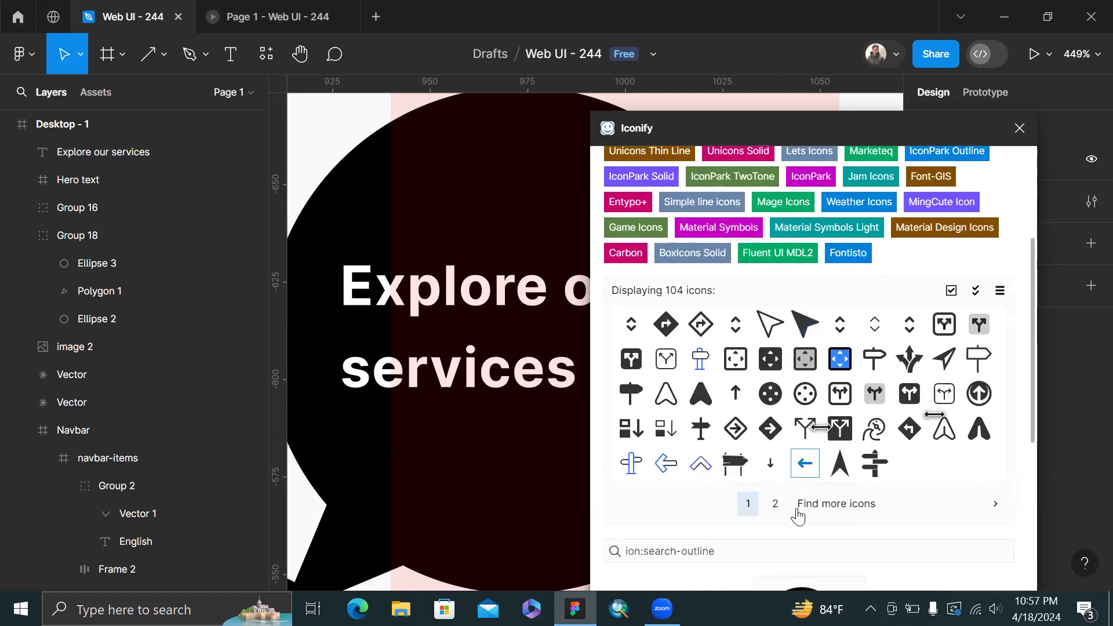
left_click(775, 503)
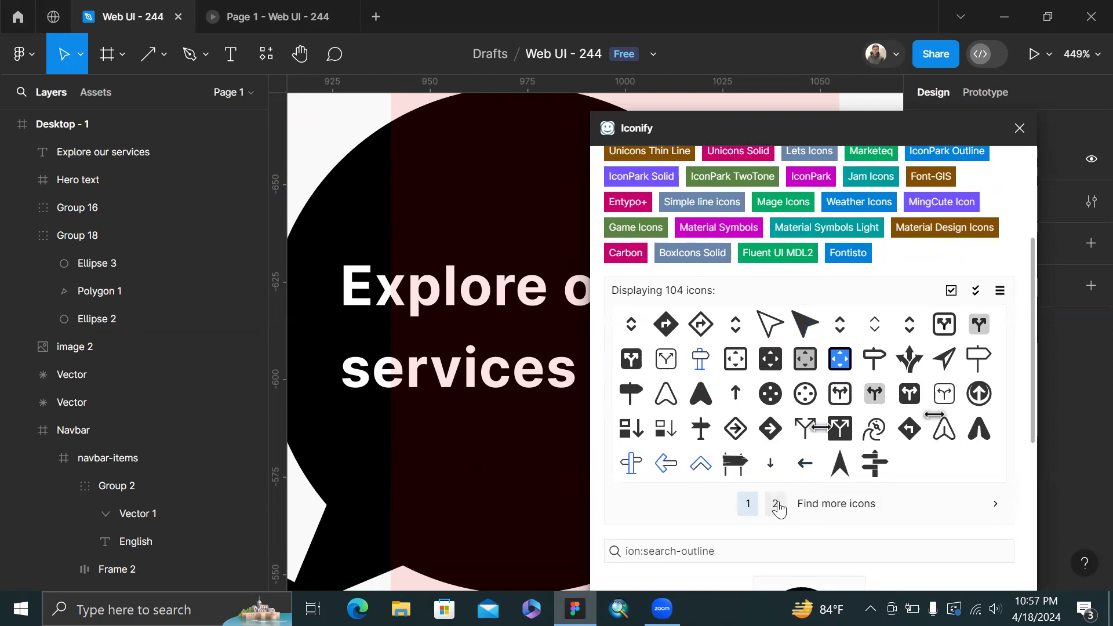
scroll(776, 510, "down", 1)
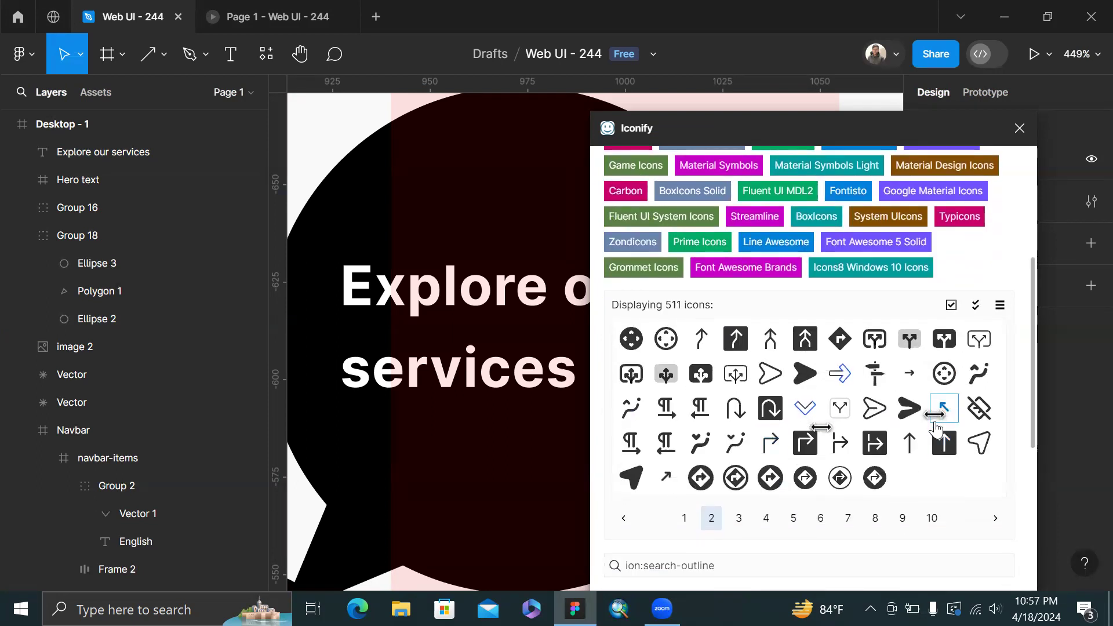
left_click_drag(943, 409, 496, 434)
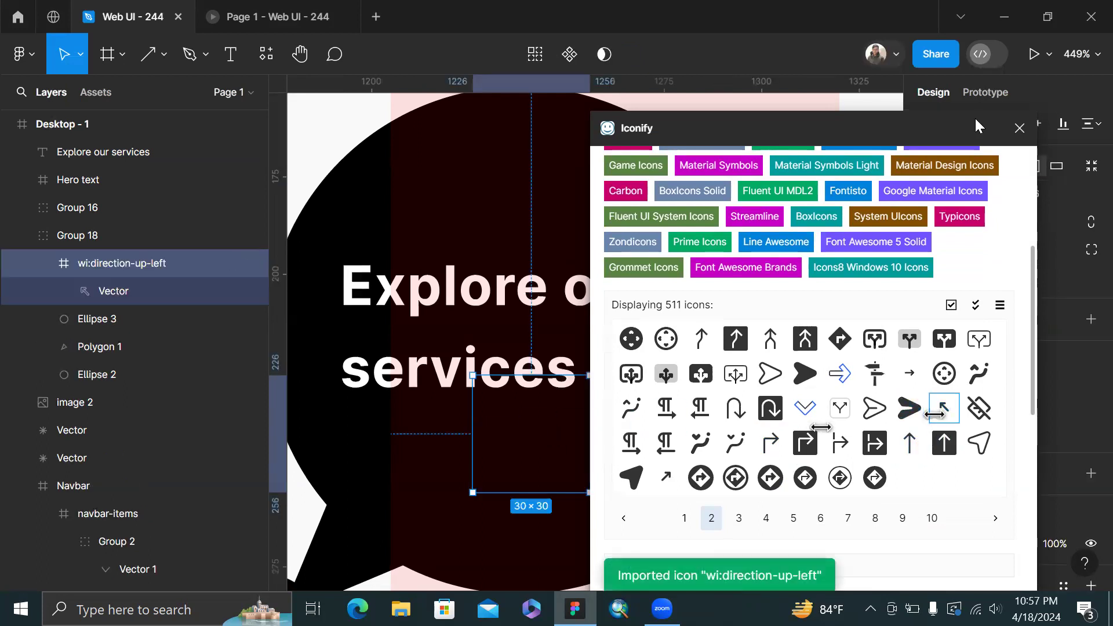
left_click(1015, 129)
Recolour the imported arrow icon to white (FFFFFF)
scroll(985, 348, "down", 2)
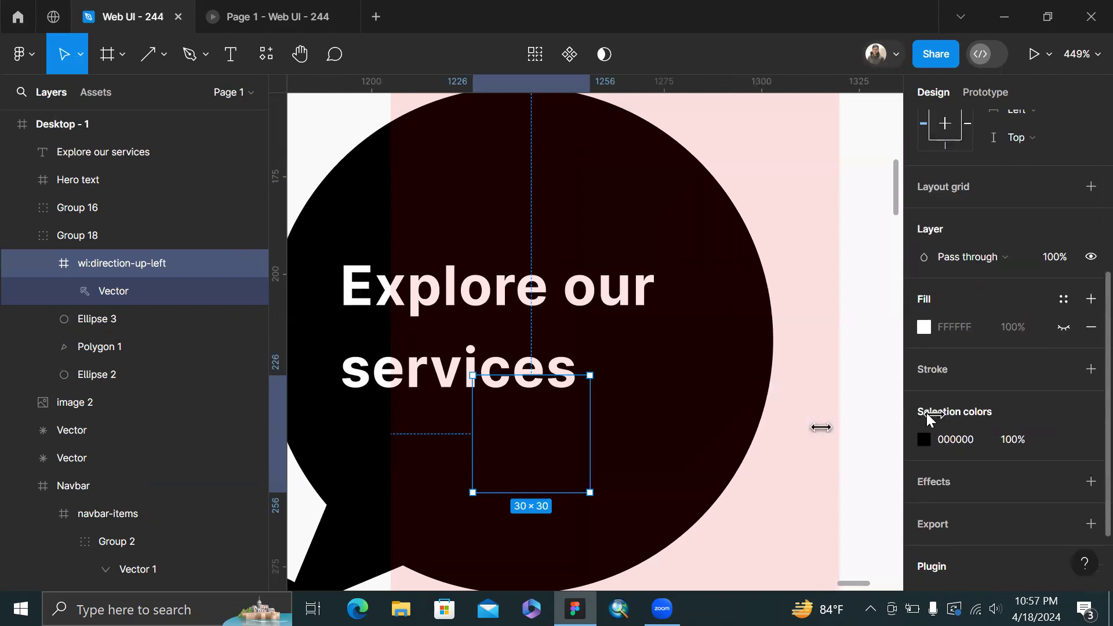
left_click(923, 439)
left_click_drag(755, 186, 585, 65)
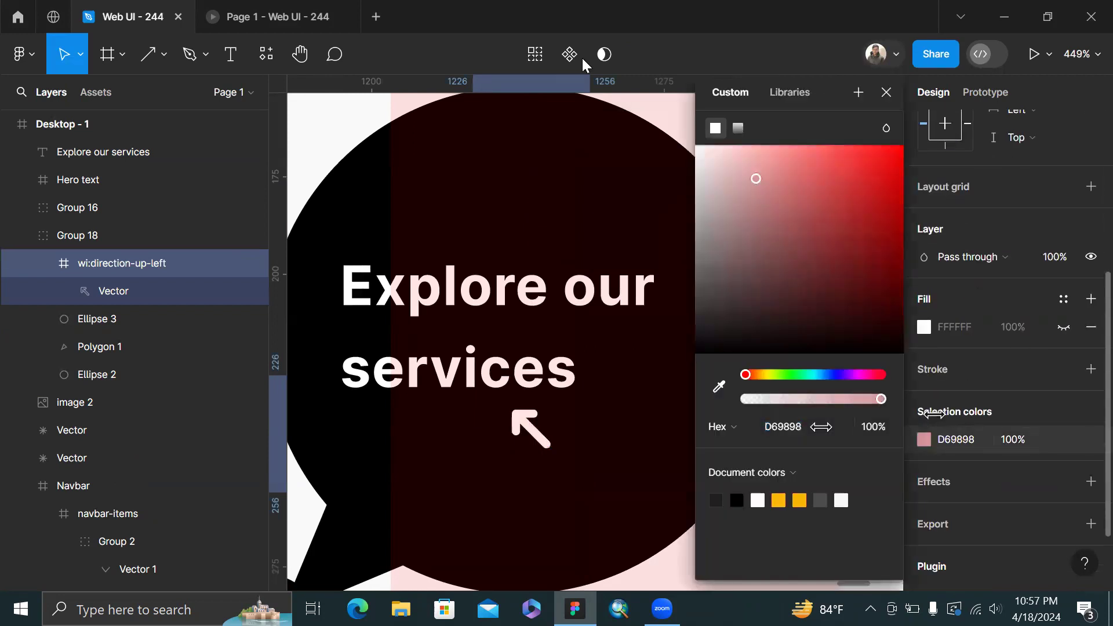
left_click(885, 93)
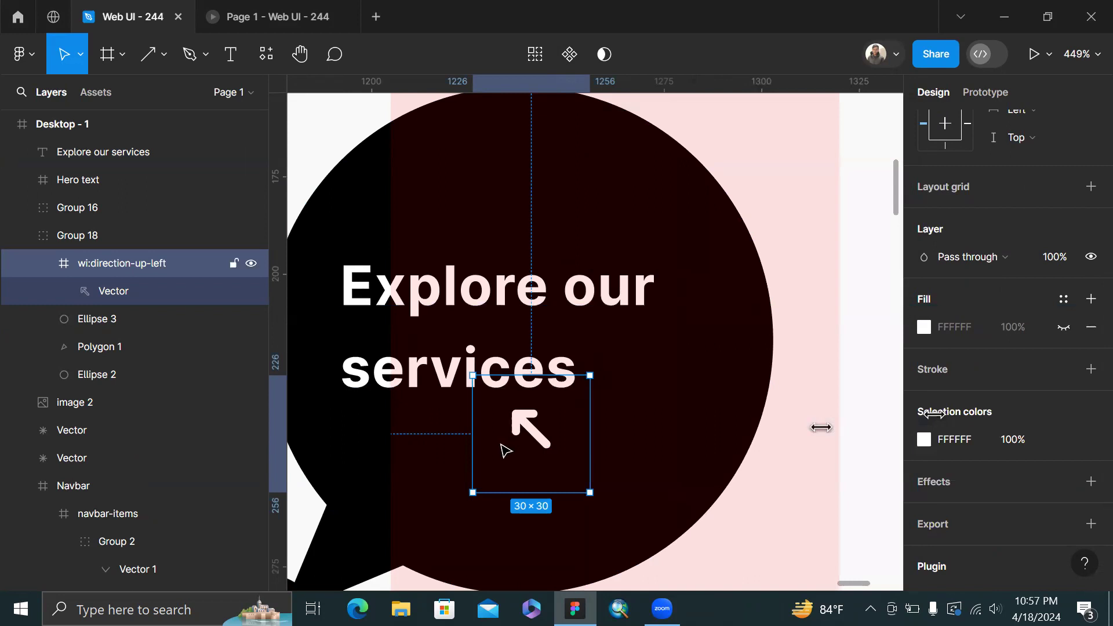
scroll(567, 431, "up", 1)
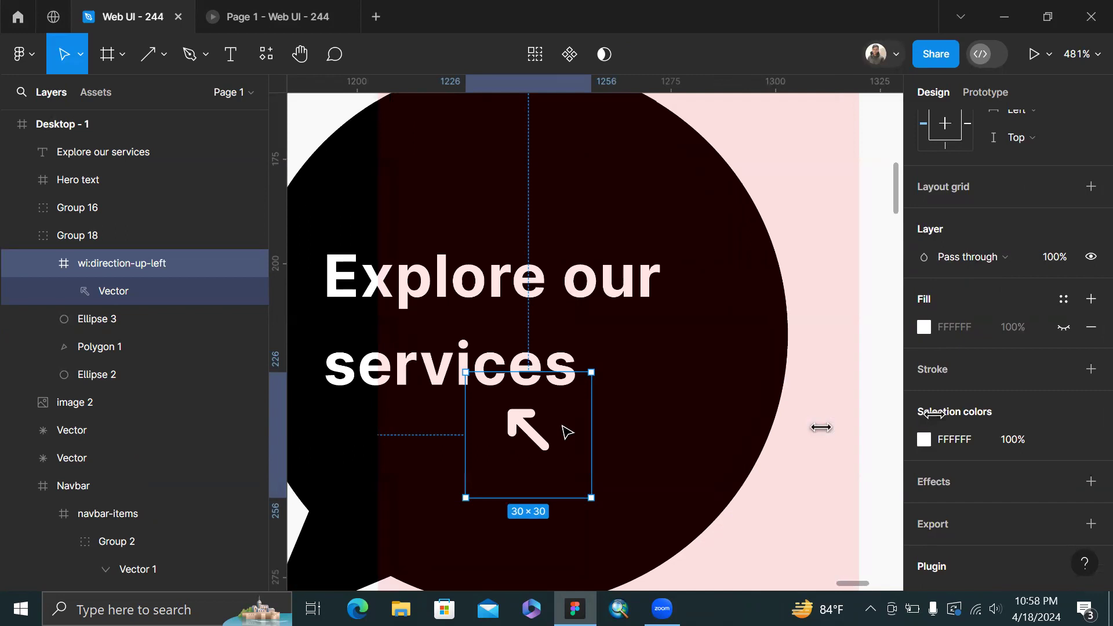
key("ctrl+shift+h")
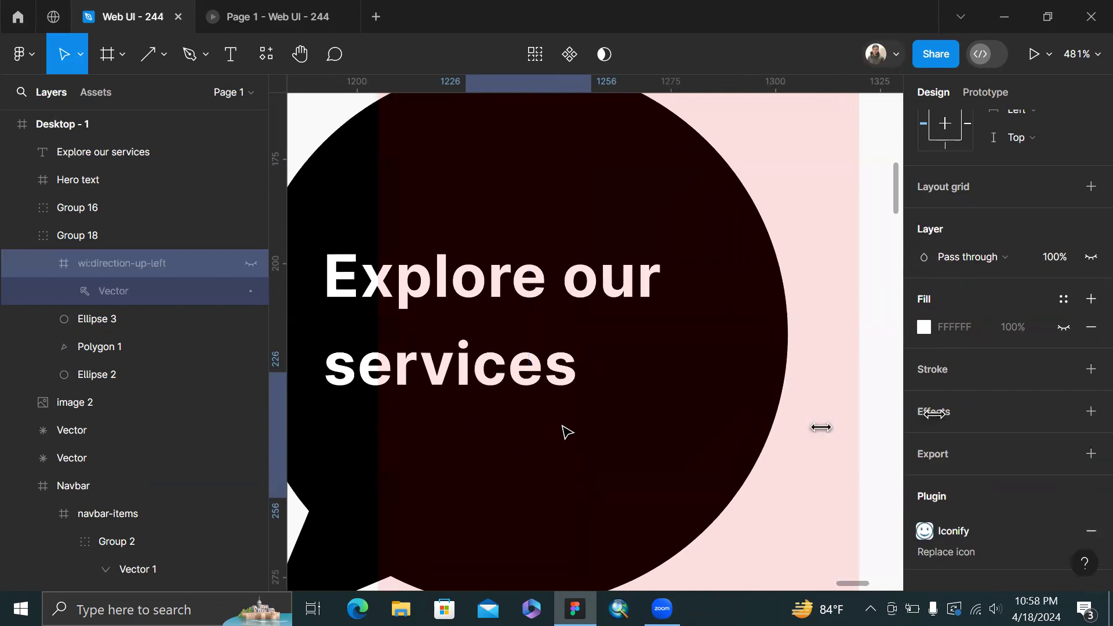
key("ctrl+shift+h")
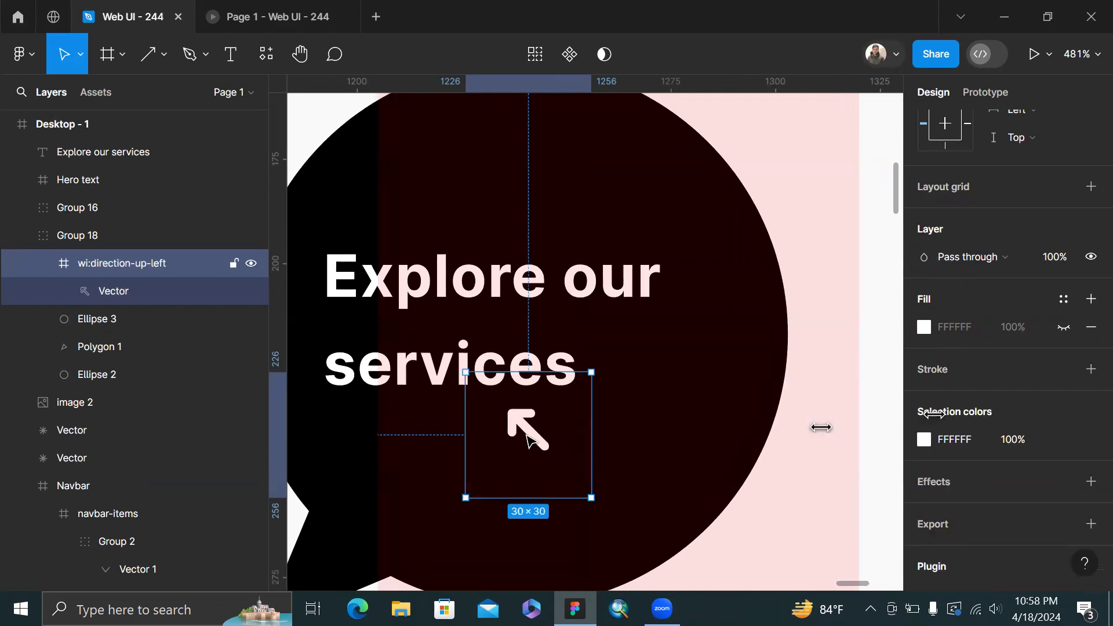
right_click(527, 439)
scroll(559, 438, "down", 1)
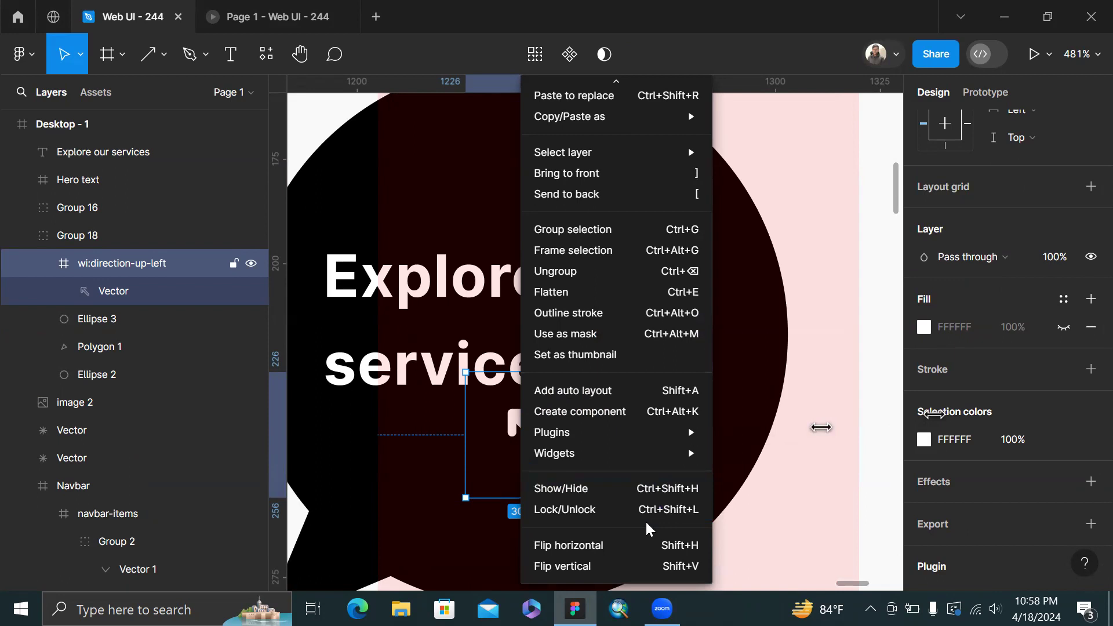
key("Escape")
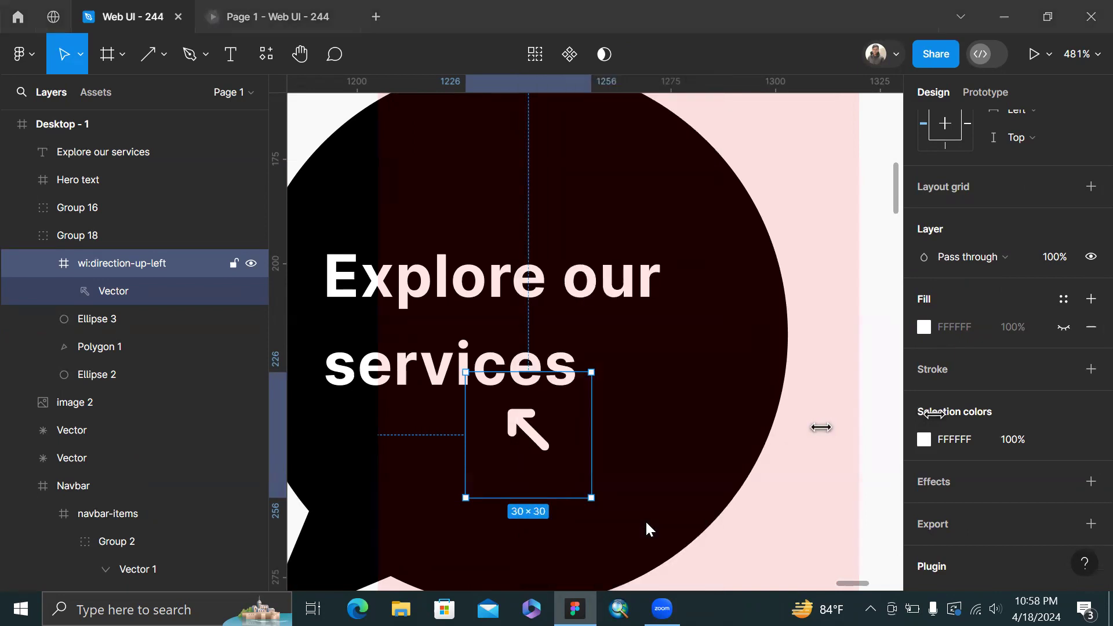
Flip the arrow icon horizontally so it points up and right, and move it beside the word "services"
right_click(546, 452)
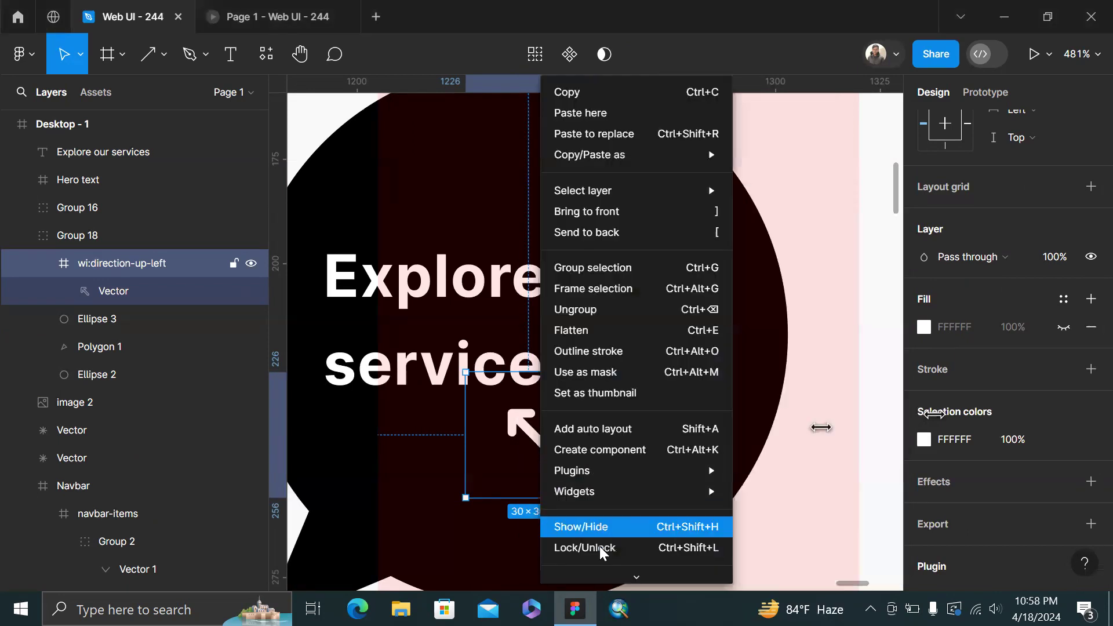
mouse_move(639, 575)
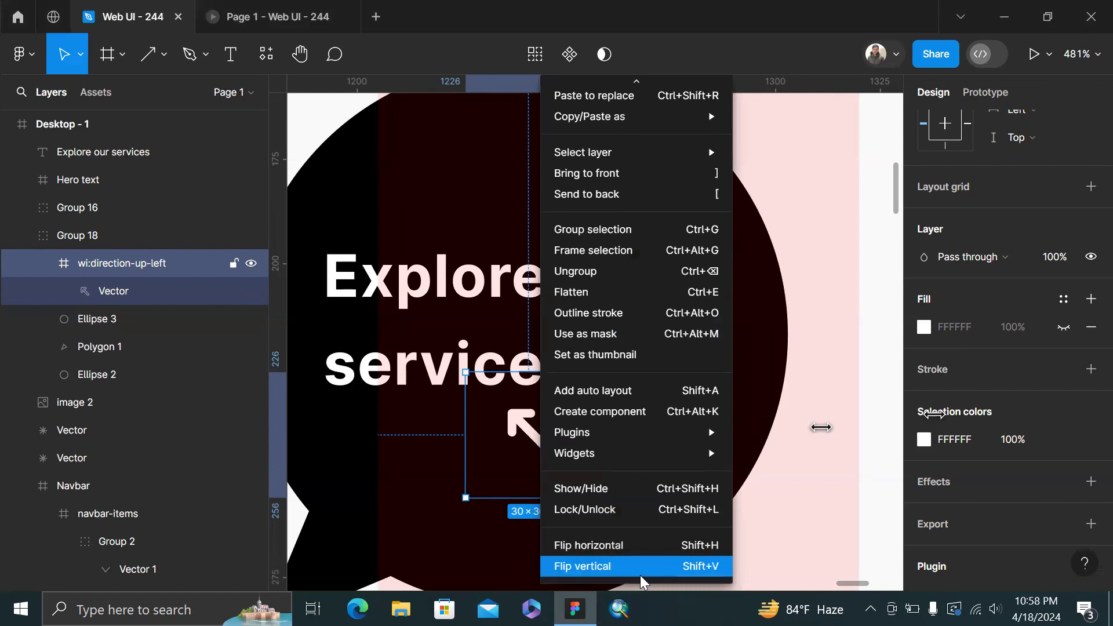
left_click(648, 550)
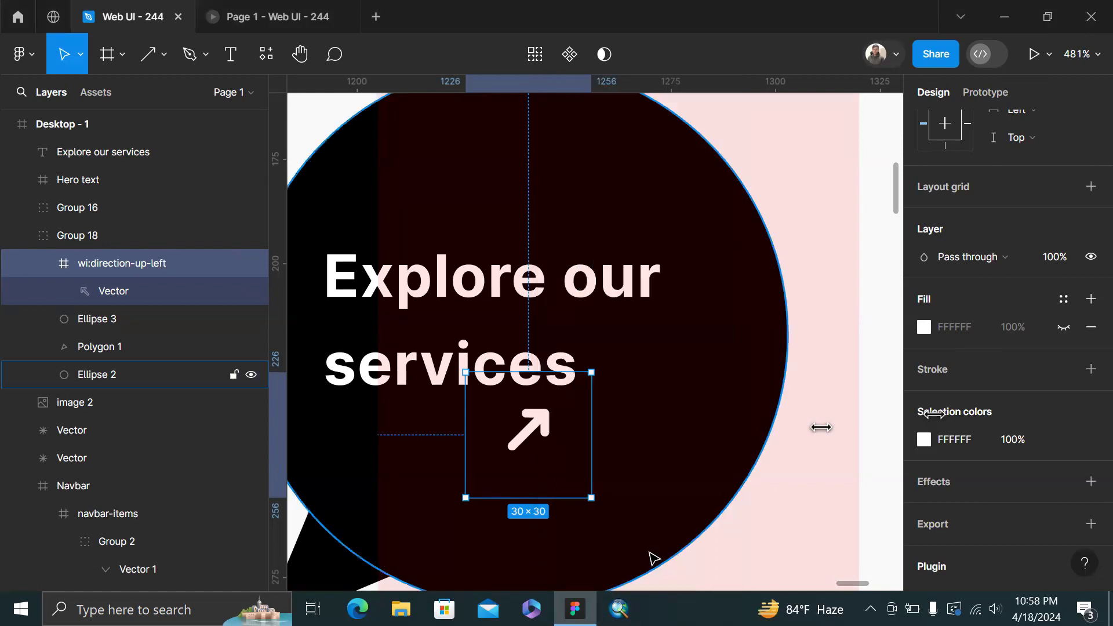
left_click(649, 556)
left_click_drag(560, 431, 636, 369)
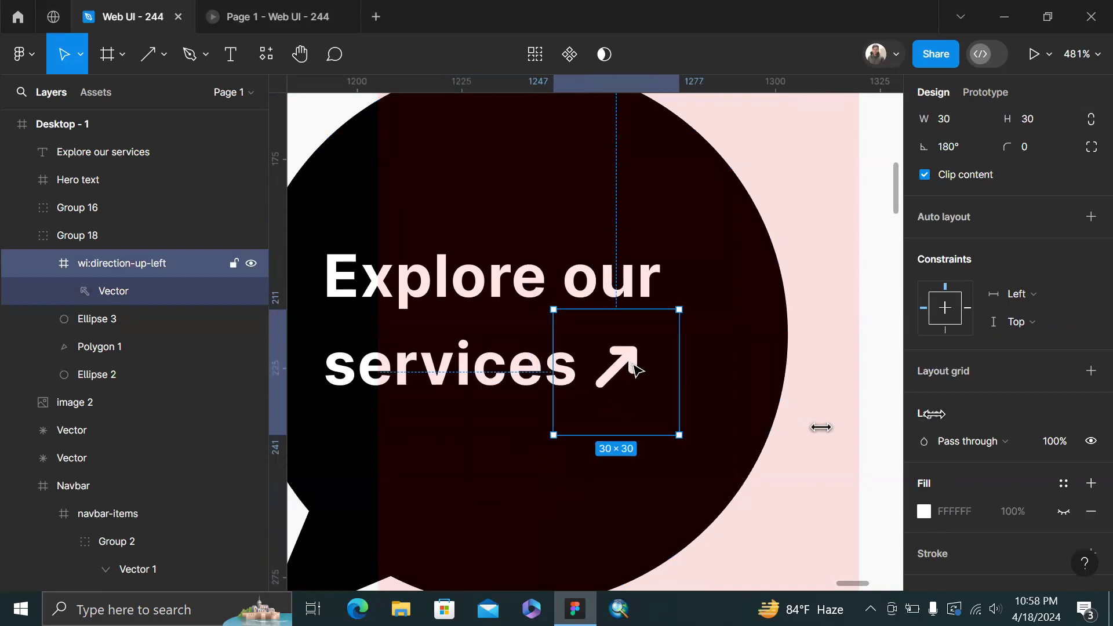
Scale the arrow icon up to 37 × 37 and shift it to X 1283, Y 206
key("k")
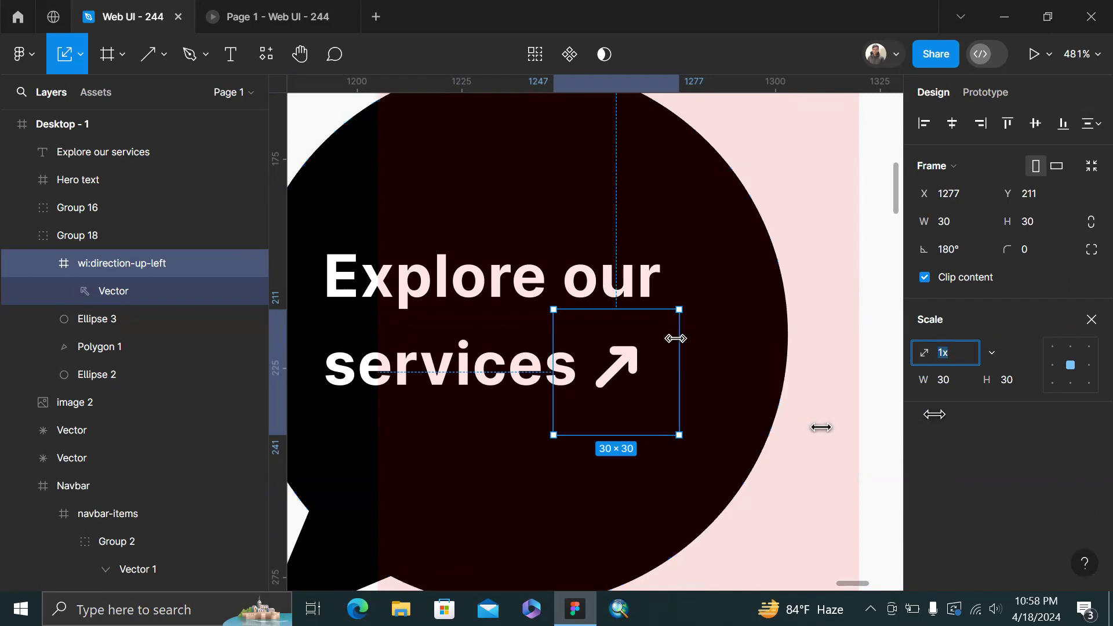
left_click_drag(678, 338, 706, 338)
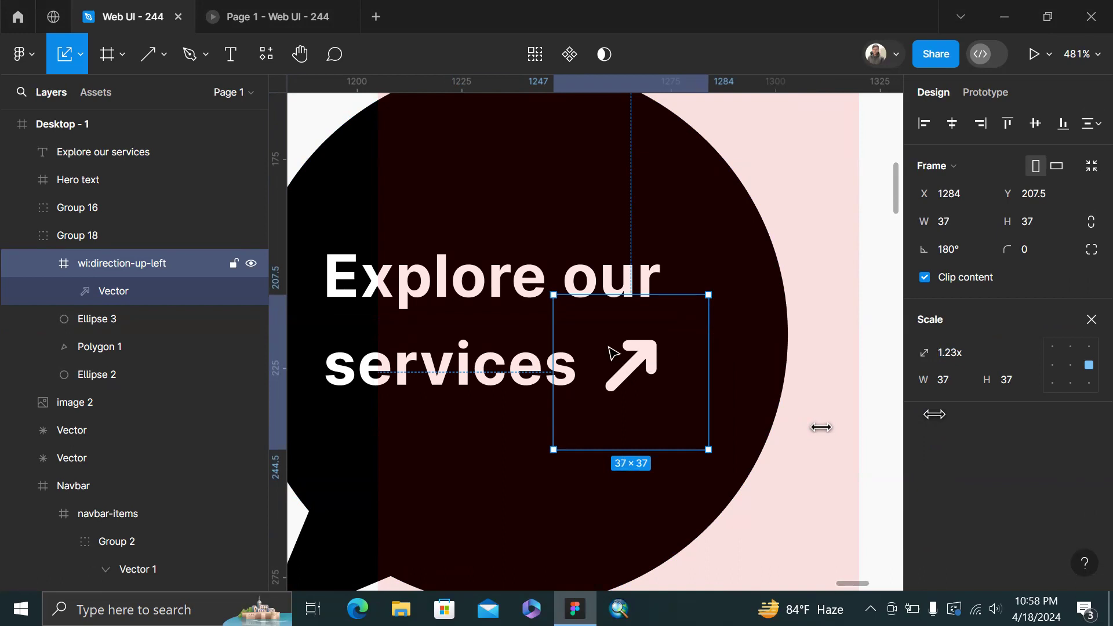
left_click(873, 325)
double_click(651, 378)
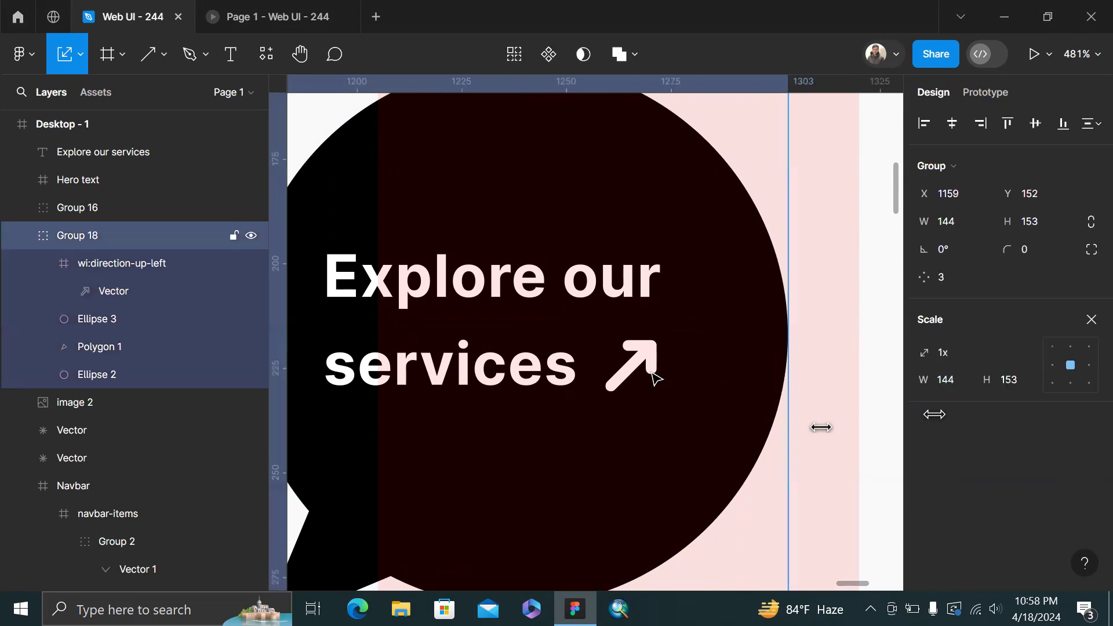
mouse_move(642, 364)
left_mouse_down()
mouse_move(626, 335)
mouse_move(637, 362)
left_mouse_up()
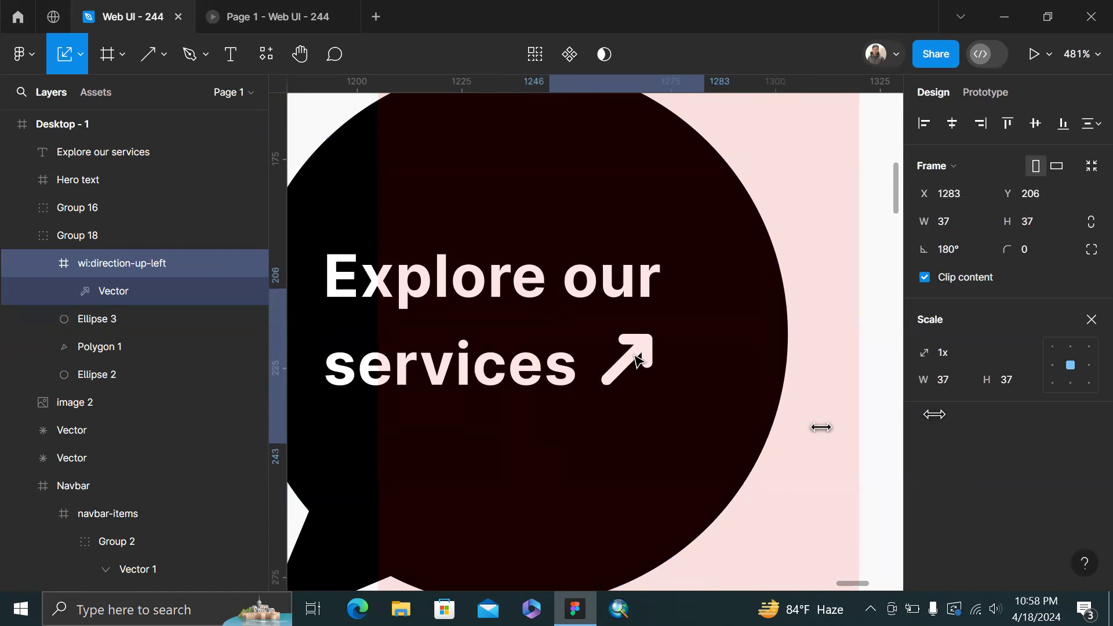
Capitalise the second line of the bubble label so it reads "Explore our Services"
double_click(387, 374)
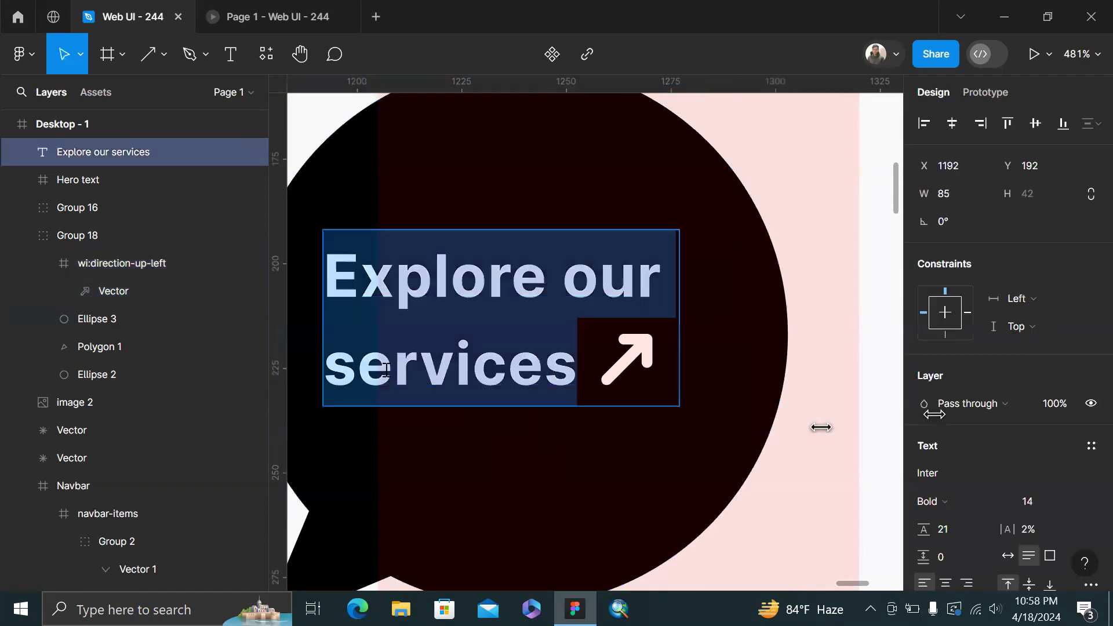
left_click(363, 367)
key("BackSpace")
type("S")
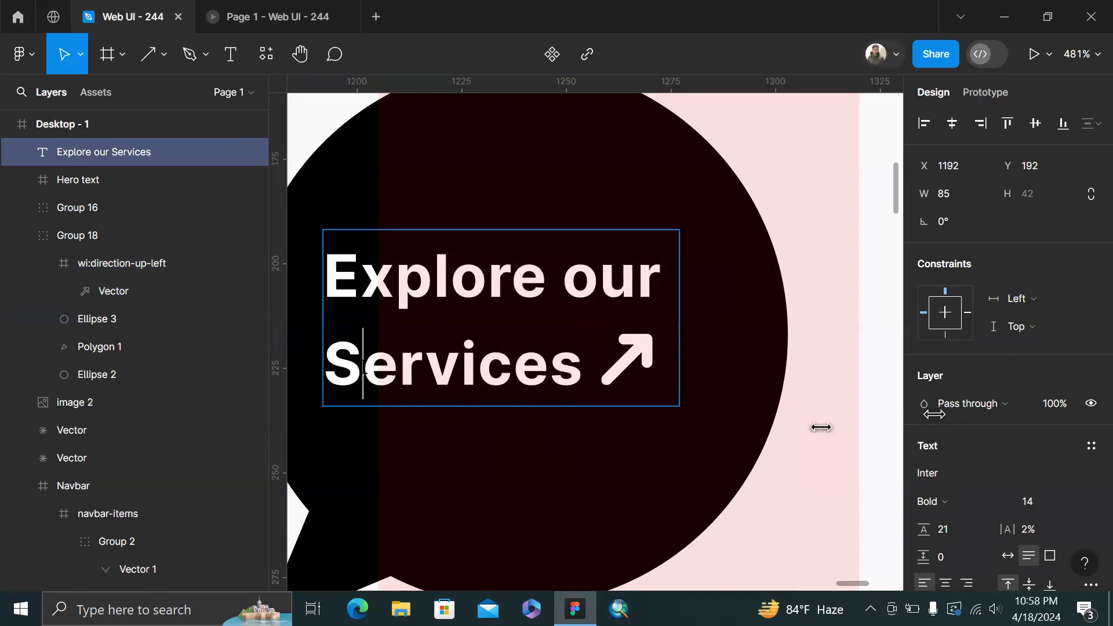
key("Escape")
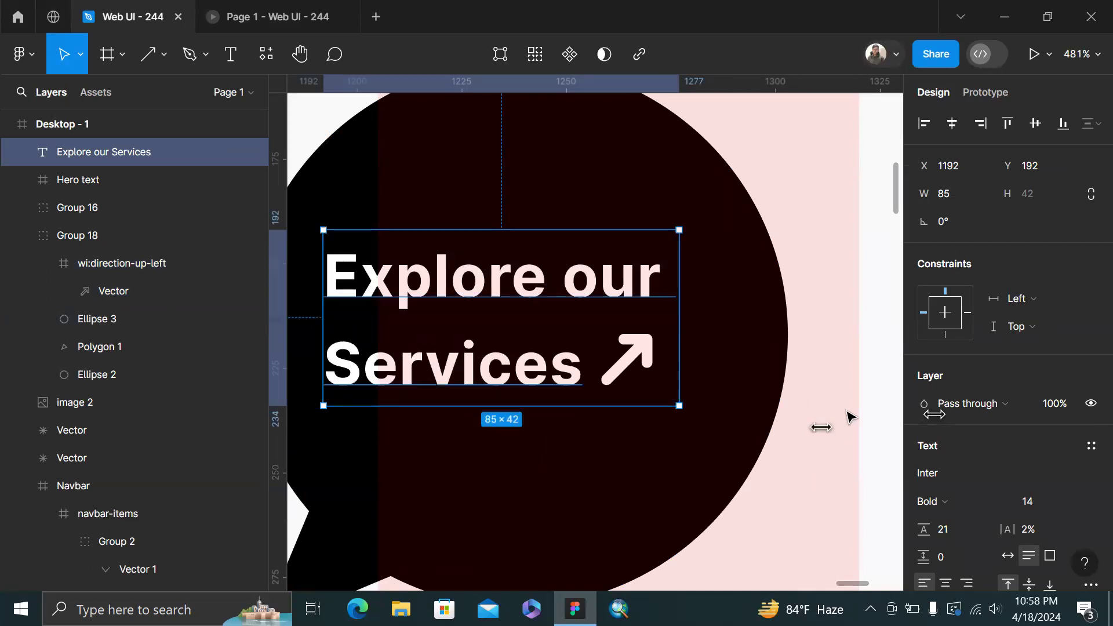
Group the "Explore our Services" label with the speech bubble shapes and arrow icon
scroll(718, 313, "down", 5)
left_click(800, 329)
scroll(807, 328, "down", 3)
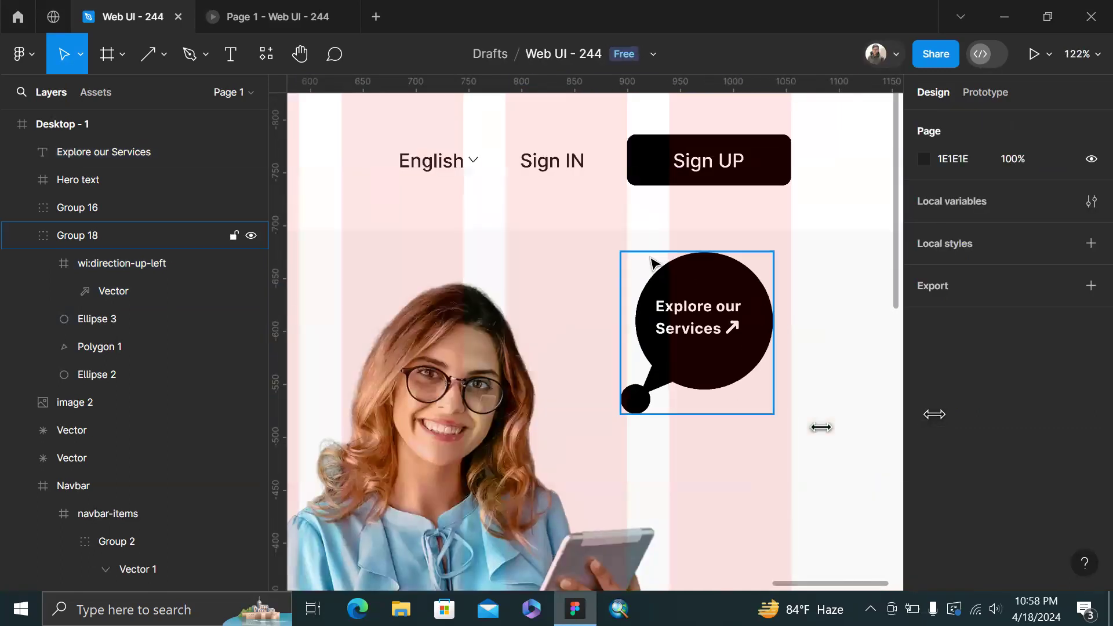
left_click_drag(623, 252, 688, 349)
key("ctrl+g")
left_click(669, 299, "ctrl")
scroll(669, 300, "down", 3)
key("ctrl+z")
Lock the image 2 layer holding the woman's photo
left_click(618, 251)
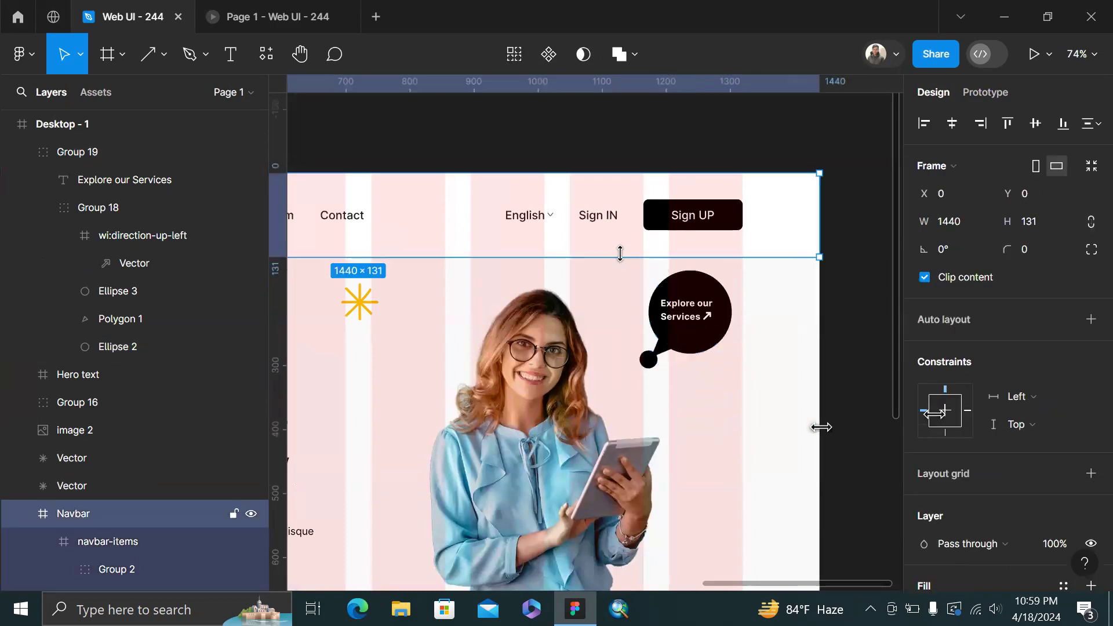
left_click(603, 295)
left_click(234, 431)
left_click(600, 268)
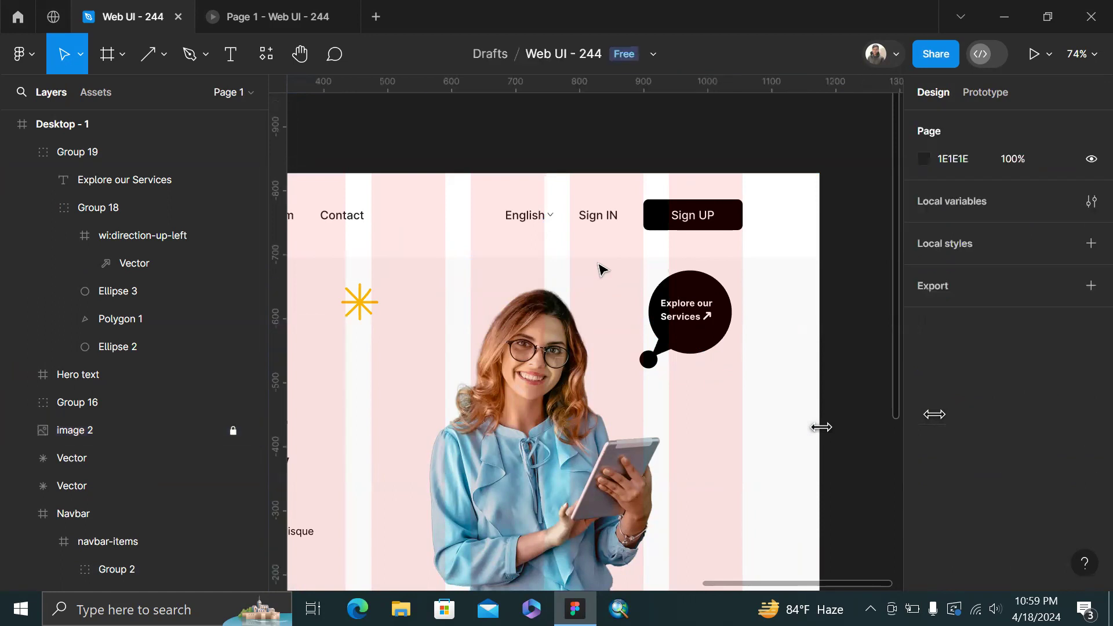
Group the whole speech bubble button again and rename the group "Explore BTN"
left_click(641, 273)
key("ctrl+g")
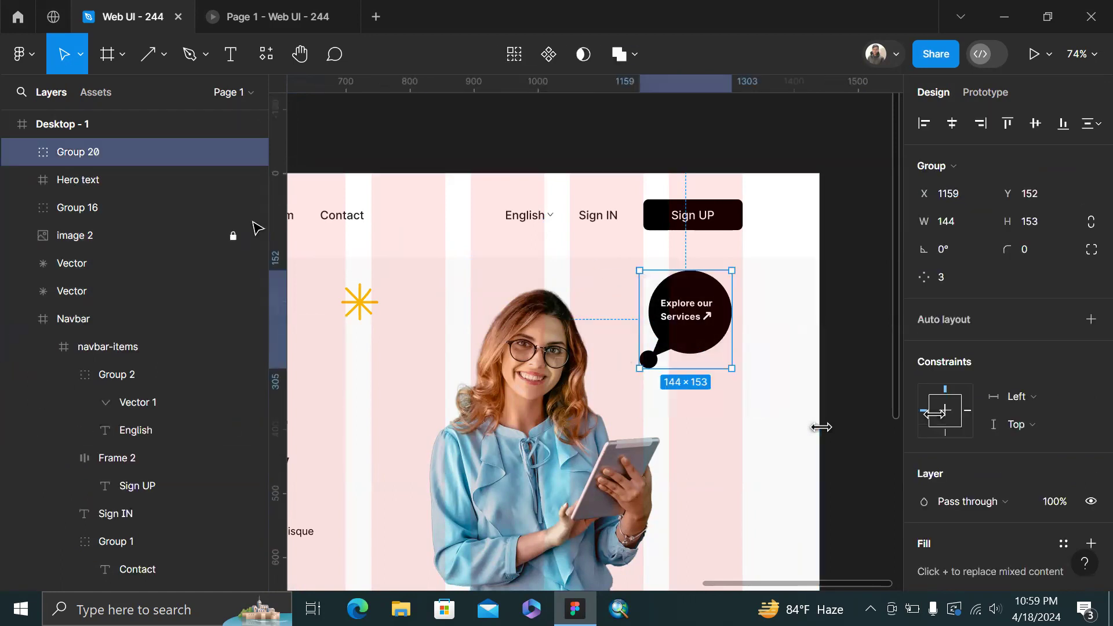
double_click(92, 154)
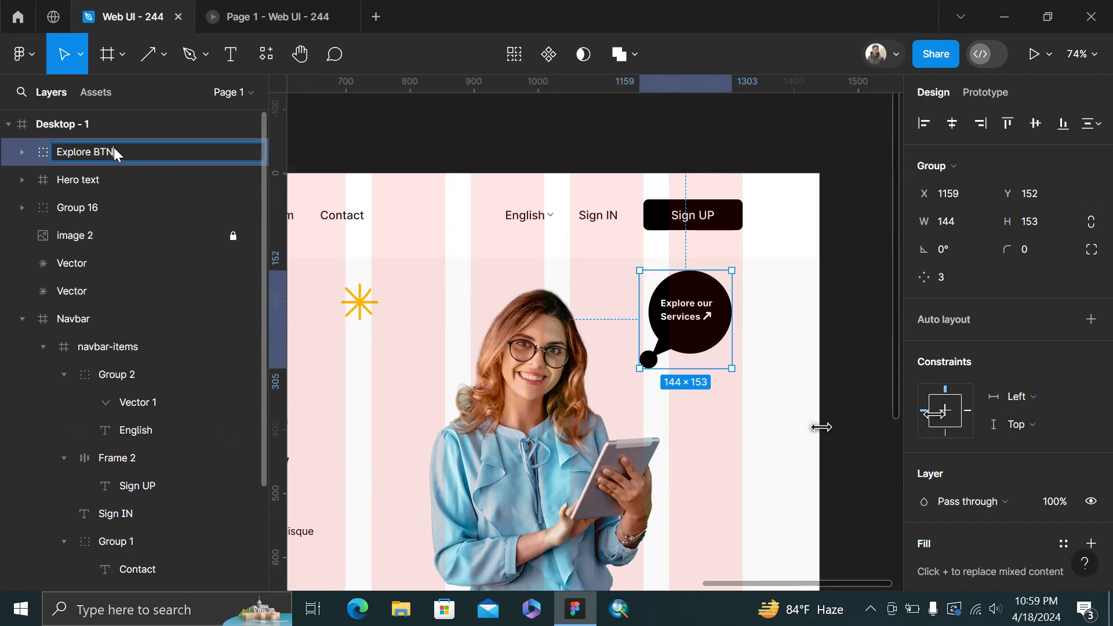
key("Return")
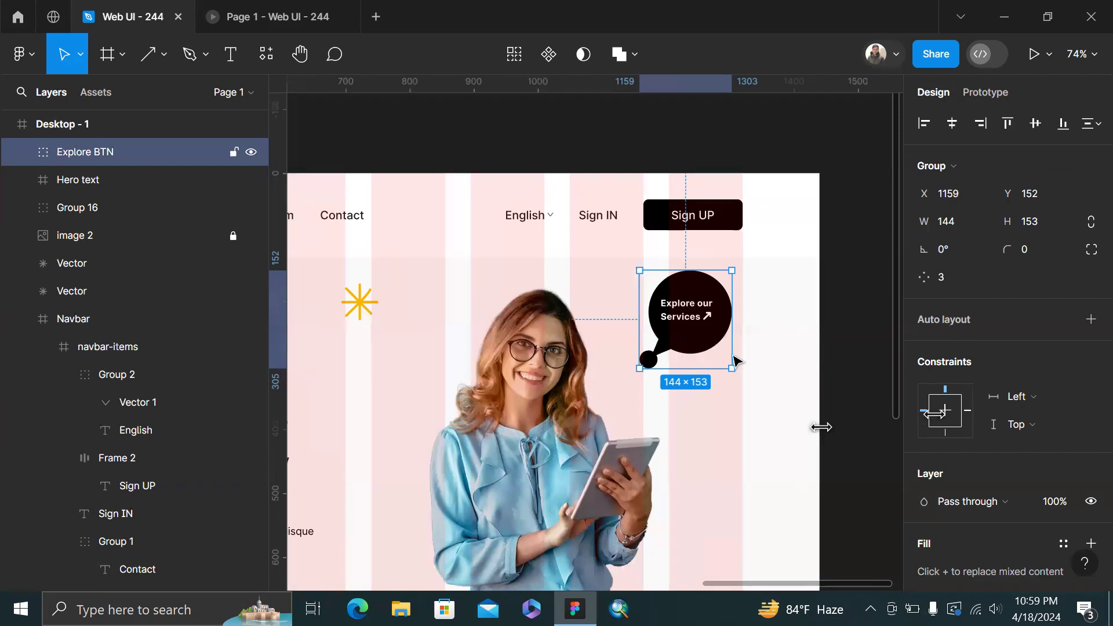
Review the landing page in the prototype preview, from the navbar and speech bubble down to the Insight card
left_click(783, 373)
left_click(289, 7)
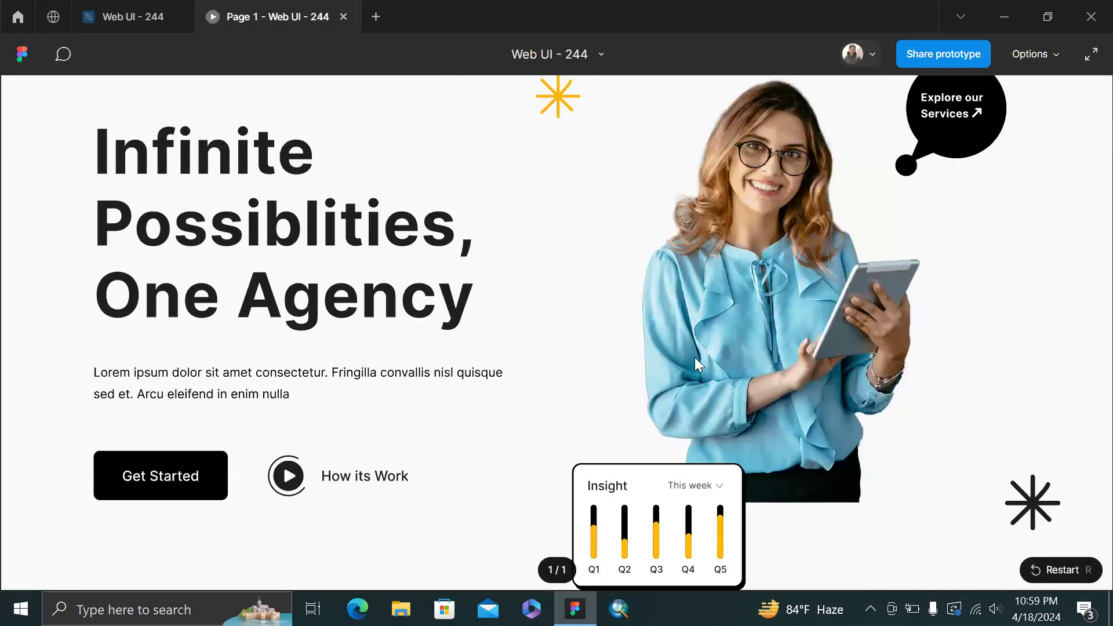
scroll(694, 357, "up", 2)
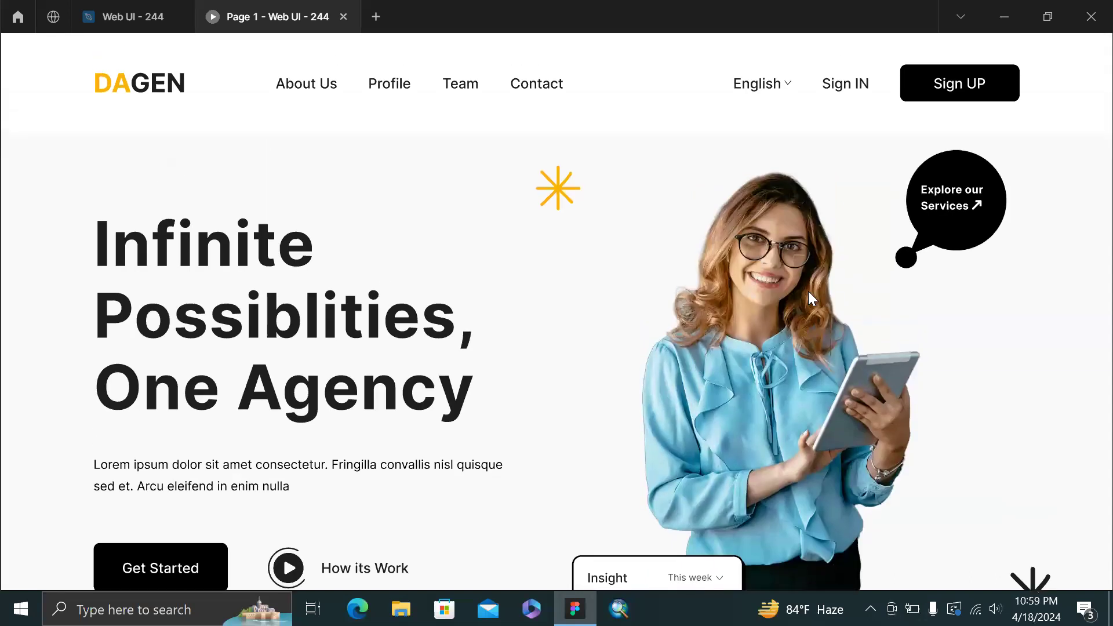
scroll(901, 285, "down", 1)
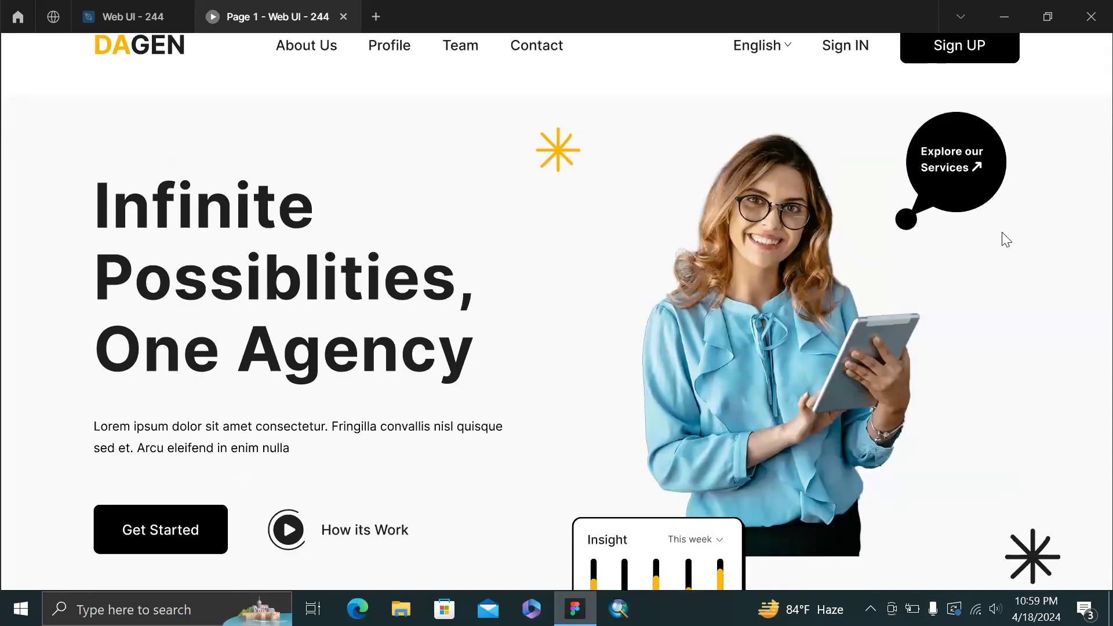
scroll(1006, 239, "down", 2)
scroll(1003, 234, "down", 3)
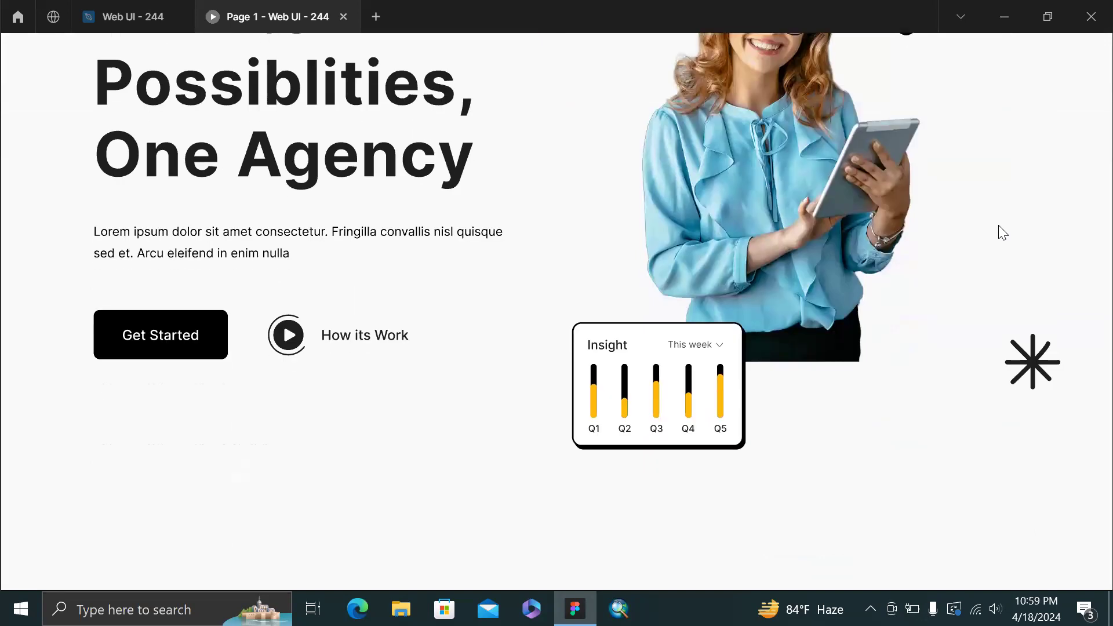
Change the fill of the hero section's Lorem ipsum paragraph to dark grey 3F3F3F
scroll(1002, 232, "up", 5)
scroll(1002, 232, "down", 2)
left_click(133, 17)
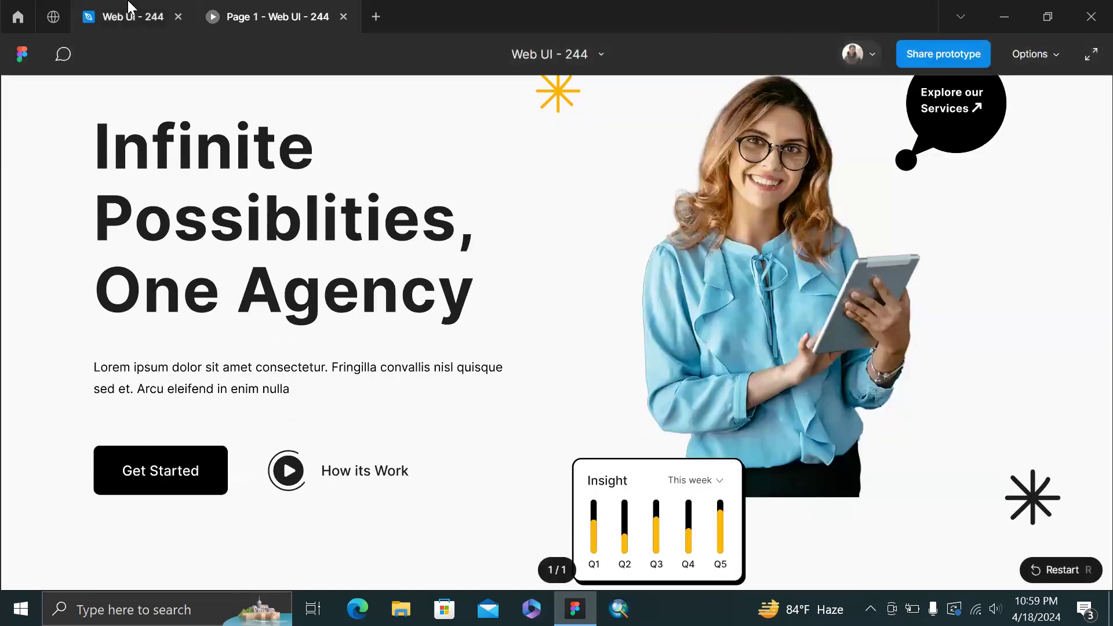
scroll(626, 291, "down", 4)
scroll(626, 290, "left", 7)
scroll(626, 290, "down", 2)
scroll(608, 287, "right", 1)
scroll(586, 295, "right", 4)
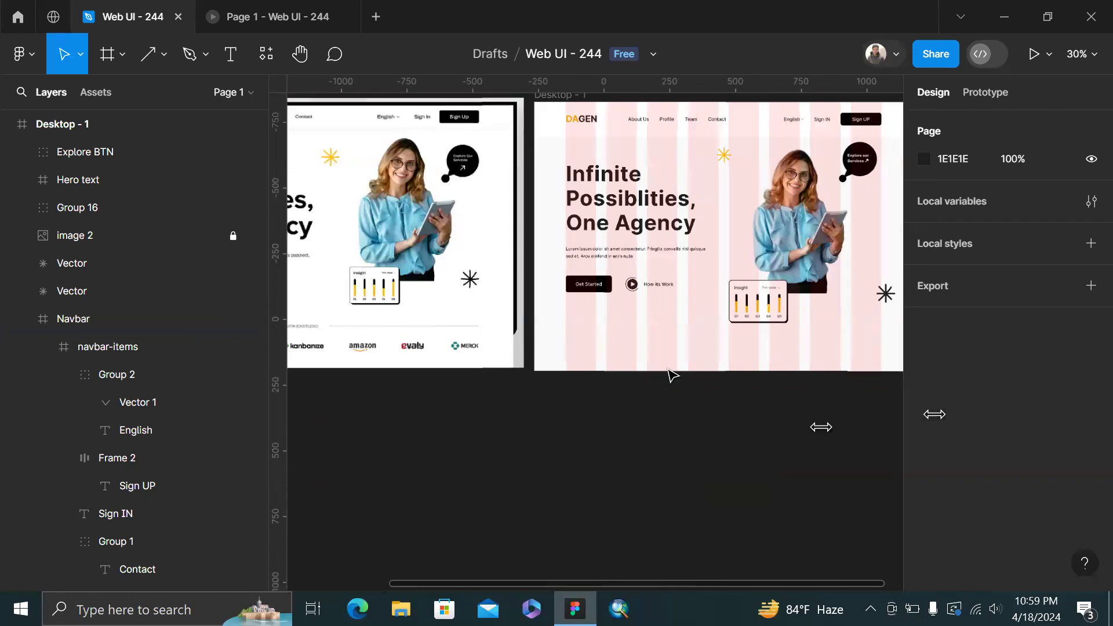
left_click(700, 355)
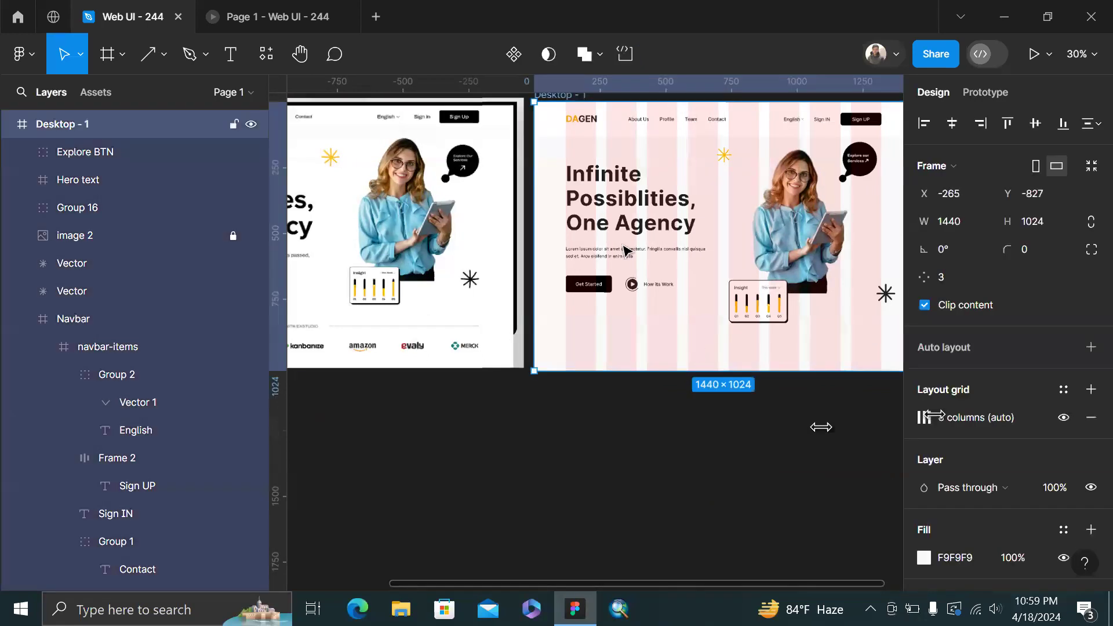
left_click(609, 262)
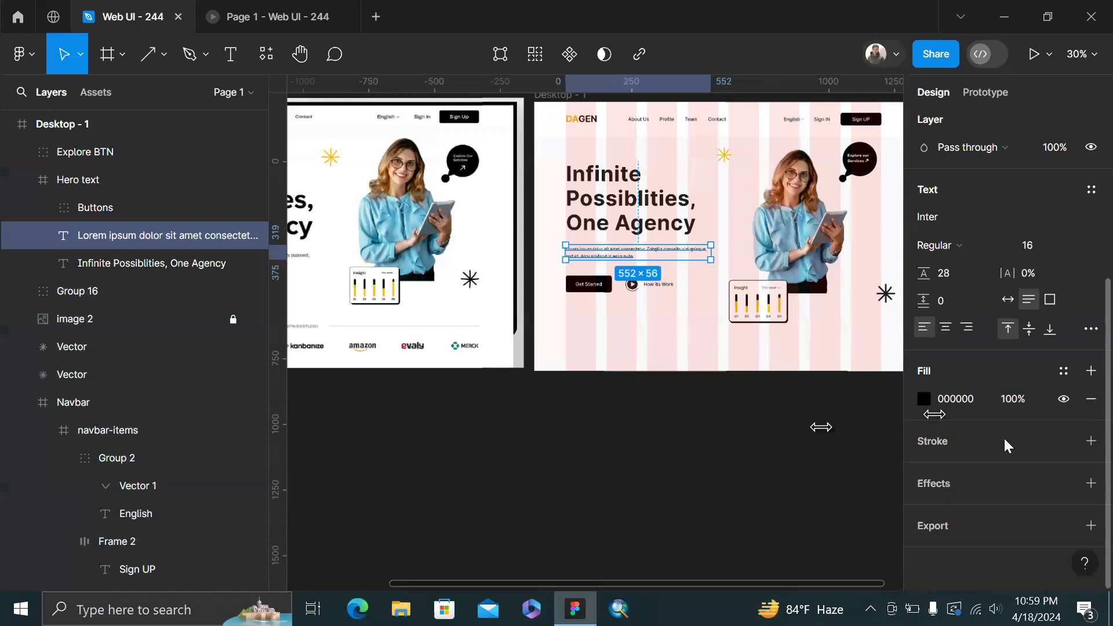
left_click(922, 399)
left_click_drag(706, 322, 670, 307)
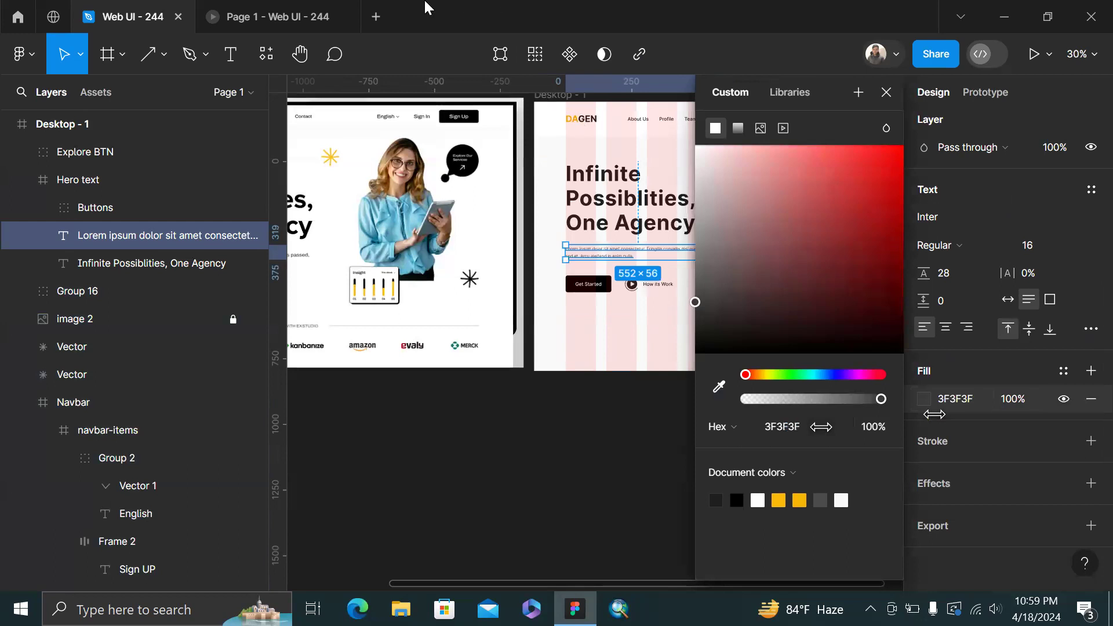
Check the recoloured paragraph and hero section in the prototype preview, and return to the design file
left_click(312, 5)
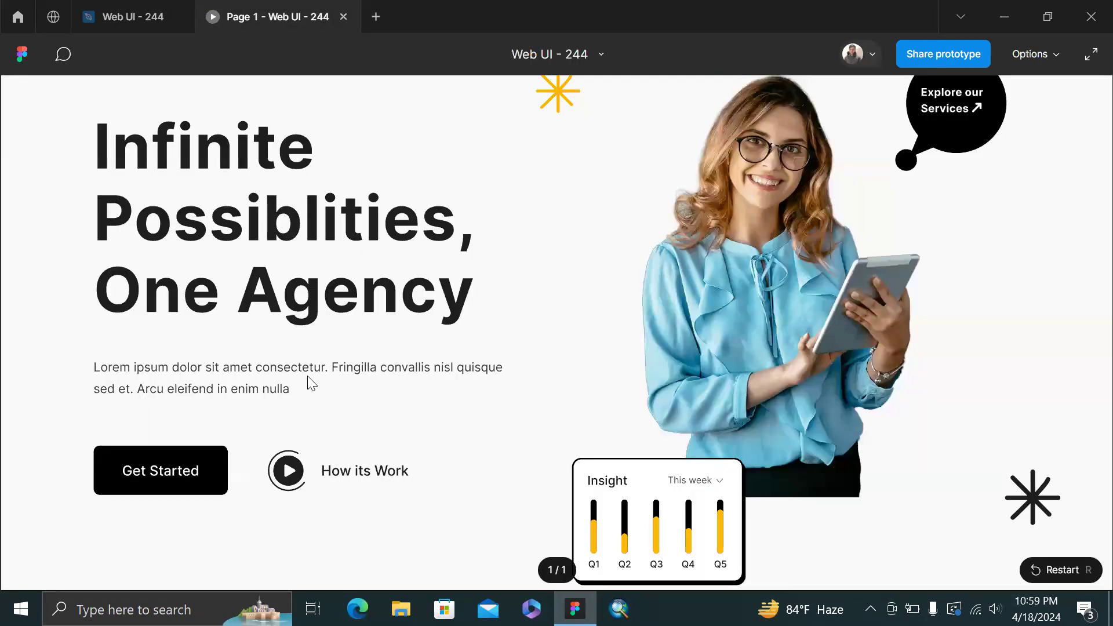
scroll(614, 272, "up", 2)
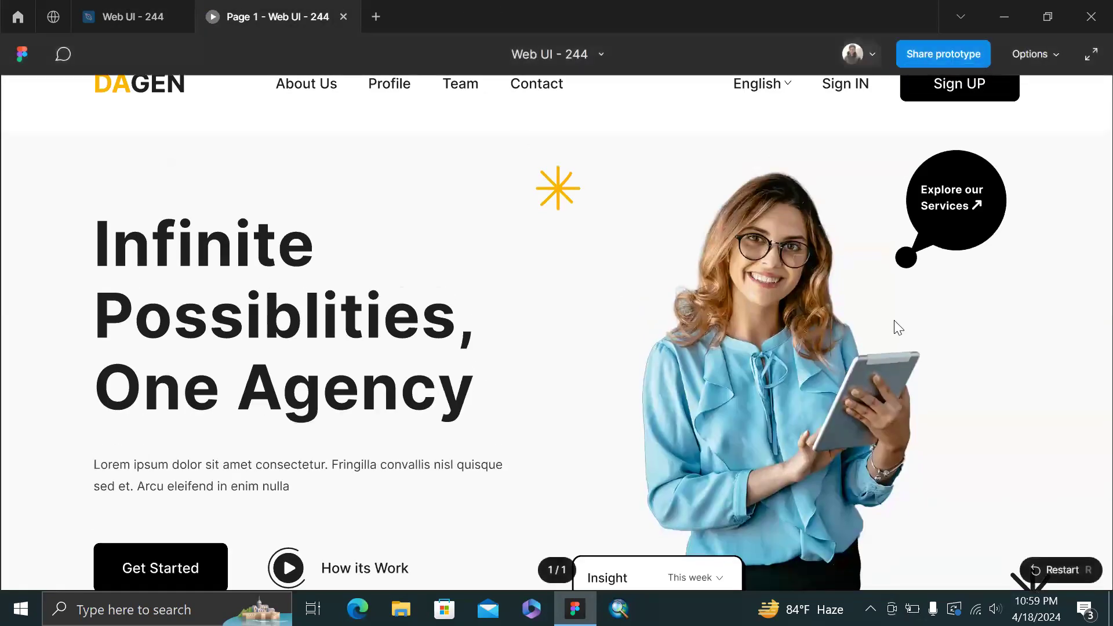
scroll(854, 317, "down", 4)
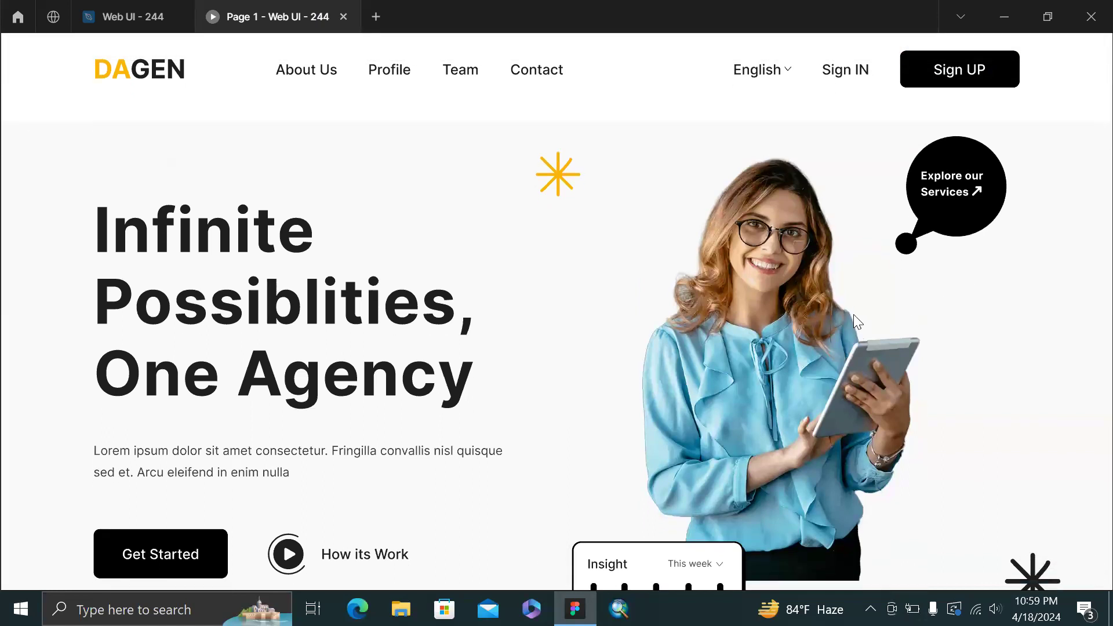
left_click(146, 10)
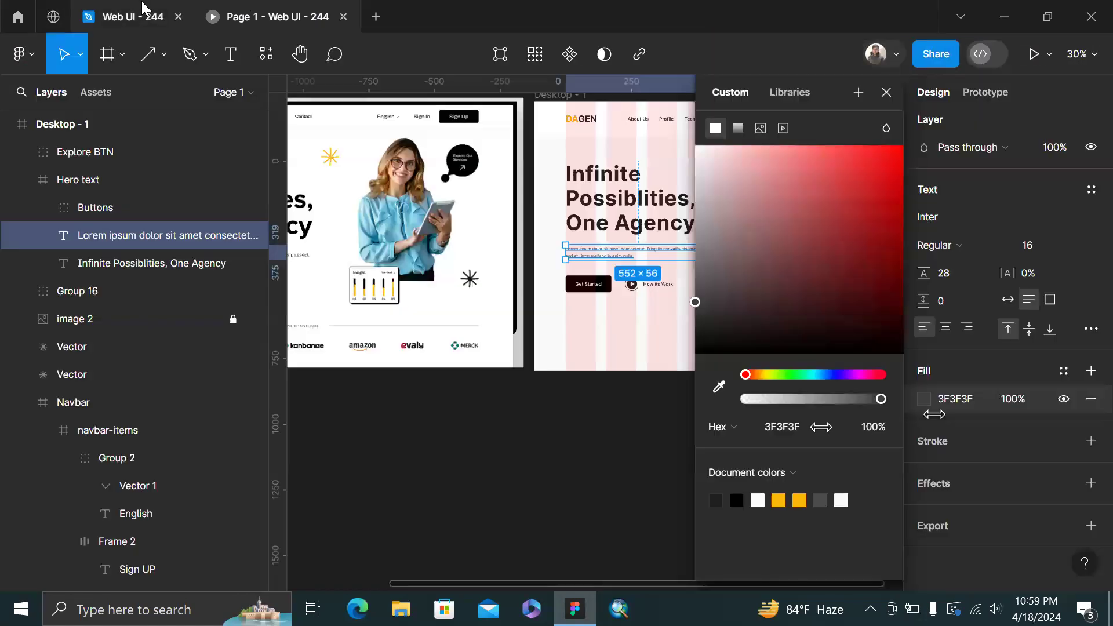
Try out different heights for the Desktop - 1 frame by moving its lower edge, undoing each resize
scroll(592, 376, "down", 3)
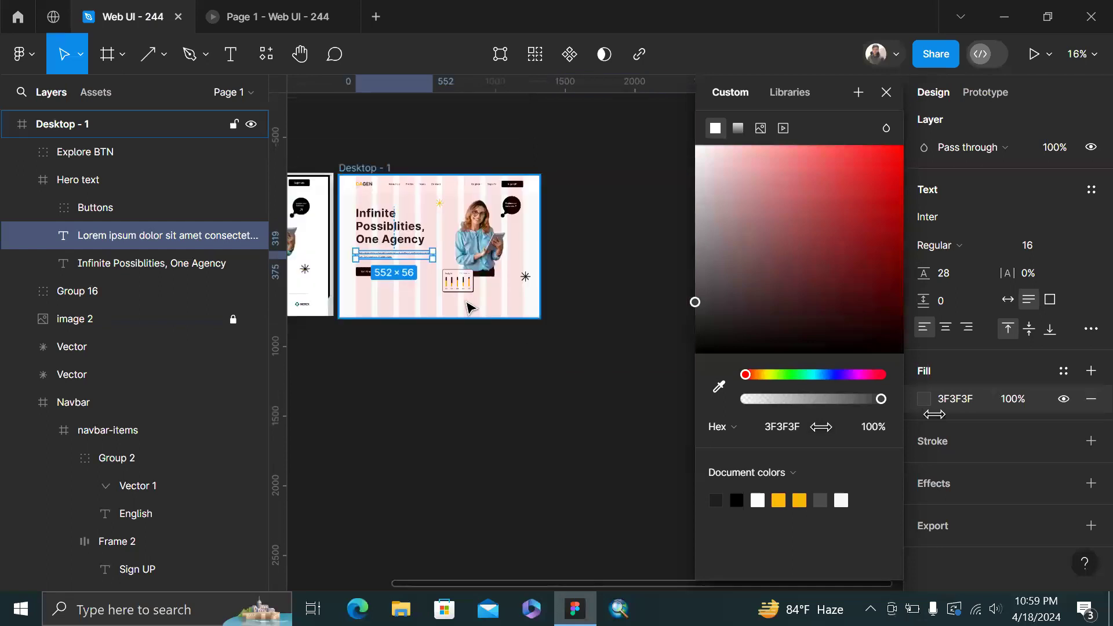
left_click(448, 313)
left_click_drag(446, 315, 450, 351)
key("ctrl+z")
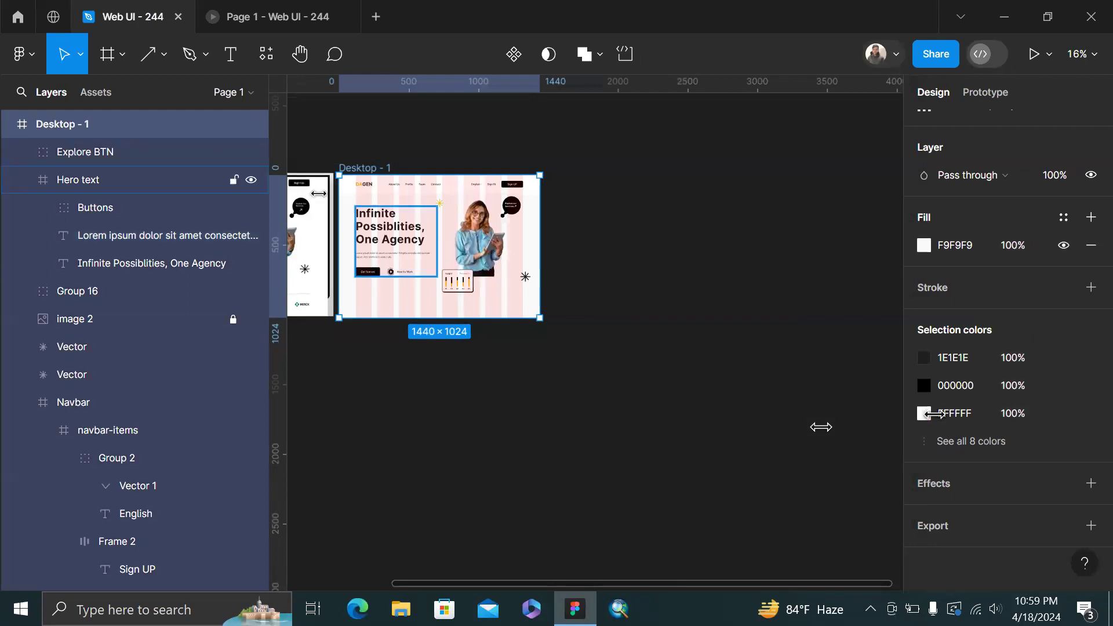
left_click(406, 233)
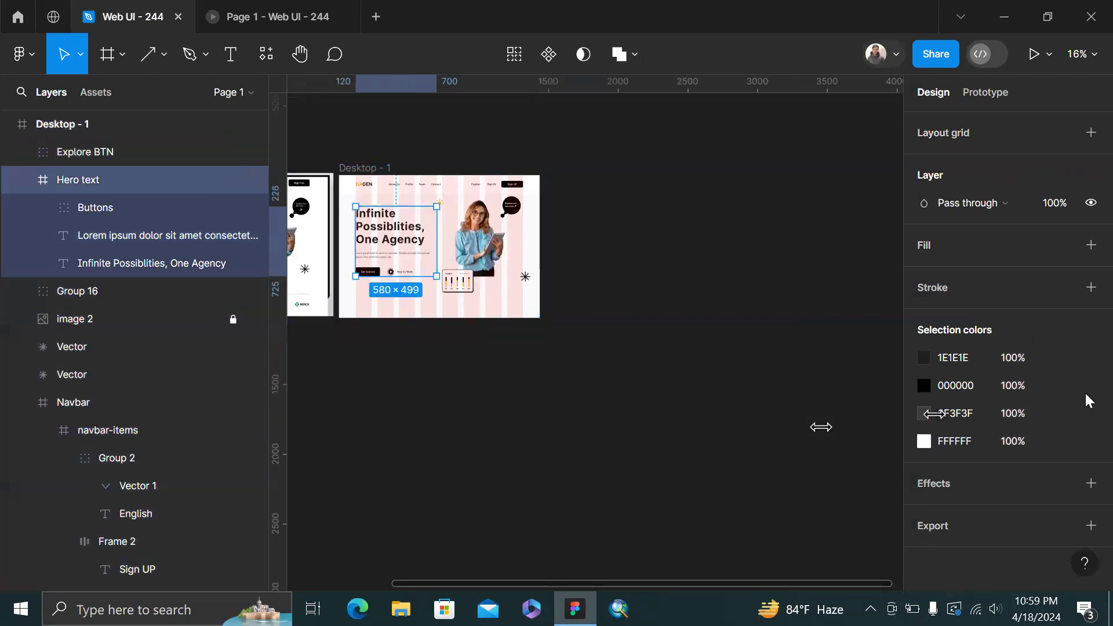
scroll(958, 151, "up", 3)
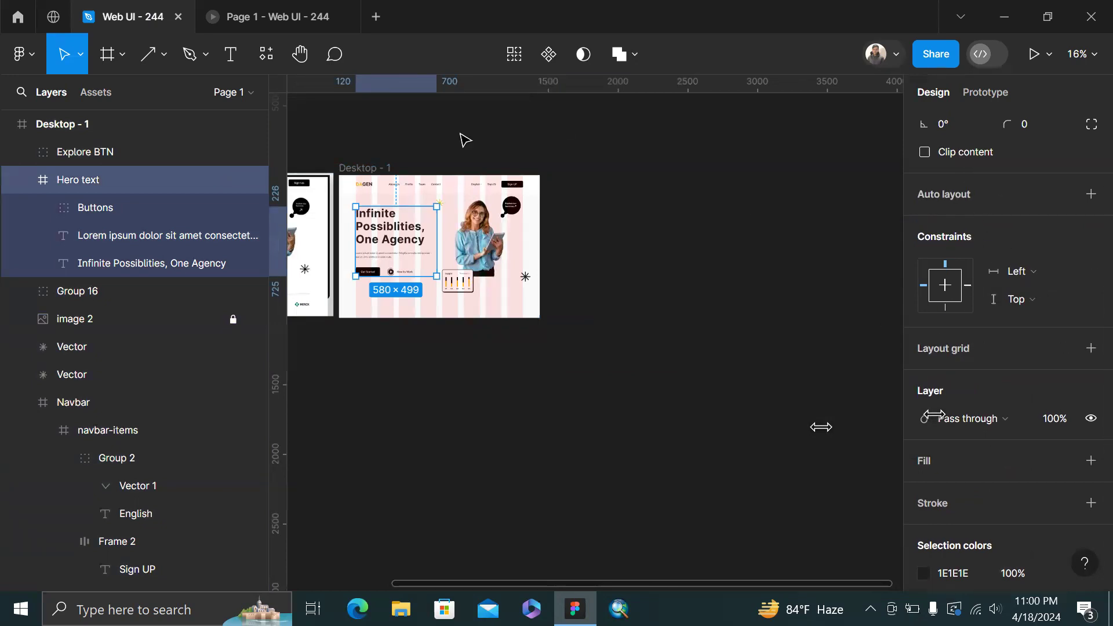
left_click(377, 169)
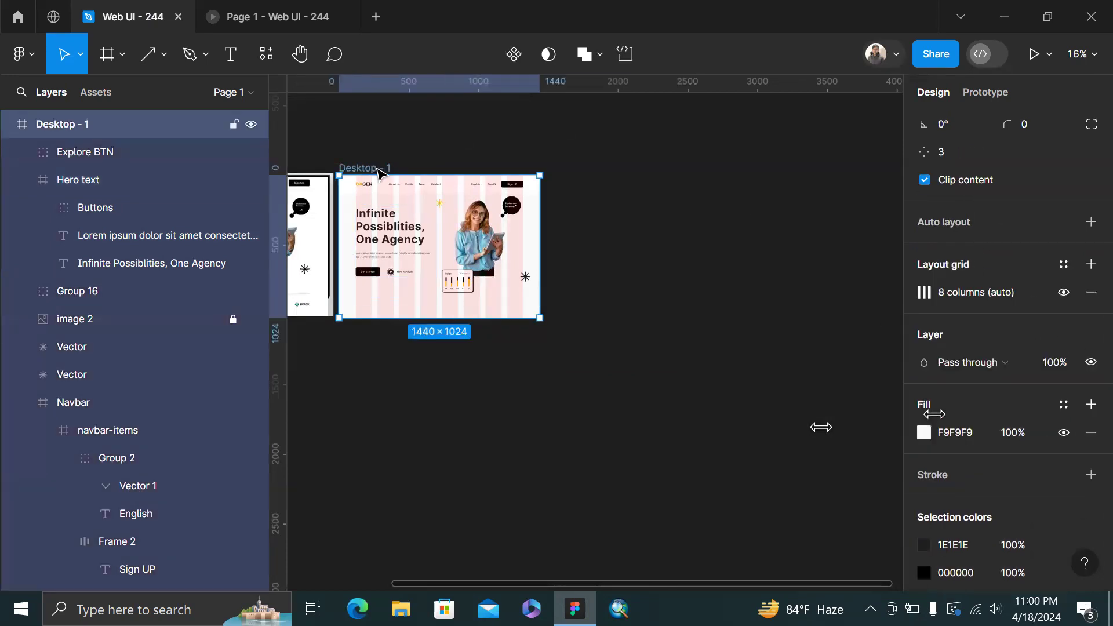
left_click(372, 235)
left_click(382, 169)
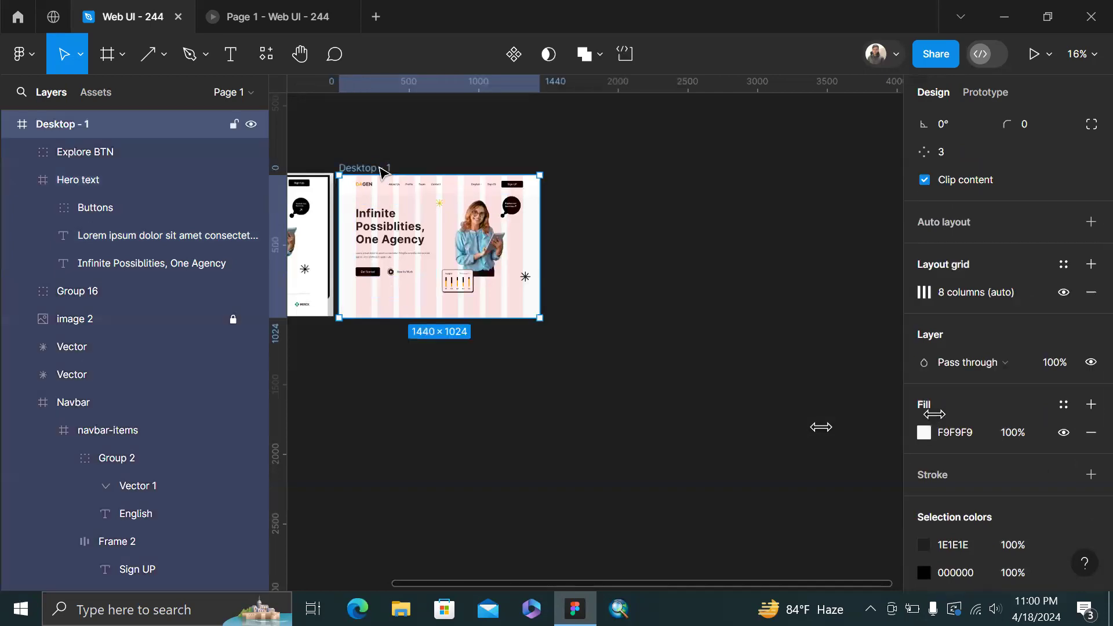
left_click_drag(481, 318, 494, 443)
key("ctrl+z")
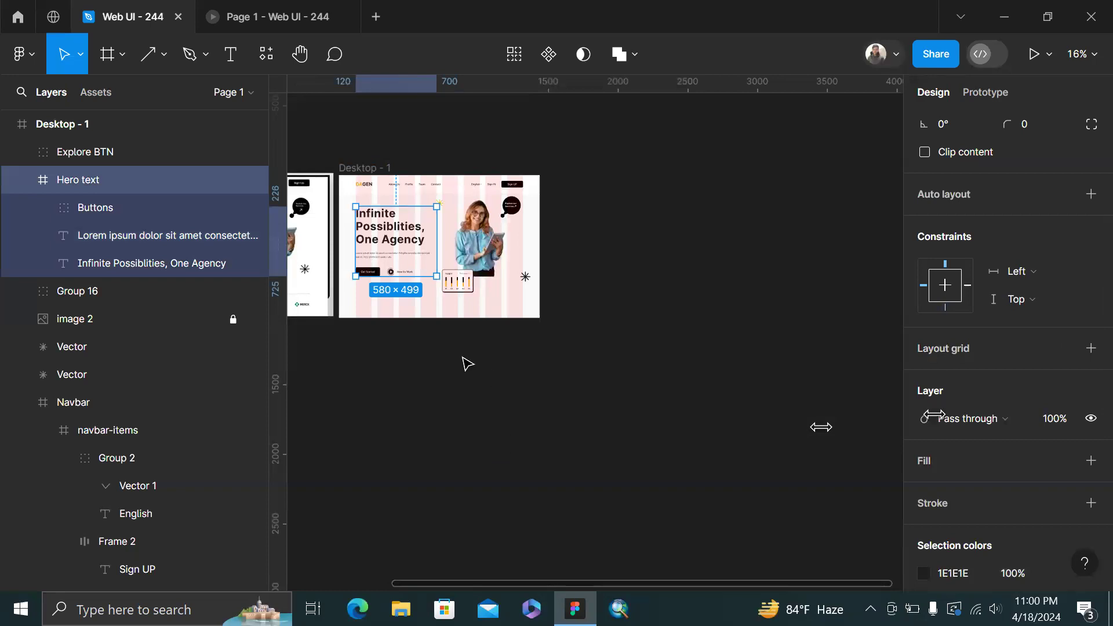
left_click(465, 316)
left_click_drag(466, 318, 524, 378)
key("ctrl+z")
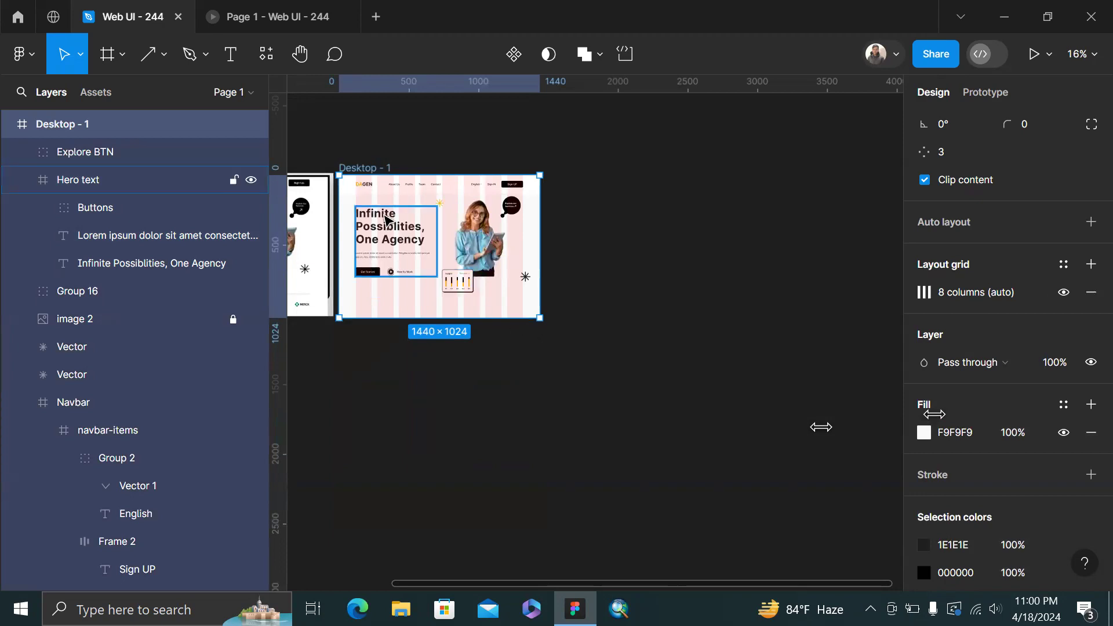
left_click_drag(412, 323, 424, 265)
key("ctrl+z")
Set both the horizontal and vertical constraints of the yellow star vector to Scale
scroll(427, 269, "up", 1)
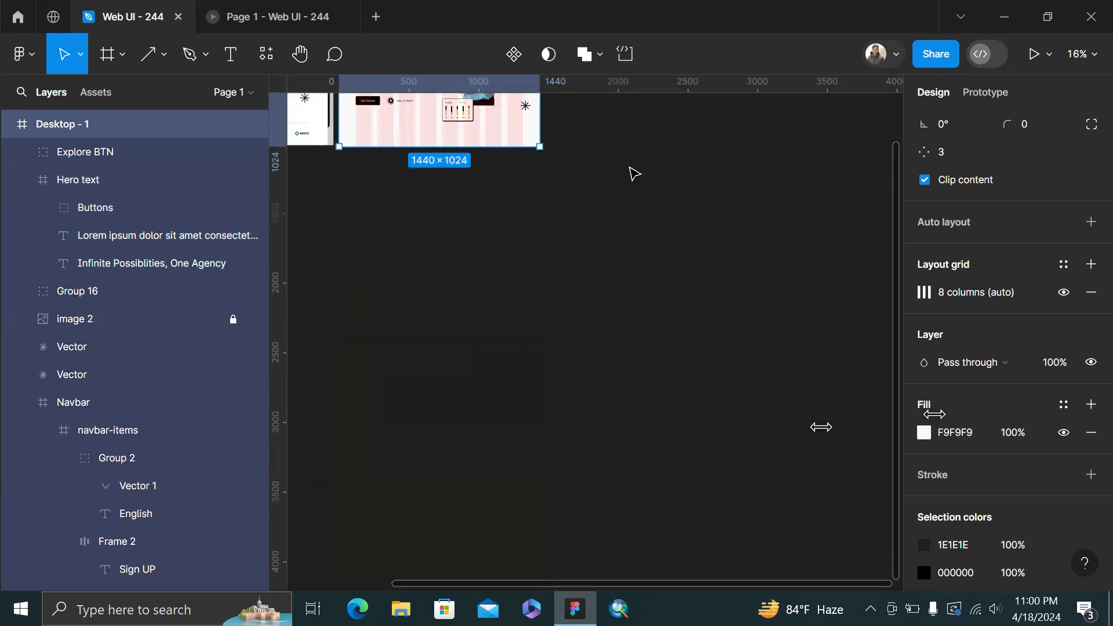
scroll(532, 276, "up", 3)
scroll(532, 276, "left", 1)
scroll(547, 217, "up", 3)
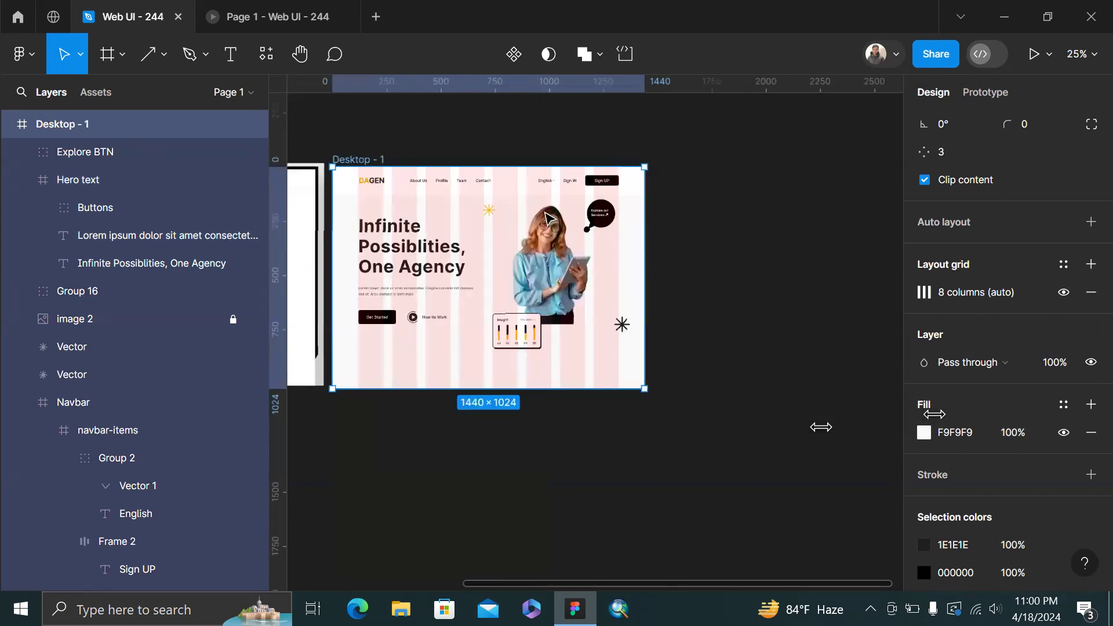
left_click(496, 212)
scroll(496, 214, "up", 1)
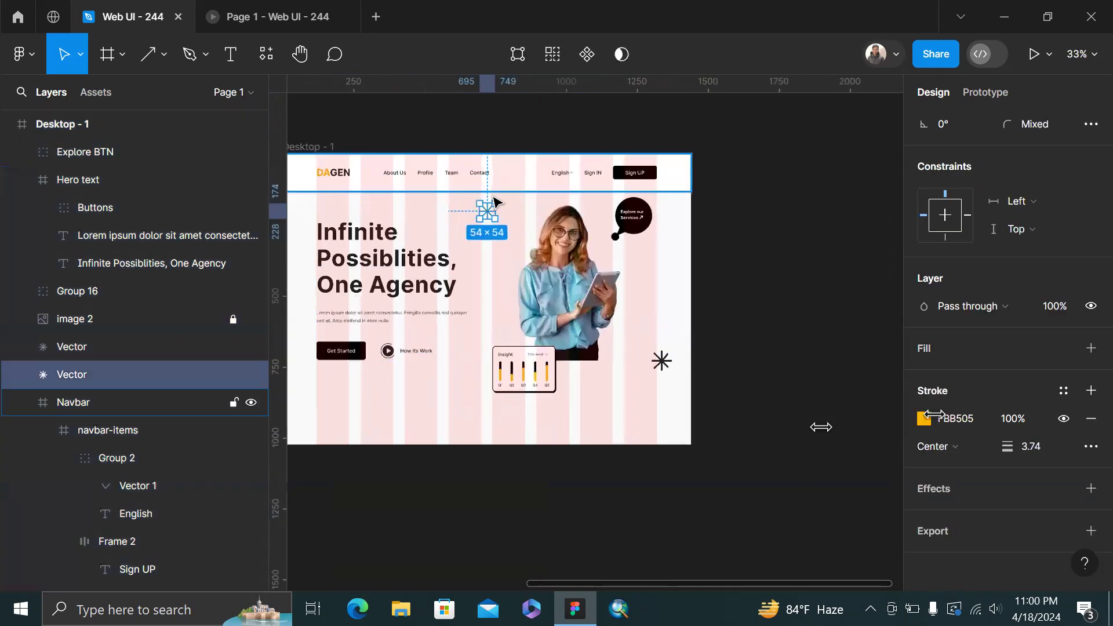
scroll(498, 220, "up", 3)
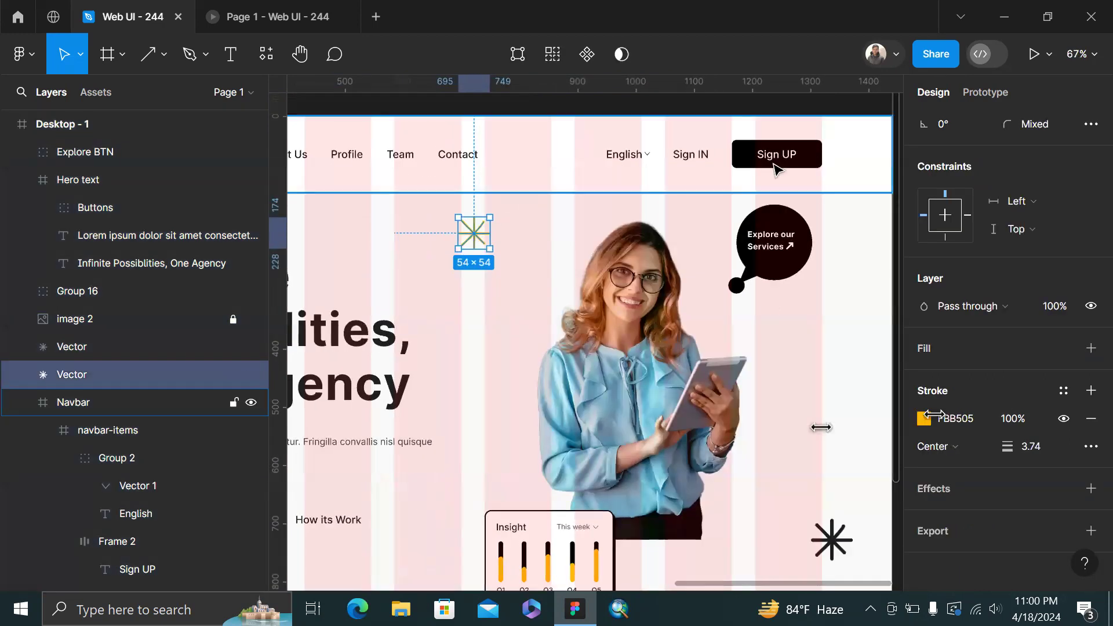
scroll(770, 162, "down", 4)
scroll(1055, 391, "up", 2)
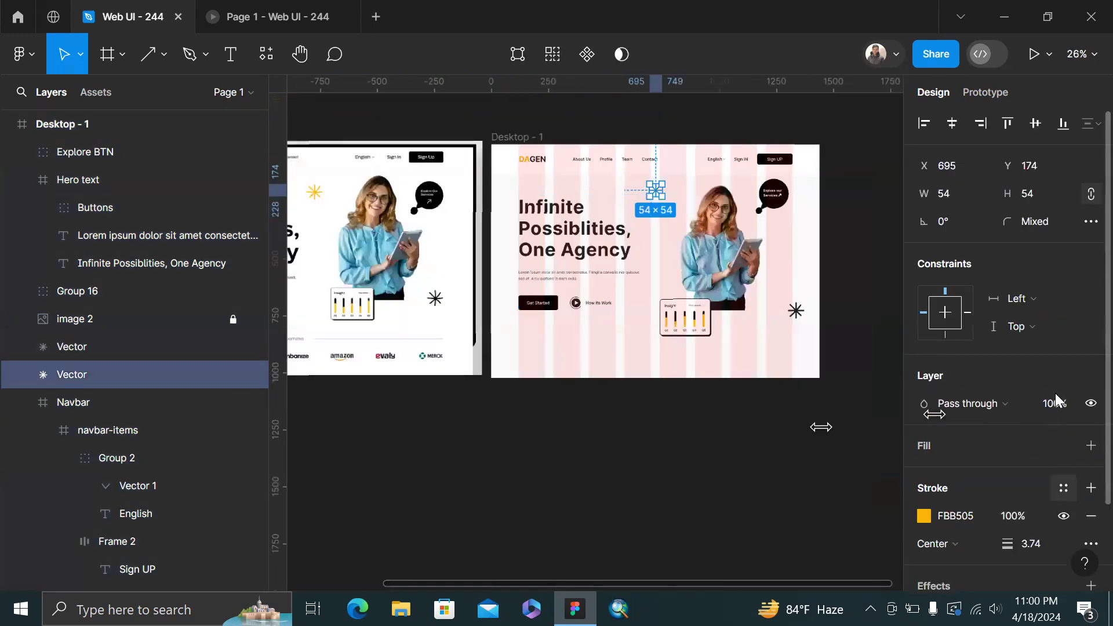
left_click(1043, 296)
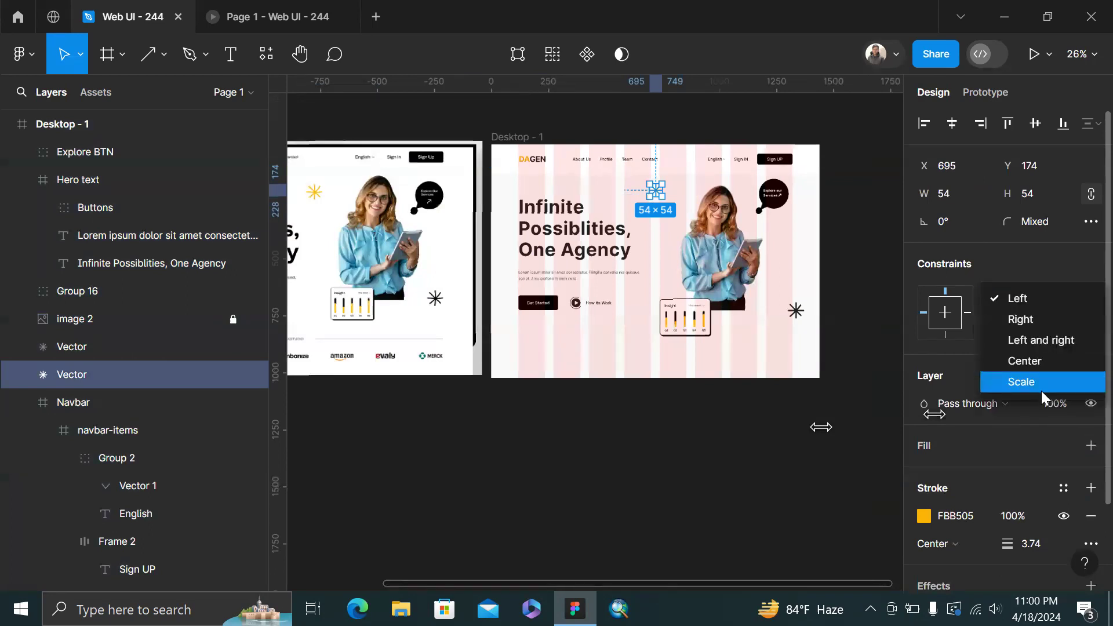
left_click(1041, 387)
left_click(1052, 326)
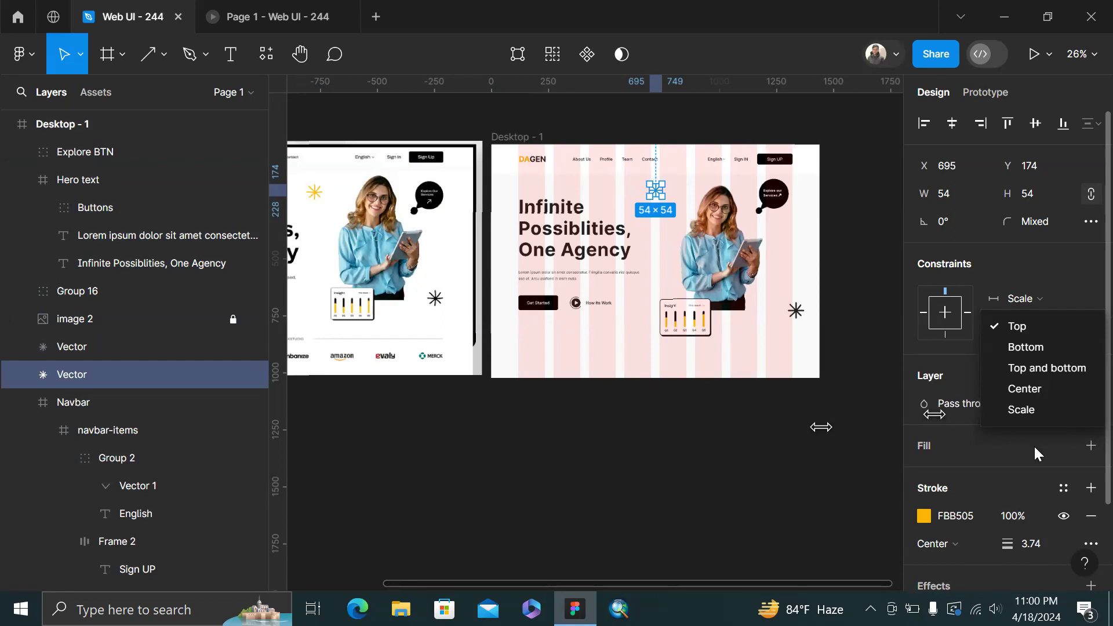
left_click(1038, 408)
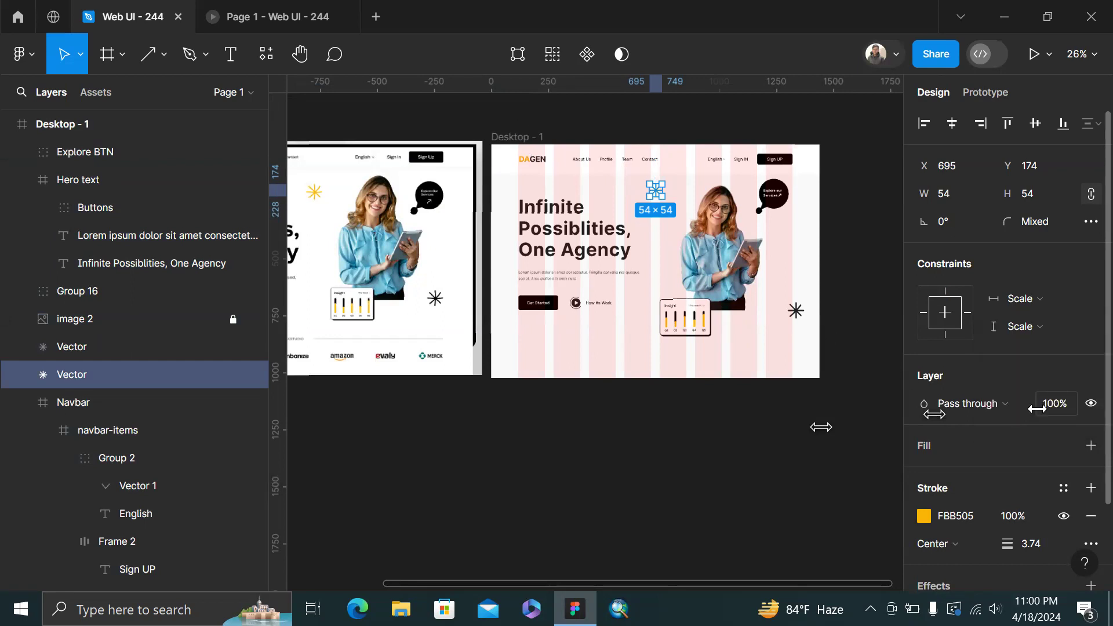
Stretch the Desktop - 1 frame to a height of 1620 and inspect how the yellow star responds
left_click(519, 138)
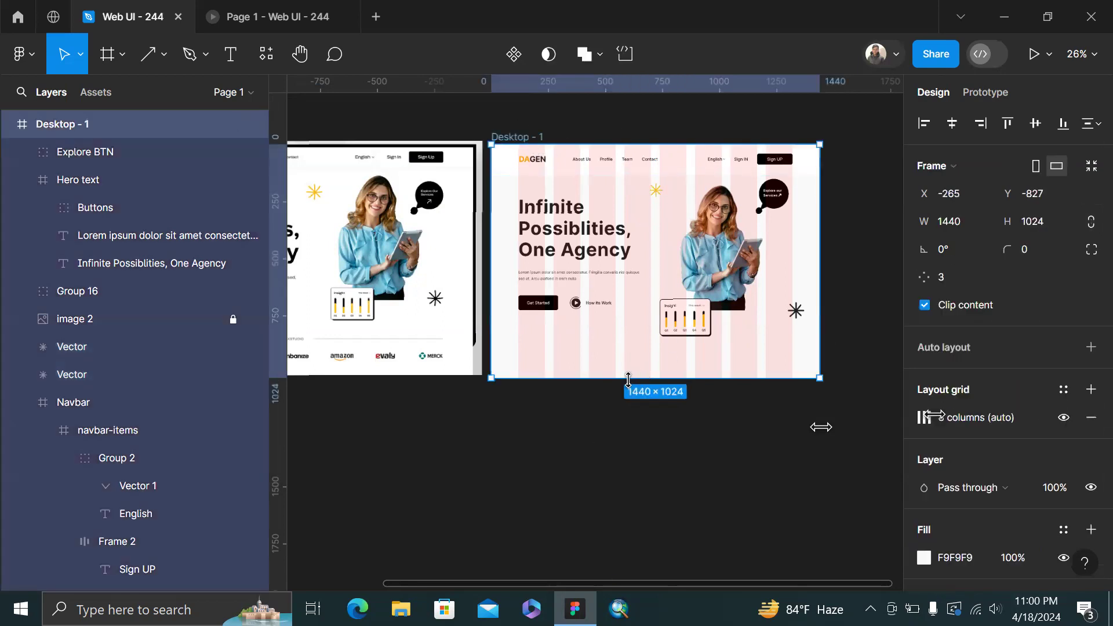
left_click_drag(639, 433, 658, 563)
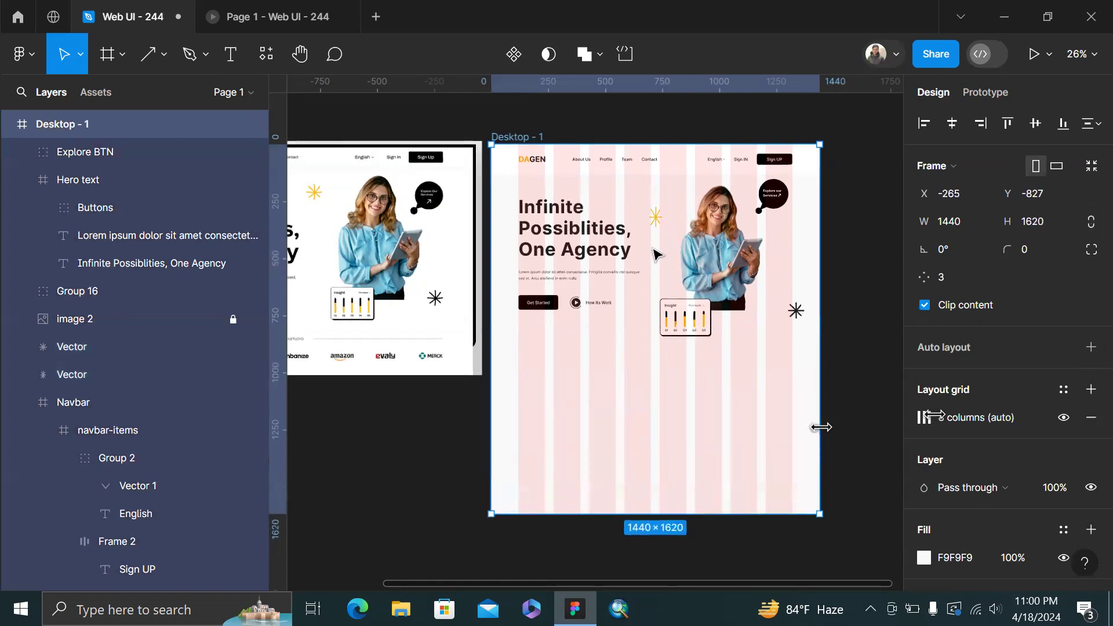
scroll(658, 228, "up", 5)
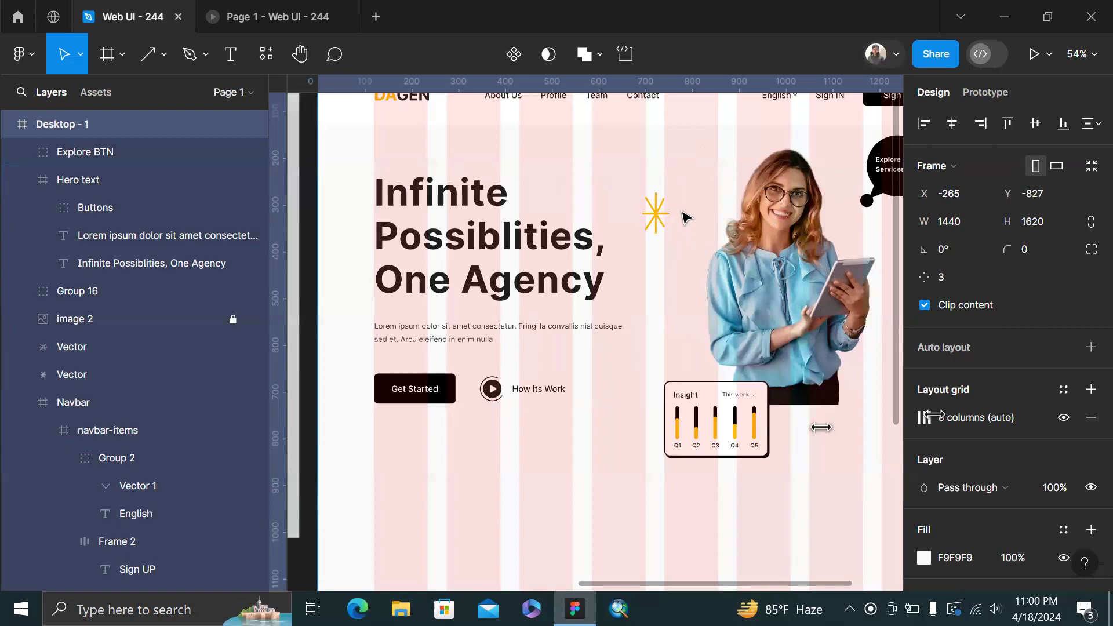
Undo the frame's height change and the yellow star's constraint changes, and clear the selection
key("ctrl+z")
key("ctrl+z")
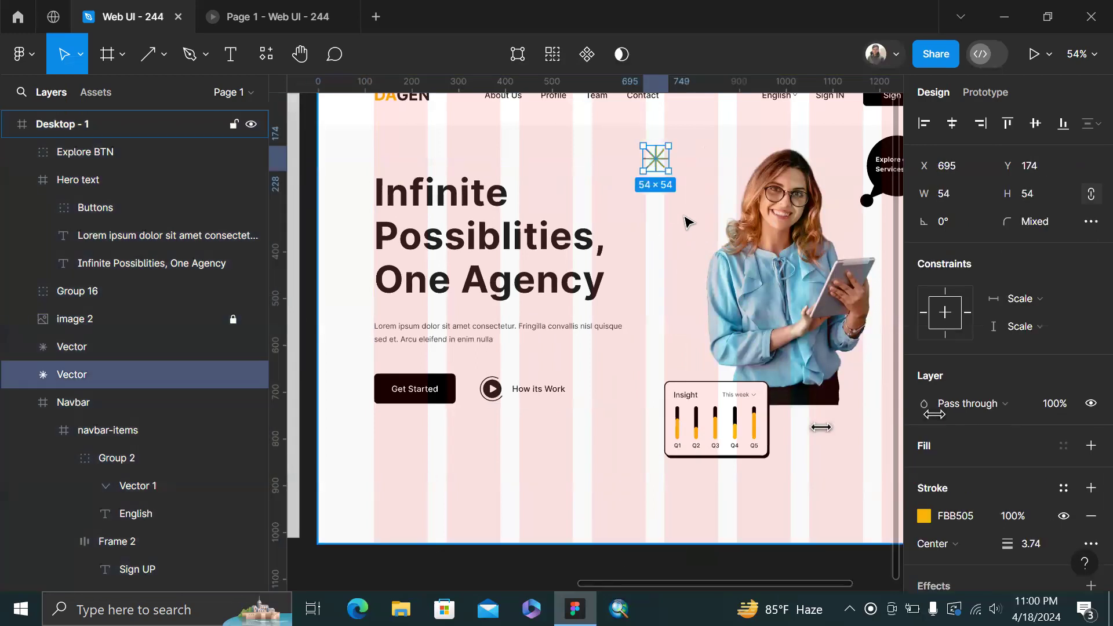
key("ctrl+z")
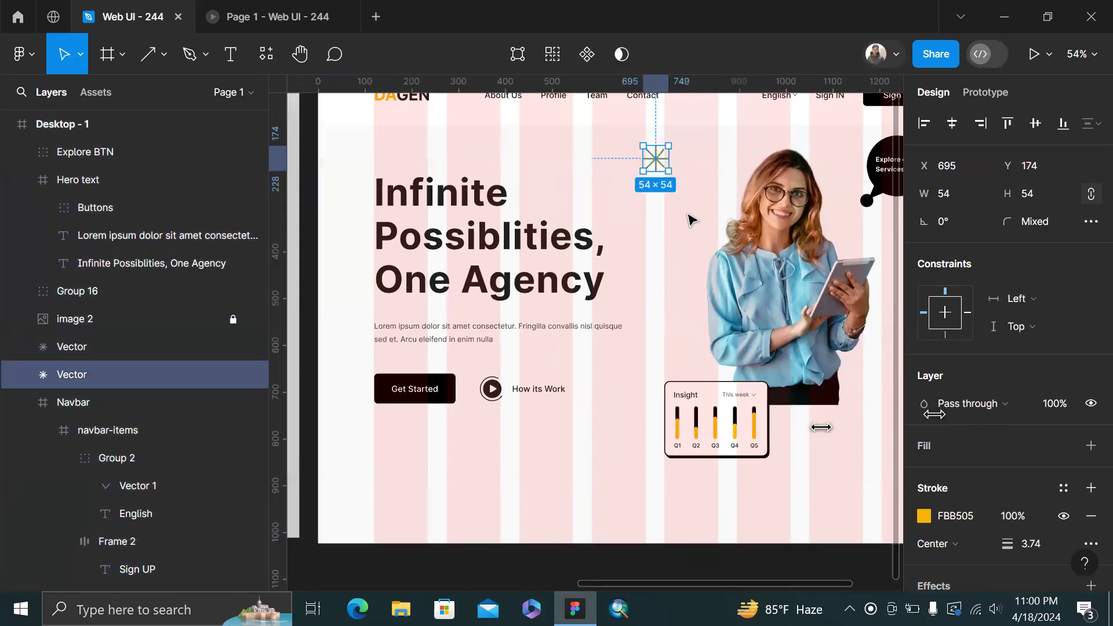
scroll(693, 218, "down", 5)
left_click(692, 219)
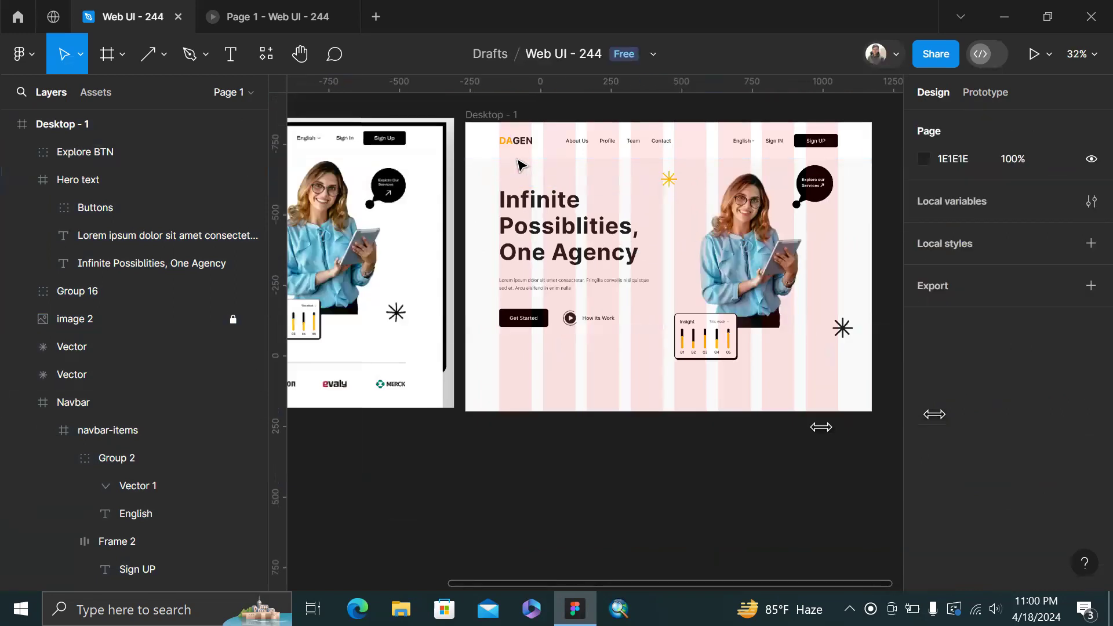
Extend the Desktop - 1 frame downward to a height of 1252, keeping its width at 1440
scroll(580, 179, "up", 3)
left_click(501, 203)
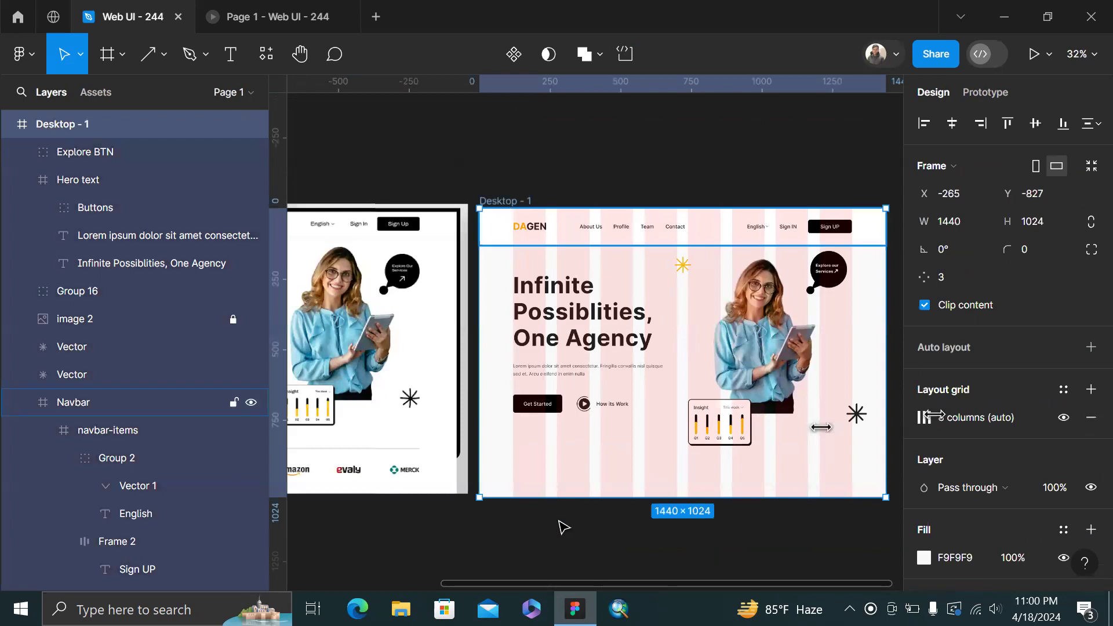
left_click_drag(580, 503, 596, 590)
key("ctrl+z")
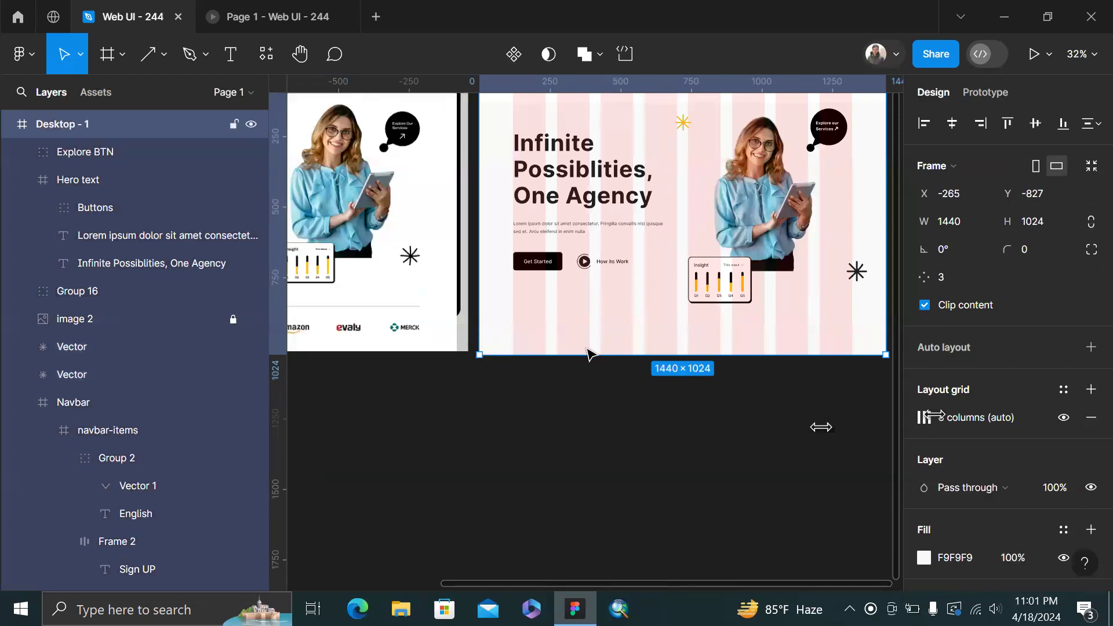
left_click_drag(586, 352, 594, 420)
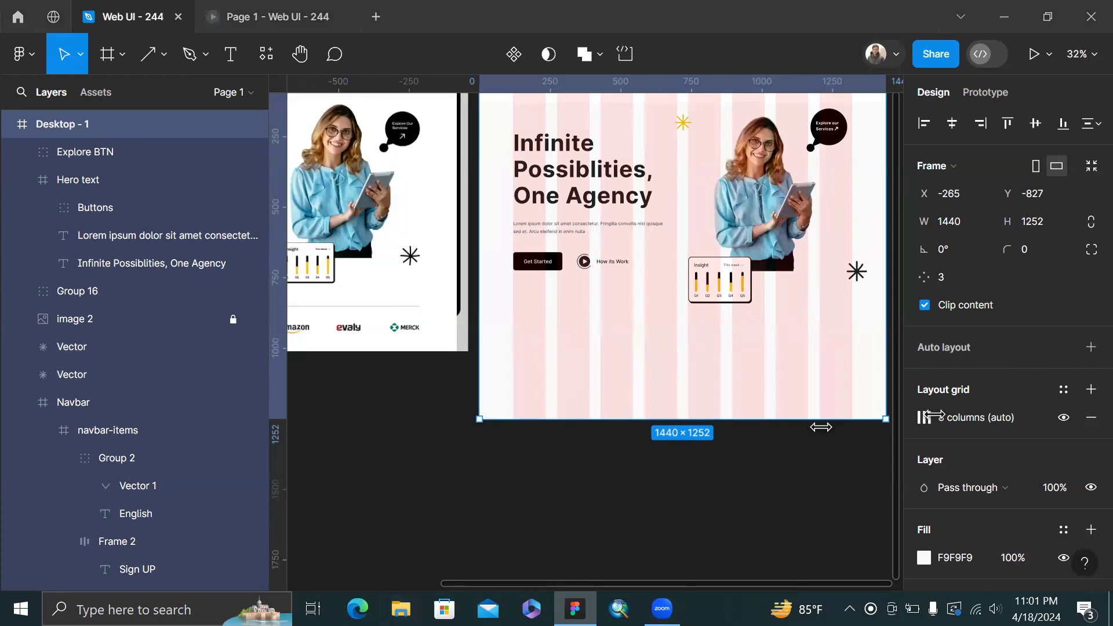
scroll(889, 124, "up", 5)
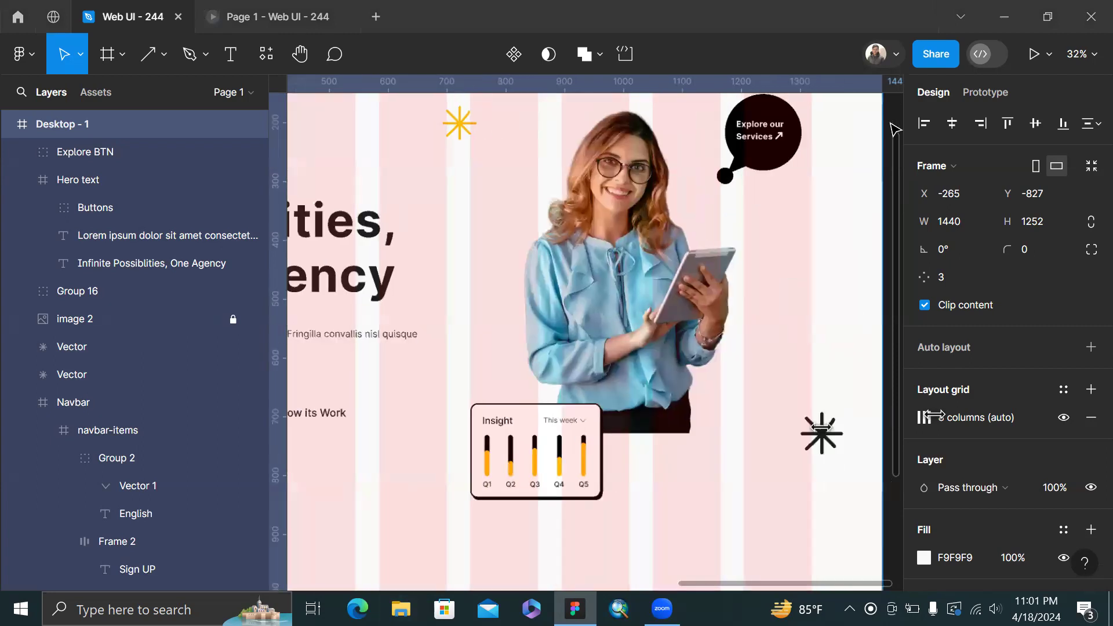
Move the Explore our Services text and its arrow icon together within the black bubble, placing the text at X 1197, Y 195
double_click(576, 147)
scroll(578, 148, "up", 4)
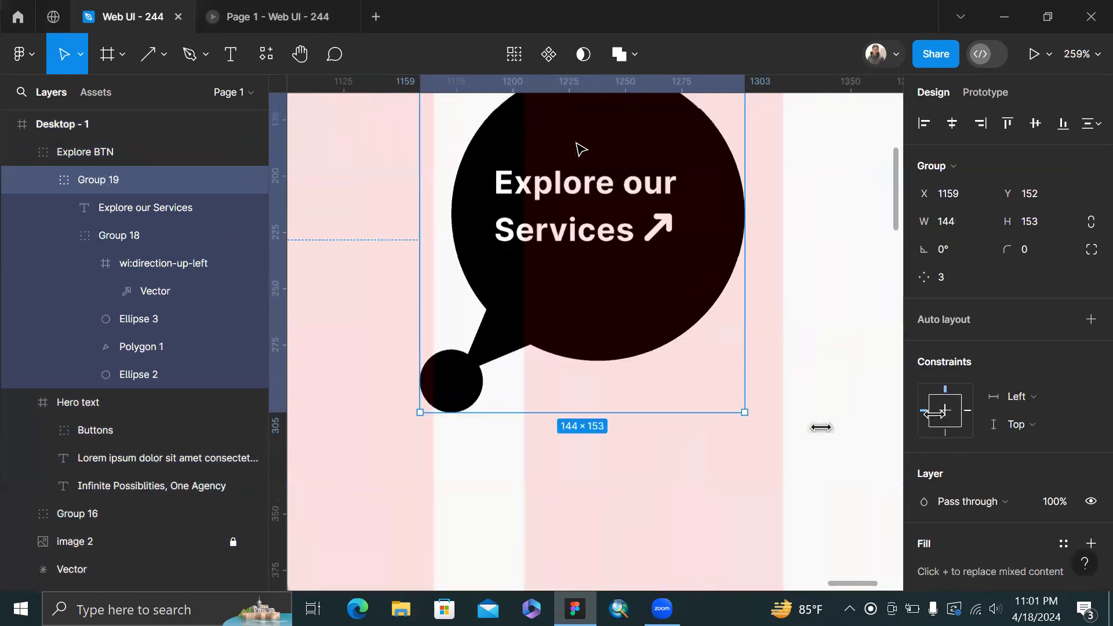
double_click(579, 255)
scroll(583, 290, "up", 3)
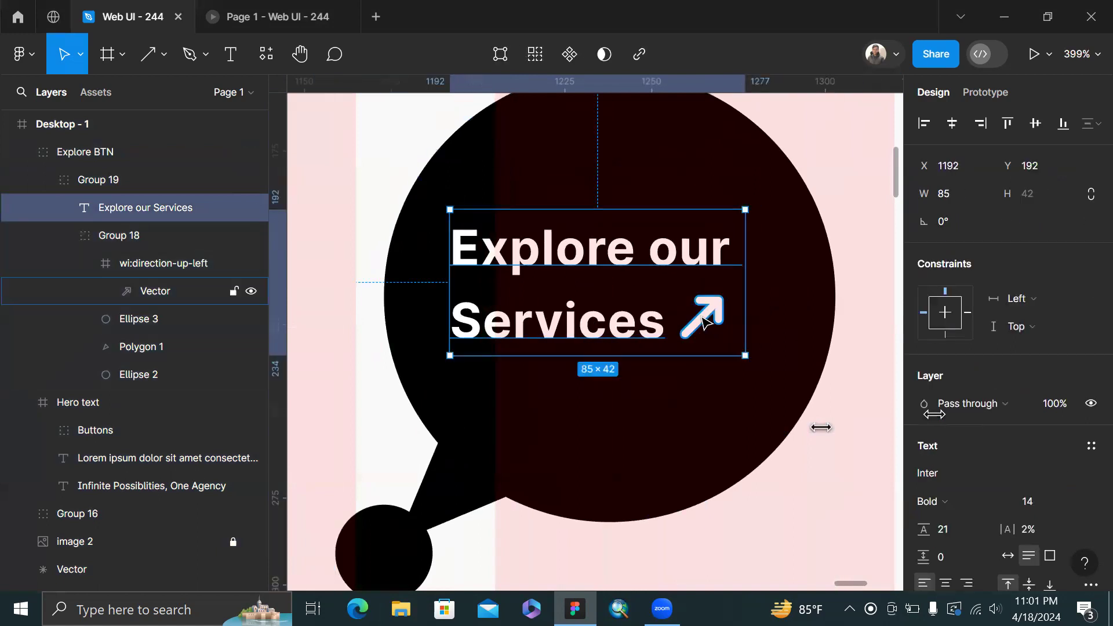
left_click(703, 322, "ctrl+shift")
left_click(195, 265)
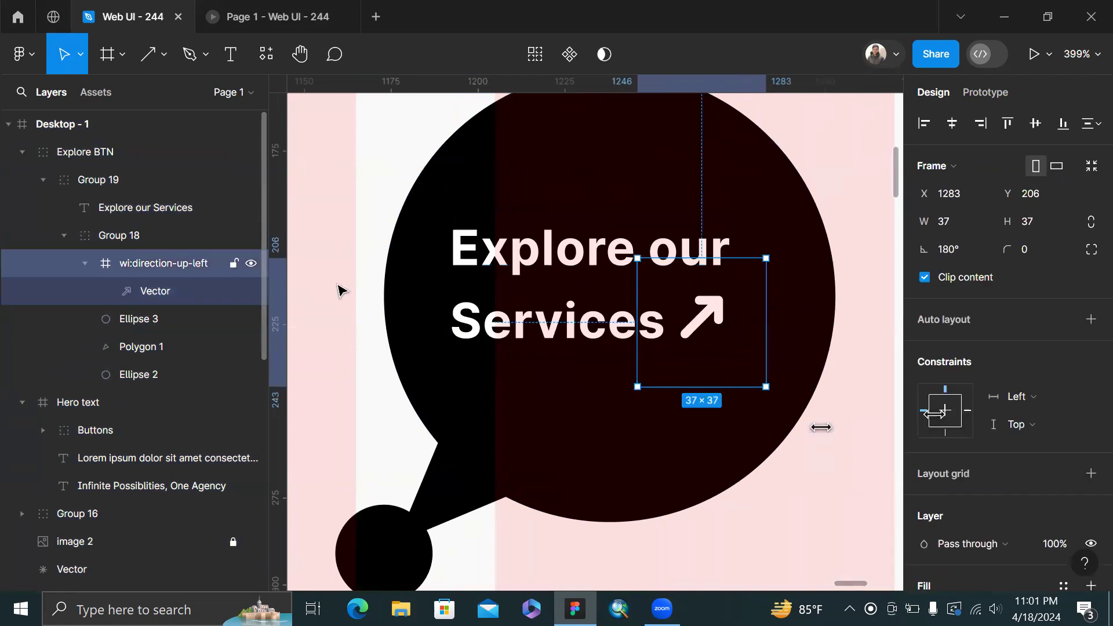
left_click(524, 282, "shift")
mouse_move(541, 326)
left_mouse_down()
mouse_move(557, 328)
mouse_move(549, 315)
left_mouse_up()
key("Up")
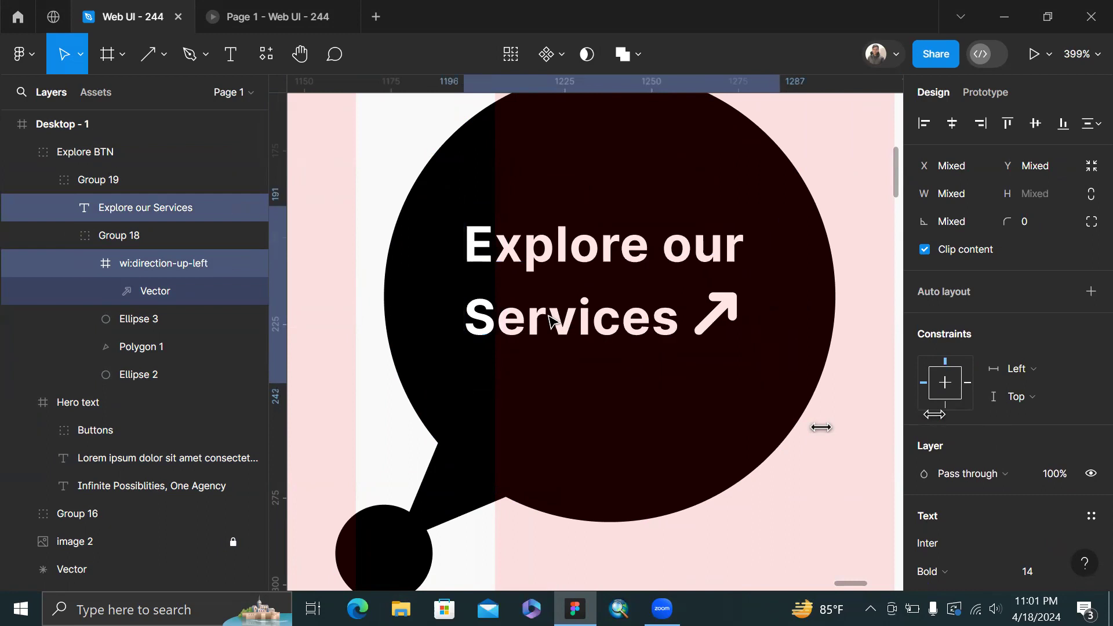
key("Down")
key("Down")
key("Down")
key("Down")
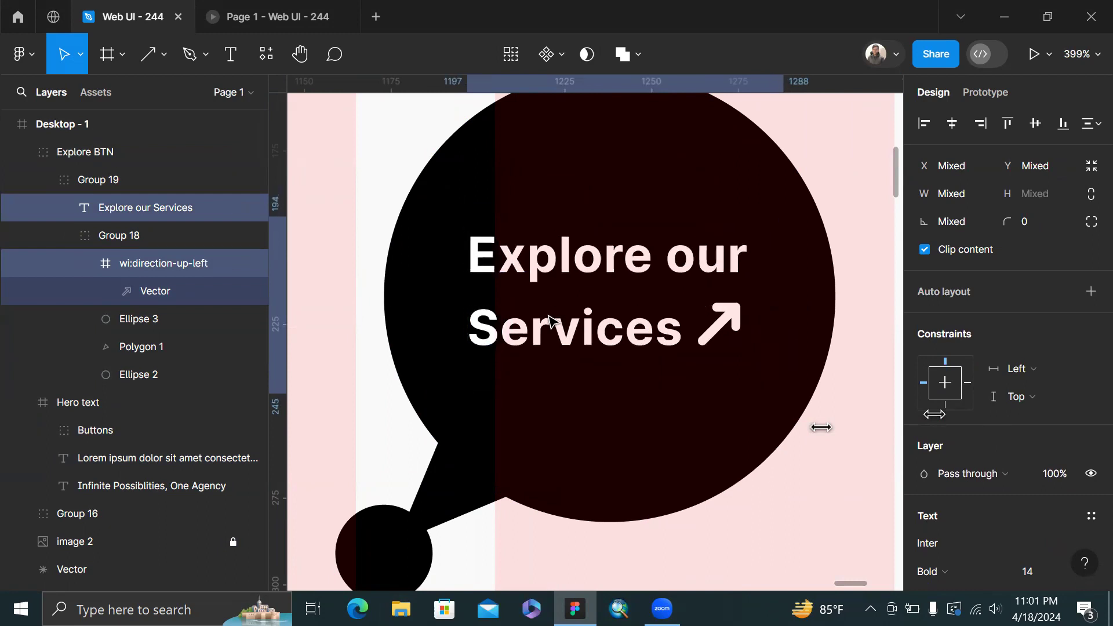
key("Right")
Compare the Explore our Services text and arrow placement in the bubble between the prototype preview and the design canvas
left_click(300, 10)
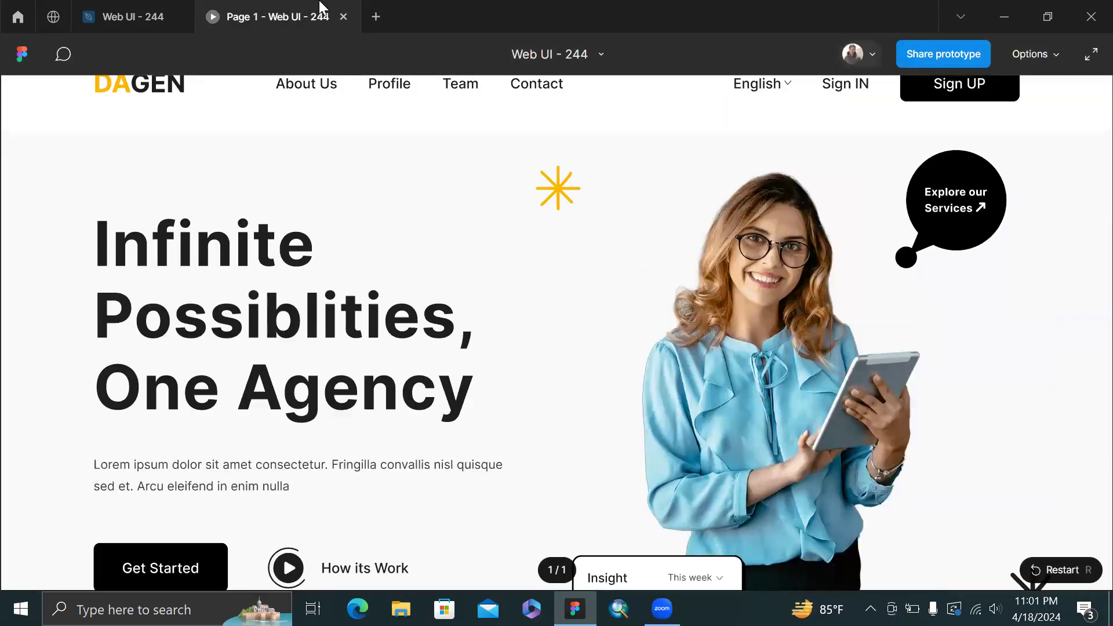
left_click(133, 17)
scroll(571, 217, "down", 5)
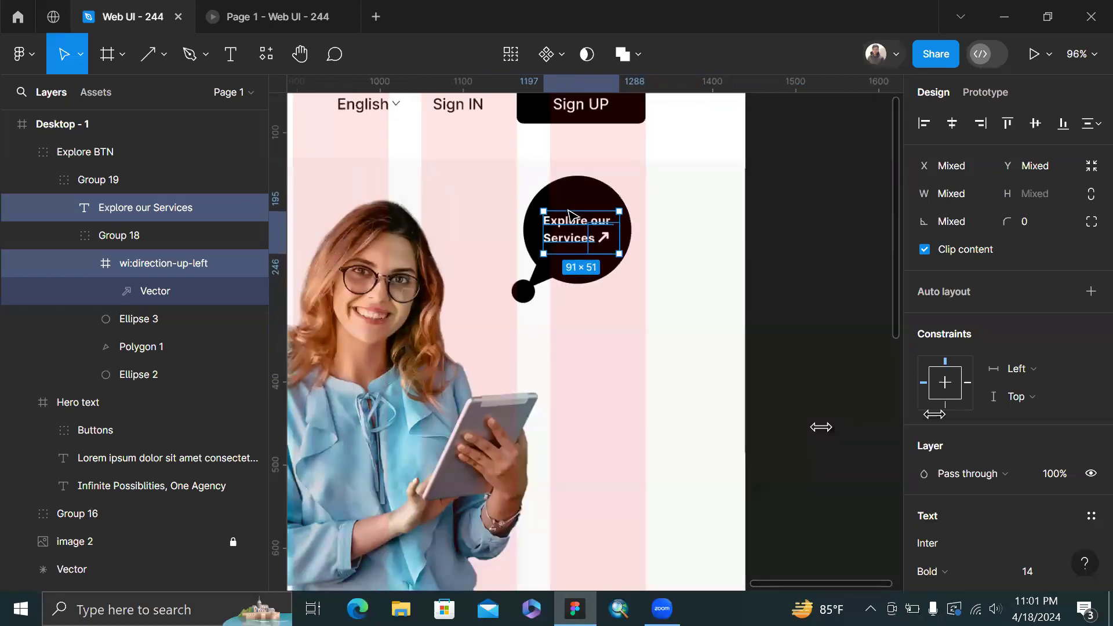
left_click(881, 255)
scroll(620, 191, "up", 5)
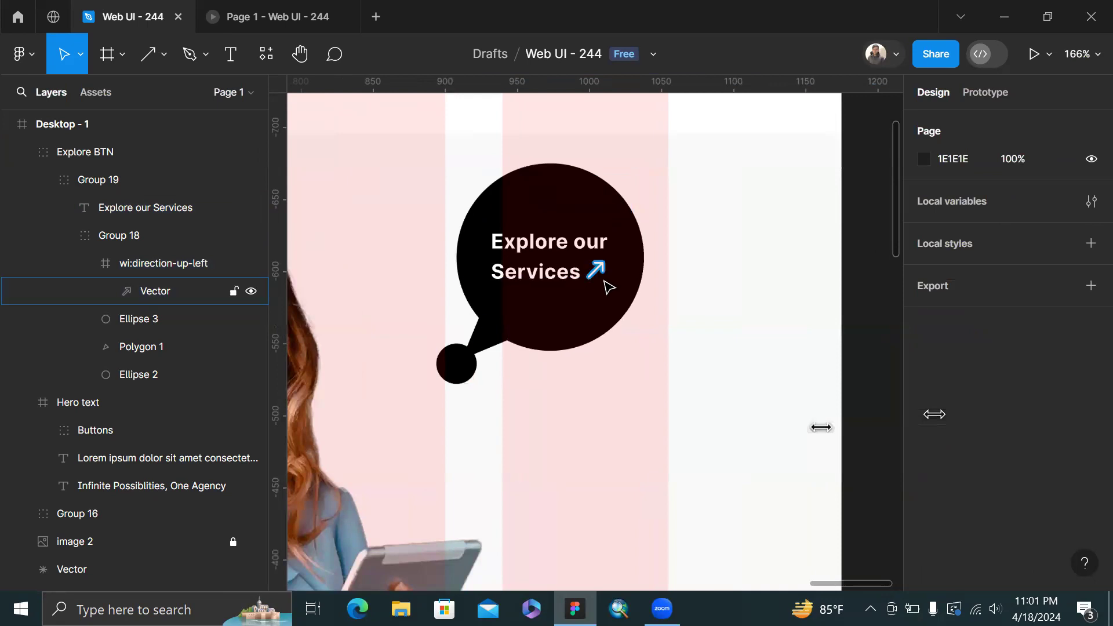
left_click(154, 265)
scroll(567, 225, "up", 4)
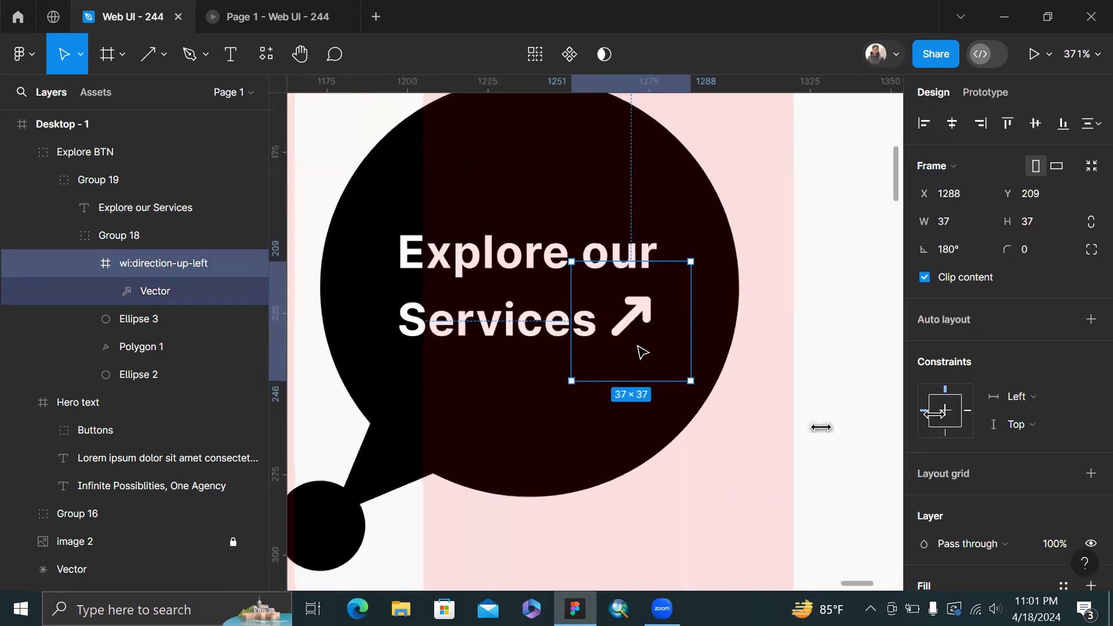
left_click(522, 314)
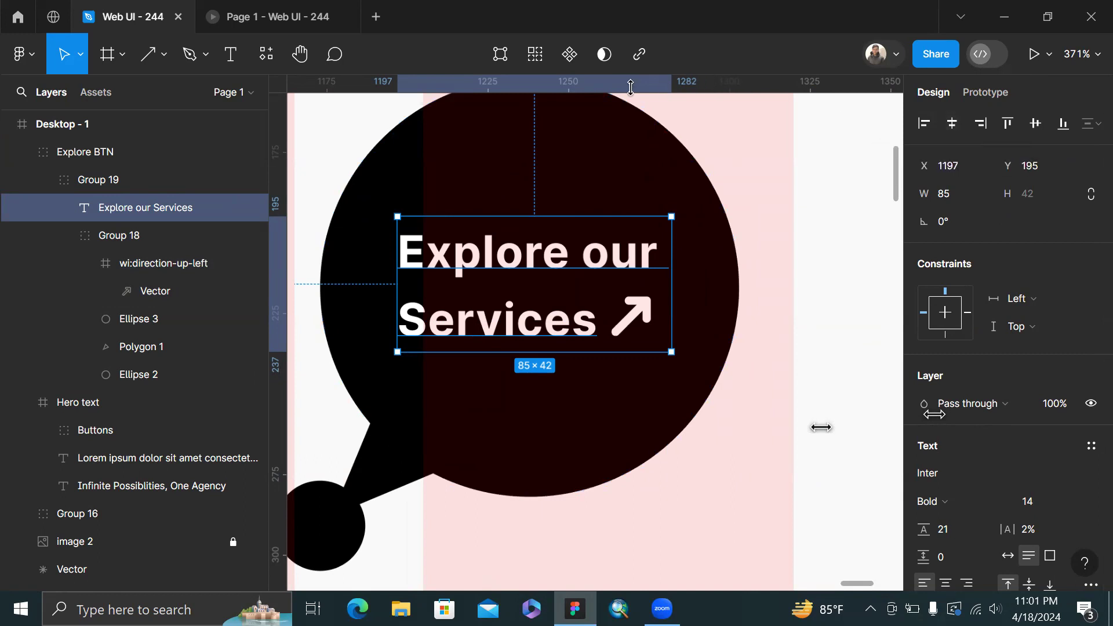
left_click(257, 11)
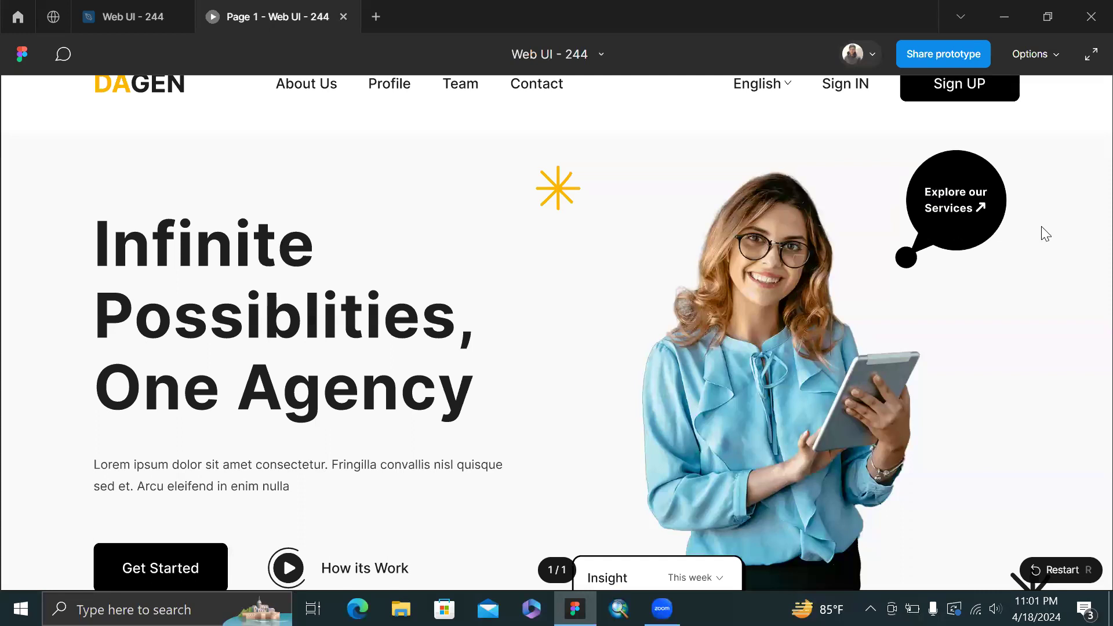
left_click(122, 12)
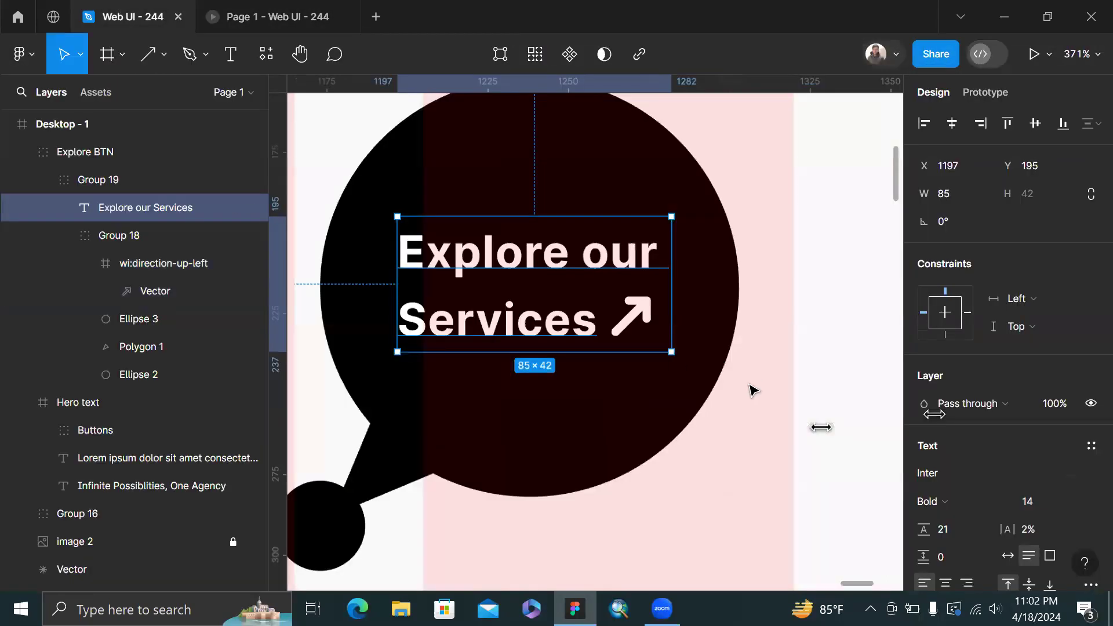
scroll(752, 390, "down", 10)
left_click(883, 400)
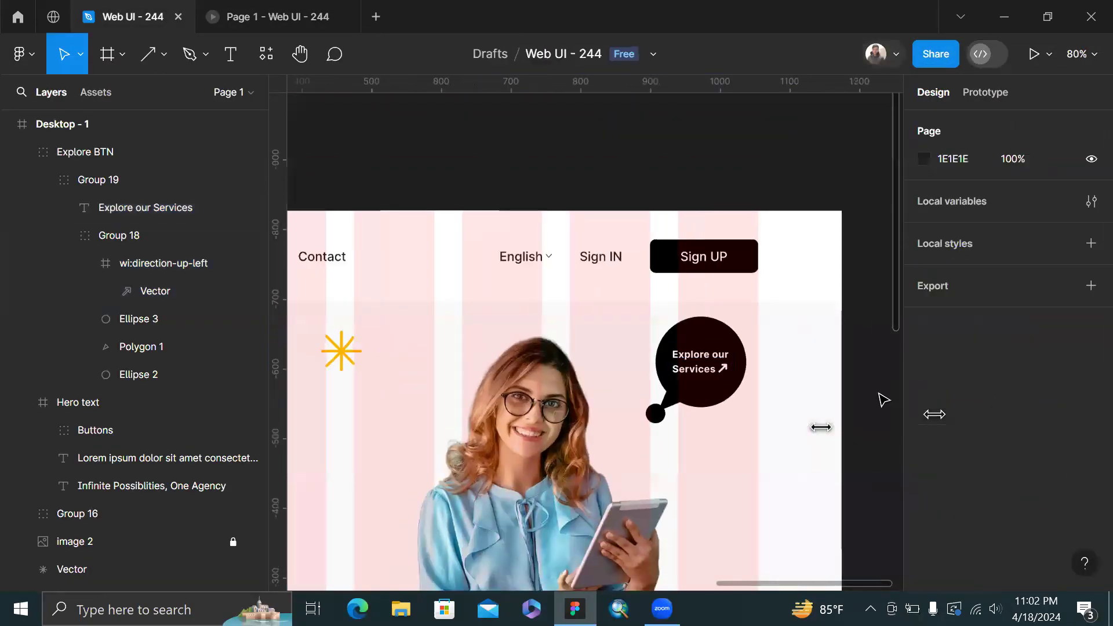
Search the plugins for "vector logo" and run the Vector Logos plugin
scroll(884, 400, "down", 5)
scroll(883, 400, "down", 7)
scroll(581, 160, "left", 5)
scroll(581, 160, "left", 1)
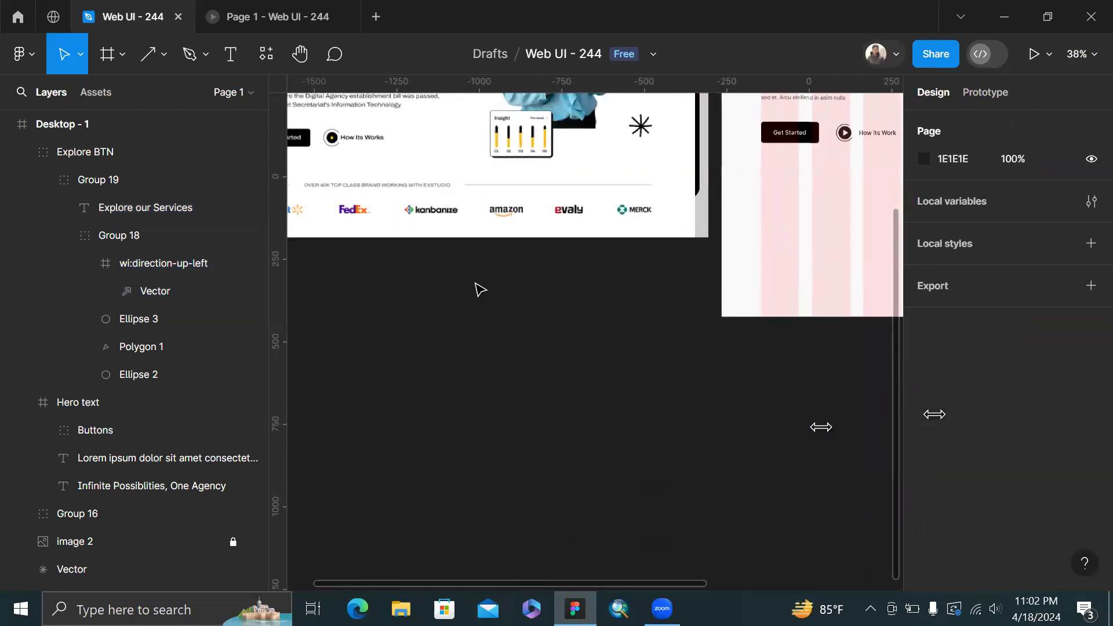
scroll(593, 241, "left", 5)
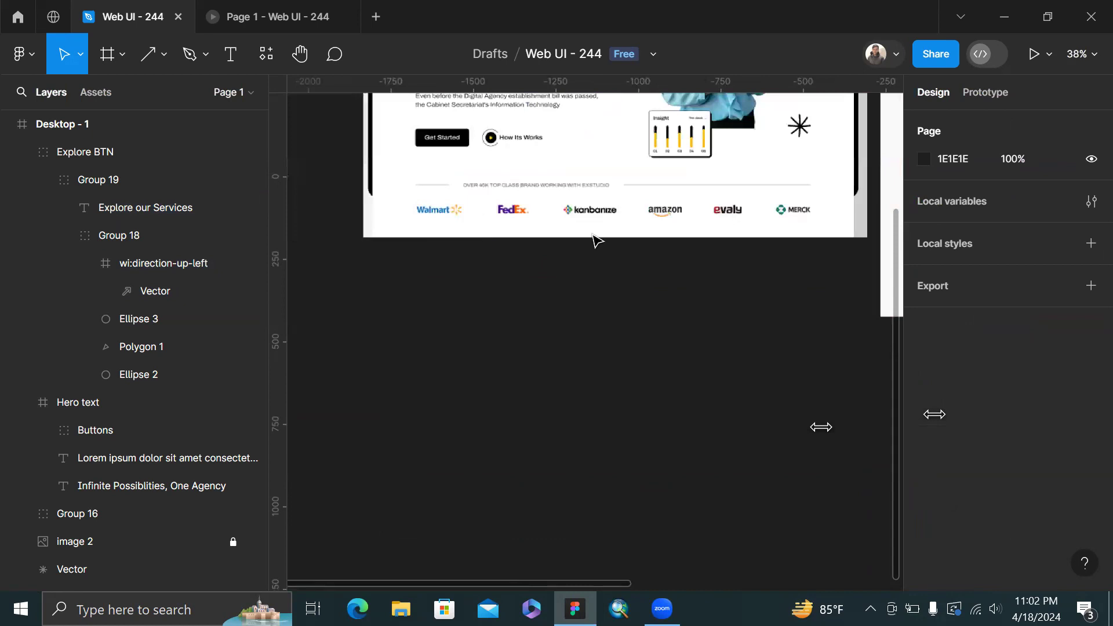
left_click(267, 67)
type("vector logo")
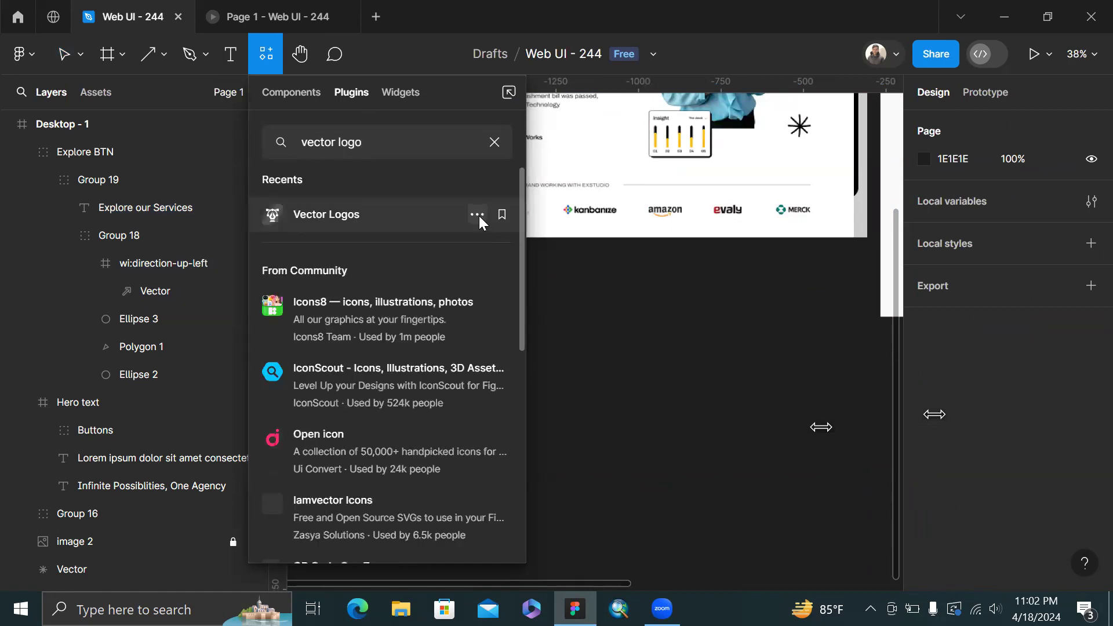
left_click(478, 215)
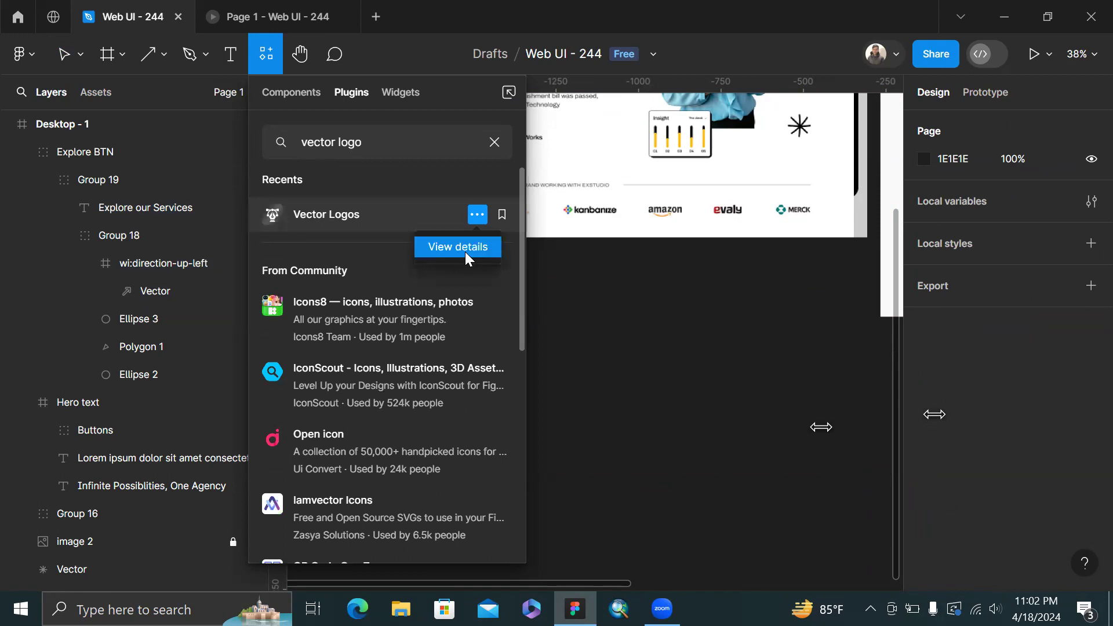
left_click(465, 251)
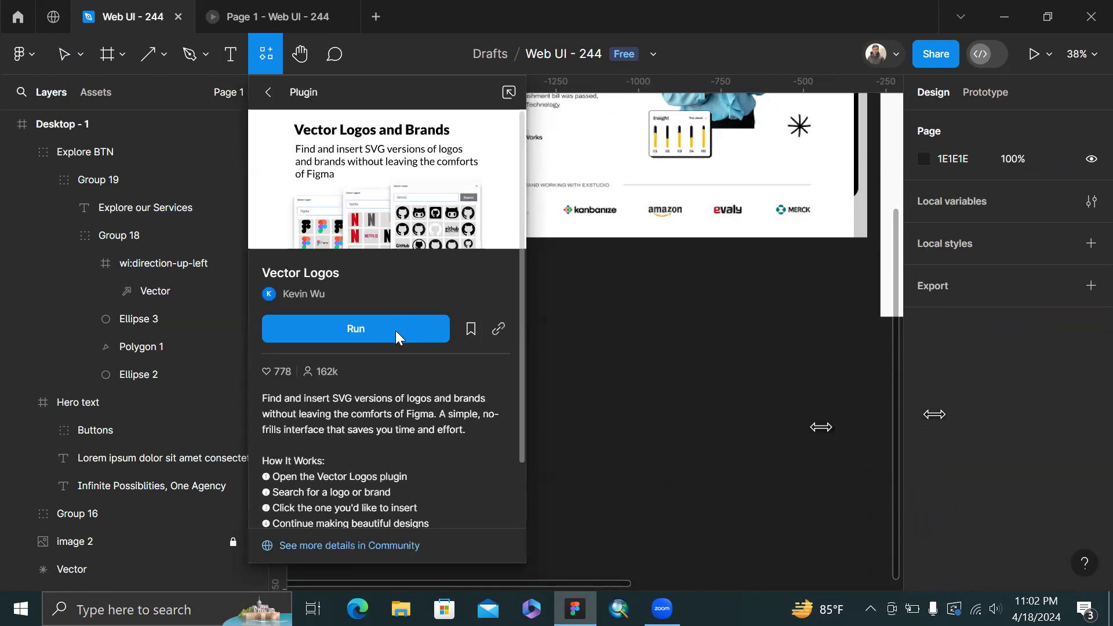
left_click(413, 328)
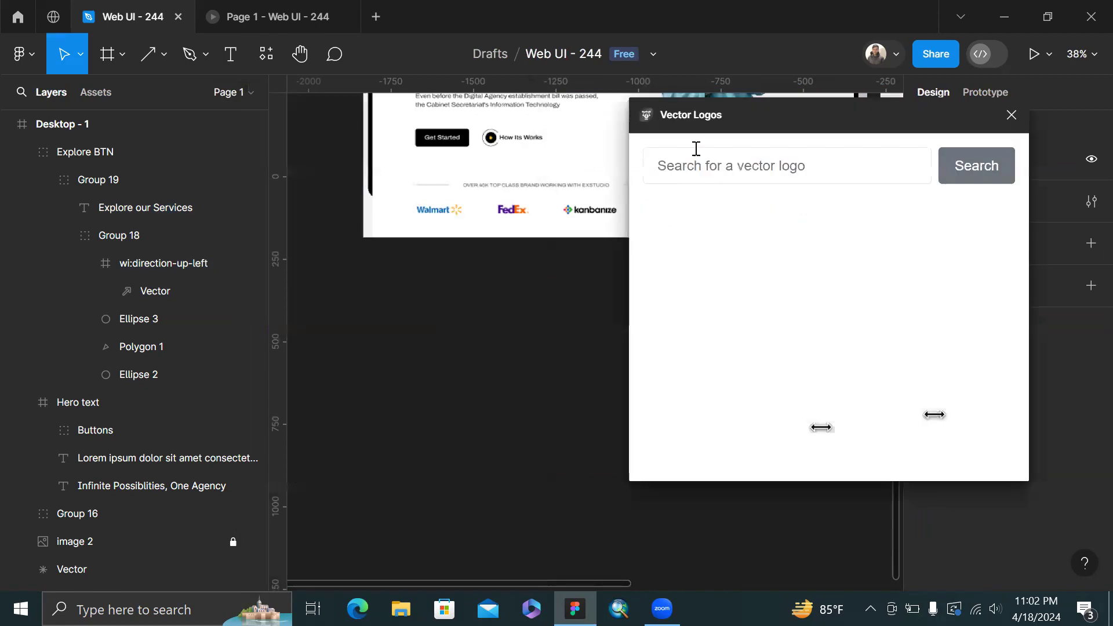
Search the Vector Logos plugin for "walmart" and insert the blue Walmart logo with the yellow spark and no tagline
left_click_drag(816, 141, 794, 282)
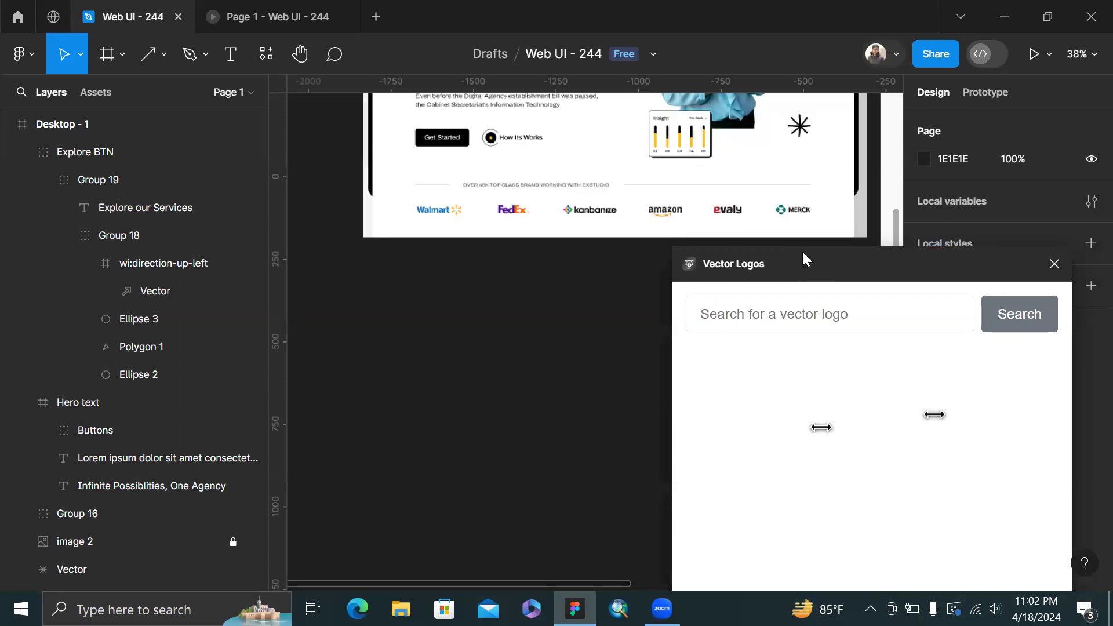
scroll(578, 318, "up", 5)
scroll(445, 234, "down", 5)
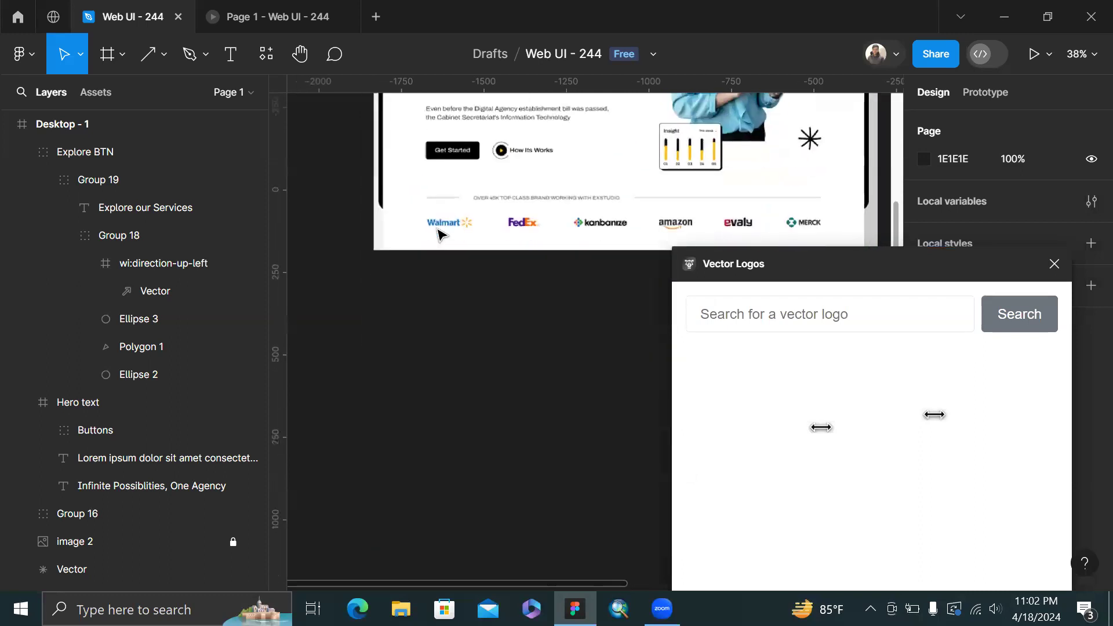
left_click_drag(760, 263, 800, 202)
left_click(791, 243)
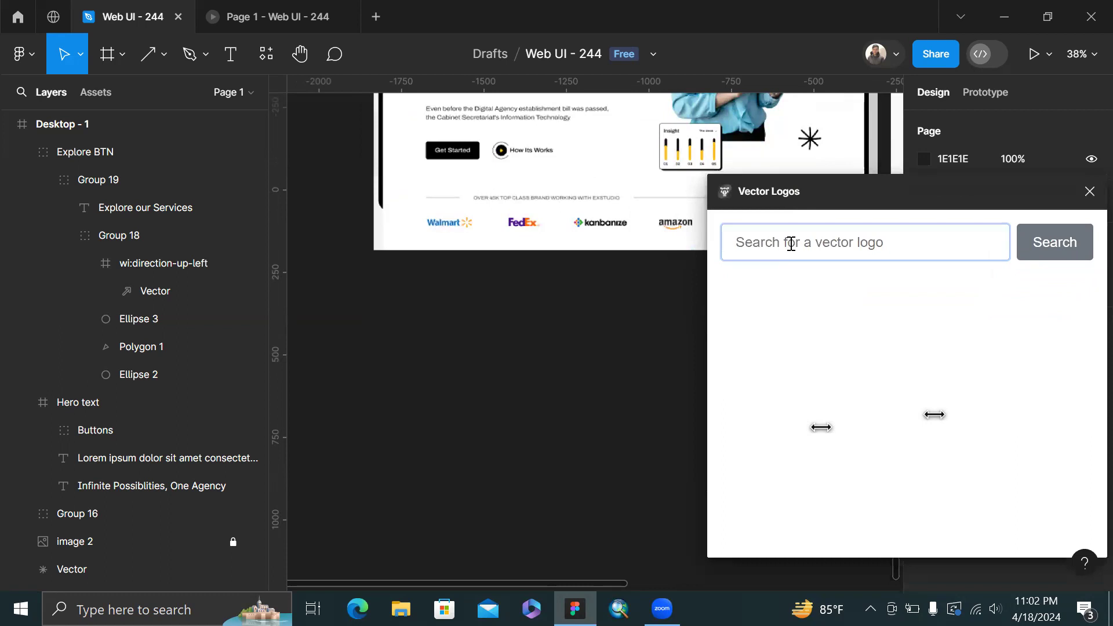
type("walmart")
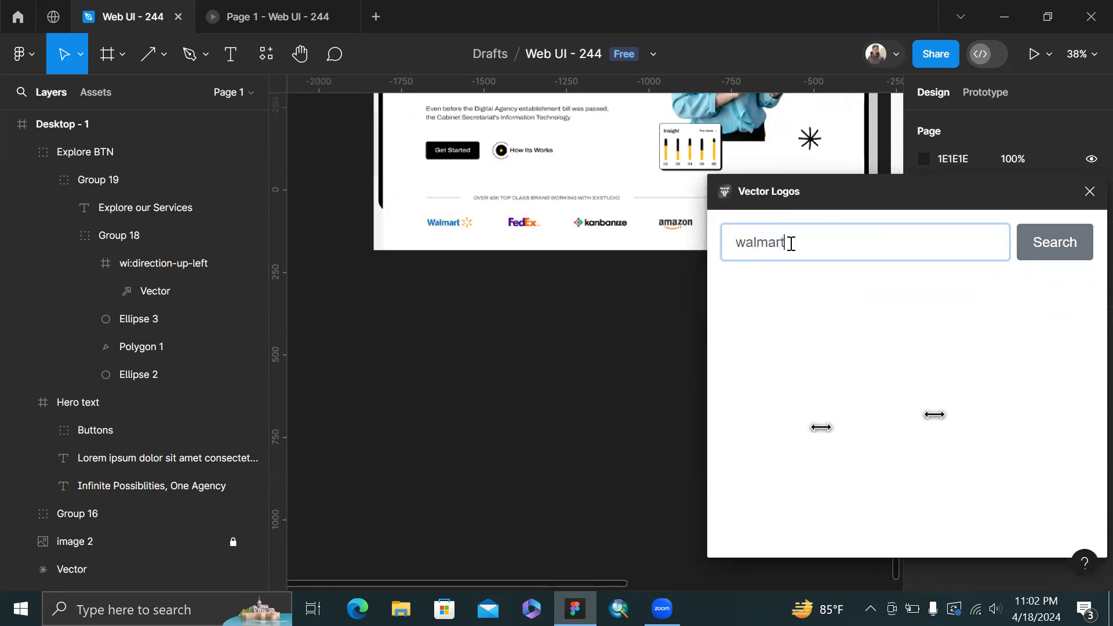
key("Return")
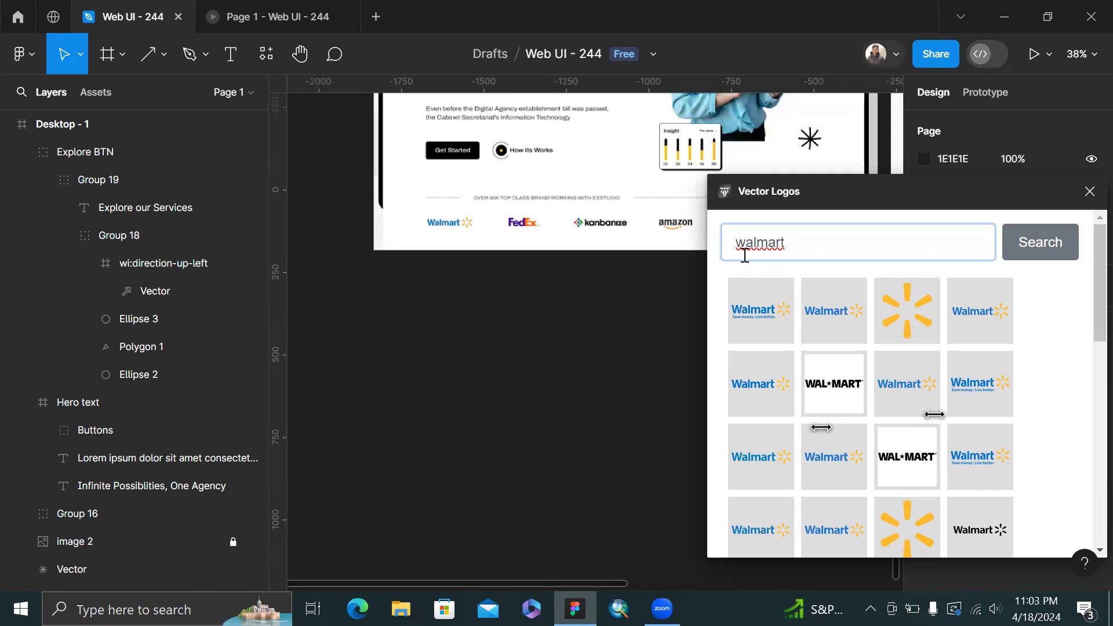
left_click(546, 521)
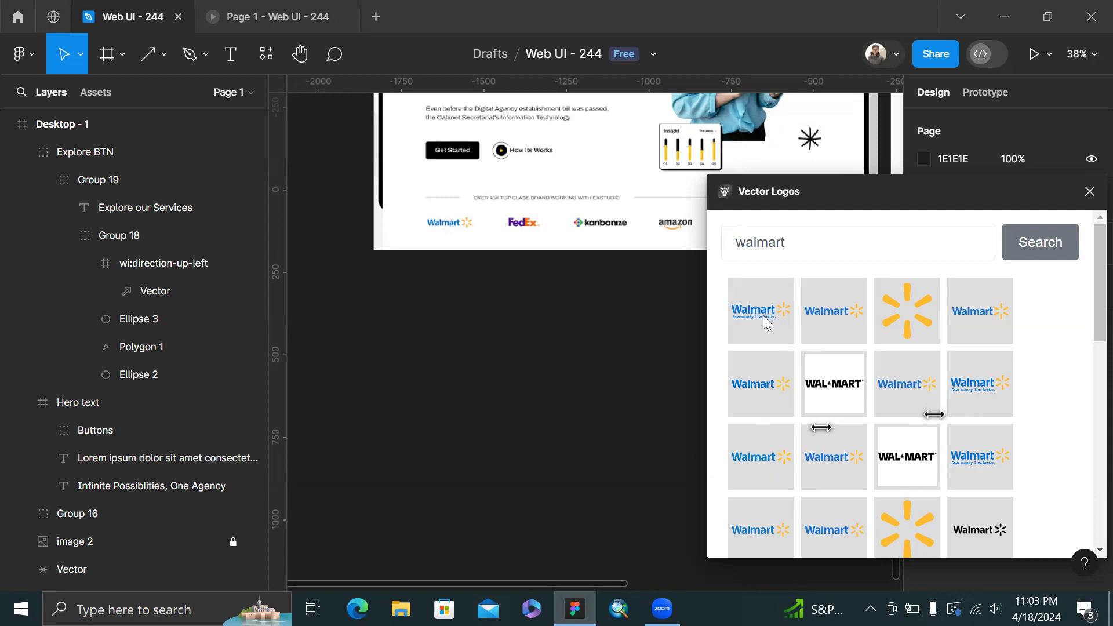
left_click(831, 311)
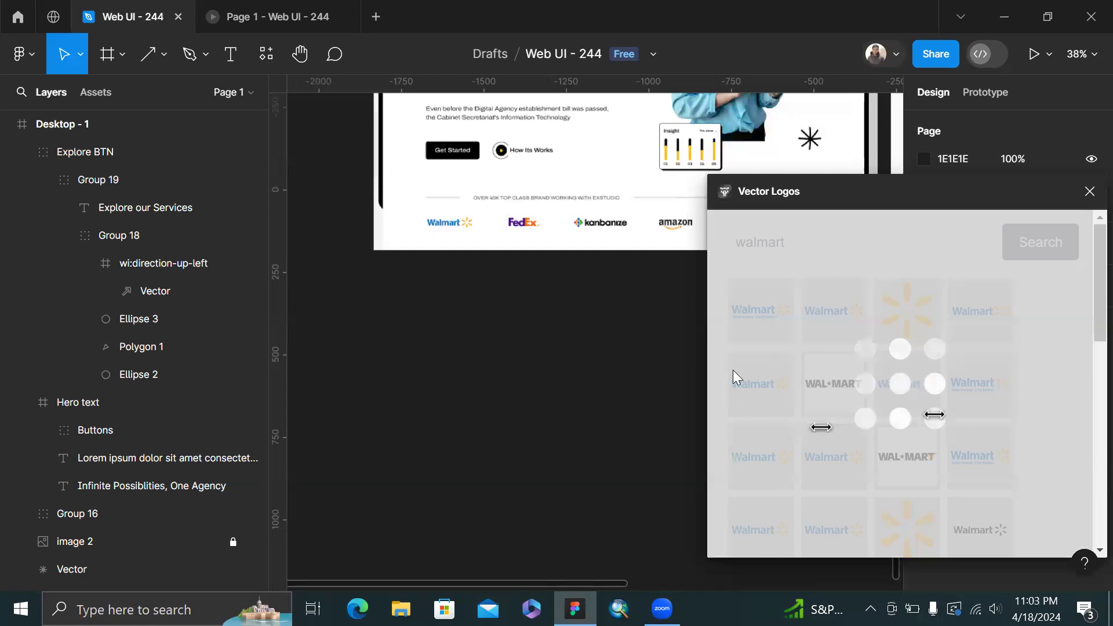
Scale the Walmart logo down proportionally to about 423 × 100.5
scroll(590, 373, "down", 4)
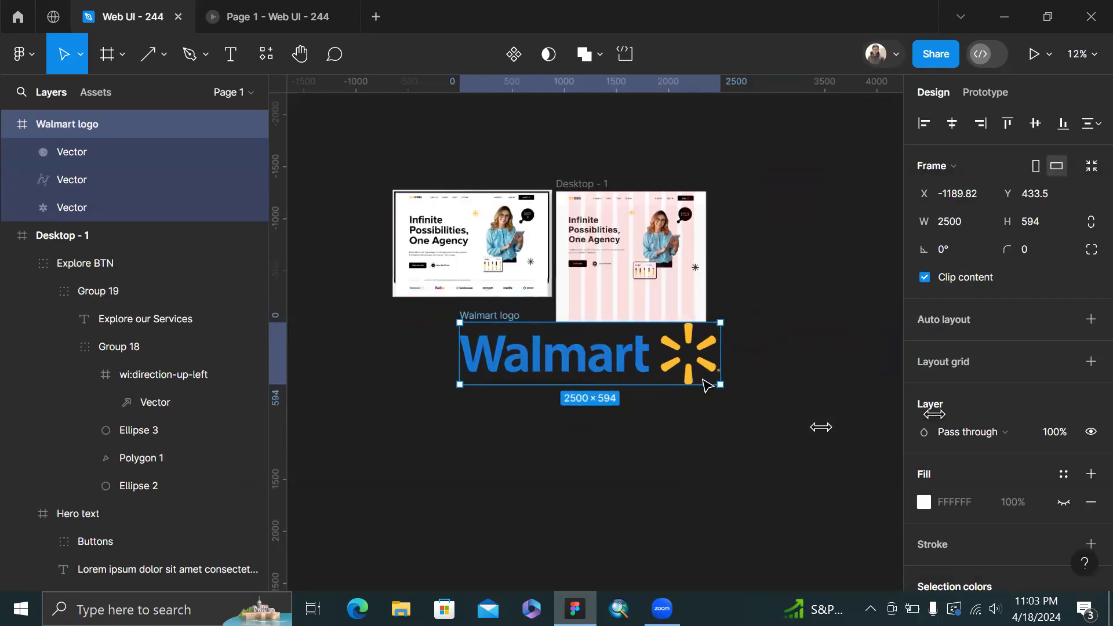
key("k")
left_click_drag(704, 383, 615, 335)
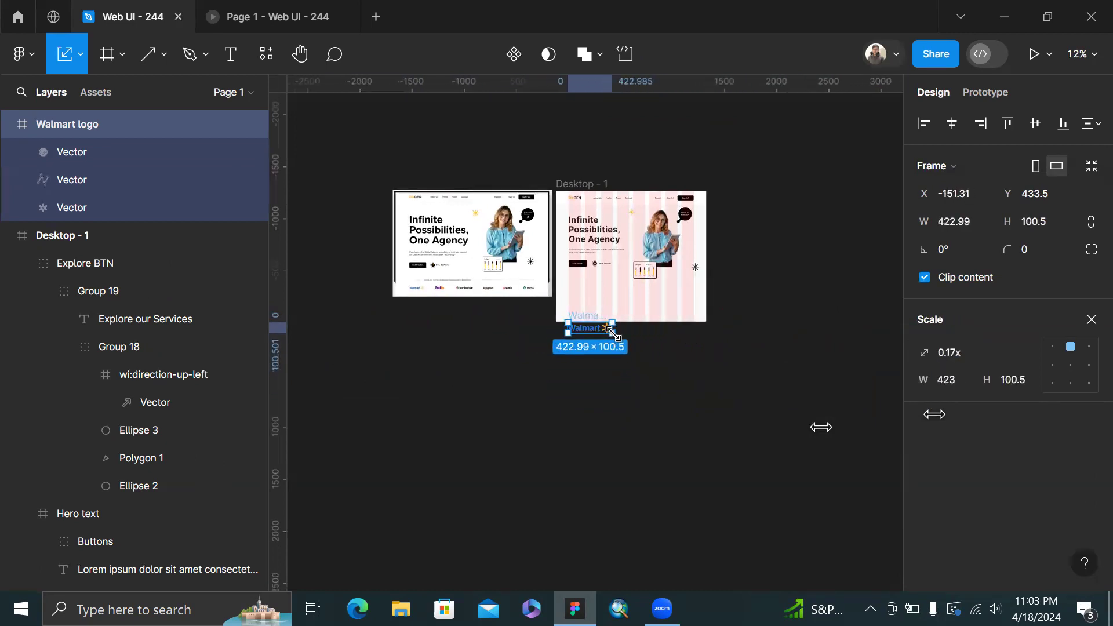
Transfer the Walmart logo into the Desktop - 1 frame and shrink it further below the Get Started button, aligned with the first grid column
key("ctrl+x")
scroll(611, 260, "up", 5)
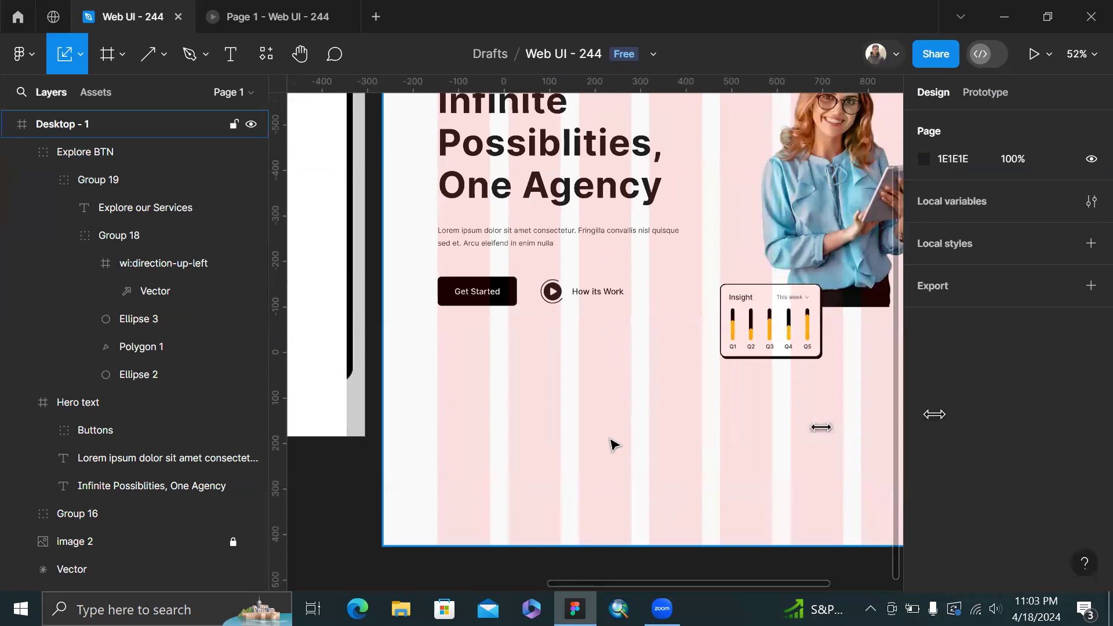
left_click(614, 444)
scroll(612, 444, "down", 4)
key("ctrl+v")
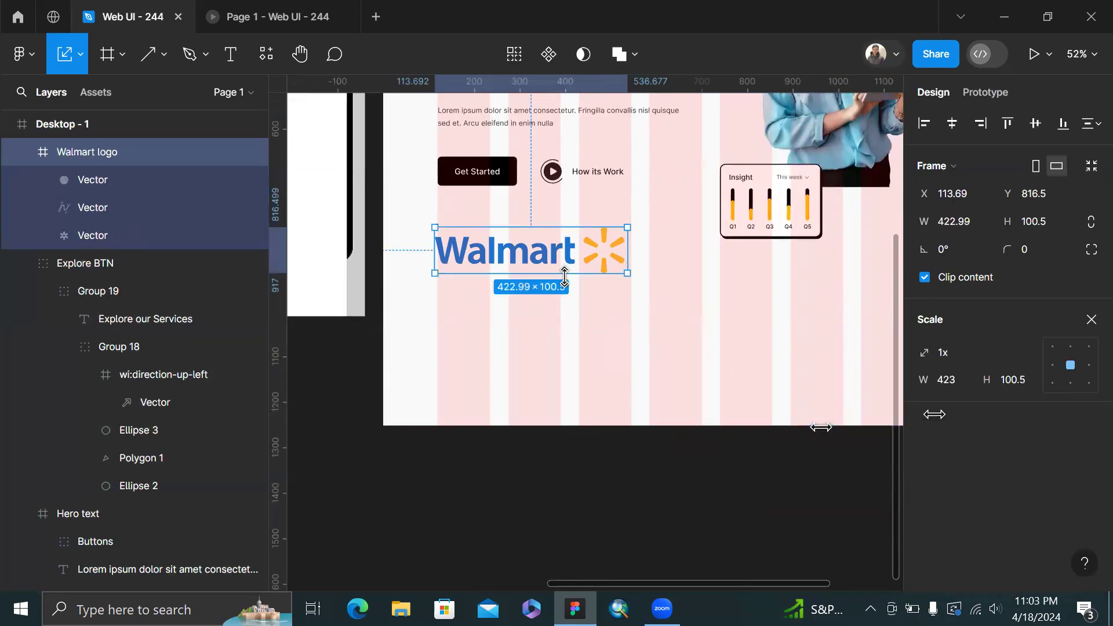
left_click_drag(562, 277, 500, 303)
left_click(575, 341)
Rerun the Vector Logos plugin, search it for "fedex" and insert the purple and orange FedEx logo
scroll(575, 341, "left", 2)
scroll(574, 341, "up", 1)
scroll(574, 341, "down", 3)
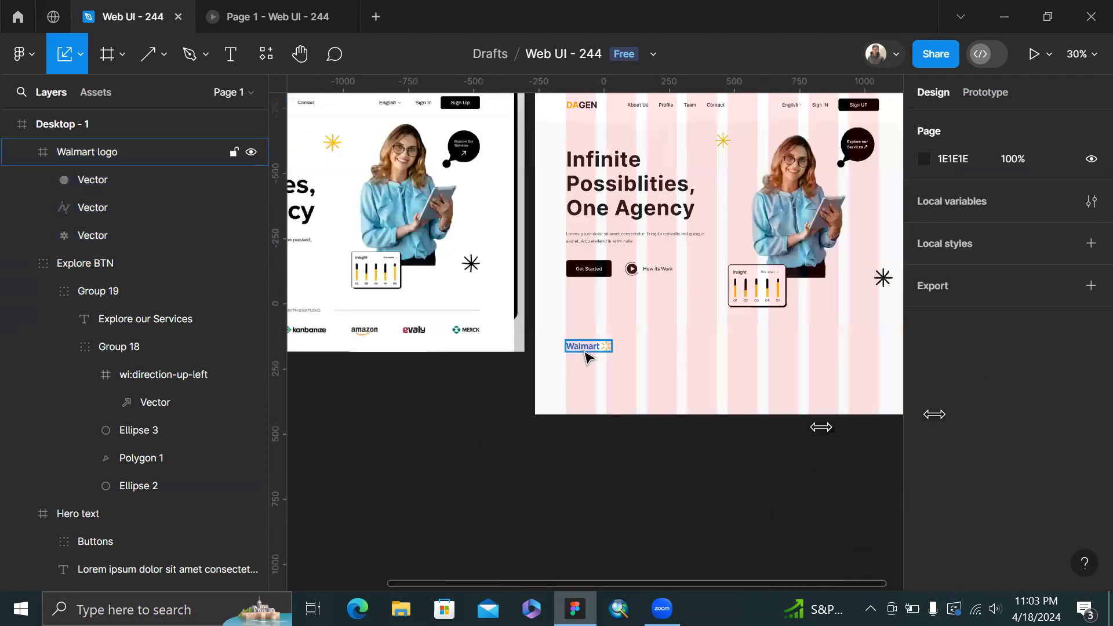
scroll(587, 357, "left", 5)
scroll(499, 373, "up", 3)
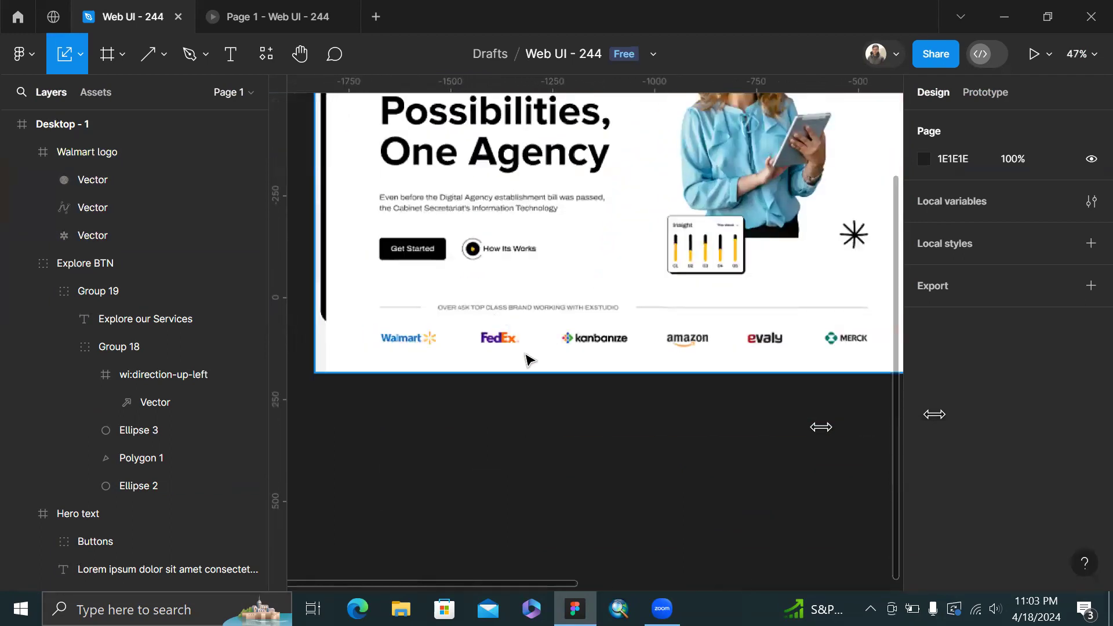
key("ctrl+alt+p")
left_click(848, 243)
type("fed")
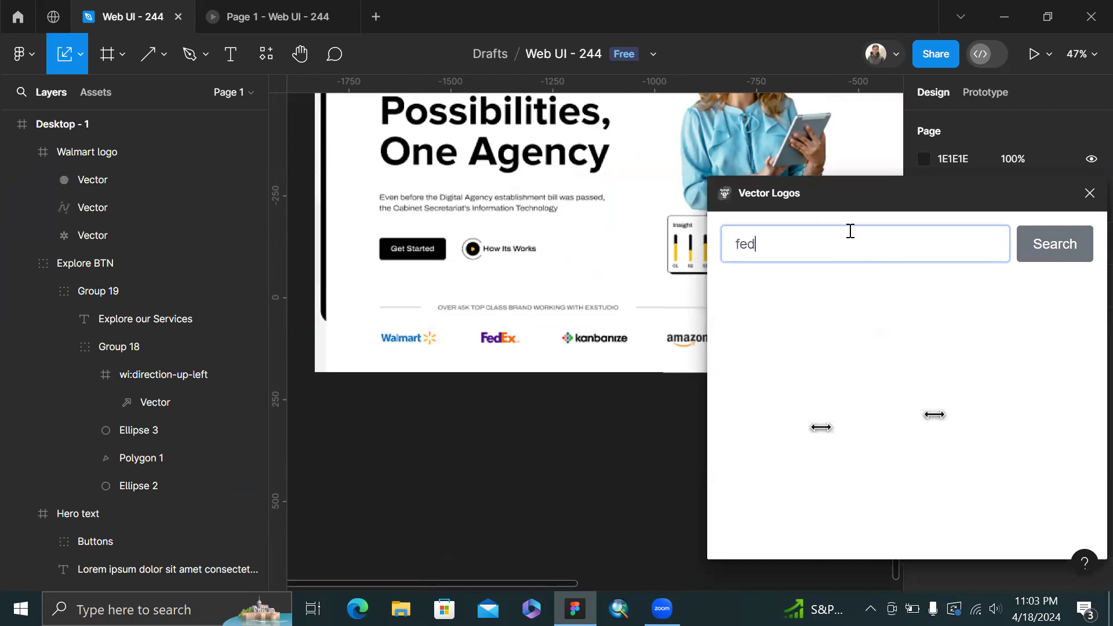
type("ex")
key("Return")
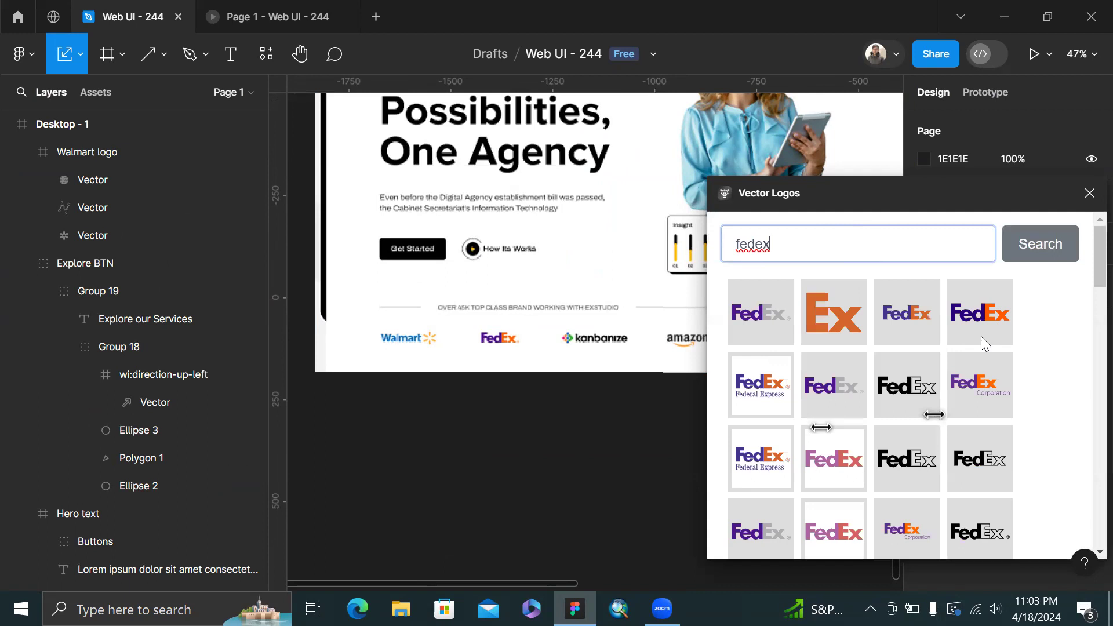
left_click(981, 330)
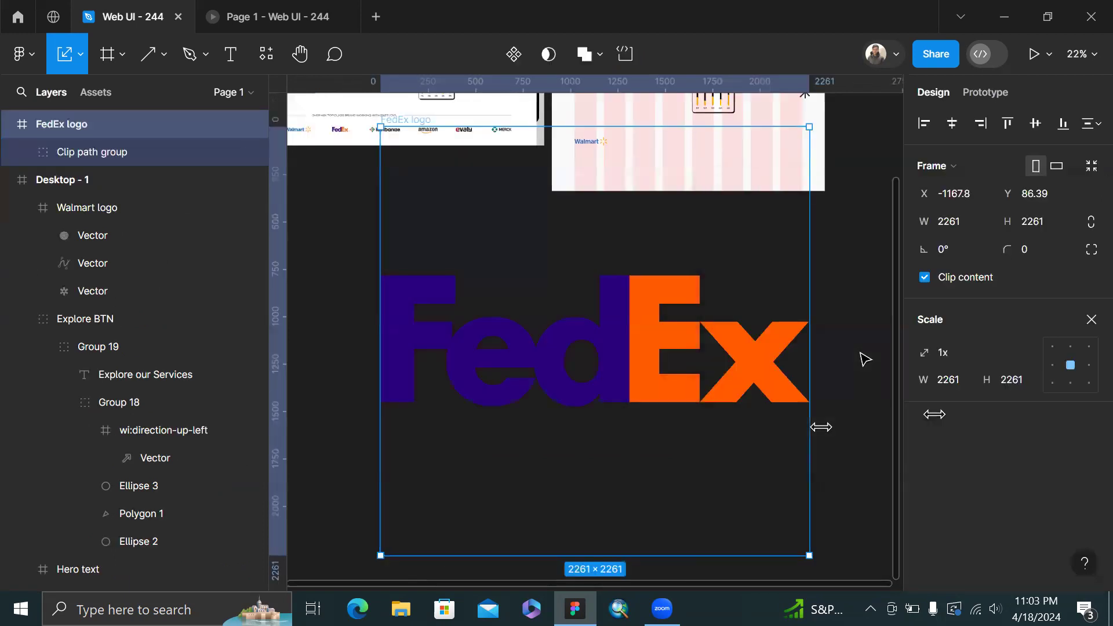
Crop the FedEx logo frame tightly around its wordmark, to 2261 × 692, by moving in its upper and lower edges
scroll(802, 399, "down", 5)
scroll(802, 399, "down", 5)
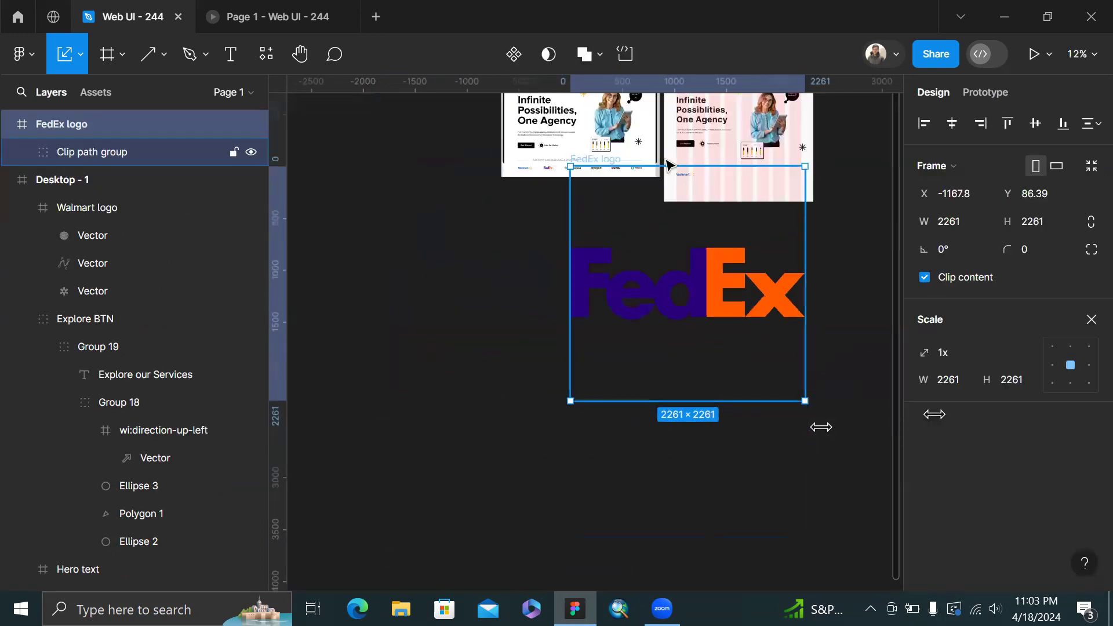
key("v")
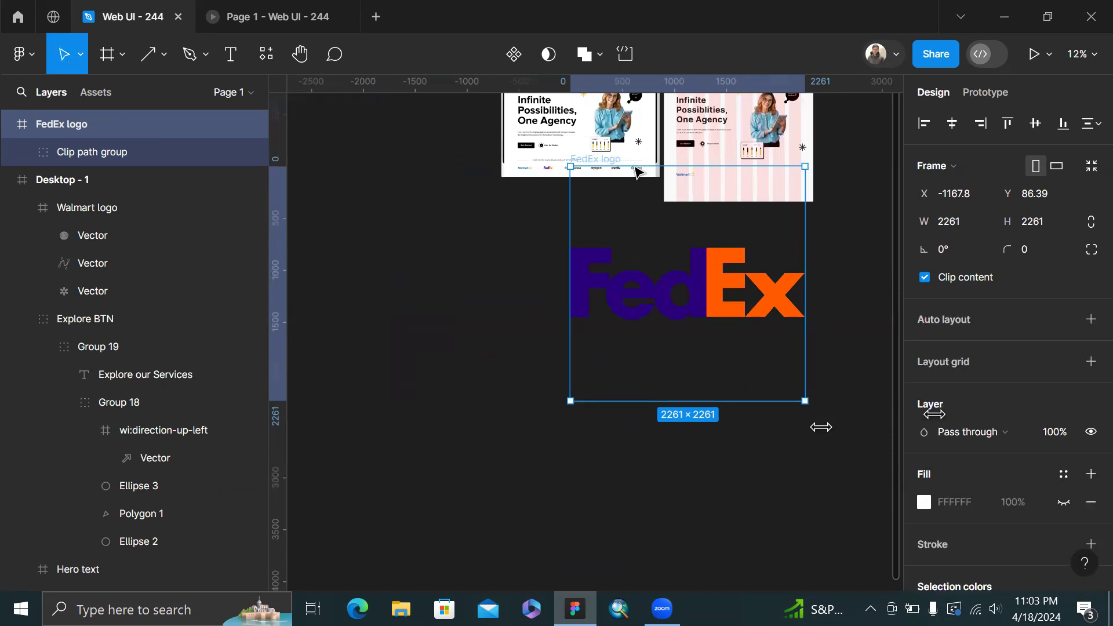
left_click_drag(616, 163, 626, 248)
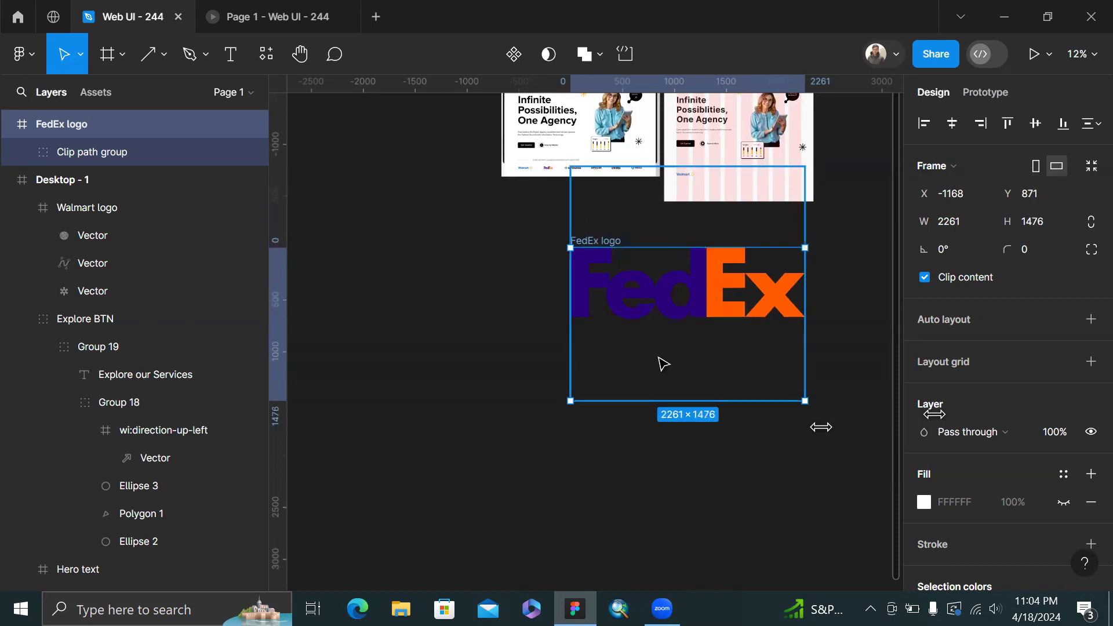
left_click_drag(658, 400, 656, 320)
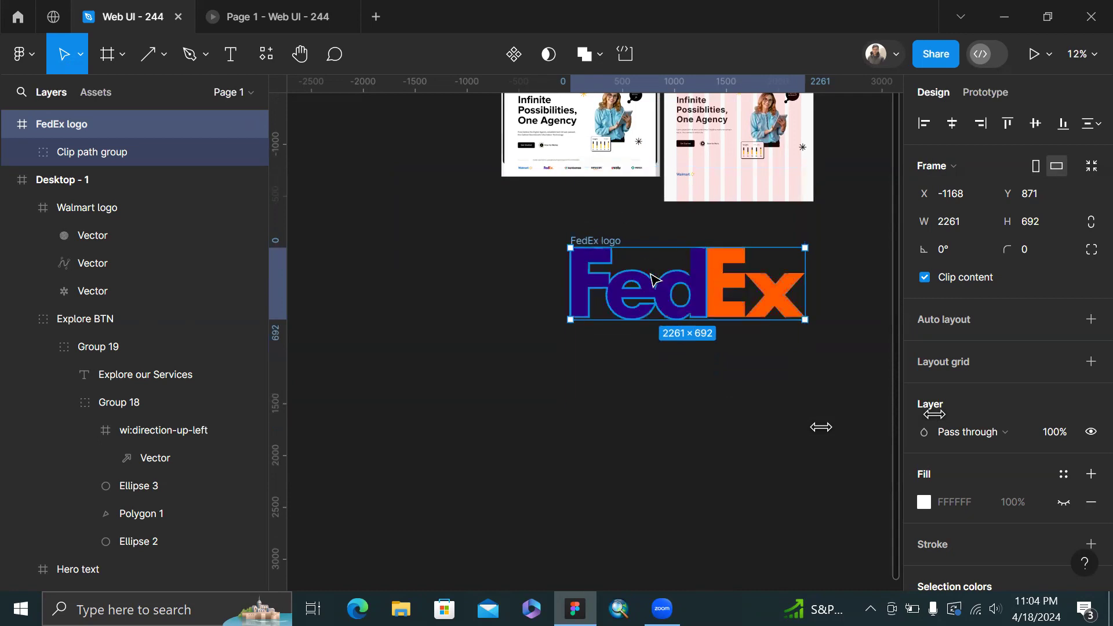
left_click(594, 303)
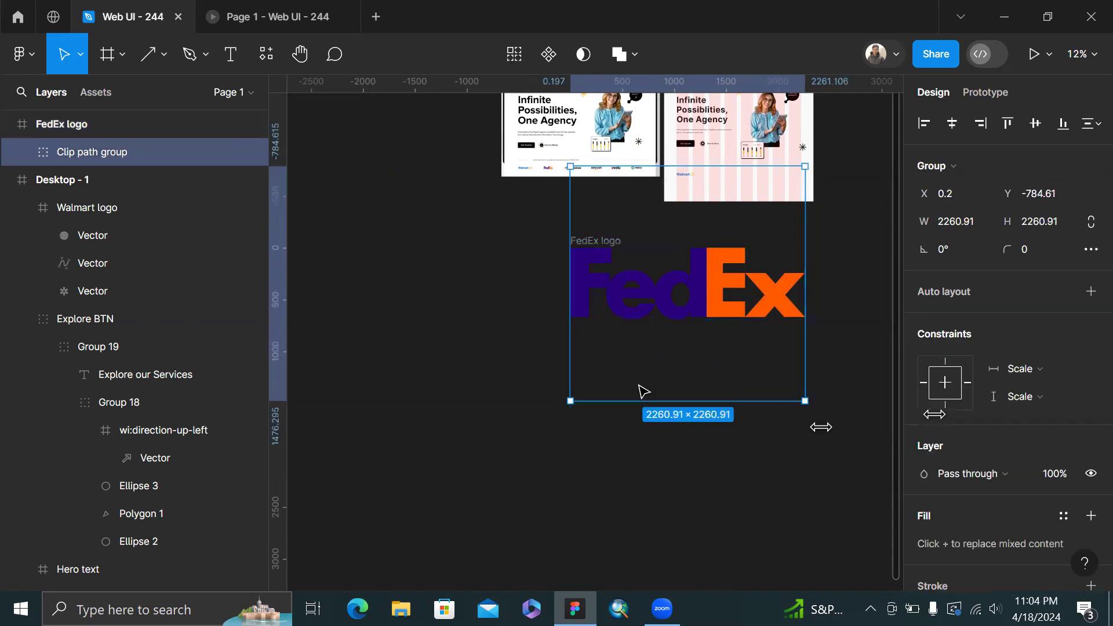
left_click_drag(637, 366, 637, 325)
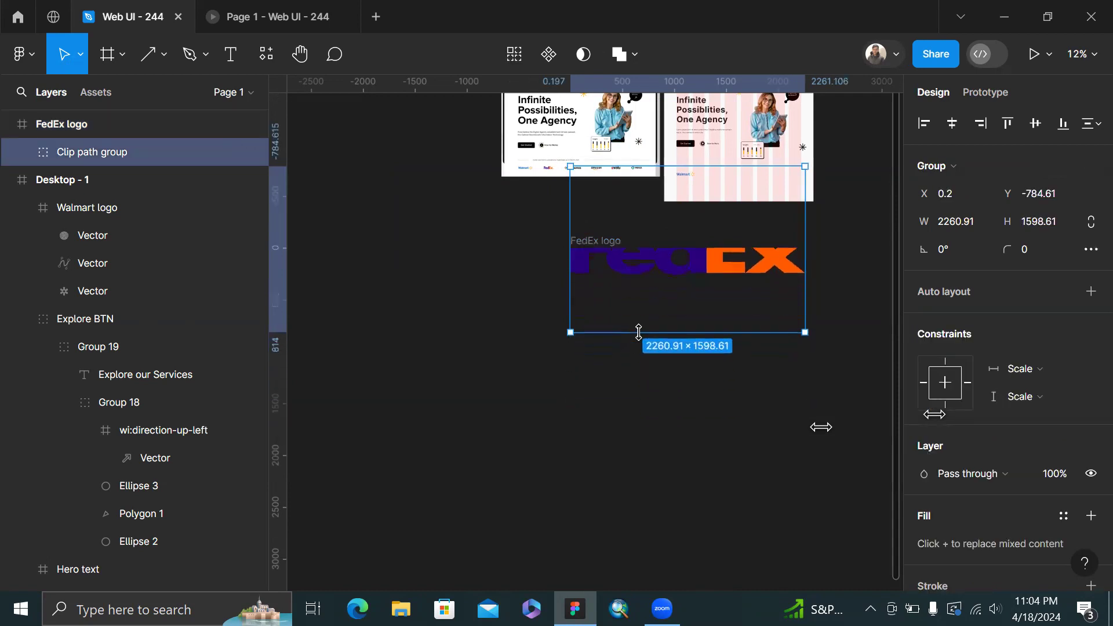
key("Escape")
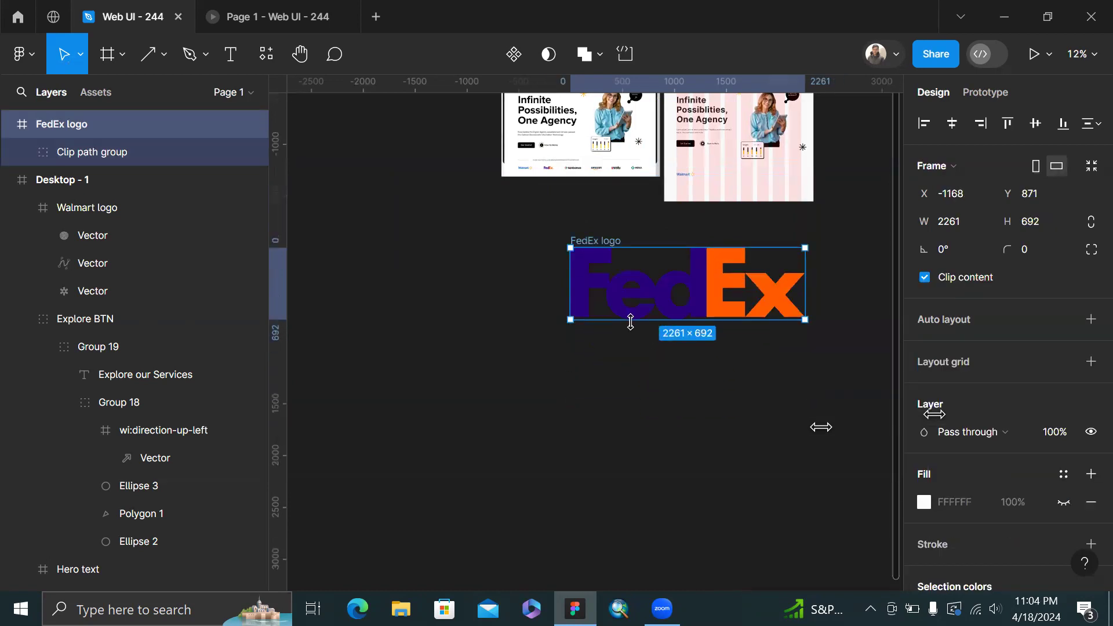
left_click(125, 143)
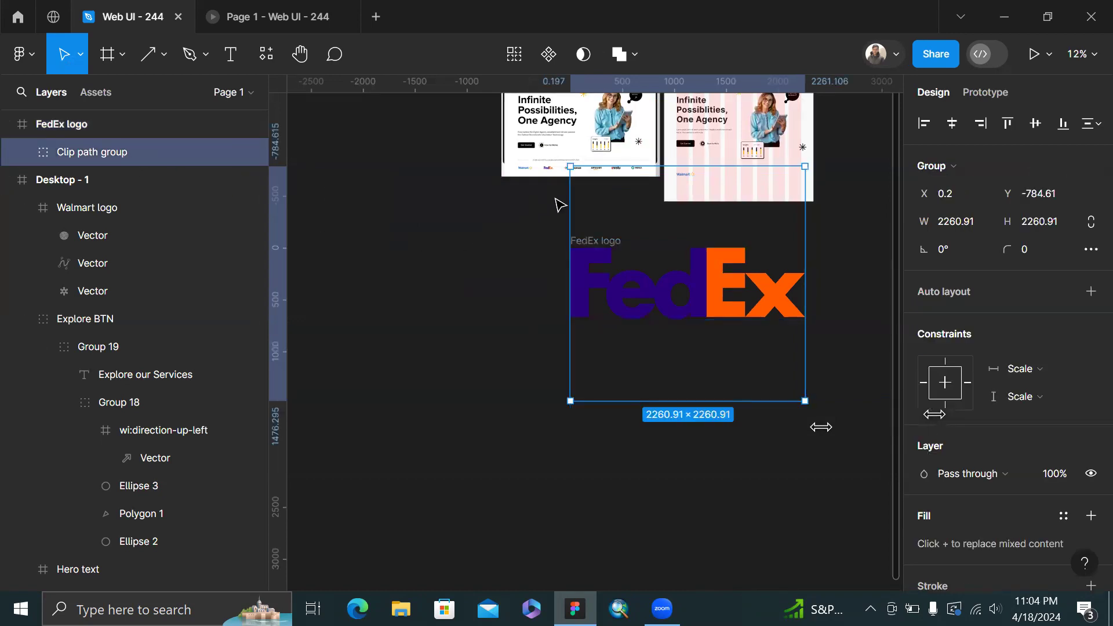
left_click_drag(619, 171, 616, 206)
key("Escape")
left_click_drag(647, 166, 649, 216)
key("ctrl+z")
Expand the FedEx logo's clip path group down to its vectors and delete the clip0_14:278 mask layer
left_click(22, 152)
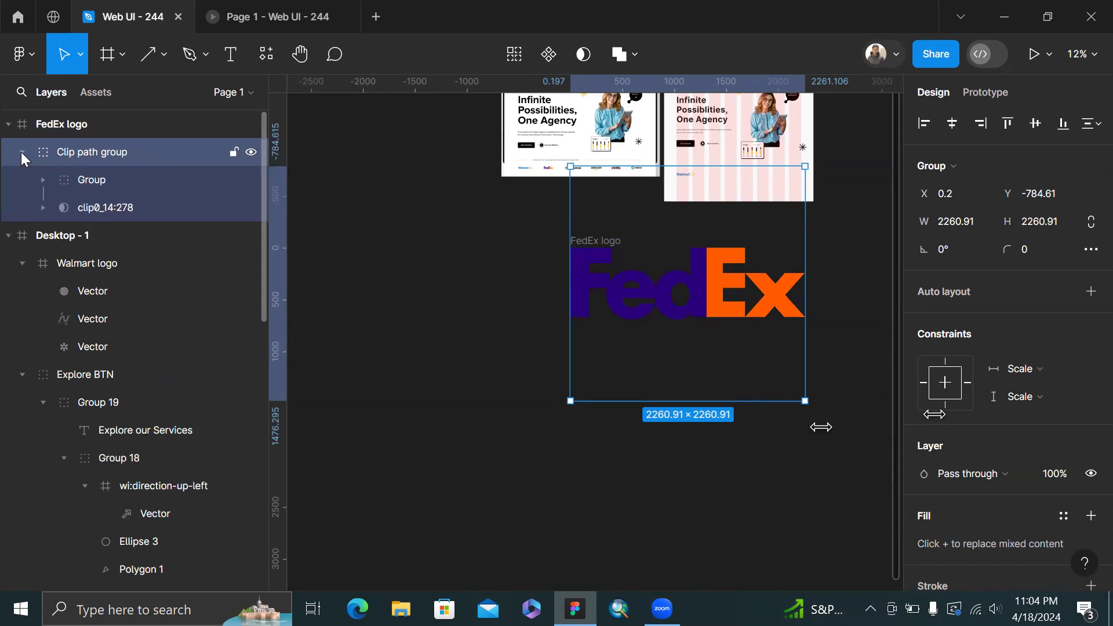
left_click(100, 182)
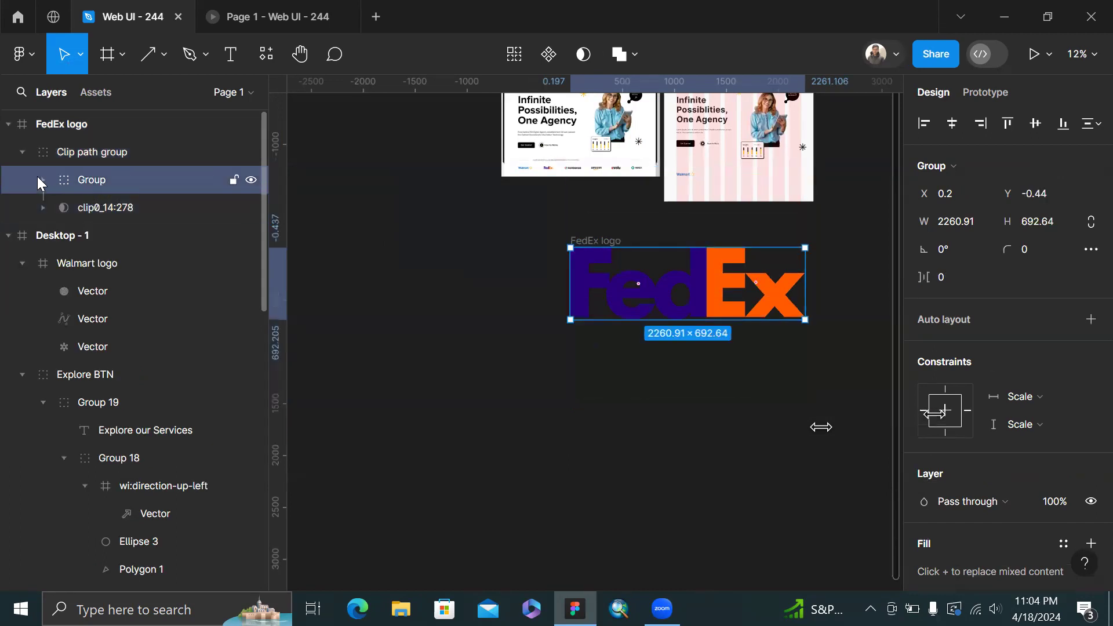
left_click(42, 180)
left_click(90, 217)
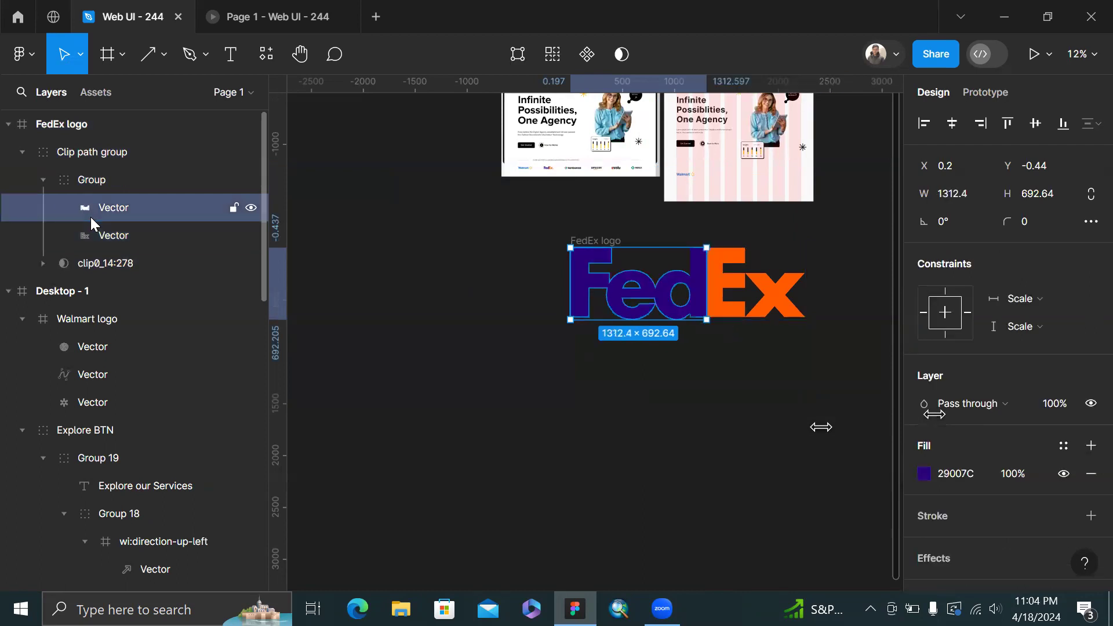
left_click(123, 243)
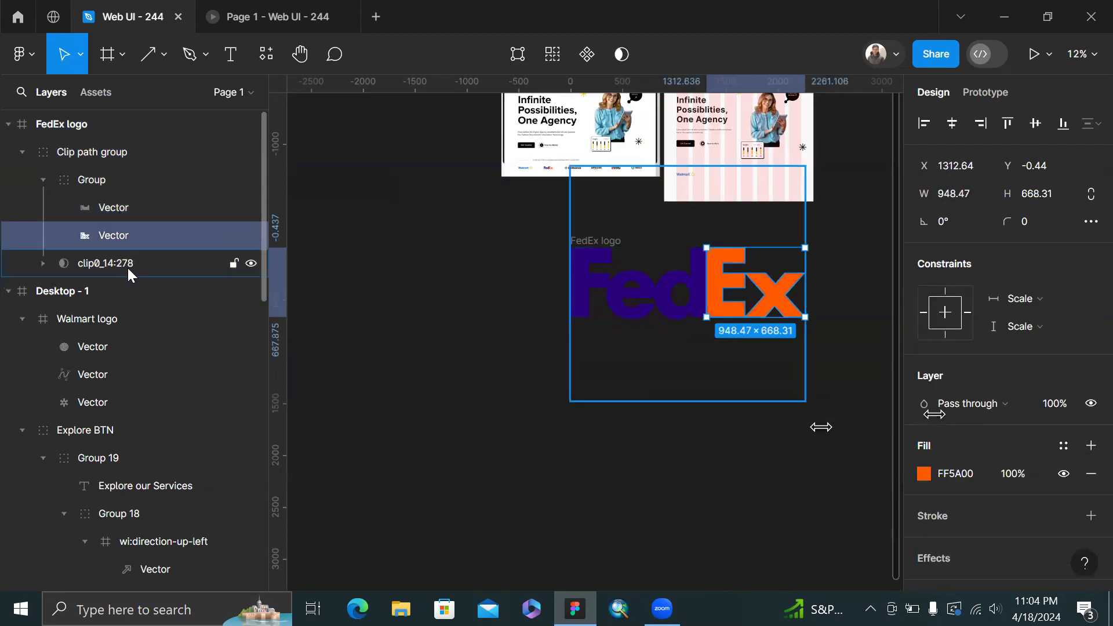
left_click(128, 267)
key("Delete")
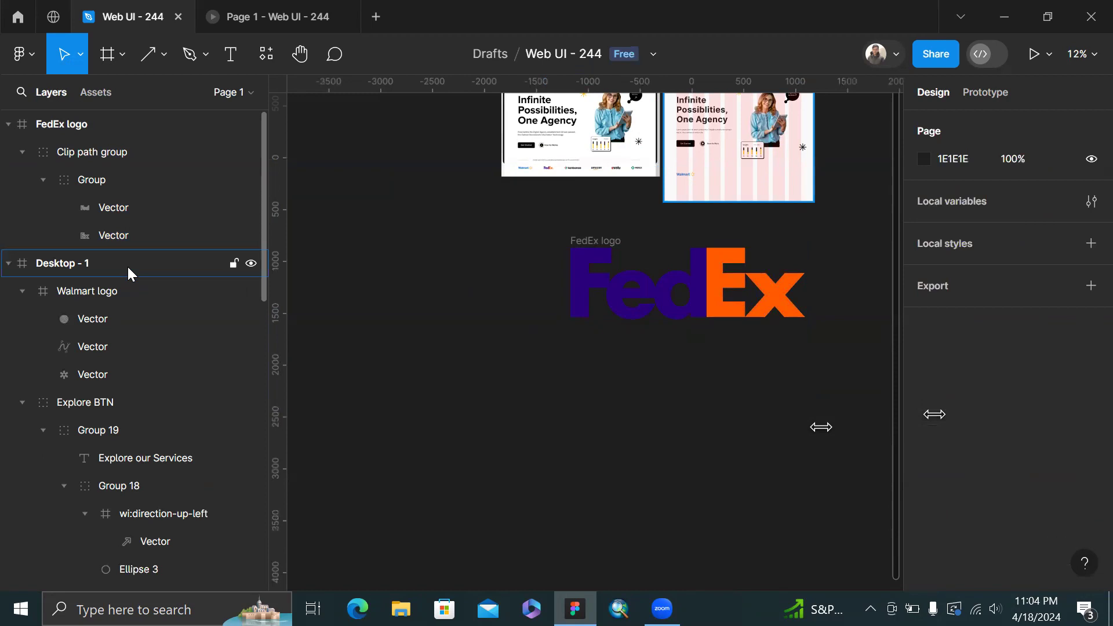
Scale the whole FedEx logo frame down proportionally to about 291 × 89
left_click(597, 243)
key("k")
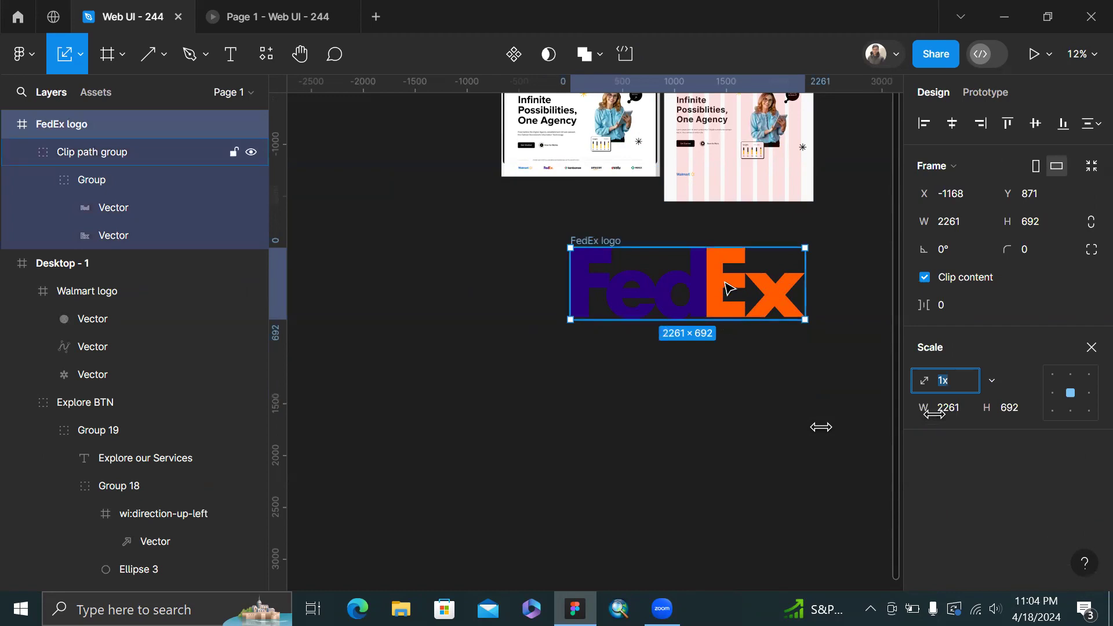
left_click_drag(696, 322, 676, 255)
scroll(714, 259, "up", 3)
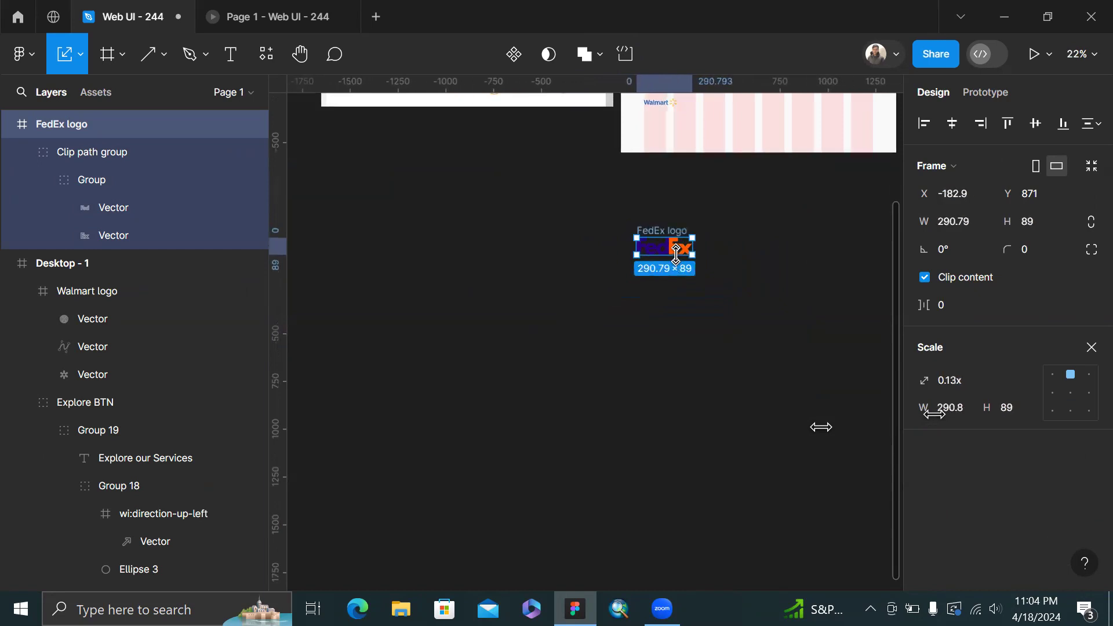
Transfer the FedEx logo into the Desktop - 1 frame beside the Walmart logo and scale it down to about 170 × 52
key("ctrl+x")
scroll(680, 258, "up", 4)
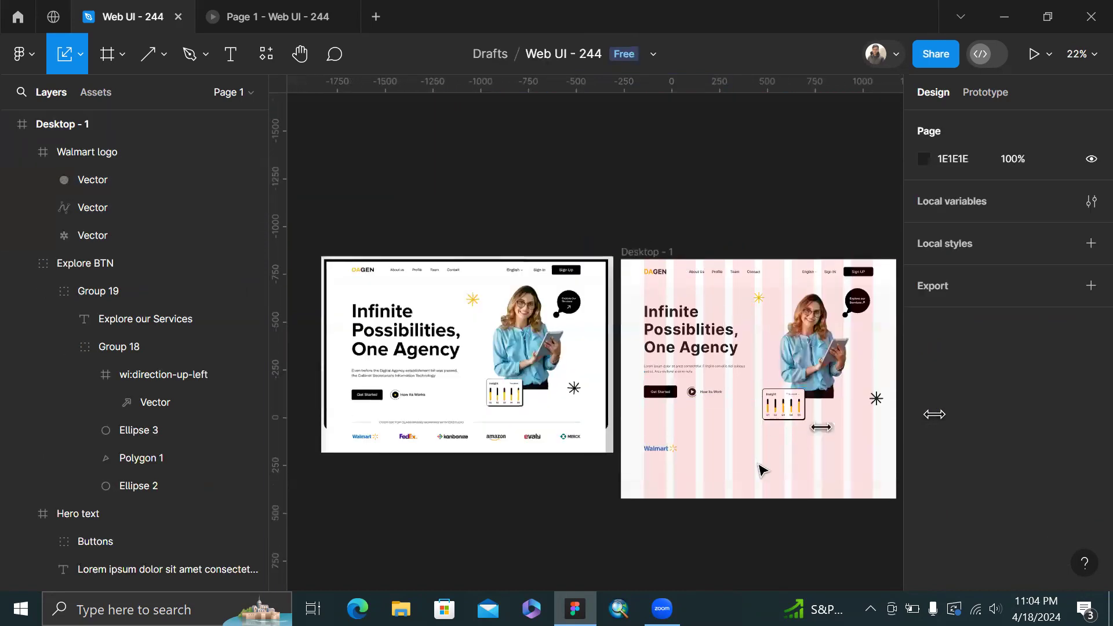
scroll(760, 466, "up", 6)
left_click(675, 439)
key("ctrl+v")
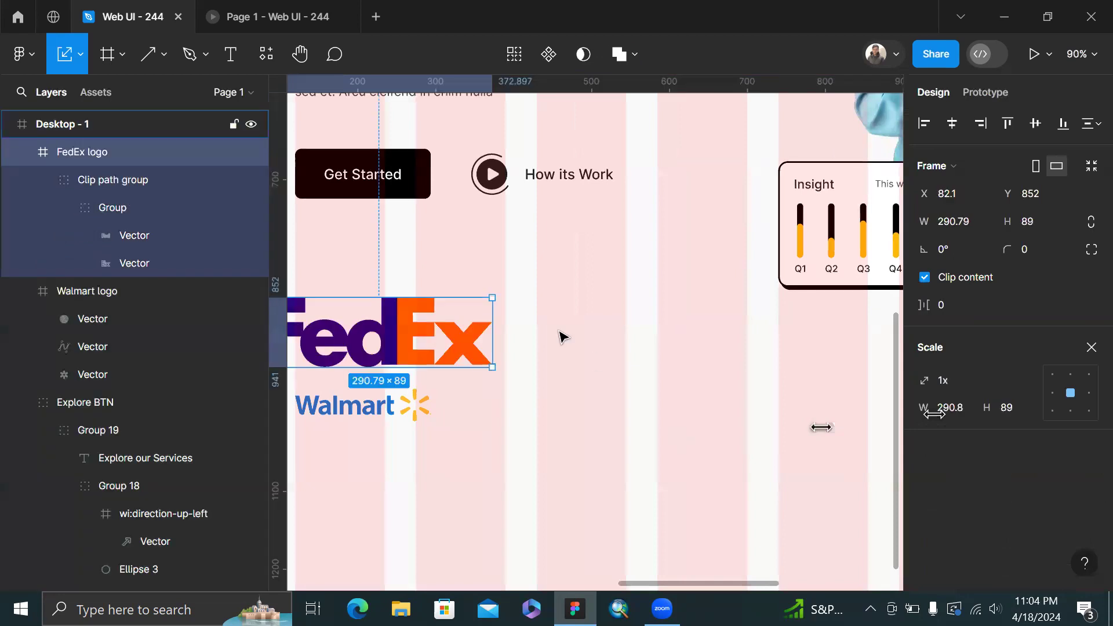
left_click_drag(462, 347, 634, 417)
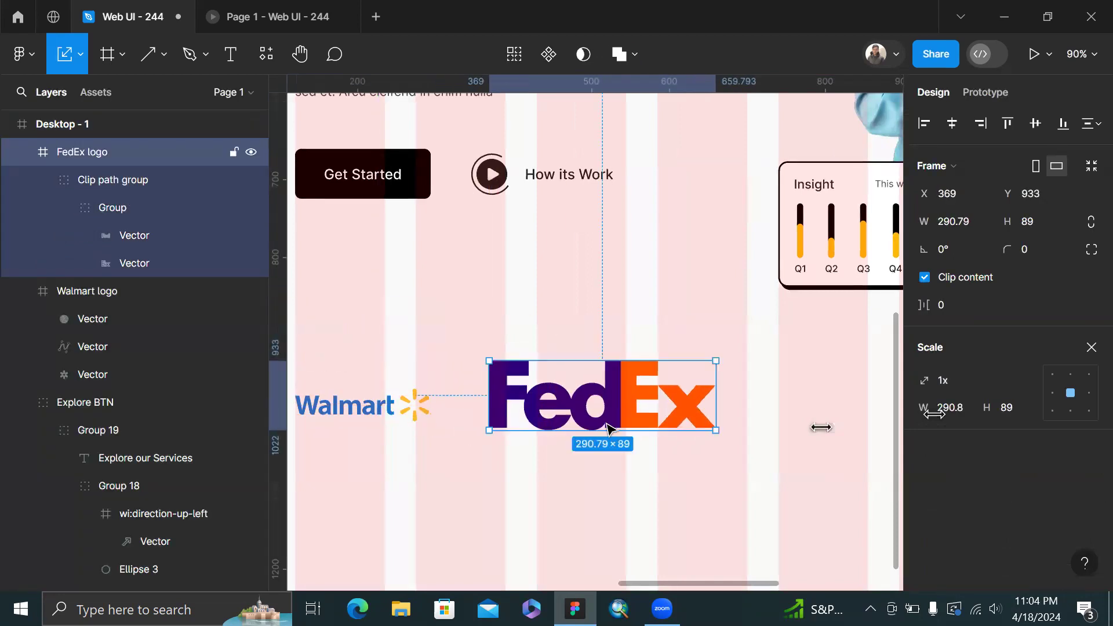
left_click_drag(605, 429, 613, 395)
Set the Walmart logo's width to 175 and its height to 42
left_click(382, 406)
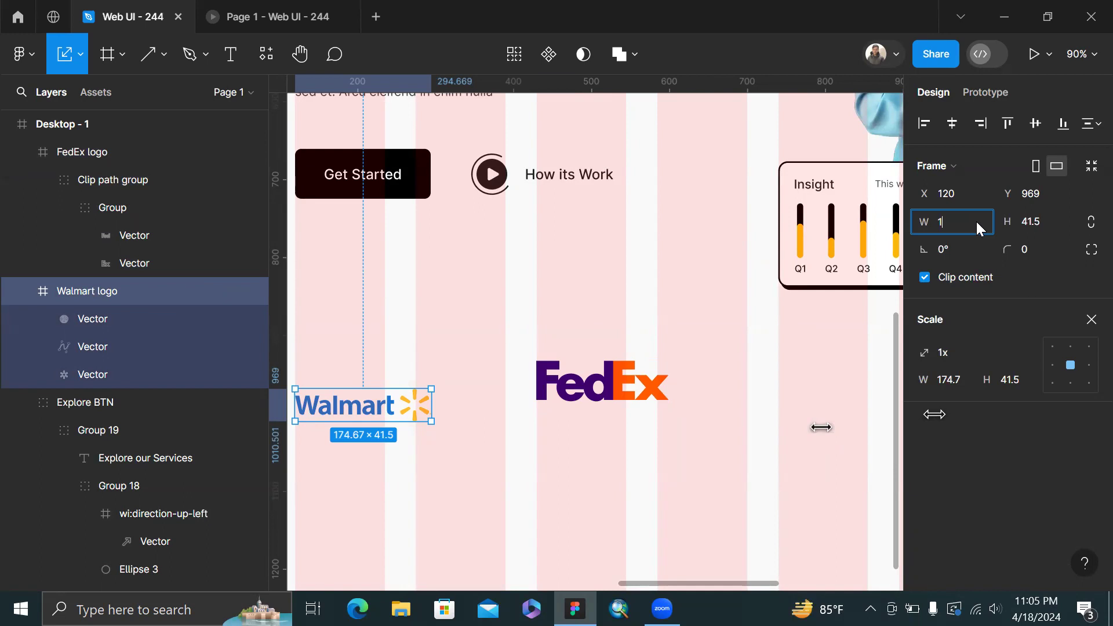
left_click(1056, 219)
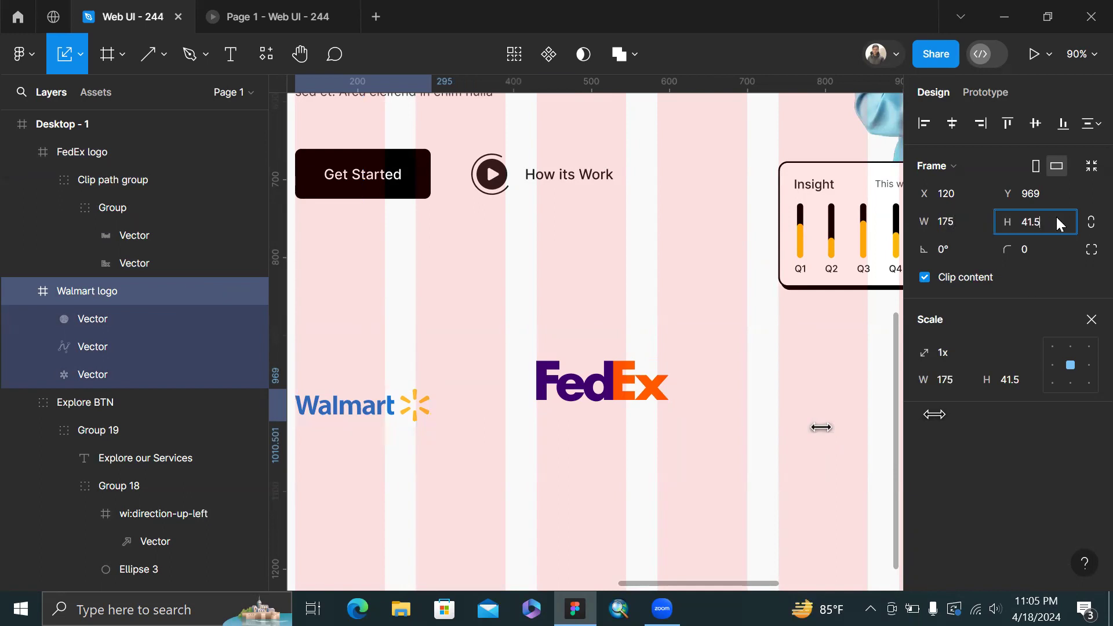
type("42")
key("Return")
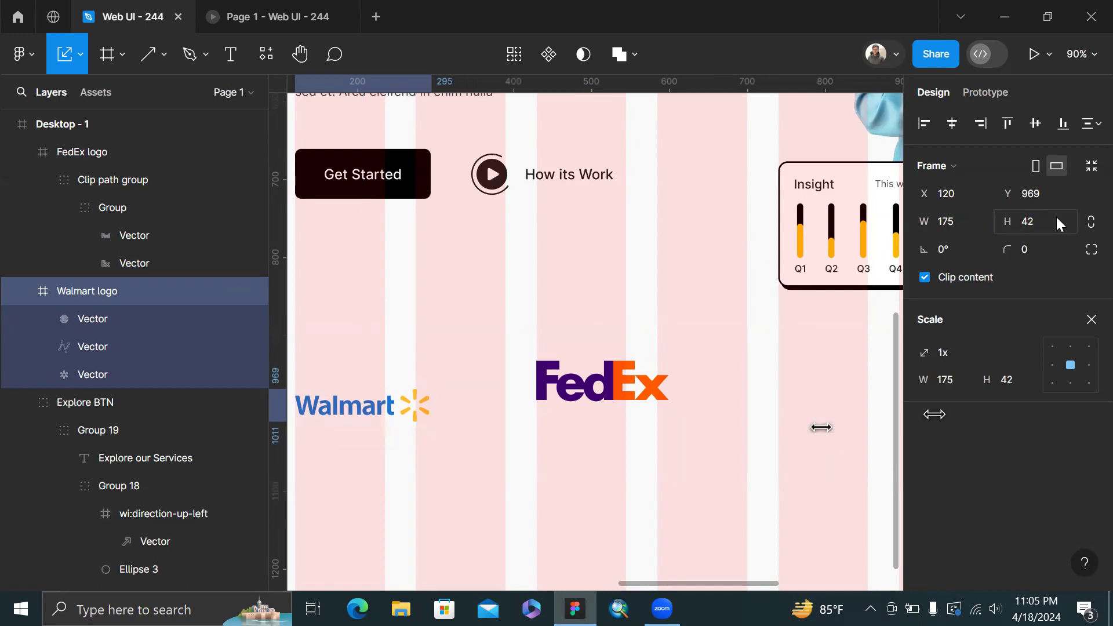
Lock the FedEx logo's proportions, set its height to 42 and restore its opacity to 100%
left_click(624, 383)
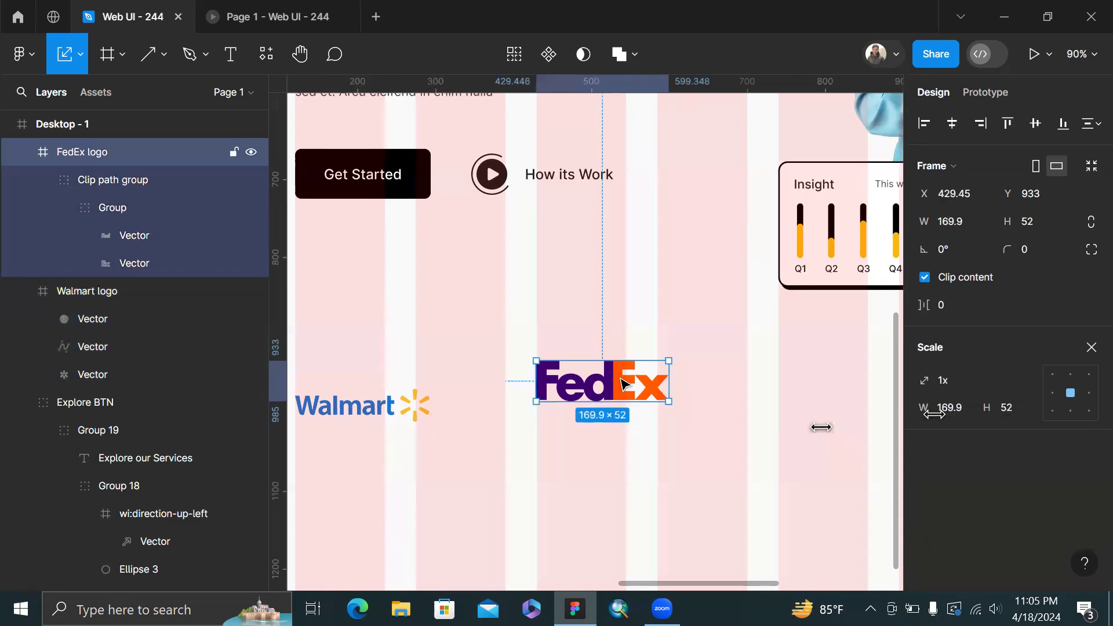
left_click(1044, 219)
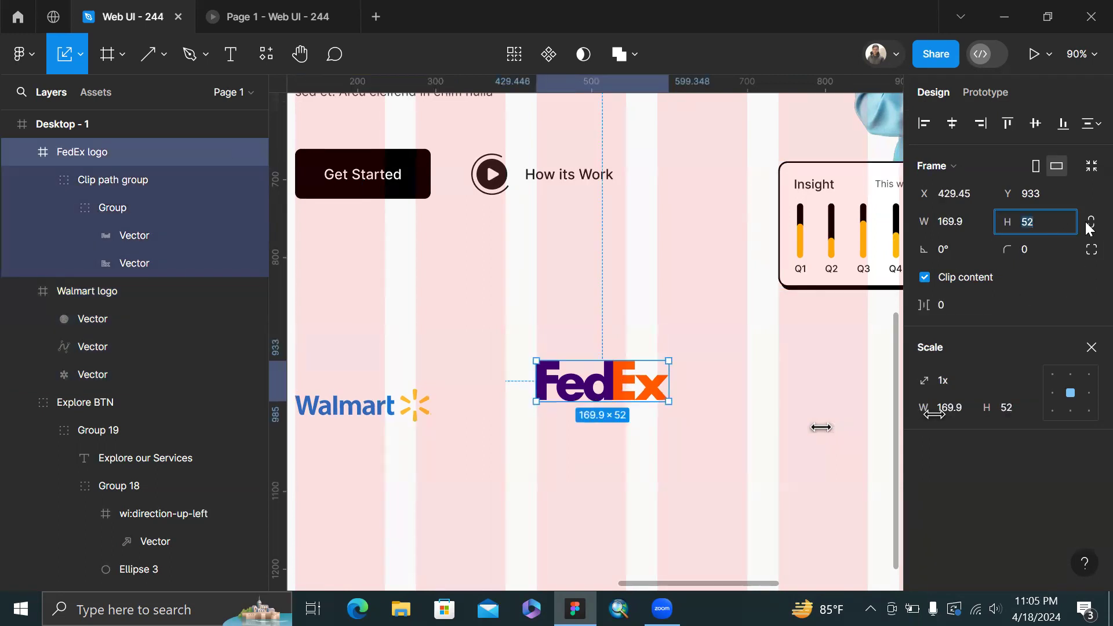
left_click(1090, 224)
key("4")
key("2")
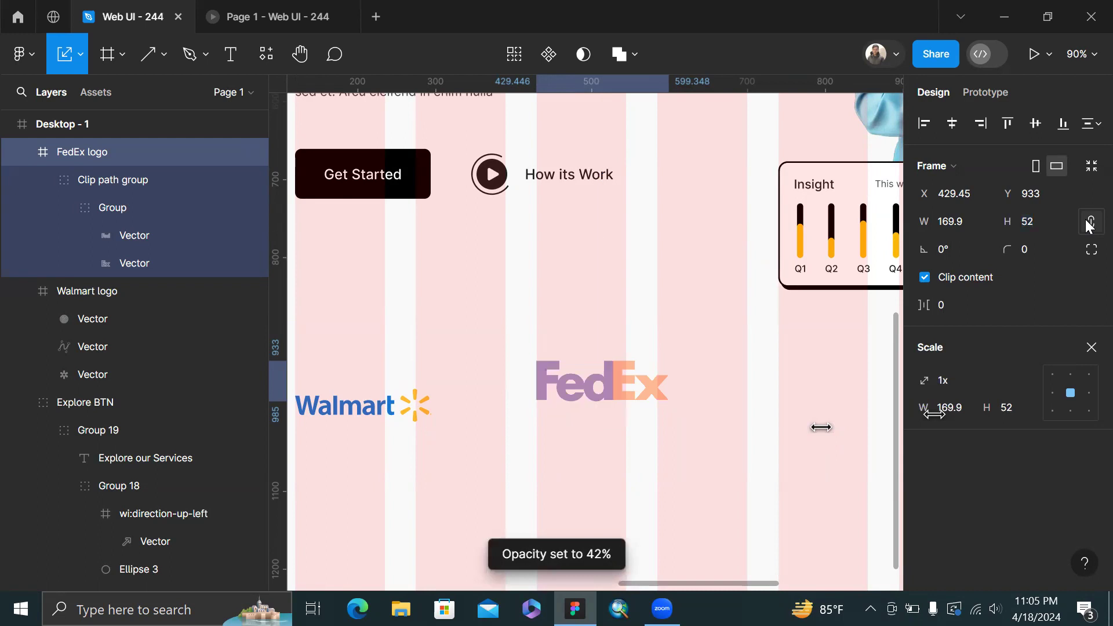
key("Return")
key("shift+Return")
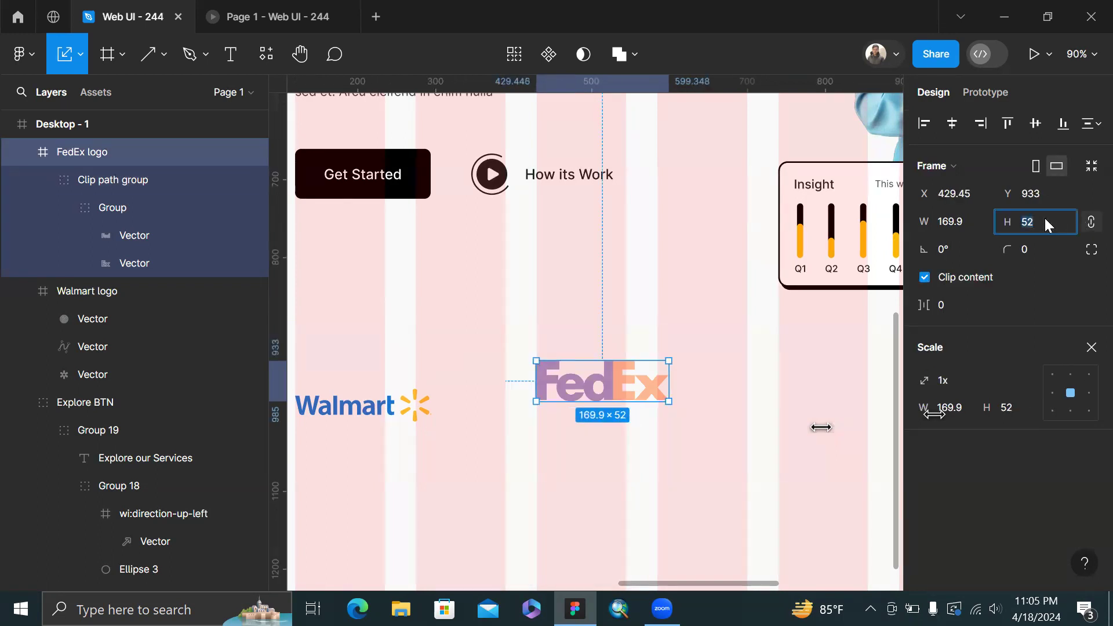
key("Return")
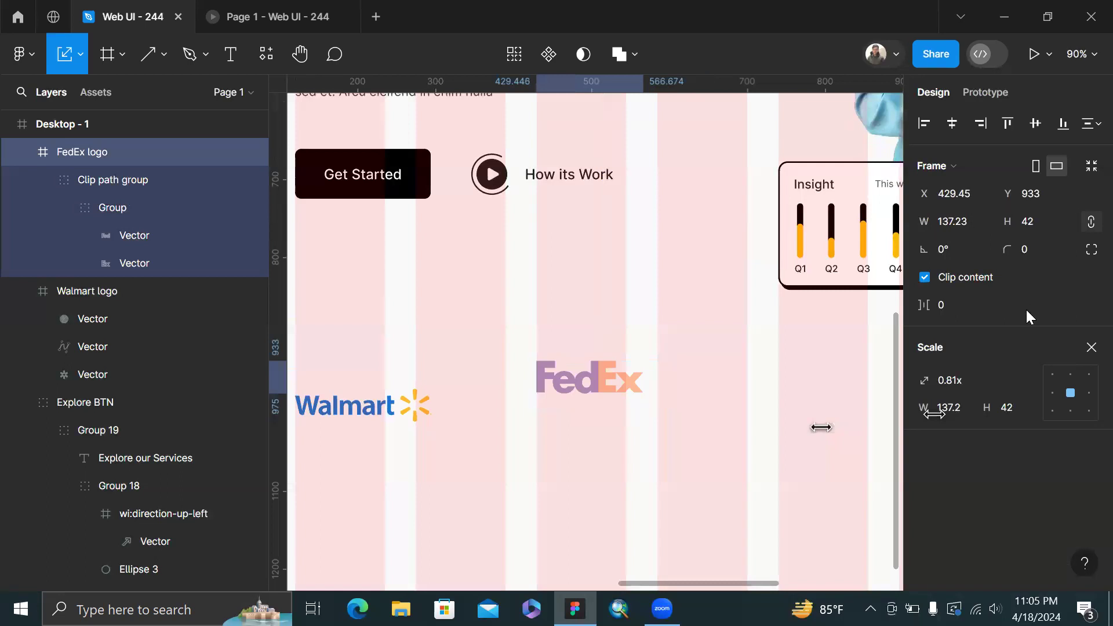
key("0")
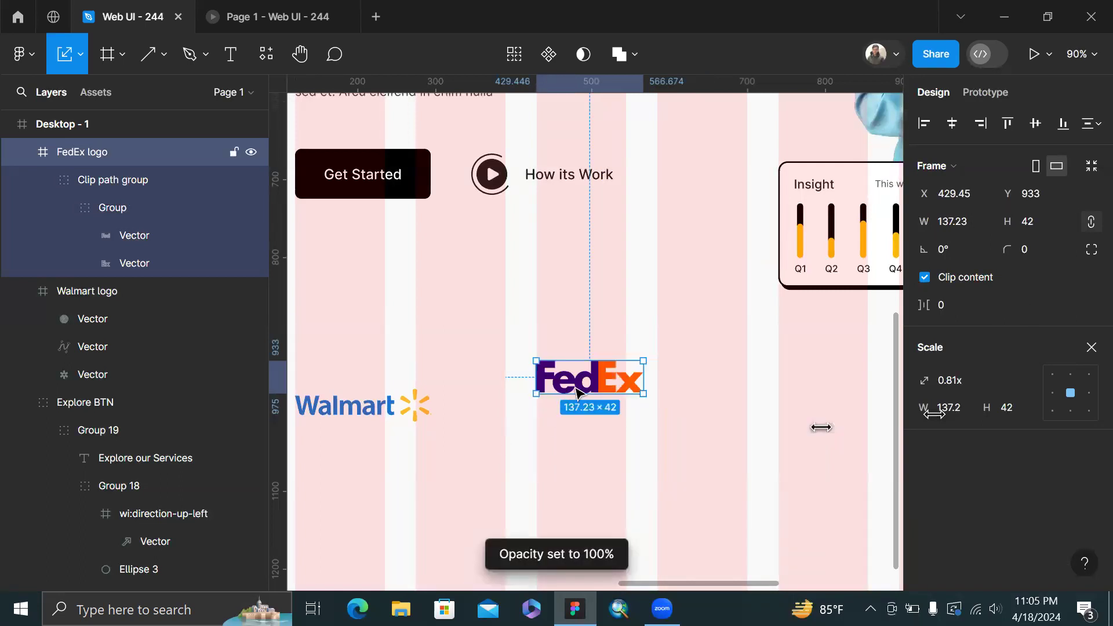
Move the FedEx logo level with the Walmart logo, just to its right
left_click_drag(571, 389, 547, 420)
left_click(707, 378)
scroll(707, 378, "down", 8)
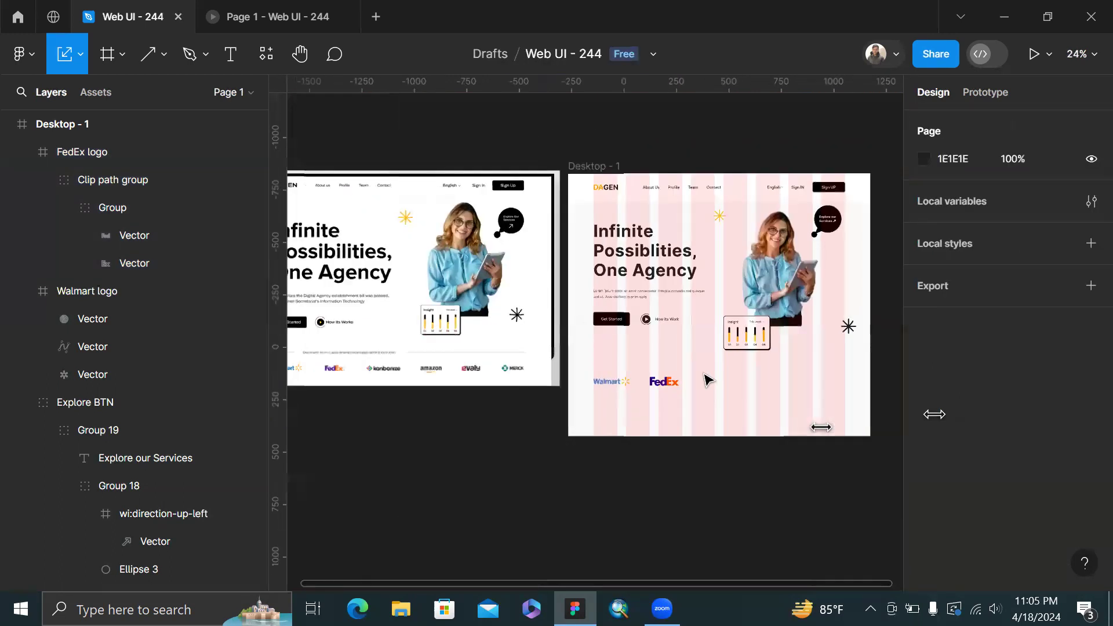
Duplicate the FedEx logo three times along the row at equal spacing, placing the copies at X 585, 780 and 975
scroll(528, 378, "up", 4)
scroll(695, 340, "right", 5)
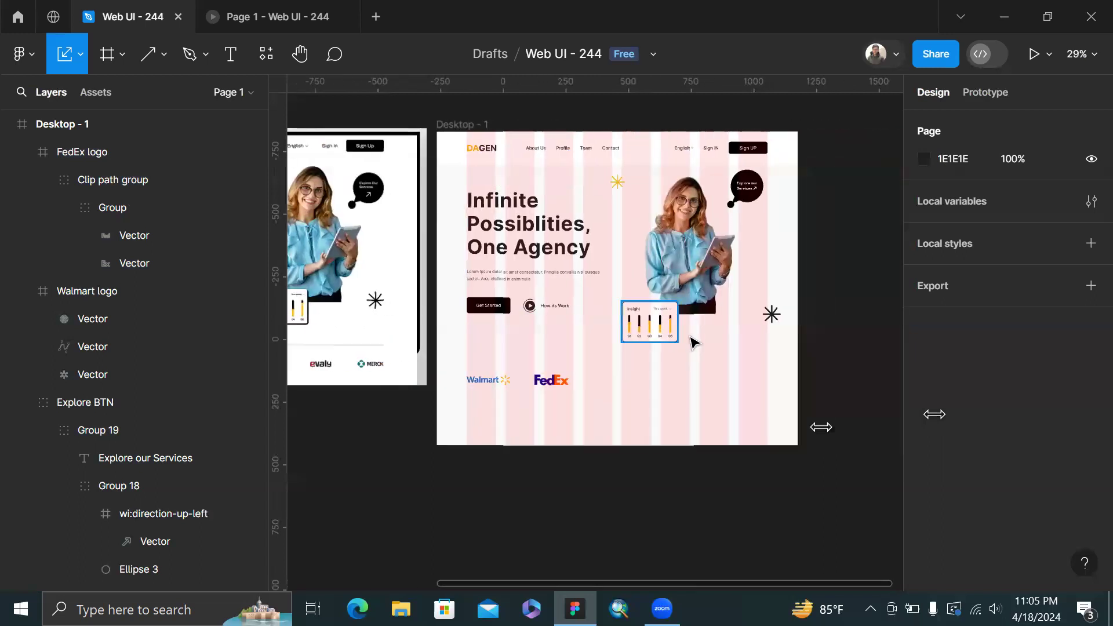
scroll(688, 318, "up", 3)
left_click_drag(464, 435, 553, 440)
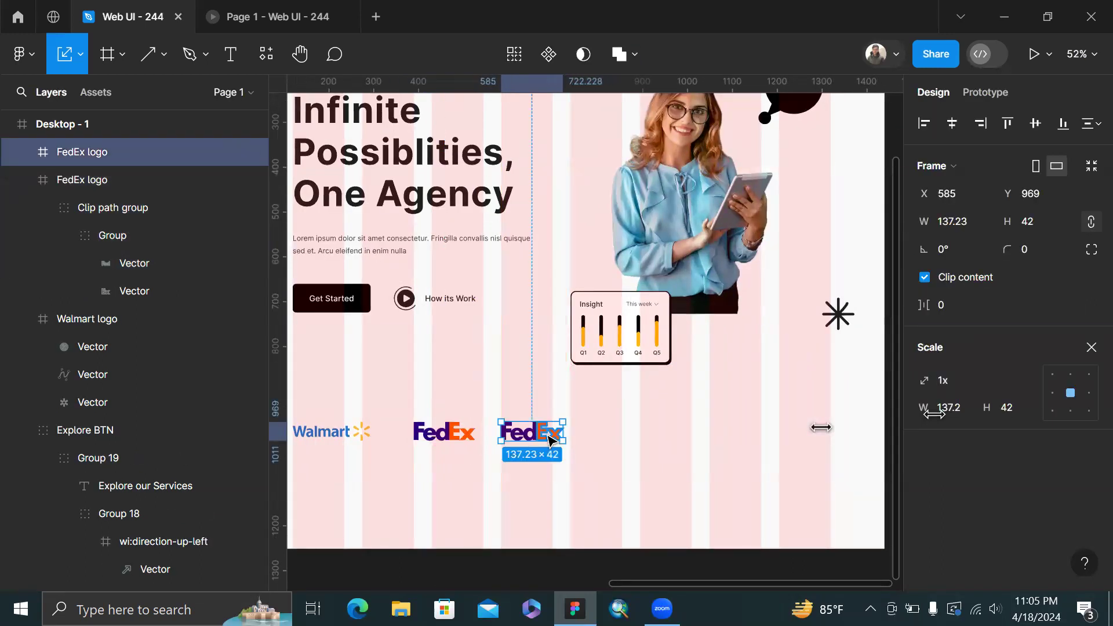
key("ctrl+d")
key("ctrl+d")
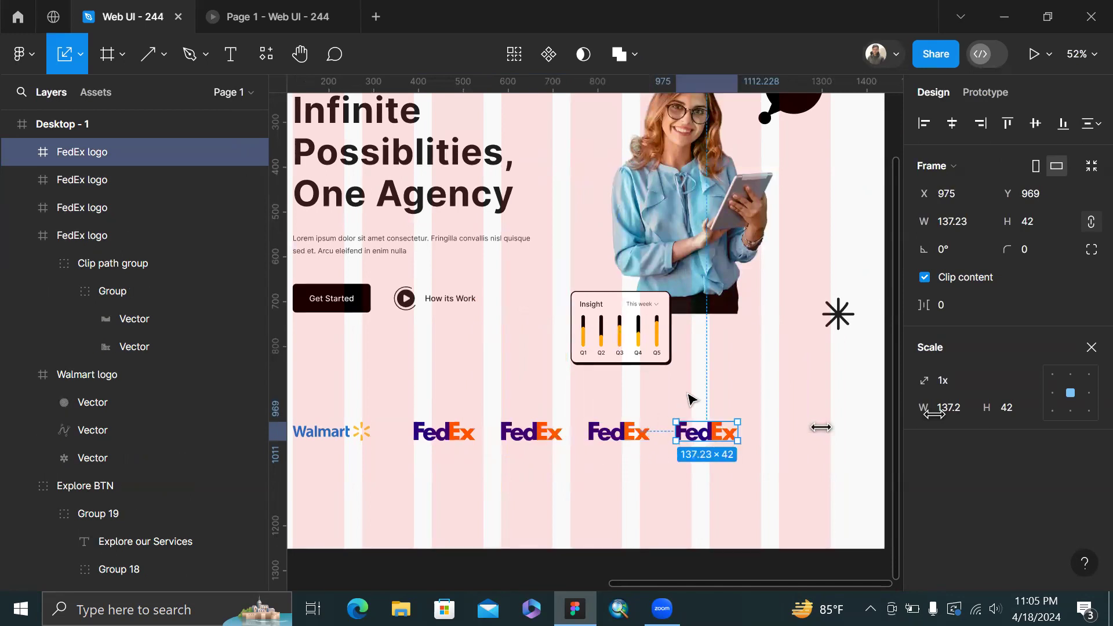
Delete the Walmart logo and place another copy of the FedEx logo at its position, X 120, Y 969
left_click(690, 397)
scroll(690, 397, "down", 2)
left_click(387, 437)
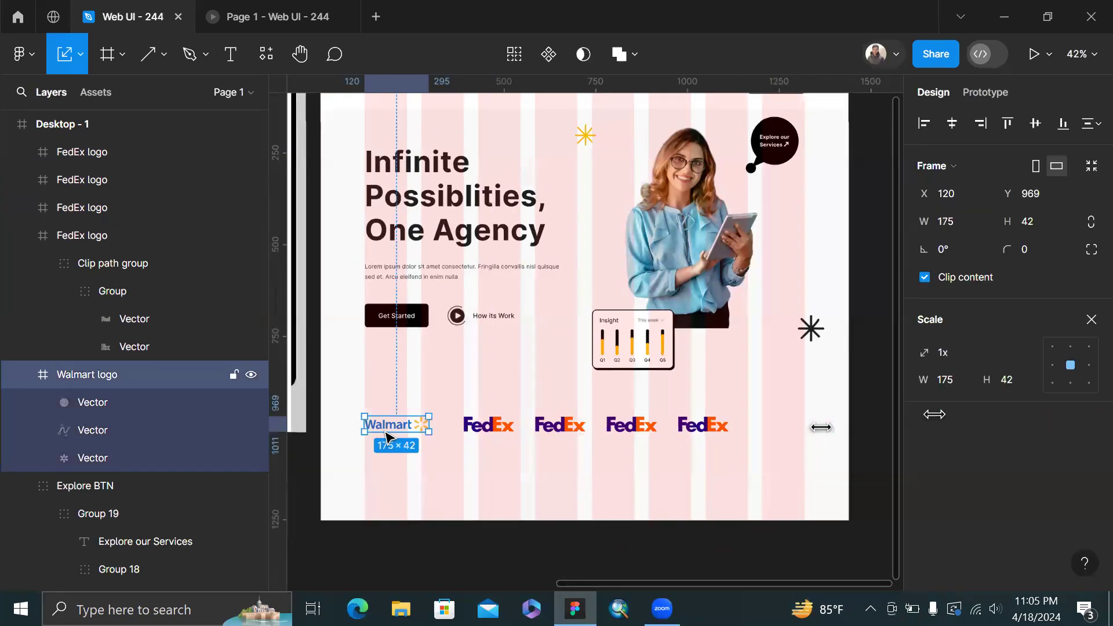
key("Delete")
left_click(489, 419)
left_click_drag(488, 429, 386, 441)
Compare the brand logo row in the reference design with the row of FedEx logos in Desktop - 1
scroll(375, 415, "up", 10)
scroll(376, 414, "left", 9)
scroll(375, 415, "down", 7)
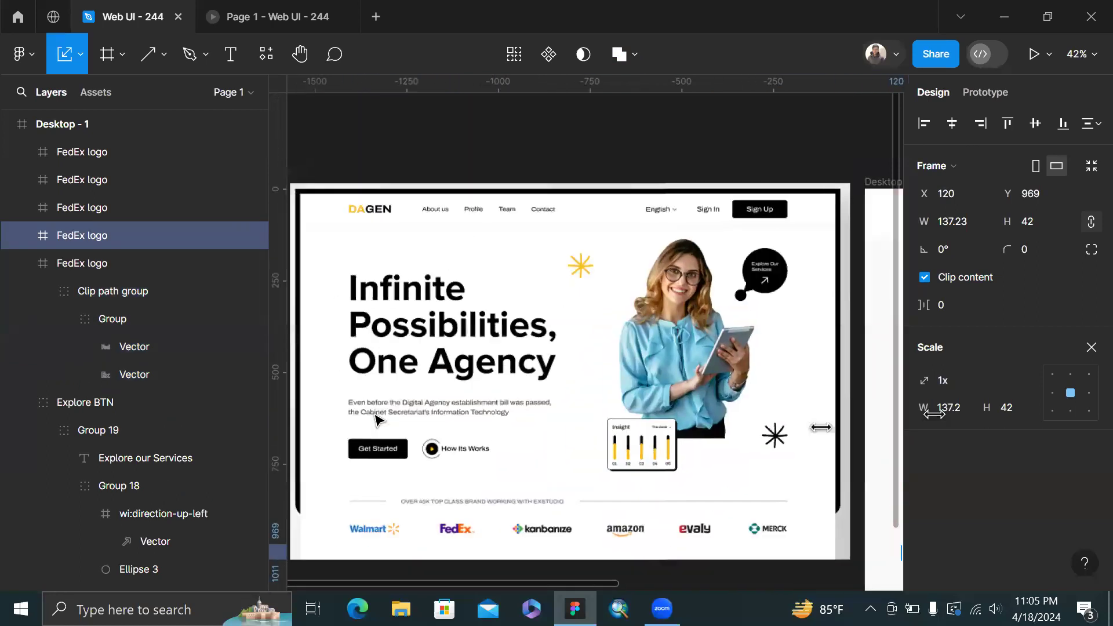
scroll(375, 417, "down", 5)
scroll(348, 514, "right", 10)
scroll(348, 514, "down", 4)
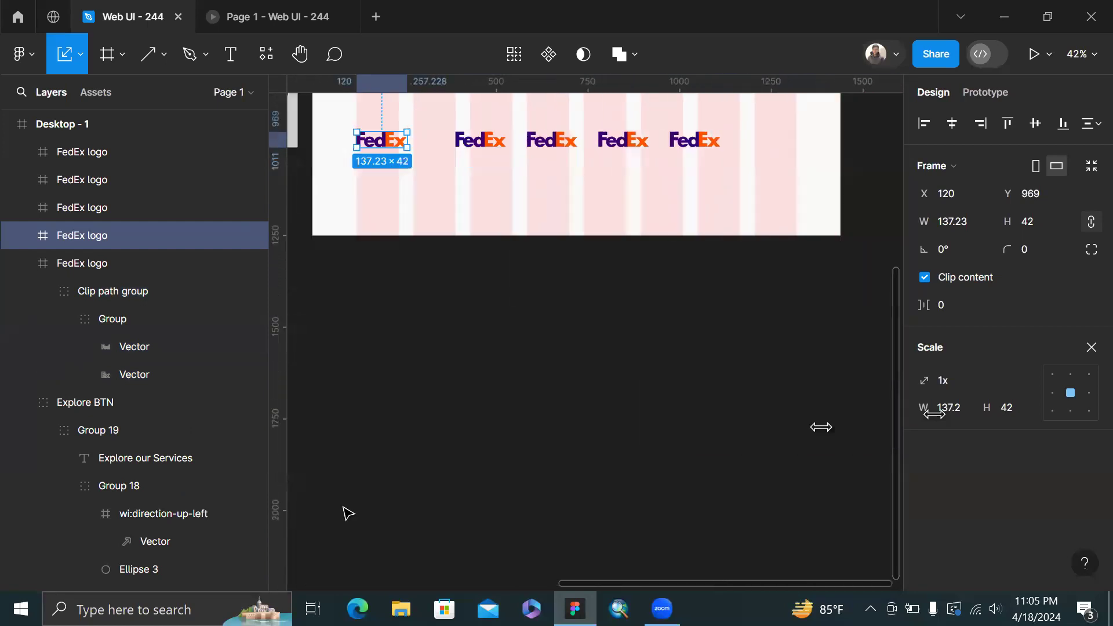
scroll(537, 348, "right", 4)
scroll(532, 258, "left", 4)
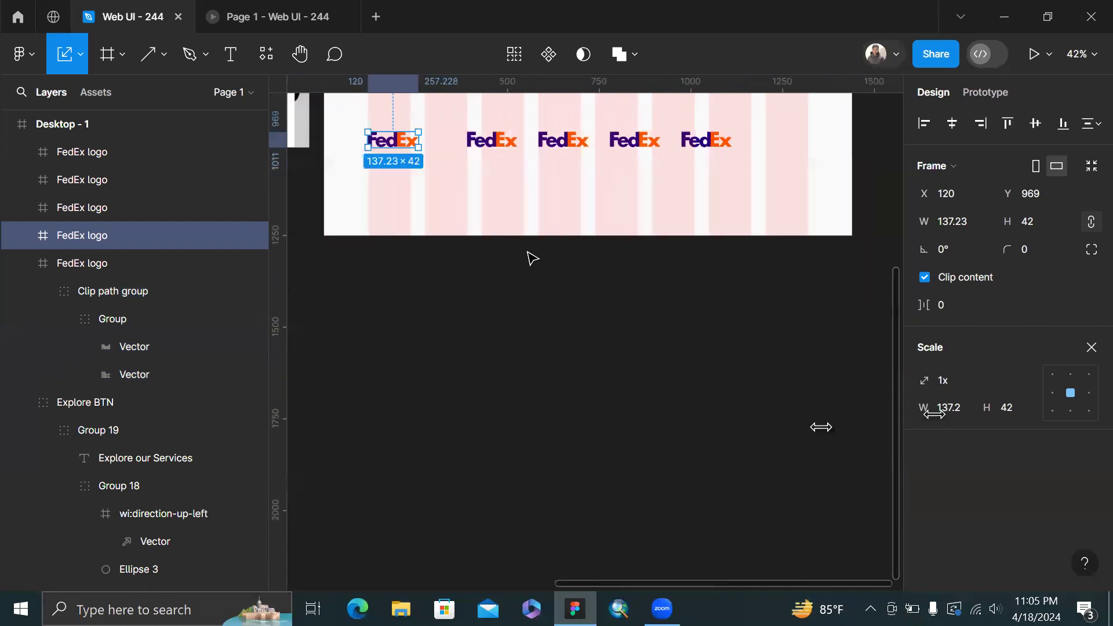
Duplicate the last FedEx logo and place the copy at the end of the row as the sixth logo
left_click(699, 135)
scroll(699, 135, "up", 3)
scroll(699, 135, "right", 1)
left_click_drag(664, 145, 802, 149)
Distribute the six FedEx logos horizontally with a spacing of 76 and move the whole row down to Y 1037
scroll(788, 148, "down", 3)
left_click_drag(408, 125, 825, 167)
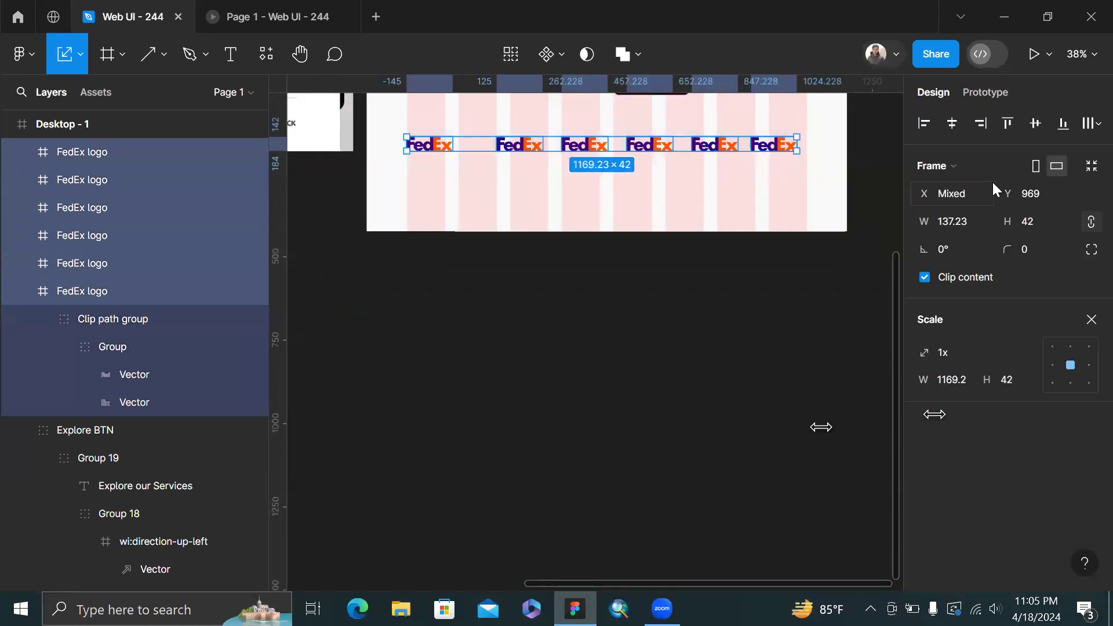
left_click(1088, 121)
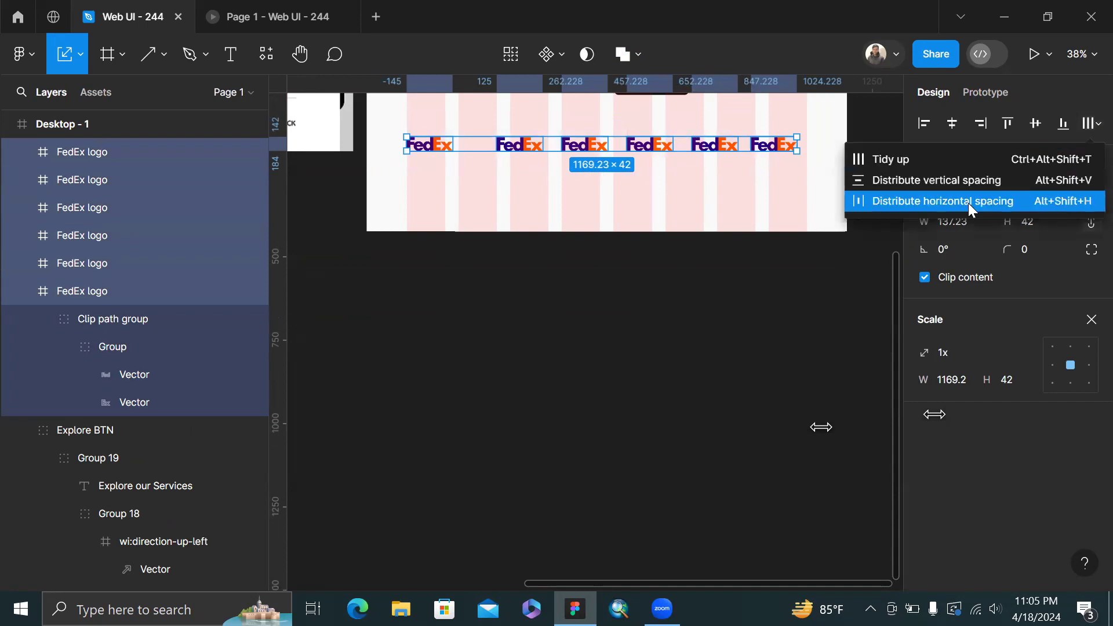
left_click(967, 203)
left_click_drag(922, 304, 937, 303)
left_click_drag(698, 148, 688, 176)
Check the evenly spaced FedEx logo row in the prototype preview and return to the design file
left_click(301, 12)
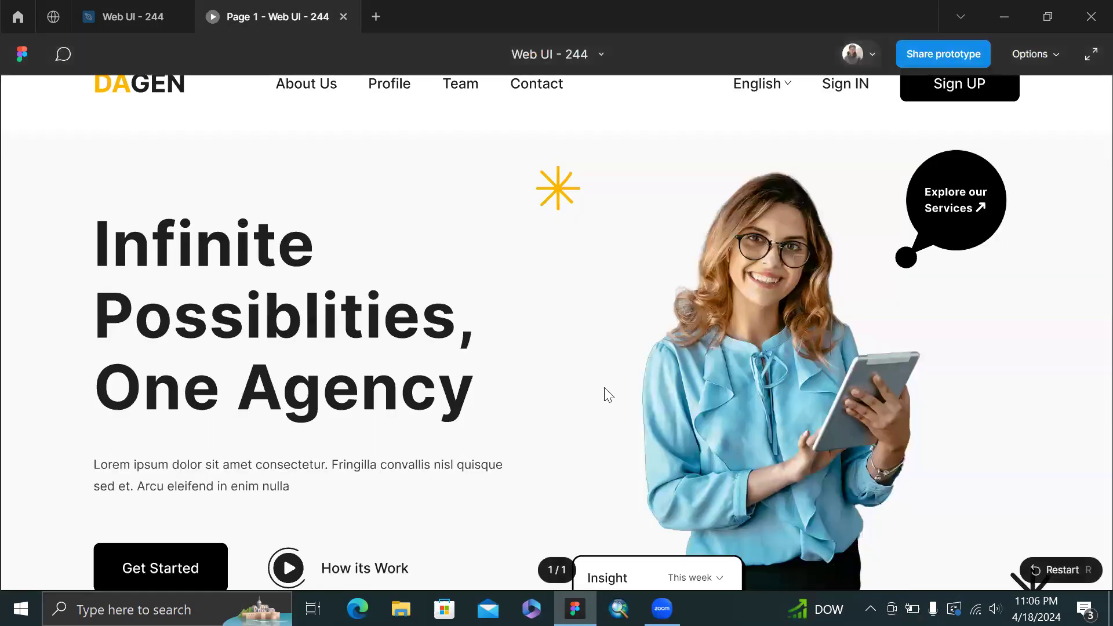
scroll(607, 395, "down", 7)
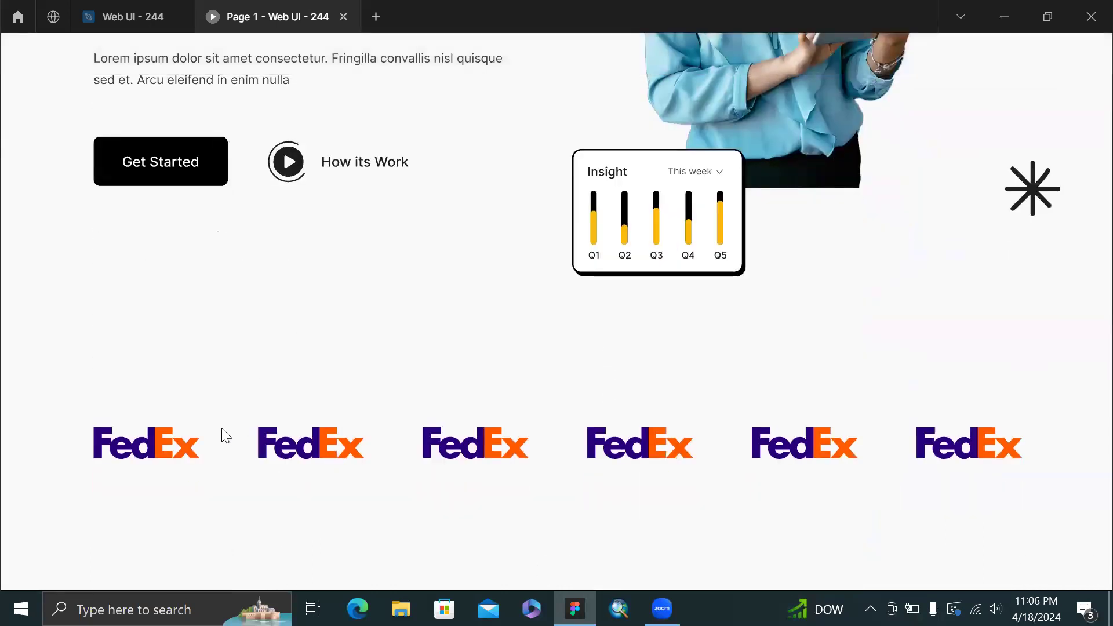
left_click(149, 8)
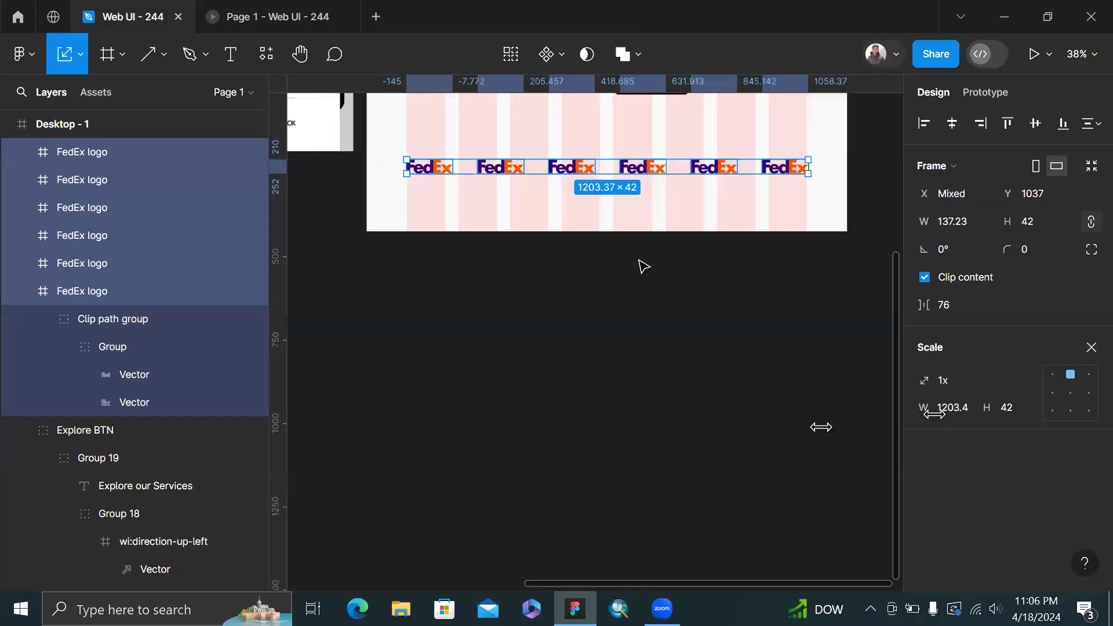
Examine the tagline and the divider lines above the brand logos in the reference design
left_click(647, 267)
scroll(645, 266, "up", 1)
scroll(643, 266, "left", 8)
scroll(388, 108, "up", 3)
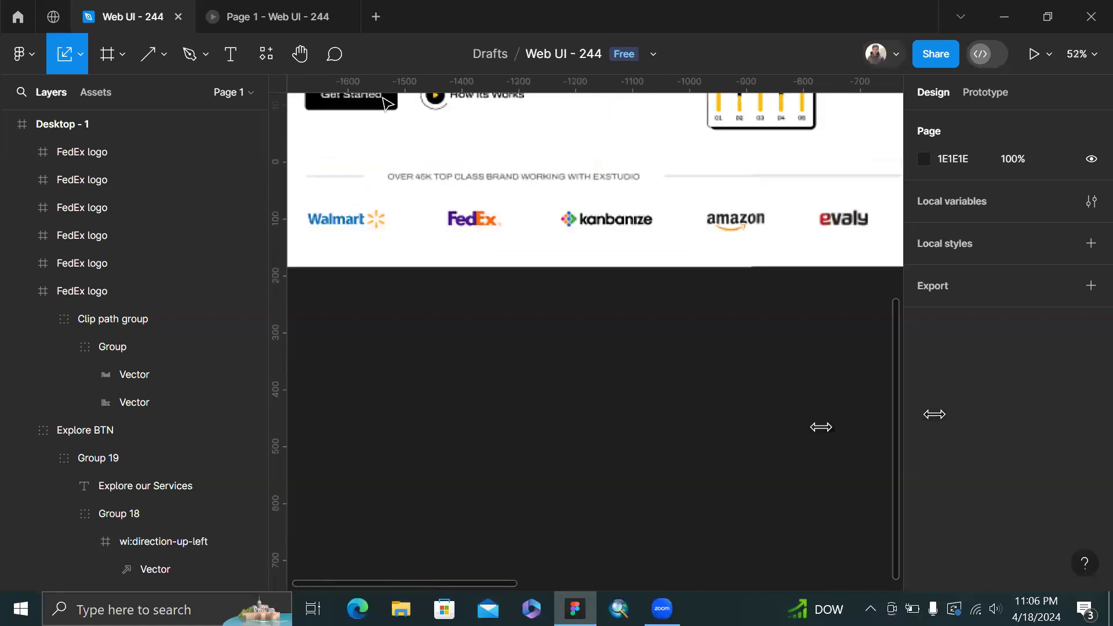
scroll(346, 194, "up", 2)
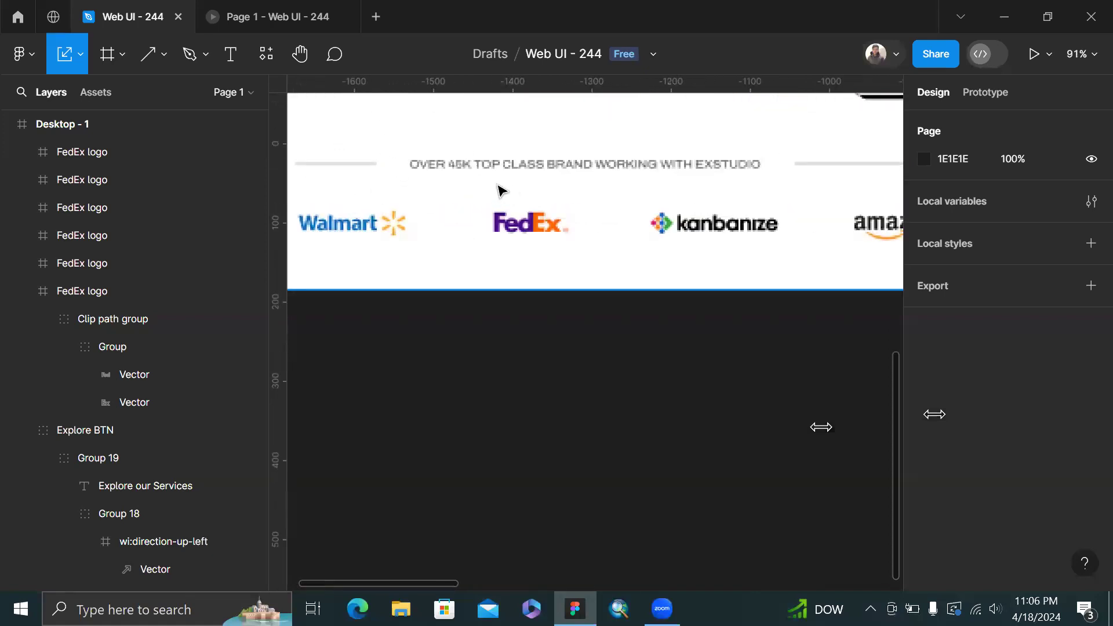
scroll(499, 190, "up", 2)
scroll(586, 182, "down", 1)
scroll(589, 183, "right", 5)
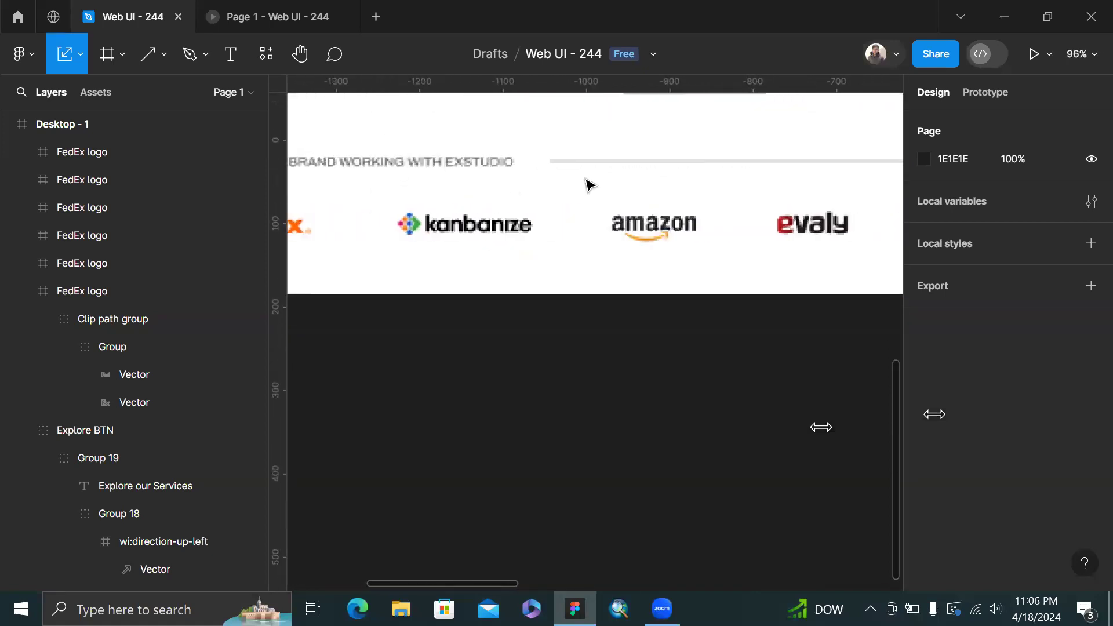
scroll(586, 183, "down", 1)
scroll(538, 181, "up", 1)
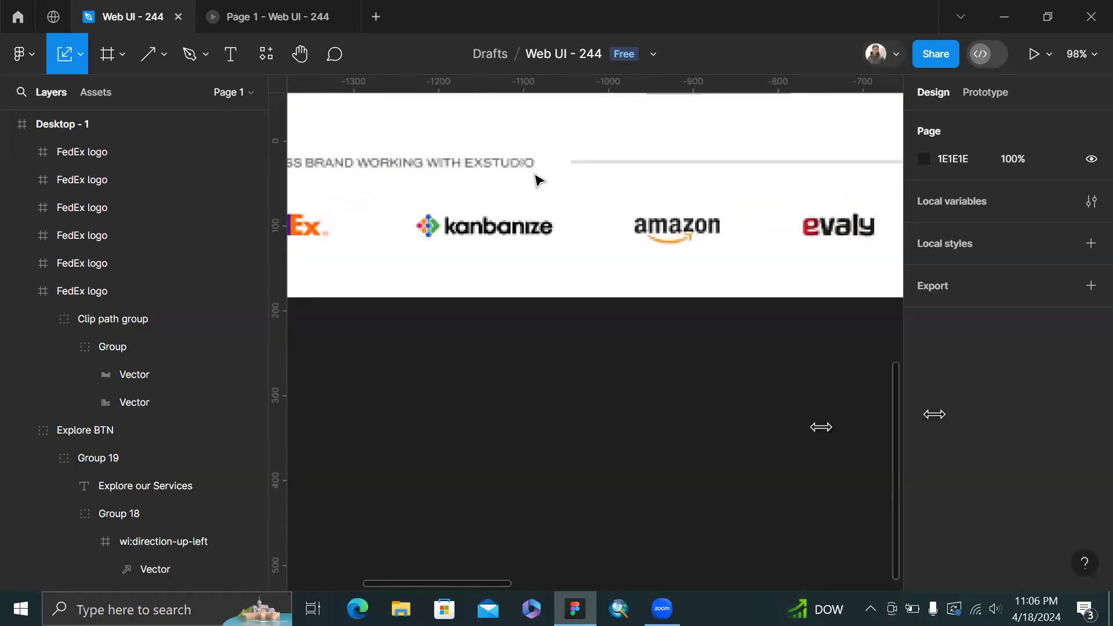
scroll(562, 187, "down", 2)
scroll(536, 180, "right", 10)
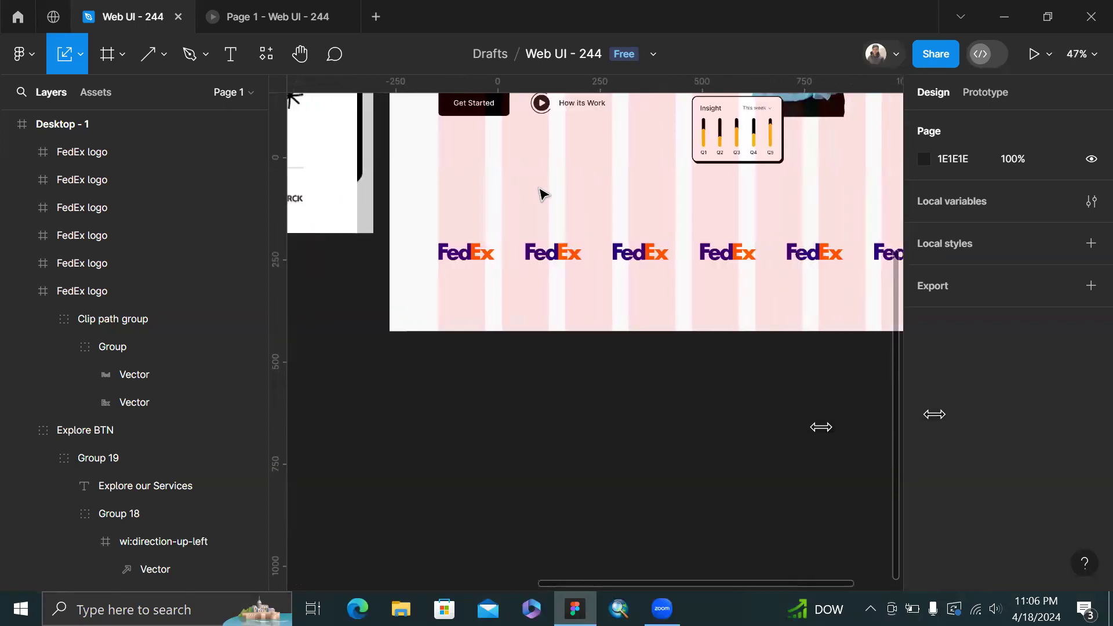
Draw a horizontal line about 300 long with the Pen tool above the first FedEx logos, starting near X 129, Y 957
key("p")
left_click(441, 210)
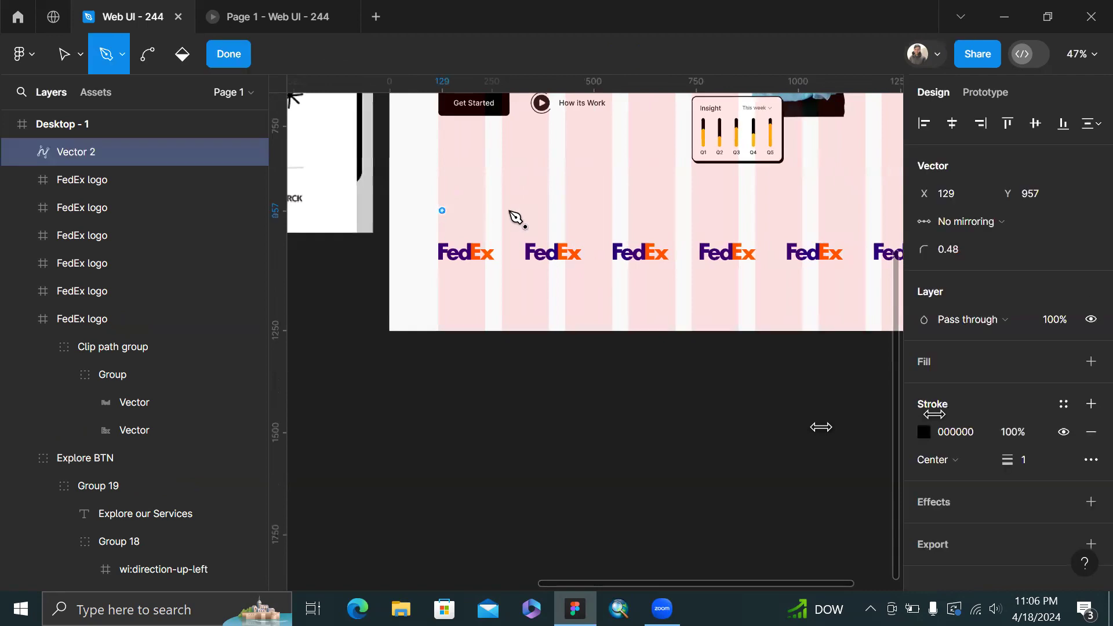
left_click(565, 211)
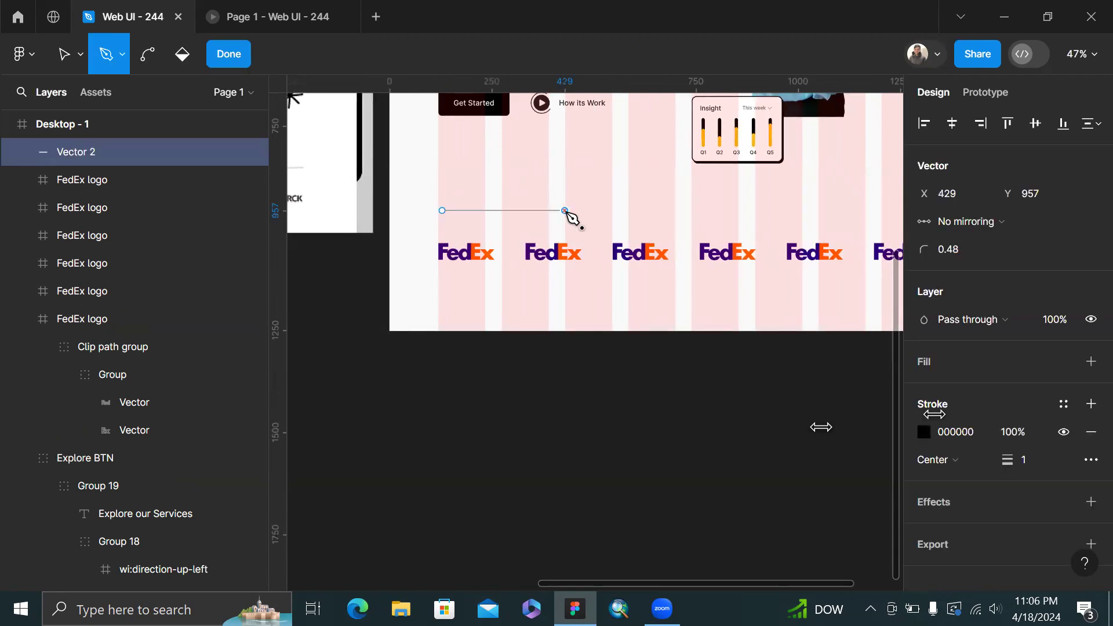
scroll(580, 215, "up", 3)
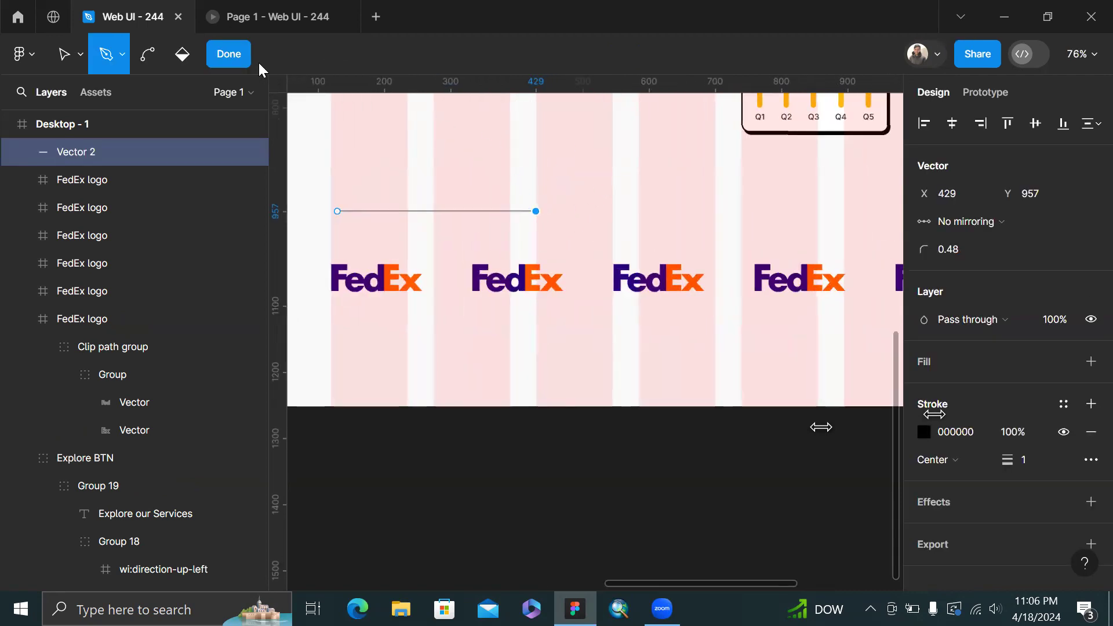
left_click(229, 54)
Change the stroke color of the new line above the logos to grey B0B0B0
scroll(447, 155, "down", 4)
scroll(447, 155, "up", 2)
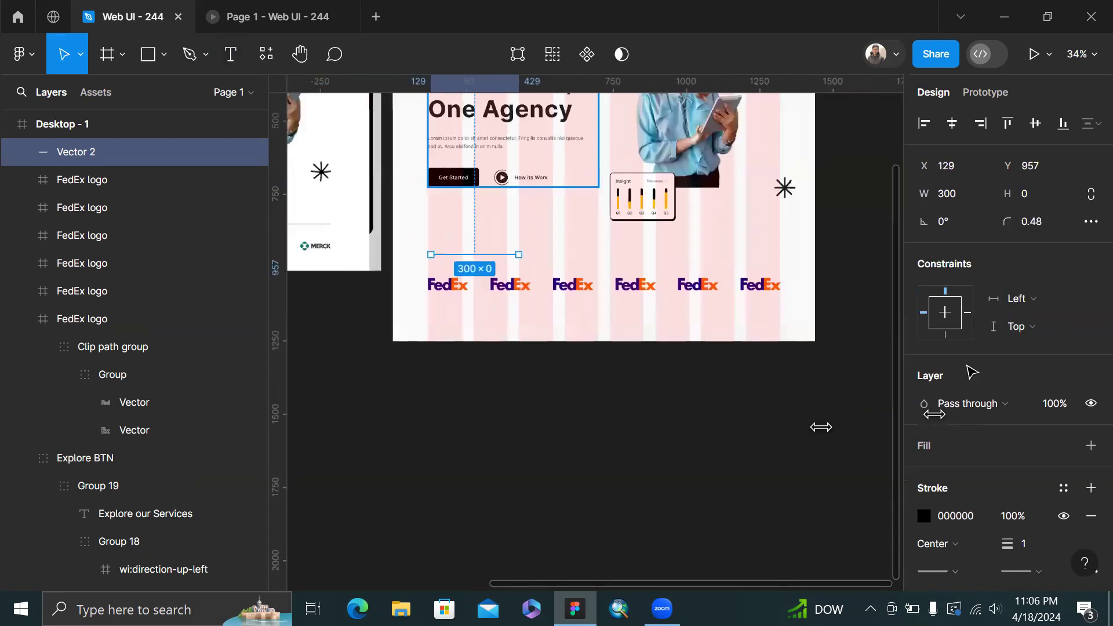
left_click(922, 515)
mouse_move(704, 278)
left_mouse_down()
mouse_move(630, 285)
mouse_move(629, 209)
left_mouse_up()
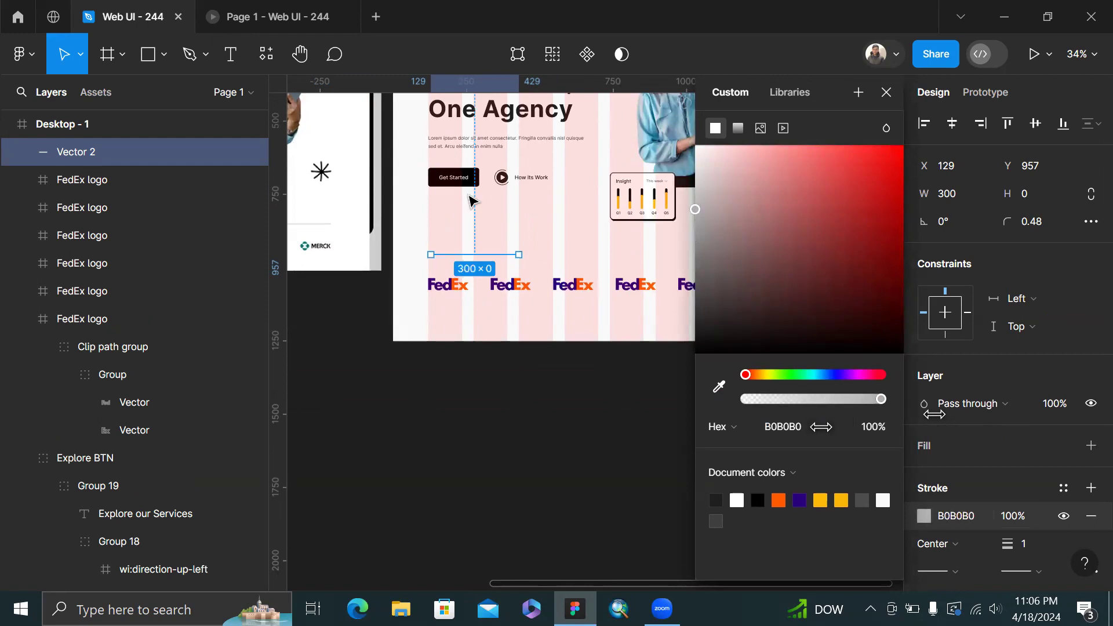
left_click(473, 201)
Compare the grey line in Desktop - 1 with the divider lines beside the tagline in the reference design
scroll(432, 134, "right", 2)
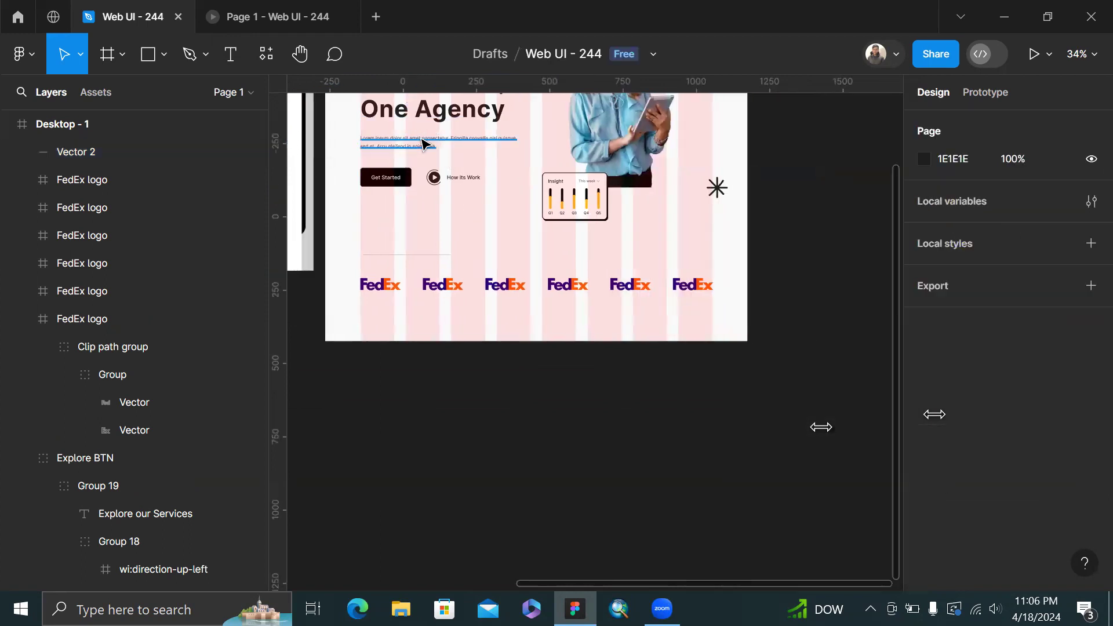
left_click(426, 145)
left_click(498, 261)
scroll(499, 262, "down", 1)
scroll(499, 262, "left", 3)
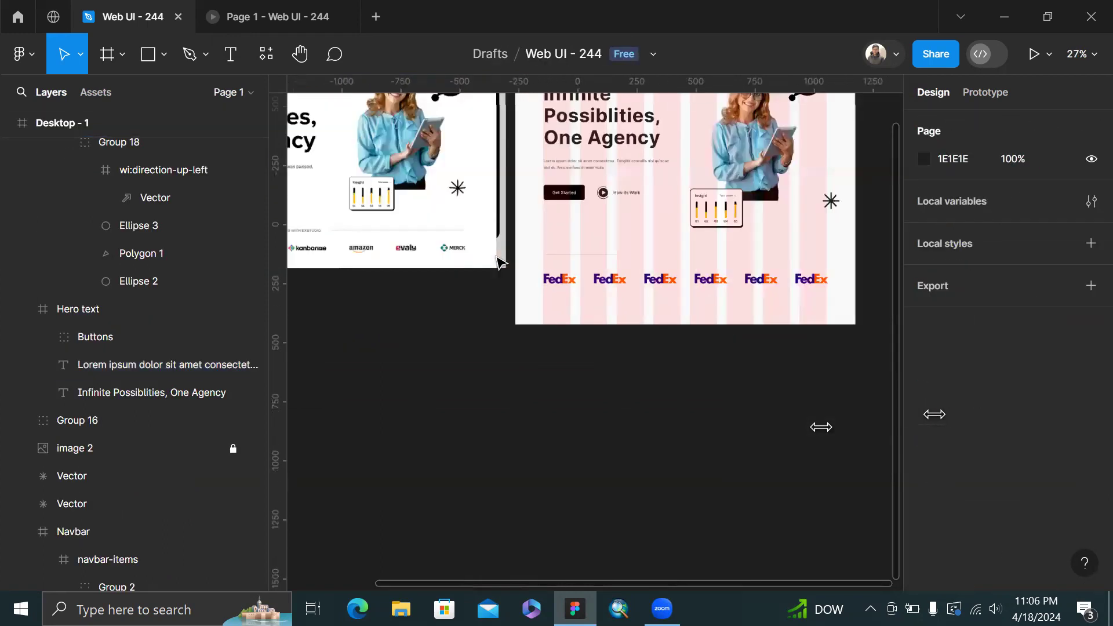
scroll(500, 262, "left", 2)
scroll(373, 220, "left", 4)
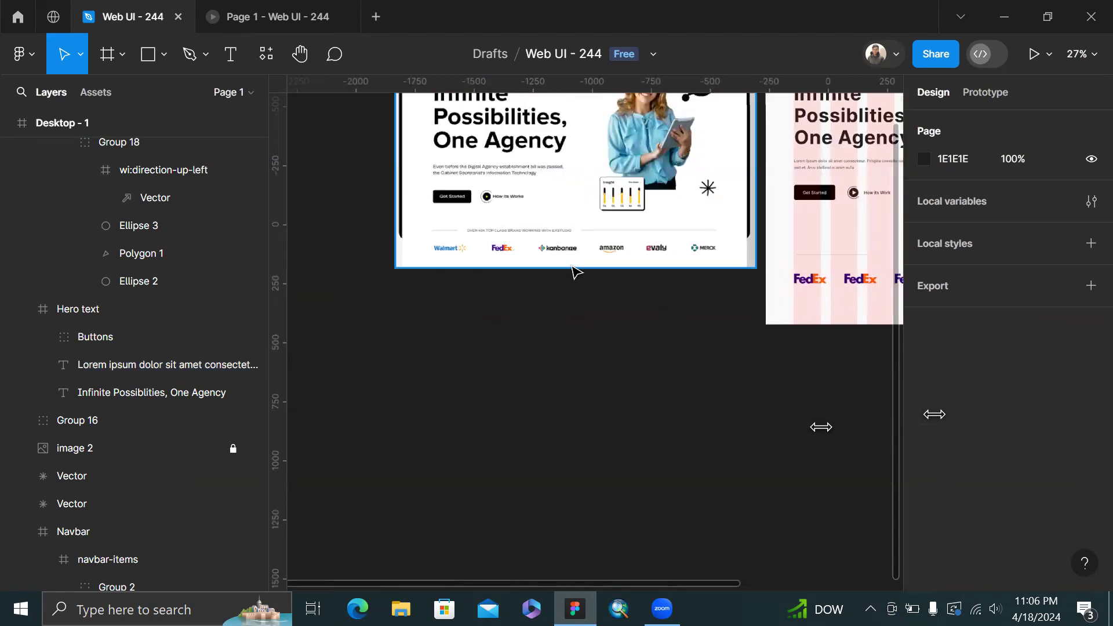
scroll(576, 268, "right", 6)
scroll(579, 260, "up", 3)
Resize the grey line to a width of 165 starting at X 120 and set its stroke weight to 3
left_click(536, 221)
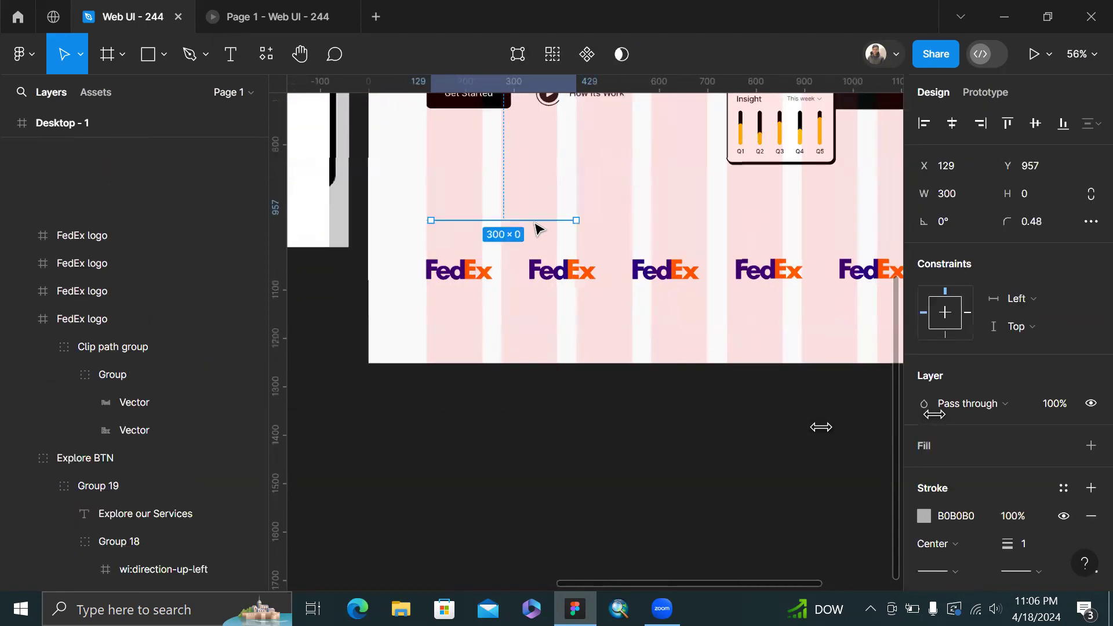
scroll(539, 226, "up", 2)
left_click_drag(603, 219, 461, 232)
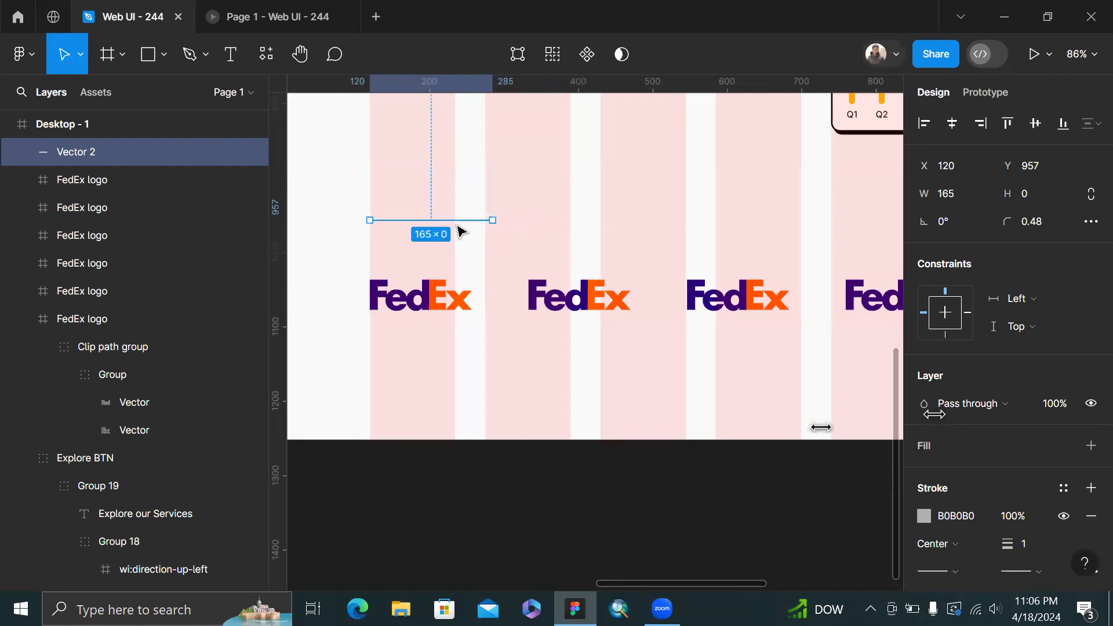
left_click(1023, 543)
type("3")
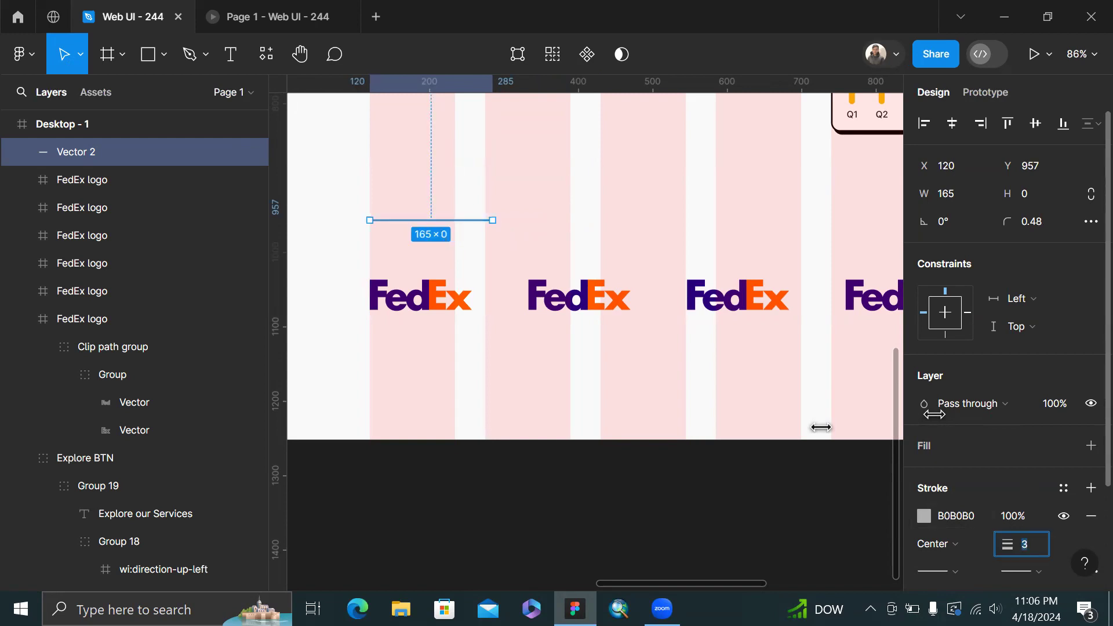
left_click(782, 261)
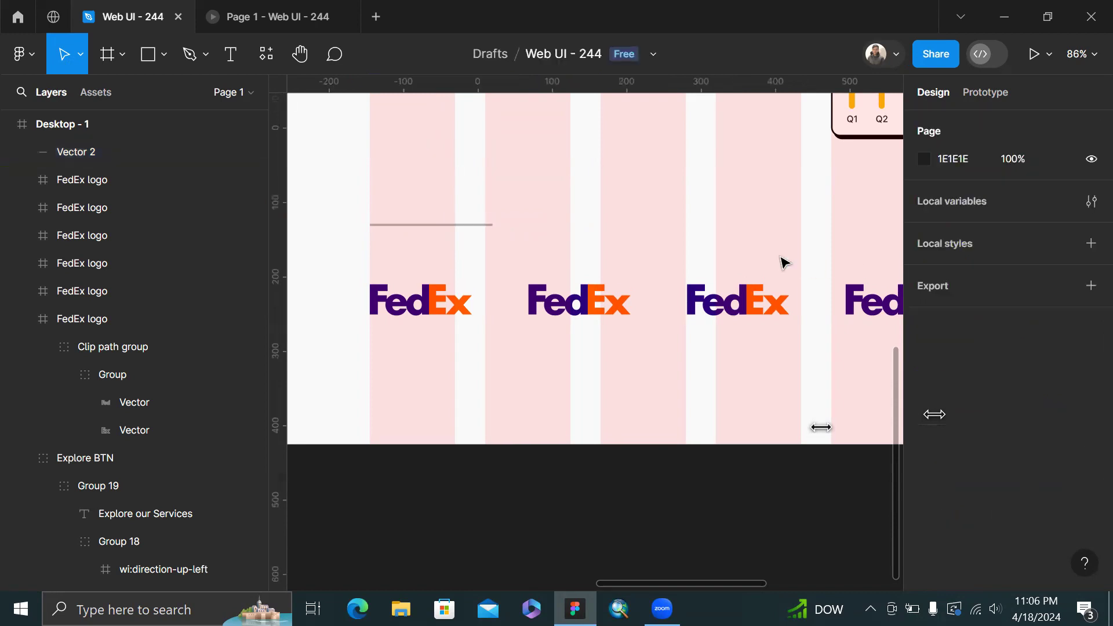
Add the tagline text "OVER 45K TOP CLASS BRQND WORKING WITH EXSTUDIO" in capitals just above the reference tagline
scroll(486, 278, "up", 3)
scroll(485, 290, "down", 3)
scroll(485, 288, "left", 5)
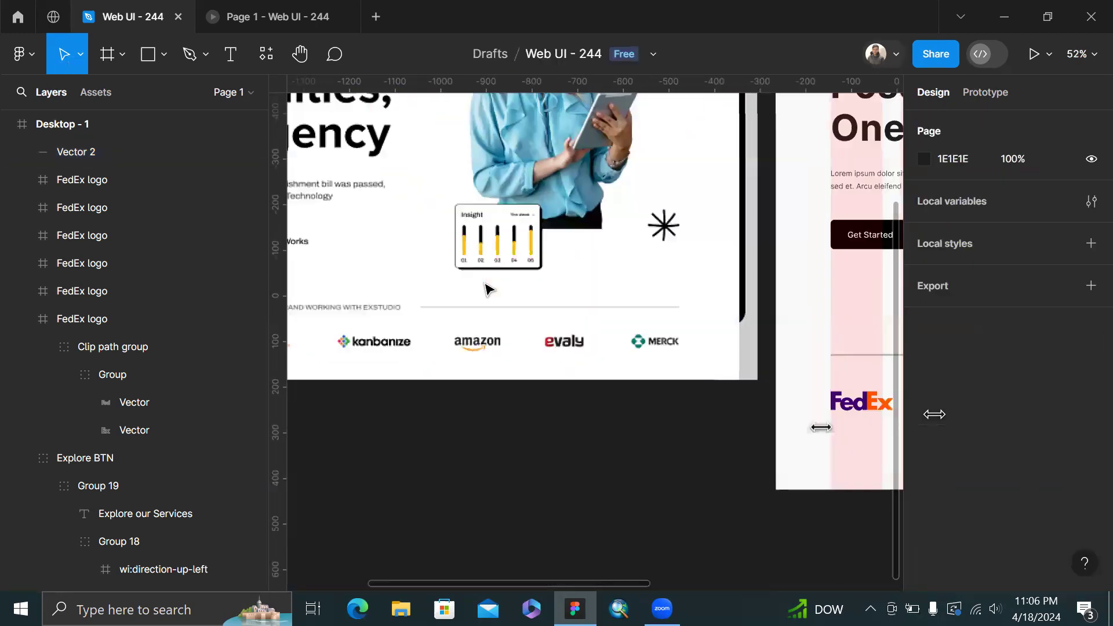
key("t")
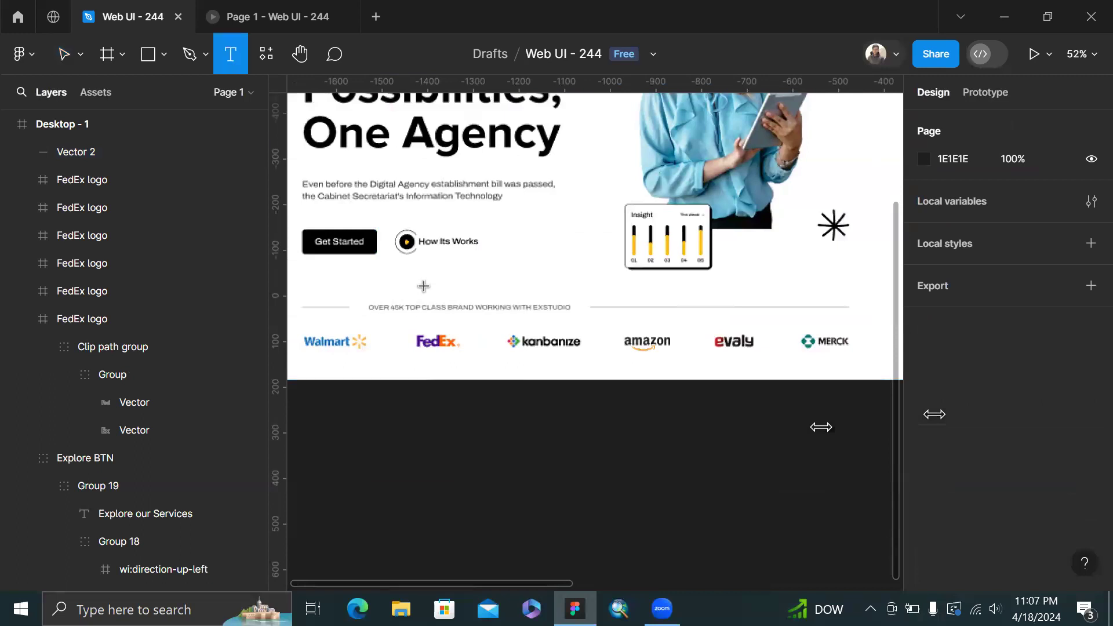
left_click(424, 285)
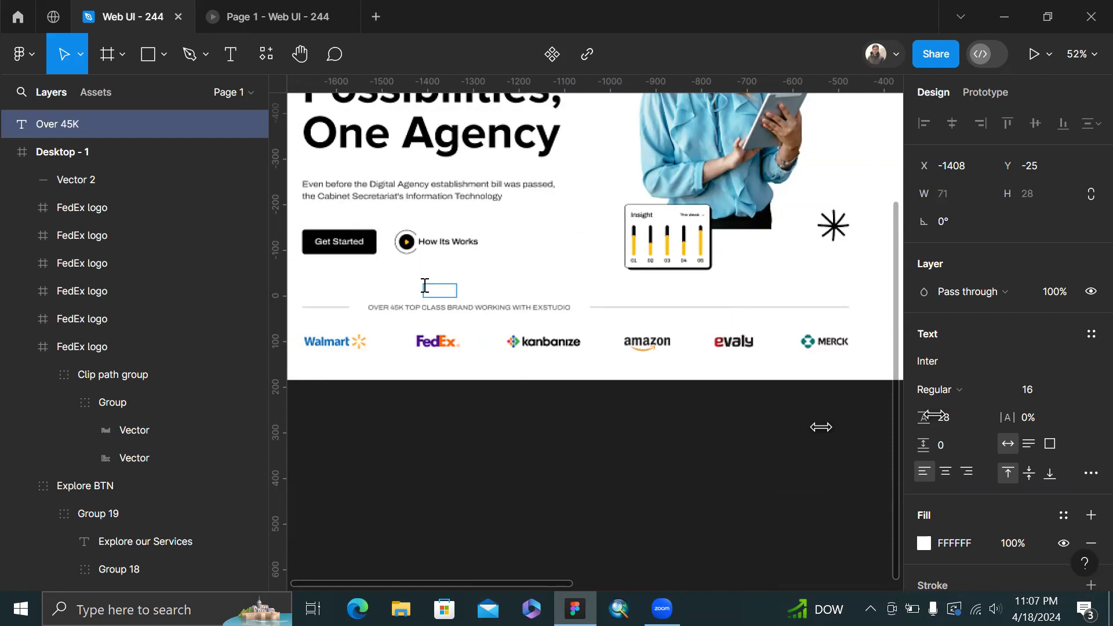
key("BackSpace")
key("BackSpace")
key("BackSpace")
key("BackSpace")
key("BackSpace")
key("BackSpace")
key("BackSpace")
key("BackSpace")
key("BackSpace")
key("BackSpace")
type("OVER 45K TOP C")
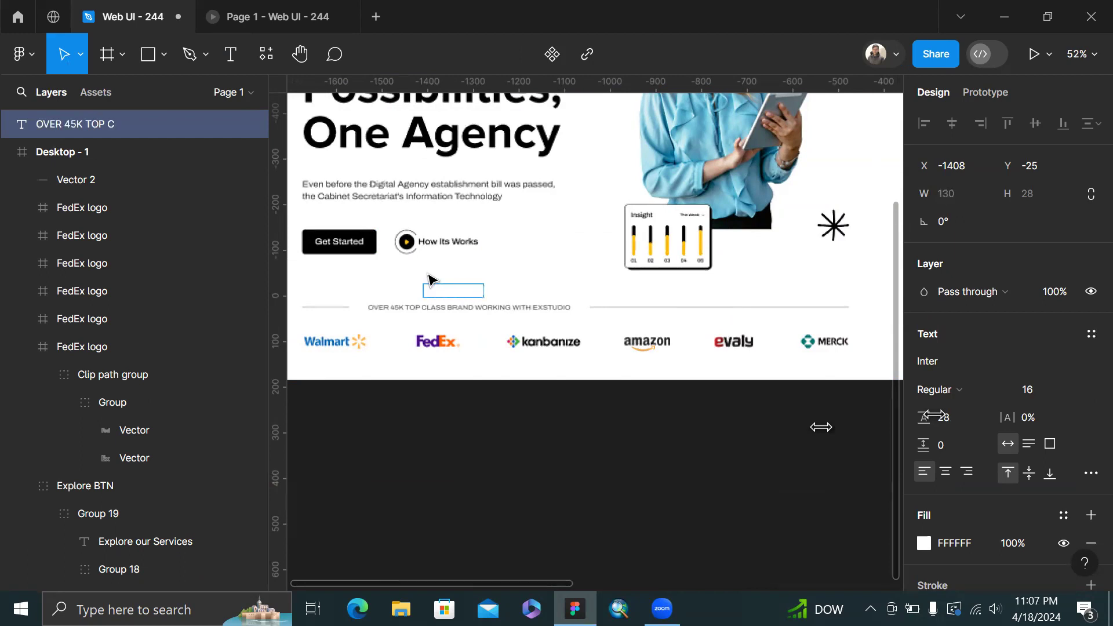
type("LASS BRQND WORKING WITH")
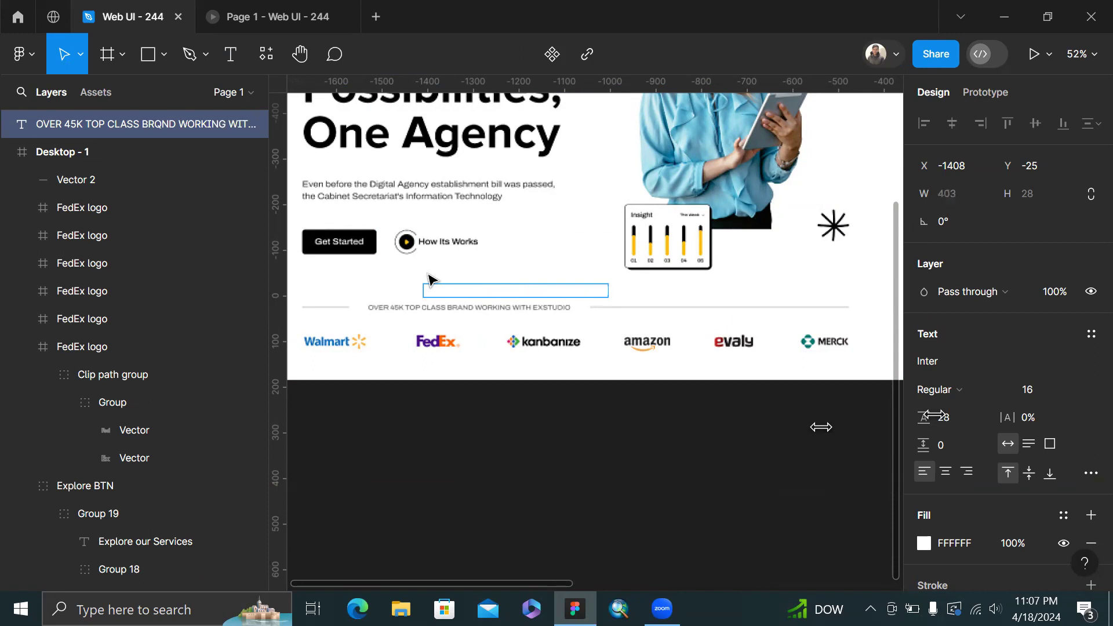
key("Escape")
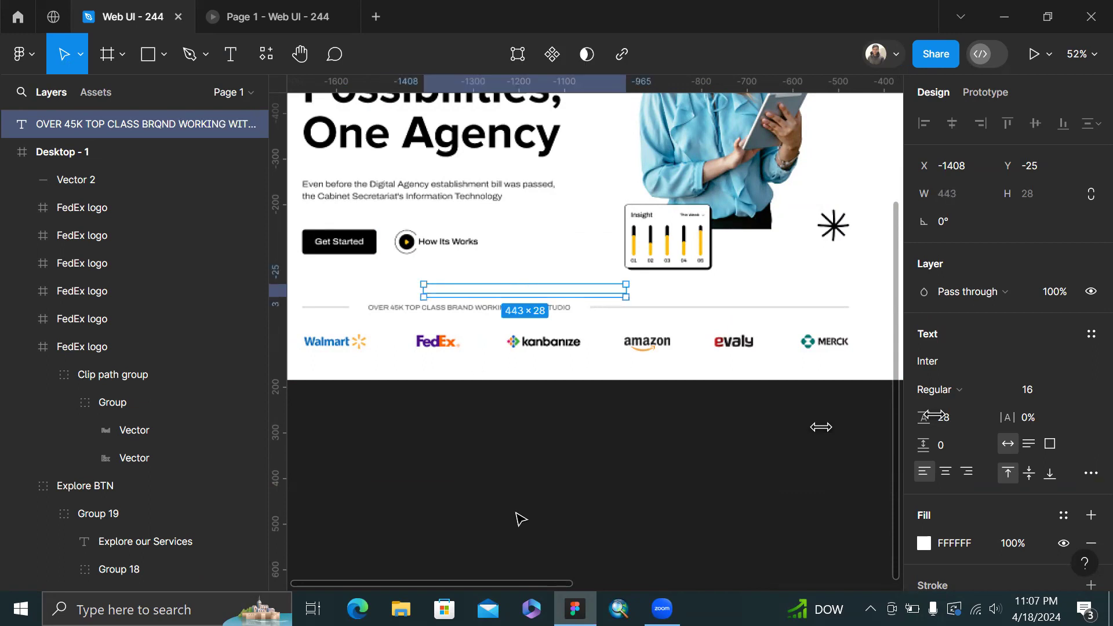
Place the tagline text in Desktop - 1 beside the grey line at X 318, Y 943 and set its fill to 4C4C4C
left_click_drag(500, 295, 666, 363)
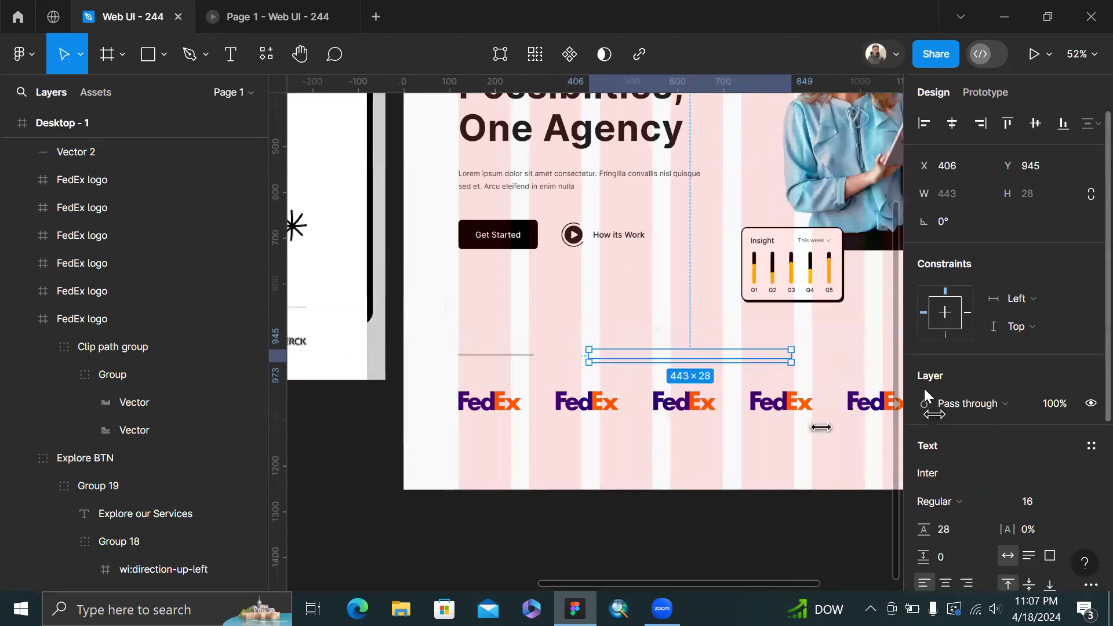
scroll(921, 405, "down", 3)
left_click(928, 463)
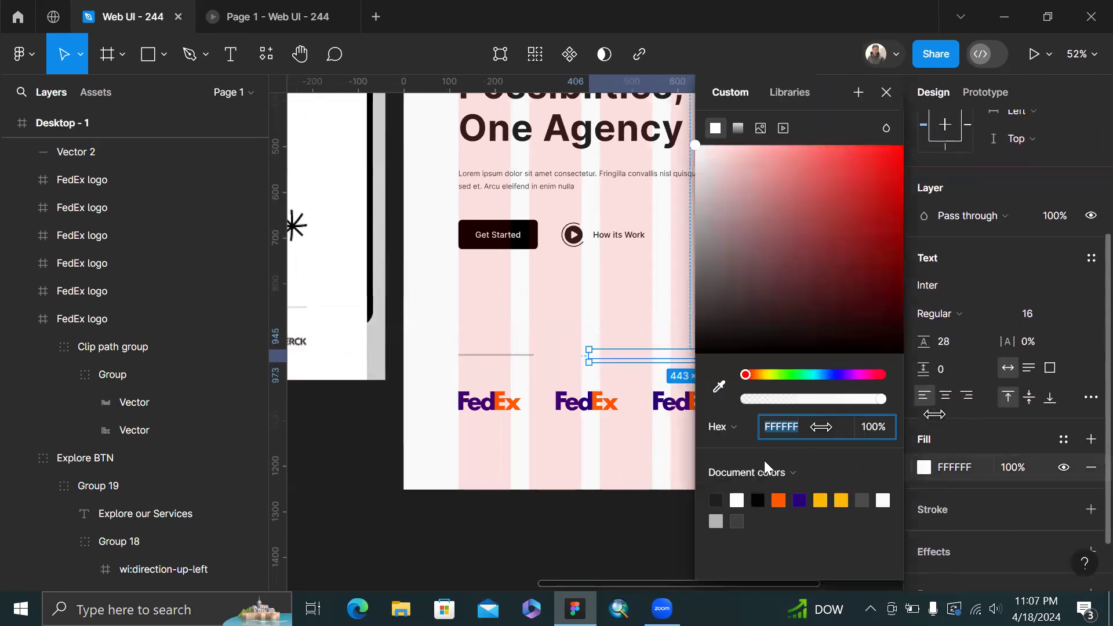
left_click(863, 499)
scroll(582, 325, "up", 4)
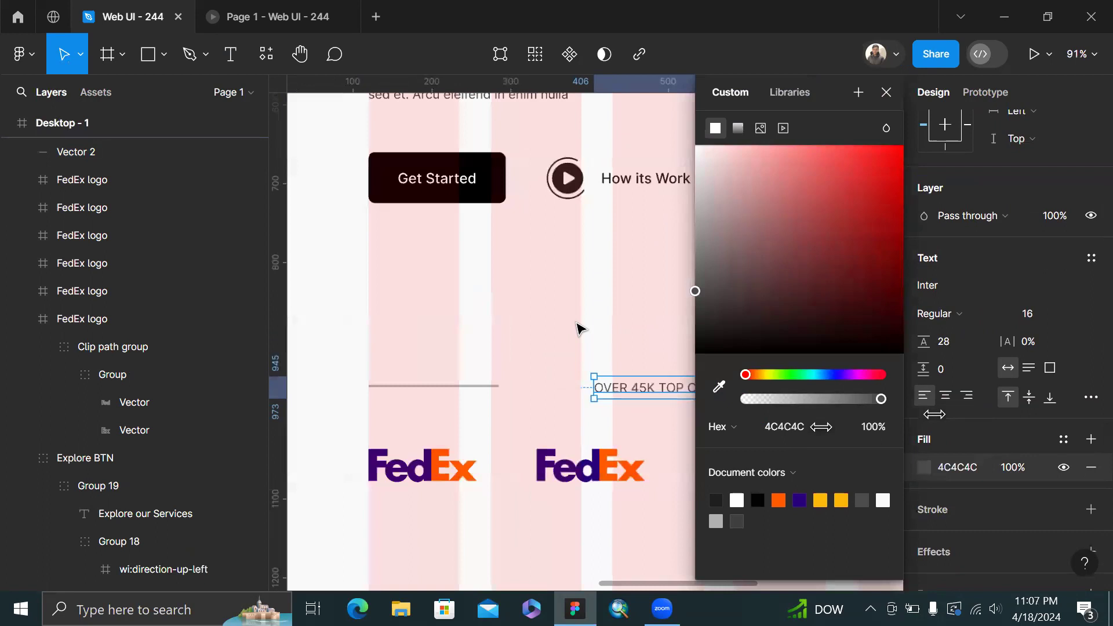
left_click_drag(649, 400, 579, 400)
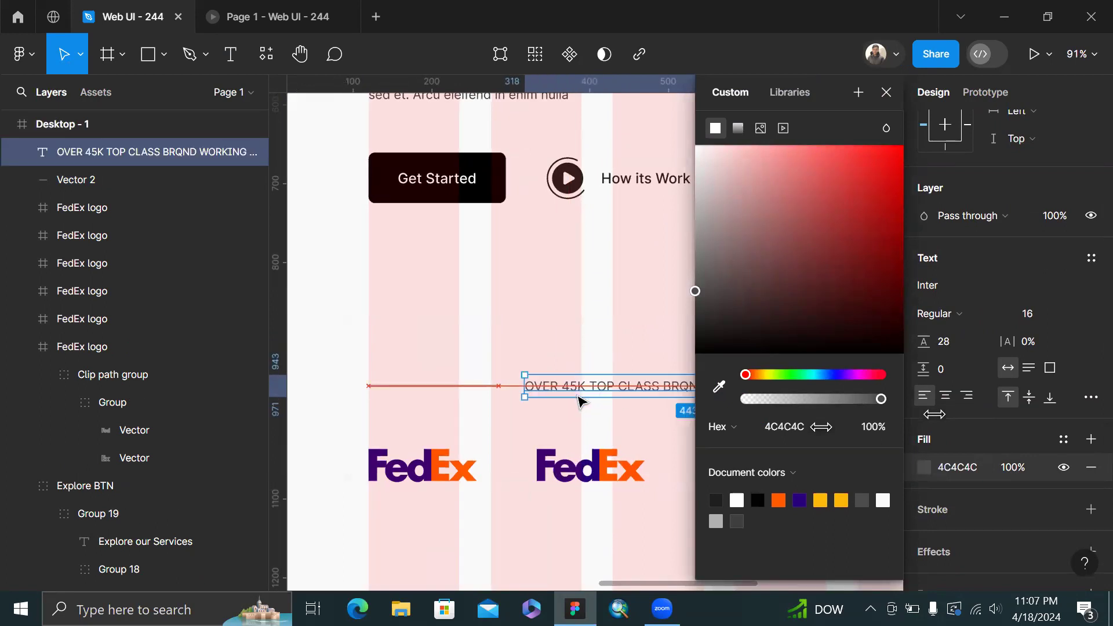
Draw a horizontal divider line from X 781.5 to X 1316 at Y 957, on the far side of the tagline text
scroll(523, 400, "down", 4)
left_click(523, 399)
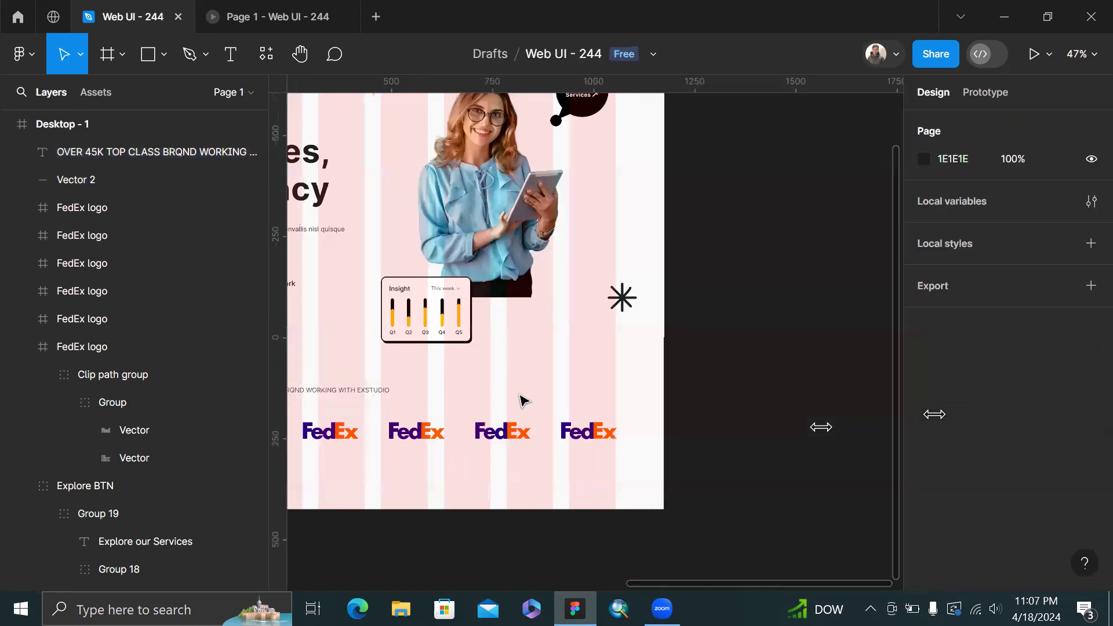
scroll(523, 400, "up", 3)
key("p")
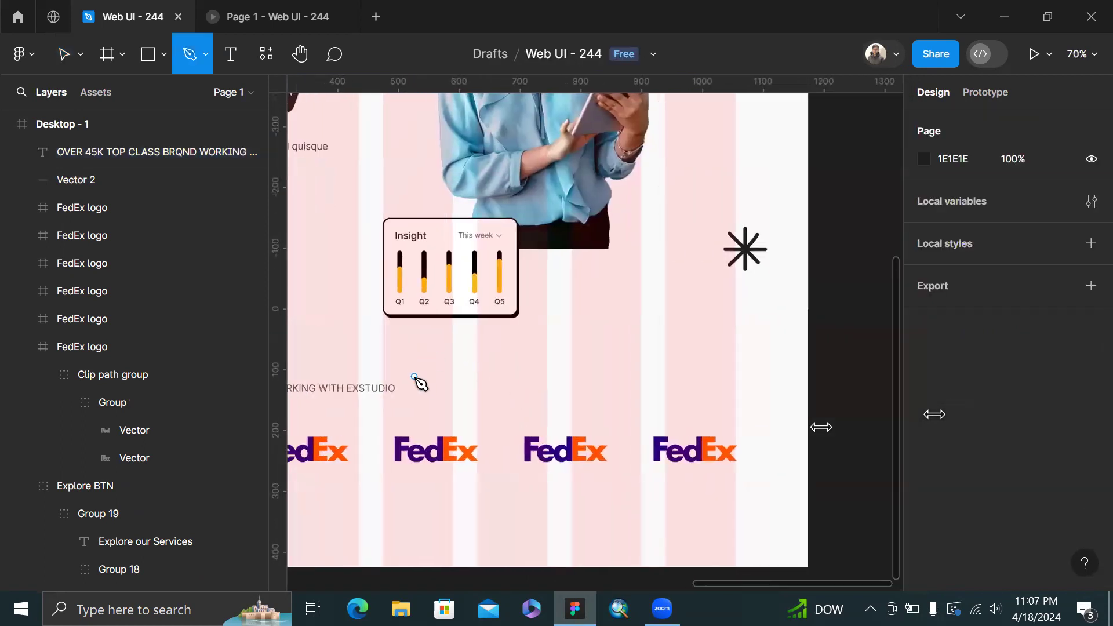
left_click(409, 387)
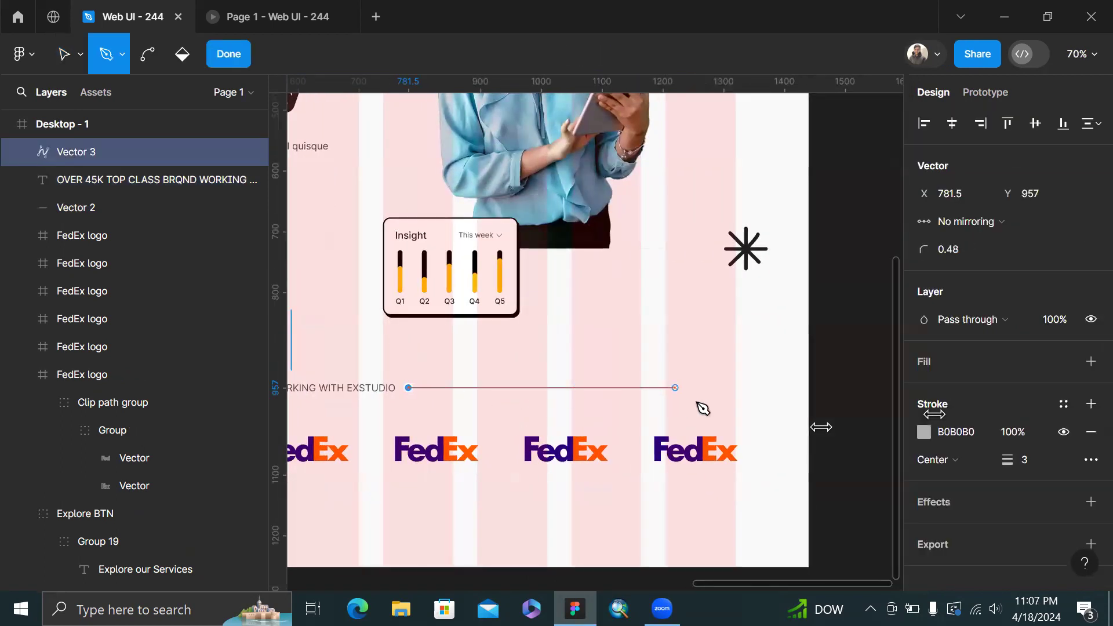
left_click(735, 408)
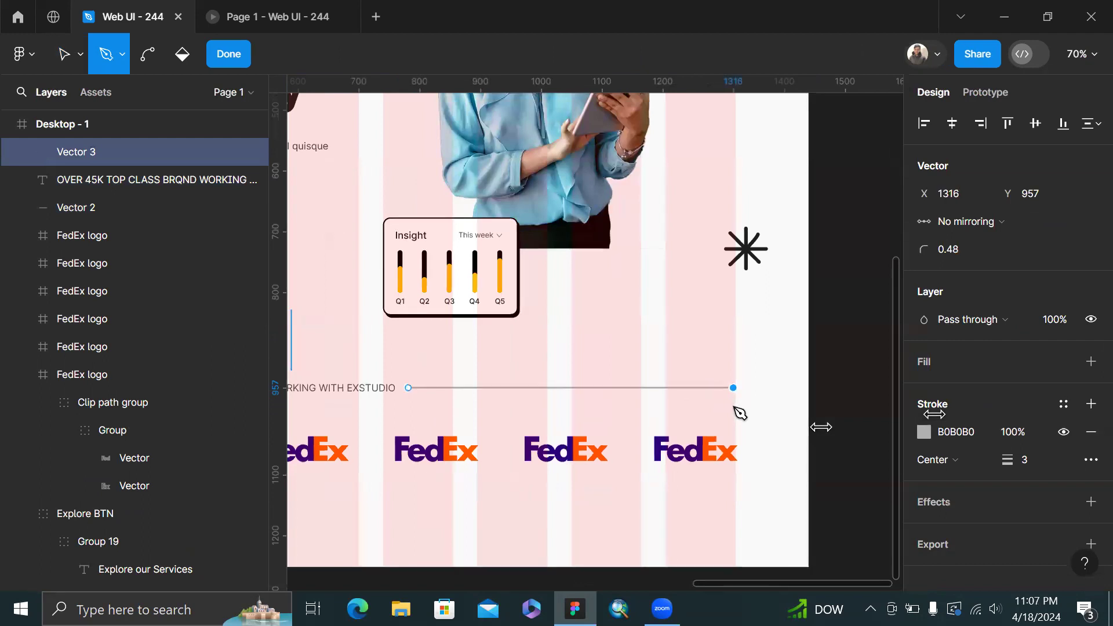
left_click(238, 62)
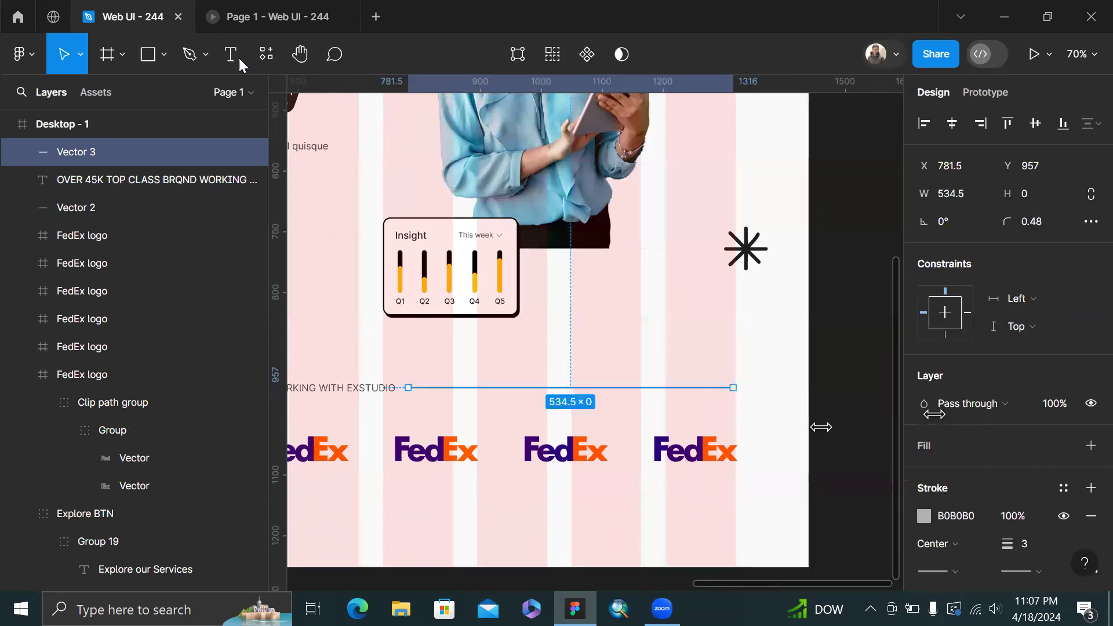
left_click(532, 363)
Move the tagline, its divider lines and the logo row down slightly together in Desktop - 1
scroll(532, 363, "down", 4)
scroll(532, 363, "left", 2)
left_click_drag(438, 358, 777, 437)
left_click_drag(671, 384, 672, 388)
key("Escape")
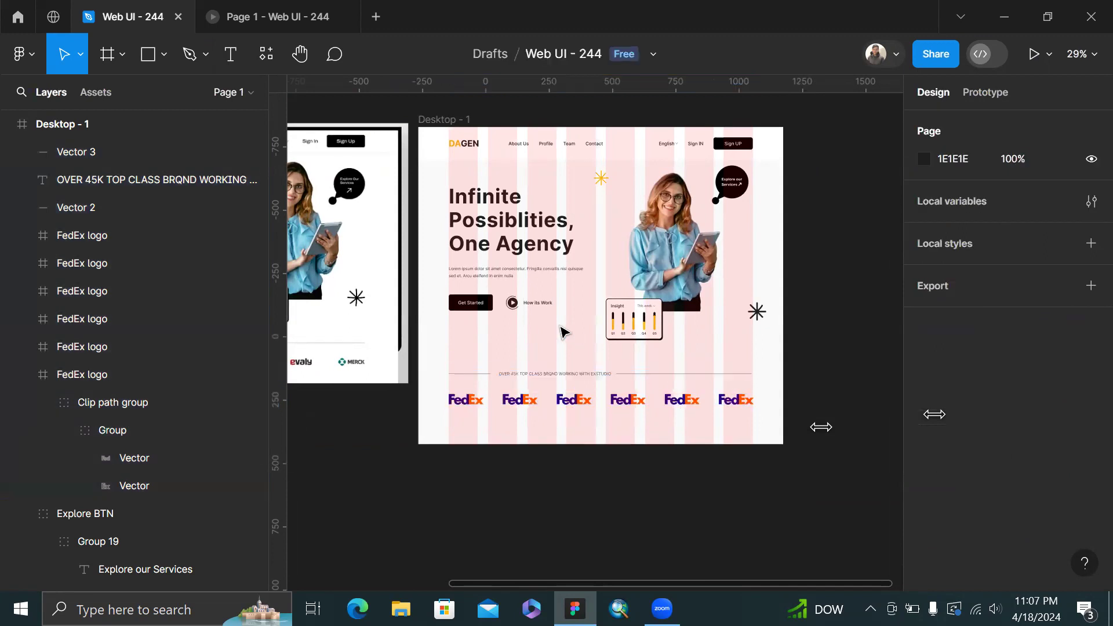
Hide the layout grids and move the Desktop - 1 frame slightly farther from the reference design
key("ctrl+shift+4")
scroll(560, 328, "down", 5)
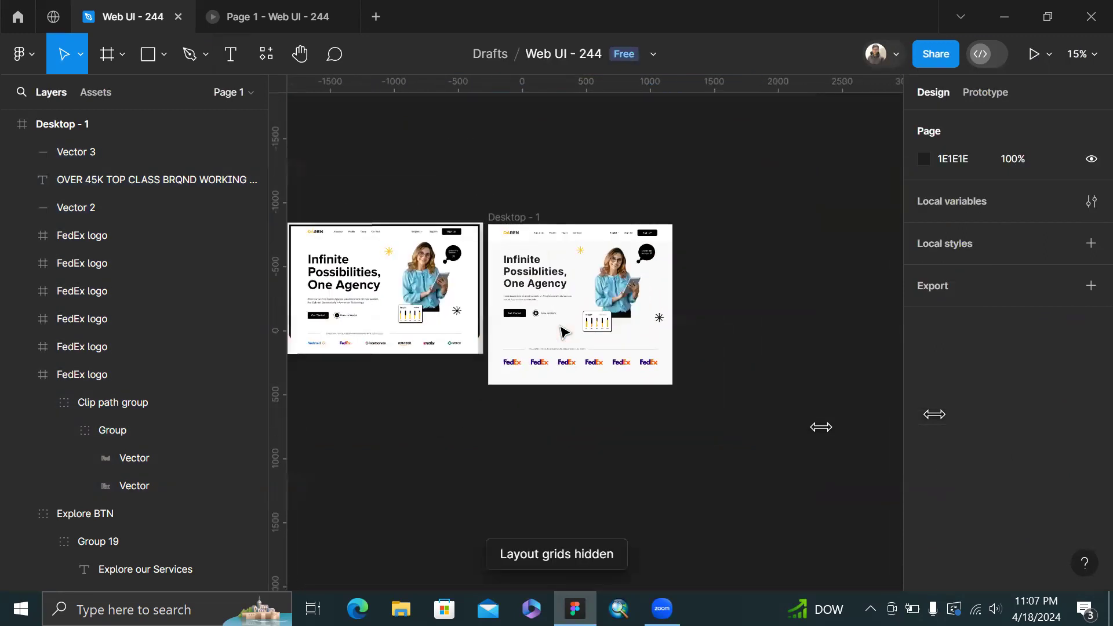
scroll(562, 331, "up", 4)
scroll(556, 342, "left", 5)
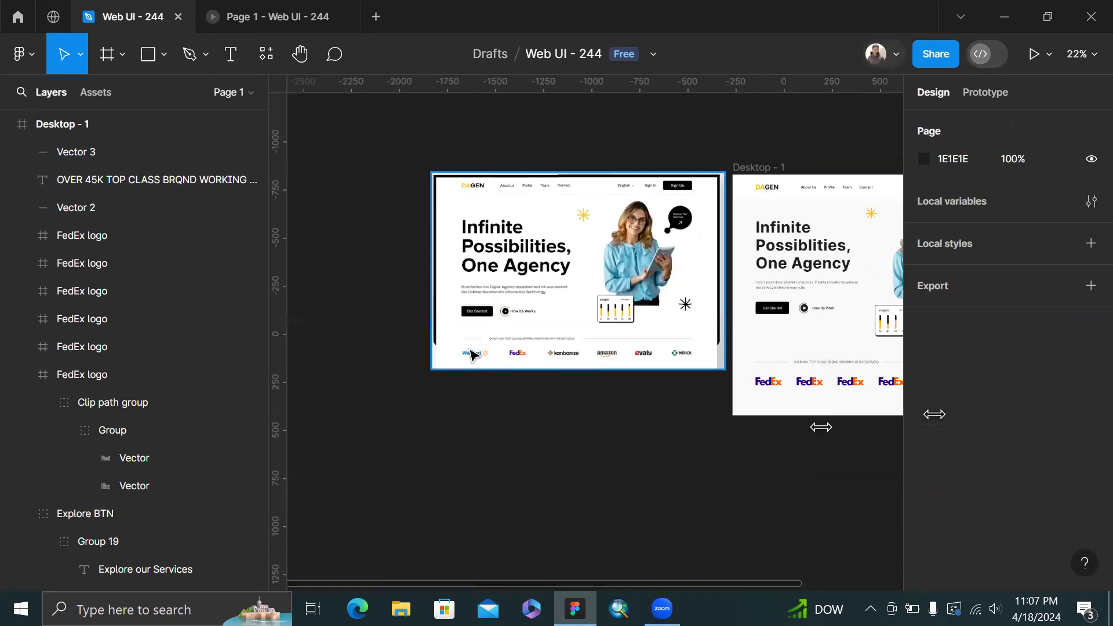
scroll(473, 355, "right", 4)
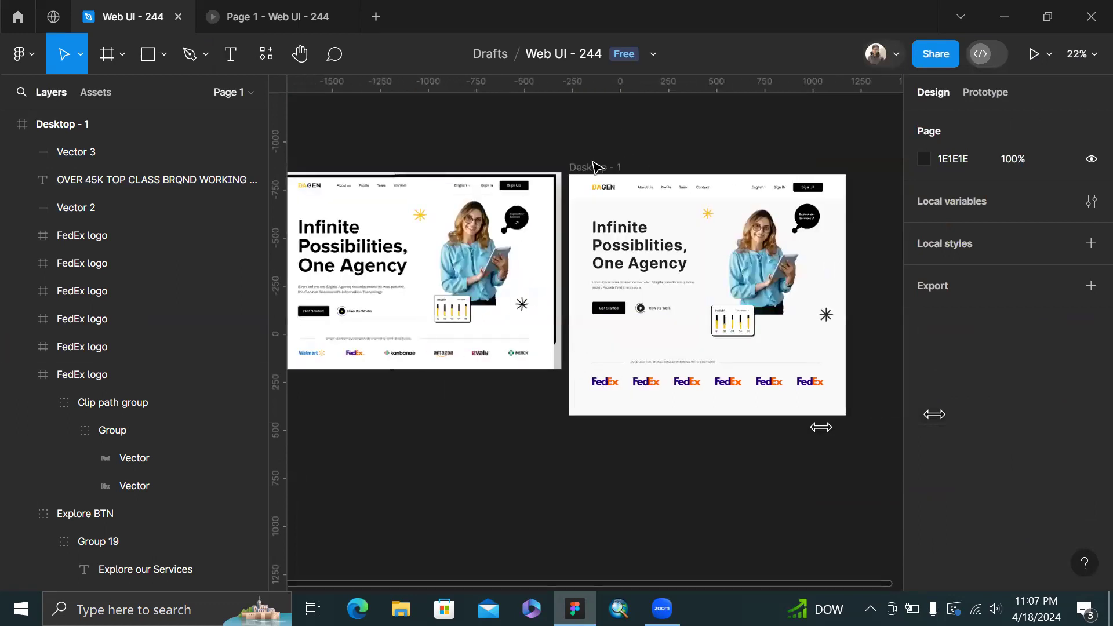
left_click_drag(594, 166, 604, 160)
left_click(693, 119)
scroll(713, 145, "right", 3)
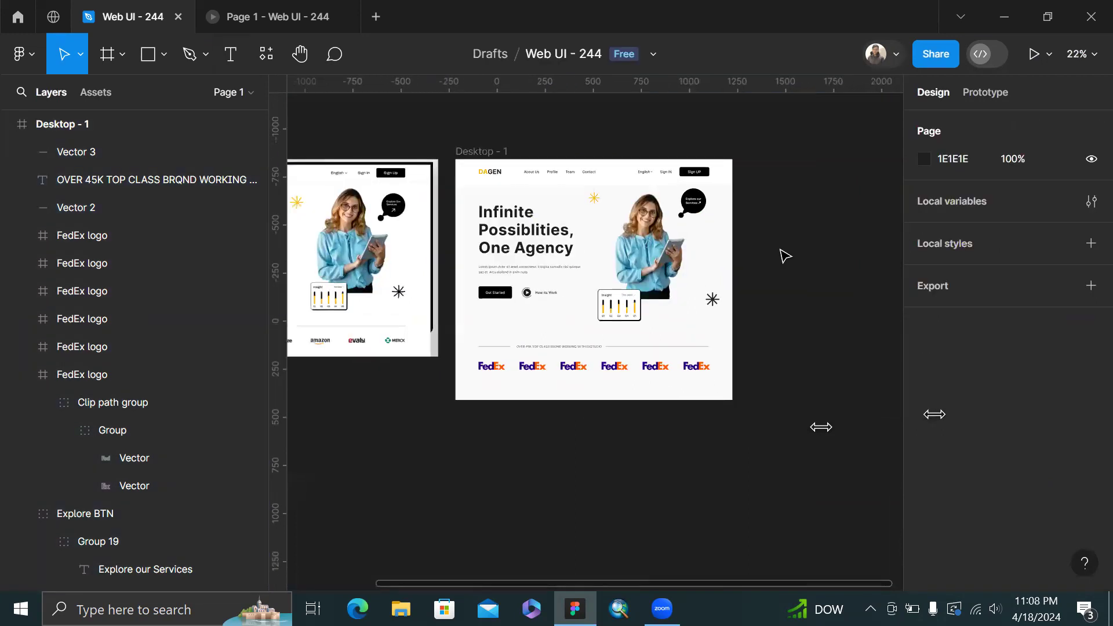
Move the yellow star beside the headline to X 713, Y 199 and set its stroke weight to 5
scroll(784, 256, "up", 3)
scroll(770, 401, "down", 5)
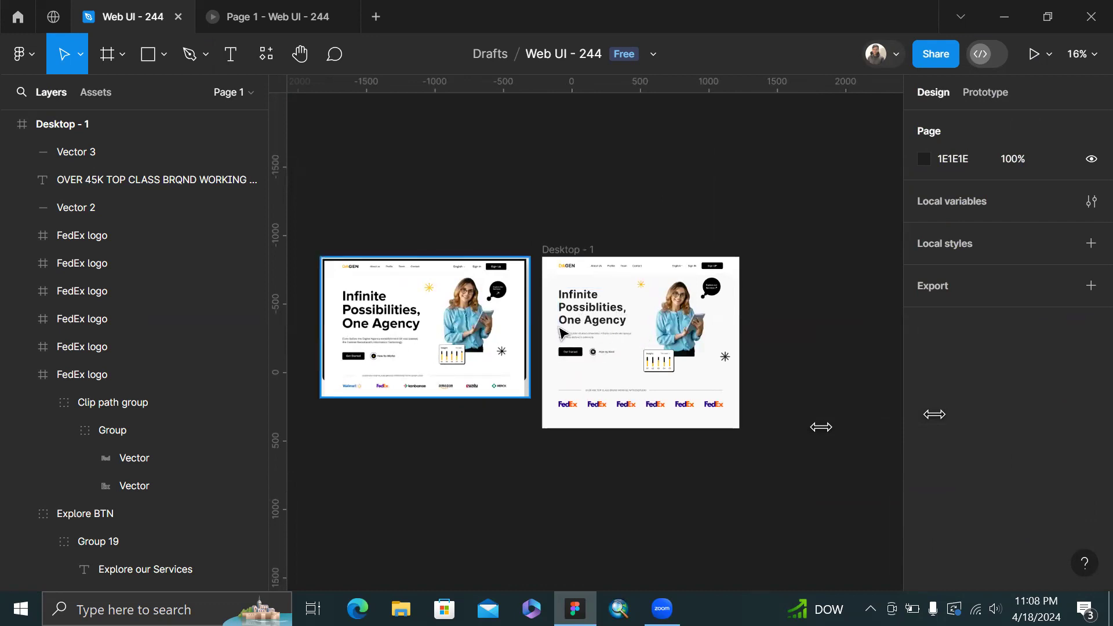
scroll(662, 277, "up", 1)
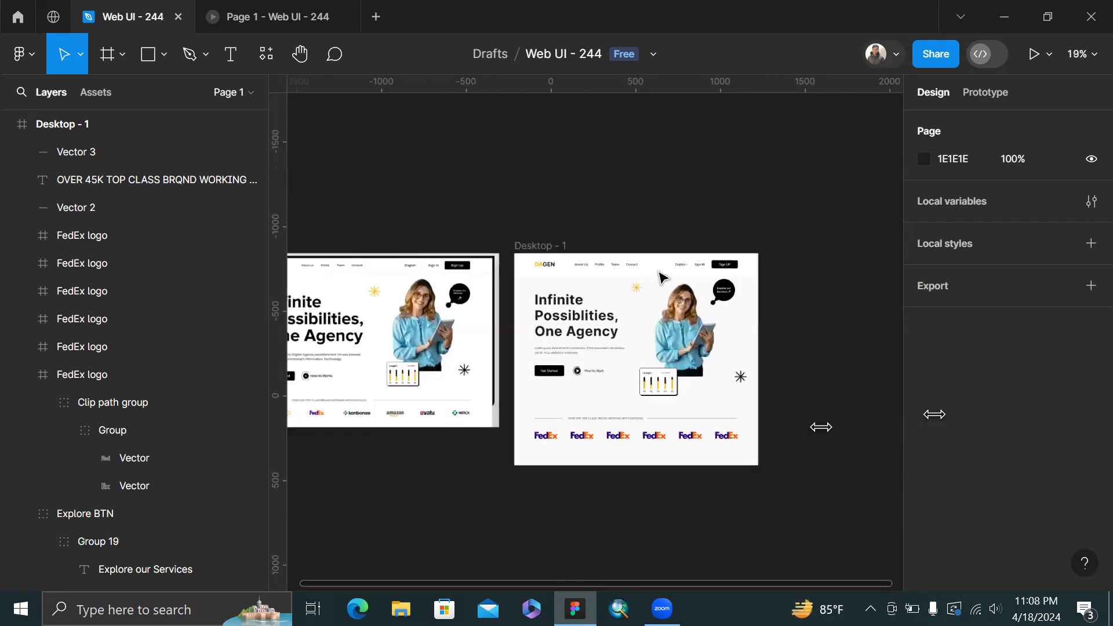
scroll(662, 277, "up", 8)
left_click(618, 307)
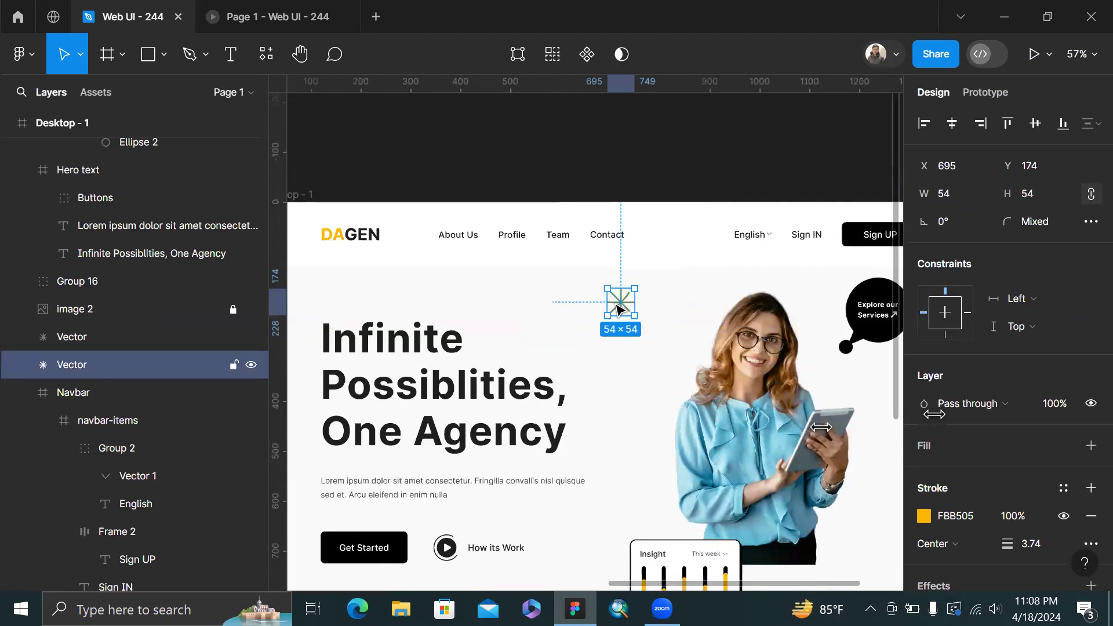
left_click_drag(632, 317, 633, 320)
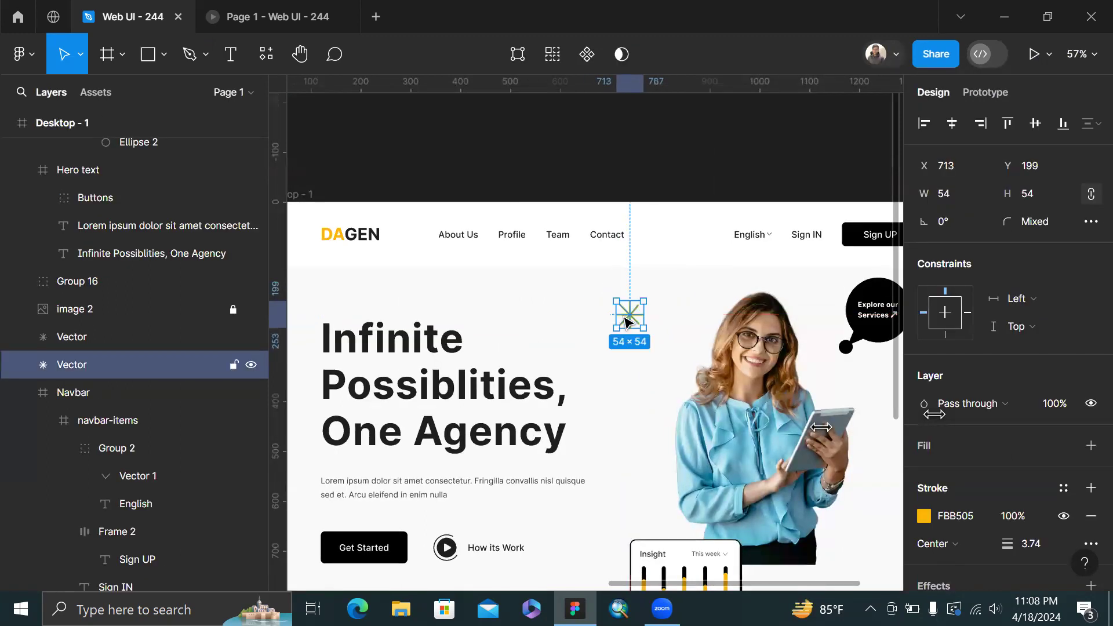
scroll(627, 317, "up", 3, "ctrl")
left_click(1025, 543)
type("5")
key("Return")
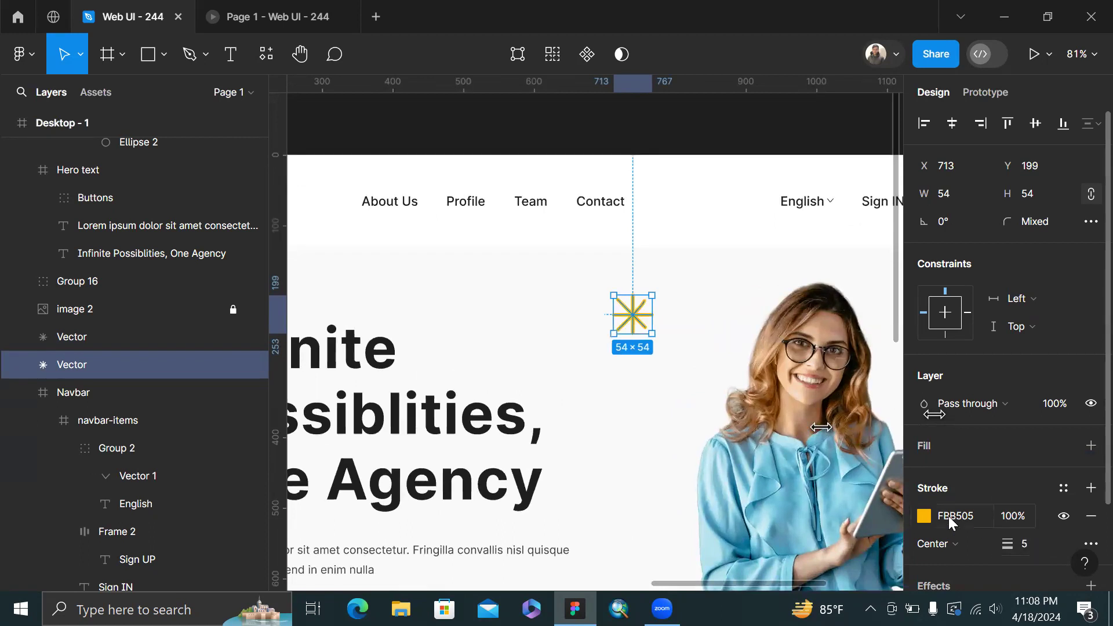
scroll(794, 472, "down", 5, "ctrl")
left_click(797, 129)
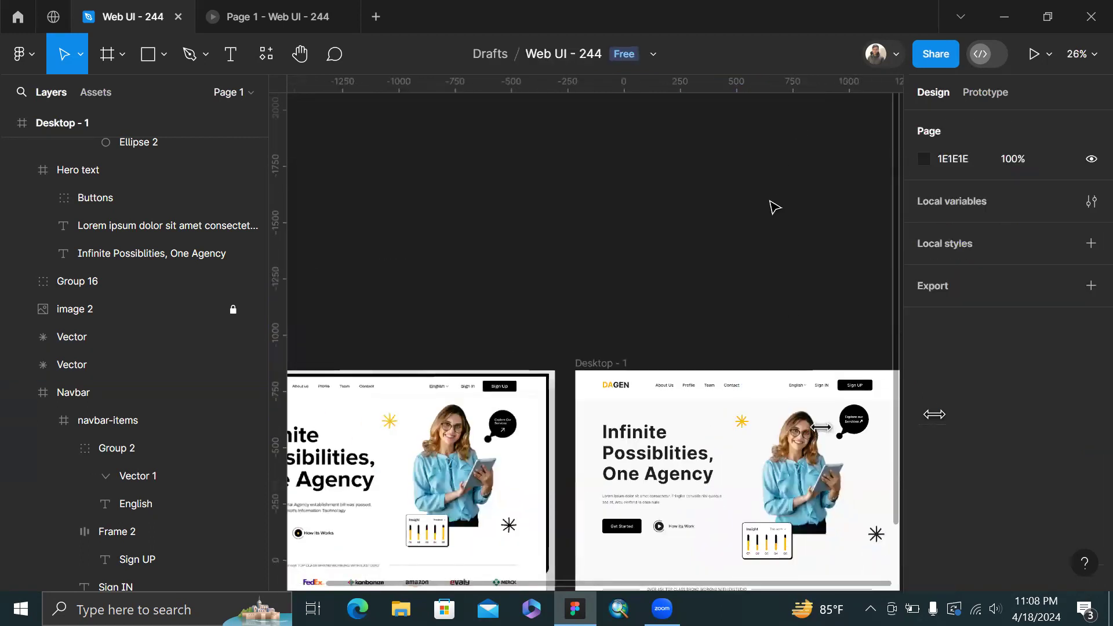
Move the arrow icon in the black speech bubble below the "Explore our Services" text, to X 1256, Y 234
scroll(774, 207, "down", 1)
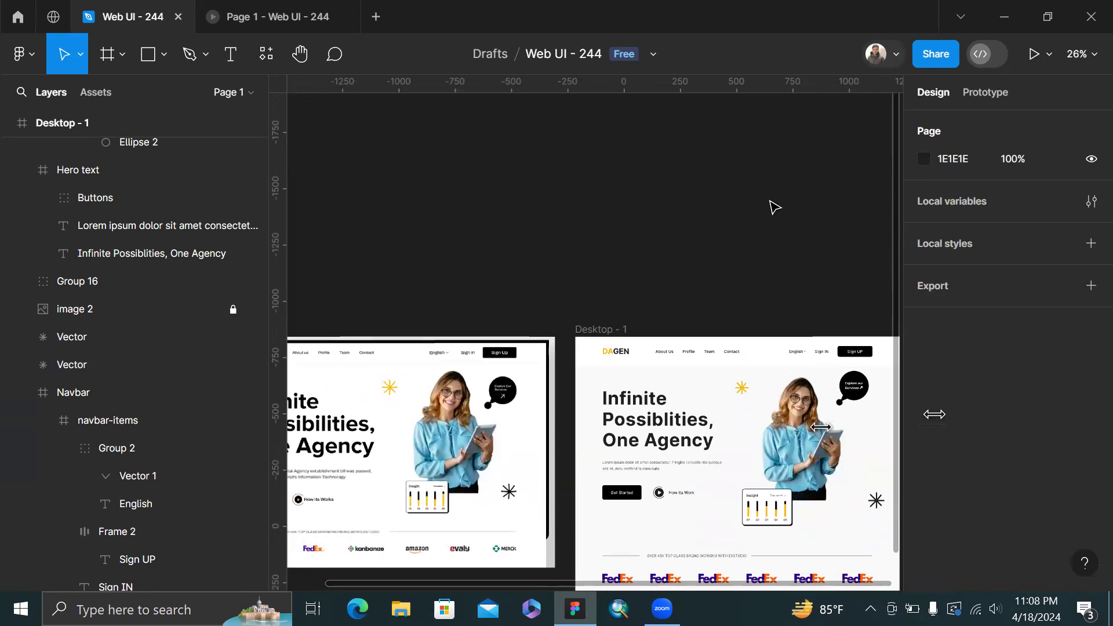
scroll(498, 386, "up", 5, "ctrl")
scroll(520, 361, "down", 3, "ctrl")
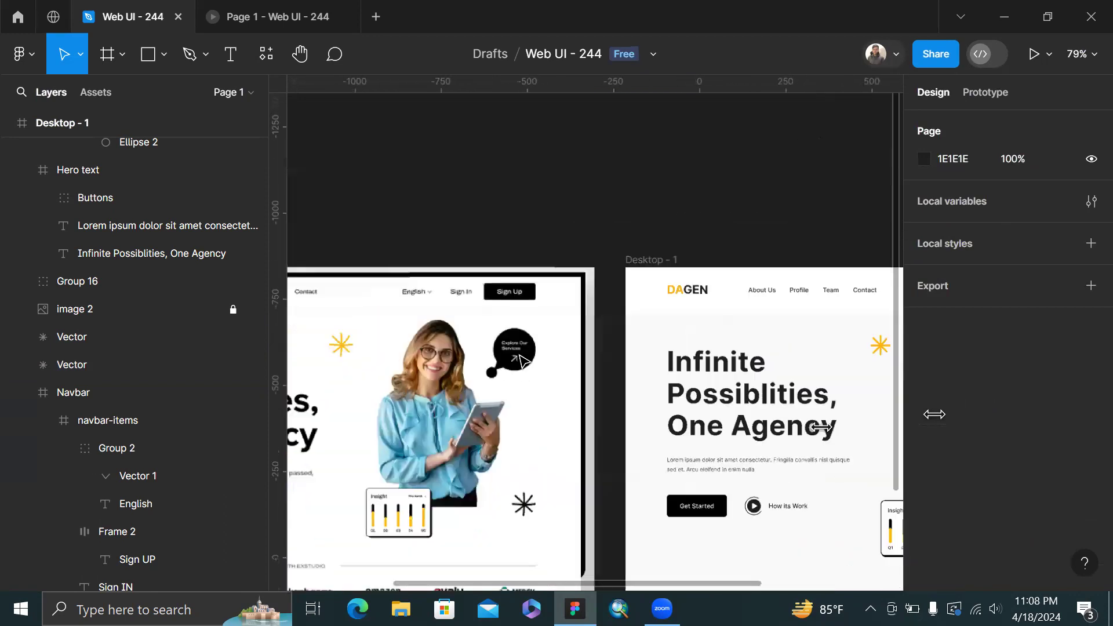
scroll(597, 345, "up", 5, "ctrl")
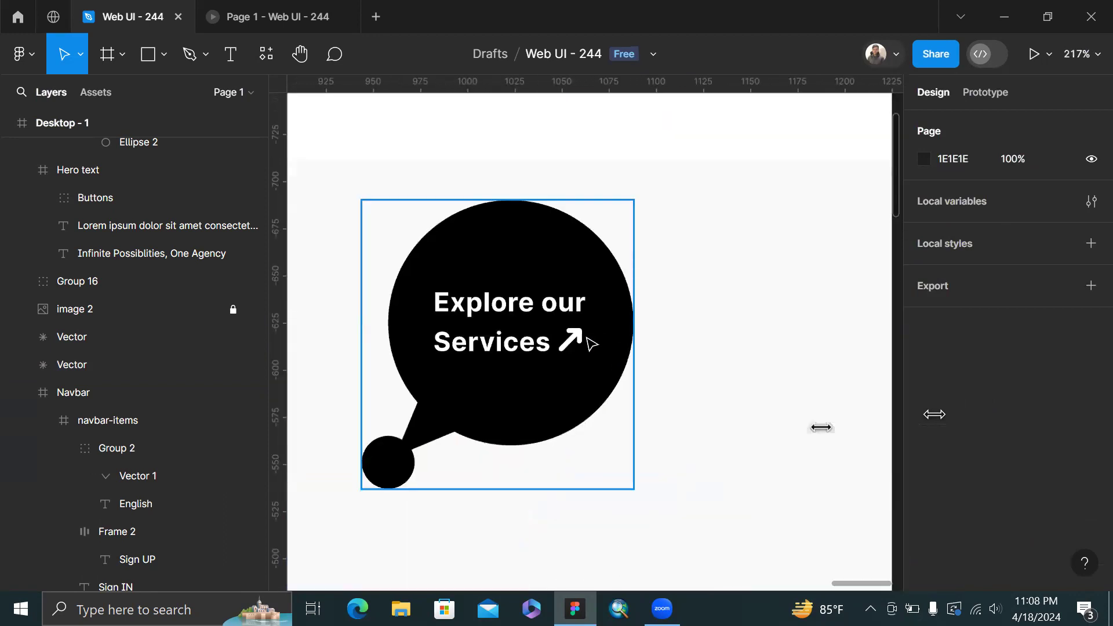
left_click(590, 343)
scroll(588, 342, "up", 2, "ctrl")
double_click(569, 346)
scroll(568, 346, "up", 3, "ctrl")
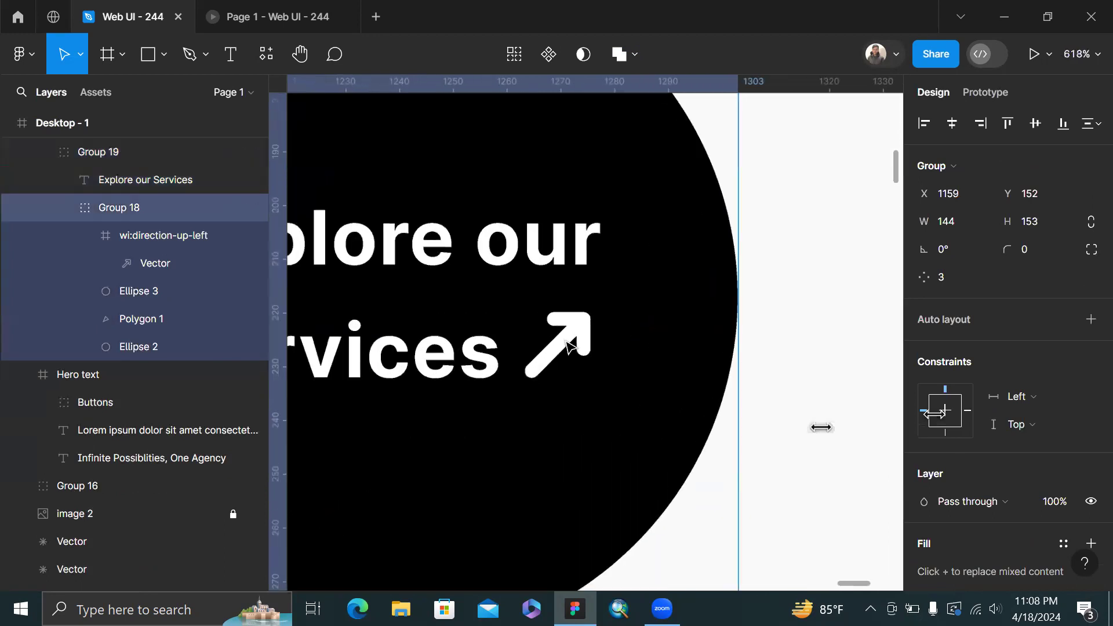
double_click(568, 346)
scroll(562, 352, "down", 3, "ctrl")
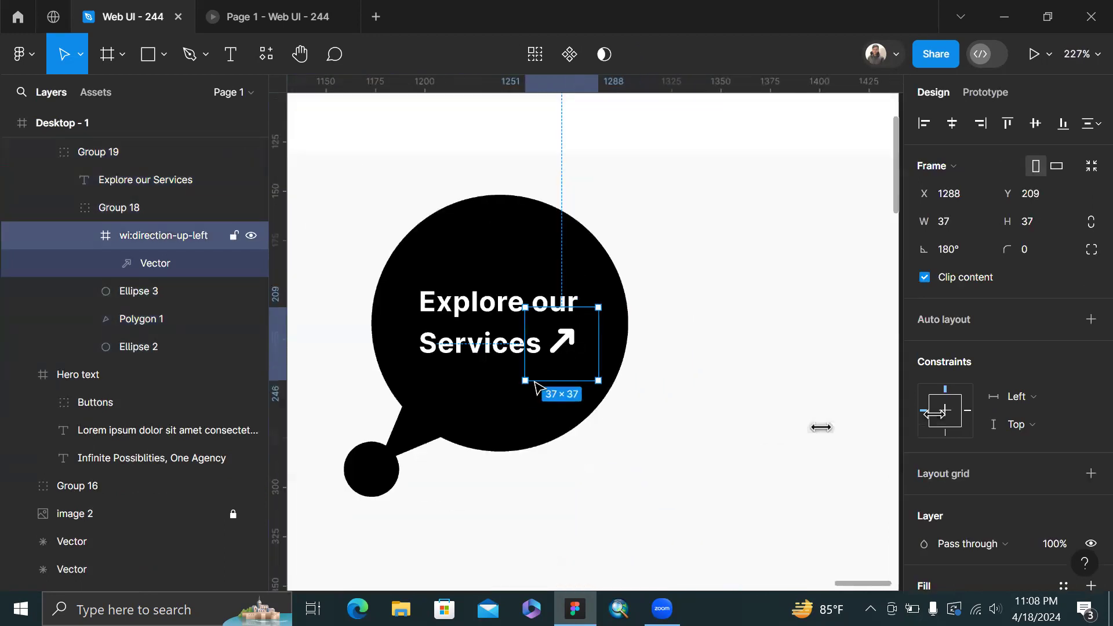
left_click_drag(513, 398, 497, 407)
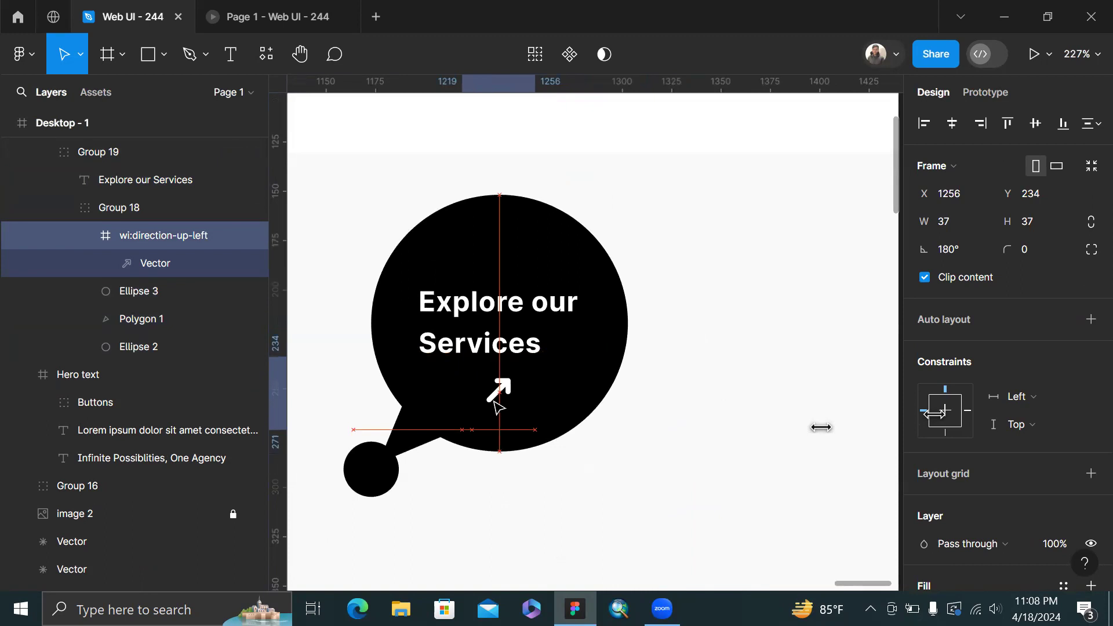
Move the "Explore our Services" text up inside the bubble to X 1197, Y 187
left_click(502, 321)
scroll(502, 320, "up", 2, "ctrl")
left_click_drag(497, 325, 503, 302)
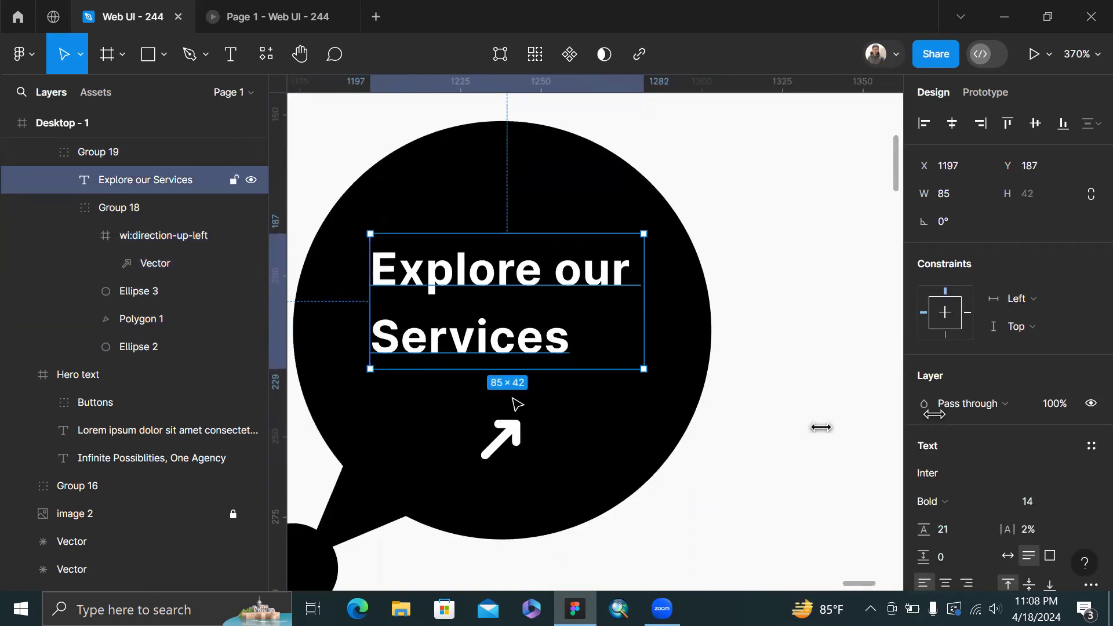
Scale the bubble's arrow icon to 45 × 45 and place it at X 1260, Y 232
left_click(519, 442)
key("k")
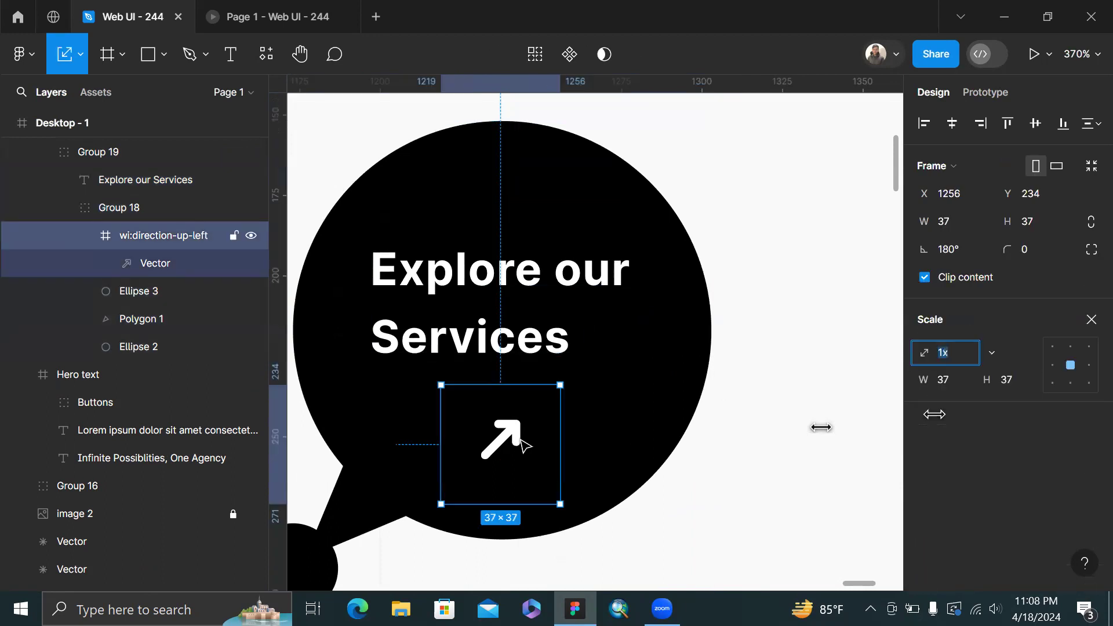
left_click_drag(563, 435, 584, 437)
left_click_drag(515, 457, 512, 450)
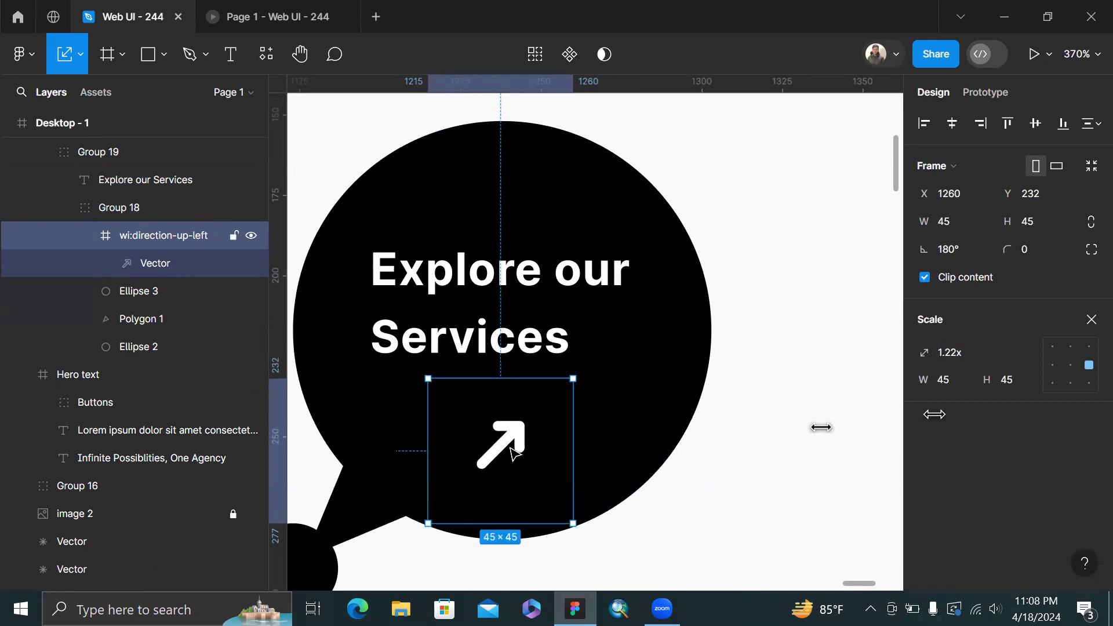
scroll(508, 447, "down", 5)
left_click(814, 363)
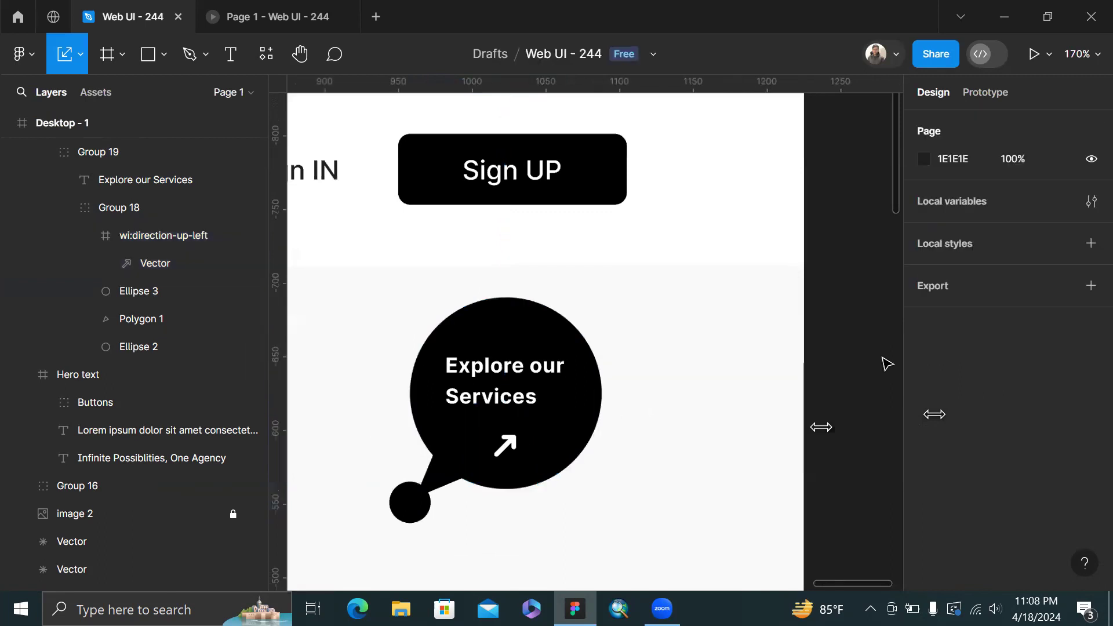
Scale the arrow icon in the speech bubble up further and bring it closer to the text
scroll(623, 365, "down", 3)
left_click(554, 409)
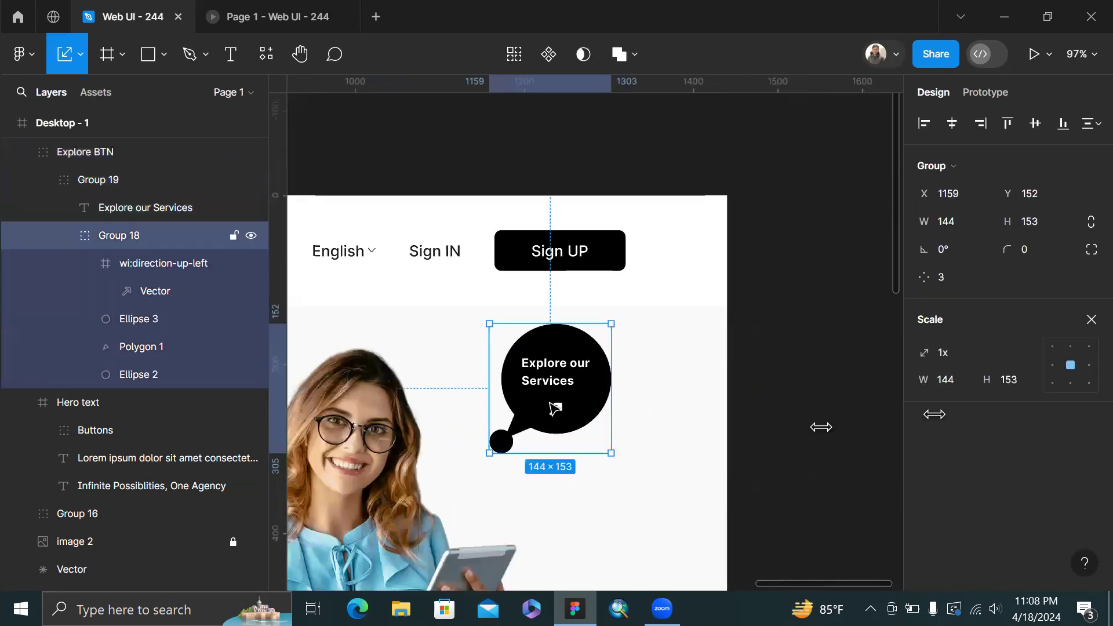
scroll(556, 410, "up", 3)
double_click(563, 413)
scroll(565, 414, "down", 5)
scroll(567, 415, "left", 5)
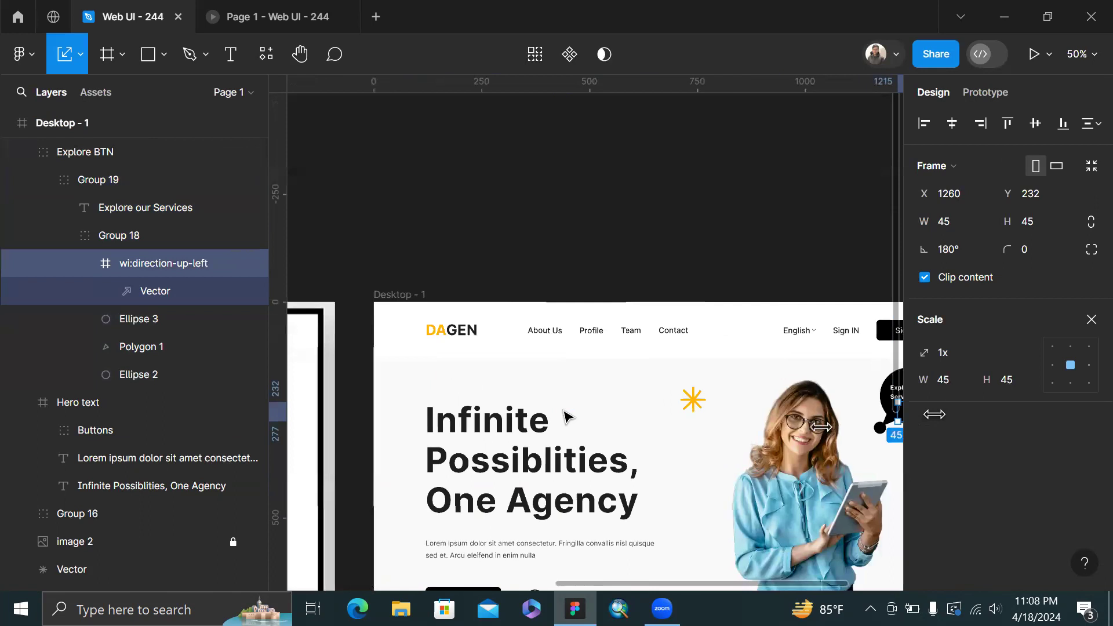
scroll(566, 415, "right", 3)
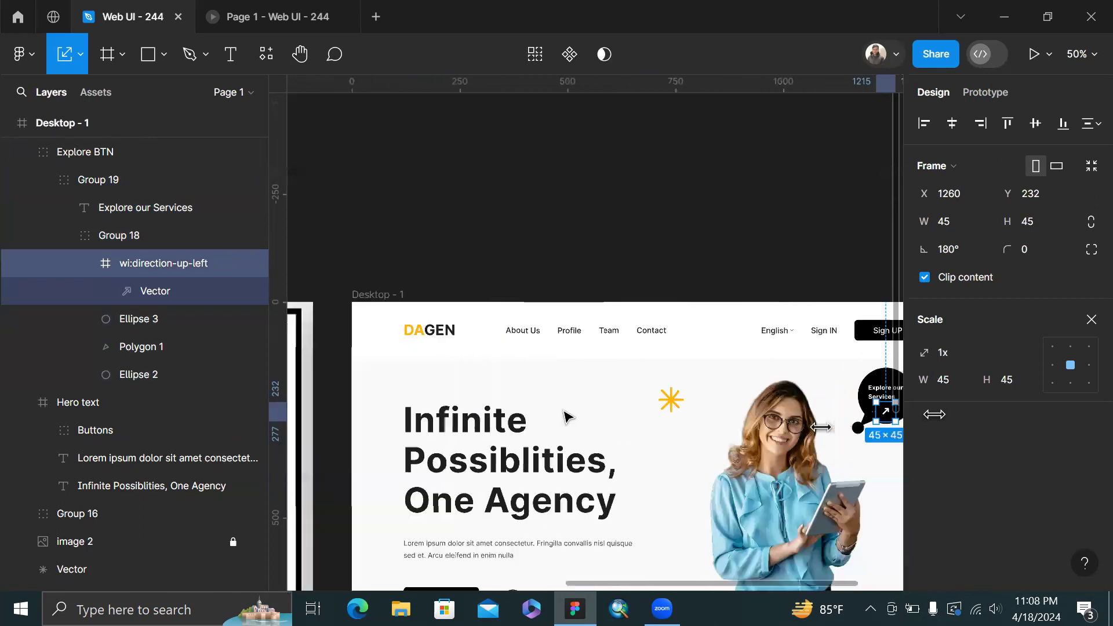
scroll(565, 413, "up", 10)
mouse_move(354, 432)
left_mouse_down()
mouse_move(384, 430)
mouse_move(292, 406)
mouse_move(355, 429)
mouse_move(346, 421)
left_mouse_up()
left_click(810, 365)
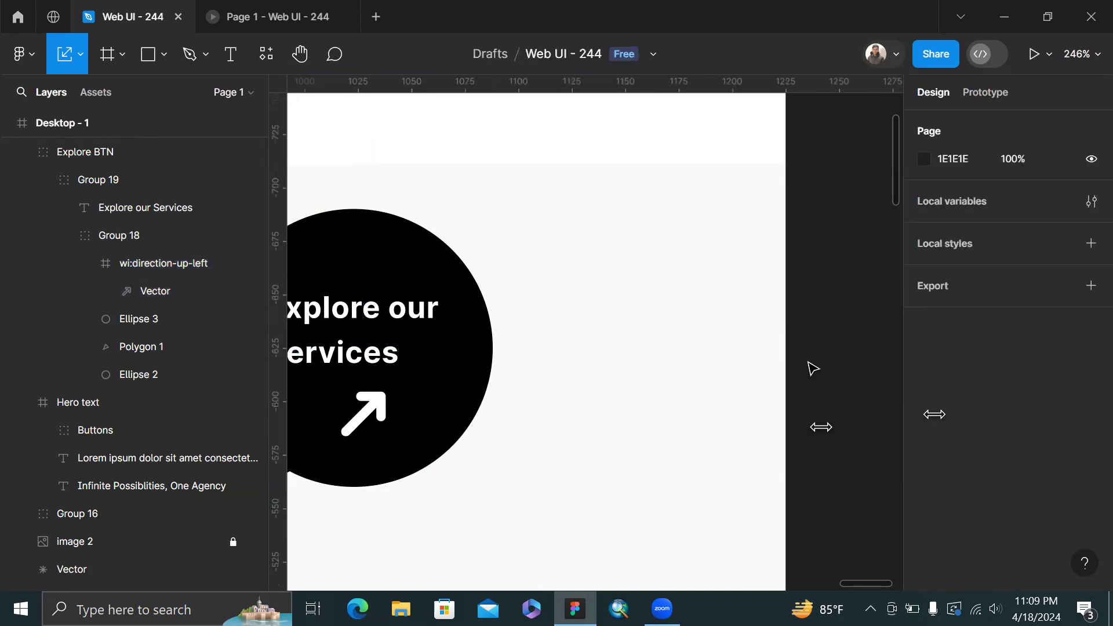
Leave scaling mode and center-align the "Explore our Services" text in the speech bubble
scroll(810, 365, "down", 5)
left_click(647, 380)
scroll(647, 380, "up", 3)
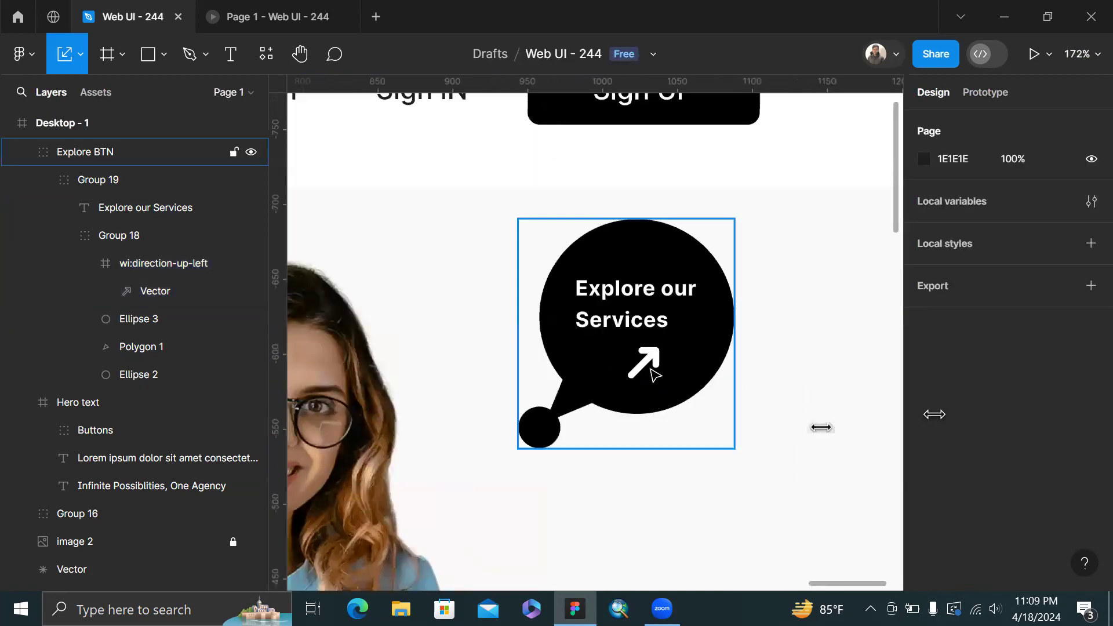
left_click(643, 290)
left_click(643, 290)
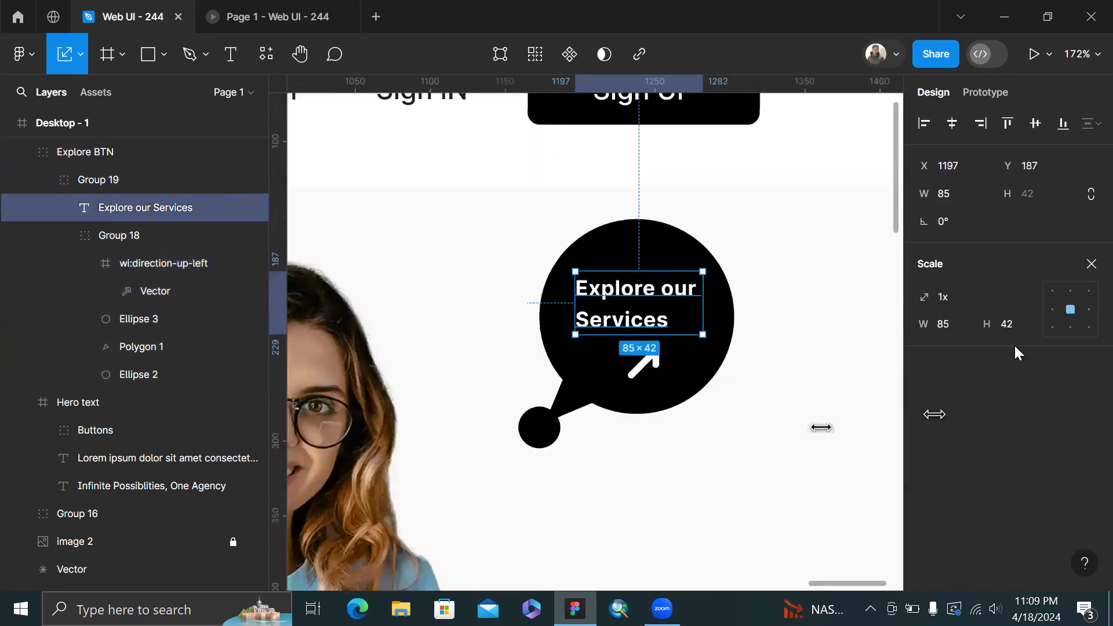
left_click(1090, 267)
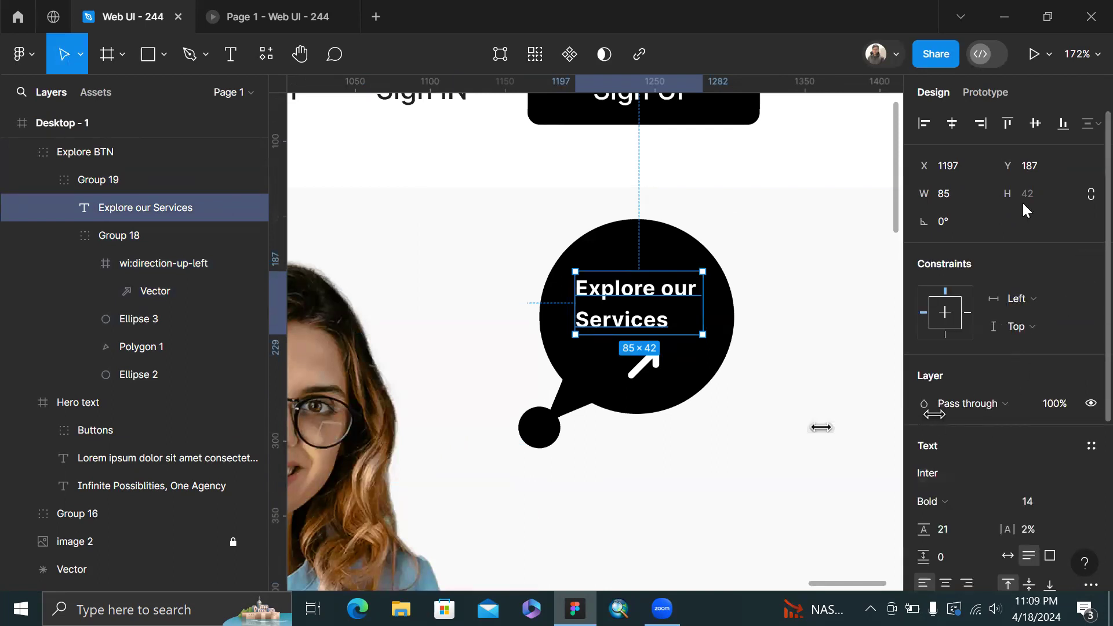
scroll(984, 412, "down", 3)
left_click(945, 382)
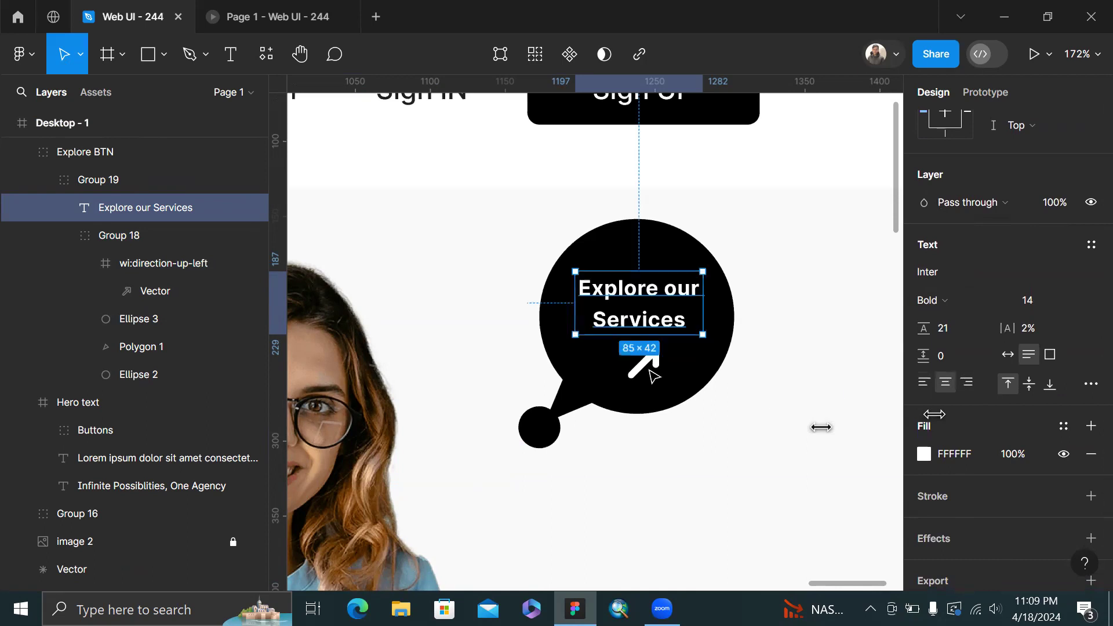
Center the "Explore our Services" text horizontally on the speech bubble's large circle
left_click(626, 268, "shift")
left_click(650, 239, "ctrl+shift")
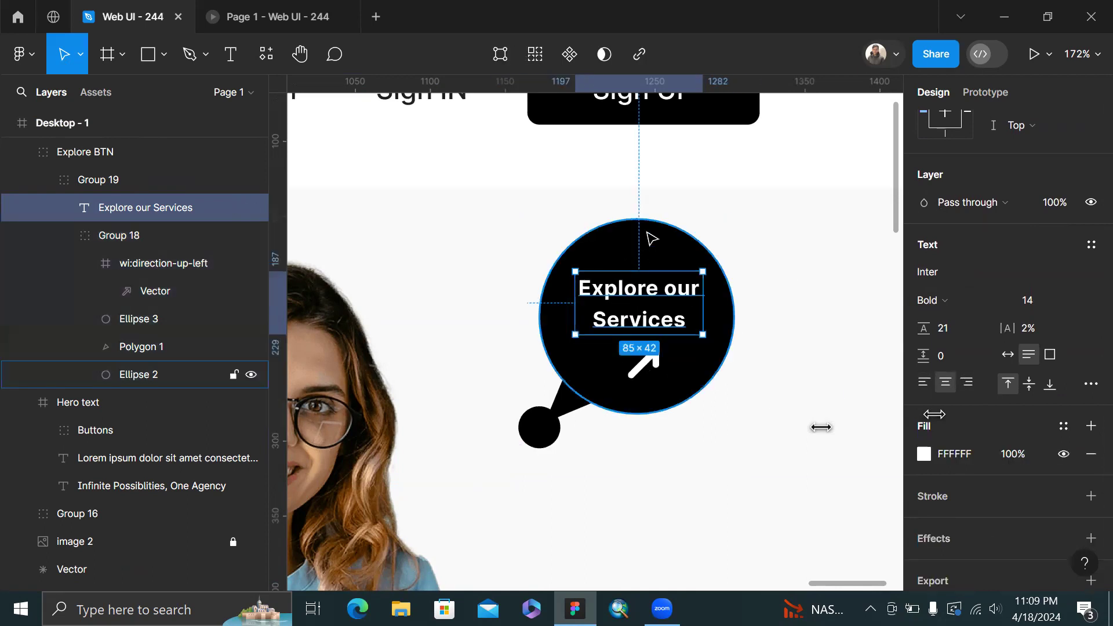
scroll(965, 147, "up", 4)
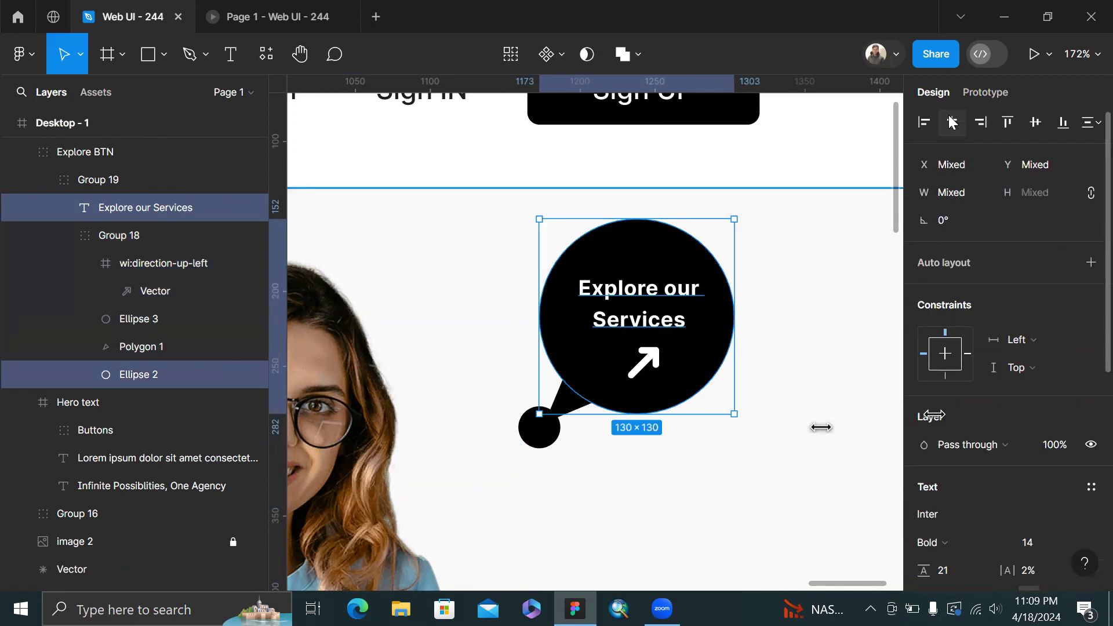
Move the bubble's arrow icon frame slightly sideways to X 1268, Y 219, under the middle of the text
left_click(646, 362, "ctrl")
scroll(646, 363, "up", 4)
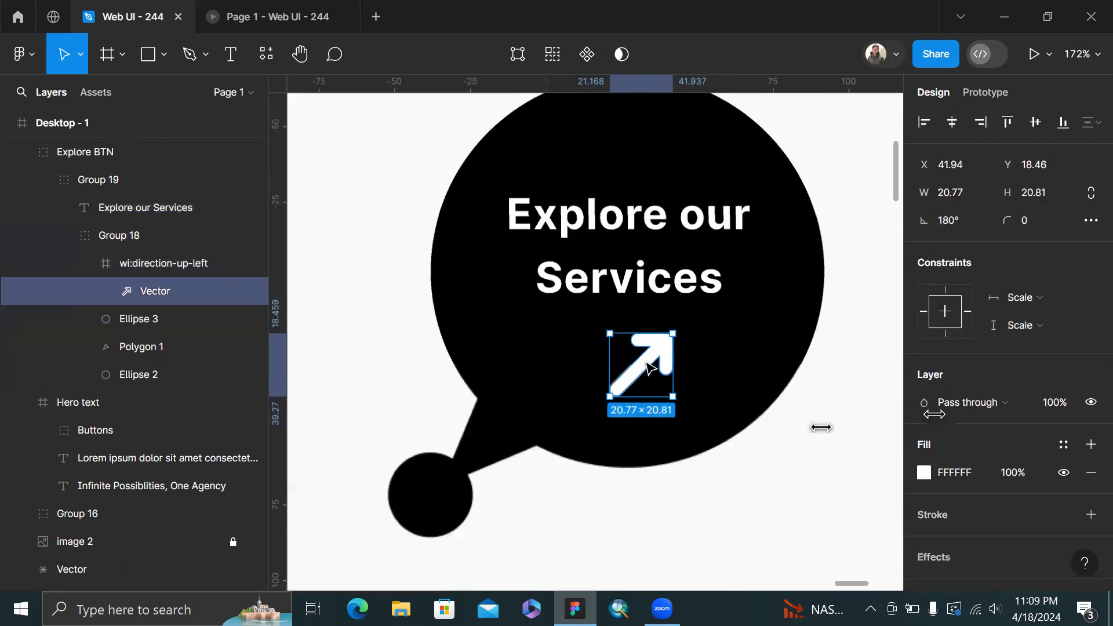
left_click(647, 363)
mouse_move(651, 370)
left_mouse_down()
mouse_move(633, 390)
mouse_move(631, 372)
left_mouse_up()
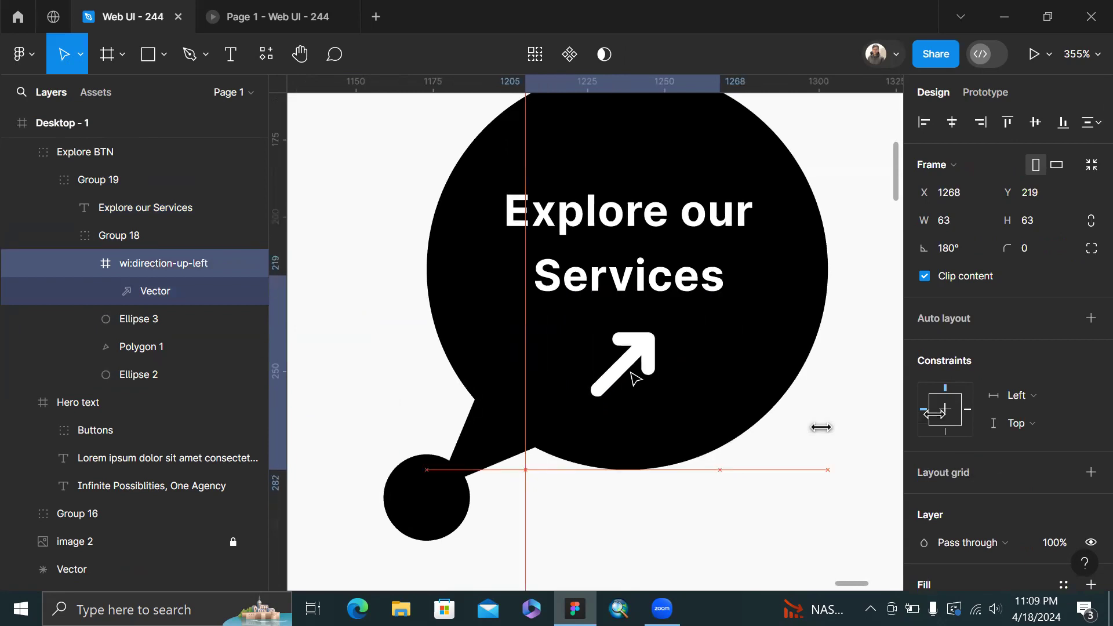
scroll(636, 378, "down", 10)
left_click(844, 316)
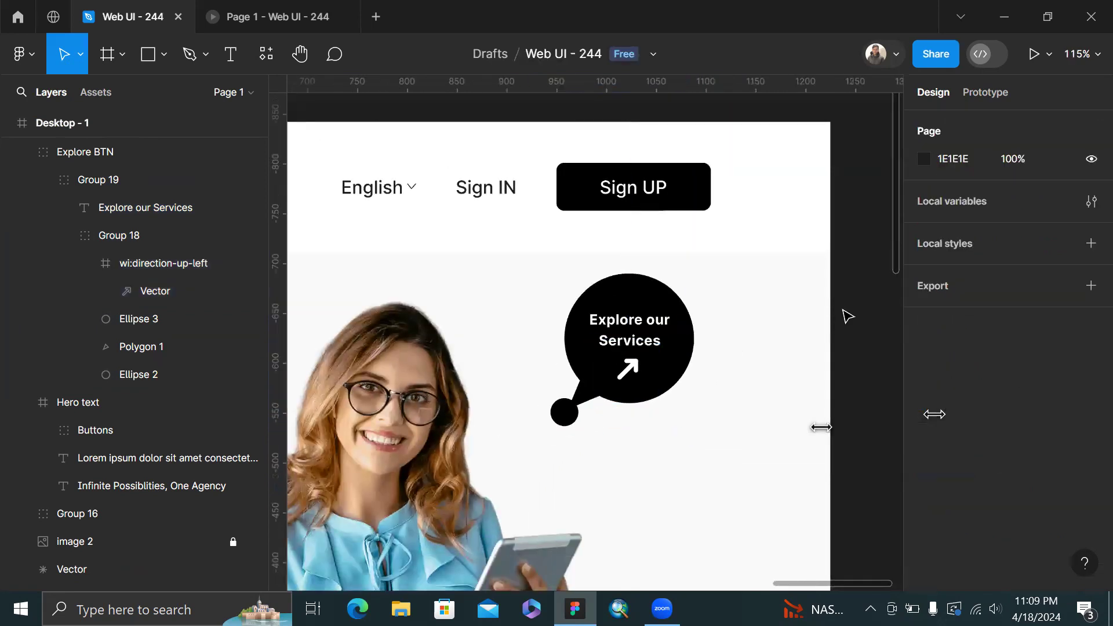
Check the refined speech bubble in the prototype preview and compare the Desktop - 1 design with the reference image
left_click(307, 7)
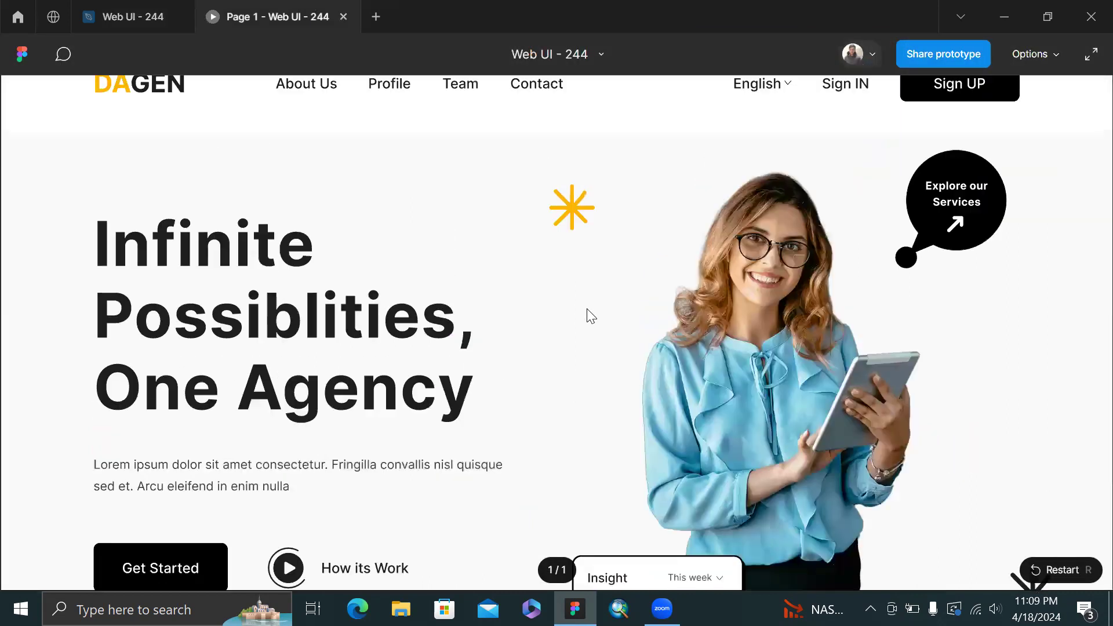
left_click(178, 11)
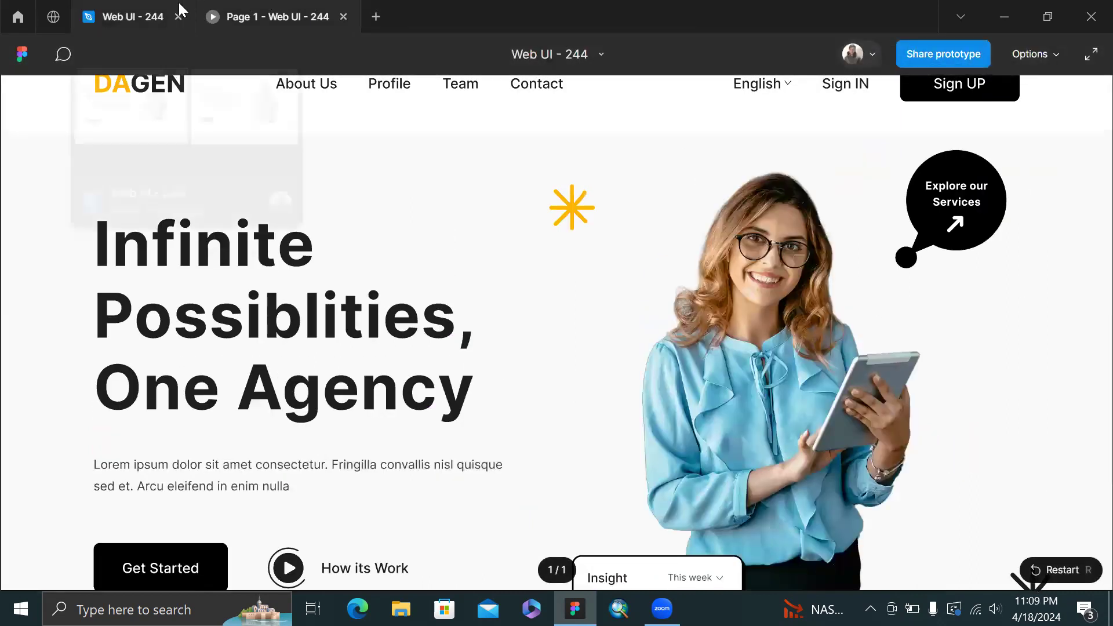
scroll(677, 347, "down", 5)
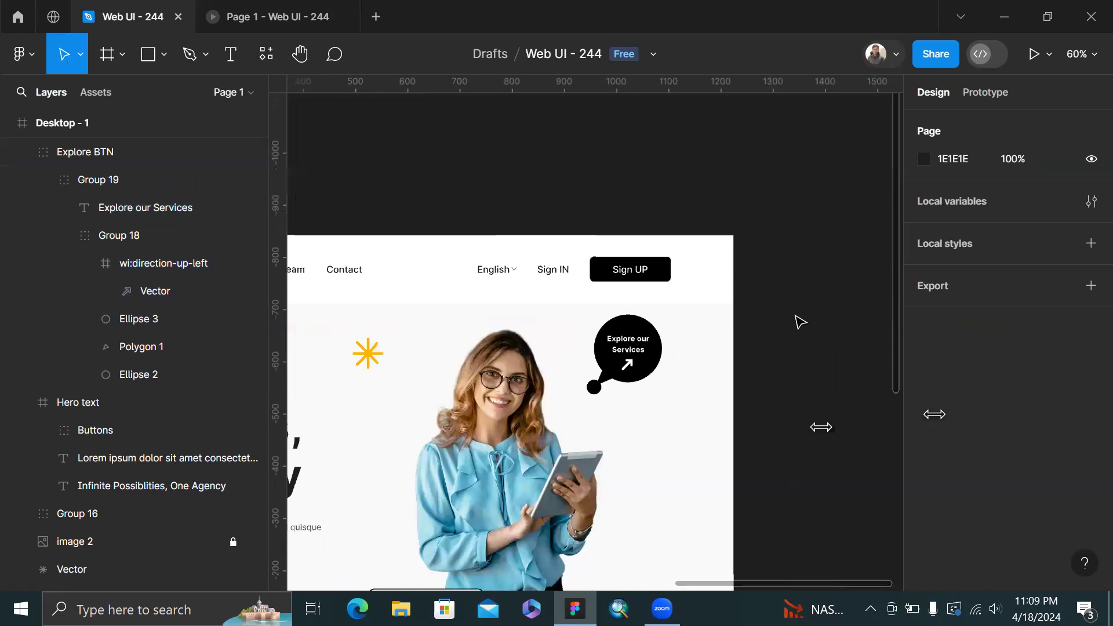
scroll(799, 321, "down", 5)
scroll(765, 296, "left", 3)
scroll(579, 210, "left", 2)
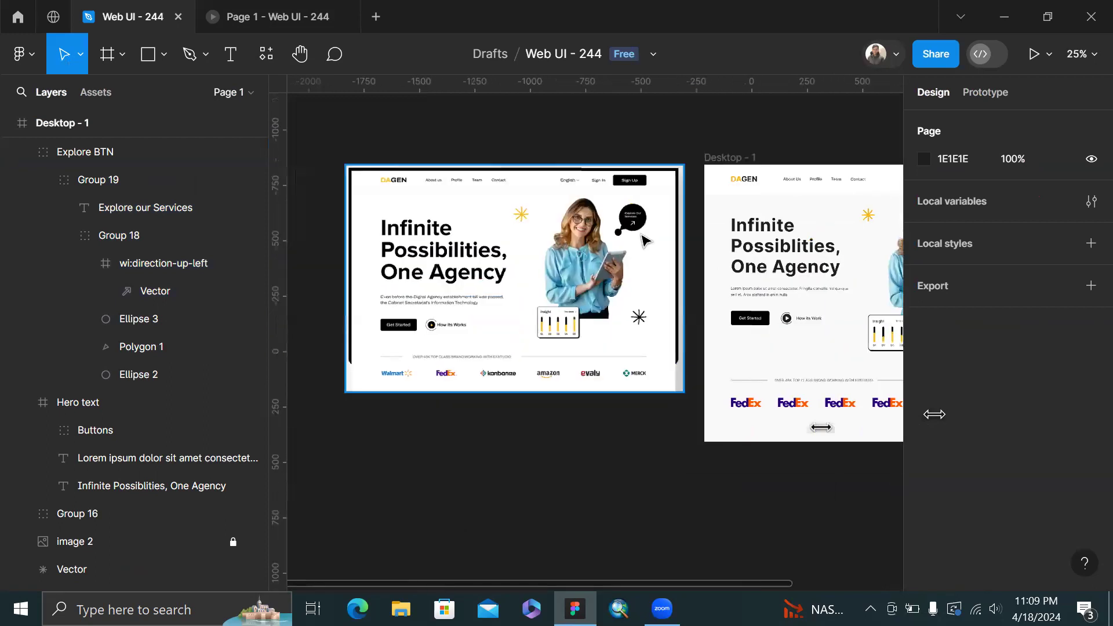
scroll(624, 316, "right", 3)
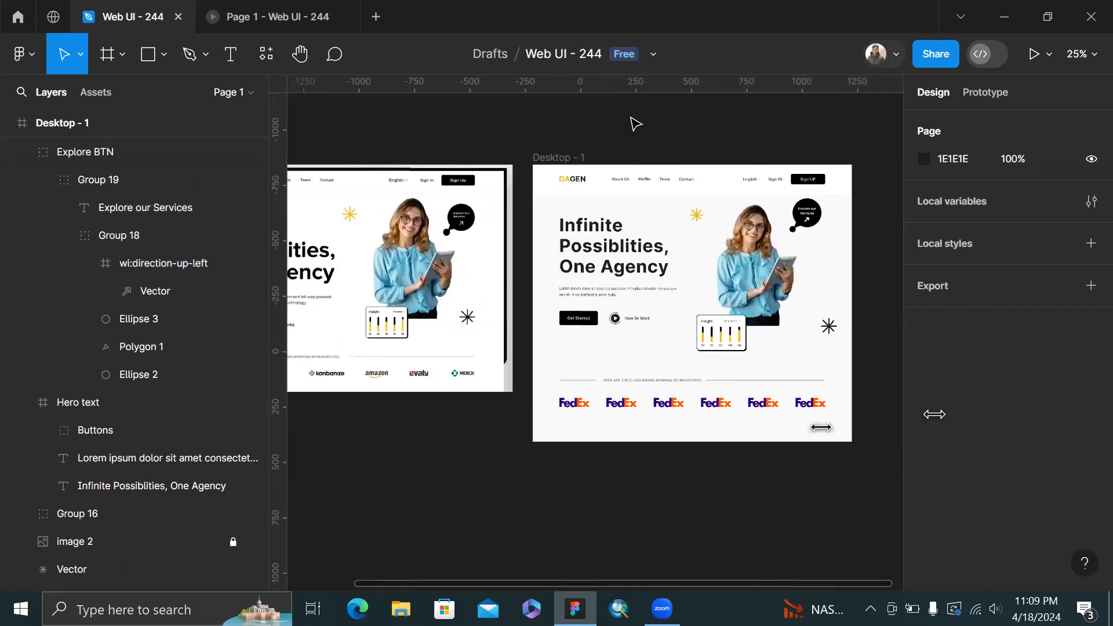
Extend the reference image's crop downward to 1528 × 1882 to reveal the sections below the hero
scroll(635, 124, "left", 4)
scroll(636, 123, "down", 3)
left_click(607, 236)
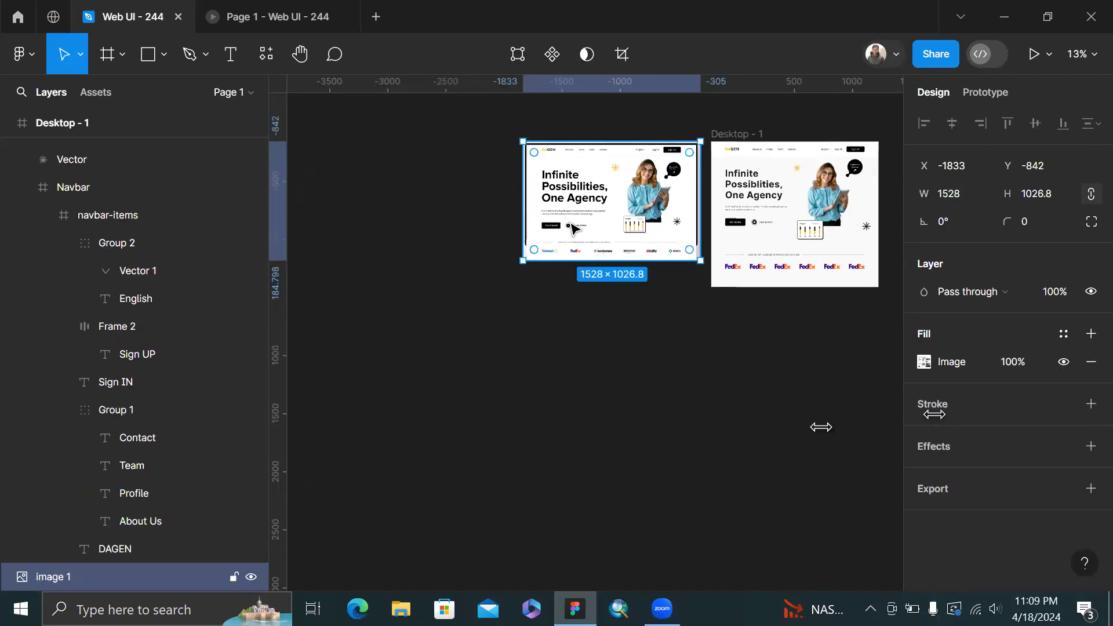
left_click_drag(566, 259, 584, 417)
key("ctrl+z")
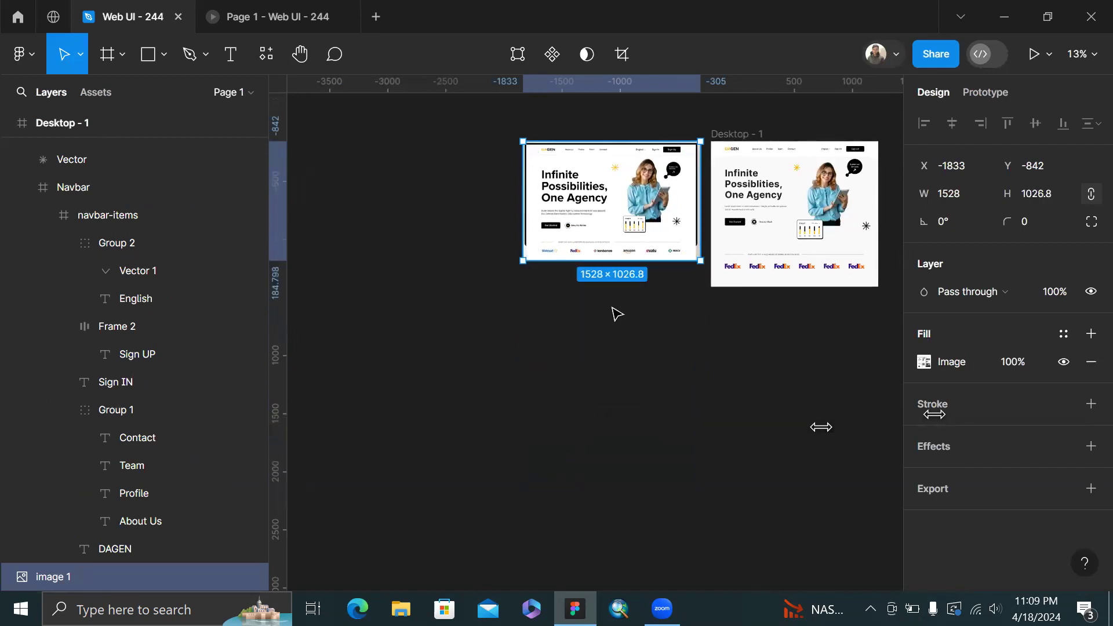
mouse_move(630, 351)
left_mouse_down()
mouse_move(631, 390)
mouse_move(634, 360)
left_mouse_up()
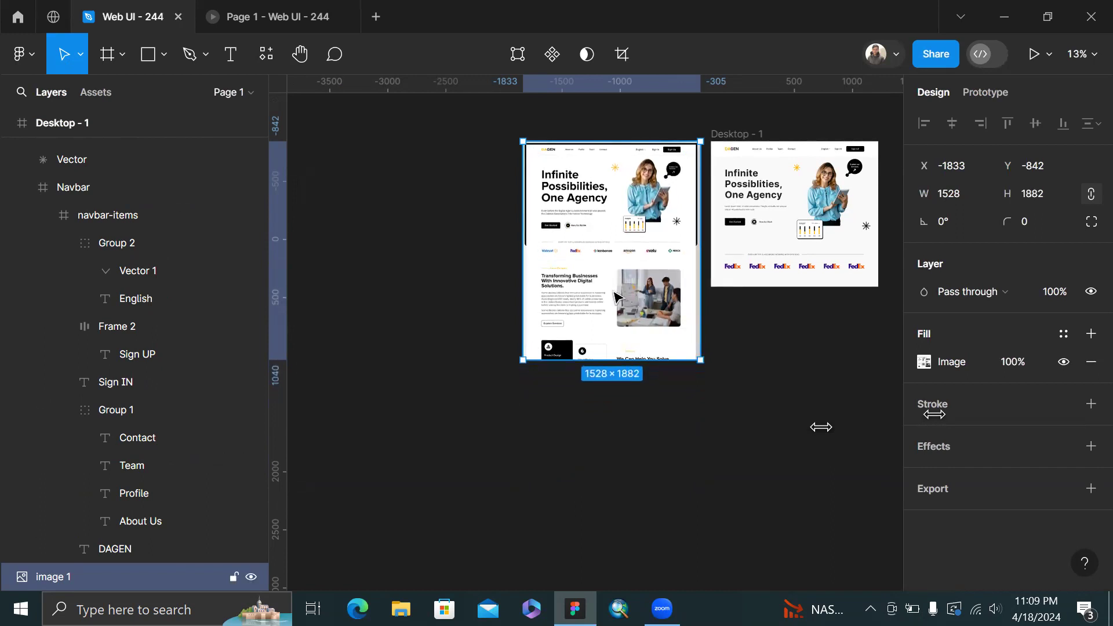
Move the reference image away from Desktop - 1 to X -3113, Y -797 and widen its crop to 2574 × 1882
left_click_drag(627, 319, 478, 323)
left_click_drag(558, 276, 673, 271)
scroll(447, 422, "up", 3)
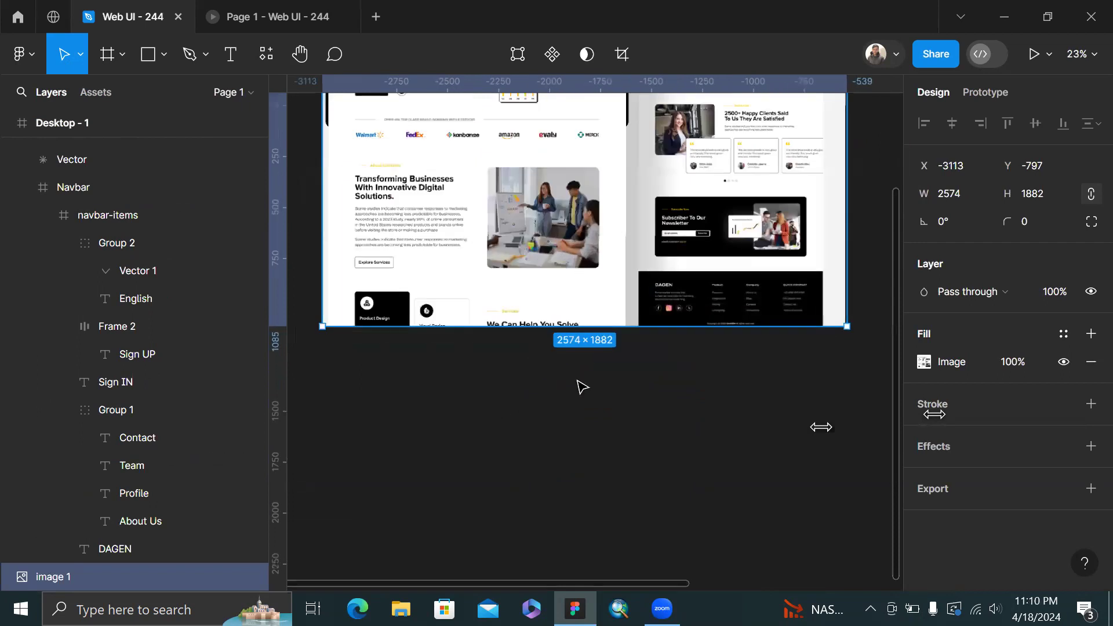
left_click(580, 386)
Examine the newly revealed sections of the reference image, from the company introduction to the testimonials, newsletter and footer
scroll(580, 386, "down", 3)
scroll(629, 176, "up", 4)
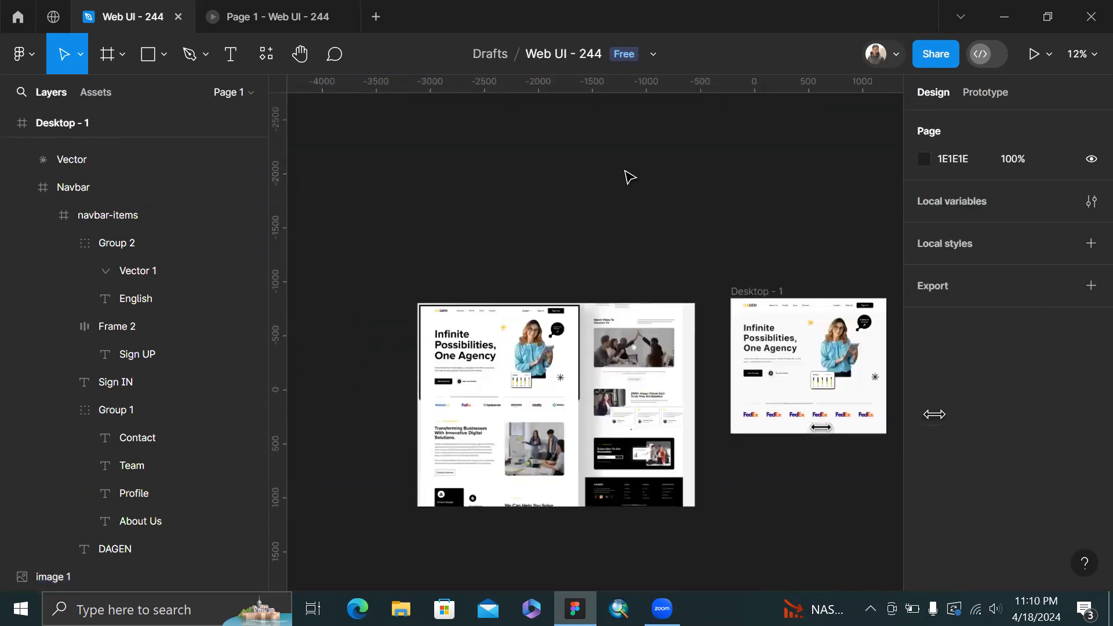
scroll(624, 308, "up", 5)
scroll(400, 335, "down", 6)
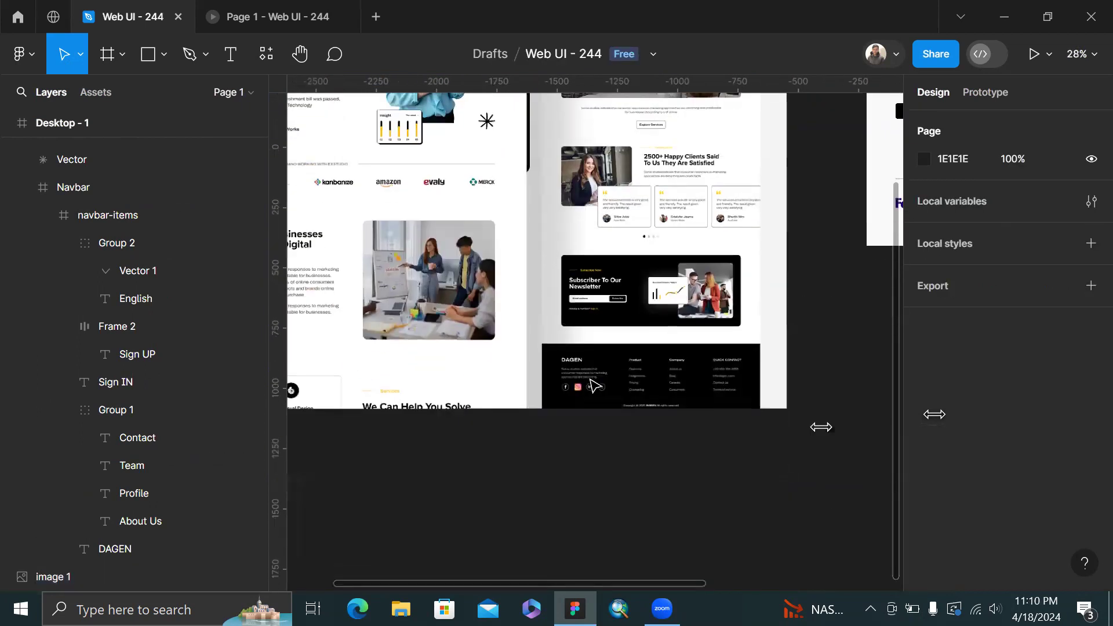
scroll(399, 335, "left", 3)
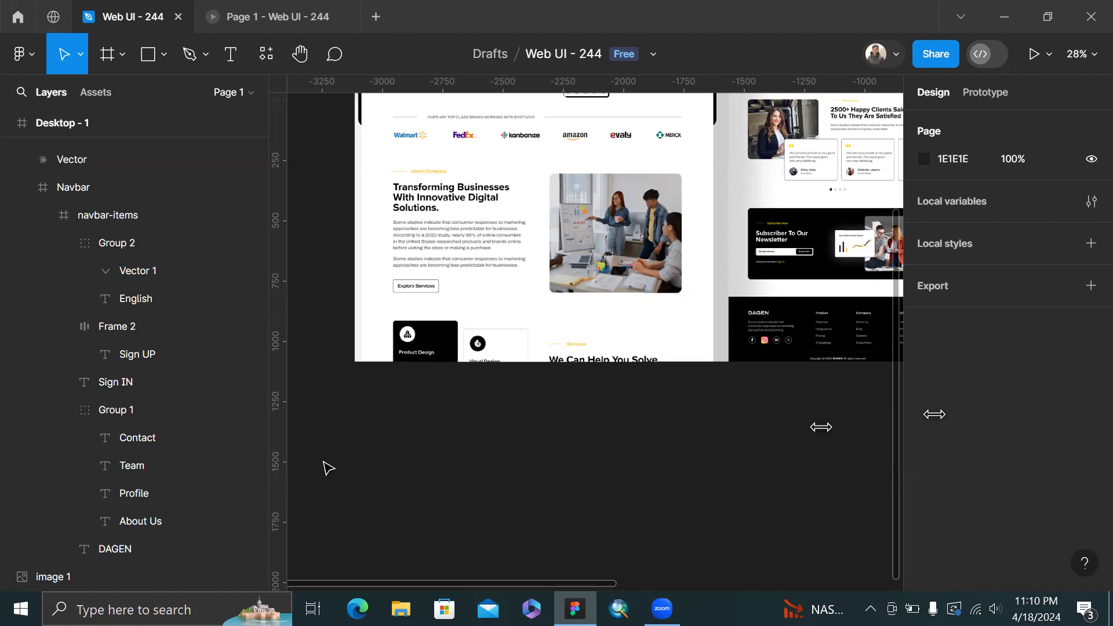
scroll(507, 363, "up", 2)
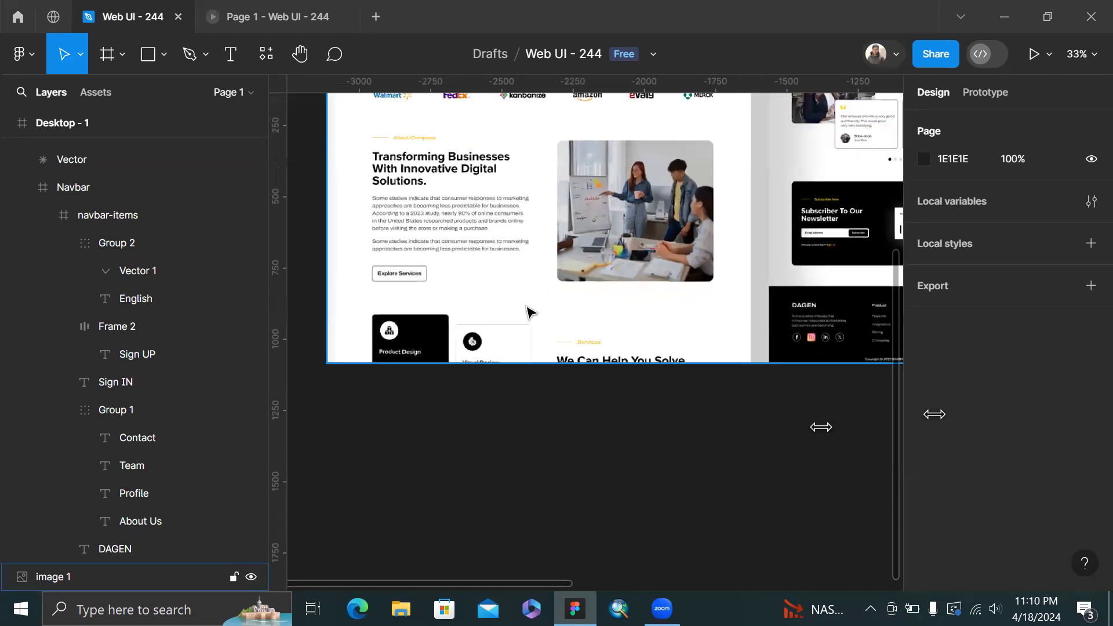
scroll(503, 406, "up", 1)
scroll(579, 319, "right", 4)
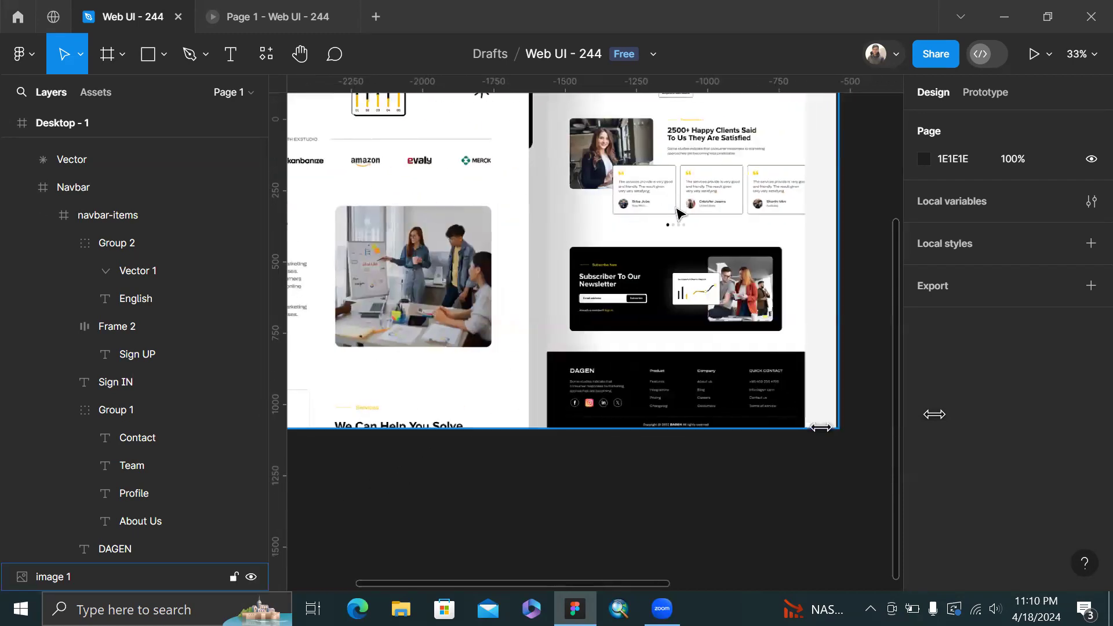
scroll(666, 211, "up", 2)
scroll(682, 277, "up", 1)
scroll(682, 277, "left", 1)
scroll(682, 277, "up", 3)
scroll(682, 278, "down", 1)
scroll(683, 277, "down", 5)
scroll(682, 277, "down", 2)
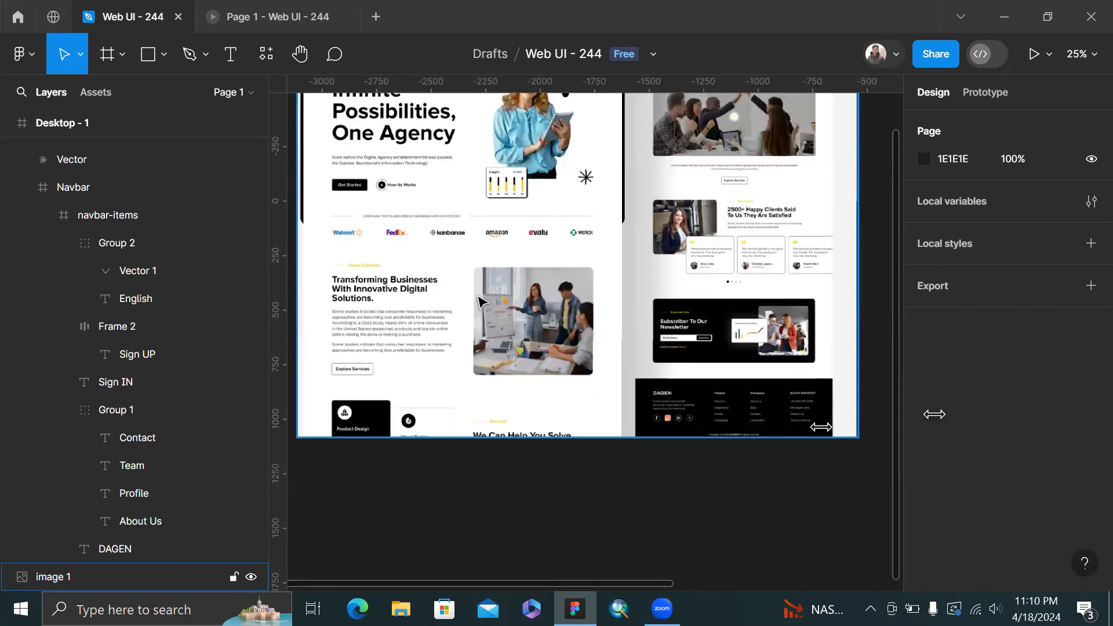
scroll(479, 299, "down", 2)
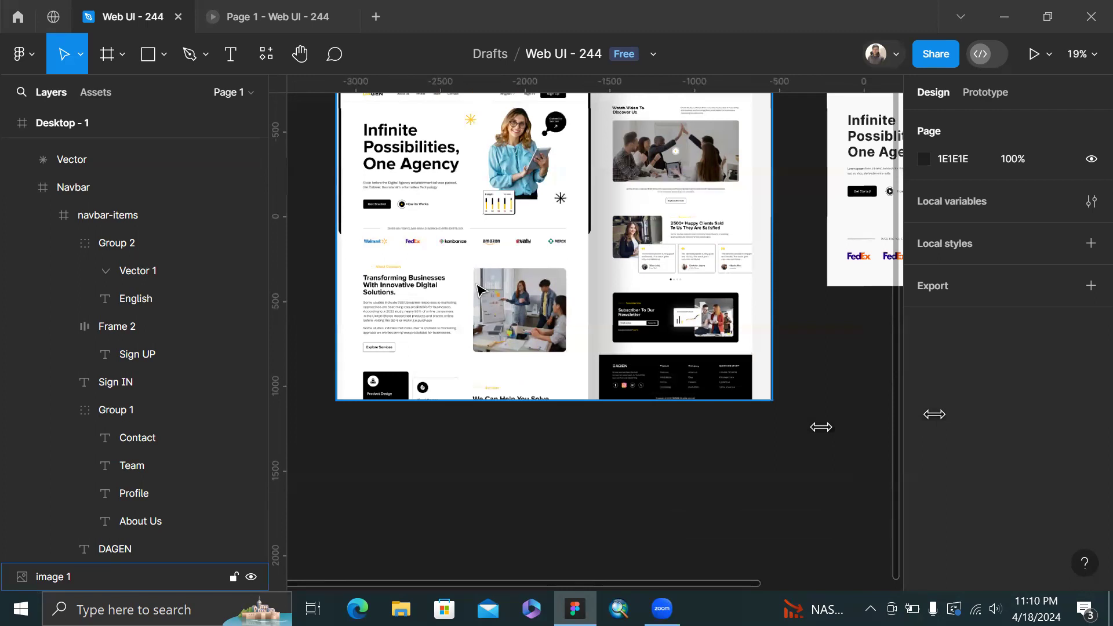
scroll(479, 290, "down", 2)
scroll(720, 384, "right", 1)
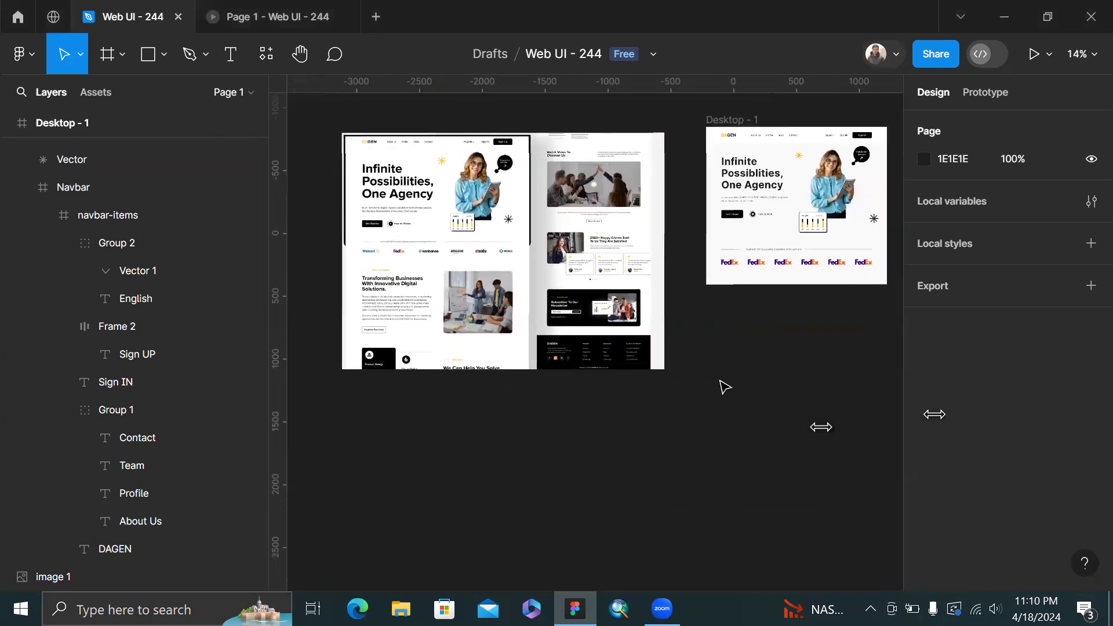
Review the Desktop - 1 landing page, inspecting the tagline and its dividers above the FedEx logo row
scroll(777, 293, "right", 3)
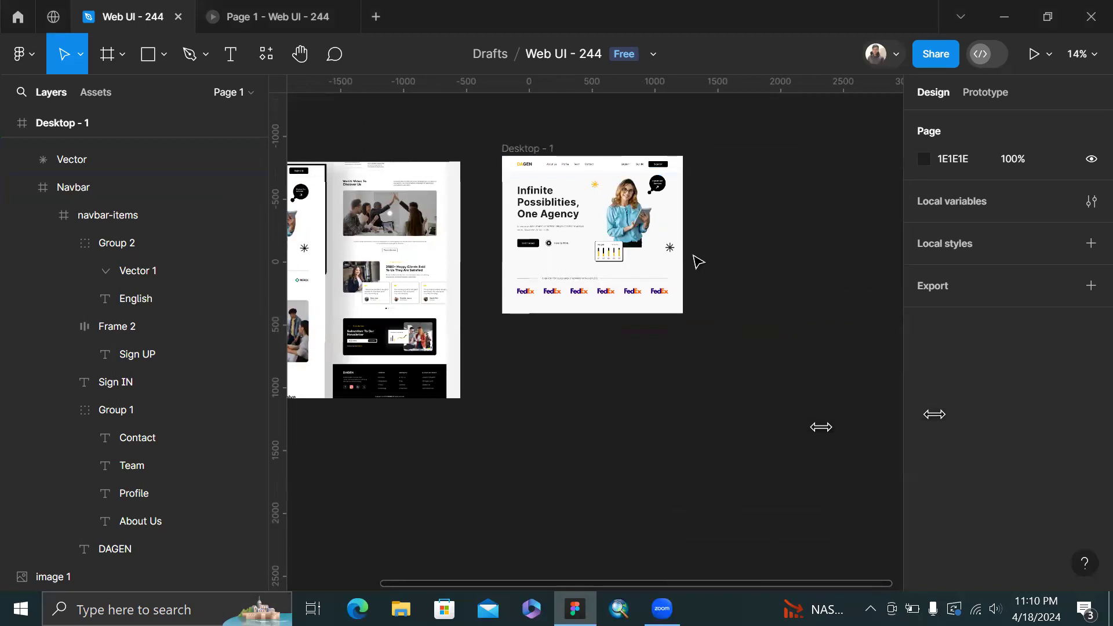
scroll(698, 259, "up", 2)
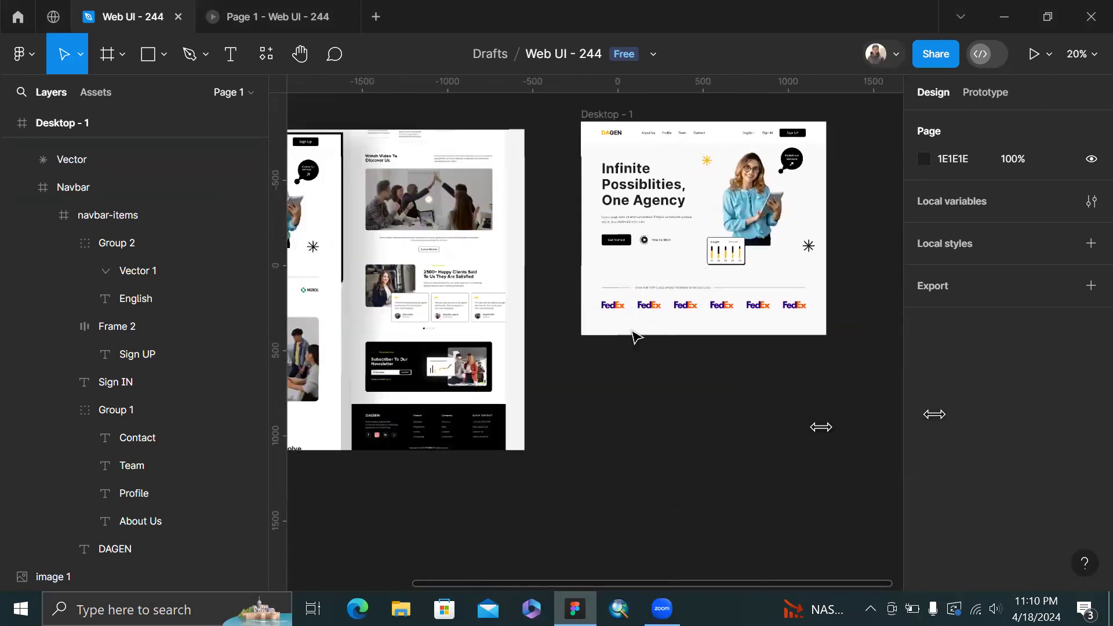
scroll(681, 284, "up", 3)
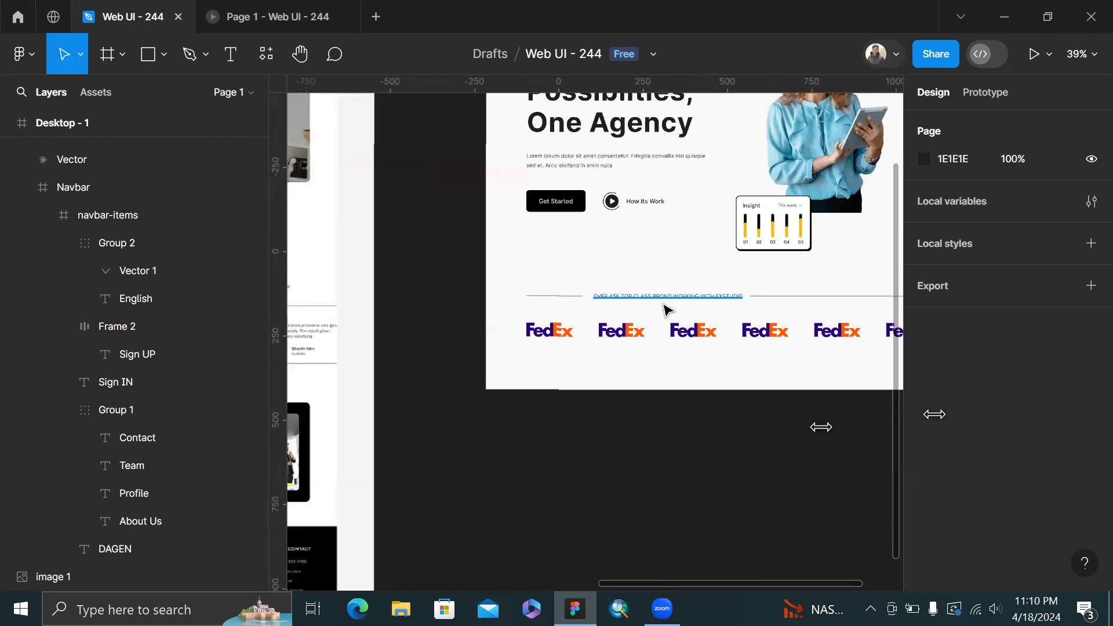
left_click(662, 298)
scroll(661, 300, "up", 2)
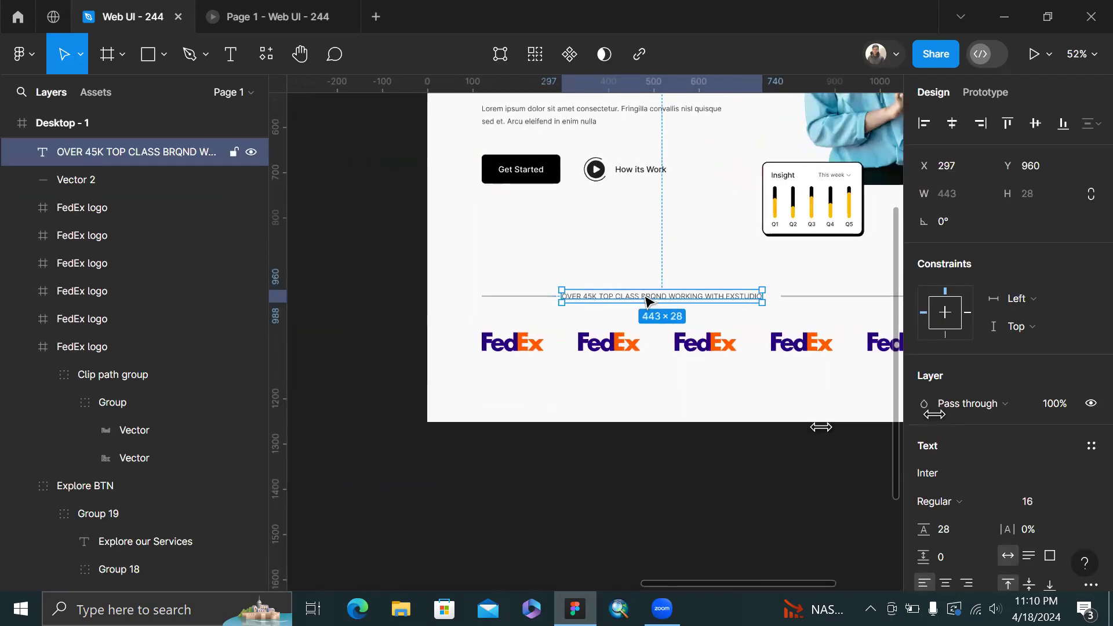
left_click(650, 262)
scroll(649, 262, "down", 3)
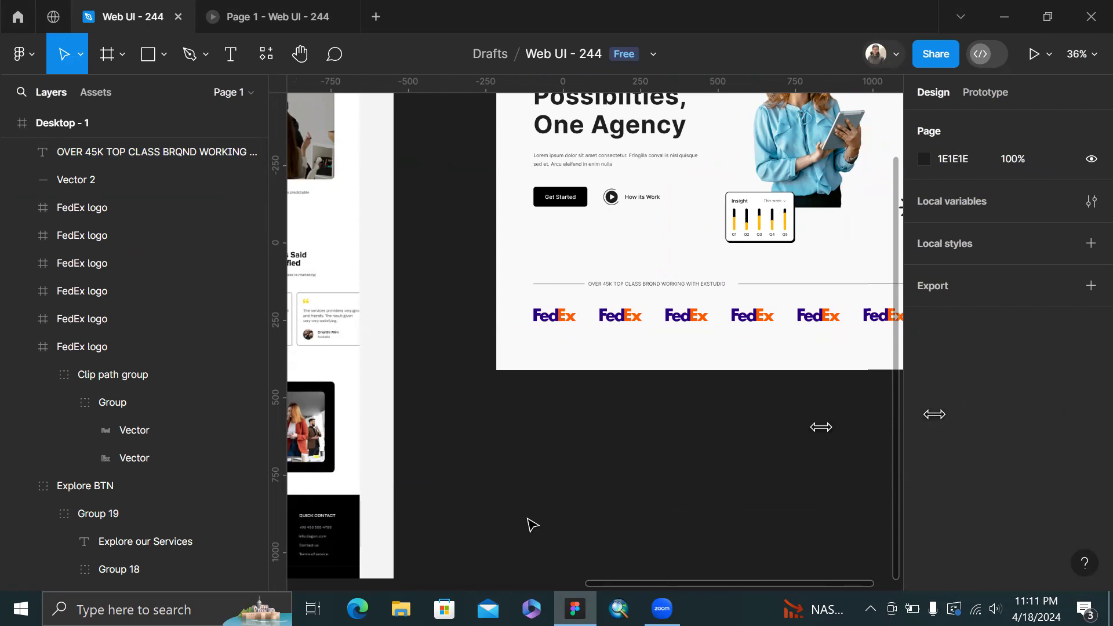
scroll(532, 525, "left", 1)
scroll(532, 525, "down", 1)
scroll(532, 525, "down", 1)
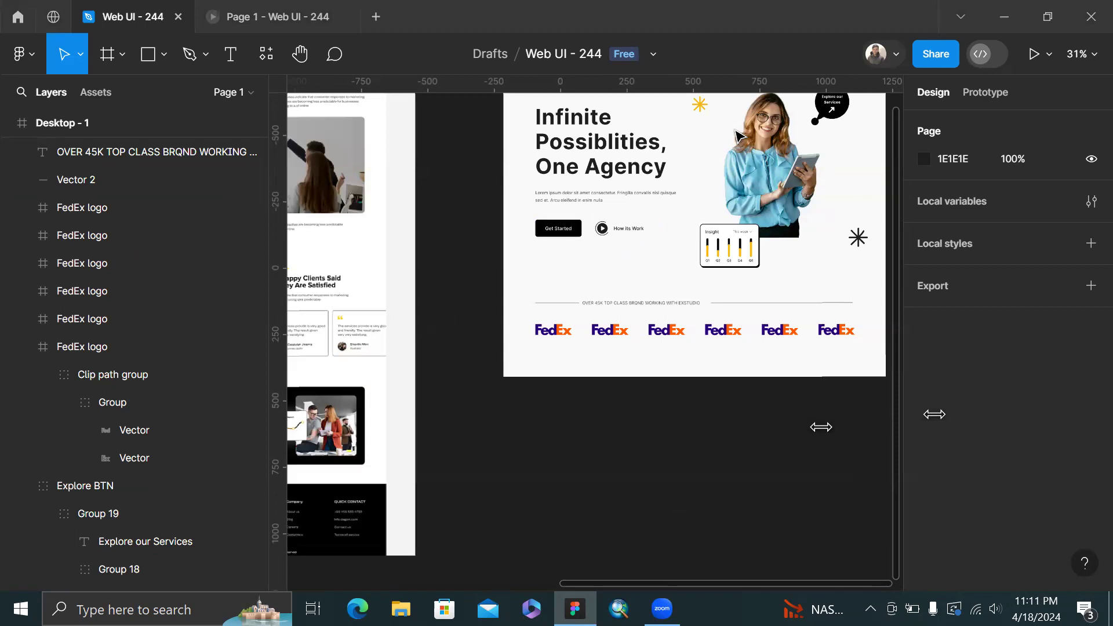
scroll(666, 182, "up", 3)
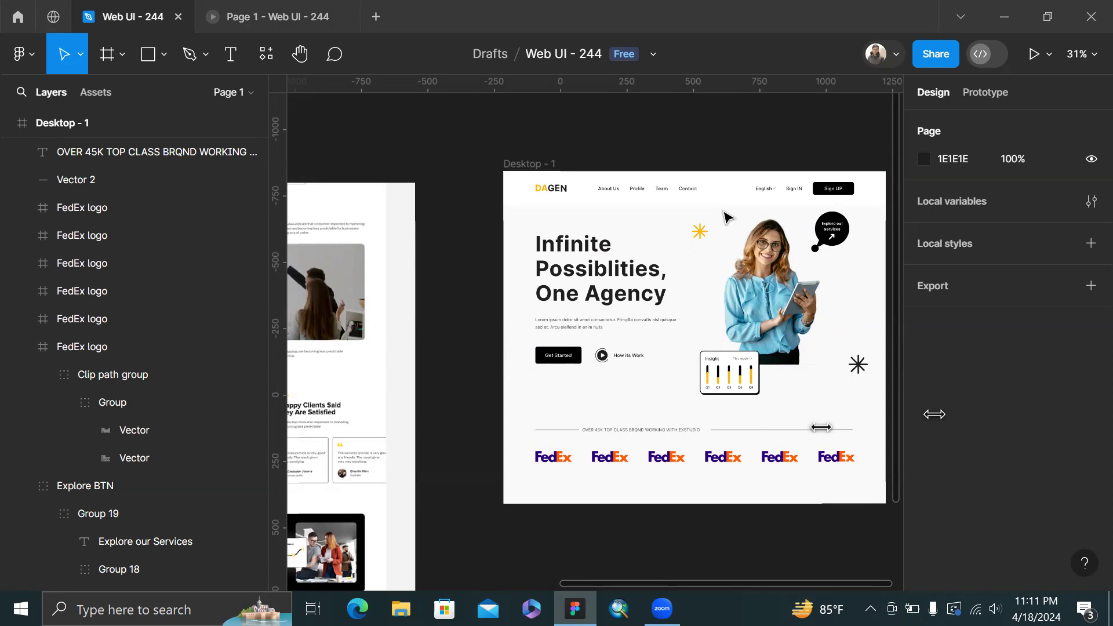
Shift the "OVER 45K TOP CLASS" tagline horizontally to X 307, Y 960 between its divider lines
scroll(773, 312, "down", 3)
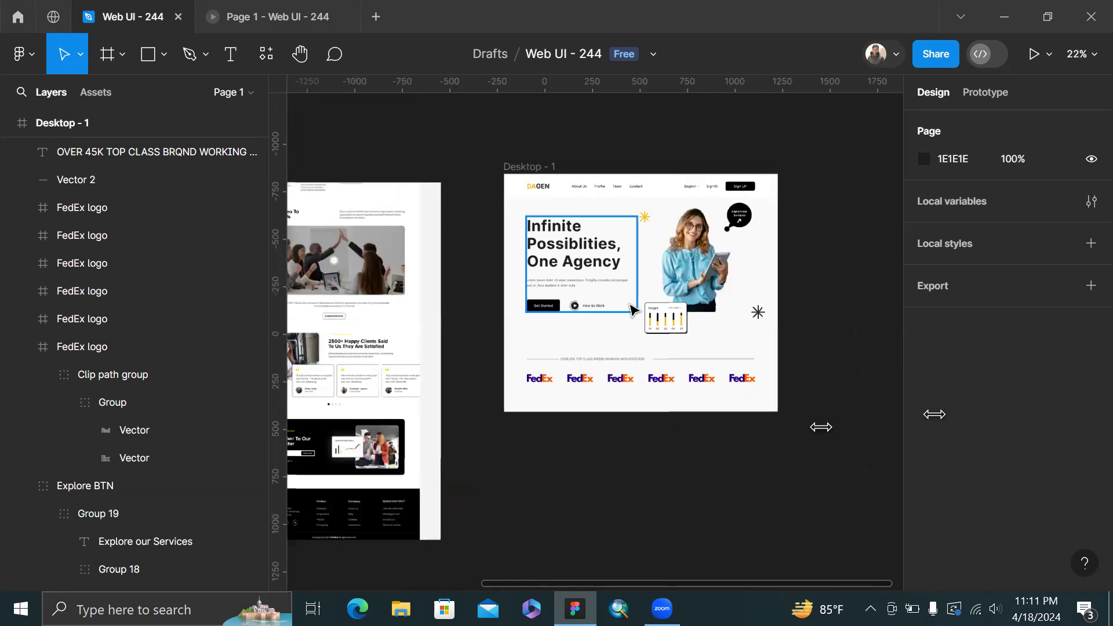
scroll(633, 302, "up", 2)
left_click(581, 382)
scroll(581, 382, "up", 3)
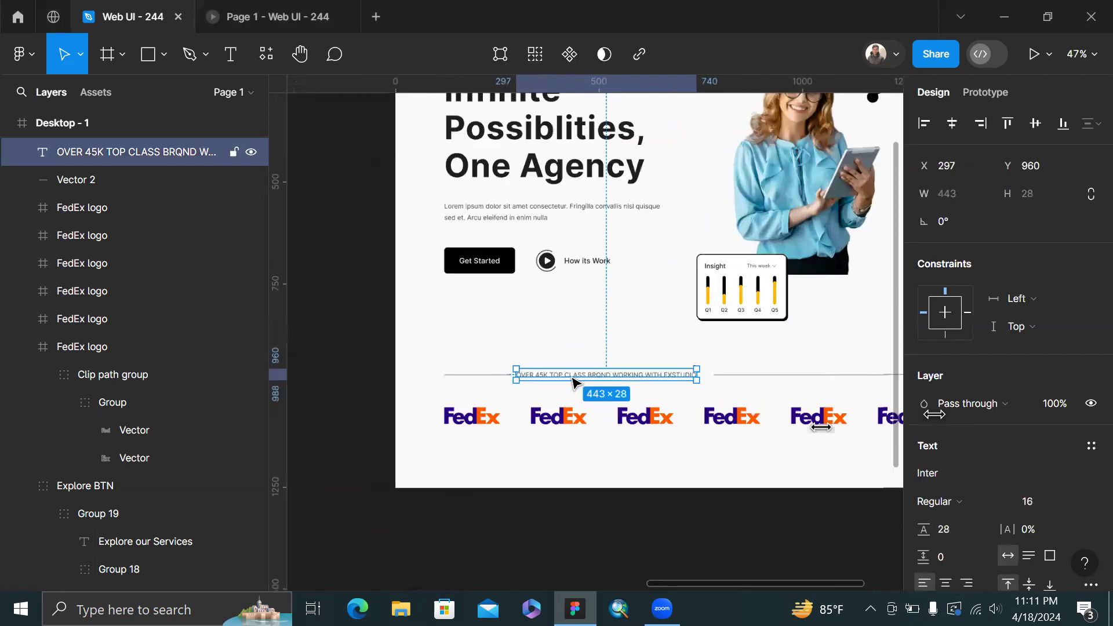
left_click_drag(578, 377, 576, 377)
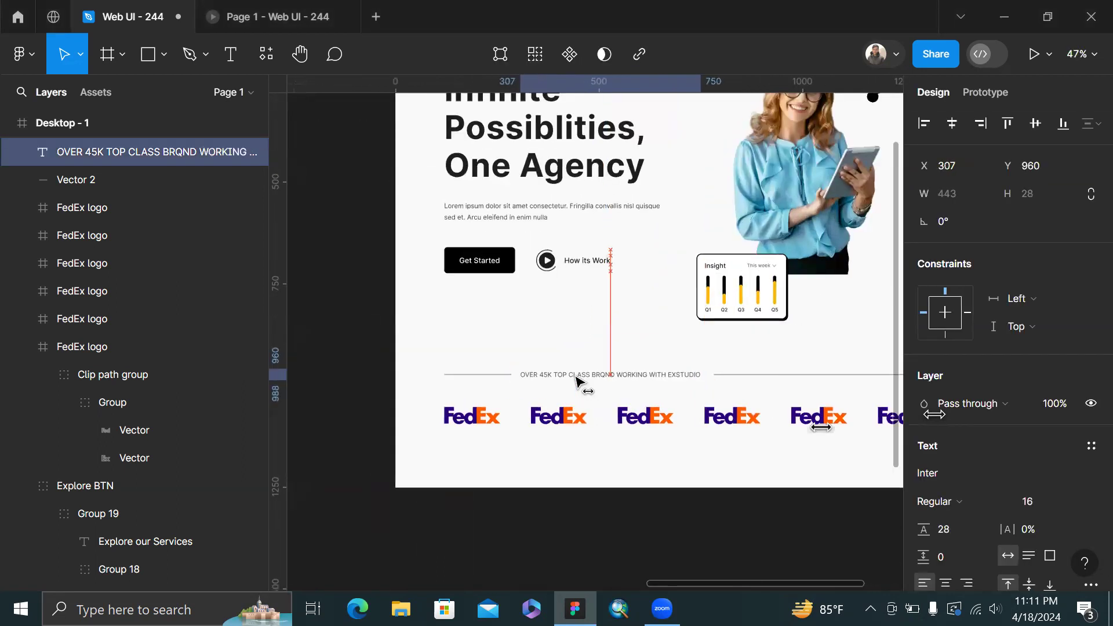
left_click(589, 338)
scroll(588, 337, "down", 3)
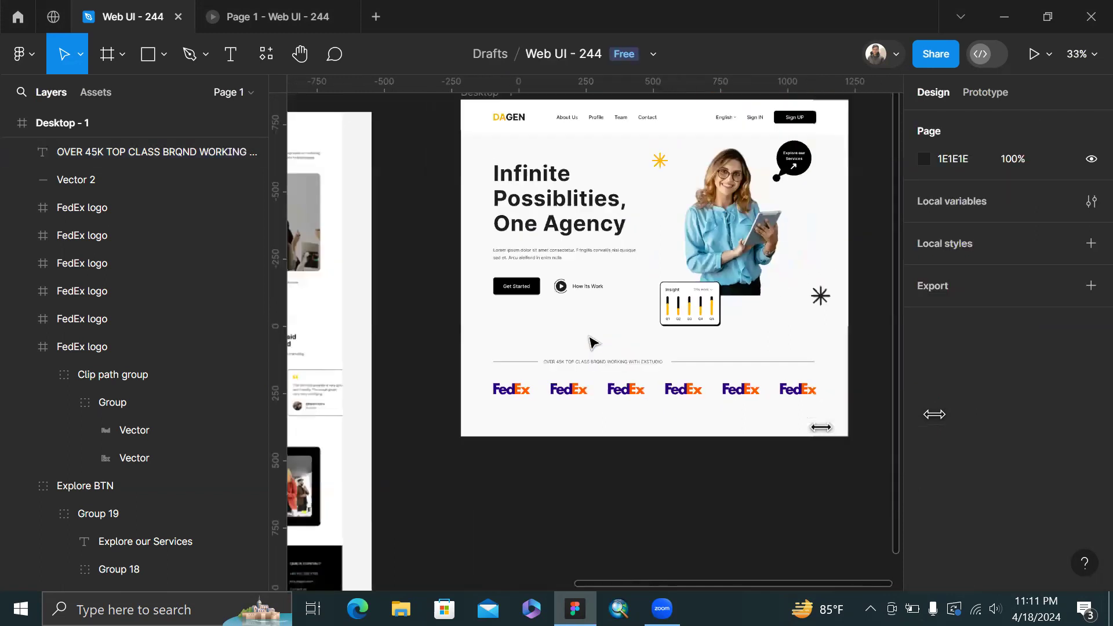
left_click_drag(526, 385, 783, 218)
scroll(523, 261, "left", 5)
scroll(524, 260, "down", 3)
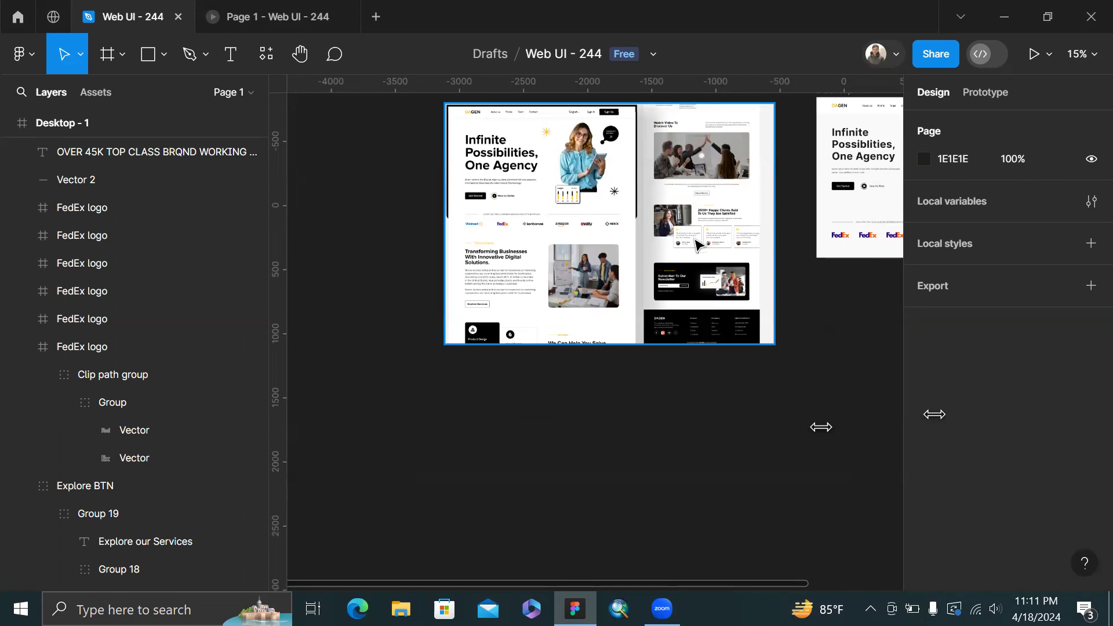
scroll(704, 301, "up", 3)
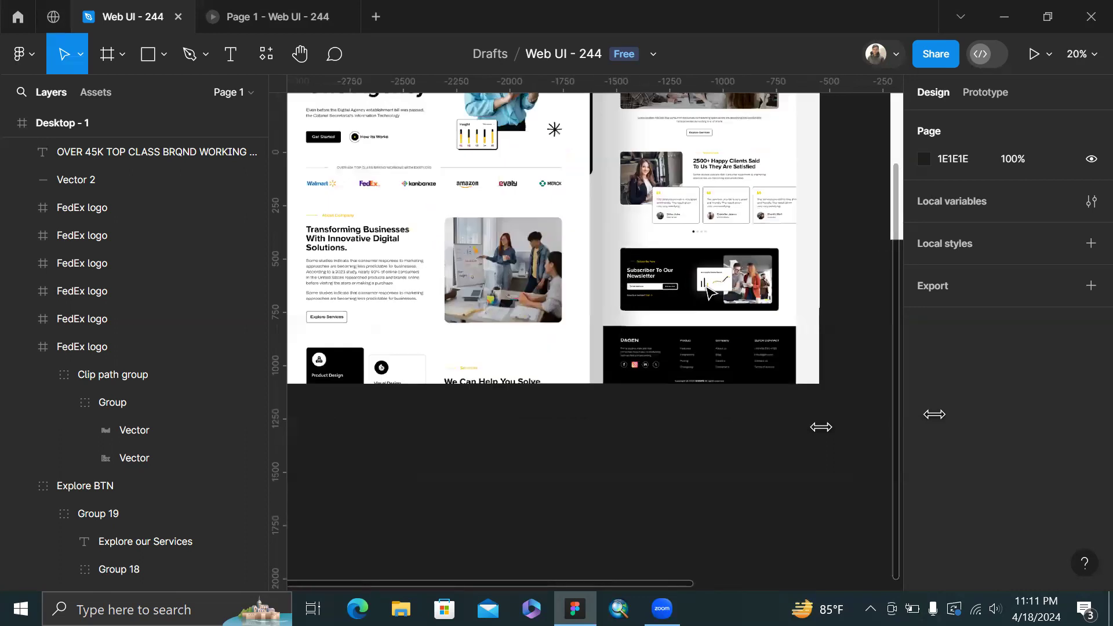
scroll(730, 356, "down", 4)
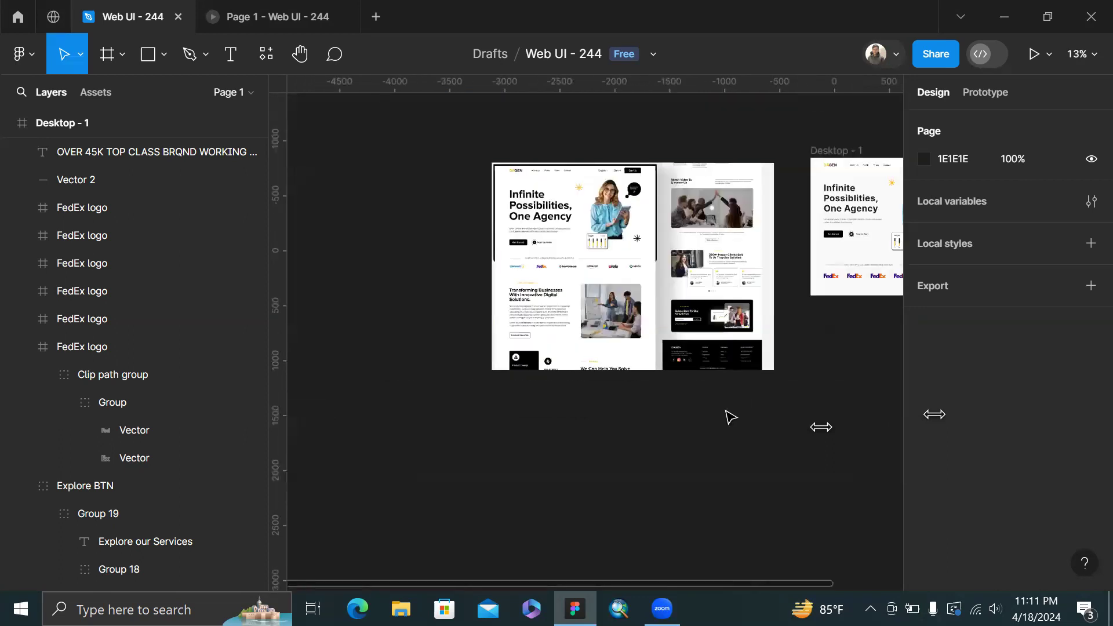
scroll(730, 417, "right", 5)
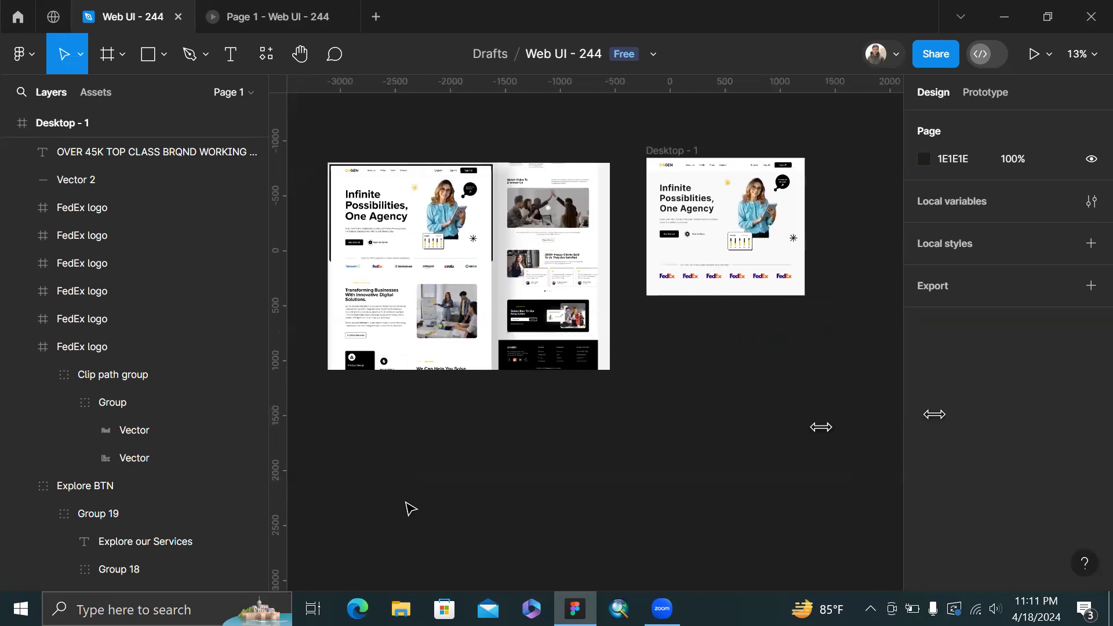